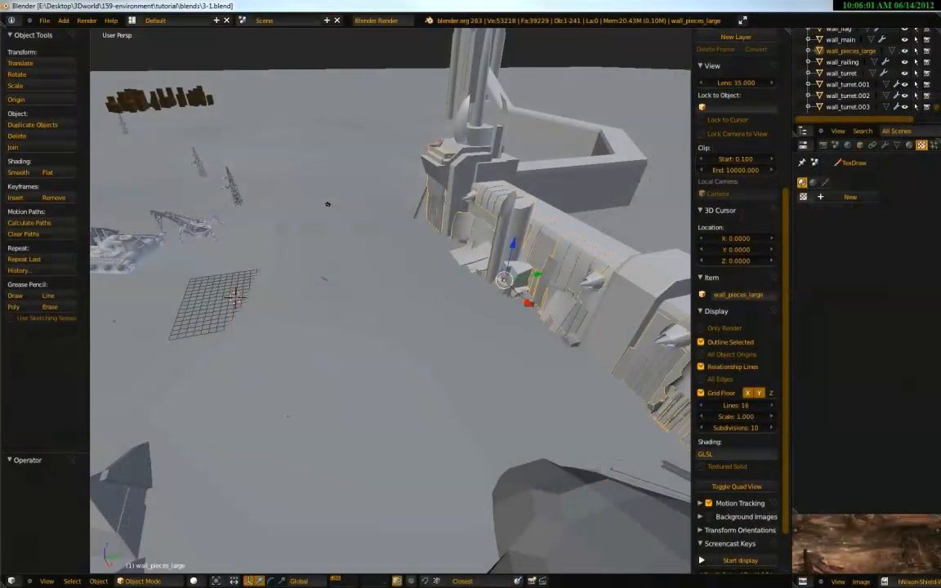
# - Select the main wall object wall_main and enter its edit mode
pyautogui.moveTo(549, 155); pyautogui.dragTo(505, 136, button='middle')
pyautogui.moveTo(574, 193); pyautogui.dragTo(252, 250, button='middle')
pyautogui.rightClick(331, 362)
pyautogui.rightClick(336, 357)
pyautogui.moveTo(304, 399); pyautogui.dragTo(465, 320, button='middle')
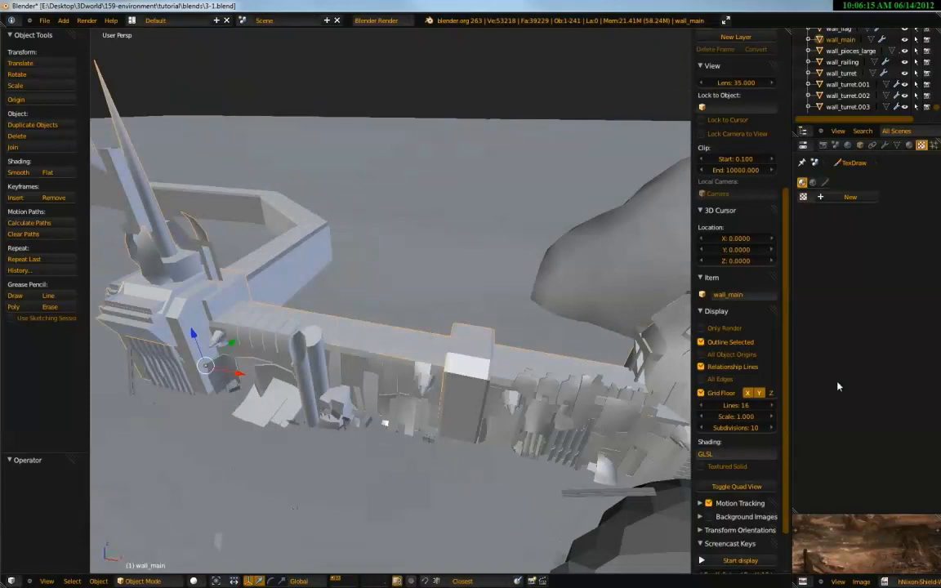
pyautogui.moveTo(335, 351); pyautogui.dragTo(371, 309, button='middle')
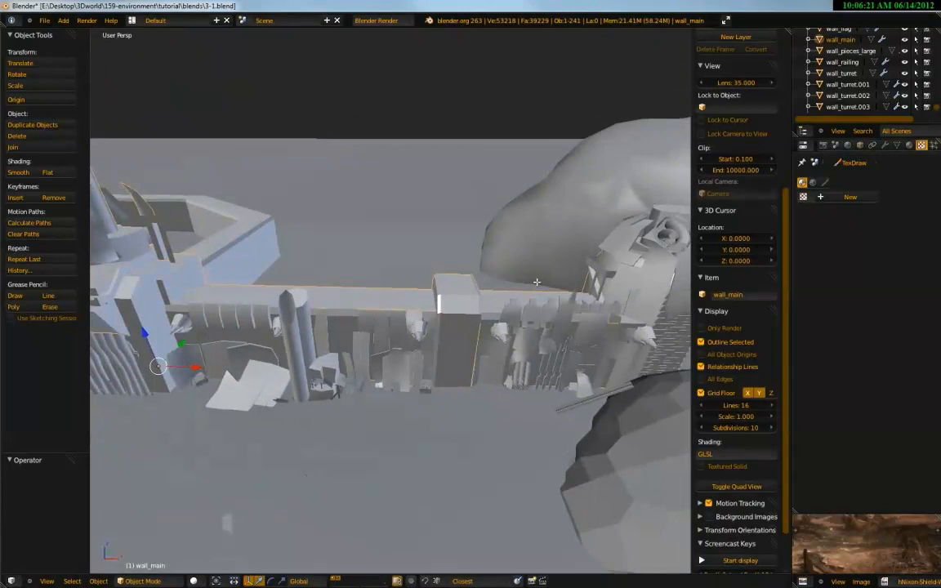
pyautogui.press('Tab')
# - Split the 3D view in two and turn the new area into a UV/Image Editor
pyautogui.moveTo(709, 27); pyautogui.dragTo(463, 76)
pyautogui.click(467, 581)
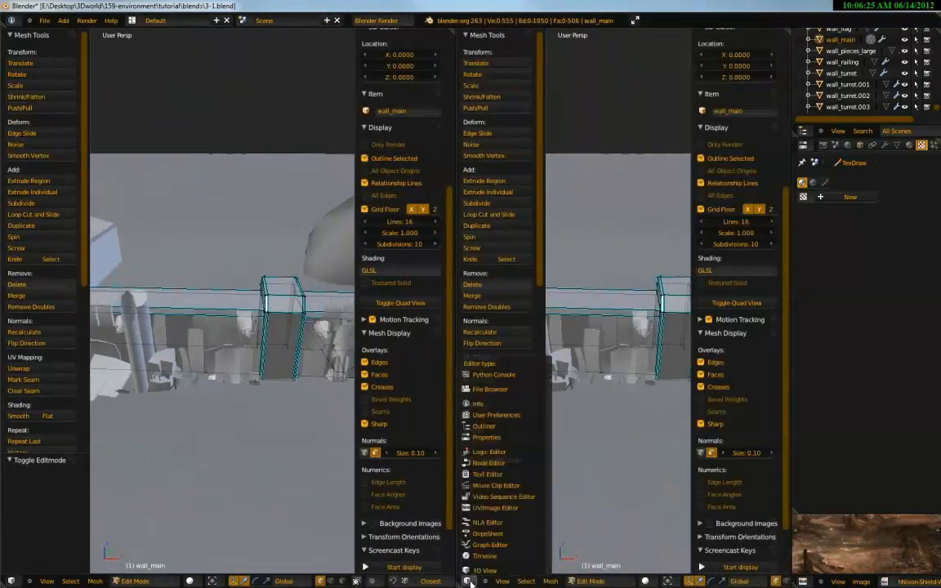
pyautogui.click(472, 507)
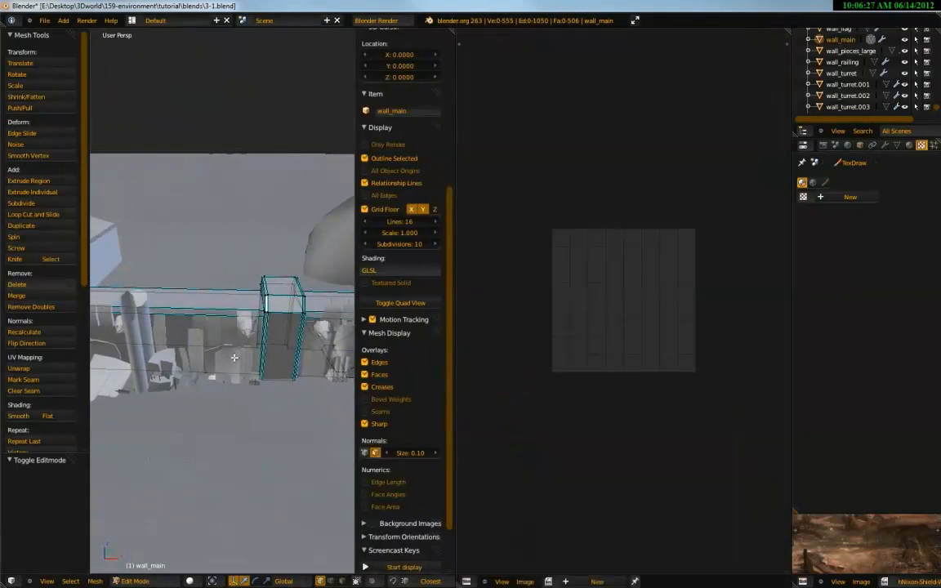
# - Select the whole wall mesh and unwrap it with Smart UV Project at an angle limit of 66
pyautogui.press('a')
pyautogui.moveTo(248, 360); pyautogui.dragTo(202, 302, button='middle')
pyautogui.press('u')
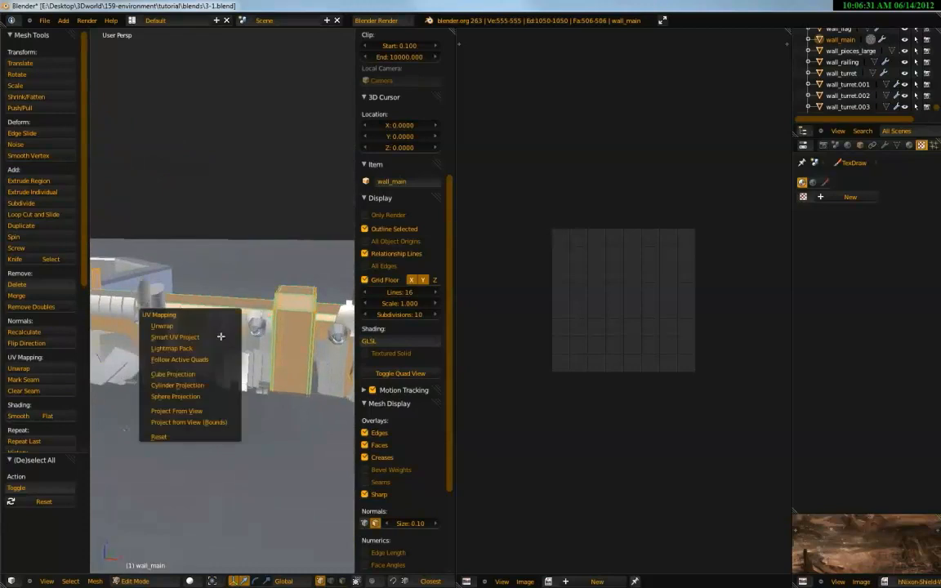
pyautogui.click(197, 325)
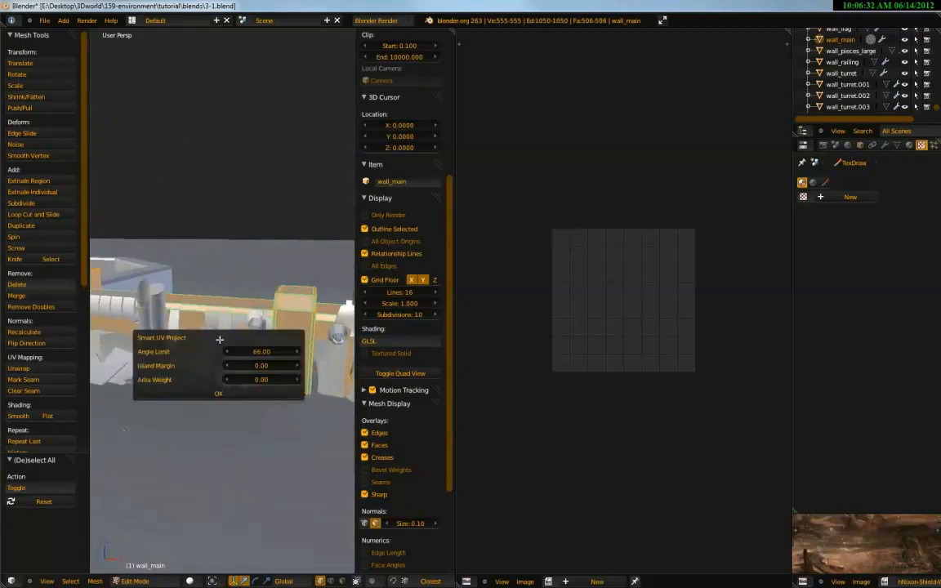
pyautogui.click(218, 393)
pyautogui.scroll(3, 544, 253)
pyautogui.scroll(2, 628, 328)
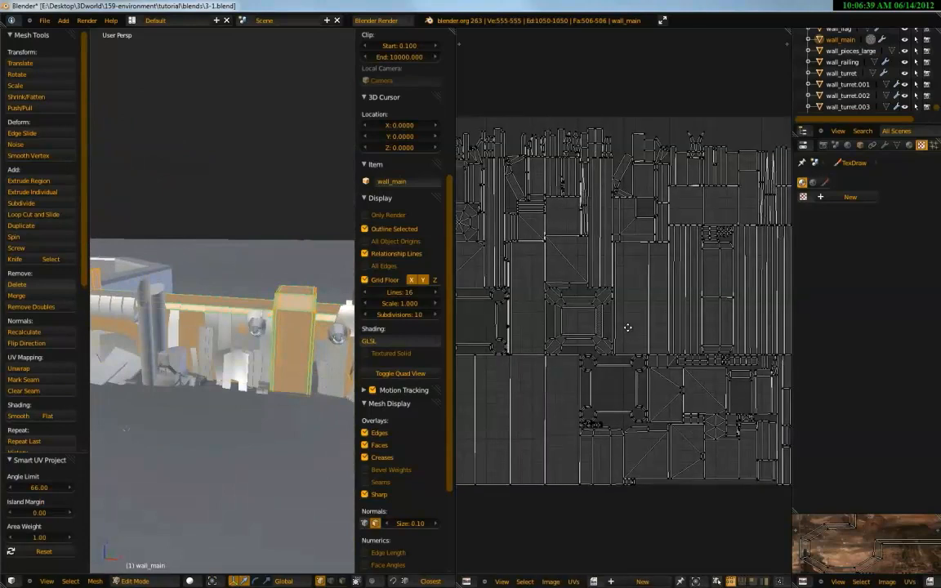
# - Start the Screencast Keys display and bring up the Smart UV Project options for the wall mesh
pyautogui.scroll(-5, 401, 419)
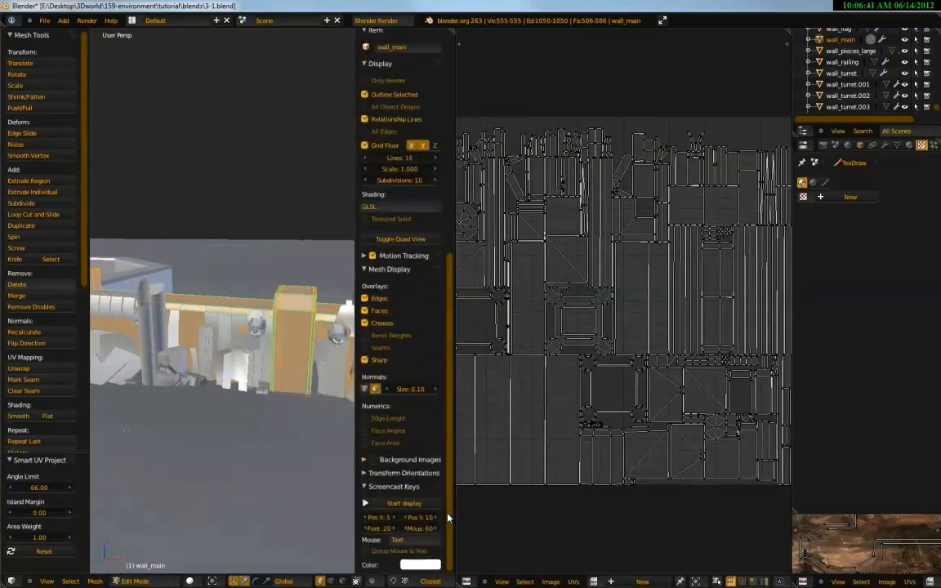
pyautogui.moveTo(279, 442); pyautogui.dragTo(271, 397, button='middle')
pyautogui.keyDown('ctrl'); pyautogui.moveTo(253, 433); pyautogui.dragTo(207, 428, button='middle'); pyautogui.keyUp('ctrl')
pyautogui.moveTo(201, 318); pyautogui.dragTo(196, 291, button='middle')
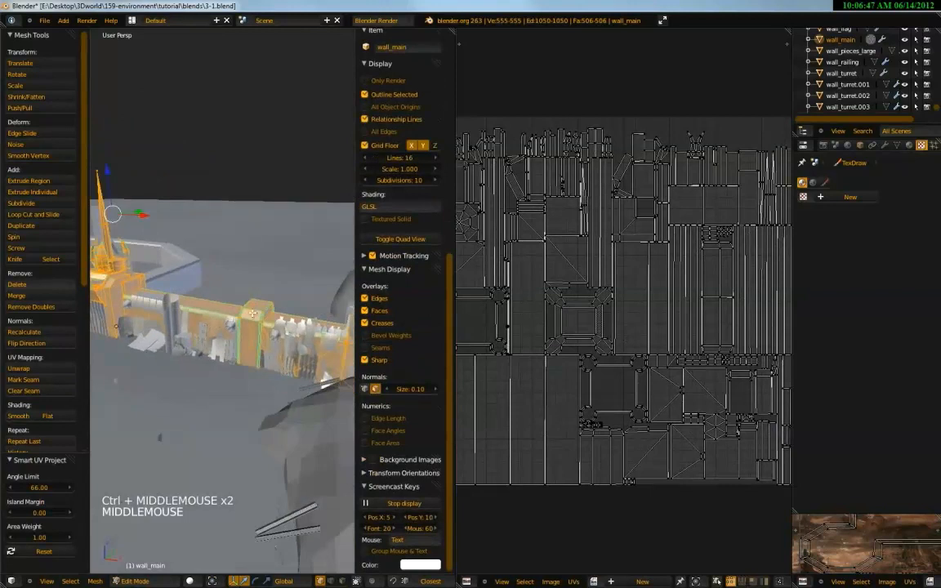
pyautogui.press('u')
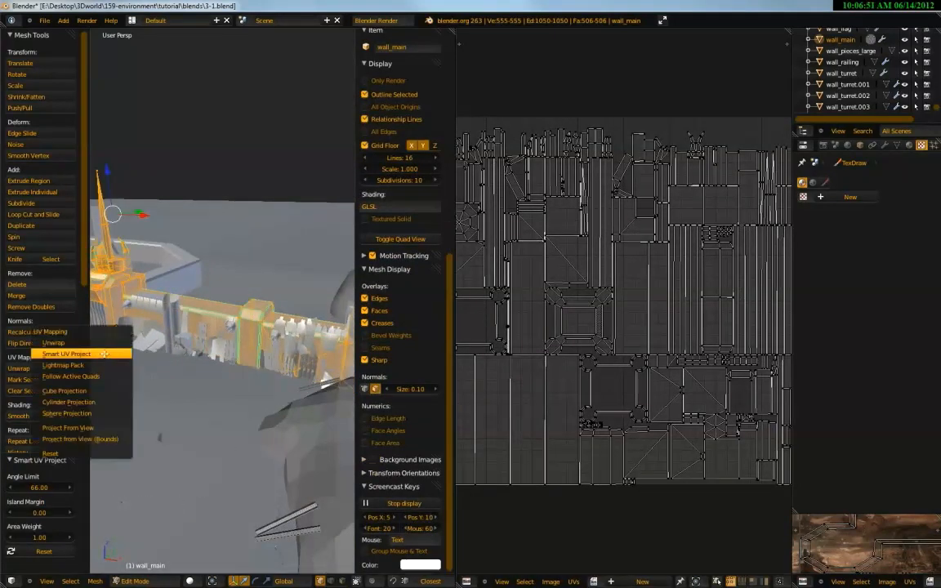
pyautogui.click(104, 354)
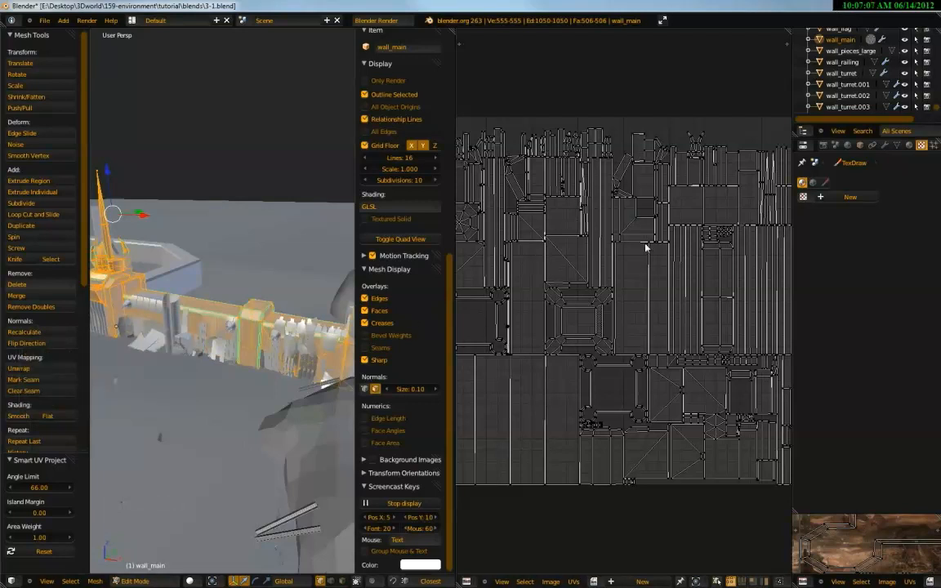
# - Box-select the distant tower's geometry in the wall mesh and separate the selection into its own object
pyautogui.moveTo(207, 330); pyautogui.dragTo(140, 269, button='middle')
pyautogui.keyDown('shift'); pyautogui.moveTo(177, 299); pyautogui.dragTo(163, 199, button='middle'); pyautogui.keyUp('shift')
pyautogui.press('a')
pyautogui.press('a')
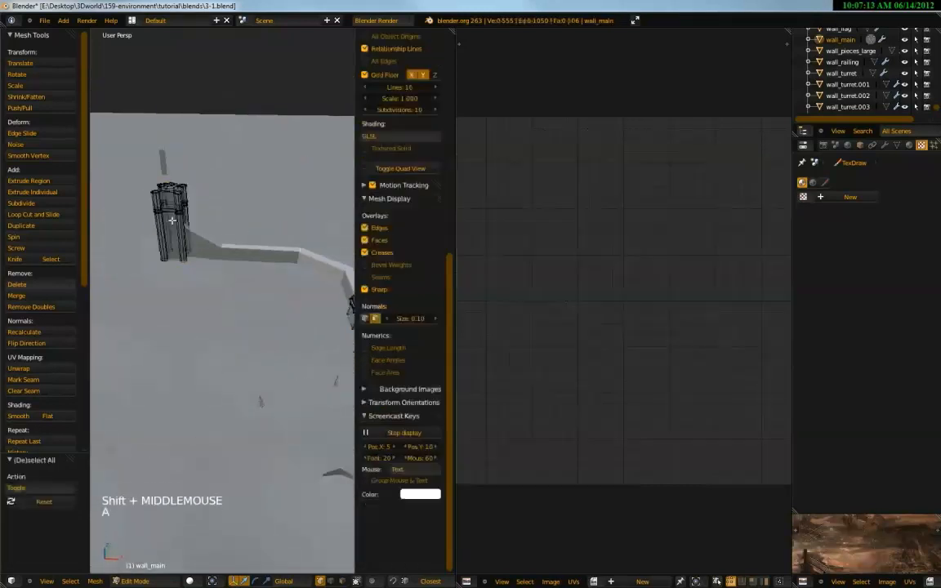
pyautogui.press('a')
pyautogui.press('b')
pyautogui.moveTo(126, 100); pyautogui.dragTo(233, 347)
pyautogui.press('p')
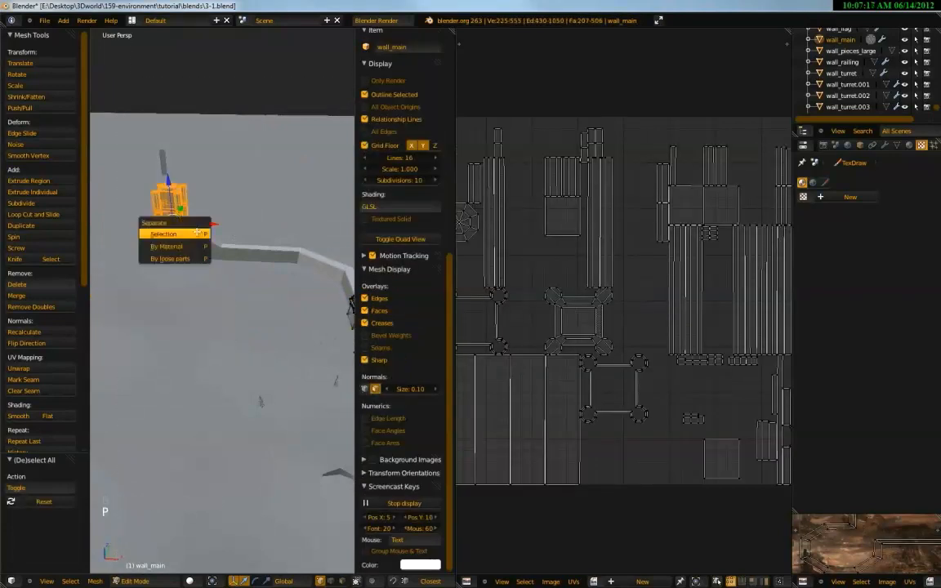
pyautogui.click(196, 232)
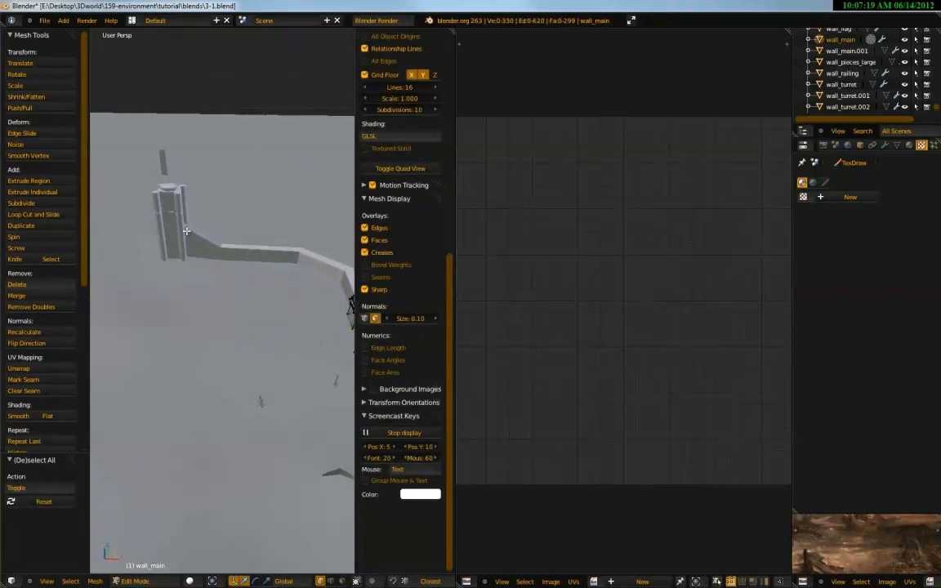
# - Leave edit mode, select the separated tower wall_main.001, and remove its UV map
pyautogui.rightClick(185, 228)
pyautogui.press('Tab')
pyautogui.rightClick(183, 245)
pyautogui.moveTo(183, 245); pyautogui.dragTo(323, 238, button='middle')
pyautogui.click(897, 144)
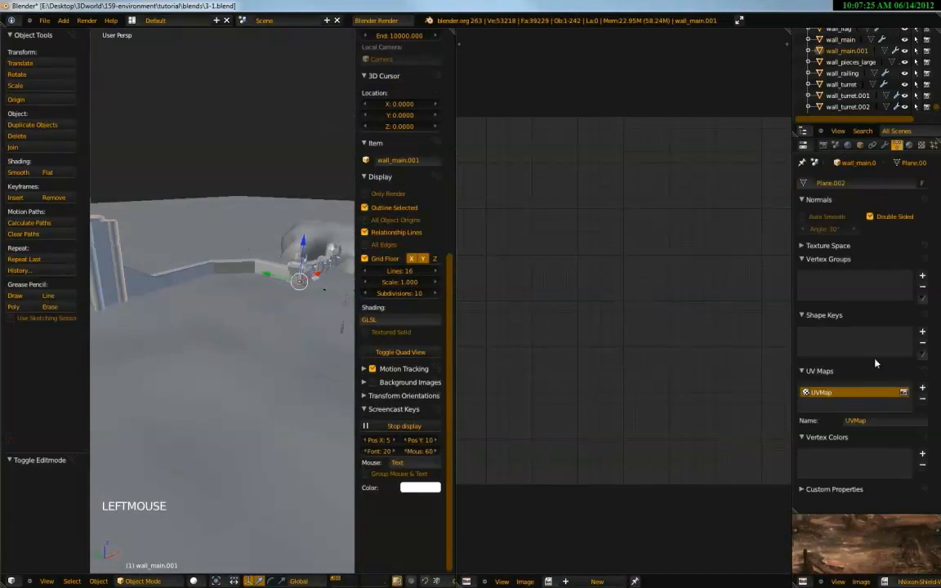
pyautogui.click(922, 399)
pyautogui.click(885, 144)
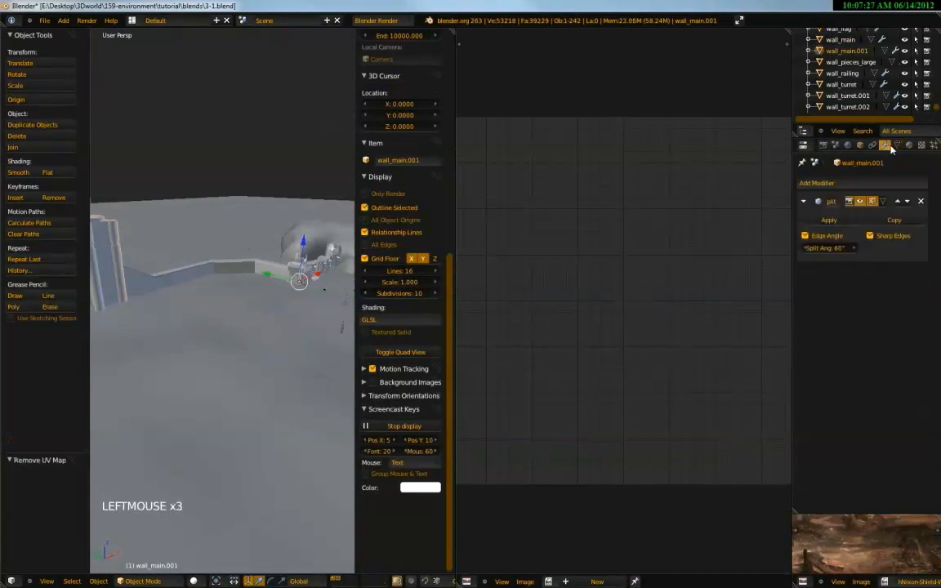
# - Hide the tool shelf, then reselect wall_main and select its entire mesh in edit mode
pyautogui.moveTo(285, 259); pyautogui.dragTo(240, 270, button='middle')
pyautogui.press('t')
pyautogui.rightClick(239, 269)
pyautogui.moveTo(454, 261); pyautogui.dragTo(673, 241)
pyautogui.moveTo(507, 311); pyautogui.dragTo(302, 247, button='middle')
pyautogui.press('Tab')
pyautogui.press('a')
pyautogui.press('a')
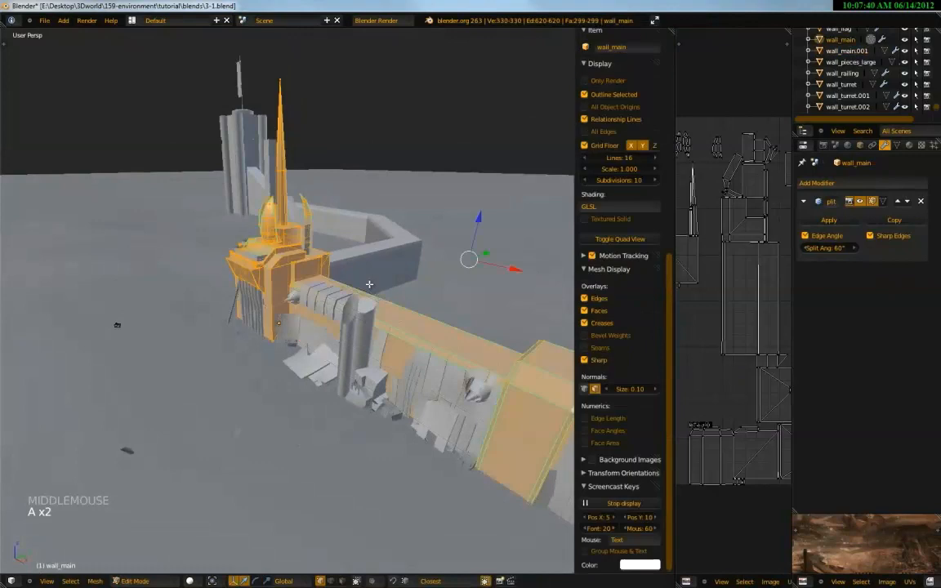
# - Widen the UV/Image Editor and fit the whole UV layout into it
pyautogui.click(672, 256)
pyautogui.click(670, 254)
pyautogui.click(674, 247)
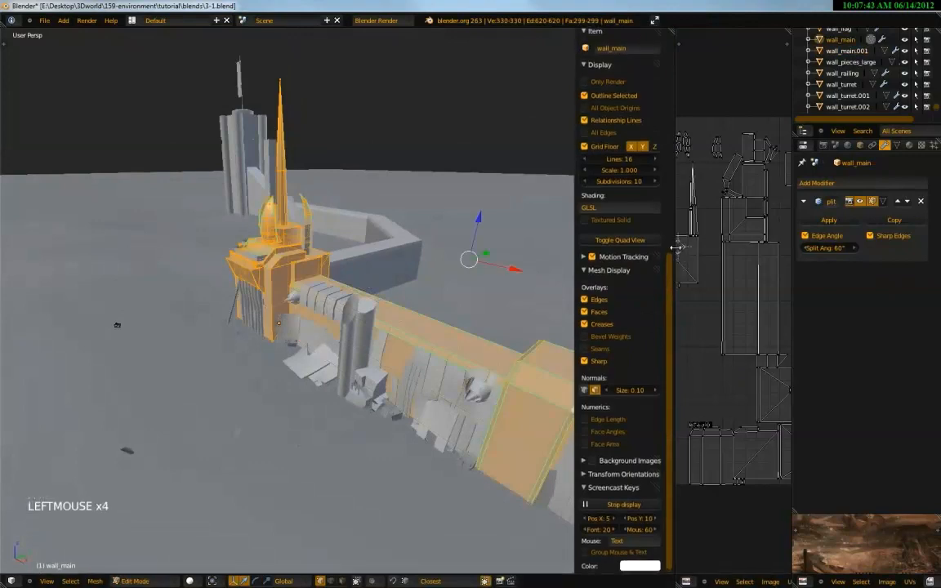
pyautogui.moveTo(674, 247); pyautogui.dragTo(502, 241)
pyautogui.keyDown('ctrl'); pyautogui.moveTo(607, 319); pyautogui.dragTo(570, 211, button='middle'); pyautogui.keyUp('ctrl')
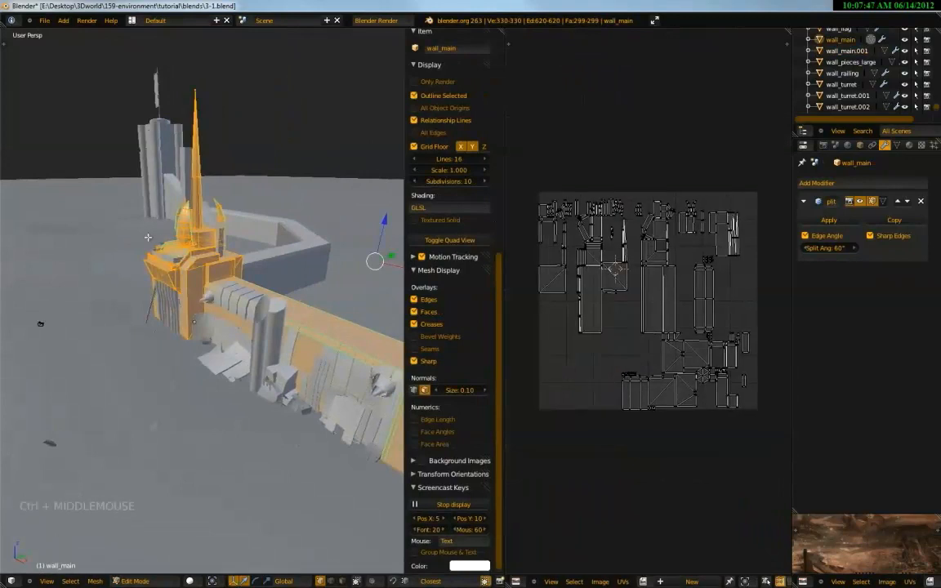
# - Unwrap the remaining wall mesh with Smart UV Project, using an angle limit of 66
pyautogui.moveTo(256, 325); pyautogui.dragTo(274, 366, button='middle')
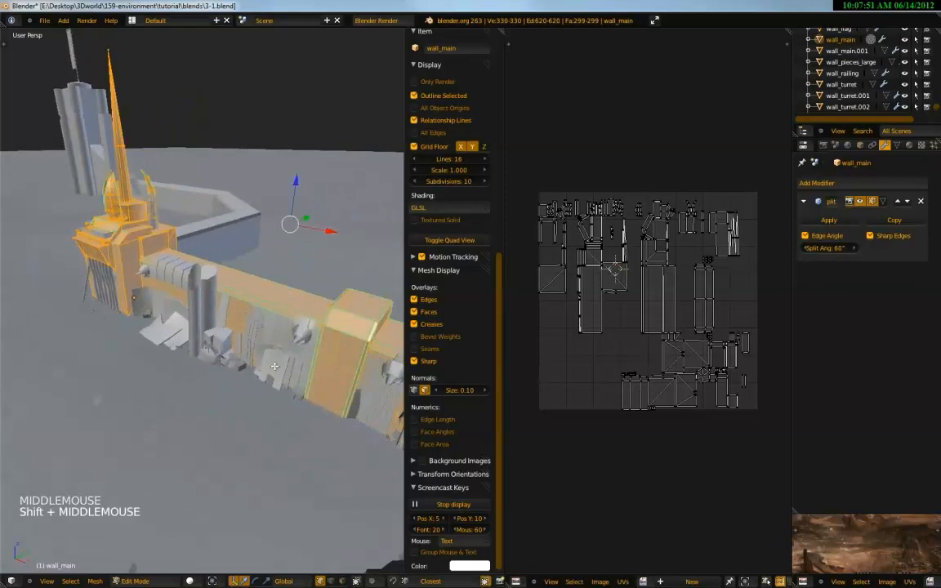
pyautogui.press('u')
pyautogui.click(262, 311)
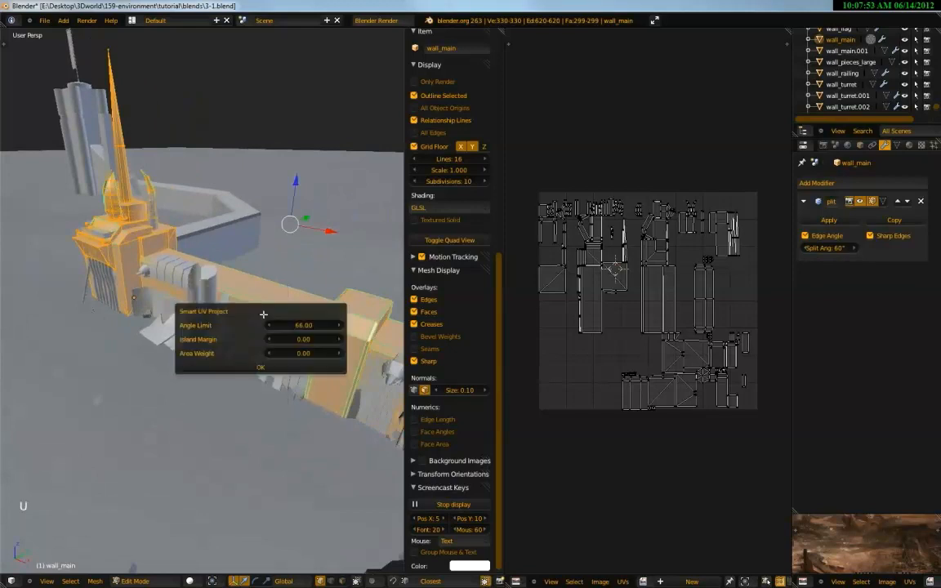
pyautogui.click(260, 368)
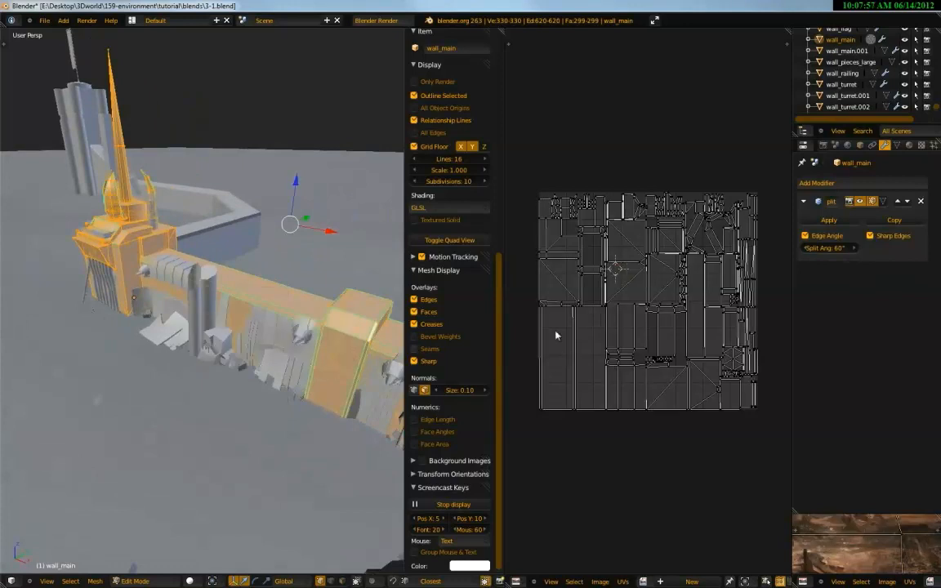
# - Select all UV islands, average their scale, and pack them into the UV square
pyautogui.press('a')
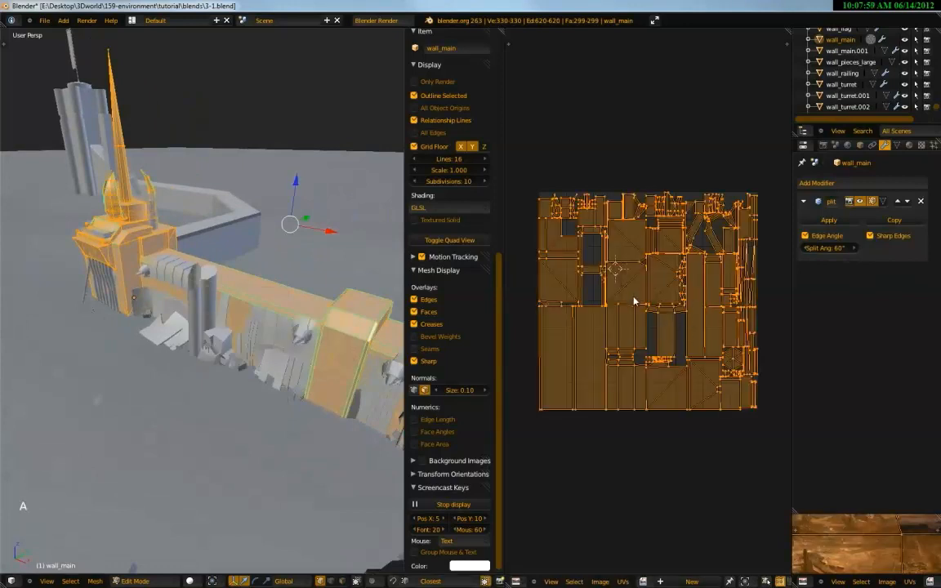
pyautogui.hotkey('ctrl', 'a')
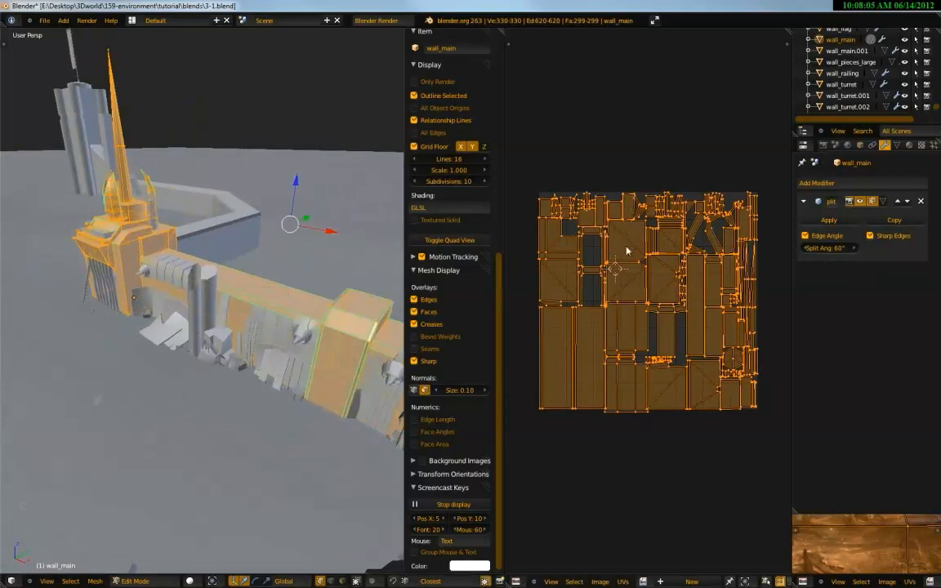
pyautogui.hotkey('ctrl', 'p')
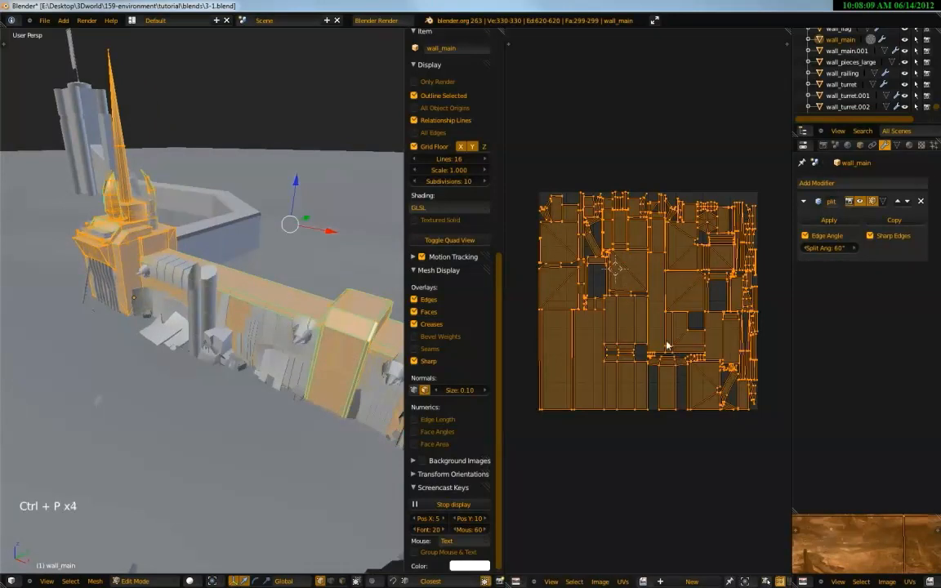
pyautogui.moveTo(604, 316); pyautogui.dragTo(614, 324, button='middle')
pyautogui.moveTo(580, 287)
pyautogui.mouseDown(button='middle')
pyautogui.moveTo(629, 295)
pyautogui.moveTo(569, 291)
pyautogui.mouseUp(button='middle')
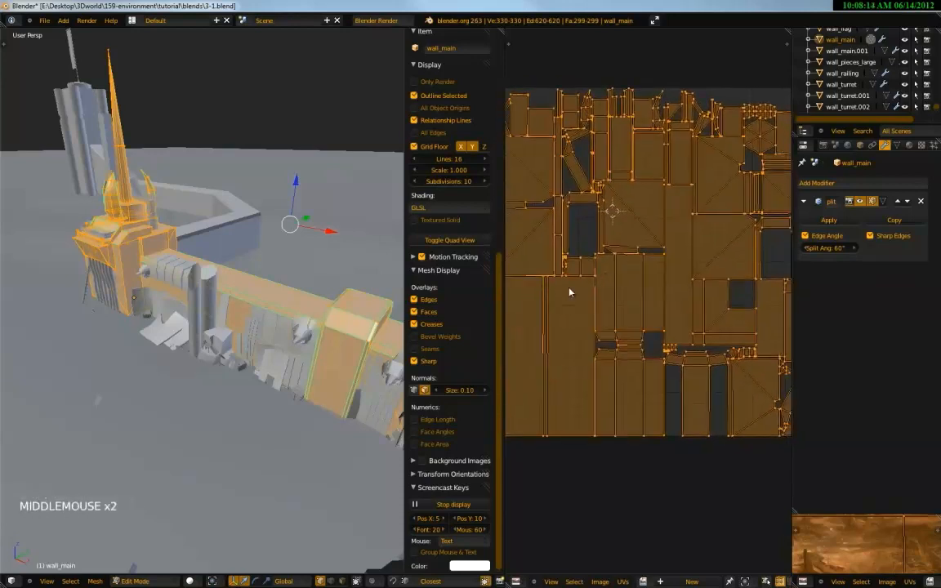
# - Create a new 1024 by 1024 image named UVTest with the UV Test Grid option enabled
pyautogui.click(645, 582)
pyautogui.click(673, 581)
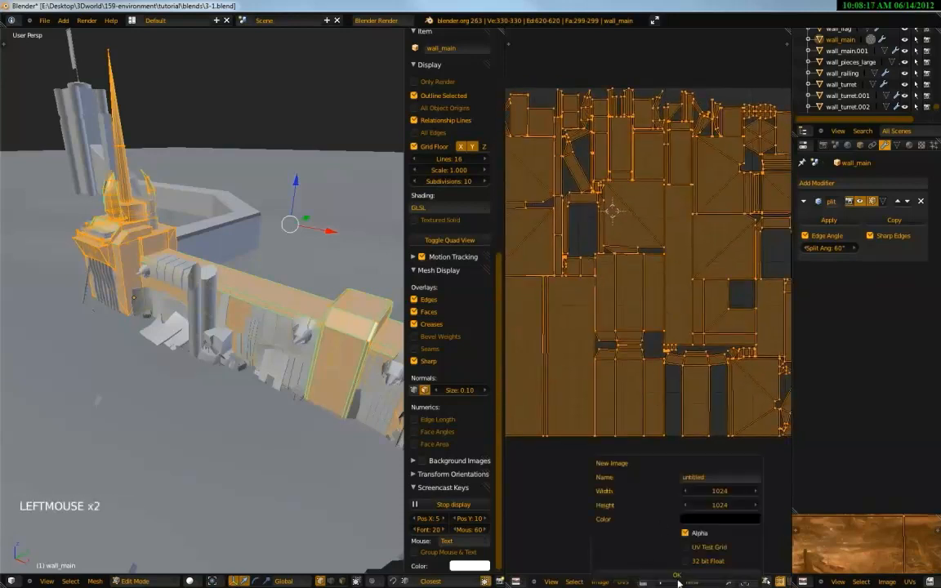
pyautogui.click(688, 546)
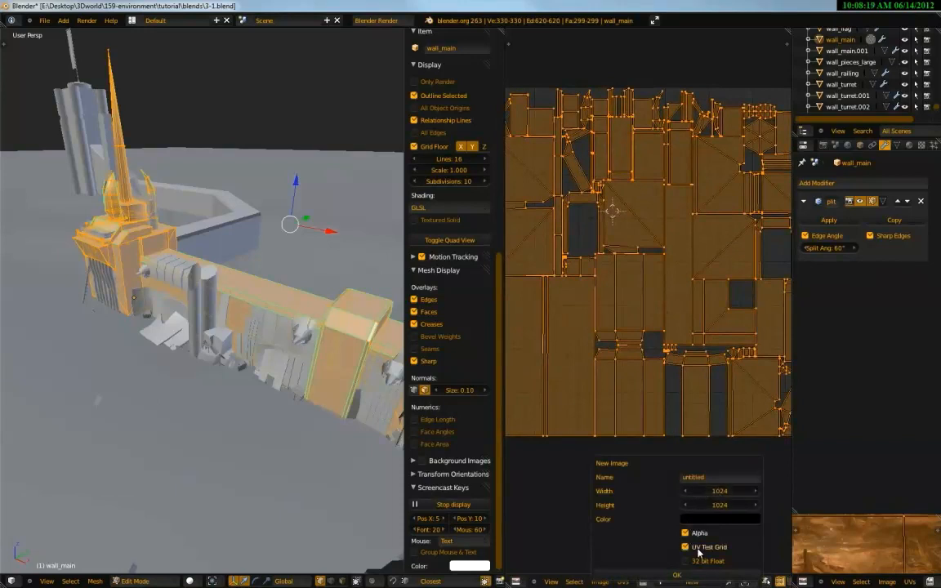
pyautogui.click(700, 476)
pyautogui.write('u')
pyautogui.click(663, 575)
pyautogui.keyDown('ctrl'); pyautogui.moveTo(647, 420); pyautogui.dragTo(387, 268, button='middle'); pyautogui.keyUp('ctrl')
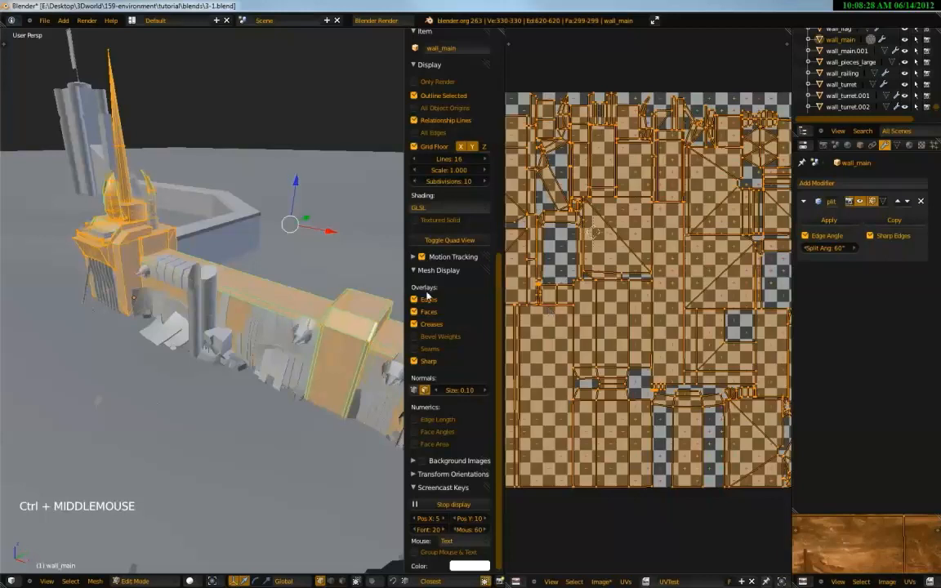
# - Enable Textured Solid to show the test grid on the wall, and recalculate the mesh's normals
pyautogui.click(426, 208)
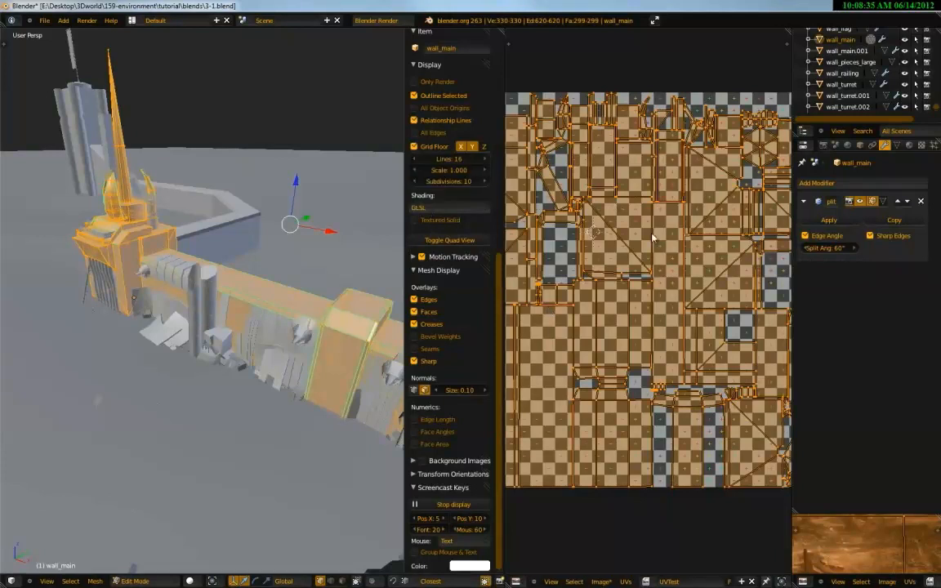
pyautogui.click(414, 221)
pyautogui.moveTo(265, 318); pyautogui.dragTo(281, 311, button='middle')
pyautogui.keyDown('ctrl'); pyautogui.moveTo(281, 310); pyautogui.dragTo(333, 351, button='middle'); pyautogui.keyUp('ctrl')
pyautogui.moveTo(333, 351); pyautogui.dragTo(285, 308, button='middle')
pyautogui.press('Tab')
pyautogui.press('Tab')
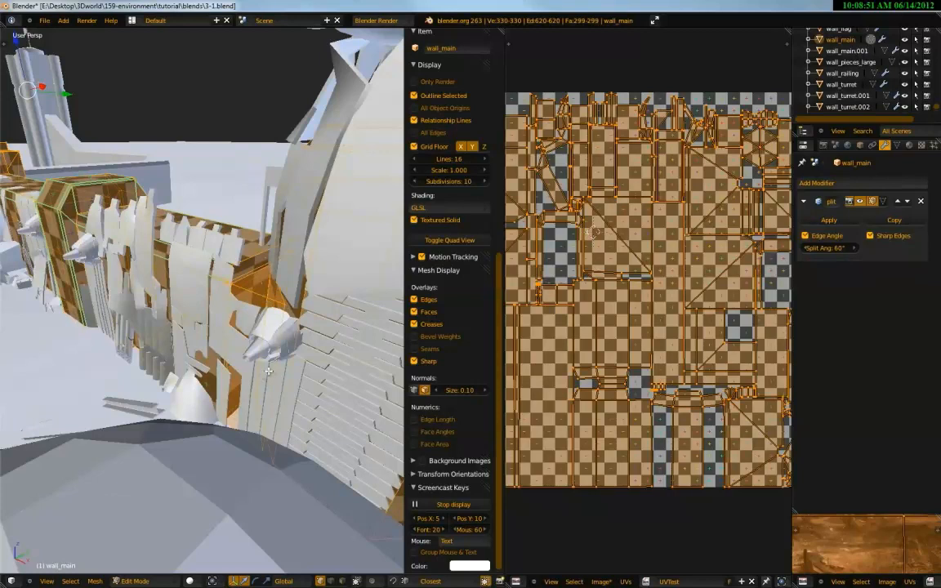
pyautogui.hotkey('ctrl', 'n')
# - Examine the test grid's scale and distortion on the back, front and gate tower of the wall
pyautogui.moveTo(245, 329); pyautogui.dragTo(205, 275, button='middle')
pyautogui.keyDown('shift'); pyautogui.moveTo(261, 292); pyautogui.dragTo(209, 292, button='middle'); pyautogui.keyUp('shift')
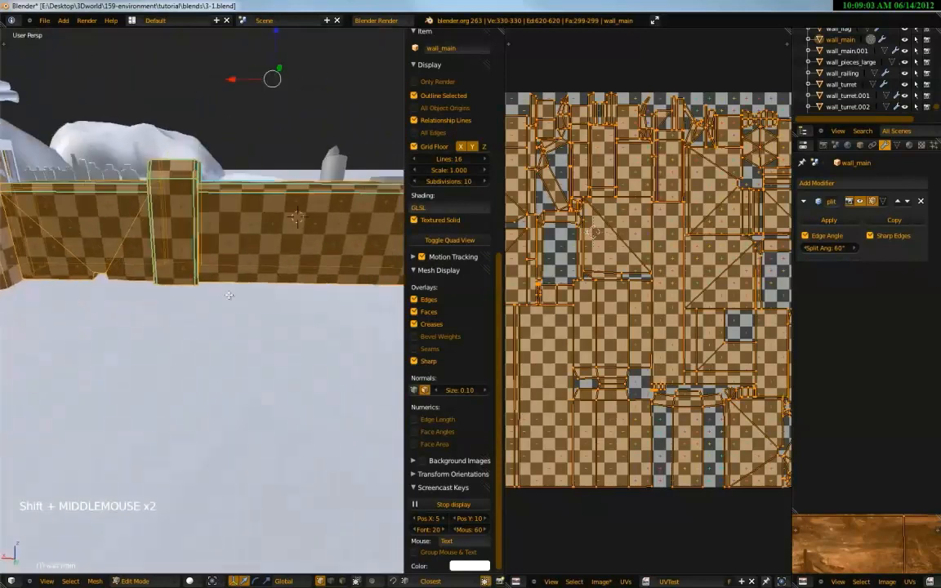
pyautogui.keyDown('shift'); pyautogui.moveTo(292, 303); pyautogui.dragTo(231, 276, button='middle'); pyautogui.keyUp('shift')
pyautogui.moveTo(395, 278); pyautogui.dragTo(210, 288, button='middle')
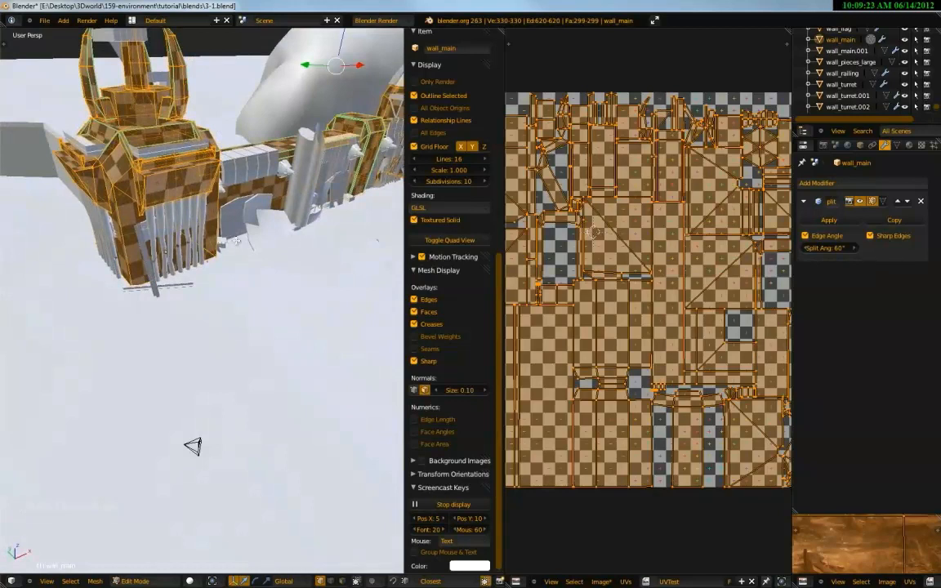
pyautogui.moveTo(214, 225); pyautogui.dragTo(168, 235, button='middle')
pyautogui.moveTo(167, 236); pyautogui.dragTo(232, 268, button='middle')
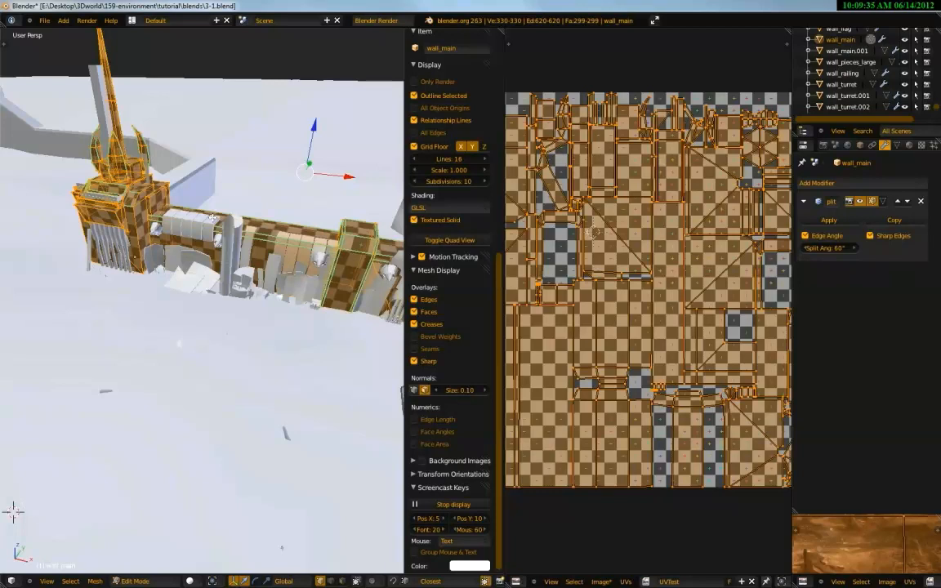
pyautogui.moveTo(220, 283); pyautogui.dragTo(239, 253, button='middle')
pyautogui.press('Tab')
pyautogui.press('Tab')
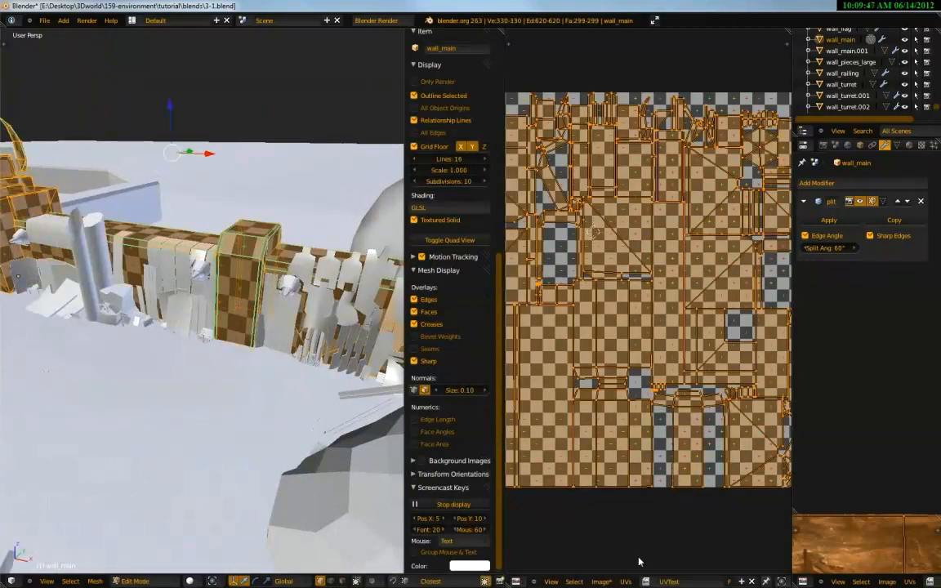
pyautogui.click(609, 582)
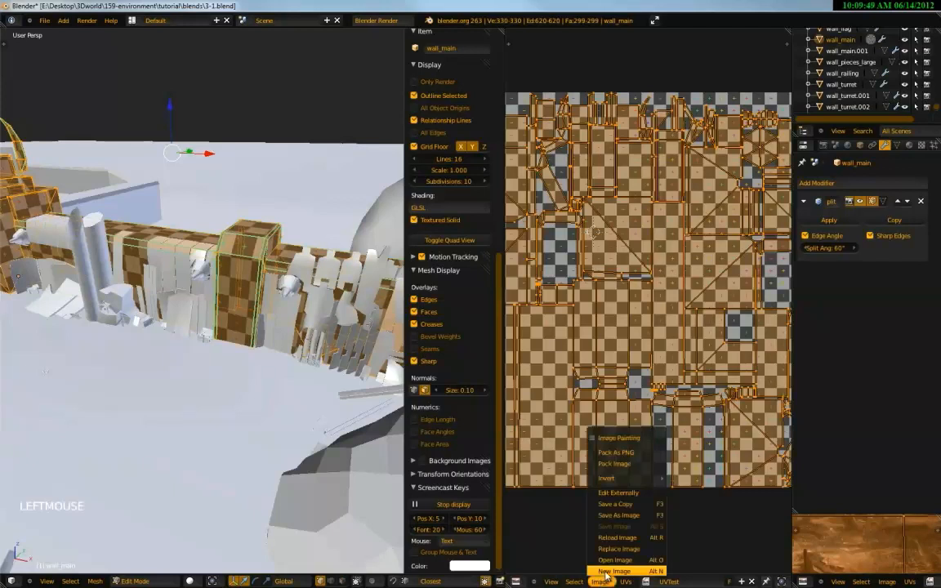
pyautogui.click(606, 570)
pyautogui.click(637, 480)
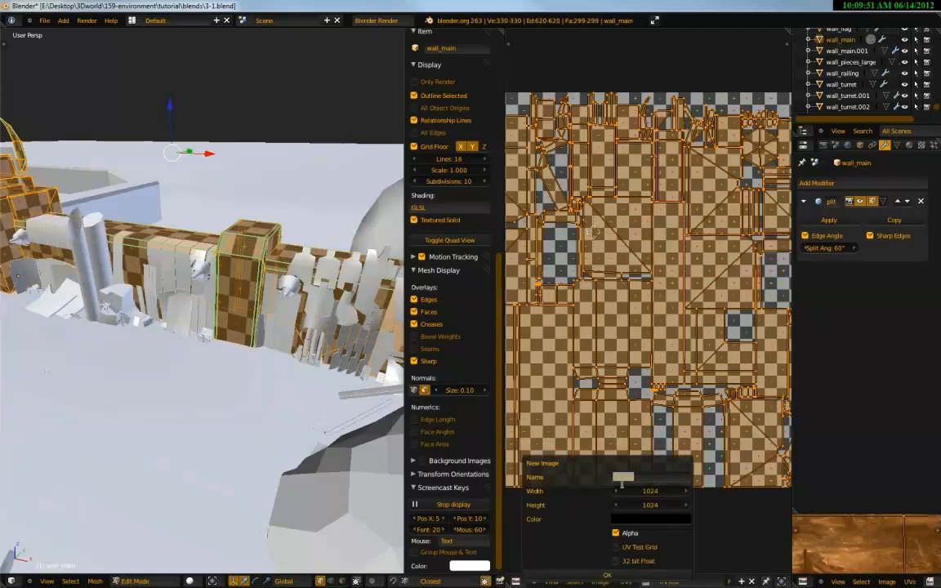
pyautogui.write('wallMainGrunge')
pyautogui.click(617, 516)
pyautogui.moveTo(707, 426); pyautogui.dragTo(707, 361)
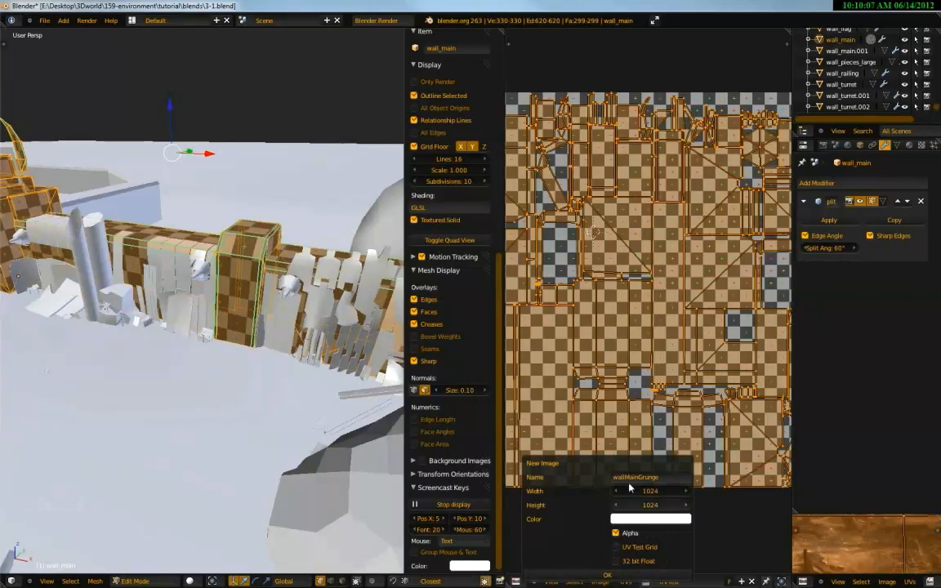
# - Create a new white 1024 by 1024 image named wallMainGrunge for the wall's UVs
pyautogui.click(605, 582)
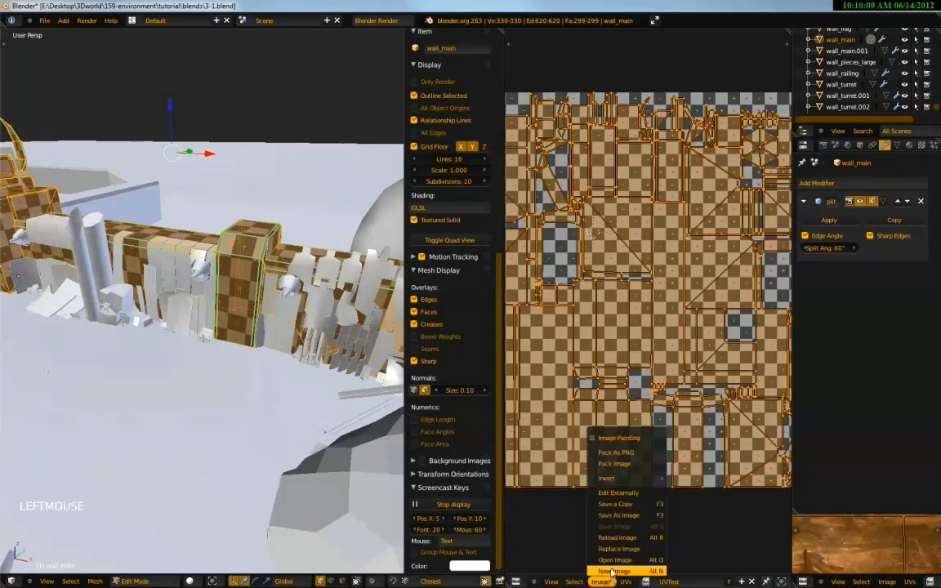
pyautogui.click(614, 570)
pyautogui.click(640, 478)
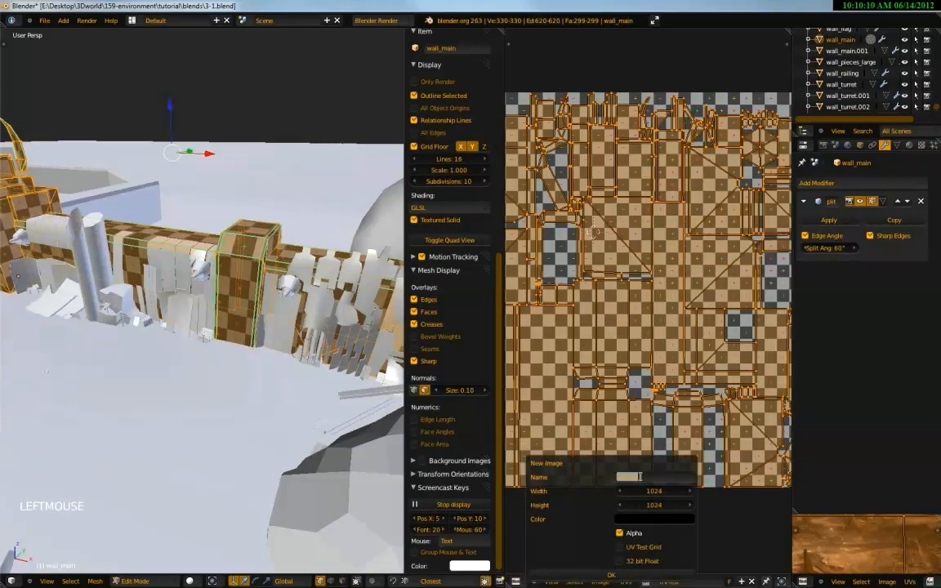
pyautogui.click(654, 518)
pyautogui.moveTo(710, 433); pyautogui.dragTo(715, 343)
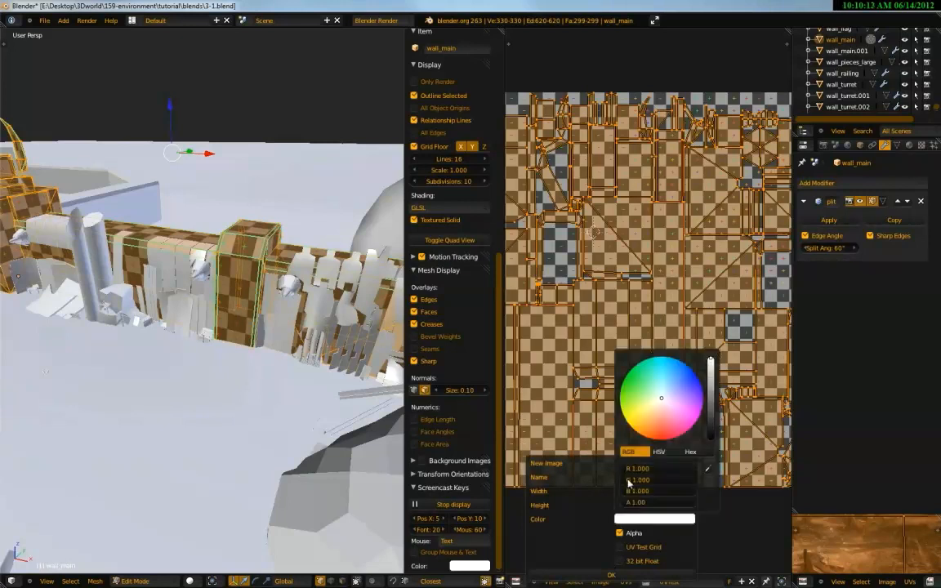
pyautogui.click(646, 476)
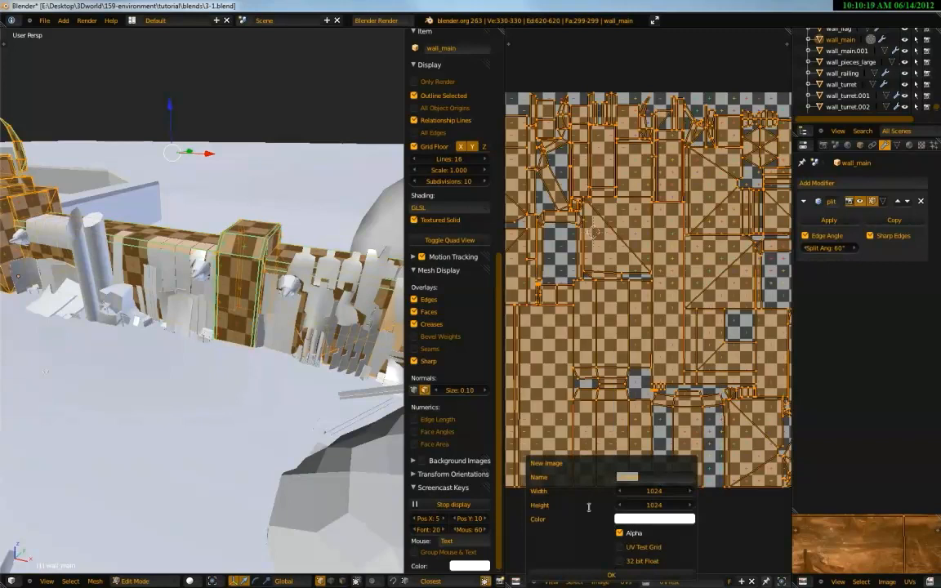
pyautogui.write('e')
pyautogui.press('Return')
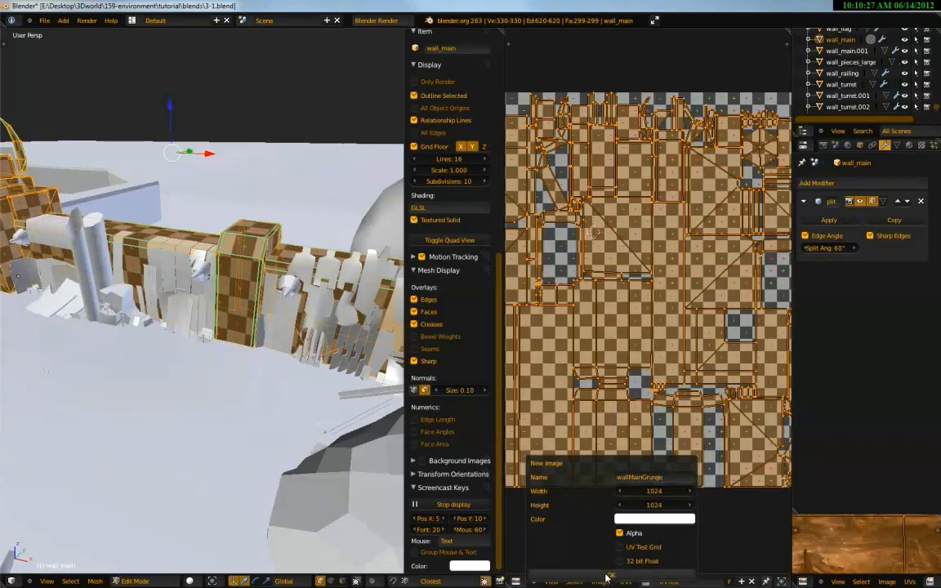
pyautogui.click(606, 576)
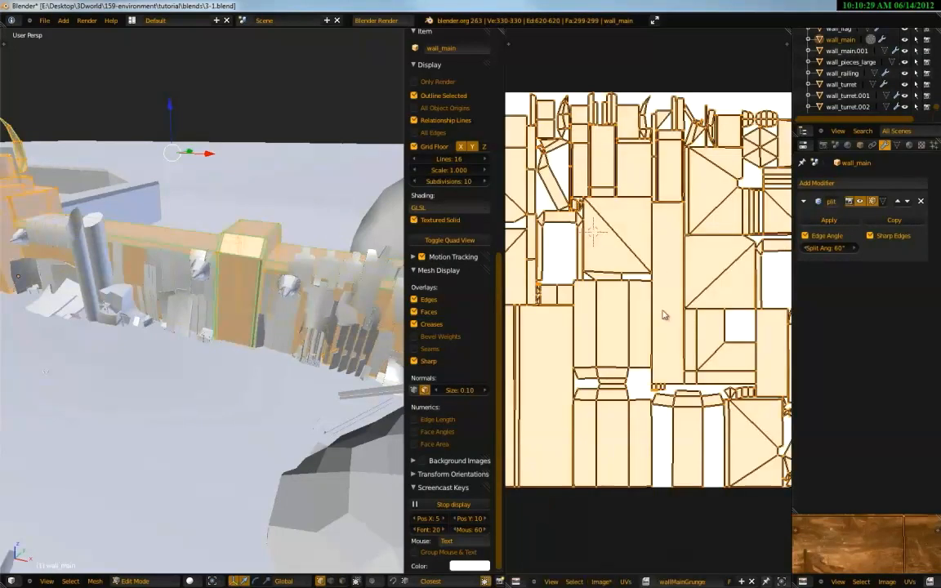
# - Set the render bake mode to Ambient Occlusion and enable the Normalized option
pyautogui.click(823, 145)
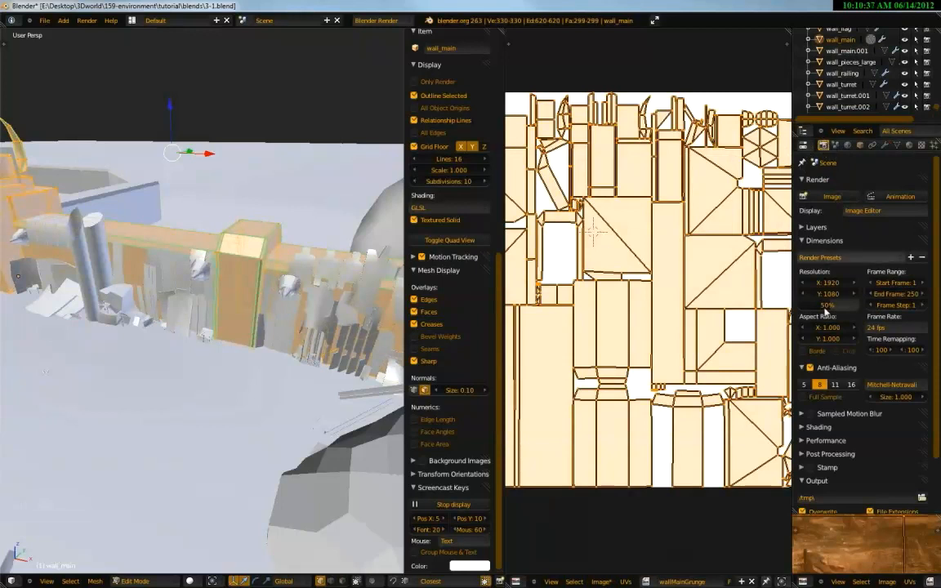
pyautogui.moveTo(936, 426); pyautogui.dragTo(913, 518)
pyautogui.click(804, 507)
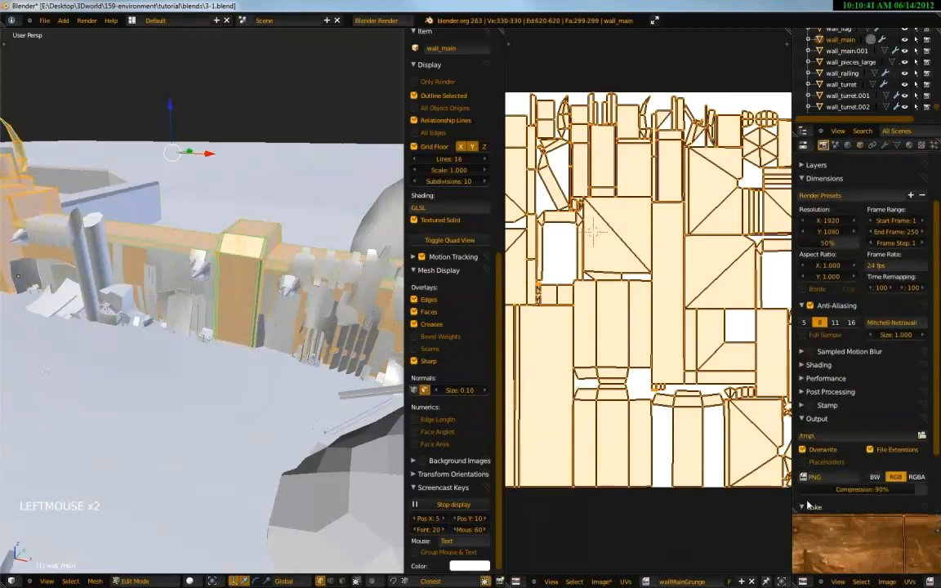
pyautogui.moveTo(936, 391); pyautogui.dragTo(925, 460)
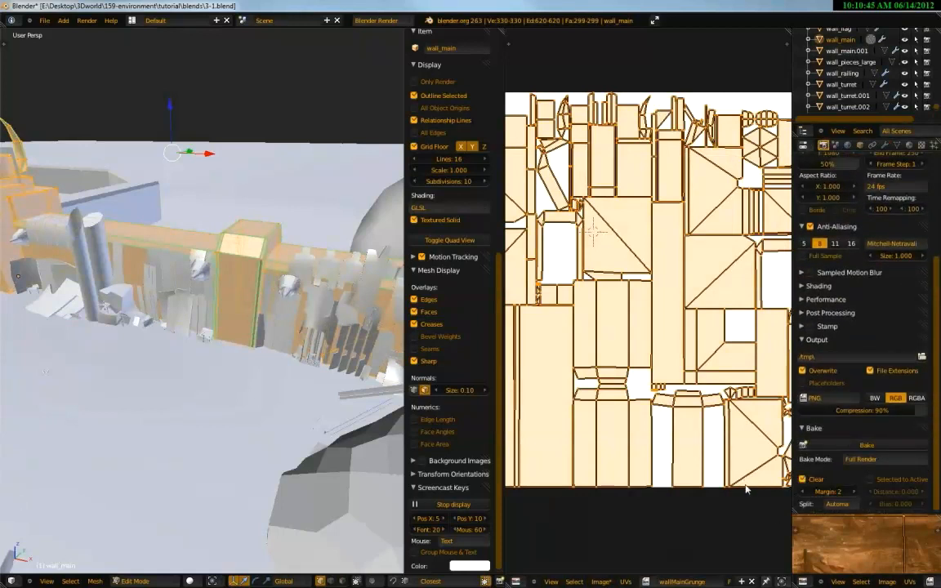
pyautogui.click(857, 459)
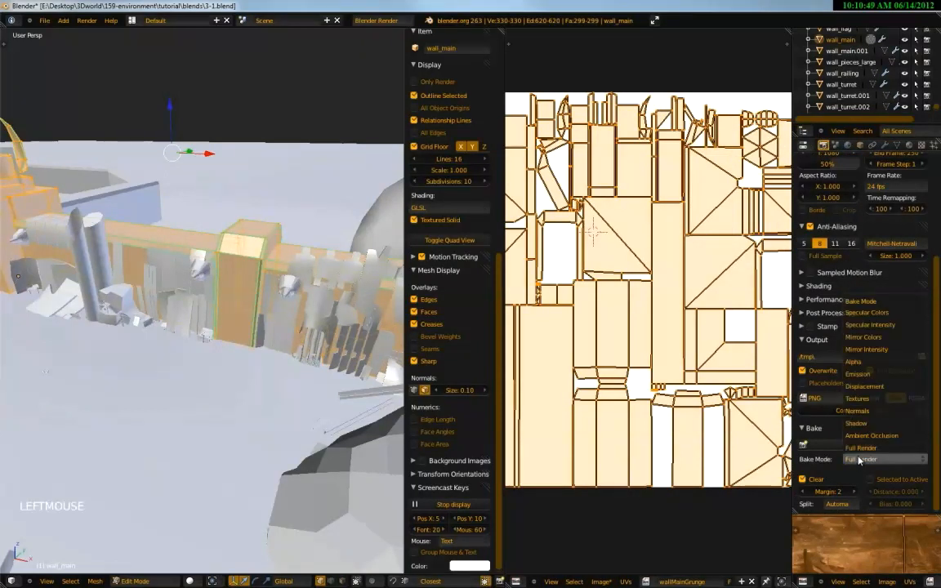
pyautogui.click(867, 435)
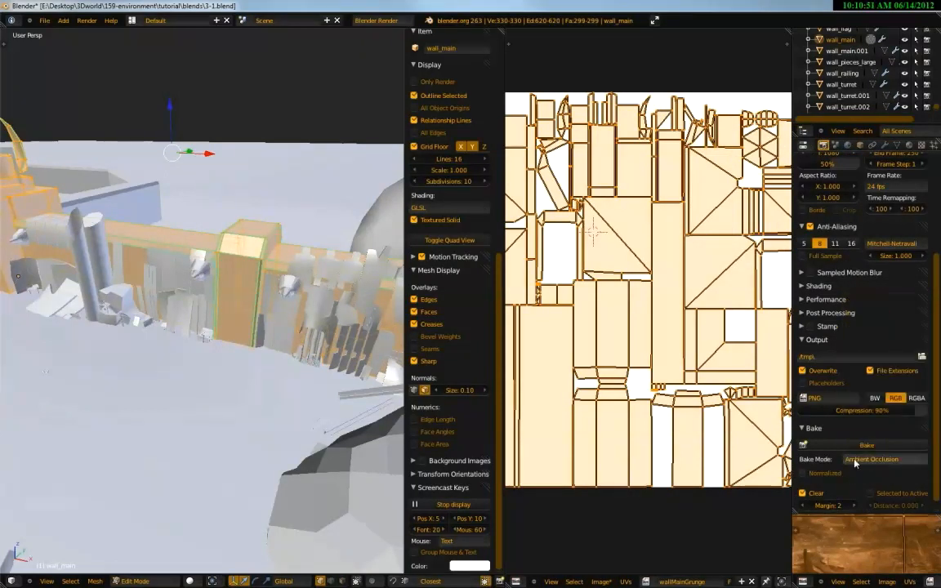
pyautogui.click(802, 474)
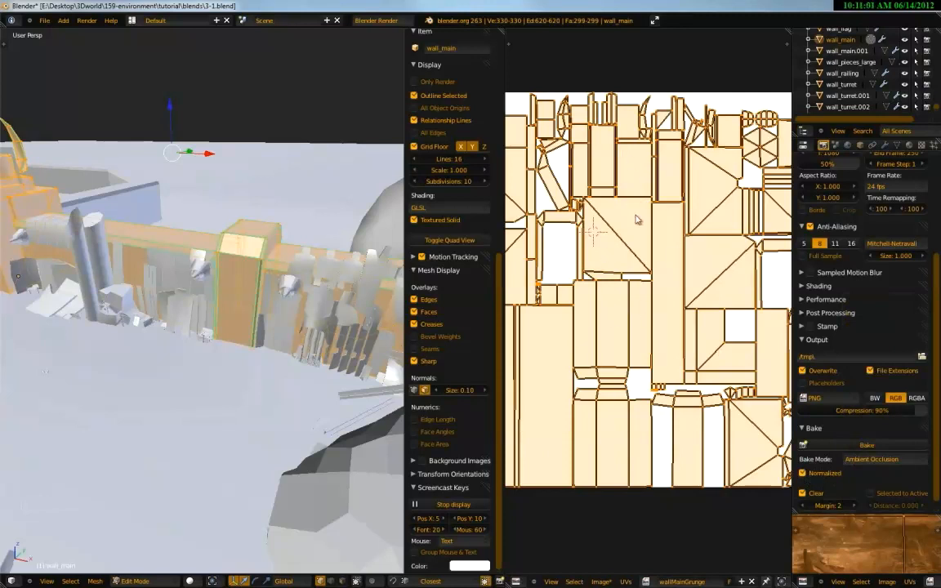
# - Bake the wall's ambient occlusion into the wallMainGrunge image, keeping the automatic quad split
pyautogui.moveTo(935, 496); pyautogui.dragTo(933, 508)
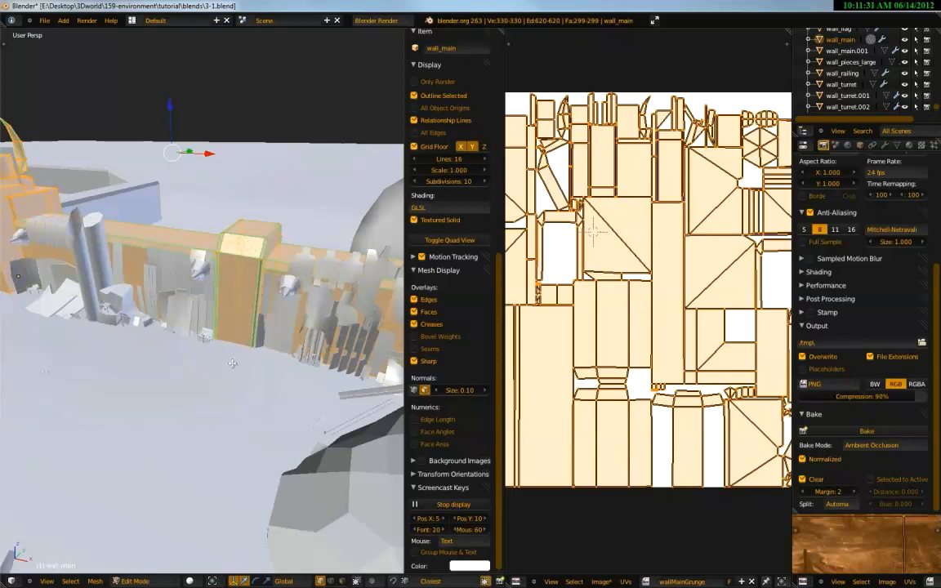
pyautogui.moveTo(213, 321); pyautogui.dragTo(192, 332, button='middle')
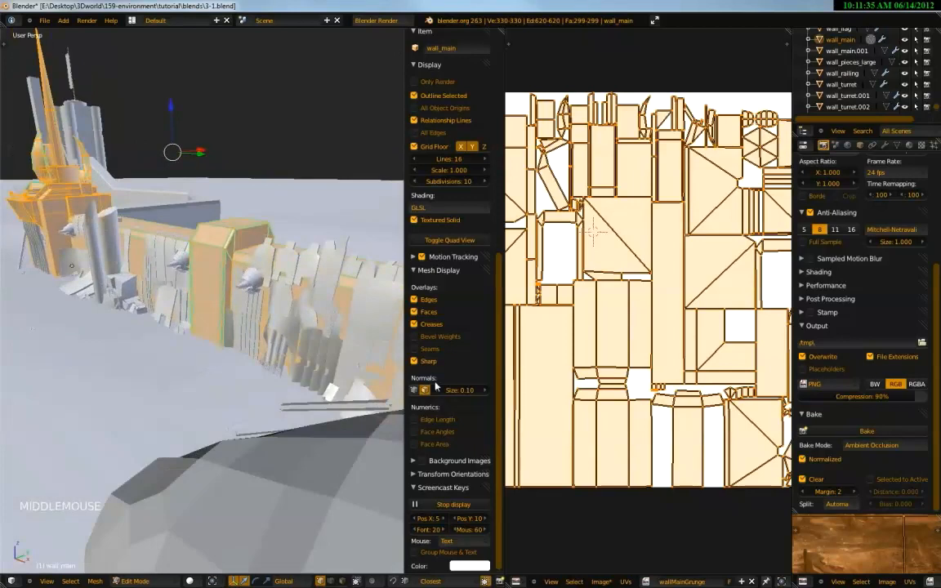
pyautogui.click(838, 505)
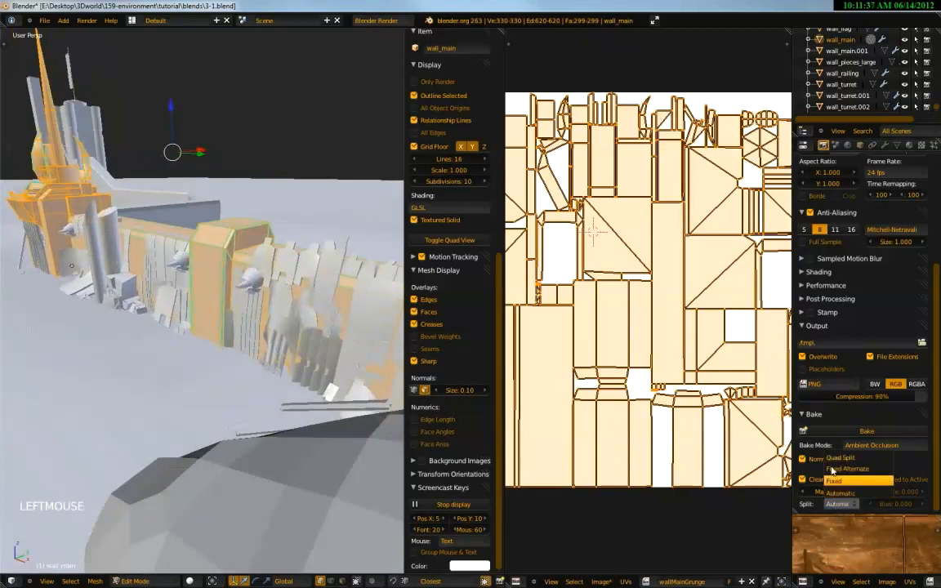
pyautogui.click(817, 510)
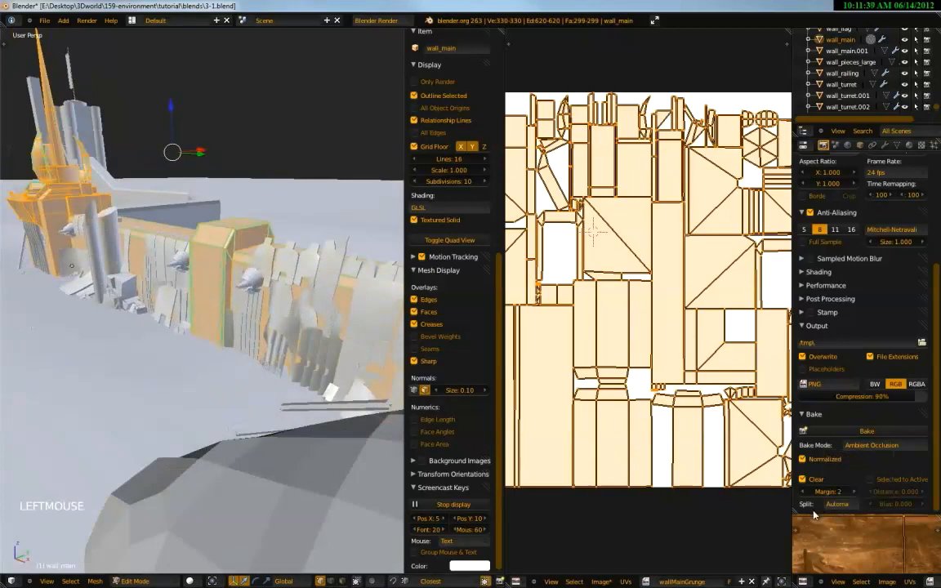
pyautogui.click(844, 430)
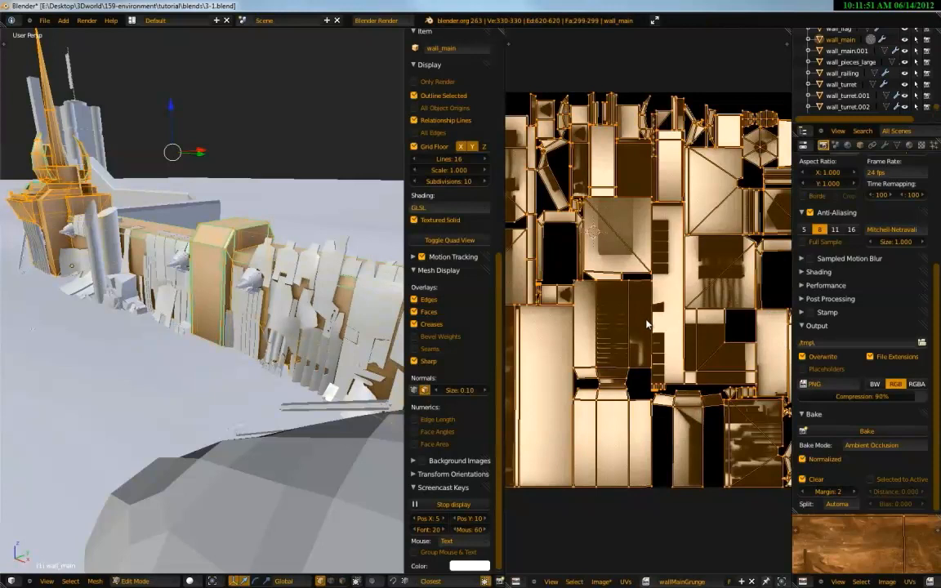
# - Leave Edit Mode and examine the baked ambient occlusion on the wall, isolating it in local view and restoring the full scene
pyautogui.moveTo(651, 318); pyautogui.dragTo(628, 287, button='middle')
pyautogui.moveTo(171, 324); pyautogui.dragTo(233, 331, button='middle')
pyautogui.keyDown('ctrl'); pyautogui.moveTo(232, 330); pyautogui.dragTo(227, 353, button='middle'); pyautogui.keyUp('ctrl')
pyautogui.press('Tab')
pyautogui.keyDown('shift'); pyautogui.moveTo(258, 311); pyautogui.dragTo(245, 343, button='middle'); pyautogui.keyUp('shift')
pyautogui.press('KP_Divide')
pyautogui.moveTo(176, 351); pyautogui.dragTo(220, 310, button='middle')
pyautogui.moveTo(221, 311); pyautogui.dragTo(336, 345, button='middle')
pyautogui.press('KP_Divide')
# - Save the baked image as wallMainGrunge.png in the tutorial's textures\maps folder
pyautogui.click(574, 582)
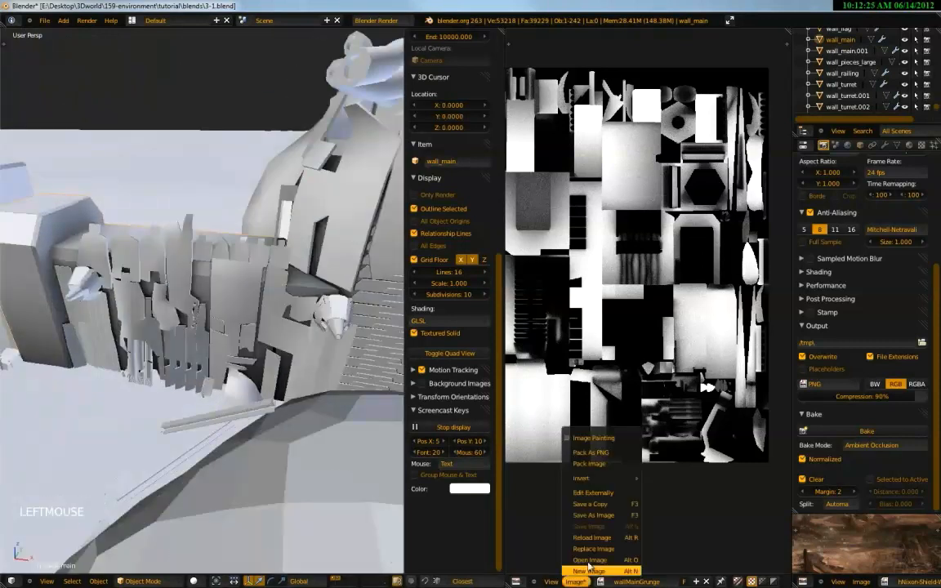
pyautogui.click(601, 516)
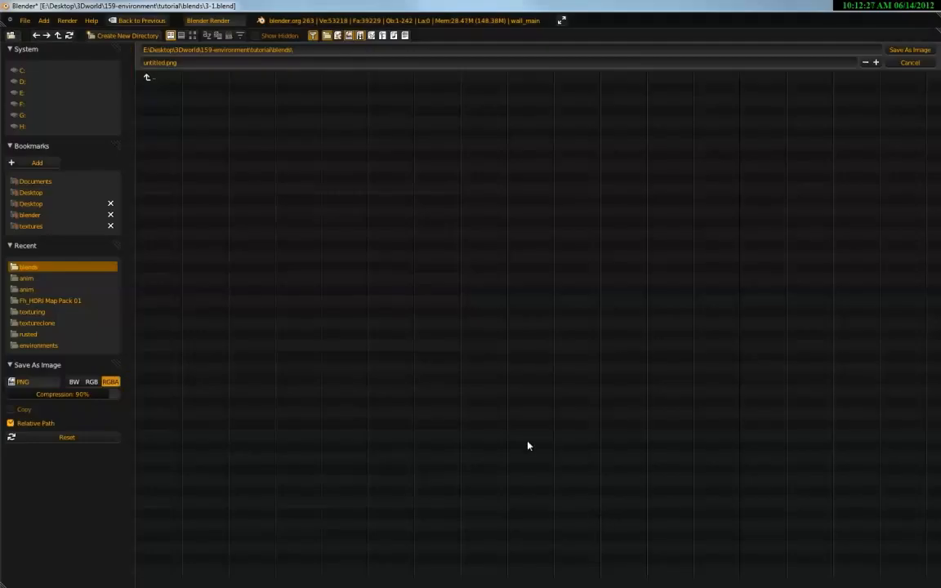
pyautogui.click(150, 78)
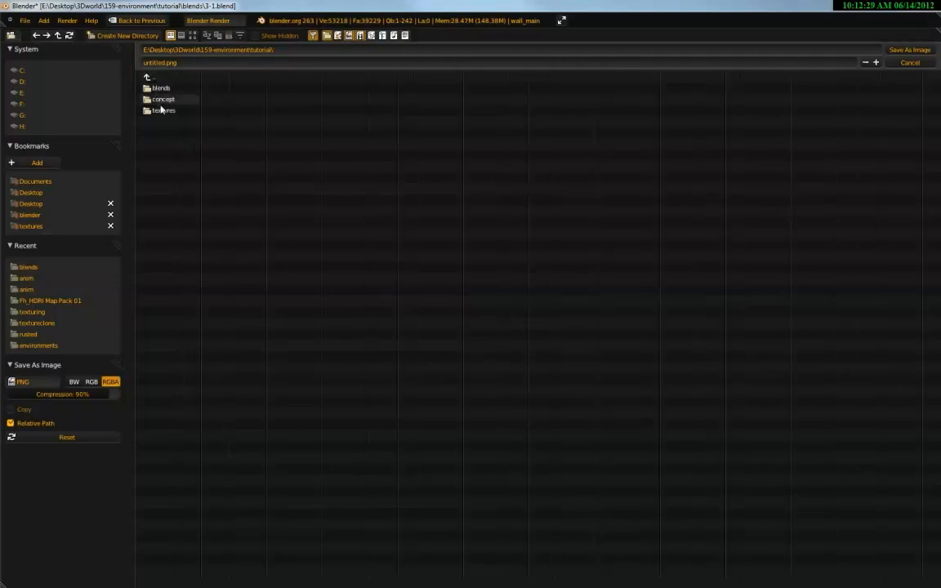
pyautogui.click(160, 107)
pyautogui.click(159, 88)
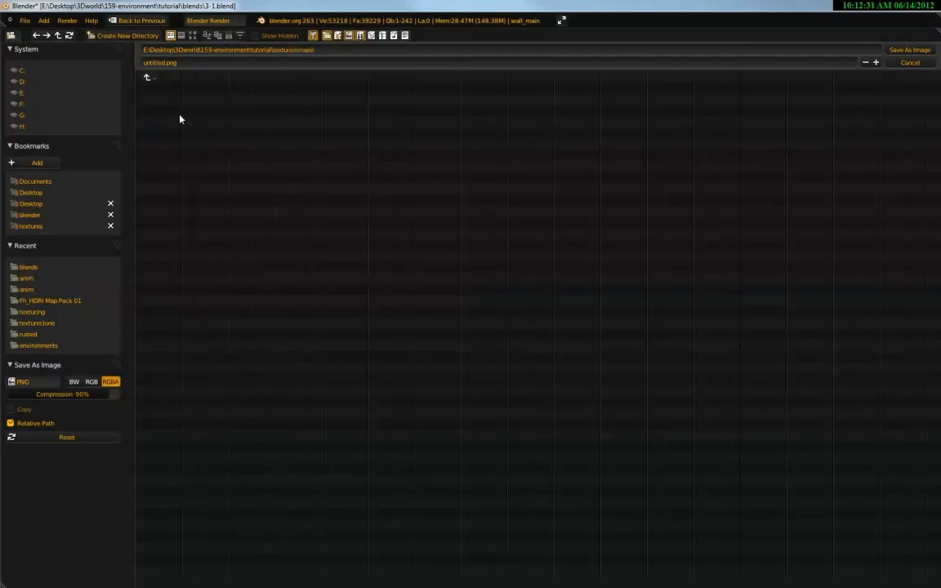
pyautogui.click(209, 61)
pyautogui.write('wallMainGrunge')
pyautogui.press('Return')
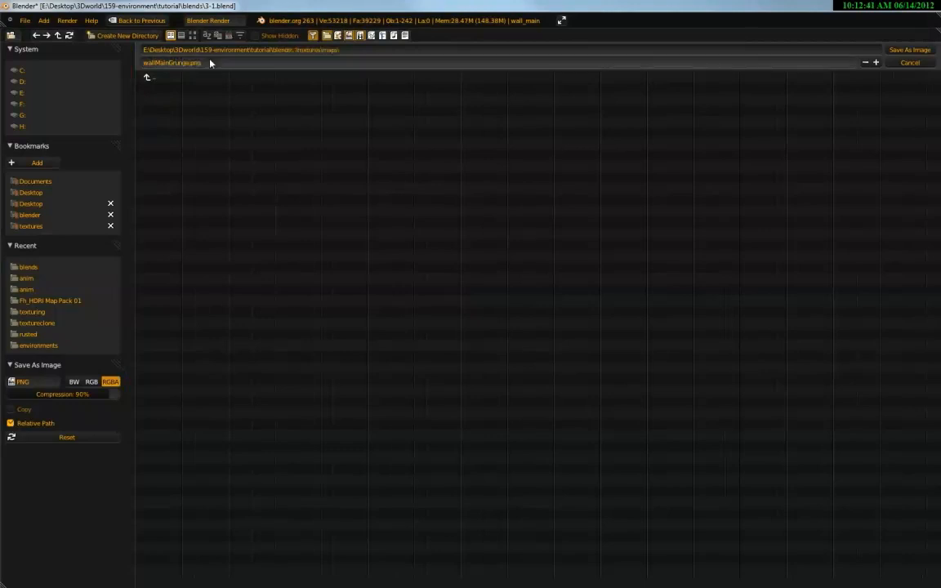
pyautogui.press('Return')
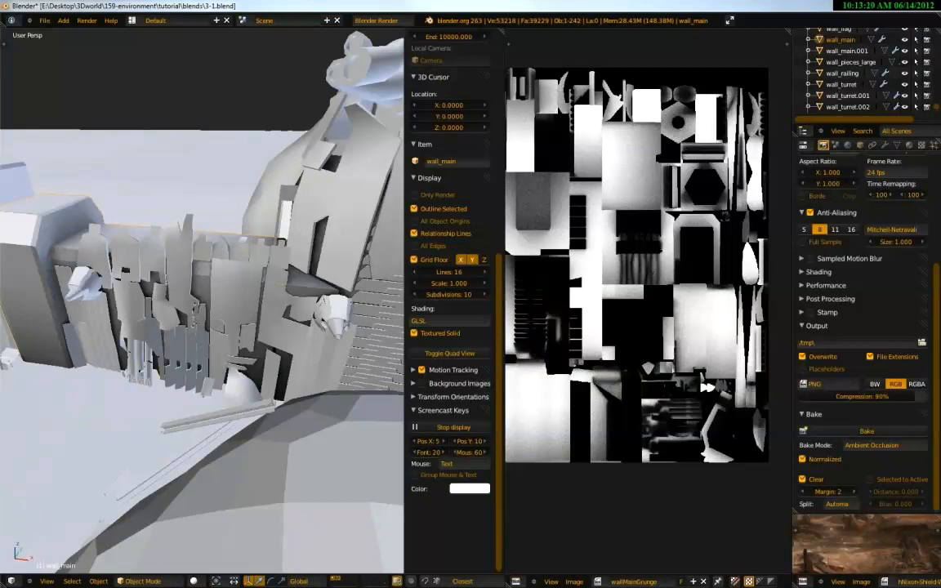
# - Open wallMainGrunge.png in Photoshop and set up a Smart Blur filter with High quality and Normal mode
pyautogui.moveTo(725, 201); pyautogui.dragTo(462, 2)
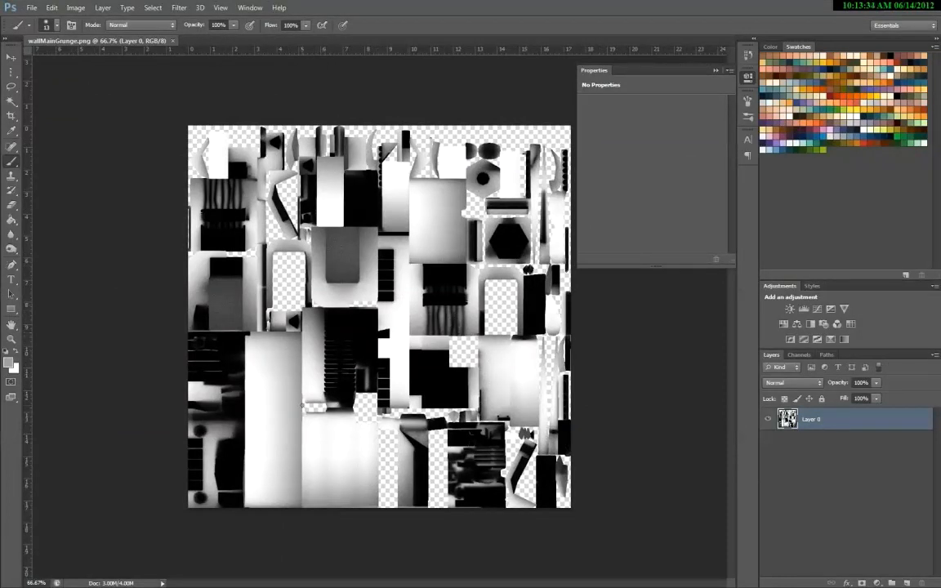
pyautogui.click(179, 7)
pyautogui.moveTo(217, 123)
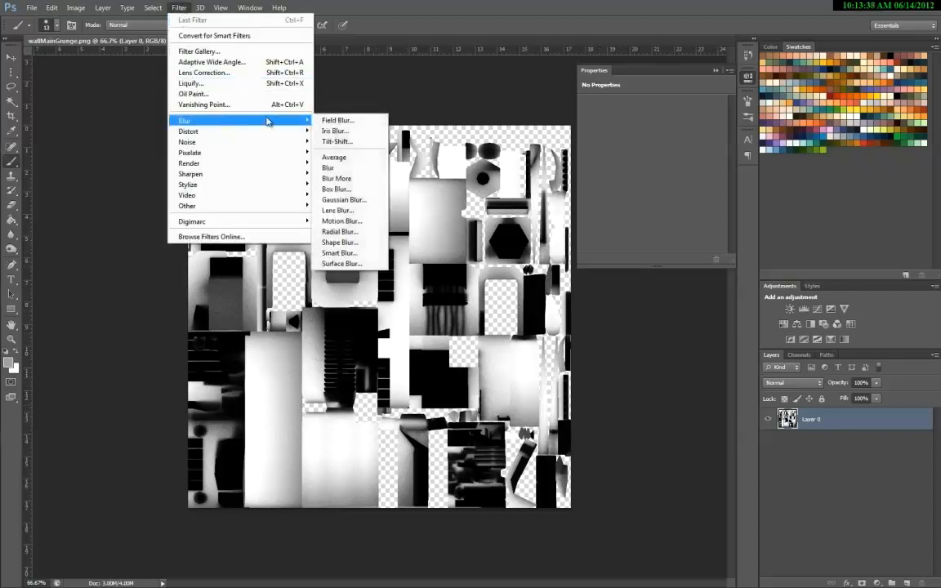
pyautogui.click(363, 254)
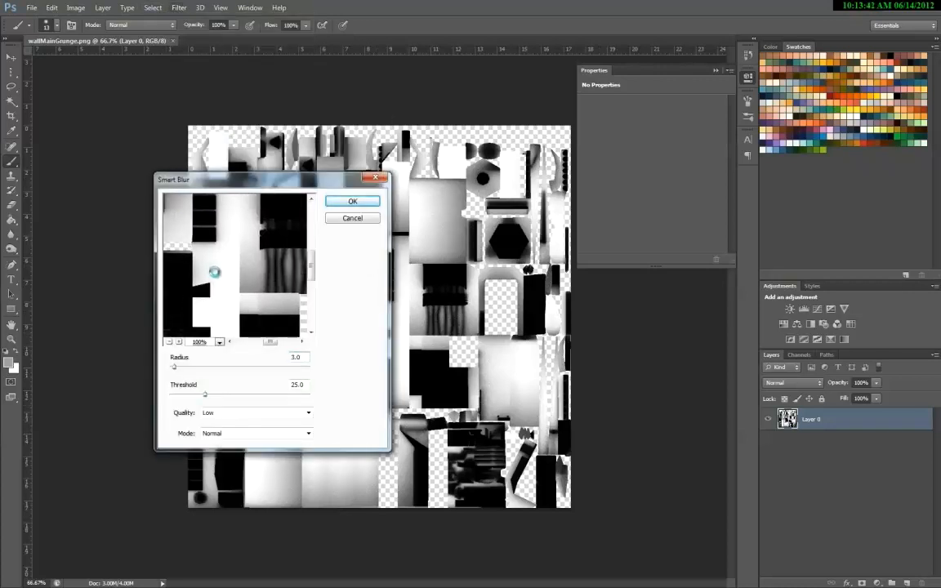
pyautogui.moveTo(202, 273); pyautogui.dragTo(181, 282)
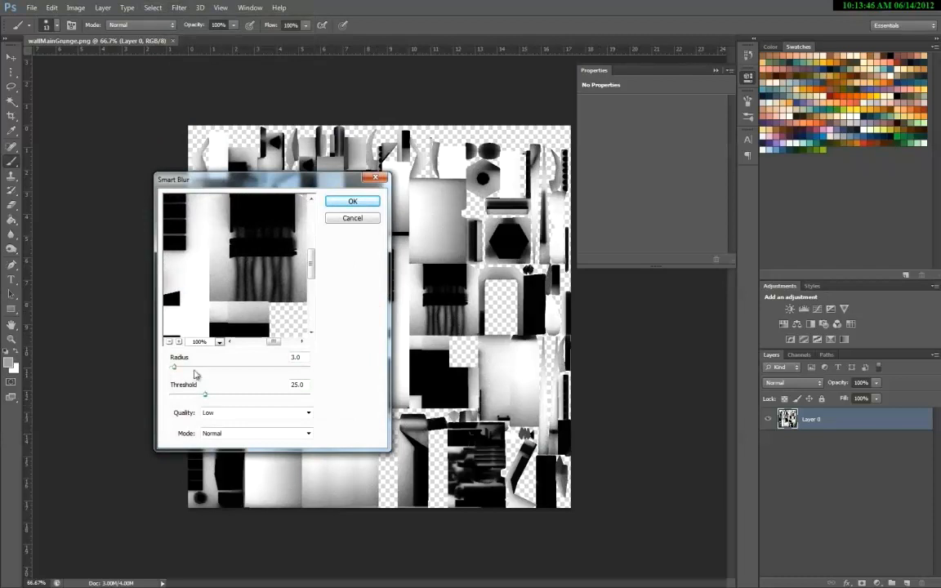
pyautogui.click(216, 414)
pyautogui.click(216, 438)
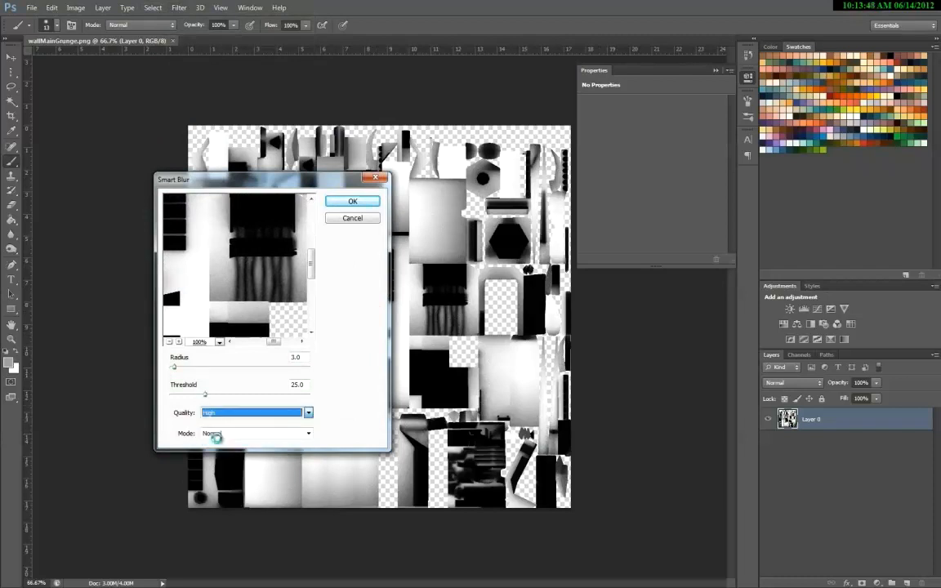
pyautogui.click(248, 435)
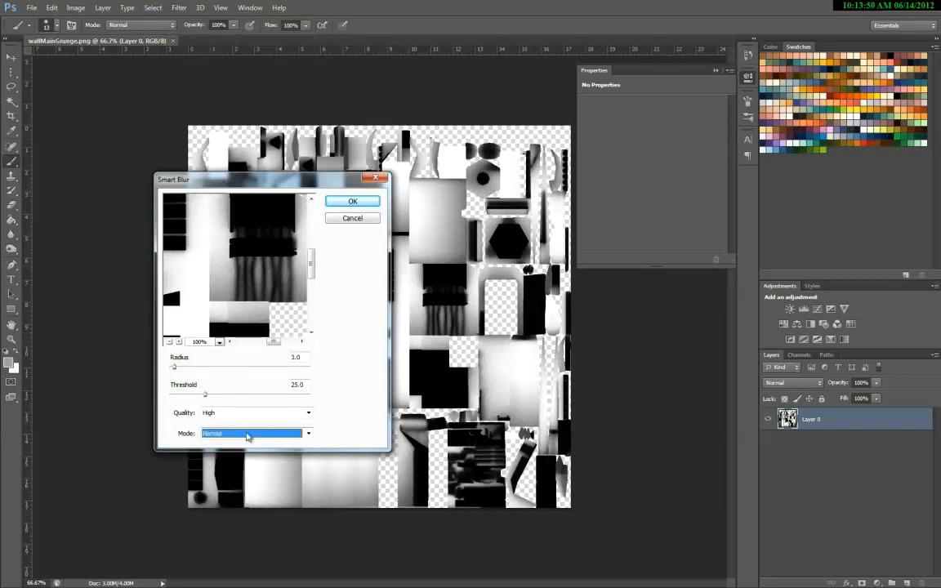
pyautogui.click(245, 443)
# - Set the Smart Blur threshold to 35.4, check the preview around the map, and apply the filter
pyautogui.moveTo(205, 395); pyautogui.dragTo(220, 401)
pyautogui.moveTo(260, 256); pyautogui.dragTo(206, 249)
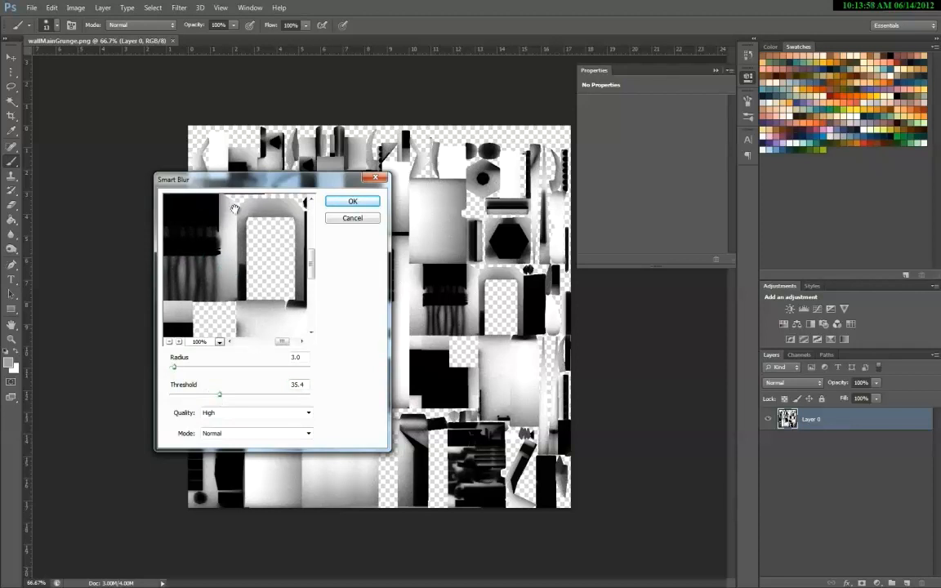
pyautogui.moveTo(193, 237)
pyautogui.mouseDown()
pyautogui.moveTo(206, 273)
pyautogui.moveTo(225, 282)
pyautogui.moveTo(203, 247)
pyautogui.mouseUp()
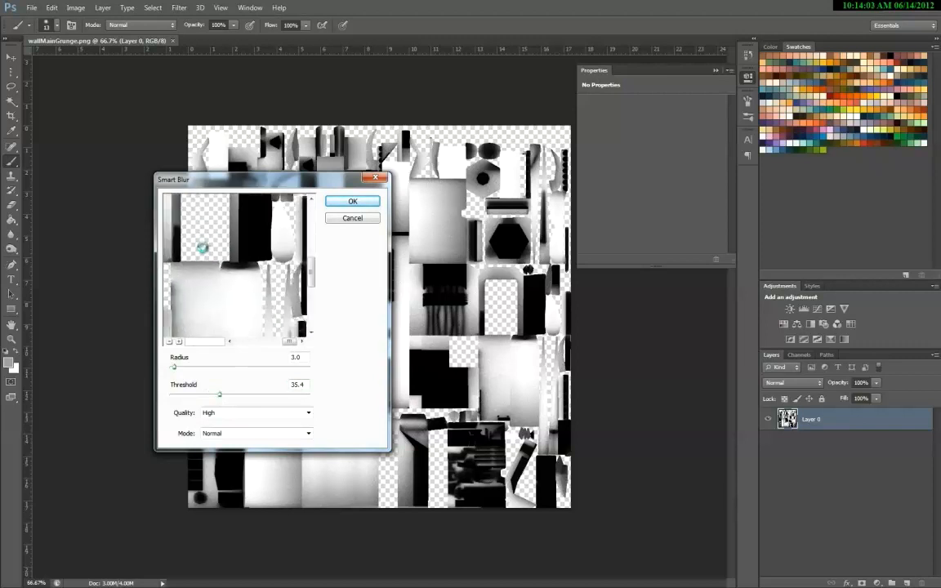
pyautogui.click(349, 202)
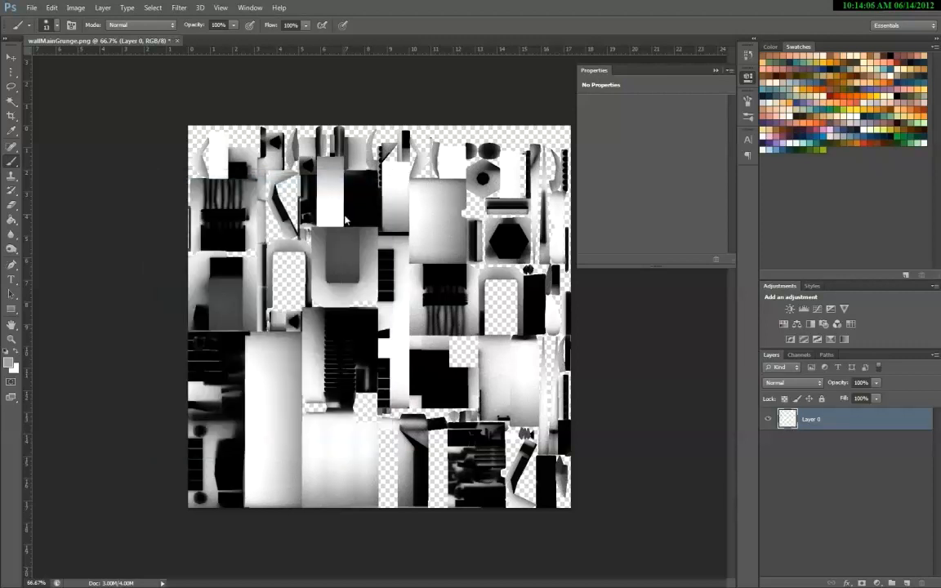
# - Add a Curves adjustment layer above the grunge map and raise its dark tones while lowering the highlights
pyautogui.click(12, 57)
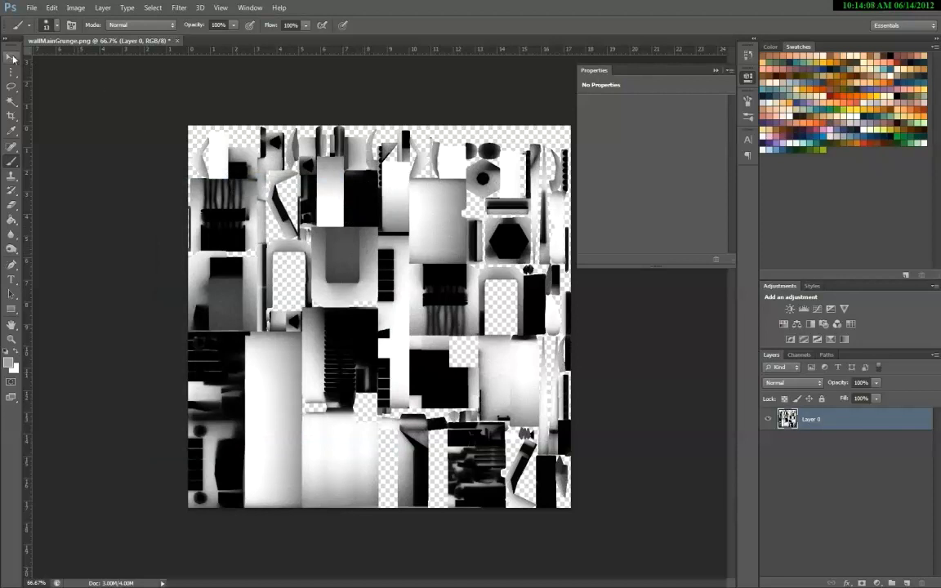
pyautogui.click(876, 582)
pyautogui.click(841, 404)
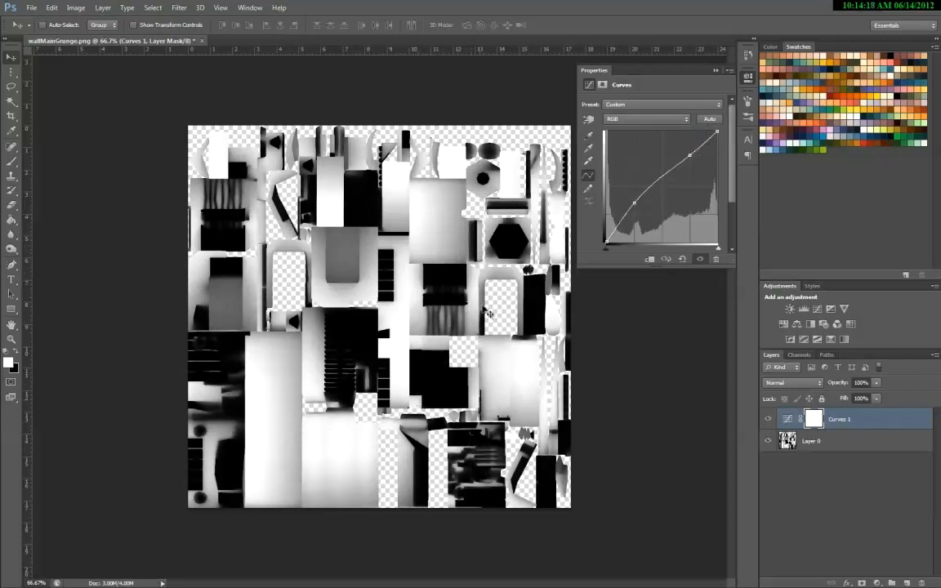
pyautogui.moveTo(632, 201); pyautogui.dragTo(632, 193)
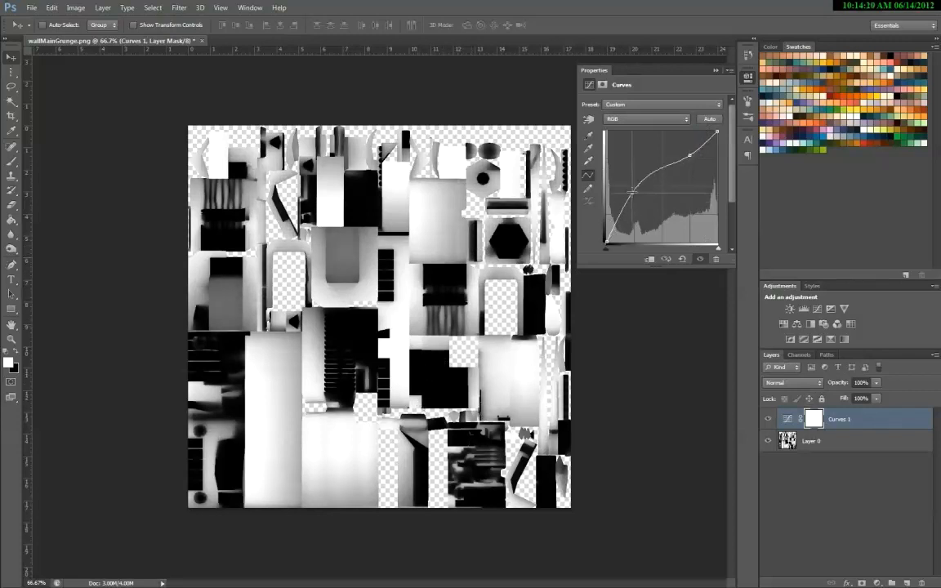
pyautogui.moveTo(689, 155); pyautogui.dragTo(703, 152)
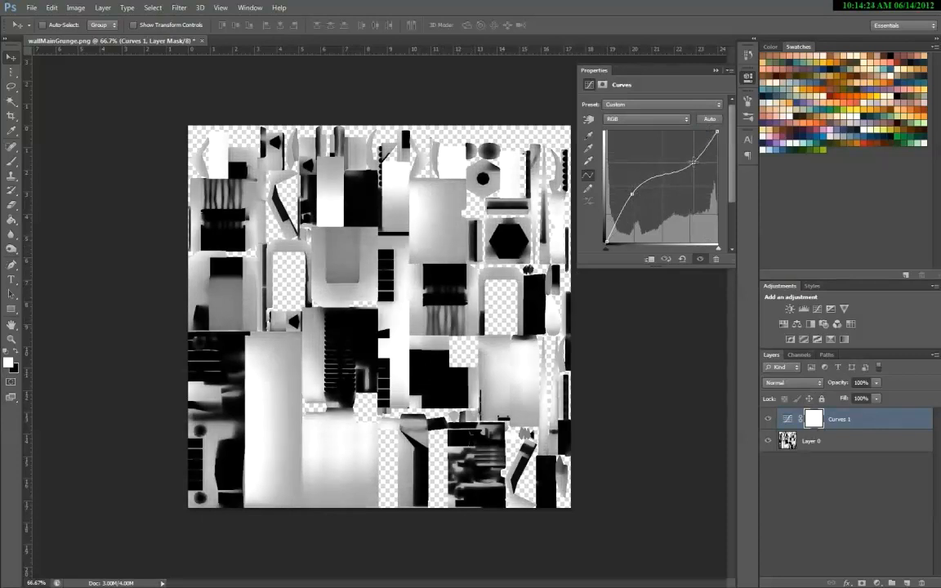
pyautogui.moveTo(632, 192); pyautogui.dragTo(652, 167)
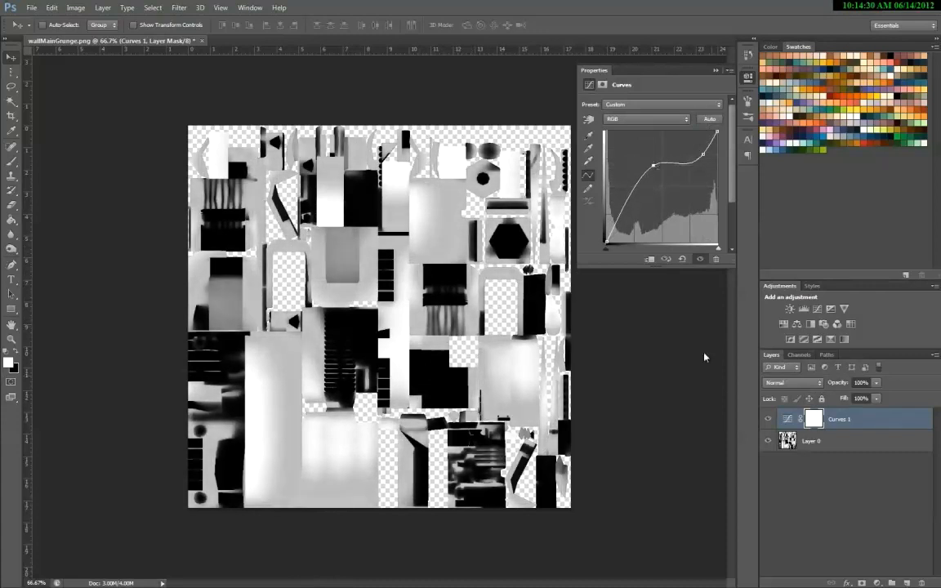
# - Try a Threshold adjustment layer at level 85 on the map with the Curves adjustment hidden
pyautogui.click(877, 582)
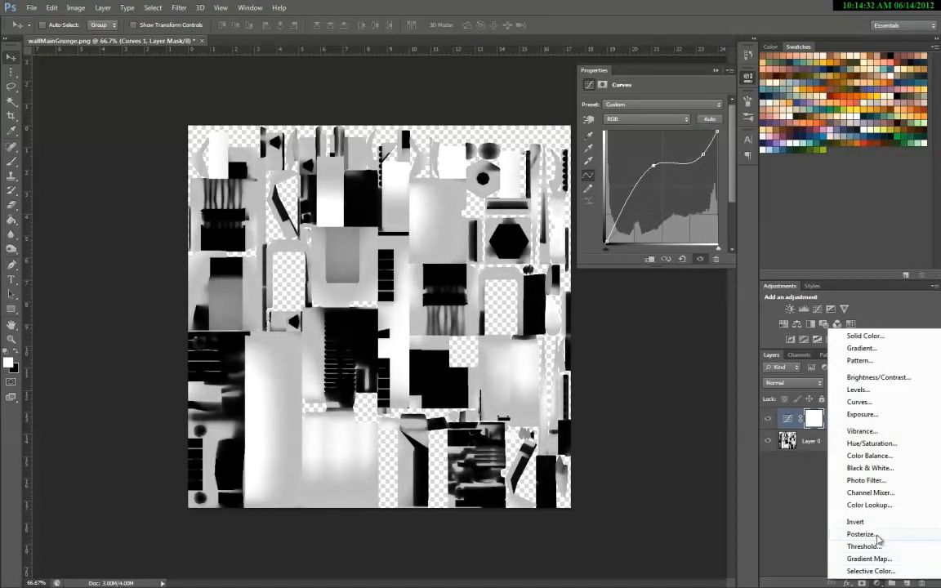
pyautogui.click(863, 546)
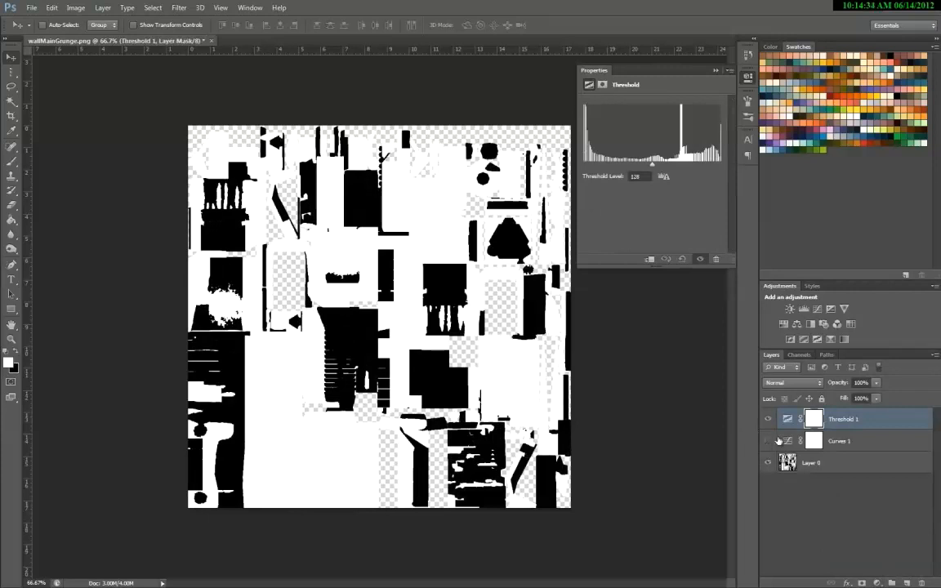
pyautogui.click(767, 441)
pyautogui.moveTo(651, 168); pyautogui.dragTo(629, 167)
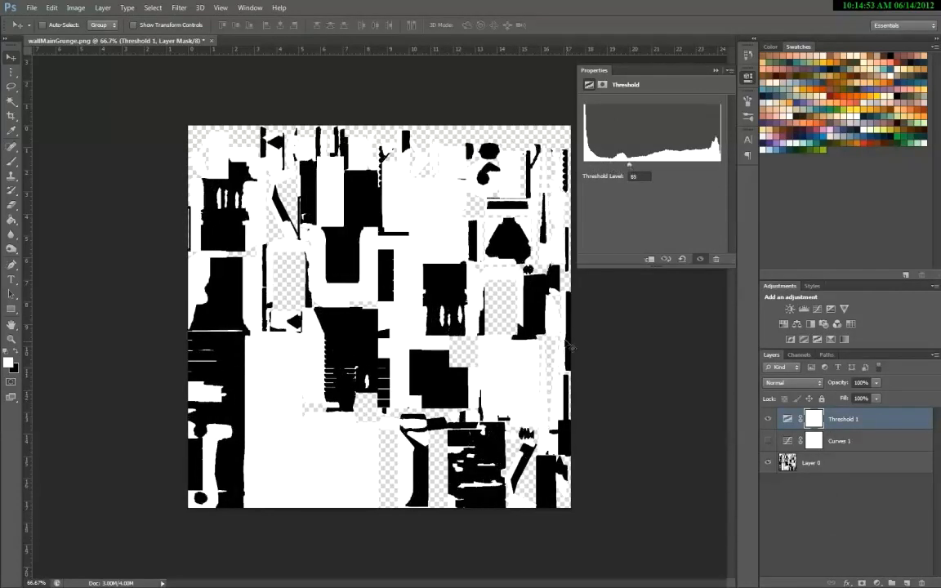
# - Hide the Threshold adjustment and compare the grunge map with the Curves adjustment on and off
pyautogui.click(767, 419)
pyautogui.click(768, 441)
pyautogui.click(804, 464)
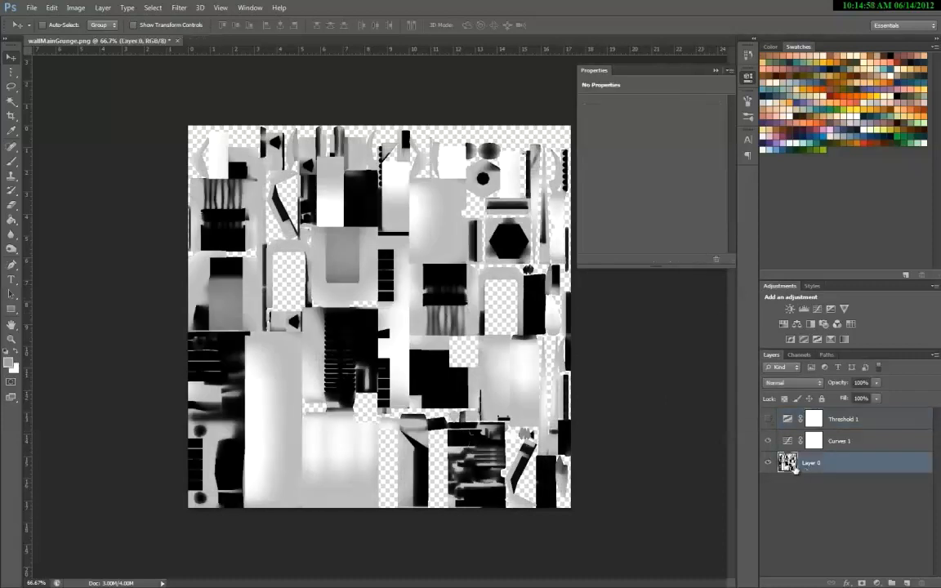
pyautogui.click(768, 441)
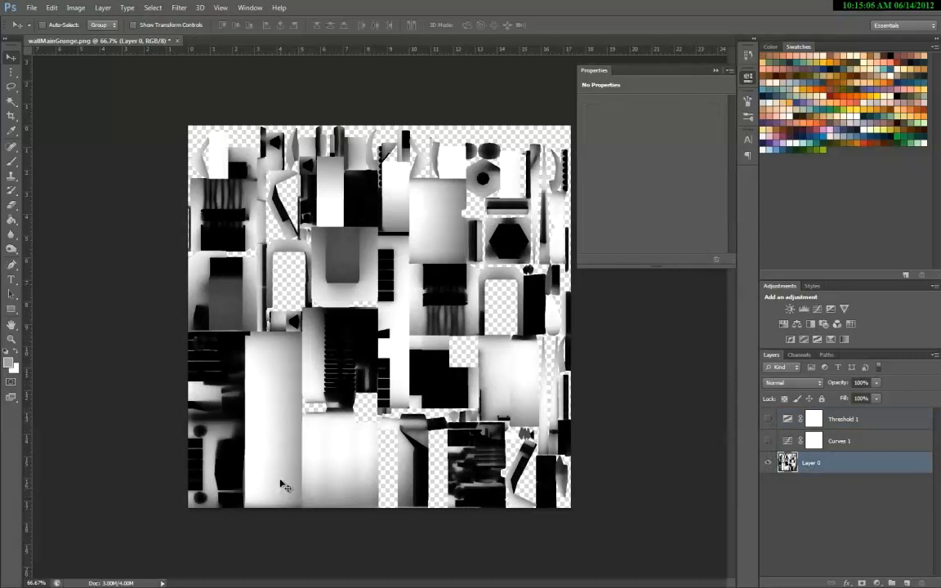
pyautogui.click(768, 442)
pyautogui.click(772, 442)
pyautogui.click(771, 442)
pyautogui.click(772, 441)
pyautogui.click(772, 442)
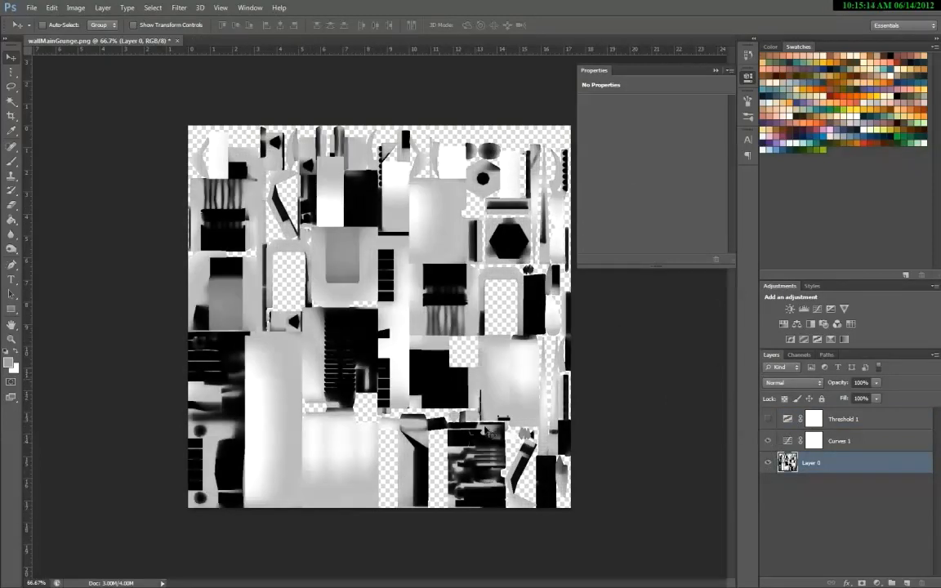
# - Reshape the Curves 1 adjustment by lifting its black point to mid grey and straightening the curve up to white
pyautogui.click(841, 442)
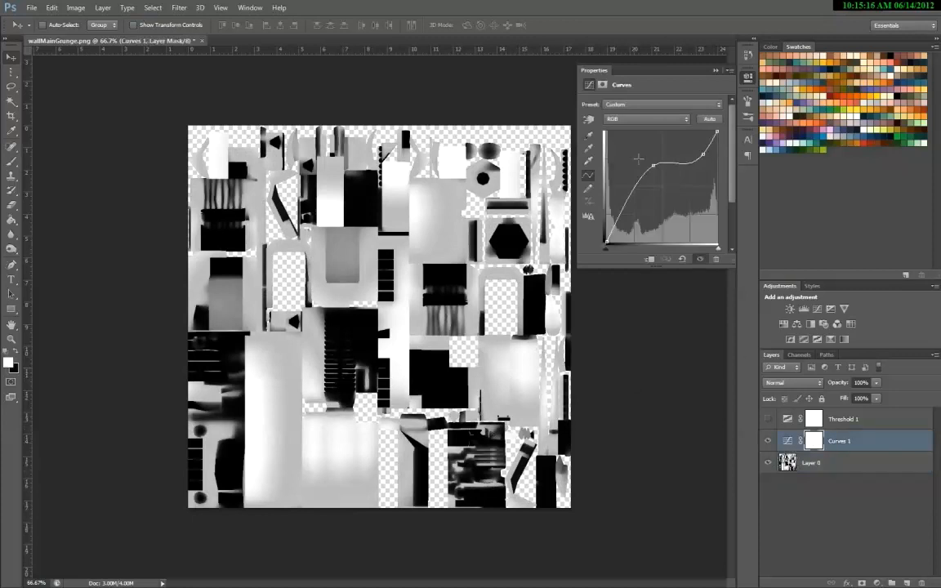
pyautogui.moveTo(653, 167); pyautogui.dragTo(653, 161)
pyautogui.moveTo(605, 241); pyautogui.dragTo(606, 200)
pyautogui.moveTo(701, 152)
pyautogui.mouseDown()
pyautogui.moveTo(694, 143)
pyautogui.moveTo(704, 165)
pyautogui.moveTo(703, 138)
pyautogui.mouseUp()
pyautogui.moveTo(652, 160); pyautogui.dragTo(652, 171)
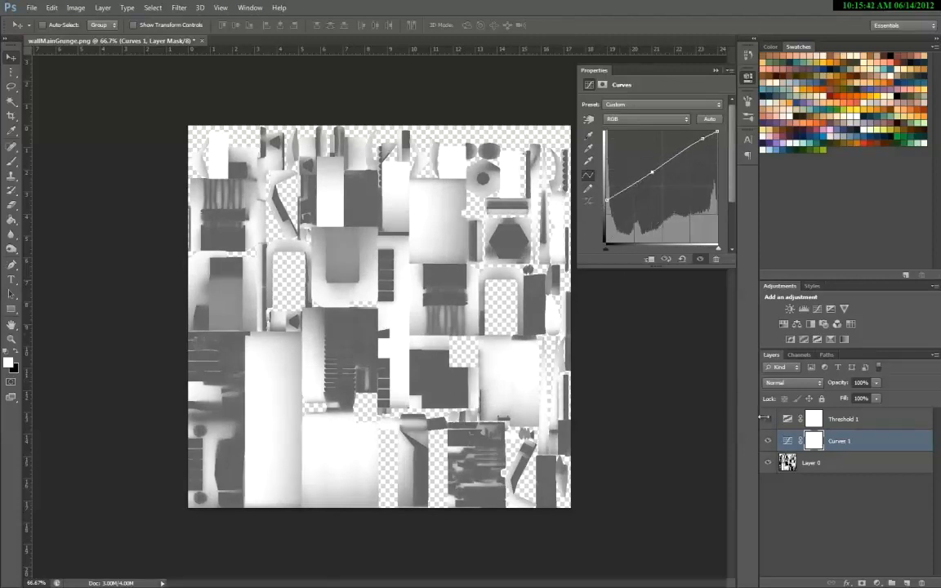
# - Merge the Curves adjustment with the map layer, delete the Threshold layer, and save wallMainGrunge.png
pyautogui.hotkey('ctrl', 'e')
pyautogui.moveTo(839, 418); pyautogui.dragTo(921, 582)
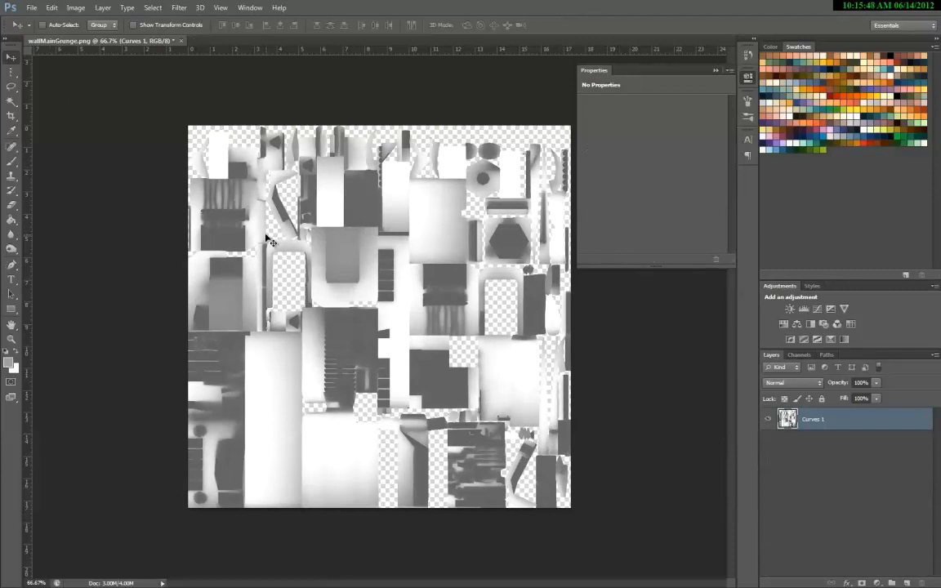
pyautogui.hotkey('ctrl', 's')
# - Switch to Blender, reload the edited wallMainGrunge image, and inspect the wall model around its panels and pipes
pyautogui.click(886, 6)
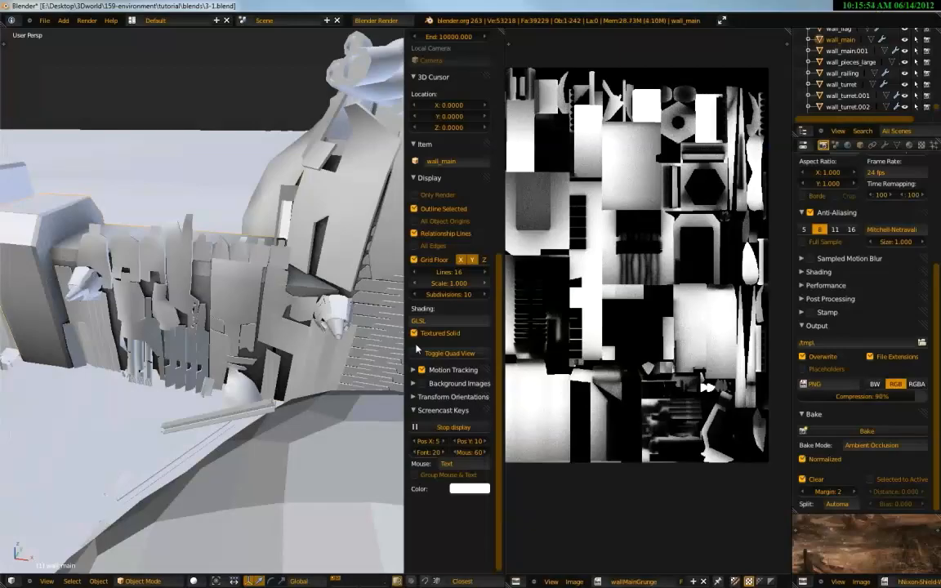
pyautogui.click(573, 581)
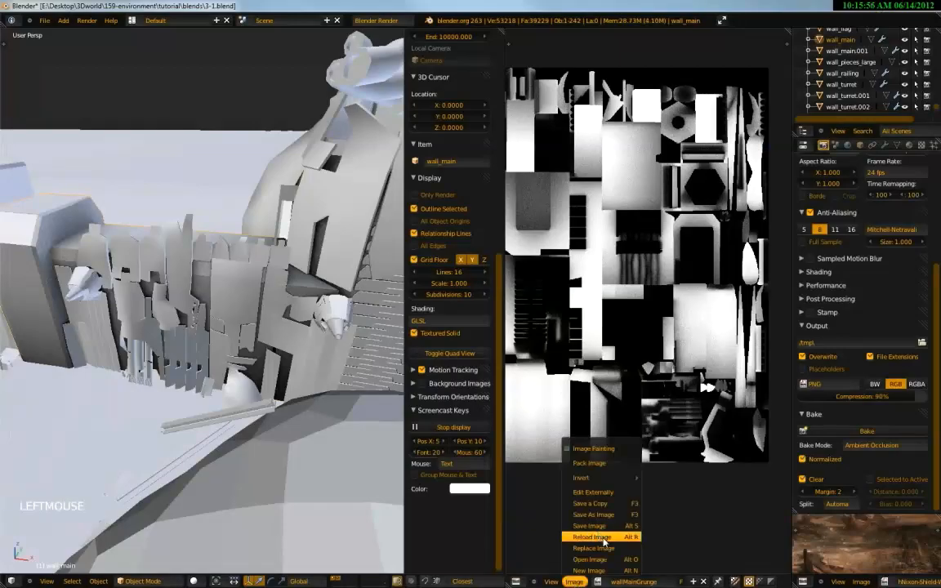
pyautogui.click(604, 539)
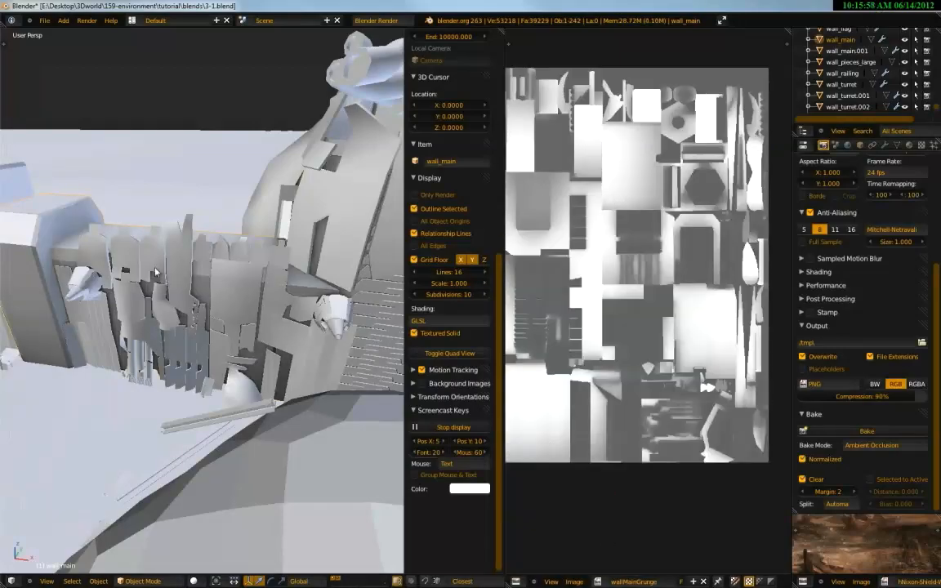
pyautogui.moveTo(161, 284); pyautogui.dragTo(278, 309, button='middle')
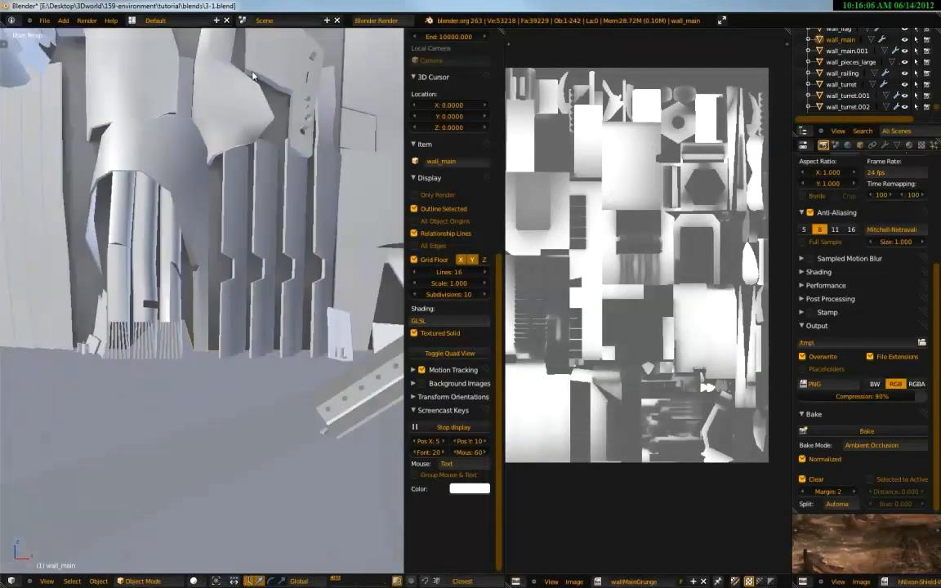
pyautogui.moveTo(201, 202); pyautogui.dragTo(269, 359, button='middle')
pyautogui.keyDown('shift'); pyautogui.moveTo(270, 359); pyautogui.dragTo(188, 336, button='middle'); pyautogui.keyUp('shift')
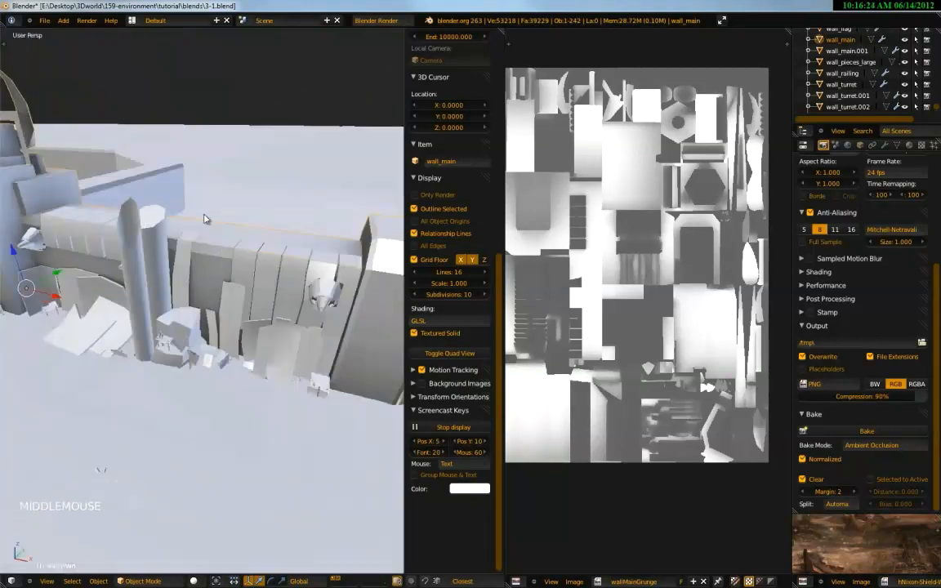
# - Select the wall_pieces_large object and enter Edit Mode on it
pyautogui.rightClick(158, 317)
pyautogui.moveTo(175, 339); pyautogui.dragTo(261, 482, button='middle')
pyautogui.press('Tab')
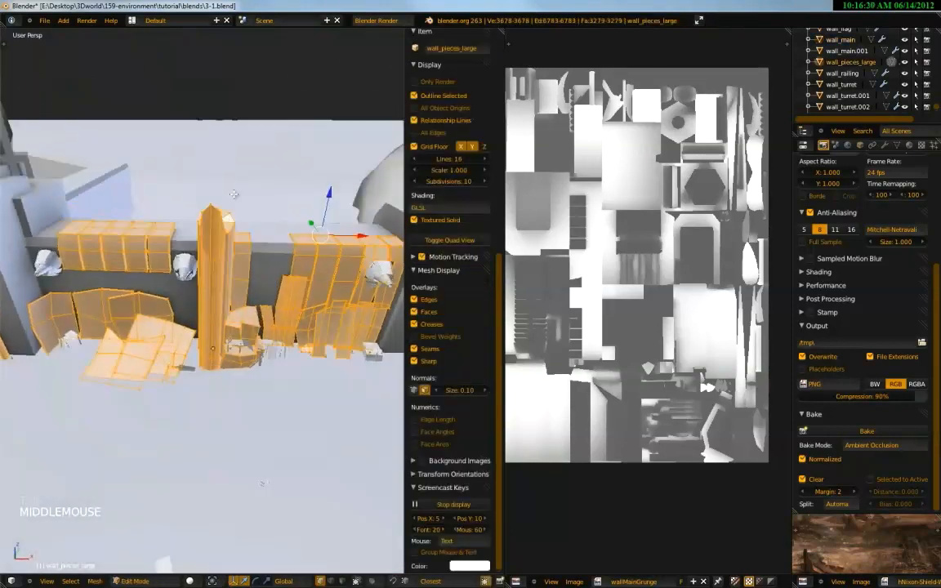
# - Select the linked geometry of the overlapping shell on the tall pillar and delete it
pyautogui.rightClick(211, 200)
pyautogui.press('g')
pyautogui.press('g')
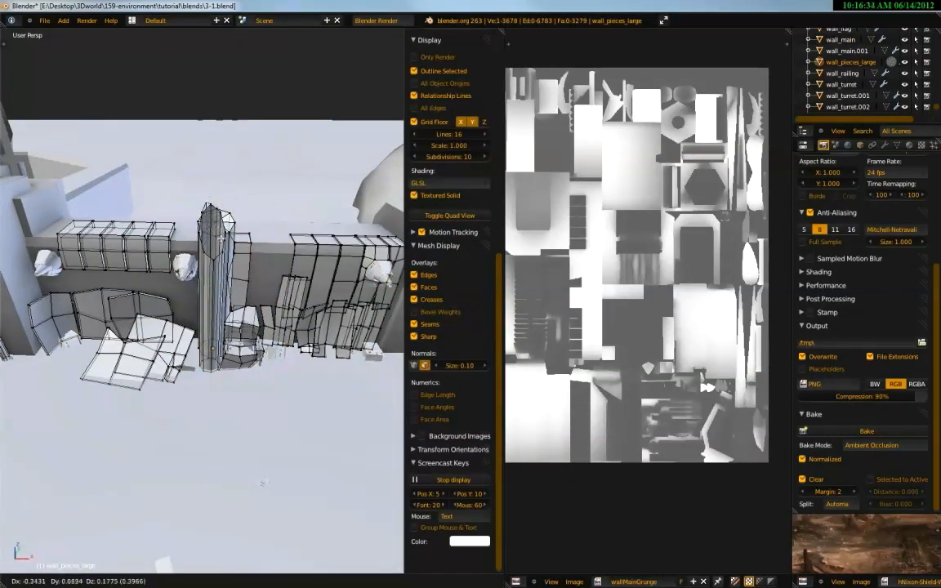
pyautogui.rightClick(263, 482)
pyautogui.hotkey('ctrl', 'l')
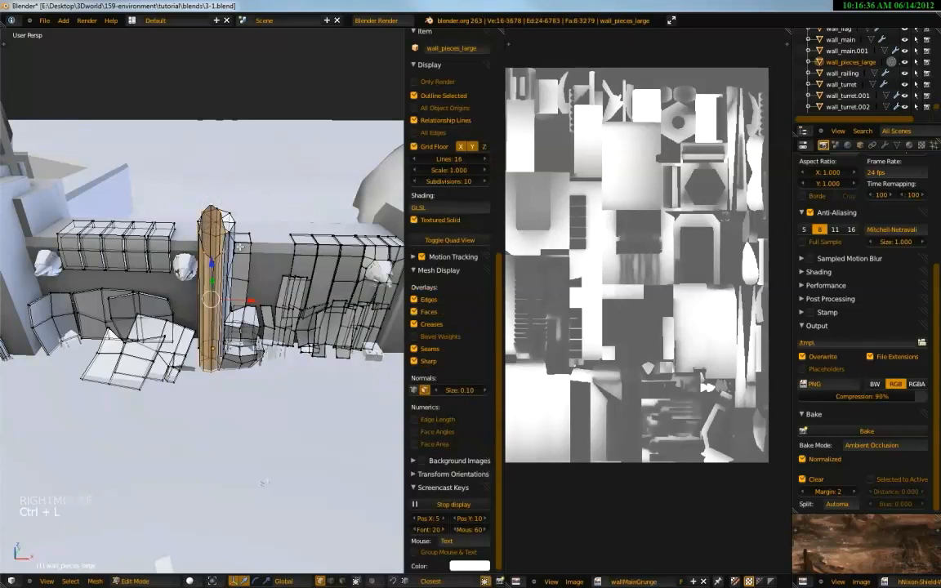
pyautogui.press('x')
pyautogui.click(236, 249)
# - Recalculate the normals of the remaining tall pillar shell and toggle the Inside option for them
pyautogui.rightClick(208, 196)
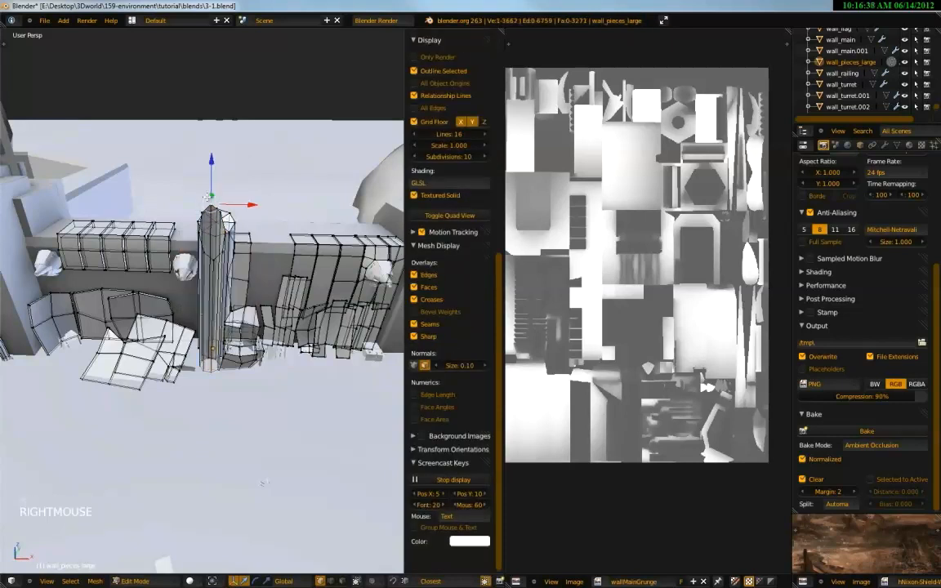
pyautogui.hotkey('ctrl', 'l')
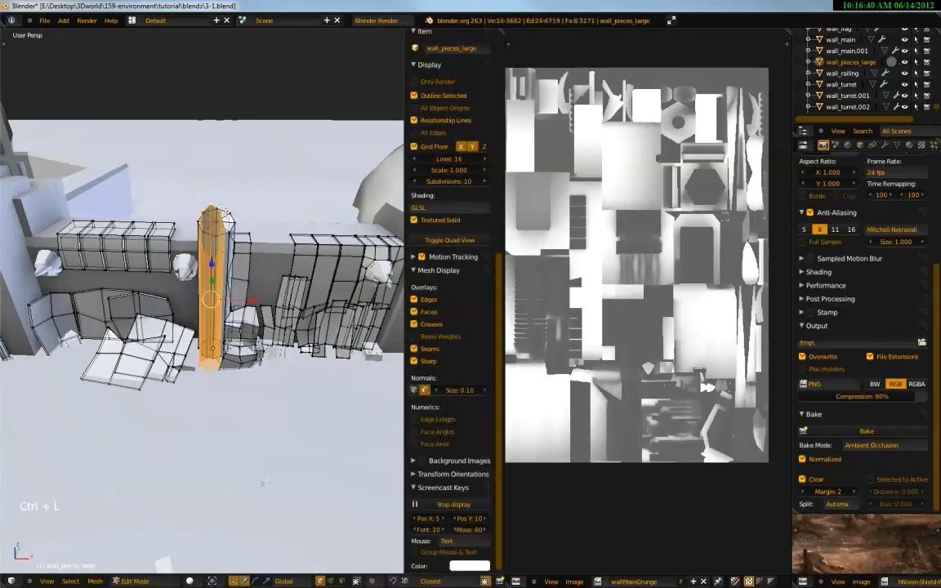
pyautogui.press('t')
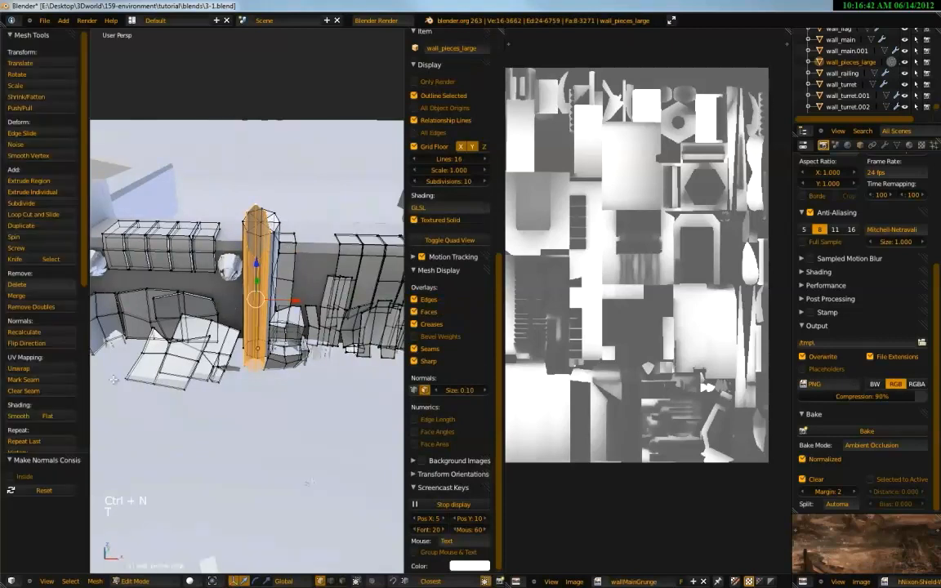
pyautogui.click(21, 477)
pyautogui.moveTo(257, 237); pyautogui.dragTo(314, 260, button='middle')
pyautogui.press('t')
# - Select all geometry of the wall pieces and create a 1024 × 1024 image named wallMainPieces for it
pyautogui.keyDown('shift'); pyautogui.moveTo(382, 287); pyautogui.dragTo(251, 360, button='middle'); pyautogui.keyUp('shift')
pyautogui.press('a')
pyautogui.press('a')
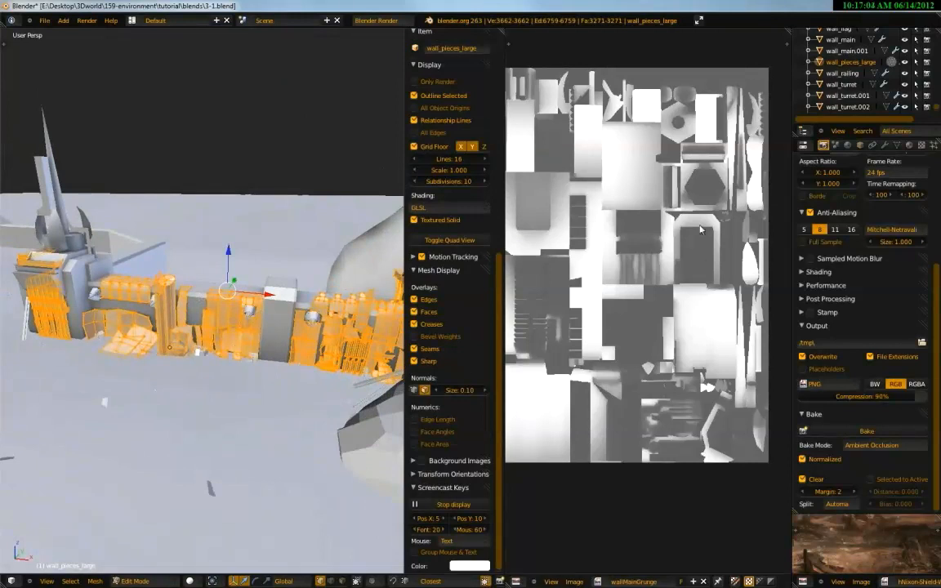
pyautogui.click(935, 288)
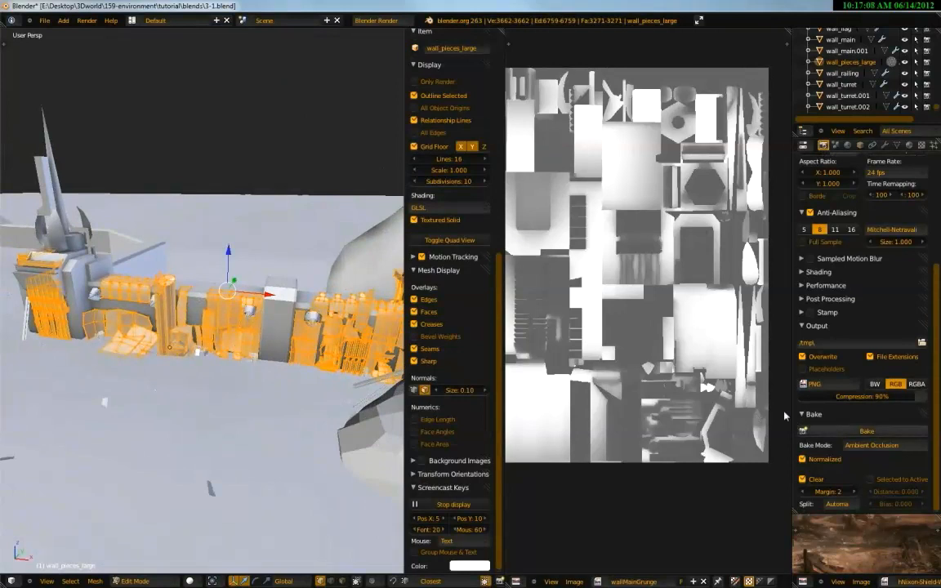
pyautogui.click(577, 582)
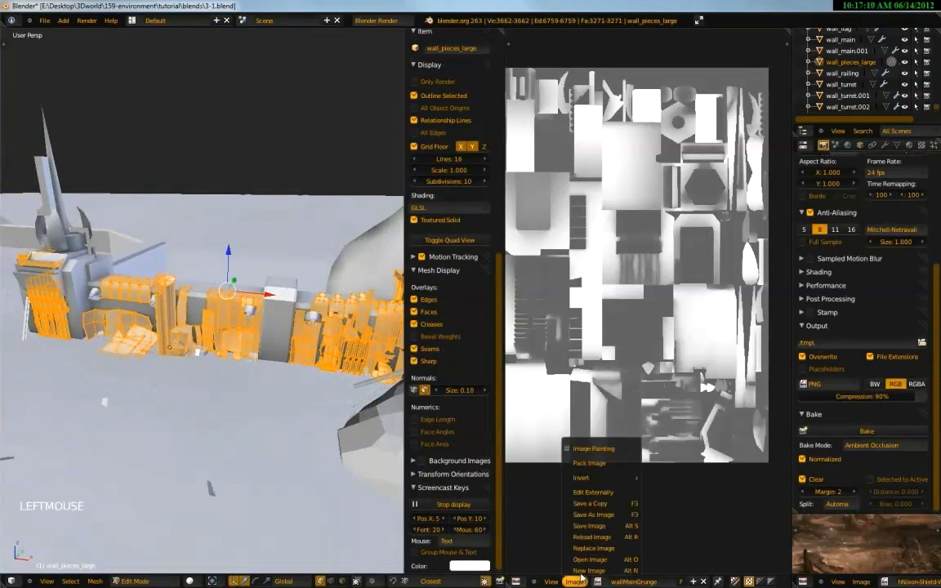
pyautogui.click(589, 572)
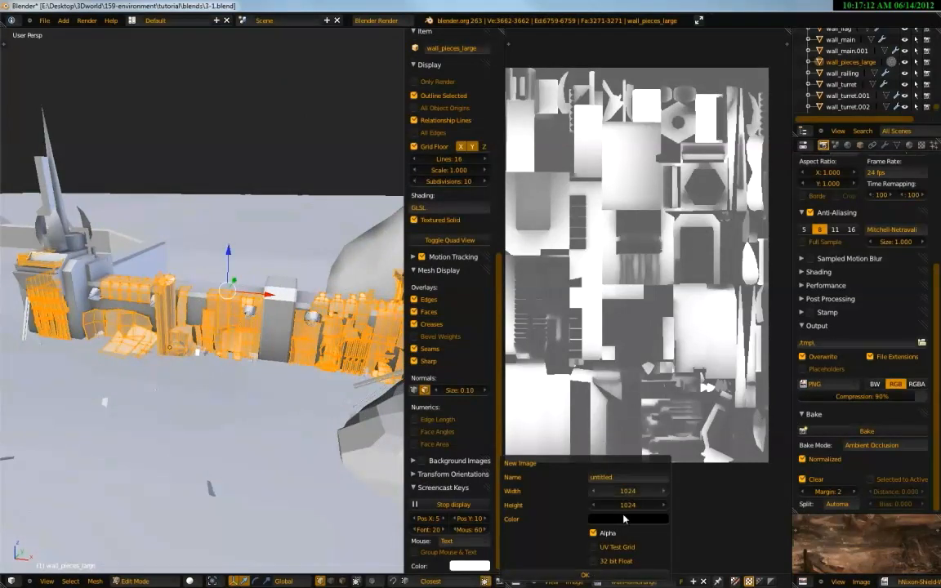
pyautogui.click(610, 478)
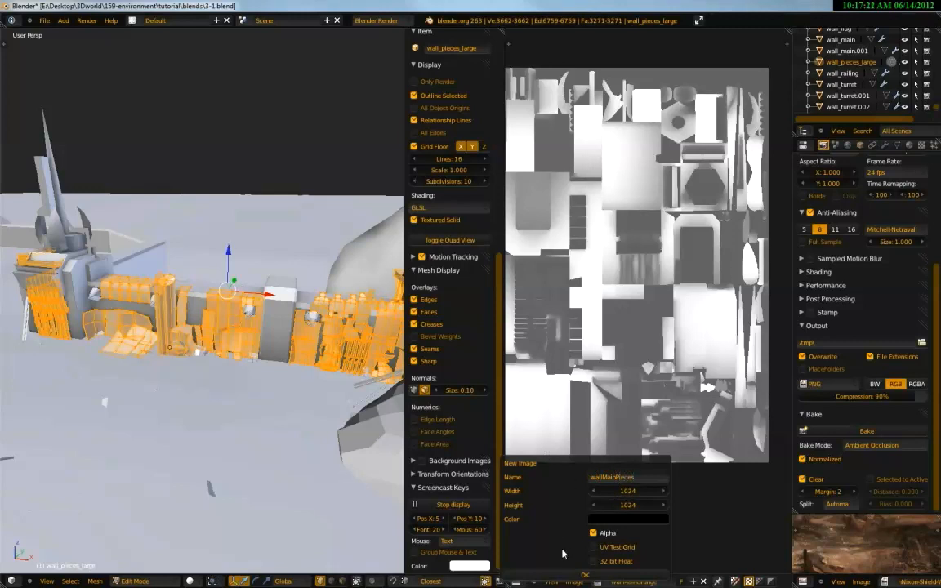
pyautogui.click(572, 573)
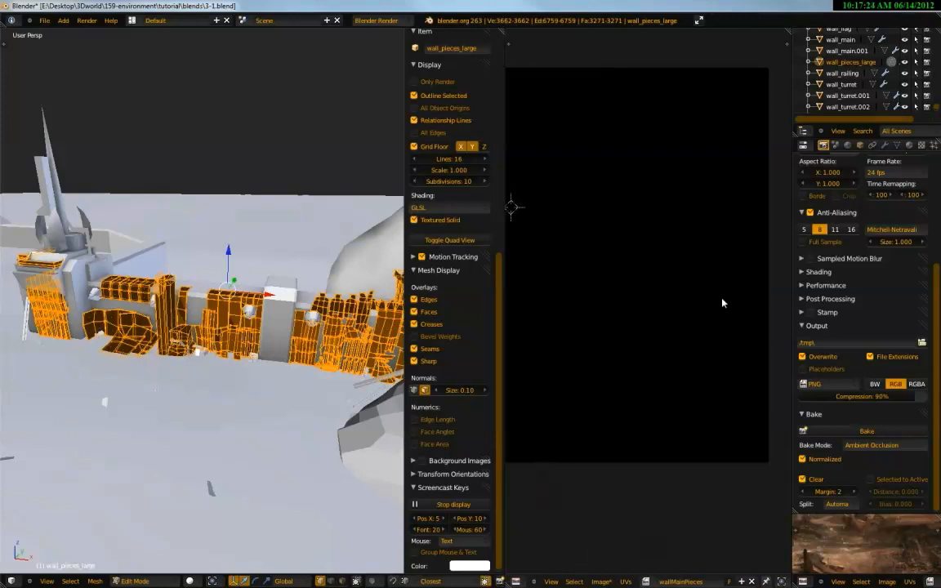
# - Try baking the ambient occlusion, and unwrap the wall pieces with Smart UV Project at angle limit 66, island margin 0 and area weight 0
pyautogui.click(825, 430)
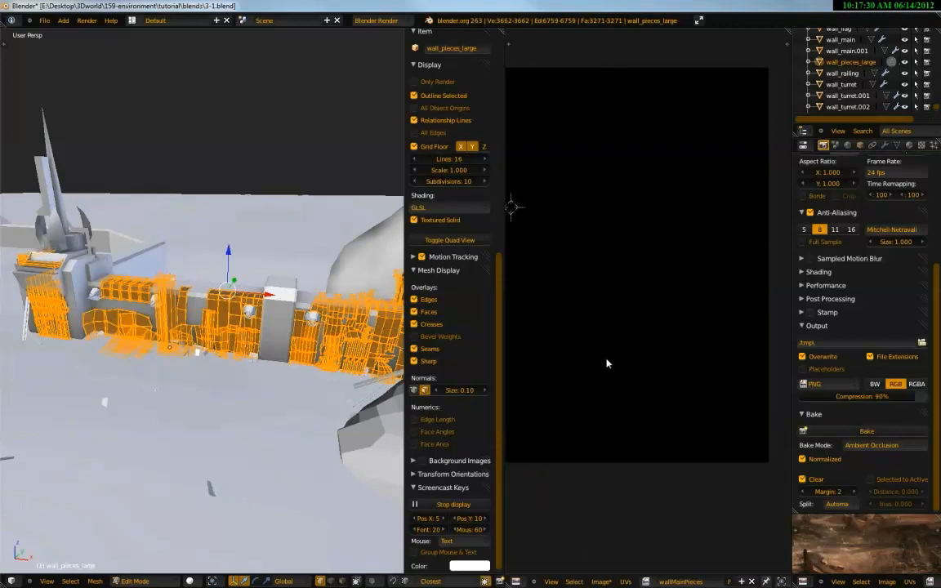
pyautogui.moveTo(524, 335); pyautogui.dragTo(653, 290, button='middle')
pyautogui.moveTo(231, 339); pyautogui.dragTo(235, 320, button='middle')
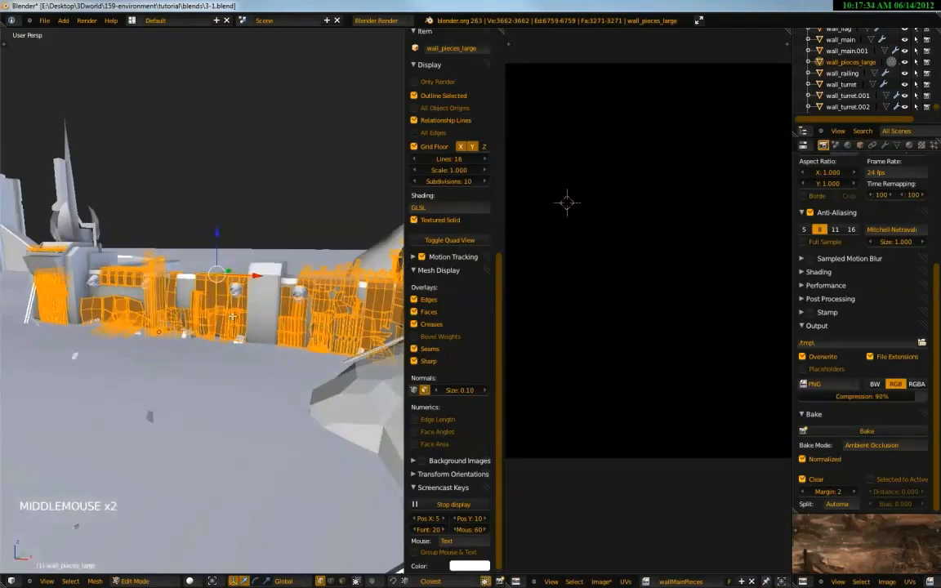
pyautogui.press('u')
pyautogui.click(225, 315)
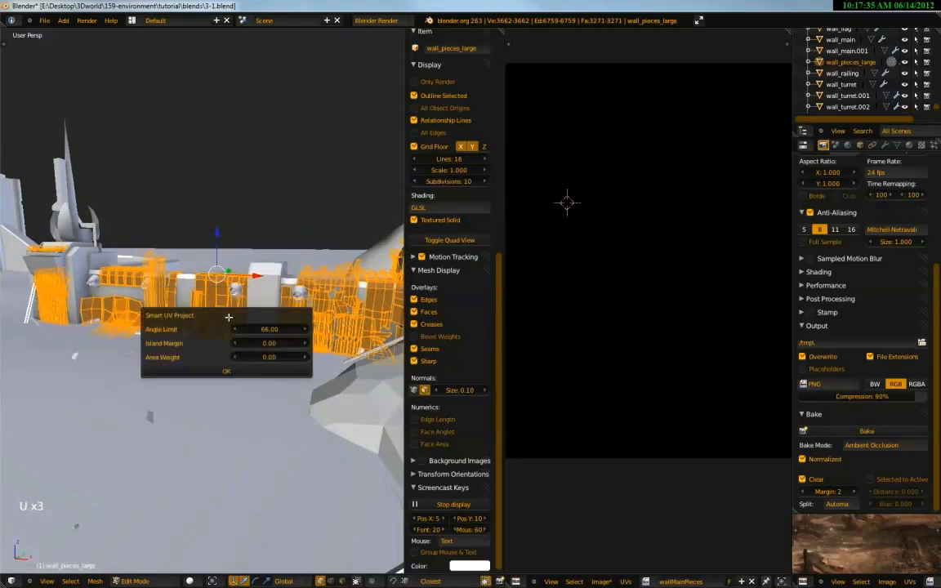
pyautogui.click(255, 372)
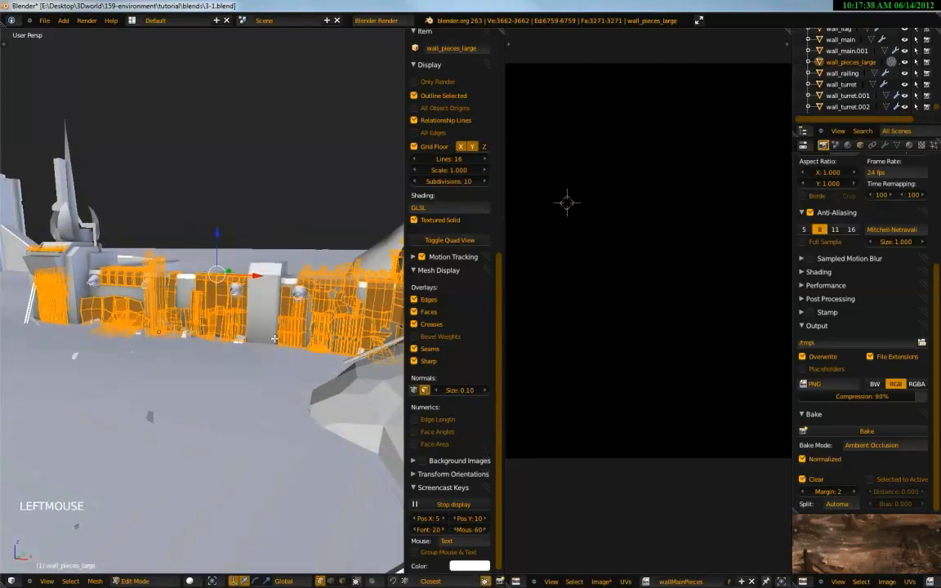
# - Unwrap the wall pieces with Smart UV Project at angle limit 66, island margin 0 and area weight 1, and pack the scale-averaged islands
pyautogui.press('u')
pyautogui.click(245, 353)
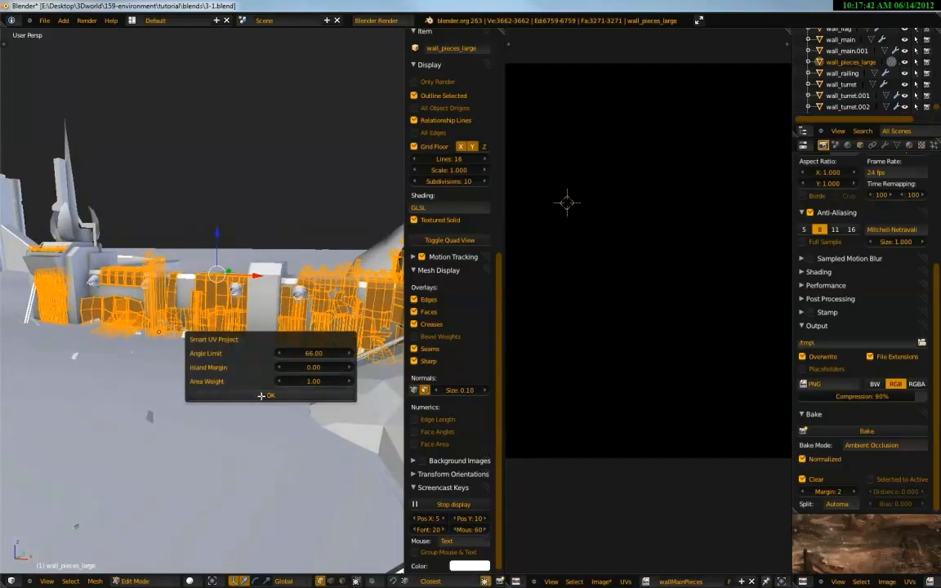
pyautogui.click(267, 395)
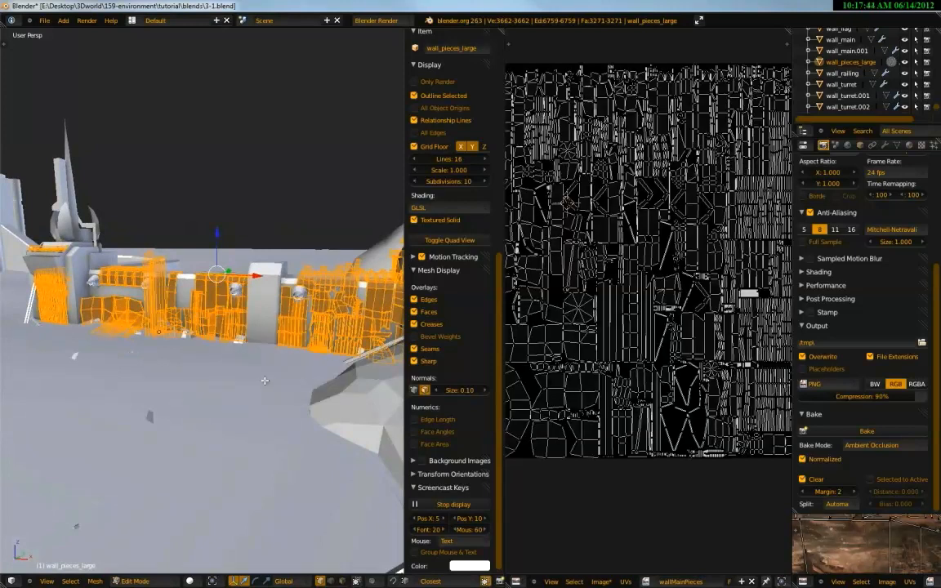
pyautogui.press('a')
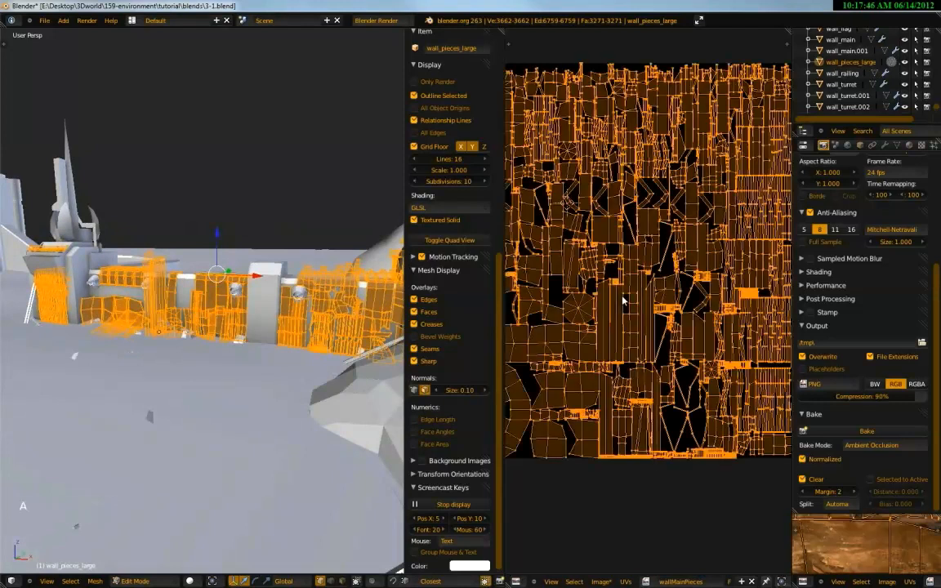
pyautogui.hotkey('ctrl', 'a')
pyautogui.hotkey('ctrl', 'p')
# - Examine the layout of the packed wall piece UV islands on the wallMainPieces image
pyautogui.keyDown('shift'); pyautogui.moveTo(631, 301); pyautogui.dragTo(548, 283, button='middle'); pyautogui.keyUp('shift')
pyautogui.keyDown('shift'); pyautogui.moveTo(548, 283); pyautogui.dragTo(606, 320, button='middle'); pyautogui.keyUp('shift')
pyautogui.keyDown('ctrl'); pyautogui.moveTo(607, 321); pyautogui.dragTo(632, 382, button='middle'); pyautogui.keyUp('ctrl')
pyautogui.keyDown('shift'); pyautogui.moveTo(581, 356); pyautogui.dragTo(581, 357, button='middle'); pyautogui.keyUp('shift')
pyautogui.keyDown('shift'); pyautogui.moveTo(625, 182); pyautogui.dragTo(605, 276, button='middle'); pyautogui.keyUp('shift')
pyautogui.moveTo(612, 214)
pyautogui.keyDown('shift'); pyautogui.mouseDown(button='middle')
pyautogui.moveTo(607, 284)
pyautogui.moveTo(626, 300)
pyautogui.moveTo(645, 288)
pyautogui.moveTo(658, 258)
pyautogui.moveTo(694, 291)
pyautogui.mouseUp(button='middle'); pyautogui.keyUp('shift')
pyautogui.keyDown('shift'); pyautogui.moveTo(617, 320); pyautogui.dragTo(674, 314, button='middle'); pyautogui.keyUp('shift')
pyautogui.moveTo(582, 311)
pyautogui.keyDown('shift'); pyautogui.mouseDown(button='middle')
pyautogui.moveTo(612, 313)
pyautogui.moveTo(608, 282)
pyautogui.mouseUp(button='middle'); pyautogui.keyUp('shift')
pyautogui.keyDown('shift'); pyautogui.moveTo(546, 302); pyautogui.dragTo(584, 265, button='middle'); pyautogui.keyUp('shift')
pyautogui.keyDown('shift'); pyautogui.moveTo(552, 300); pyautogui.dragTo(578, 258, button='middle'); pyautogui.keyUp('shift')
pyautogui.moveTo(522, 331)
pyautogui.keyDown('shift'); pyautogui.mouseDown(button='middle')
pyautogui.moveTo(588, 270)
pyautogui.moveTo(564, 282)
pyautogui.mouseUp(button='middle'); pyautogui.keyUp('shift')
pyautogui.moveTo(523, 309)
pyautogui.keyDown('shift'); pyautogui.mouseDown(button='middle')
pyautogui.moveTo(631, 311)
pyautogui.moveTo(589, 280)
pyautogui.mouseUp(button='middle'); pyautogui.keyUp('shift')
# - Leave mesh editing of the large wall pieces and select the railing object beside the tower
pyautogui.moveTo(273, 317); pyautogui.dragTo(321, 411, button='middle')
pyautogui.moveTo(244, 381); pyautogui.dragTo(183, 396, button='middle')
pyautogui.keyDown('ctrl'); pyautogui.moveTo(184, 396); pyautogui.dragTo(143, 235, button='middle'); pyautogui.keyUp('ctrl')
pyautogui.press('Tab')
pyautogui.rightClick(143, 235)
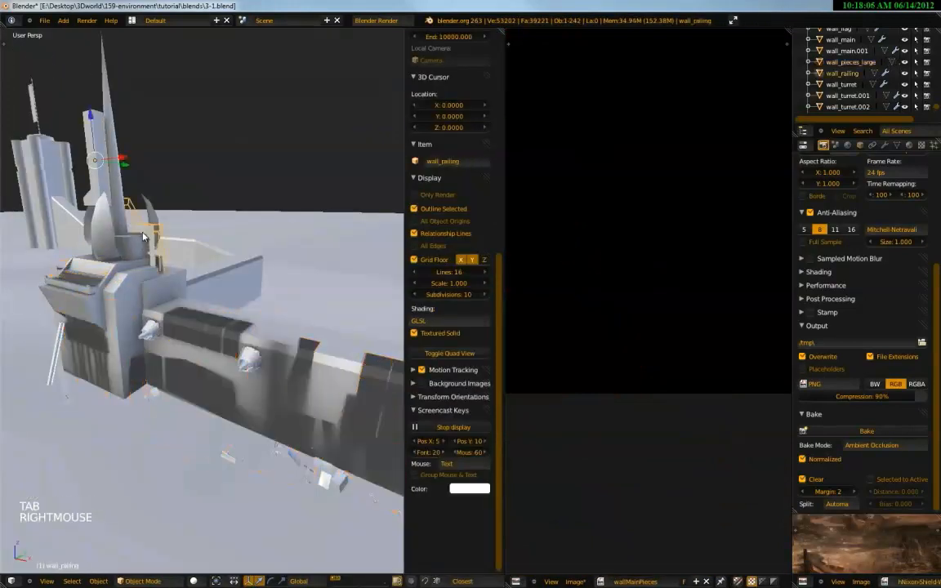
pyautogui.rightClick(141, 232)
pyautogui.press('g')
pyautogui.press('g')
pyautogui.press('g')
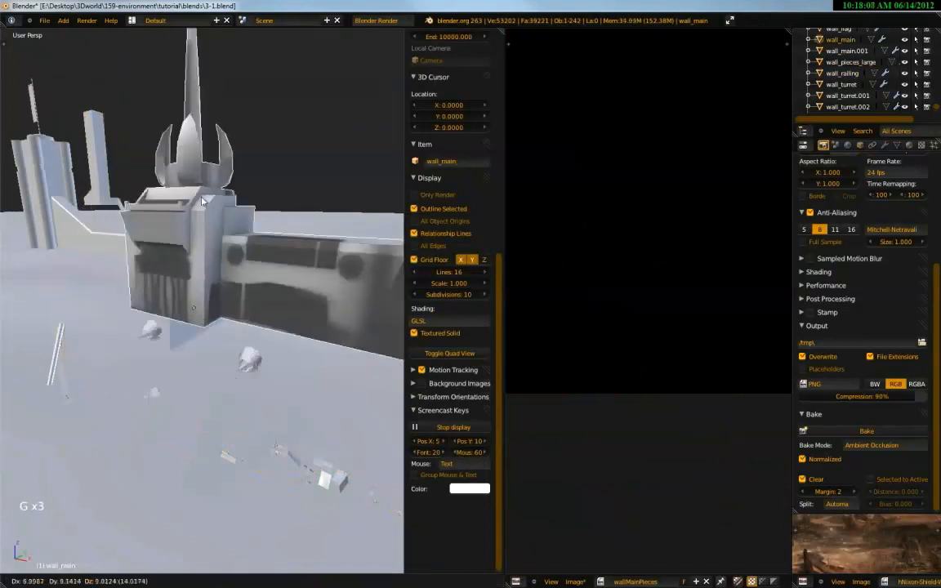
pyautogui.rightClick(166, 251)
pyautogui.rightClick(128, 291)
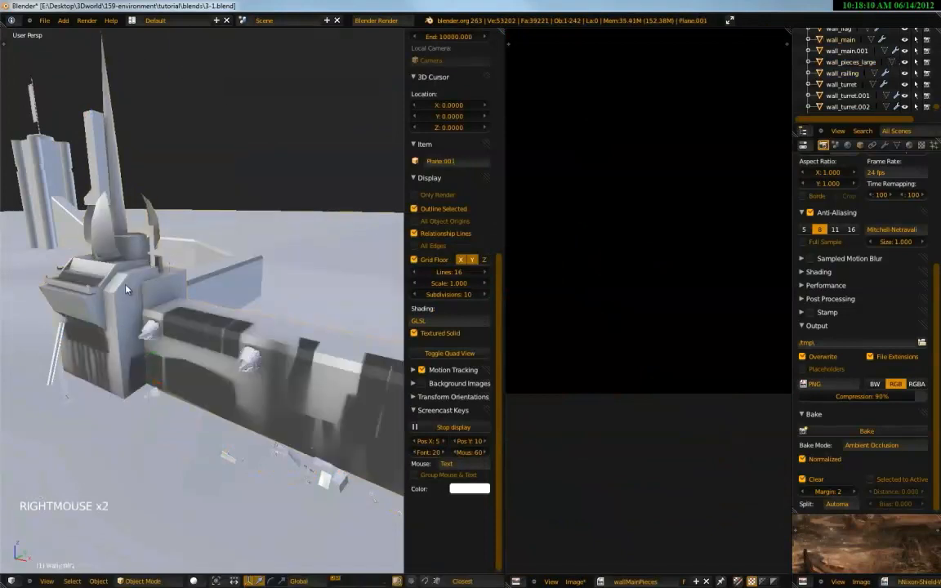
pyautogui.press('g')
pyautogui.press('g')
pyautogui.press('g')
pyautogui.press('g')
pyautogui.rightClick(128, 291)
pyautogui.press('g')
pyautogui.rightClick(125, 293)
pyautogui.moveTo(125, 292); pyautogui.dragTo(103, 264, button='middle')
pyautogui.rightClick(93, 262)
pyautogui.press('g')
pyautogui.press('g')
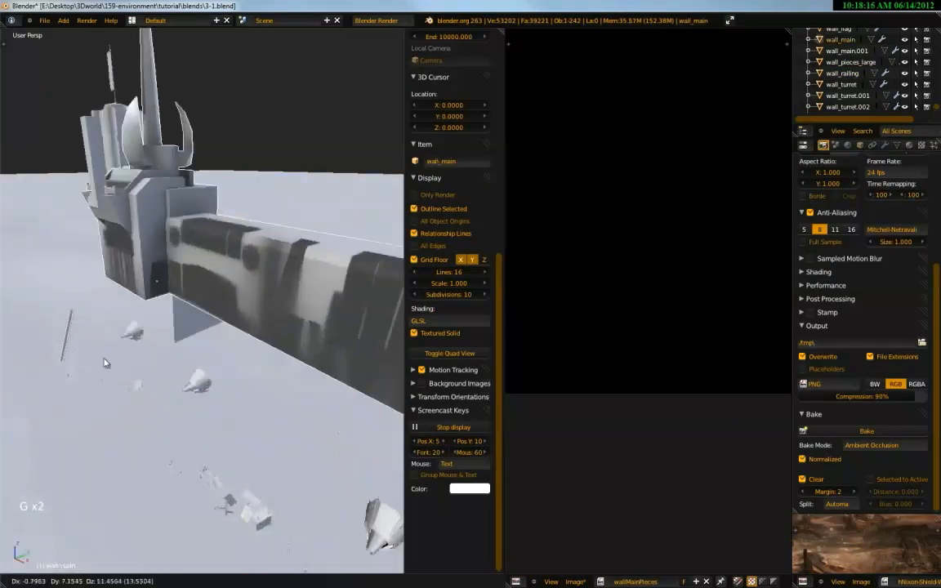
pyautogui.rightClick(132, 225)
# - Inspect the main wall's structure in wireframe and solid display, and clear the selection
pyautogui.moveTo(131, 252); pyautogui.dragTo(220, 359, button='middle')
pyautogui.press('z')
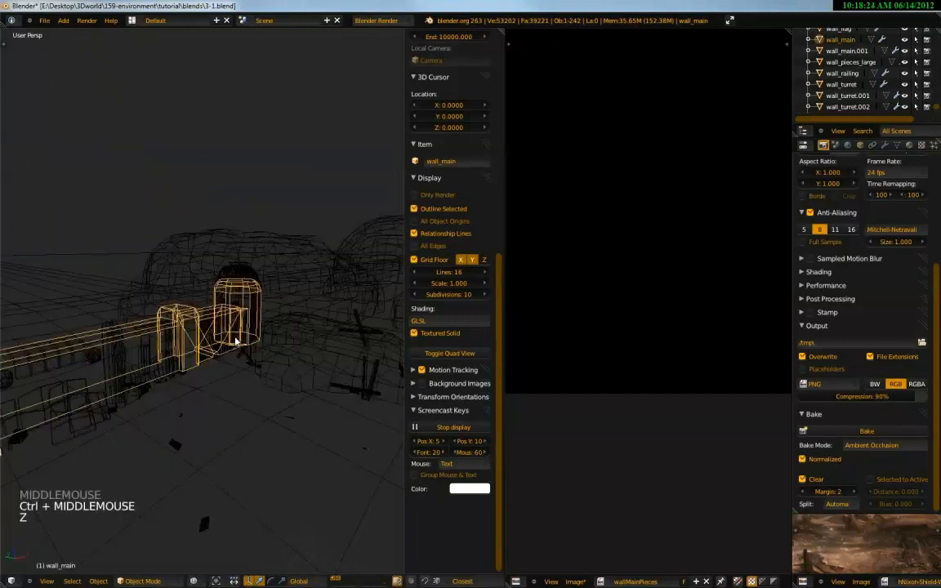
pyautogui.press('z')
pyautogui.moveTo(172, 321); pyautogui.dragTo(156, 245, button='middle')
pyautogui.press('z')
pyautogui.rightClick(164, 388)
pyautogui.press('z')
pyautogui.press('a')
# - Turn off Textured Solid display and join the railing into wall_pieces_large, entering edit mode on the combined mesh
pyautogui.rightClick(178, 253)
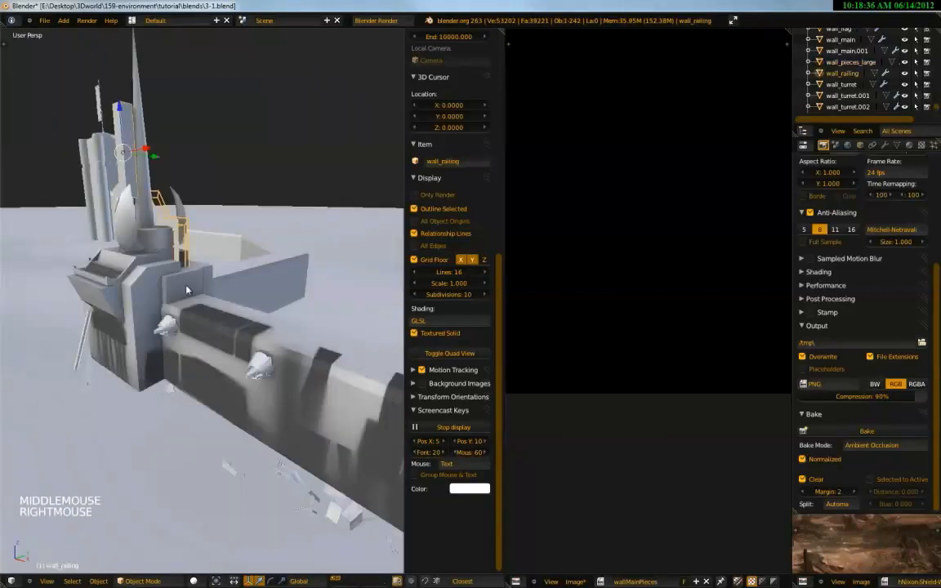
pyautogui.click(440, 334)
pyautogui.keyDown('shift'); pyautogui.rightClick(215, 321); pyautogui.keyUp('shift')
pyautogui.hotkey('ctrl', 'j')
pyautogui.moveTo(215, 324); pyautogui.dragTo(186, 209, button='middle')
pyautogui.press('Tab')
# - Unwrap the joined mesh with Smart UV Project at angle limit 66, island margin 0 and area weight 0, and pack the scale-averaged islands
pyautogui.press('u')
pyautogui.click(208, 245)
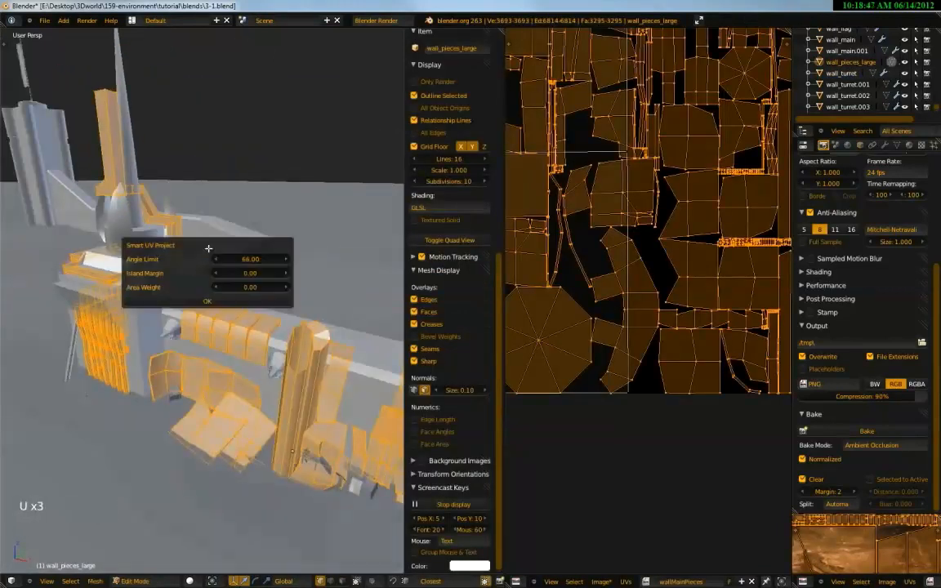
pyautogui.click(224, 304)
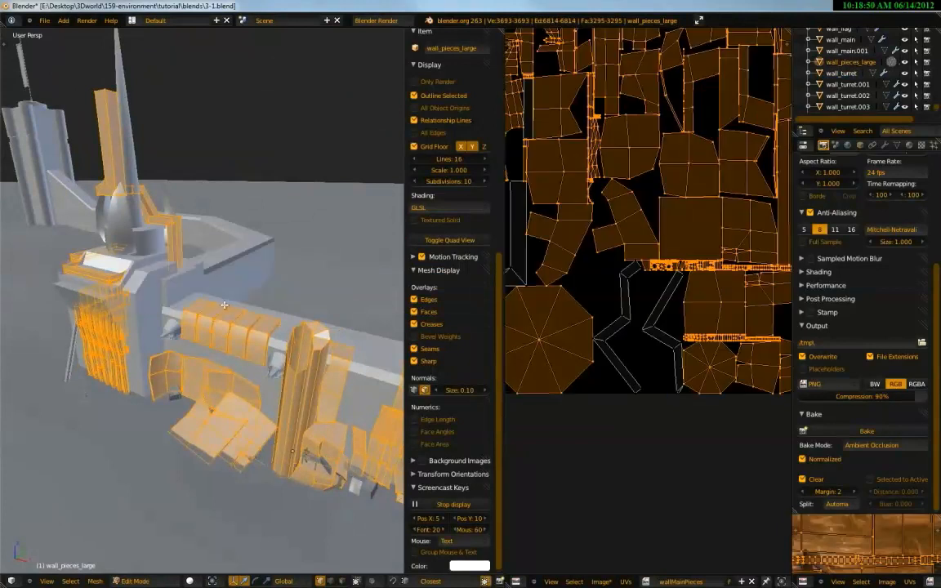
pyautogui.keyDown('ctrl'); pyautogui.moveTo(635, 326); pyautogui.dragTo(644, 200, button='middle'); pyautogui.keyUp('ctrl')
pyautogui.keyDown('shift'); pyautogui.moveTo(644, 200); pyautogui.dragTo(619, 206, button='middle'); pyautogui.keyUp('shift')
pyautogui.press('a')
pyautogui.press('a')
pyautogui.hotkey('ctrl', 'a')
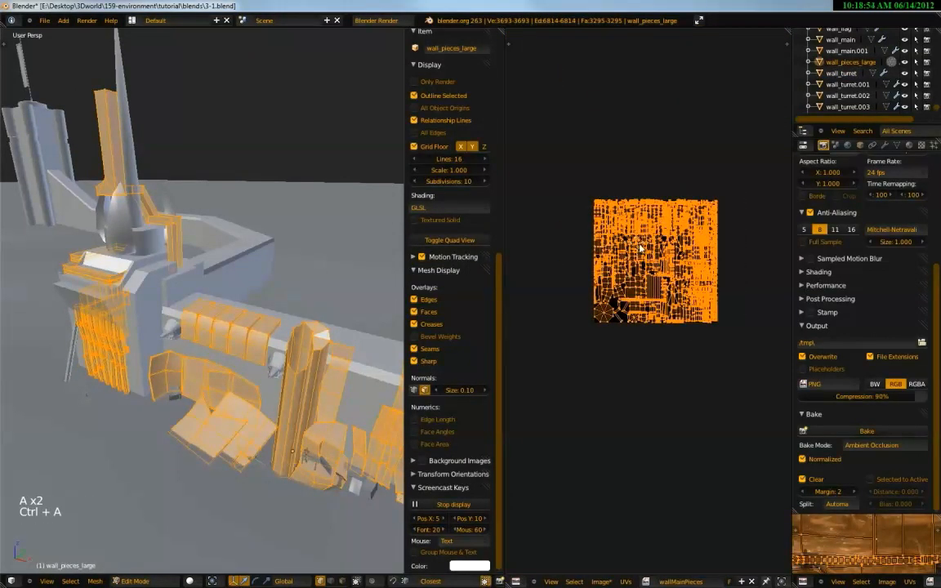
pyautogui.hotkey('ctrl', 'p')
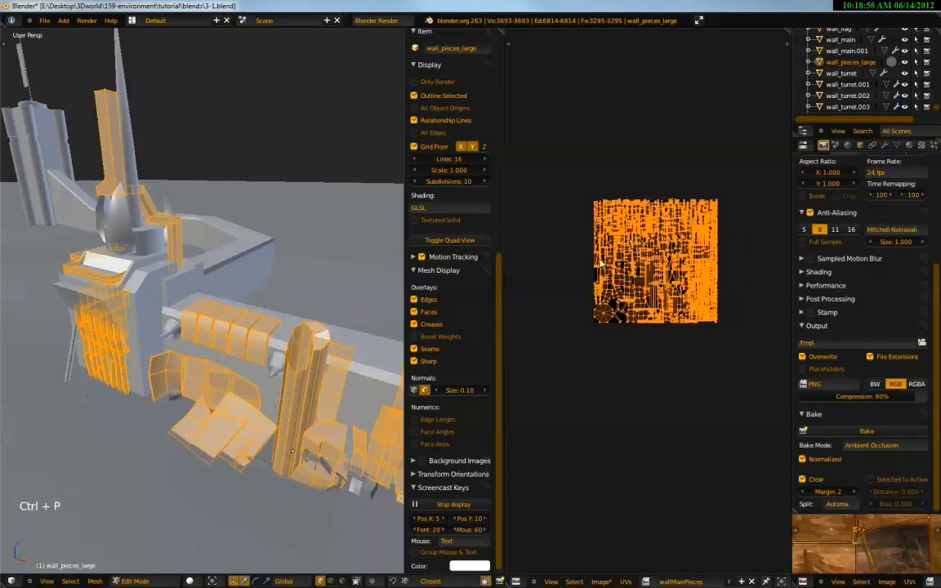
pyautogui.keyDown('ctrl'); pyautogui.moveTo(637, 291); pyautogui.dragTo(659, 305, button='middle'); pyautogui.keyUp('ctrl')
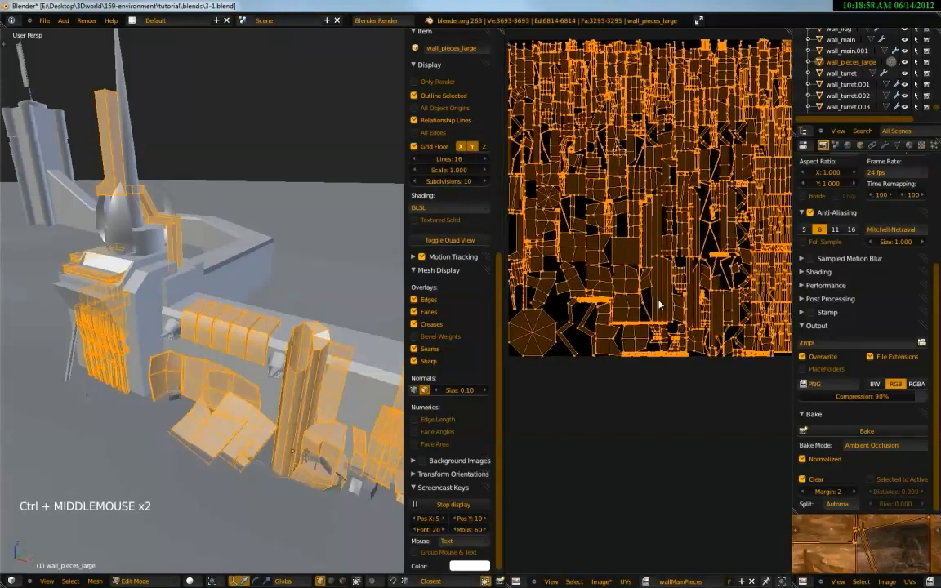
# - Redo the Smart UV Project of the joined mesh with area weight 1, and pack the islands at averaged scale
pyautogui.press('u')
pyautogui.click(179, 355)
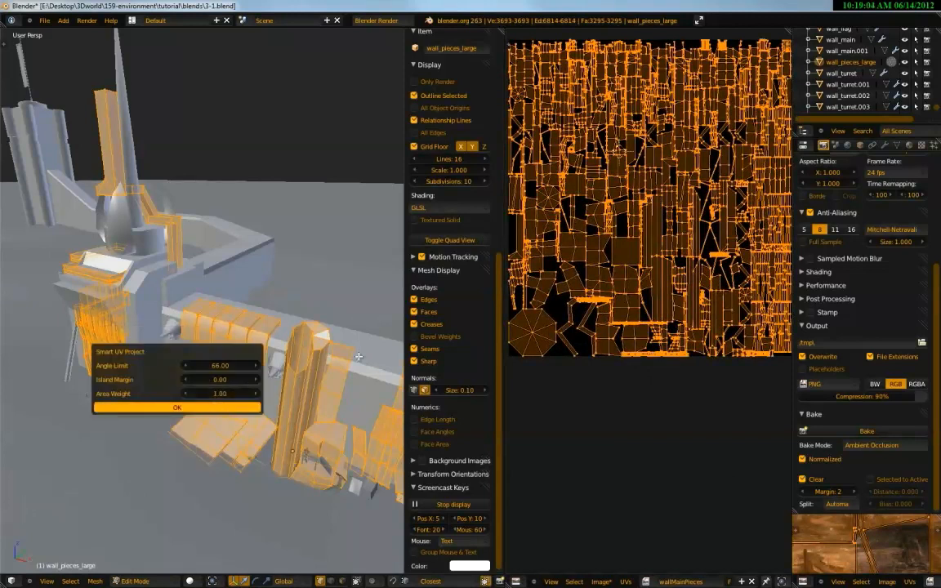
pyautogui.press('Return')
pyautogui.hotkey('ctrl', 'a')
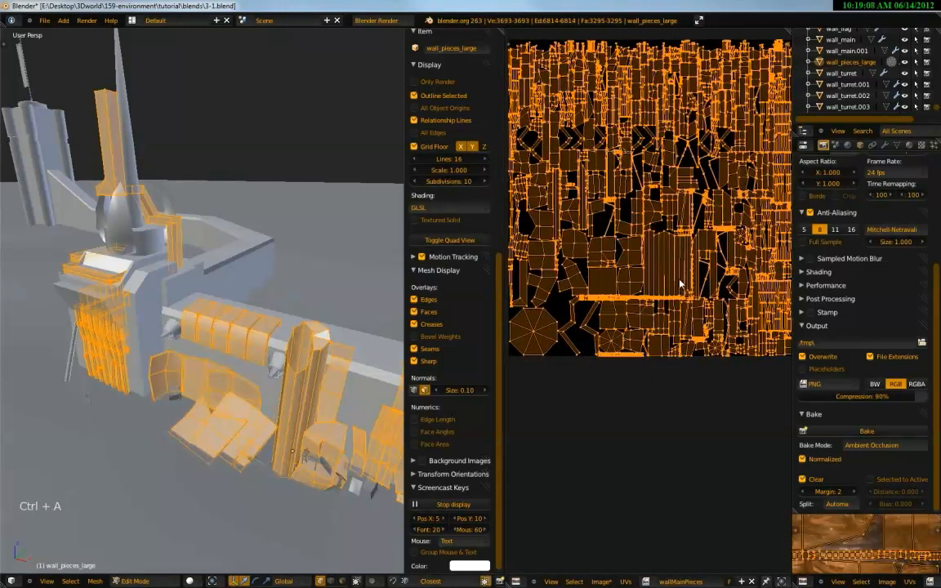
pyautogui.hotkey('ctrl', 'p')
pyautogui.keyDown('shift'); pyautogui.moveTo(667, 263); pyautogui.dragTo(631, 275, button='middle'); pyautogui.keyUp('shift')
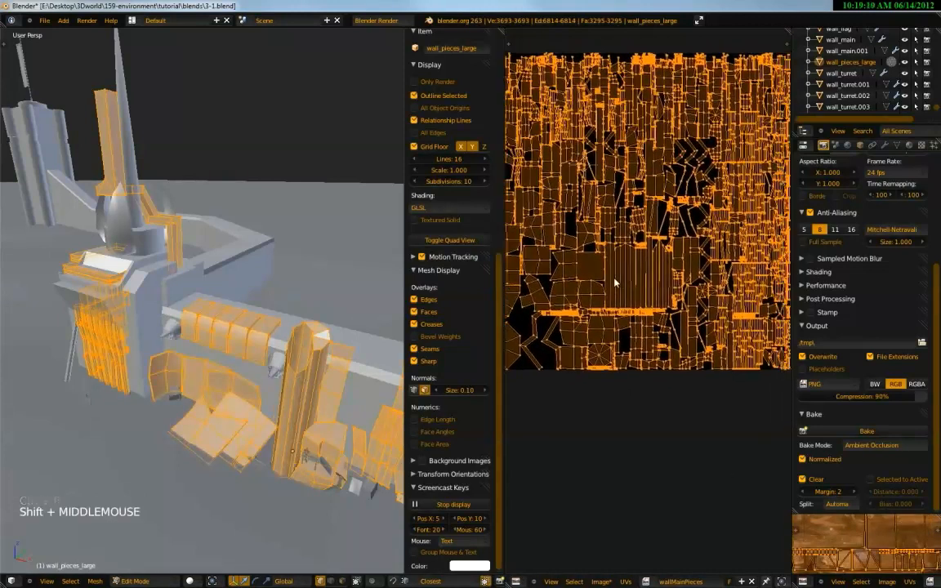
# - Bake the ambient occlusion of the wall pieces into wallMainPieces and examine the baked islands
pyautogui.click(827, 430)
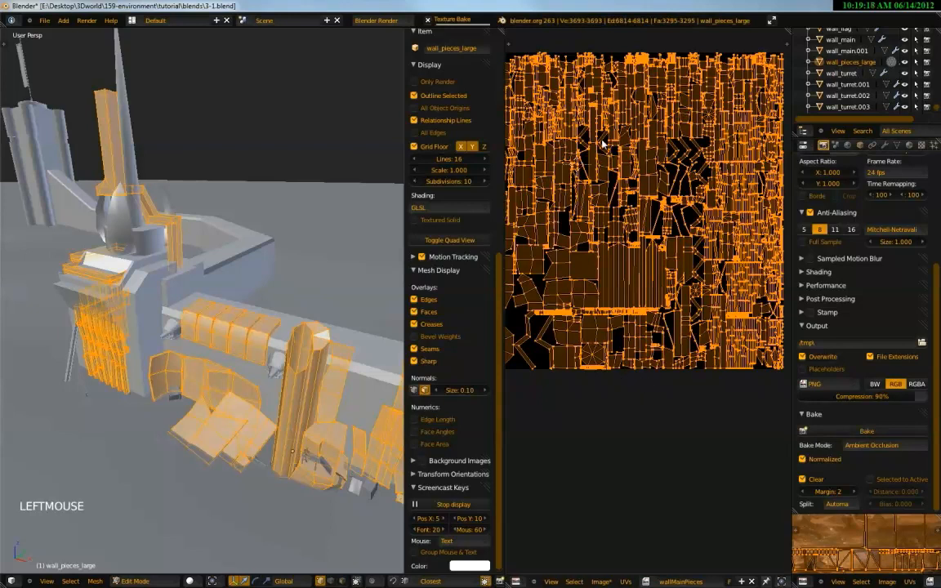
pyautogui.moveTo(618, 243); pyautogui.dragTo(600, 413, button='middle')
pyautogui.keyDown('ctrl'); pyautogui.moveTo(607, 286); pyautogui.dragTo(624, 355, button='middle'); pyautogui.keyUp('ctrl')
pyautogui.moveTo(588, 224); pyautogui.dragTo(655, 341, button='middle')
pyautogui.keyDown('ctrl'); pyautogui.moveTo(624, 282); pyautogui.dragTo(579, 323, button='middle'); pyautogui.keyUp('ctrl')
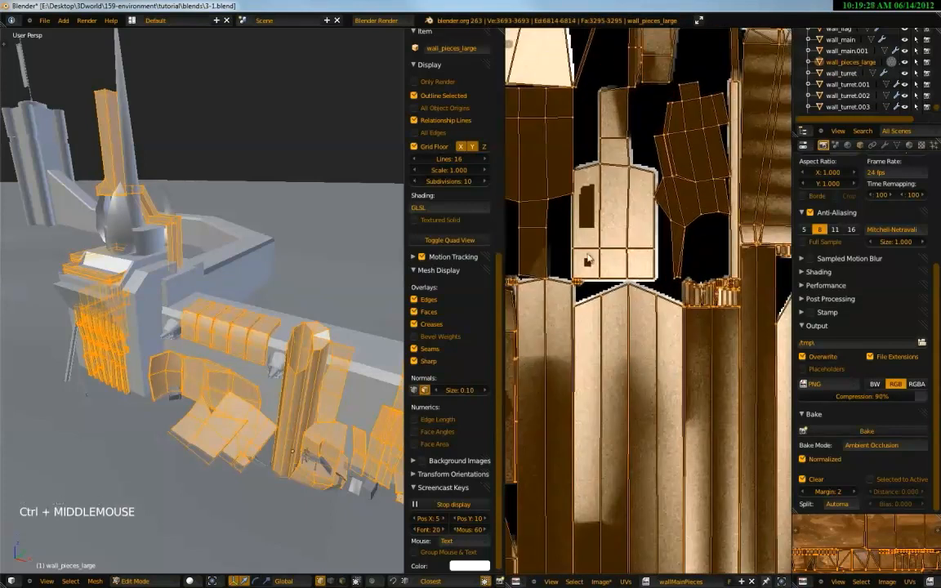
pyautogui.moveTo(563, 133); pyautogui.dragTo(584, 317, button='middle')
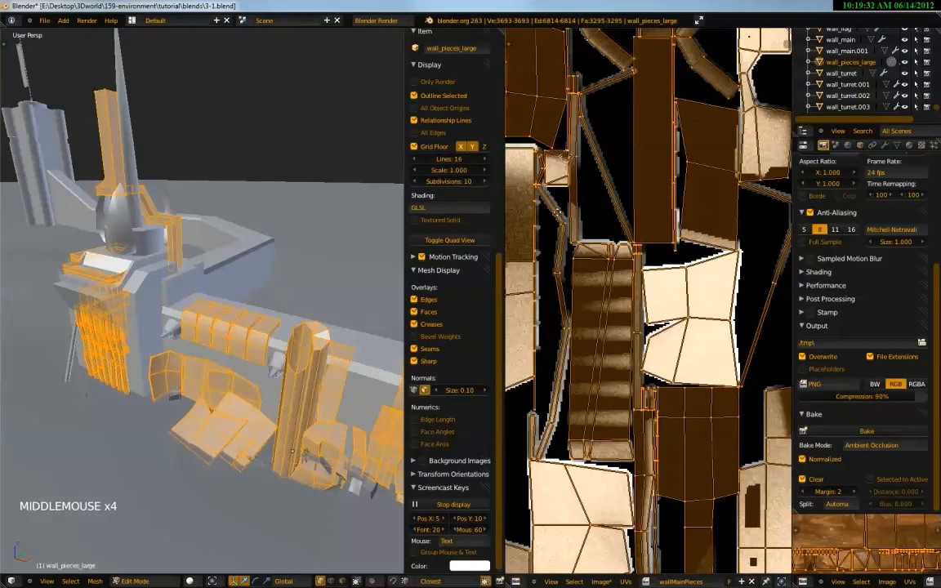
pyautogui.moveTo(544, 195); pyautogui.dragTo(568, 232, button='middle')
pyautogui.moveTo(520, 169); pyautogui.dragTo(583, 227, button='middle')
pyautogui.moveTo(569, 144); pyautogui.dragTo(589, 233, button='middle')
pyautogui.moveTo(539, 163); pyautogui.dragTo(613, 191, button='middle')
pyautogui.moveTo(596, 139); pyautogui.dragTo(620, 163, button='middle')
pyautogui.moveTo(616, 216); pyautogui.dragTo(552, 227, button='middle')
# - Turn on Textured Solid display and inspect the baked shading on the wall pieces in object mode
pyautogui.moveTo(219, 324); pyautogui.dragTo(413, 328, button='middle')
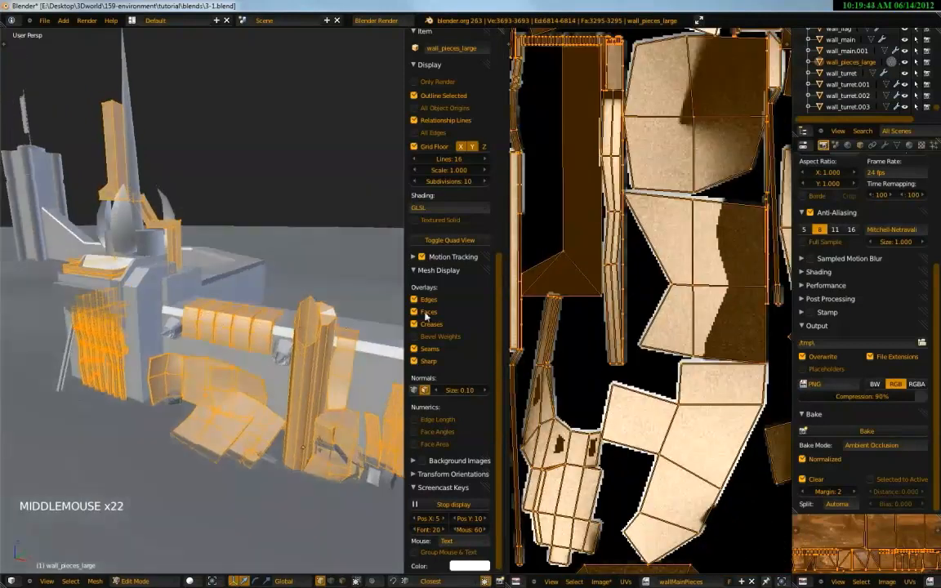
pyautogui.click(440, 221)
pyautogui.moveTo(228, 335); pyautogui.dragTo(263, 328, button='middle')
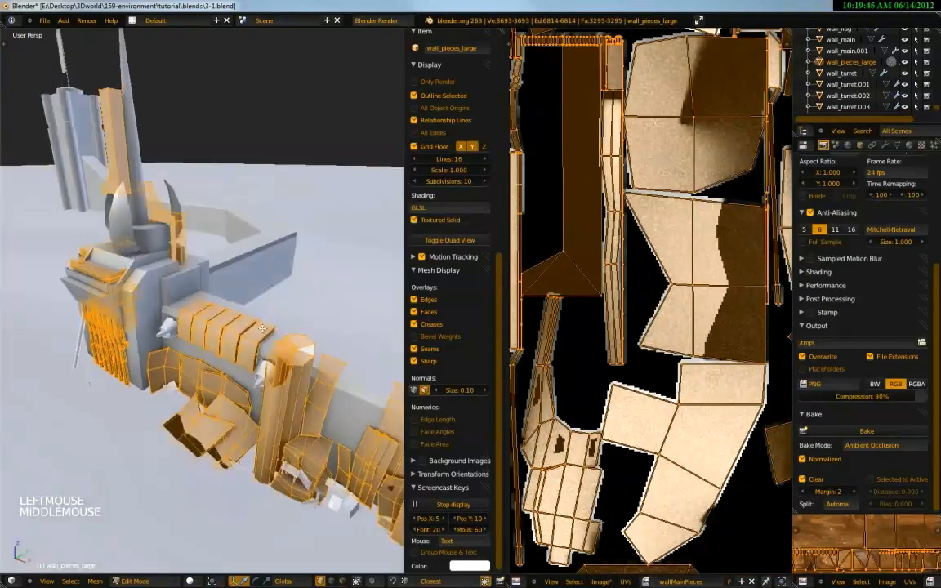
pyautogui.press('Tab')
pyautogui.moveTo(274, 329); pyautogui.dragTo(252, 317, button='middle')
pyautogui.keyDown('shift'); pyautogui.moveTo(286, 334); pyautogui.dragTo(240, 375, button='middle'); pyautogui.keyUp('shift')
pyautogui.moveTo(240, 375); pyautogui.dragTo(200, 287, button='middle')
pyautogui.moveTo(200, 287)
pyautogui.mouseDown(button='middle')
pyautogui.moveTo(277, 324)
pyautogui.moveTo(276, 308)
pyautogui.moveTo(176, 364)
pyautogui.moveTo(287, 323)
pyautogui.moveTo(206, 300)
pyautogui.mouseUp(button='middle')
pyautogui.keyDown('ctrl'); pyautogui.moveTo(232, 336); pyautogui.dragTo(247, 393, button='middle'); pyautogui.keyUp('ctrl')
pyautogui.moveTo(275, 313); pyautogui.dragTo(280, 268, button='middle')
# - Select the linked geometry of the railing in edit mode and recalculate its normals, toggling the Inside option
pyautogui.press('Tab')
pyautogui.rightClick(269, 245)
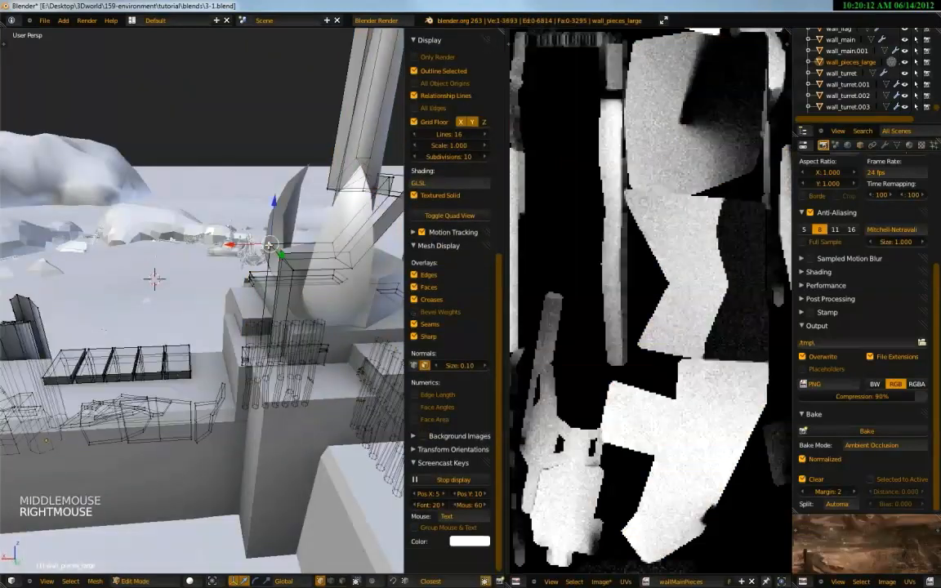
pyautogui.hotkey('ctrl', 'l')
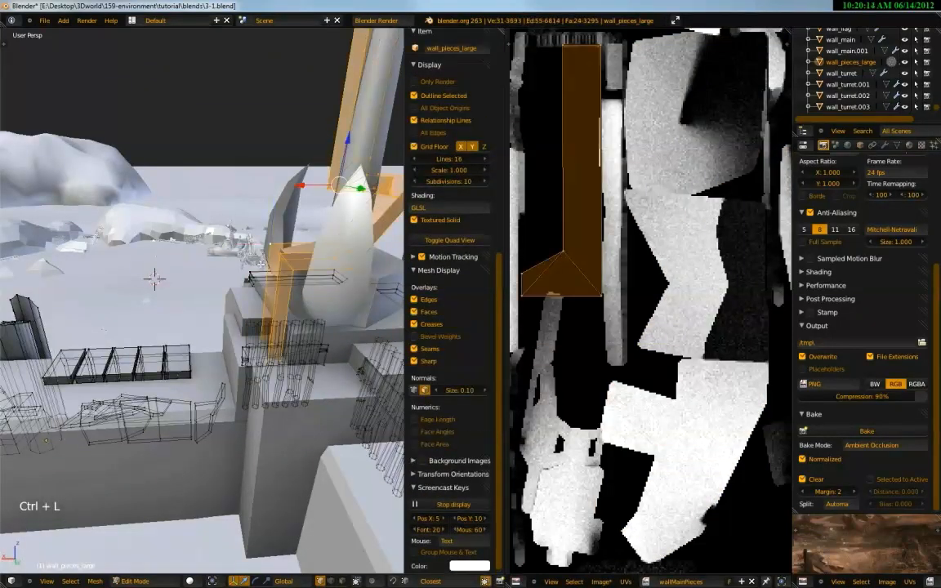
pyautogui.moveTo(274, 279); pyautogui.dragTo(301, 270, button='middle')
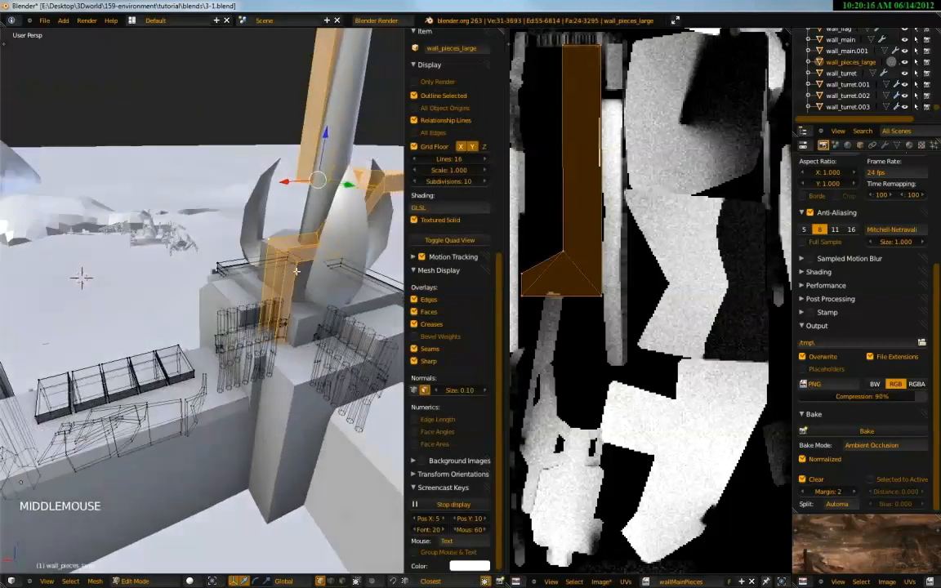
pyautogui.press('t')
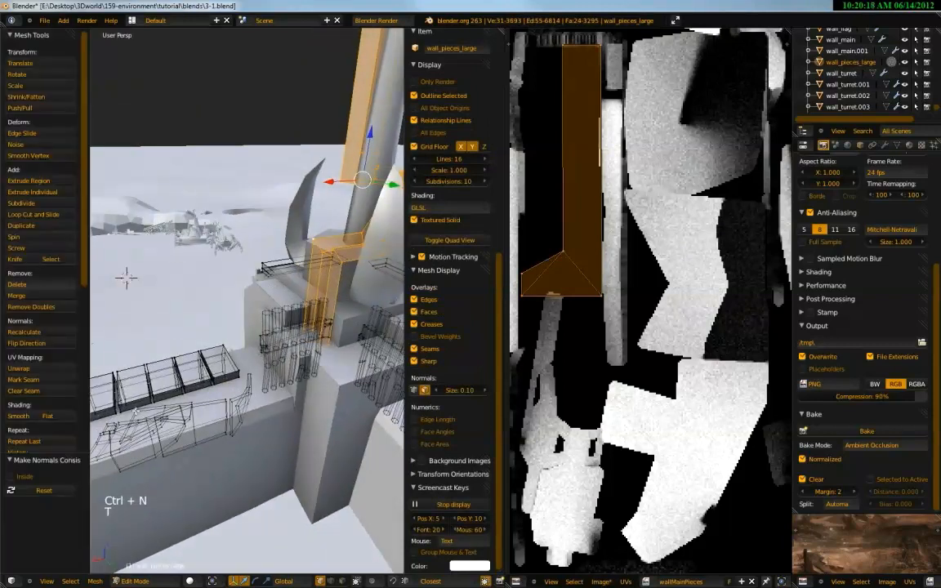
pyautogui.click(11, 476)
pyautogui.moveTo(301, 324); pyautogui.dragTo(231, 361, button='middle')
pyautogui.press('t')
# - Check the railing in object mode, recalculate its normals again and return to object mode
pyautogui.press('Tab')
pyautogui.press('Tab')
pyautogui.hotkey('ctrl', 'n')
pyautogui.press('Tab')
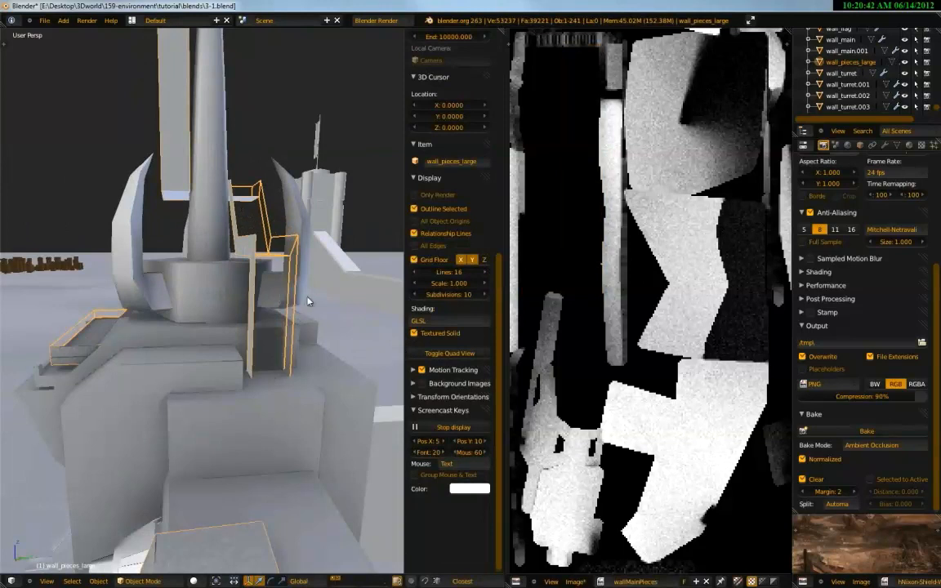
# - Try switching off Double Sided for the wall pieces mesh and switch it back on
pyautogui.click(858, 146)
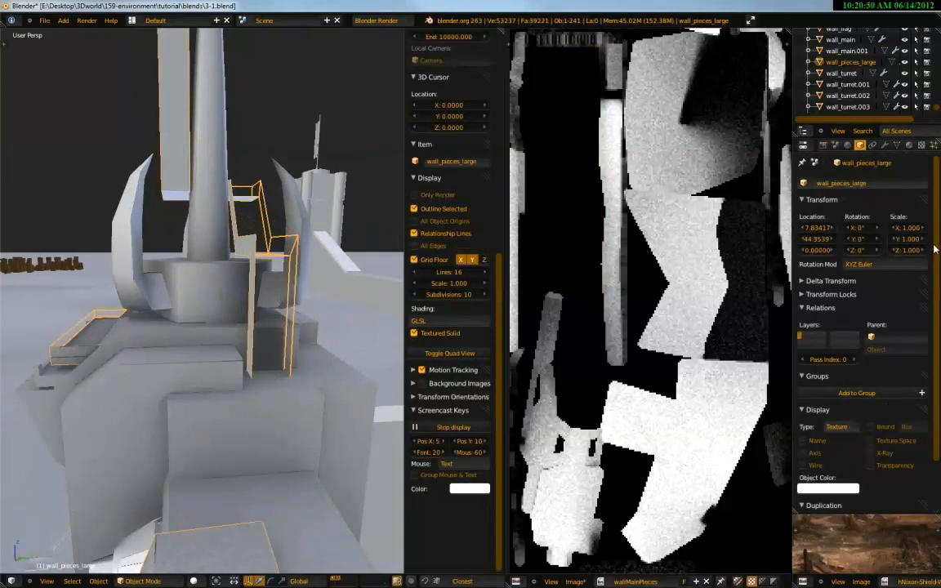
pyautogui.click(898, 146)
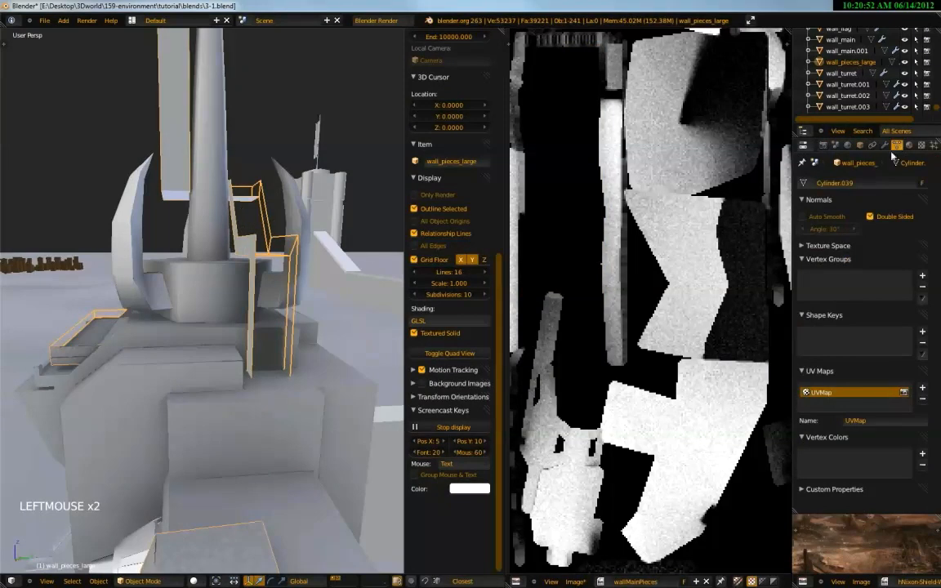
pyautogui.click(869, 214)
pyautogui.click(870, 214)
pyautogui.moveTo(178, 330); pyautogui.dragTo(209, 335, button='middle')
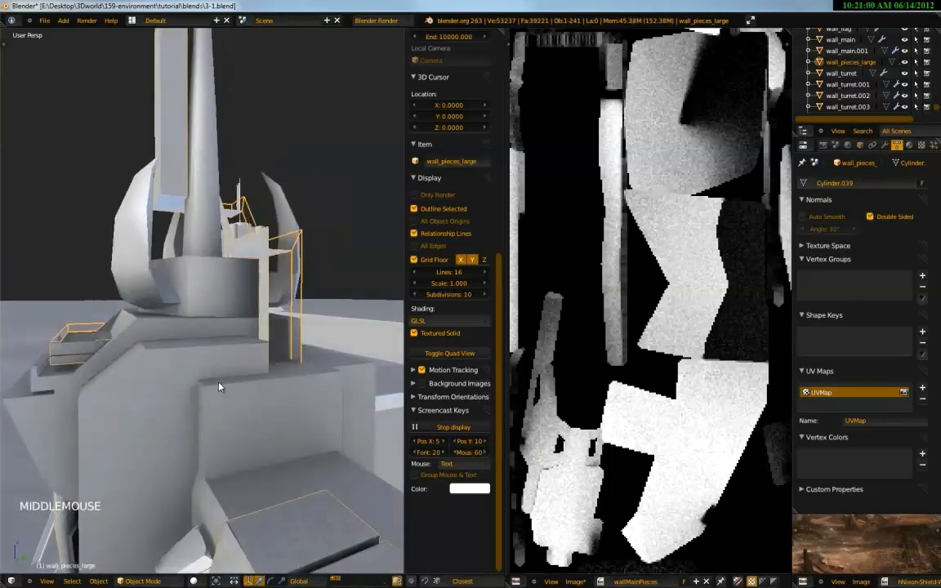
# - Compare the wall pieces with Textured Solid display off and on, and examine the baked shading along the wall
pyautogui.moveTo(314, 352); pyautogui.dragTo(368, 359, button='middle')
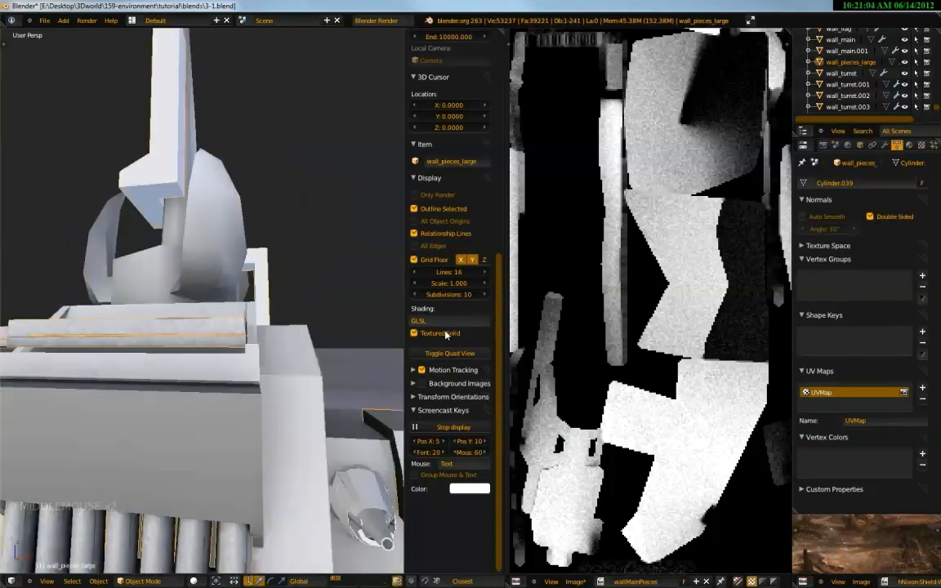
pyautogui.click(414, 333)
pyautogui.click(420, 335)
pyautogui.click(422, 338)
pyautogui.click(423, 338)
pyautogui.click(429, 338)
pyautogui.click(435, 338)
pyautogui.moveTo(290, 371); pyautogui.dragTo(262, 415, button='middle')
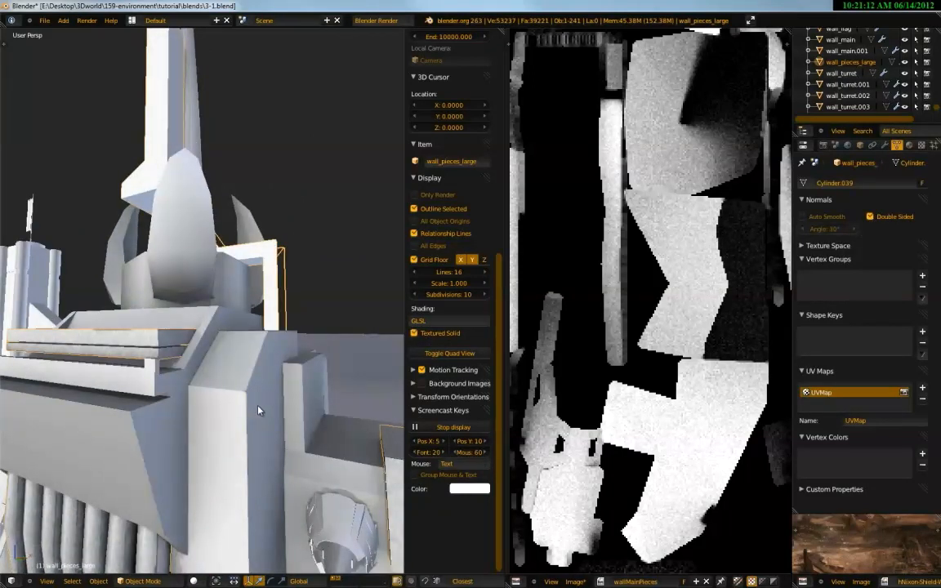
pyautogui.moveTo(283, 385); pyautogui.dragTo(337, 356, button='middle')
pyautogui.keyDown('shift'); pyautogui.moveTo(336, 356); pyautogui.dragTo(252, 403, button='middle'); pyautogui.keyUp('shift')
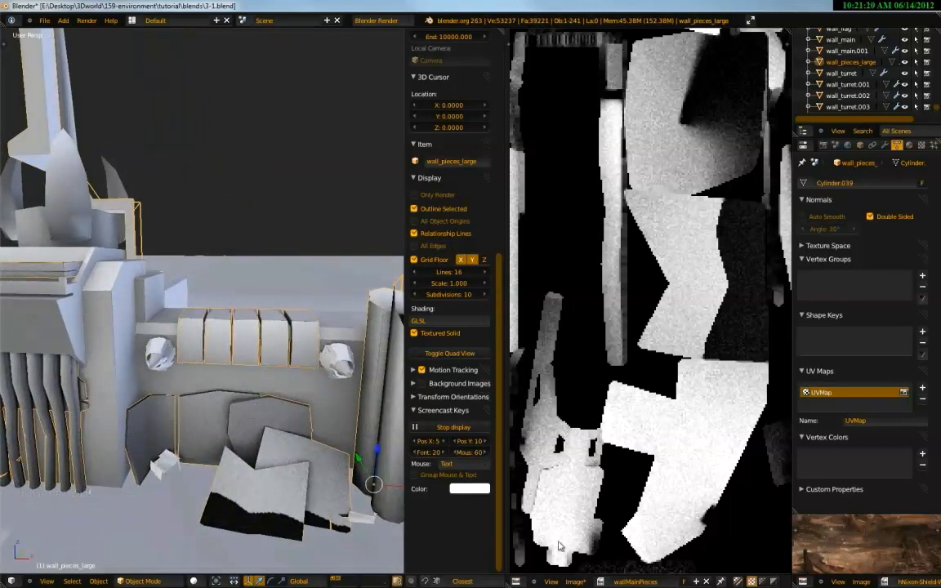
# - Save the baked wall pieces map as wallMainPiecesGrunge in the textures\maps folder
pyautogui.click(574, 579)
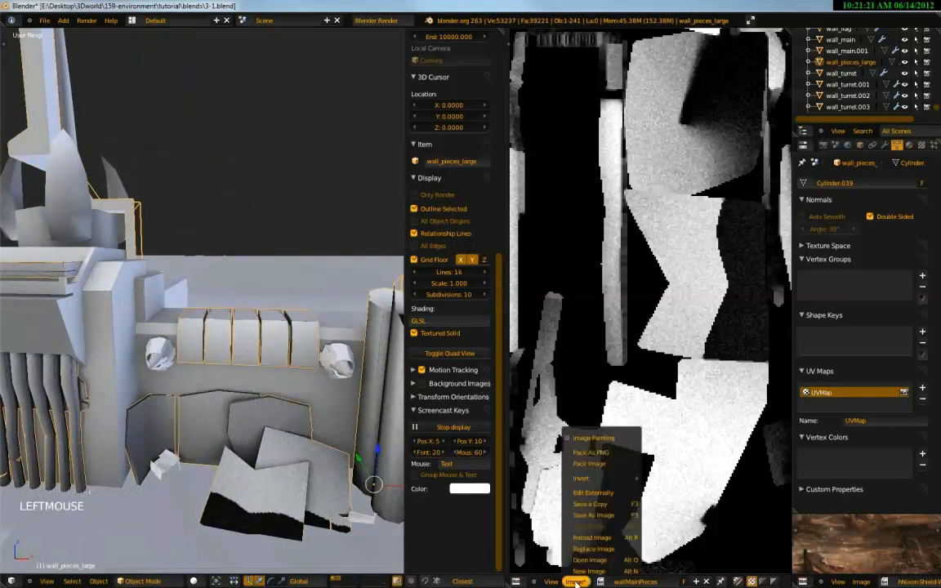
pyautogui.click(602, 516)
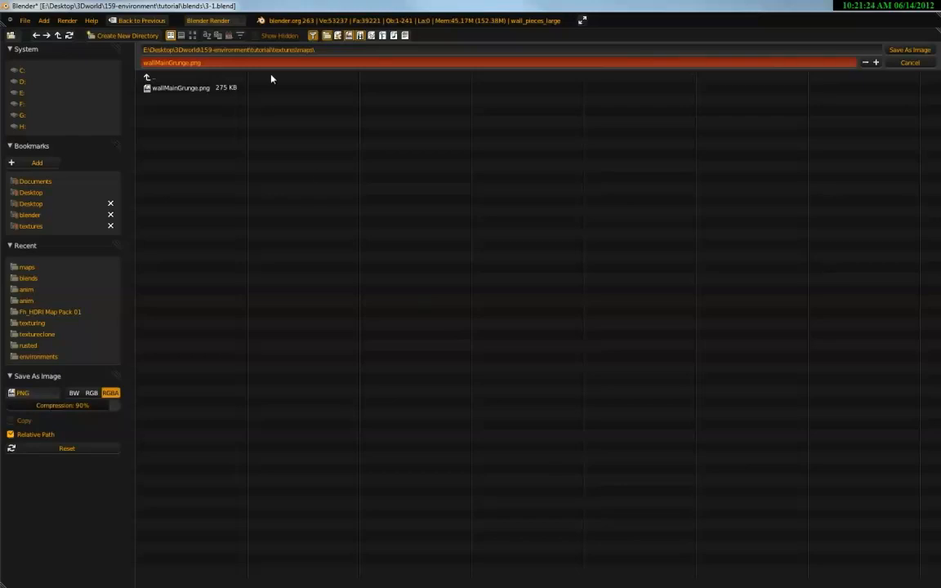
pyautogui.click(215, 64)
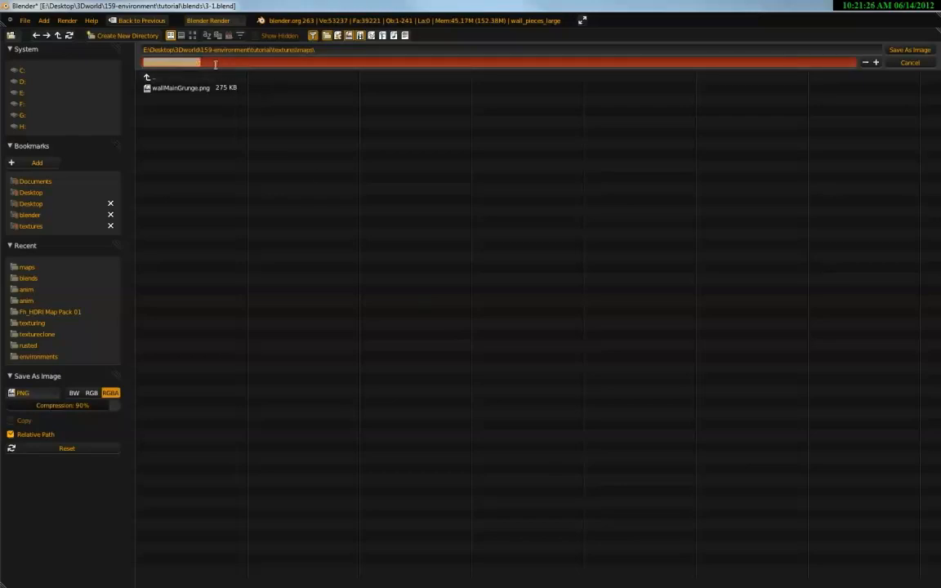
pyautogui.write('wallMainPiecesGrunge')
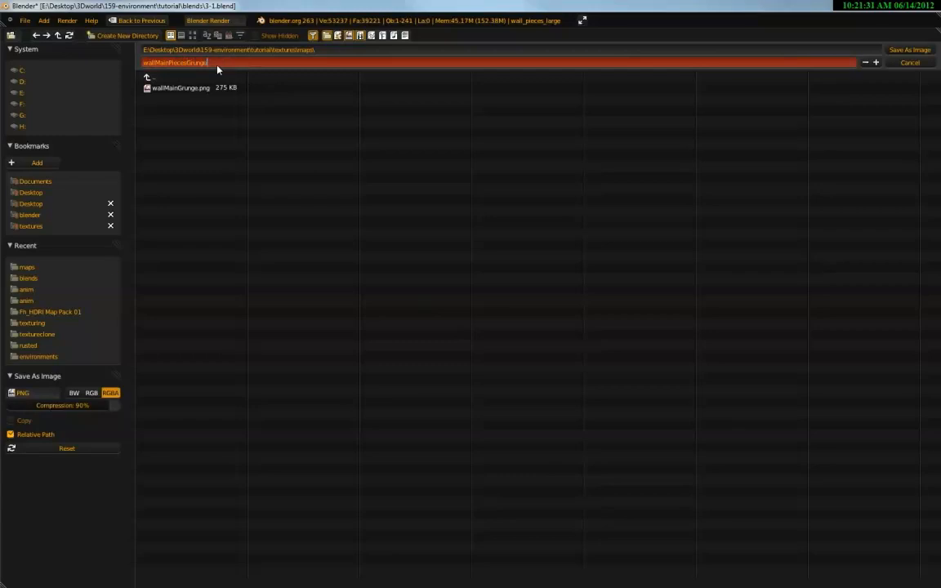
pyautogui.press('Return')
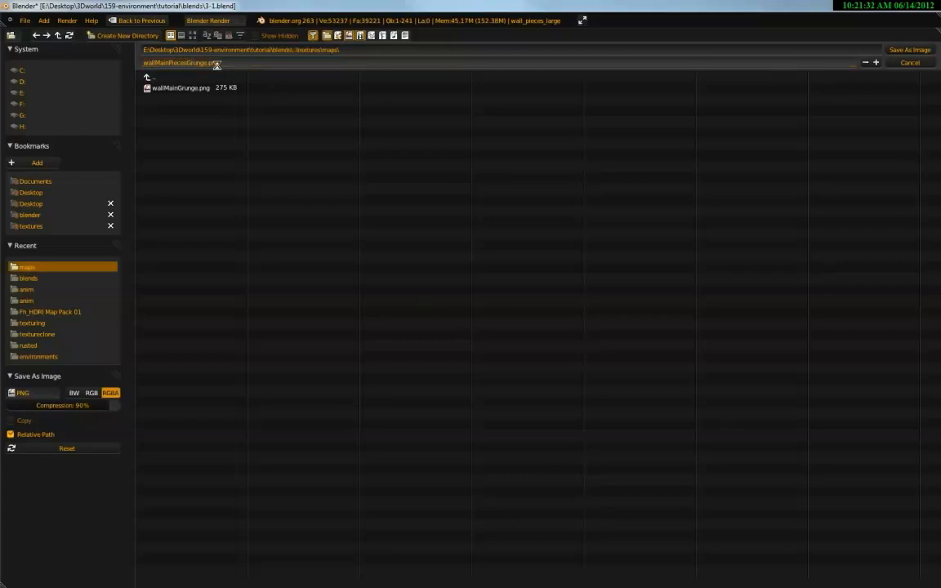
pyautogui.press('Return')
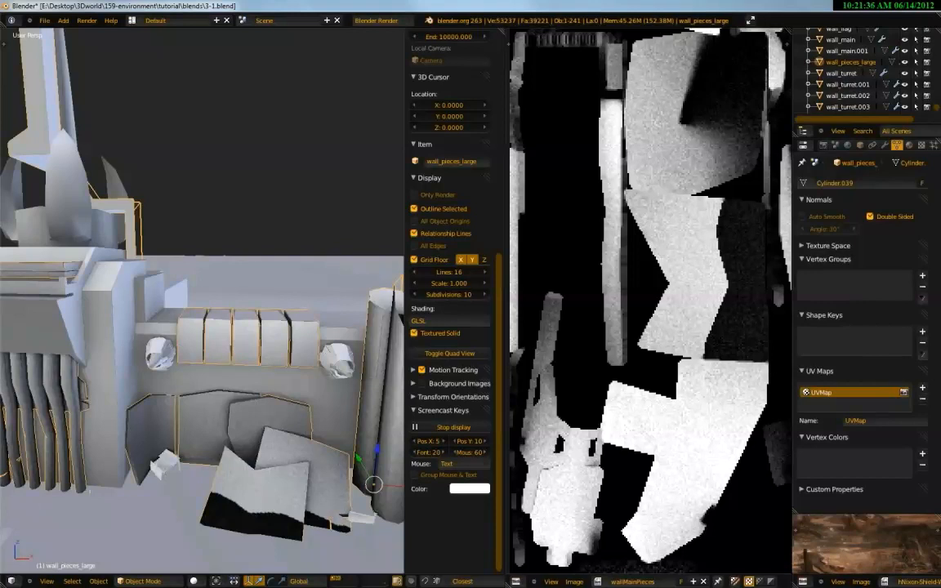
# - Switch to Photoshop and open wallMainPiecesGrunge.png
pyautogui.hotkey('alt', 'Tab')
pyautogui.click(31, 9)
pyautogui.click(41, 30)
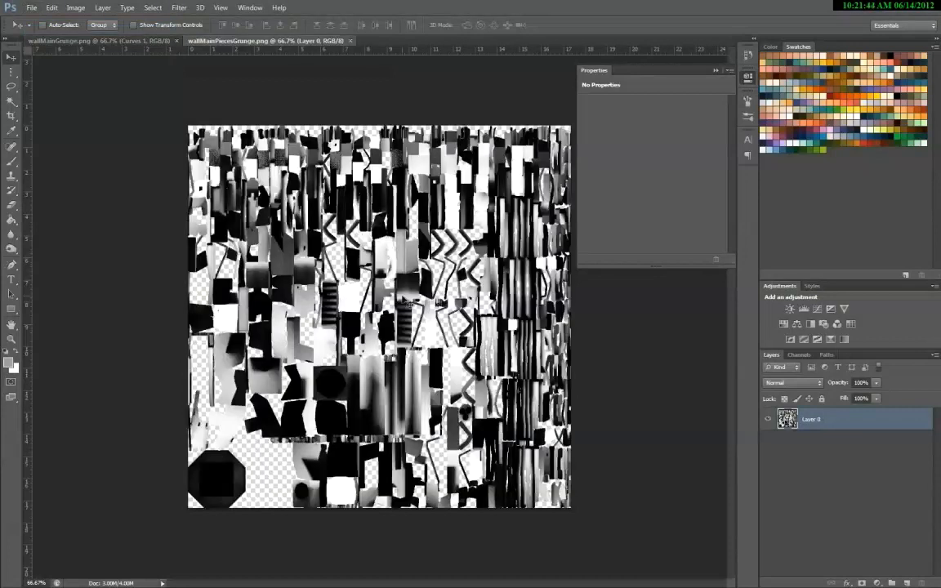
# - Brush over the black holes in the grey pieces left of the map's centre, using grey sampled beside them
pyautogui.keyDown('alt'); pyautogui.scroll(5, 263, 287); pyautogui.keyUp('alt')
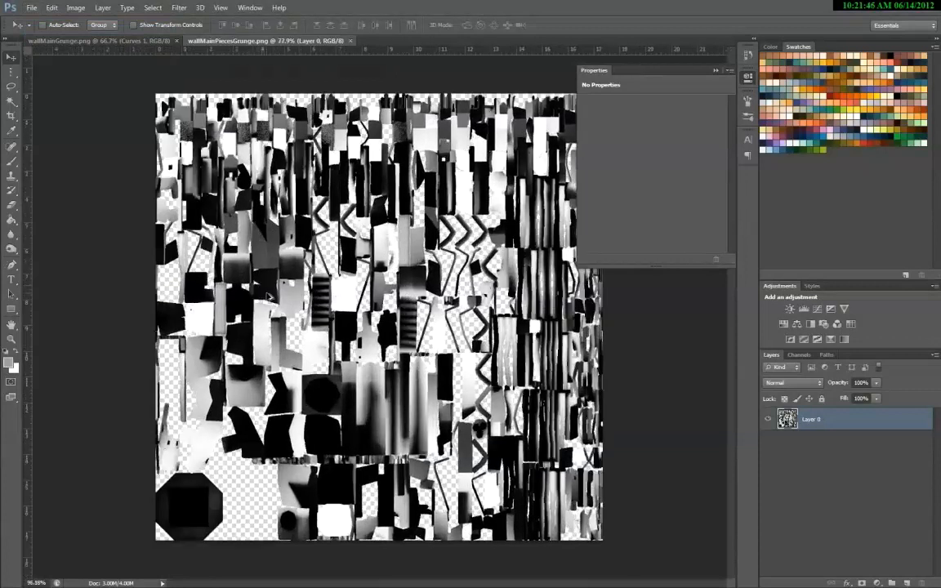
pyautogui.keyDown('alt'); pyautogui.scroll(3, 275, 288); pyautogui.keyUp('alt')
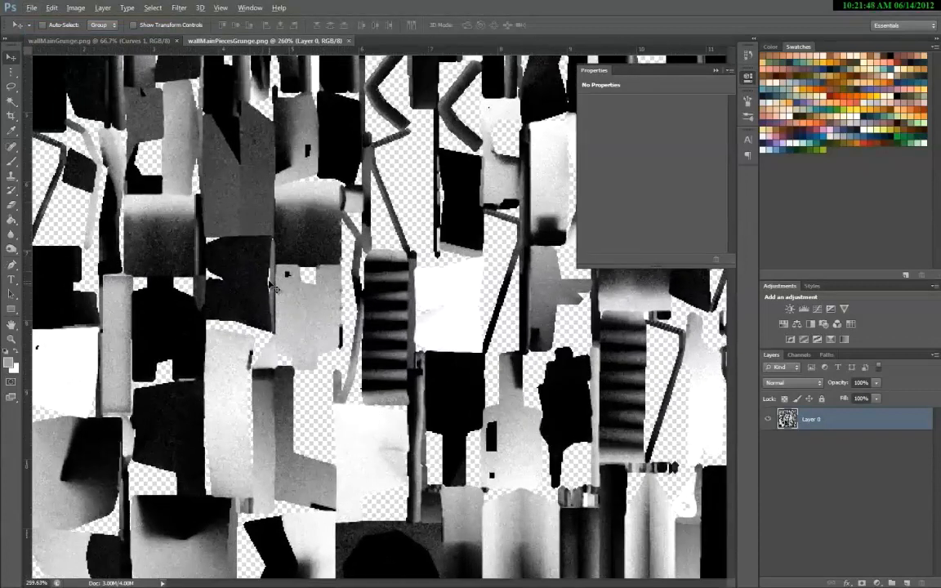
pyautogui.press('b')
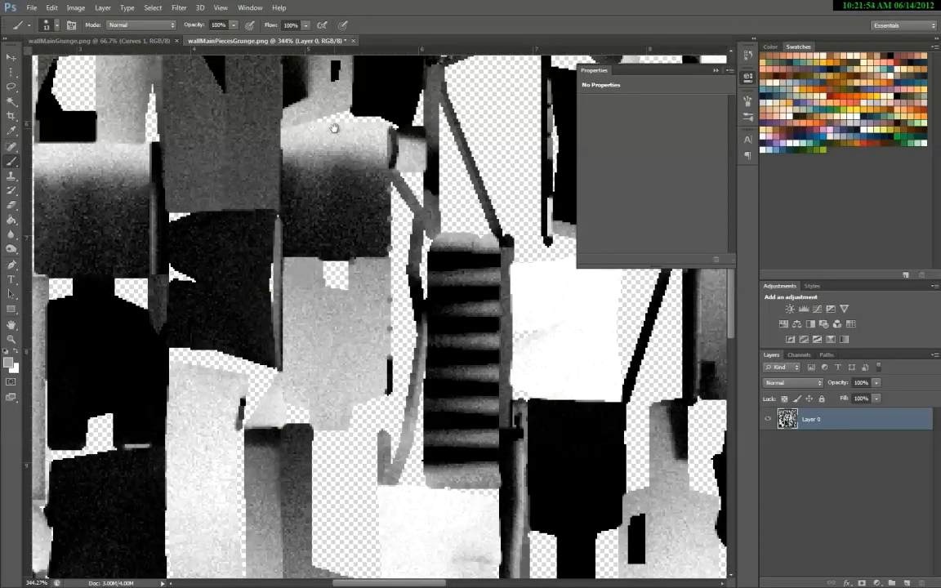
pyautogui.moveTo(331, 130); pyautogui.dragTo(325, 260)
pyautogui.keyDown('alt'); pyautogui.click(333, 220); pyautogui.keyUp('alt')
pyautogui.moveTo(327, 206); pyautogui.dragTo(319, 281)
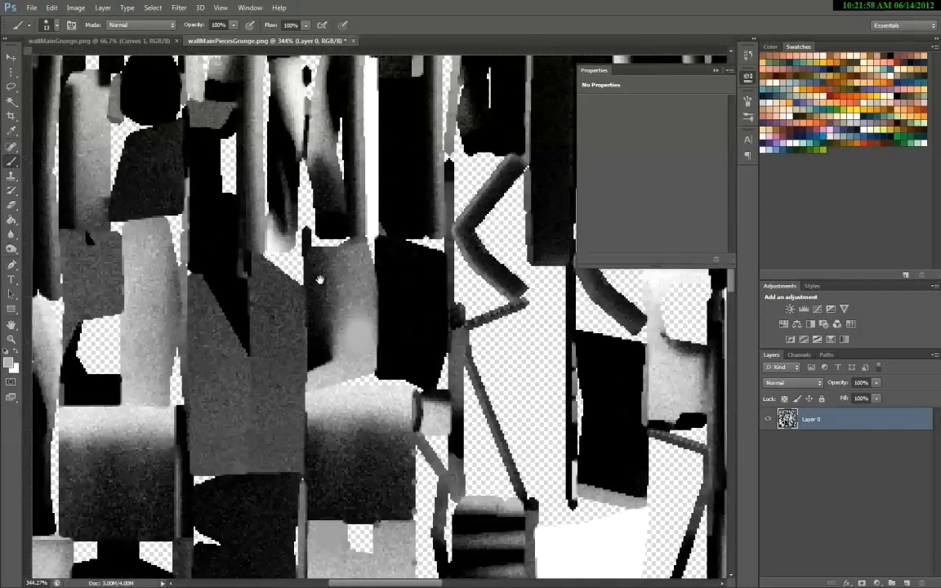
# - Paint out the dark notches on the upper left grey piece and the narrow light strips with tones sampled next to them
pyautogui.moveTo(227, 253); pyautogui.dragTo(264, 251)
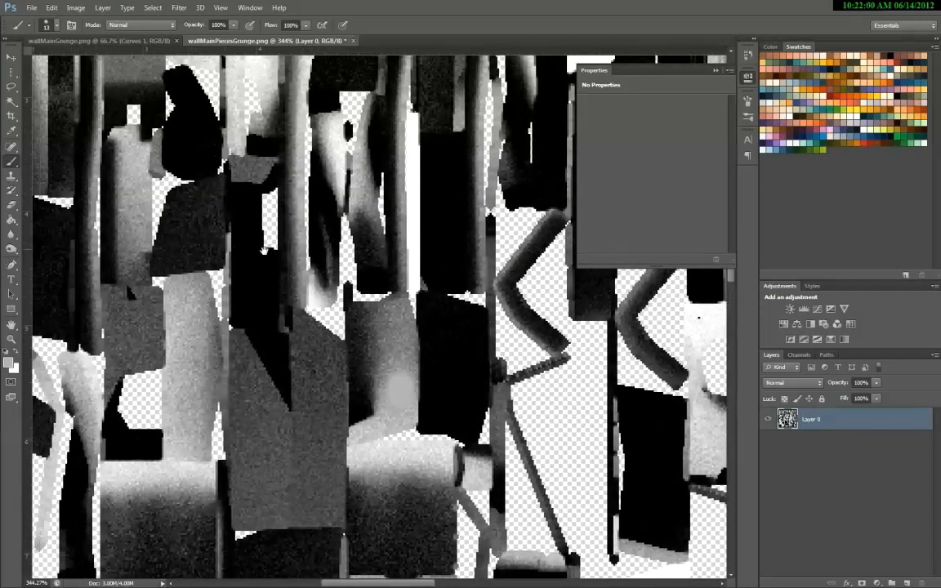
pyautogui.keyDown('alt'); pyautogui.click(128, 296); pyautogui.keyUp('alt')
pyautogui.keyDown('alt'); pyautogui.click(343, 132); pyautogui.keyUp('alt')
pyautogui.click(348, 129)
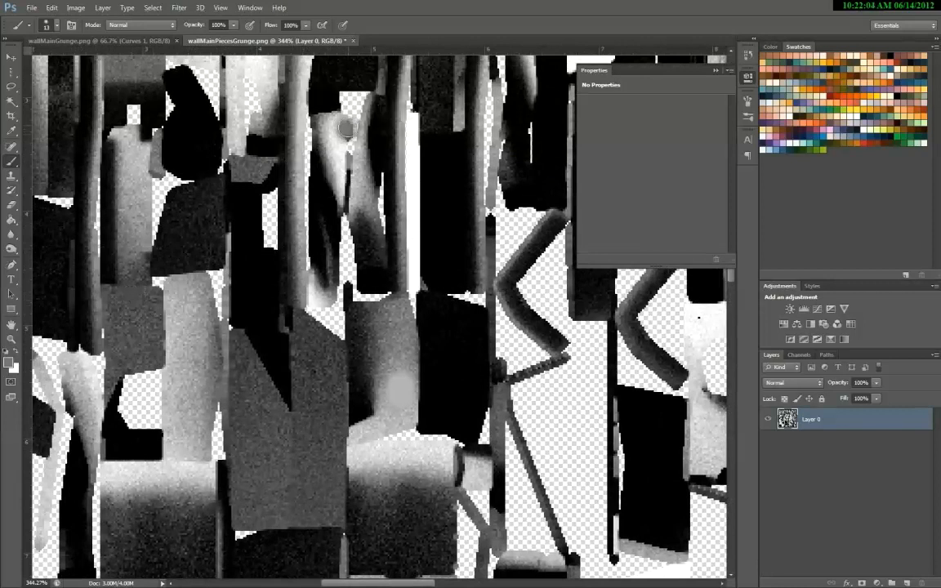
pyautogui.keyDown('alt'); pyautogui.click(345, 143); pyautogui.keyUp('alt')
pyautogui.moveTo(348, 136)
pyautogui.mouseDown()
pyautogui.moveTo(347, 127)
pyautogui.moveTo(351, 143)
pyautogui.mouseUp()
# - Cover the black spot on the white piece near the map's left edge with white sampled from that piece
pyautogui.moveTo(260, 250); pyautogui.dragTo(287, 99)
pyautogui.moveTo(210, 275); pyautogui.dragTo(281, 211)
pyautogui.moveTo(177, 322); pyautogui.dragTo(260, 162)
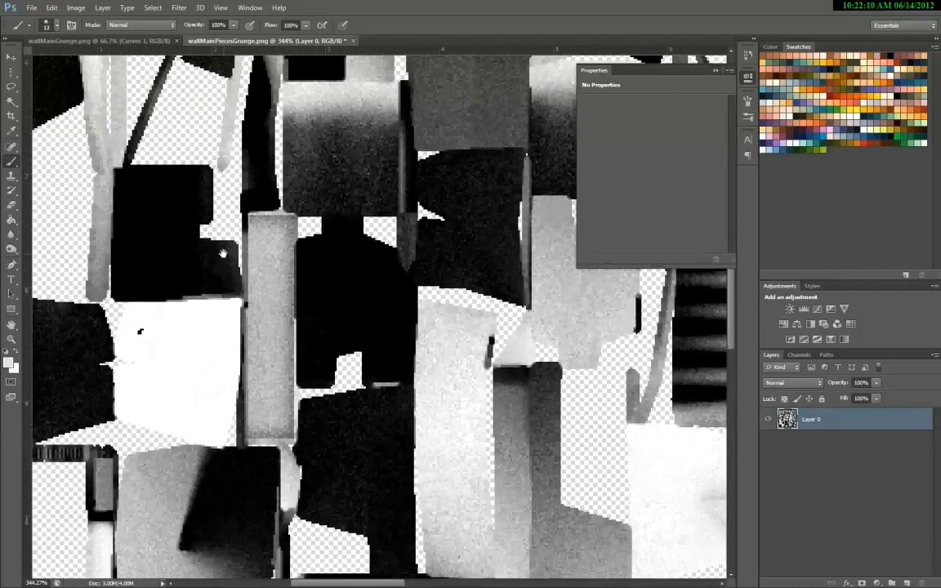
pyautogui.moveTo(226, 275)
pyautogui.mouseDown()
pyautogui.moveTo(298, 160)
pyautogui.moveTo(286, 187)
pyautogui.mouseUp()
pyautogui.keyDown('alt'); pyautogui.click(233, 219); pyautogui.keyUp('alt')
pyautogui.moveTo(214, 217); pyautogui.dragTo(220, 222)
# - Cover the small black marks on the light piece above the dark octagon with sampled light grey
pyautogui.moveTo(209, 364); pyautogui.dragTo(208, 196)
pyautogui.moveTo(252, 359); pyautogui.dragTo(195, 172)
pyautogui.moveTo(263, 433); pyautogui.dragTo(315, 235)
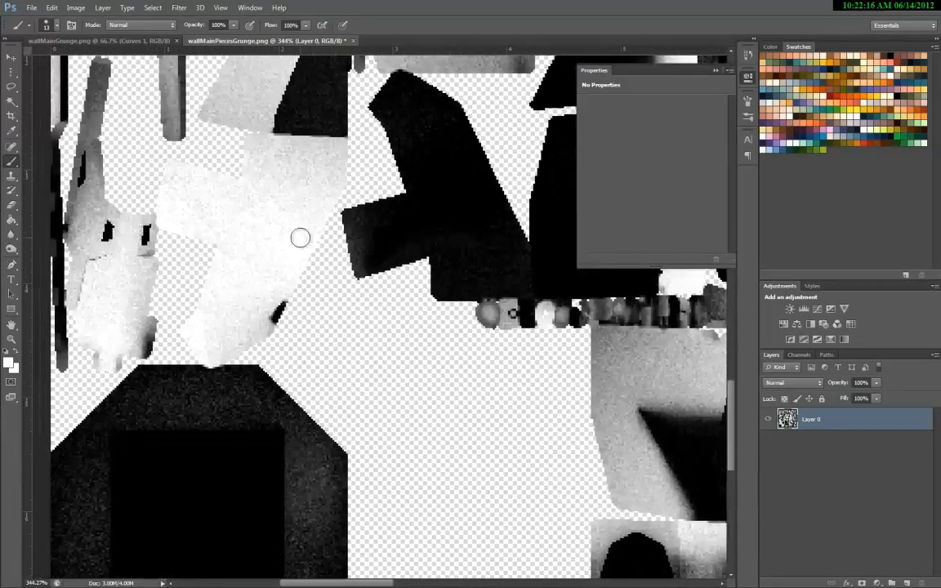
pyautogui.keyDown('alt'); pyautogui.click(149, 237); pyautogui.keyUp('alt')
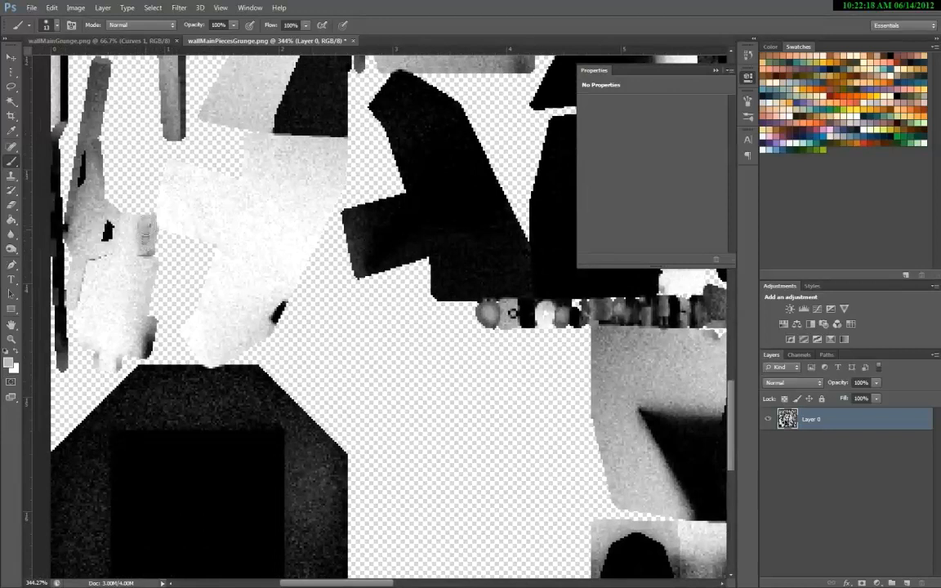
pyautogui.moveTo(112, 232); pyautogui.dragTo(105, 235)
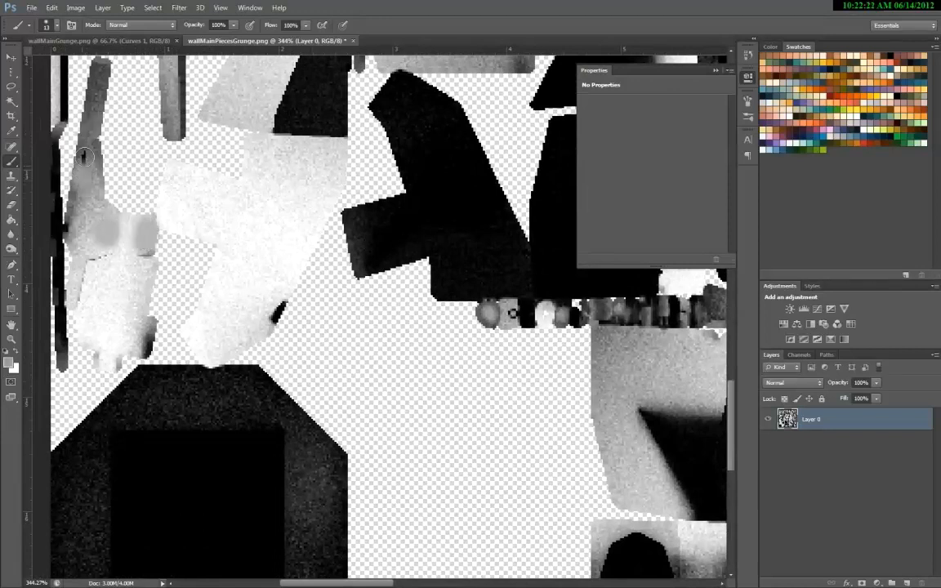
# - Paint out the dark blotch on the edge of the large white piece above the octagon with sampled near-white
pyautogui.keyDown('alt'); pyautogui.click(269, 279); pyautogui.keyUp('alt')
pyautogui.moveTo(273, 306); pyautogui.dragTo(278, 315)
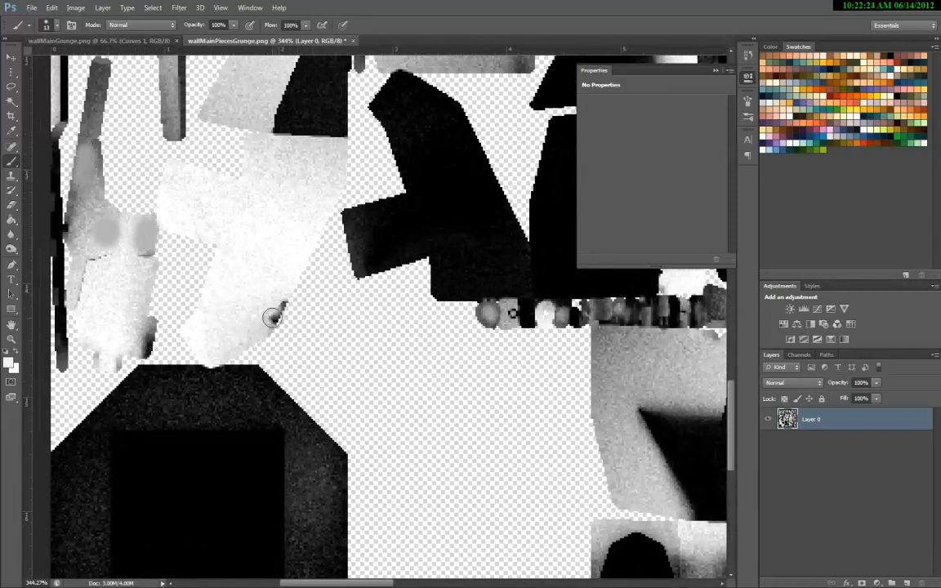
# - Examine the lower part of the map out to its lower right corner and back to the middle for dark baking artifacts
pyautogui.moveTo(273, 274); pyautogui.dragTo(229, 284)
pyautogui.moveTo(452, 310)
pyautogui.mouseDown()
pyautogui.moveTo(259, 310)
pyautogui.moveTo(218, 295)
pyautogui.moveTo(150, 244)
pyautogui.mouseUp()
pyautogui.moveTo(439, 441)
pyautogui.mouseDown()
pyautogui.moveTo(243, 303)
pyautogui.moveTo(137, 291)
pyautogui.mouseUp()
pyautogui.moveTo(282, 307); pyautogui.dragTo(143, 289)
pyautogui.moveTo(315, 294); pyautogui.dragTo(121, 291)
pyautogui.moveTo(272, 292); pyautogui.dragTo(206, 290)
pyautogui.moveTo(353, 272)
pyautogui.mouseDown()
pyautogui.moveTo(262, 260)
pyautogui.moveTo(245, 238)
pyautogui.moveTo(136, 248)
pyautogui.mouseUp()
pyautogui.moveTo(285, 237); pyautogui.dragTo(146, 259)
pyautogui.moveTo(418, 278); pyautogui.dragTo(274, 251)
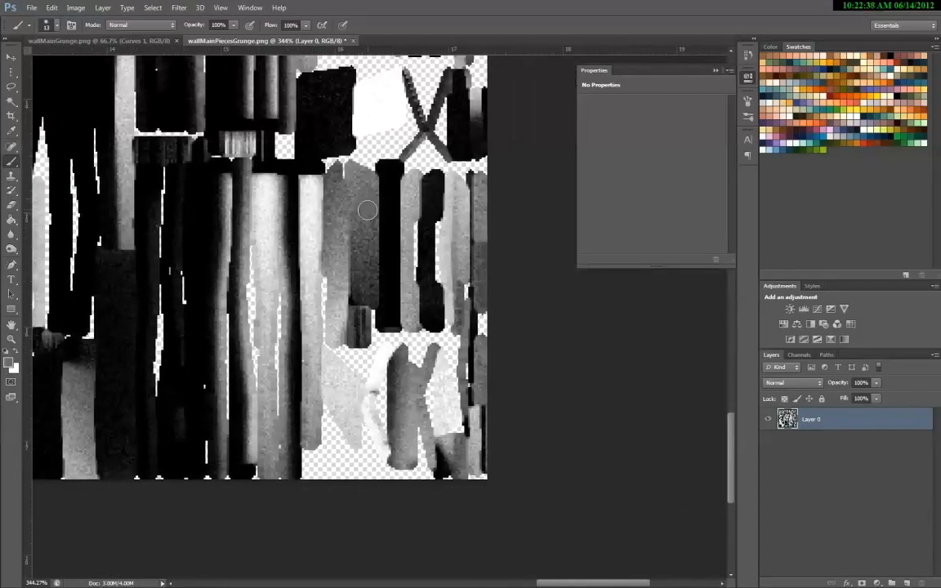
pyautogui.moveTo(372, 131)
pyautogui.mouseDown()
pyautogui.moveTo(356, 266)
pyautogui.moveTo(369, 306)
pyautogui.mouseUp()
pyautogui.moveTo(242, 144)
pyautogui.mouseDown()
pyautogui.moveTo(299, 284)
pyautogui.moveTo(343, 347)
pyautogui.mouseUp()
pyautogui.moveTo(180, 294); pyautogui.dragTo(371, 285)
pyautogui.moveTo(100, 258)
pyautogui.mouseDown()
pyautogui.moveTo(287, 281)
pyautogui.moveTo(312, 252)
pyautogui.mouseUp()
pyautogui.moveTo(241, 238)
pyautogui.mouseDown()
pyautogui.moveTo(326, 298)
pyautogui.moveTo(350, 335)
pyautogui.mouseUp()
pyautogui.moveTo(247, 164); pyautogui.dragTo(272, 217)
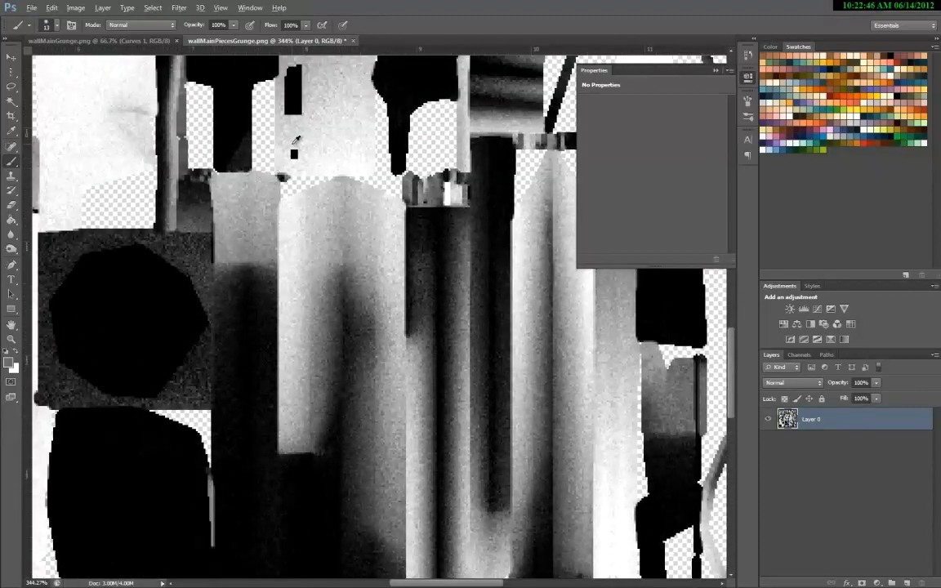
# - Cover the dark spot on the white piece near the map's upper left edge with sampled white
pyautogui.moveTo(158, 270); pyautogui.dragTo(346, 292)
pyautogui.moveTo(242, 266); pyautogui.dragTo(357, 255)
pyautogui.moveTo(225, 201)
pyautogui.mouseDown()
pyautogui.moveTo(396, 226)
pyautogui.moveTo(458, 224)
pyautogui.mouseUp()
pyautogui.moveTo(359, 225)
pyautogui.mouseDown()
pyautogui.moveTo(412, 294)
pyautogui.moveTo(530, 389)
pyautogui.mouseUp()
pyautogui.moveTo(386, 231); pyautogui.dragTo(428, 257)
pyautogui.moveTo(305, 310)
pyautogui.mouseDown()
pyautogui.moveTo(248, 360)
pyautogui.moveTo(236, 401)
pyautogui.mouseUp()
pyautogui.moveTo(297, 264); pyautogui.dragTo(261, 322)
pyautogui.moveTo(371, 321)
pyautogui.mouseDown()
pyautogui.moveTo(346, 439)
pyautogui.moveTo(371, 475)
pyautogui.mouseUp()
pyautogui.moveTo(305, 260); pyautogui.dragTo(407, 400)
pyautogui.moveTo(356, 236)
pyautogui.mouseDown()
pyautogui.moveTo(397, 281)
pyautogui.moveTo(349, 380)
pyautogui.mouseUp()
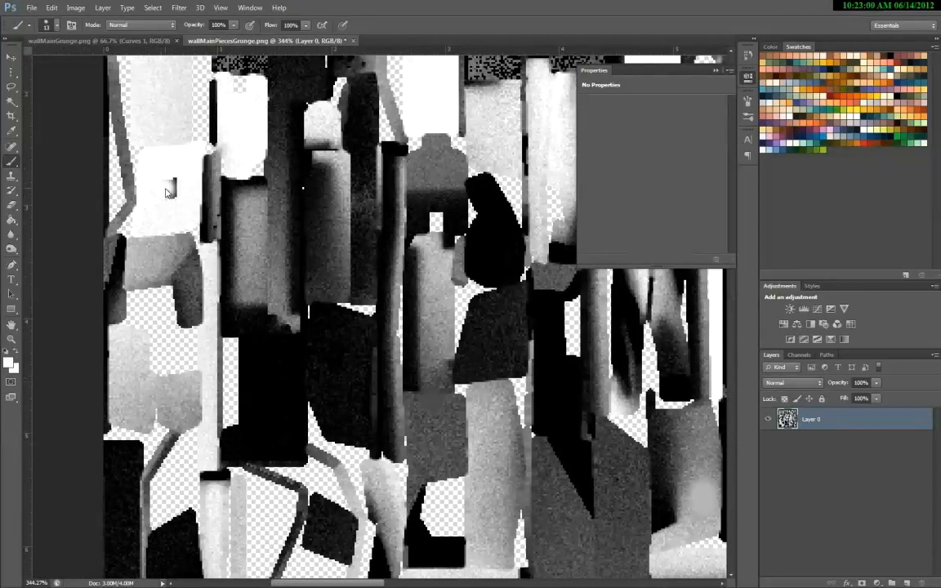
# - Paint the three black-speckled pieces in the map's upper left area with flat mid grey
pyautogui.moveTo(361, 155)
pyautogui.mouseDown()
pyautogui.moveTo(285, 223)
pyautogui.moveTo(282, 310)
pyautogui.moveTo(293, 339)
pyautogui.mouseUp()
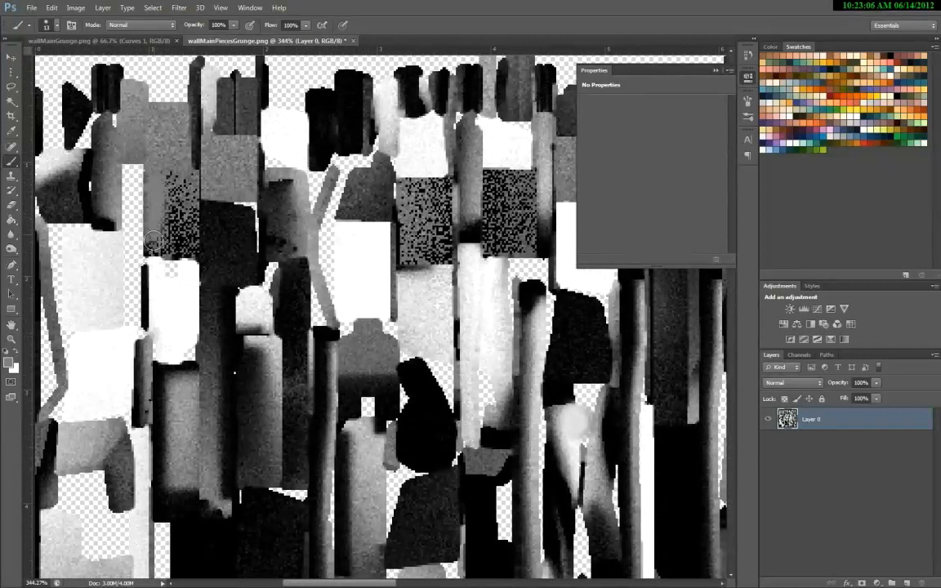
pyautogui.moveTo(174, 208)
pyautogui.mouseDown()
pyautogui.moveTo(164, 204)
pyautogui.moveTo(165, 224)
pyautogui.moveTo(186, 183)
pyautogui.mouseUp()
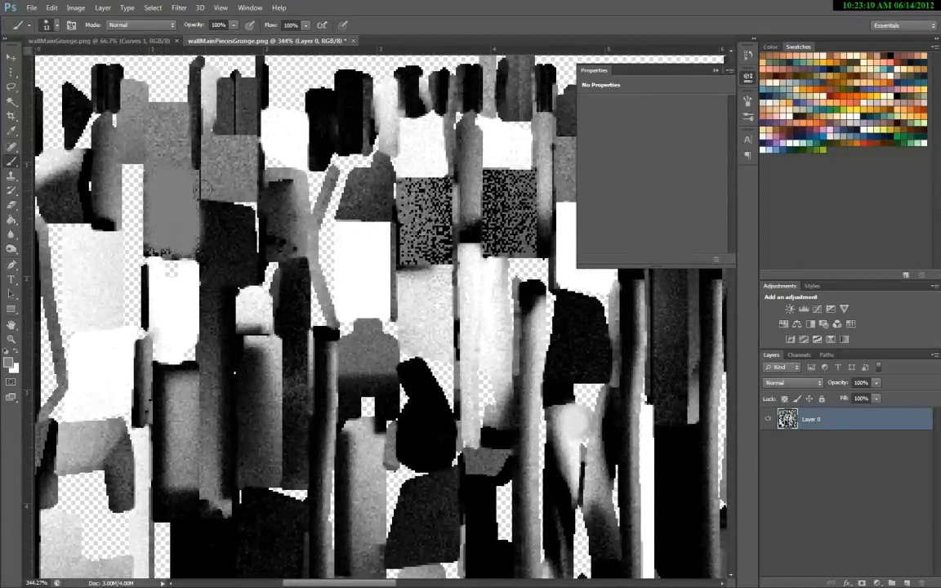
pyautogui.moveTo(371, 179)
pyautogui.mouseDown()
pyautogui.moveTo(367, 200)
pyautogui.moveTo(392, 224)
pyautogui.moveTo(437, 209)
pyautogui.moveTo(413, 215)
pyautogui.moveTo(441, 181)
pyautogui.moveTo(405, 192)
pyautogui.mouseUp()
pyautogui.moveTo(496, 243)
pyautogui.mouseDown()
pyautogui.moveTo(491, 200)
pyautogui.moveTo(518, 180)
pyautogui.moveTo(523, 224)
pyautogui.moveTo(508, 228)
pyautogui.moveTo(511, 213)
pyautogui.mouseUp()
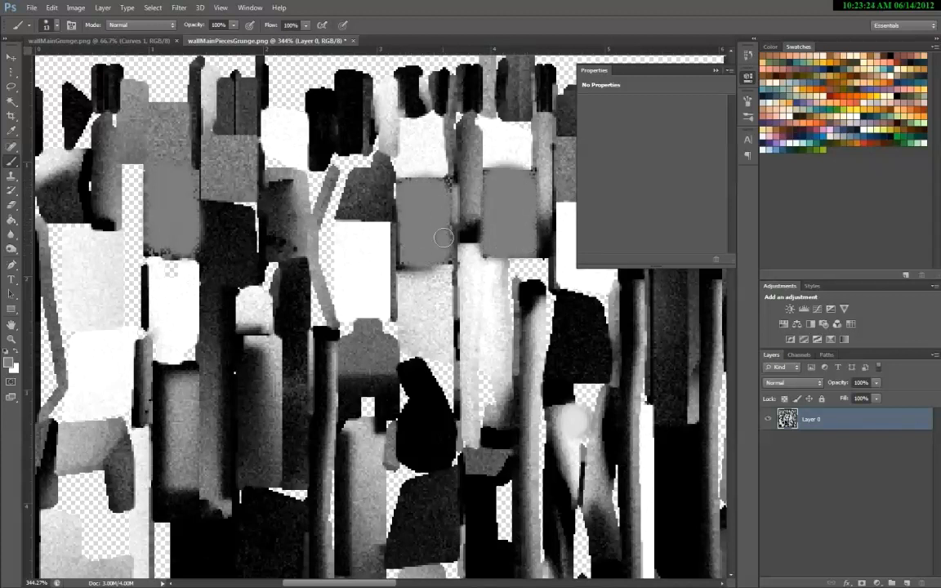
pyautogui.moveTo(437, 184); pyautogui.dragTo(405, 219)
# - Fill the speckled block in the upper middle with grey and cover the black marks on the nearby white and grey pieces
pyautogui.moveTo(480, 267); pyautogui.dragTo(297, 250)
pyautogui.moveTo(529, 237); pyautogui.dragTo(324, 247)
pyautogui.moveTo(387, 266)
pyautogui.mouseDown()
pyautogui.moveTo(393, 203)
pyautogui.moveTo(425, 261)
pyautogui.moveTo(417, 216)
pyautogui.mouseUp()
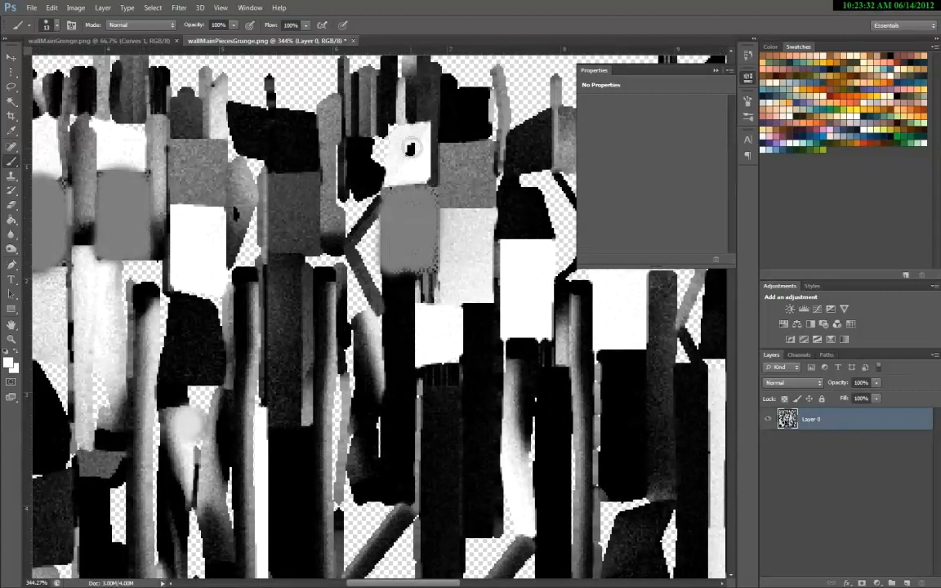
pyautogui.keyDown('alt'); pyautogui.click(235, 212); pyautogui.keyUp('alt')
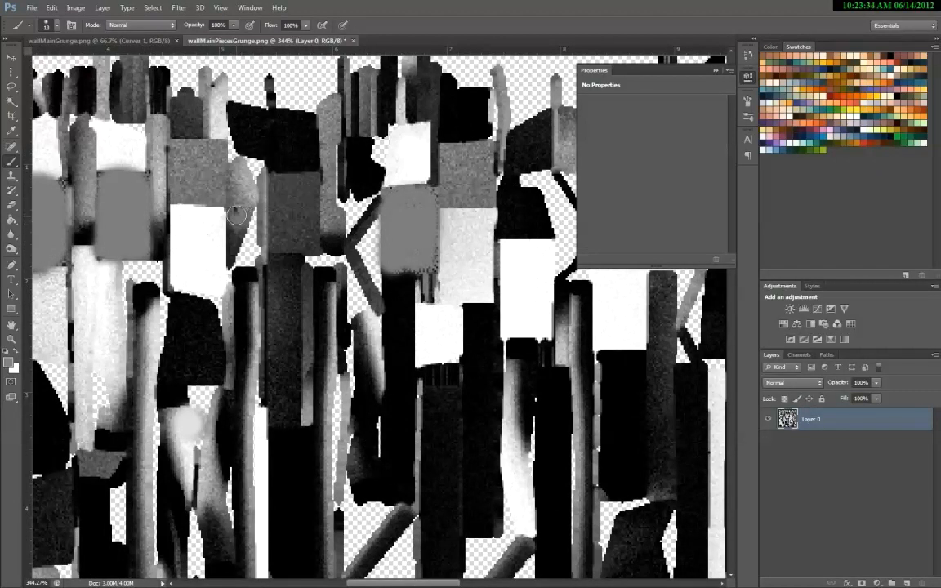
# - Paint over the dark speckled block farther along the map's top area with a grey sampled at its lower edge
pyautogui.moveTo(422, 278); pyautogui.dragTo(298, 177)
pyautogui.moveTo(382, 208); pyautogui.dragTo(214, 171)
pyautogui.moveTo(362, 244); pyautogui.dragTo(290, 369)
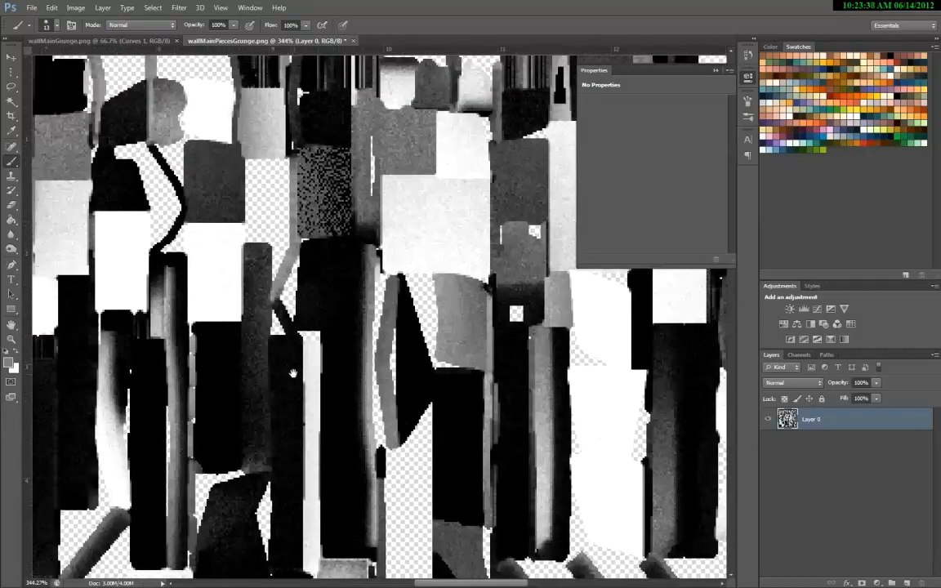
pyautogui.keyDown('alt'); pyautogui.click(316, 229); pyautogui.keyUp('alt')
pyautogui.moveTo(312, 235)
pyautogui.mouseDown()
pyautogui.moveTo(309, 159)
pyautogui.moveTo(315, 205)
pyautogui.moveTo(325, 195)
pyautogui.moveTo(328, 222)
pyautogui.moveTo(344, 227)
pyautogui.mouseUp()
# - Retouch the dark artifacts on pieces in the map's upper right area with tones sampled from each piece
pyautogui.moveTo(342, 169)
pyautogui.mouseDown()
pyautogui.moveTo(346, 206)
pyautogui.moveTo(298, 298)
pyautogui.moveTo(271, 281)
pyautogui.mouseUp()
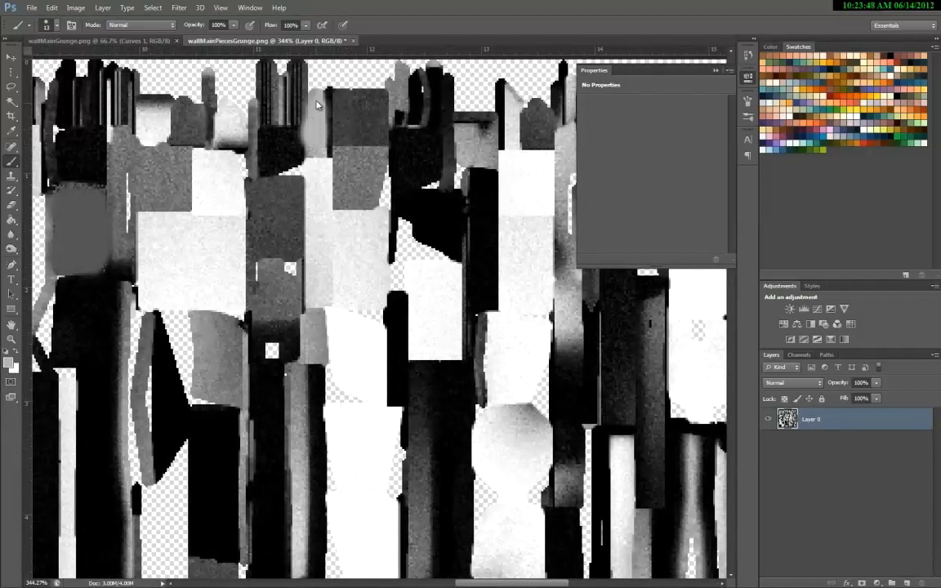
pyautogui.keyDown('alt'); pyautogui.click(402, 107); pyautogui.keyUp('alt')
pyautogui.moveTo(407, 261); pyautogui.dragTo(332, 153)
pyautogui.moveTo(528, 229); pyautogui.dragTo(360, 185)
pyautogui.keyDown('alt'); pyautogui.click(400, 173); pyautogui.keyUp('alt')
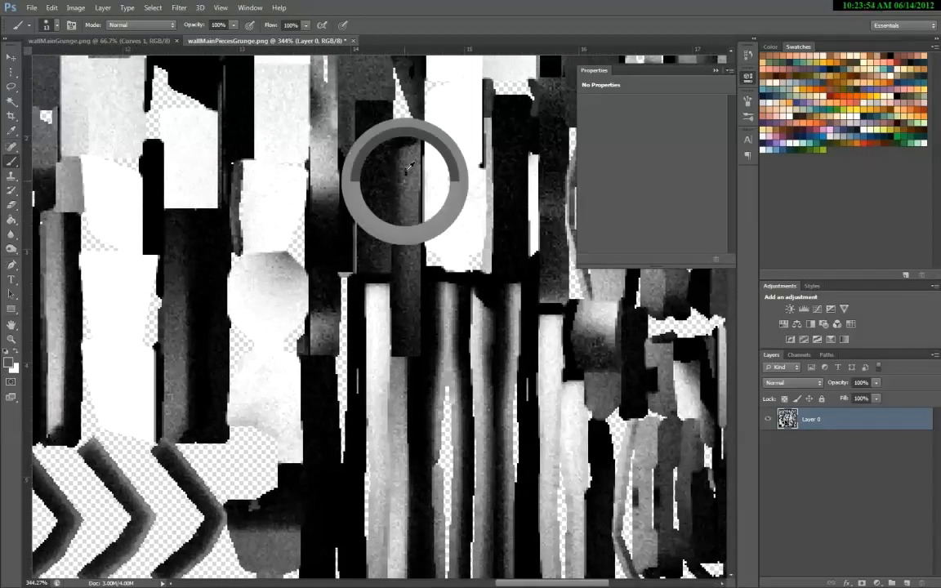
# - Brush sampled dark grey over the thin strip crossing the white piece near the map's right edge
pyautogui.moveTo(485, 318); pyautogui.dragTo(357, 219)
pyautogui.moveTo(428, 284); pyautogui.dragTo(366, 274)
pyautogui.keyDown('alt'); pyautogui.click(439, 339); pyautogui.keyUp('alt')
pyautogui.moveTo(441, 335); pyautogui.dragTo(438, 354)
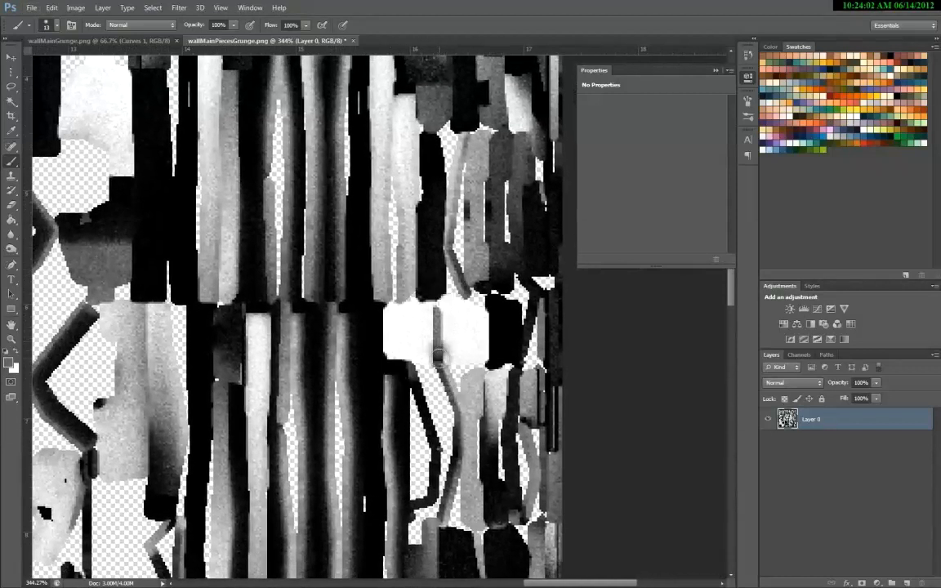
# - Cover the small black spots on the light rounded piece beside the dark zigzag strips with sampled light grey
pyautogui.moveTo(407, 391); pyautogui.dragTo(395, 301)
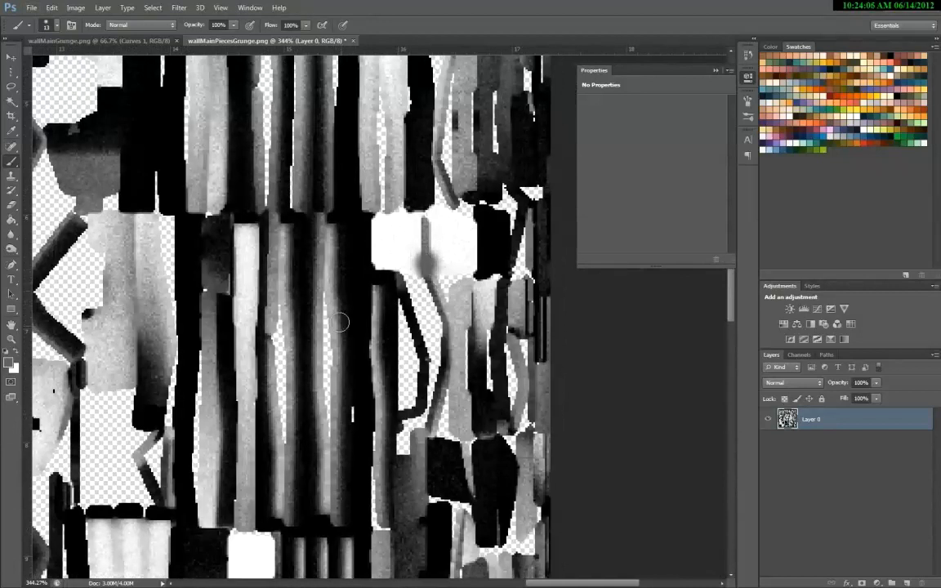
pyautogui.moveTo(350, 324); pyautogui.dragTo(432, 243)
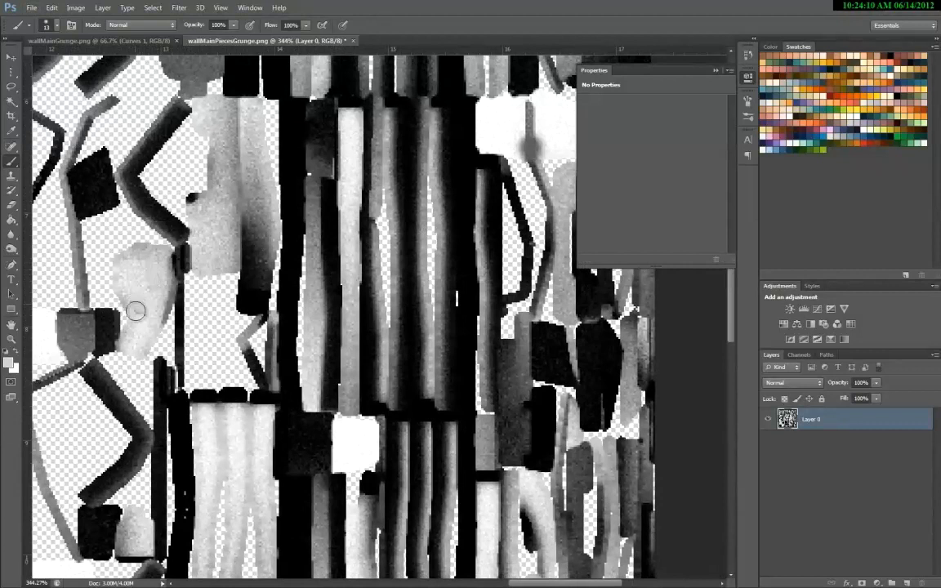
pyautogui.moveTo(316, 444); pyautogui.dragTo(165, 180)
# - Examine the map's right side and lower right area for remaining artifacts, both close up and zoomed out
pyautogui.moveTo(191, 434); pyautogui.dragTo(265, 280)
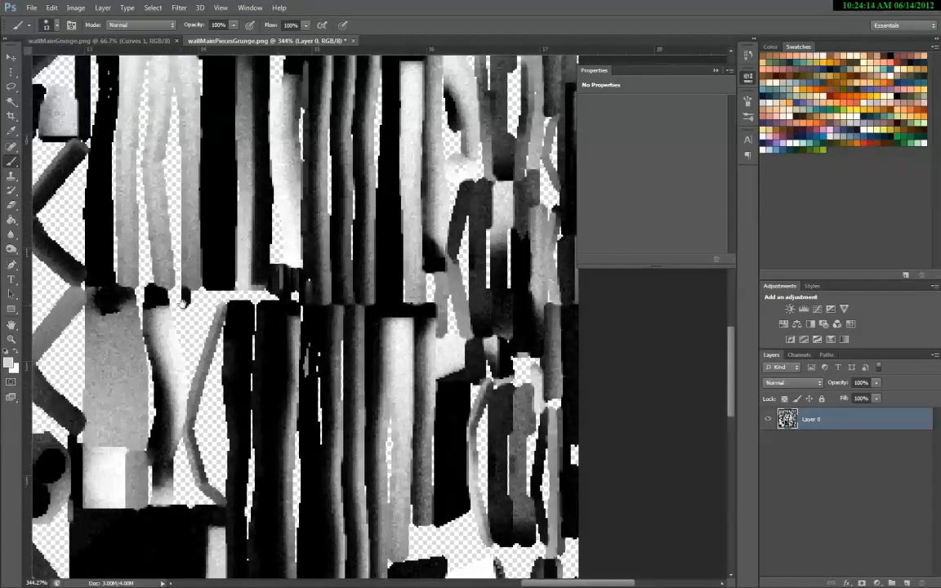
pyautogui.moveTo(298, 491)
pyautogui.mouseDown()
pyautogui.moveTo(177, 370)
pyautogui.moveTo(176, 326)
pyautogui.mouseUp()
pyautogui.moveTo(85, 400); pyautogui.dragTo(252, 228)
pyautogui.moveTo(210, 271)
pyautogui.mouseDown()
pyautogui.moveTo(235, 209)
pyautogui.moveTo(344, 256)
pyautogui.mouseUp()
pyautogui.moveTo(176, 217); pyautogui.dragTo(286, 266)
pyautogui.keyDown('alt'); pyautogui.scroll(-2, 263, 258); pyautogui.keyUp('alt')
pyautogui.keyDown('alt'); pyautogui.scroll(-5, 263, 257); pyautogui.keyUp('alt')
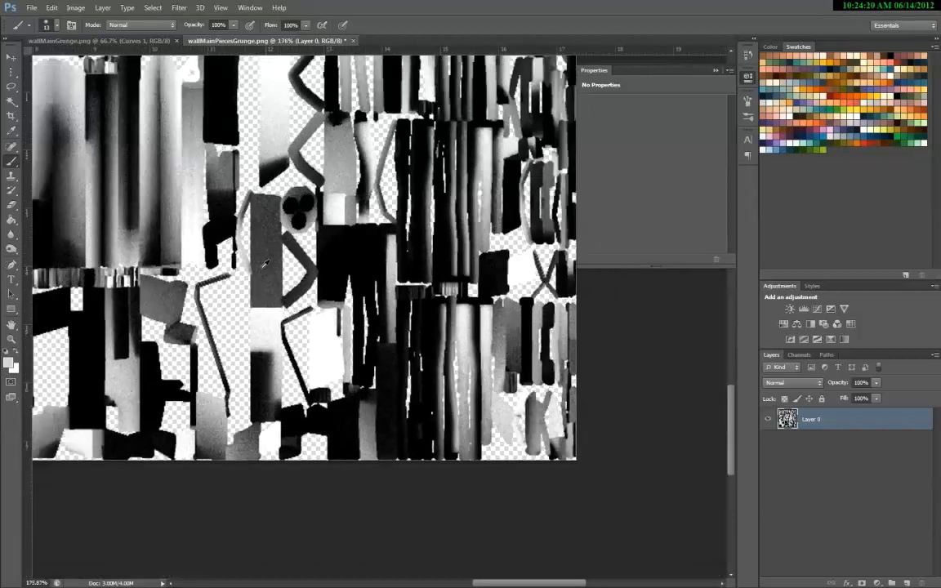
pyautogui.keyDown('alt'); pyautogui.scroll(-3, 269, 265); pyautogui.keyUp('alt')
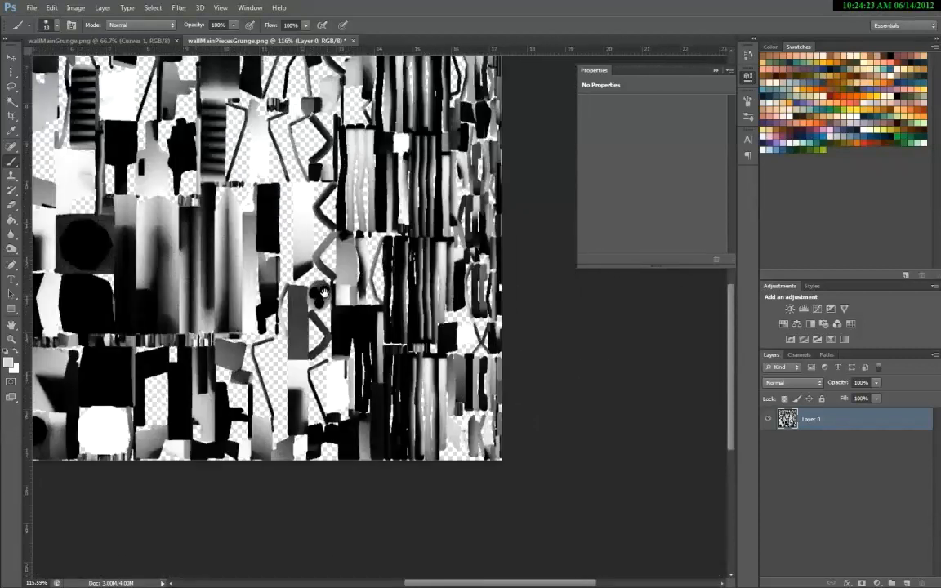
# - Reapply the Smart Blur filter to the whole pieces grunge map
pyautogui.moveTo(324, 292); pyautogui.dragTo(341, 310)
pyautogui.moveTo(280, 272); pyautogui.dragTo(328, 346)
pyautogui.moveTo(316, 306); pyautogui.dragTo(381, 344)
pyautogui.click(179, 7)
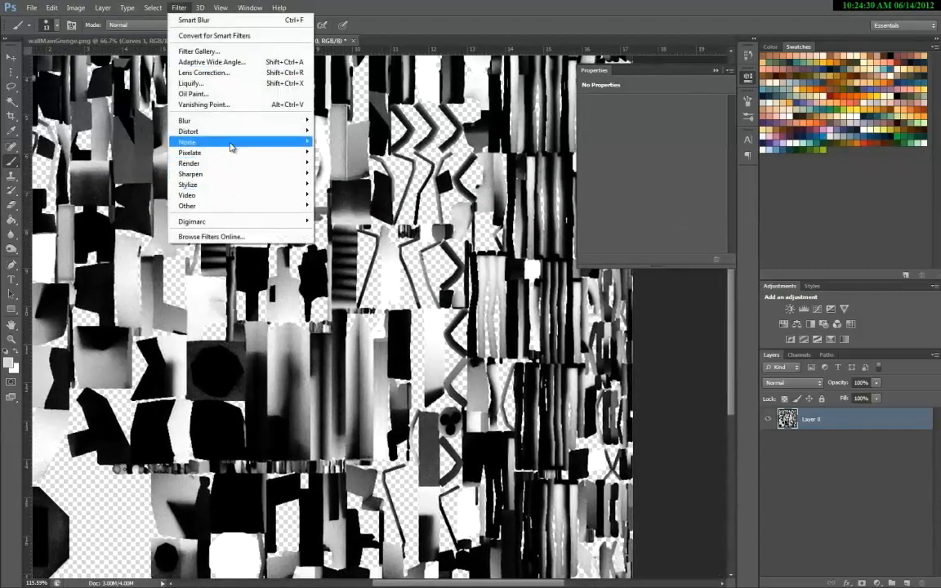
pyautogui.click(185, 23)
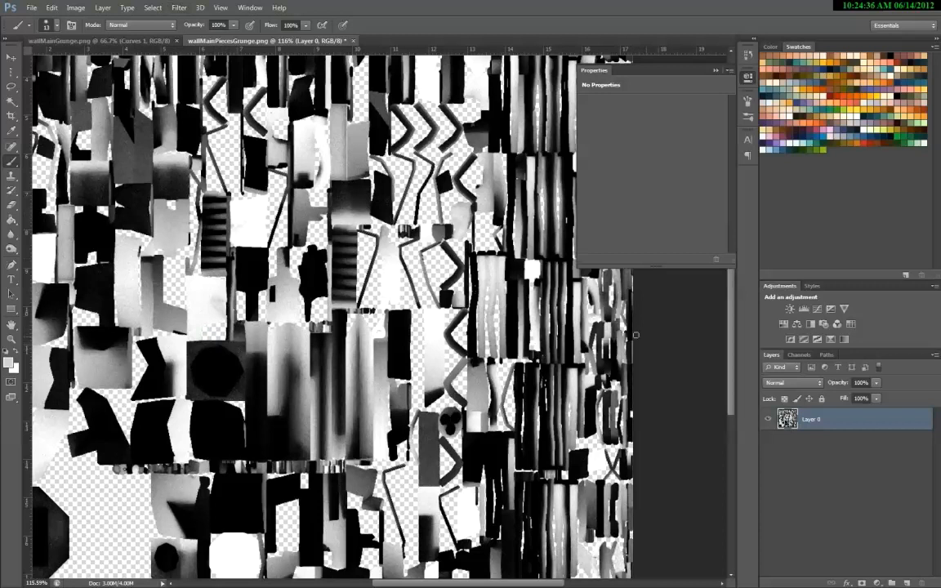
# - Add a Curves adjustment layer and shape its curve to lift the map's blacks to grey and brighten the lighter tones
pyautogui.click(874, 583)
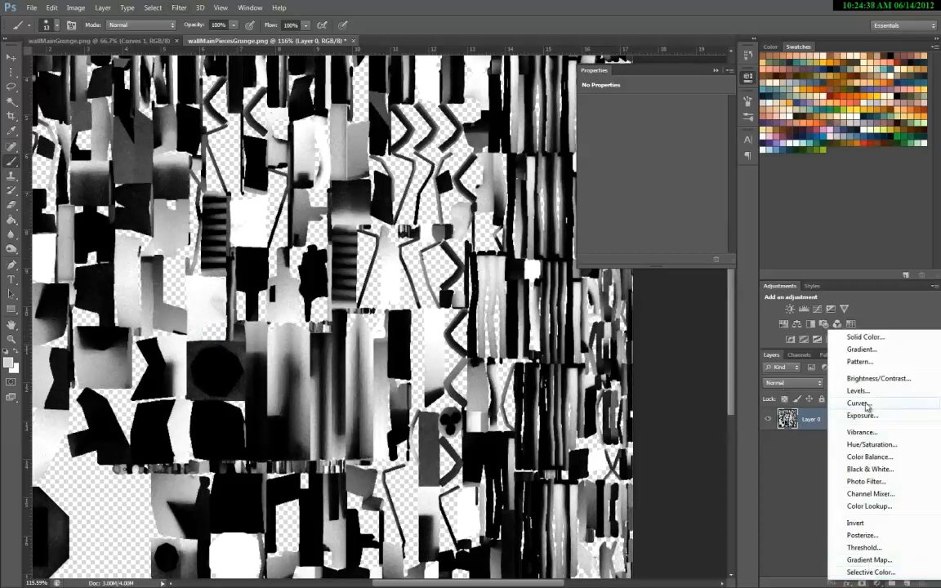
pyautogui.click(800, 364)
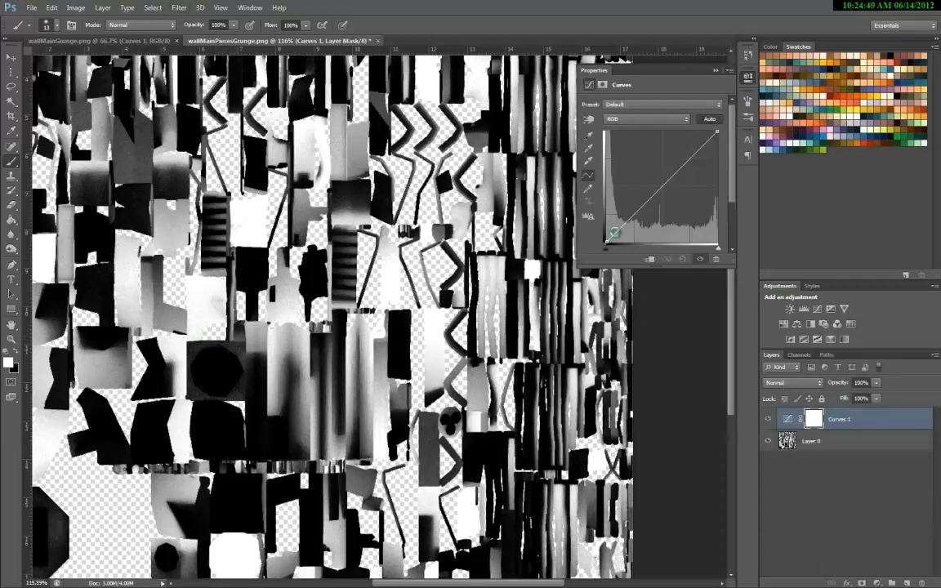
pyautogui.moveTo(633, 201); pyautogui.dragTo(631, 185)
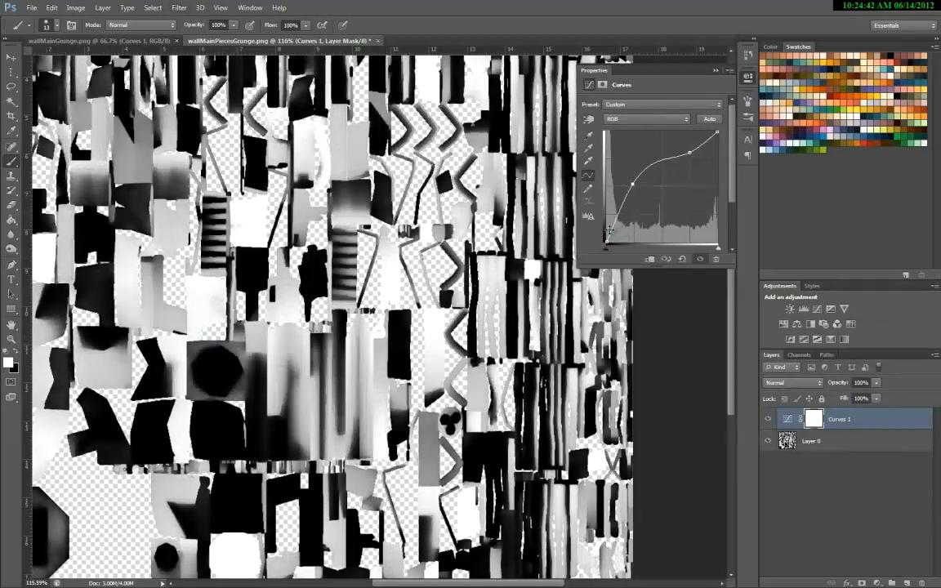
pyautogui.moveTo(606, 243); pyautogui.dragTo(688, 145)
pyautogui.moveTo(639, 168); pyautogui.dragTo(643, 179)
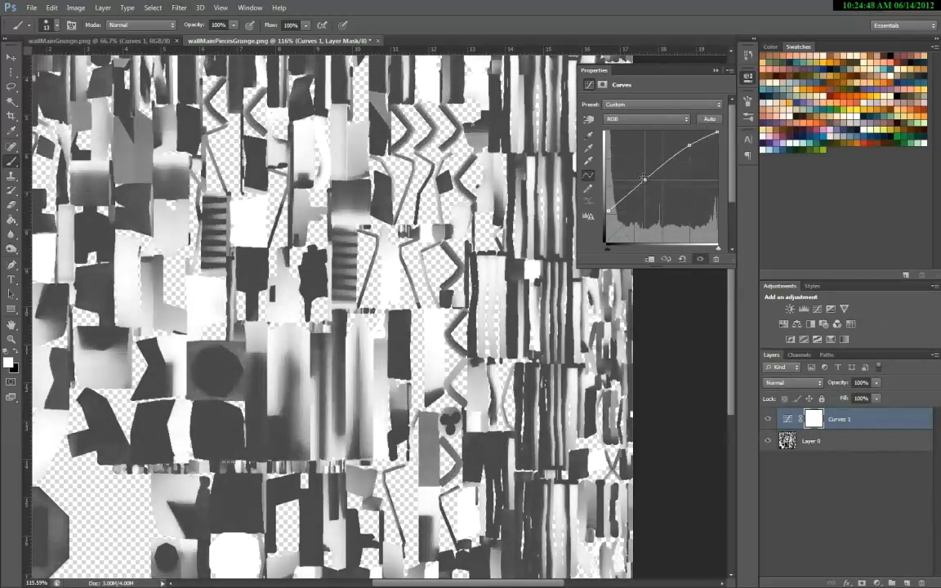
pyautogui.moveTo(690, 145); pyautogui.dragTo(673, 144)
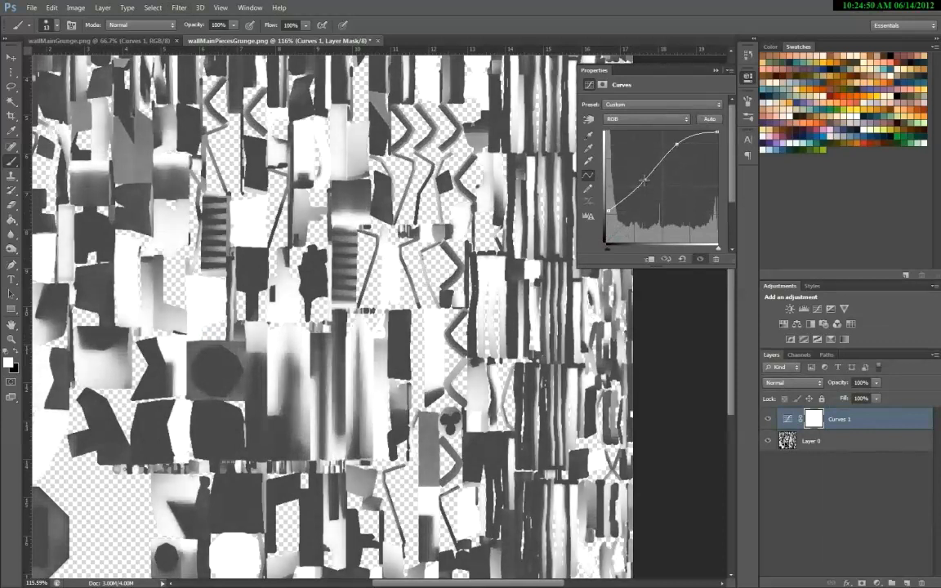
pyautogui.moveTo(608, 210); pyautogui.dragTo(642, 180)
pyautogui.moveTo(675, 143); pyautogui.dragTo(672, 147)
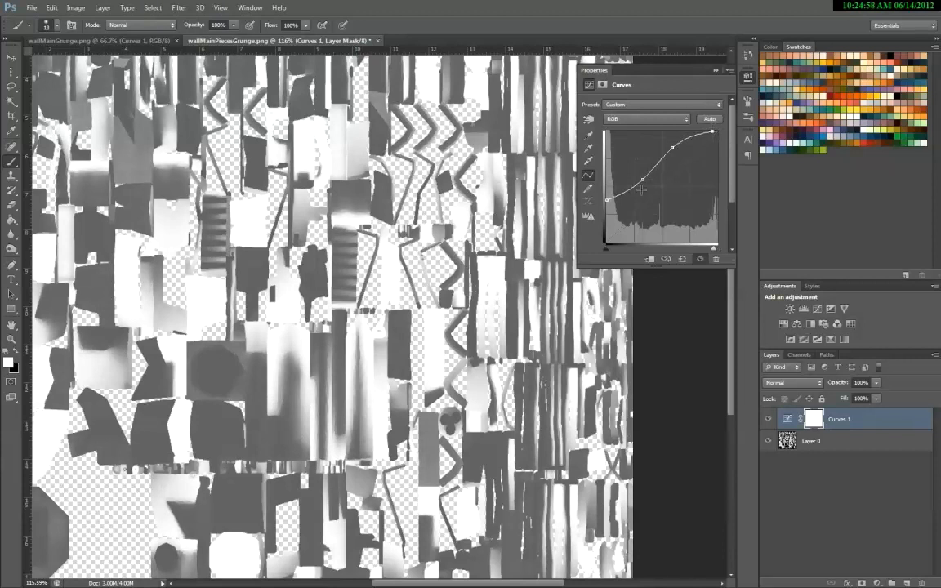
pyautogui.moveTo(621, 198); pyautogui.dragTo(611, 201)
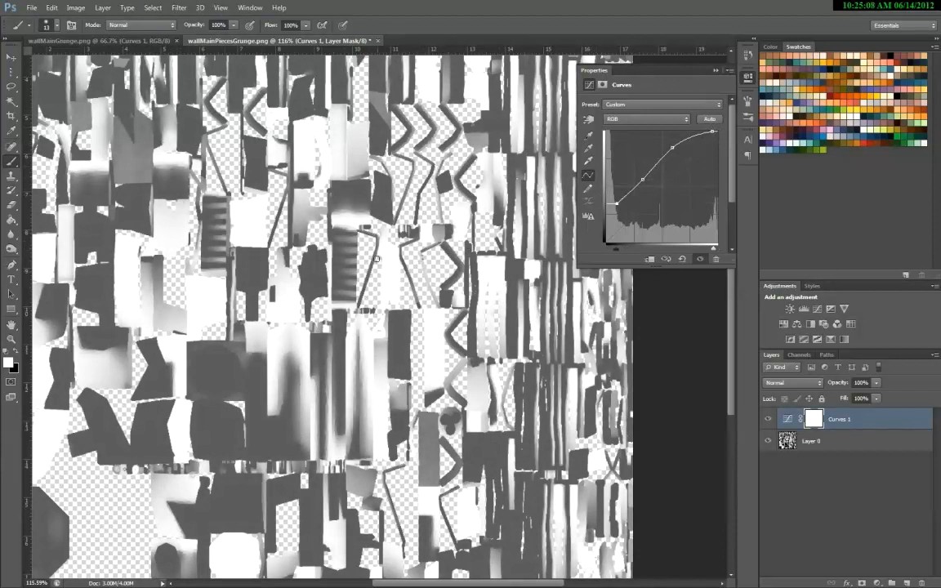
# - Merge the Curves adjustment into the map, save the file, and reload the wallMainPieces image in Blender
pyautogui.hotkey('ctrl', 'e')
pyautogui.hotkey('ctrl', 's')
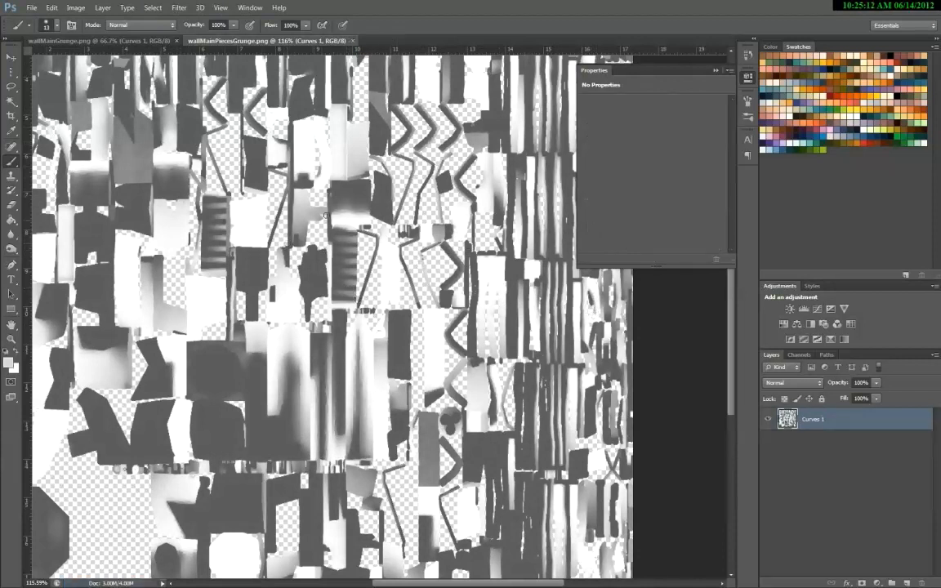
pyautogui.click(886, 9)
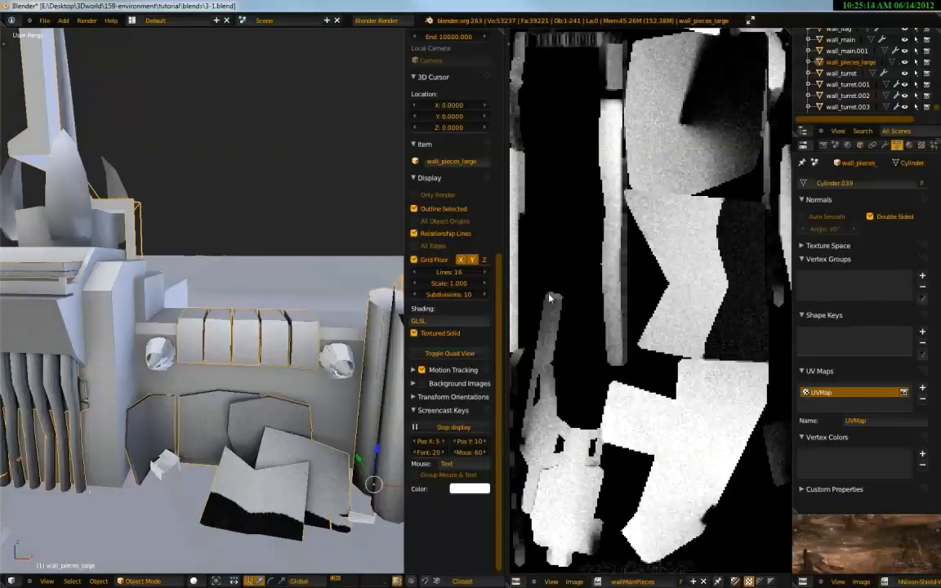
pyautogui.click(573, 581)
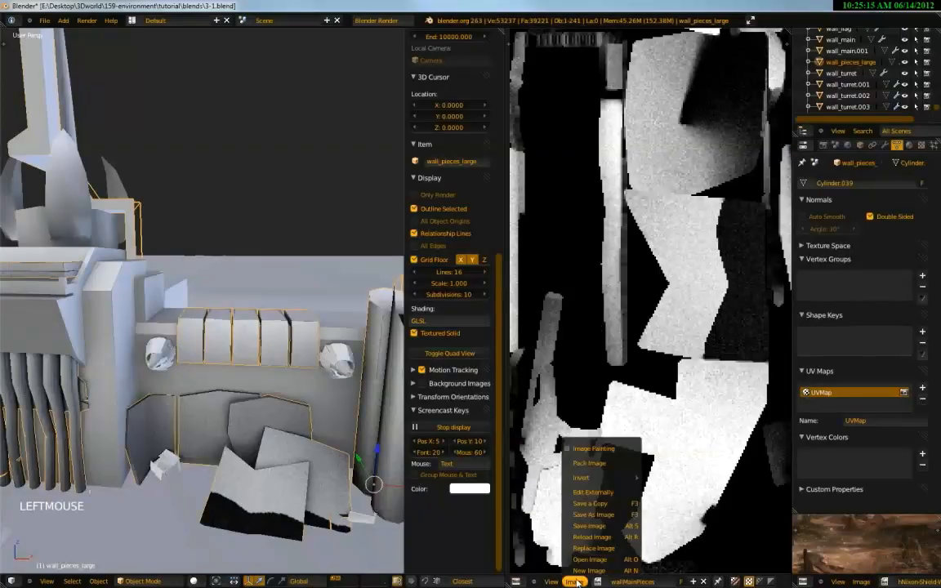
pyautogui.click(608, 538)
# - Examine the reloaded grunge map on the large wall pieces from several angles along the wall
pyautogui.moveTo(206, 356); pyautogui.dragTo(250, 388, button='middle')
pyautogui.moveTo(250, 387); pyautogui.dragTo(276, 382, button='middle')
pyautogui.keyDown('ctrl'); pyautogui.moveTo(277, 382); pyautogui.dragTo(193, 347, button='middle'); pyautogui.keyUp('ctrl')
pyautogui.moveTo(193, 335); pyautogui.dragTo(196, 375, button='middle')
pyautogui.keyDown('shift'); pyautogui.moveTo(247, 357); pyautogui.dragTo(355, 328, button='middle'); pyautogui.keyUp('shift')
pyautogui.moveTo(137, 355); pyautogui.dragTo(148, 496, button='middle')
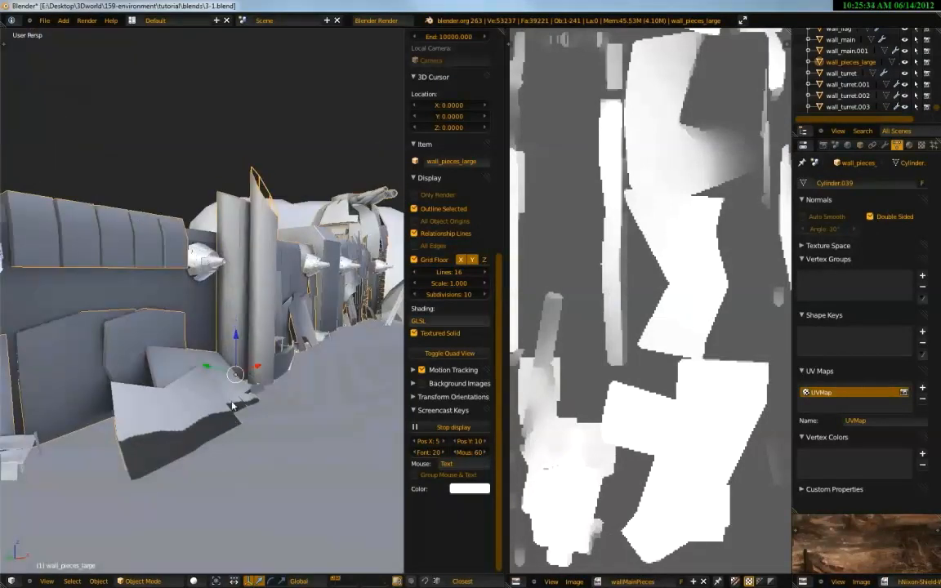
pyautogui.moveTo(96, 451); pyautogui.dragTo(238, 284, button='middle')
# - Give the wall_main object a new material named wallMain with a specular intensity of 0.05556
pyautogui.rightClick(275, 253)
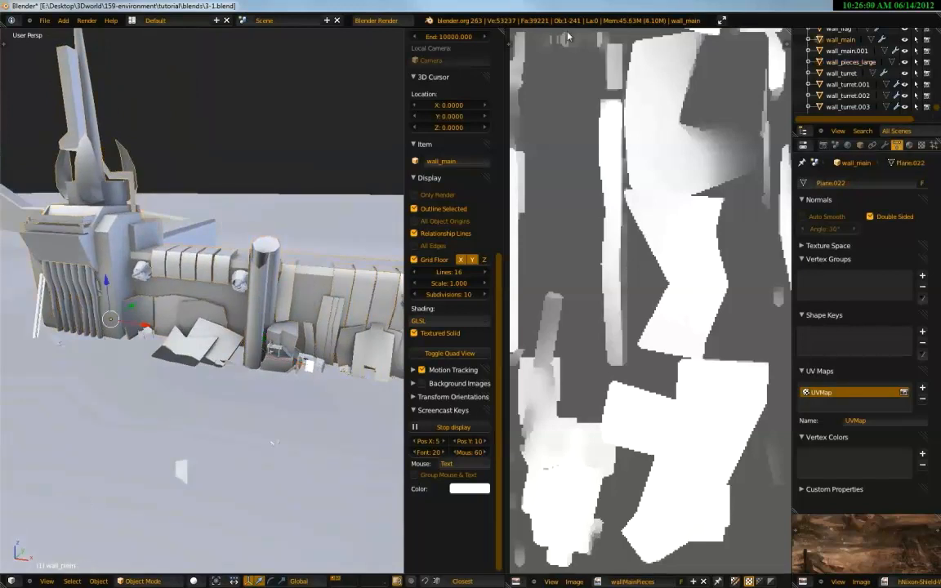
pyautogui.moveTo(505, 49); pyautogui.dragTo(716, 49)
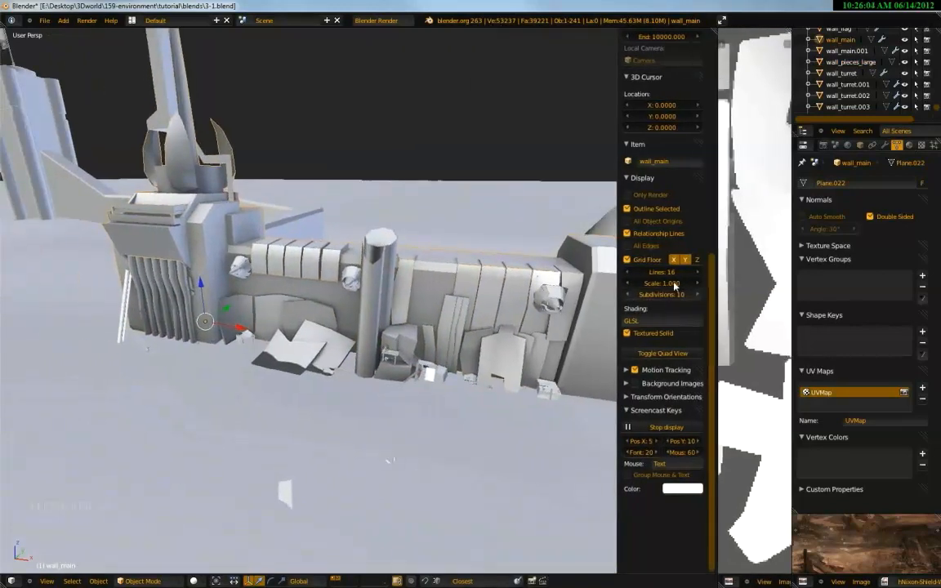
pyautogui.click(910, 145)
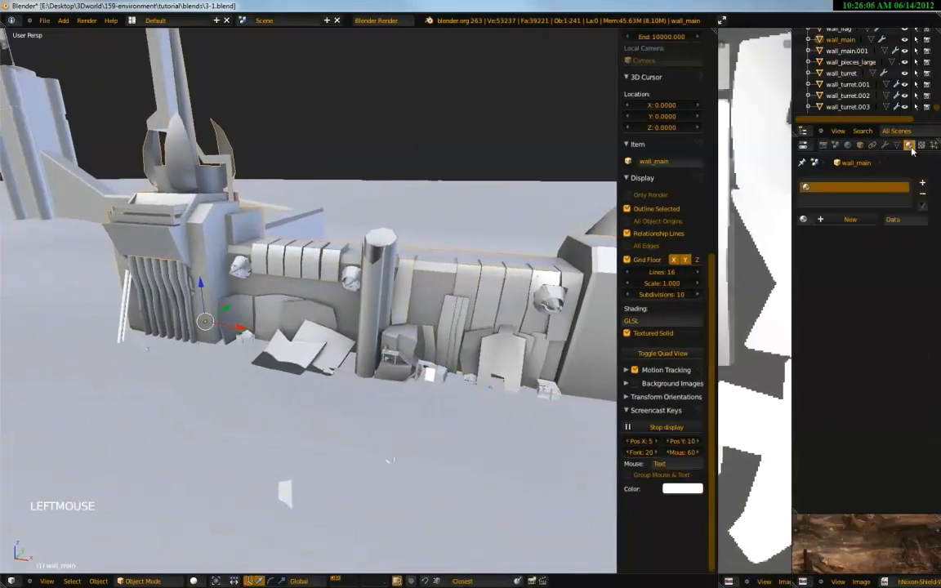
pyautogui.click(833, 221)
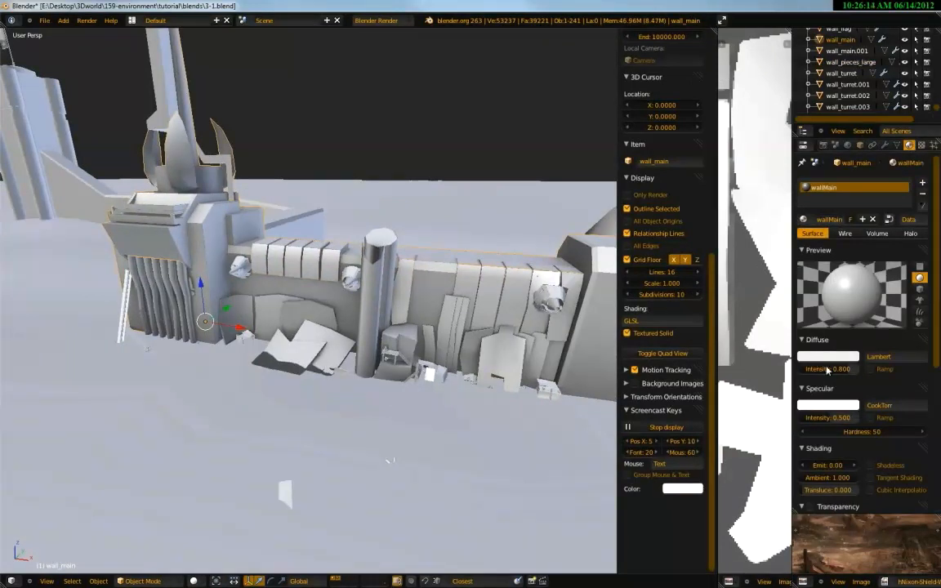
pyautogui.moveTo(826, 418); pyautogui.dragTo(799, 418)
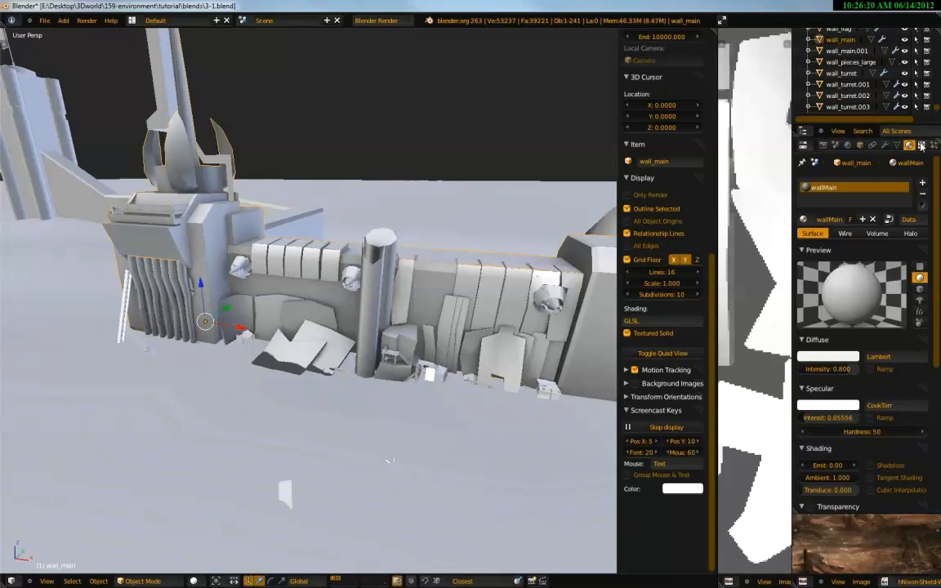
# - Turn off Textured Solid display and set the 3D view's shading to Texture
pyautogui.click(627, 333)
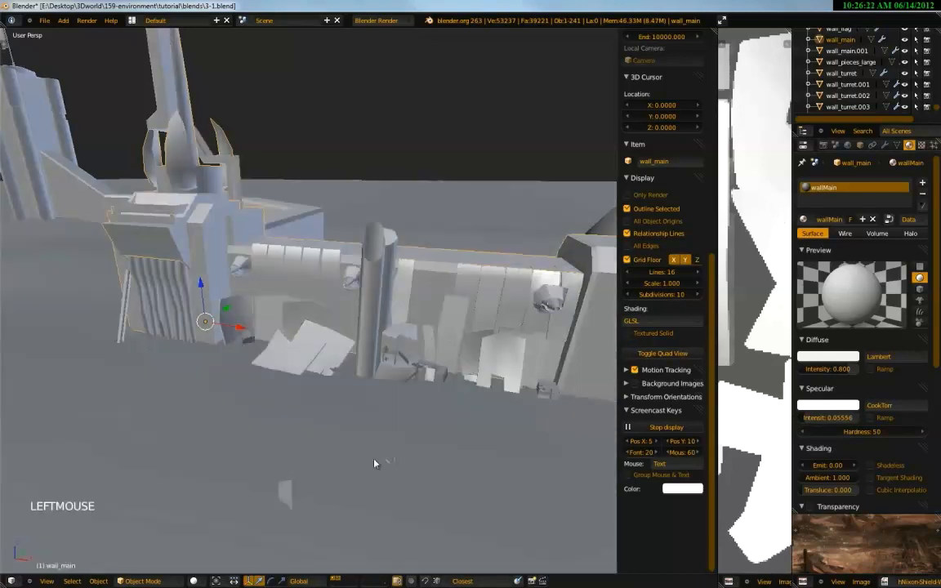
pyautogui.click(193, 580)
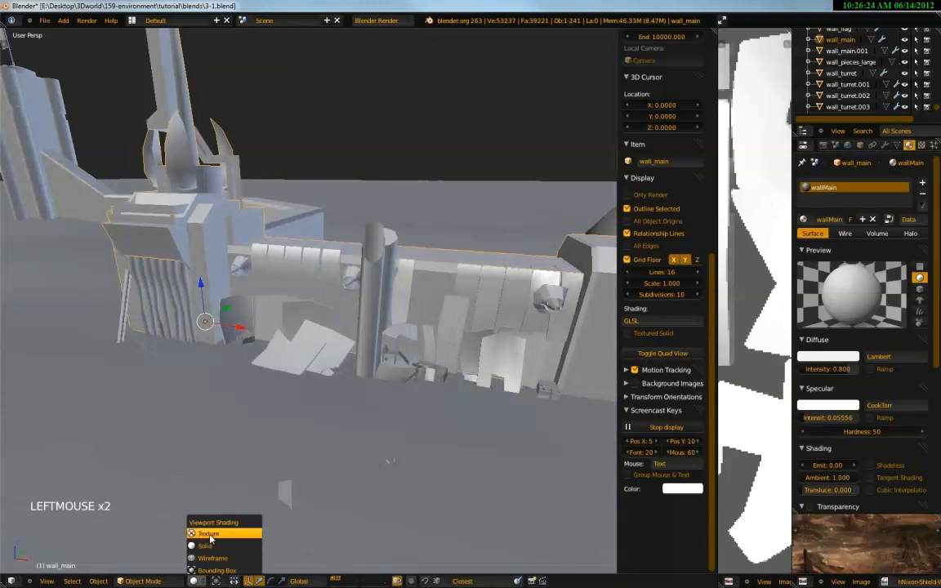
pyautogui.click(209, 534)
# - Add a Hemi lamp to the dark scene and move it away from its starting point
pyautogui.moveTo(269, 417)
pyautogui.mouseDown(button='middle')
pyautogui.moveTo(280, 405)
pyautogui.moveTo(260, 427)
pyautogui.moveTo(214, 355)
pyautogui.mouseUp(button='middle')
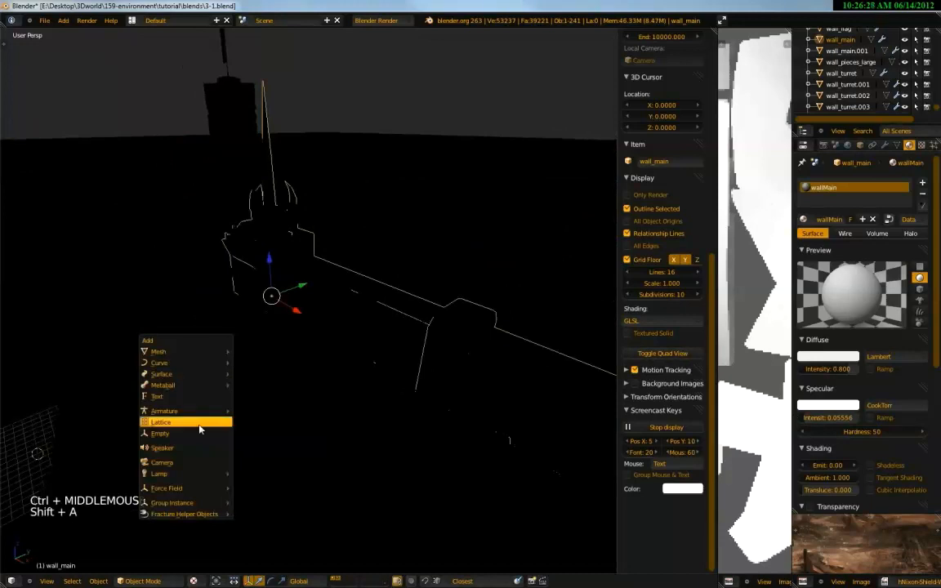
pyautogui.moveTo(193, 476)
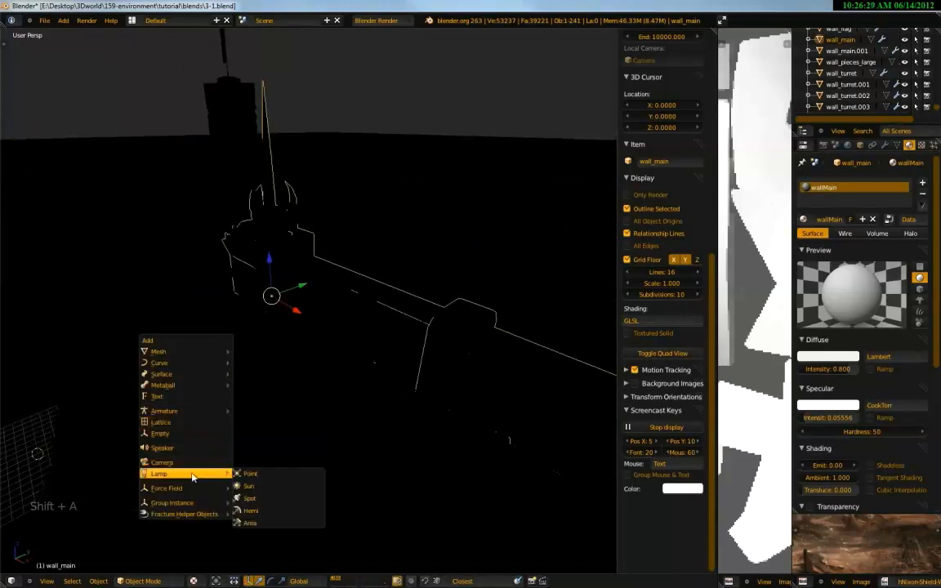
pyautogui.click(252, 510)
pyautogui.press('g')
pyautogui.click(181, 318)
pyautogui.moveTo(147, 326); pyautogui.dragTo(241, 282, button='middle')
pyautogui.keyDown('shift'); pyautogui.moveTo(241, 282); pyautogui.dragTo(271, 296, button='middle'); pyautogui.keyUp('shift')
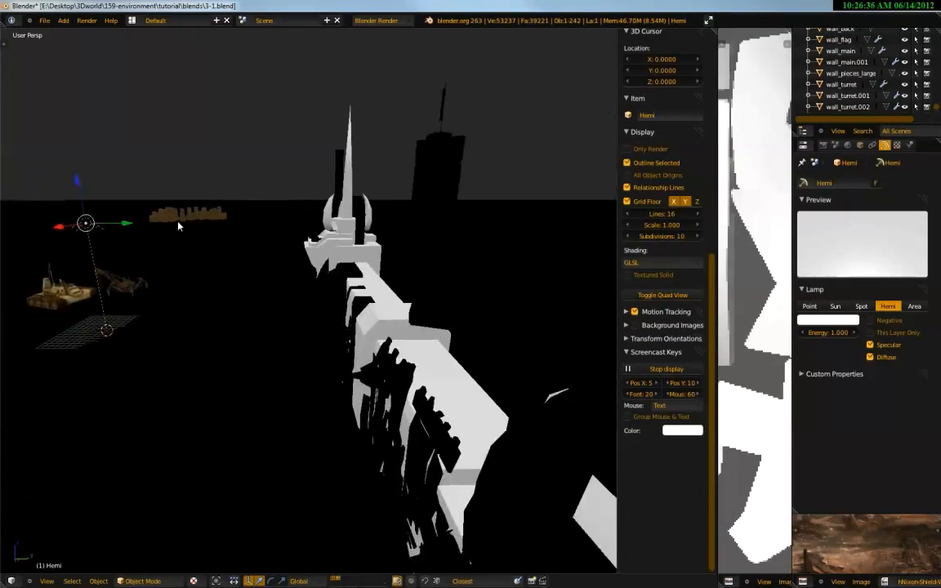
# - Undo the last lamp change, then reposition the Hemi lamp high above the scene and rotate it to redirect the light on the wall
pyautogui.hotkey('ctrl', 'z')
pyautogui.moveTo(164, 313); pyautogui.dragTo(159, 376, button='middle')
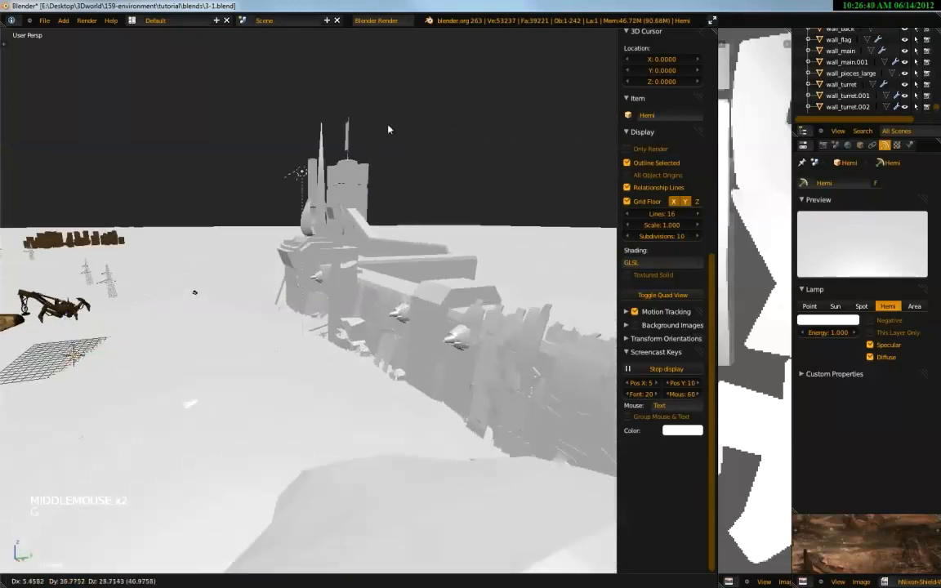
pyautogui.click(247, 99)
pyautogui.moveTo(247, 99); pyautogui.dragTo(364, 257, button='middle')
pyautogui.moveTo(364, 256)
pyautogui.keyDown('shift'); pyautogui.mouseDown(button='middle')
pyautogui.moveTo(397, 249)
pyautogui.moveTo(275, 255)
pyautogui.moveTo(260, 300)
pyautogui.moveTo(228, 210)
pyautogui.moveTo(299, 197)
pyautogui.moveTo(378, 90)
pyautogui.mouseUp(button='middle'); pyautogui.keyUp('shift')
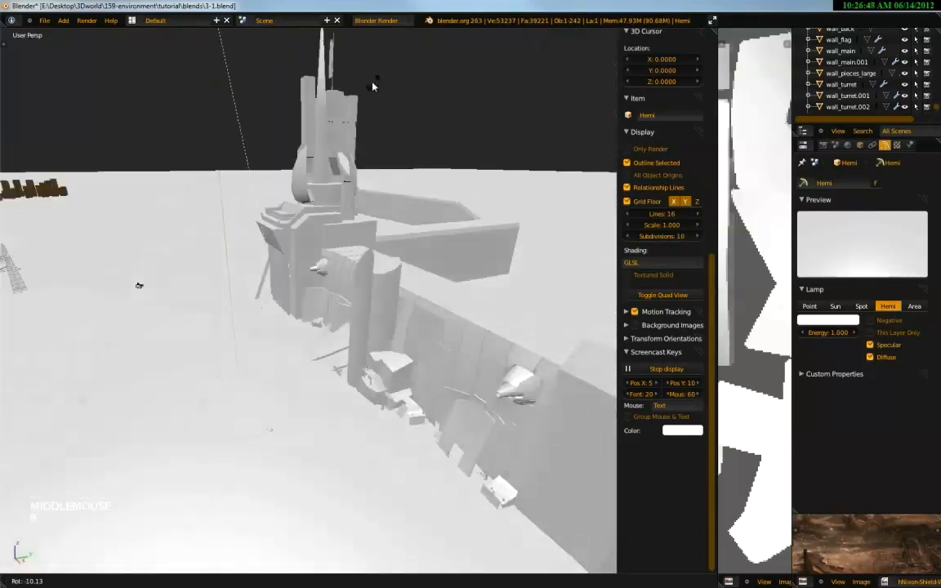
pyautogui.press('r')
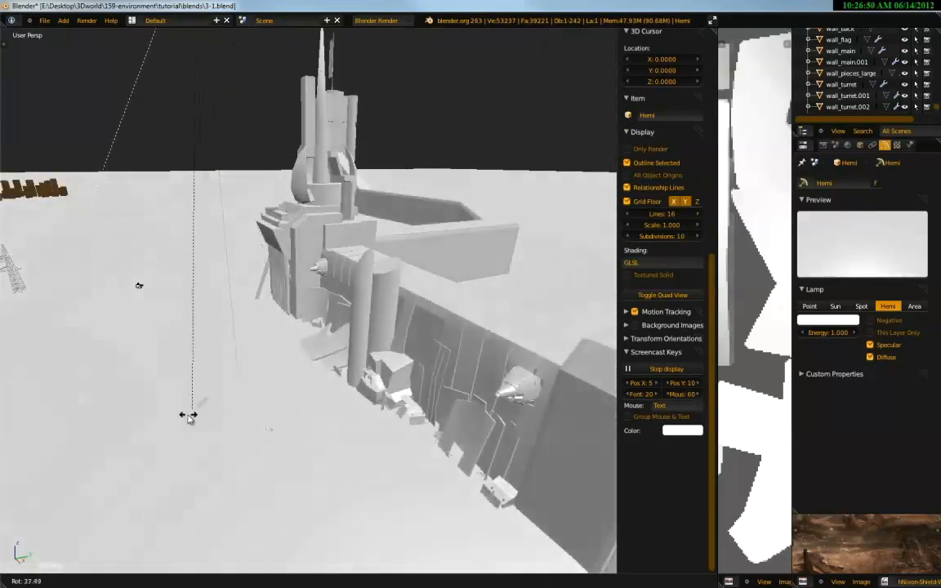
pyautogui.rightClick(264, 311)
# - Add a texture named "texture" to the main wall's material and set its type to Image or Movie
pyautogui.moveTo(264, 311); pyautogui.dragTo(254, 271, button='middle')
pyautogui.rightClick(232, 198)
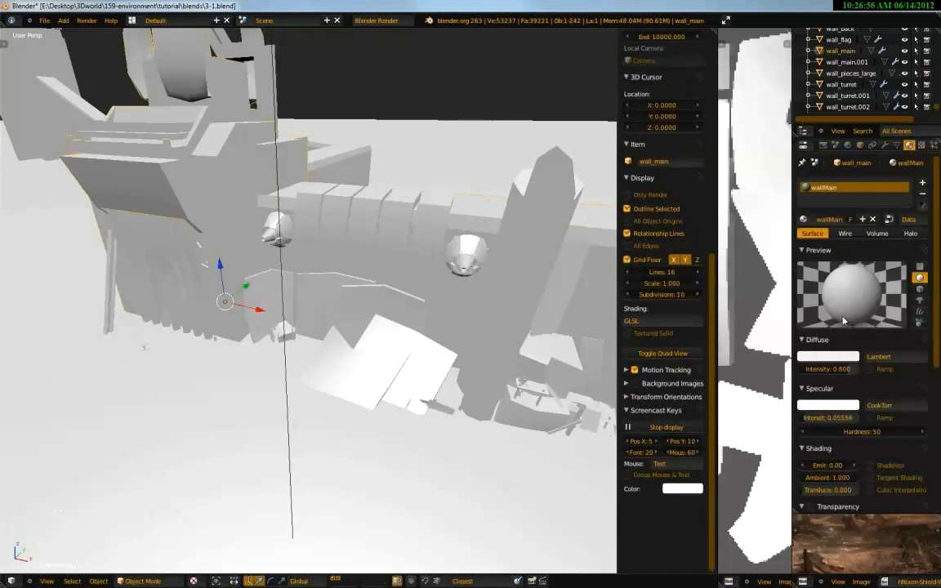
pyautogui.click(922, 146)
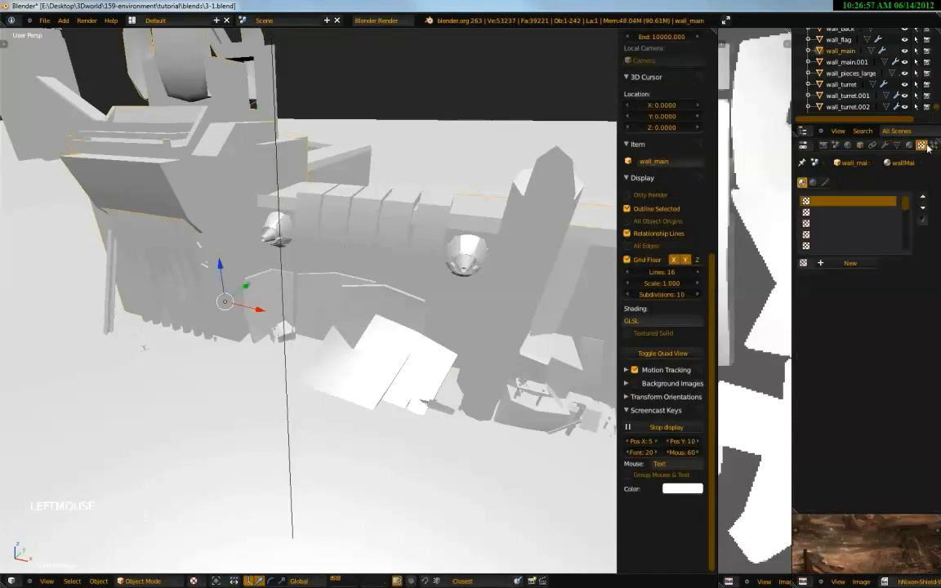
pyautogui.click(834, 264)
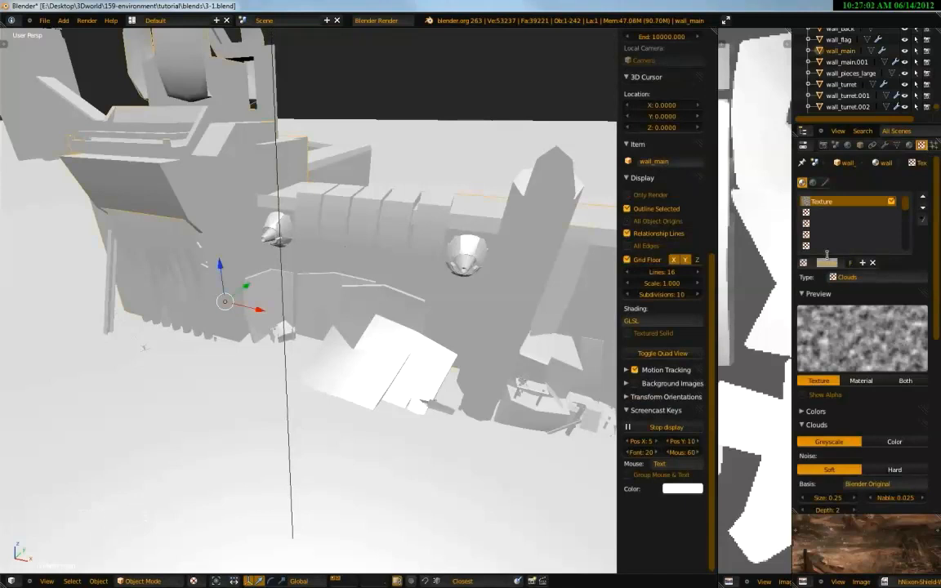
pyautogui.write('texture')
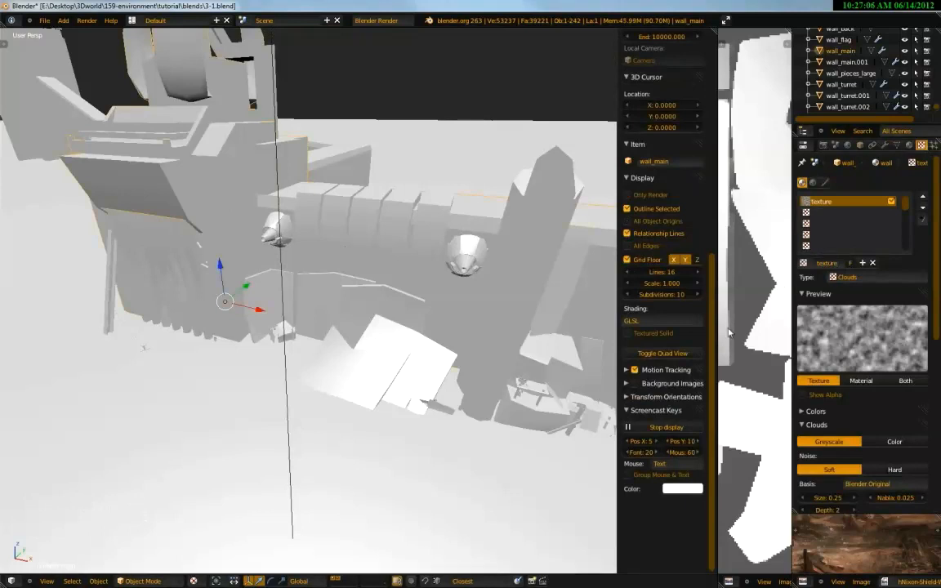
pyautogui.click(850, 277)
pyautogui.click(856, 240)
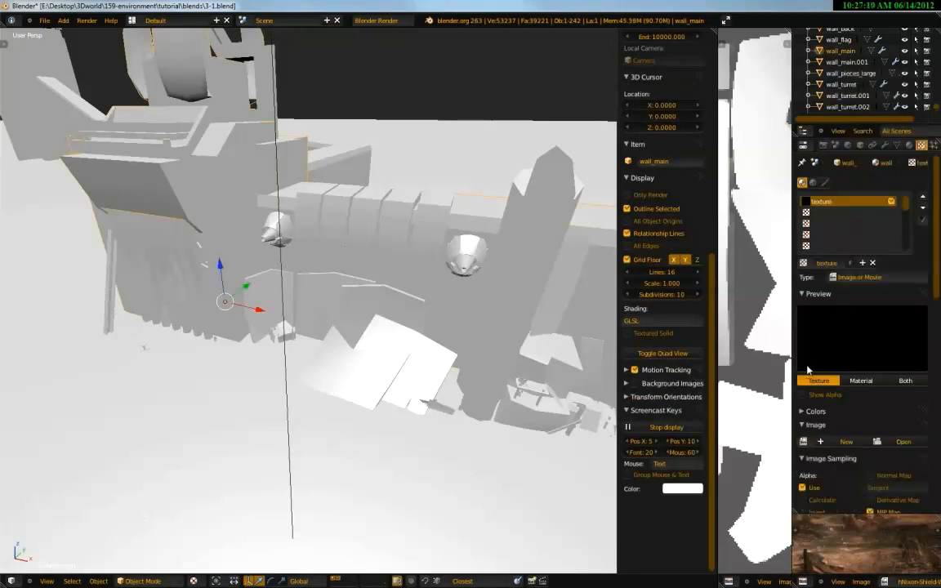
# - Start loading an image for the main wall's texture and browse to the textures\static folder
pyautogui.click(892, 442)
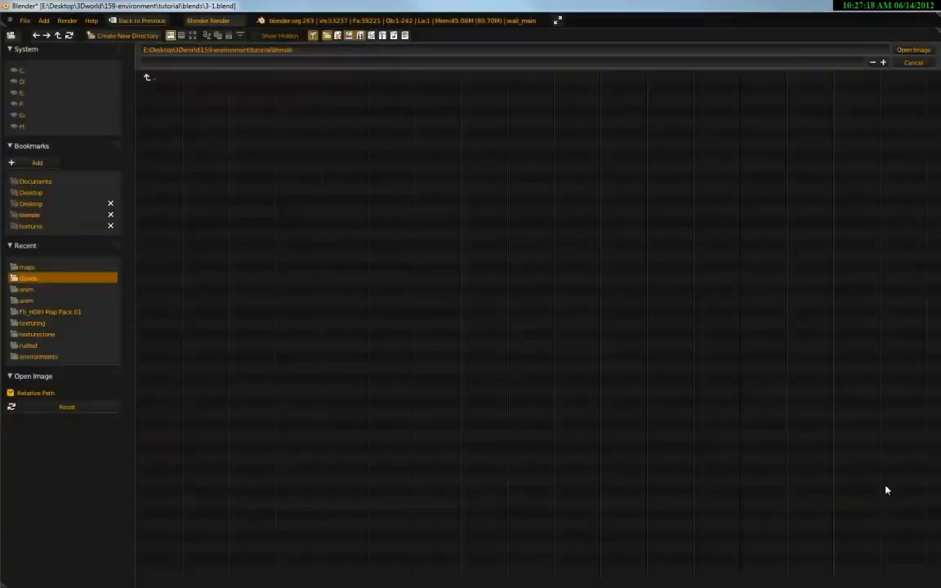
pyautogui.click(36, 324)
pyautogui.click(153, 77)
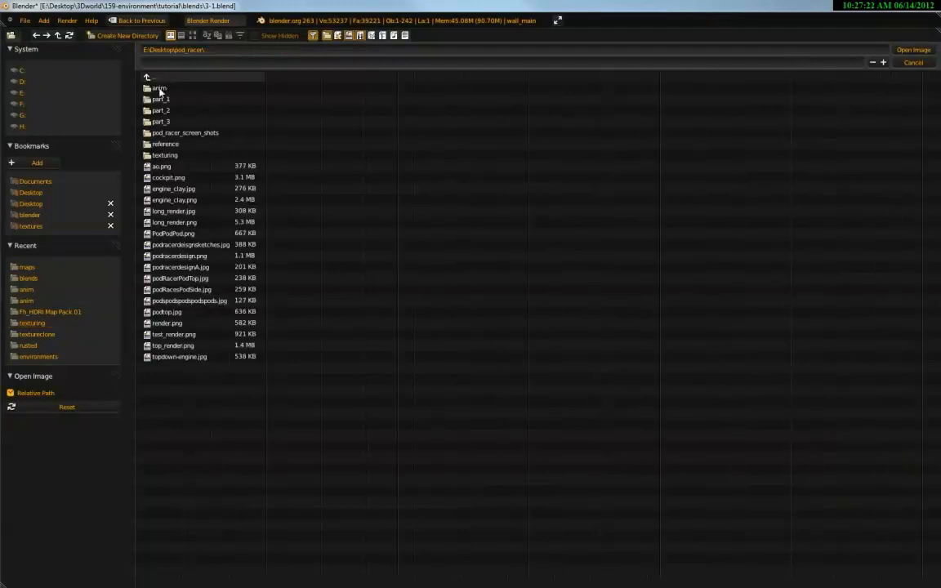
pyautogui.click(79, 228)
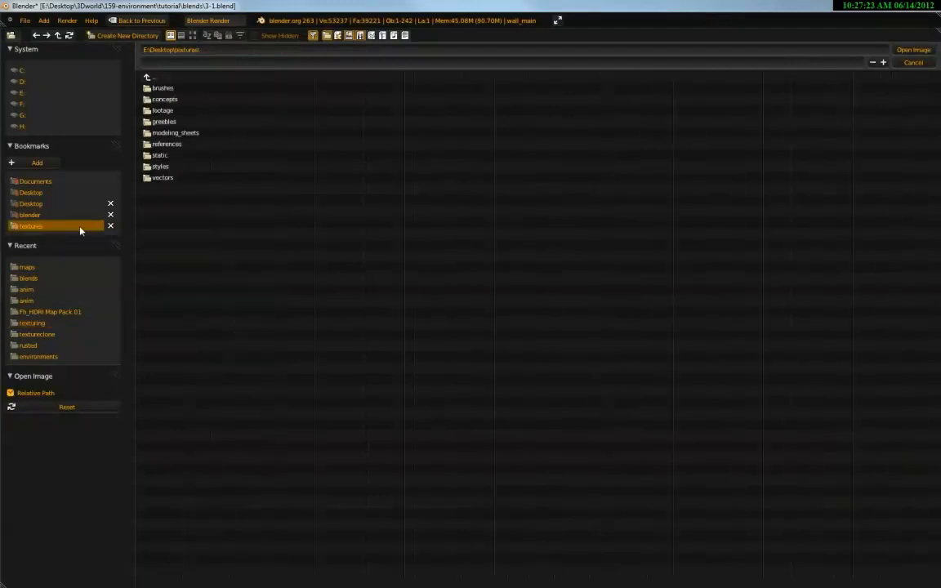
pyautogui.click(177, 155)
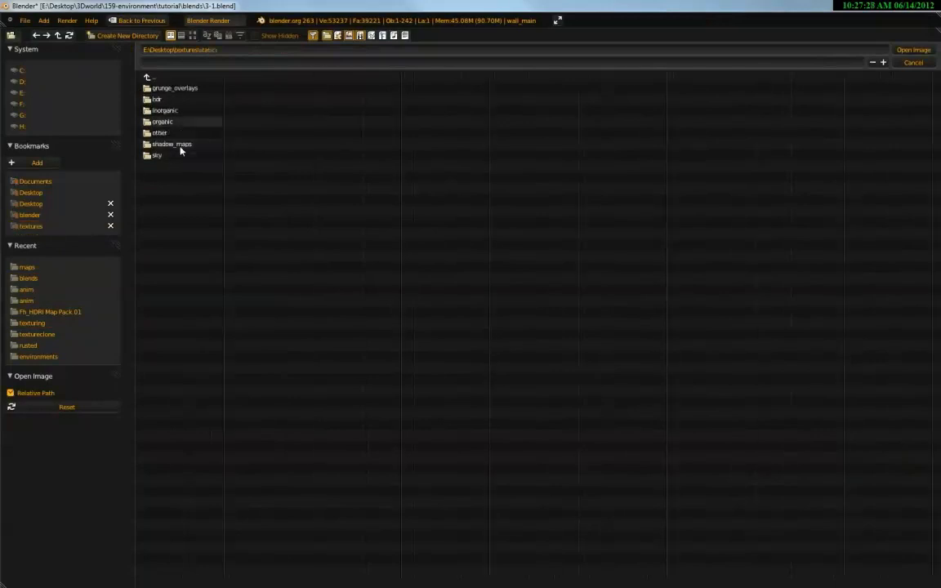
pyautogui.click(177, 122)
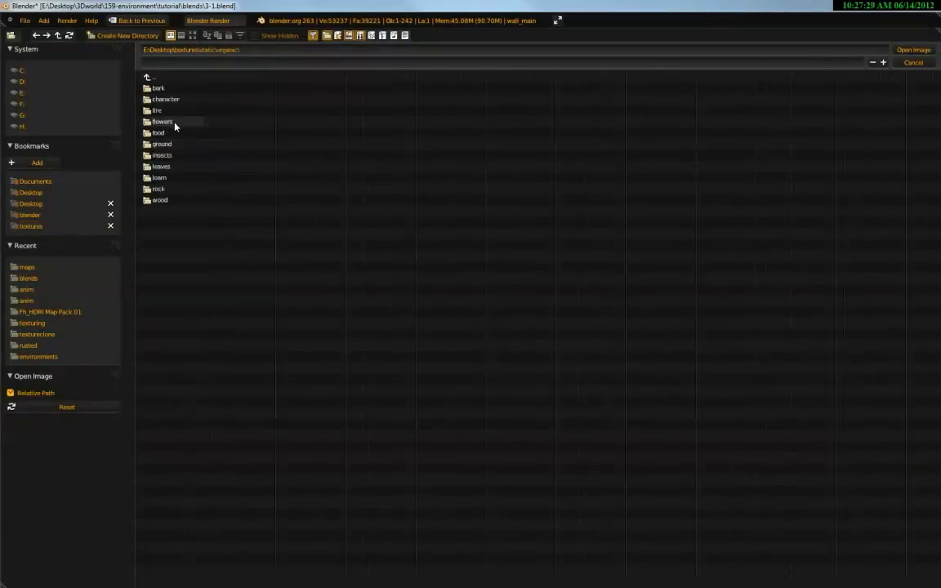
pyautogui.click(151, 77)
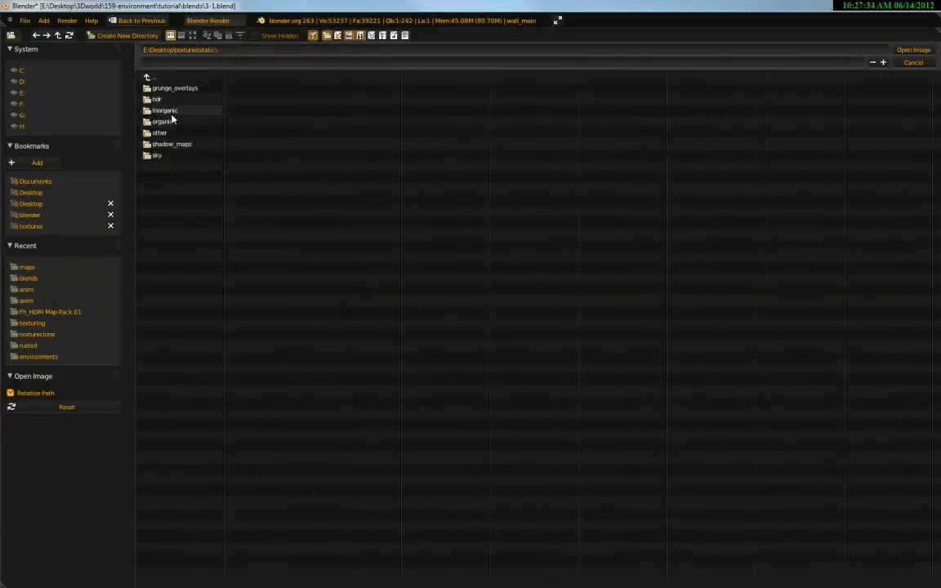
# - Load ConcreteBare0115_7_H.jpg from inorganic\ground\concrete\bare\tile as the texture's image, showing the files as thumbnails
pyautogui.click(171, 111)
pyautogui.click(175, 132)
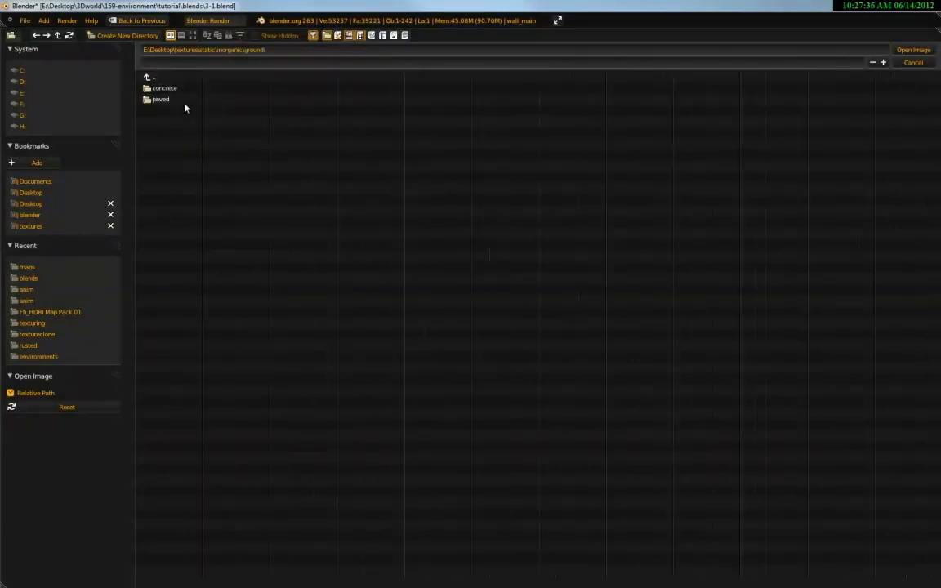
pyautogui.click(176, 87)
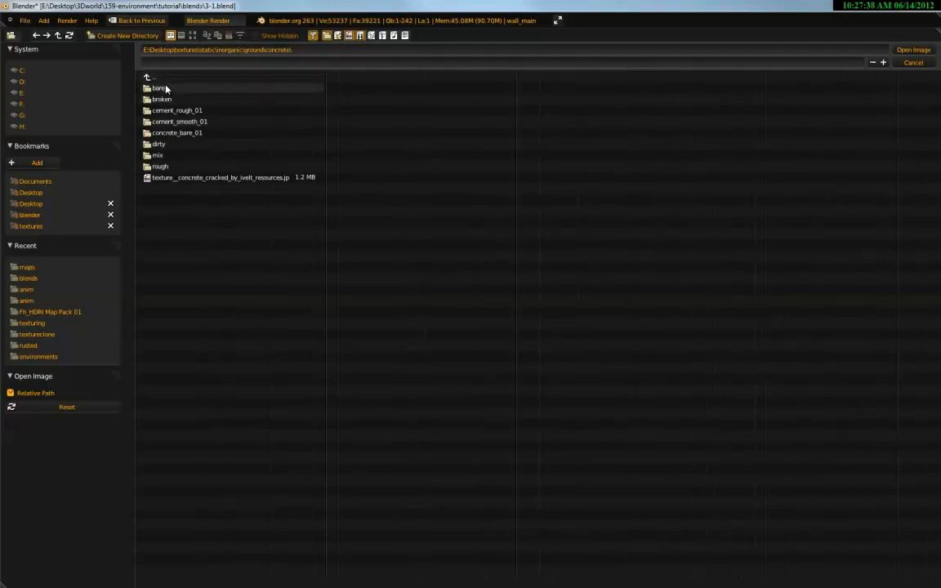
pyautogui.click(167, 88)
pyautogui.click(168, 89)
pyautogui.click(193, 35)
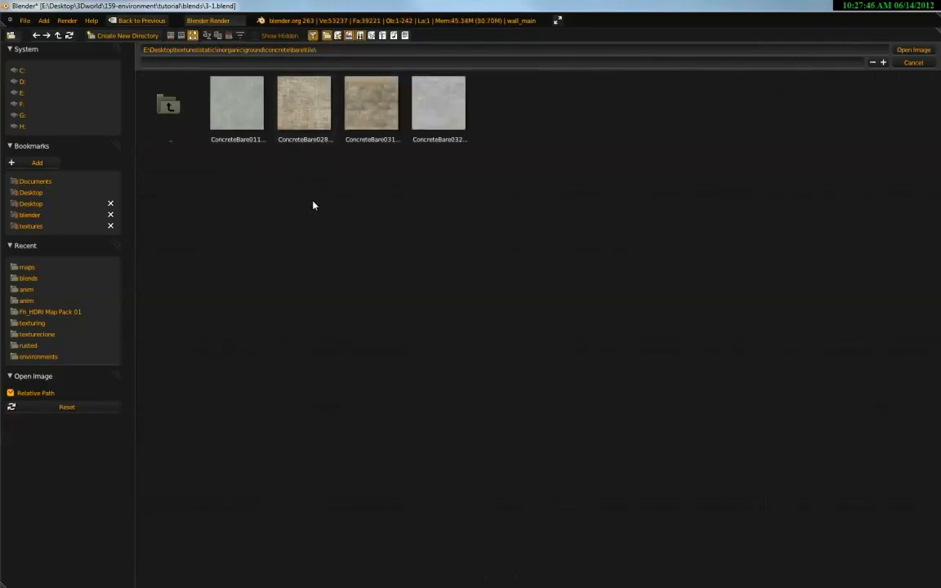
pyautogui.click(237, 107)
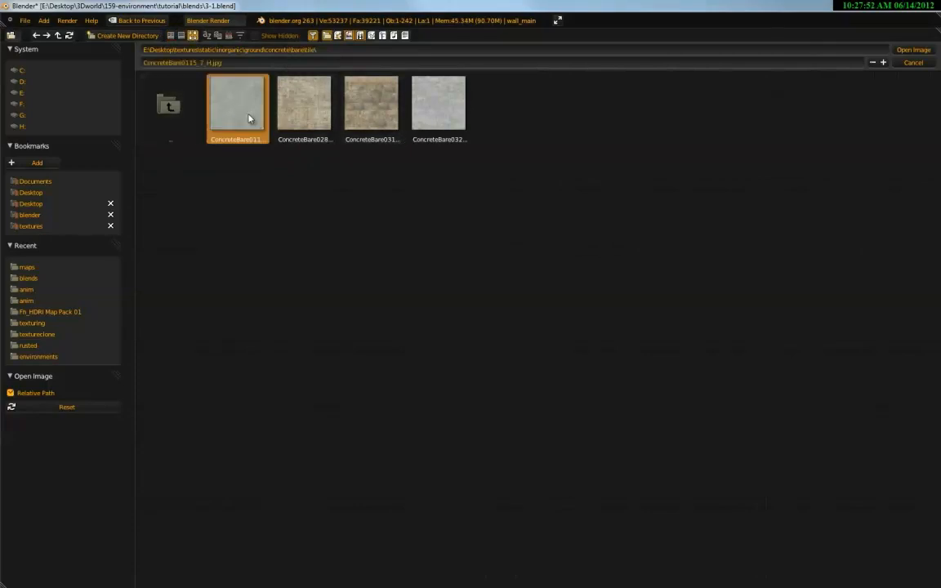
pyautogui.click(914, 52)
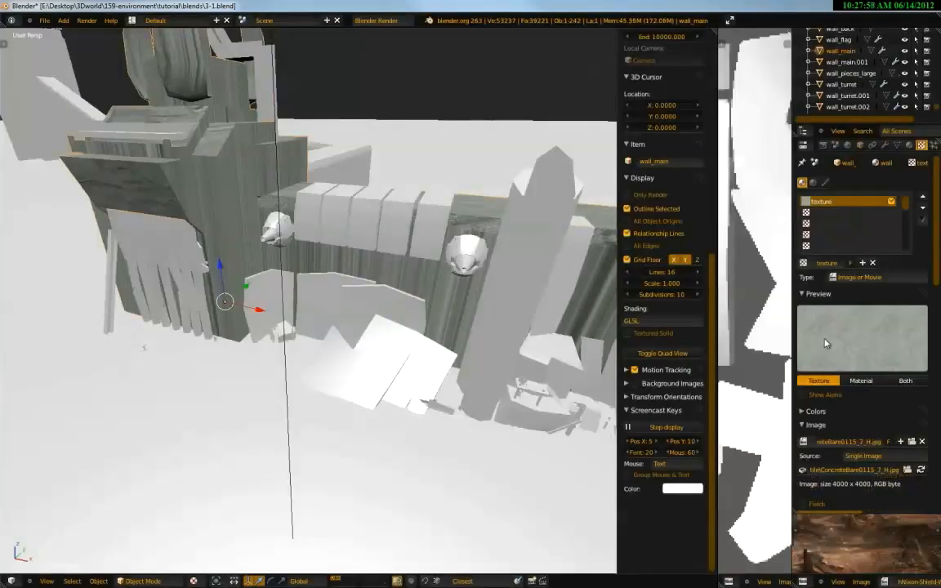
# - Set the concrete texture's mapping coordinates to UV
pyautogui.moveTo(932, 274); pyautogui.dragTo(926, 392)
pyautogui.scroll(-5, 859, 371)
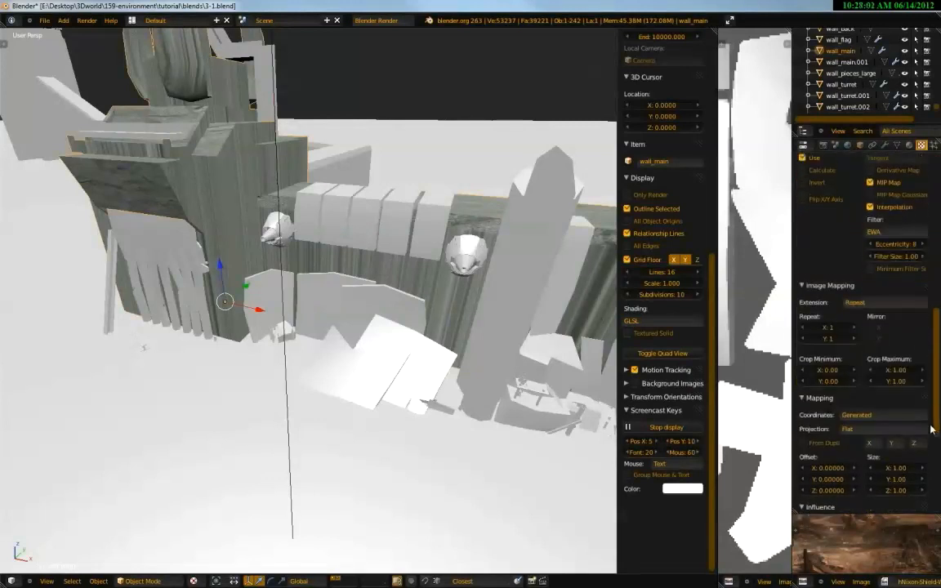
pyautogui.click(854, 358)
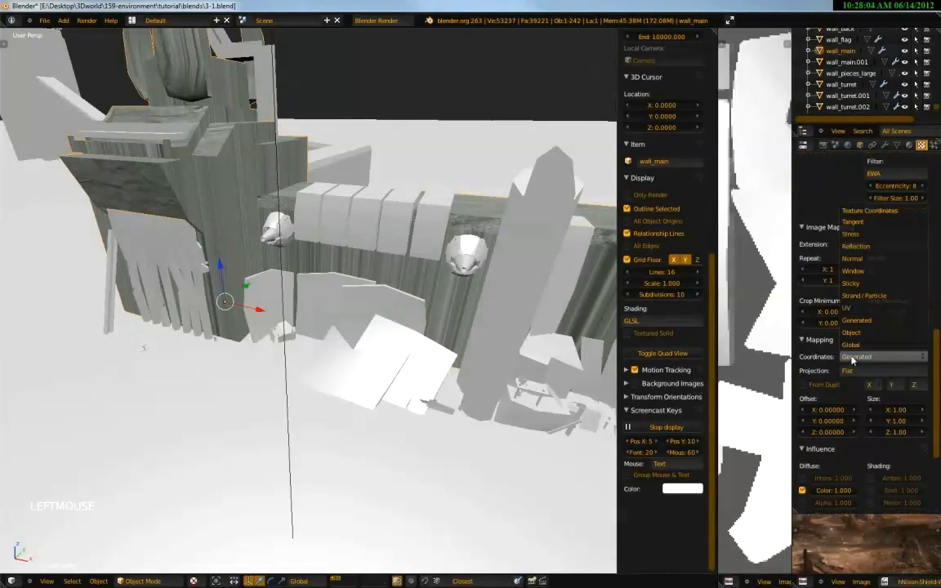
pyautogui.click(847, 308)
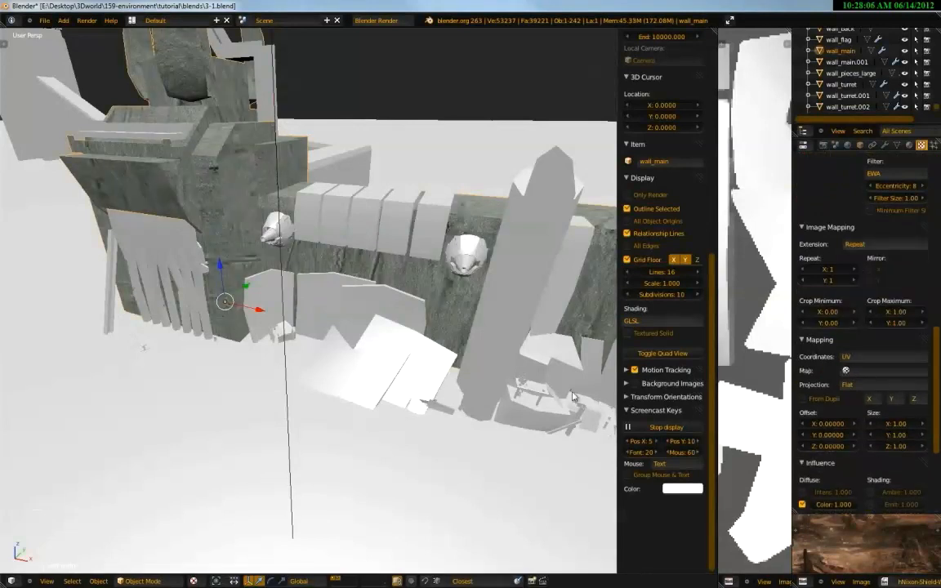
pyautogui.moveTo(308, 312); pyautogui.dragTo(434, 248, button='middle')
pyautogui.keyDown('shift'); pyautogui.moveTo(434, 247); pyautogui.dragTo(392, 243, button='middle'); pyautogui.keyUp('shift')
# - Add a second texture in the next slot of the main wall's material
pyautogui.moveTo(934, 332); pyautogui.dragTo(907, 155)
pyautogui.click(848, 195)
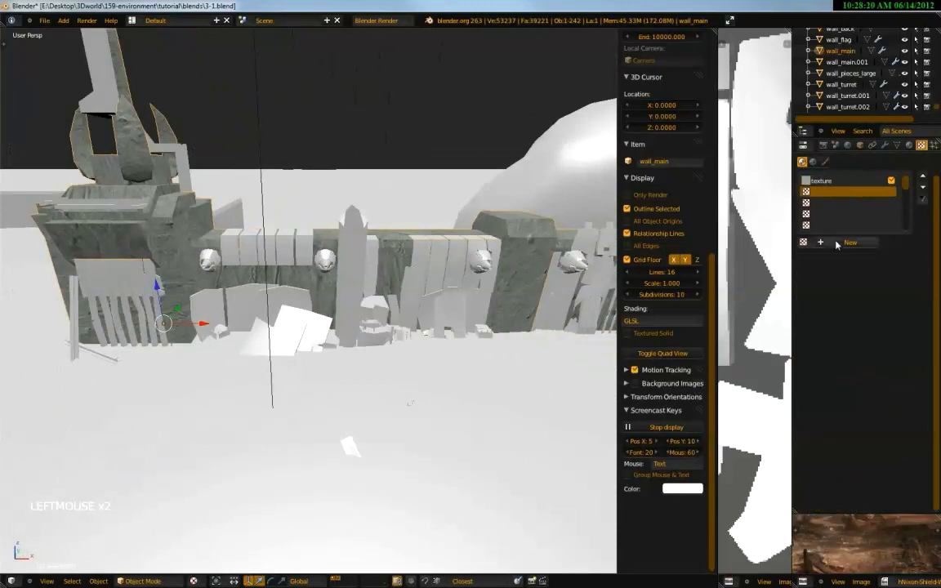
pyautogui.click(835, 243)
# - Rename the first texture, holding the concrete image, as concreteTexture
pyautogui.click(830, 180)
pyautogui.click(825, 240)
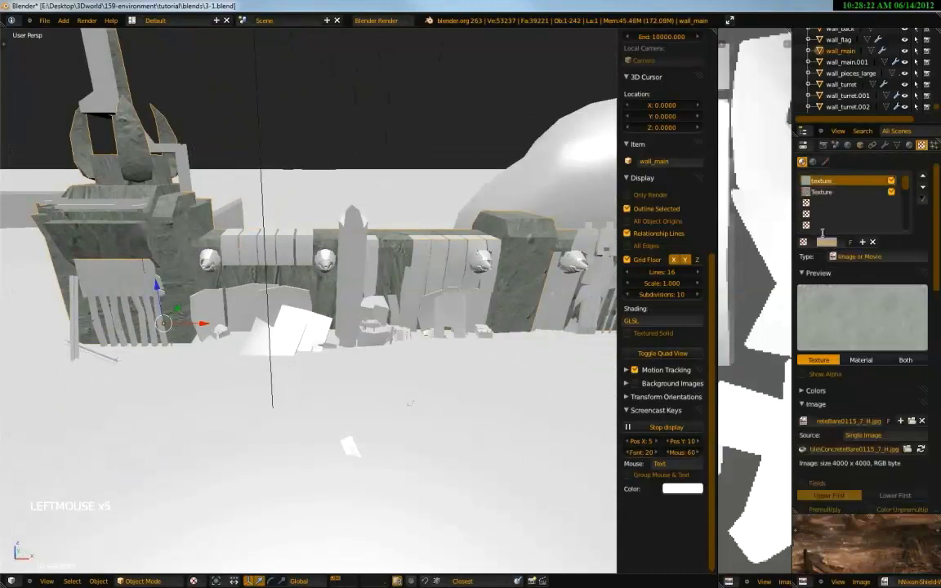
pyautogui.write('wallTex')
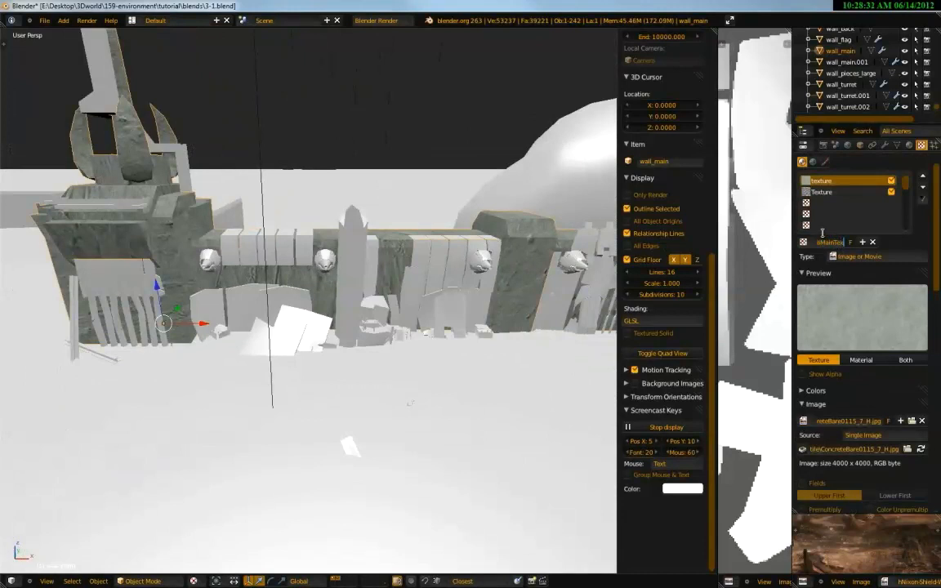
pyautogui.write('tures')
pyautogui.press('Return')
pyautogui.click(825, 243)
pyautogui.write('c')
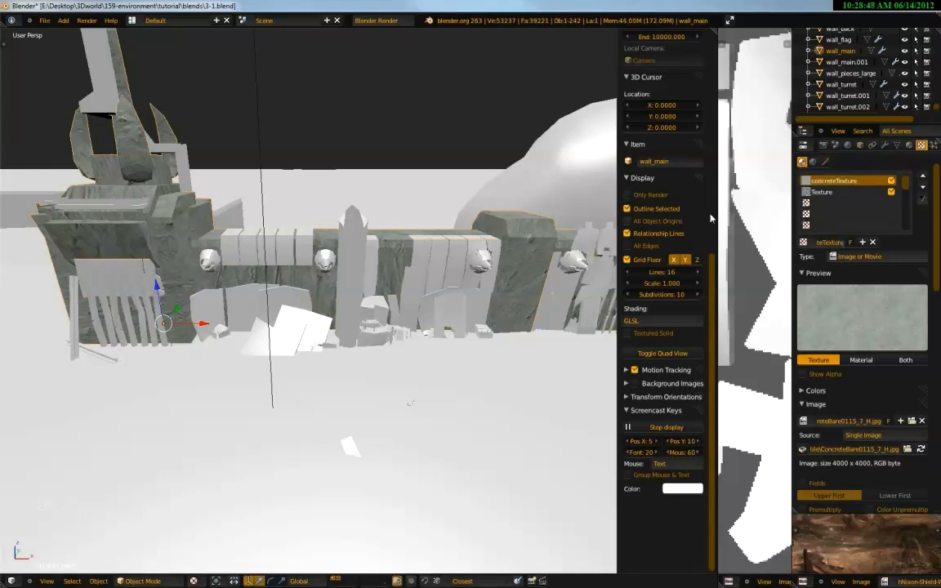
# - Rename the second texture as wallMainGrunge
pyautogui.doubleClick(842, 191)
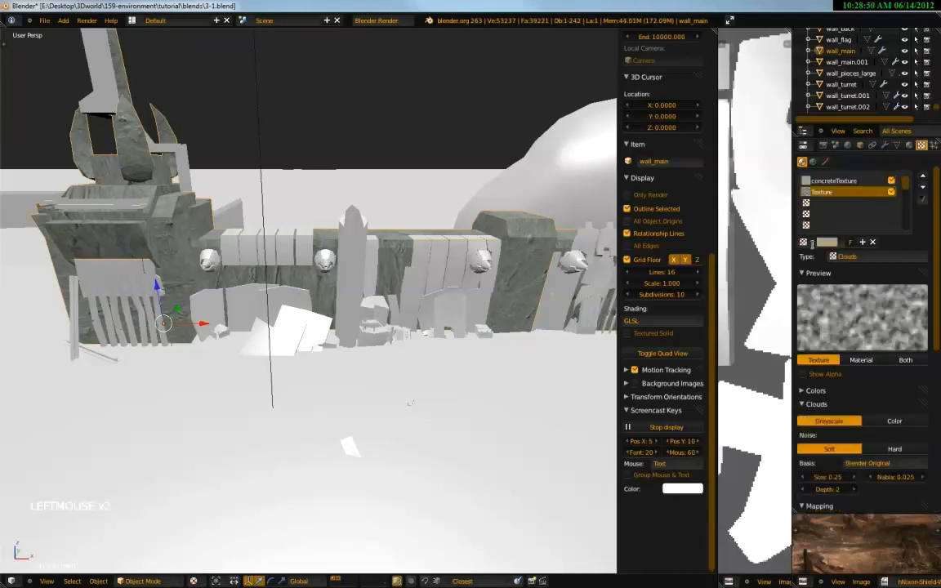
pyautogui.write('Grun')
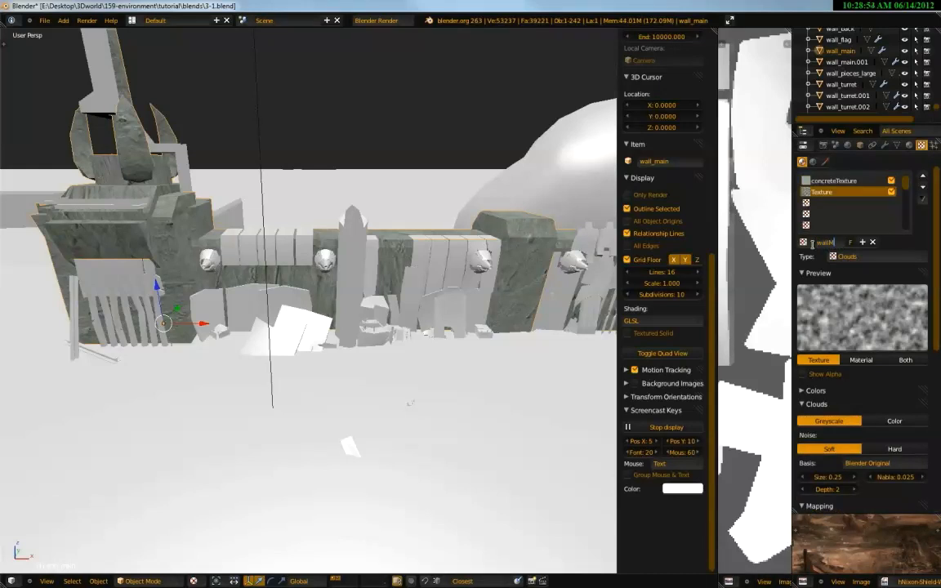
pyautogui.write('ge')
pyautogui.press('Return')
# - Set the wallMainGrunge texture's type to Image or Movie and assign the existing wallMainGrunge image to it
pyautogui.click(841, 256)
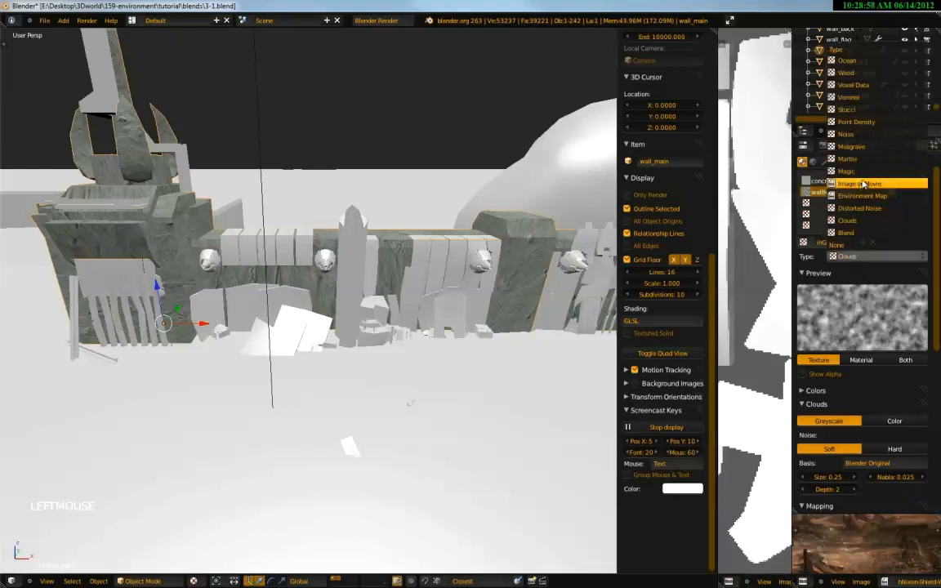
pyautogui.click(833, 166)
pyautogui.moveTo(936, 268); pyautogui.dragTo(936, 310)
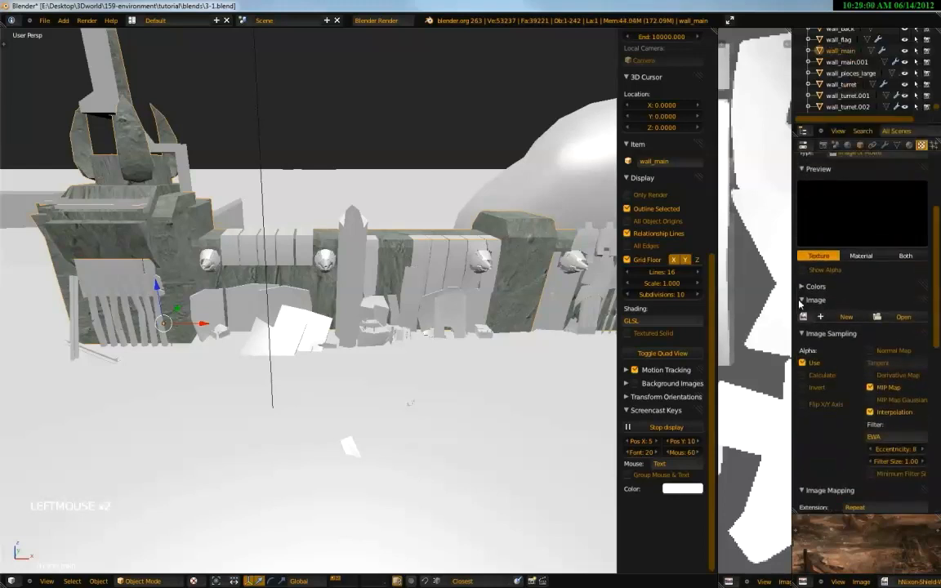
pyautogui.click(803, 316)
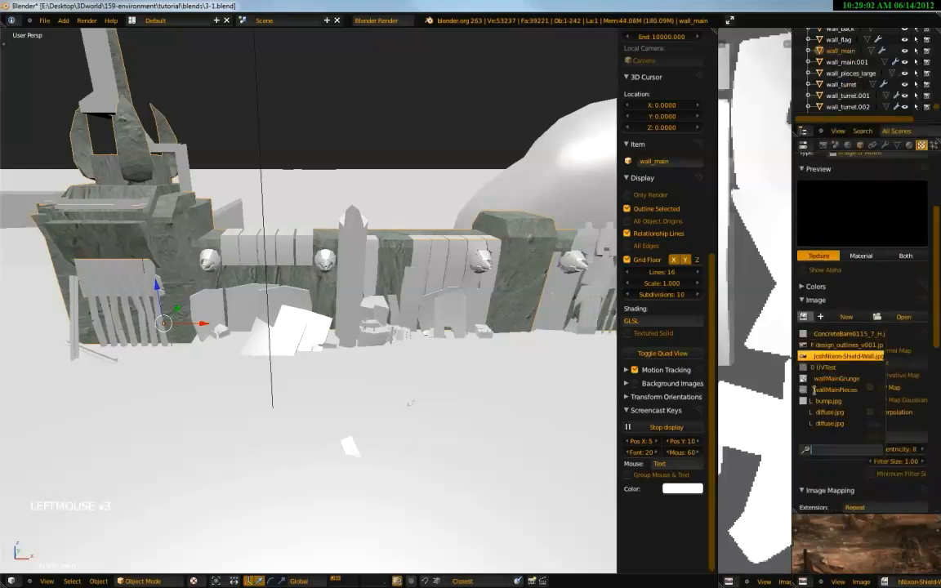
pyautogui.click(831, 378)
# - Set the wallMainGrunge texture's mapping coordinates to UV
pyautogui.moveTo(930, 296); pyautogui.dragTo(917, 397)
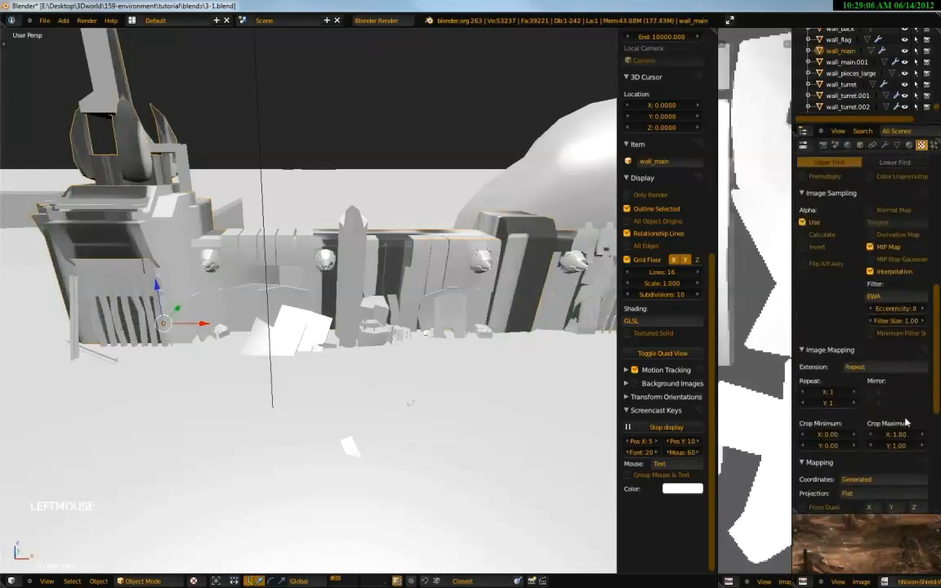
pyautogui.click(877, 480)
pyautogui.click(870, 443)
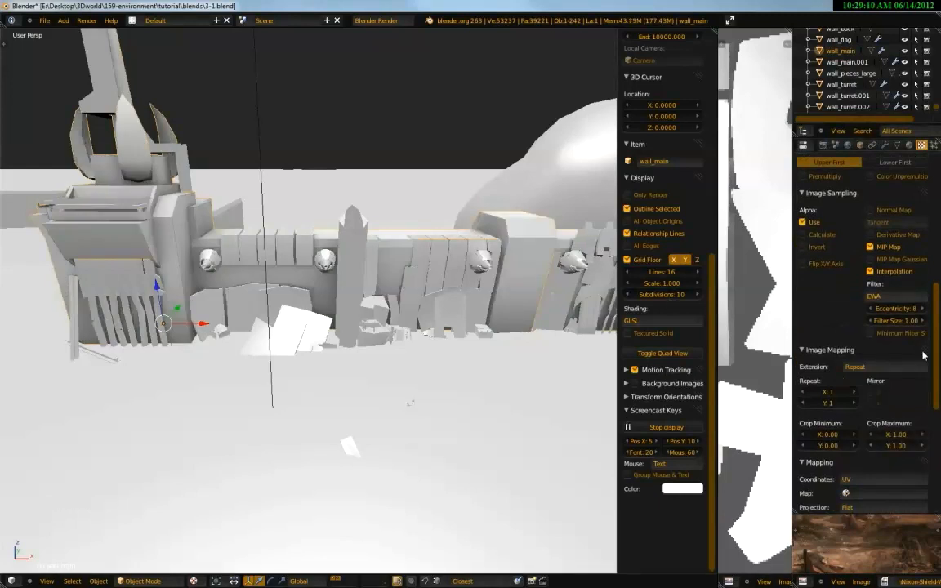
# - Set the wallMainGrunge texture's influence blend mode to Multiply so it overlays the concrete
pyautogui.moveTo(935, 355); pyautogui.dragTo(930, 488)
pyautogui.click(831, 440)
pyautogui.click(833, 439)
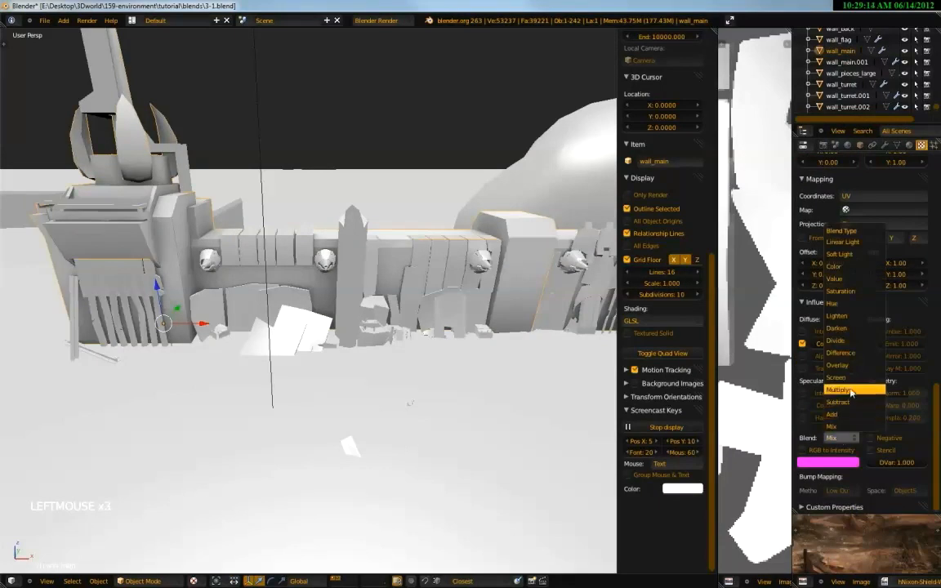
pyautogui.click(841, 390)
pyautogui.moveTo(938, 393); pyautogui.dragTo(933, 436)
pyautogui.click(841, 482)
pyautogui.click(854, 439)
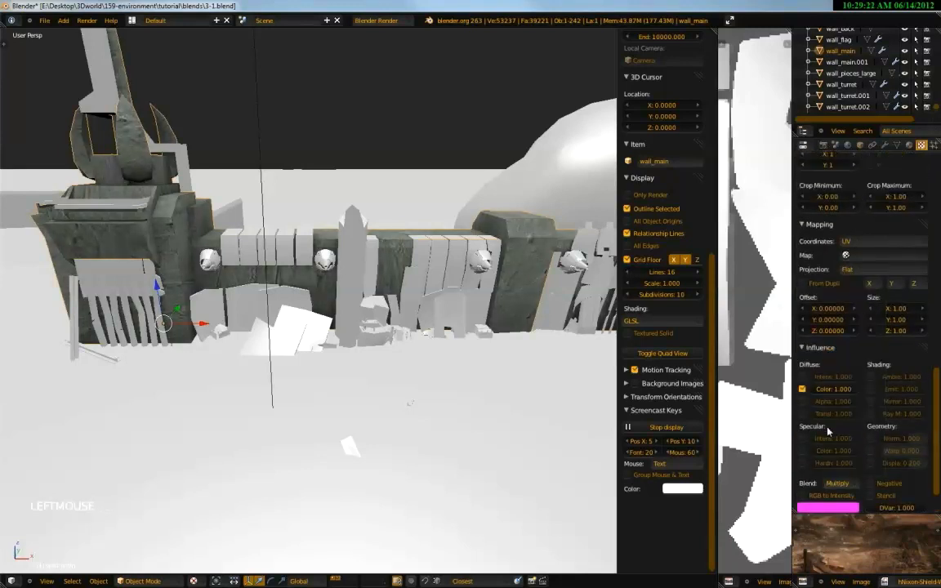
pyautogui.moveTo(391, 285)
pyautogui.mouseDown(button='middle')
pyautogui.moveTo(370, 315)
pyautogui.moveTo(421, 312)
pyautogui.moveTo(408, 309)
pyautogui.moveTo(427, 318)
pyautogui.moveTo(387, 280)
pyautogui.mouseUp(button='middle')
# - Rename the main wall's existing UV map as default
pyautogui.moveTo(937, 389); pyautogui.dragTo(931, 157)
pyautogui.click(896, 146)
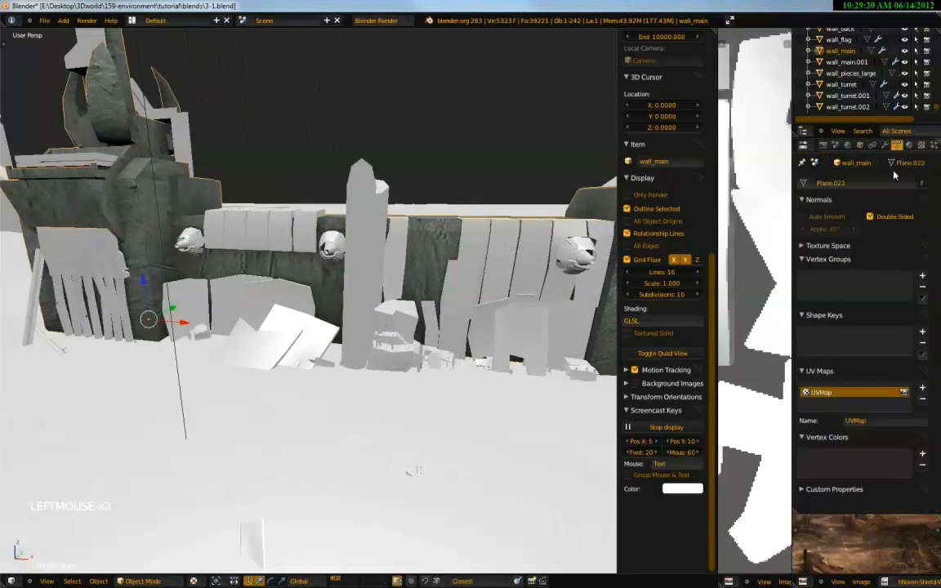
pyautogui.click(854, 420)
pyautogui.write('default')
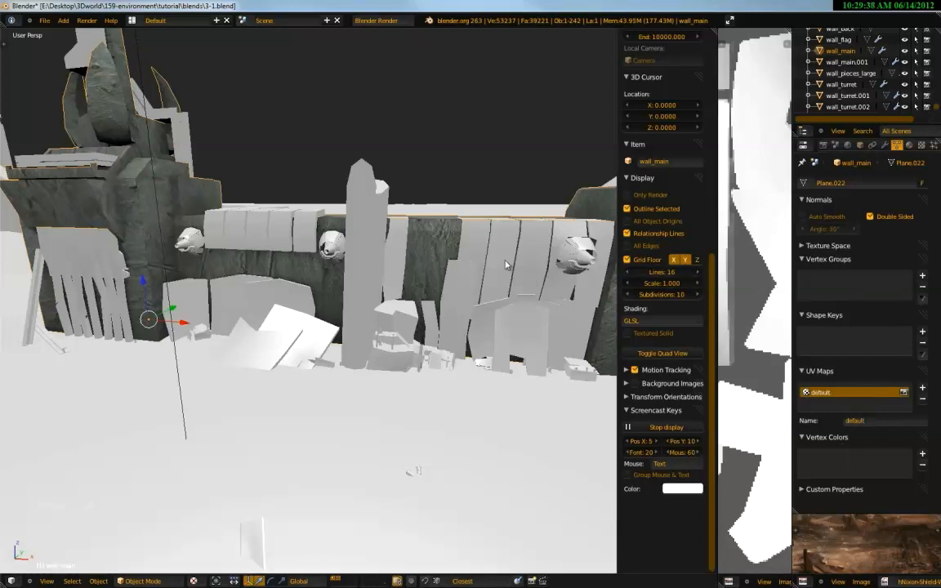
# - Put the main wall in Edit Mode and widen the UV editor to show its whole UV layout
pyautogui.press('Tab')
pyautogui.moveTo(715, 261); pyautogui.dragTo(525, 261)
pyautogui.keyDown('ctrl'); pyautogui.moveTo(525, 262); pyautogui.dragTo(585, 390, button='middle'); pyautogui.keyUp('ctrl')
pyautogui.keyDown('ctrl'); pyautogui.moveTo(594, 301); pyautogui.dragTo(535, 310, button='middle'); pyautogui.keyUp('ctrl')
# - Add a second UV map to the main wall and name it texture
pyautogui.click(921, 389)
pyautogui.click(887, 420)
pyautogui.write('tile')
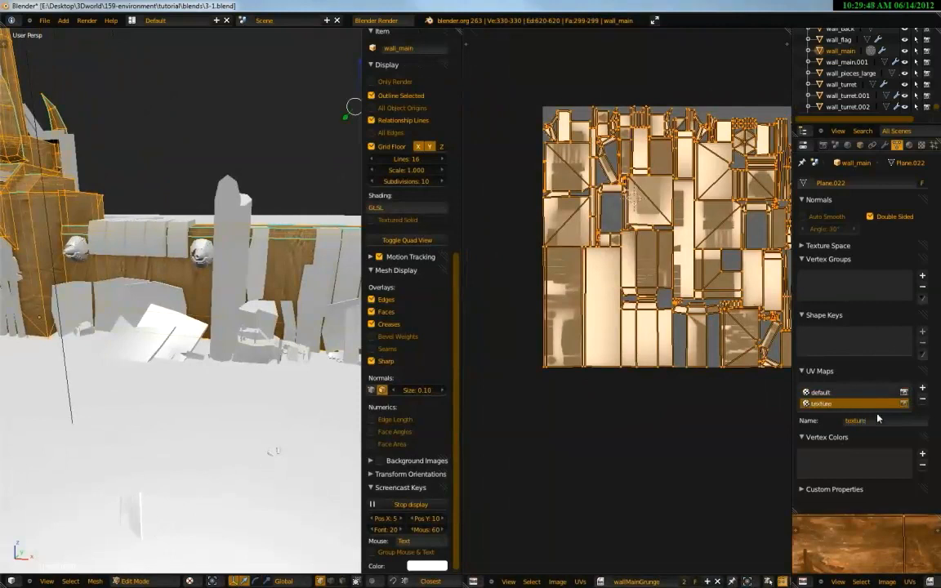
pyautogui.keyDown('shift'); pyautogui.moveTo(602, 305); pyautogui.dragTo(510, 298, button='middle'); pyautogui.keyUp('shift')
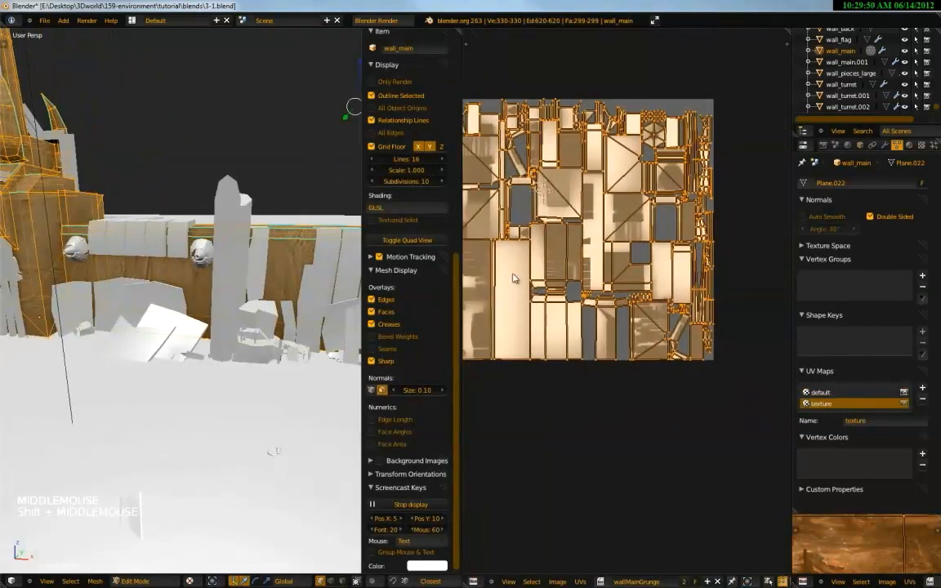
# - Assign the default UV map to the wallMainGrunge texture's mapping
pyautogui.click(921, 145)
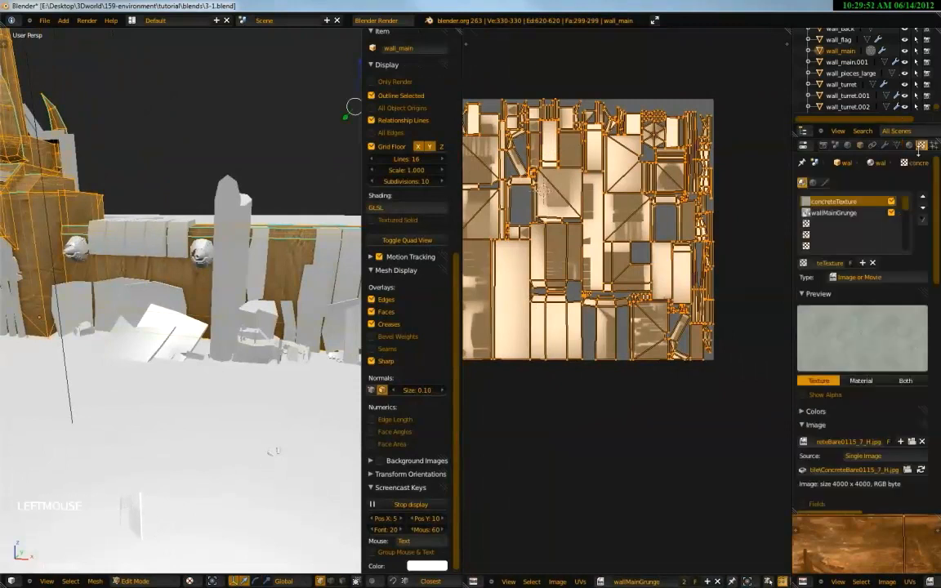
pyautogui.moveTo(853, 364); pyautogui.dragTo(843, 206, button='middle')
pyautogui.moveTo(847, 436); pyautogui.dragTo(869, 436, button='middle')
pyautogui.click(868, 436)
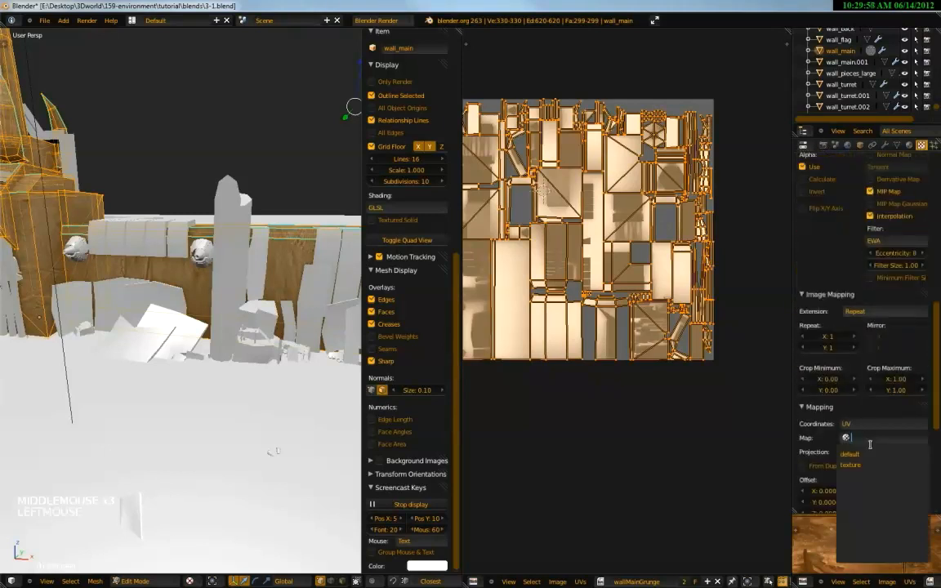
pyautogui.click(808, 413)
pyautogui.moveTo(872, 260); pyautogui.dragTo(841, 544, button='middle')
pyautogui.moveTo(828, 272); pyautogui.dragTo(836, 382, button='middle')
pyautogui.click(858, 195)
pyautogui.moveTo(829, 493); pyautogui.dragTo(827, 353, button='middle')
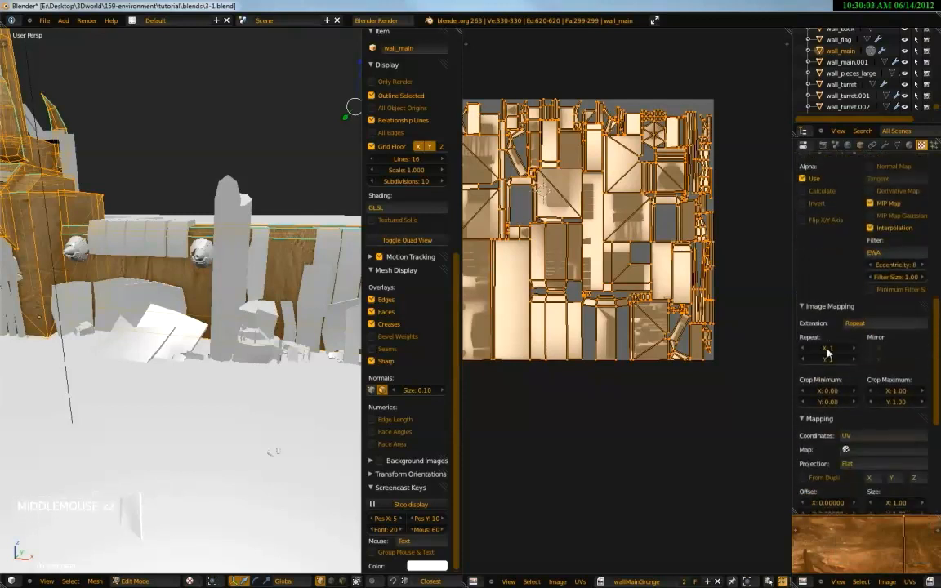
pyautogui.click(866, 449)
pyautogui.click(868, 462)
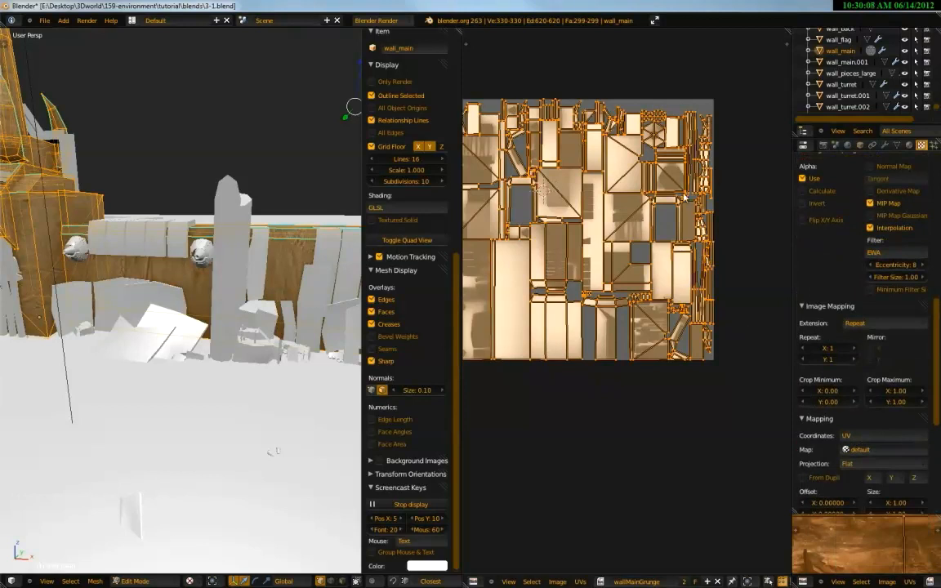
# - Scale up the main wall's whole texture UV layout well past the image bounds and check the wall surface up close
pyautogui.press('s')
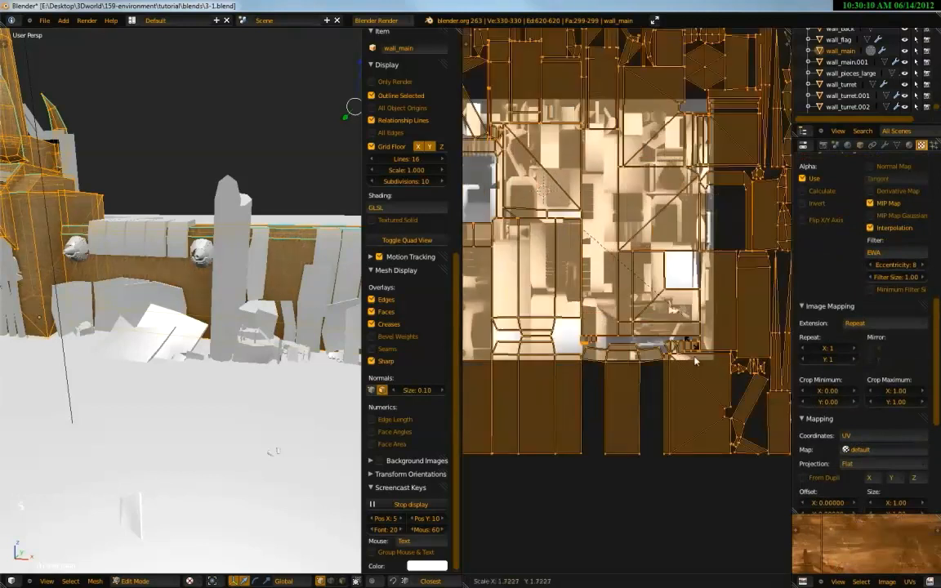
pyautogui.click(692, 378)
pyautogui.press('s')
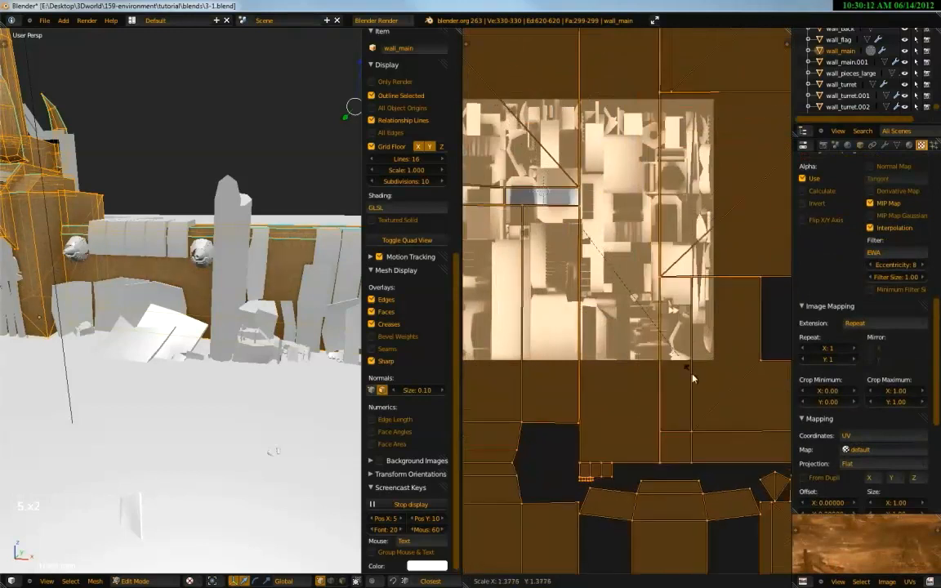
pyautogui.click(715, 415)
pyautogui.moveTo(303, 392); pyautogui.dragTo(269, 454, button='middle')
pyautogui.moveTo(243, 409); pyautogui.dragTo(218, 282, button='middle')
pyautogui.keyDown('ctrl'); pyautogui.moveTo(199, 244); pyautogui.dragTo(349, 321, button='middle'); pyautogui.keyUp('ctrl')
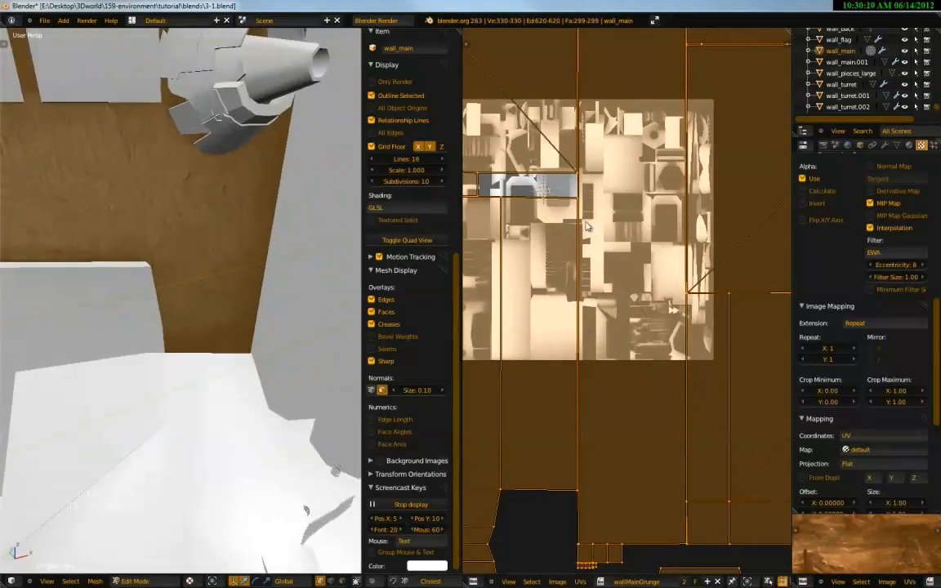
pyautogui.moveTo(263, 243); pyautogui.dragTo(232, 237, button='middle')
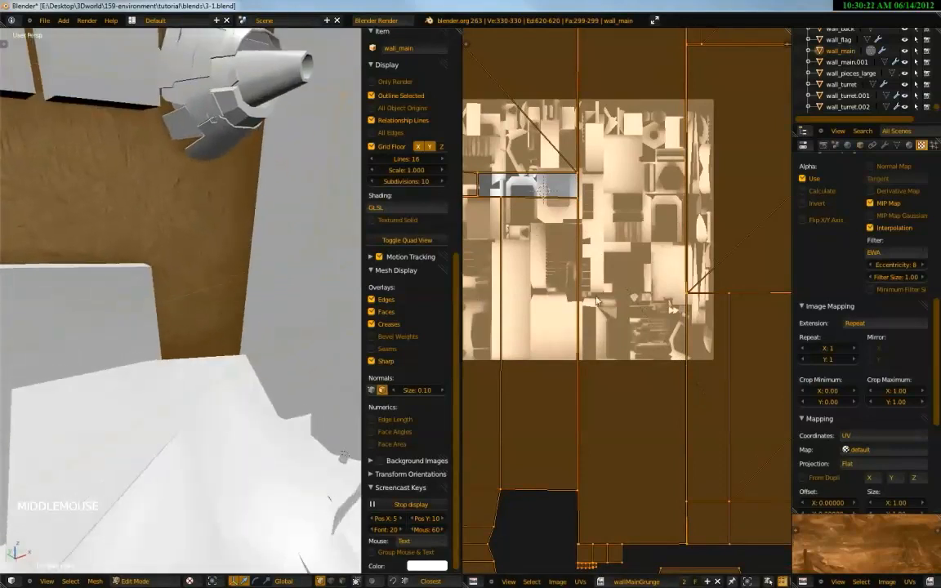
# - Enlarge the texture UV layout further so the concrete repeats more finely across the main wall
pyautogui.press('s')
pyautogui.press('s')
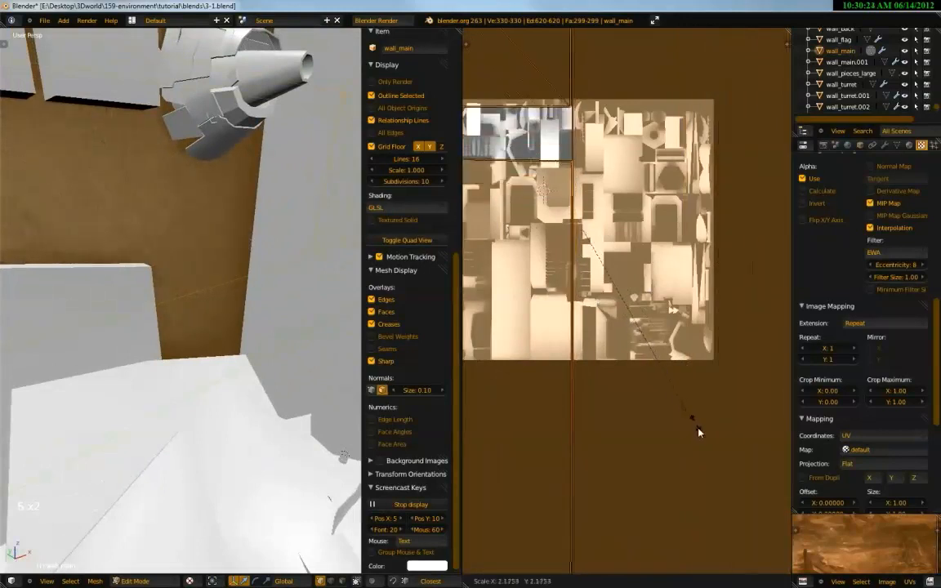
pyautogui.click(658, 360)
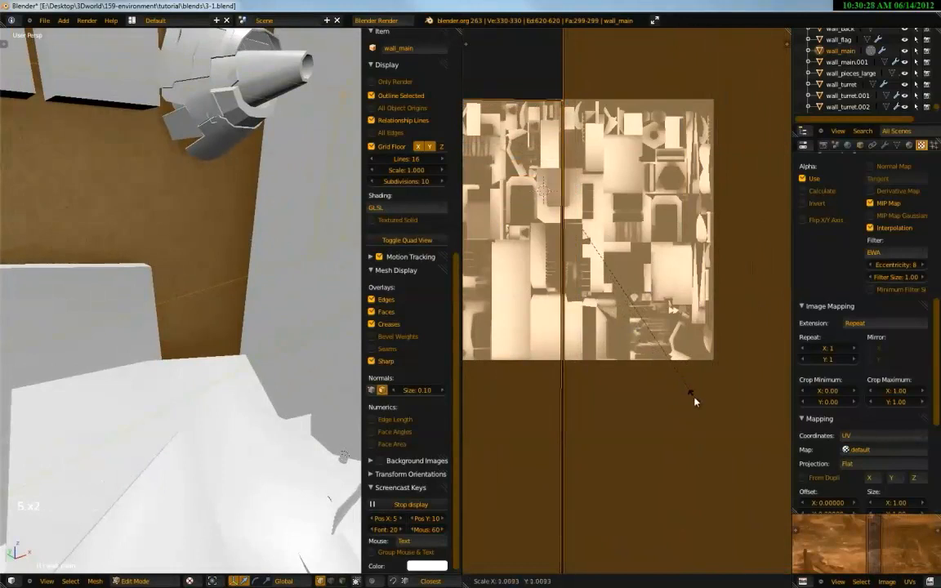
pyautogui.moveTo(605, 259); pyautogui.dragTo(633, 233, button='middle')
pyautogui.moveTo(132, 245); pyautogui.dragTo(171, 235, button='middle')
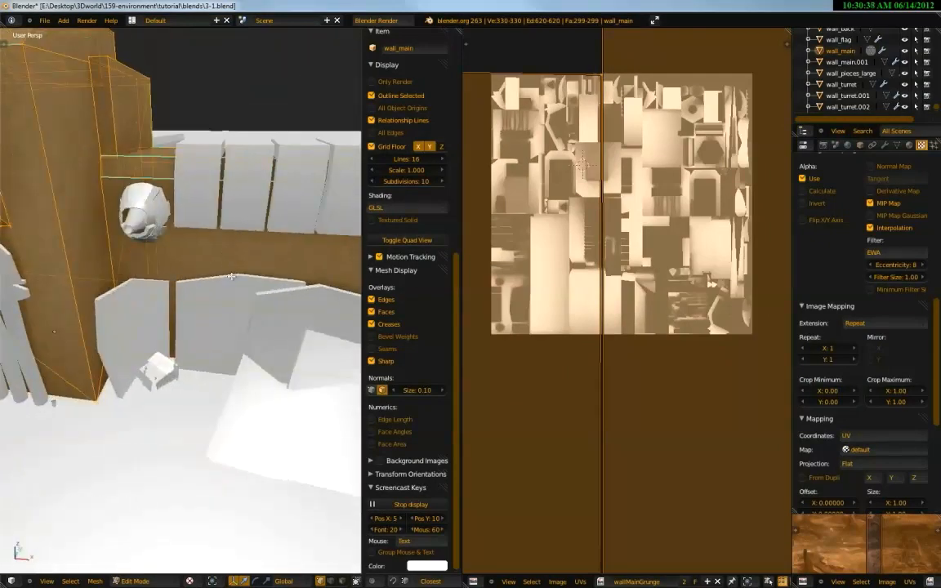
pyautogui.moveTo(208, 245); pyautogui.dragTo(219, 238, button='middle')
# - Return the main wall to Object Mode and inspect its concrete surface around the corner pillar
pyautogui.press('Tab')
pyautogui.moveTo(152, 194); pyautogui.dragTo(183, 288, button='middle')
pyautogui.keyDown('shift'); pyautogui.moveTo(184, 221); pyautogui.dragTo(152, 316, button='middle'); pyautogui.keyUp('shift')
pyautogui.keyDown('ctrl'); pyautogui.moveTo(171, 275); pyautogui.dragTo(198, 265, button='middle'); pyautogui.keyUp('ctrl')
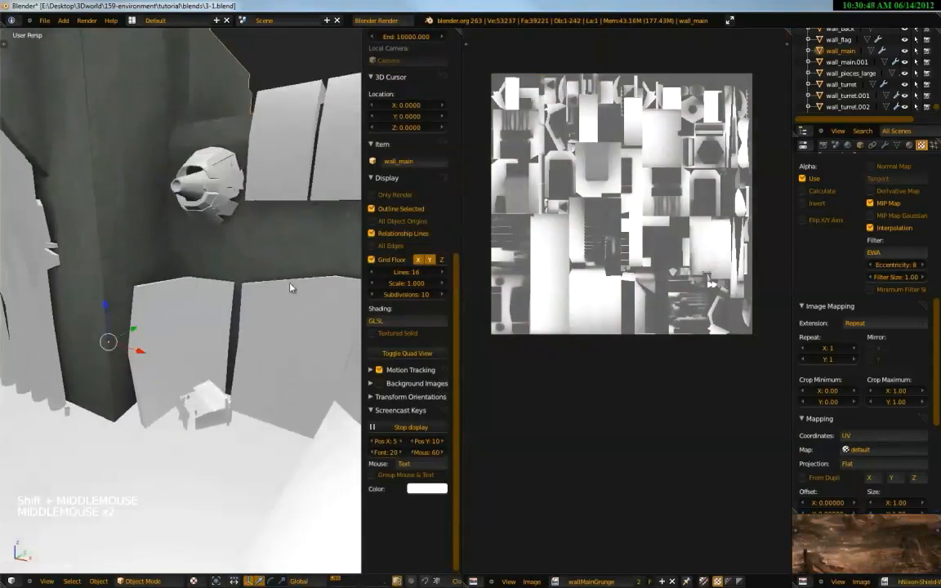
# - Select the wall's concrete texture, collapse its image panels and review its mapping to the texture UV map
pyautogui.scroll(8, 849, 237)
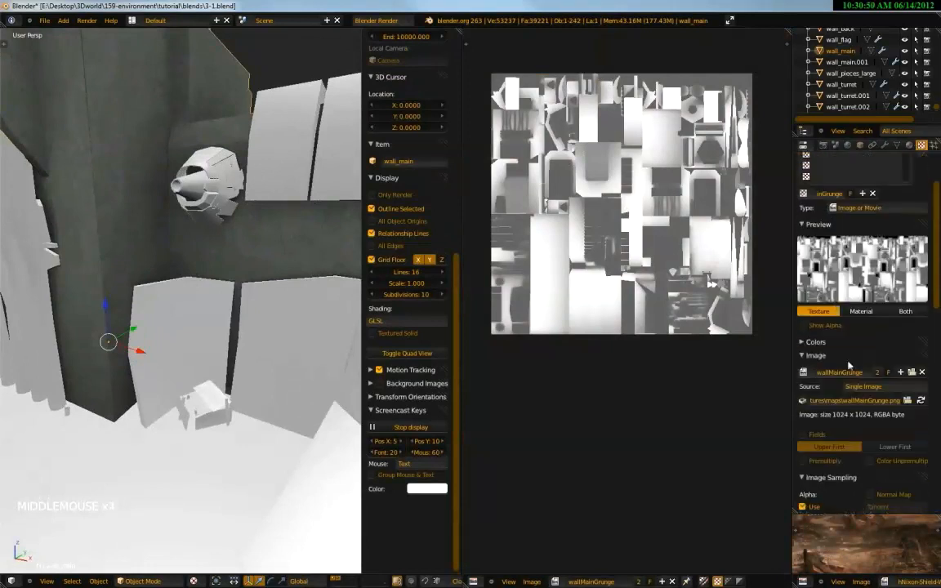
pyautogui.scroll(1, 843, 167)
pyautogui.click(837, 171)
pyautogui.click(803, 394)
pyautogui.click(804, 407)
pyautogui.click(805, 422)
pyautogui.moveTo(806, 424); pyautogui.dragTo(817, 330, button='middle')
pyautogui.moveTo(804, 402); pyautogui.dragTo(807, 232, button='middle')
pyautogui.click(807, 204)
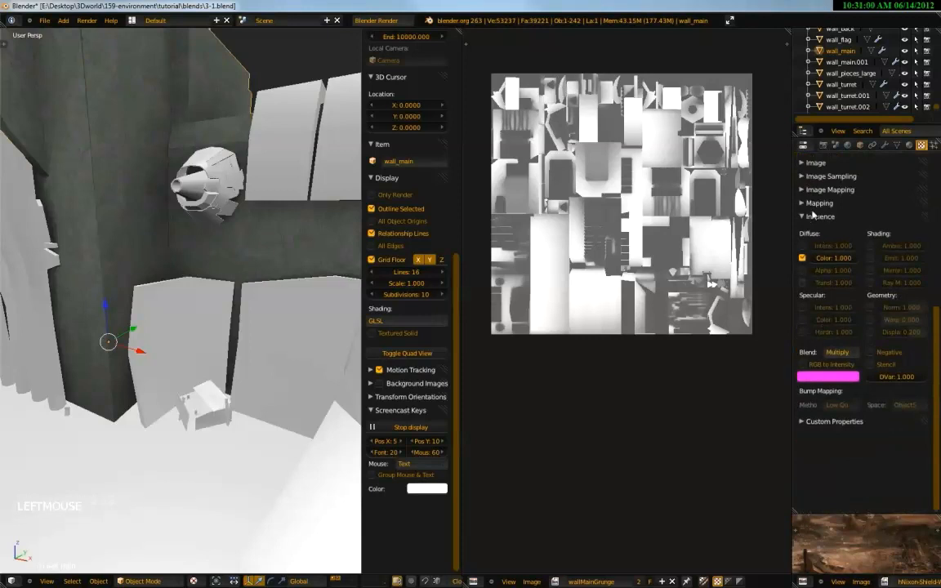
pyautogui.click(808, 203)
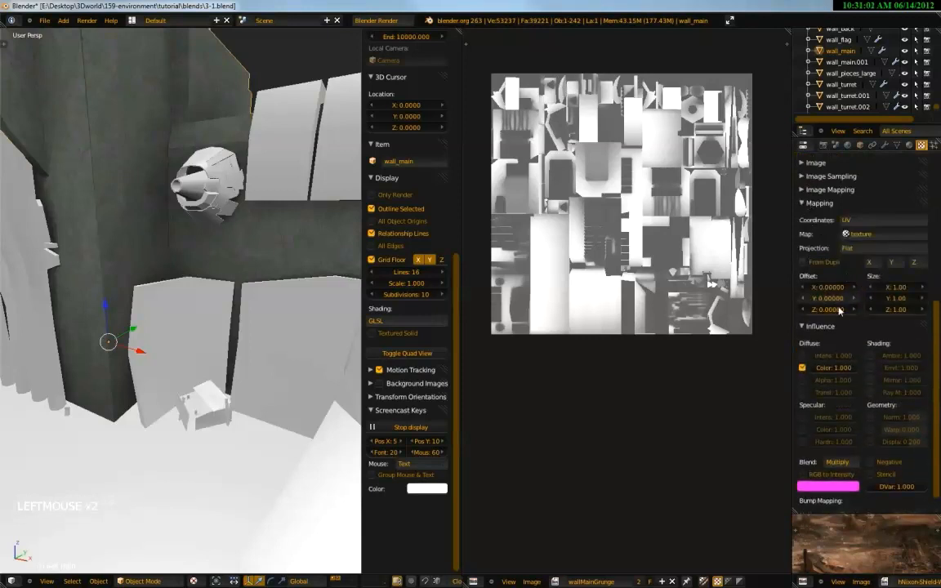
pyautogui.click(821, 190)
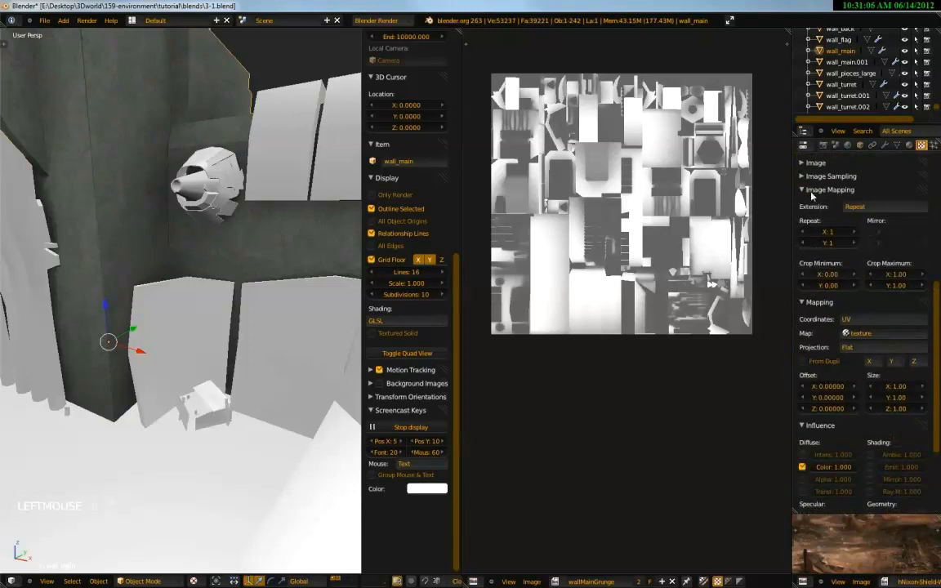
pyautogui.click(812, 191)
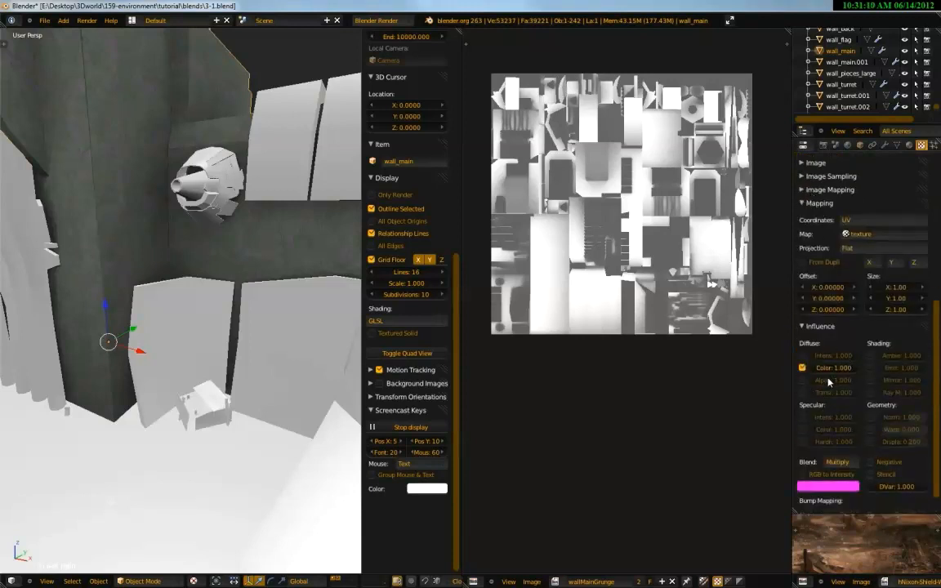
# - Enable the concrete texture's normal influence at 1.000 and set its bump mapping method to Best Quality
pyautogui.click(869, 417)
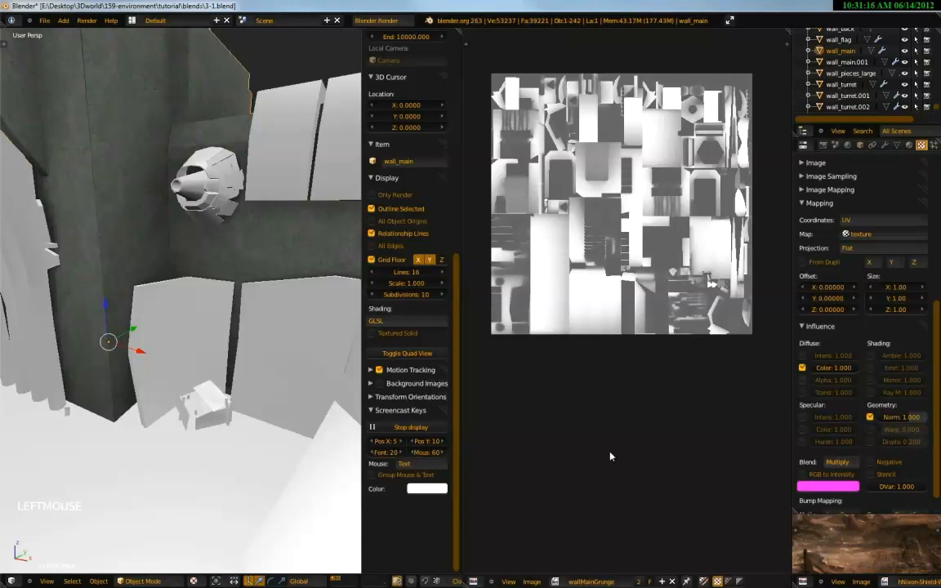
pyautogui.scroll(-1, 853, 470)
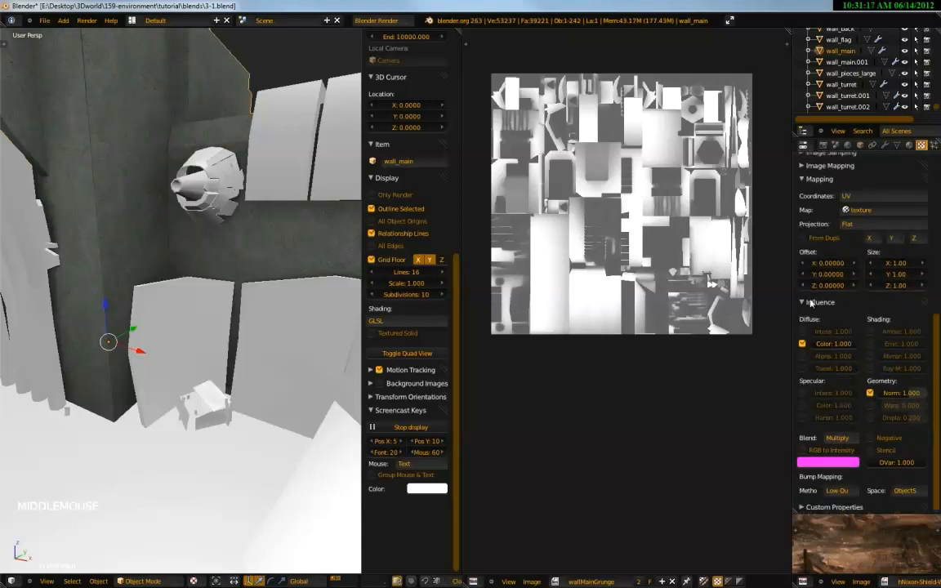
pyautogui.click(837, 491)
pyautogui.click(776, 394)
pyautogui.moveTo(323, 363); pyautogui.dragTo(207, 347, button='middle')
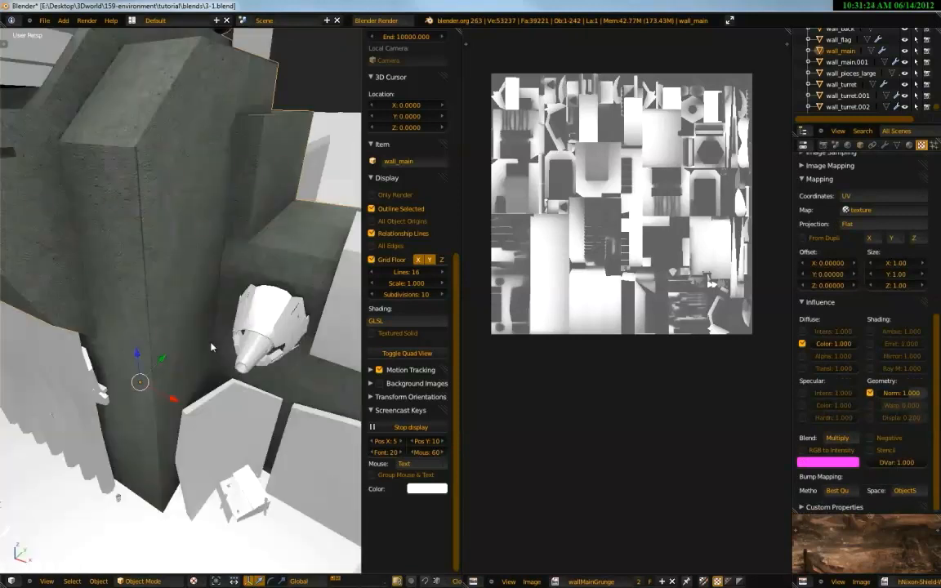
pyautogui.moveTo(217, 304); pyautogui.dragTo(139, 245, button='middle')
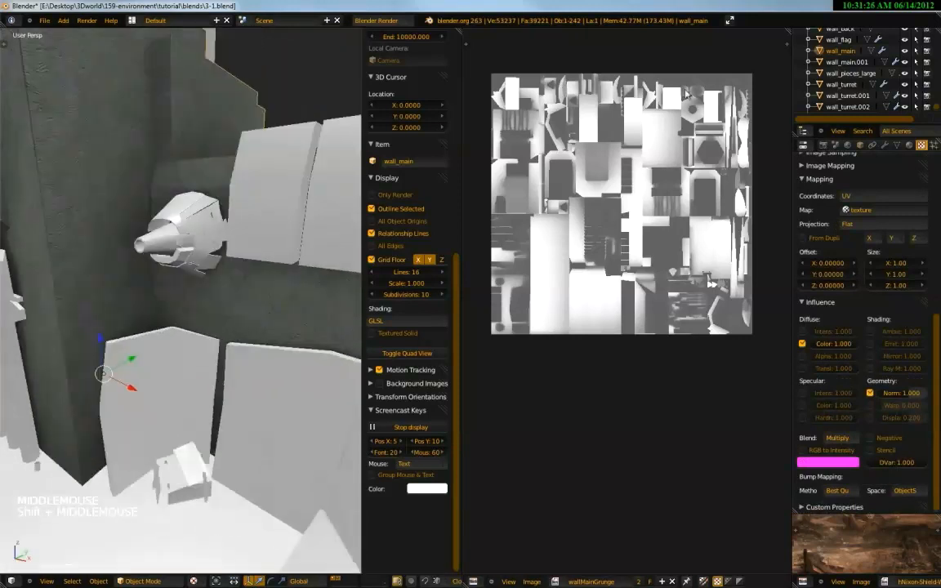
# - Raise the wallMain material's diffuse intensity to 1.000
pyautogui.click(910, 146)
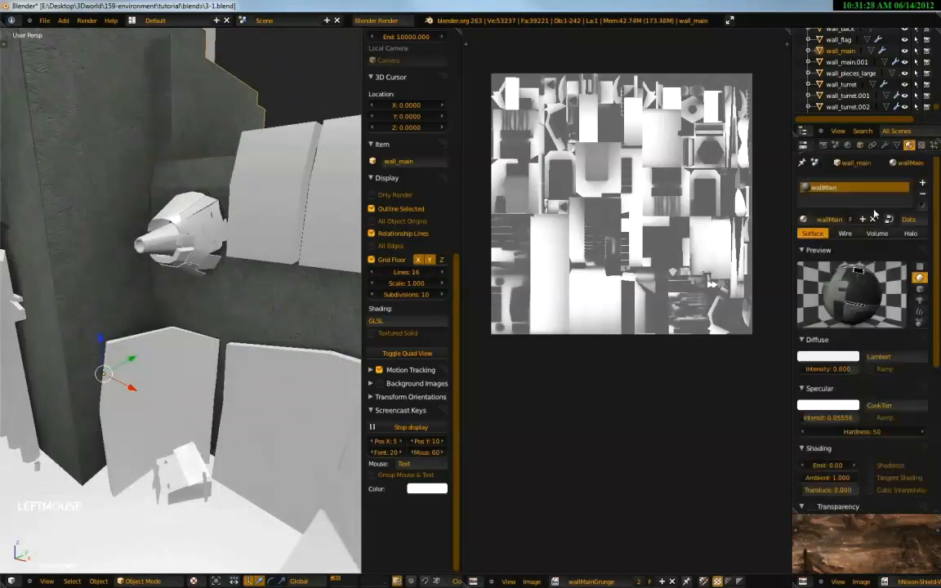
pyautogui.click(829, 360)
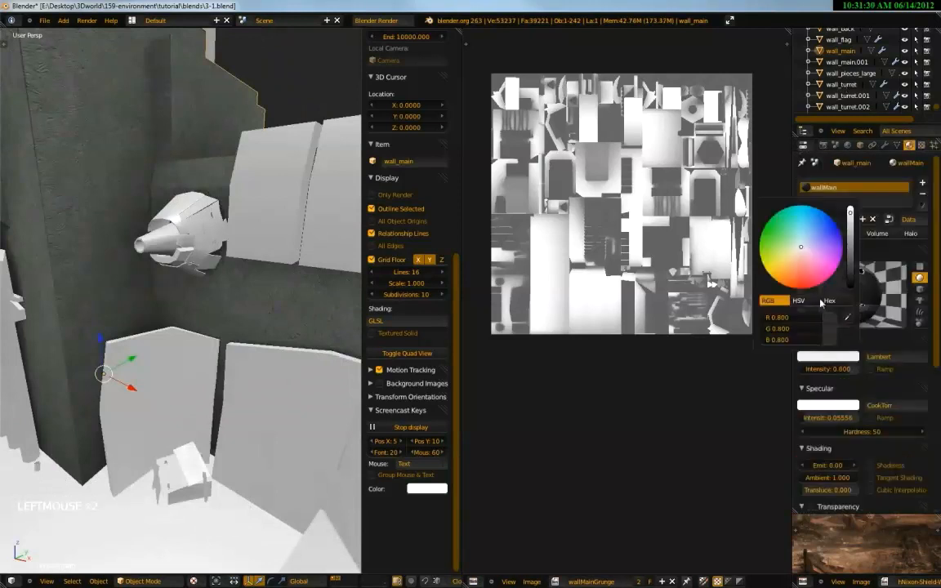
pyautogui.click(826, 359)
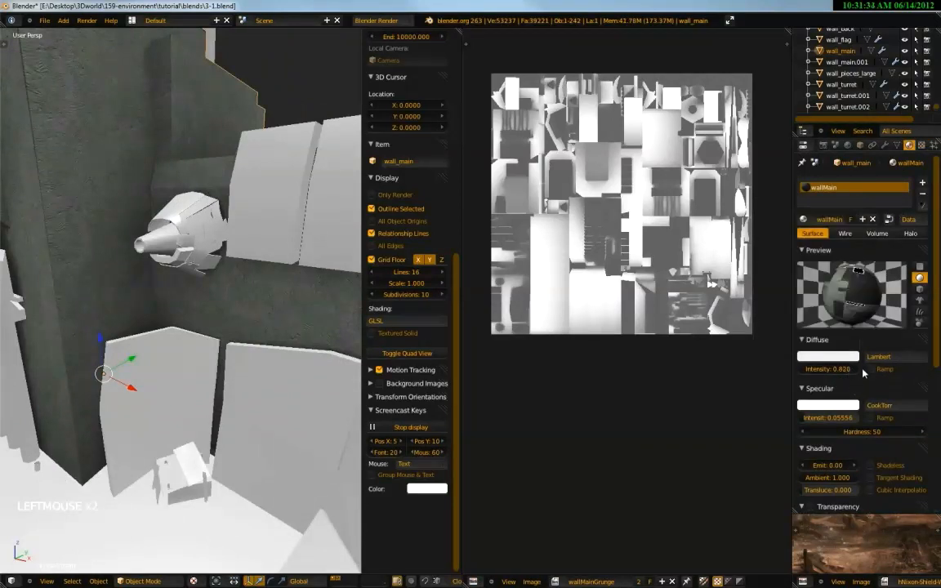
pyautogui.moveTo(862, 373)
pyautogui.mouseDown()
pyautogui.moveTo(845, 374)
pyautogui.moveTo(877, 372)
pyautogui.mouseUp()
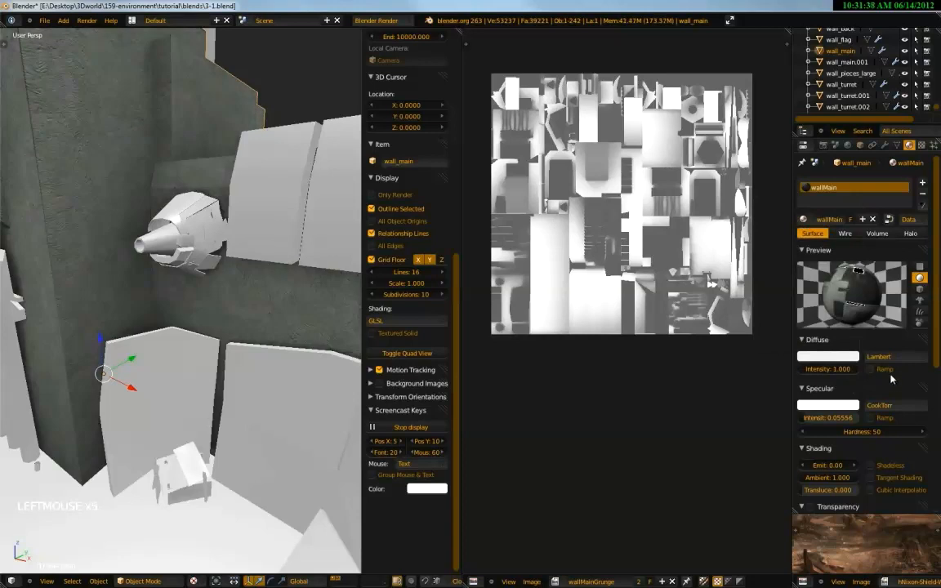
# - Tint the wallMain material's diffuse colour a darkened tan, about R 0.49, G 0.36, B 0.22
pyautogui.click(823, 359)
pyautogui.moveTo(797, 259); pyautogui.dragTo(794, 257)
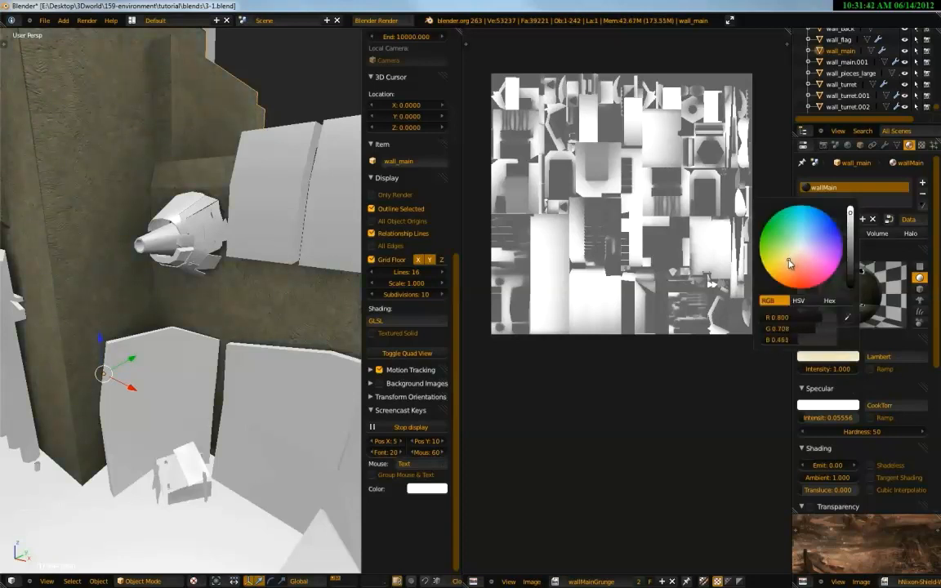
pyautogui.moveTo(791, 267); pyautogui.dragTo(792, 272)
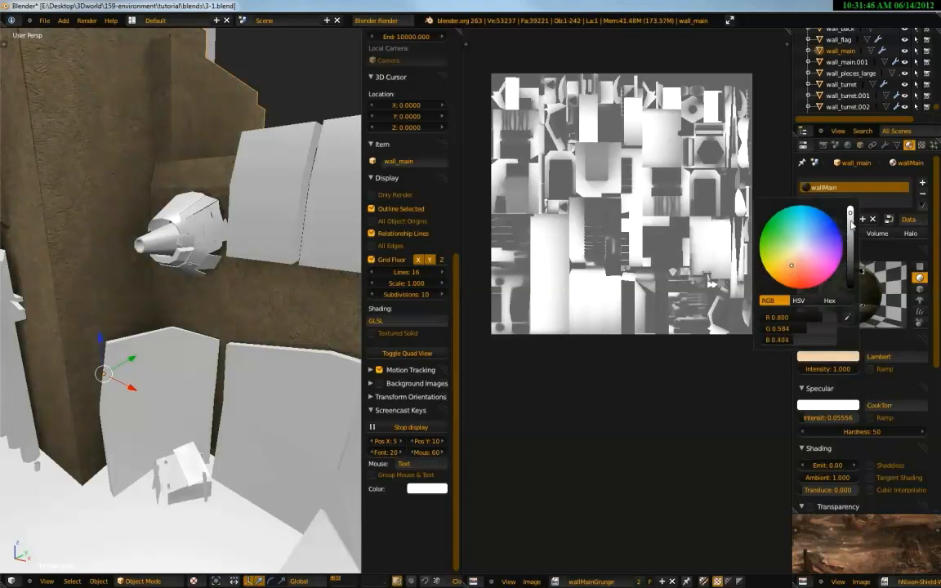
pyautogui.click(851, 220)
pyautogui.moveTo(851, 229); pyautogui.dragTo(855, 237)
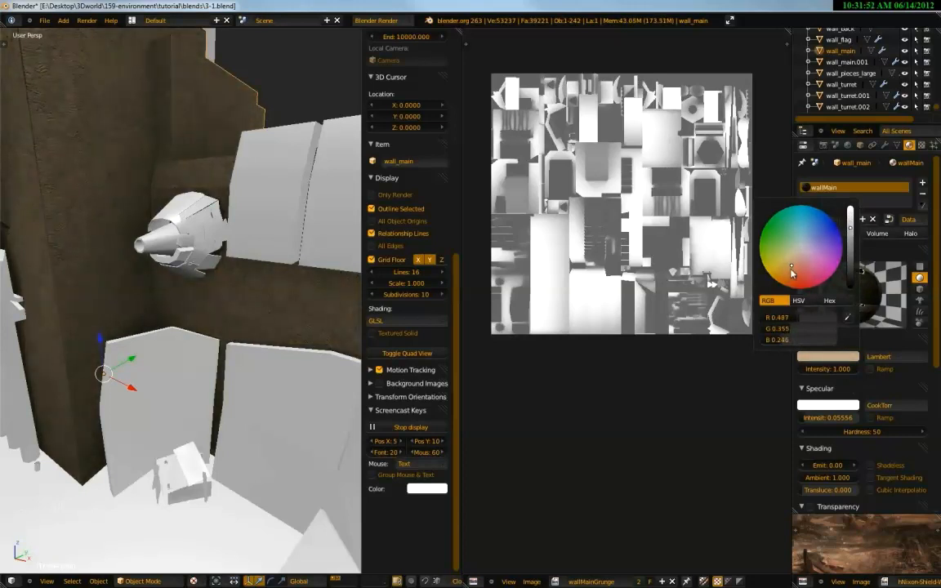
pyautogui.moveTo(790, 272); pyautogui.dragTo(788, 265)
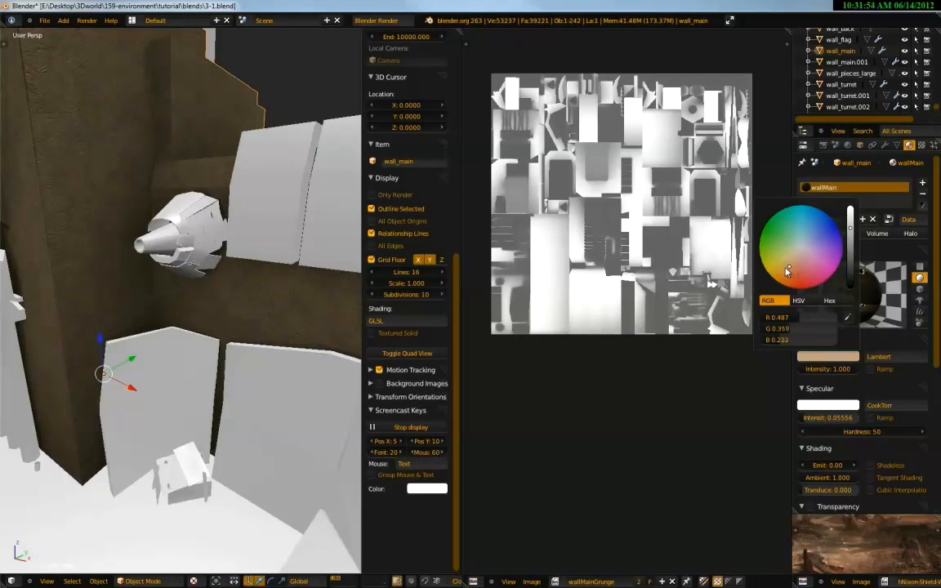
# - Try the Minnaert diffuse shader on the wallMain material and switch it back to Lambert
pyautogui.click(897, 145)
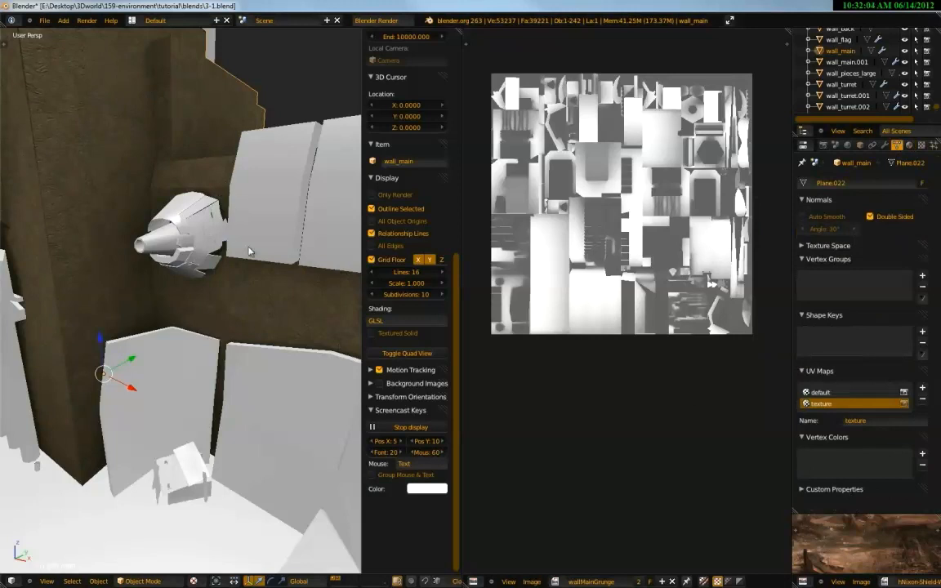
pyautogui.moveTo(209, 270); pyautogui.dragTo(249, 233, button='middle')
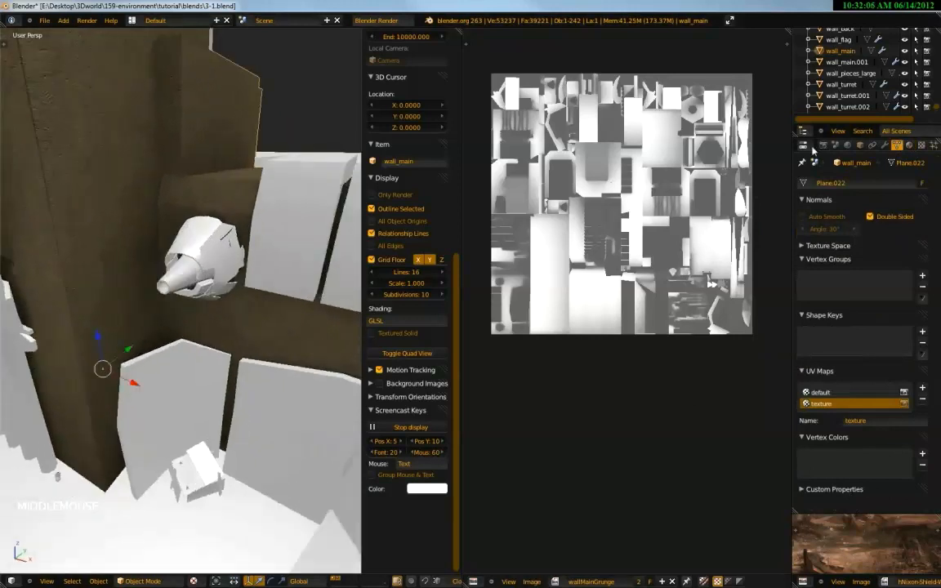
pyautogui.click(908, 145)
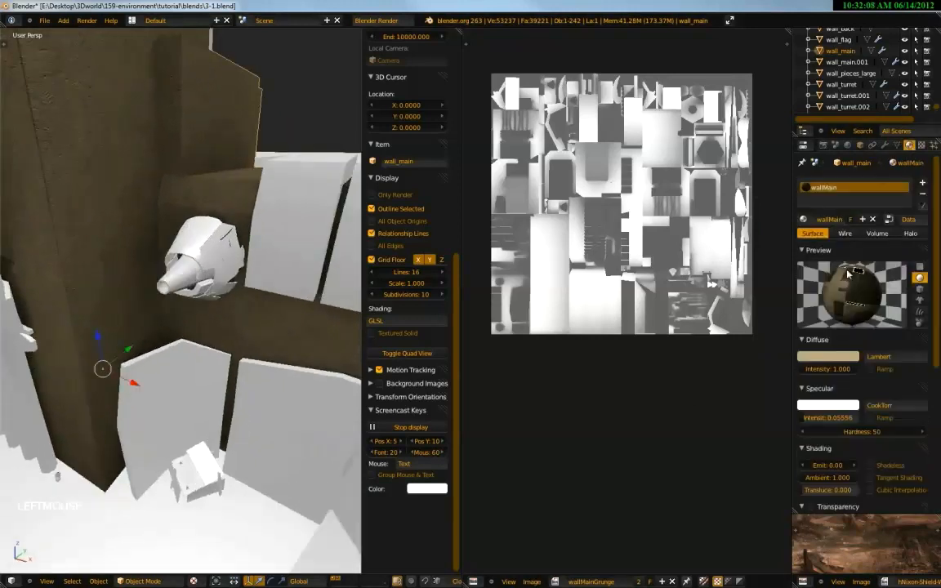
pyautogui.click(876, 359)
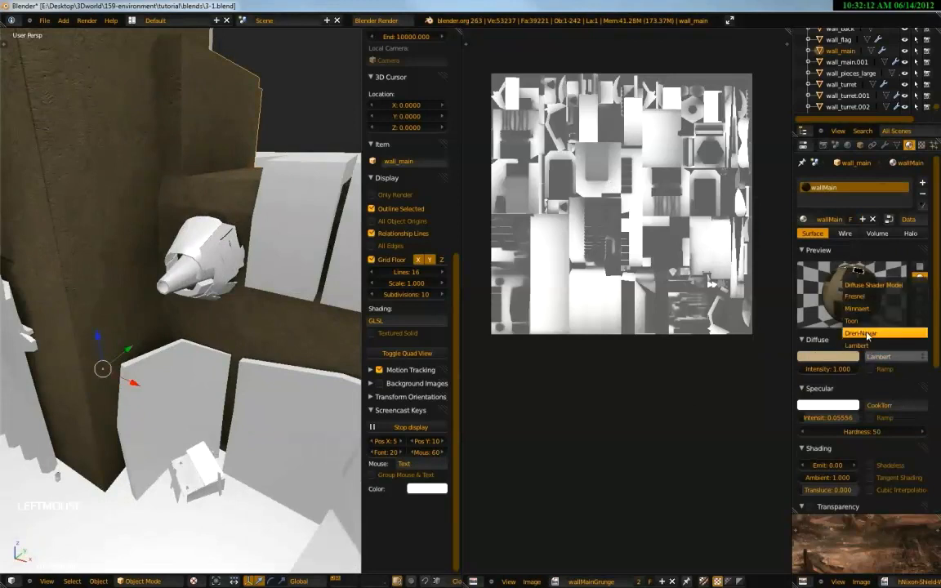
pyautogui.click(856, 309)
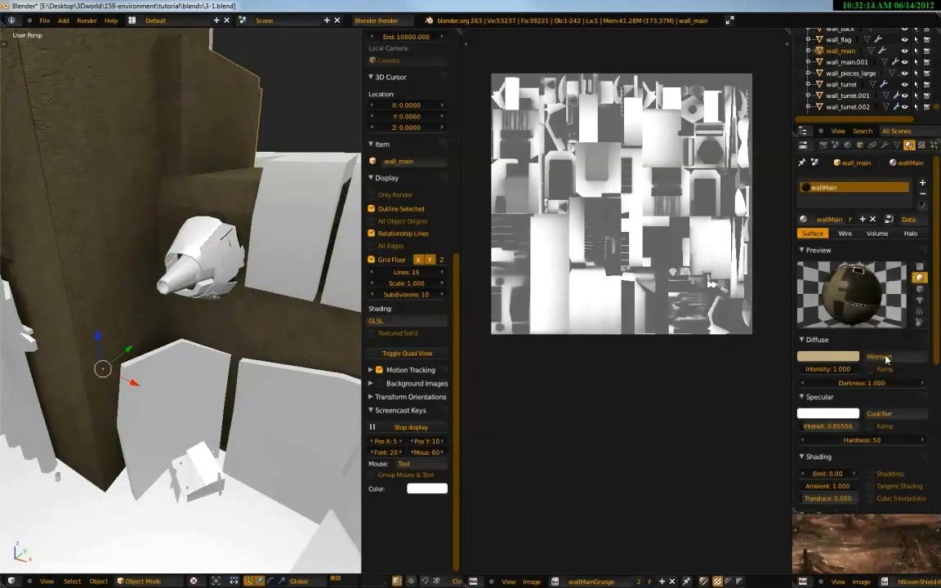
pyautogui.click(885, 356)
pyautogui.click(870, 390)
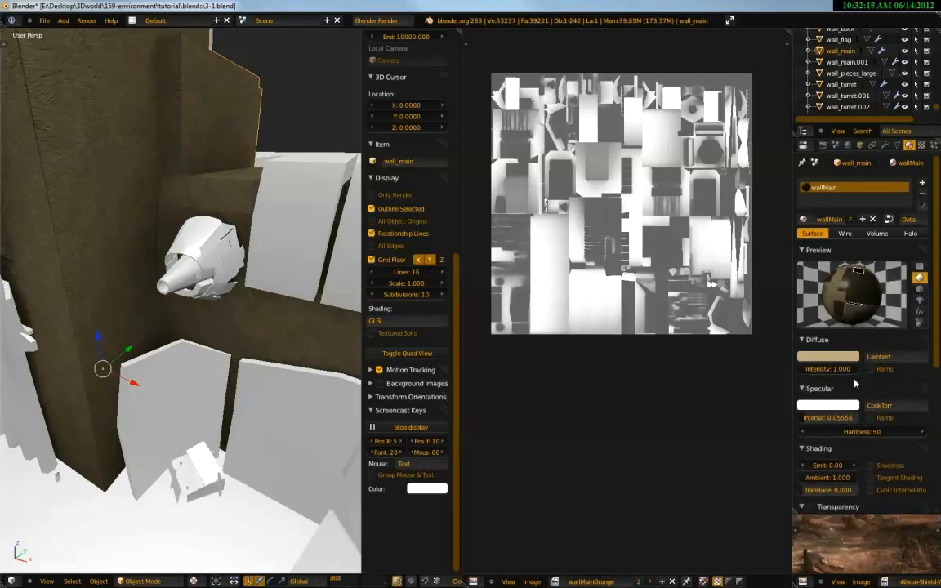
# - Enable the diffuse colour ramp on the wallMain material and brighten its first colour stop to nearly white
pyautogui.moveTo(313, 370); pyautogui.dragTo(245, 342, button='middle')
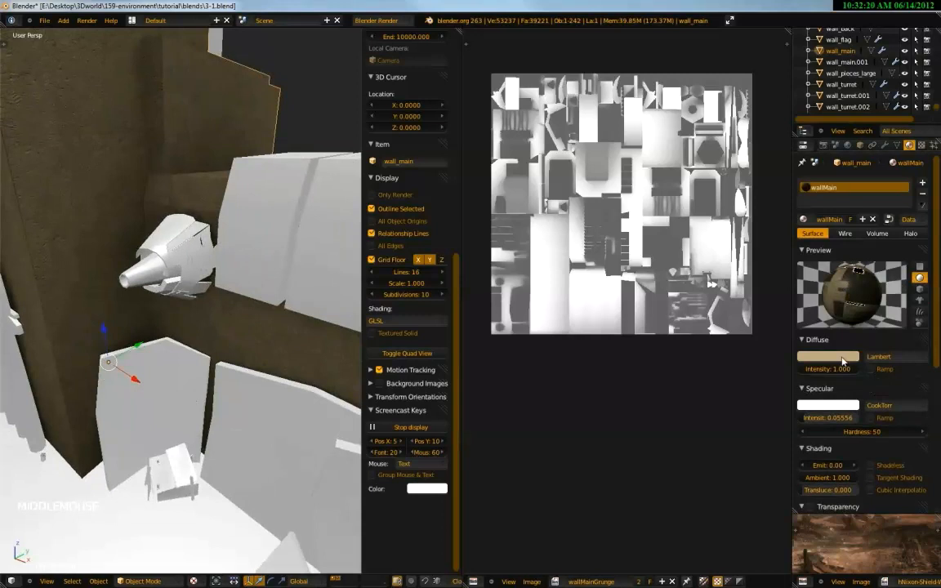
pyautogui.click(869, 369)
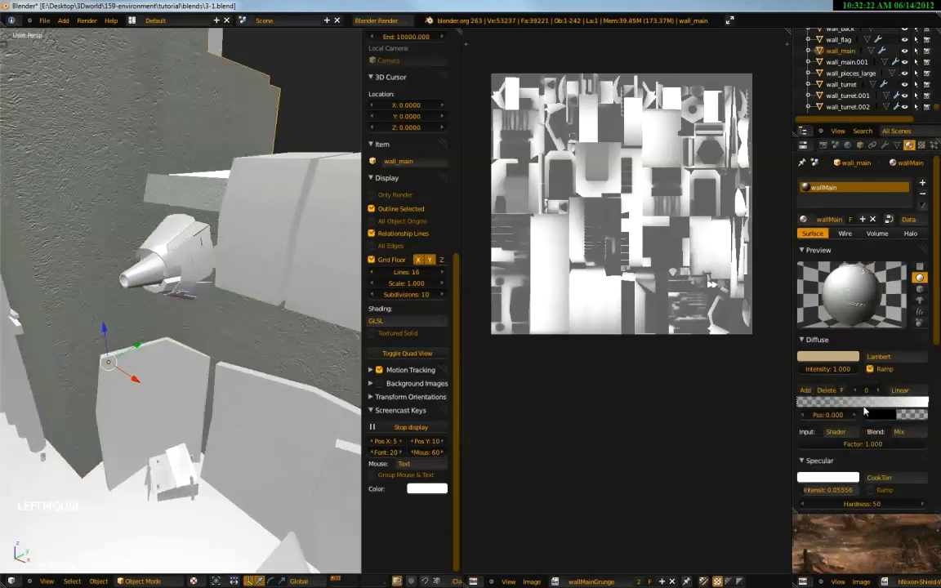
pyautogui.click(879, 414)
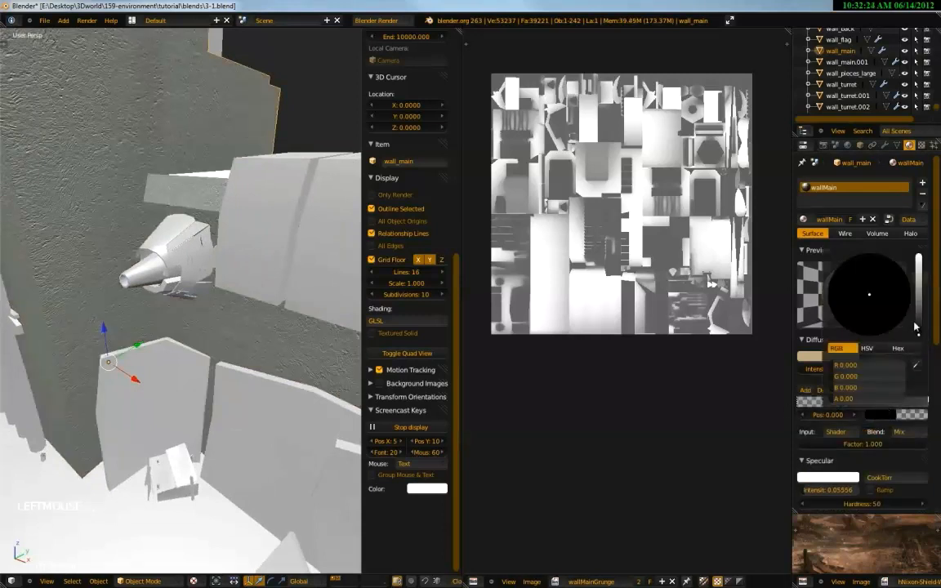
pyautogui.moveTo(915, 300); pyautogui.dragTo(918, 258)
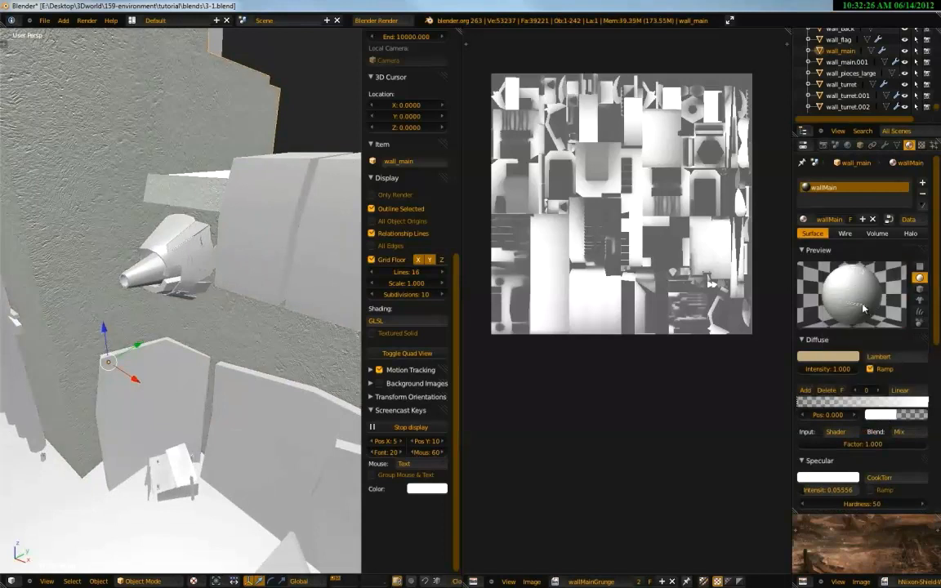
# - Make the diffuse ramp's first colour stop fully opaque and colour it a darkened tan brown
pyautogui.click(880, 415)
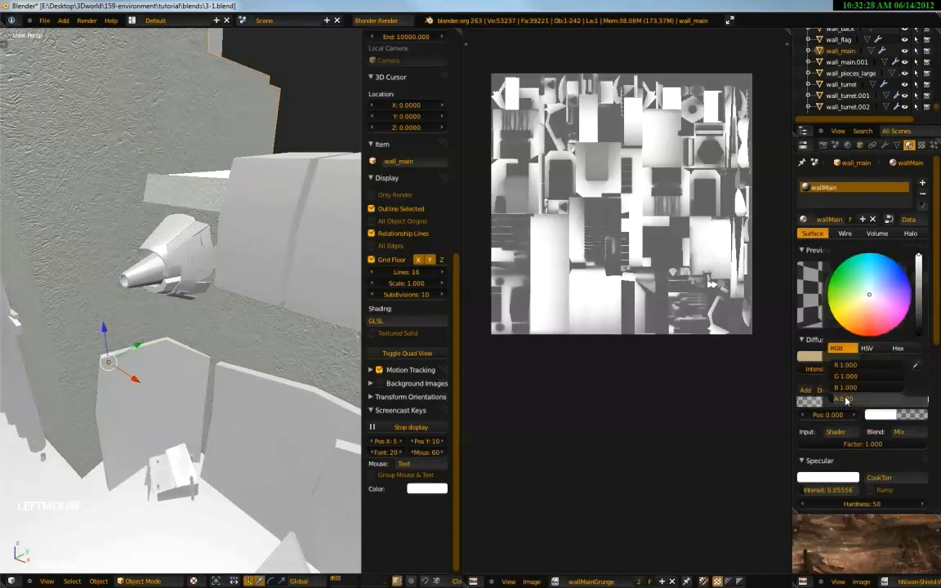
pyautogui.moveTo(913, 399); pyautogui.dragTo(931, 400)
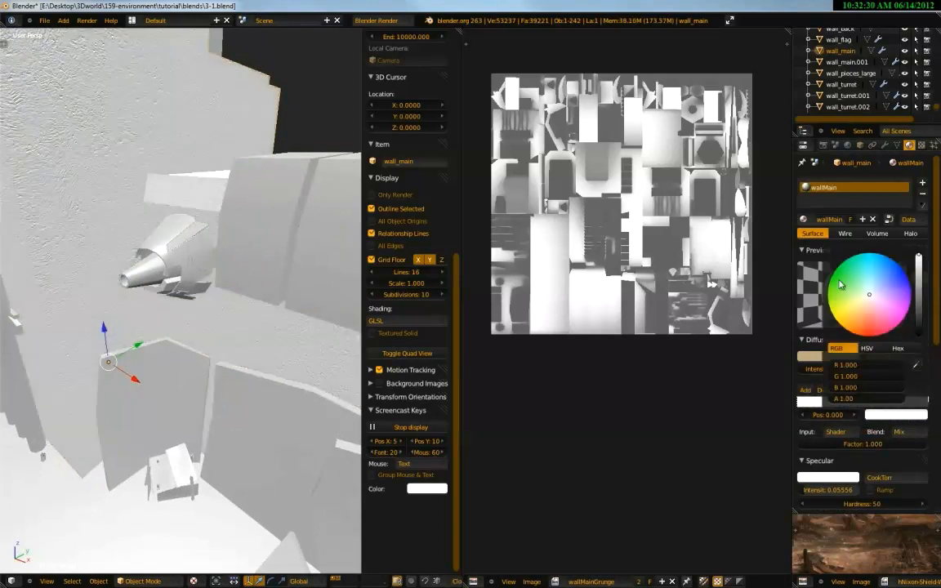
pyautogui.moveTo(864, 321); pyautogui.dragTo(853, 328)
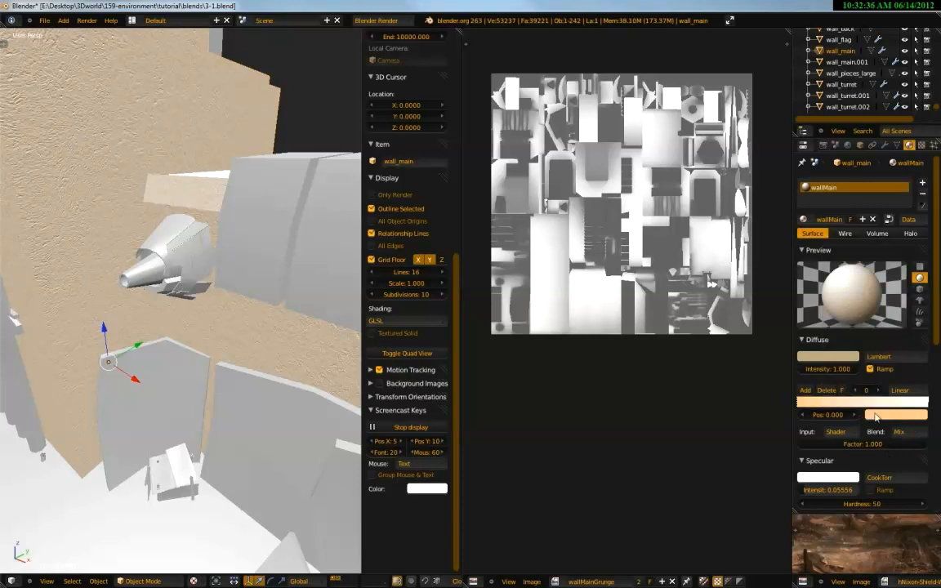
pyautogui.click(874, 417)
pyautogui.moveTo(920, 277); pyautogui.dragTo(922, 308)
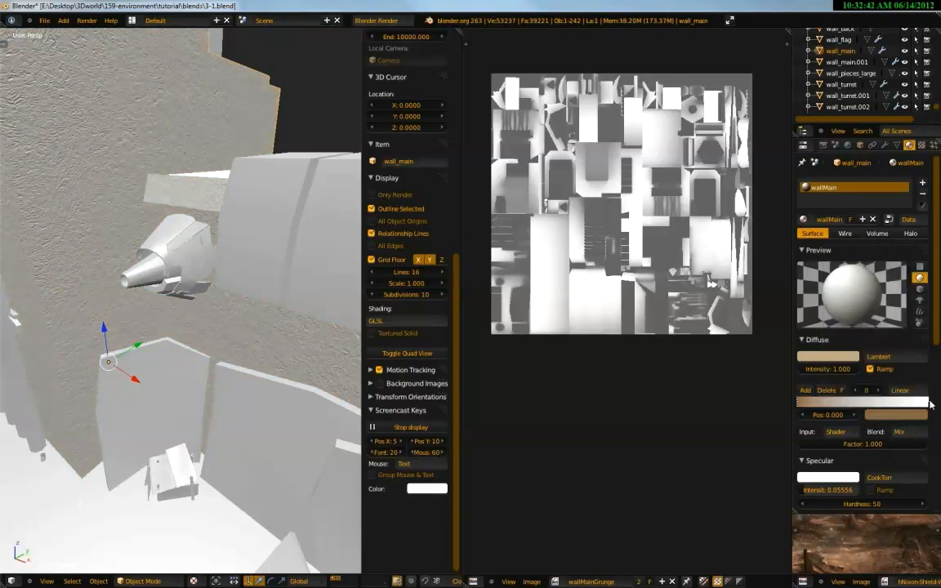
# - Copy the first ramp stop's colour to the end stop and darken the end stop to a very deep brown
pyautogui.click(928, 403)
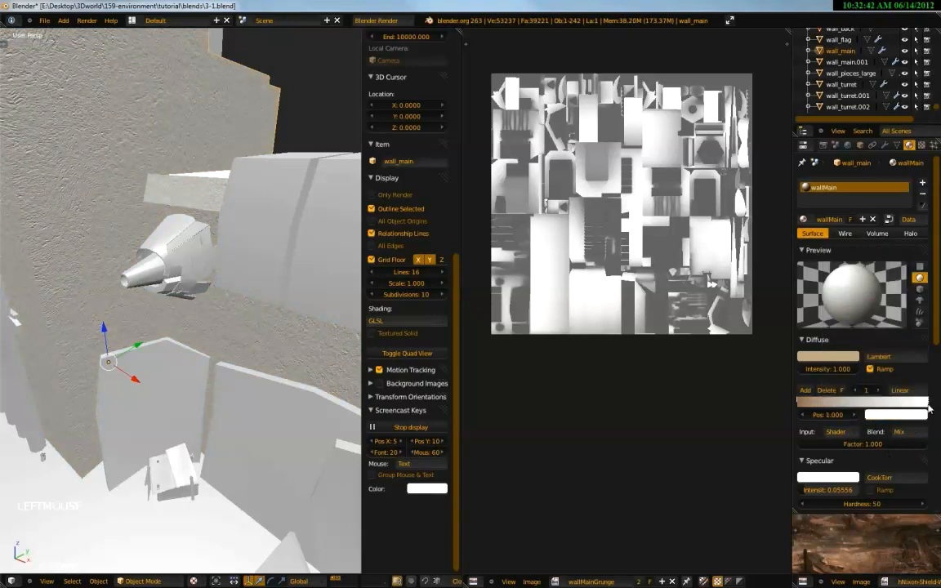
pyautogui.click(798, 404)
pyautogui.hotkey('ctrl', 'c')
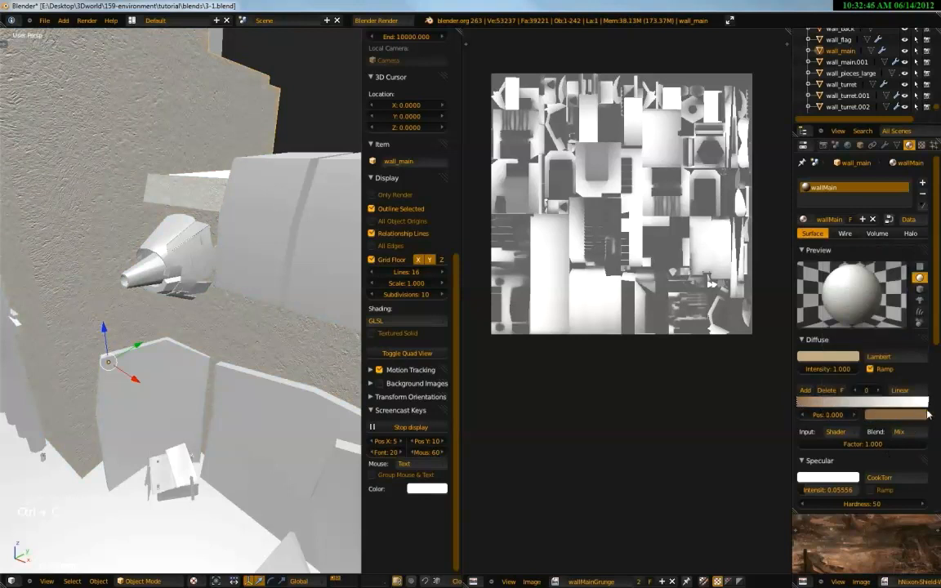
pyautogui.click(877, 391)
pyautogui.hotkey('ctrl', 'v')
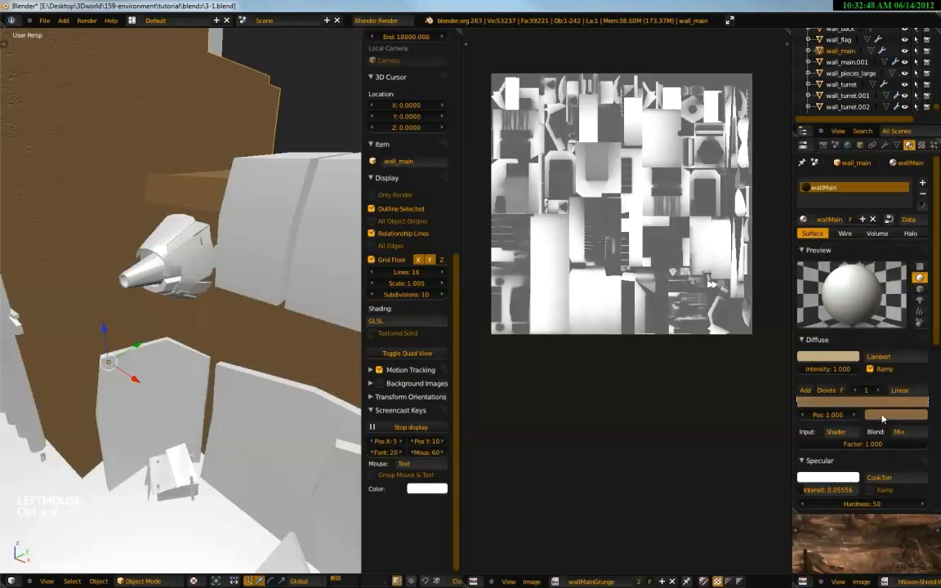
pyautogui.click(881, 417)
pyautogui.moveTo(919, 304); pyautogui.dragTo(922, 324)
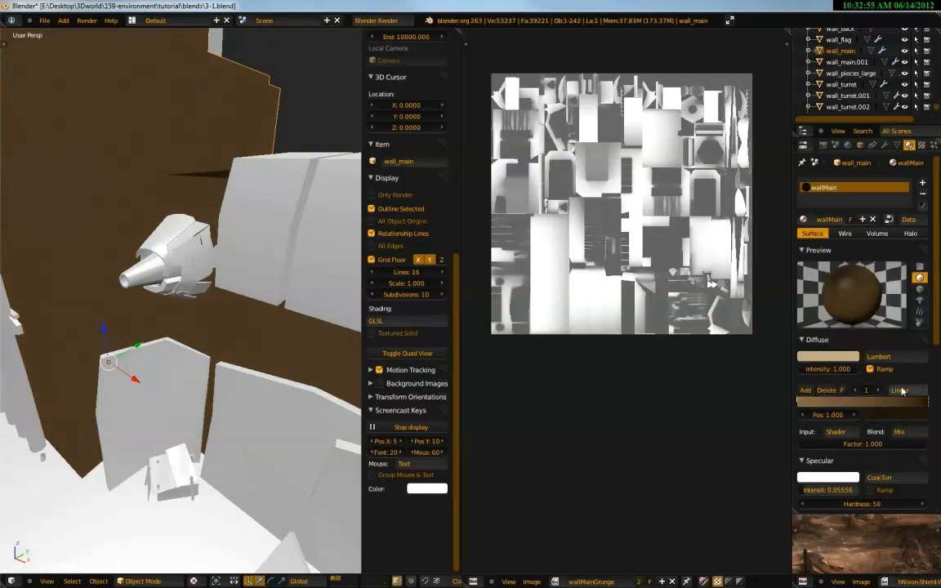
# - Set the diffuse ramp's input to Normal and inspect the shading on the main wall
pyautogui.click(848, 434)
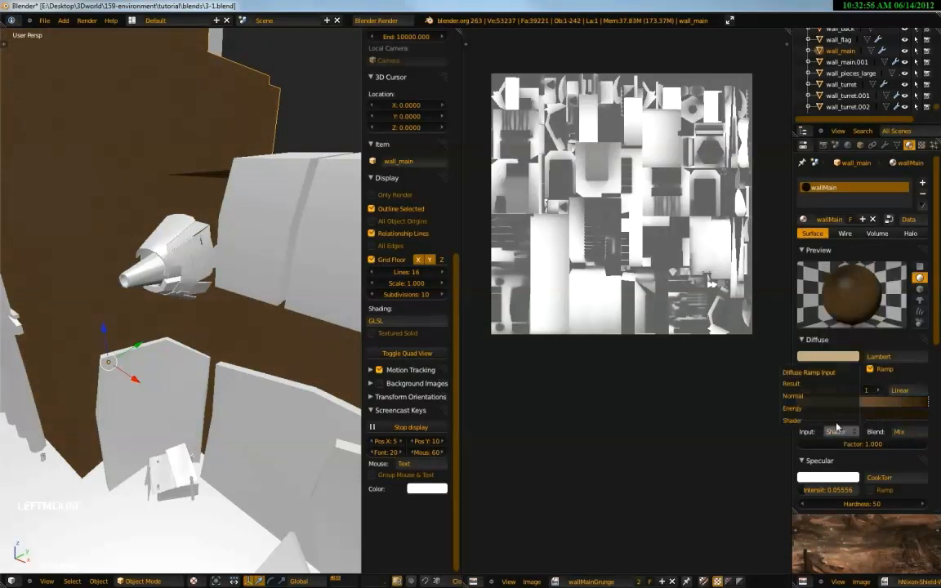
pyautogui.click(805, 395)
pyautogui.moveTo(271, 390); pyautogui.dragTo(197, 331, button='middle')
pyautogui.moveTo(197, 331); pyautogui.dragTo(238, 336, button='middle')
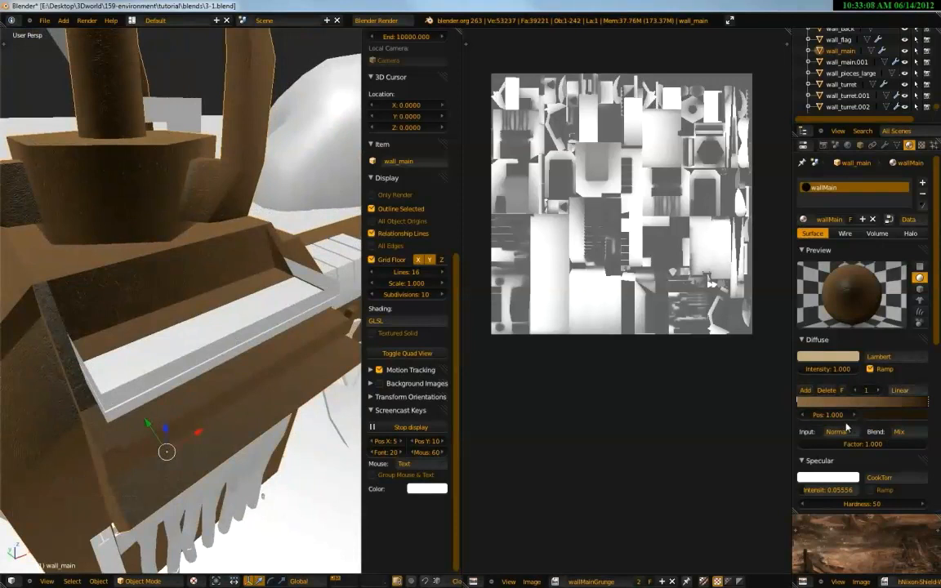
# - Bring the two ramp stops close together near the middle, with the dark stop at about 0.574
pyautogui.click(799, 402)
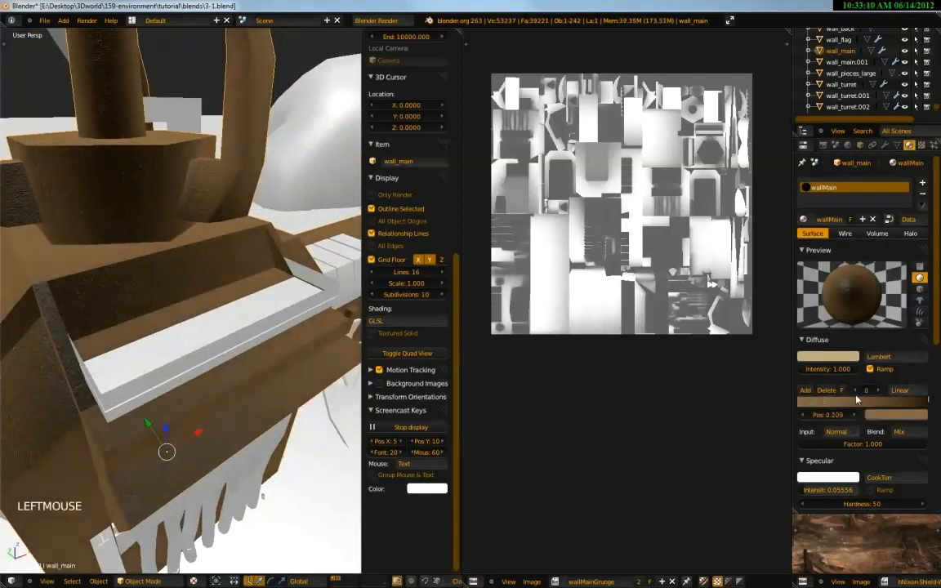
pyautogui.click(895, 399)
pyautogui.moveTo(896, 400); pyautogui.dragTo(861, 406)
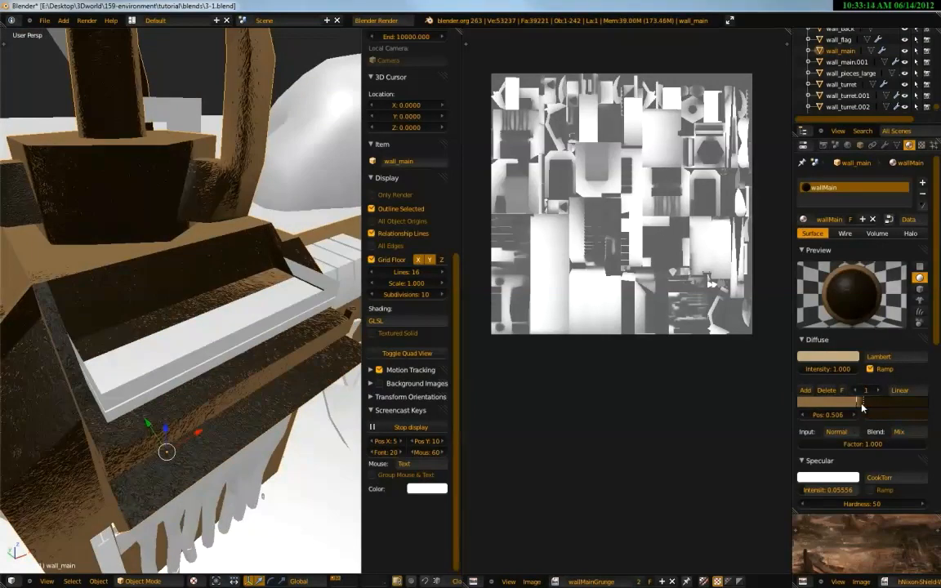
pyautogui.moveTo(246, 364); pyautogui.dragTo(212, 303, button='middle')
# - Review the diffuse ramp's blend options and change the ramp input to Energy
pyautogui.click(835, 431)
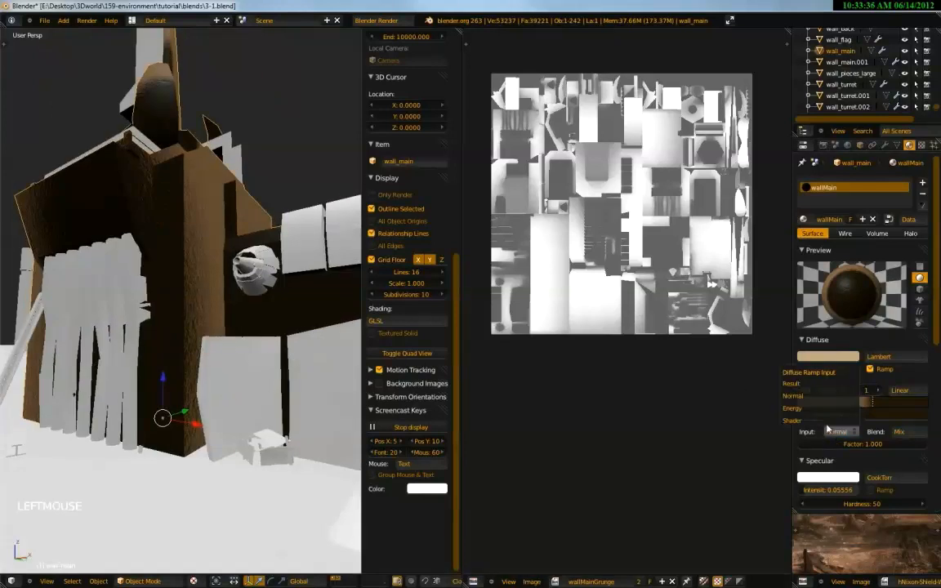
pyautogui.click(792, 395)
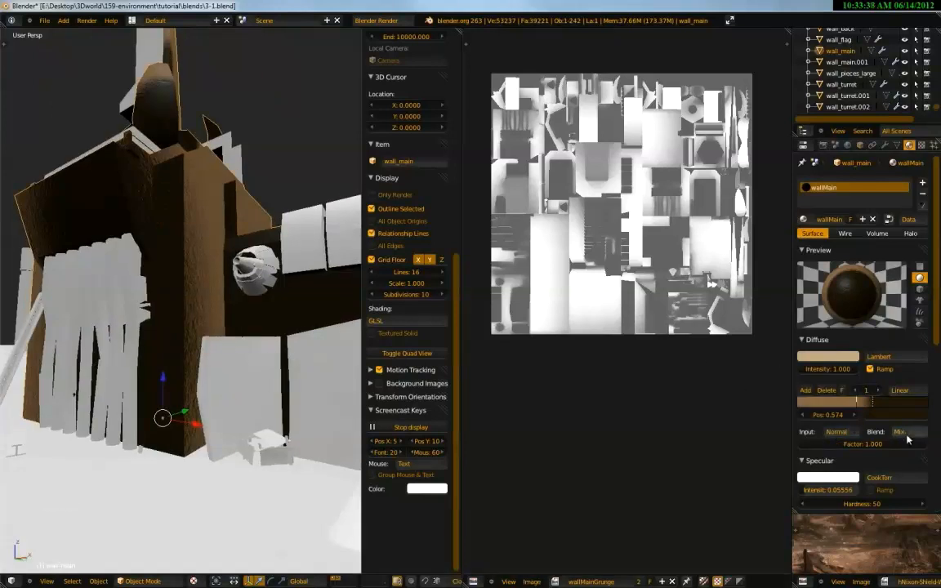
pyautogui.click(906, 431)
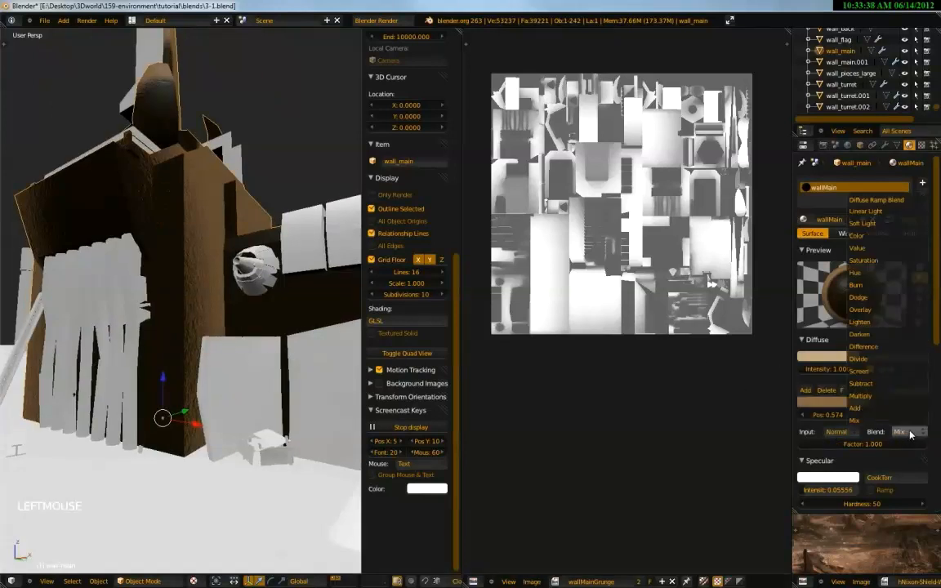
pyautogui.click(846, 435)
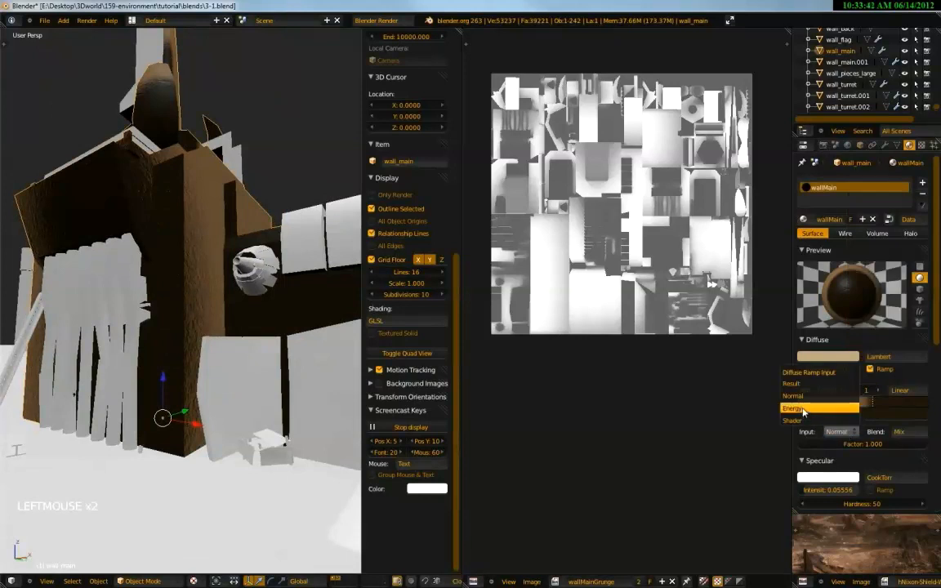
pyautogui.click(801, 409)
# - Try moving and rotating the Hemi lamp beyond the far end of the wall
pyautogui.moveTo(319, 323)
pyautogui.mouseDown(button='middle')
pyautogui.moveTo(263, 321)
pyautogui.moveTo(267, 335)
pyautogui.moveTo(283, 311)
pyautogui.moveTo(269, 374)
pyautogui.moveTo(276, 338)
pyautogui.moveTo(248, 341)
pyautogui.moveTo(245, 366)
pyautogui.moveTo(232, 284)
pyautogui.mouseUp(button='middle')
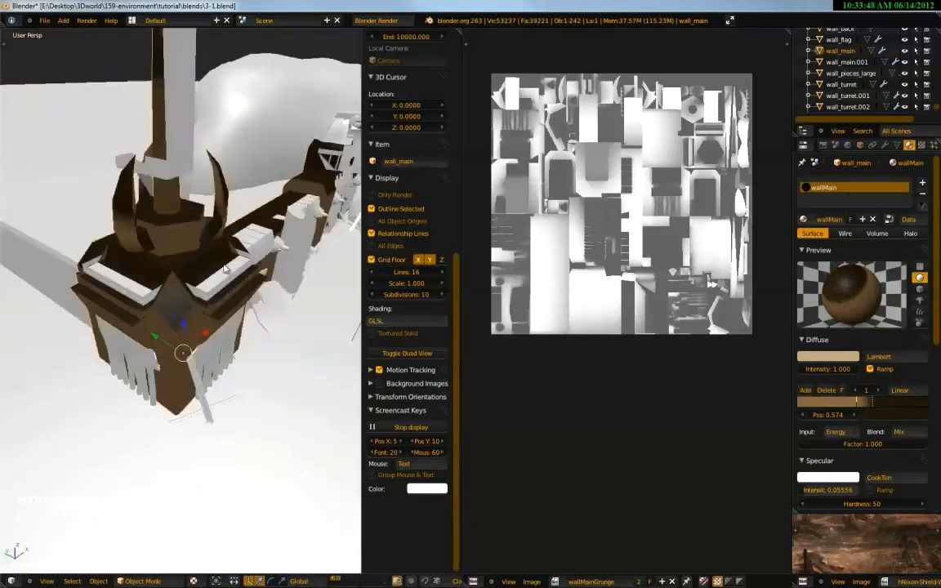
pyautogui.scroll(-3, 232, 284)
pyautogui.keyDown('shift'); pyautogui.moveTo(250, 206); pyautogui.dragTo(192, 261, button='middle'); pyautogui.keyUp('shift')
pyautogui.rightClick(276, 198)
pyautogui.press('g')
pyautogui.click(287, 207)
pyautogui.press('r')
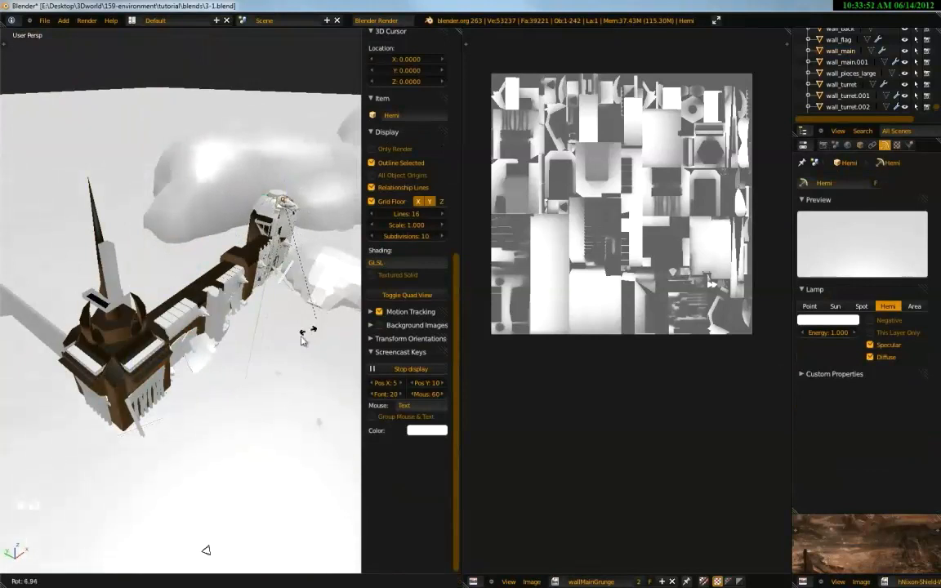
pyautogui.rightClick(244, 343)
# - Reselect the main wall and reorder its diffuse ramp, with the dark stop at 0.396 and the tan stop at 0.681
pyautogui.moveTo(182, 333); pyautogui.dragTo(136, 379, button='middle')
pyautogui.rightClick(110, 393)
pyautogui.keyDown('ctrl'); pyautogui.moveTo(136, 379); pyautogui.dragTo(151, 352, button='middle'); pyautogui.keyUp('ctrl')
pyautogui.click(853, 402)
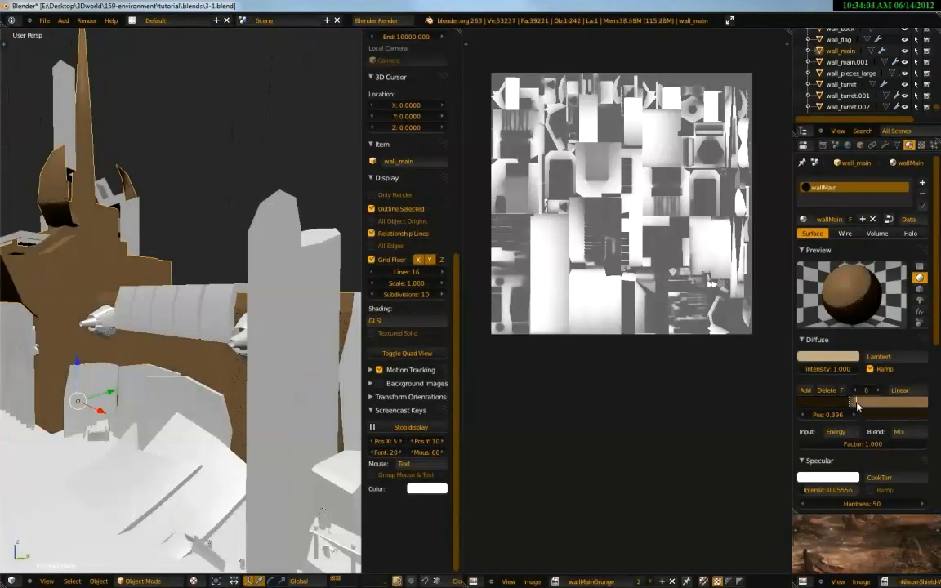
pyautogui.moveTo(872, 403); pyautogui.dragTo(888, 402)
# - Try Ease interpolation on the diffuse ramp, switch it to B-Spline and inspect the wall
pyautogui.click(900, 390)
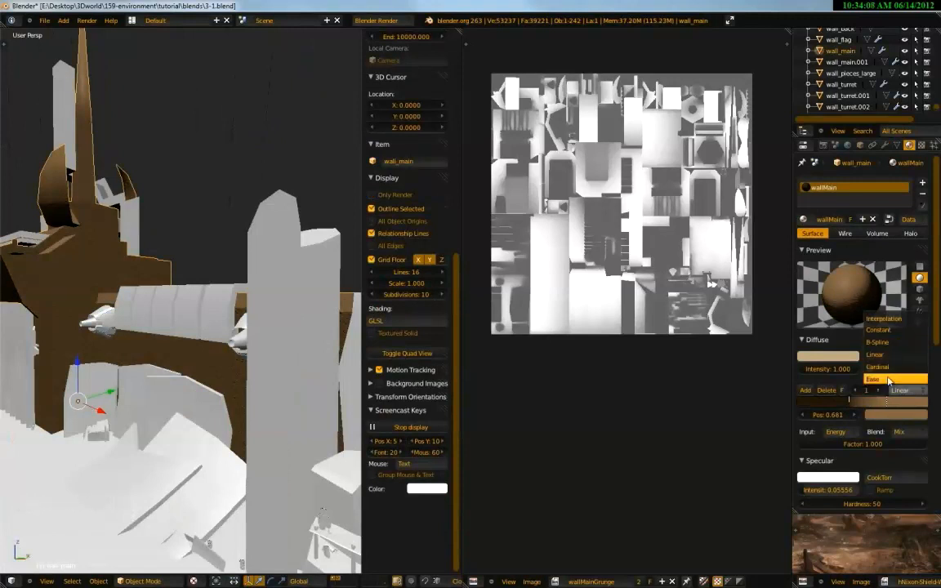
pyautogui.click(889, 381)
pyautogui.click(896, 391)
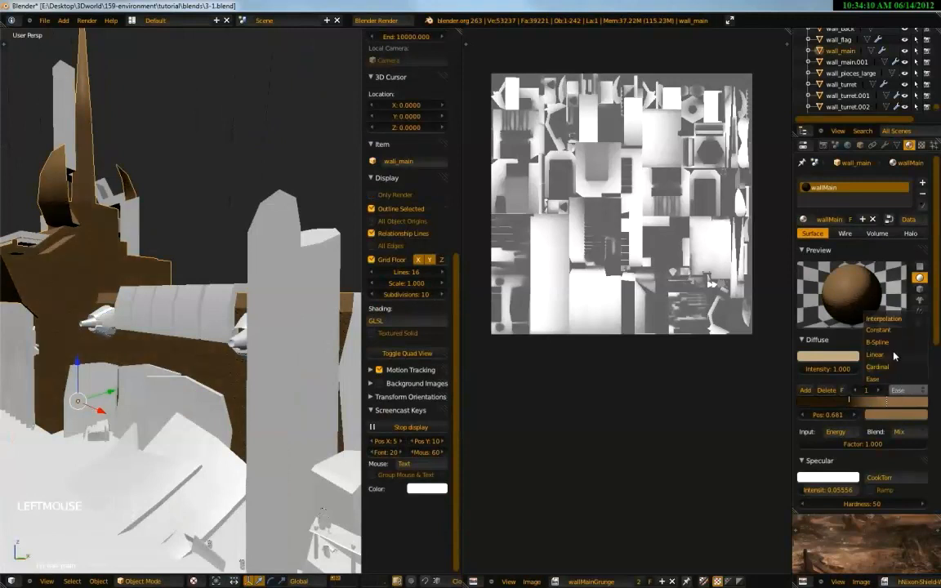
pyautogui.click(891, 352)
pyautogui.moveTo(133, 312); pyautogui.dragTo(181, 279, button='middle')
pyautogui.moveTo(181, 279); pyautogui.dragTo(161, 304, button='middle')
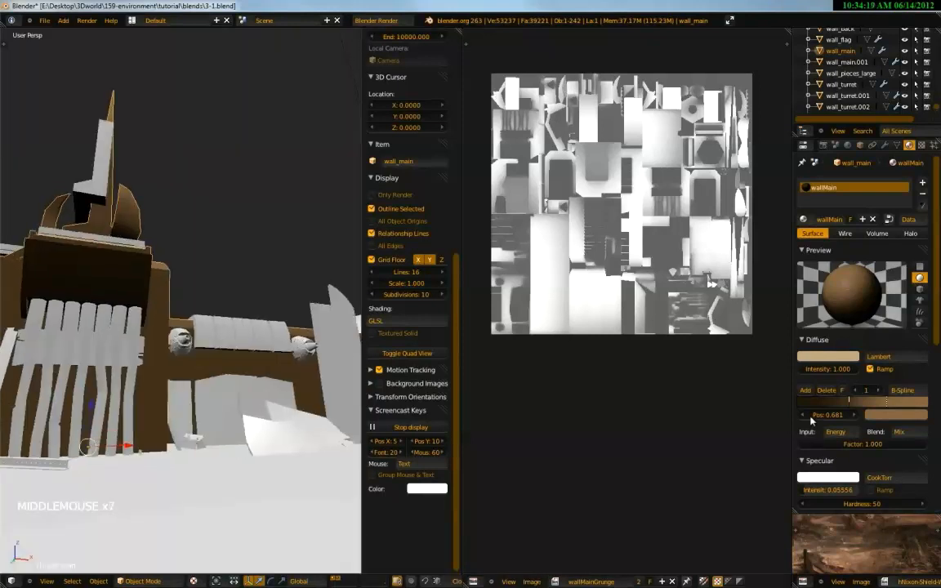
# - Set the diffuse ramp's blend mode to Multiply and inspect the wall around the tower
pyautogui.click(902, 431)
pyautogui.click(887, 396)
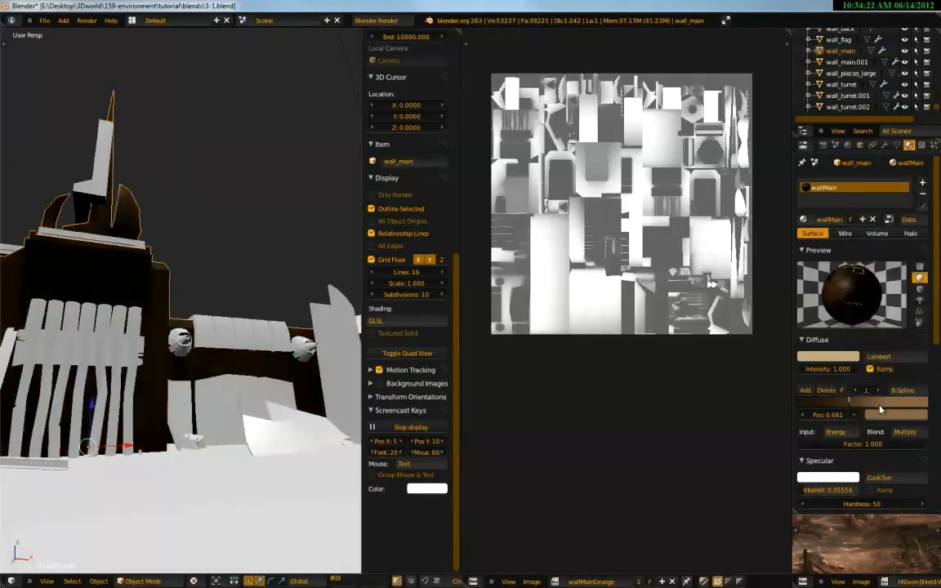
pyautogui.moveTo(220, 338); pyautogui.dragTo(199, 426, button='middle')
pyautogui.keyDown('shift'); pyautogui.moveTo(210, 385); pyautogui.dragTo(266, 365, button='middle'); pyautogui.keyUp('shift')
pyautogui.moveTo(265, 365); pyautogui.dragTo(163, 351, button='middle')
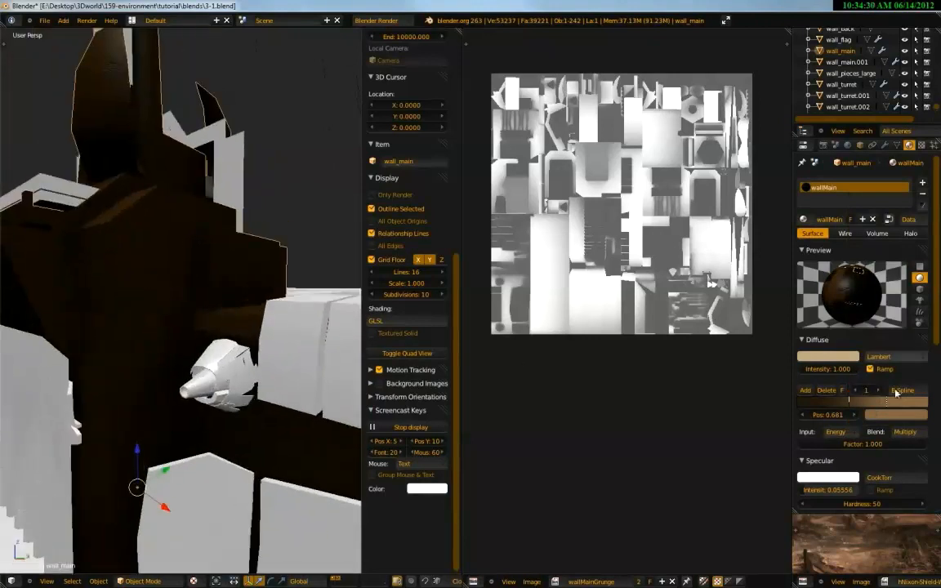
# - Try Result as the diffuse ramp's input, switch it to Shader and inspect the wall
pyautogui.click(842, 434)
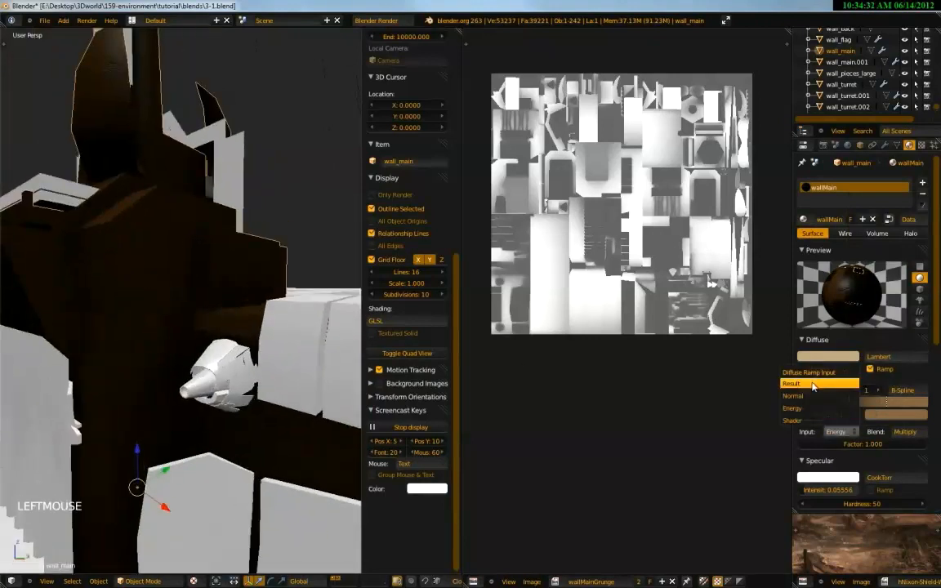
pyautogui.click(814, 381)
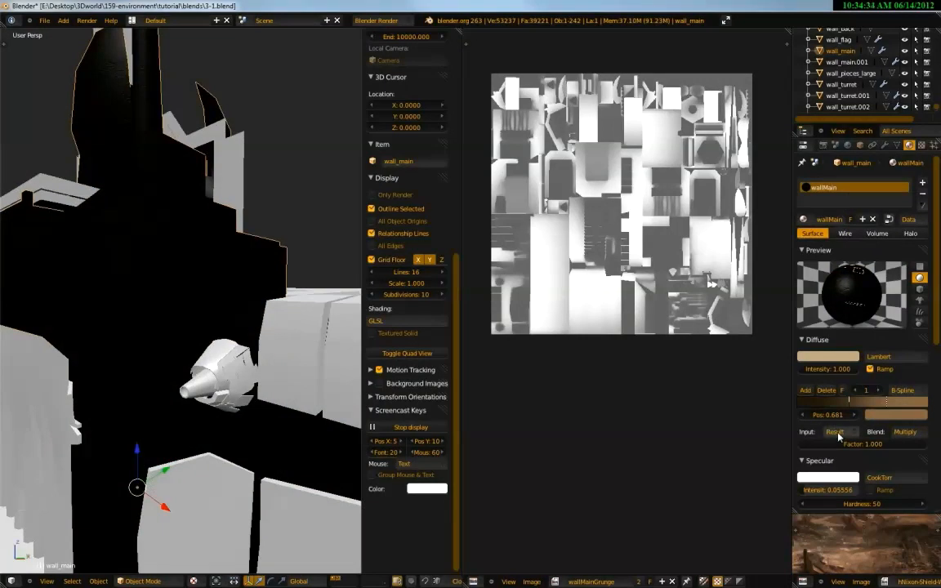
pyautogui.click(838, 434)
pyautogui.click(826, 425)
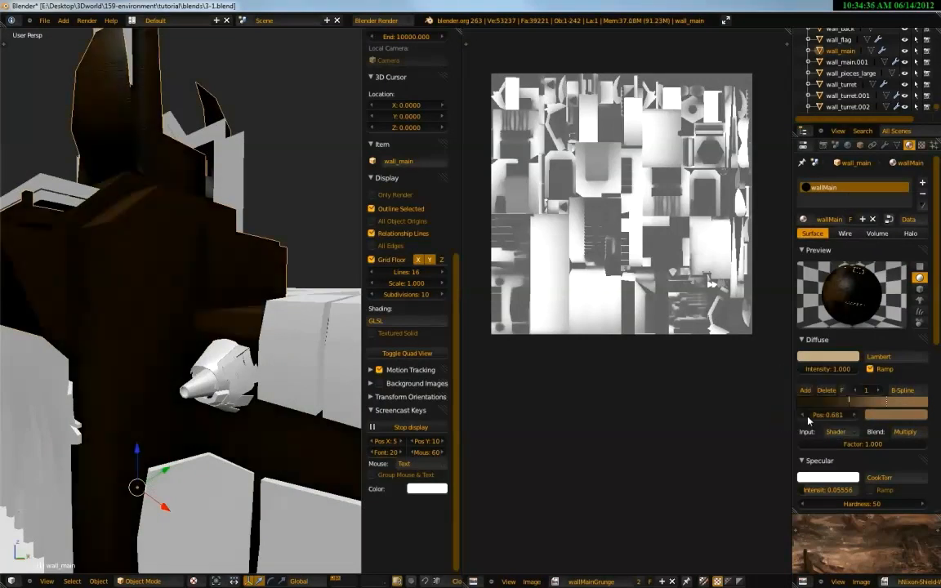
pyautogui.moveTo(183, 304)
pyautogui.mouseDown(button='middle')
pyautogui.moveTo(267, 318)
pyautogui.moveTo(249, 256)
pyautogui.moveTo(192, 401)
pyautogui.moveTo(322, 382)
pyautogui.moveTo(190, 335)
pyautogui.moveTo(252, 411)
pyautogui.moveTo(245, 384)
pyautogui.mouseUp(button='middle')
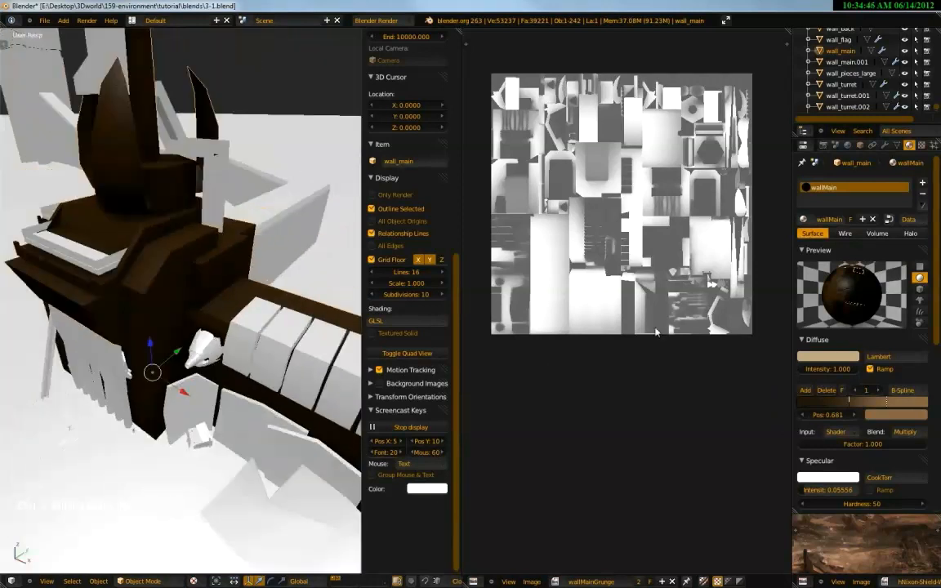
# - Disable the diffuse colour ramp and darken the wallMain diffuse colour to R 0.319, G 0.243, B 0.144
pyautogui.click(870, 369)
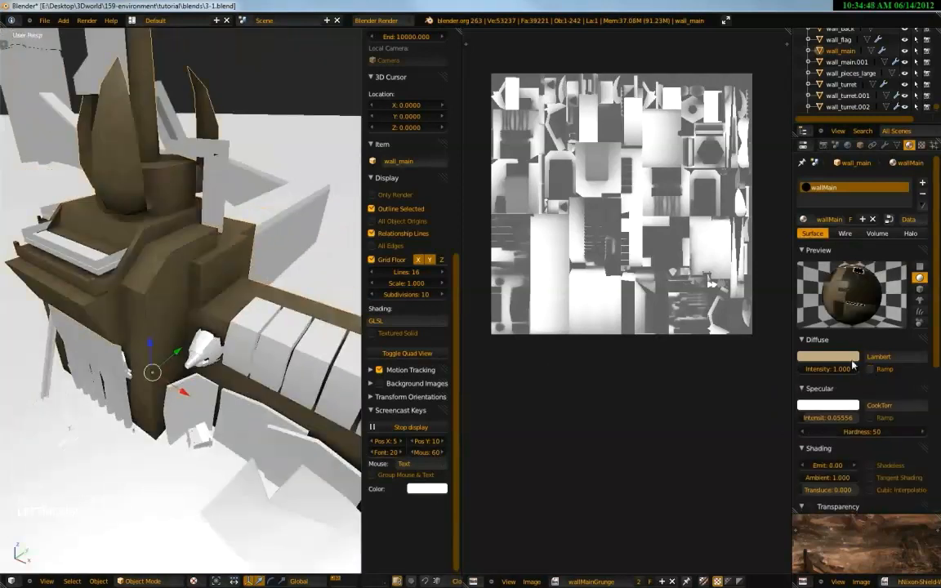
pyautogui.click(836, 358)
pyautogui.moveTo(850, 242); pyautogui.dragTo(852, 245)
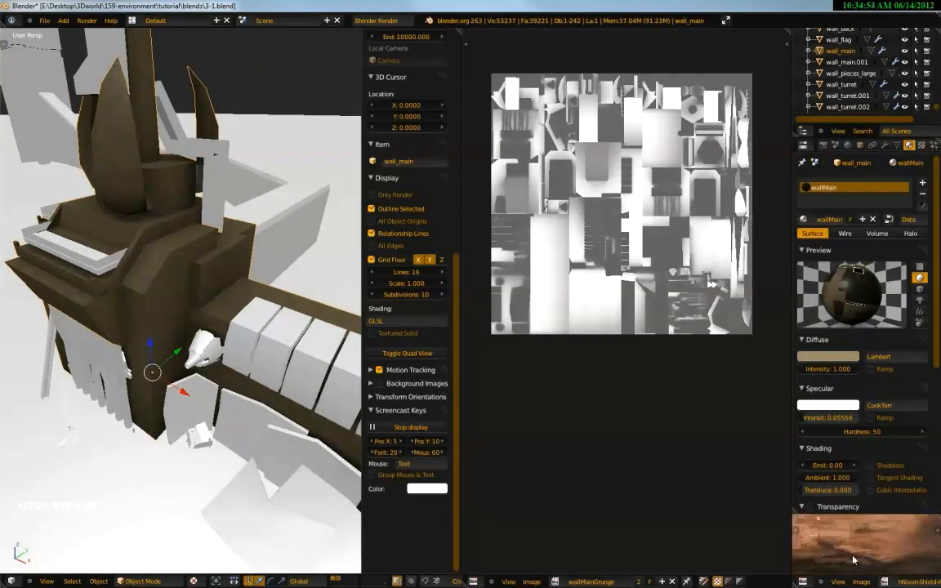
# - Sample the wallMain diffuse colour from a light peach area of the reference painting, giving R 1.000, G 0.701, B 0.509
pyautogui.click(844, 361)
pyautogui.moveTo(884, 540)
pyautogui.mouseDown(button='middle')
pyautogui.moveTo(825, 570)
pyautogui.moveTo(867, 545)
pyautogui.moveTo(847, 560)
pyautogui.moveTo(842, 547)
pyautogui.moveTo(888, 534)
pyautogui.moveTo(867, 564)
pyautogui.moveTo(877, 552)
pyautogui.moveTo(911, 552)
pyautogui.moveTo(824, 557)
pyautogui.moveTo(876, 549)
pyautogui.moveTo(819, 531)
pyautogui.moveTo(905, 545)
pyautogui.mouseUp(button='middle')
pyautogui.moveTo(847, 530); pyautogui.dragTo(867, 530, button='middle')
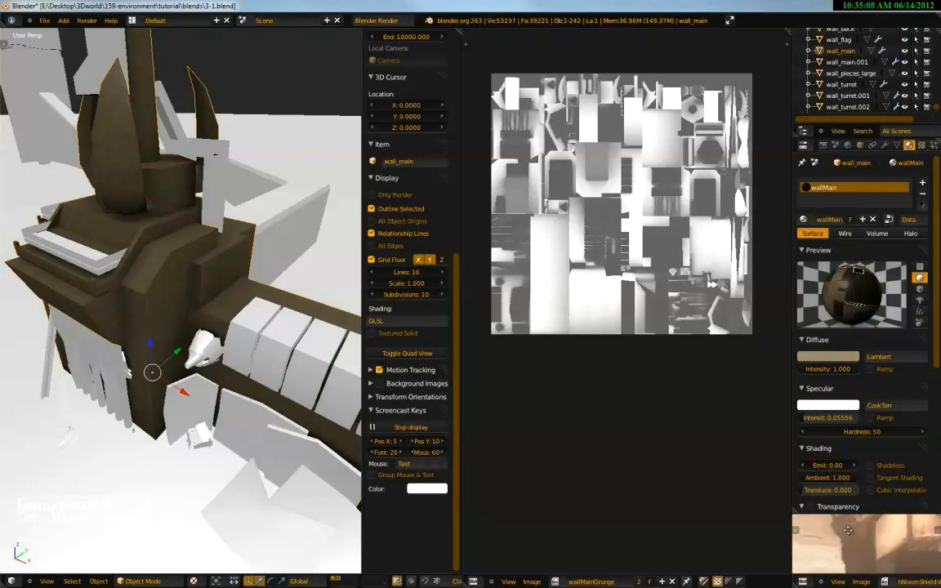
pyautogui.click(832, 356)
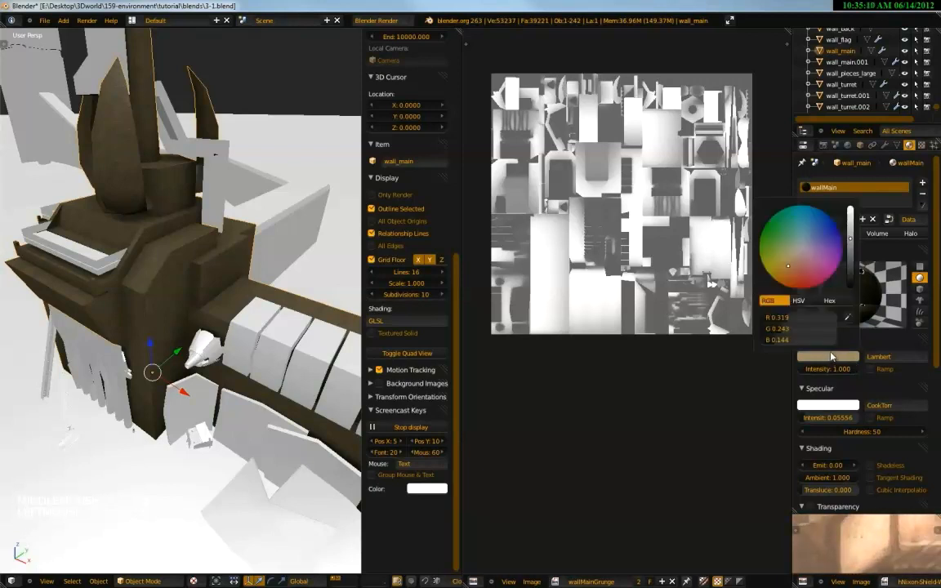
pyautogui.click(846, 318)
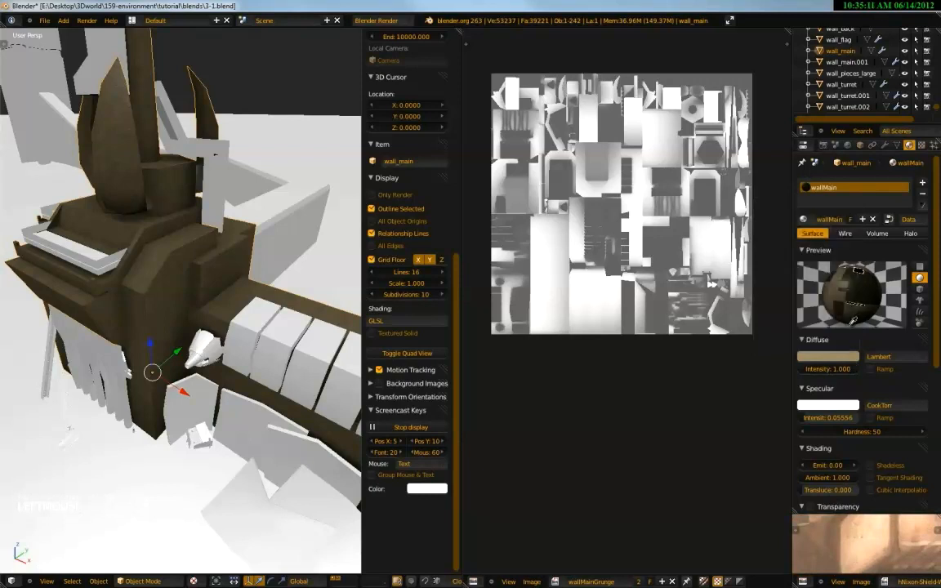
pyautogui.click(872, 552)
# - Adjust the wallMain diffuse colour in HSV to saturation 0.499 and value 0.933, keeping hue 0.06523
pyautogui.moveTo(183, 354); pyautogui.dragTo(155, 294, button='middle')
pyautogui.click(839, 357)
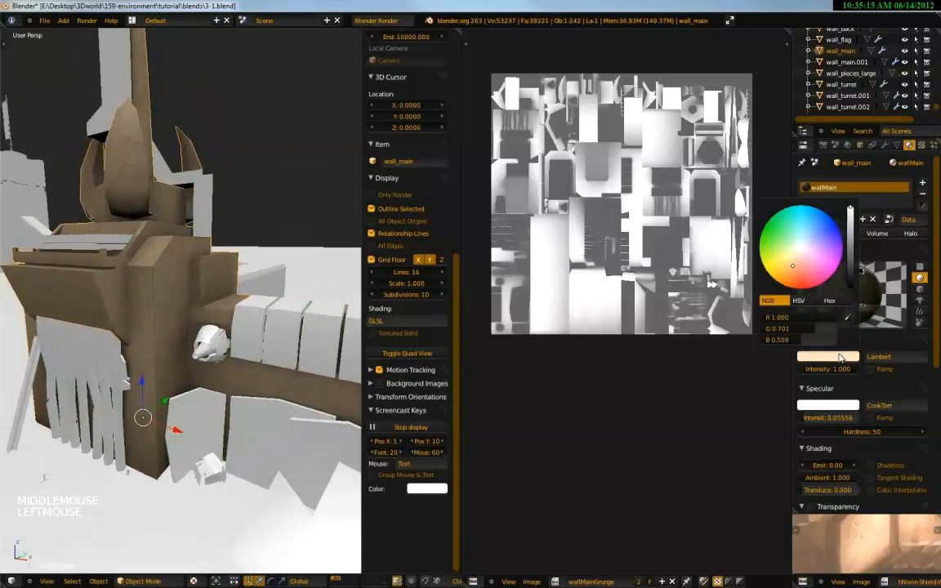
pyautogui.click(806, 301)
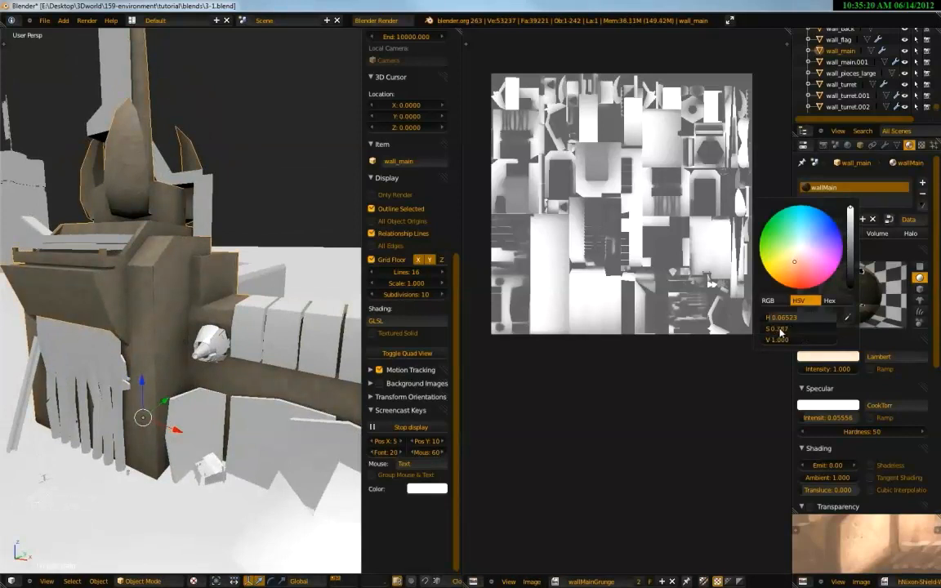
pyautogui.moveTo(792, 334)
pyautogui.mouseDown()
pyautogui.moveTo(800, 338)
pyautogui.moveTo(785, 342)
pyautogui.mouseUp()
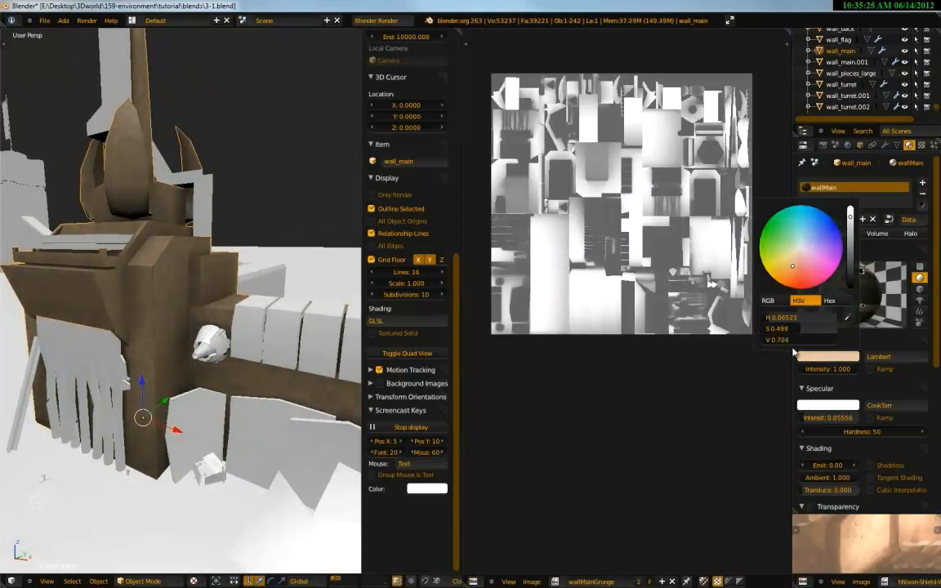
# - Link wall_main's material to wall_pieces_large and make it a separate copy named wallMainPieces
pyautogui.moveTo(194, 340); pyautogui.dragTo(132, 373, button='middle')
pyautogui.moveTo(173, 318)
pyautogui.mouseDown(button='middle')
pyautogui.moveTo(159, 342)
pyautogui.moveTo(116, 341)
pyautogui.moveTo(170, 313)
pyautogui.mouseUp(button='middle')
pyautogui.rightClick(170, 313)
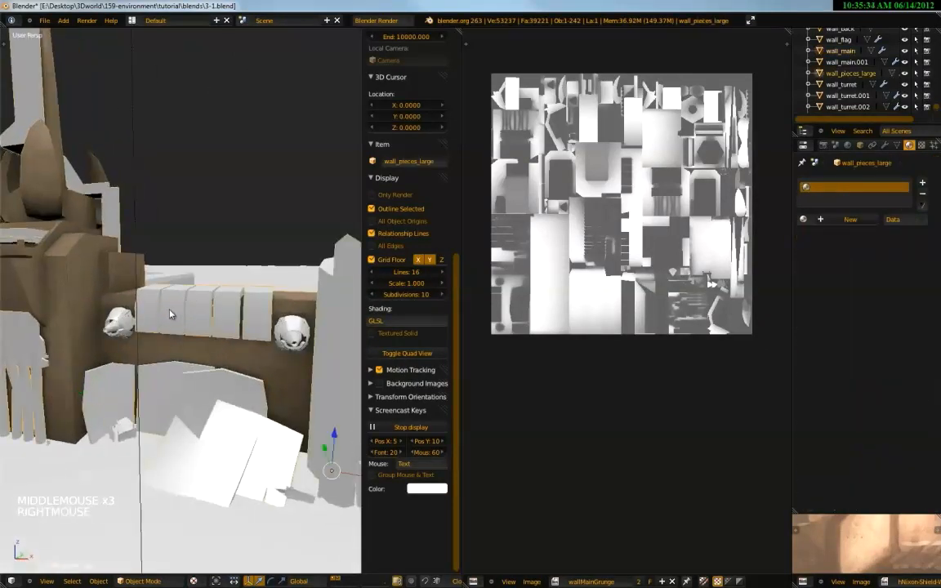
pyautogui.press('Tab')
pyautogui.press('Tab')
pyautogui.moveTo(247, 355); pyautogui.dragTo(205, 365, button='middle')
pyautogui.keyDown('shift'); pyautogui.rightClick(205, 365); pyautogui.keyUp('shift')
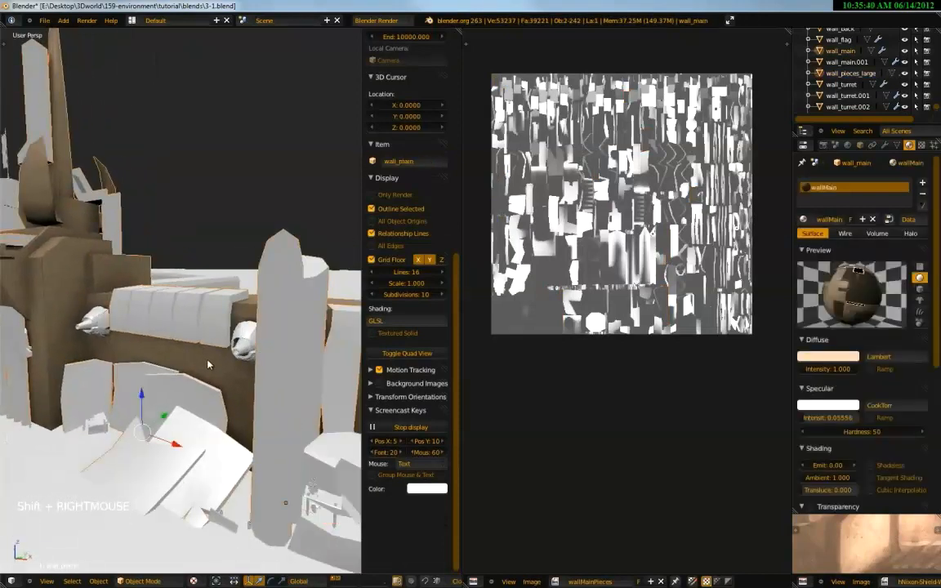
pyautogui.hotkey('ctrl', 'l')
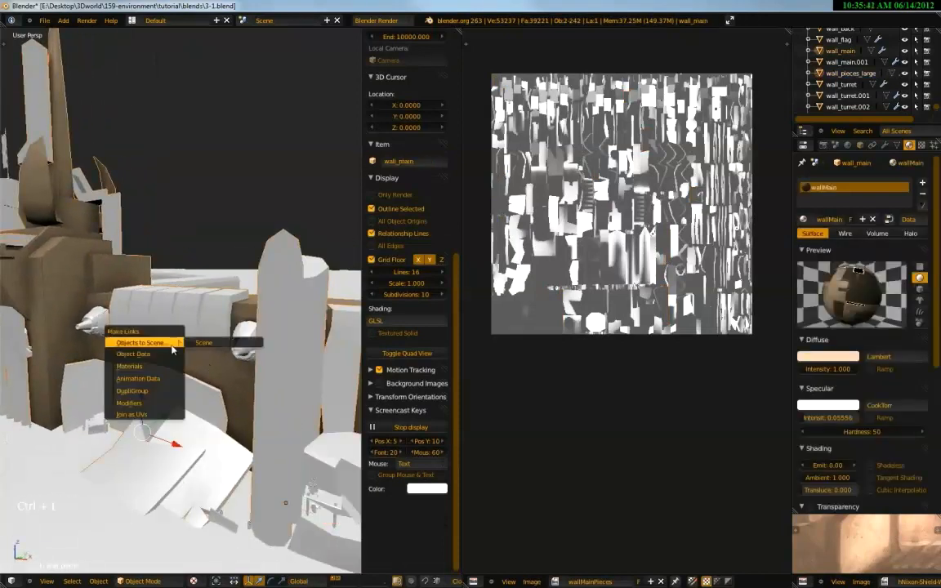
pyautogui.click(166, 370)
pyautogui.rightClick(173, 329)
pyautogui.click(838, 219)
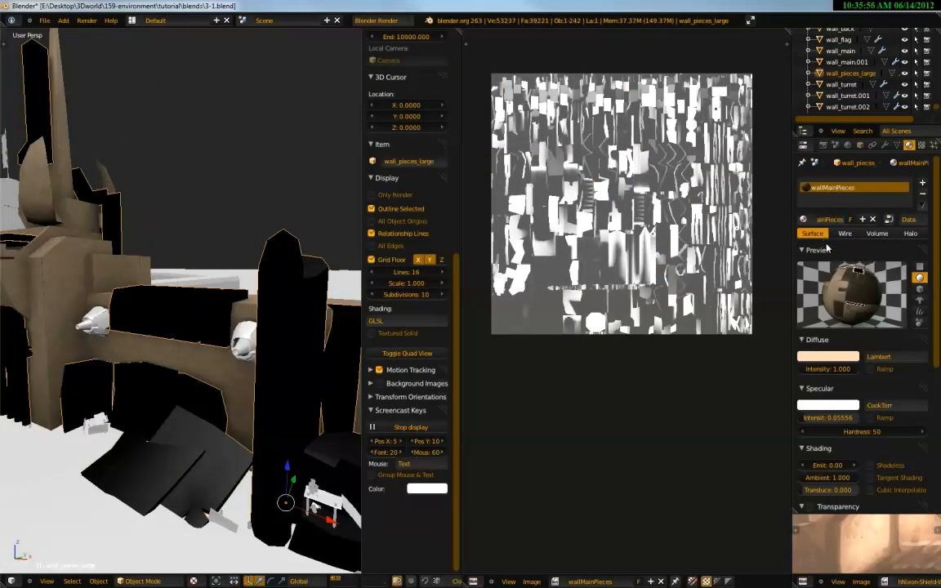
# - Rename the UV map of wall_pieces_large as default
pyautogui.click(921, 144)
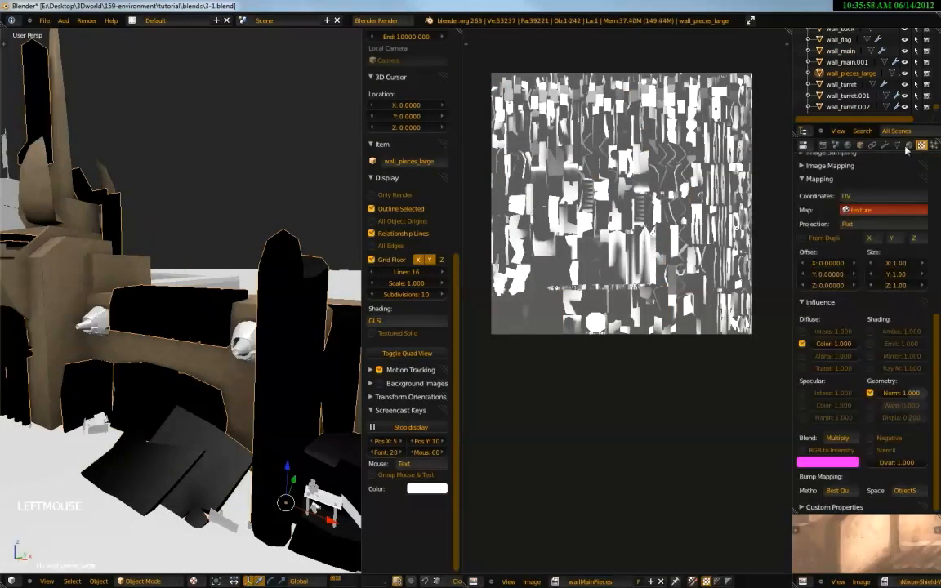
pyautogui.click(897, 145)
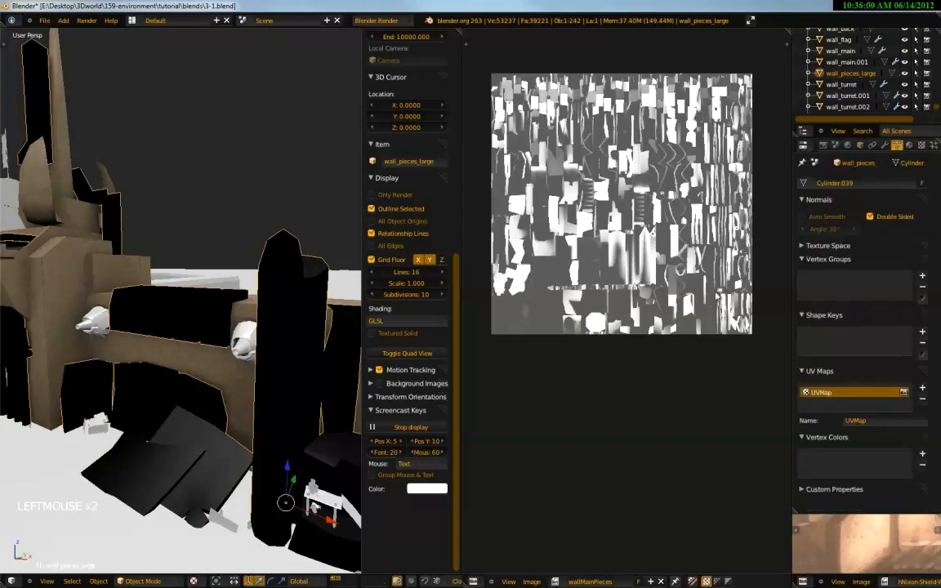
pyautogui.click(855, 420)
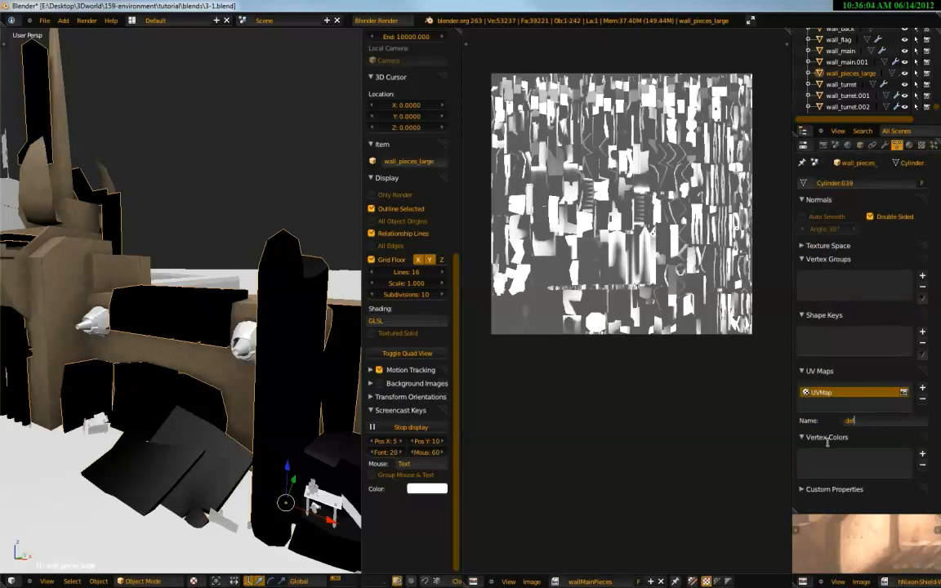
pyautogui.write('default')
pyautogui.press('Return')
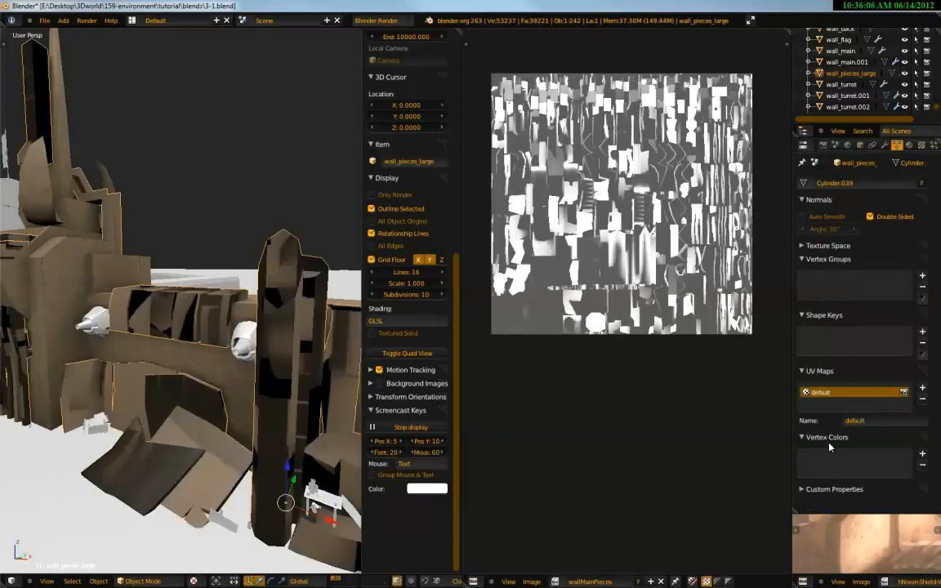
# - Select the whole wall_pieces_large mesh in Edit Mode and add a second UV map named texture
pyautogui.press('Tab')
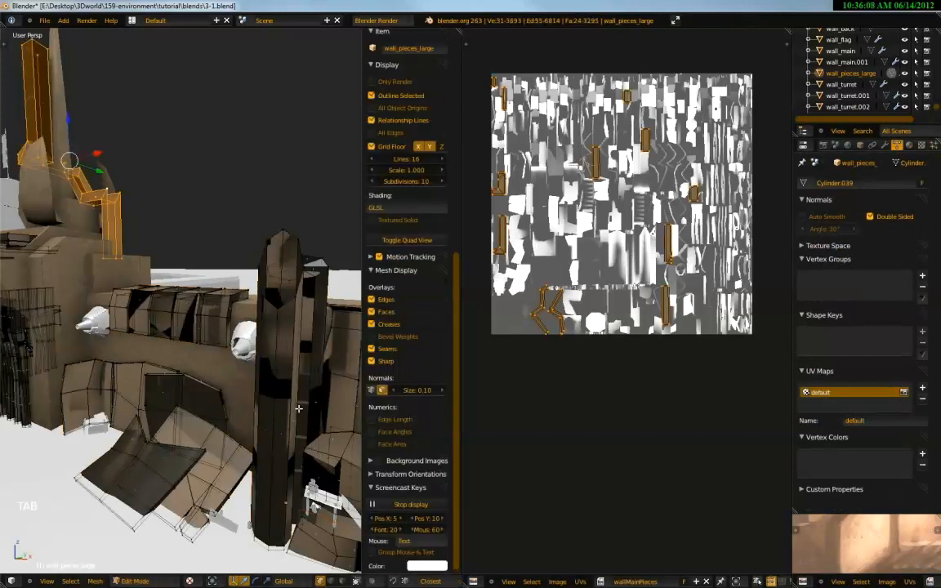
pyautogui.press('a')
pyautogui.press('a')
pyautogui.press('a')
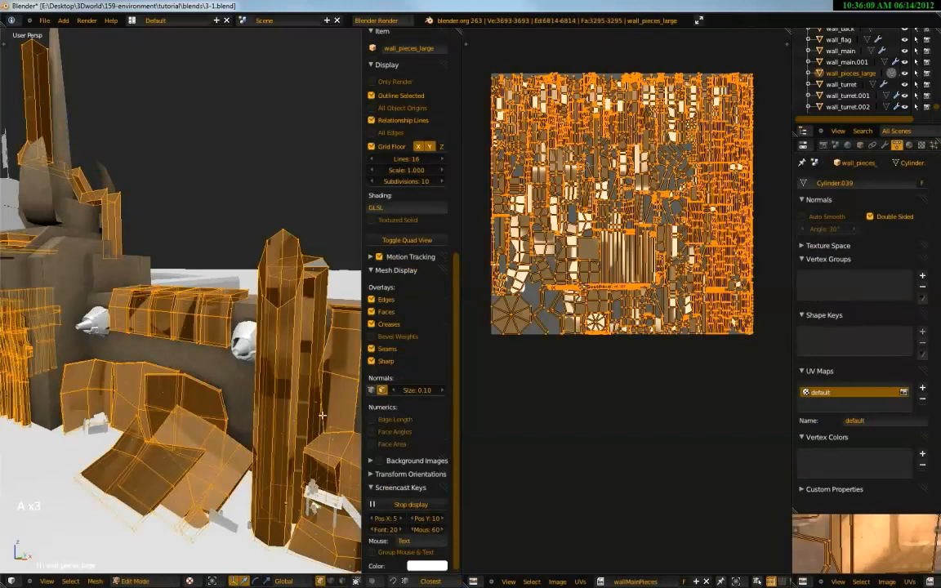
pyautogui.click(922, 392)
pyautogui.click(865, 419)
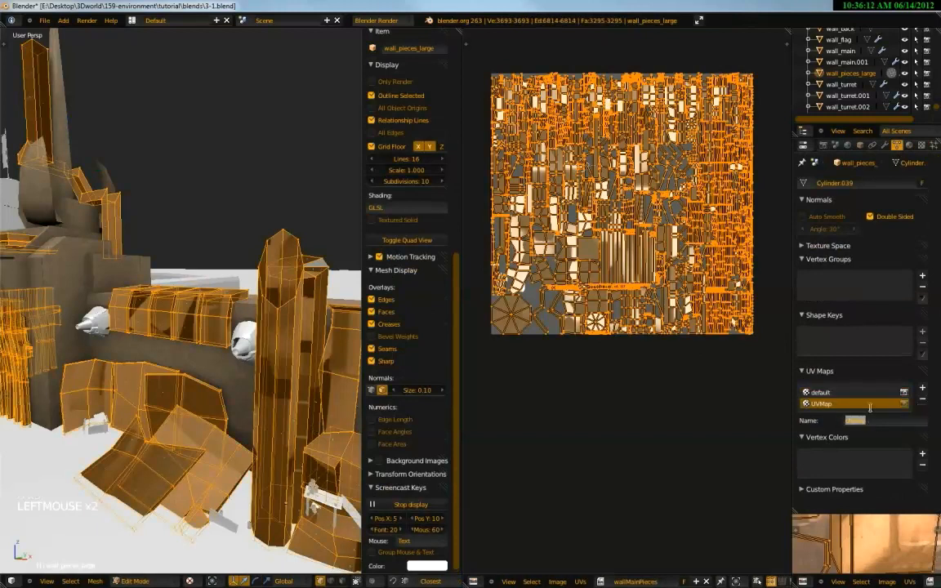
pyautogui.write('blxture')
pyautogui.press('Return')
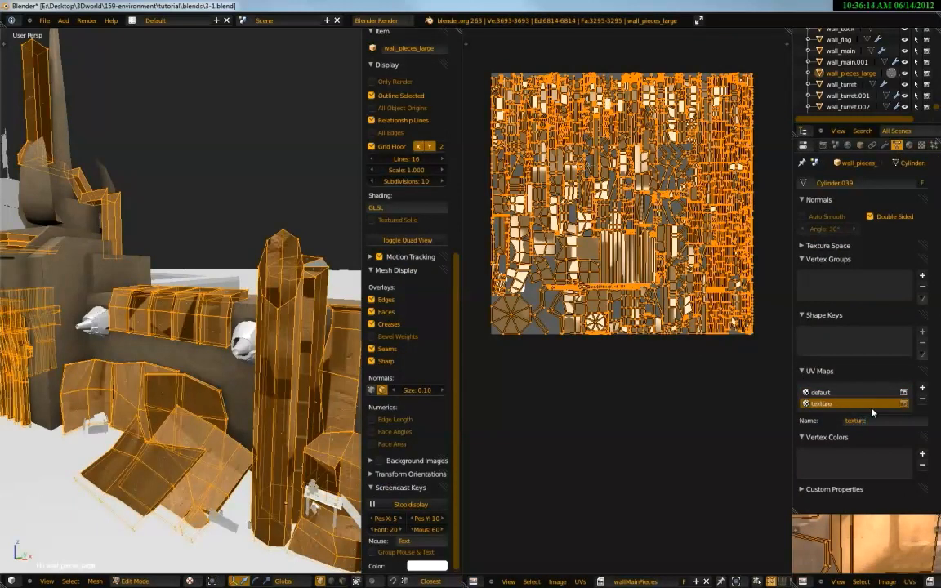
# - Make the wallMainGrunge texture of the wallMainPieces material a separate copy named wallMainPiecesGrunge
pyautogui.moveTo(260, 342); pyautogui.dragTo(272, 341, button='middle')
pyautogui.keyDown('ctrl'); pyautogui.moveTo(271, 340); pyautogui.dragTo(274, 300, button='middle'); pyautogui.keyUp('ctrl')
pyautogui.click(921, 145)
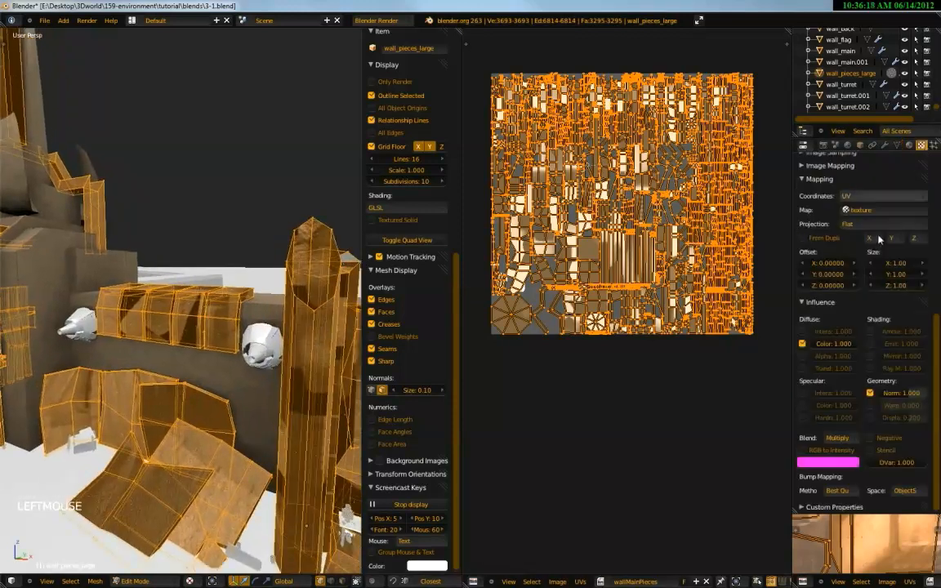
pyautogui.moveTo(814, 269); pyautogui.dragTo(815, 508, button='middle')
pyautogui.moveTo(836, 219); pyautogui.dragTo(834, 258, button='middle')
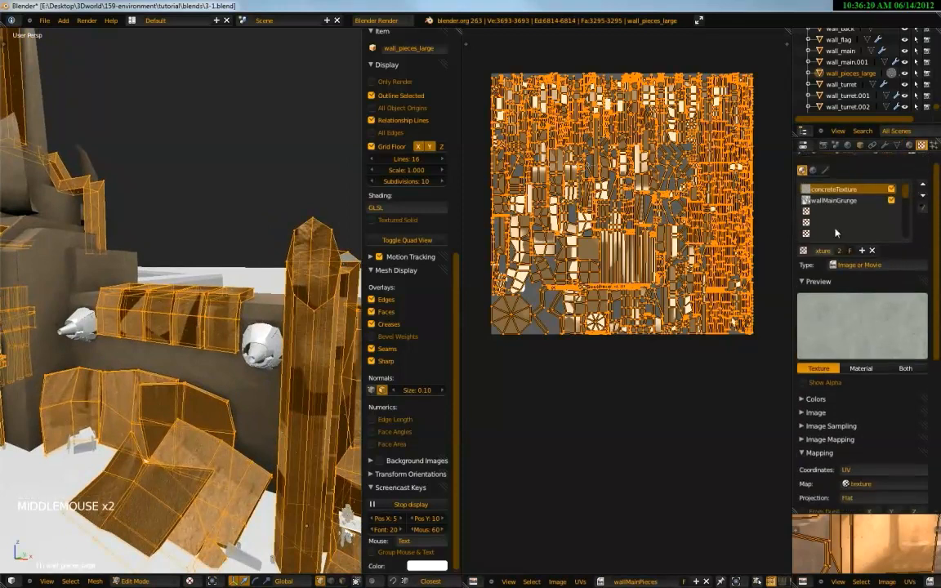
pyautogui.click(834, 200)
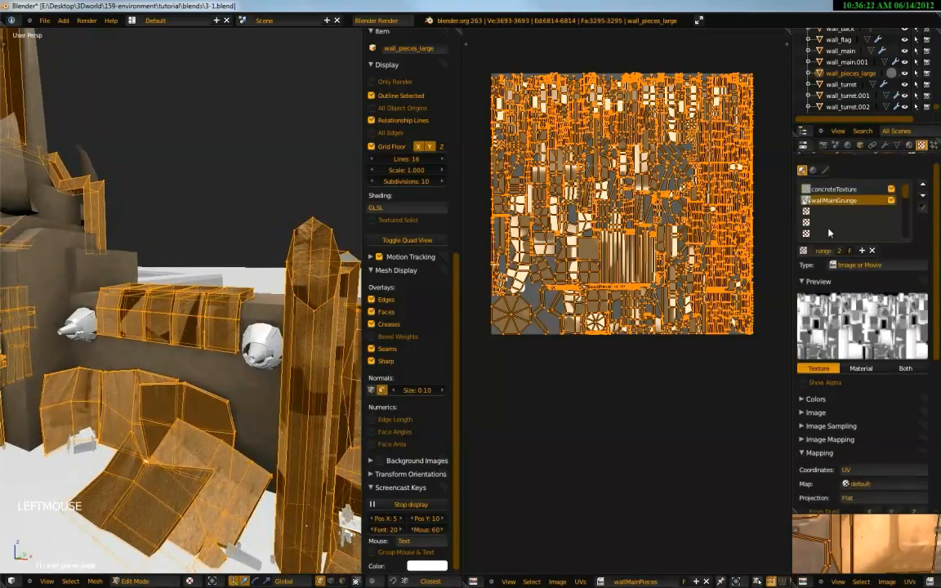
pyautogui.click(839, 252)
pyautogui.doubleClick(828, 251)
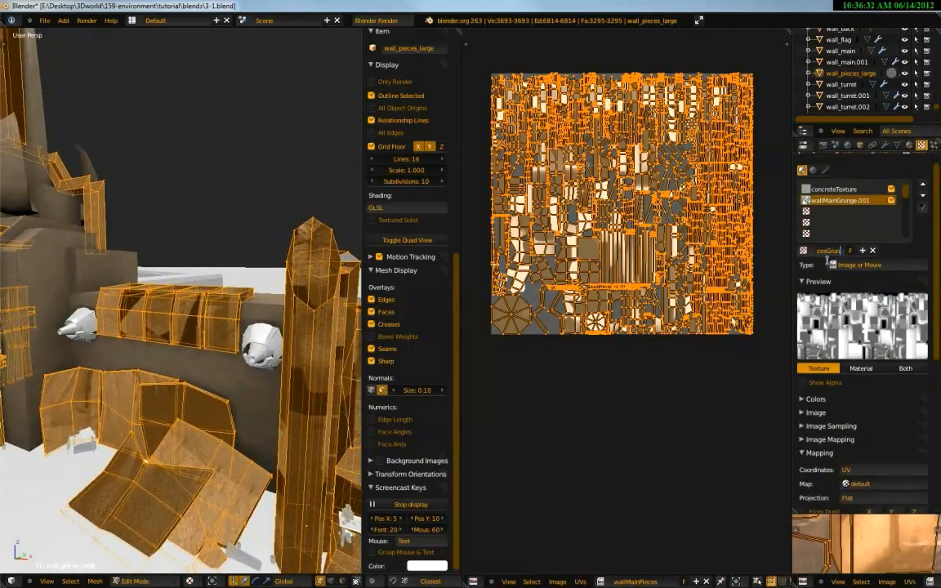
pyautogui.press('Return')
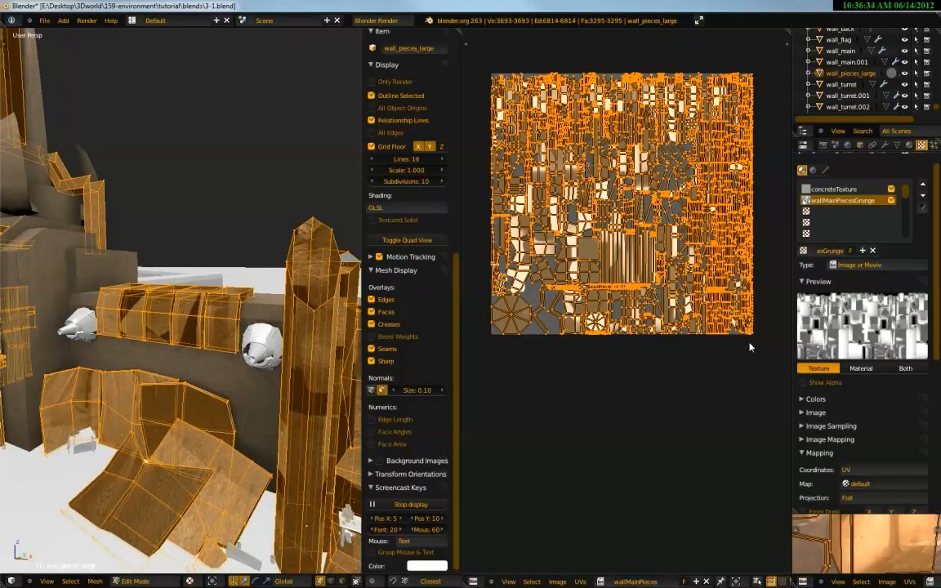
# - Assign the wallMainPieces image to the wallMainPiecesGrunge texture
pyautogui.moveTo(812, 414); pyautogui.dragTo(808, 306, button='middle')
pyautogui.click(813, 268)
pyautogui.click(802, 285)
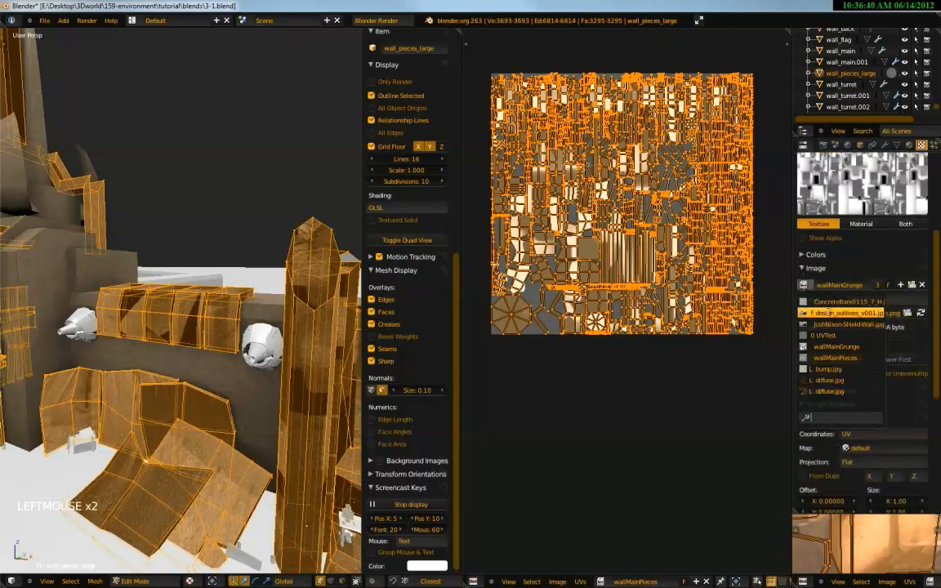
pyautogui.click(841, 358)
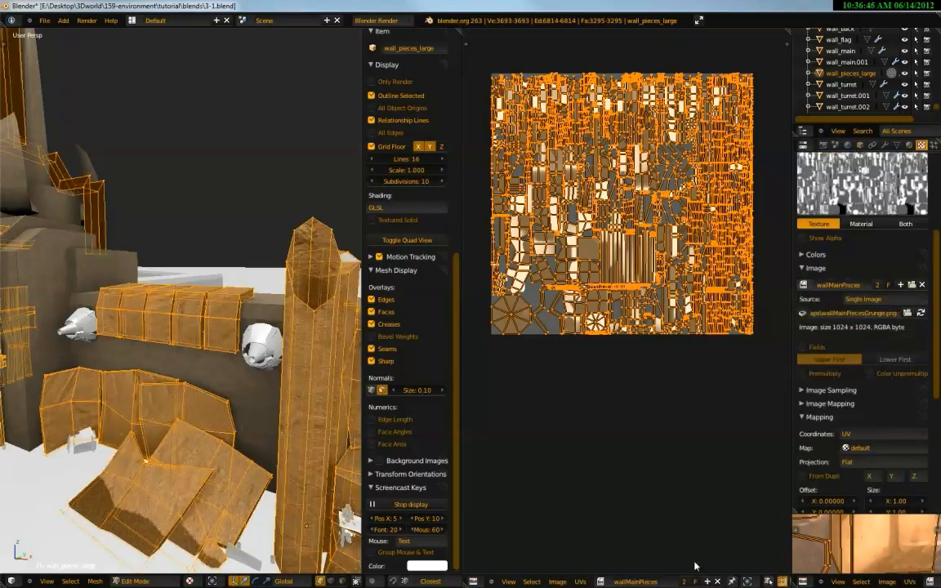
# - Rename the wallMainPieces image as wallMainPiecesGrunge
pyautogui.click(658, 580)
pyautogui.click(666, 582)
pyautogui.write('Grunge')
pyautogui.press('Return')
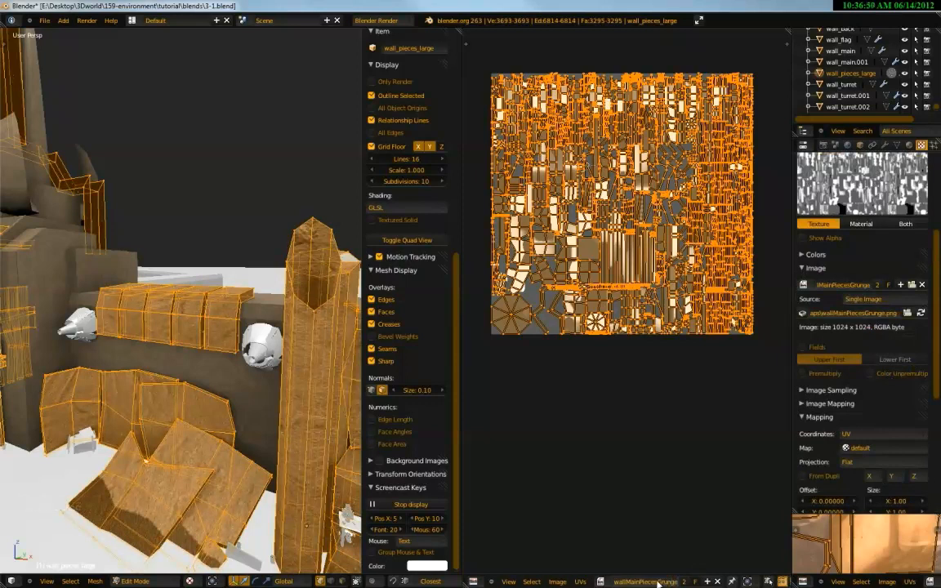
# - Scale up all wall_pieces_large UVs on the texture map in two passes, well beyond the image bounds, for finer concrete detail
pyautogui.moveTo(830, 403); pyautogui.dragTo(845, 278, button='middle')
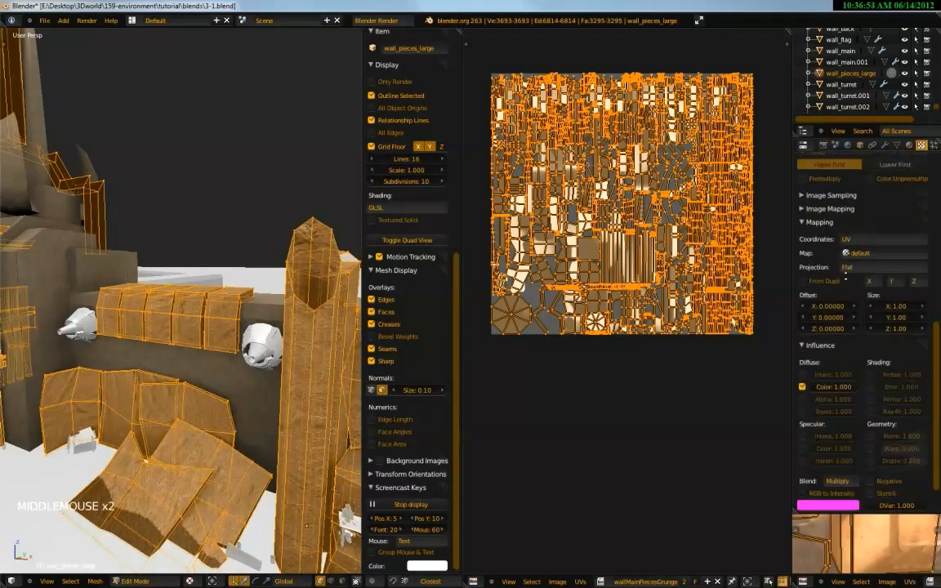
pyautogui.moveTo(761, 241); pyautogui.dragTo(761, 374, button='middle')
pyautogui.moveTo(186, 427); pyautogui.dragTo(249, 321, button='middle')
pyautogui.press('s')
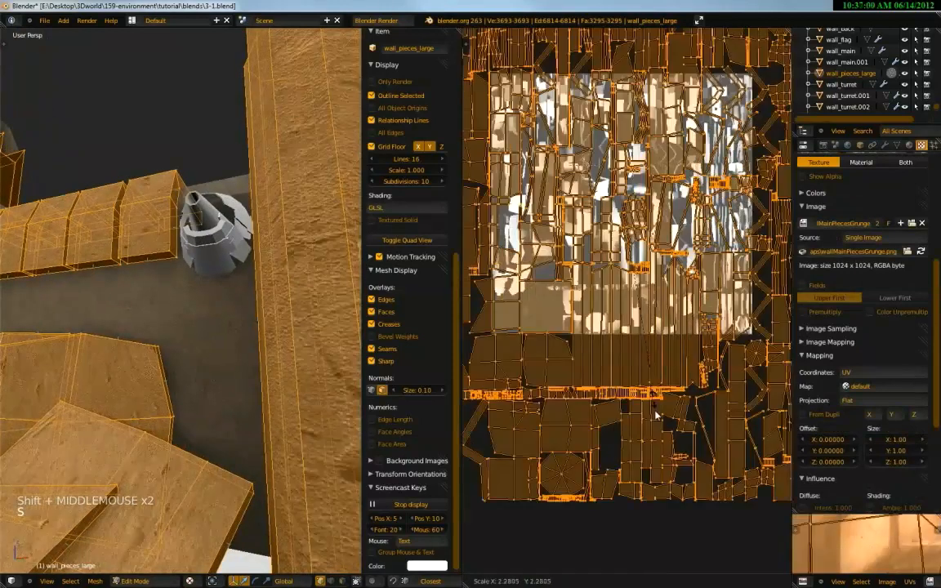
pyautogui.click(686, 400)
pyautogui.press('s')
pyautogui.press('s')
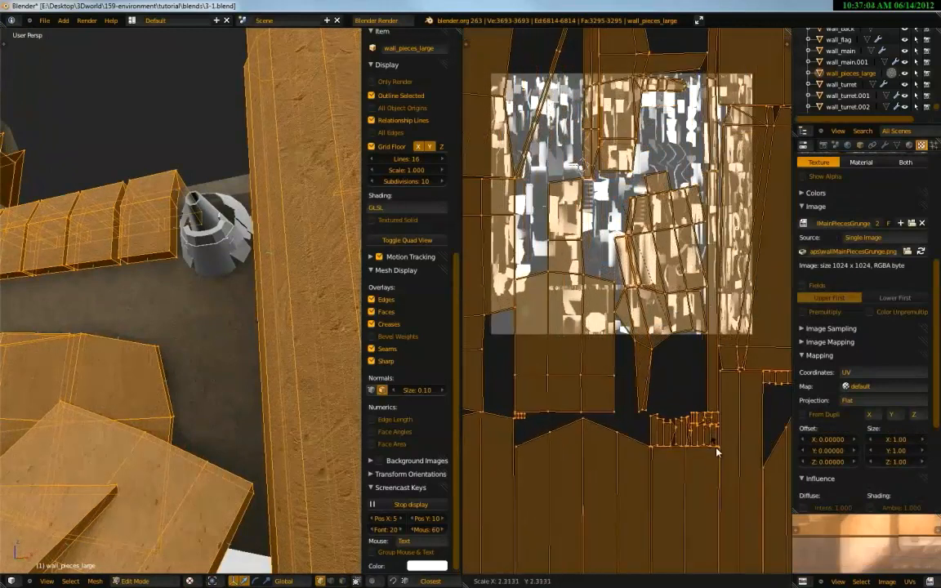
pyautogui.click(700, 419)
# - Scale the texture-map UVs down slightly, check the concrete grain on the wall pieces and return to Object Mode
pyautogui.moveTo(239, 299); pyautogui.dragTo(209, 335, button='middle')
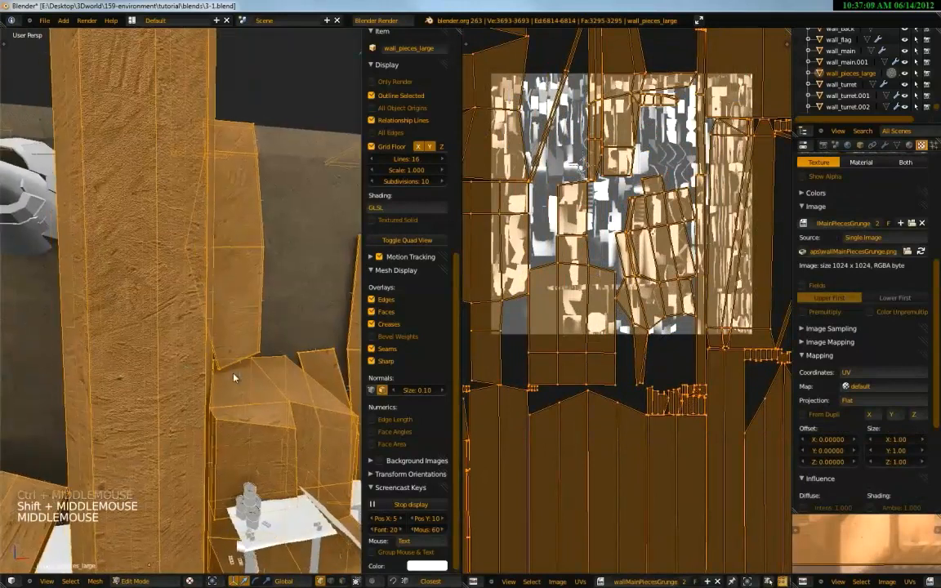
pyautogui.press('s')
pyautogui.press('s')
pyautogui.click(653, 416)
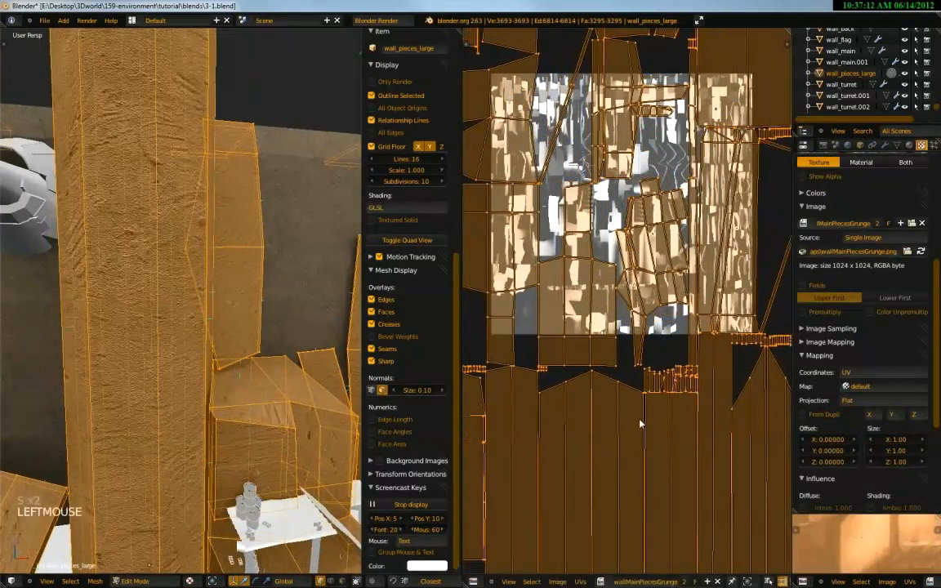
pyautogui.moveTo(208, 367); pyautogui.dragTo(200, 405, button='middle')
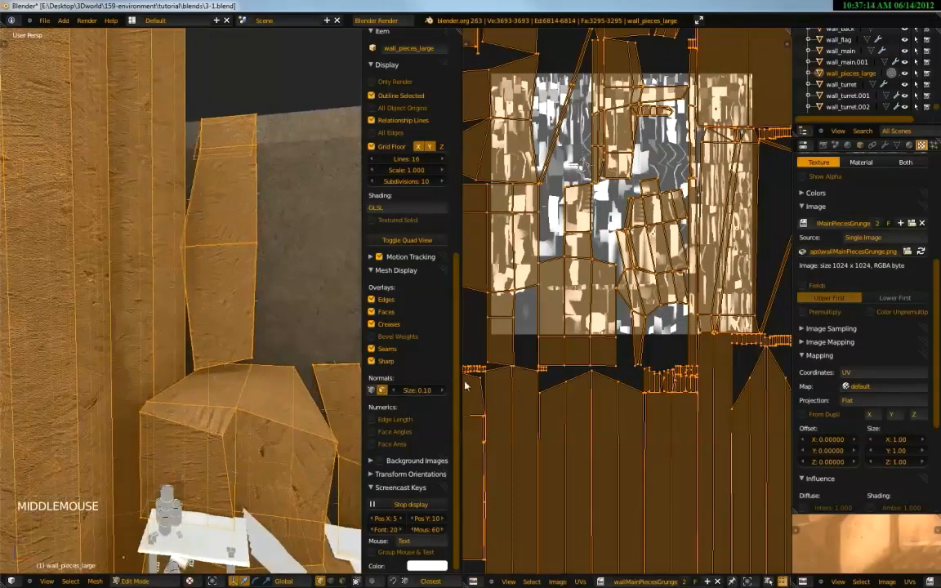
pyautogui.moveTo(317, 365); pyautogui.dragTo(239, 306, button='middle')
pyautogui.press('Tab')
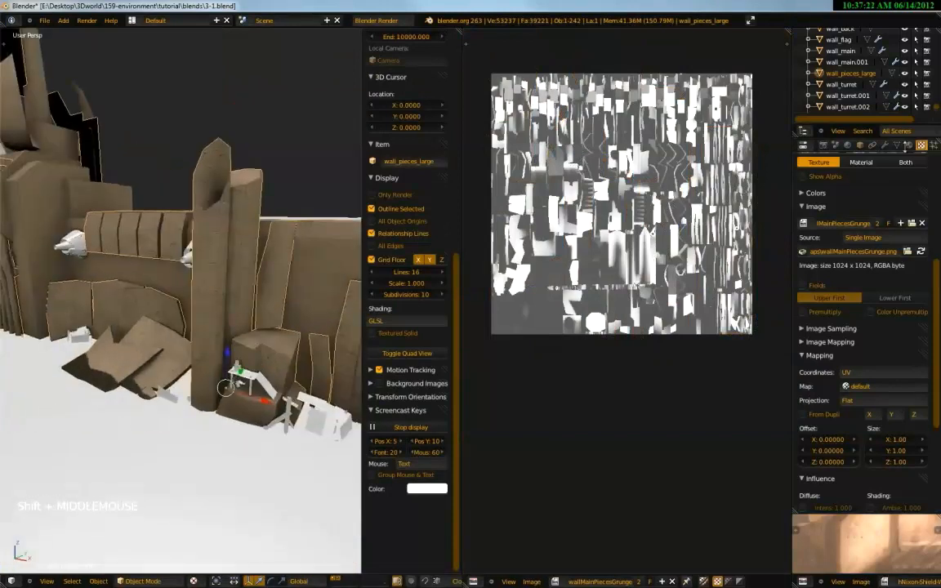
# - Tint the wallMainPieces diffuse colour reddish brown in HSV, to H 0.03933, S 0.880, V 0.548, after trying hue 0
pyautogui.click(909, 144)
pyautogui.click(827, 358)
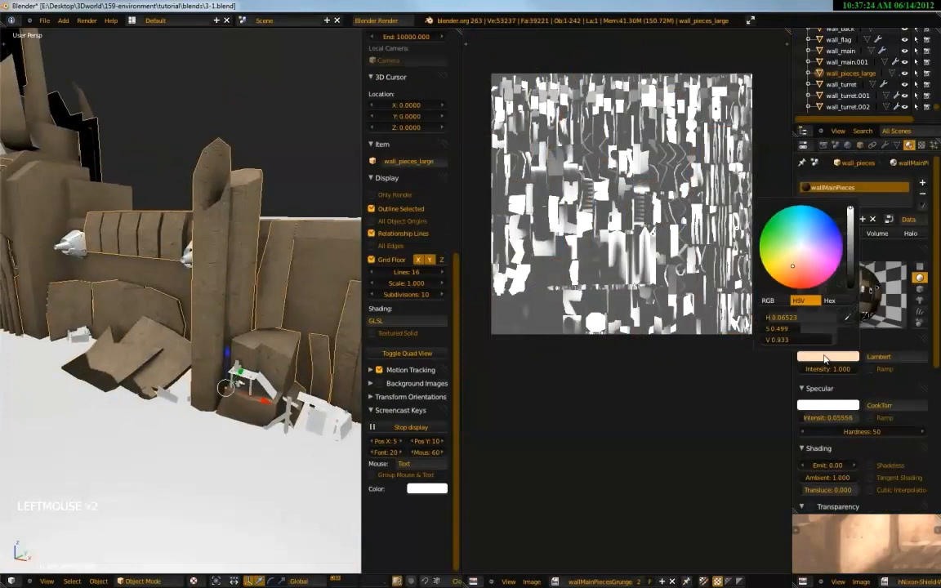
pyautogui.click(778, 318)
pyautogui.write('0')
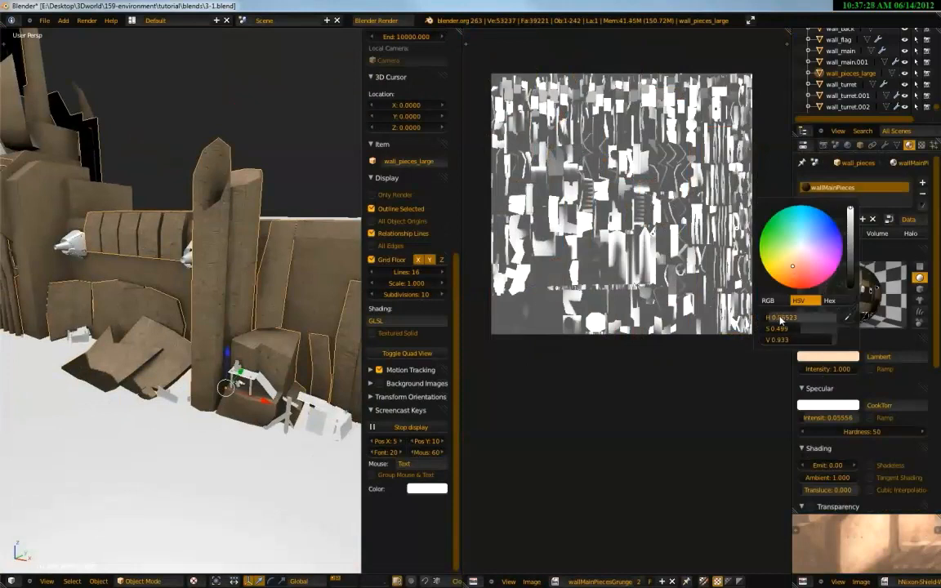
pyautogui.press('Return')
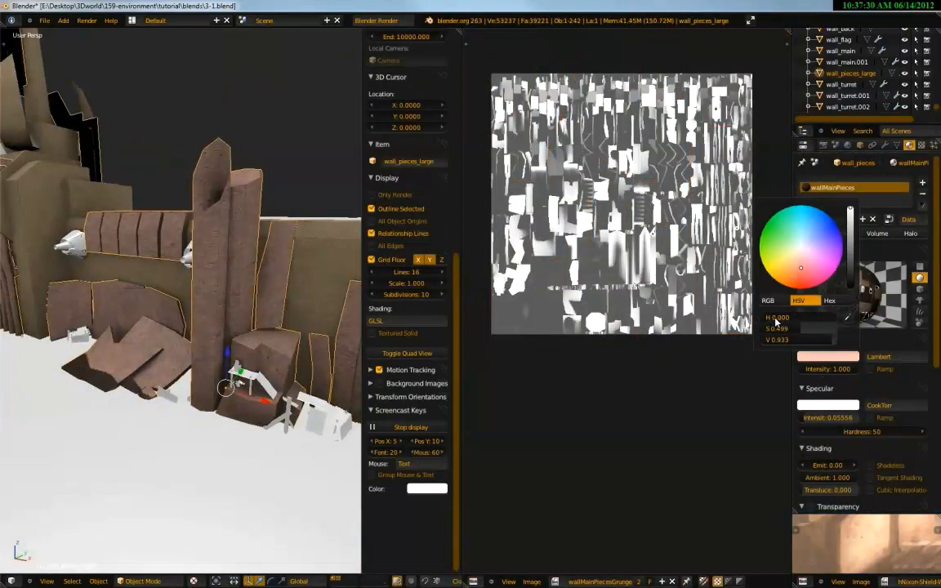
pyautogui.moveTo(780, 325)
pyautogui.mouseDown()
pyautogui.moveTo(811, 329)
pyautogui.moveTo(799, 343)
pyautogui.moveTo(769, 343)
pyautogui.moveTo(790, 331)
pyautogui.moveTo(779, 333)
pyautogui.mouseUp()
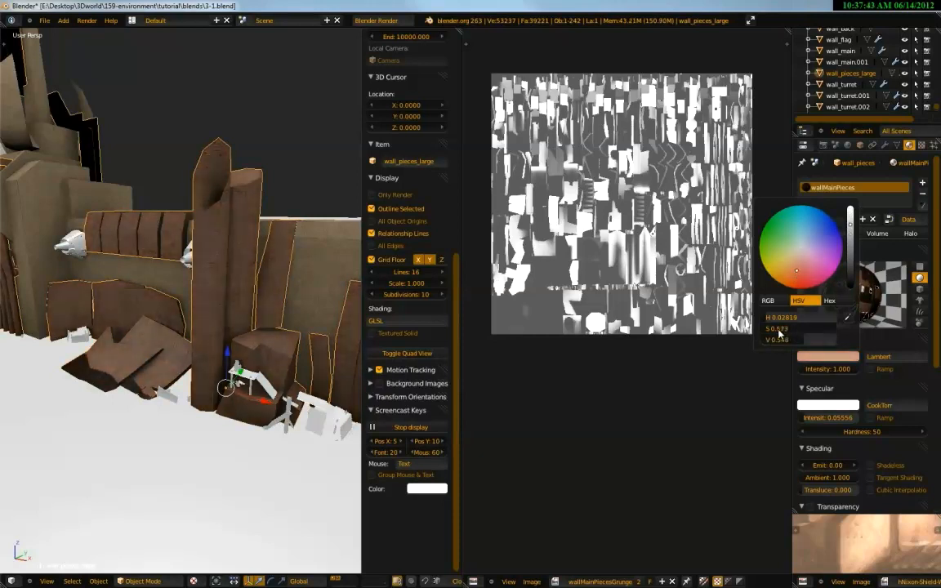
pyautogui.click(792, 277)
pyautogui.moveTo(792, 278); pyautogui.dragTo(795, 282)
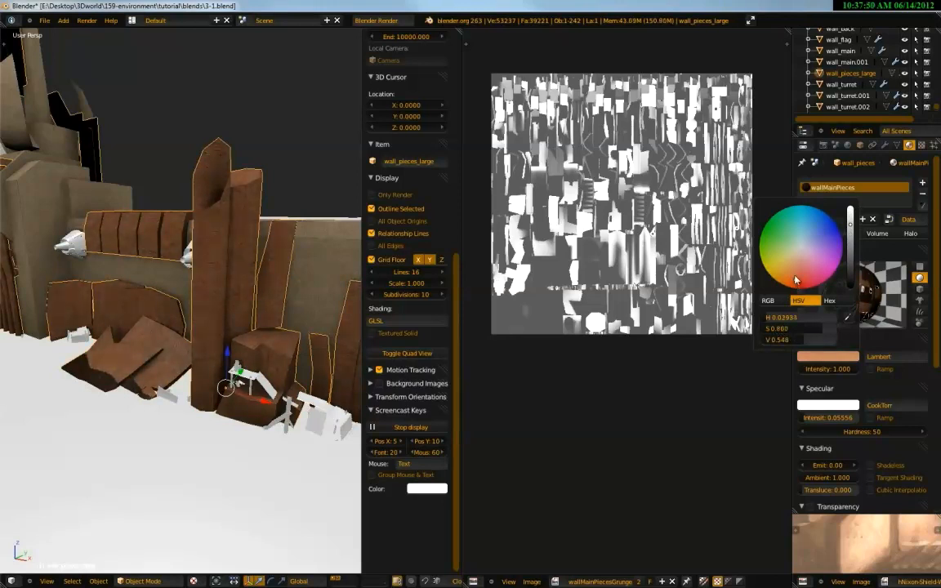
# - Darken the wallMainPieces diffuse colour to about V 0.253 and shift its hue from reddish to a more orange brown
pyautogui.click(850, 245)
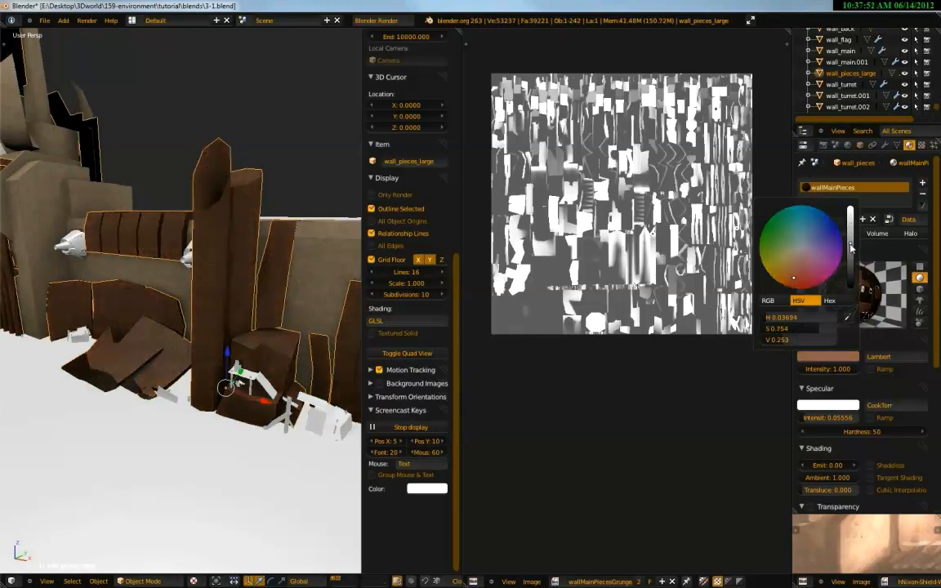
pyautogui.moveTo(850, 246); pyautogui.dragTo(850, 245)
pyautogui.moveTo(789, 280); pyautogui.dragTo(792, 284)
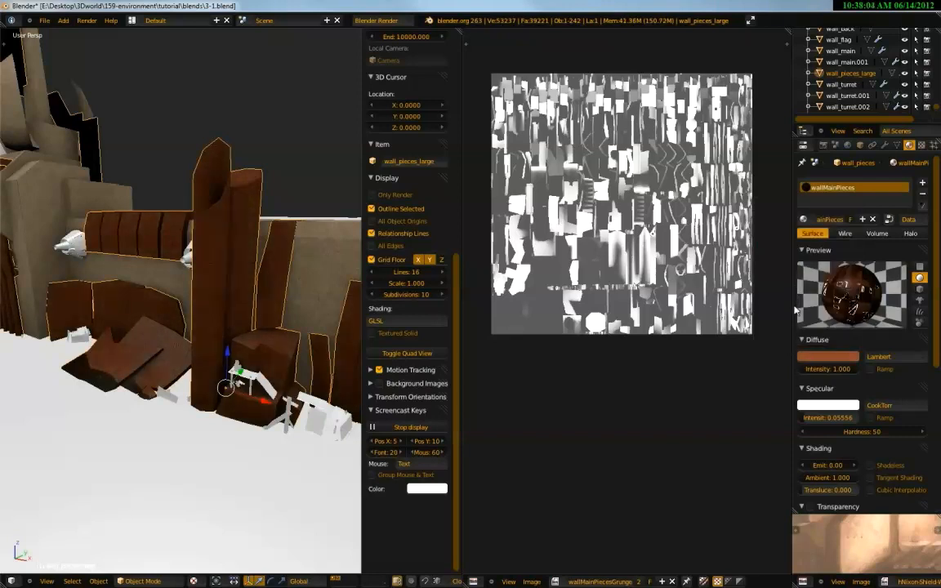
pyautogui.click(816, 356)
pyautogui.moveTo(793, 283); pyautogui.dragTo(789, 283)
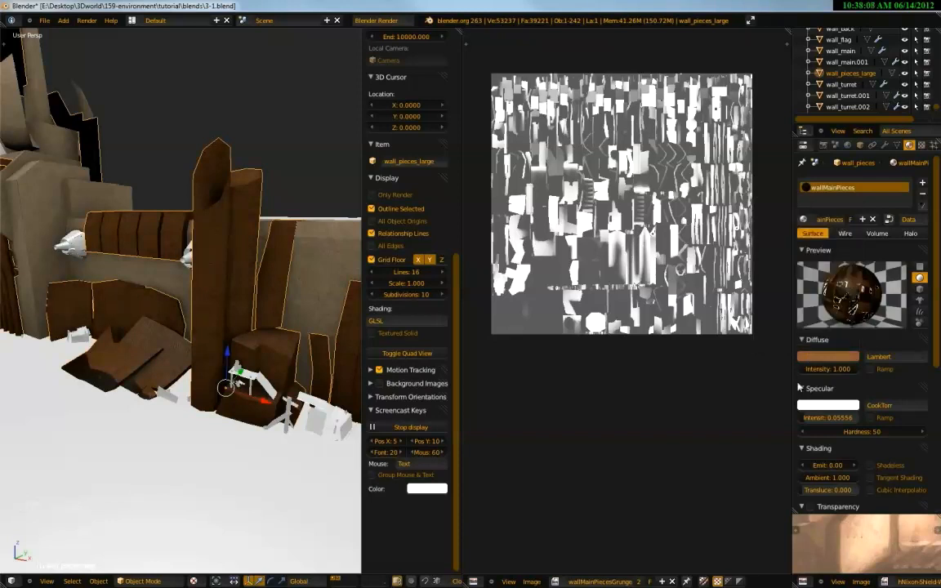
# - Set the wallMainPieces specular intensity to 0 and check the wall pieces from several angles
pyautogui.moveTo(269, 359); pyautogui.dragTo(196, 363, button='middle')
pyautogui.moveTo(830, 421); pyautogui.dragTo(784, 421)
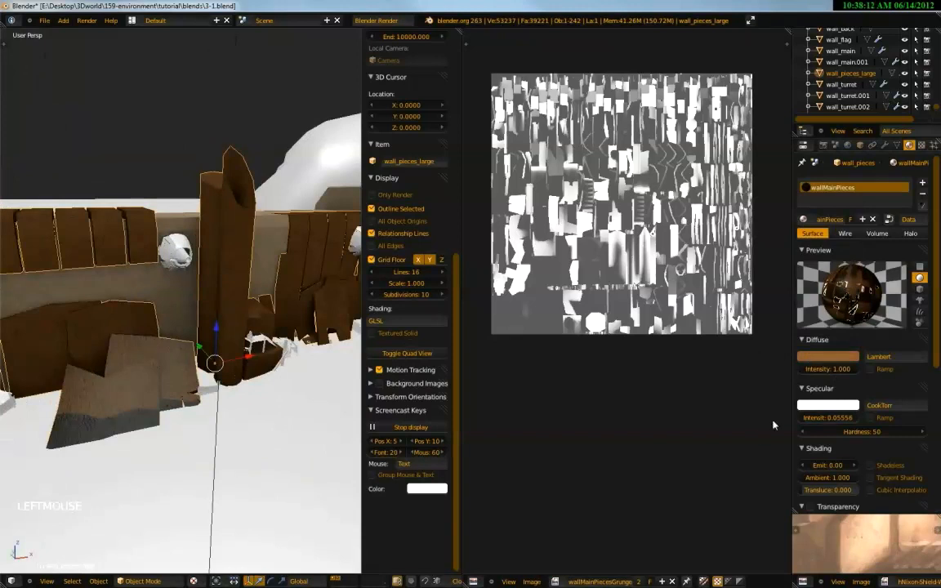
pyautogui.moveTo(118, 347); pyautogui.dragTo(174, 308, button='middle')
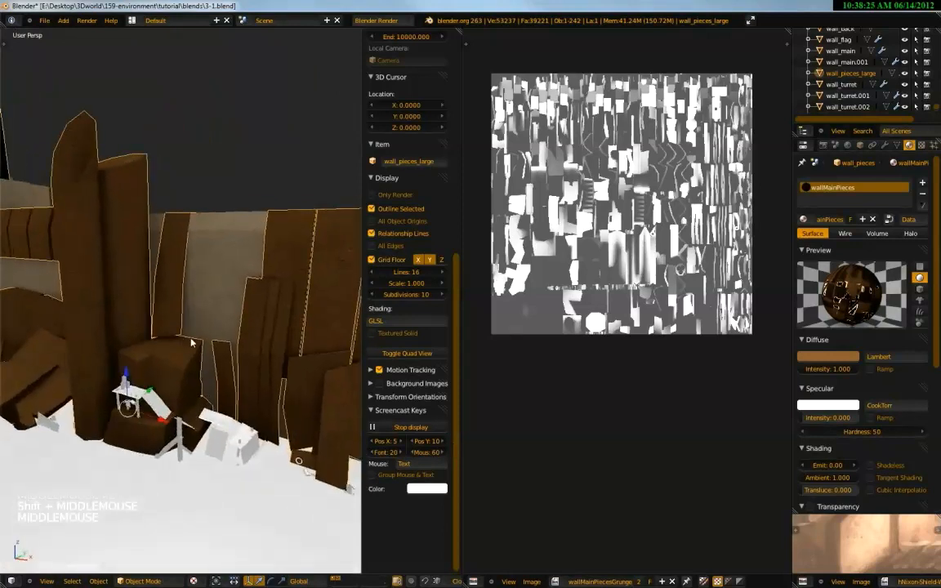
# - Show the texture slots of the wallMainPieces material and disable concreteTexture
pyautogui.click(921, 145)
pyautogui.moveTo(843, 209); pyautogui.dragTo(808, 412, button='middle')
pyautogui.moveTo(817, 198); pyautogui.dragTo(839, 217, button='middle')
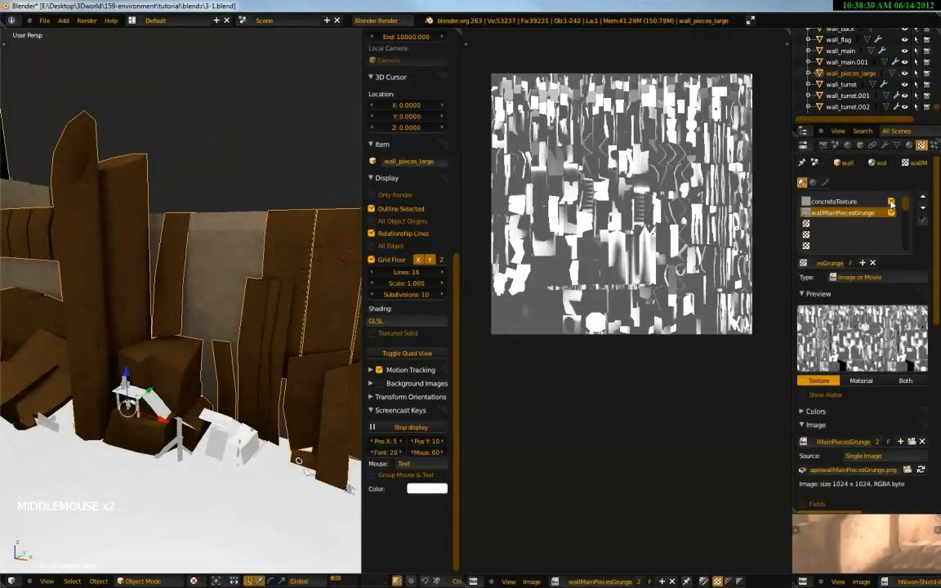
pyautogui.click(891, 201)
pyautogui.click(825, 224)
pyautogui.click(837, 263)
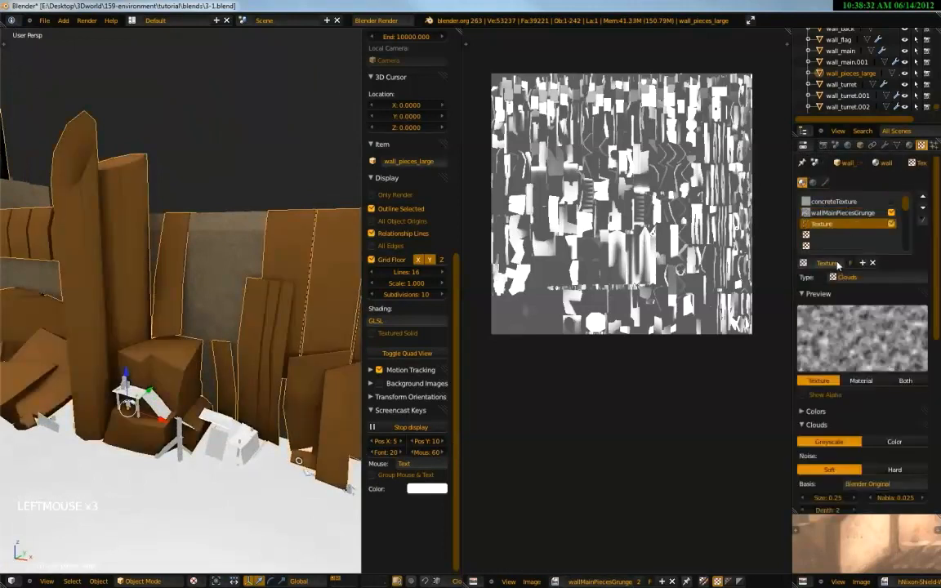
pyautogui.click(847, 277)
pyautogui.click(817, 262)
pyautogui.click(872, 262)
# - Re-enable concreteTexture in the wallMainPieces material and rename a single-user copy of it as metalTexture
pyautogui.click(833, 202)
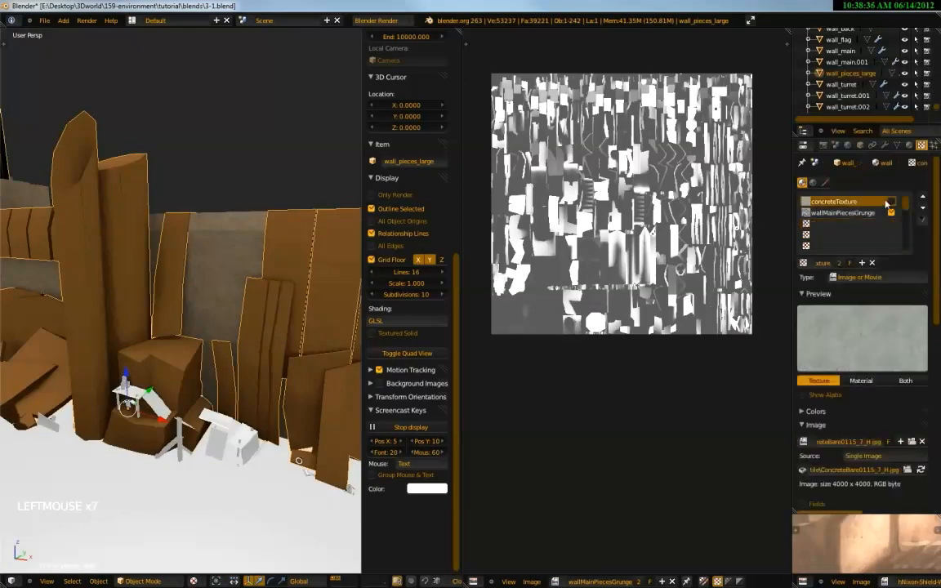
pyautogui.click(891, 202)
pyautogui.click(846, 263)
pyautogui.click(828, 262)
pyautogui.write('ma')
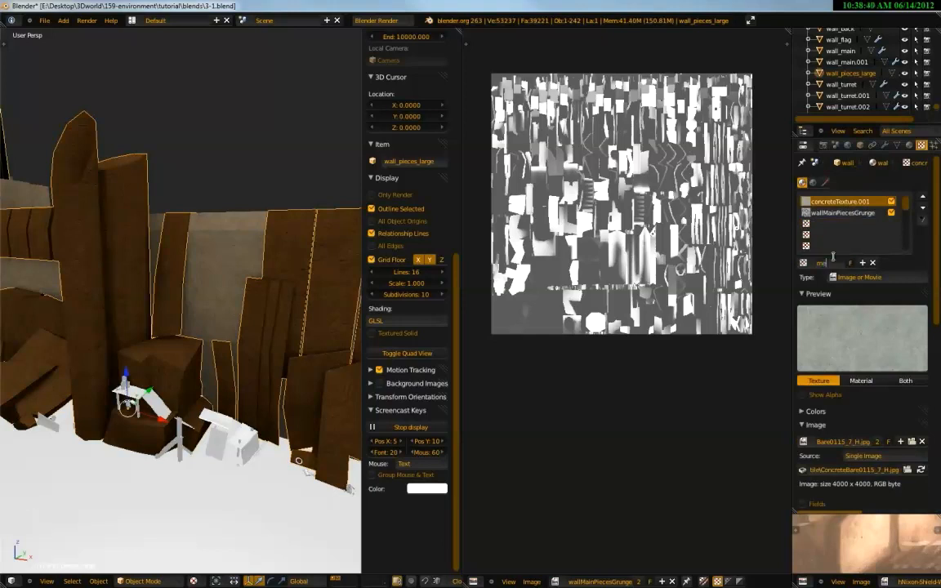
pyautogui.write('etalTexture')
pyautogui.press('Return')
# - Start choosing a replacement image file for metalTexture and go up from the tile folder to its parent folder
pyautogui.moveTo(840, 403); pyautogui.dragTo(844, 276, button='middle')
pyautogui.click(909, 312)
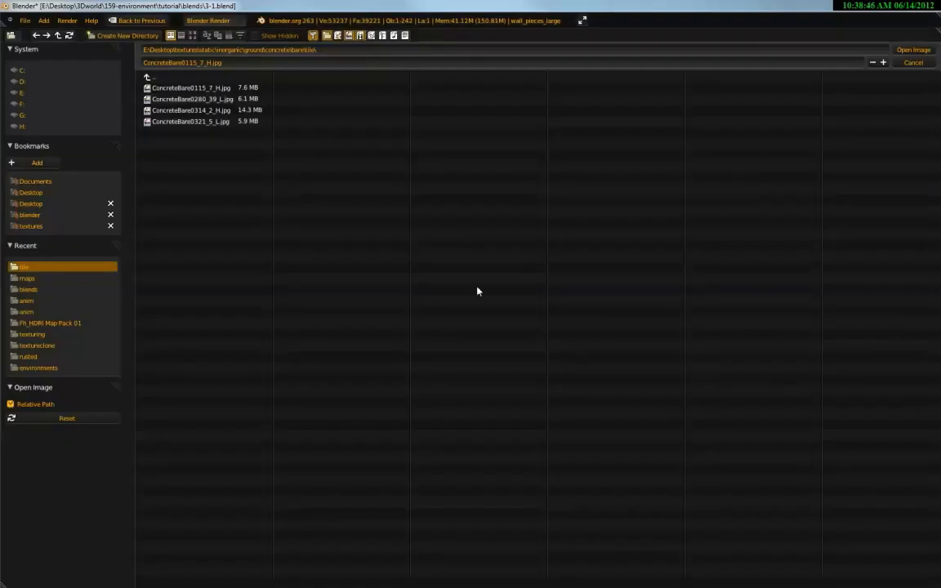
pyautogui.click(160, 77)
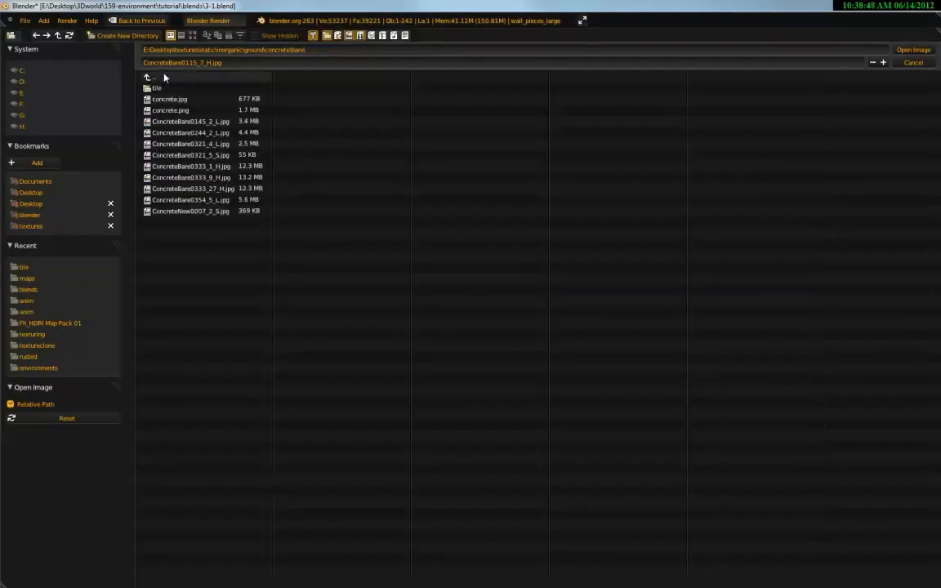
# - Browse to the rusted metal texture folder, textures\static\inorganic\metal\rusted, for the image to load
pyautogui.click(163, 78)
pyautogui.click(164, 79)
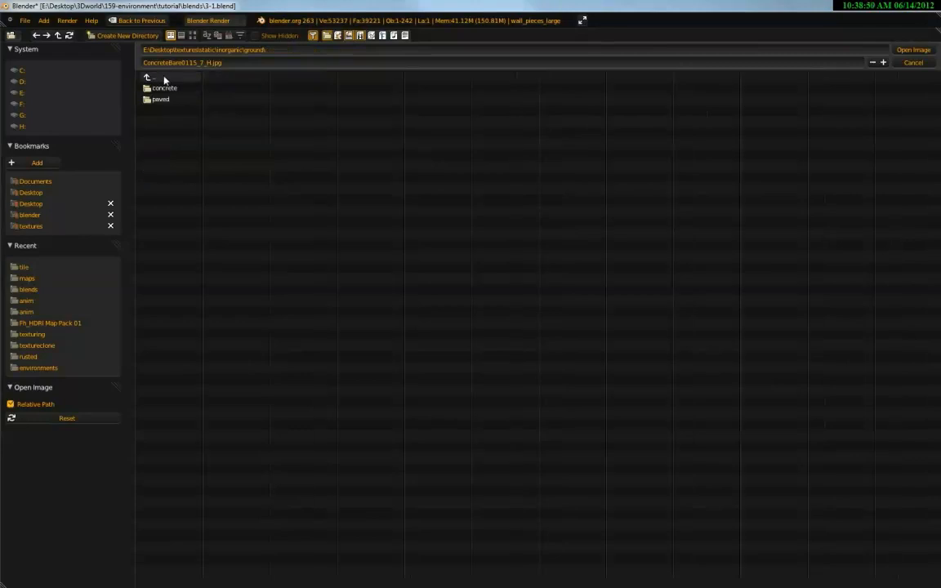
pyautogui.click(166, 80)
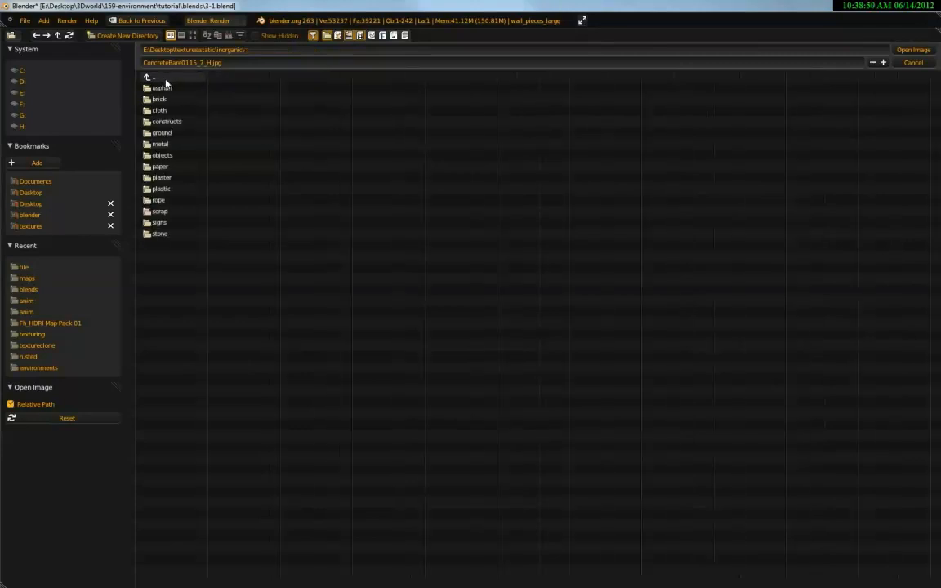
pyautogui.click(162, 144)
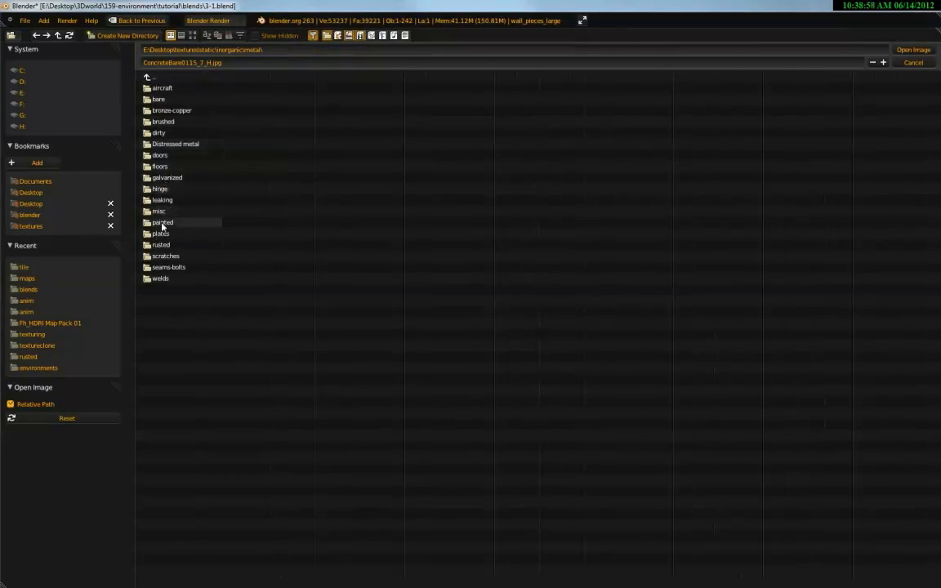
pyautogui.click(167, 132)
pyautogui.click(160, 86)
pyautogui.click(155, 78)
pyautogui.click(156, 79)
pyautogui.click(183, 245)
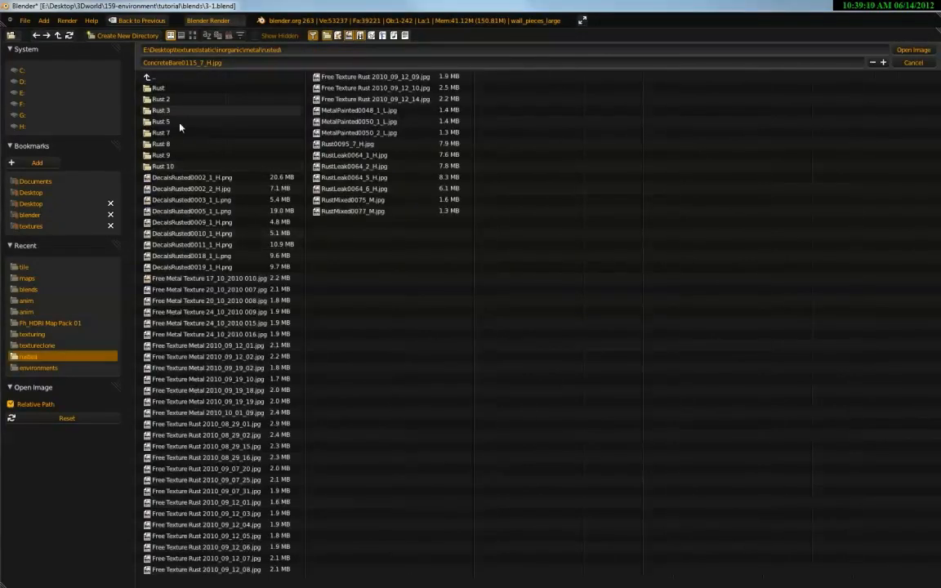
# - Display the folder's files as thumbnails and load Free Texture Rust 2010_09_12_10.jpg as the wall pieces' texture image
pyautogui.click(193, 36)
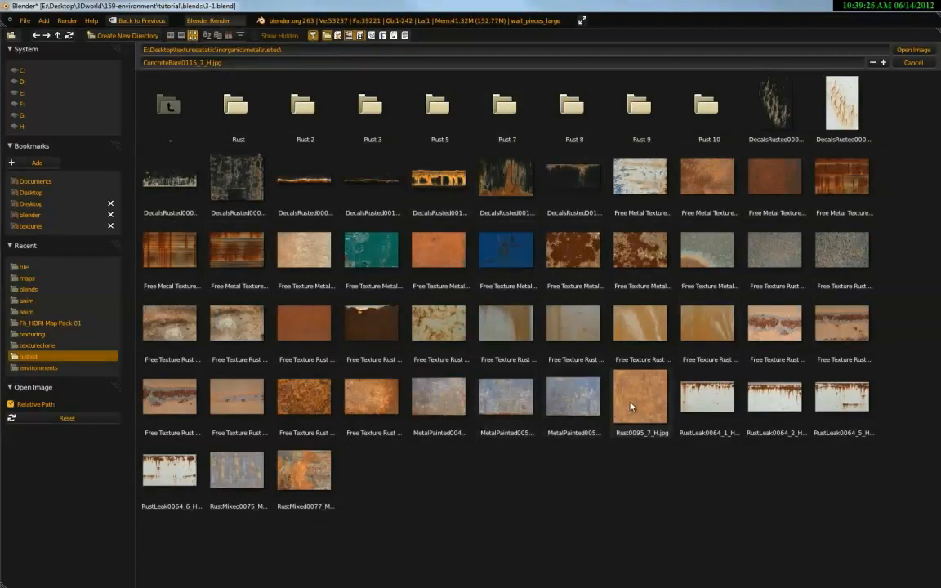
pyautogui.click(441, 403)
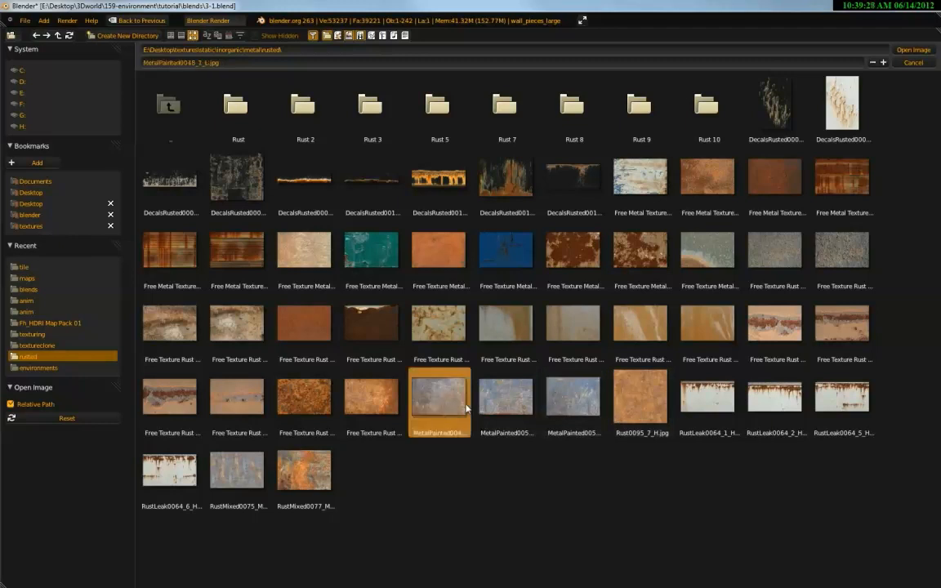
pyautogui.click(646, 420)
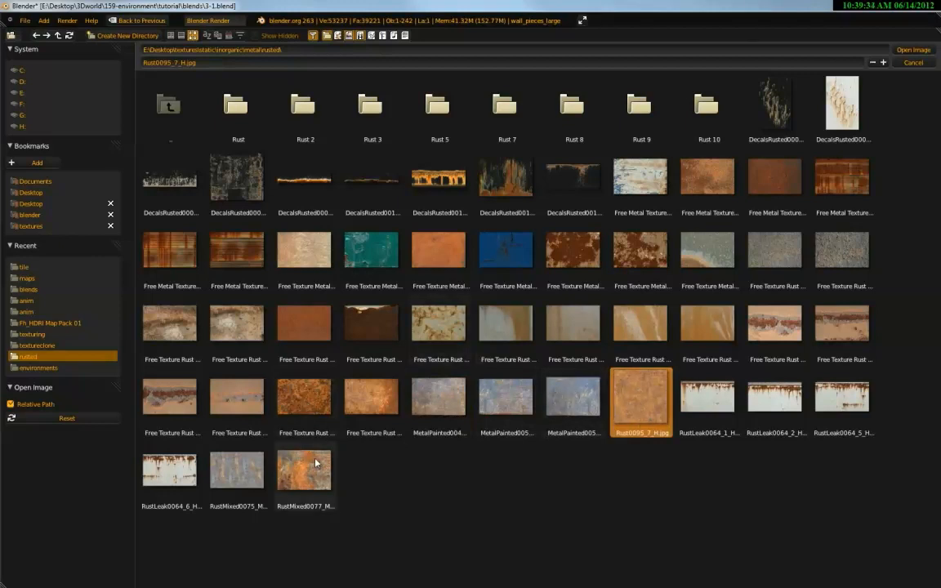
pyautogui.click(237, 325)
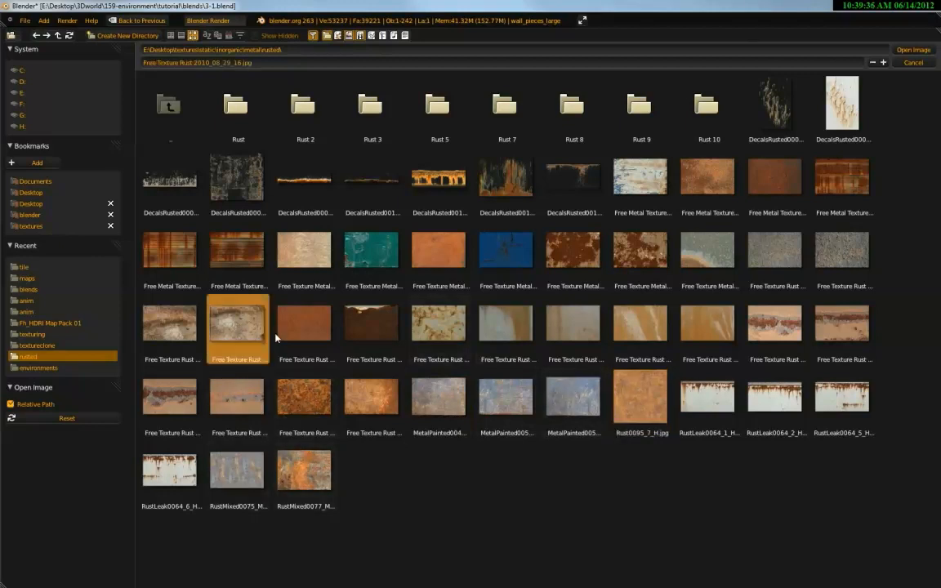
pyautogui.click(298, 327)
pyautogui.click(306, 399)
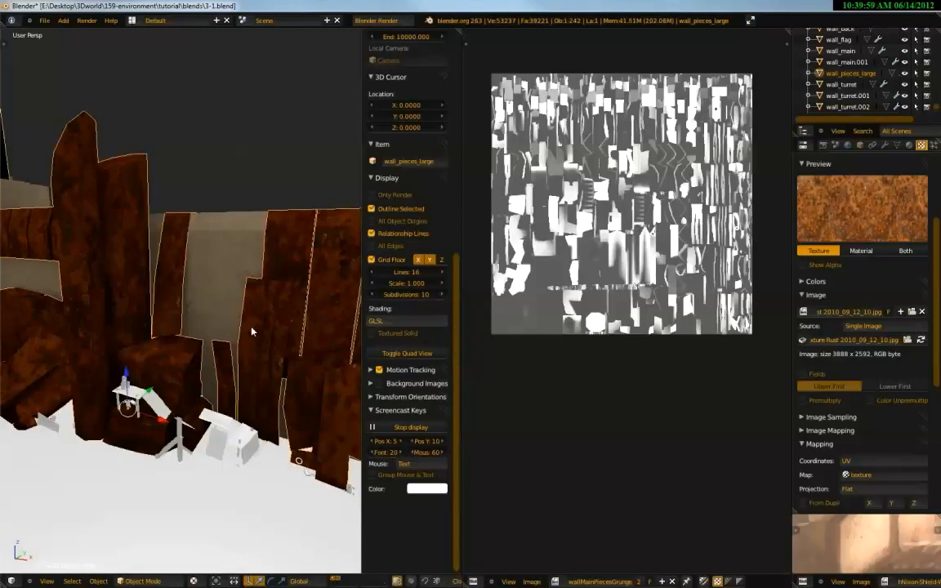
# - Scale up the whole UV layout of wall_pieces_large in Edit Mode so the rust texture repeats at a finer size
pyautogui.moveTo(251, 332); pyautogui.dragTo(171, 335, button='middle')
pyautogui.keyDown('shift'); pyautogui.moveTo(172, 334); pyautogui.dragTo(230, 326, button='middle'); pyautogui.keyUp('shift')
pyautogui.press('Tab')
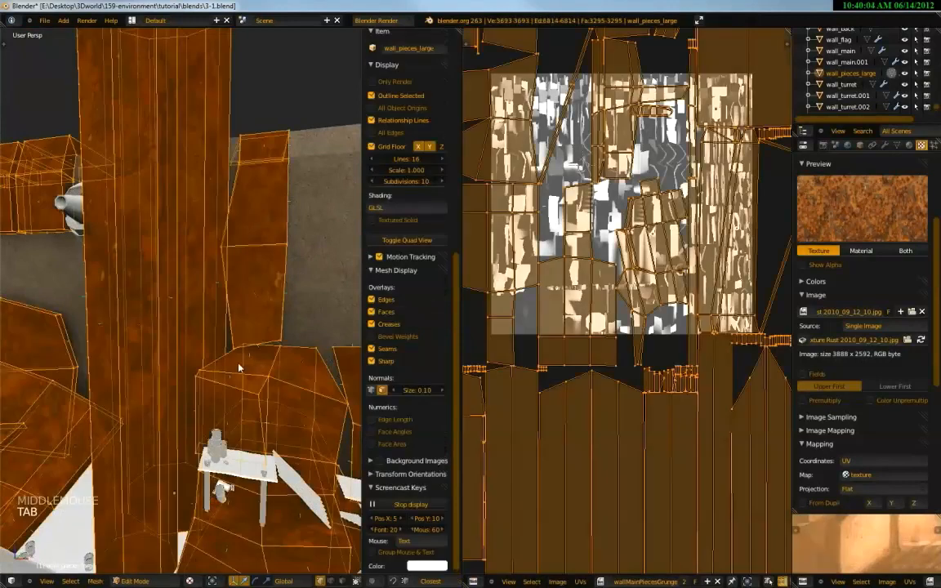
pyautogui.press('s')
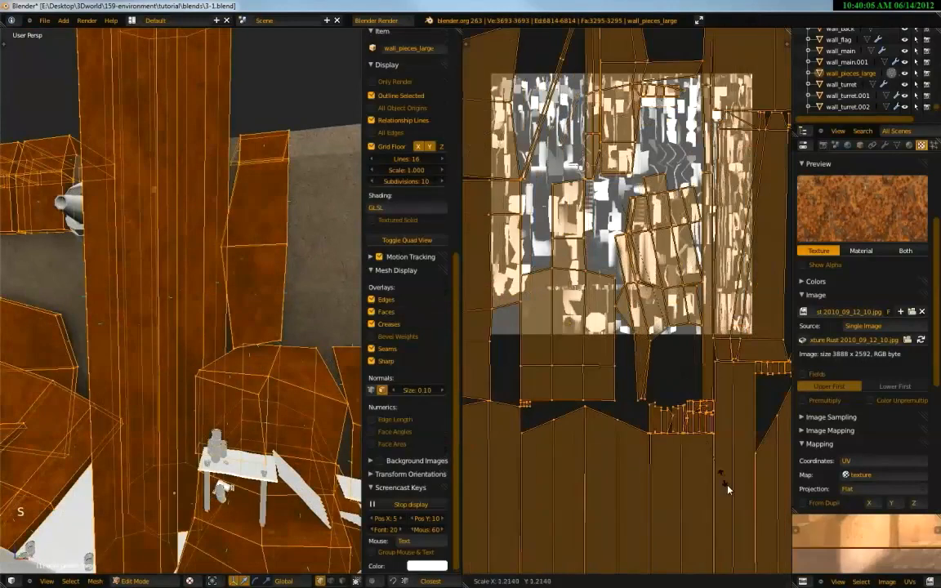
pyautogui.click(737, 504)
pyautogui.press('s')
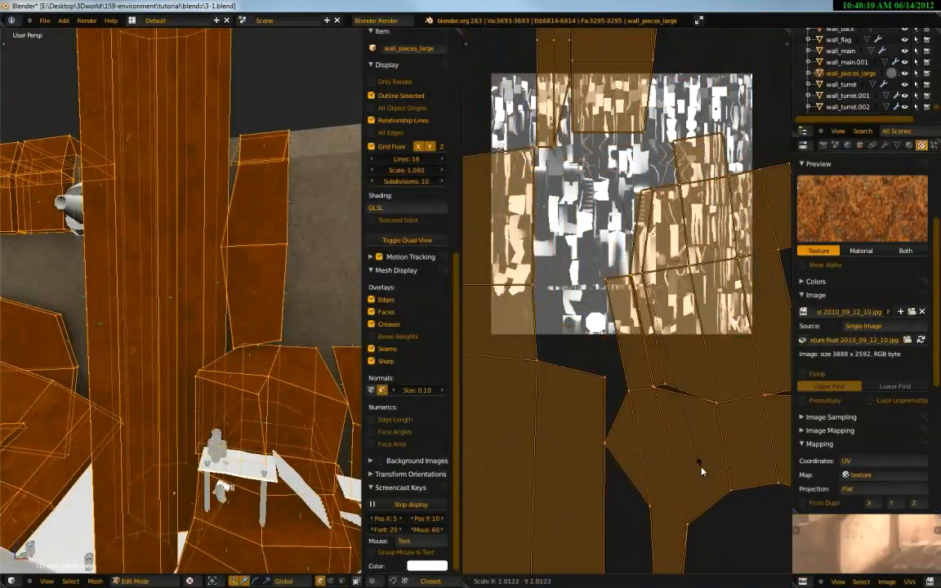
pyautogui.click(628, 419)
pyautogui.press('Tab')
# - Change the diffuse colour of the wallMainPieces material to an olive tone, trying several hues and saturations
pyautogui.moveTo(193, 351); pyautogui.dragTo(191, 306, button='middle')
pyautogui.click(906, 145)
pyautogui.click(826, 340)
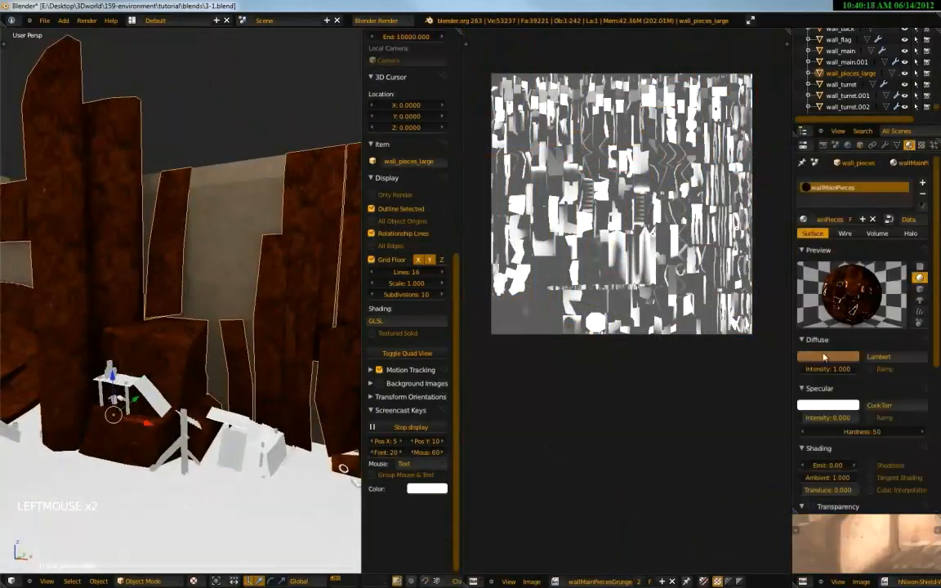
pyautogui.click(824, 358)
pyautogui.click(792, 263)
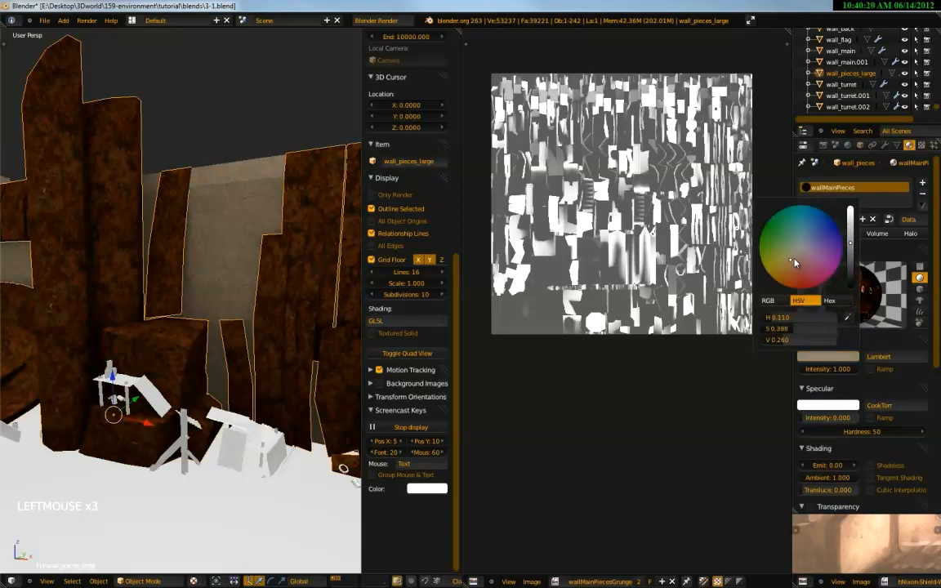
pyautogui.moveTo(790, 261); pyautogui.dragTo(782, 262)
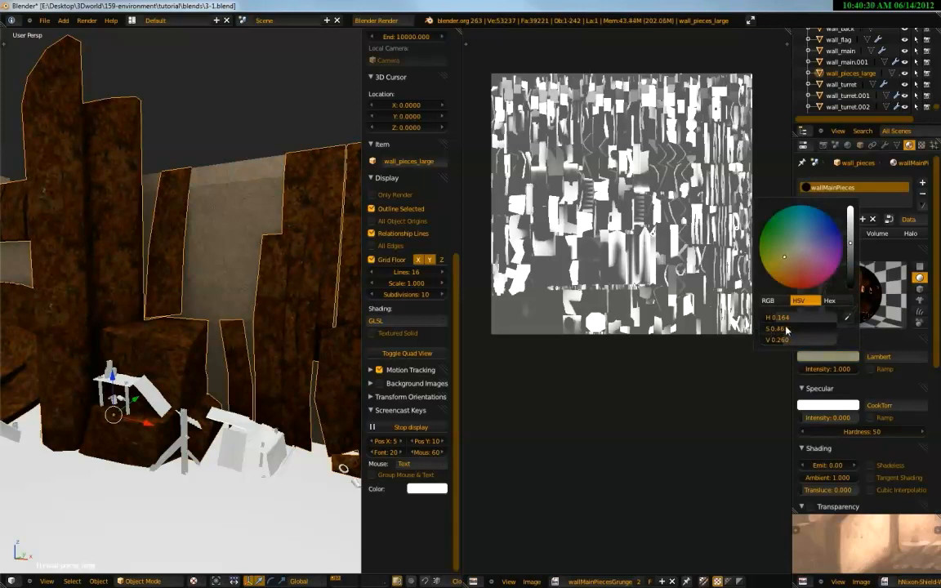
pyautogui.moveTo(789, 327); pyautogui.dragTo(792, 326)
pyautogui.moveTo(784, 260); pyautogui.dragTo(779, 252)
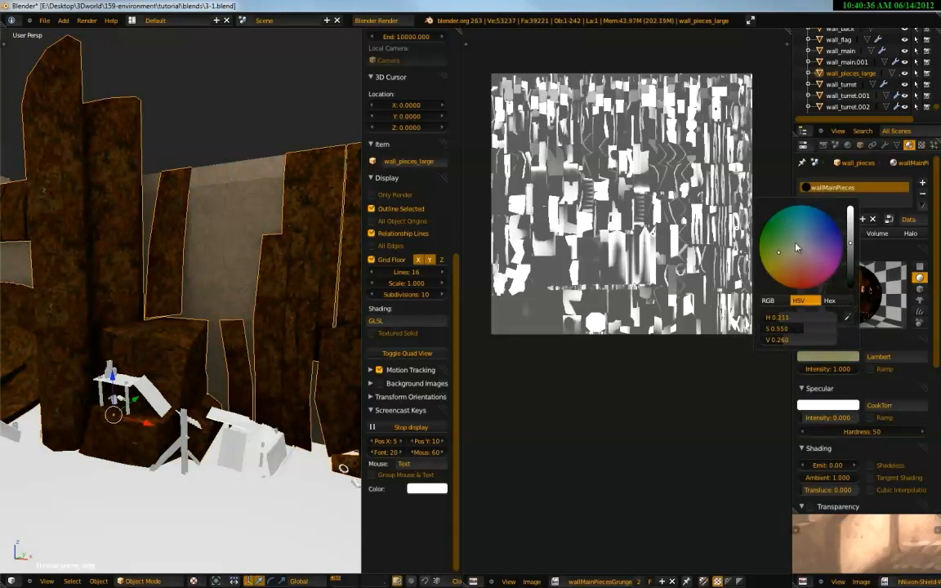
pyautogui.click(802, 237)
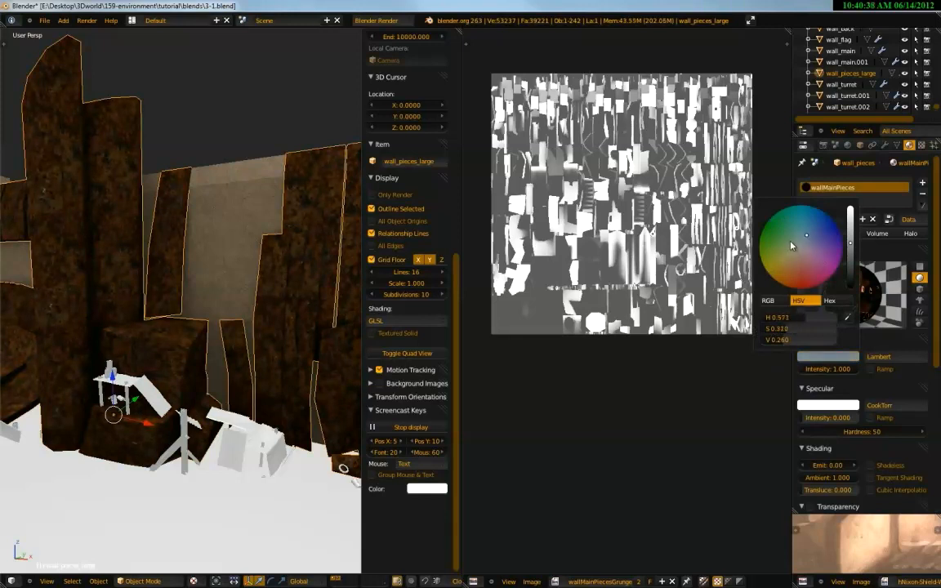
pyautogui.moveTo(788, 244)
pyautogui.mouseDown()
pyautogui.moveTo(775, 265)
pyautogui.moveTo(773, 252)
pyautogui.mouseUp()
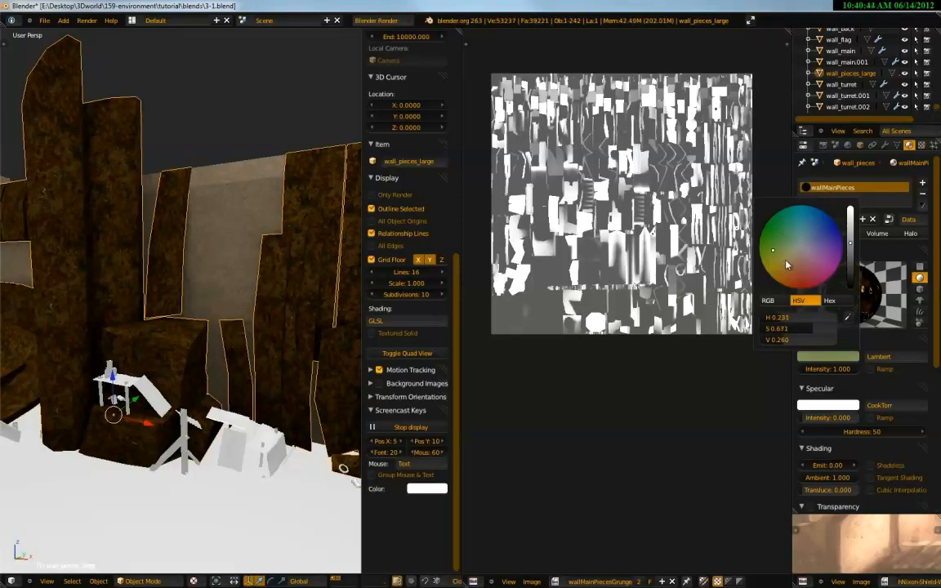
# - Examine the wall pieces and the main wall behind them from several angles and distances
pyautogui.moveTo(145, 347); pyautogui.dragTo(266, 330, button='middle')
pyautogui.moveTo(232, 331); pyautogui.dragTo(260, 326, button='middle')
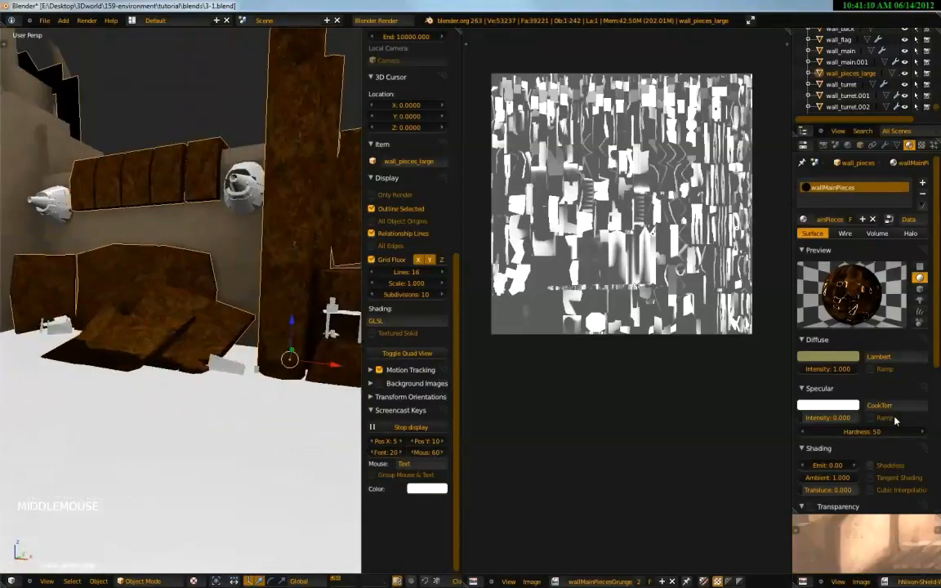
pyautogui.moveTo(937, 392); pyautogui.dragTo(932, 368)
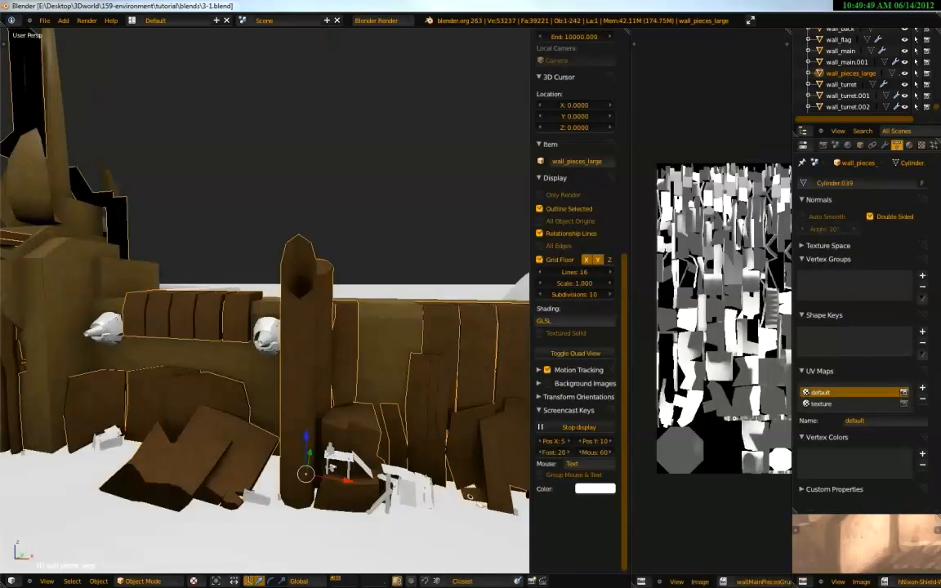
pyautogui.moveTo(395, 382); pyautogui.dragTo(318, 320, button='middle')
pyautogui.moveTo(248, 300); pyautogui.dragTo(329, 368, button='middle')
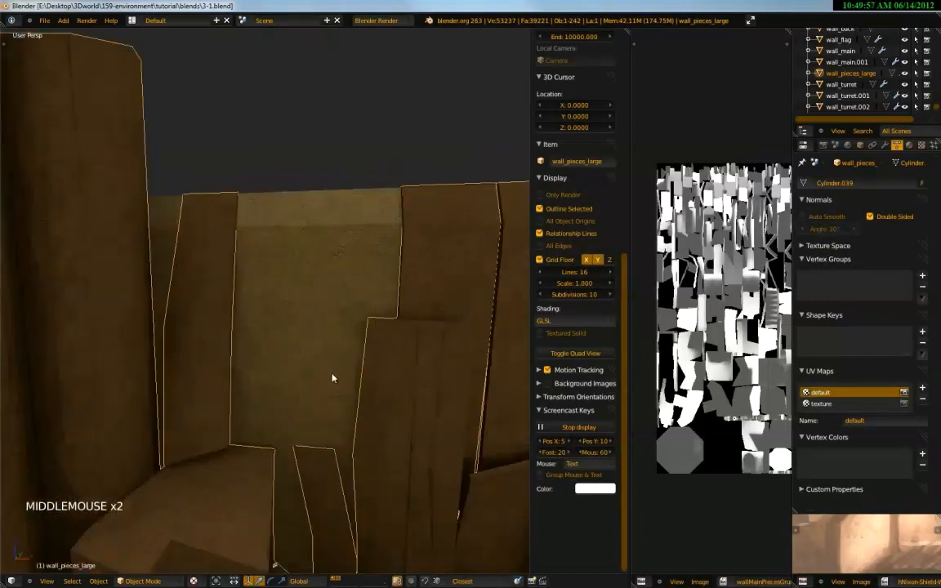
pyautogui.moveTo(206, 367); pyautogui.dragTo(302, 282, button='middle')
pyautogui.moveTo(302, 281); pyautogui.dragTo(284, 304, button='middle')
pyautogui.keyDown('shift'); pyautogui.moveTo(290, 356); pyautogui.dragTo(279, 314, button='middle'); pyautogui.keyUp('shift')
pyautogui.keyDown('shift'); pyautogui.moveTo(278, 315); pyautogui.dragTo(287, 311, button='middle'); pyautogui.keyUp('shift')
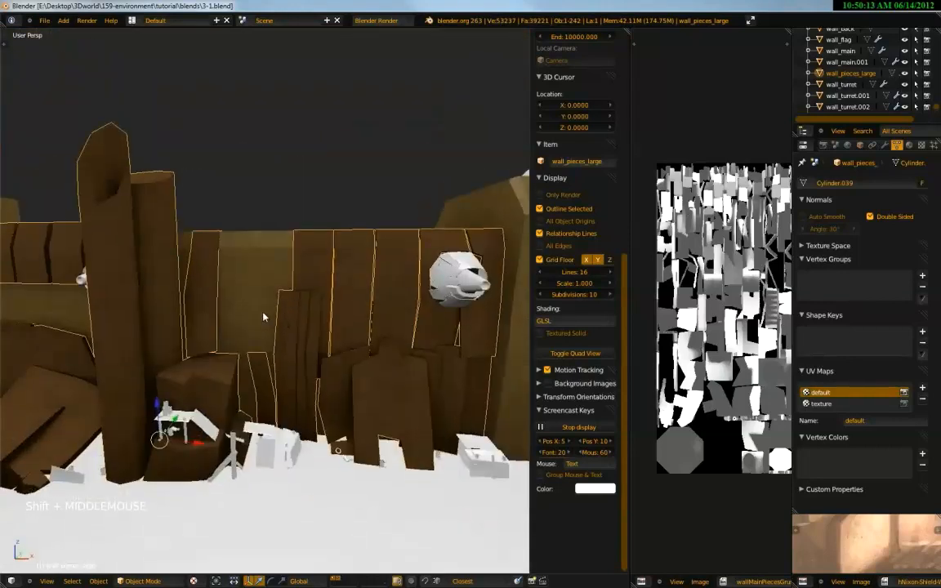
pyautogui.moveTo(262, 313); pyautogui.dragTo(264, 315, button='middle')
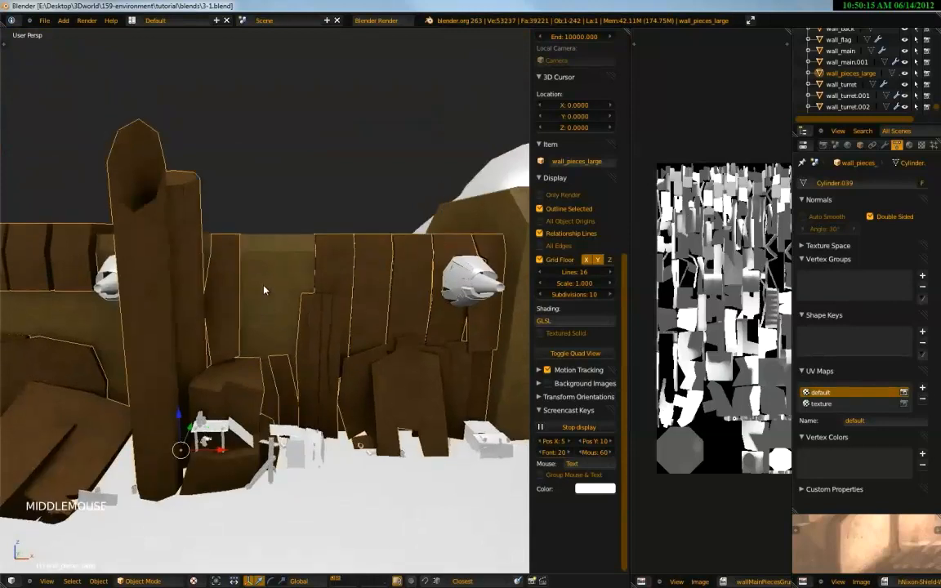
# - Select the wall_main object and switch it to Texture Paint mode with the brush settings shown
pyautogui.rightClick(264, 291)
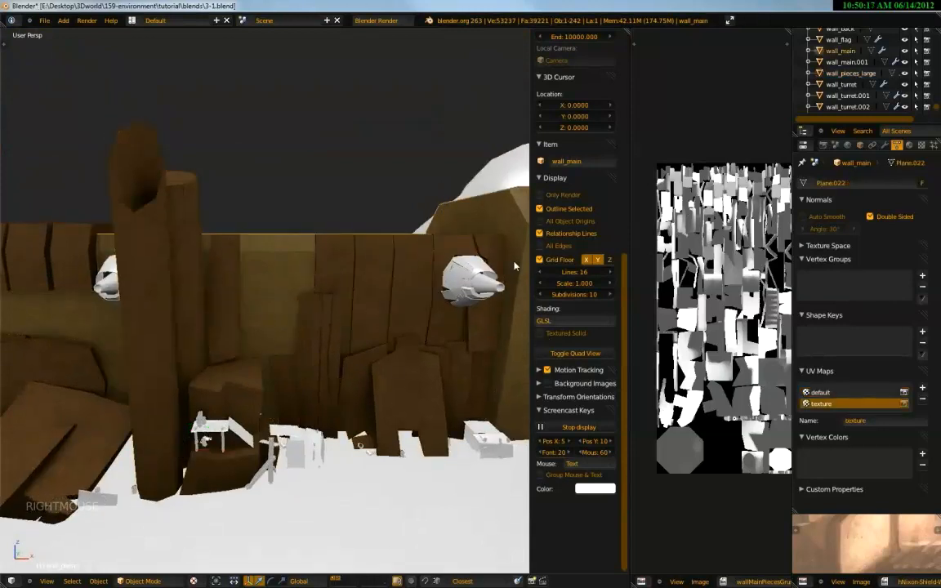
pyautogui.click(143, 580)
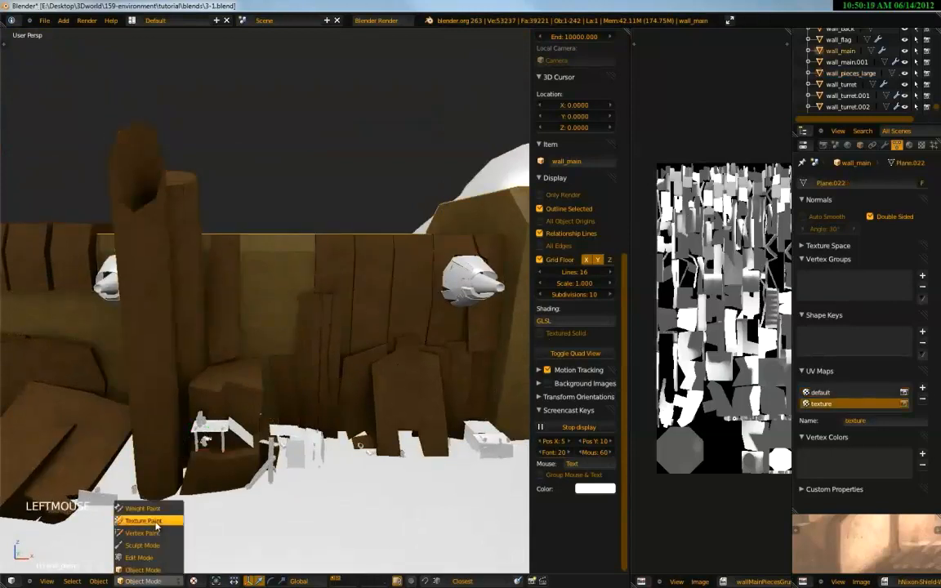
pyautogui.click(143, 521)
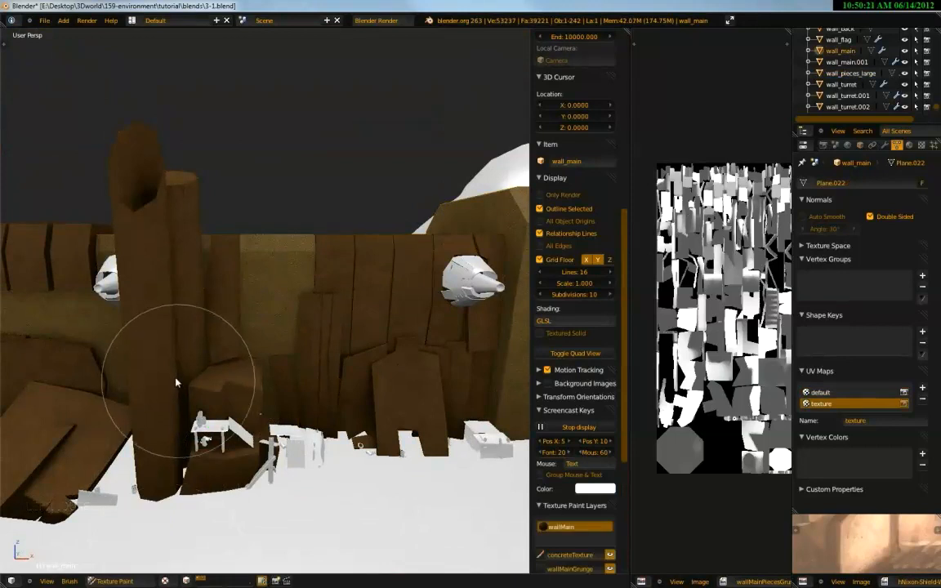
pyautogui.press('t')
pyautogui.moveTo(257, 285); pyautogui.dragTo(276, 398, button='middle')
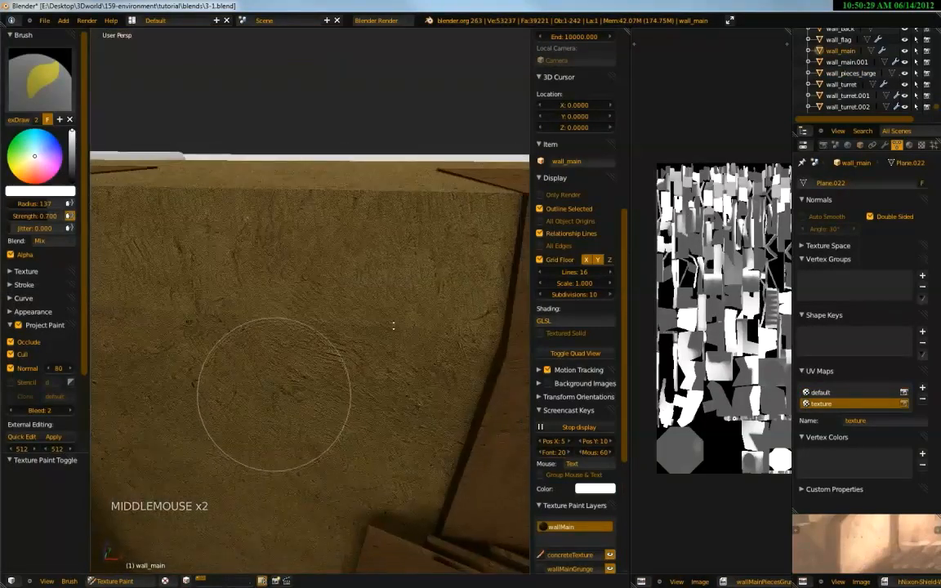
# - Set the normal influence of wall_main's texture to 0.2
pyautogui.click(922, 144)
pyautogui.moveTo(868, 253); pyautogui.dragTo(841, 451, button='middle')
pyautogui.moveTo(843, 301); pyautogui.dragTo(841, 403, button='middle')
pyautogui.moveTo(837, 246)
pyautogui.mouseDown(button='middle')
pyautogui.moveTo(837, 347)
pyautogui.moveTo(835, 154)
pyautogui.mouseUp(button='middle')
pyautogui.moveTo(834, 367); pyautogui.dragTo(840, 215, button='middle')
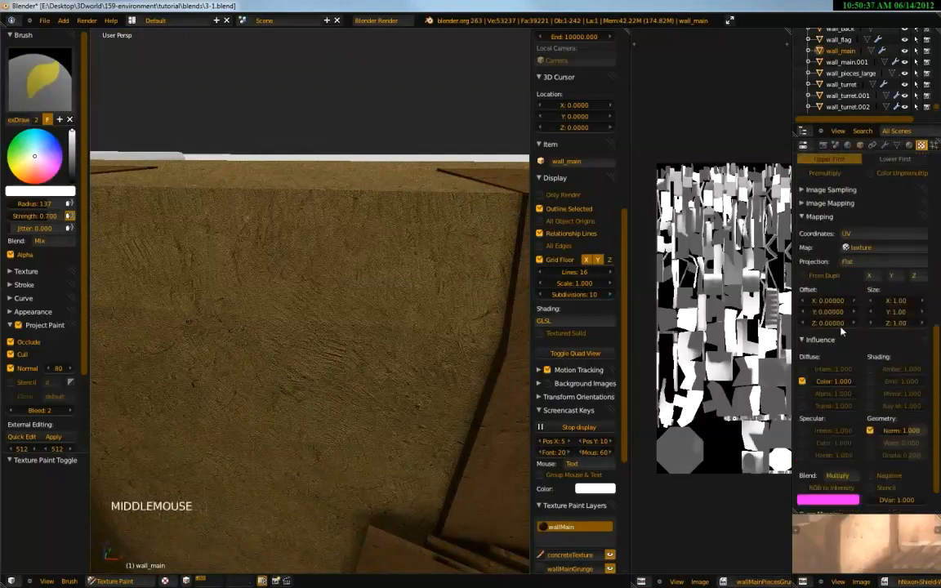
pyautogui.moveTo(839, 299); pyautogui.dragTo(837, 261, button='middle')
pyautogui.click(892, 395)
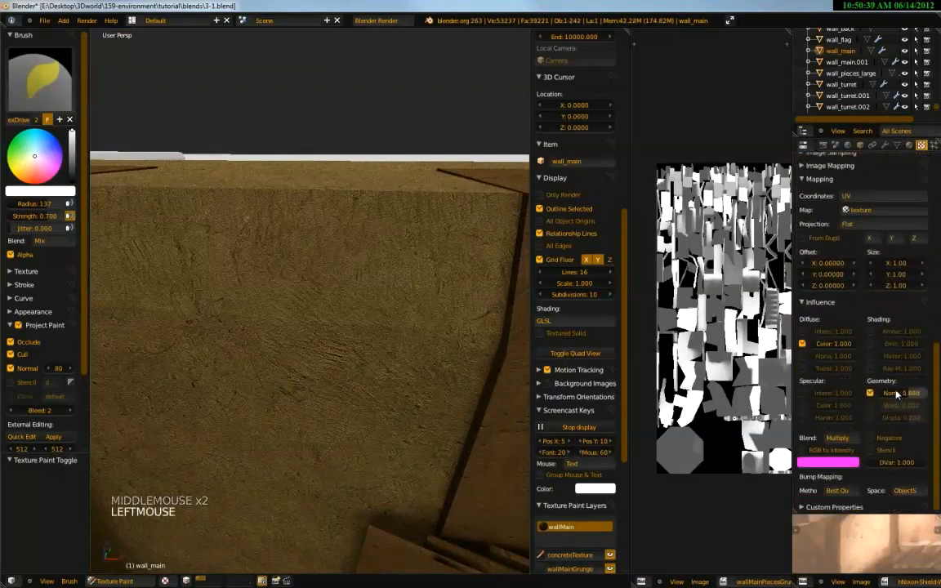
pyautogui.write('.2')
pyautogui.press('KP_Enter')
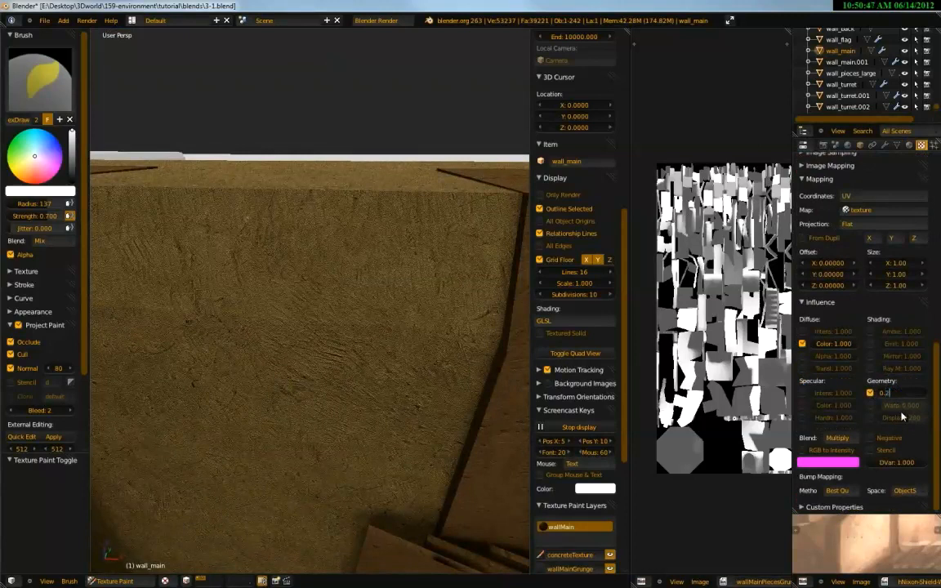
# - Try a normal influence of 0.1 for wall_main's texture
pyautogui.moveTo(395, 326)
pyautogui.mouseDown(button='middle')
pyautogui.moveTo(386, 336)
pyautogui.moveTo(391, 316)
pyautogui.moveTo(401, 327)
pyautogui.mouseUp(button='middle')
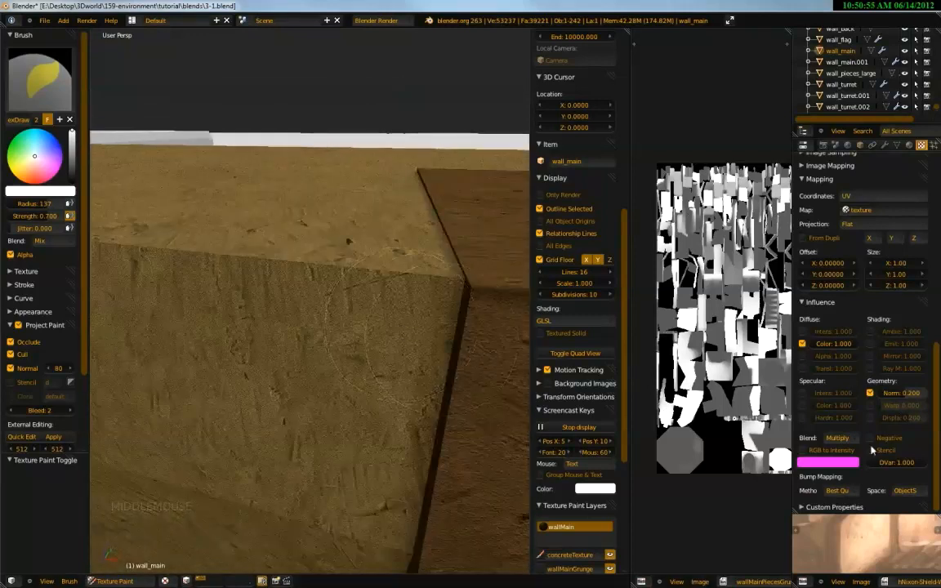
pyautogui.click(894, 391)
pyautogui.write('.1')
pyautogui.press('KP_Enter')
# - Set the specular intensity of the wallMain material to 0.01
pyautogui.click(907, 145)
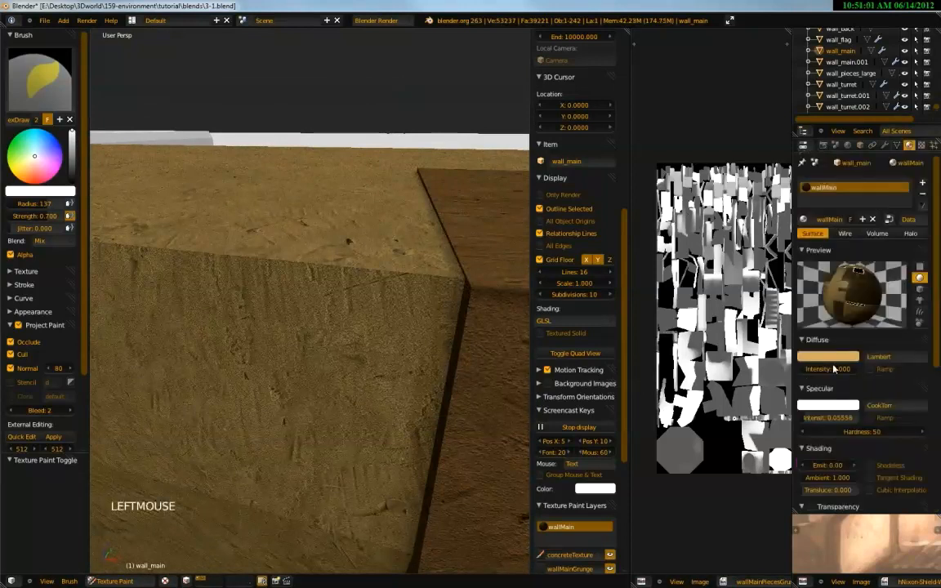
pyautogui.doubleClick(825, 418)
pyautogui.write('.01')
pyautogui.press('Return')
# - Set the bump mapping method of wall_main's texture to Original and inspect the wall surface up close
pyautogui.moveTo(491, 380); pyautogui.dragTo(360, 306, button='middle')
pyautogui.press('KP_Decimal')
pyautogui.click(920, 145)
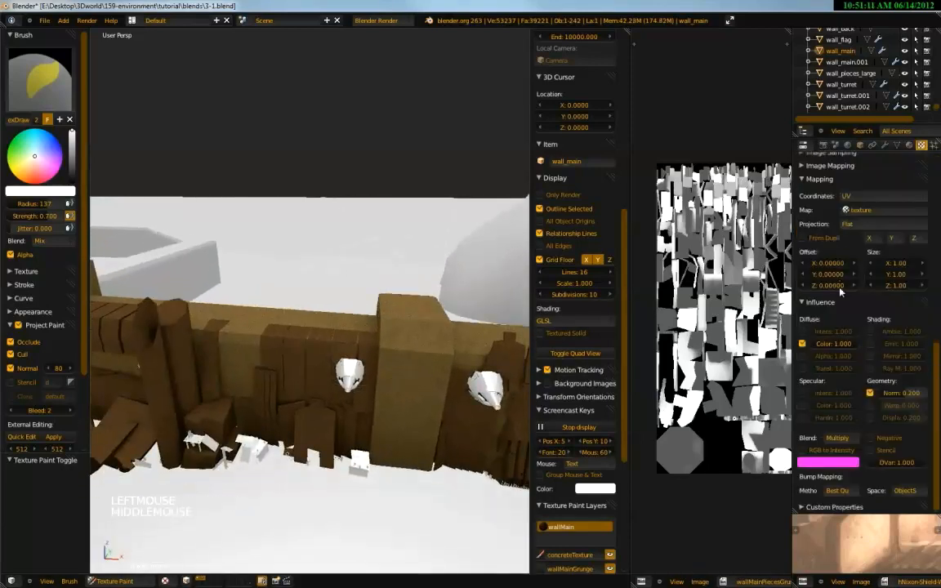
pyautogui.click(839, 490)
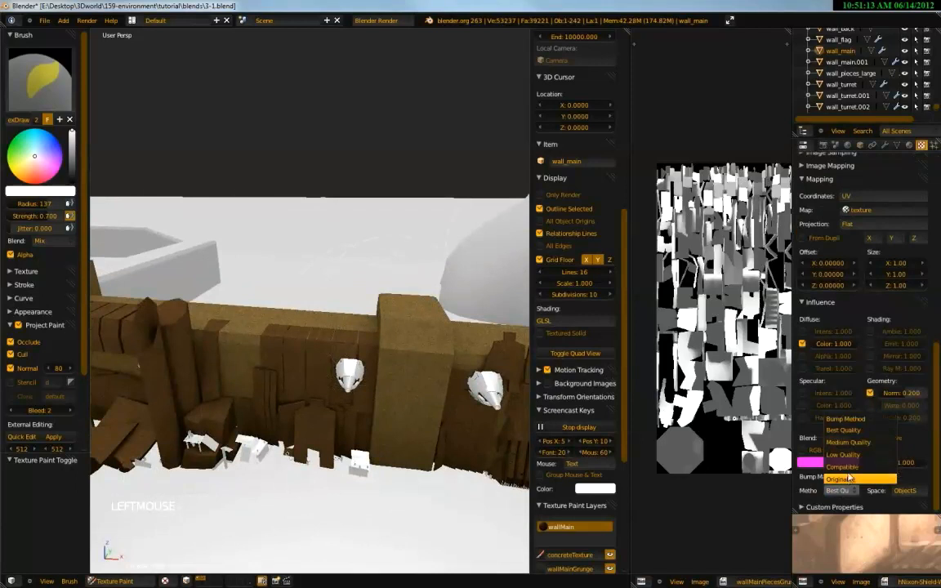
pyautogui.click(850, 479)
pyautogui.moveTo(408, 359)
pyautogui.mouseDown(button='middle')
pyautogui.moveTo(420, 378)
pyautogui.moveTo(388, 395)
pyautogui.moveTo(391, 486)
pyautogui.moveTo(399, 498)
pyautogui.moveTo(403, 465)
pyautogui.moveTo(431, 433)
pyautogui.moveTo(405, 441)
pyautogui.moveTo(420, 357)
pyautogui.moveTo(451, 390)
pyautogui.moveTo(369, 418)
pyautogui.moveTo(313, 455)
pyautogui.moveTo(300, 441)
pyautogui.moveTo(357, 445)
pyautogui.moveTo(371, 496)
pyautogui.moveTo(247, 380)
pyautogui.moveTo(363, 310)
pyautogui.moveTo(309, 286)
pyautogui.moveTo(361, 290)
pyautogui.moveTo(282, 298)
pyautogui.moveTo(292, 382)
pyautogui.moveTo(380, 335)
pyautogui.moveTo(330, 317)
pyautogui.moveTo(397, 279)
pyautogui.moveTo(409, 285)
pyautogui.moveTo(365, 298)
pyautogui.mouseUp(button='middle')
pyautogui.moveTo(392, 375)
pyautogui.mouseDown(button='middle')
pyautogui.moveTo(357, 357)
pyautogui.moveTo(350, 330)
pyautogui.moveTo(331, 340)
pyautogui.moveTo(330, 385)
pyautogui.moveTo(359, 357)
pyautogui.moveTo(353, 317)
pyautogui.mouseUp(button='middle')
pyautogui.moveTo(343, 331)
pyautogui.mouseDown(button='middle')
pyautogui.moveTo(435, 331)
pyautogui.moveTo(365, 292)
pyautogui.moveTo(390, 246)
pyautogui.moveTo(326, 303)
pyautogui.moveTo(380, 290)
pyautogui.mouseUp(button='middle')
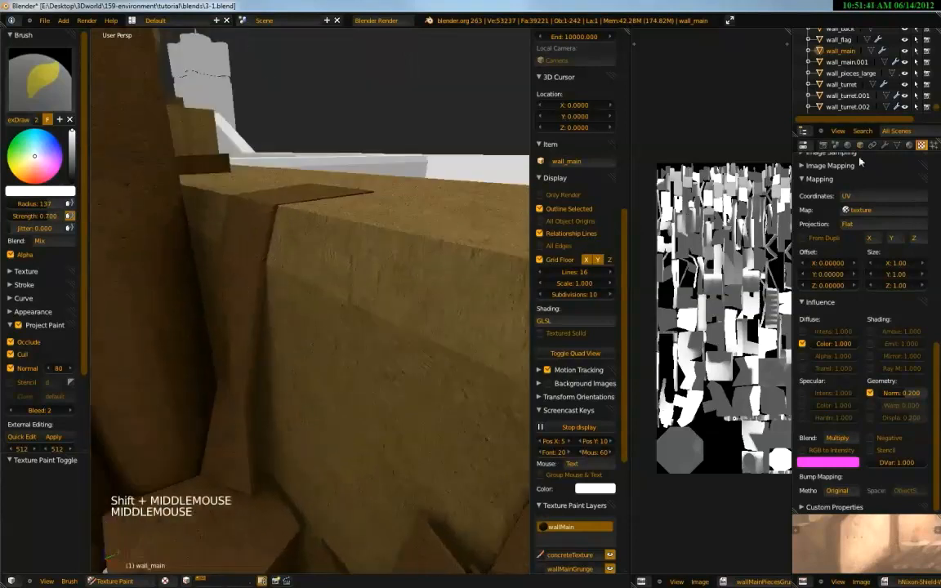
# - Select the wallMainGrunge texture layer and make default the active UV map of wall_main
pyautogui.moveTo(876, 187); pyautogui.dragTo(849, 418, button='middle')
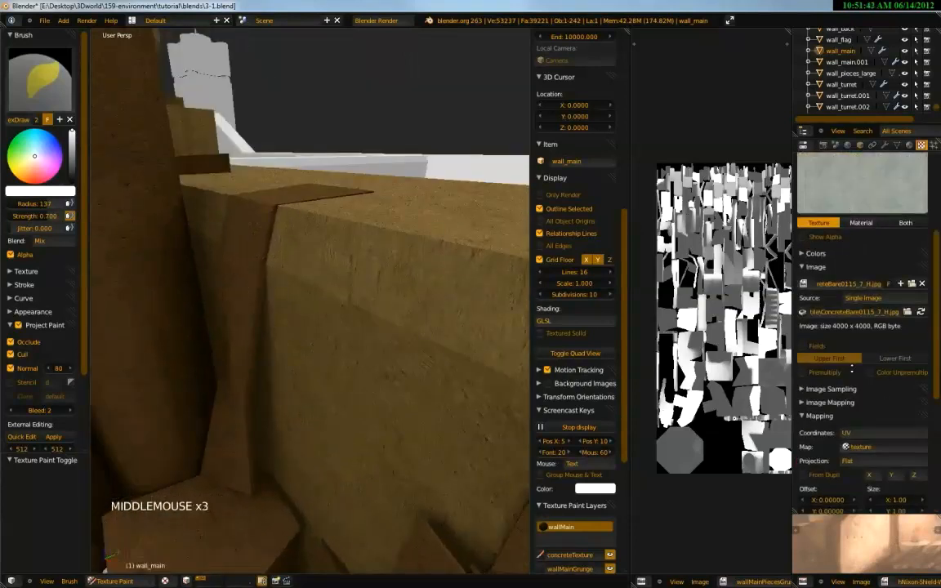
pyautogui.moveTo(845, 306); pyautogui.dragTo(840, 461, button='middle')
pyautogui.click(836, 213)
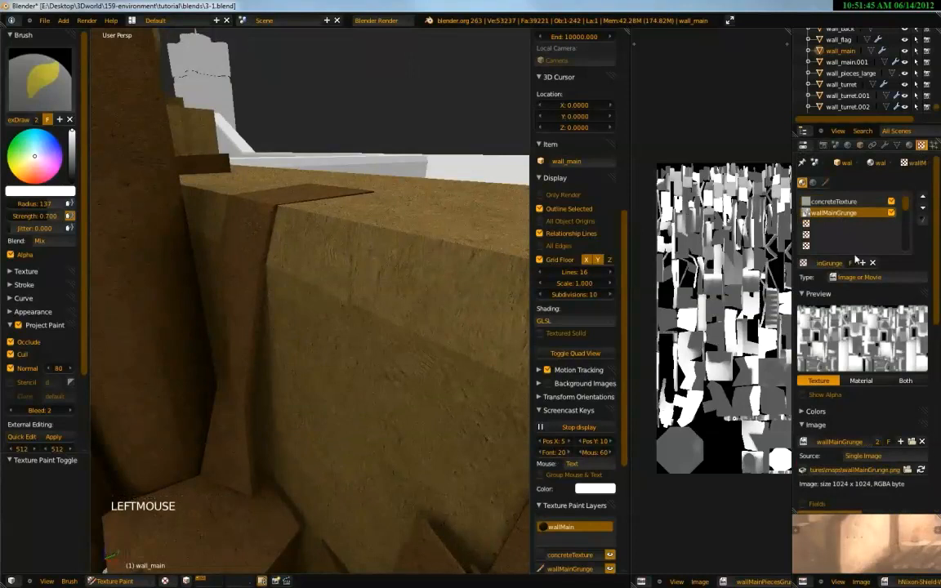
pyautogui.click(896, 145)
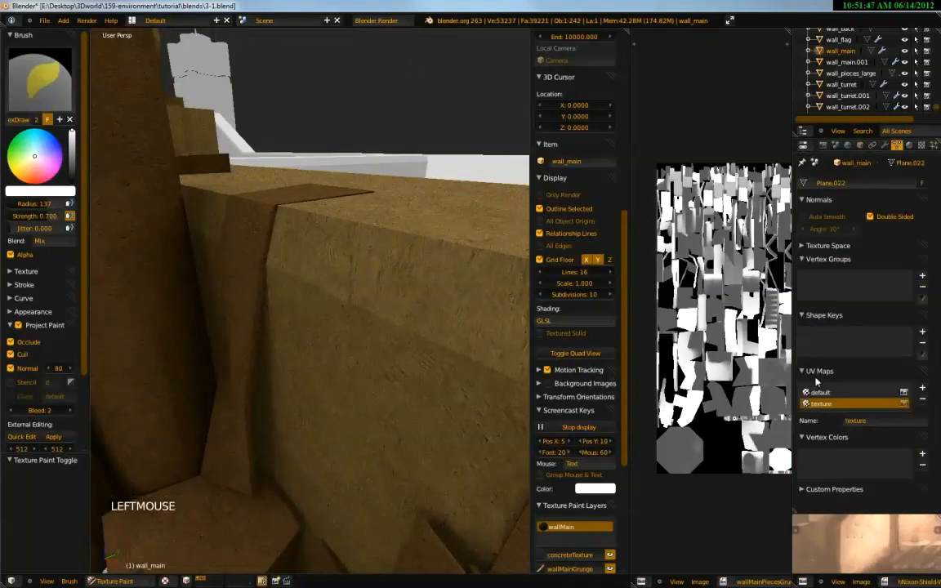
pyautogui.click(828, 392)
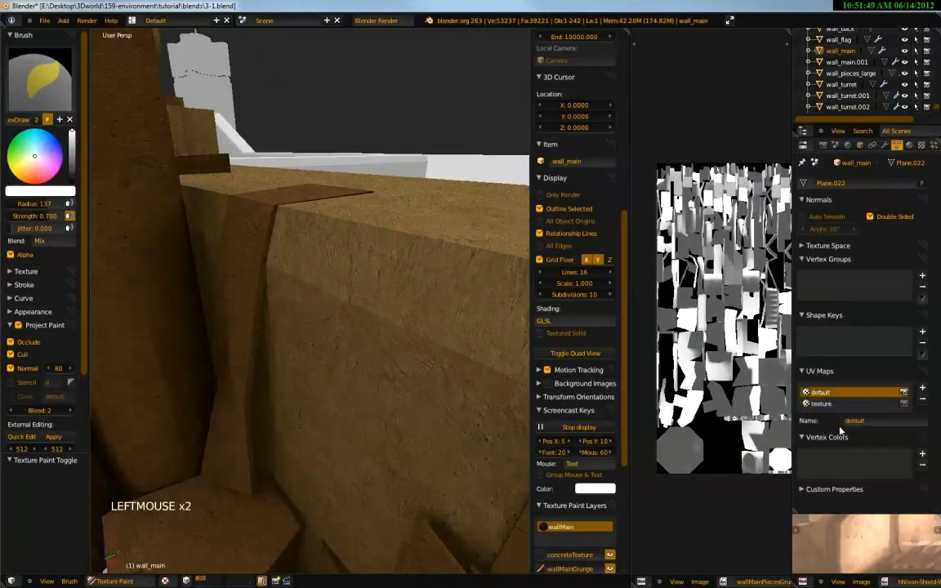
pyautogui.moveTo(392, 363); pyautogui.dragTo(392, 245, button='middle')
pyautogui.click(920, 145)
pyautogui.moveTo(582, 542); pyautogui.dragTo(582, 321, button='middle')
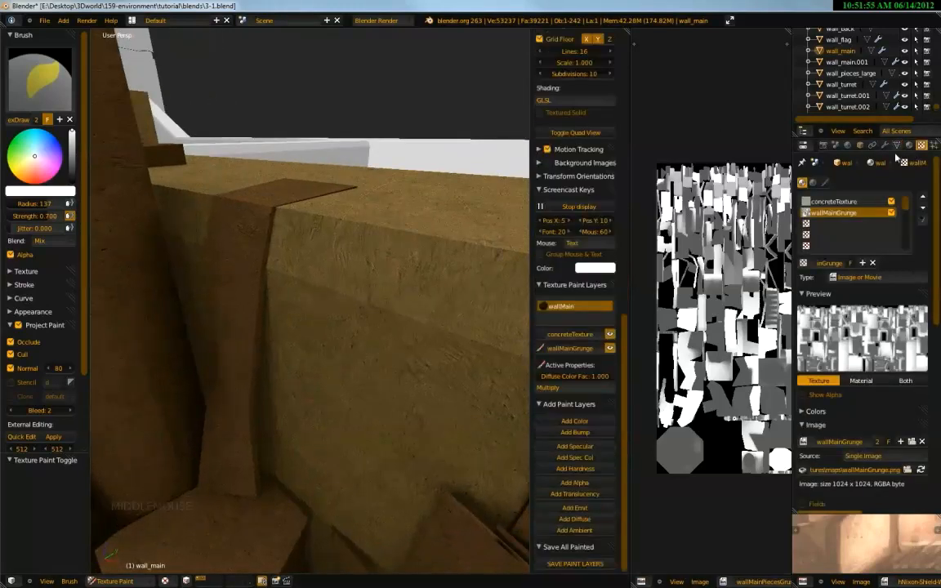
# - Darken the brush color to dark grey and try a stroke on the wall, undoing it
pyautogui.moveTo(331, 326); pyautogui.dragTo(356, 317, button='middle')
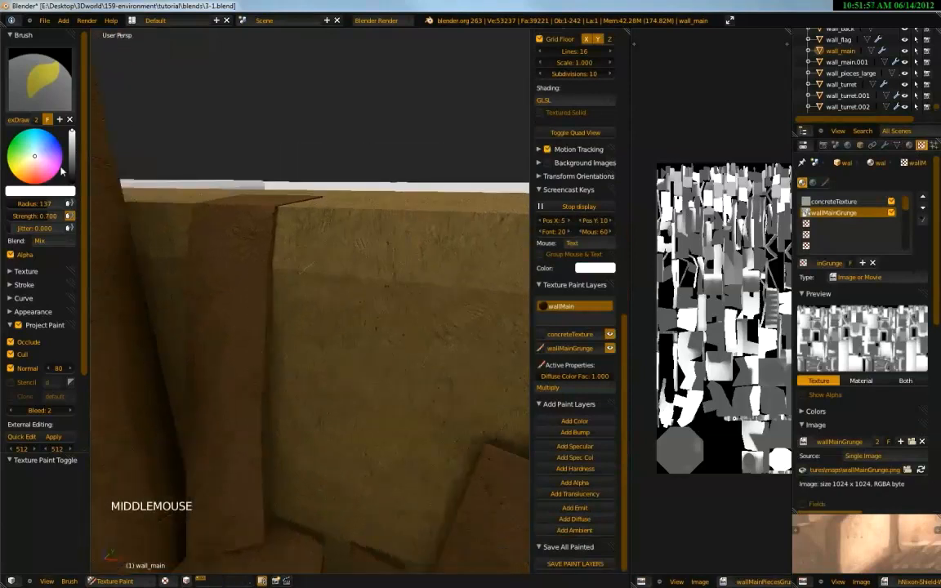
pyautogui.click(71, 153)
pyautogui.moveTo(371, 314)
pyautogui.mouseDown()
pyautogui.moveTo(381, 270)
pyautogui.moveTo(434, 350)
pyautogui.moveTo(375, 348)
pyautogui.mouseUp()
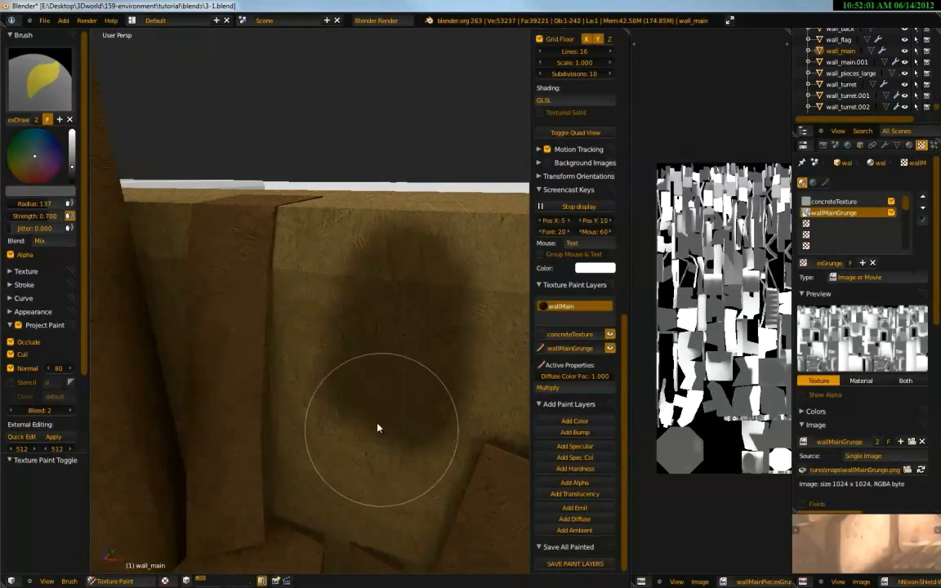
pyautogui.hotkey('ctrl', 'z')
pyautogui.moveTo(348, 384); pyautogui.dragTo(352, 306, button='middle')
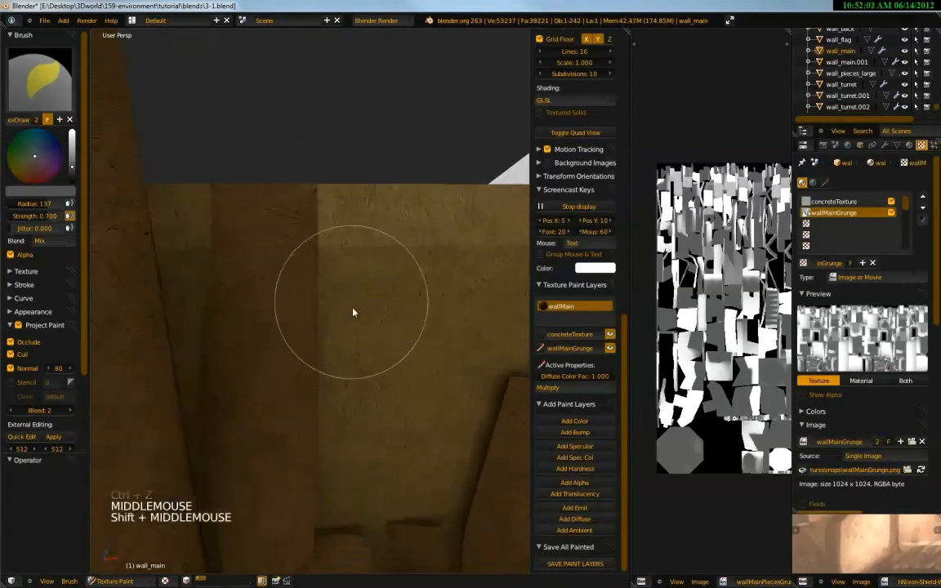
# - Create a new brush texture, assign it to the third texture slot of wallMain, and name it brush
pyautogui.click(16, 270)
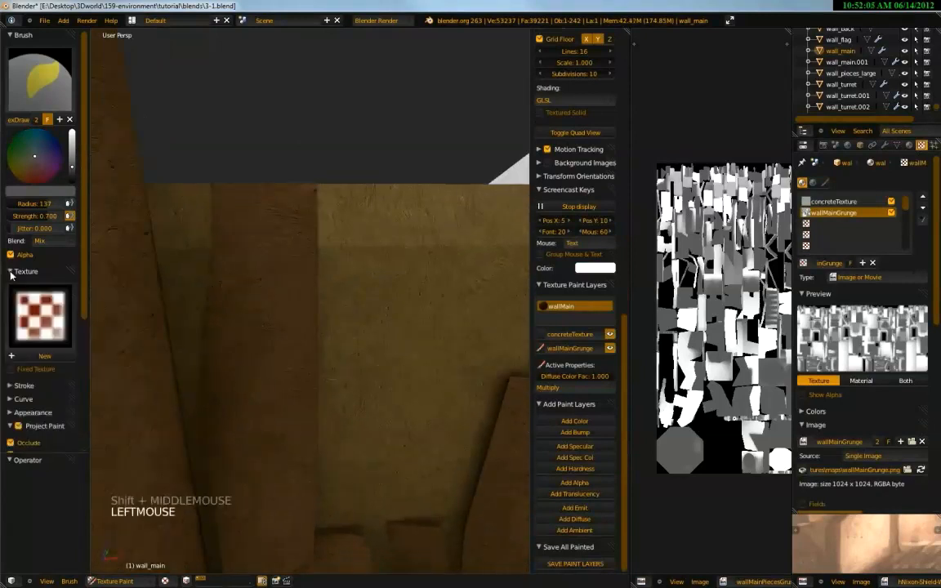
pyautogui.click(39, 355)
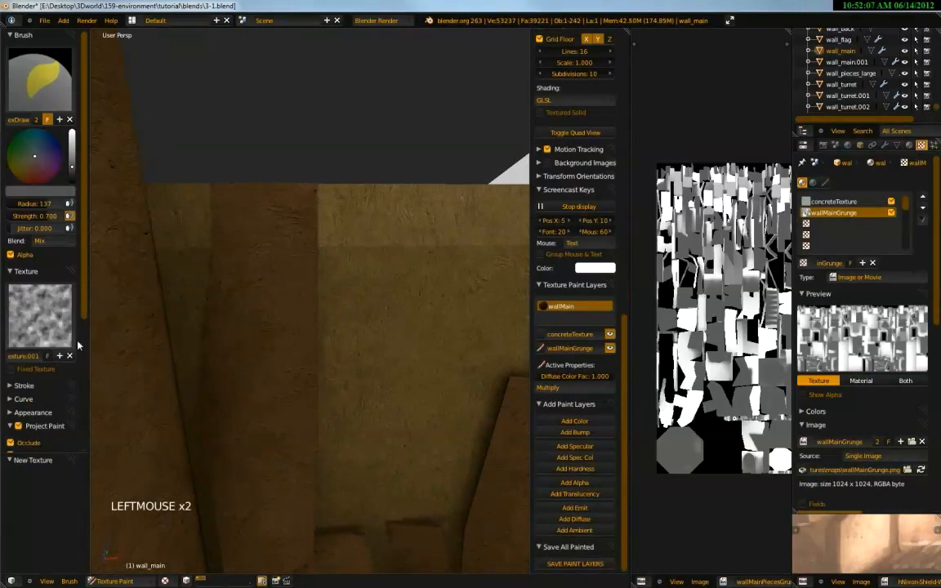
pyautogui.click(849, 223)
pyautogui.click(803, 262)
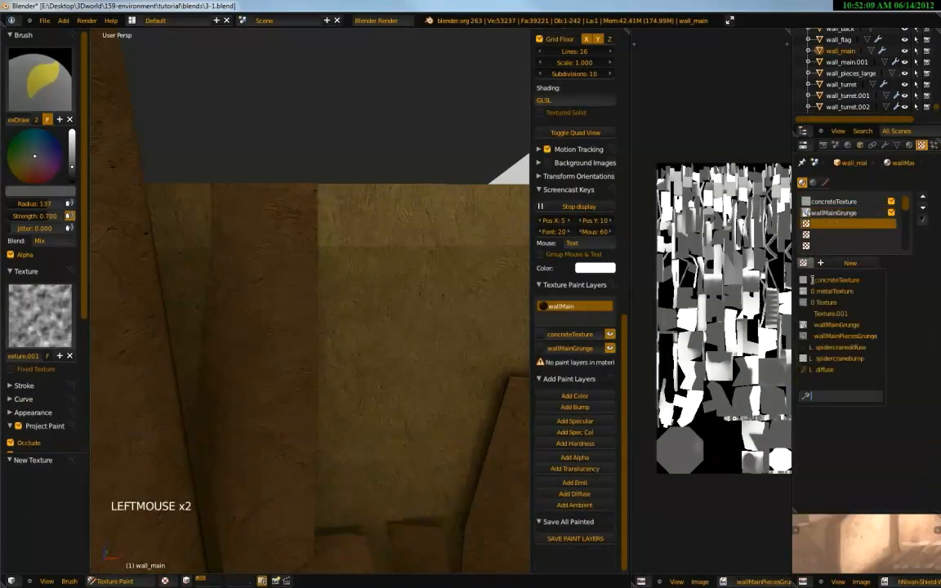
pyautogui.click(829, 314)
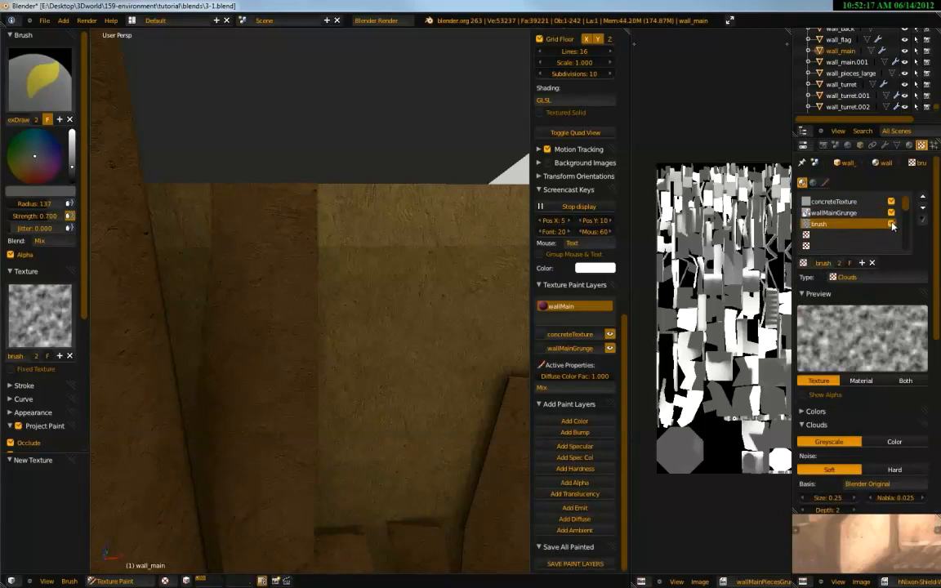
# - Disable the brush texture's effect on the material and make it an Image or Movie texture using 1_6.png from the brushes folder
pyautogui.click(857, 278)
pyautogui.click(855, 205)
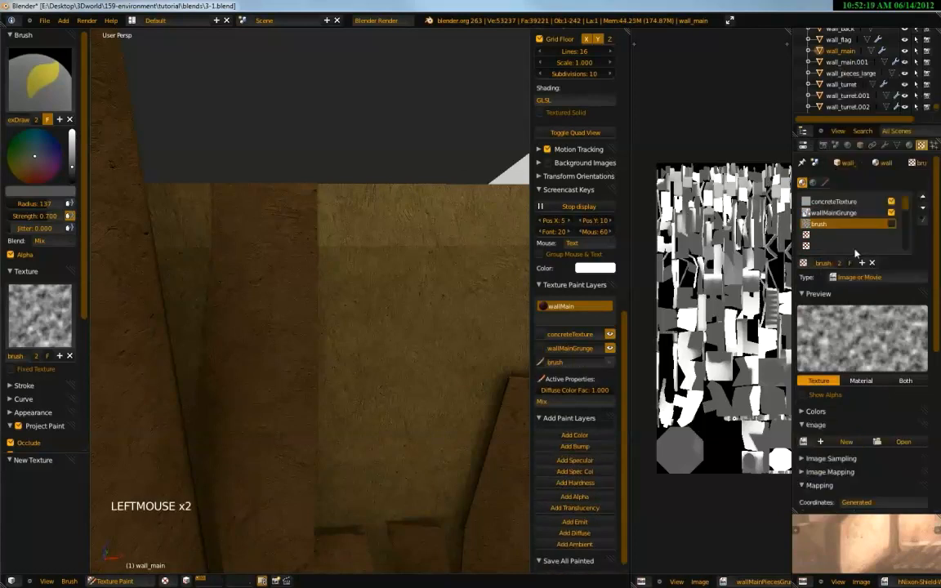
pyautogui.click(891, 443)
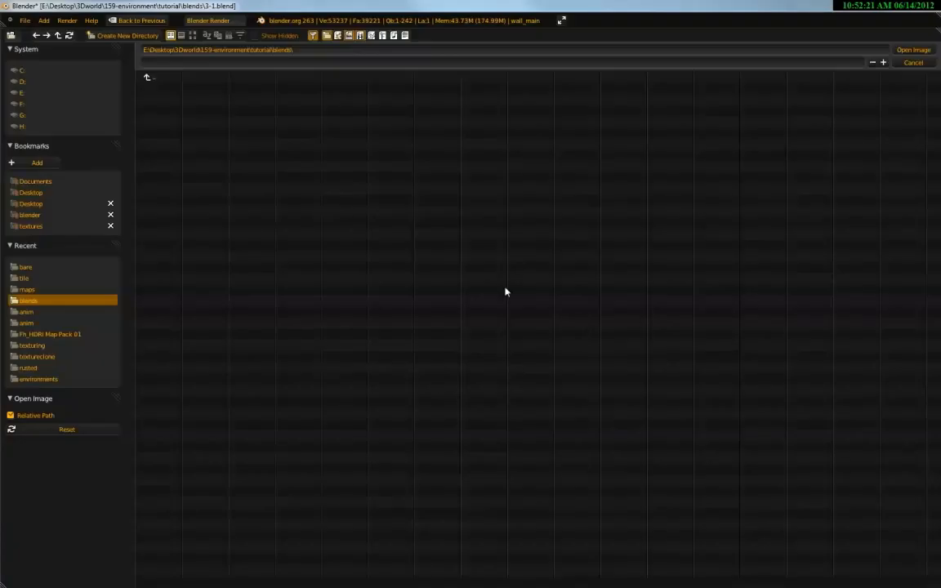
pyautogui.click(80, 227)
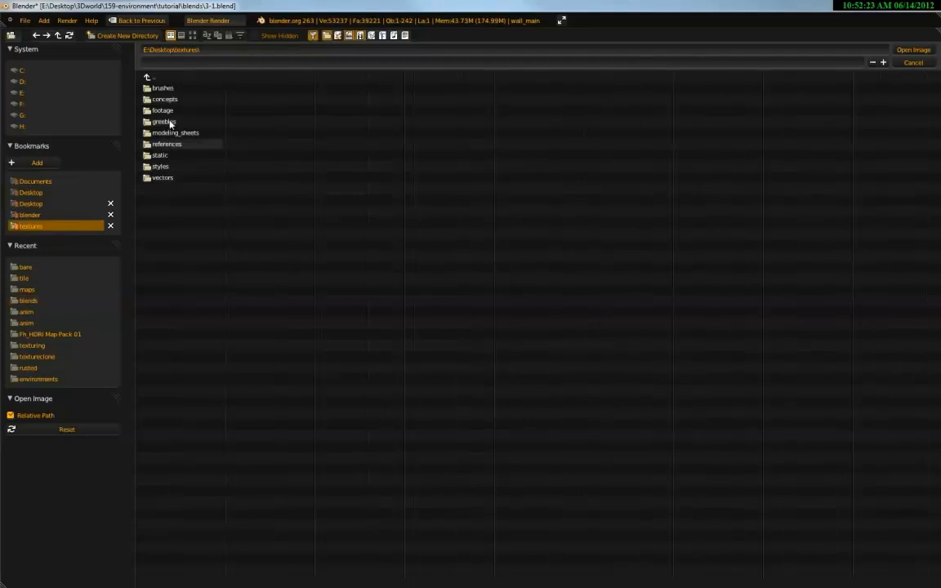
pyautogui.click(163, 87)
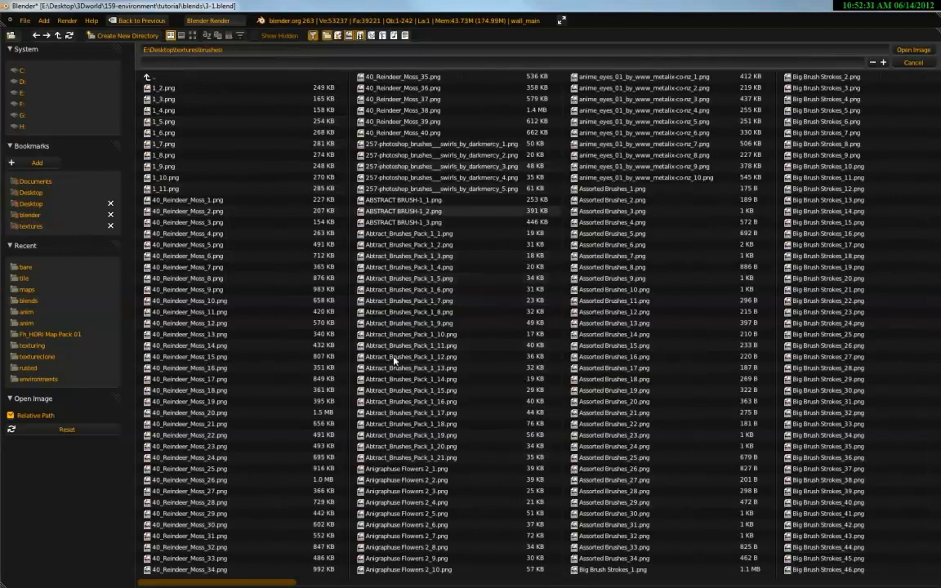
pyautogui.click(193, 35)
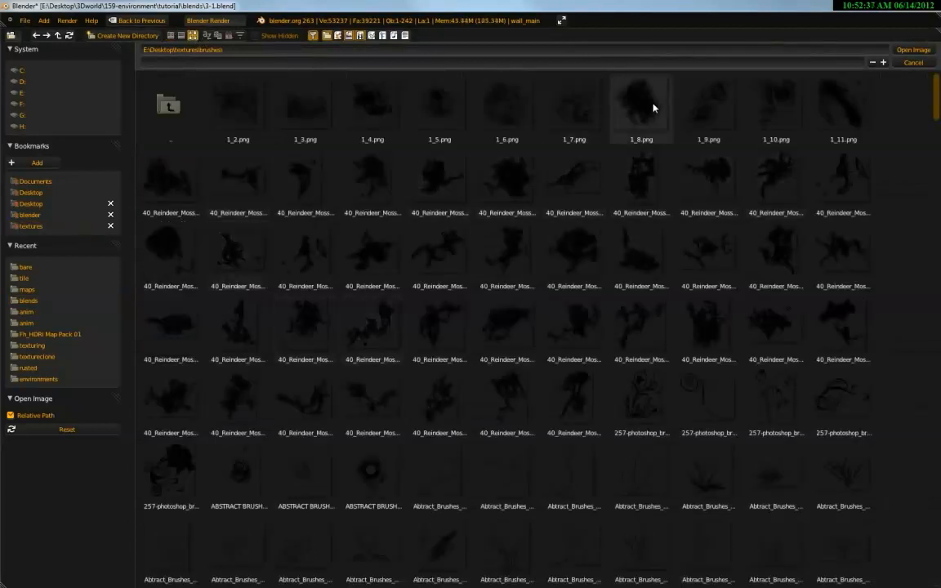
pyautogui.click(504, 105)
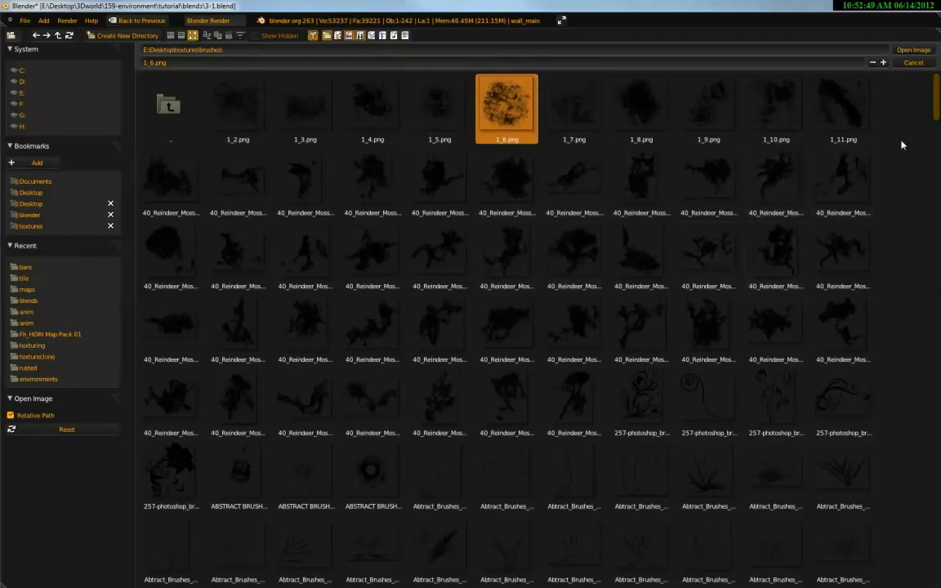
pyautogui.moveTo(935, 124)
pyautogui.mouseDown()
pyautogui.moveTo(935, 522)
pyautogui.moveTo(938, 392)
pyautogui.moveTo(898, 111)
pyautogui.moveTo(868, 92)
pyautogui.mouseUp()
pyautogui.click(913, 50)
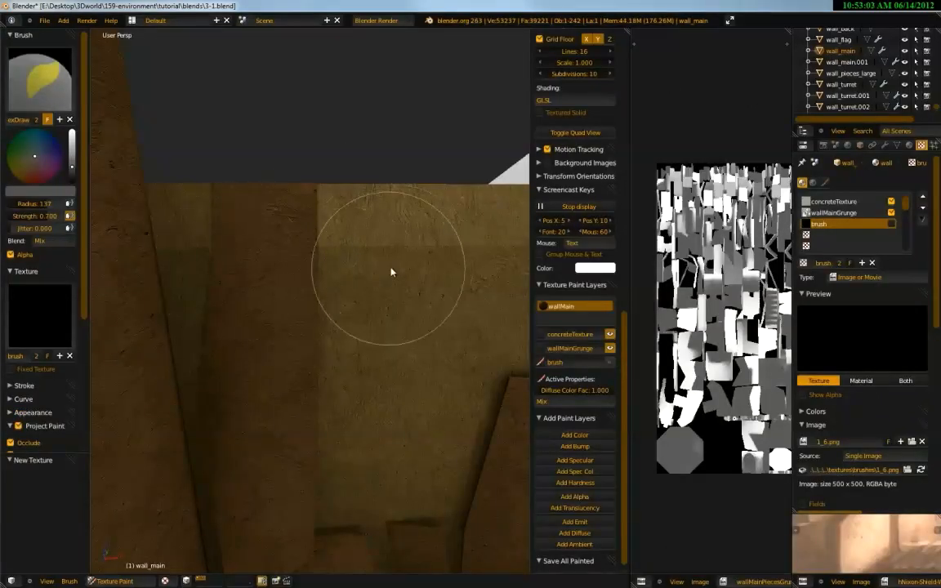
# - Enable Show Alpha for the brush texture and try a textured stroke on the wall, undoing it
pyautogui.click(805, 395)
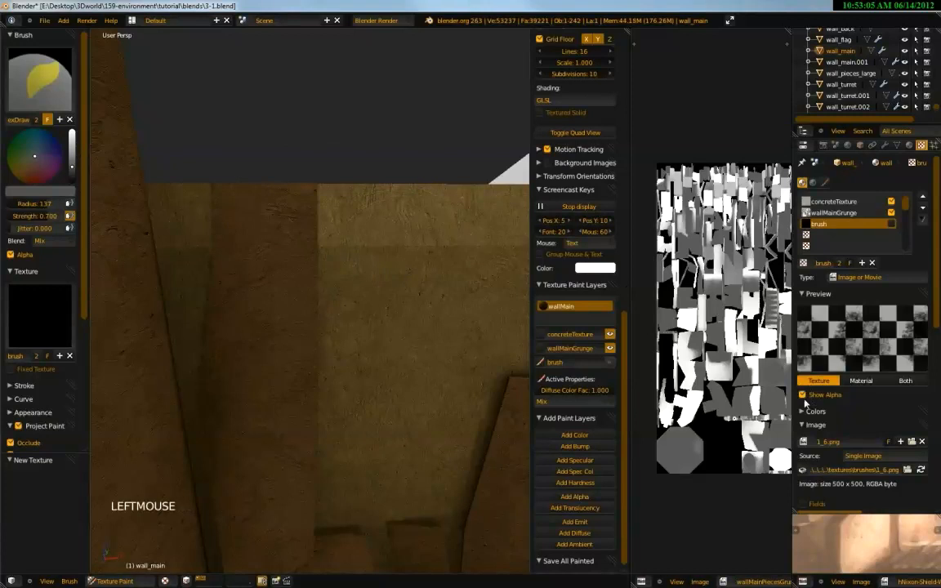
pyautogui.moveTo(400, 288)
pyautogui.mouseDown()
pyautogui.moveTo(416, 347)
pyautogui.moveTo(378, 411)
pyautogui.moveTo(430, 382)
pyautogui.moveTo(445, 269)
pyautogui.moveTo(479, 272)
pyautogui.moveTo(431, 378)
pyautogui.moveTo(477, 231)
pyautogui.moveTo(401, 345)
pyautogui.moveTo(431, 262)
pyautogui.moveTo(321, 321)
pyautogui.moveTo(357, 267)
pyautogui.moveTo(211, 253)
pyautogui.mouseUp()
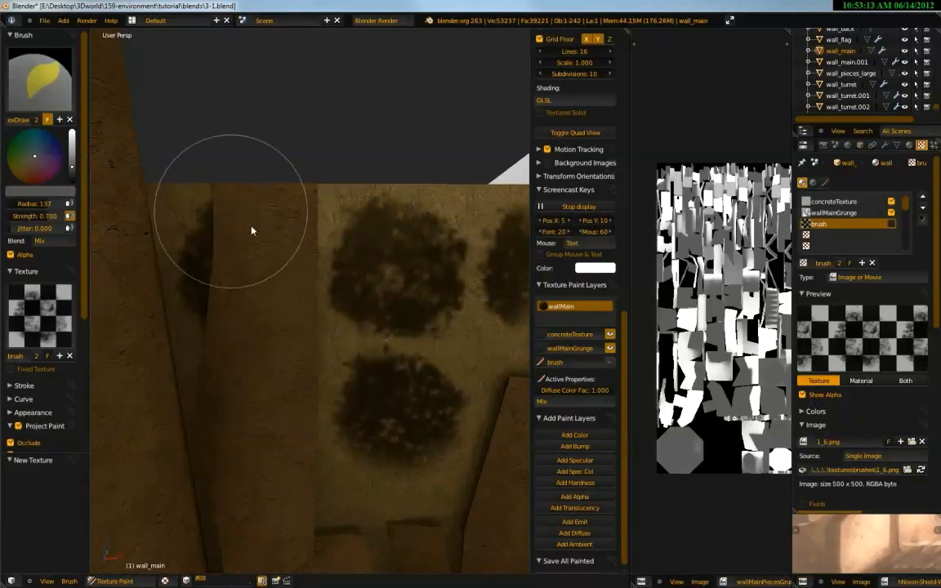
pyautogui.hotkey('ctrl', 'z')
# - Set the brush's stroke spacing to 5% and try it on the wall, undoing the painted strokes
pyautogui.moveTo(935, 320); pyautogui.dragTo(936, 395)
pyautogui.moveTo(86, 312); pyautogui.dragTo(97, 455)
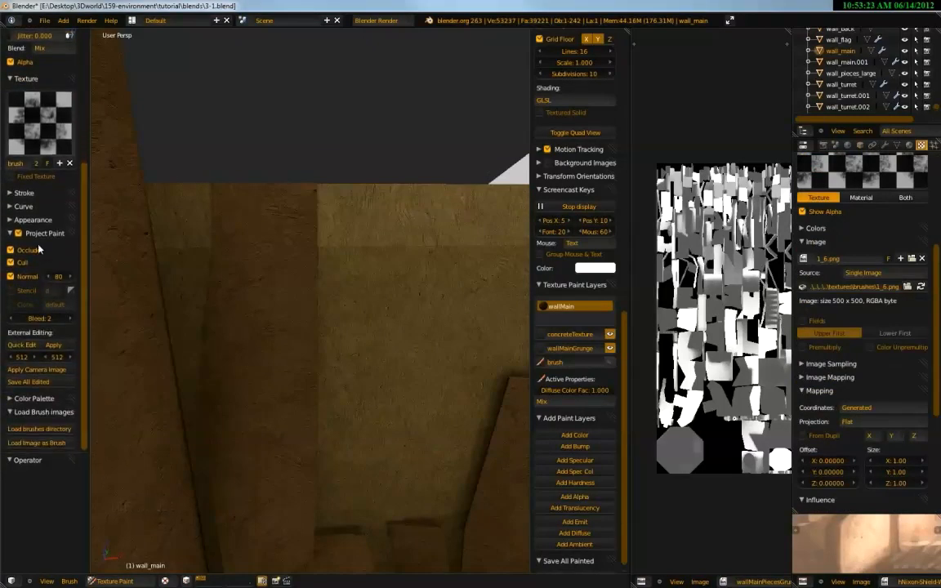
pyautogui.click(15, 194)
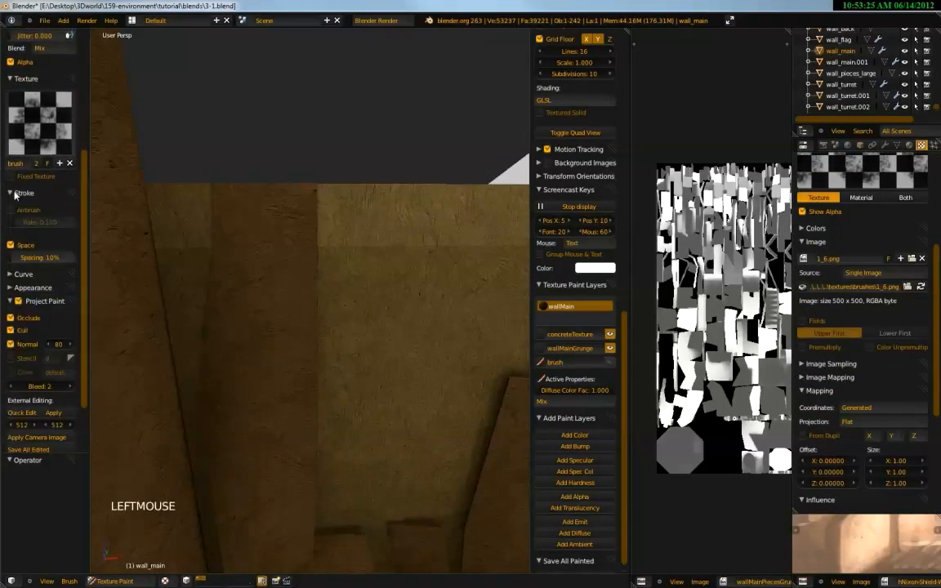
pyautogui.moveTo(35, 257); pyautogui.dragTo(34, 257)
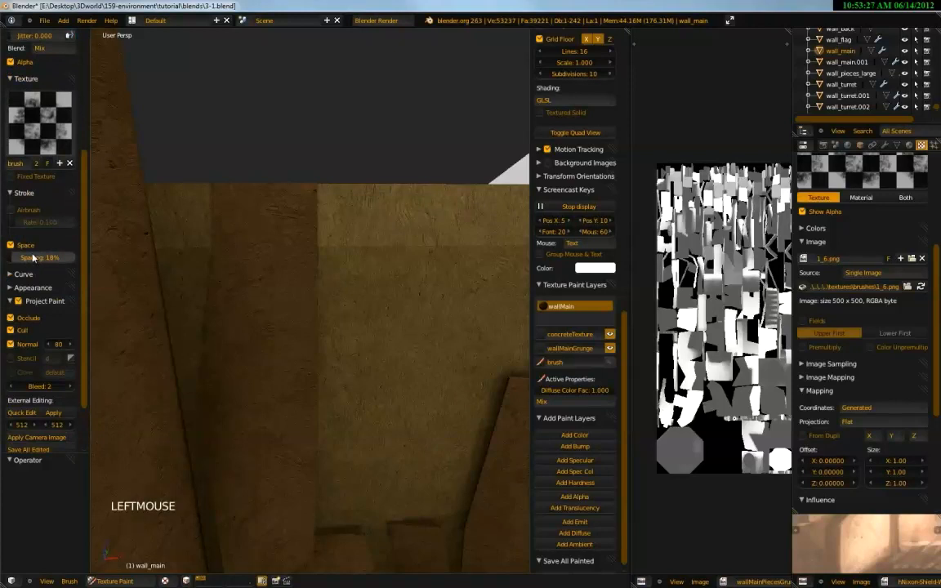
pyautogui.click(39, 258)
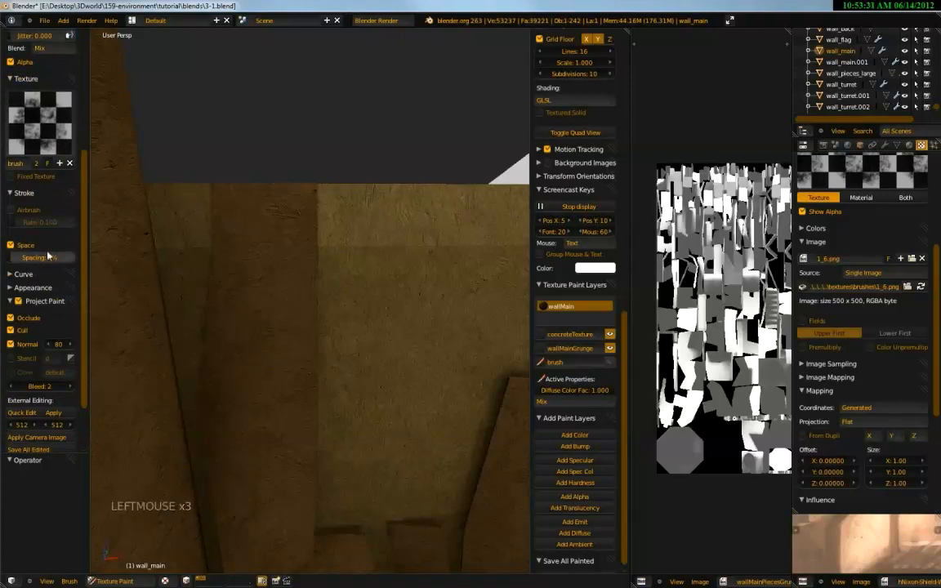
pyautogui.moveTo(410, 260)
pyautogui.mouseDown()
pyautogui.moveTo(441, 294)
pyautogui.moveTo(389, 323)
pyautogui.moveTo(405, 343)
pyautogui.moveTo(390, 315)
pyautogui.moveTo(382, 388)
pyautogui.moveTo(395, 244)
pyautogui.moveTo(426, 282)
pyautogui.mouseUp()
pyautogui.hotkey('ctrl', 'z')
pyautogui.hotkey('ctrl', 'z')
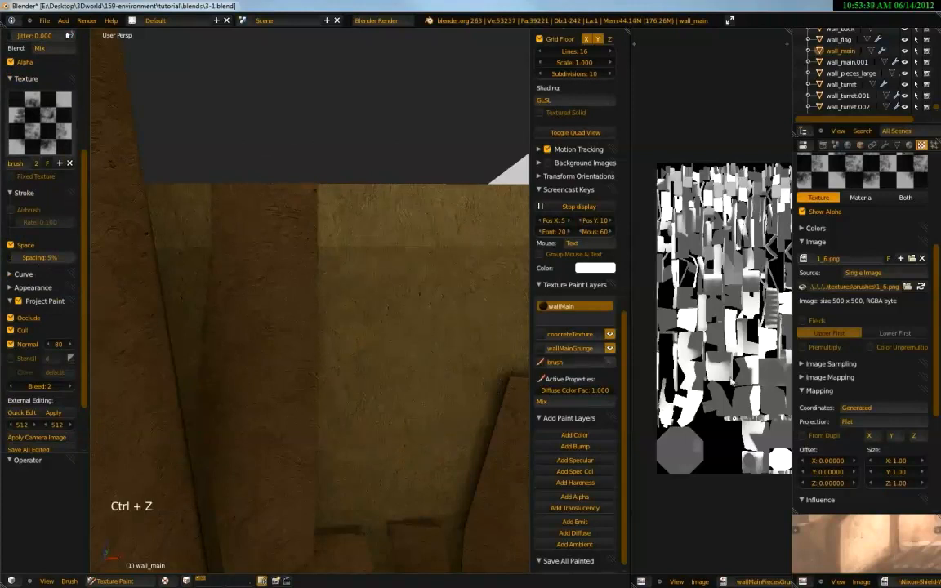
# - Enable Premultiply for the brush texture's image and check its image sampling options
pyautogui.moveTo(936, 400); pyautogui.dragTo(936, 461)
pyautogui.moveTo(935, 337)
pyautogui.mouseDown()
pyautogui.moveTo(928, 231)
pyautogui.moveTo(925, 253)
pyautogui.moveTo(920, 237)
pyautogui.mouseUp()
pyautogui.scroll(-5, 920, 237)
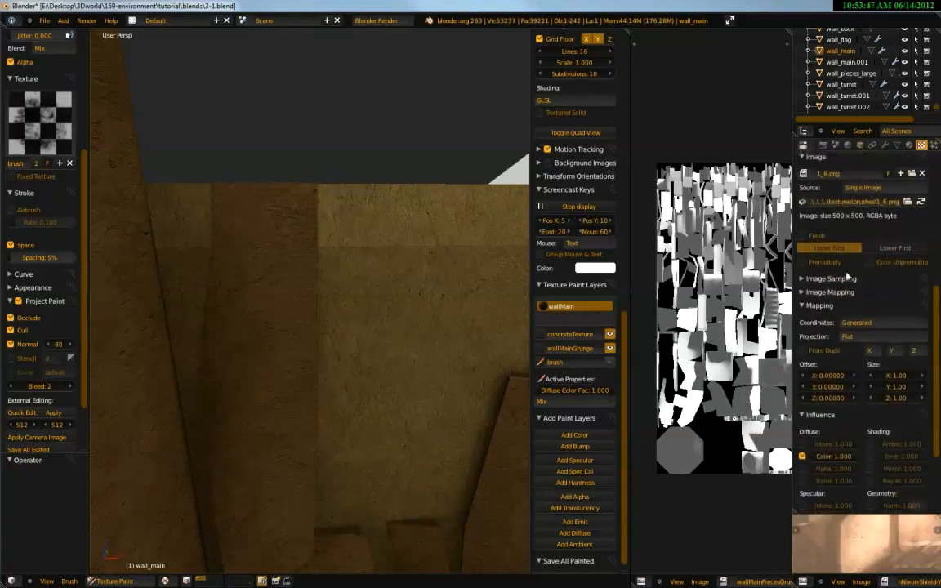
pyautogui.click(802, 262)
pyautogui.click(803, 278)
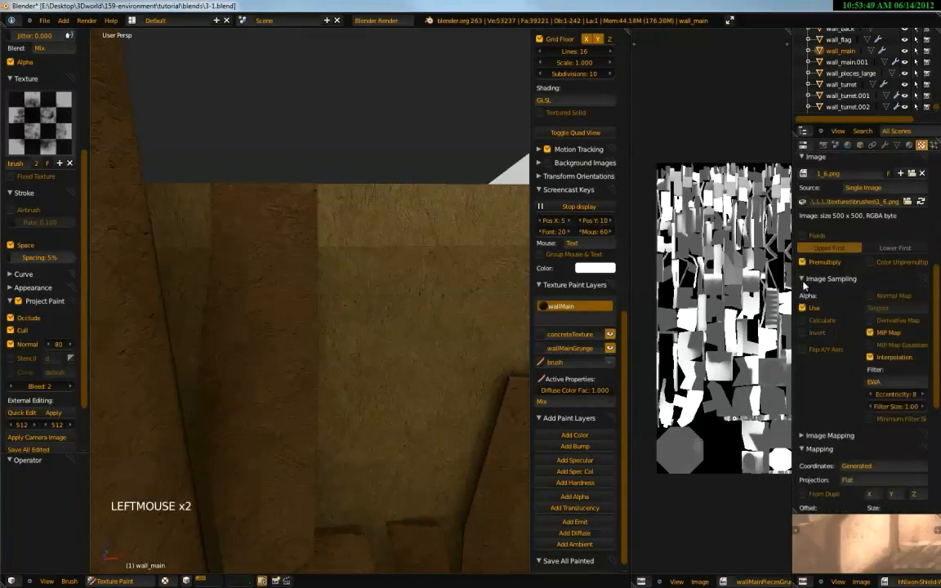
pyautogui.click(804, 279)
# - Try an image repeat of 2 in X and Y with a stroke on the wall, undoing it and restoring both to 1
pyautogui.click(814, 291)
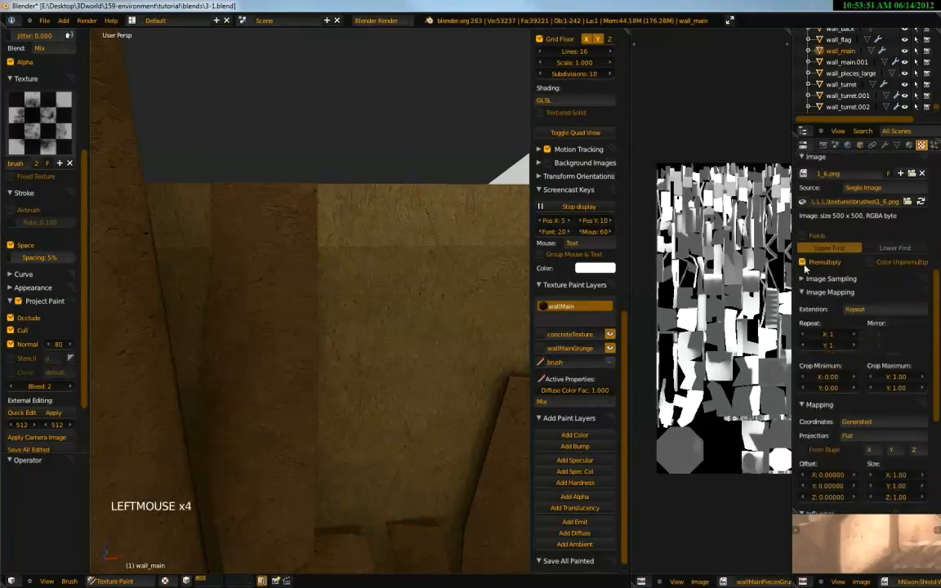
pyautogui.click(827, 336)
pyautogui.click(830, 344)
pyautogui.moveTo(414, 279)
pyautogui.mouseDown()
pyautogui.moveTo(404, 311)
pyautogui.moveTo(357, 374)
pyautogui.moveTo(461, 286)
pyautogui.moveTo(390, 372)
pyautogui.moveTo(458, 272)
pyautogui.mouseUp()
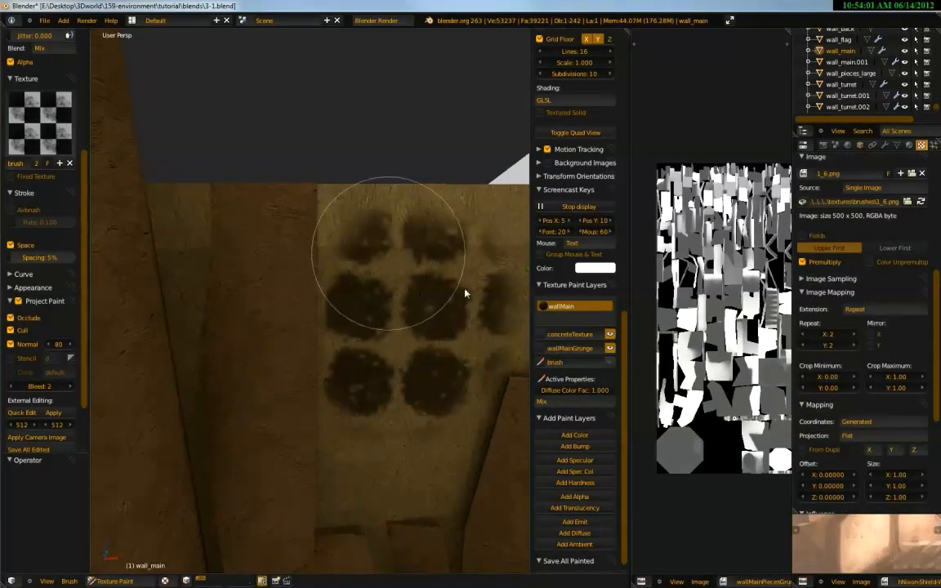
pyautogui.hotkey('ctrl', 'z')
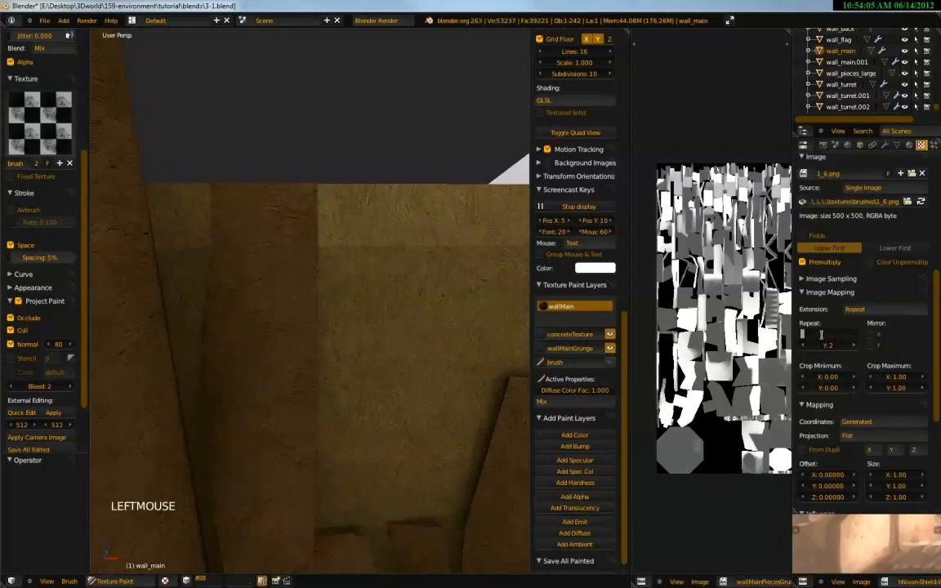
pyautogui.moveTo(828, 347); pyautogui.dragTo(818, 347)
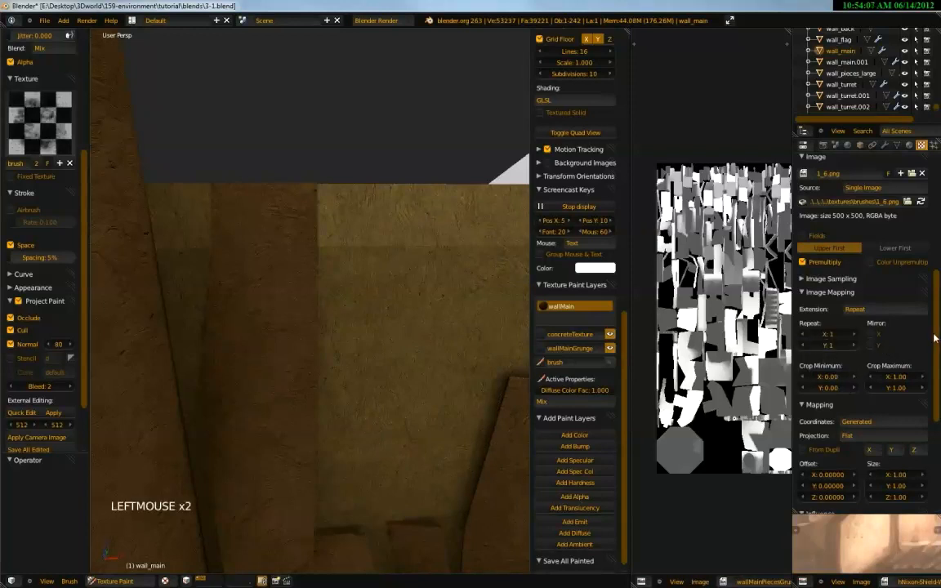
# - Try another stroke with the brush texture on the wall face and undo it
pyautogui.moveTo(937, 339); pyautogui.dragTo(908, 222)
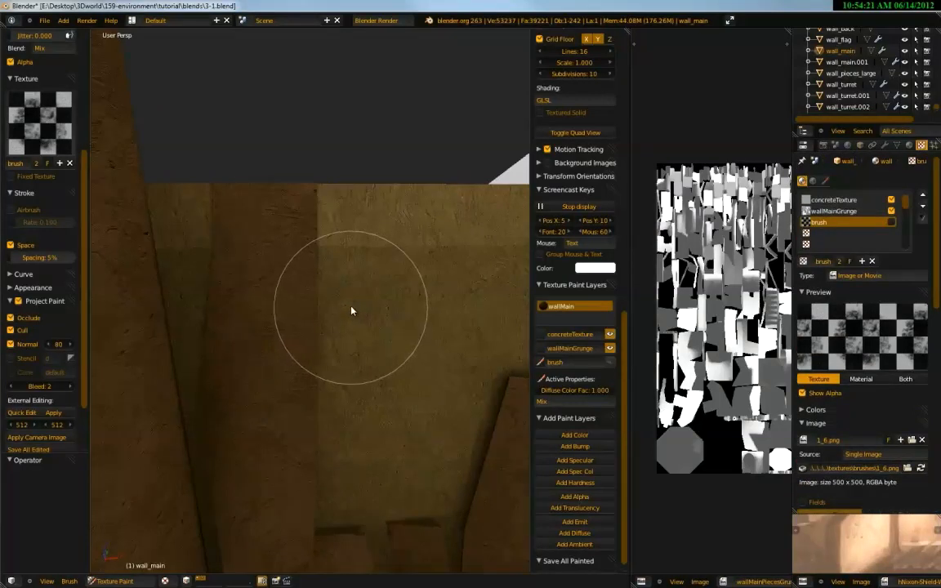
pyautogui.moveTo(390, 300); pyautogui.dragTo(426, 331)
pyautogui.hotkey('ctrl', 'z')
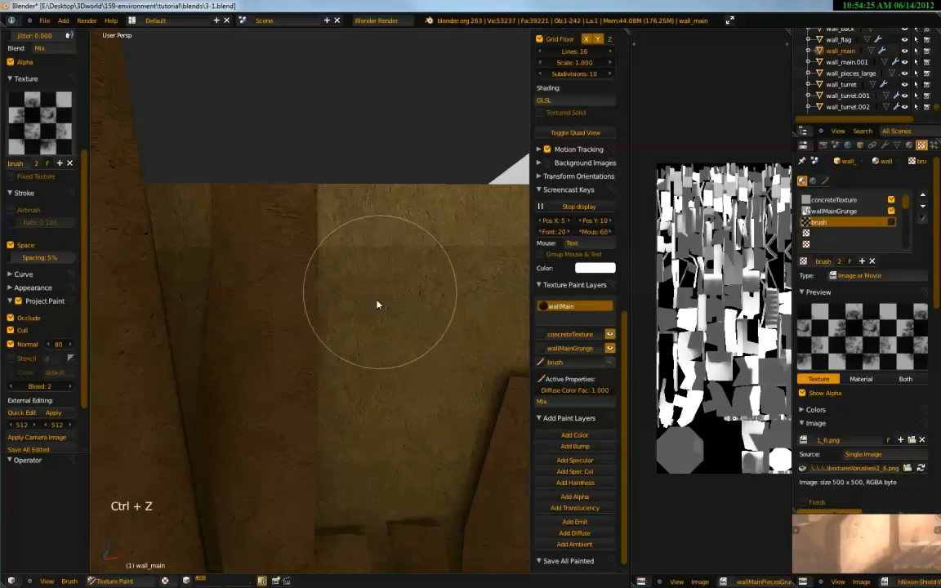
pyautogui.keyDown('alt'); pyautogui.middleClick(347, 297); pyautogui.keyUp('alt')
pyautogui.moveTo(371, 313); pyautogui.dragTo(313, 354, button='middle')
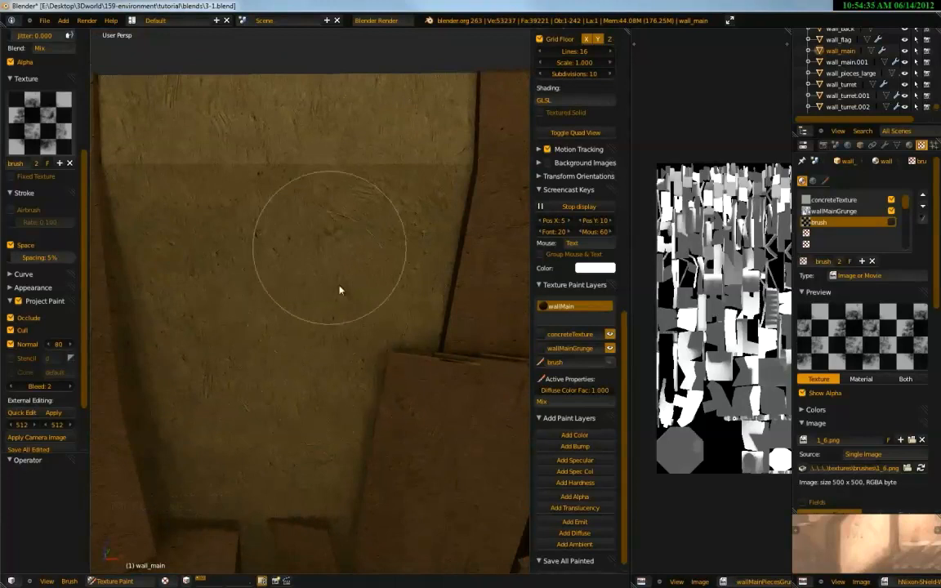
# - Resize the paint brush to a radius of 42
pyautogui.press('f')
pyautogui.press('f')
pyautogui.press('f')
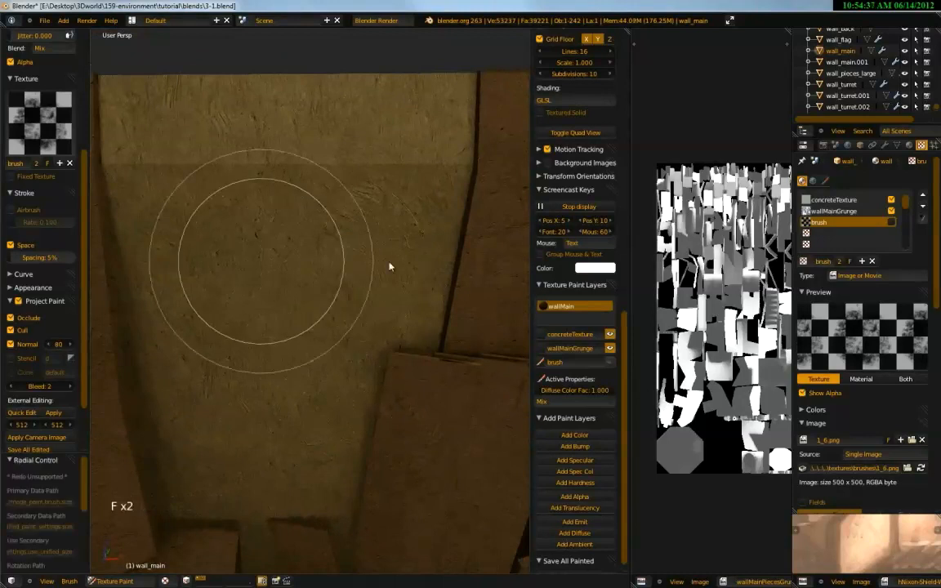
pyautogui.click(298, 277)
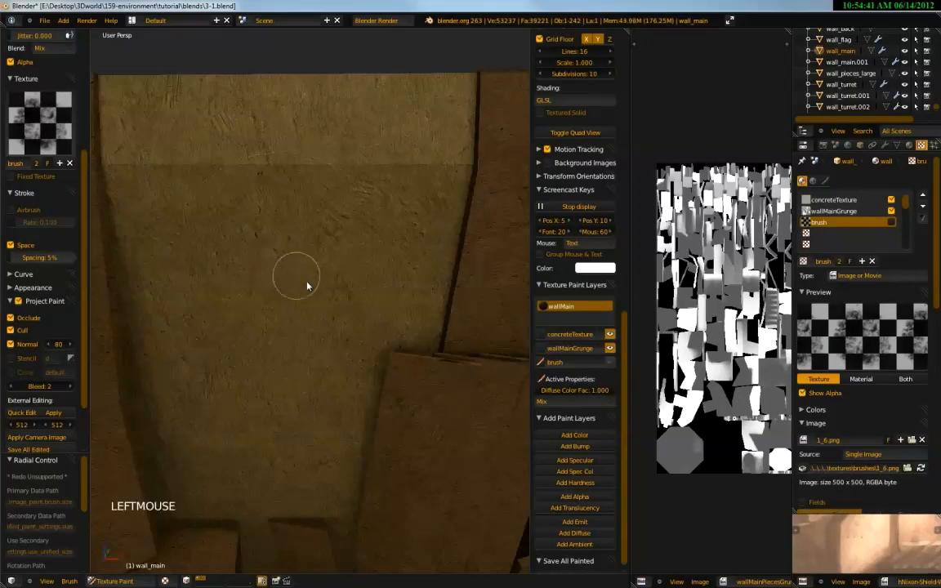
pyautogui.moveTo(85, 178); pyautogui.dragTo(78, 53)
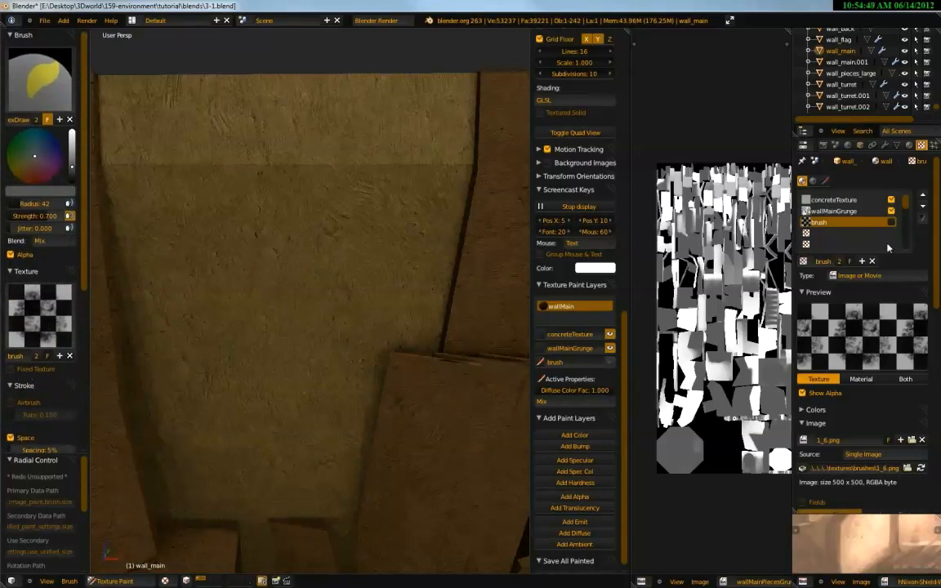
# - Change the brush texture's type to Clouds and enable its color ramp
pyautogui.click(857, 276)
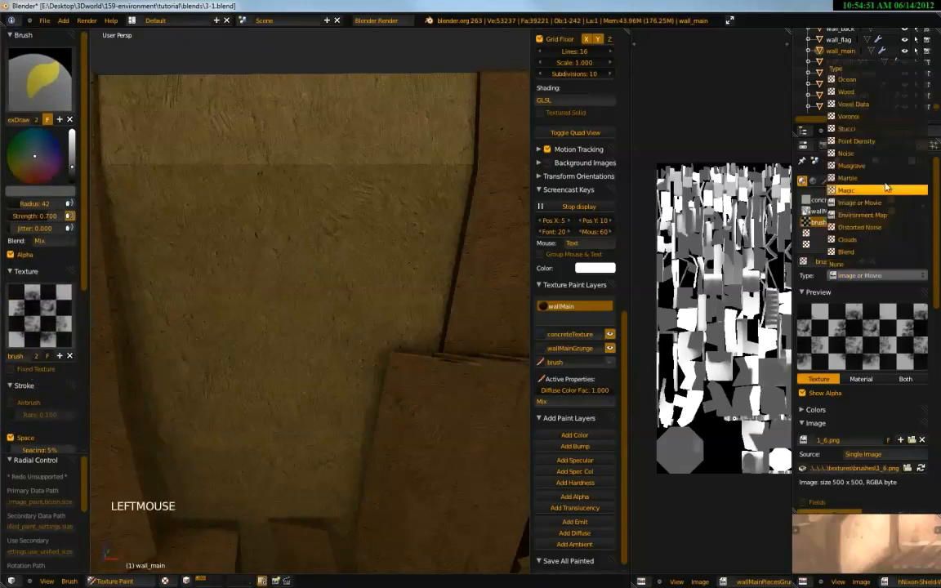
pyautogui.click(868, 240)
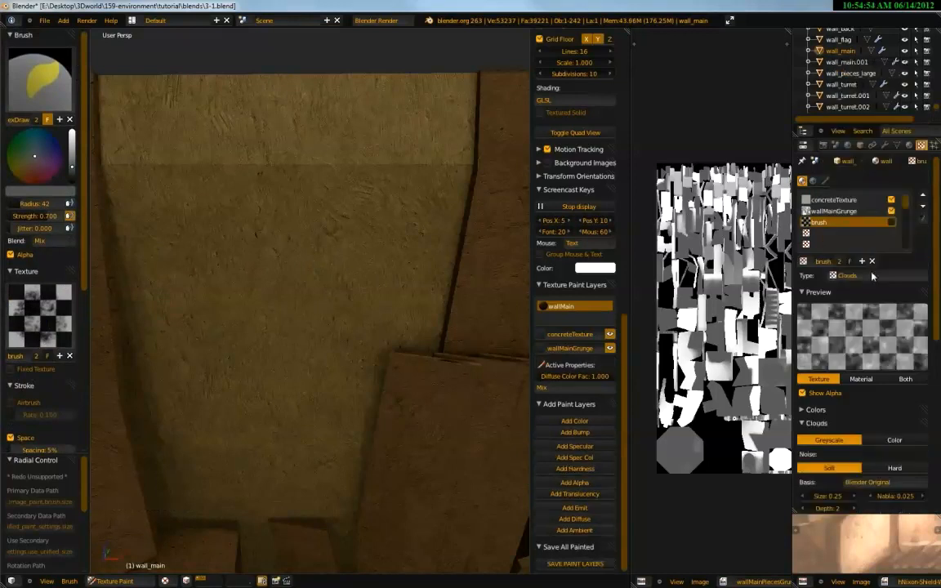
pyautogui.click(806, 409)
pyautogui.click(812, 426)
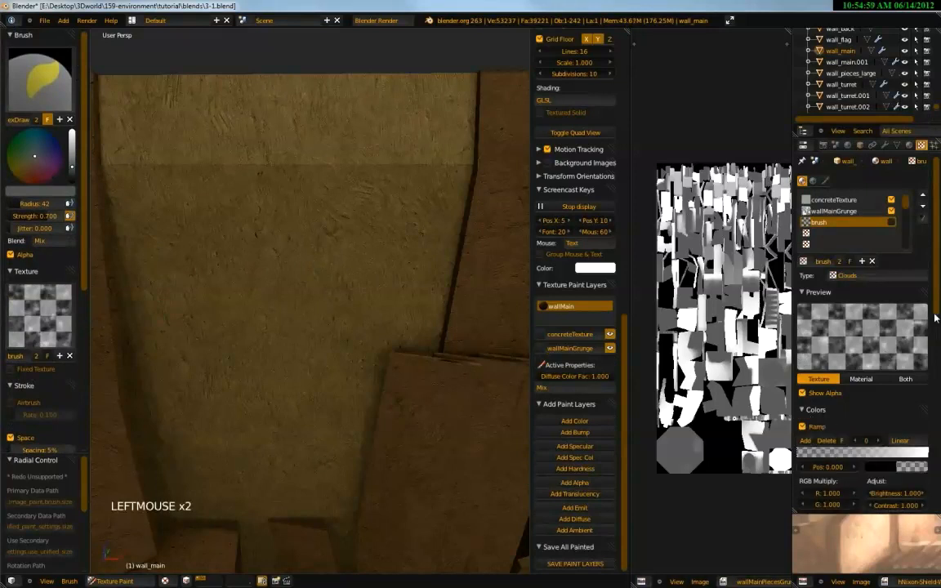
# - Set the color of the Clouds texture ramp's end stop at position 1.000 to black
pyautogui.moveTo(937, 333); pyautogui.dragTo(918, 344)
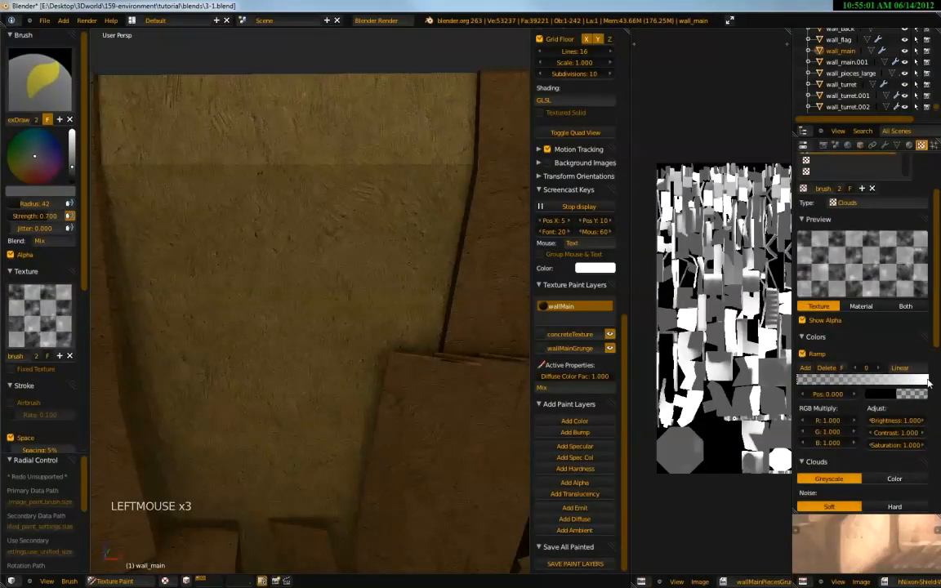
pyautogui.click(926, 381)
pyautogui.click(889, 393)
pyautogui.moveTo(920, 295); pyautogui.dragTo(919, 343)
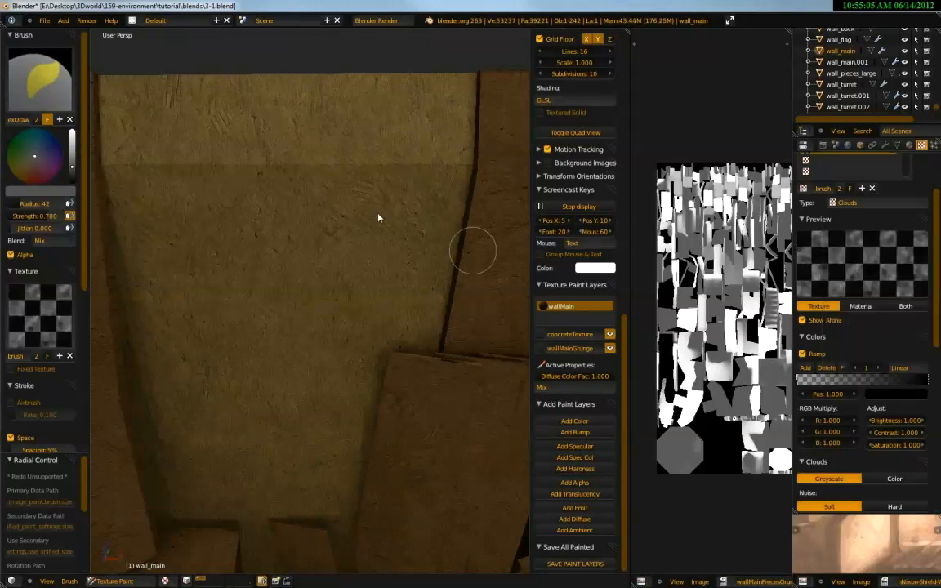
# - Set the brush's stroke spacing to 10%, testing a stroke on the wall before and after and undoing both
pyautogui.moveTo(357, 222)
pyautogui.mouseDown()
pyautogui.moveTo(286, 219)
pyautogui.moveTo(280, 327)
pyautogui.mouseUp()
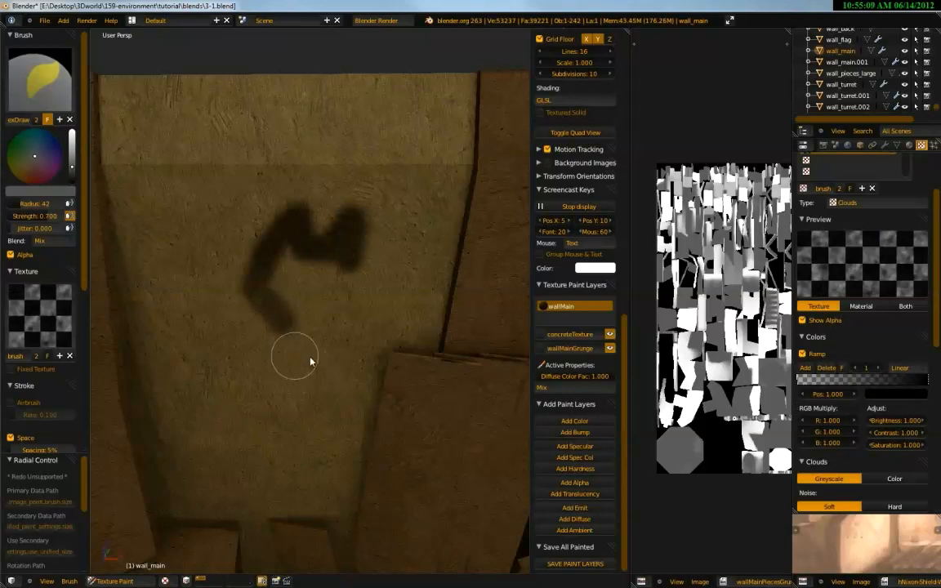
pyautogui.hotkey('ctrl', 'z')
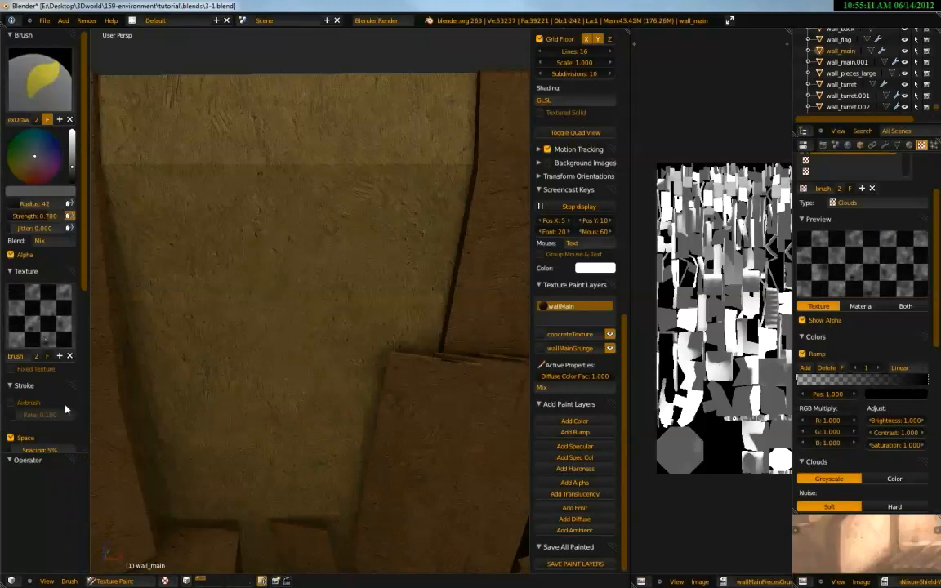
pyautogui.click(35, 448)
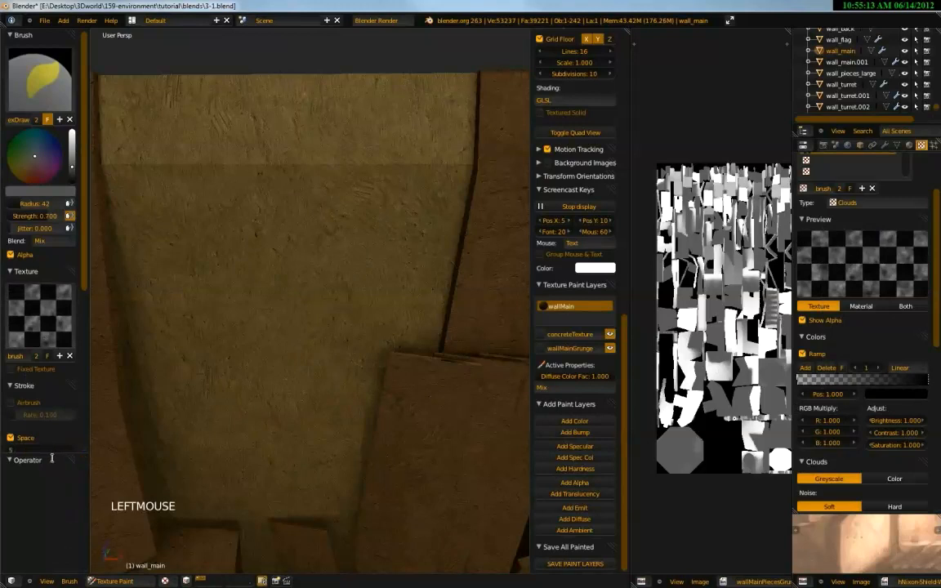
pyautogui.press('Return')
pyautogui.moveTo(274, 258)
pyautogui.mouseDown()
pyautogui.moveTo(350, 277)
pyautogui.moveTo(296, 379)
pyautogui.moveTo(188, 330)
pyautogui.mouseUp()
pyautogui.hotkey('ctrl', 'z')
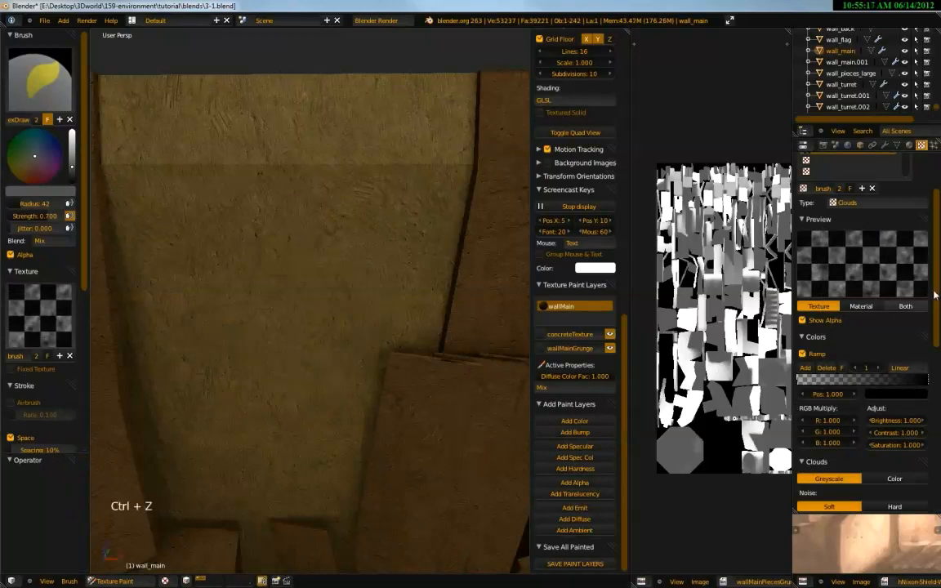
# - Move the ramp's start stop to 0.281 and its end stop to about 0.796, and set the texture contrast to 3.000
pyautogui.moveTo(937, 295); pyautogui.dragTo(937, 312)
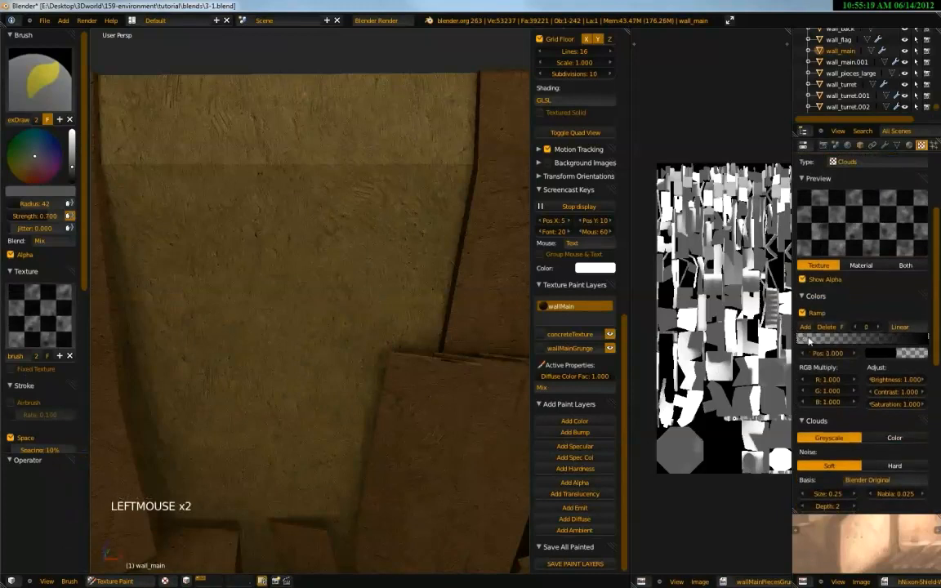
pyautogui.moveTo(845, 343); pyautogui.dragTo(875, 342)
pyautogui.doubleClick(899, 339)
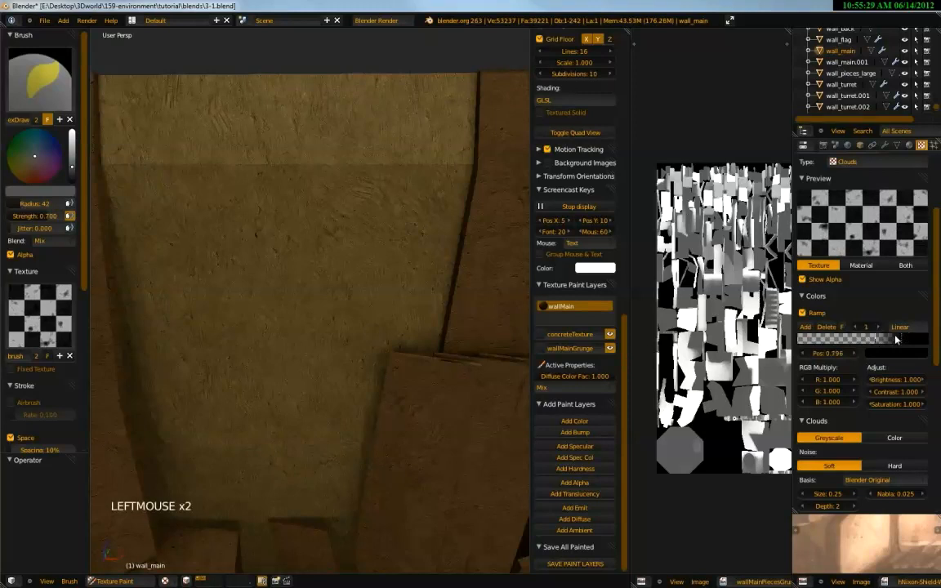
pyautogui.moveTo(876, 340); pyautogui.dragTo(836, 344)
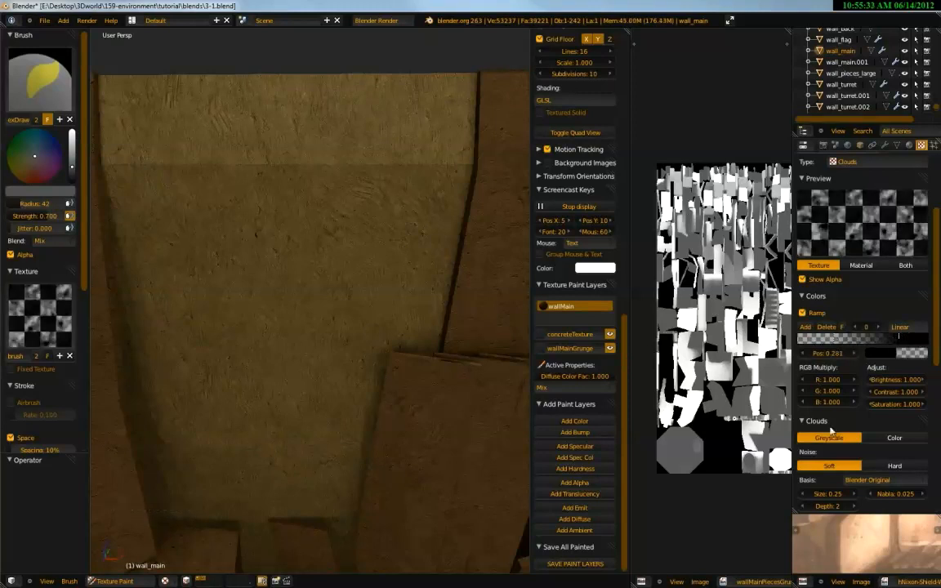
pyautogui.moveTo(896, 392); pyautogui.dragTo(915, 397)
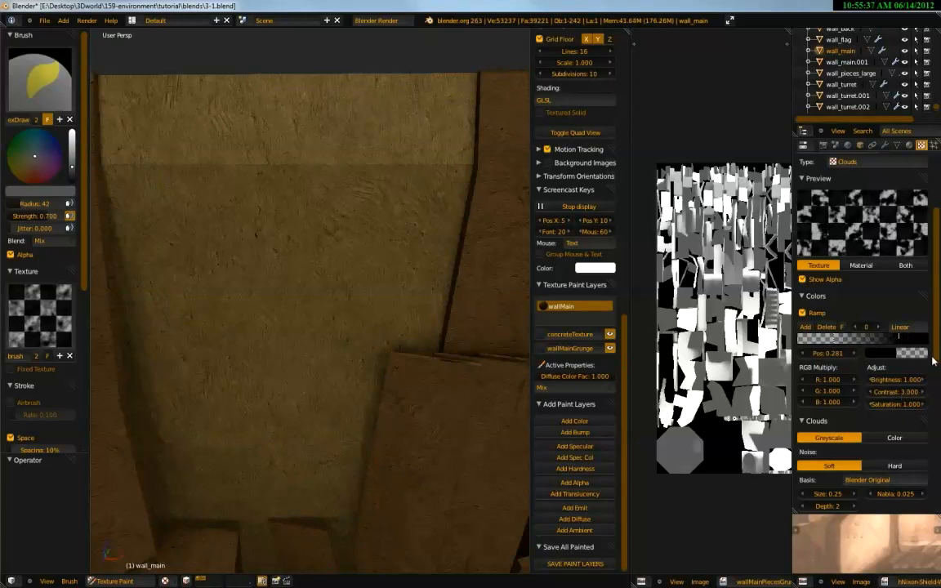
# - Set the Clouds noise depth to 6, try the brush on the upper wall and undo the strokes
pyautogui.moveTo(936, 362); pyautogui.dragTo(938, 417)
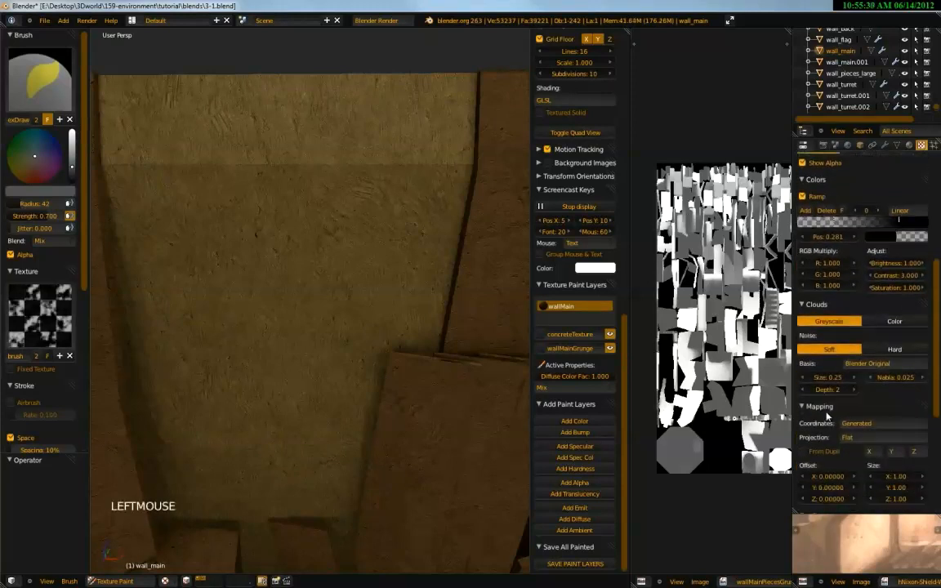
pyautogui.click(828, 388)
pyautogui.write('6')
pyautogui.click(834, 380)
pyautogui.click(340, 214)
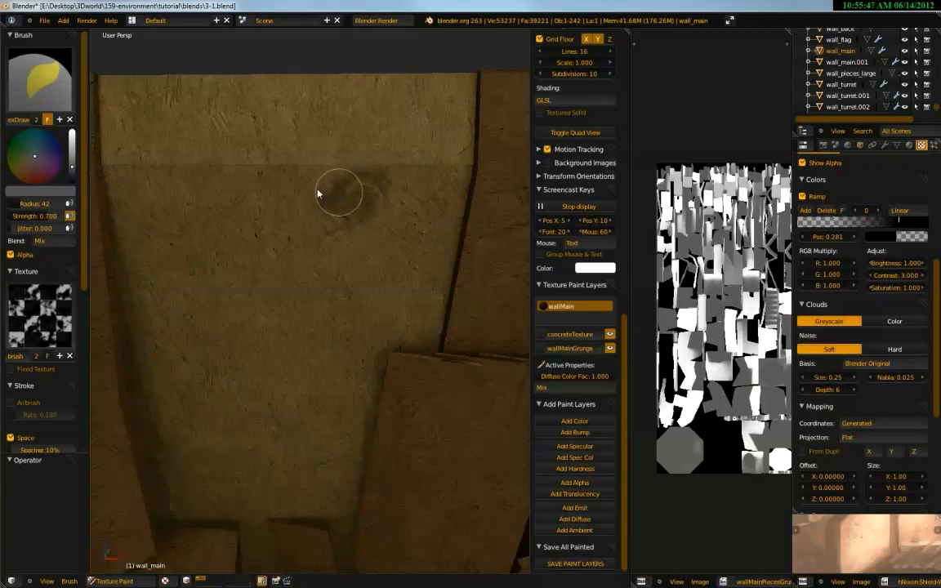
pyautogui.moveTo(385, 198)
pyautogui.mouseDown()
pyautogui.moveTo(359, 188)
pyautogui.moveTo(311, 217)
pyautogui.moveTo(371, 195)
pyautogui.moveTo(342, 193)
pyautogui.mouseUp()
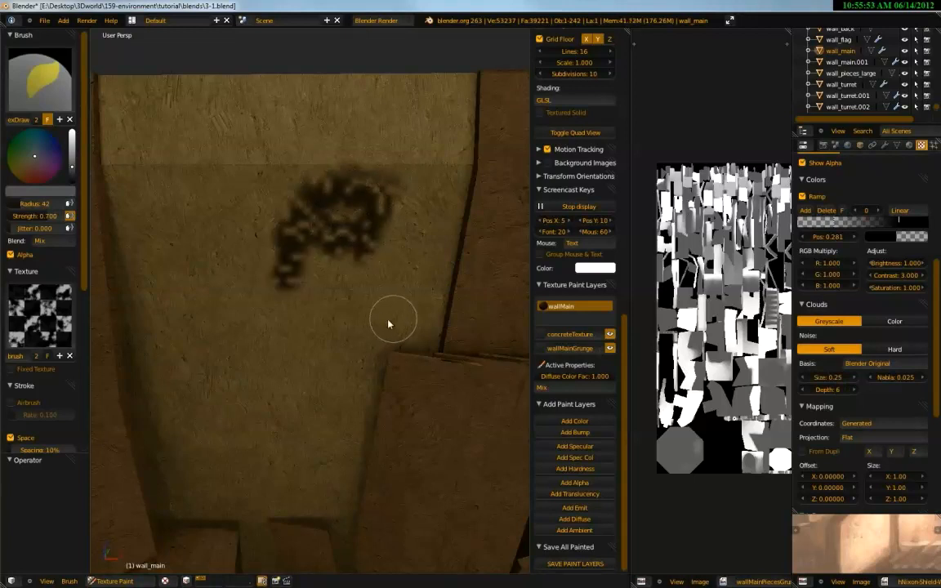
pyautogui.hotkey('ctrl', 'z')
# - Move the ramp's end stop to 1.000 and its start stop to about 0.026, try a stroke on the wall and undo it
pyautogui.moveTo(937, 298); pyautogui.dragTo(890, 282)
pyautogui.click(903, 332)
pyautogui.moveTo(907, 335); pyautogui.dragTo(927, 337)
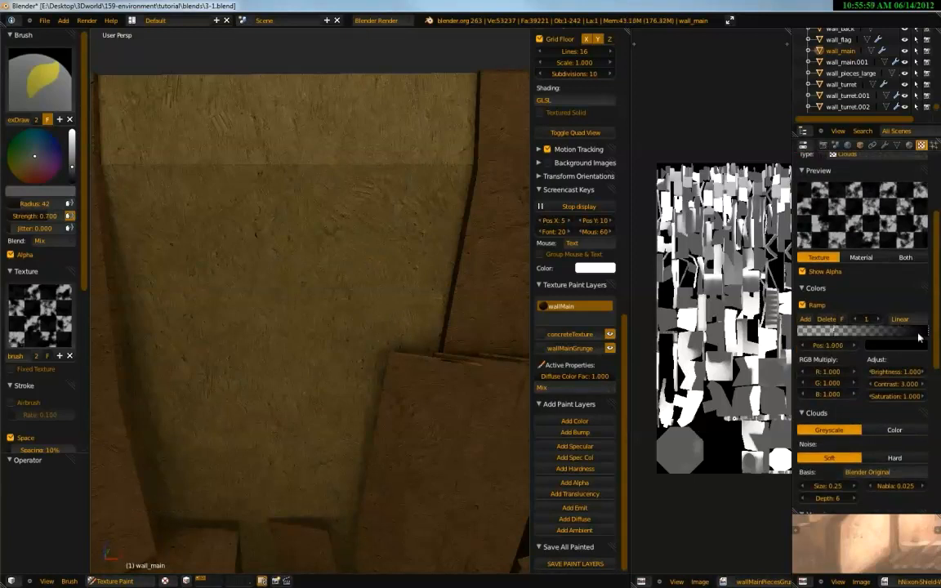
pyautogui.click(841, 332)
pyautogui.moveTo(847, 335); pyautogui.dragTo(802, 332)
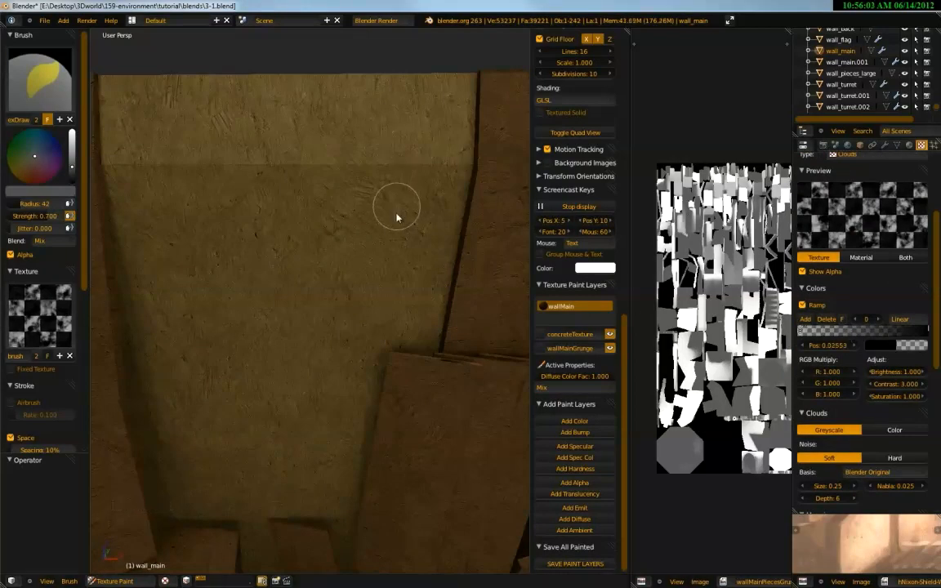
pyautogui.moveTo(349, 215)
pyautogui.mouseDown()
pyautogui.moveTo(371, 209)
pyautogui.moveTo(416, 235)
pyautogui.moveTo(370, 202)
pyautogui.mouseUp()
pyautogui.hotkey('ctrl', 'z')
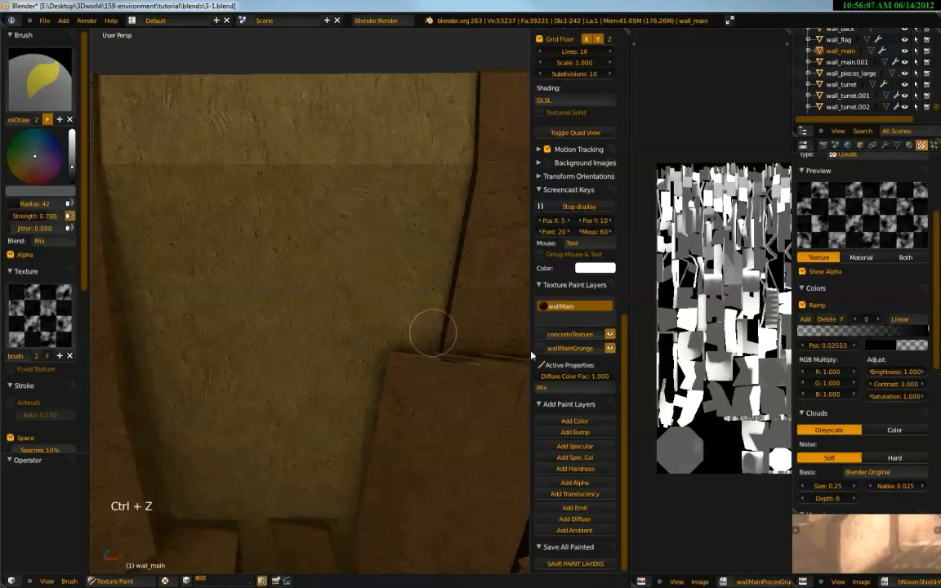
# - Set the Clouds noise size to 0.50, try painting a patch on the wall and undo it
pyautogui.click(829, 487)
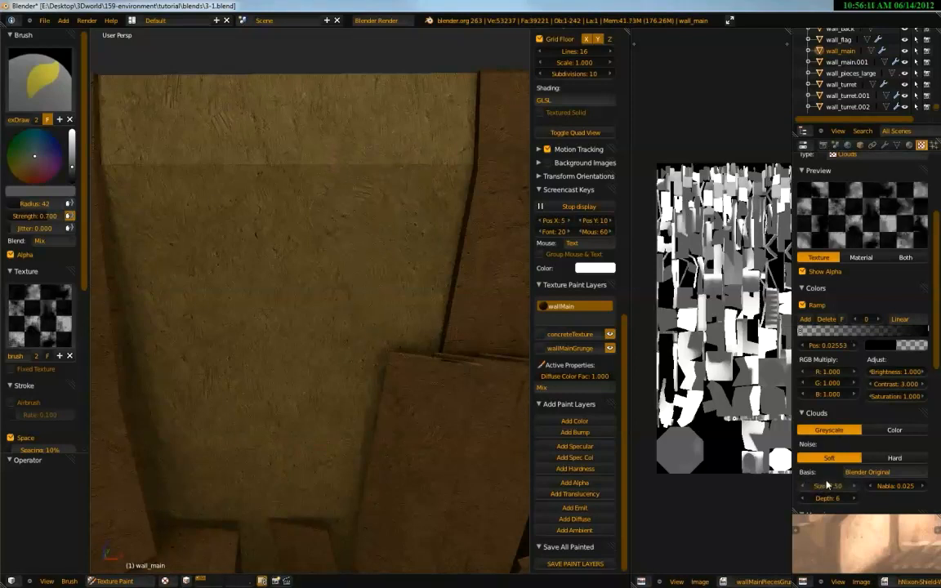
pyautogui.moveTo(404, 210); pyautogui.dragTo(404, 217)
pyautogui.moveTo(338, 187)
pyautogui.mouseDown()
pyautogui.moveTo(403, 200)
pyautogui.moveTo(396, 196)
pyautogui.moveTo(367, 254)
pyautogui.moveTo(375, 276)
pyautogui.moveTo(342, 243)
pyautogui.moveTo(342, 184)
pyautogui.moveTo(345, 272)
pyautogui.mouseUp()
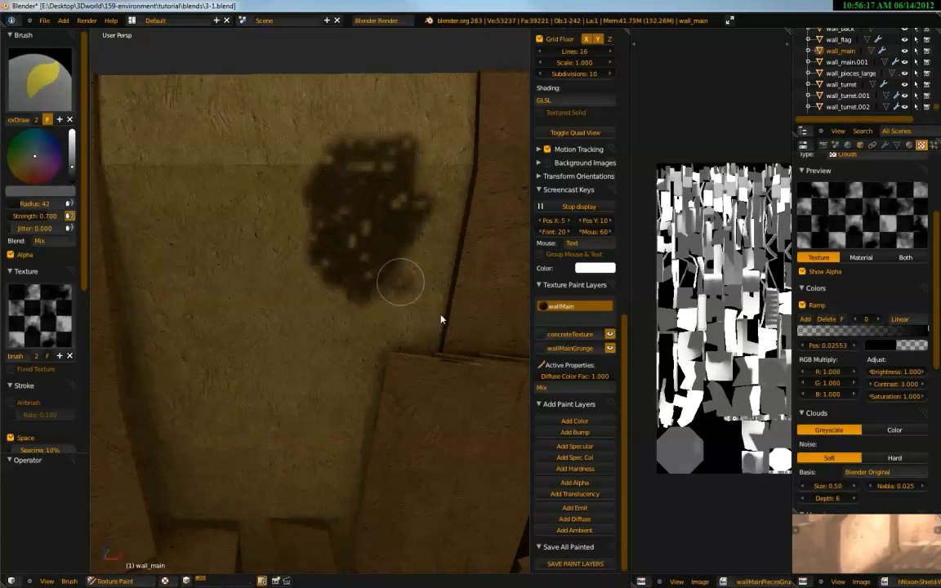
pyautogui.hotkey('ctrl', 'z')
# - Set the brush texture's contrast to 1.000, try a stroke on the wall and undo it
pyautogui.click(897, 385)
pyautogui.write('1')
pyautogui.press('Return')
pyautogui.moveTo(346, 212)
pyautogui.mouseDown()
pyautogui.moveTo(384, 200)
pyautogui.moveTo(355, 195)
pyautogui.moveTo(392, 235)
pyautogui.mouseUp()
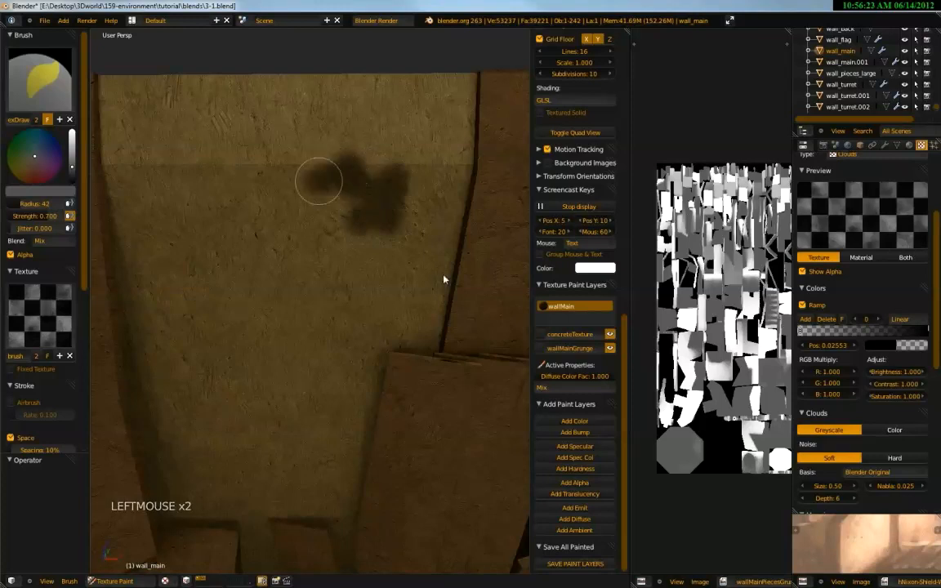
pyautogui.hotkey('ctrl', 'z')
# - Move the color ramp's transparent start stop to about 0.106
pyautogui.moveTo(937, 320); pyautogui.dragTo(936, 297)
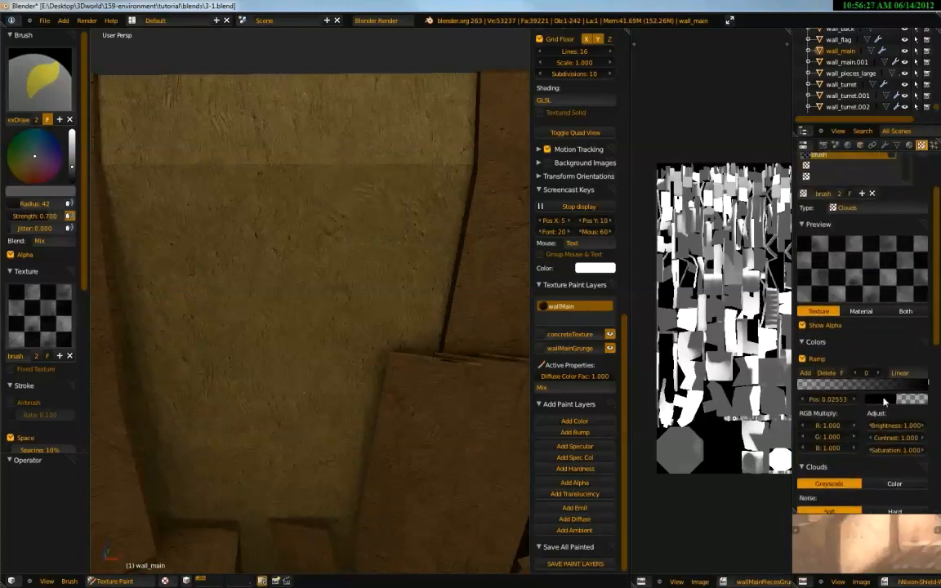
pyautogui.click(928, 386)
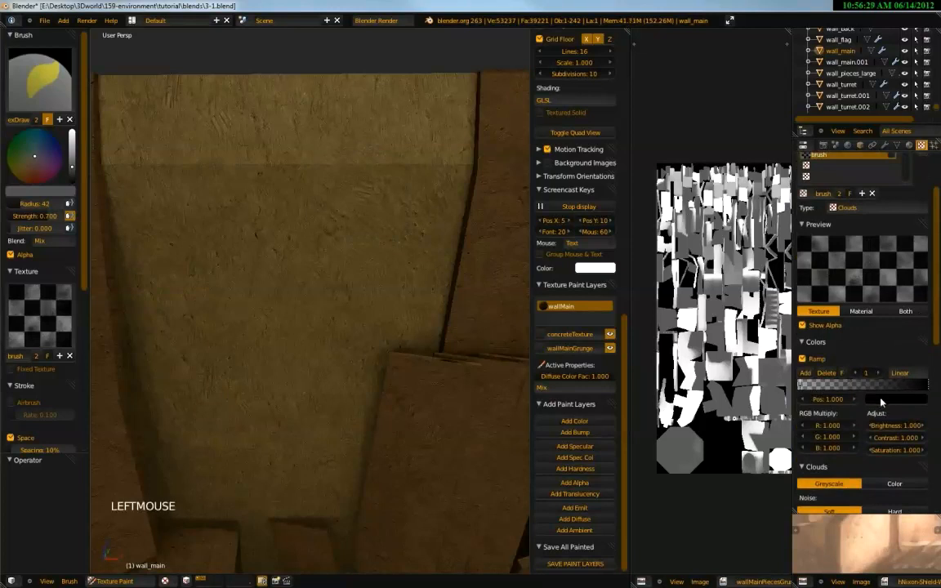
pyautogui.click(802, 385)
pyautogui.click(814, 387)
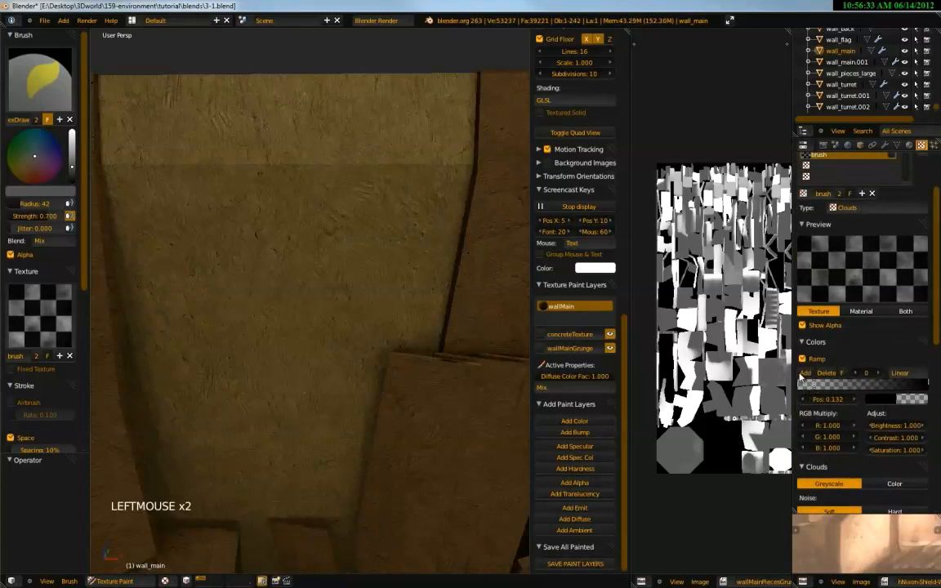
# - Try grunge strokes along the wall's corner edge above the raised panel and undo the last one
pyautogui.keyDown('alt'); pyautogui.click(392, 242); pyautogui.keyUp('alt')
pyautogui.moveTo(394, 259); pyautogui.dragTo(384, 351, button='middle')
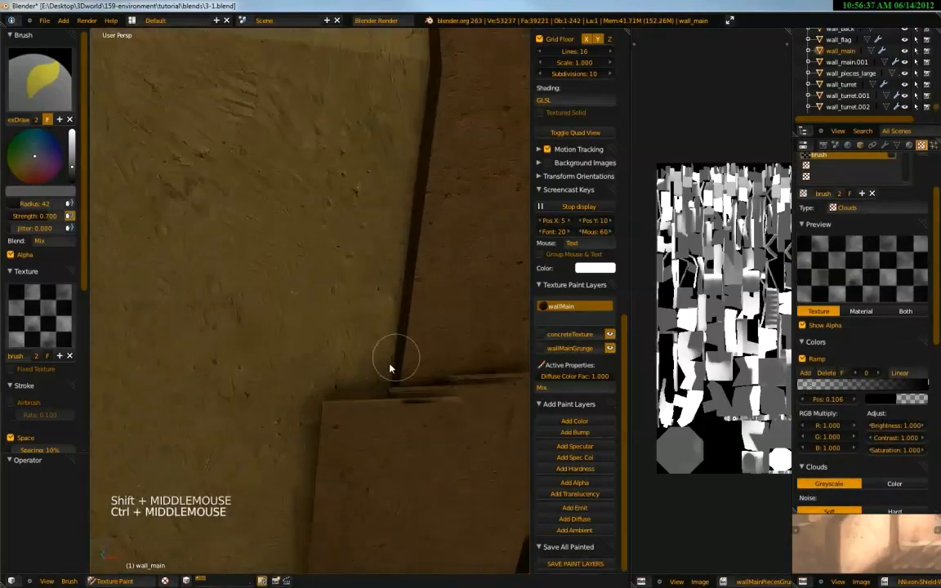
pyautogui.click(386, 346)
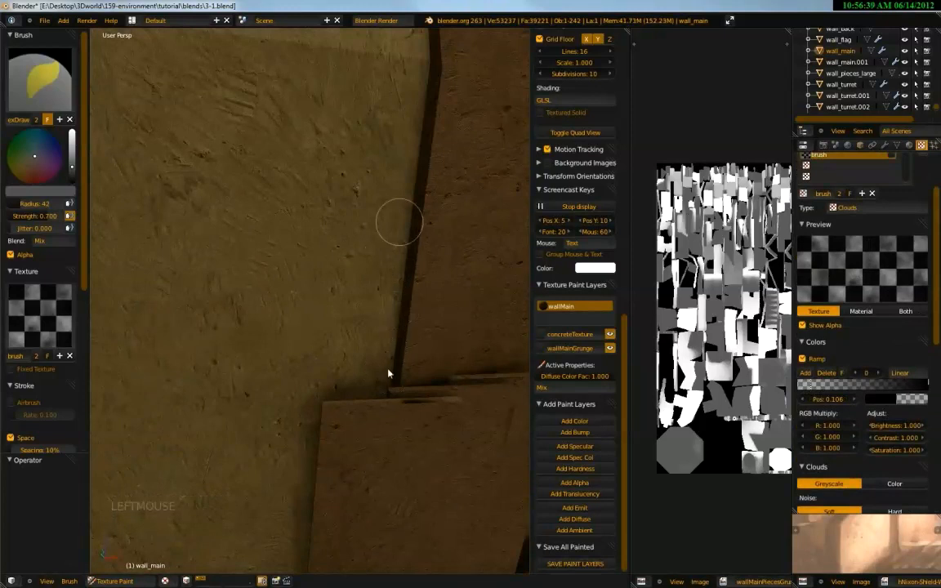
pyautogui.click(391, 339)
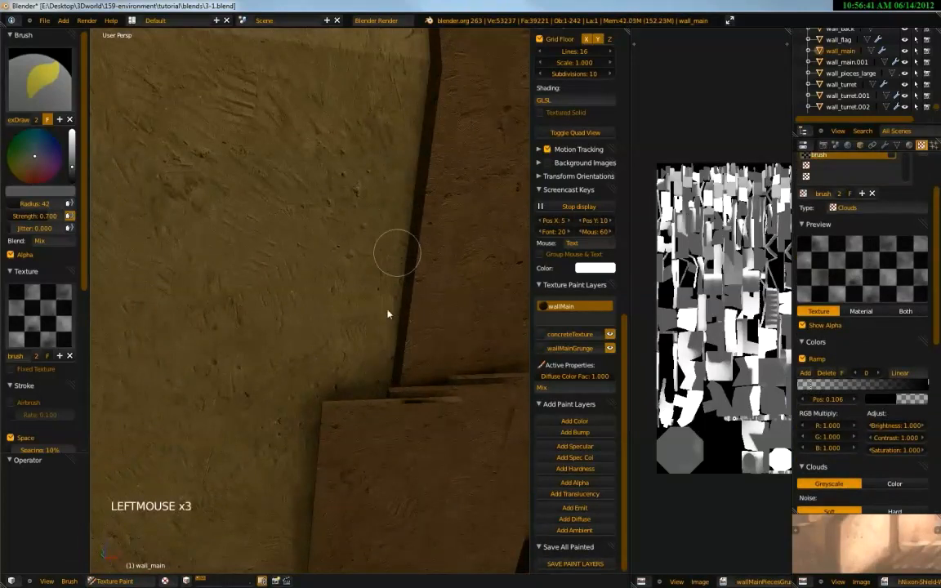
pyautogui.moveTo(380, 286); pyautogui.dragTo(339, 257, button='middle')
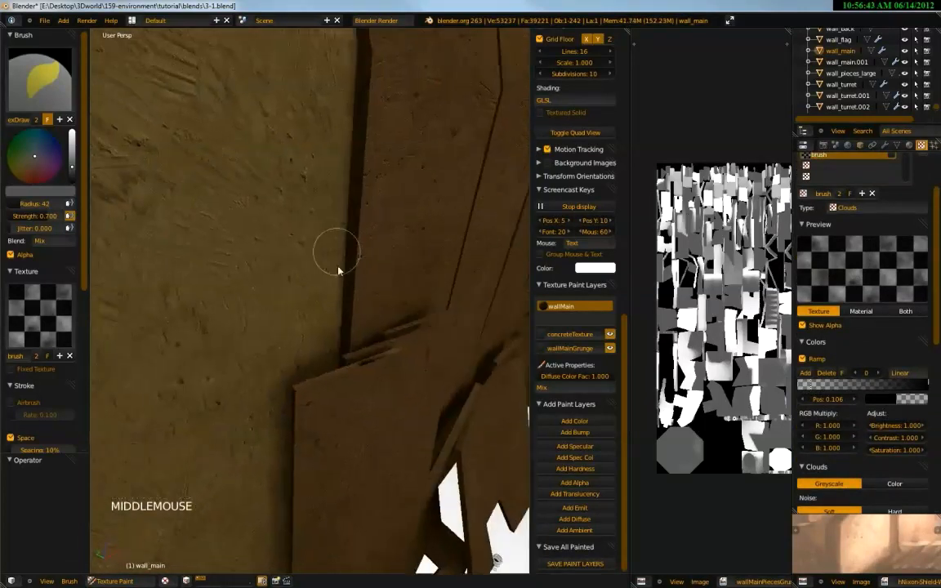
pyautogui.moveTo(327, 296)
pyautogui.mouseDown(button='middle')
pyautogui.moveTo(279, 272)
pyautogui.moveTo(411, 345)
pyautogui.moveTo(309, 324)
pyautogui.moveTo(286, 210)
pyautogui.mouseUp(button='middle')
pyautogui.click(393, 268)
pyautogui.click(336, 278)
pyautogui.hotkey('ctrl', 'z')
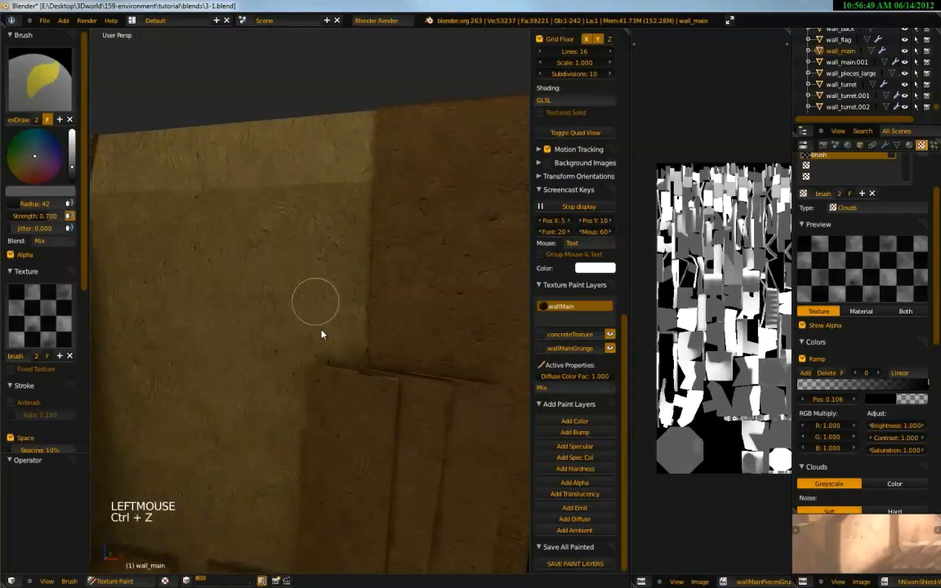
# - Disable the Normal option for projection painting
pyautogui.moveTo(315, 326)
pyautogui.mouseDown(button='middle')
pyautogui.moveTo(338, 332)
pyautogui.moveTo(233, 290)
pyautogui.mouseUp(button='middle')
pyautogui.moveTo(84, 234); pyautogui.dragTo(96, 392)
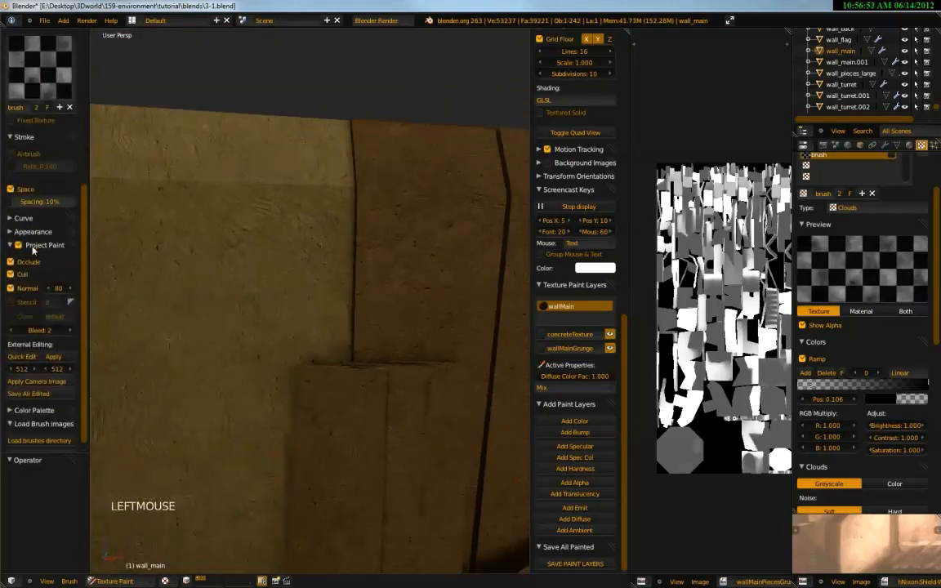
pyautogui.click(11, 289)
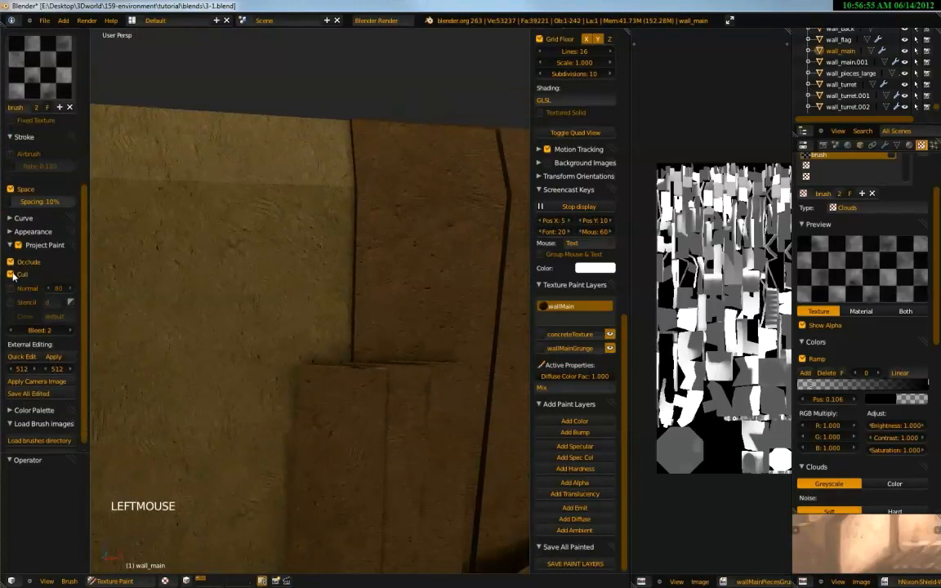
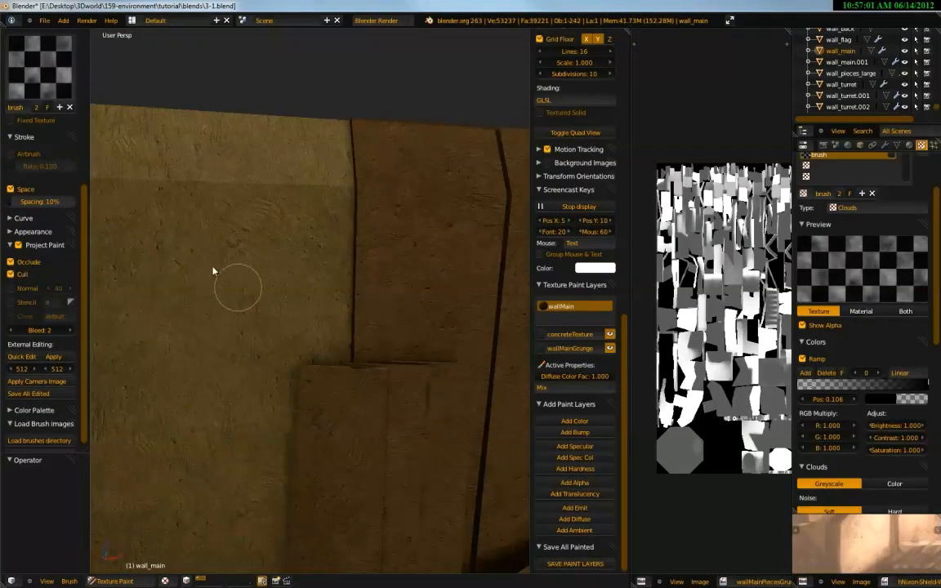
# - Test a grunge dab on a close-up area of the main wall near the corner edge
pyautogui.keyDown('ctrl'); pyautogui.moveTo(207, 246); pyautogui.dragTo(506, 559, button='middle'); pyautogui.keyUp('ctrl')
pyautogui.keyDown('ctrl'); pyautogui.moveTo(326, 312); pyautogui.dragTo(418, 380, button='middle'); pyautogui.keyUp('ctrl')
pyautogui.keyDown('ctrl'); pyautogui.moveTo(254, 287); pyautogui.dragTo(310, 326, button='middle'); pyautogui.keyUp('ctrl')
pyautogui.keyDown('ctrl'); pyautogui.moveTo(178, 192); pyautogui.dragTo(254, 281, button='middle'); pyautogui.keyUp('ctrl')
pyautogui.moveTo(188, 192)
pyautogui.keyDown('ctrl'); pyautogui.mouseDown(button='middle')
pyautogui.moveTo(179, 162)
pyautogui.moveTo(200, 208)
pyautogui.mouseUp(button='middle'); pyautogui.keyUp('ctrl')
pyautogui.keyDown('ctrl'); pyautogui.moveTo(200, 208); pyautogui.dragTo(305, 340, button='middle'); pyautogui.keyUp('ctrl')
pyautogui.click(335, 303)
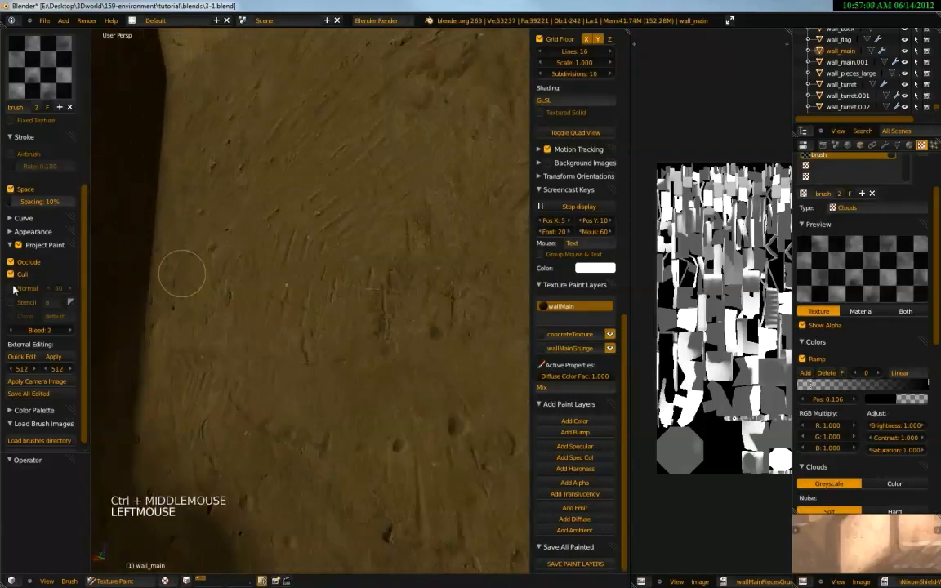
# - Disable Cull for projection painting and test dabs on the main wall close up
pyautogui.click(12, 275)
pyautogui.moveTo(384, 280)
pyautogui.mouseDown(button='middle')
pyautogui.moveTo(430, 335)
pyautogui.moveTo(405, 319)
pyautogui.mouseUp(button='middle')
pyautogui.click(392, 315)
pyautogui.moveTo(363, 347)
pyautogui.keyDown('ctrl'); pyautogui.mouseDown(button='middle')
pyautogui.moveTo(341, 316)
pyautogui.moveTo(357, 335)
pyautogui.mouseUp(button='middle'); pyautogui.keyUp('ctrl')
pyautogui.click(290, 315)
pyautogui.moveTo(290, 315)
pyautogui.mouseDown(button='middle')
pyautogui.moveTo(101, 290)
pyautogui.moveTo(272, 283)
pyautogui.moveTo(334, 329)
pyautogui.moveTo(390, 350)
pyautogui.moveTo(348, 315)
pyautogui.mouseUp(button='middle')
pyautogui.click(354, 349)
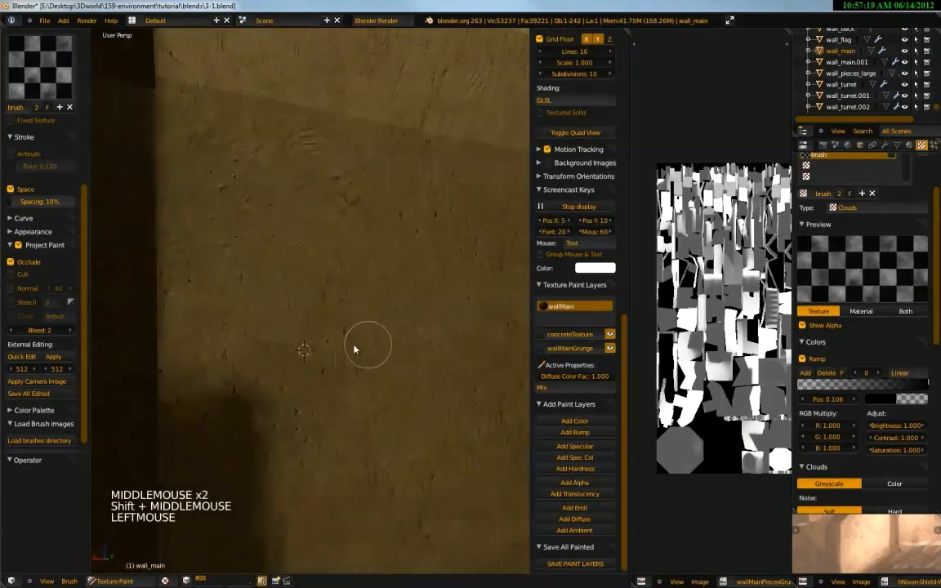
# - Toggle the Occlude and Cull projection options, try a grunge stroke on the wall and undo it
pyautogui.click(31, 262)
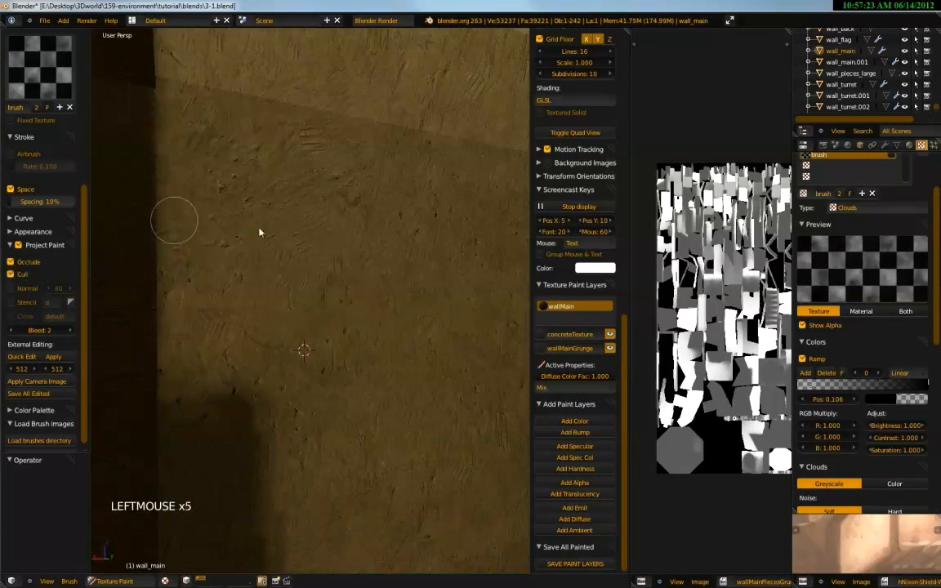
pyautogui.moveTo(341, 265); pyautogui.dragTo(249, 335, button='middle')
pyautogui.moveTo(249, 335); pyautogui.dragTo(237, 298, button='middle')
pyautogui.moveTo(243, 309)
pyautogui.mouseDown()
pyautogui.moveTo(256, 330)
pyautogui.moveTo(335, 260)
pyautogui.moveTo(318, 268)
pyautogui.mouseUp()
pyautogui.hotkey('ctrl', 'z')
pyautogui.moveTo(318, 268)
pyautogui.mouseDown(button='middle')
pyautogui.moveTo(357, 251)
pyautogui.moveTo(403, 329)
pyautogui.moveTo(320, 301)
pyautogui.moveTo(333, 313)
pyautogui.mouseUp(button='middle')
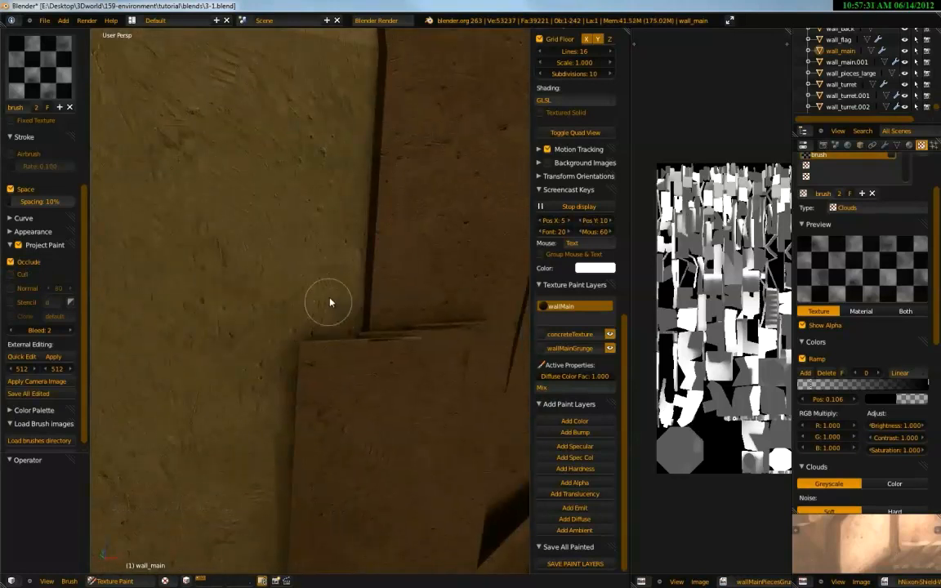
# - Enlarge the brush radius to 126, adjust its strength, and paint strokes along the corner edge above the raised panel
pyautogui.press('f')
pyautogui.click(363, 267)
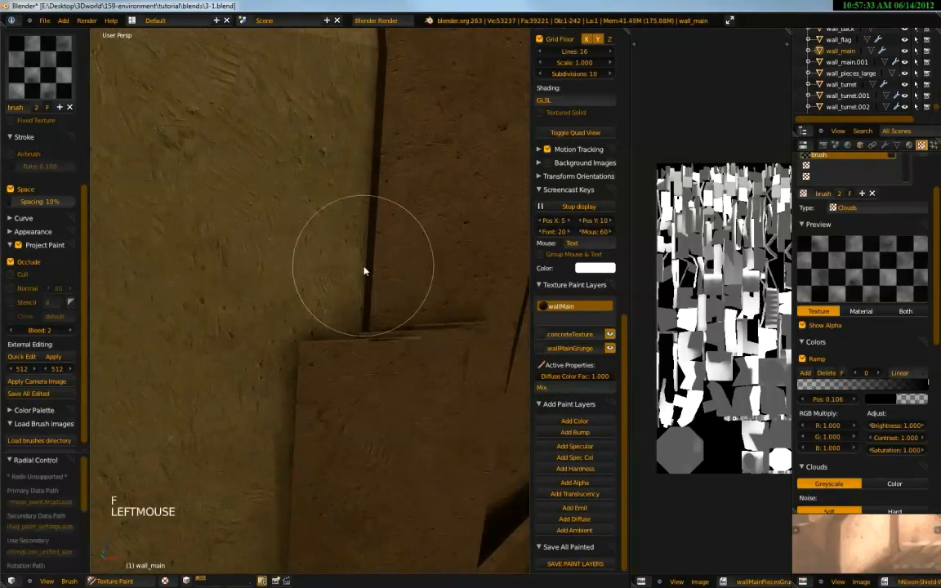
pyautogui.hotkey('shift', 'f')
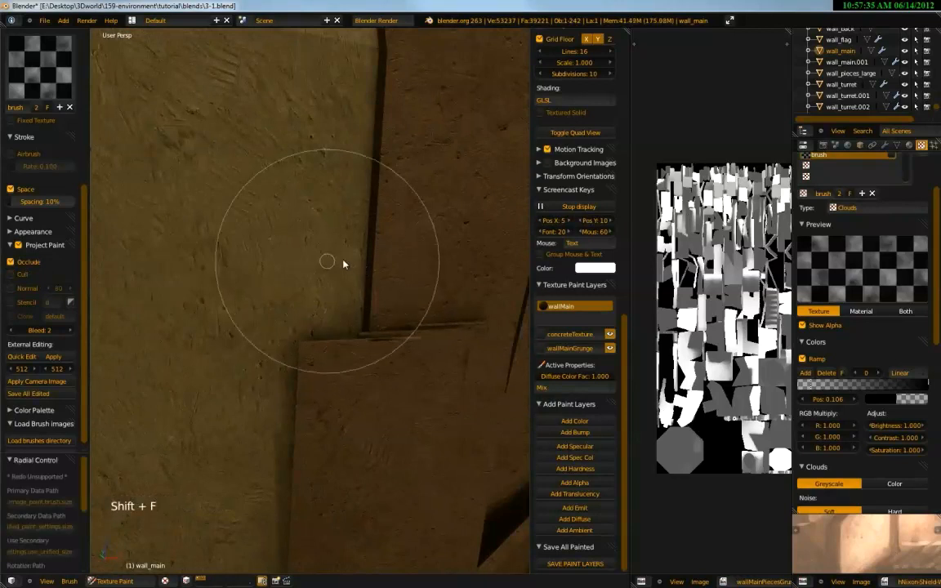
pyautogui.click(421, 274)
pyautogui.moveTo(358, 298)
pyautogui.mouseDown()
pyautogui.moveTo(353, 309)
pyautogui.moveTo(364, 164)
pyautogui.moveTo(364, 295)
pyautogui.moveTo(369, 199)
pyautogui.moveTo(351, 208)
pyautogui.mouseUp()
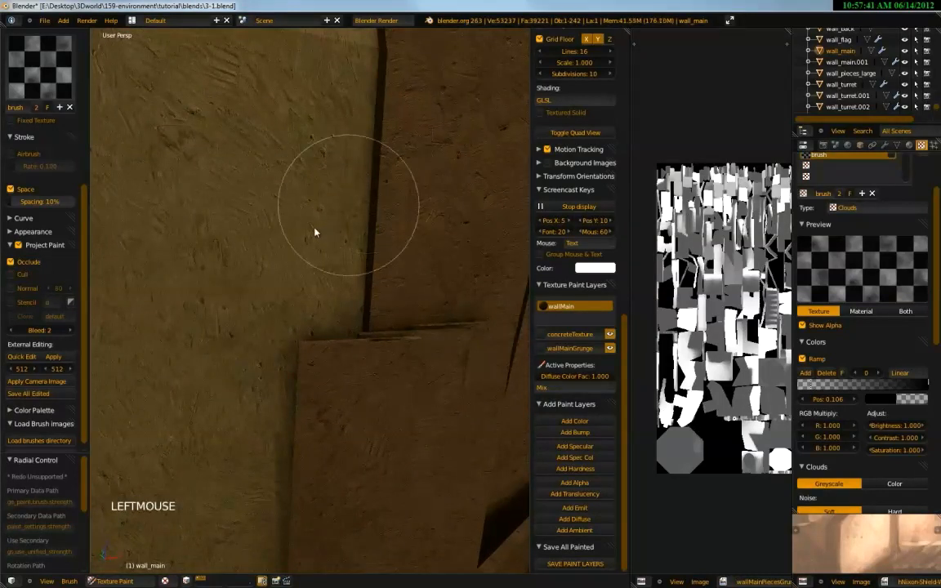
pyautogui.moveTo(323, 233); pyautogui.dragTo(319, 237, button='middle')
pyautogui.moveTo(347, 296)
pyautogui.keyDown('shift'); pyautogui.mouseDown(button='middle')
pyautogui.moveTo(321, 302)
pyautogui.moveTo(340, 319)
pyautogui.moveTo(326, 269)
pyautogui.mouseUp(button='middle'); pyautogui.keyUp('shift')
pyautogui.moveTo(325, 269)
pyautogui.mouseDown()
pyautogui.moveTo(321, 226)
pyautogui.moveTo(315, 282)
pyautogui.moveTo(272, 227)
pyautogui.mouseUp()
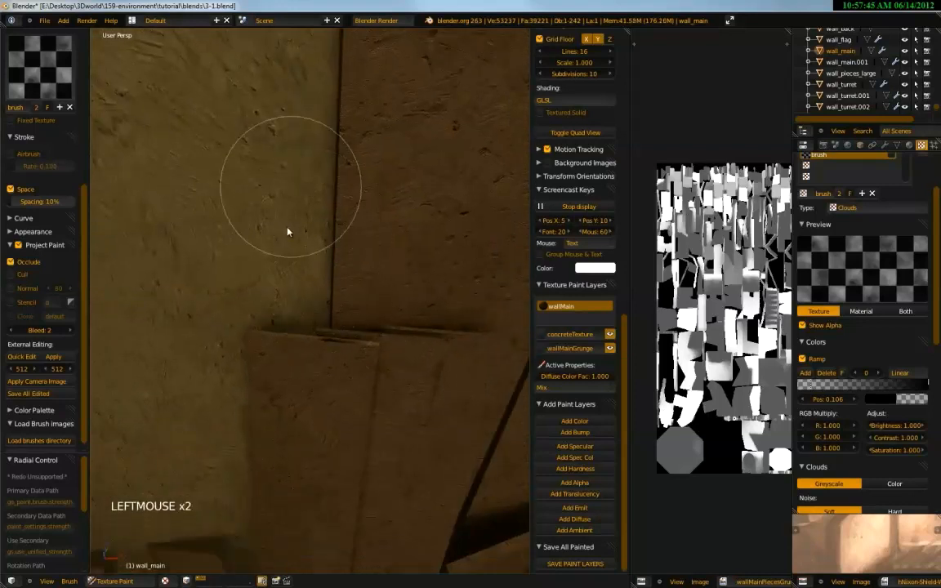
# - Set the brush strength to 0.800, try strokes on the wall beside the corner edge and undo the last two
pyautogui.hotkey('shift', 'f')
pyautogui.click(229, 233)
pyautogui.moveTo(317, 262)
pyautogui.mouseDown()
pyautogui.moveTo(327, 314)
pyautogui.moveTo(313, 218)
pyautogui.moveTo(321, 256)
pyautogui.mouseUp()
pyautogui.moveTo(238, 180); pyautogui.dragTo(232, 194)
pyautogui.moveTo(224, 197); pyautogui.dragTo(198, 200, button='middle')
pyautogui.moveTo(70, 229); pyautogui.dragTo(71, 338, button='middle')
pyautogui.moveTo(199, 168)
pyautogui.mouseDown()
pyautogui.moveTo(225, 184)
pyautogui.moveTo(247, 220)
pyautogui.moveTo(173, 202)
pyautogui.mouseUp()
pyautogui.hotkey('ctrl', 'z')
pyautogui.hotkey('ctrl', 'z')
# - Try more grunge strokes left of the corner edge, adjusting the strength between them, and undo each one
pyautogui.click(283, 204)
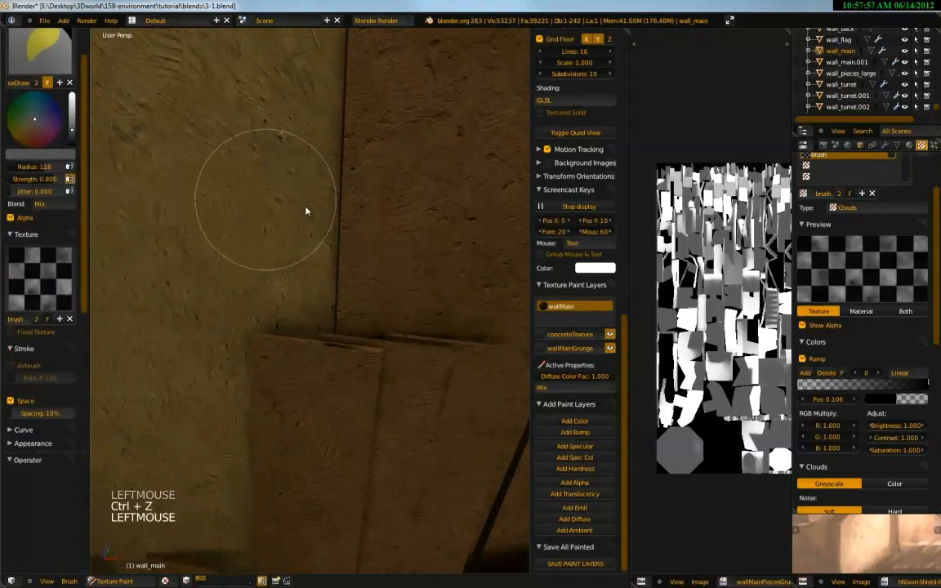
pyautogui.moveTo(291, 220)
pyautogui.mouseDown()
pyautogui.moveTo(260, 210)
pyautogui.moveTo(260, 247)
pyautogui.mouseUp()
pyautogui.hotkey('ctrl', 'z')
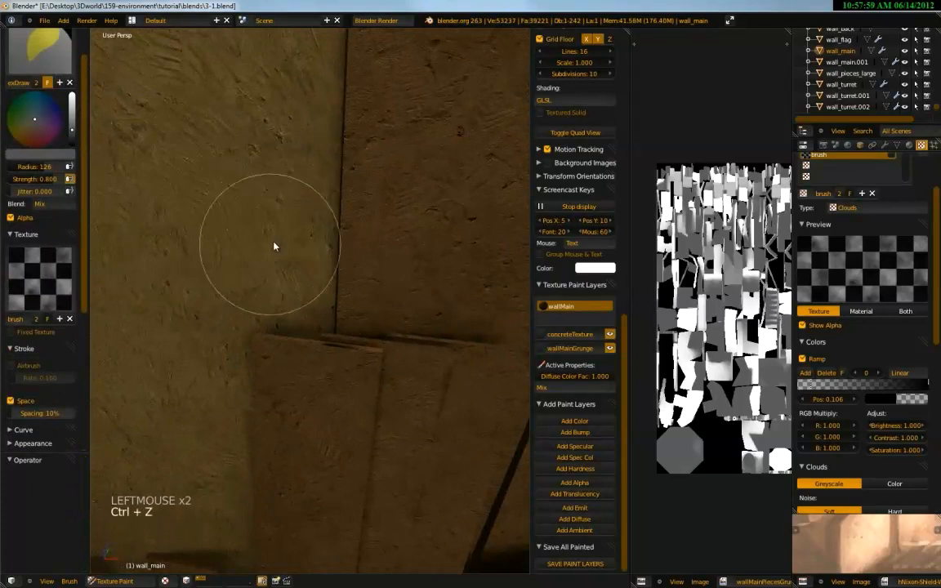
pyautogui.hotkey('shift', 'f')
pyautogui.click(310, 258)
pyautogui.moveTo(297, 247)
pyautogui.mouseDown()
pyautogui.moveTo(286, 212)
pyautogui.moveTo(269, 225)
pyautogui.mouseUp()
pyautogui.hotkey('ctrl', 'z')
# - Lower the brush strength to 0.247 and paint grunge around the corner above the raised panel, undoing the last stroke
pyautogui.moveTo(33, 179); pyautogui.dragTo(31, 180)
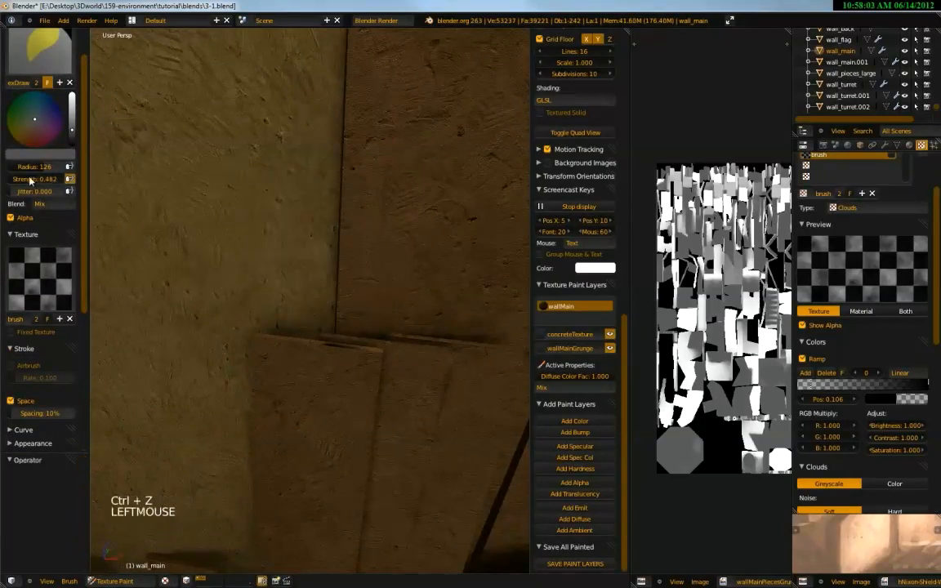
pyautogui.moveTo(291, 258); pyautogui.dragTo(316, 311, button='middle')
pyautogui.click(313, 319)
pyautogui.moveTo(312, 319)
pyautogui.mouseDown()
pyautogui.moveTo(304, 235)
pyautogui.moveTo(287, 258)
pyautogui.mouseUp()
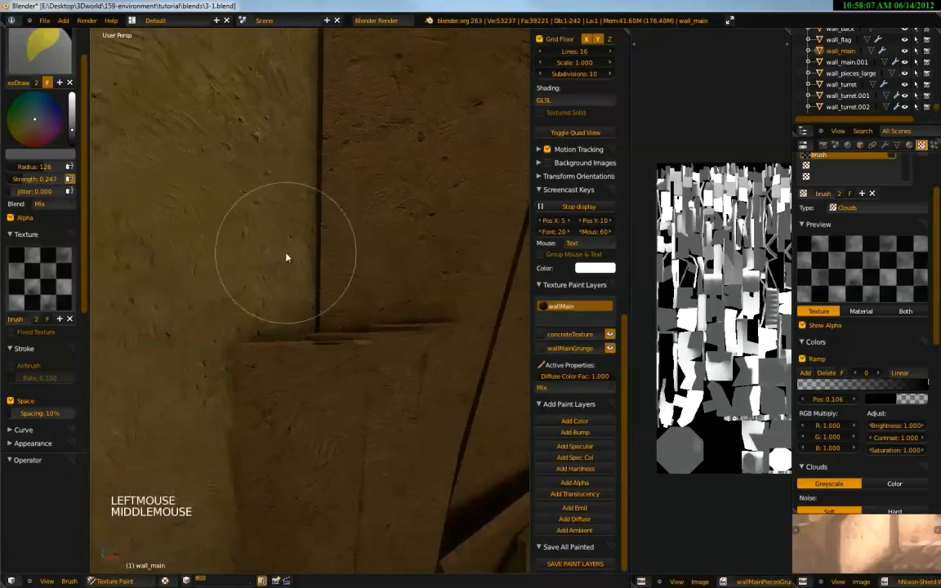
pyautogui.moveTo(287, 258); pyautogui.dragTo(301, 273, button='middle')
pyautogui.moveTo(301, 273); pyautogui.dragTo(224, 236)
pyautogui.moveTo(242, 241); pyautogui.dragTo(227, 256, button='middle')
pyautogui.moveTo(227, 256)
pyautogui.mouseDown()
pyautogui.moveTo(291, 268)
pyautogui.moveTo(322, 291)
pyautogui.mouseUp()
pyautogui.moveTo(323, 291); pyautogui.dragTo(295, 275, button='middle')
pyautogui.keyDown('ctrl'); pyautogui.moveTo(295, 274); pyautogui.dragTo(284, 265, button='middle'); pyautogui.keyUp('ctrl')
pyautogui.moveTo(283, 264)
pyautogui.mouseDown()
pyautogui.moveTo(269, 263)
pyautogui.moveTo(299, 273)
pyautogui.mouseUp()
pyautogui.hotkey('ctrl', 'z')
# - Set the 3D view's clip start to 0.01
pyautogui.moveTo(555, 143)
pyautogui.mouseDown(button='middle')
pyautogui.moveTo(580, 185)
pyautogui.moveTo(582, 221)
pyautogui.mouseUp(button='middle')
pyautogui.moveTo(584, 143)
pyautogui.mouseDown(button='middle')
pyautogui.moveTo(588, 223)
pyautogui.moveTo(606, 217)
pyautogui.mouseUp(button='middle')
pyautogui.click(575, 200)
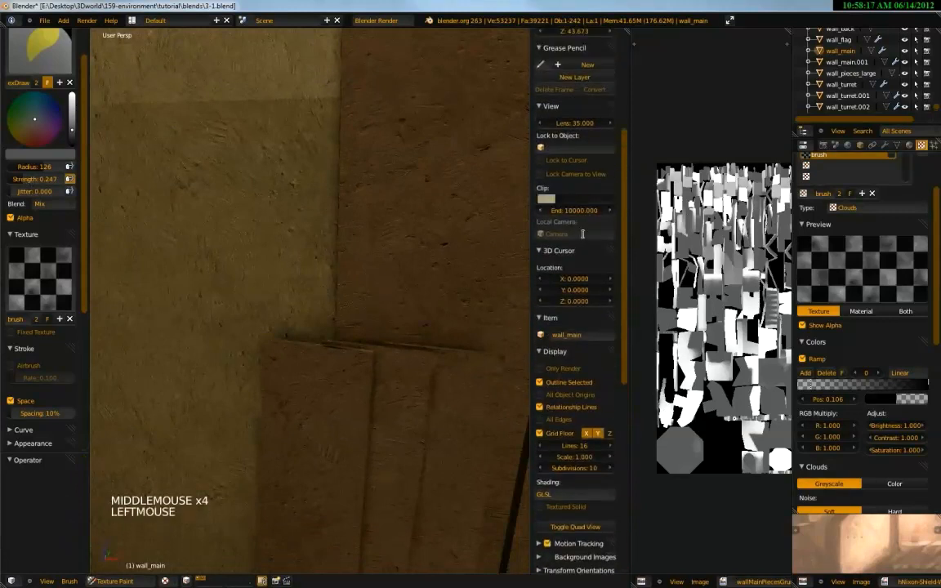
pyautogui.write('.01')
pyautogui.press('Return')
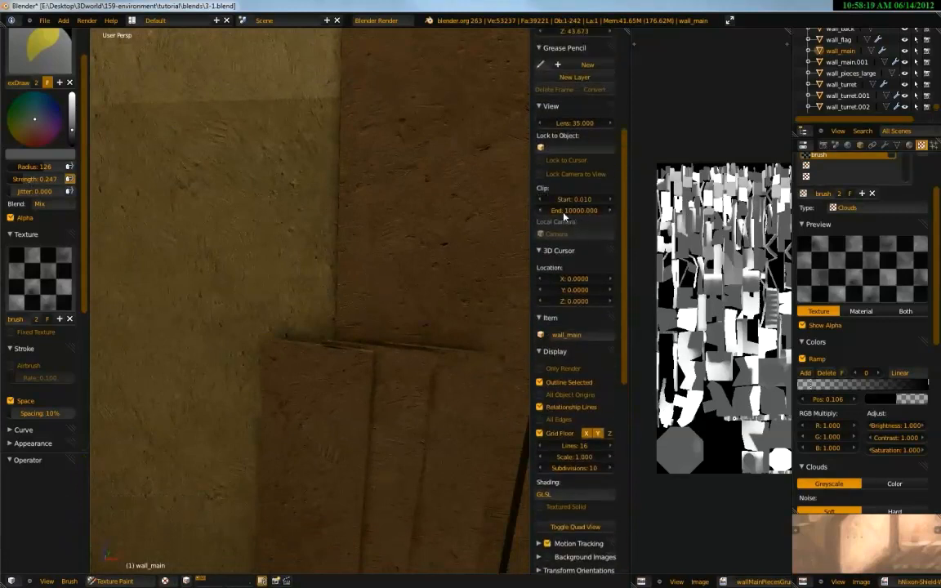
# - Paint two grunge strokes on the light wall surface left of the corner edge
pyautogui.moveTo(254, 244)
pyautogui.mouseDown(button='middle')
pyautogui.moveTo(333, 250)
pyautogui.moveTo(327, 254)
pyautogui.mouseUp(button='middle')
pyautogui.moveTo(286, 272)
pyautogui.mouseDown()
pyautogui.moveTo(256, 240)
pyautogui.moveTo(217, 224)
pyautogui.moveTo(246, 319)
pyautogui.mouseUp()
pyautogui.moveTo(246, 319)
pyautogui.mouseDown(button='middle')
pyautogui.moveTo(234, 311)
pyautogui.moveTo(305, 298)
pyautogui.moveTo(304, 308)
pyautogui.moveTo(233, 260)
pyautogui.mouseUp(button='middle')
pyautogui.moveTo(233, 260); pyautogui.dragTo(169, 240)
# - Disable Occlude for projection painting, try strokes on the light wall surface and undo the last one
pyautogui.moveTo(62, 311); pyautogui.dragTo(49, 274, button='middle')
pyautogui.moveTo(52, 351)
pyautogui.mouseDown(button='middle')
pyautogui.moveTo(47, 255)
pyautogui.moveTo(40, 276)
pyautogui.moveTo(28, 256)
pyautogui.mouseUp(button='middle')
pyautogui.click(30, 283)
pyautogui.click(249, 271)
pyautogui.moveTo(232, 312); pyautogui.dragTo(260, 336, button='middle')
pyautogui.click(240, 216)
pyautogui.moveTo(240, 216)
pyautogui.mouseDown()
pyautogui.moveTo(262, 367)
pyautogui.moveTo(247, 309)
pyautogui.mouseUp()
pyautogui.hotkey('ctrl', 'z')
# - Try grunge strokes up the corner edge above the raised panel and undo them
pyautogui.moveTo(262, 258)
pyautogui.keyDown('ctrl'); pyautogui.mouseDown(button='middle')
pyautogui.moveTo(294, 328)
pyautogui.moveTo(276, 267)
pyautogui.mouseUp(button='middle'); pyautogui.keyUp('ctrl')
pyautogui.moveTo(277, 267); pyautogui.dragTo(286, 203)
pyautogui.hotkey('ctrl', 'z')
pyautogui.moveTo(327, 259)
pyautogui.keyDown('shift'); pyautogui.mouseDown(button='middle')
pyautogui.moveTo(311, 265)
pyautogui.moveTo(344, 311)
pyautogui.mouseUp(button='middle'); pyautogui.keyUp('shift')
pyautogui.moveTo(345, 311); pyautogui.dragTo(348, 135)
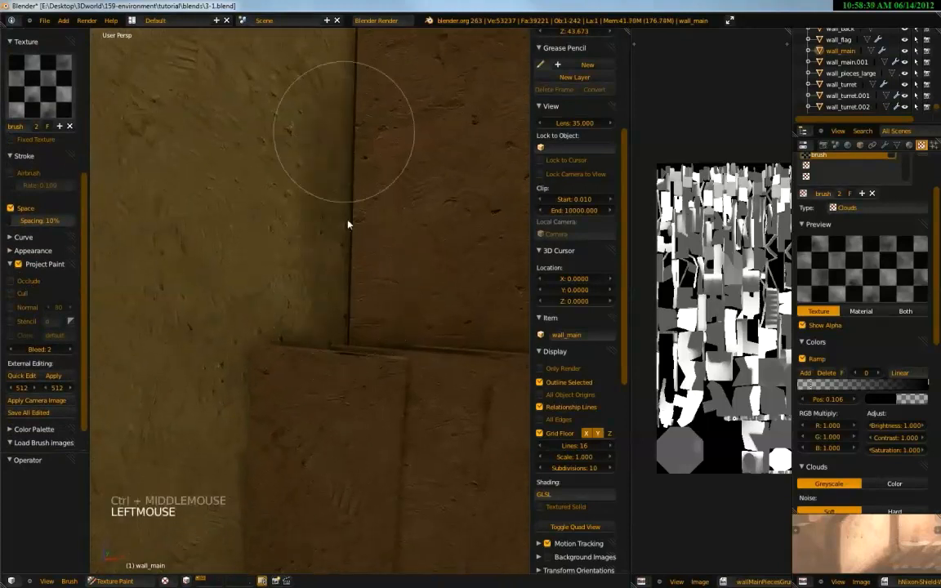
pyautogui.hotkey('ctrl', 'z')
# - Try long grunge strokes up the corner edge to the top of the wall, check the upper surface and undo both
pyautogui.moveTo(353, 307); pyautogui.dragTo(361, 105)
pyautogui.moveTo(360, 106)
pyautogui.keyDown('shift'); pyautogui.mouseDown(button='middle')
pyautogui.moveTo(352, 332)
pyautogui.moveTo(365, 243)
pyautogui.mouseUp(button='middle'); pyautogui.keyUp('shift')
pyautogui.moveTo(366, 243); pyautogui.dragTo(363, 173)
pyautogui.moveTo(364, 174)
pyautogui.mouseDown(button='middle')
pyautogui.moveTo(374, 258)
pyautogui.moveTo(350, 181)
pyautogui.moveTo(349, 305)
pyautogui.moveTo(331, 235)
pyautogui.moveTo(333, 255)
pyautogui.mouseUp(button='middle')
pyautogui.moveTo(333, 254)
pyautogui.mouseDown(button='middle')
pyautogui.moveTo(335, 274)
pyautogui.moveTo(335, 248)
pyautogui.mouseUp(button='middle')
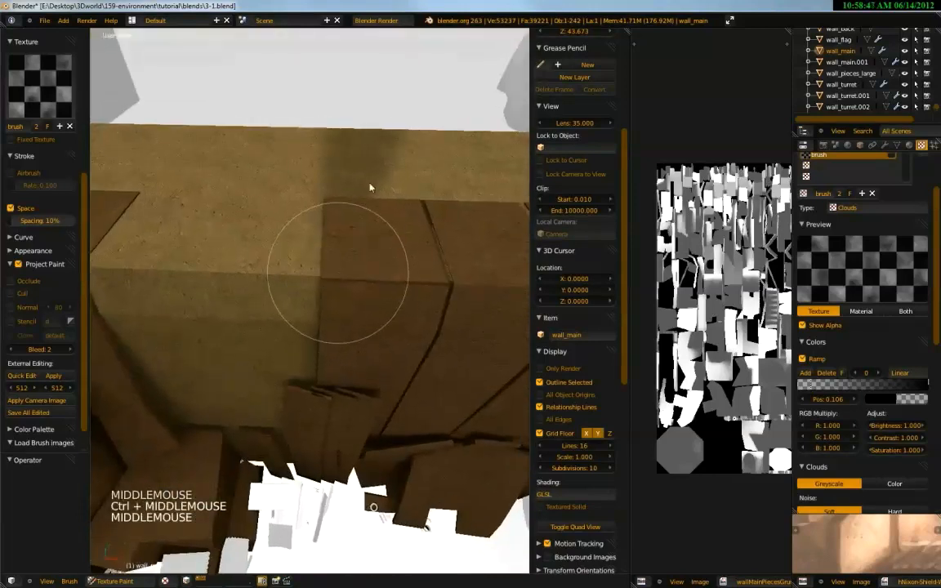
pyautogui.hotkey('ctrl', 'z')
pyautogui.hotkey('ctrl', 'z')
pyautogui.moveTo(349, 321); pyautogui.dragTo(347, 259, button='middle')
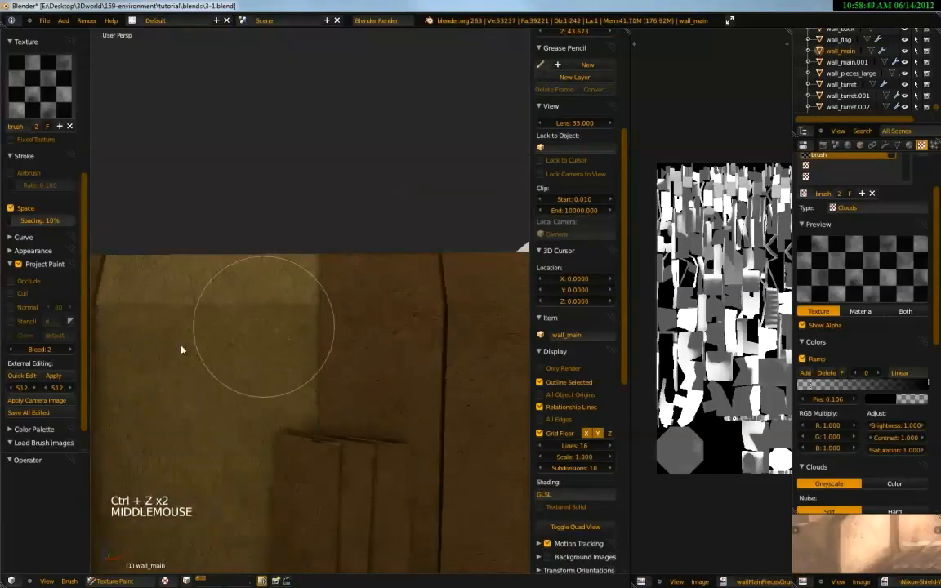
# - Enable Occlude for projection painting and dab grunge along the corner edge from the raised panel upward
pyautogui.click(10, 280)
pyautogui.moveTo(317, 395)
pyautogui.keyDown('shift'); pyautogui.mouseDown(button='middle')
pyautogui.moveTo(301, 342)
pyautogui.moveTo(320, 413)
pyautogui.mouseUp(button='middle'); pyautogui.keyUp('shift')
pyautogui.click(319, 431)
pyautogui.click(322, 314)
pyautogui.click(327, 287)
pyautogui.click(324, 289)
pyautogui.click(320, 291)
pyautogui.keyDown('ctrl'); pyautogui.moveTo(320, 292); pyautogui.dragTo(330, 351, button='middle'); pyautogui.keyUp('ctrl')
# - Shrink the brush and dab grunge up the corner edge toward the top of the wall
pyautogui.press('f')
pyautogui.click(317, 438)
pyautogui.click(316, 384)
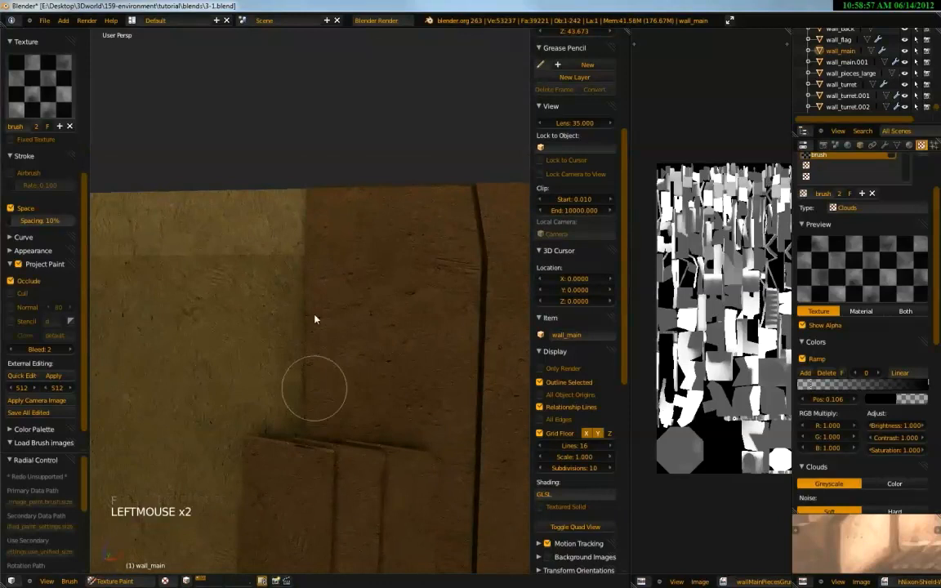
pyautogui.click(316, 245)
pyautogui.click(315, 232)
pyautogui.click(315, 218)
# - Paint grunge dabs and a stroke around the raised panel and the adjoining corner edge
pyautogui.moveTo(371, 288)
pyautogui.keyDown('shift'); pyautogui.mouseDown(button='middle')
pyautogui.moveTo(304, 280)
pyautogui.moveTo(372, 203)
pyautogui.mouseUp(button='middle'); pyautogui.keyUp('shift')
pyautogui.click(384, 200)
pyautogui.click(376, 351)
pyautogui.click(343, 392)
pyautogui.moveTo(290, 268)
pyautogui.mouseDown(button='middle')
pyautogui.moveTo(302, 330)
pyautogui.moveTo(280, 304)
pyautogui.moveTo(301, 321)
pyautogui.moveTo(252, 330)
pyautogui.mouseUp(button='middle')
pyautogui.click(248, 312)
pyautogui.click(239, 243)
pyautogui.moveTo(239, 242)
pyautogui.mouseDown()
pyautogui.moveTo(237, 191)
pyautogui.moveTo(272, 378)
pyautogui.mouseUp()
# - Brush repeated downward grunge strokes along the wall's panel edges
pyautogui.moveTo(294, 315); pyautogui.dragTo(310, 326, button='middle')
pyautogui.moveTo(310, 326); pyautogui.dragTo(294, 377)
pyautogui.moveTo(258, 263); pyautogui.dragTo(294, 386)
pyautogui.moveTo(275, 292); pyautogui.dragTo(223, 336, button='middle')
pyautogui.moveTo(198, 339)
pyautogui.mouseDown()
pyautogui.moveTo(198, 309)
pyautogui.moveTo(200, 342)
pyautogui.mouseUp()
pyautogui.moveTo(193, 261); pyautogui.dragTo(196, 345)
pyautogui.moveTo(194, 306)
pyautogui.mouseDown()
pyautogui.moveTo(205, 356)
pyautogui.moveTo(217, 349)
pyautogui.mouseUp()
# - Paint grunge strokes along the border between the light wall and the brown panels
pyautogui.moveTo(216, 349)
pyautogui.mouseDown(button='middle')
pyautogui.moveTo(232, 370)
pyautogui.moveTo(245, 351)
pyautogui.mouseUp(button='middle')
pyautogui.moveTo(245, 351)
pyautogui.keyDown('shift'); pyautogui.mouseDown(button='middle')
pyautogui.moveTo(260, 326)
pyautogui.moveTo(292, 343)
pyautogui.mouseUp(button='middle'); pyautogui.keyUp('shift')
pyautogui.moveTo(292, 343)
pyautogui.mouseDown()
pyautogui.moveTo(266, 355)
pyautogui.moveTo(242, 313)
pyautogui.moveTo(227, 243)
pyautogui.mouseUp()
pyautogui.moveTo(240, 280); pyautogui.dragTo(194, 153)
pyautogui.moveTo(258, 238); pyautogui.dragTo(353, 199)
pyautogui.moveTo(204, 130); pyautogui.dragTo(301, 85)
# - Extend the grunge strokes along the upper brown panels where they meet the light ledge
pyautogui.moveTo(222, 186)
pyautogui.keyDown('shift'); pyautogui.mouseDown(button='middle')
pyautogui.moveTo(302, 335)
pyautogui.moveTo(286, 321)
pyautogui.mouseUp(button='middle'); pyautogui.keyUp('shift')
pyautogui.moveTo(286, 321)
pyautogui.mouseDown()
pyautogui.moveTo(250, 194)
pyautogui.moveTo(272, 195)
pyautogui.moveTo(325, 158)
pyautogui.mouseUp()
pyautogui.moveTo(325, 158)
pyautogui.keyDown('shift'); pyautogui.mouseDown(button='middle')
pyautogui.moveTo(359, 298)
pyautogui.moveTo(325, 309)
pyautogui.moveTo(282, 290)
pyautogui.mouseUp(button='middle'); pyautogui.keyUp('shift')
pyautogui.moveTo(282, 291)
pyautogui.mouseDown()
pyautogui.moveTo(318, 390)
pyautogui.moveTo(285, 250)
pyautogui.moveTo(392, 232)
pyautogui.mouseUp()
pyautogui.moveTo(242, 188)
pyautogui.mouseDown()
pyautogui.moveTo(274, 259)
pyautogui.moveTo(262, 257)
pyautogui.mouseUp()
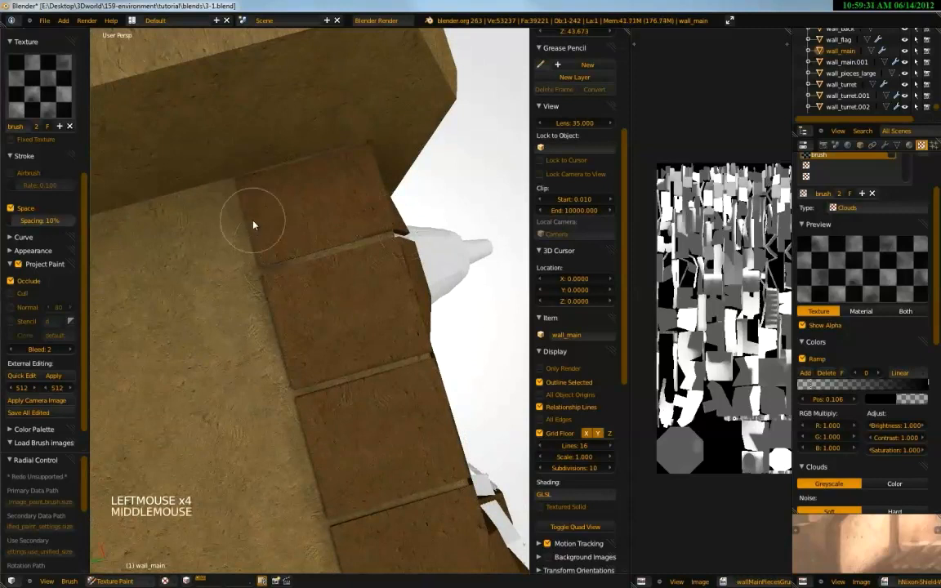
# - Brush grunge across the top edge of the brown panels beneath the light overhang
pyautogui.moveTo(254, 232); pyautogui.dragTo(245, 210, button='middle')
pyautogui.moveTo(288, 167)
pyautogui.mouseDown()
pyautogui.moveTo(345, 157)
pyautogui.moveTo(140, 194)
pyautogui.moveTo(210, 206)
pyautogui.mouseUp()
pyautogui.keyDown('shift'); pyautogui.moveTo(210, 206); pyautogui.dragTo(325, 192, button='middle'); pyautogui.keyUp('shift')
pyautogui.moveTo(282, 184)
pyautogui.mouseDown()
pyautogui.moveTo(231, 194)
pyautogui.moveTo(316, 189)
pyautogui.moveTo(183, 205)
pyautogui.mouseUp()
pyautogui.moveTo(275, 225); pyautogui.dragTo(273, 258, button='middle')
pyautogui.keyDown('shift'); pyautogui.moveTo(296, 227); pyautogui.dragTo(292, 249, button='middle'); pyautogui.keyUp('shift')
pyautogui.moveTo(356, 218); pyautogui.dragTo(223, 236)
# - Dab grunge down the upper crease between the brown panels and the light pillar beside the turret
pyautogui.moveTo(177, 251); pyautogui.dragTo(156, 226, button='middle')
pyautogui.keyDown('shift'); pyautogui.moveTo(156, 226); pyautogui.dragTo(269, 183, button='middle'); pyautogui.keyUp('shift')
pyautogui.click(334, 212)
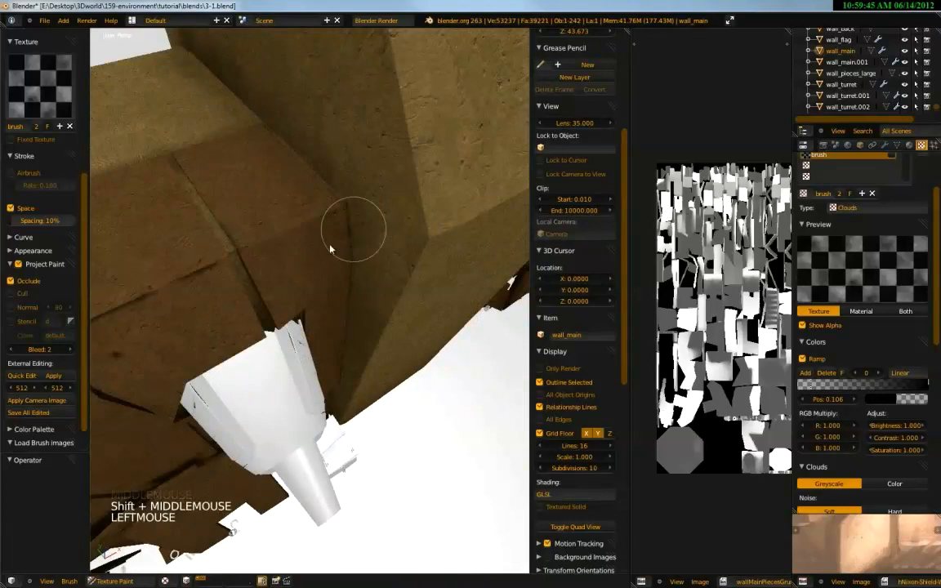
pyautogui.moveTo(336, 237); pyautogui.dragTo(332, 202, button='middle')
pyautogui.click(339, 212)
pyautogui.click(347, 222)
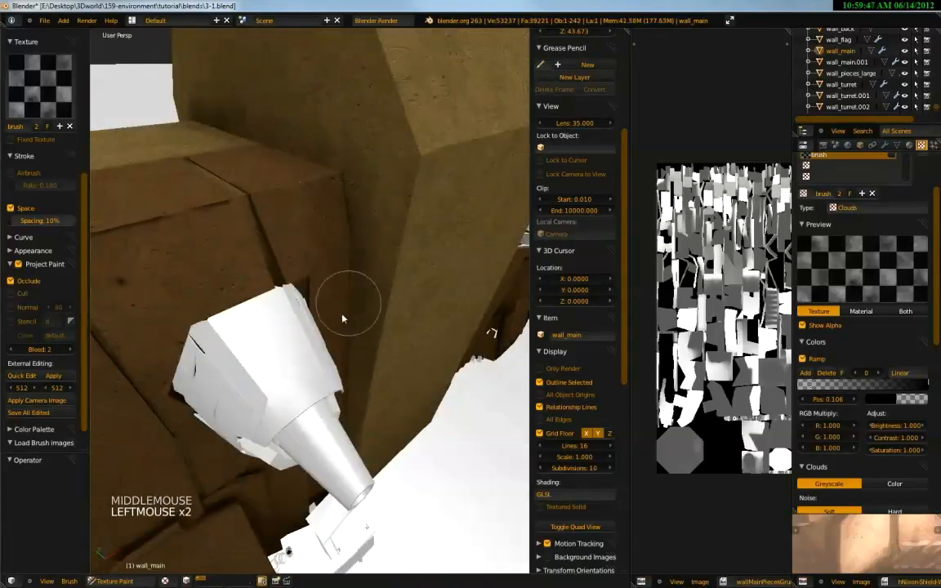
pyautogui.click(349, 274)
# - Dab grunge down the lower part of the crease between the brown panels and the light pillar, below the turret
pyautogui.moveTo(331, 330)
pyautogui.keyDown('shift'); pyautogui.mouseDown(button='middle')
pyautogui.moveTo(298, 222)
pyautogui.moveTo(317, 260)
pyautogui.mouseUp(button='middle'); pyautogui.keyUp('shift')
pyautogui.click(317, 269)
pyautogui.click(317, 342)
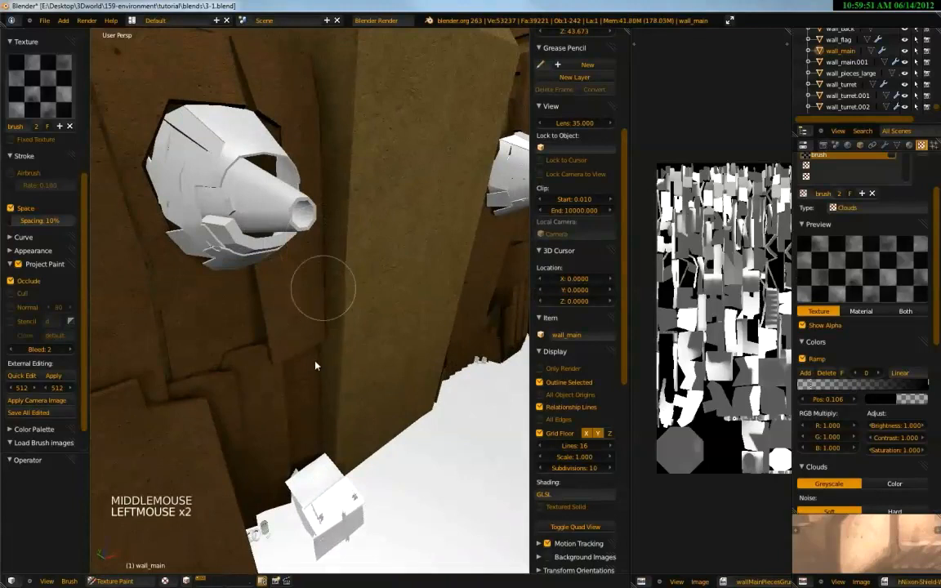
pyautogui.click(321, 434)
pyautogui.click(321, 441)
# - Paint grunge along the vertical panel seam beside the turret and where it meets the lower panels
pyautogui.moveTo(321, 441)
pyautogui.mouseDown(button='middle')
pyautogui.moveTo(272, 412)
pyautogui.moveTo(261, 369)
pyautogui.moveTo(321, 441)
pyautogui.moveTo(319, 155)
pyautogui.moveTo(332, 180)
pyautogui.mouseUp(button='middle')
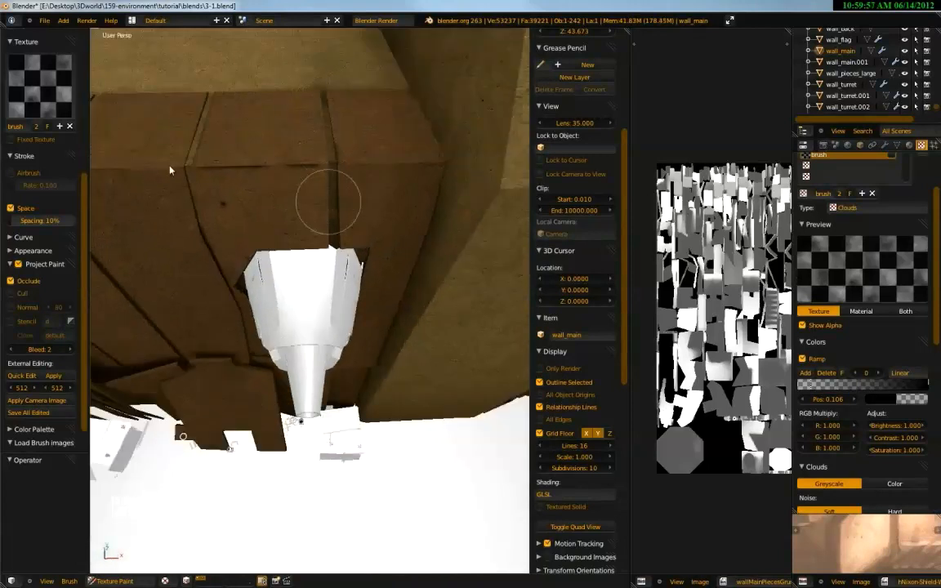
pyautogui.moveTo(199, 184); pyautogui.dragTo(228, 128, button='middle')
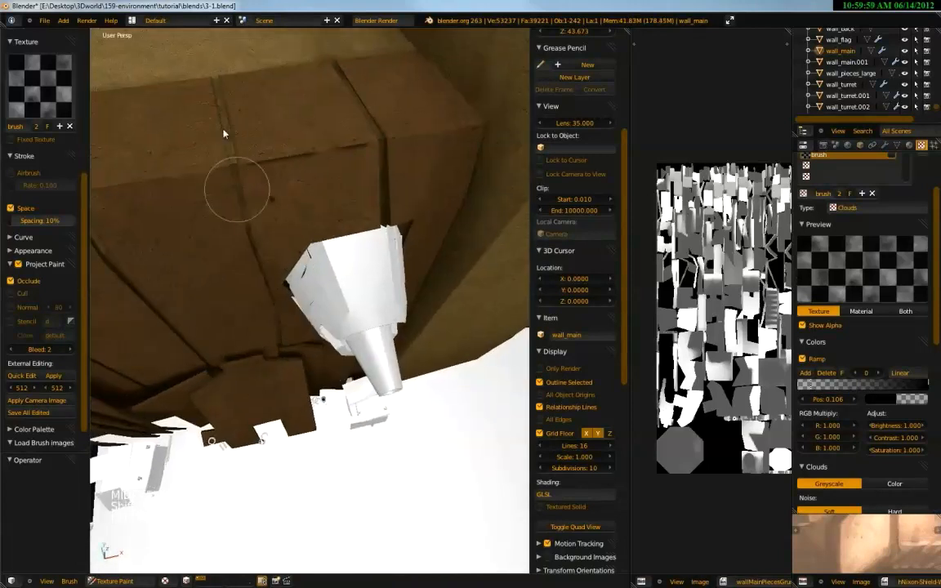
pyautogui.moveTo(245, 192); pyautogui.dragTo(276, 267, button='middle')
pyautogui.moveTo(277, 341); pyautogui.dragTo(263, 333)
pyautogui.moveTo(262, 266); pyautogui.dragTo(245, 173, button='middle')
pyautogui.click(259, 288)
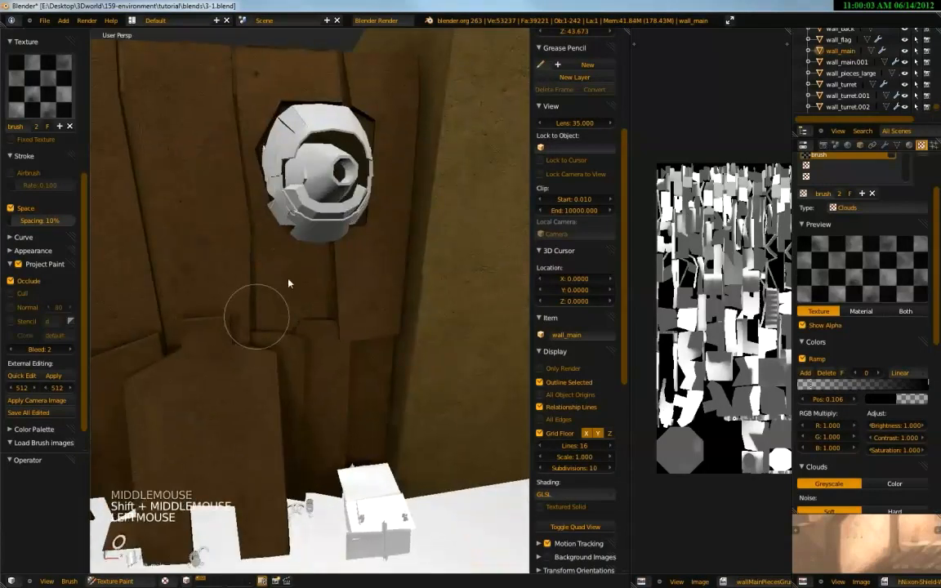
# - Dab grunge on the panels left of the turret and brush down the edge of the narrow raised panel
pyautogui.keyDown('shift'); pyautogui.moveTo(291, 231); pyautogui.dragTo(333, 302, button='middle'); pyautogui.keyUp('shift')
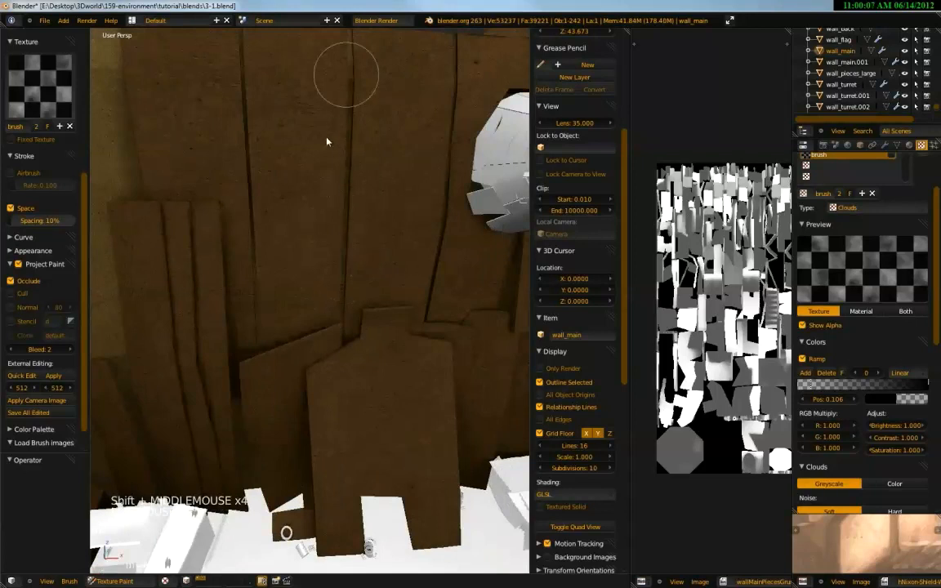
pyautogui.keyDown('shift'); pyautogui.moveTo(328, 245); pyautogui.dragTo(340, 210, button='middle'); pyautogui.keyUp('shift')
pyautogui.click(304, 157)
pyautogui.keyDown('shift'); pyautogui.moveTo(303, 158); pyautogui.dragTo(285, 245, button='middle'); pyautogui.keyUp('shift')
pyautogui.click(272, 180)
pyautogui.keyDown('shift'); pyautogui.moveTo(286, 245); pyautogui.dragTo(301, 201, button='middle'); pyautogui.keyUp('shift')
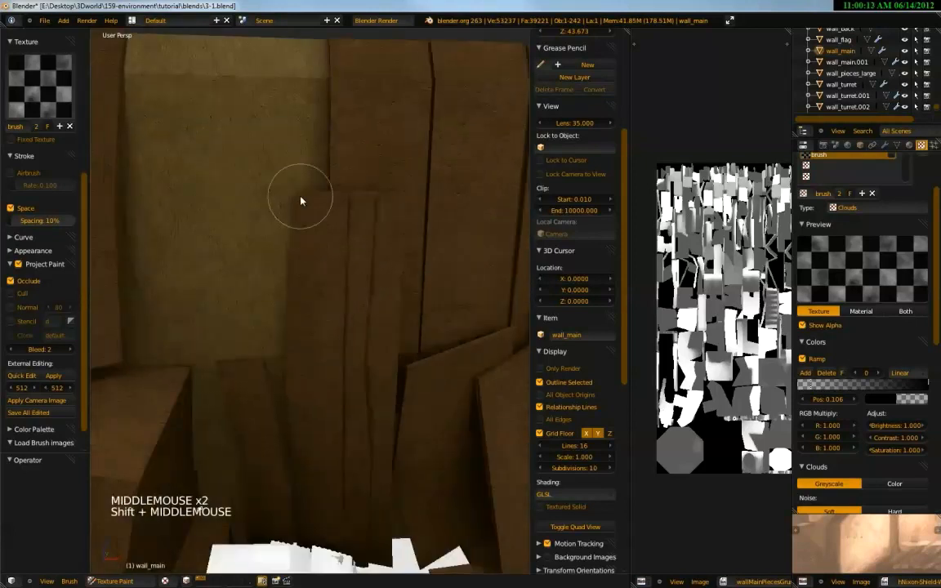
pyautogui.moveTo(330, 201)
pyautogui.mouseDown()
pyautogui.moveTo(301, 250)
pyautogui.moveTo(300, 323)
pyautogui.mouseUp()
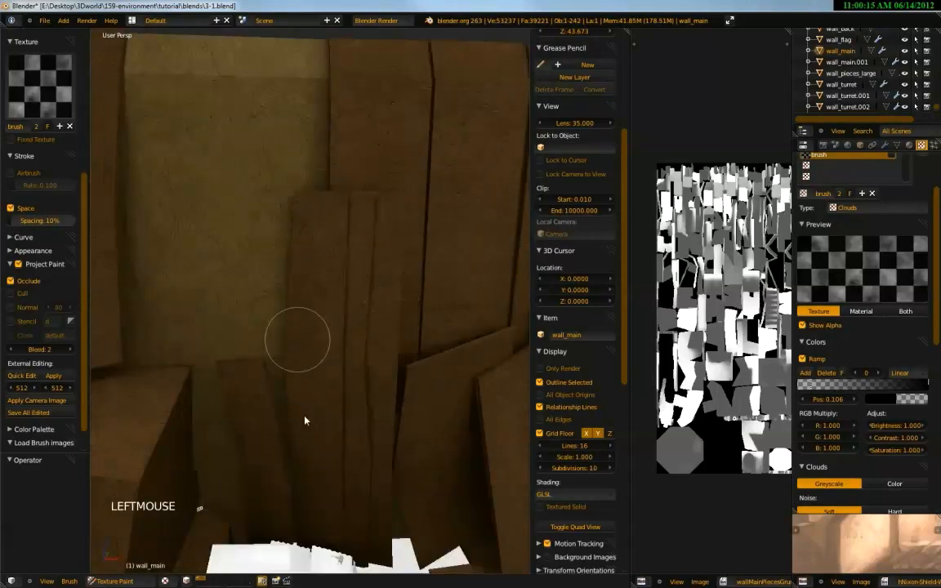
# - Paint grunge along the lower brown panels where they meet the foot of the light wall section
pyautogui.moveTo(280, 425)
pyautogui.mouseDown()
pyautogui.moveTo(248, 372)
pyautogui.moveTo(216, 380)
pyautogui.moveTo(249, 471)
pyautogui.moveTo(265, 453)
pyautogui.mouseUp()
pyautogui.moveTo(265, 453)
pyautogui.keyDown('shift'); pyautogui.mouseDown(button='middle')
pyautogui.moveTo(271, 374)
pyautogui.moveTo(258, 430)
pyautogui.moveTo(250, 346)
pyautogui.mouseUp(button='middle'); pyautogui.keyUp('shift')
pyautogui.moveTo(237, 374)
pyautogui.mouseDown()
pyautogui.moveTo(210, 361)
pyautogui.moveTo(214, 321)
pyautogui.moveTo(193, 261)
pyautogui.moveTo(126, 243)
pyautogui.moveTo(143, 269)
pyautogui.mouseUp()
pyautogui.moveTo(143, 268)
pyautogui.keyDown('shift'); pyautogui.mouseDown(button='middle')
pyautogui.moveTo(213, 321)
pyautogui.moveTo(189, 277)
pyautogui.moveTo(266, 326)
pyautogui.mouseUp(button='middle'); pyautogui.keyUp('shift')
pyautogui.moveTo(196, 329); pyautogui.dragTo(162, 277)
# - Brush grunge along the light wall section's vertical side edge and near its upper end
pyautogui.moveTo(154, 129); pyautogui.dragTo(172, 229)
pyautogui.keyDown('shift'); pyautogui.moveTo(174, 232); pyautogui.dragTo(178, 282, button='middle'); pyautogui.keyUp('shift')
pyautogui.moveTo(159, 224); pyautogui.dragTo(147, 80)
pyautogui.moveTo(226, 99)
pyautogui.mouseDown()
pyautogui.moveTo(244, 91)
pyautogui.moveTo(258, 125)
pyautogui.mouseUp()
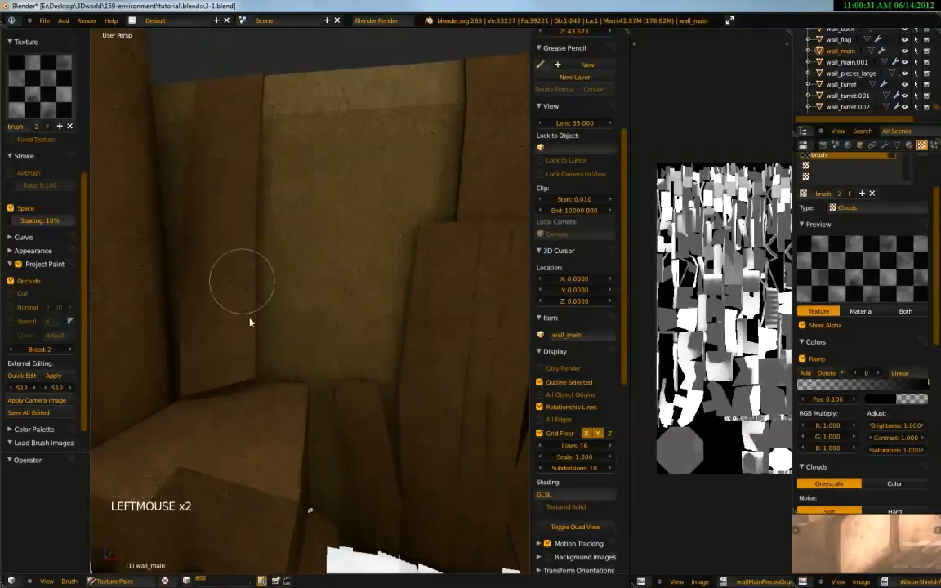
# - Paint grunge around the narrow brown strip beside the tall pillar and down to the foot of the light section
pyautogui.moveTo(242, 267); pyautogui.dragTo(216, 353)
pyautogui.moveTo(216, 353)
pyautogui.mouseDown(button='middle')
pyautogui.moveTo(249, 325)
pyautogui.moveTo(254, 393)
pyautogui.moveTo(176, 321)
pyautogui.mouseUp(button='middle')
pyautogui.moveTo(179, 342)
pyautogui.mouseDown()
pyautogui.moveTo(184, 201)
pyautogui.moveTo(188, 336)
pyautogui.mouseUp()
pyautogui.moveTo(188, 335)
pyautogui.mouseDown(button='middle')
pyautogui.moveTo(182, 304)
pyautogui.moveTo(279, 277)
pyautogui.moveTo(254, 254)
pyautogui.moveTo(303, 333)
pyautogui.mouseUp(button='middle')
pyautogui.moveTo(300, 322)
pyautogui.mouseDown()
pyautogui.moveTo(277, 268)
pyautogui.moveTo(280, 234)
pyautogui.moveTo(333, 221)
pyautogui.moveTo(346, 320)
pyautogui.moveTo(284, 300)
pyautogui.moveTo(277, 256)
pyautogui.moveTo(288, 258)
pyautogui.mouseUp()
pyautogui.click(288, 258)
pyautogui.moveTo(287, 258)
pyautogui.mouseDown(button='middle')
pyautogui.moveTo(245, 227)
pyautogui.moveTo(303, 208)
pyautogui.mouseUp(button='middle')
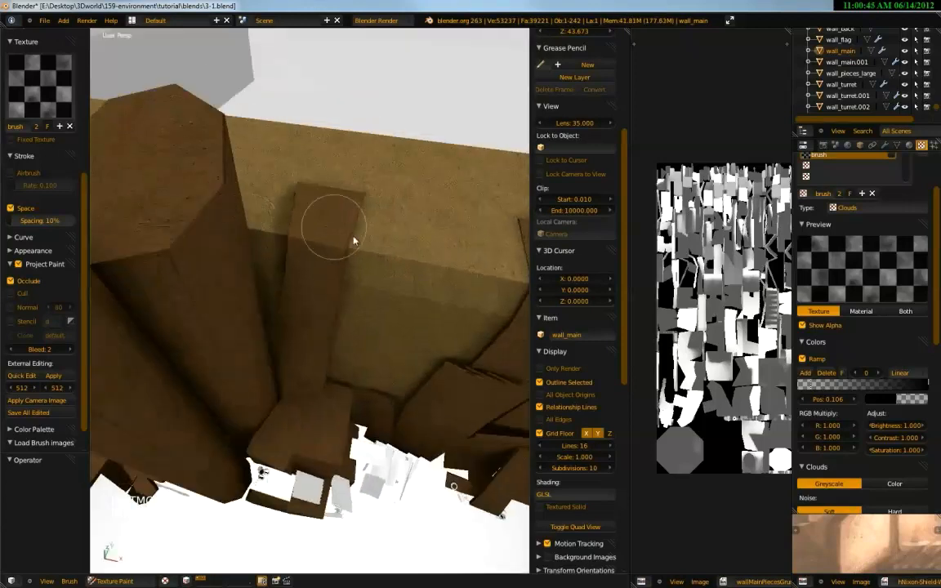
pyautogui.moveTo(308, 262); pyautogui.dragTo(301, 163, button='middle')
pyautogui.moveTo(333, 366)
pyautogui.mouseDown()
pyautogui.moveTo(349, 441)
pyautogui.moveTo(358, 431)
pyautogui.moveTo(371, 444)
pyautogui.mouseUp()
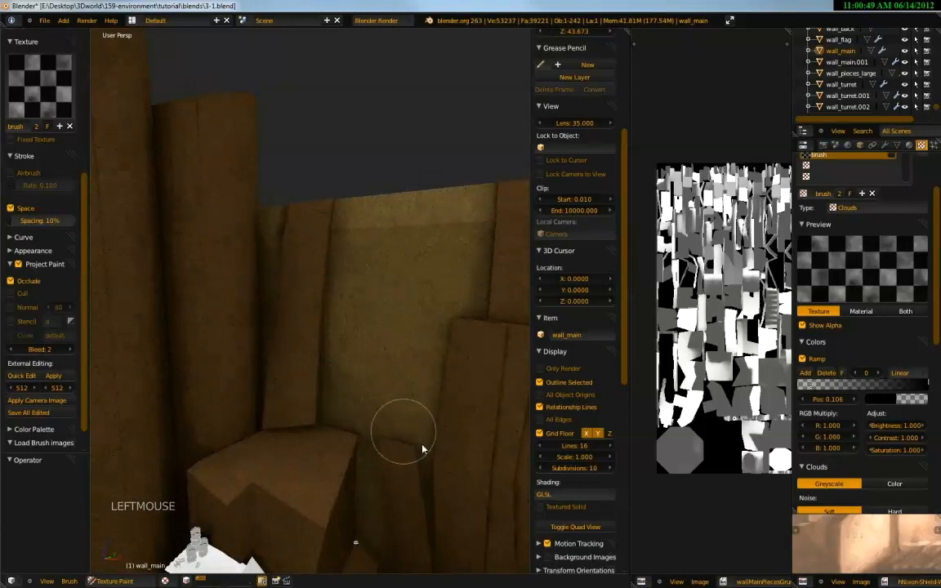
# - Dab grunge up and down the crease between the tall pillar and the neighbouring strip
pyautogui.moveTo(326, 323); pyautogui.dragTo(362, 354, button='middle')
pyautogui.keyDown('ctrl'); pyautogui.moveTo(372, 315); pyautogui.dragTo(171, 322, button='middle'); pyautogui.keyUp('ctrl')
pyautogui.keyDown('shift'); pyautogui.moveTo(171, 322); pyautogui.dragTo(306, 320, button='middle'); pyautogui.keyUp('shift')
pyautogui.moveTo(307, 320); pyautogui.dragTo(232, 338, button='middle')
pyautogui.click(227, 310)
pyautogui.click(211, 257)
pyautogui.click(232, 178)
pyautogui.click(211, 187)
pyautogui.moveTo(233, 343); pyautogui.dragTo(220, 266, button='middle')
pyautogui.click(200, 220)
pyautogui.click(228, 335)
# - Brush long overlapping grunge strokes up the vertical corner at the tall pillar
pyautogui.moveTo(235, 349)
pyautogui.mouseDown(button='middle')
pyautogui.moveTo(261, 380)
pyautogui.moveTo(274, 465)
pyautogui.moveTo(247, 315)
pyautogui.moveTo(283, 421)
pyautogui.mouseUp(button='middle')
pyautogui.moveTo(282, 420)
pyautogui.keyDown('shift'); pyautogui.mouseDown(button='middle')
pyautogui.moveTo(296, 325)
pyautogui.moveTo(276, 307)
pyautogui.mouseUp(button='middle'); pyautogui.keyUp('shift')
pyautogui.moveTo(279, 368)
pyautogui.mouseDown()
pyautogui.moveTo(247, 277)
pyautogui.moveTo(264, 368)
pyautogui.moveTo(257, 409)
pyautogui.moveTo(276, 266)
pyautogui.moveTo(267, 236)
pyautogui.moveTo(289, 341)
pyautogui.mouseUp()
pyautogui.moveTo(289, 341); pyautogui.dragTo(297, 279, button='middle')
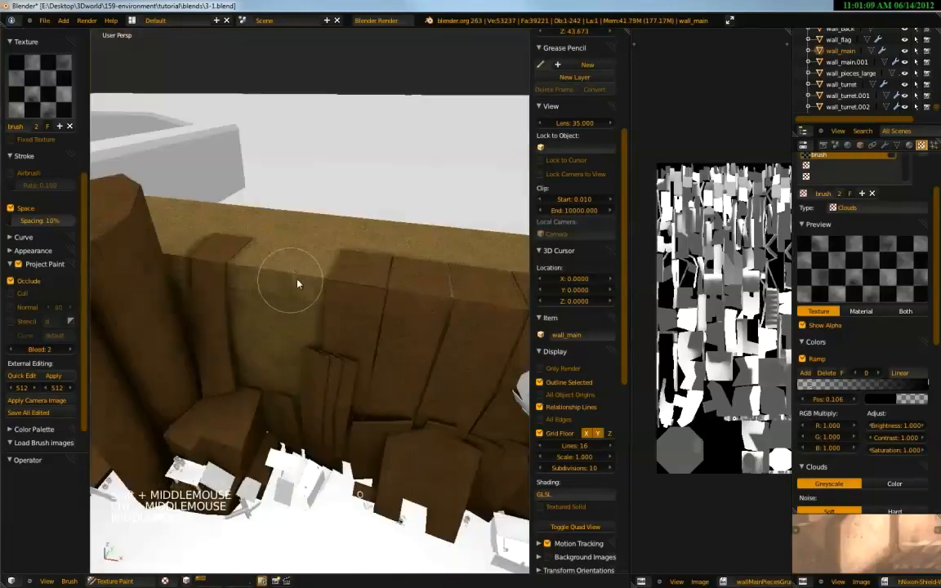
pyautogui.moveTo(298, 321); pyautogui.dragTo(329, 216, button='middle')
pyautogui.keyDown('shift'); pyautogui.moveTo(264, 243); pyautogui.dragTo(331, 345, button='middle'); pyautogui.keyUp('shift')
pyautogui.moveTo(339, 403); pyautogui.dragTo(339, 325)
pyautogui.moveTo(342, 341); pyautogui.dragTo(342, 266)
pyautogui.moveTo(341, 253); pyautogui.dragTo(342, 182)
# - Dab extra grunge at the lower and upper ends of the tall pillar's corner
pyautogui.click(323, 378)
pyautogui.click(319, 368)
pyautogui.moveTo(326, 383)
pyautogui.mouseDown(button='middle')
pyautogui.moveTo(241, 335)
pyautogui.moveTo(260, 326)
pyautogui.moveTo(270, 303)
pyautogui.mouseUp(button='middle')
pyautogui.click(335, 175)
# - Dab grunge along the side and upper edges of the large lower slab beneath the turret
pyautogui.moveTo(309, 247); pyautogui.dragTo(256, 278, button='middle')
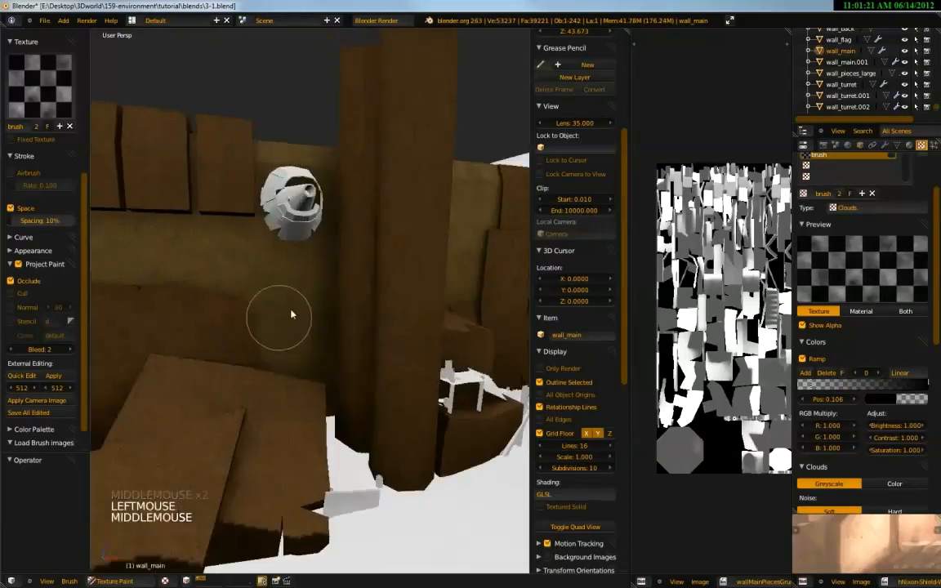
pyautogui.click(245, 343)
pyautogui.click(254, 365)
pyautogui.click(245, 347)
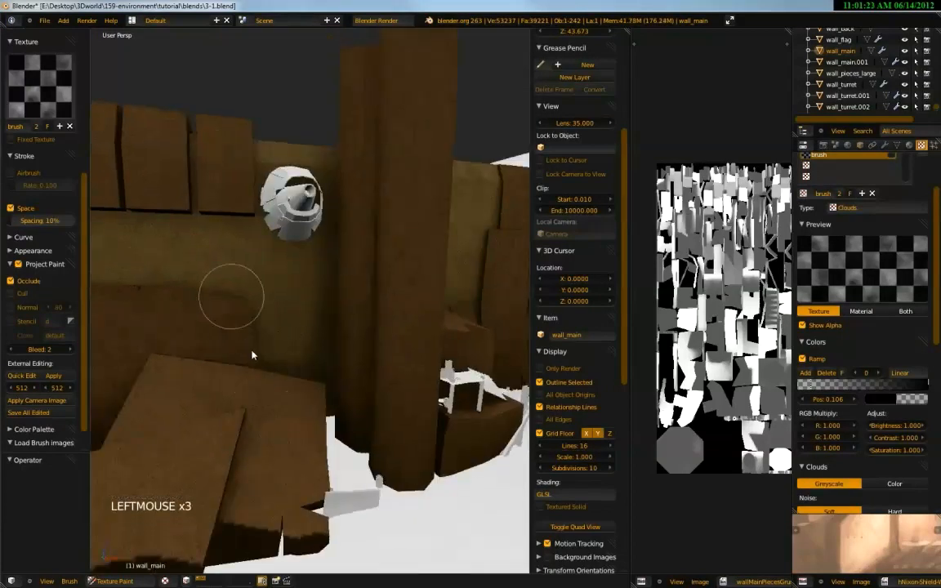
pyautogui.click(204, 318)
pyautogui.click(155, 303)
# - Dab grunge on the light wall around the turret's base
pyautogui.click(273, 229)
pyautogui.click(278, 230)
pyautogui.click(279, 226)
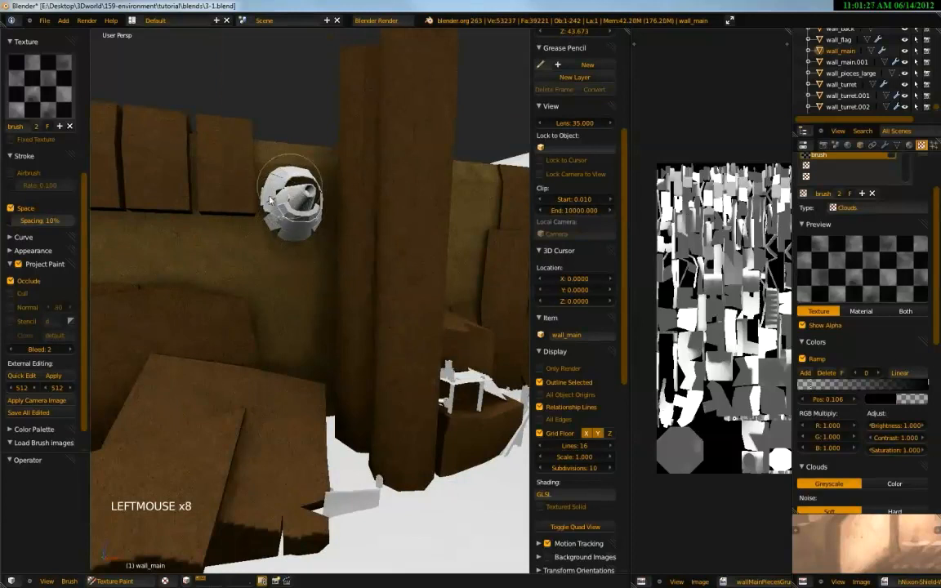
pyautogui.moveTo(262, 231); pyautogui.dragTo(257, 238, button='middle')
pyautogui.click(262, 190)
# - Paint grunge on the end panel beside the turret and brush down the wall surfaces below it
pyautogui.click(228, 200)
pyautogui.keyDown('shift'); pyautogui.moveTo(226, 150); pyautogui.dragTo(251, 224, button='middle'); pyautogui.keyUp('shift')
pyautogui.click(228, 221)
pyautogui.moveTo(239, 304); pyautogui.dragTo(253, 369, button='middle')
pyautogui.moveTo(243, 327); pyautogui.dragTo(248, 382)
pyautogui.keyDown('shift'); pyautogui.moveTo(242, 339); pyautogui.dragTo(304, 288, button='middle'); pyautogui.keyUp('shift')
pyautogui.moveTo(254, 298); pyautogui.dragTo(260, 353)
# - Dab grunge along the lower ends of the upper brown panels, moving away from the turret
pyautogui.moveTo(261, 352)
pyautogui.mouseDown(button='middle')
pyautogui.moveTo(245, 275)
pyautogui.moveTo(256, 243)
pyautogui.mouseUp(button='middle')
pyautogui.moveTo(268, 279); pyautogui.dragTo(329, 265, button='middle')
pyautogui.click(312, 253)
pyautogui.click(298, 249)
pyautogui.click(265, 240)
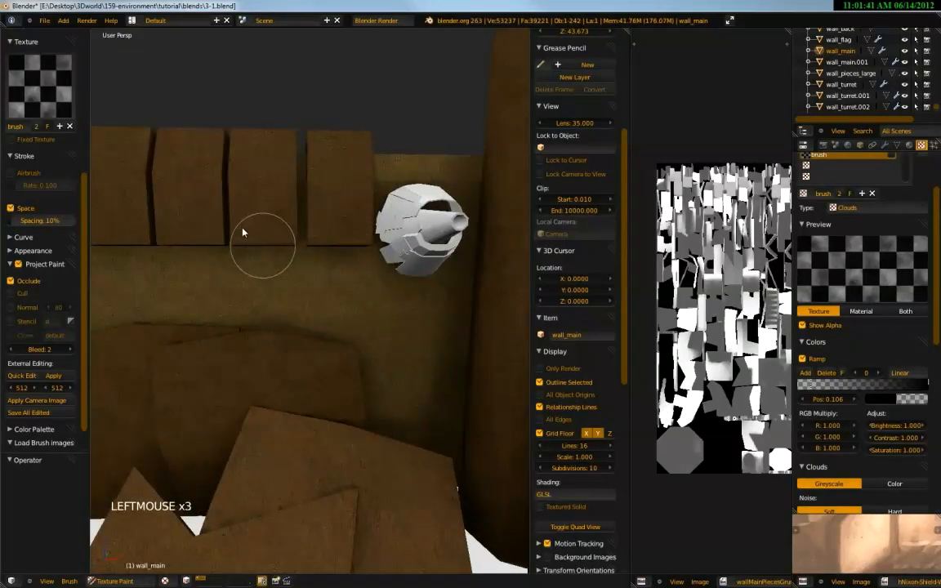
pyautogui.click(208, 244)
pyautogui.click(170, 239)
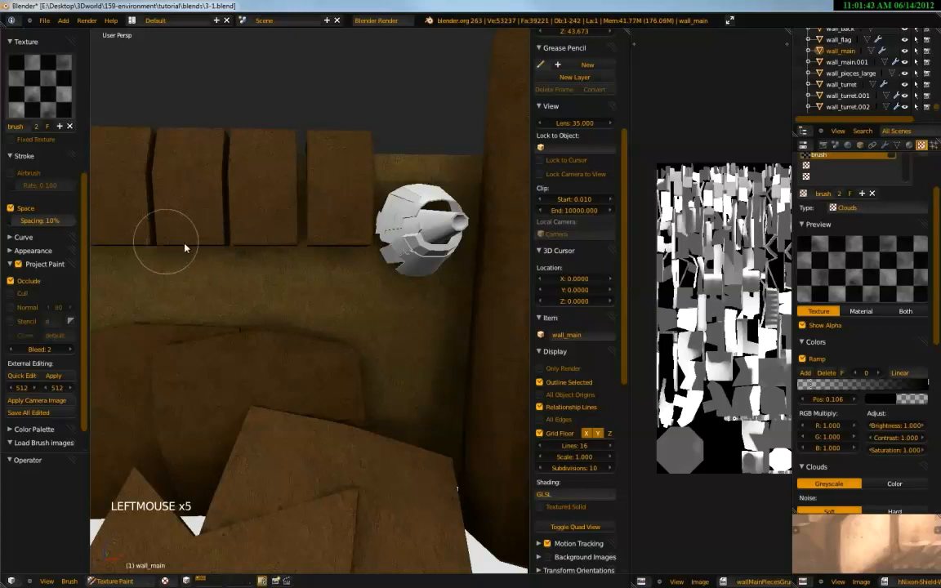
# - Continue the grunge beneath the last upper panels toward the second turret
pyautogui.moveTo(170, 247); pyautogui.dragTo(244, 245, button='middle')
pyautogui.click(204, 251)
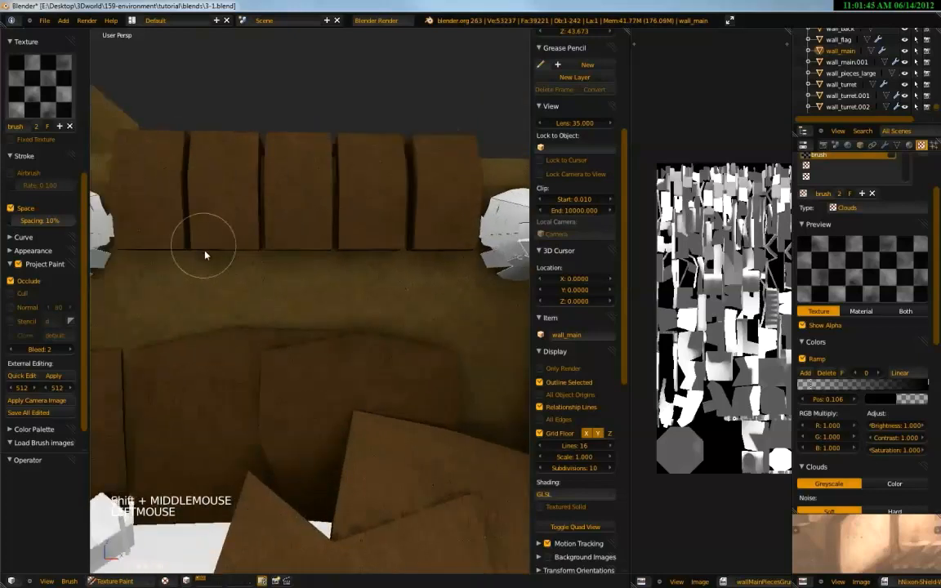
pyautogui.click(152, 253)
pyautogui.moveTo(205, 267)
pyautogui.keyDown('shift'); pyautogui.mouseDown(button='middle')
pyautogui.moveTo(212, 256)
pyautogui.moveTo(358, 273)
pyautogui.mouseUp(button='middle'); pyautogui.keyUp('shift')
# - Dab grunge on the light band and along the upper edges of the overlapping lower slabs
pyautogui.click(344, 292)
pyautogui.click(463, 347)
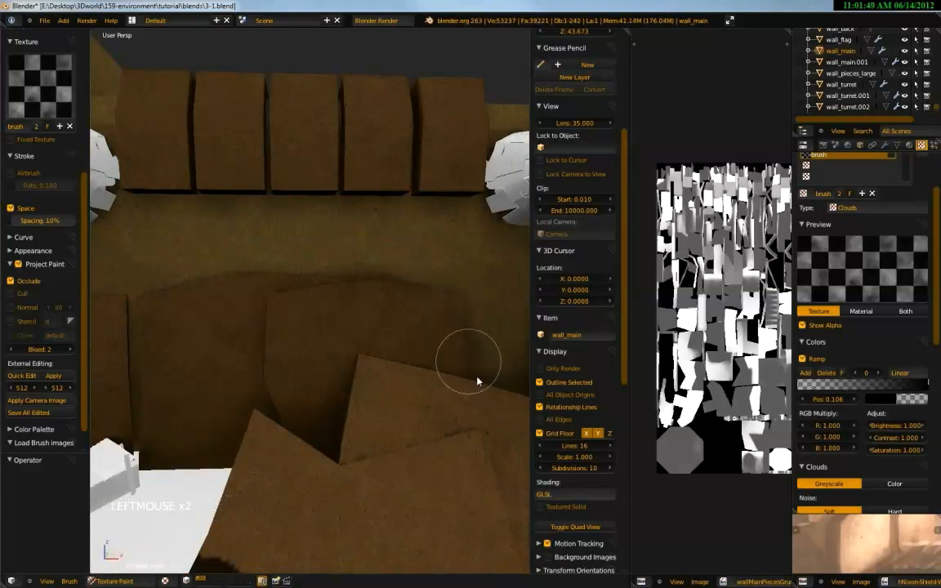
pyautogui.click(320, 290)
pyautogui.click(279, 291)
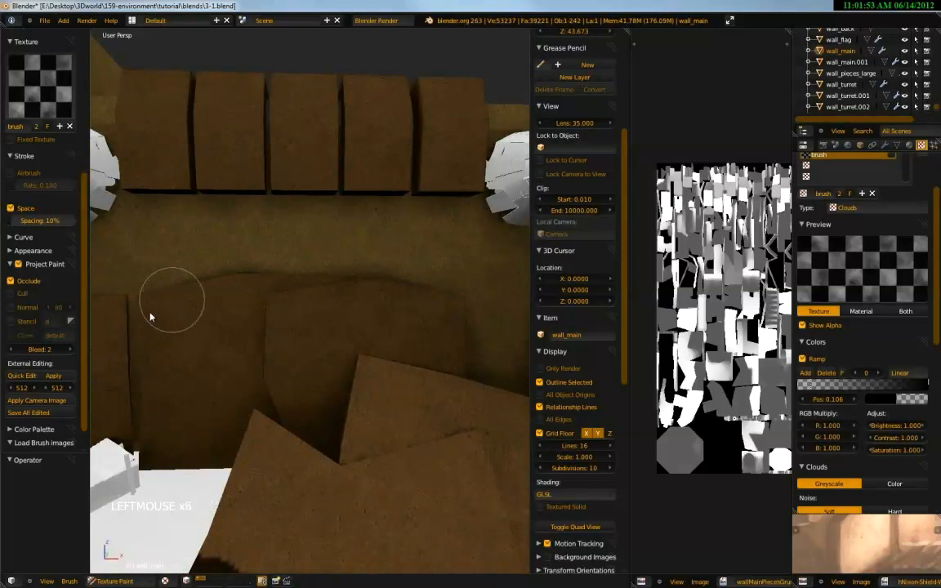
# - Dab grunge down the seam between the lower slabs to the ground and along the end slab's upper edge
pyautogui.keyDown('shift'); pyautogui.moveTo(151, 338); pyautogui.dragTo(224, 315, button='middle'); pyautogui.keyUp('shift')
pyautogui.click(228, 310)
pyautogui.click(246, 388)
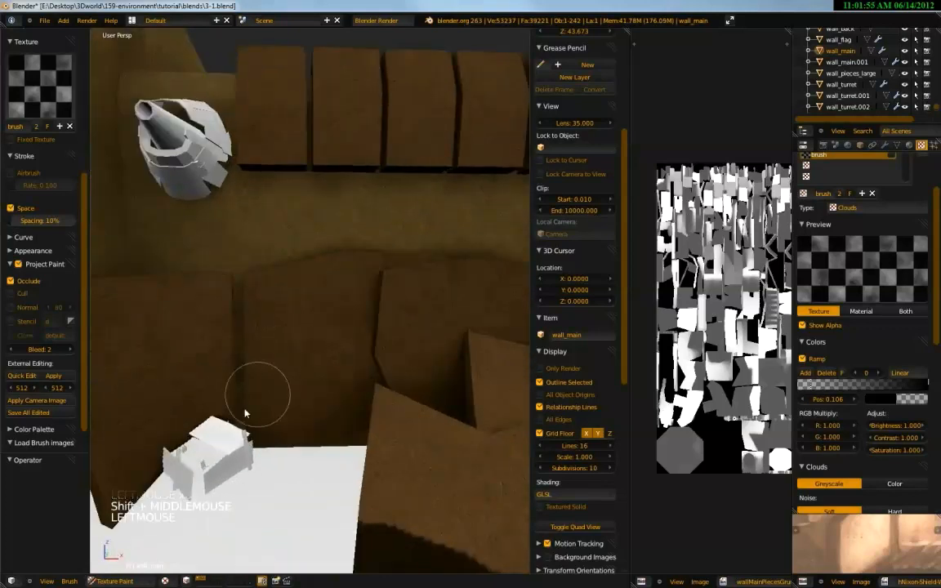
pyautogui.click(228, 428)
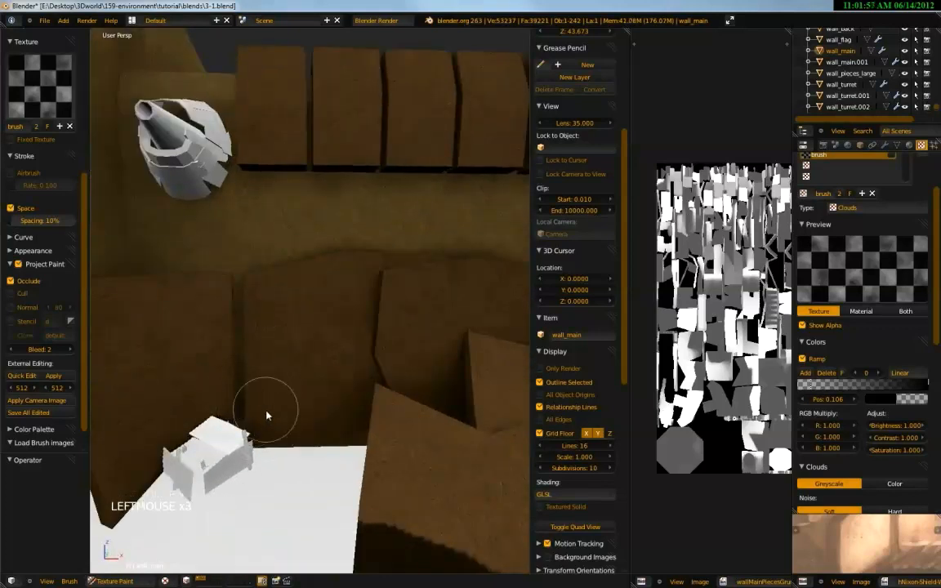
pyautogui.click(126, 273)
# - Dab grunge into the wall corner at the large pillar, just above the end slab
pyautogui.moveTo(126, 273)
pyautogui.keyDown('shift'); pyautogui.mouseDown(button='middle')
pyautogui.moveTo(210, 300)
pyautogui.moveTo(238, 289)
pyautogui.mouseUp(button='middle'); pyautogui.keyUp('shift')
pyautogui.click(236, 290)
pyautogui.click(228, 260)
pyautogui.click(228, 240)
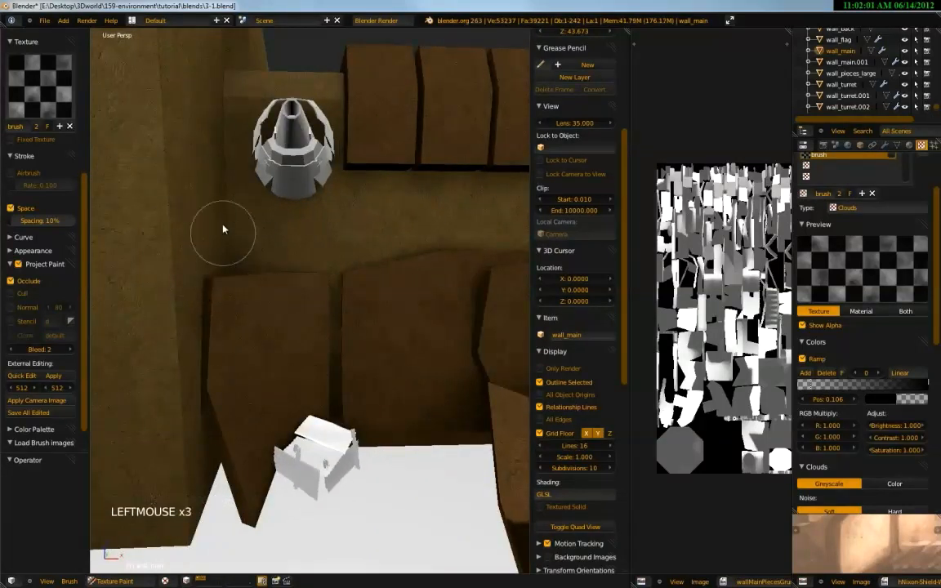
# - Dab grunge up the corner between the large pillar and the wall behind the turret
pyautogui.moveTo(290, 146); pyautogui.dragTo(196, 262, button='middle')
pyautogui.click(194, 269)
pyautogui.click(184, 139)
pyautogui.click(184, 110)
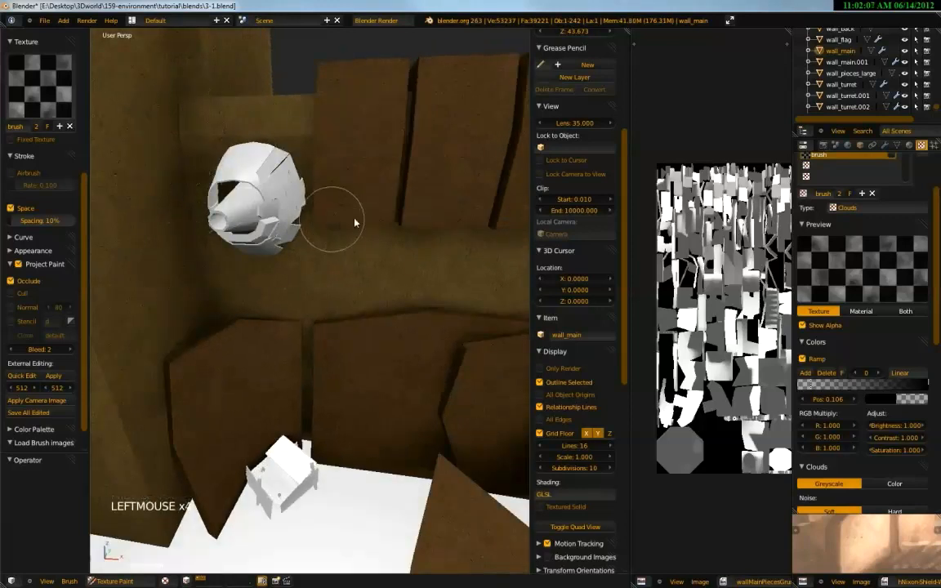
# - Paint grunge along the back edges of the brown panels on top of the wall
pyautogui.moveTo(317, 140)
pyautogui.mouseDown(button='middle')
pyautogui.moveTo(325, 294)
pyautogui.moveTo(252, 304)
pyautogui.moveTo(247, 330)
pyautogui.moveTo(231, 335)
pyautogui.mouseUp(button='middle')
pyautogui.click(340, 315)
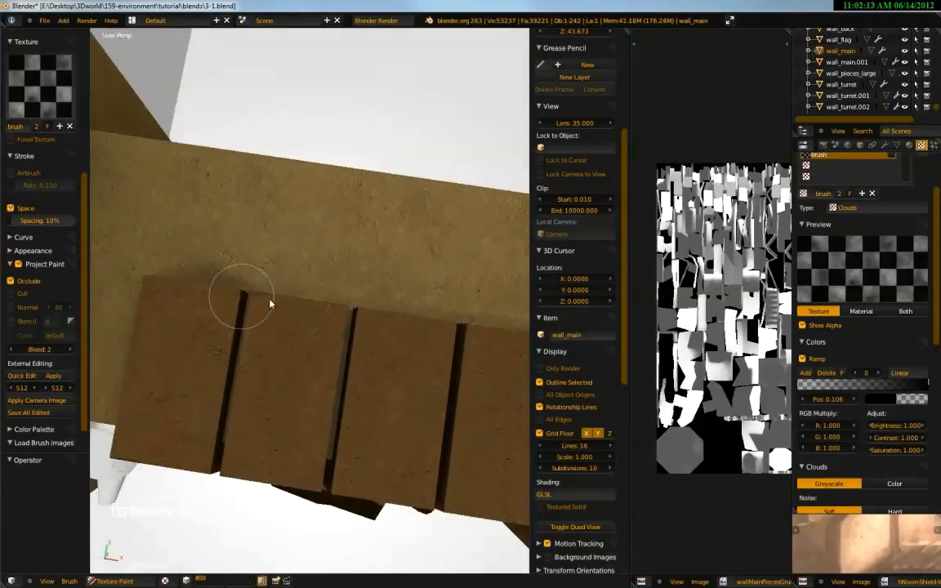
pyautogui.moveTo(322, 305); pyautogui.dragTo(402, 317)
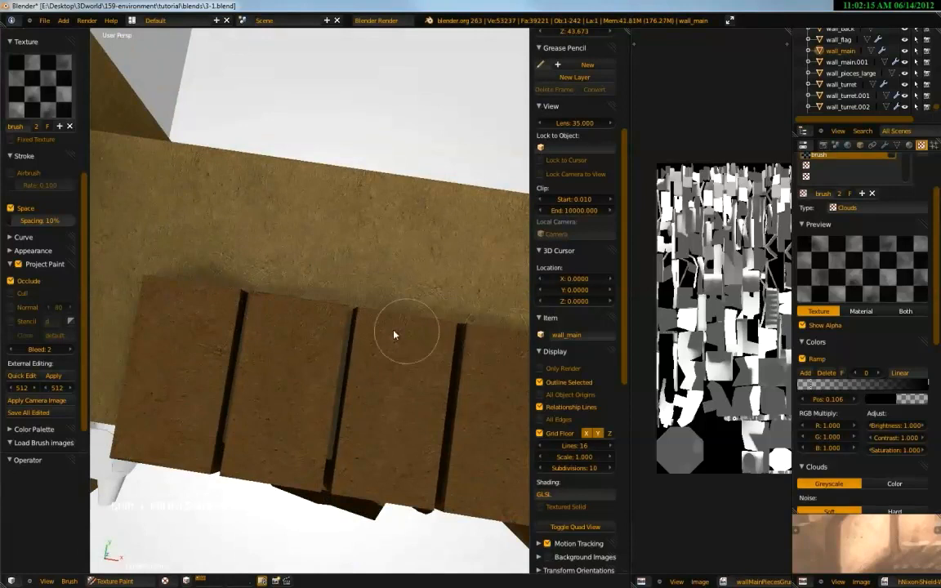
pyautogui.keyDown('shift'); pyautogui.moveTo(411, 331); pyautogui.dragTo(344, 329, button='middle'); pyautogui.keyUp('shift')
# - Brush grunge along the side of the end panel where it meets the wall's top ledge
pyautogui.moveTo(450, 412); pyautogui.dragTo(268, 271, button='middle')
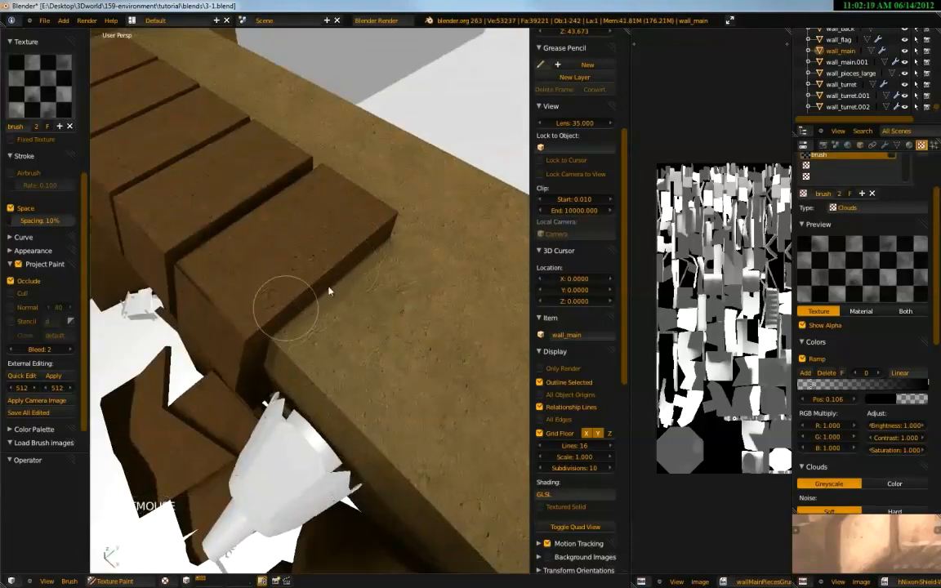
pyautogui.moveTo(323, 294)
pyautogui.mouseDown(button='middle')
pyautogui.moveTo(310, 446)
pyautogui.moveTo(327, 380)
pyautogui.moveTo(307, 392)
pyautogui.moveTo(312, 349)
pyautogui.moveTo(382, 210)
pyautogui.moveTo(338, 267)
pyautogui.moveTo(372, 295)
pyautogui.moveTo(327, 281)
pyautogui.moveTo(335, 285)
pyautogui.moveTo(245, 359)
pyautogui.moveTo(234, 341)
pyautogui.moveTo(252, 351)
pyautogui.mouseUp(button='middle')
pyautogui.moveTo(336, 271)
pyautogui.mouseDown()
pyautogui.moveTo(211, 269)
pyautogui.moveTo(330, 204)
pyautogui.moveTo(331, 213)
pyautogui.mouseUp()
# - Brush grunge across the light band between the upper panels and the lower slabs
pyautogui.moveTo(390, 217)
pyautogui.mouseDown()
pyautogui.moveTo(200, 217)
pyautogui.moveTo(124, 205)
pyautogui.moveTo(139, 225)
pyautogui.mouseUp()
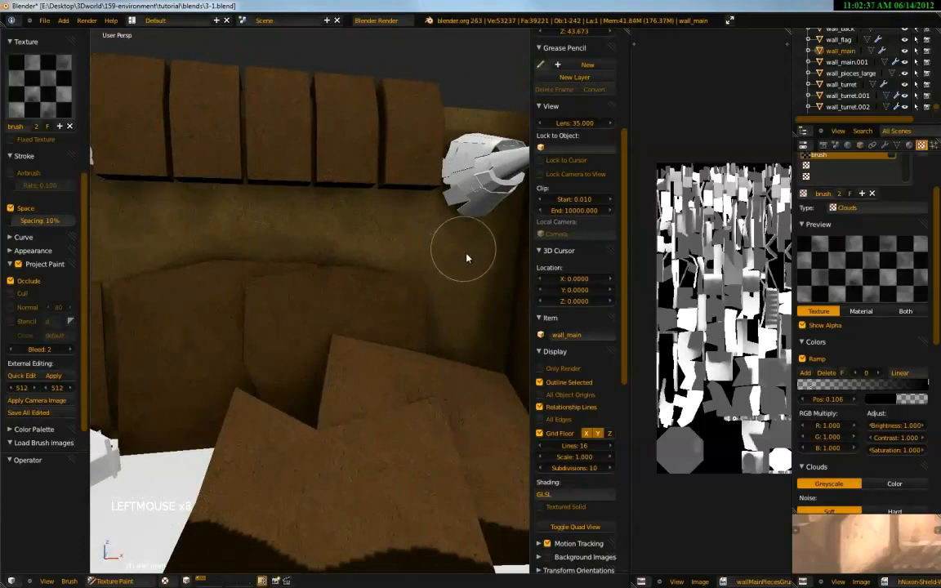
pyautogui.keyDown('shift'); pyautogui.moveTo(213, 277); pyautogui.dragTo(256, 279, button='middle'); pyautogui.keyUp('shift')
pyautogui.moveTo(196, 257)
pyautogui.mouseDown()
pyautogui.moveTo(179, 245)
pyautogui.moveTo(186, 257)
pyautogui.mouseUp()
pyautogui.moveTo(183, 273)
pyautogui.keyDown('shift'); pyautogui.mouseDown(button='middle')
pyautogui.moveTo(249, 322)
pyautogui.moveTo(195, 273)
pyautogui.moveTo(200, 303)
pyautogui.moveTo(217, 300)
pyautogui.mouseUp(button='middle'); pyautogui.keyUp('shift')
pyautogui.keyDown('shift'); pyautogui.moveTo(218, 299); pyautogui.dragTo(311, 311, button='middle'); pyautogui.keyUp('shift')
# - Brush grunge down the end slab's side and the adjoining lower corner of the large pillar
pyautogui.moveTo(231, 326); pyautogui.dragTo(215, 310, button='middle')
pyautogui.moveTo(215, 335); pyautogui.dragTo(215, 431)
pyautogui.moveTo(214, 374)
pyautogui.mouseDown()
pyautogui.moveTo(212, 426)
pyautogui.moveTo(206, 294)
pyautogui.moveTo(185, 408)
pyautogui.moveTo(181, 320)
pyautogui.mouseUp()
pyautogui.moveTo(181, 320); pyautogui.dragTo(153, 320)
pyautogui.moveTo(155, 420); pyautogui.dragTo(136, 361)
# - Paint grunge around the edge of the recess that holds the vertical rods
pyautogui.moveTo(162, 366)
pyautogui.keyDown('shift'); pyautogui.mouseDown(button='middle')
pyautogui.moveTo(213, 360)
pyautogui.moveTo(237, 318)
pyautogui.mouseUp(button='middle'); pyautogui.keyUp('shift')
pyautogui.moveTo(237, 319)
pyautogui.mouseDown()
pyautogui.moveTo(232, 384)
pyautogui.moveTo(190, 272)
pyautogui.moveTo(176, 384)
pyautogui.moveTo(151, 333)
pyautogui.mouseUp()
pyautogui.moveTo(163, 330)
pyautogui.mouseDown(button='middle')
pyautogui.moveTo(183, 326)
pyautogui.moveTo(168, 315)
pyautogui.mouseUp(button='middle')
pyautogui.moveTo(168, 315)
pyautogui.mouseDown()
pyautogui.moveTo(151, 266)
pyautogui.moveTo(130, 286)
pyautogui.moveTo(163, 228)
pyautogui.moveTo(207, 213)
pyautogui.moveTo(352, 212)
pyautogui.mouseUp()
pyautogui.moveTo(346, 202); pyautogui.dragTo(306, 220, button='middle')
pyautogui.moveTo(306, 221); pyautogui.dragTo(340, 228)
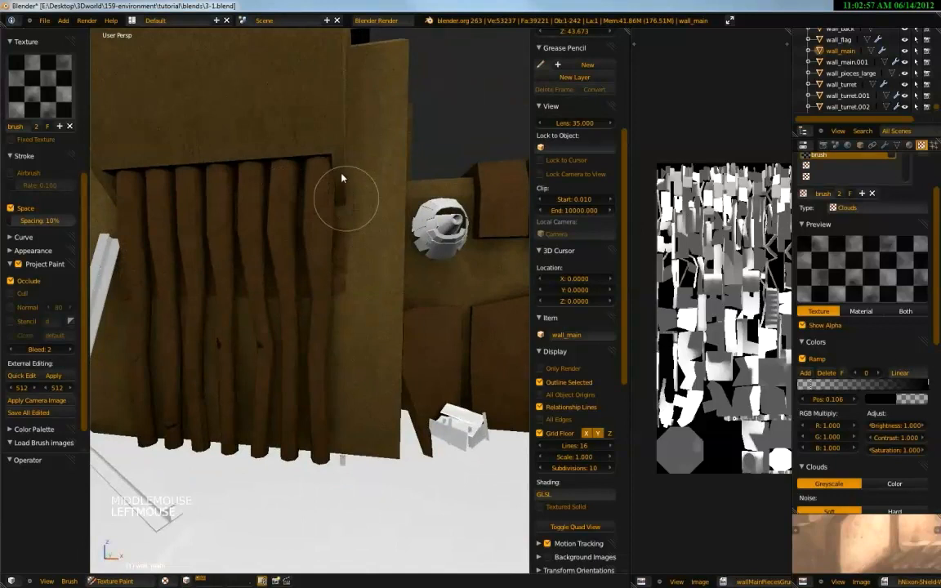
# - Brush grunge across the upper ends of the vertical rods under the overhang and up the recess side
pyautogui.moveTo(310, 228); pyautogui.dragTo(298, 228, button='middle')
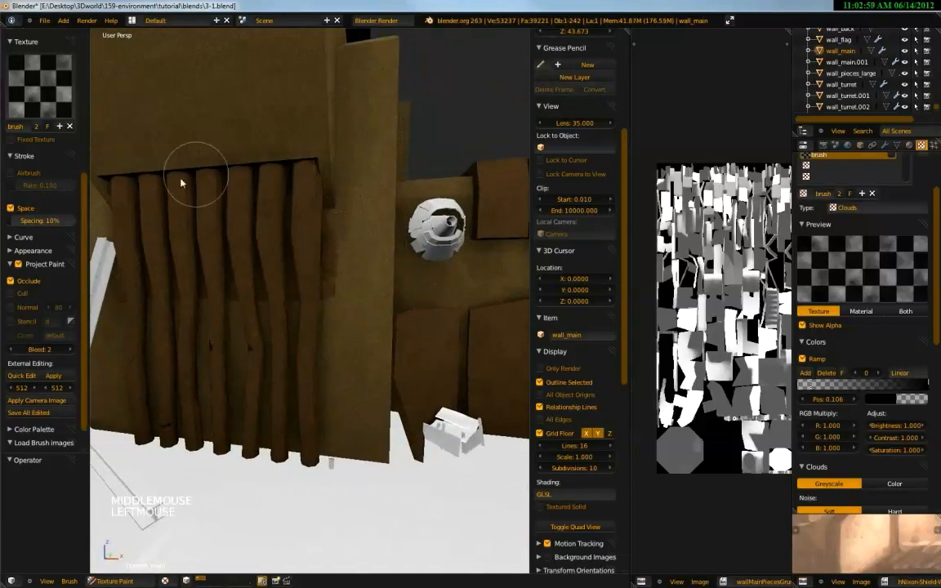
pyautogui.moveTo(234, 168)
pyautogui.mouseDown()
pyautogui.moveTo(315, 175)
pyautogui.moveTo(182, 171)
pyautogui.mouseUp()
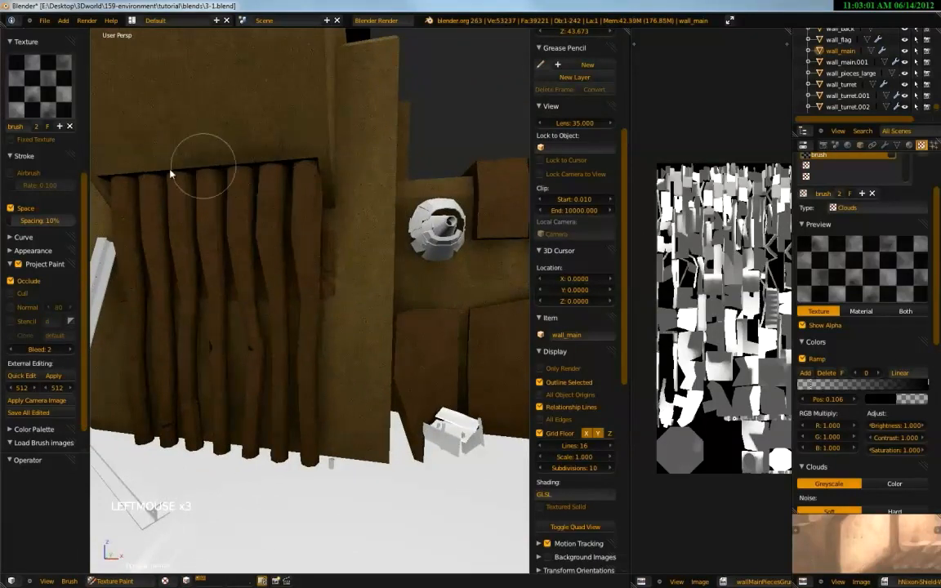
pyautogui.moveTo(166, 235); pyautogui.dragTo(272, 192)
pyautogui.keyDown('shift'); pyautogui.moveTo(282, 193); pyautogui.dragTo(260, 262, button='middle'); pyautogui.keyUp('shift')
pyautogui.moveTo(275, 275); pyautogui.dragTo(284, 140)
# - Paint grunge down the crease beside the raised block and along its foot on the wall's top ledge
pyautogui.moveTo(258, 198); pyautogui.dragTo(325, 307, button='middle')
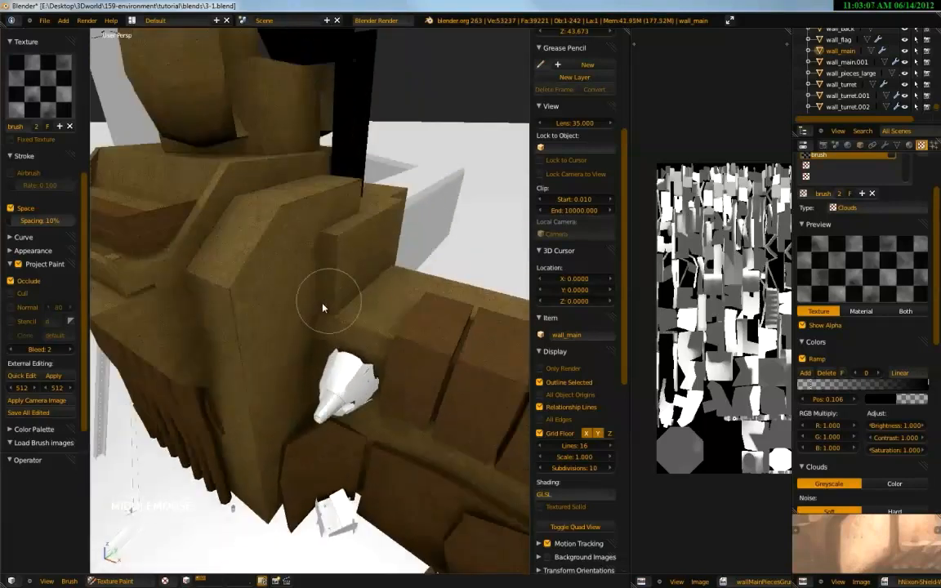
pyautogui.moveTo(321, 251); pyautogui.dragTo(320, 325)
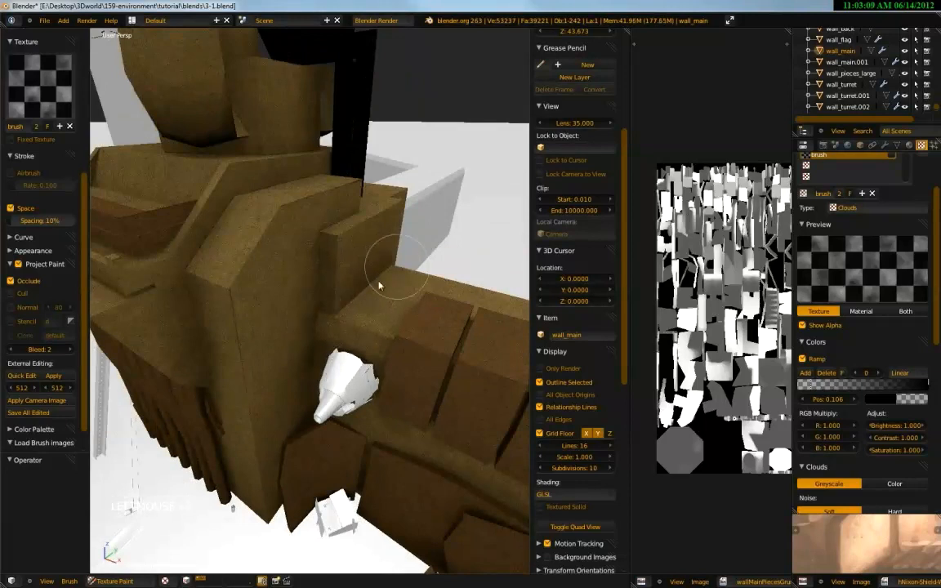
pyautogui.moveTo(329, 318)
pyautogui.mouseDown(button='middle')
pyautogui.moveTo(310, 335)
pyautogui.moveTo(294, 382)
pyautogui.mouseUp(button='middle')
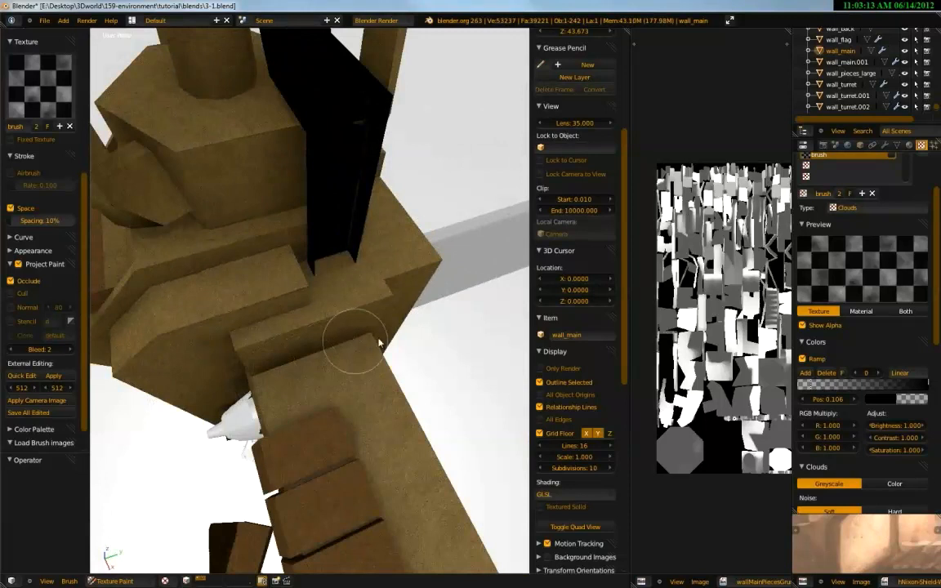
pyautogui.moveTo(303, 321); pyautogui.dragTo(260, 304, button='middle')
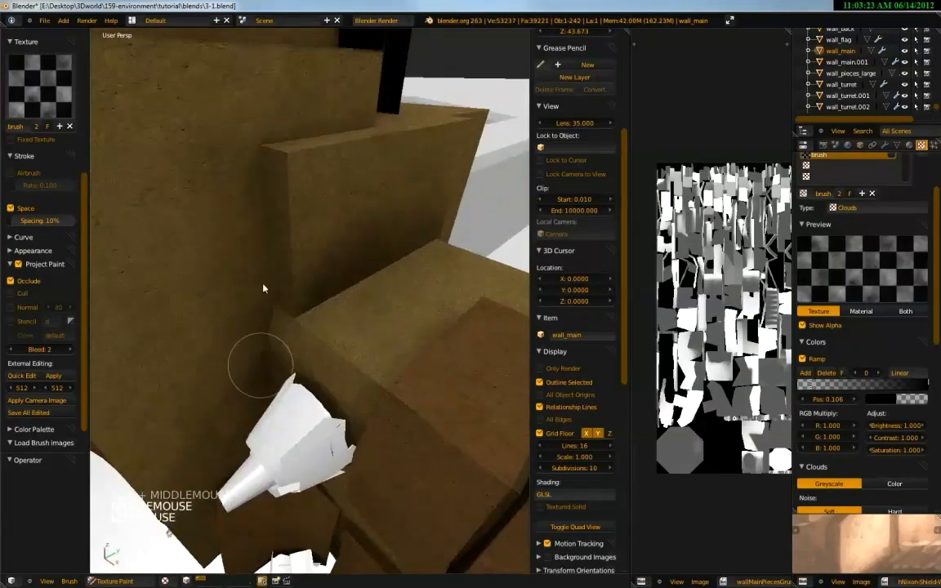
# - Paint grunge on the stepped block's upper creases and at the ledge corner behind it
pyautogui.moveTo(273, 174); pyautogui.dragTo(227, 226, button='middle')
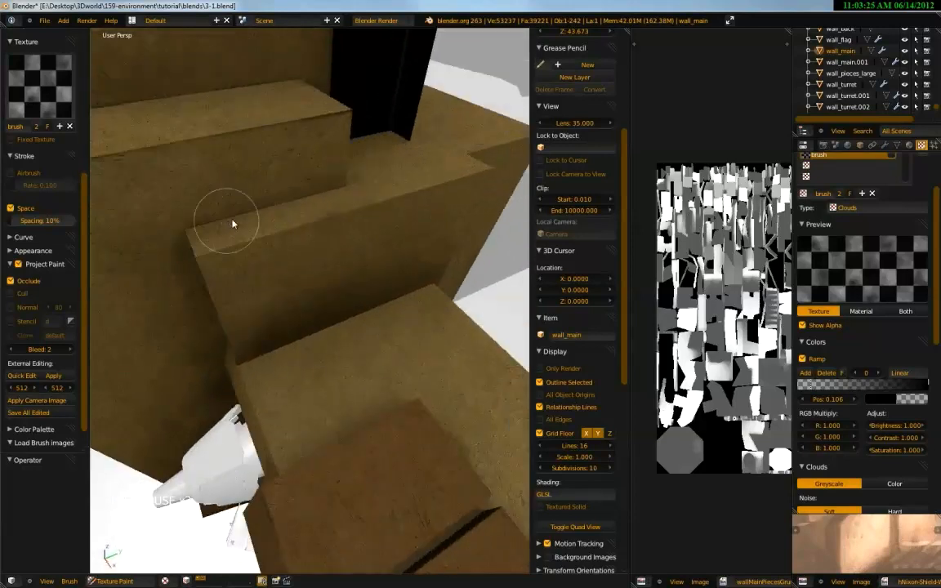
pyautogui.moveTo(387, 190); pyautogui.dragTo(309, 167, button='middle')
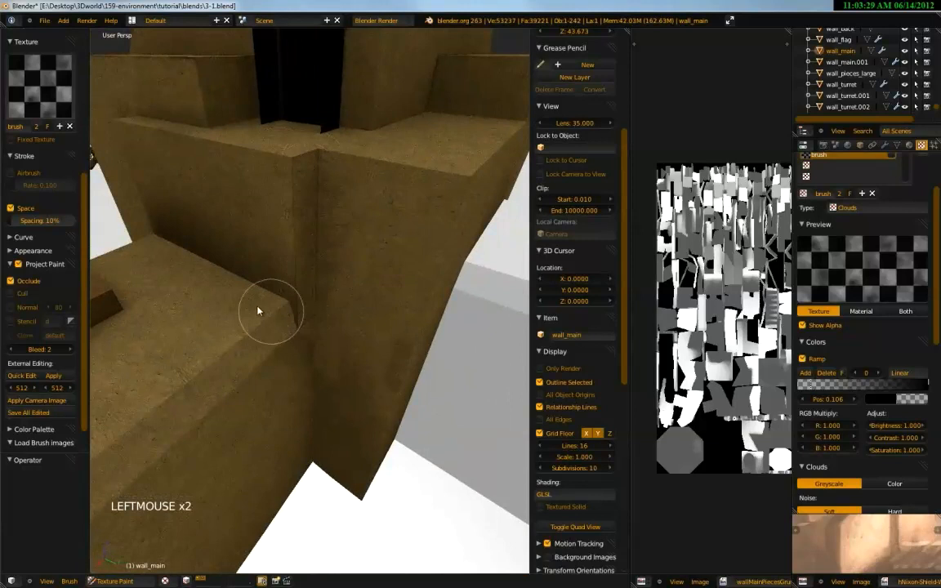
pyautogui.moveTo(224, 360); pyautogui.dragTo(315, 417, button='middle')
pyautogui.click(312, 403)
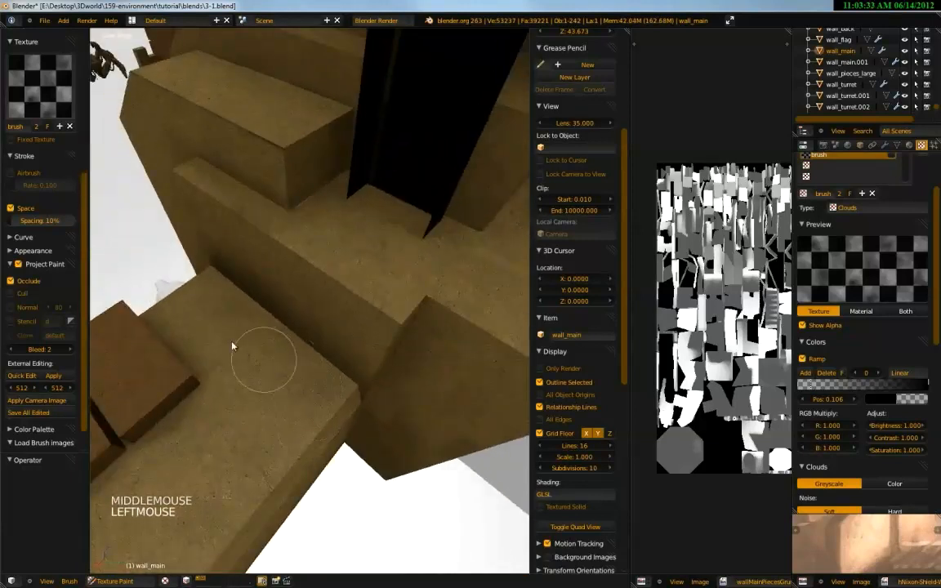
pyautogui.moveTo(189, 319); pyautogui.dragTo(214, 393, button='middle')
pyautogui.click(217, 395)
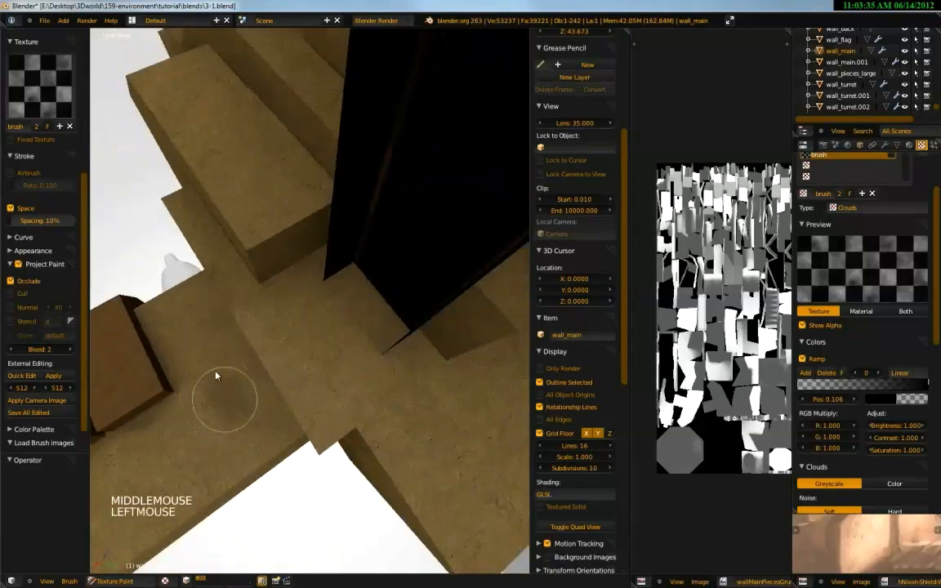
pyautogui.hotkey('ctrl', 'z')
# - Dab grunge on the top ledge along the foot of the stepped block
pyautogui.moveTo(218, 353); pyautogui.dragTo(209, 311, button='middle')
pyautogui.click(210, 314)
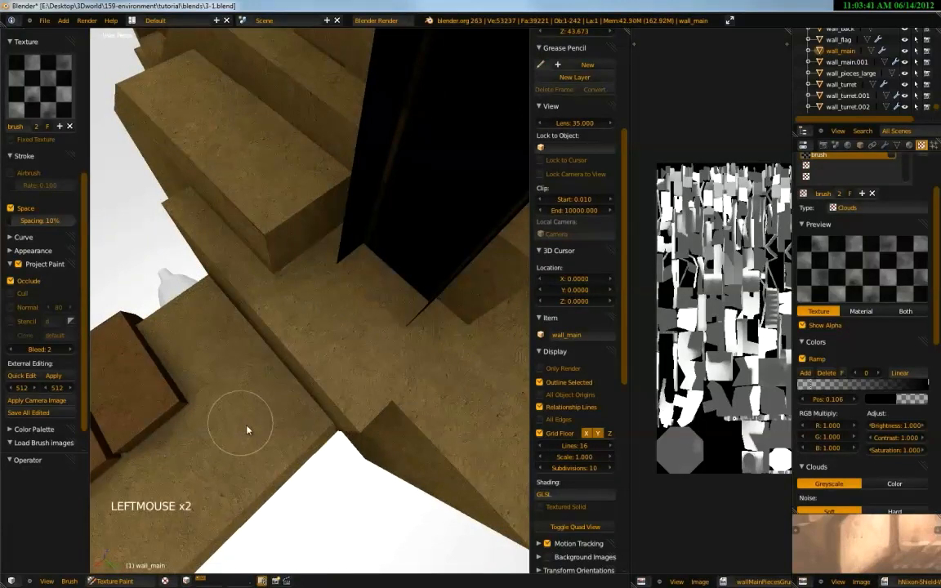
pyautogui.moveTo(256, 428); pyautogui.dragTo(294, 398, button='middle')
pyautogui.click(304, 395)
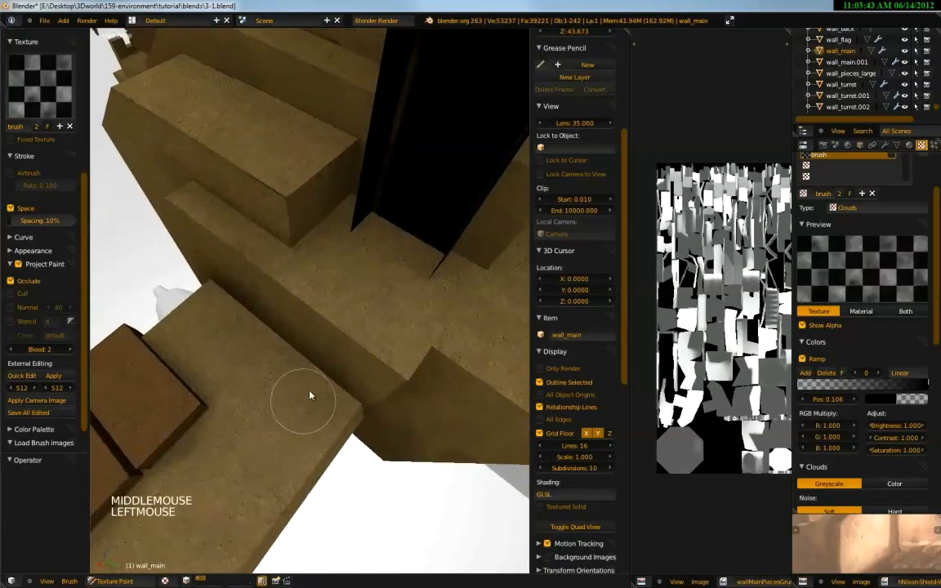
# - Brush grunge around the base of the upper block where it rests on the step
pyautogui.moveTo(313, 222); pyautogui.dragTo(302, 242)
pyautogui.moveTo(300, 246); pyautogui.dragTo(333, 220)
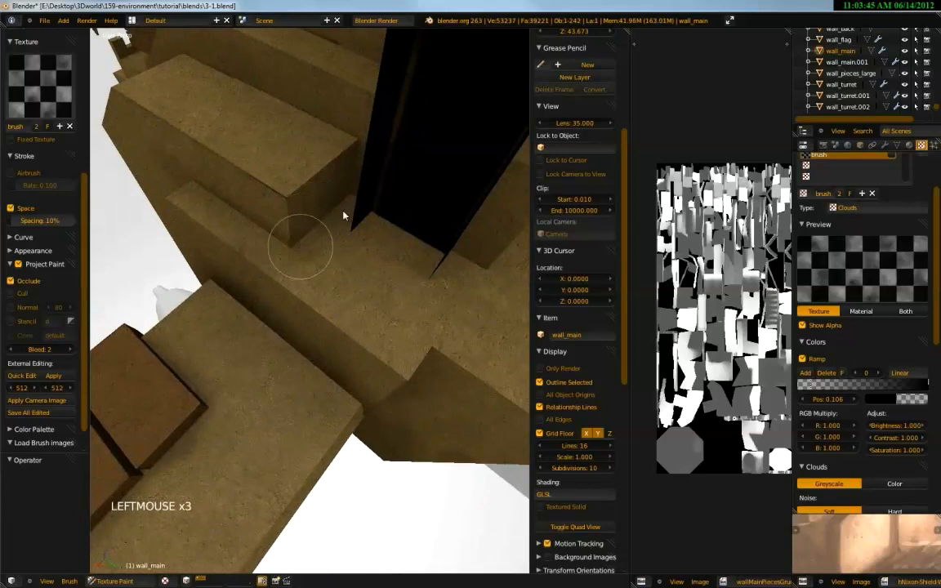
pyautogui.moveTo(280, 233); pyautogui.dragTo(189, 187)
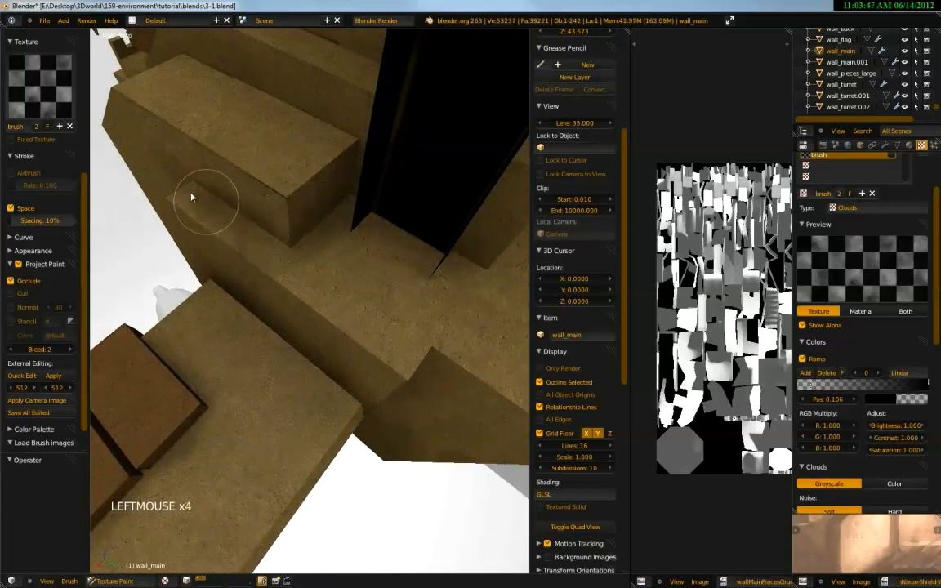
# - Paint grunge around the edges of the diamond-shaped face on the main wall's protruding corner
pyautogui.moveTo(223, 241)
pyautogui.mouseDown(button='middle')
pyautogui.moveTo(298, 231)
pyautogui.moveTo(329, 214)
pyautogui.mouseUp(button='middle')
pyautogui.moveTo(303, 164)
pyautogui.mouseDown(button='middle')
pyautogui.moveTo(364, 206)
pyautogui.moveTo(437, 158)
pyautogui.mouseUp(button='middle')
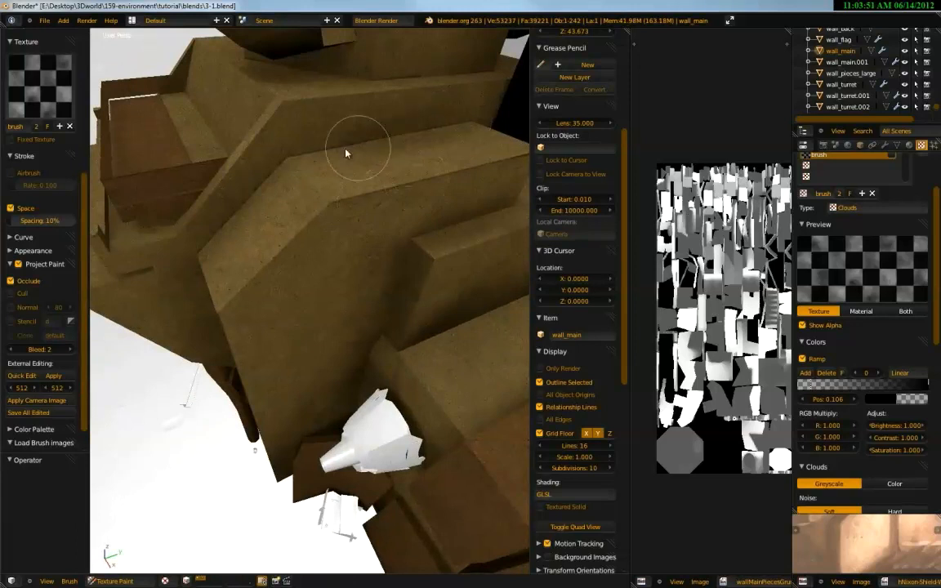
pyautogui.moveTo(187, 245)
pyautogui.mouseDown(button='middle')
pyautogui.moveTo(260, 240)
pyautogui.moveTo(262, 195)
pyautogui.moveTo(361, 205)
pyautogui.mouseUp(button='middle')
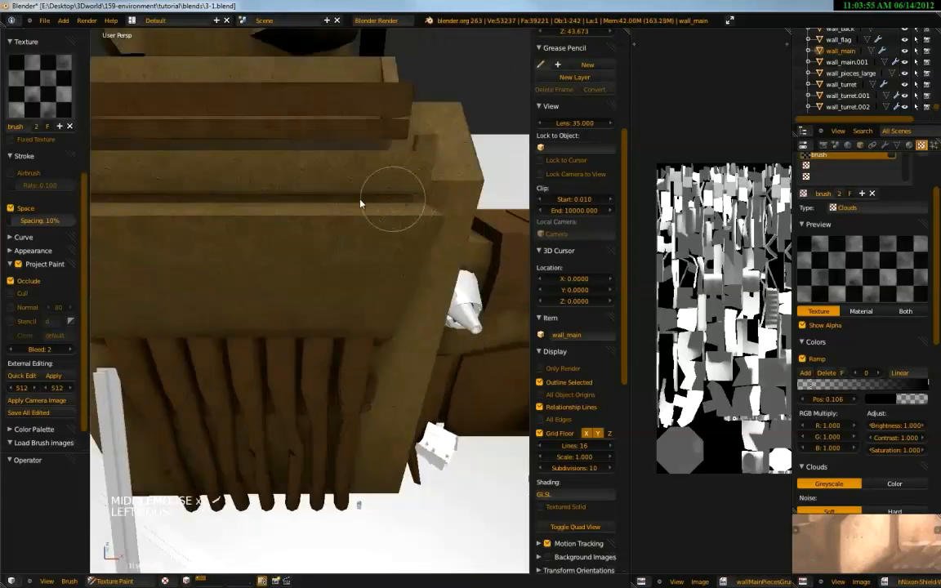
pyautogui.keyDown('shift'); pyautogui.moveTo(235, 229); pyautogui.dragTo(376, 256, button='middle'); pyautogui.keyUp('shift')
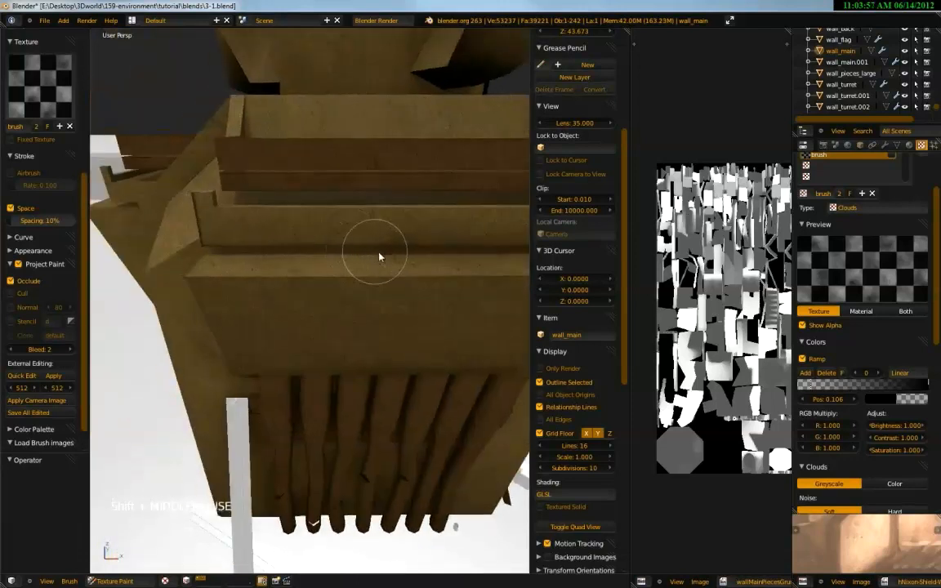
pyautogui.moveTo(212, 254)
pyautogui.mouseDown(button='middle')
pyautogui.moveTo(264, 247)
pyautogui.moveTo(339, 214)
pyautogui.mouseUp(button='middle')
pyautogui.moveTo(331, 219)
pyautogui.mouseDown()
pyautogui.moveTo(331, 394)
pyautogui.moveTo(334, 382)
pyautogui.mouseUp()
pyautogui.moveTo(307, 179); pyautogui.dragTo(365, 288, button='middle')
pyautogui.moveTo(295, 200); pyautogui.dragTo(255, 270)
pyautogui.moveTo(251, 287)
pyautogui.mouseDown(button='middle')
pyautogui.moveTo(258, 242)
pyautogui.moveTo(236, 300)
pyautogui.mouseUp(button='middle')
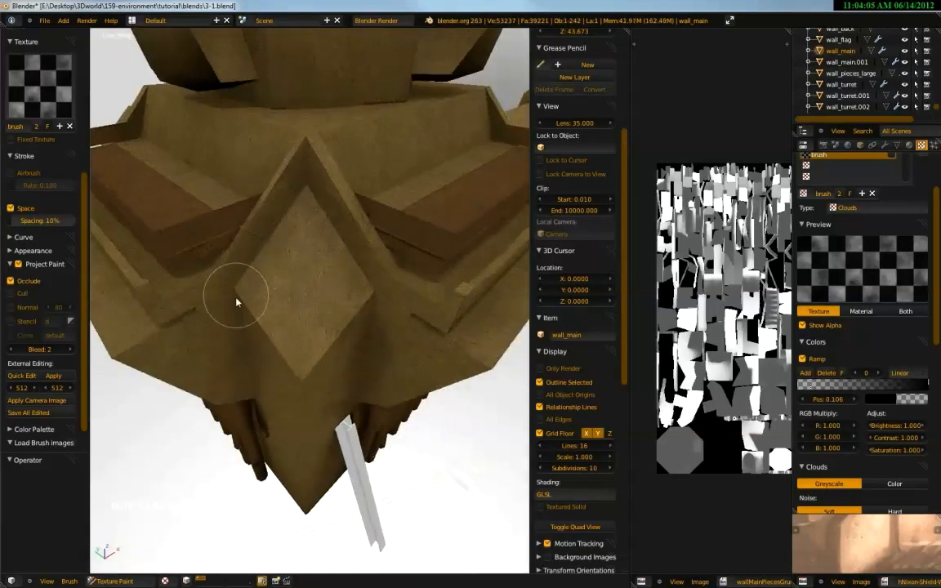
# - Set both colour stops of the Clouds brush texture's ramp to white
pyautogui.moveTo(237, 399); pyautogui.dragTo(309, 350, button='middle')
pyautogui.scroll(-4, 280, 322)
pyautogui.keyDown('shift'); pyautogui.moveTo(359, 301); pyautogui.dragTo(206, 250, button='middle'); pyautogui.keyUp('shift')
pyautogui.keyDown('shift'); pyautogui.moveTo(329, 280); pyautogui.dragTo(206, 281, button='middle'); pyautogui.keyUp('shift')
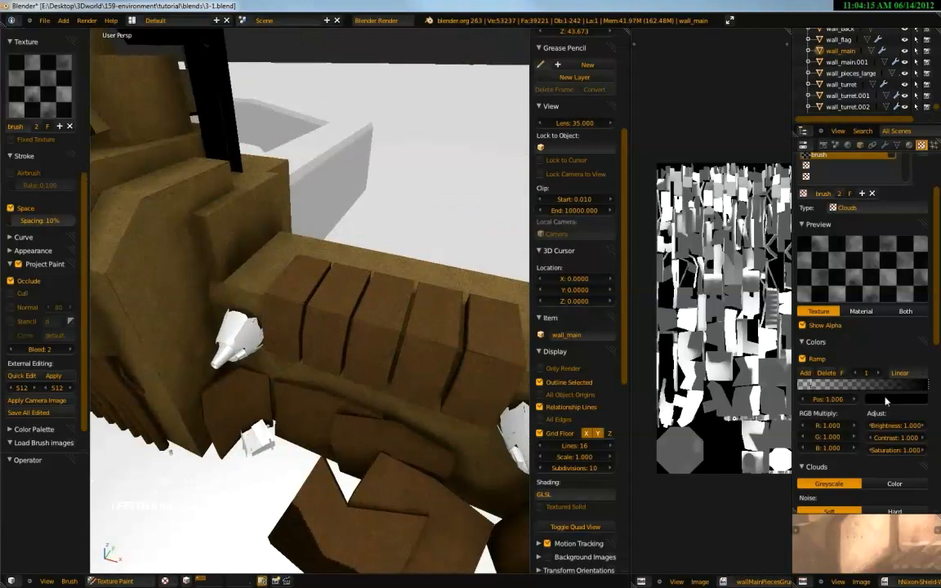
pyautogui.click(886, 400)
pyautogui.moveTo(918, 312); pyautogui.dragTo(917, 241)
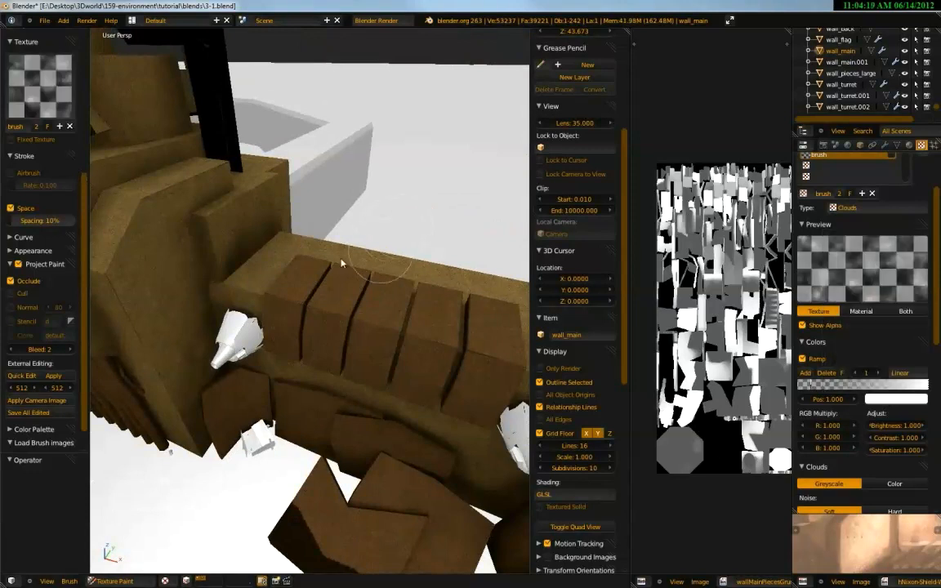
pyautogui.moveTo(235, 235); pyautogui.dragTo(182, 229, button='middle')
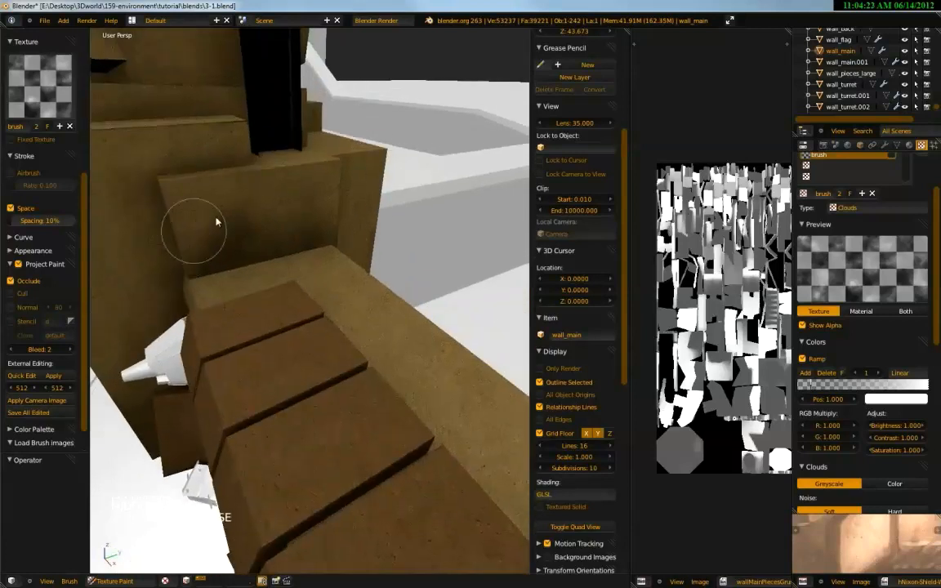
pyautogui.click(814, 387)
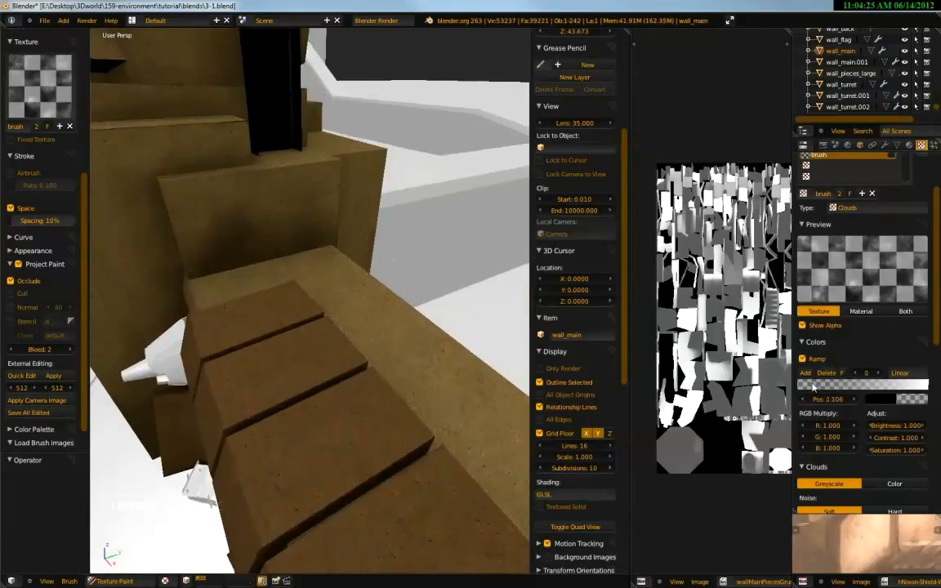
pyautogui.click(880, 404)
pyautogui.moveTo(928, 313); pyautogui.dragTo(928, 237)
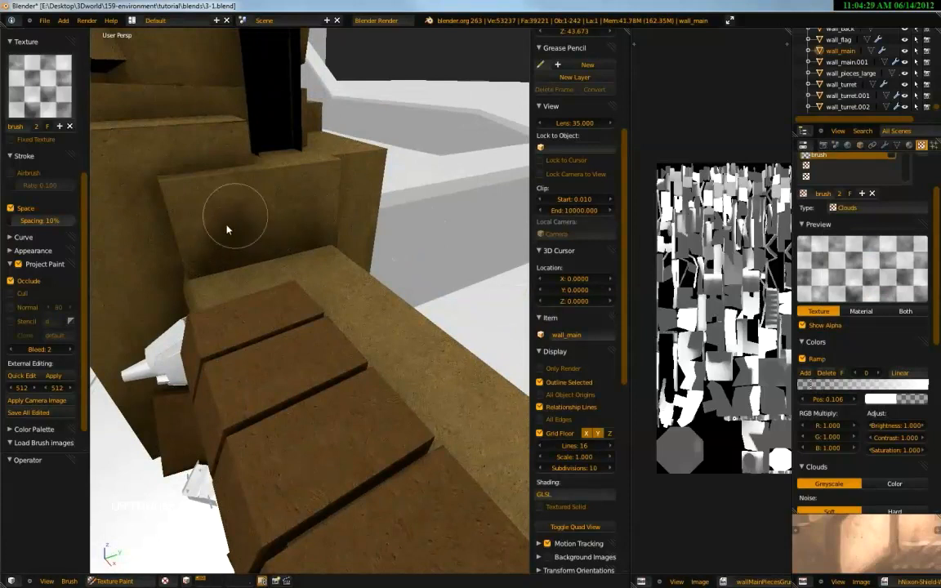
# - Undo the last stroke on the block face and set the brush colour to white
pyautogui.moveTo(315, 220); pyautogui.dragTo(278, 302, button='middle')
pyautogui.hotkey('ctrl', 'z')
pyautogui.moveTo(82, 175); pyautogui.dragTo(79, 91)
pyautogui.moveTo(72, 140); pyautogui.dragTo(73, 110)
# - Dab white over the front face of the stepped block above the ledge, along the dark grunge at its foot
pyautogui.moveTo(222, 234)
pyautogui.mouseDown()
pyautogui.moveTo(240, 252)
pyautogui.moveTo(282, 226)
pyautogui.mouseUp()
pyautogui.click(231, 258)
pyautogui.click(246, 267)
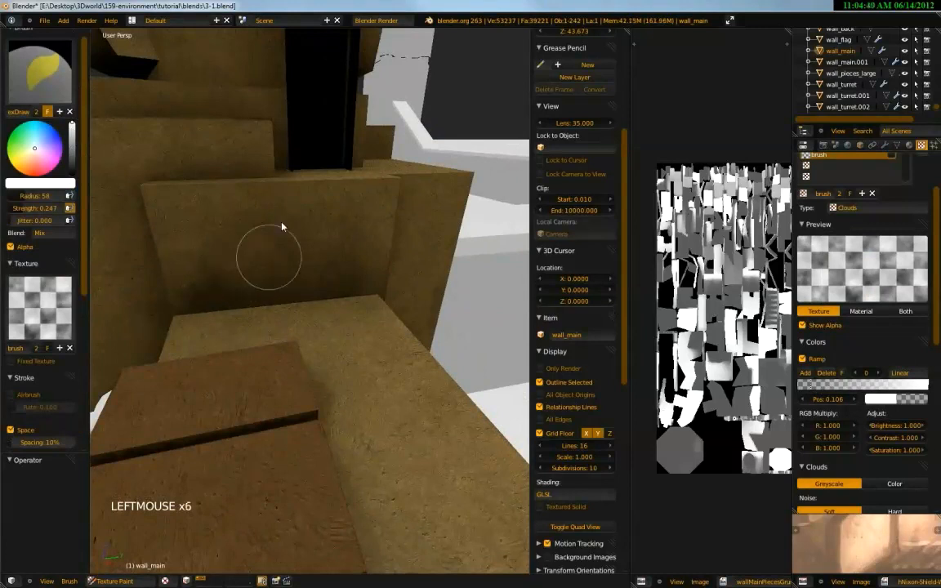
pyautogui.click(310, 251)
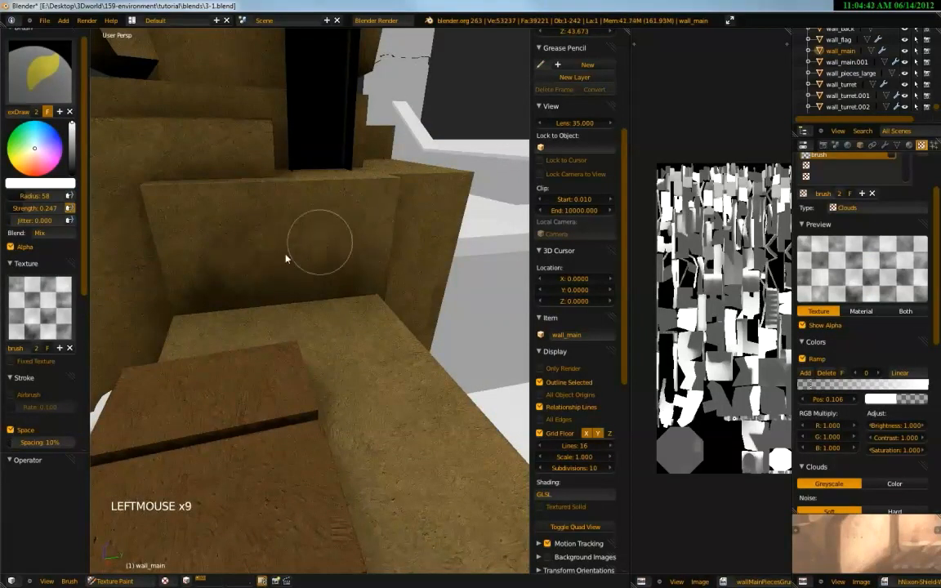
pyautogui.click(204, 276)
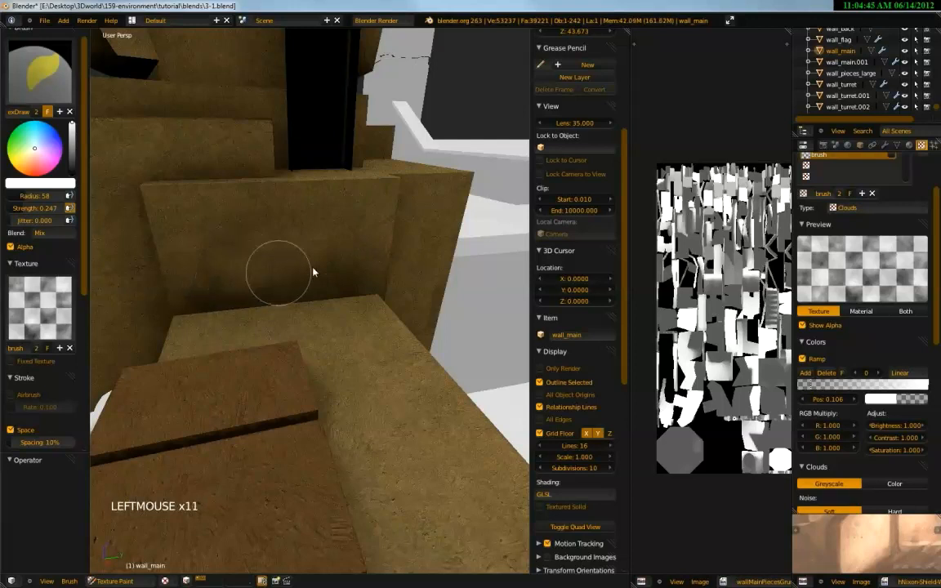
pyautogui.click(209, 267)
# - Brush white over the surfaces and edges of the stepped blocks around the black pillar and the adjoining wall
pyautogui.moveTo(206, 175); pyautogui.dragTo(318, 174, button='middle')
pyautogui.click(319, 173)
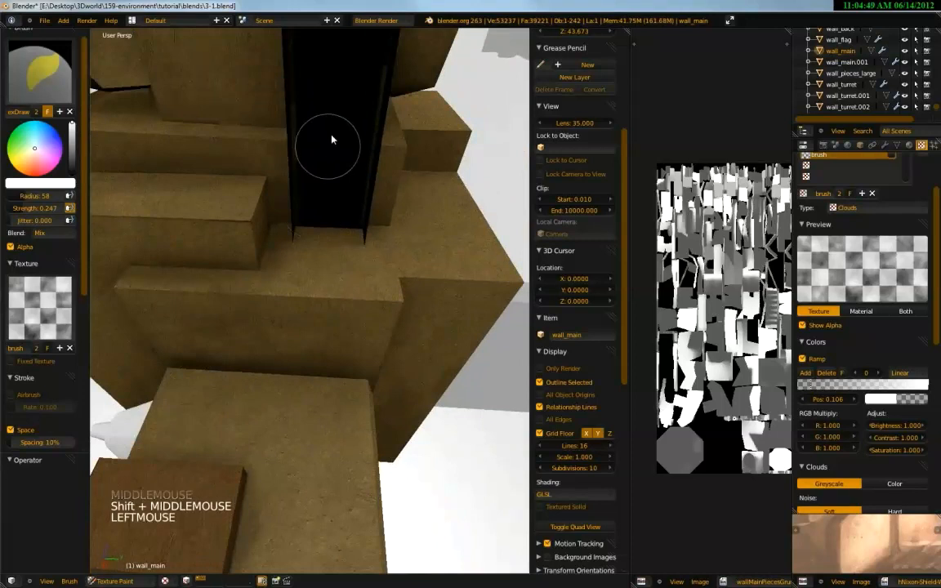
pyautogui.moveTo(300, 211)
pyautogui.keyDown('shift'); pyautogui.mouseDown(button='middle')
pyautogui.moveTo(294, 252)
pyautogui.moveTo(229, 250)
pyautogui.moveTo(399, 298)
pyautogui.moveTo(335, 265)
pyautogui.moveTo(401, 250)
pyautogui.moveTo(287, 261)
pyautogui.moveTo(294, 189)
pyautogui.moveTo(287, 210)
pyautogui.mouseUp(button='middle'); pyautogui.keyUp('shift')
pyautogui.click(279, 245)
pyautogui.click(282, 163)
pyautogui.keyDown('shift'); pyautogui.moveTo(279, 151); pyautogui.dragTo(288, 290, button='middle'); pyautogui.keyUp('shift')
pyautogui.keyDown('shift'); pyautogui.moveTo(258, 302); pyautogui.dragTo(245, 270, button='middle'); pyautogui.keyUp('shift')
pyautogui.moveTo(245, 269)
pyautogui.keyDown('shift'); pyautogui.mouseDown(button='middle')
pyautogui.moveTo(204, 228)
pyautogui.moveTo(277, 307)
pyautogui.moveTo(333, 284)
pyautogui.mouseUp(button='middle'); pyautogui.keyUp('shift')
pyautogui.moveTo(399, 296); pyautogui.dragTo(420, 311)
pyautogui.moveTo(409, 295)
pyautogui.keyDown('shift'); pyautogui.mouseDown(button='middle')
pyautogui.moveTo(237, 224)
pyautogui.moveTo(311, 292)
pyautogui.moveTo(355, 280)
pyautogui.mouseUp(button='middle'); pyautogui.keyUp('shift')
pyautogui.moveTo(365, 295); pyautogui.dragTo(357, 250)
pyautogui.moveTo(355, 248)
pyautogui.mouseDown(button='middle')
pyautogui.moveTo(283, 252)
pyautogui.moveTo(315, 257)
pyautogui.moveTo(326, 211)
pyautogui.mouseUp(button='middle')
pyautogui.moveTo(298, 294)
pyautogui.mouseDown(button='middle')
pyautogui.moveTo(283, 279)
pyautogui.moveTo(361, 330)
pyautogui.moveTo(321, 256)
pyautogui.moveTo(342, 312)
pyautogui.mouseUp(button='middle')
pyautogui.moveTo(352, 278); pyautogui.dragTo(375, 273)
pyautogui.click(375, 273)
# - Leave Texture Paint on the main wall, select the wall_pieces_large object and put it into Texture Paint mode
pyautogui.moveTo(375, 274)
pyautogui.mouseDown(button='middle')
pyautogui.moveTo(383, 315)
pyautogui.moveTo(336, 214)
pyautogui.moveTo(365, 275)
pyautogui.moveTo(322, 319)
pyautogui.mouseUp(button='middle')
pyautogui.moveTo(167, 304); pyautogui.dragTo(175, 287, button='middle')
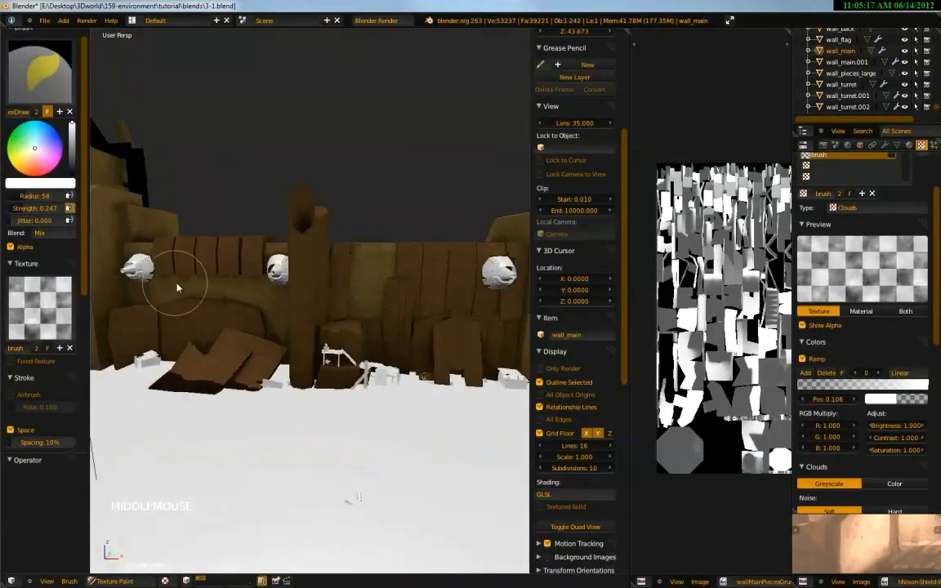
pyautogui.keyDown('shift'); pyautogui.moveTo(490, 329); pyautogui.dragTo(346, 277, button='middle'); pyautogui.keyUp('shift')
pyautogui.click(138, 582)
pyautogui.click(123, 509)
pyautogui.rightClick(331, 314)
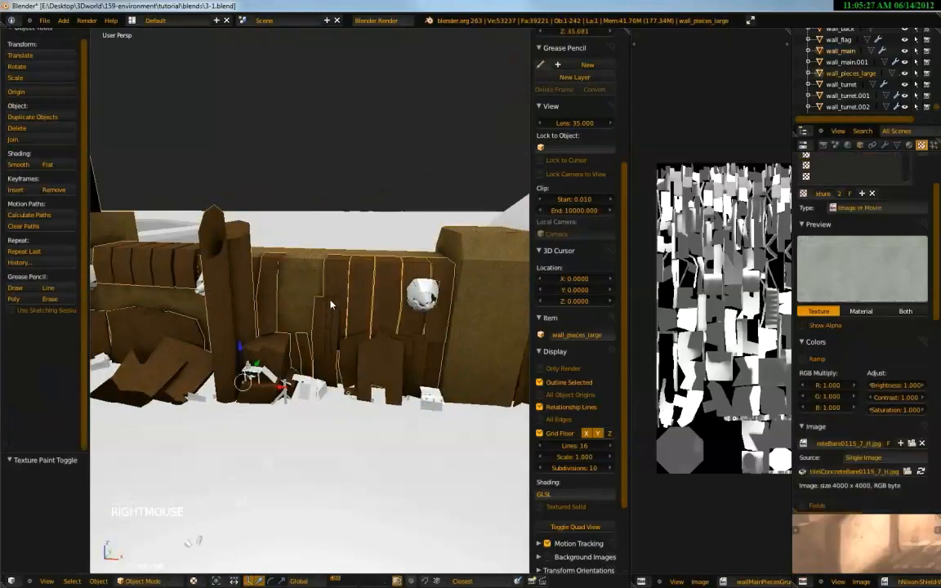
pyautogui.keyDown('ctrl'); pyautogui.moveTo(330, 310); pyautogui.dragTo(206, 310, button='middle'); pyautogui.keyUp('ctrl')
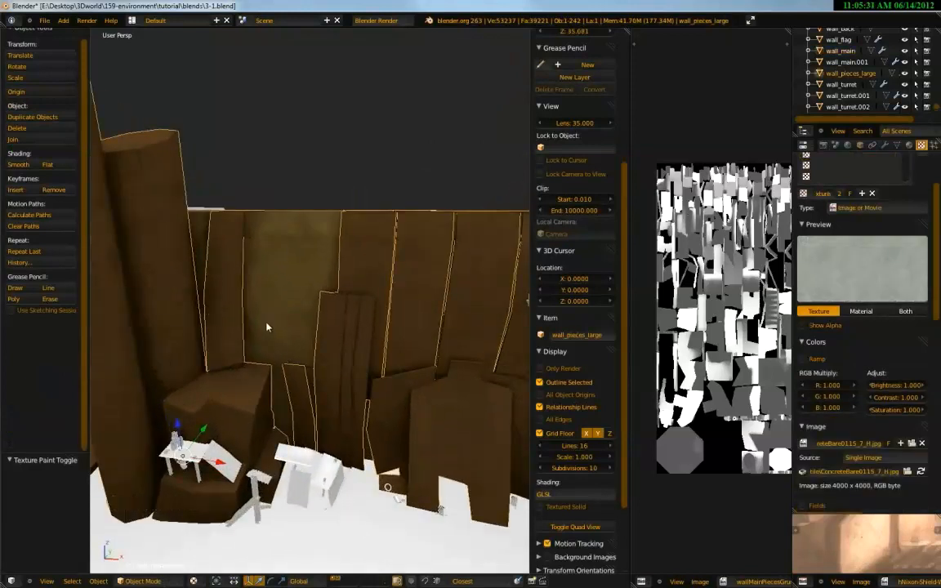
pyautogui.moveTo(258, 328); pyautogui.dragTo(344, 331, button='middle')
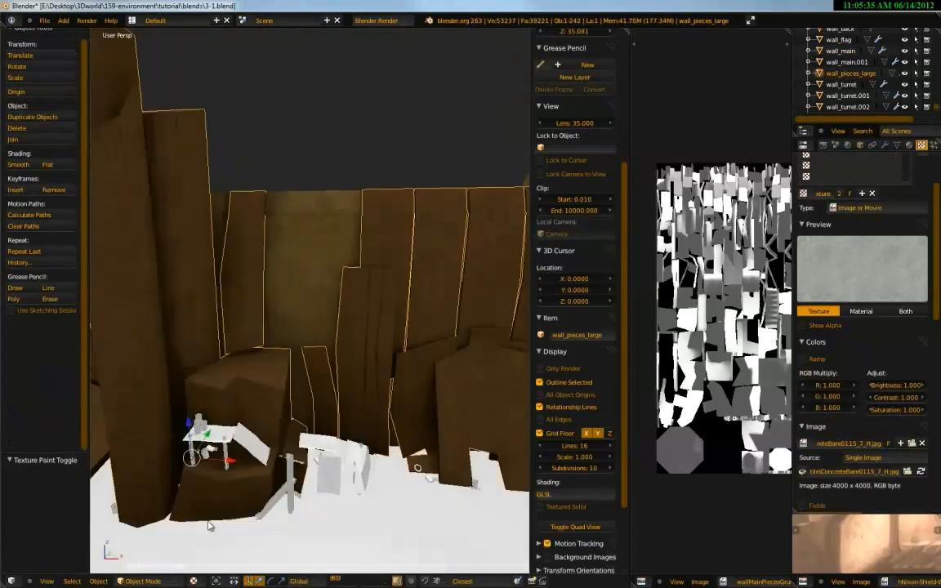
pyautogui.click(162, 581)
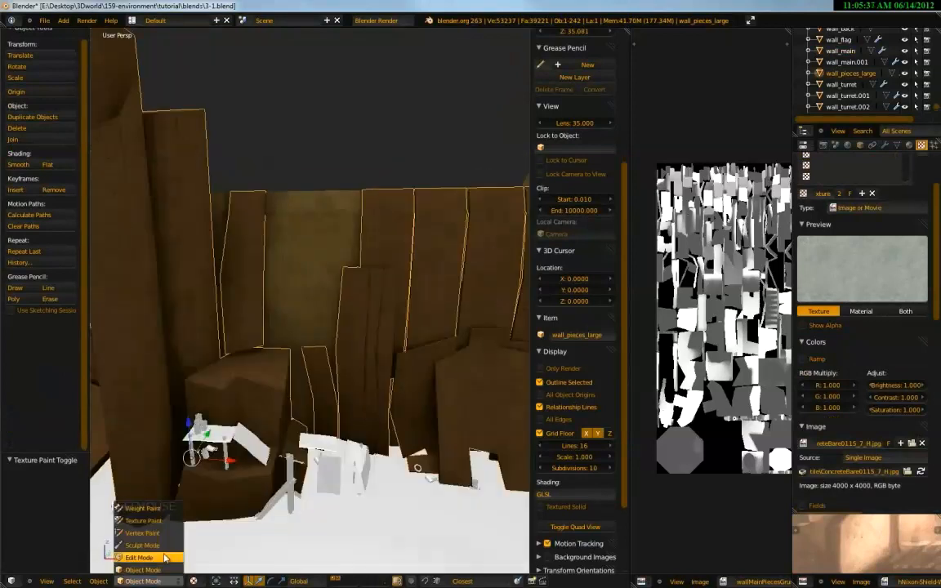
pyautogui.click(139, 508)
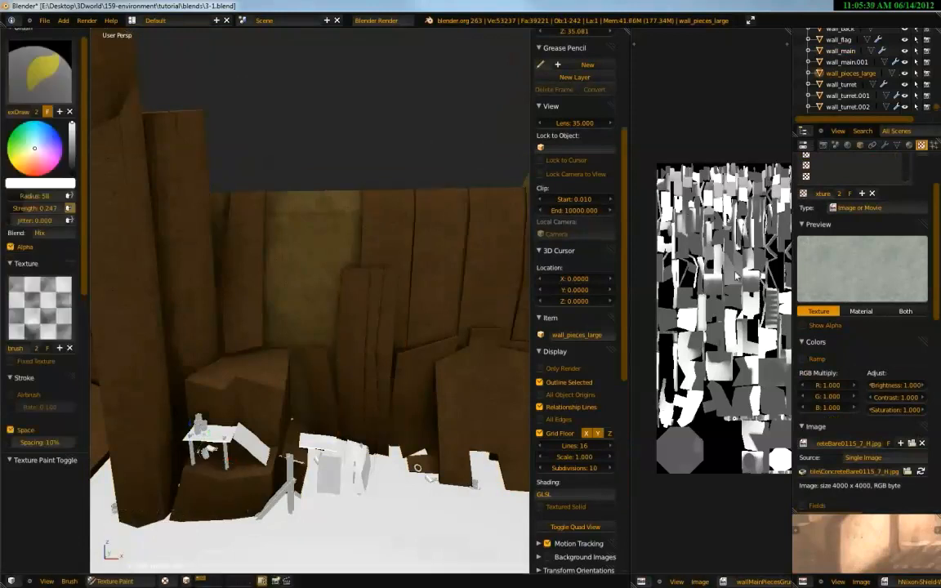
# - Select the wallMainPiecesGrunge texture in the wallMainPieces material's texture list
pyautogui.click(909, 144)
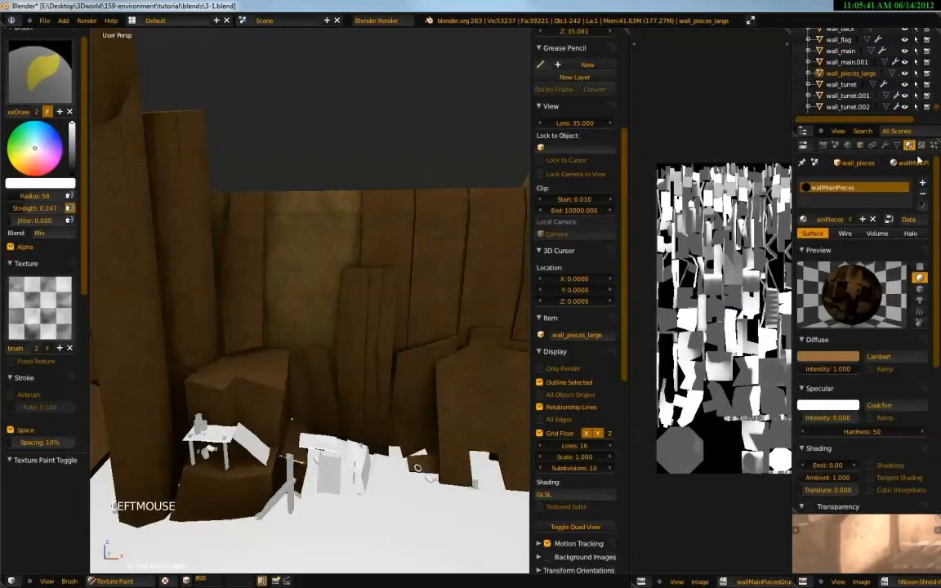
pyautogui.doubleClick(921, 145)
pyautogui.middleClick(849, 402)
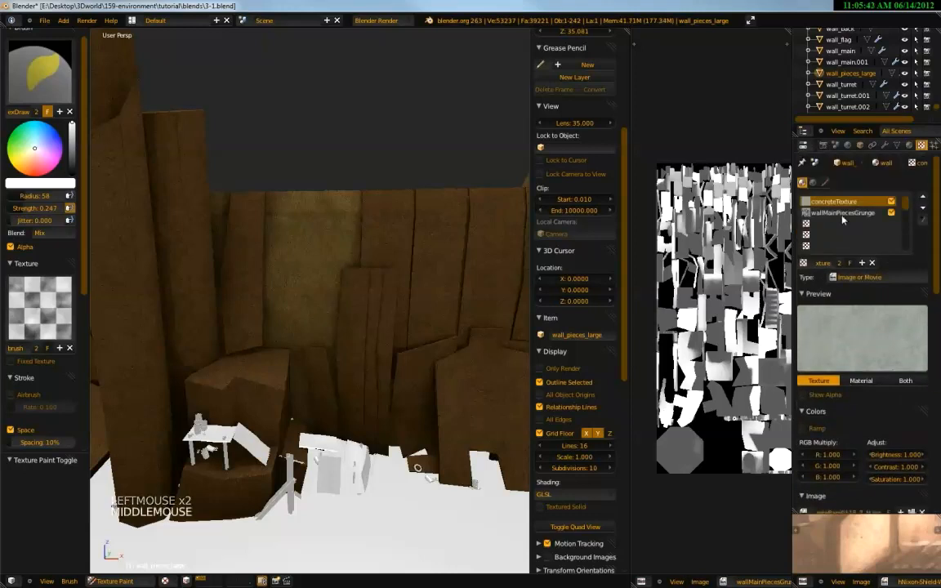
pyautogui.click(820, 213)
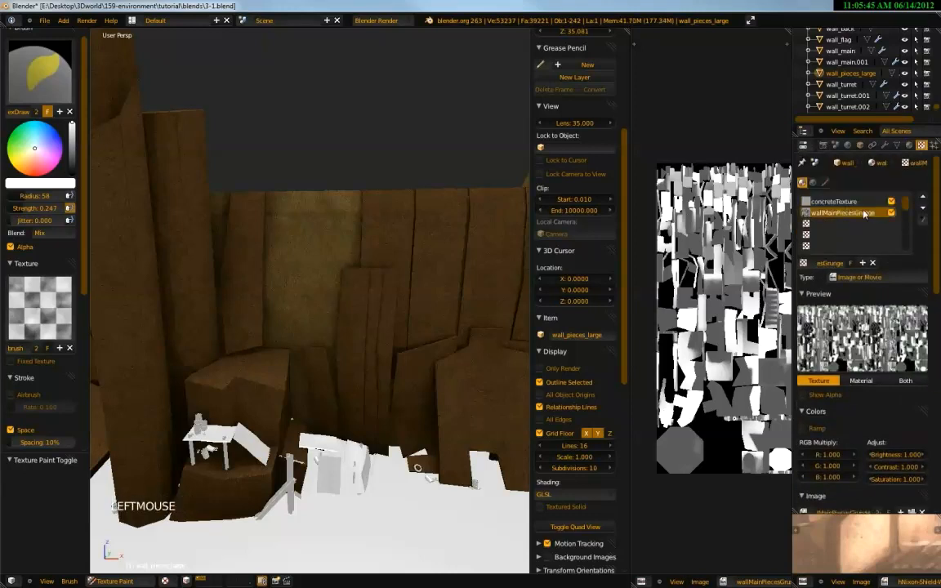
# - Make the UV map named texture active on the wall pieces and set the brush colour to black
pyautogui.click(897, 145)
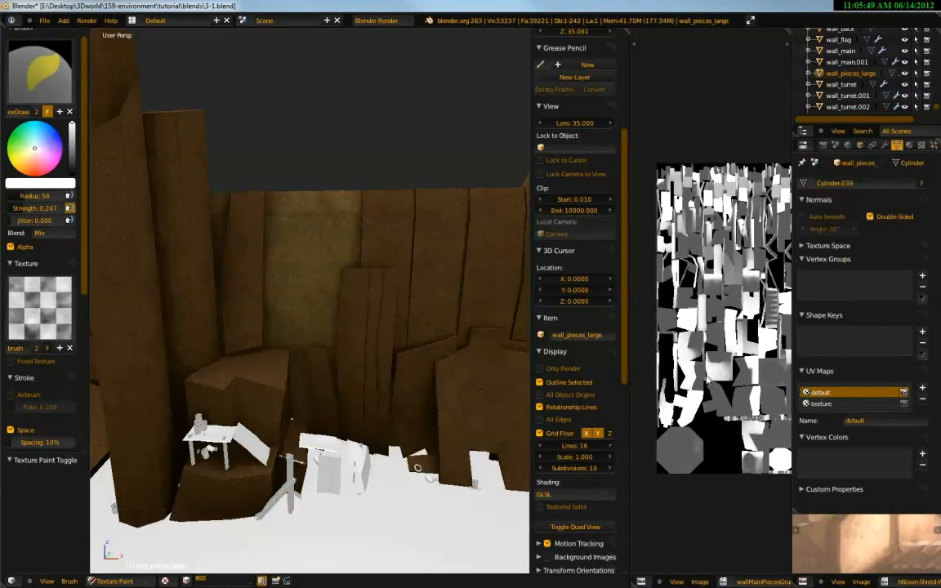
pyautogui.click(820, 404)
pyautogui.moveTo(76, 164); pyautogui.dragTo(72, 175)
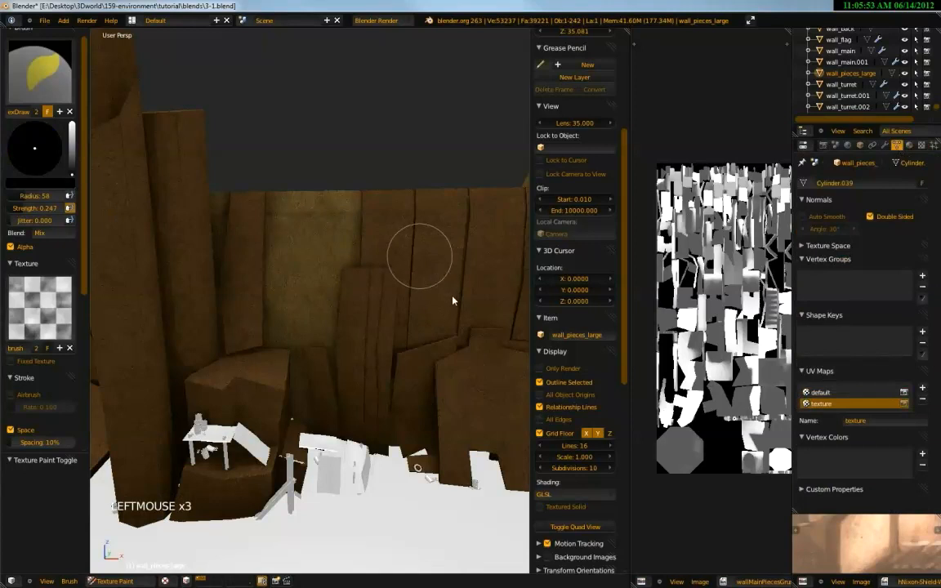
# - Try black grunge strokes around the narrow slabs leaning against the wall
pyautogui.moveTo(449, 415); pyautogui.dragTo(451, 416)
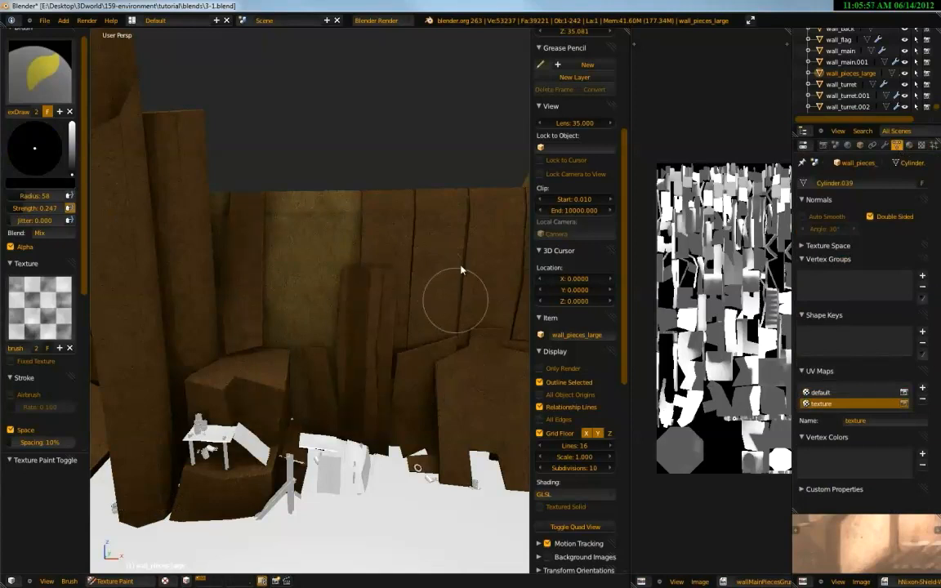
pyautogui.click(417, 285)
pyautogui.moveTo(413, 275)
pyautogui.mouseDown(button='middle')
pyautogui.moveTo(378, 290)
pyautogui.moveTo(416, 292)
pyautogui.moveTo(391, 322)
pyautogui.moveTo(362, 249)
pyautogui.moveTo(407, 282)
pyautogui.moveTo(428, 276)
pyautogui.moveTo(384, 277)
pyautogui.moveTo(431, 294)
pyautogui.mouseUp(button='middle')
pyautogui.hotkey('ctrl', 'z')
# - Make the default UV map active and try a black stroke across the upper row of slabs
pyautogui.click(820, 392)
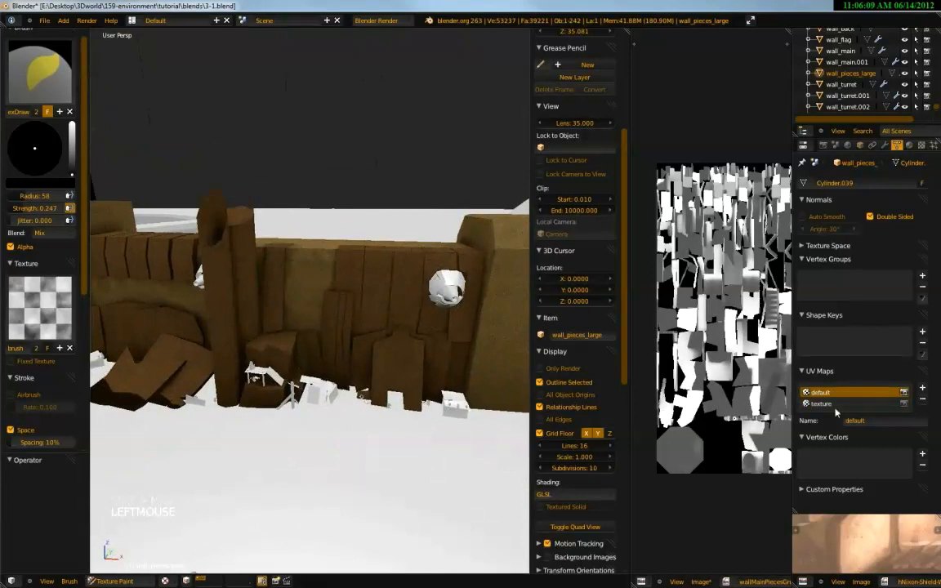
pyautogui.moveTo(434, 381); pyautogui.dragTo(286, 294, button='middle')
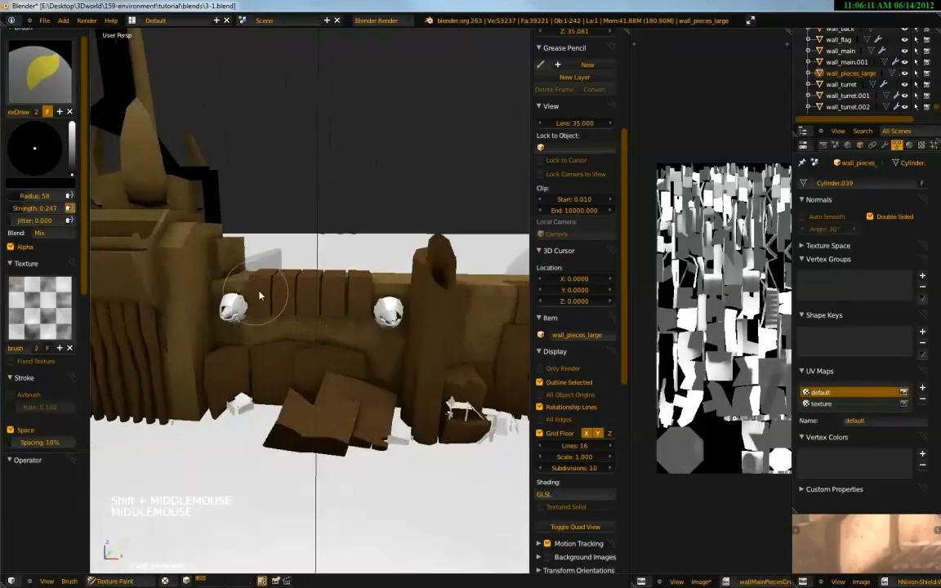
pyautogui.moveTo(241, 287)
pyautogui.mouseDown()
pyautogui.moveTo(309, 294)
pyautogui.moveTo(364, 320)
pyautogui.mouseUp()
pyautogui.hotkey('ctrl', 'z')
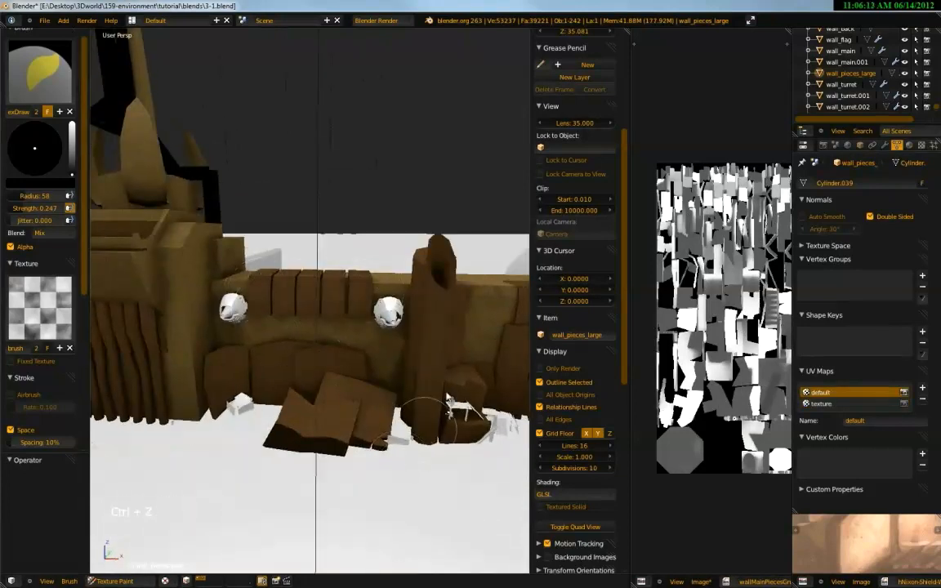
# - Assign the existing brush texture to the third texture slot of the wallMainPieces material and disable that slot
pyautogui.moveTo(459, 368)
pyautogui.keyDown('shift'); pyautogui.mouseDown(button='middle')
pyautogui.moveTo(371, 337)
pyautogui.moveTo(347, 317)
pyautogui.moveTo(392, 336)
pyautogui.moveTo(430, 413)
pyautogui.moveTo(236, 286)
pyautogui.mouseUp(button='middle'); pyautogui.keyUp('shift')
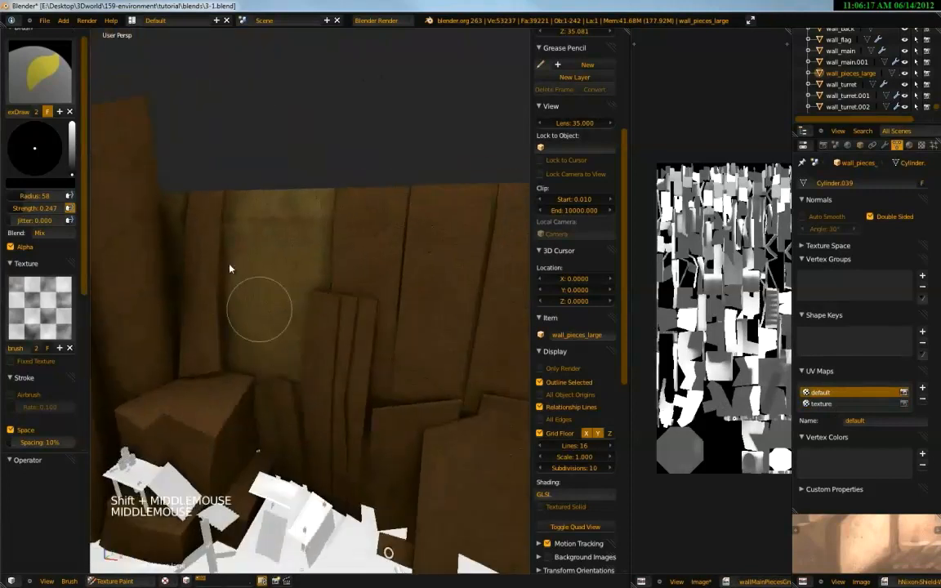
pyautogui.keyDown('ctrl'); pyautogui.moveTo(217, 245); pyautogui.dragTo(171, 287, button='middle'); pyautogui.keyUp('ctrl')
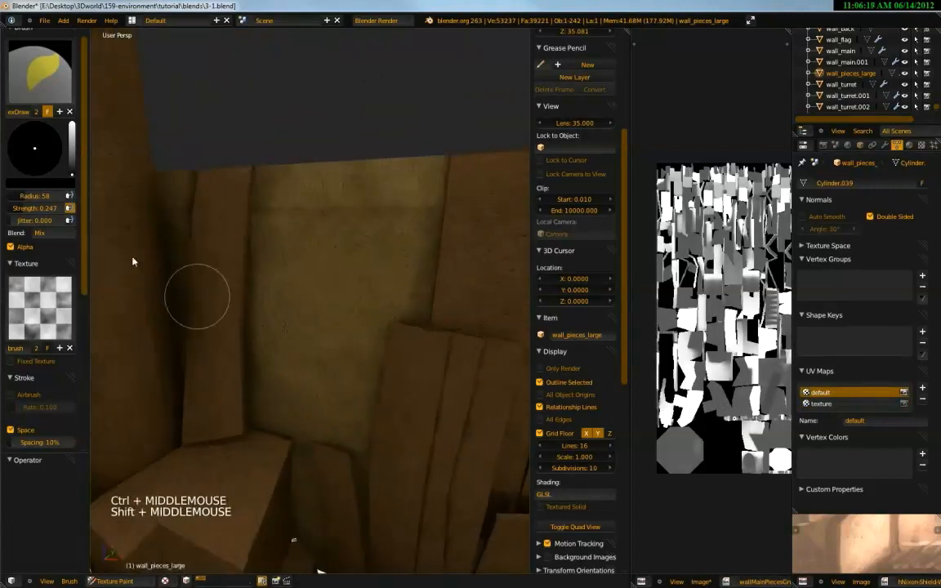
pyautogui.moveTo(72, 161); pyautogui.dragTo(67, 213)
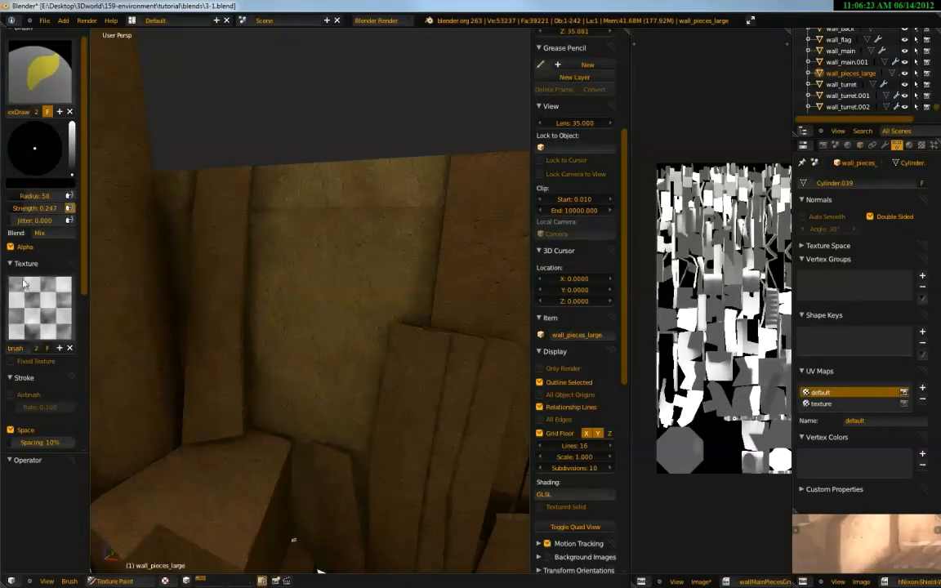
pyautogui.click(909, 145)
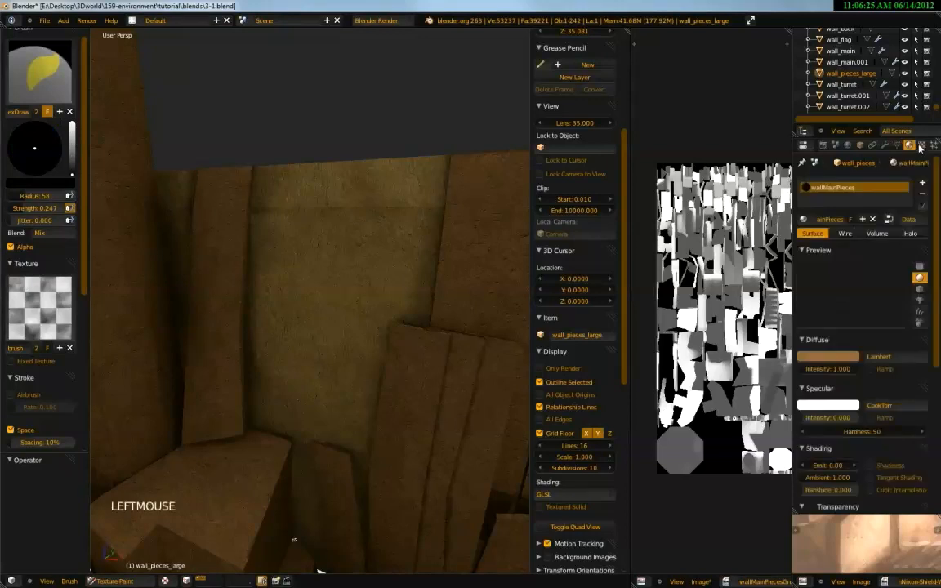
pyautogui.click(921, 145)
pyautogui.click(815, 224)
pyautogui.click(802, 263)
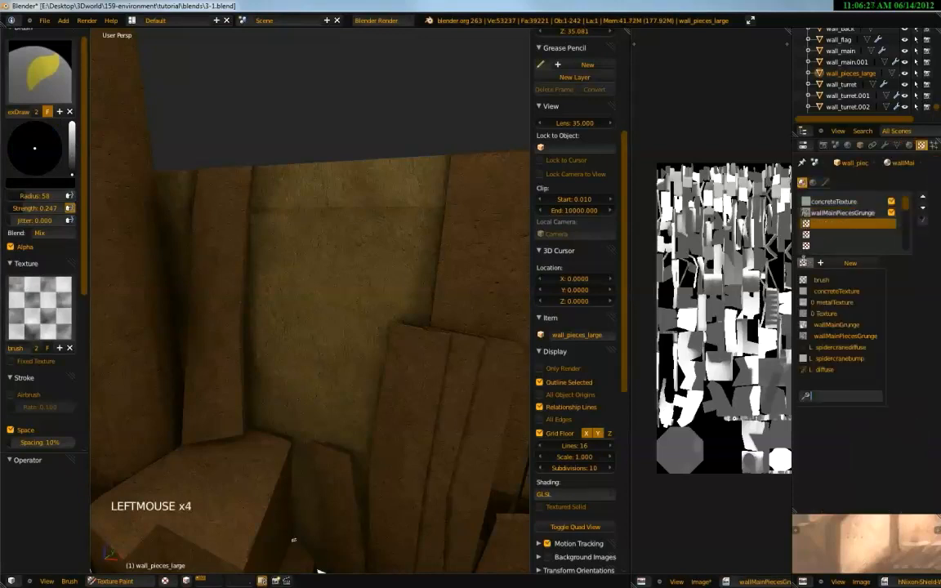
pyautogui.click(834, 274)
pyautogui.click(890, 224)
pyautogui.moveTo(935, 228)
pyautogui.mouseDown()
pyautogui.moveTo(932, 443)
pyautogui.moveTo(917, 245)
pyautogui.mouseUp()
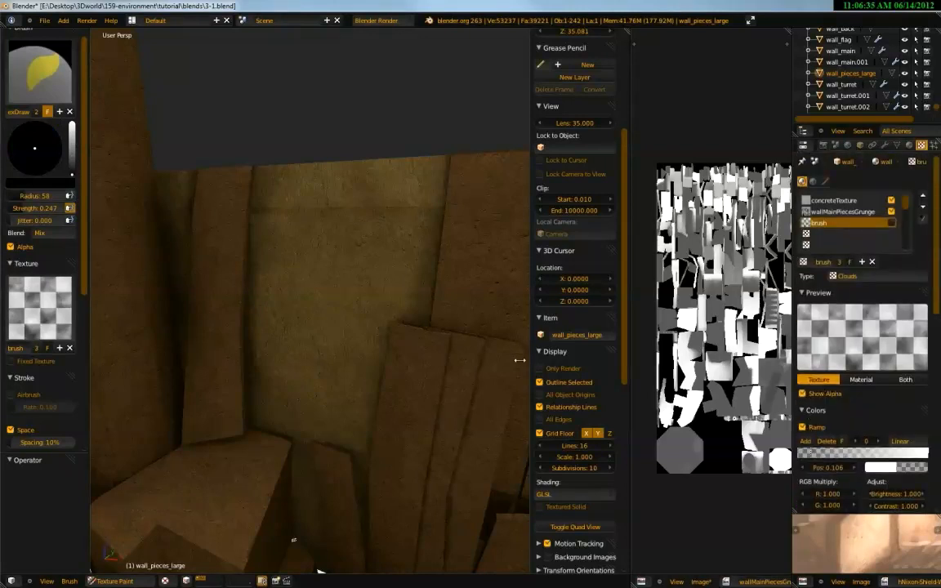
pyautogui.moveTo(82, 204)
pyautogui.mouseDown()
pyautogui.moveTo(99, 393)
pyautogui.moveTo(67, 180)
pyautogui.mouseUp()
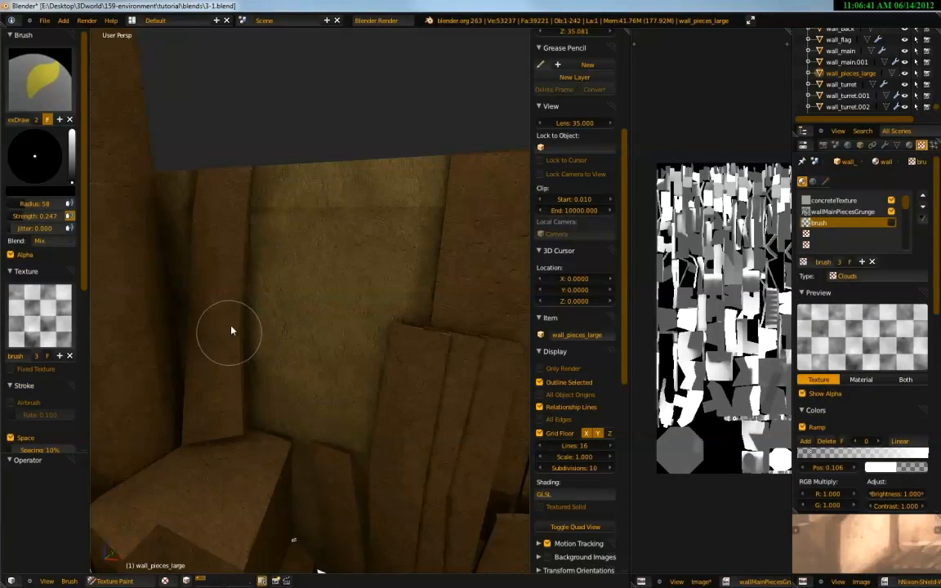
# - Paint black grunge down the edge of the narrow slab beside the bare wall panel and along its base at the large block
pyautogui.moveTo(244, 195)
pyautogui.mouseDown()
pyautogui.moveTo(240, 374)
pyautogui.moveTo(226, 442)
pyautogui.mouseUp()
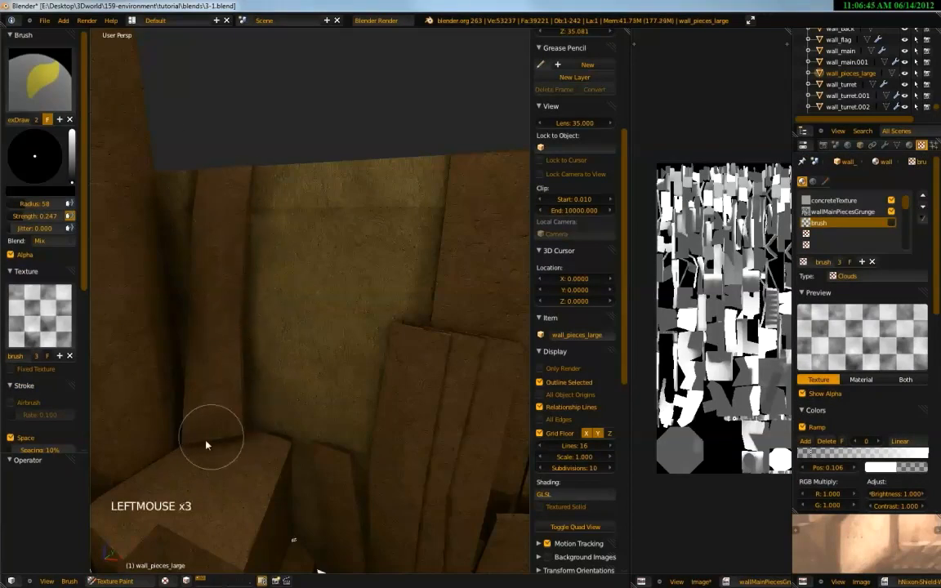
pyautogui.click(277, 454)
pyautogui.moveTo(274, 459)
pyautogui.mouseDown(button='middle')
pyautogui.moveTo(280, 387)
pyautogui.moveTo(244, 347)
pyautogui.moveTo(219, 435)
pyautogui.mouseUp(button='middle')
pyautogui.click(210, 436)
pyautogui.click(237, 428)
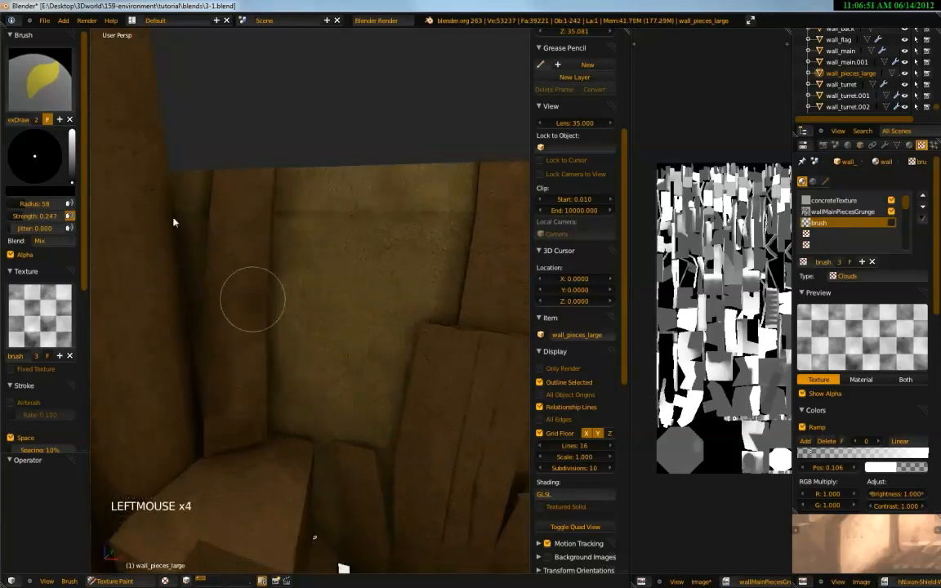
# - Darken the other side of the bare wall panel, along its seam with the tall slab above the leaning narrow slabs
pyautogui.keyDown('shift'); pyautogui.moveTo(306, 262); pyautogui.dragTo(258, 258, button='middle'); pyautogui.keyUp('shift')
pyautogui.click(364, 288)
pyautogui.click(373, 289)
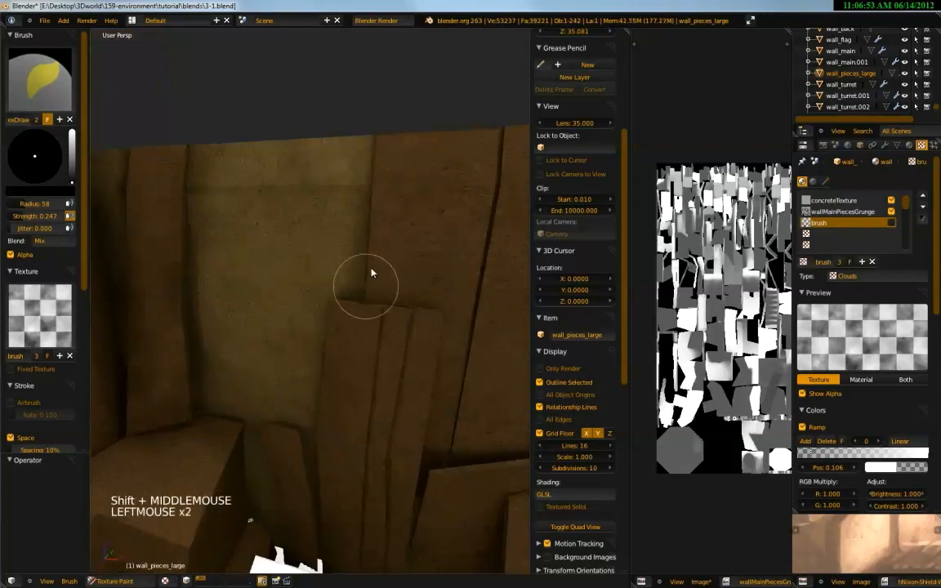
pyautogui.click(377, 146)
pyautogui.click(377, 163)
pyautogui.click(408, 146)
# - Paint black grunge around the upper ends of the leaning narrow slabs and on the surface behind them
pyautogui.keyDown('shift'); pyautogui.moveTo(426, 301); pyautogui.dragTo(362, 218, button='middle'); pyautogui.keyUp('shift')
pyautogui.moveTo(380, 204); pyautogui.dragTo(403, 317)
pyautogui.moveTo(351, 221); pyautogui.dragTo(374, 258)
pyautogui.moveTo(343, 368)
pyautogui.keyDown('ctrl'); pyautogui.mouseDown(button='middle')
pyautogui.moveTo(261, 218)
pyautogui.moveTo(330, 342)
pyautogui.moveTo(305, 325)
pyautogui.moveTo(251, 365)
pyautogui.moveTo(248, 350)
pyautogui.mouseUp(button='middle'); pyautogui.keyUp('ctrl')
pyautogui.moveTo(247, 349); pyautogui.dragTo(277, 355, button='middle')
pyautogui.moveTo(263, 238)
pyautogui.mouseDown()
pyautogui.moveTo(258, 363)
pyautogui.moveTo(329, 222)
pyautogui.mouseUp()
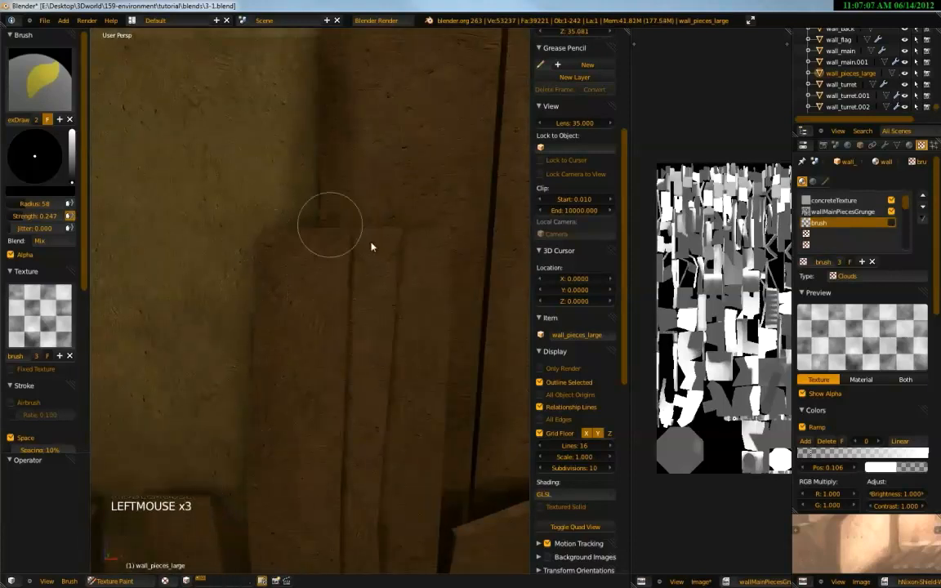
# - Darken the lower parts of the leaning narrow slabs and the gaps between them down to the ground
pyautogui.keyDown('shift'); pyautogui.moveTo(327, 382); pyautogui.dragTo(247, 311, button='middle'); pyautogui.keyUp('shift')
pyautogui.click(243, 497)
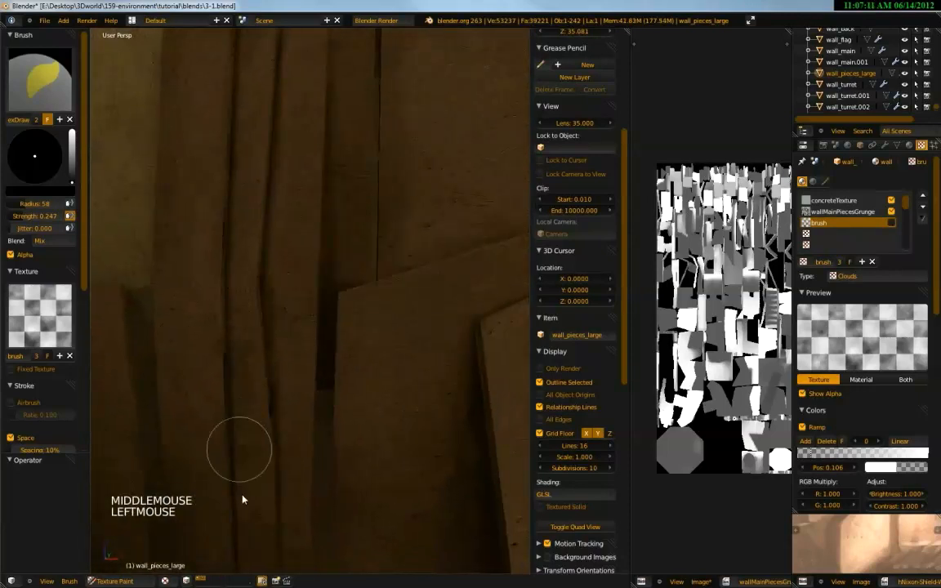
pyautogui.keyDown('shift'); pyautogui.moveTo(241, 522); pyautogui.dragTo(222, 363, button='middle'); pyautogui.keyUp('shift')
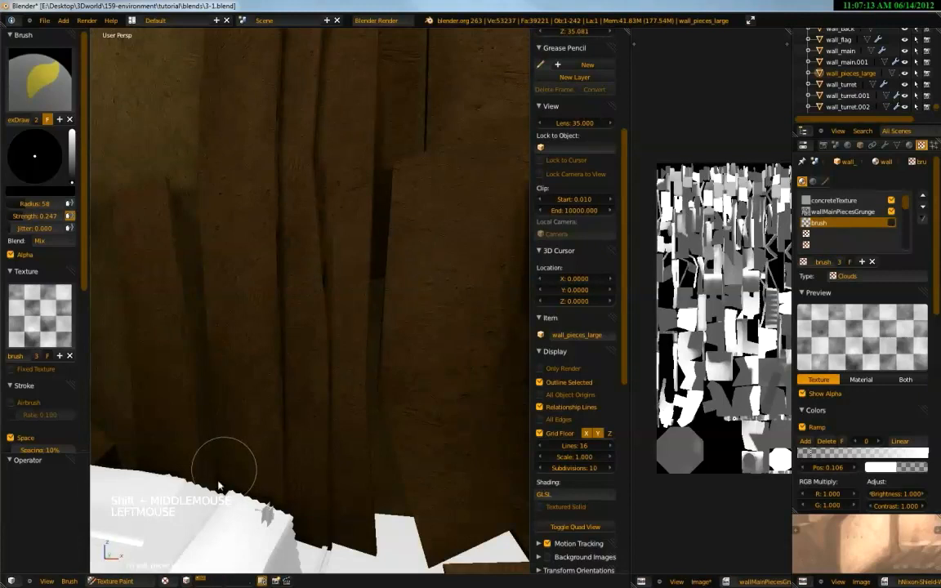
pyautogui.moveTo(210, 383); pyautogui.dragTo(217, 429)
pyautogui.moveTo(200, 219); pyautogui.dragTo(214, 380)
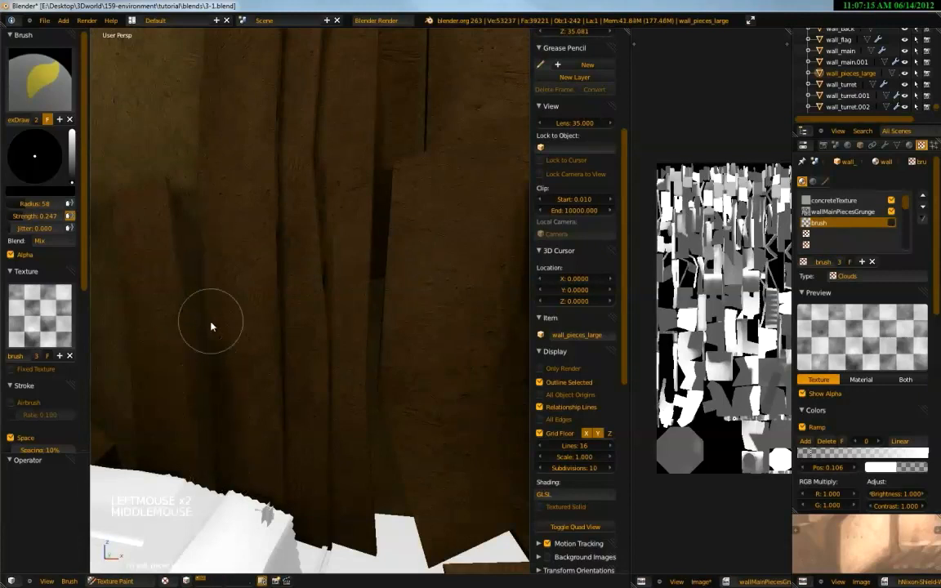
pyautogui.moveTo(202, 319); pyautogui.dragTo(216, 317, button='middle')
pyautogui.moveTo(304, 525)
pyautogui.mouseDown()
pyautogui.moveTo(333, 538)
pyautogui.moveTo(304, 517)
pyautogui.moveTo(296, 483)
pyautogui.moveTo(365, 552)
pyautogui.mouseUp()
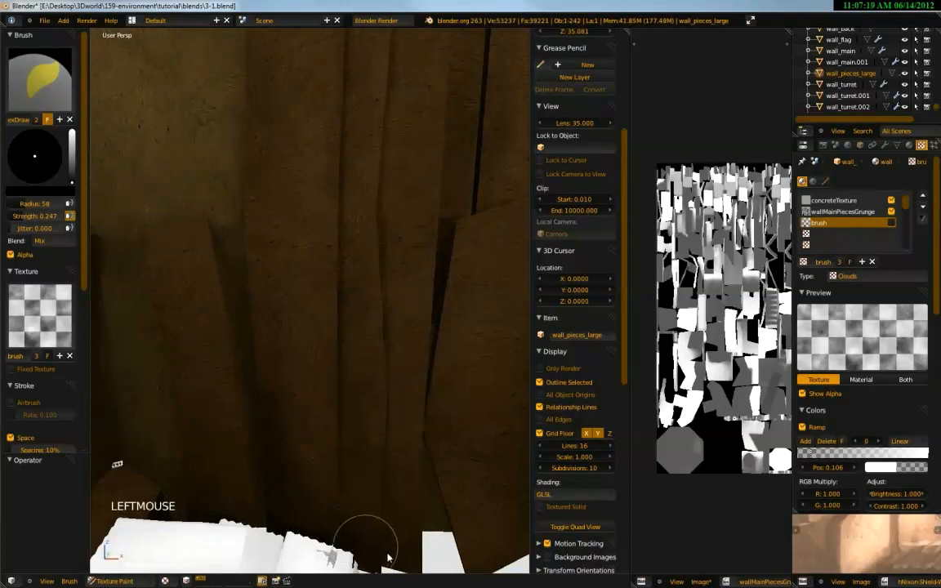
pyautogui.moveTo(462, 553); pyautogui.dragTo(432, 514)
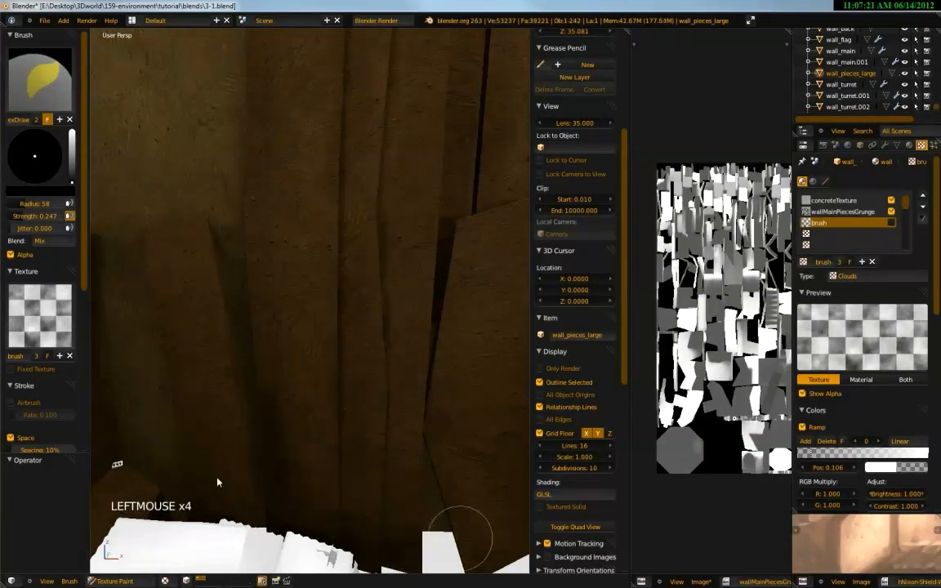
# - Paint black grunge around the short slab between the large block and the leaning narrow slabs
pyautogui.moveTo(178, 445); pyautogui.dragTo(226, 452, button='middle')
pyautogui.moveTo(263, 501); pyautogui.dragTo(260, 530, button='middle')
pyautogui.moveTo(260, 539); pyautogui.dragTo(279, 561)
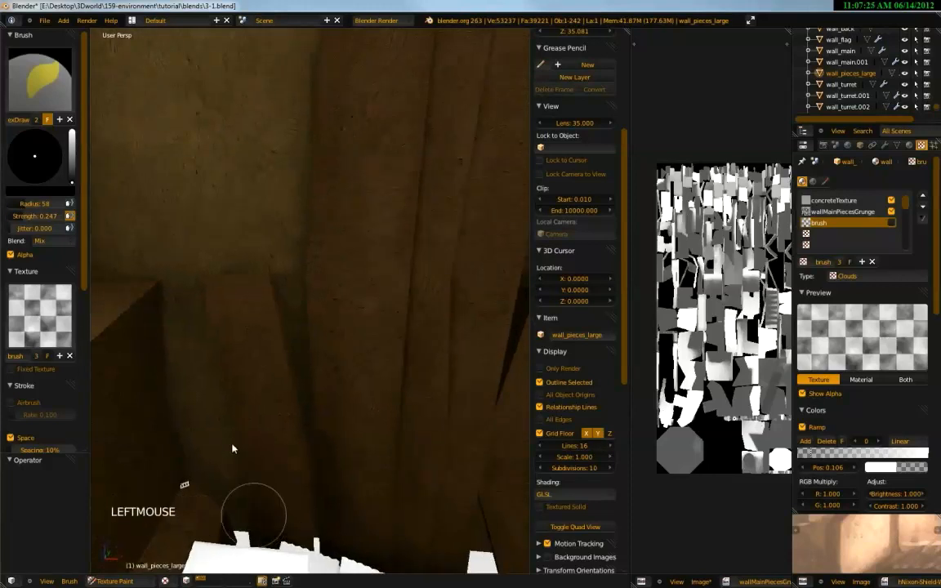
pyautogui.moveTo(247, 495); pyautogui.dragTo(227, 412)
pyautogui.moveTo(226, 412)
pyautogui.mouseDown()
pyautogui.moveTo(242, 466)
pyautogui.moveTo(216, 313)
pyautogui.moveTo(238, 275)
pyautogui.moveTo(222, 331)
pyautogui.moveTo(246, 420)
pyautogui.mouseUp()
# - Darken the vertical seams of the upper slab row above the large notched slab
pyautogui.moveTo(300, 380)
pyautogui.keyDown('ctrl'); pyautogui.mouseDown(button='middle')
pyautogui.moveTo(279, 315)
pyautogui.moveTo(139, 400)
pyautogui.mouseUp(button='middle'); pyautogui.keyUp('ctrl')
pyautogui.moveTo(241, 189); pyautogui.dragTo(249, 127)
pyautogui.moveTo(326, 241); pyautogui.dragTo(318, 359)
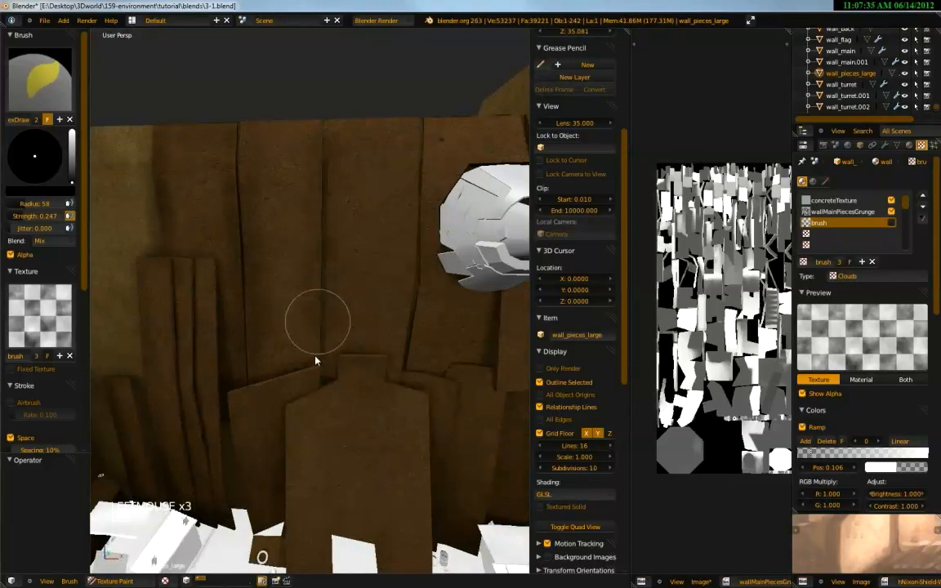
pyautogui.moveTo(247, 382); pyautogui.dragTo(273, 315)
# - Paint black grunge on the angled slab behind the notched slab, along its edges and down toward the ground
pyautogui.moveTo(273, 316)
pyautogui.keyDown('ctrl'); pyautogui.mouseDown(button='middle')
pyautogui.moveTo(276, 406)
pyautogui.moveTo(316, 330)
pyautogui.moveTo(310, 254)
pyautogui.moveTo(294, 254)
pyautogui.moveTo(276, 293)
pyautogui.moveTo(249, 402)
pyautogui.mouseUp(button='middle'); pyautogui.keyUp('ctrl')
pyautogui.moveTo(231, 473)
pyautogui.mouseDown()
pyautogui.moveTo(195, 462)
pyautogui.moveTo(187, 294)
pyautogui.moveTo(192, 354)
pyautogui.mouseUp()
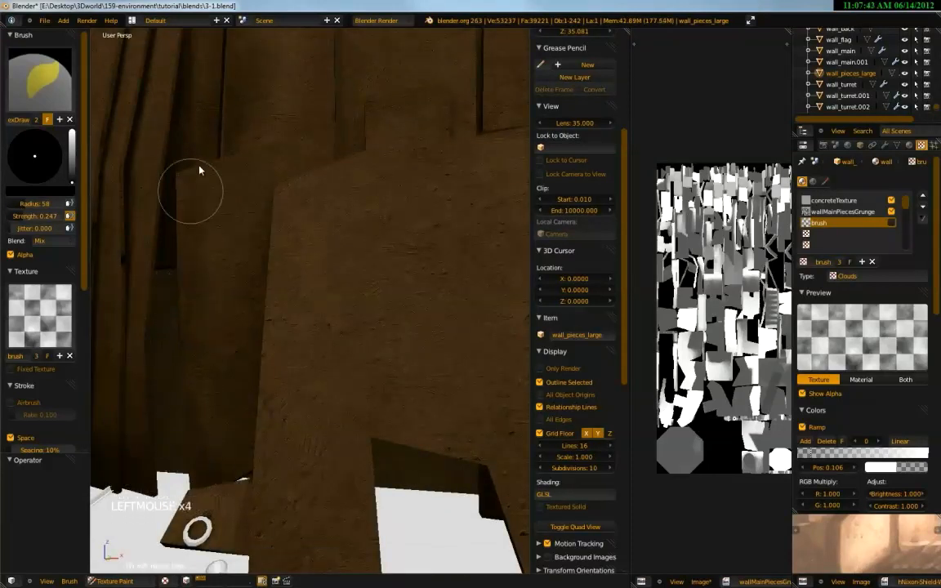
pyautogui.moveTo(209, 187)
pyautogui.mouseDown()
pyautogui.moveTo(319, 140)
pyautogui.moveTo(306, 136)
pyautogui.mouseUp()
pyautogui.moveTo(249, 508)
pyautogui.keyDown('ctrl'); pyautogui.mouseDown(button='middle')
pyautogui.moveTo(233, 462)
pyautogui.moveTo(272, 451)
pyautogui.moveTo(268, 520)
pyautogui.mouseUp(button='middle'); pyautogui.keyUp('ctrl')
pyautogui.moveTo(278, 499)
pyautogui.mouseDown()
pyautogui.moveTo(295, 490)
pyautogui.moveTo(280, 511)
pyautogui.mouseUp()
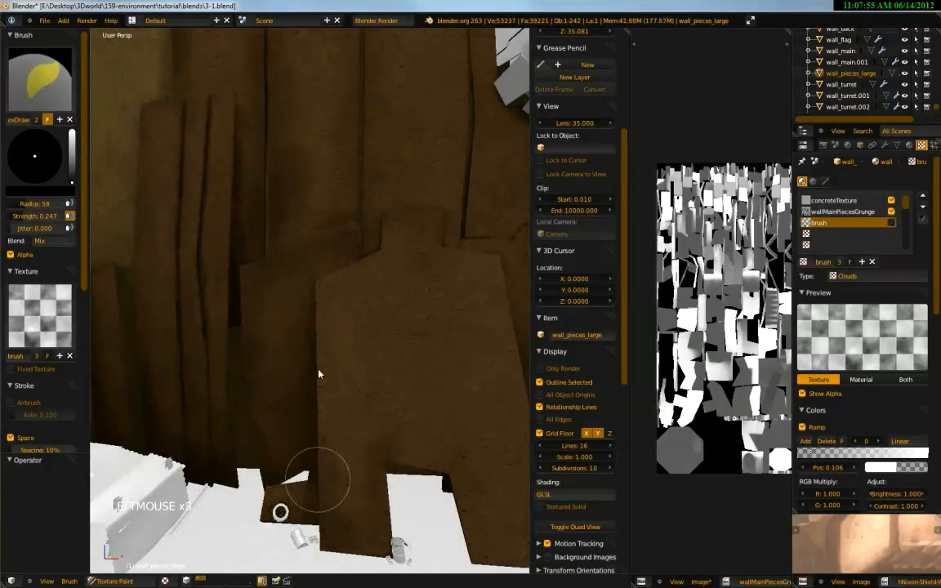
# - Paint black grunge over the face and lower leg of the large notched slab
pyautogui.moveTo(382, 255); pyautogui.dragTo(392, 241)
pyautogui.moveTo(392, 242); pyautogui.dragTo(388, 494)
pyautogui.moveTo(388, 494)
pyautogui.mouseDown()
pyautogui.moveTo(387, 454)
pyautogui.moveTo(380, 462)
pyautogui.mouseUp()
pyautogui.moveTo(380, 463)
pyautogui.mouseDown()
pyautogui.moveTo(373, 373)
pyautogui.moveTo(444, 321)
pyautogui.moveTo(369, 294)
pyautogui.moveTo(350, 315)
pyautogui.mouseUp()
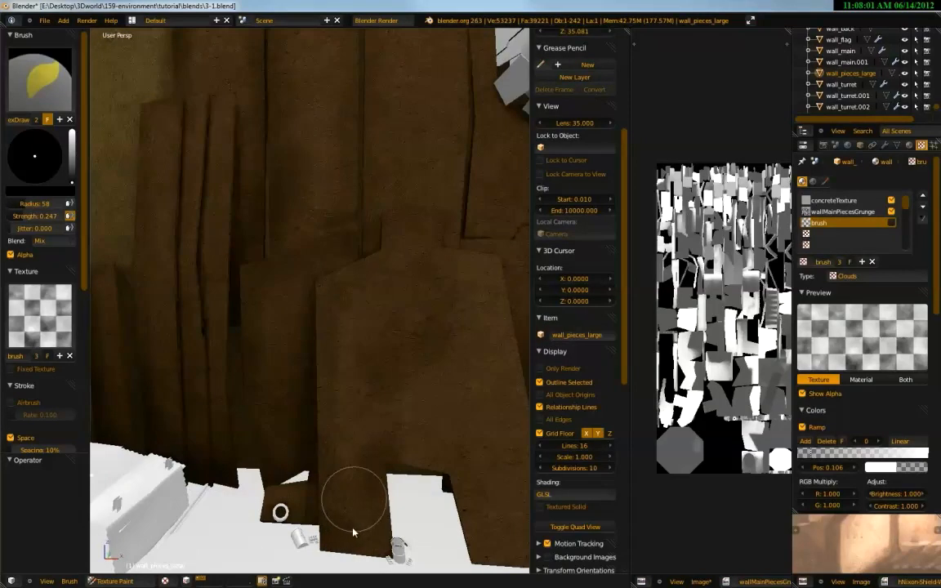
pyautogui.moveTo(424, 517)
pyautogui.keyDown('shift'); pyautogui.mouseDown(button='middle')
pyautogui.moveTo(362, 476)
pyautogui.moveTo(352, 443)
pyautogui.mouseUp(button='middle'); pyautogui.keyUp('shift')
pyautogui.moveTo(352, 443)
pyautogui.mouseDown()
pyautogui.moveTo(341, 453)
pyautogui.moveTo(363, 420)
pyautogui.moveTo(336, 428)
pyautogui.moveTo(349, 408)
pyautogui.mouseUp()
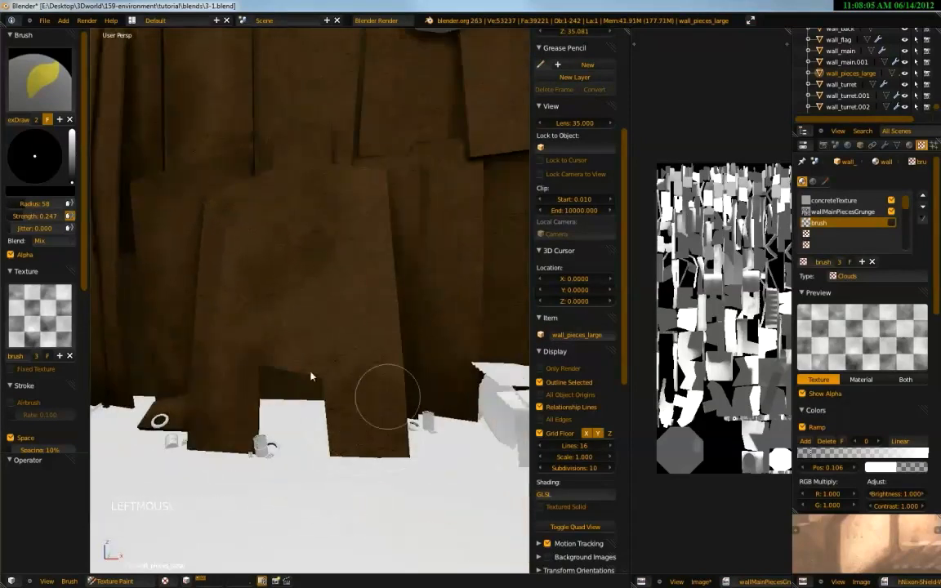
# - Darken the area above the opening of the notched slab, its far edge and the slabs directly behind it
pyautogui.moveTo(286, 361)
pyautogui.mouseDown()
pyautogui.moveTo(216, 340)
pyautogui.moveTo(368, 333)
pyautogui.mouseUp()
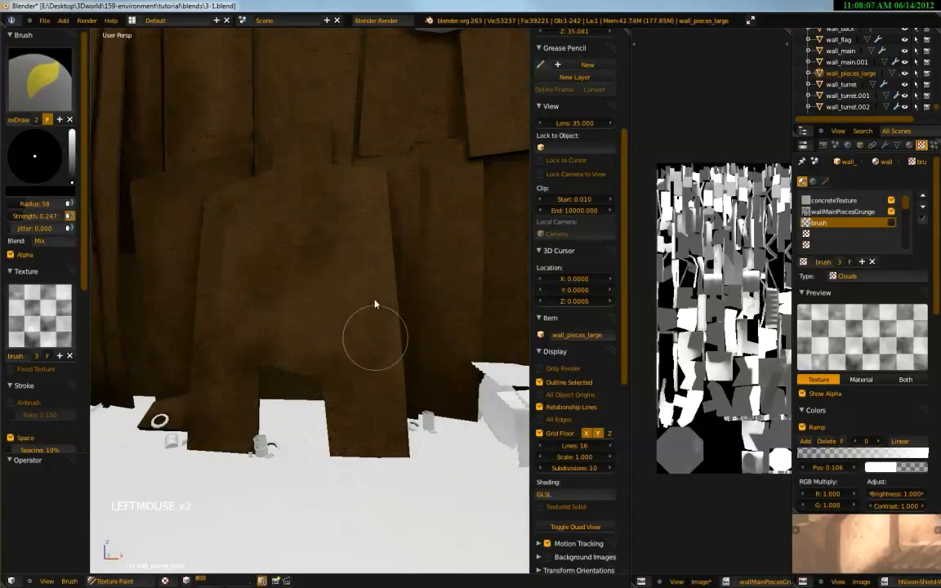
pyautogui.moveTo(365, 239)
pyautogui.mouseDown()
pyautogui.moveTo(342, 167)
pyautogui.moveTo(408, 175)
pyautogui.mouseUp()
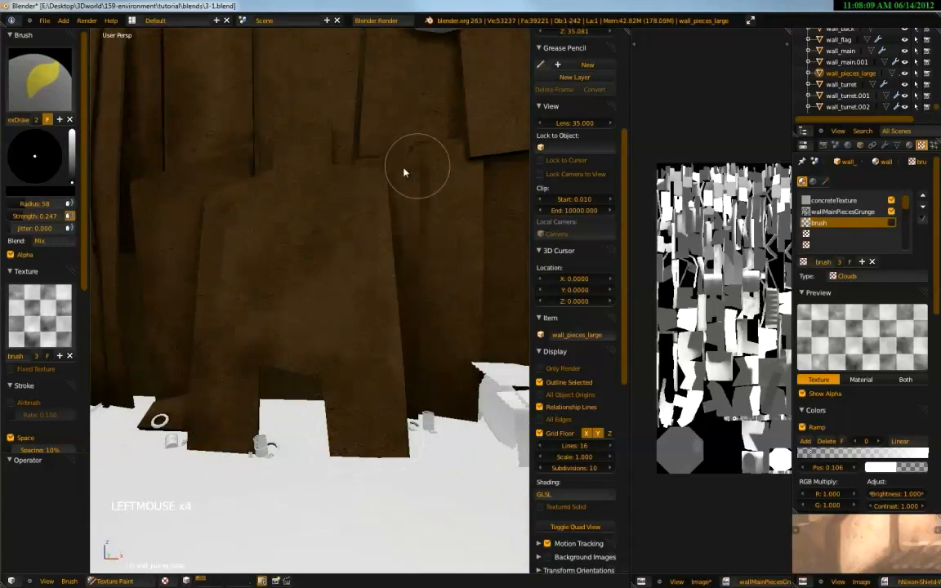
pyautogui.moveTo(401, 232); pyautogui.dragTo(349, 247)
pyautogui.moveTo(349, 248); pyautogui.dragTo(305, 232, button='middle')
pyautogui.moveTo(305, 232)
pyautogui.mouseDown()
pyautogui.moveTo(299, 337)
pyautogui.moveTo(334, 418)
pyautogui.mouseUp()
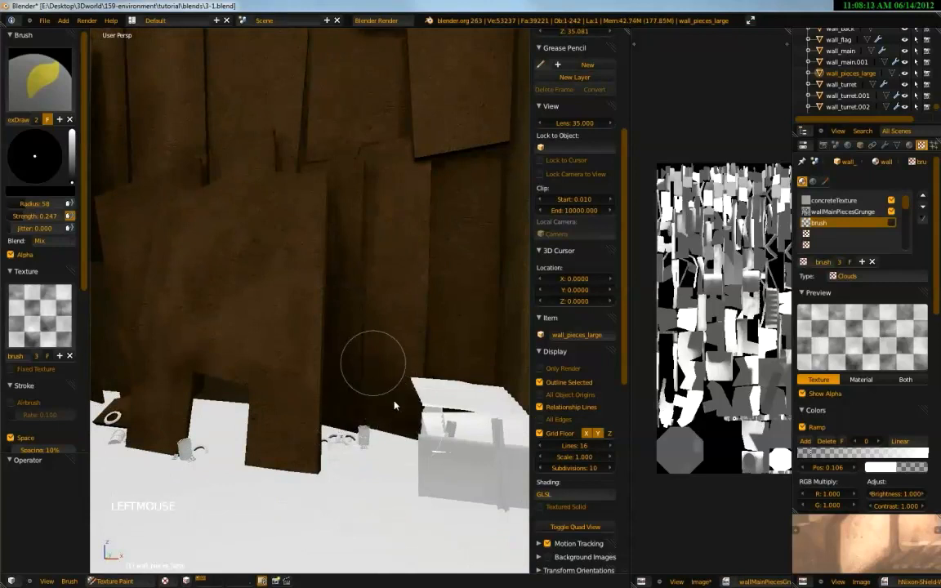
# - Paint black grunge down the seams of the slabs between the notched slab and the wall corner
pyautogui.moveTo(370, 273); pyautogui.dragTo(370, 331)
pyautogui.moveTo(372, 327); pyautogui.dragTo(376, 280)
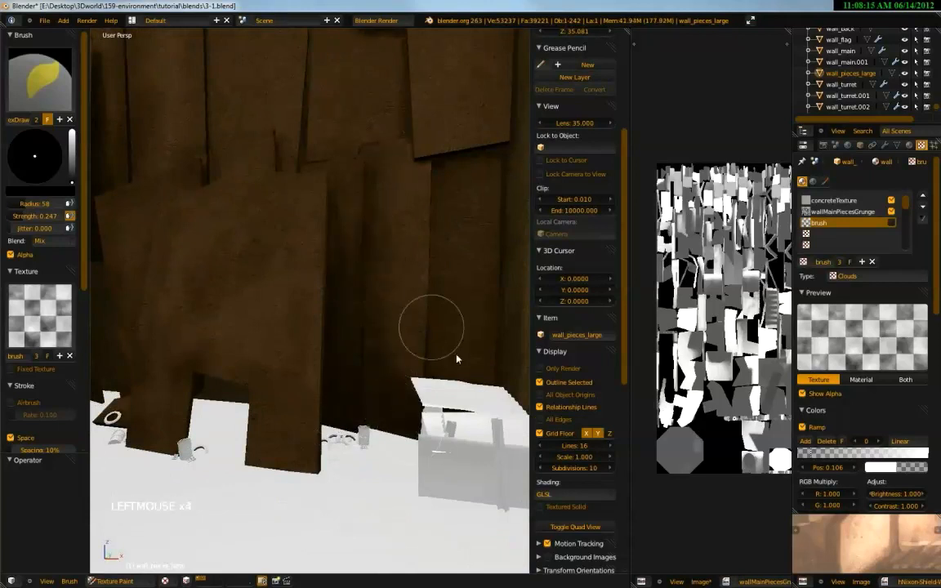
pyautogui.moveTo(431, 398); pyautogui.dragTo(406, 398, button='middle')
pyautogui.moveTo(364, 277); pyautogui.dragTo(370, 404)
pyautogui.moveTo(380, 240)
pyautogui.mouseDown()
pyautogui.moveTo(379, 374)
pyautogui.moveTo(396, 403)
pyautogui.mouseUp()
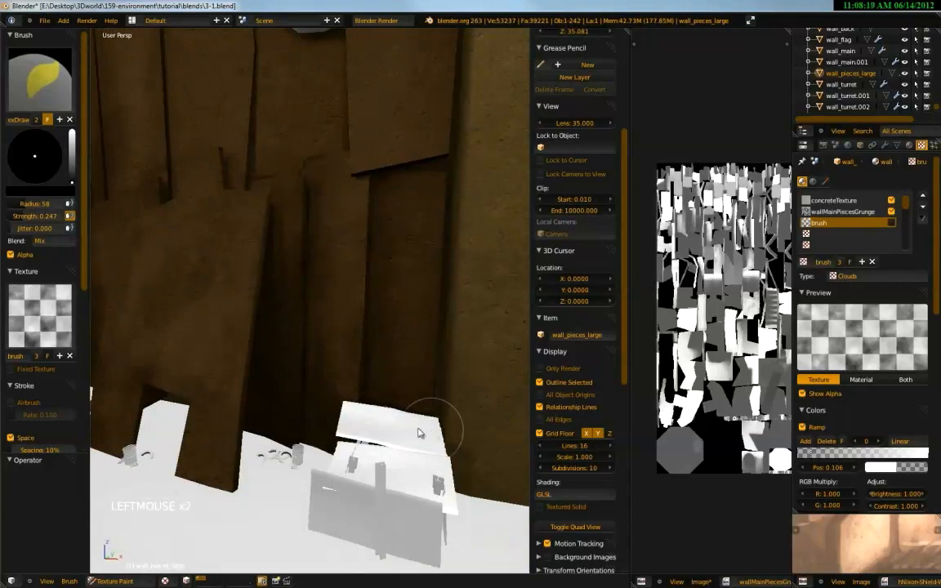
pyautogui.moveTo(383, 275); pyautogui.dragTo(327, 313)
pyautogui.moveTo(315, 204); pyautogui.dragTo(311, 350)
# - Darken the area below the turret and the edges of the slab between the turret and the wall corner
pyautogui.moveTo(296, 267)
pyautogui.keyDown('shift'); pyautogui.mouseDown(button='middle')
pyautogui.moveTo(295, 360)
pyautogui.moveTo(321, 384)
pyautogui.mouseUp(button='middle'); pyautogui.keyUp('shift')
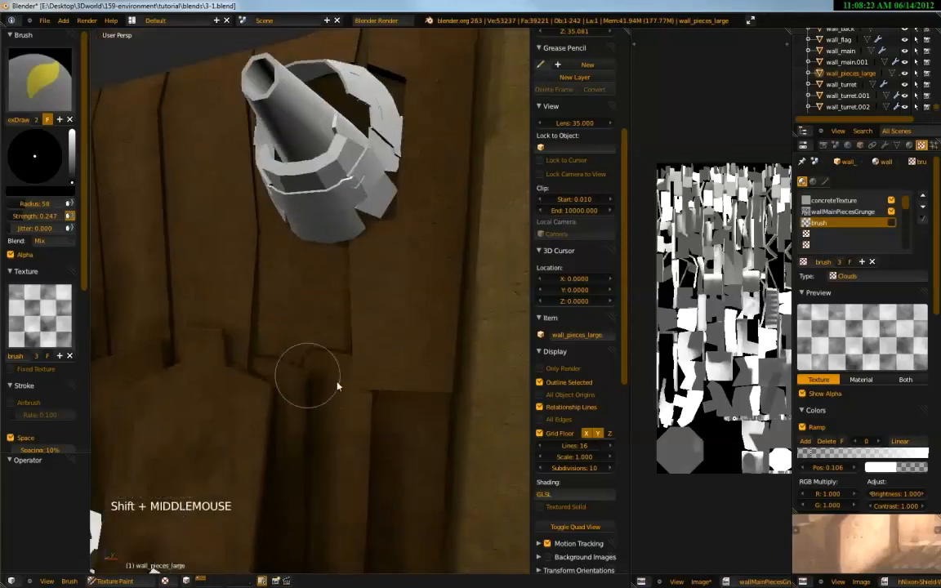
pyautogui.moveTo(368, 382)
pyautogui.mouseDown()
pyautogui.moveTo(359, 264)
pyautogui.moveTo(384, 209)
pyautogui.moveTo(361, 250)
pyautogui.moveTo(406, 125)
pyautogui.moveTo(360, 238)
pyautogui.moveTo(313, 243)
pyautogui.moveTo(307, 233)
pyautogui.moveTo(361, 221)
pyautogui.mouseUp()
pyautogui.moveTo(375, 312)
pyautogui.mouseDown()
pyautogui.moveTo(359, 321)
pyautogui.moveTo(389, 361)
pyautogui.moveTo(460, 326)
pyautogui.moveTo(464, 183)
pyautogui.mouseUp()
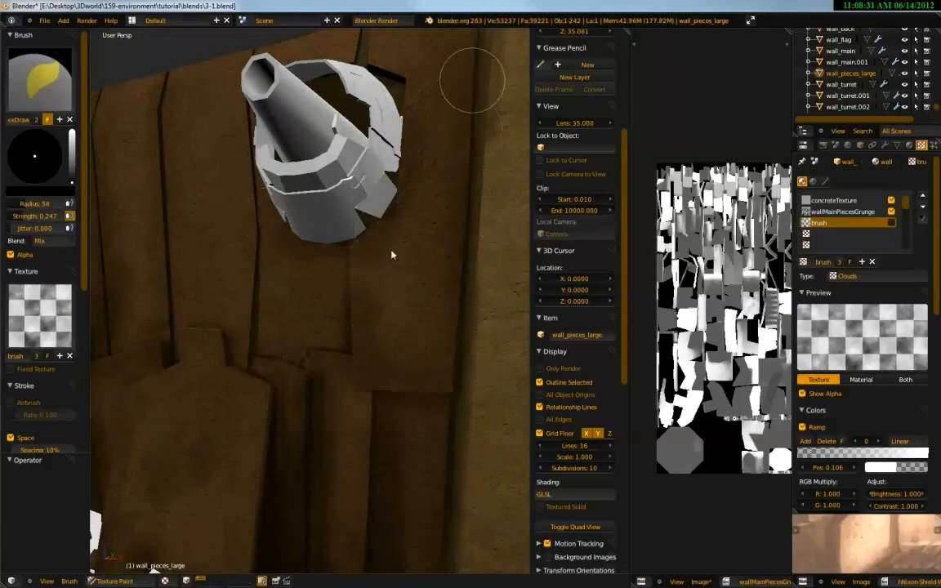
pyautogui.moveTo(367, 258)
pyautogui.mouseDown()
pyautogui.moveTo(369, 310)
pyautogui.moveTo(311, 328)
pyautogui.mouseUp()
# - Paint black grunge along the seam beside the turret and over the adjoining upper-row slabs
pyautogui.moveTo(311, 329); pyautogui.dragTo(393, 280, button='middle')
pyautogui.click(323, 193)
pyautogui.moveTo(323, 194)
pyautogui.mouseDown()
pyautogui.moveTo(338, 260)
pyautogui.moveTo(306, 281)
pyautogui.moveTo(309, 325)
pyautogui.mouseUp()
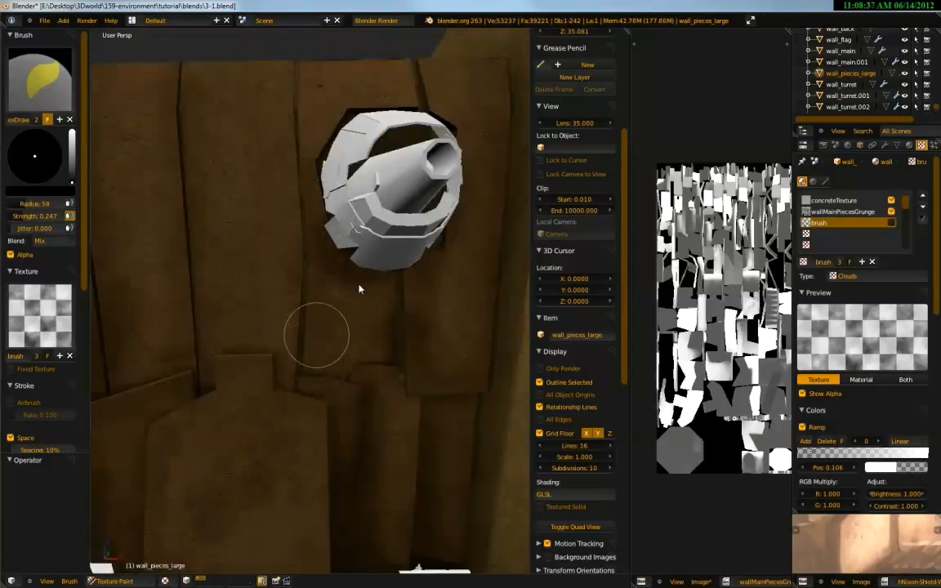
pyautogui.keyDown('shift'); pyautogui.moveTo(309, 248); pyautogui.dragTo(324, 371, button='middle'); pyautogui.keyUp('shift')
pyautogui.moveTo(339, 333)
pyautogui.mouseDown()
pyautogui.moveTo(367, 305)
pyautogui.moveTo(427, 294)
pyautogui.moveTo(357, 336)
pyautogui.mouseUp()
pyautogui.moveTo(341, 329)
pyautogui.mouseDown(button='middle')
pyautogui.moveTo(342, 346)
pyautogui.moveTo(350, 341)
pyautogui.moveTo(357, 353)
pyautogui.mouseUp(button='middle')
pyautogui.moveTo(353, 354)
pyautogui.mouseDown()
pyautogui.moveTo(301, 380)
pyautogui.moveTo(296, 418)
pyautogui.moveTo(269, 355)
pyautogui.moveTo(290, 263)
pyautogui.mouseUp()
# - Deepen the black grunge across the lower edge and vertical seams of the upper slab row
pyautogui.moveTo(309, 342); pyautogui.dragTo(361, 360, button='middle')
pyautogui.moveTo(477, 374)
pyautogui.mouseDown()
pyautogui.moveTo(447, 307)
pyautogui.moveTo(375, 301)
pyautogui.moveTo(376, 383)
pyautogui.moveTo(291, 390)
pyautogui.moveTo(277, 315)
pyautogui.moveTo(302, 300)
pyautogui.moveTo(264, 390)
pyautogui.moveTo(197, 445)
pyautogui.moveTo(179, 352)
pyautogui.moveTo(196, 308)
pyautogui.moveTo(216, 300)
pyautogui.moveTo(204, 382)
pyautogui.moveTo(178, 424)
pyautogui.mouseUp()
pyautogui.moveTo(173, 430)
pyautogui.keyDown('shift'); pyautogui.mouseDown(button='middle')
pyautogui.moveTo(233, 325)
pyautogui.moveTo(231, 302)
pyautogui.mouseUp(button='middle'); pyautogui.keyUp('shift')
pyautogui.moveTo(247, 337)
pyautogui.mouseDown()
pyautogui.moveTo(251, 418)
pyautogui.moveTo(282, 436)
pyautogui.moveTo(268, 425)
pyautogui.mouseUp()
pyautogui.moveTo(267, 426); pyautogui.dragTo(279, 400, button='middle')
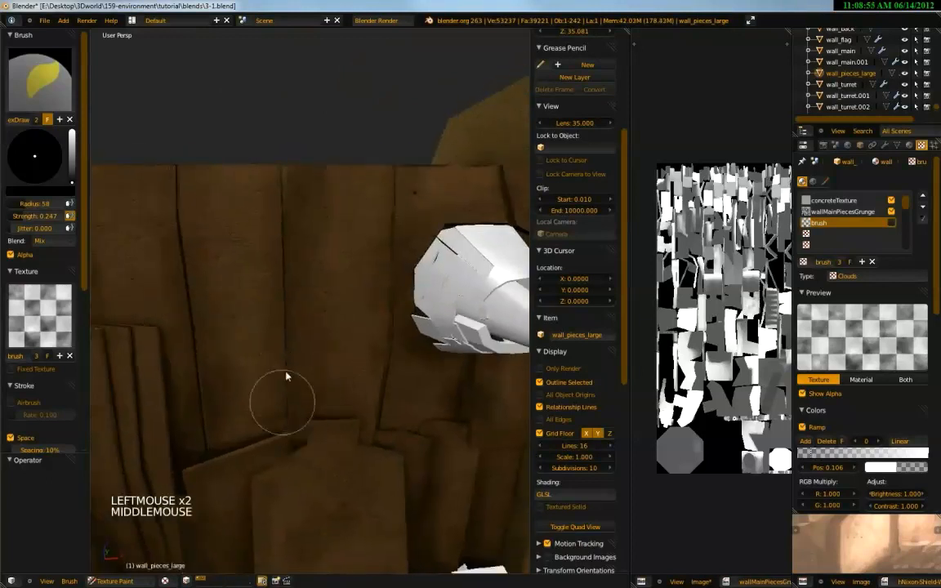
pyautogui.moveTo(269, 297)
pyautogui.mouseDown()
pyautogui.moveTo(258, 203)
pyautogui.moveTo(181, 158)
pyautogui.mouseUp()
# - Add more black grunge to the upper-row slabs near the leaning narrow slabs and around the angled slab below
pyautogui.moveTo(199, 245)
pyautogui.keyDown('shift'); pyautogui.mouseDown(button='middle')
pyautogui.moveTo(245, 275)
pyautogui.moveTo(245, 294)
pyautogui.mouseUp(button='middle'); pyautogui.keyUp('shift')
pyautogui.moveTo(218, 306); pyautogui.dragTo(265, 336)
pyautogui.moveTo(265, 335); pyautogui.dragTo(315, 391, button='middle')
pyautogui.moveTo(367, 382)
pyautogui.mouseDown()
pyautogui.moveTo(355, 350)
pyautogui.moveTo(304, 331)
pyautogui.moveTo(290, 342)
pyautogui.moveTo(253, 339)
pyautogui.mouseUp()
pyautogui.moveTo(247, 340)
pyautogui.mouseDown()
pyautogui.moveTo(200, 345)
pyautogui.moveTo(201, 386)
pyautogui.moveTo(184, 434)
pyautogui.mouseUp()
pyautogui.moveTo(223, 378)
pyautogui.mouseDown(button='middle')
pyautogui.moveTo(218, 336)
pyautogui.moveTo(252, 325)
pyautogui.mouseUp(button='middle')
pyautogui.keyDown('shift'); pyautogui.moveTo(252, 325); pyautogui.dragTo(252, 305, button='middle'); pyautogui.keyUp('shift')
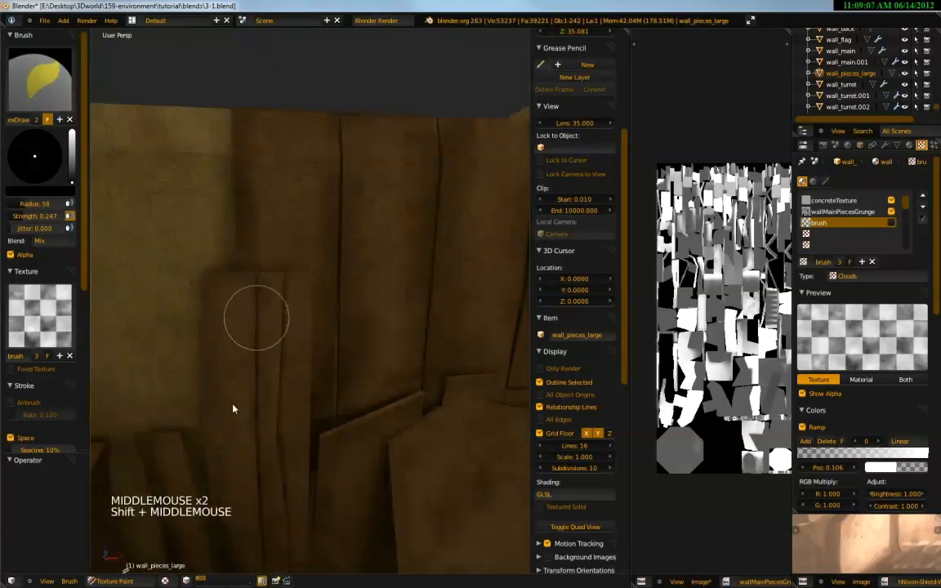
# - Build up black grunge around the leaning narrow slabs, the bare wall panel and the foot of the large block
pyautogui.moveTo(232, 381); pyautogui.dragTo(226, 365, button='middle')
pyautogui.moveTo(188, 381)
pyautogui.mouseDown()
pyautogui.moveTo(206, 229)
pyautogui.moveTo(292, 225)
pyautogui.moveTo(262, 311)
pyautogui.moveTo(191, 386)
pyautogui.moveTo(203, 479)
pyautogui.mouseUp()
pyautogui.keyDown('shift'); pyautogui.moveTo(216, 505); pyautogui.dragTo(222, 353, button='middle'); pyautogui.keyUp('shift')
pyautogui.moveTo(218, 384); pyautogui.dragTo(223, 253)
pyautogui.moveTo(258, 217)
pyautogui.mouseDown()
pyautogui.moveTo(261, 314)
pyautogui.moveTo(283, 400)
pyautogui.moveTo(275, 378)
pyautogui.mouseUp()
pyautogui.moveTo(225, 370)
pyautogui.keyDown('shift'); pyautogui.mouseDown(button='middle')
pyautogui.moveTo(263, 395)
pyautogui.moveTo(214, 370)
pyautogui.moveTo(245, 359)
pyautogui.mouseUp(button='middle'); pyautogui.keyUp('shift')
pyautogui.moveTo(245, 359)
pyautogui.keyDown('shift'); pyautogui.mouseDown(button='middle')
pyautogui.moveTo(271, 346)
pyautogui.moveTo(283, 355)
pyautogui.moveTo(277, 362)
pyautogui.mouseUp(button='middle'); pyautogui.keyUp('shift')
pyautogui.moveTo(293, 402)
pyautogui.mouseDown()
pyautogui.moveTo(249, 359)
pyautogui.moveTo(195, 447)
pyautogui.moveTo(257, 506)
pyautogui.moveTo(210, 570)
pyautogui.mouseUp()
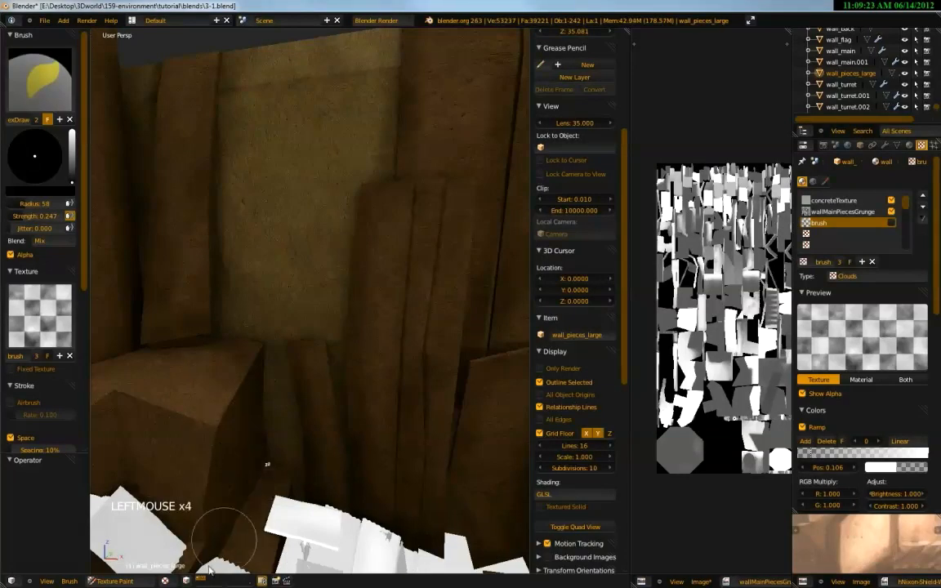
# - Paint black grunge over the faces and edges of the large stacked blocks
pyautogui.keyDown('shift'); pyautogui.moveTo(216, 513); pyautogui.dragTo(257, 466, button='middle'); pyautogui.keyUp('shift')
pyautogui.moveTo(218, 344)
pyautogui.mouseDown()
pyautogui.moveTo(225, 440)
pyautogui.moveTo(210, 283)
pyautogui.moveTo(121, 337)
pyautogui.moveTo(109, 316)
pyautogui.moveTo(111, 282)
pyautogui.mouseUp()
pyautogui.moveTo(154, 451)
pyautogui.mouseDown()
pyautogui.moveTo(252, 446)
pyautogui.moveTo(272, 400)
pyautogui.moveTo(249, 442)
pyautogui.moveTo(224, 422)
pyautogui.mouseUp()
pyautogui.moveTo(213, 359)
pyautogui.mouseDown()
pyautogui.moveTo(208, 292)
pyautogui.moveTo(167, 278)
pyautogui.mouseUp()
pyautogui.moveTo(167, 279)
pyautogui.mouseDown()
pyautogui.moveTo(192, 290)
pyautogui.moveTo(130, 273)
pyautogui.moveTo(261, 274)
pyautogui.moveTo(221, 245)
pyautogui.mouseUp()
# - Darken the front face and sides of the lower block beneath the small table
pyautogui.moveTo(162, 507); pyautogui.dragTo(214, 408, button='middle')
pyautogui.moveTo(176, 293)
pyautogui.mouseDown()
pyautogui.moveTo(157, 365)
pyautogui.moveTo(157, 452)
pyautogui.mouseUp()
pyautogui.moveTo(187, 293)
pyautogui.mouseDown()
pyautogui.moveTo(171, 359)
pyautogui.moveTo(195, 330)
pyautogui.moveTo(241, 365)
pyautogui.mouseUp()
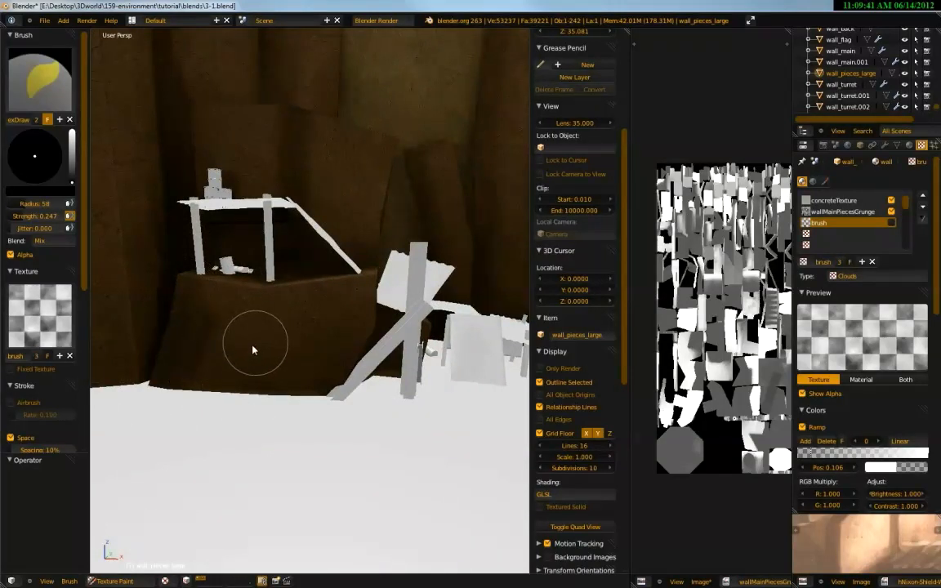
# - Paint white highlights on the lower block and return the brush colour to black
pyautogui.moveTo(74, 169); pyautogui.dragTo(72, 131)
pyautogui.moveTo(201, 371)
pyautogui.mouseDown()
pyautogui.moveTo(183, 346)
pyautogui.moveTo(185, 328)
pyautogui.moveTo(211, 439)
pyautogui.mouseUp()
pyautogui.moveTo(186, 321)
pyautogui.mouseDown()
pyautogui.moveTo(206, 381)
pyautogui.moveTo(184, 376)
pyautogui.moveTo(206, 330)
pyautogui.moveTo(213, 426)
pyautogui.mouseUp()
pyautogui.moveTo(70, 155); pyautogui.dragTo(72, 186)
# - Paint black grunge up the tall slab behind the blocks and down the full height of the tall column beside it
pyautogui.moveTo(193, 283)
pyautogui.mouseDown(button='middle')
pyautogui.moveTo(232, 332)
pyautogui.moveTo(218, 349)
pyautogui.mouseUp(button='middle')
pyautogui.moveTo(218, 404)
pyautogui.mouseDown()
pyautogui.moveTo(207, 231)
pyautogui.moveTo(258, 216)
pyautogui.moveTo(218, 218)
pyautogui.moveTo(195, 143)
pyautogui.mouseUp()
pyautogui.moveTo(195, 143)
pyautogui.keyDown('shift'); pyautogui.mouseDown(button='middle')
pyautogui.moveTo(204, 253)
pyautogui.moveTo(231, 330)
pyautogui.moveTo(220, 328)
pyautogui.moveTo(227, 389)
pyautogui.mouseUp(button='middle'); pyautogui.keyUp('shift')
pyautogui.moveTo(227, 389)
pyautogui.mouseDown()
pyautogui.moveTo(252, 394)
pyautogui.moveTo(262, 378)
pyautogui.moveTo(227, 376)
pyautogui.moveTo(214, 136)
pyautogui.moveTo(258, 120)
pyautogui.moveTo(225, 176)
pyautogui.moveTo(226, 269)
pyautogui.mouseUp()
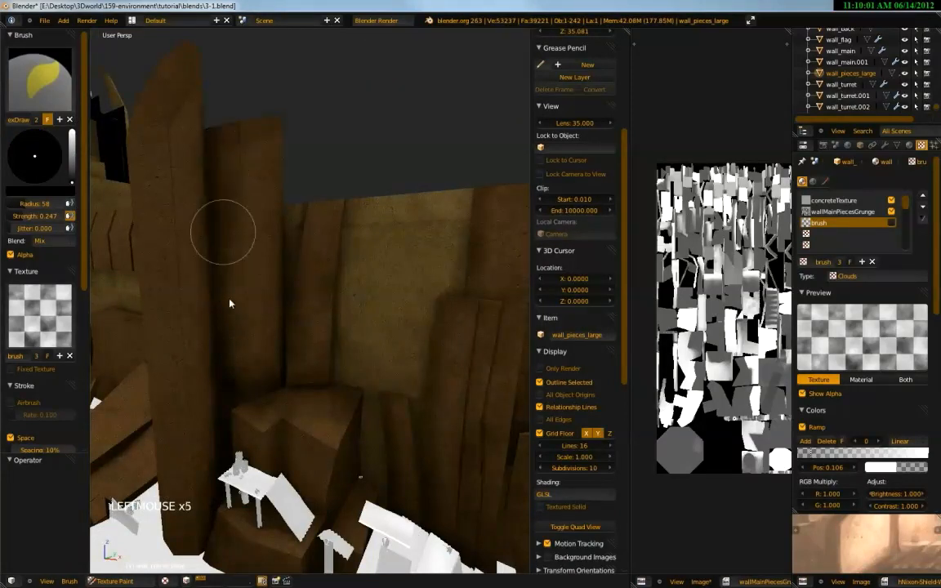
pyautogui.moveTo(194, 123)
pyautogui.mouseDown()
pyautogui.moveTo(216, 429)
pyautogui.moveTo(184, 535)
pyautogui.mouseUp()
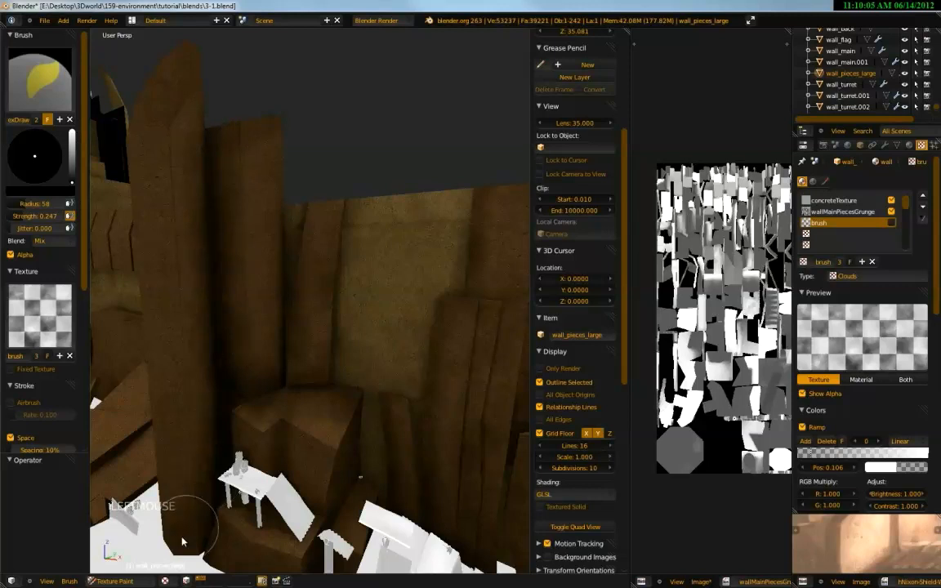
# - Darken the seams along the tall column from its top down to its base
pyautogui.moveTo(184, 532); pyautogui.dragTo(342, 338, button='middle')
pyautogui.moveTo(349, 406); pyautogui.dragTo(363, 122)
pyautogui.moveTo(420, 186); pyautogui.dragTo(401, 359)
pyautogui.moveTo(401, 371)
pyautogui.mouseDown()
pyautogui.moveTo(407, 305)
pyautogui.moveTo(399, 318)
pyautogui.mouseUp()
pyautogui.moveTo(400, 320); pyautogui.dragTo(387, 408)
pyautogui.moveTo(391, 471); pyautogui.dragTo(393, 476)
pyautogui.moveTo(398, 465)
pyautogui.mouseDown()
pyautogui.moveTo(409, 374)
pyautogui.moveTo(422, 456)
pyautogui.moveTo(403, 388)
pyautogui.mouseUp()
# - Paint further black grunge around the sides and lower part of the tall column
pyautogui.moveTo(397, 382); pyautogui.dragTo(357, 377, button='middle')
pyautogui.moveTo(417, 376)
pyautogui.mouseDown()
pyautogui.moveTo(426, 450)
pyautogui.moveTo(408, 392)
pyautogui.mouseUp()
pyautogui.moveTo(353, 420); pyautogui.dragTo(346, 382)
pyautogui.moveTo(340, 343)
pyautogui.mouseDown(button='middle')
pyautogui.moveTo(287, 343)
pyautogui.moveTo(267, 388)
pyautogui.mouseUp(button='middle')
pyautogui.moveTo(216, 369)
pyautogui.mouseDown()
pyautogui.moveTo(214, 384)
pyautogui.moveTo(239, 400)
pyautogui.moveTo(235, 392)
pyautogui.moveTo(237, 476)
pyautogui.moveTo(235, 364)
pyautogui.moveTo(221, 316)
pyautogui.moveTo(236, 273)
pyautogui.moveTo(230, 115)
pyautogui.moveTo(211, 341)
pyautogui.mouseUp()
pyautogui.click(213, 338)
# - Set the brush colour to white and paint highlights on the upper part of the tall column
pyautogui.moveTo(72, 183); pyautogui.dragTo(72, 124)
pyautogui.moveTo(233, 128)
pyautogui.mouseDown()
pyautogui.moveTo(247, 287)
pyautogui.moveTo(239, 218)
pyautogui.moveTo(204, 198)
pyautogui.mouseUp()
pyautogui.moveTo(204, 197); pyautogui.dragTo(194, 204, button='middle')
pyautogui.moveTo(224, 195)
pyautogui.mouseDown()
pyautogui.moveTo(226, 112)
pyautogui.moveTo(241, 257)
pyautogui.mouseUp()
pyautogui.moveTo(220, 149); pyautogui.dragTo(232, 272)
pyautogui.moveTo(223, 112)
pyautogui.mouseDown()
pyautogui.moveTo(229, 237)
pyautogui.moveTo(271, 308)
pyautogui.moveTo(269, 100)
pyautogui.moveTo(273, 276)
pyautogui.moveTo(263, 200)
pyautogui.moveTo(273, 157)
pyautogui.moveTo(277, 304)
pyautogui.moveTo(269, 115)
pyautogui.moveTo(276, 302)
pyautogui.mouseUp()
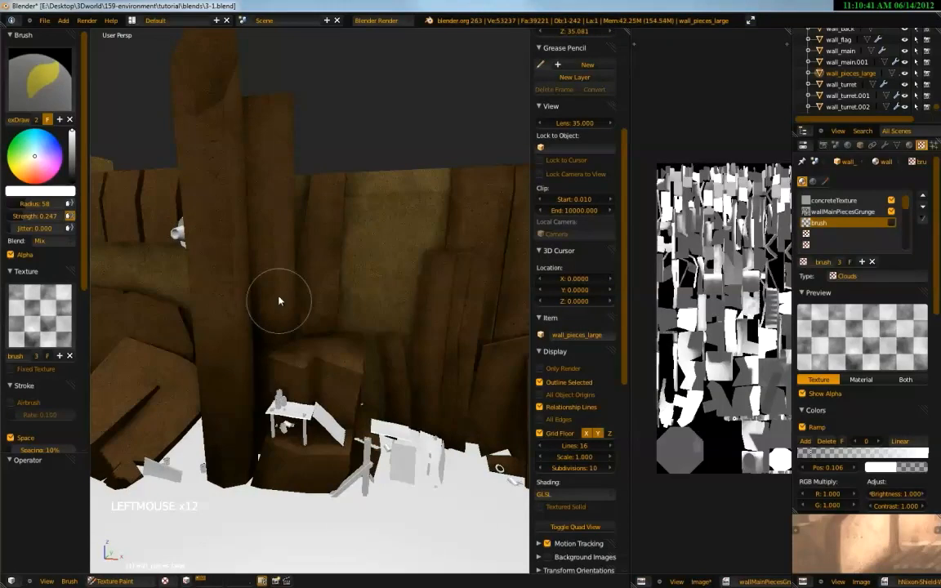
# - Paint white highlights up the other side of the tall column from its base
pyautogui.moveTo(188, 253)
pyautogui.mouseDown(button='middle')
pyautogui.moveTo(235, 237)
pyautogui.moveTo(343, 263)
pyautogui.mouseUp(button='middle')
pyautogui.click(413, 463)
pyautogui.moveTo(413, 463); pyautogui.dragTo(427, 187)
pyautogui.moveTo(428, 187)
pyautogui.mouseDown(button='middle')
pyautogui.moveTo(369, 178)
pyautogui.moveTo(324, 184)
pyautogui.moveTo(437, 151)
pyautogui.moveTo(376, 159)
pyautogui.mouseUp(button='middle')
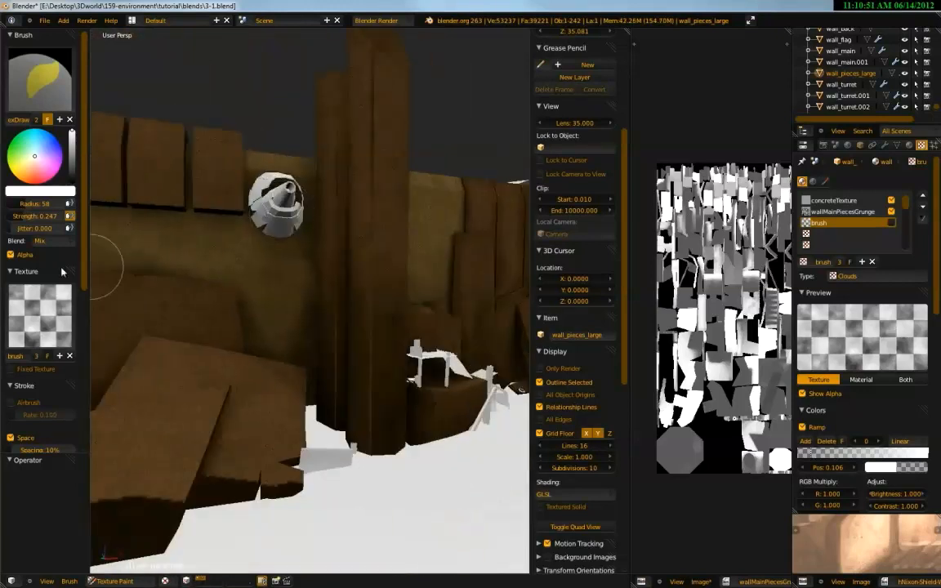
# - Set the brush colour back to black and paint grunge at the lower part of the tall columns
pyautogui.click(71, 183)
pyautogui.moveTo(378, 436)
pyautogui.mouseDown()
pyautogui.moveTo(364, 422)
pyautogui.moveTo(374, 419)
pyautogui.moveTo(368, 427)
pyautogui.moveTo(376, 350)
pyautogui.moveTo(359, 385)
pyautogui.moveTo(343, 372)
pyautogui.mouseUp()
pyautogui.moveTo(314, 356)
pyautogui.mouseDown(button='middle')
pyautogui.moveTo(286, 351)
pyautogui.moveTo(268, 367)
pyautogui.moveTo(279, 356)
pyautogui.moveTo(335, 367)
pyautogui.moveTo(277, 341)
pyautogui.moveTo(330, 383)
pyautogui.mouseUp(button='middle')
pyautogui.click(329, 382)
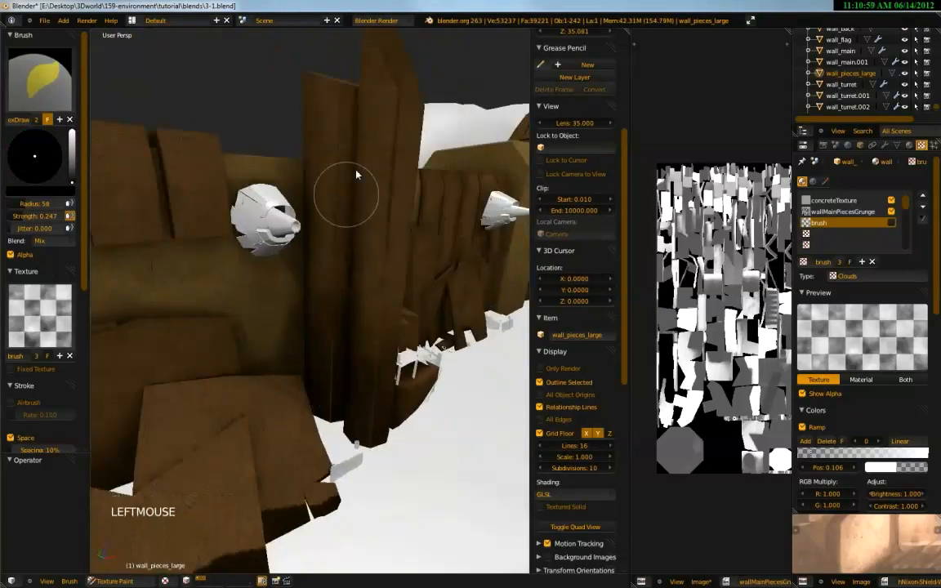
# - Paint black grunge along the seam and upper ends of the two tall columns
pyautogui.moveTo(353, 173); pyautogui.dragTo(371, 81)
pyautogui.keyDown('shift'); pyautogui.moveTo(372, 81); pyautogui.dragTo(359, 146, button='middle'); pyautogui.keyUp('shift')
pyautogui.moveTo(366, 91)
pyautogui.mouseDown()
pyautogui.moveTo(386, 141)
pyautogui.moveTo(416, 156)
pyautogui.mouseUp()
pyautogui.moveTo(373, 74); pyautogui.dragTo(375, 139)
# - Darken the remaining sides of the tall columns near their tops
pyautogui.moveTo(376, 143)
pyautogui.mouseDown(button='middle')
pyautogui.moveTo(310, 130)
pyautogui.moveTo(196, 134)
pyautogui.mouseUp(button='middle')
pyautogui.moveTo(149, 169)
pyautogui.mouseDown()
pyautogui.moveTo(136, 198)
pyautogui.moveTo(114, 173)
pyautogui.moveTo(131, 245)
pyautogui.moveTo(182, 150)
pyautogui.moveTo(210, 137)
pyautogui.moveTo(194, 132)
pyautogui.mouseUp()
pyautogui.moveTo(193, 132)
pyautogui.mouseDown(button='middle')
pyautogui.moveTo(286, 147)
pyautogui.moveTo(327, 132)
pyautogui.mouseUp(button='middle')
pyautogui.moveTo(330, 135); pyautogui.dragTo(350, 148)
pyautogui.moveTo(310, 112)
pyautogui.mouseDown()
pyautogui.moveTo(333, 198)
pyautogui.moveTo(316, 137)
pyautogui.mouseUp()
pyautogui.moveTo(315, 137); pyautogui.dragTo(247, 238, button='middle')
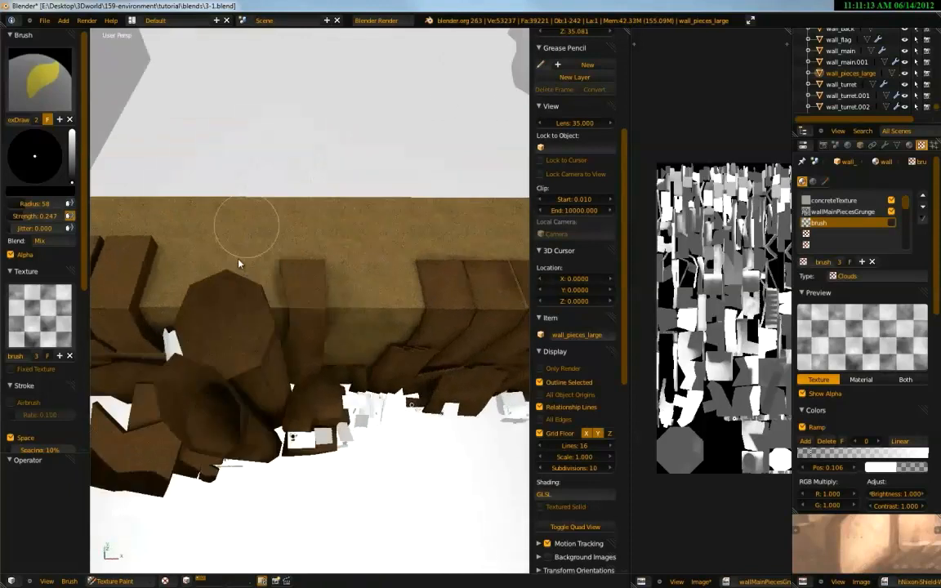
# - Paint black grunge on the tall column's octagonal top and down its front side
pyautogui.moveTo(223, 320)
pyautogui.mouseDown()
pyautogui.moveTo(203, 291)
pyautogui.moveTo(233, 310)
pyautogui.mouseUp()
pyautogui.moveTo(233, 311); pyautogui.dragTo(203, 245, button='middle')
pyautogui.moveTo(203, 244)
pyautogui.mouseDown()
pyautogui.moveTo(199, 175)
pyautogui.moveTo(204, 274)
pyautogui.moveTo(181, 334)
pyautogui.moveTo(180, 418)
pyautogui.mouseUp()
pyautogui.moveTo(180, 419); pyautogui.dragTo(304, 361, button='middle')
pyautogui.moveTo(273, 277); pyautogui.dragTo(170, 321, button='middle')
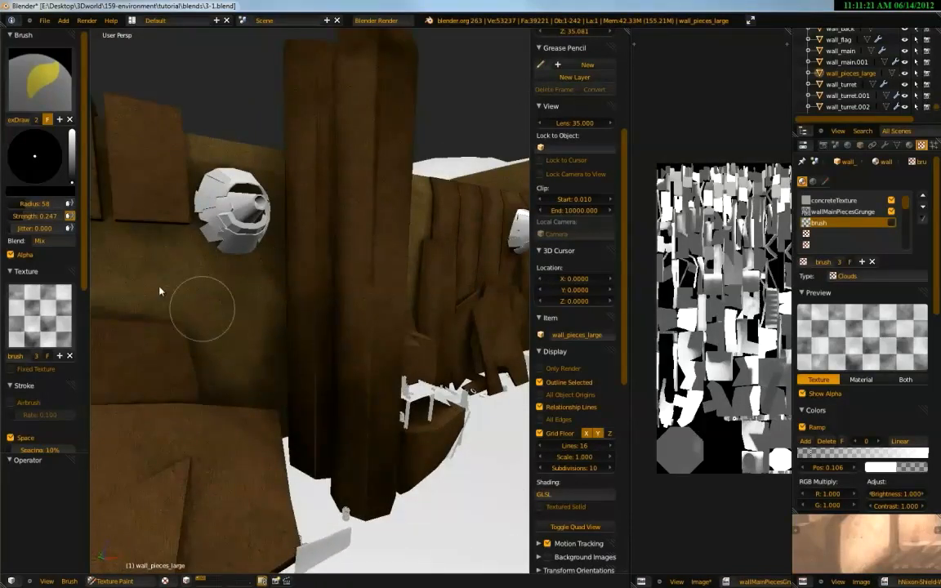
pyautogui.keyDown('shift'); pyautogui.moveTo(743, 344); pyautogui.dragTo(707, 309, button='middle'); pyautogui.keyUp('shift')
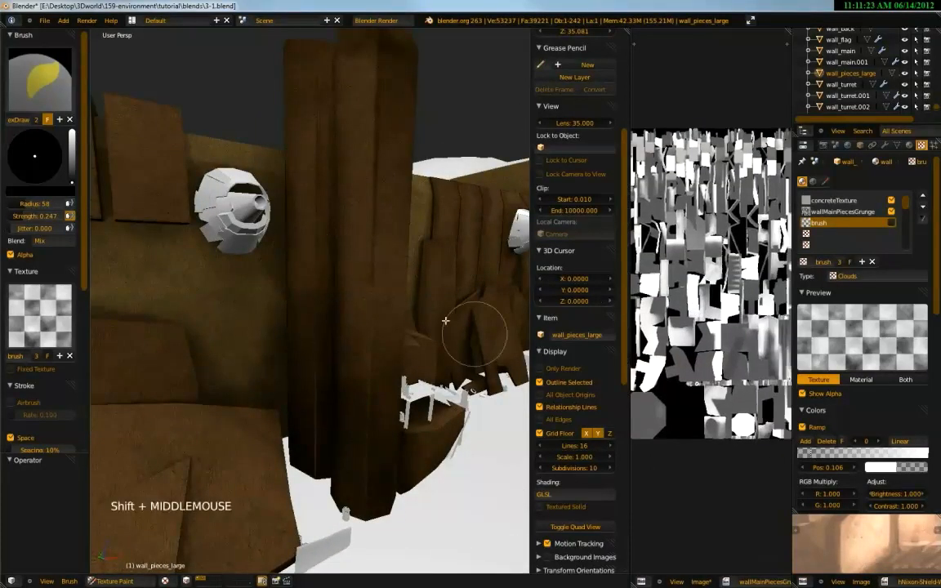
# - Paint more black grunge on the fallen slab pieces at the base of the wall
pyautogui.press('Tab')
pyautogui.moveTo(377, 243)
pyautogui.mouseDown(button='middle')
pyautogui.moveTo(405, 272)
pyautogui.moveTo(433, 270)
pyautogui.moveTo(414, 265)
pyautogui.moveTo(414, 254)
pyautogui.moveTo(313, 290)
pyautogui.mouseUp(button='middle')
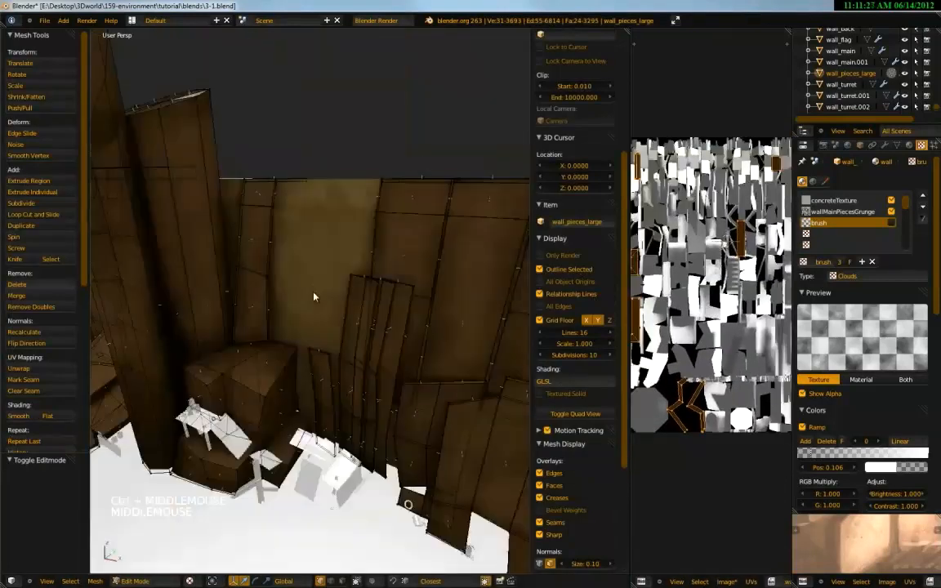
pyautogui.press('Tab')
pyautogui.moveTo(283, 331)
pyautogui.mouseDown(button='middle')
pyautogui.moveTo(304, 310)
pyautogui.moveTo(357, 315)
pyautogui.moveTo(312, 347)
pyautogui.moveTo(330, 311)
pyautogui.mouseUp(button='middle')
pyautogui.click(260, 448)
pyautogui.moveTo(259, 448)
pyautogui.mouseDown()
pyautogui.moveTo(207, 439)
pyautogui.moveTo(227, 440)
pyautogui.moveTo(196, 421)
pyautogui.mouseUp()
pyautogui.moveTo(217, 430)
pyautogui.keyDown('shift'); pyautogui.mouseDown(button='middle')
pyautogui.moveTo(286, 368)
pyautogui.moveTo(284, 358)
pyautogui.moveTo(227, 365)
pyautogui.mouseUp(button='middle'); pyautogui.keyUp('shift')
# - Set the brush to white with strength 0.581, paint highlights on the fallen slabs, and undo the last stroke
pyautogui.moveTo(137, 321); pyautogui.dragTo(99, 258, button='middle')
pyautogui.moveTo(155, 413)
pyautogui.mouseDown()
pyautogui.moveTo(169, 409)
pyautogui.moveTo(167, 398)
pyautogui.moveTo(183, 399)
pyautogui.moveTo(155, 398)
pyautogui.moveTo(178, 424)
pyautogui.moveTo(165, 416)
pyautogui.moveTo(169, 382)
pyautogui.mouseUp()
pyautogui.moveTo(34, 215); pyautogui.dragTo(52, 216)
pyautogui.moveTo(155, 394)
pyautogui.mouseDown()
pyautogui.moveTo(179, 389)
pyautogui.moveTo(210, 424)
pyautogui.moveTo(247, 426)
pyautogui.moveTo(258, 440)
pyautogui.mouseUp()
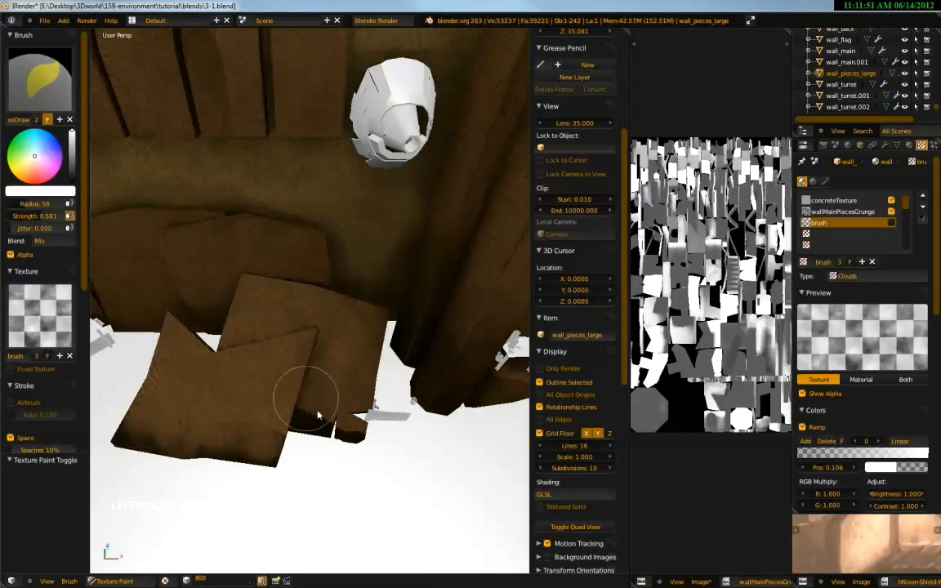
pyautogui.hotkey('ctrl', 'z')
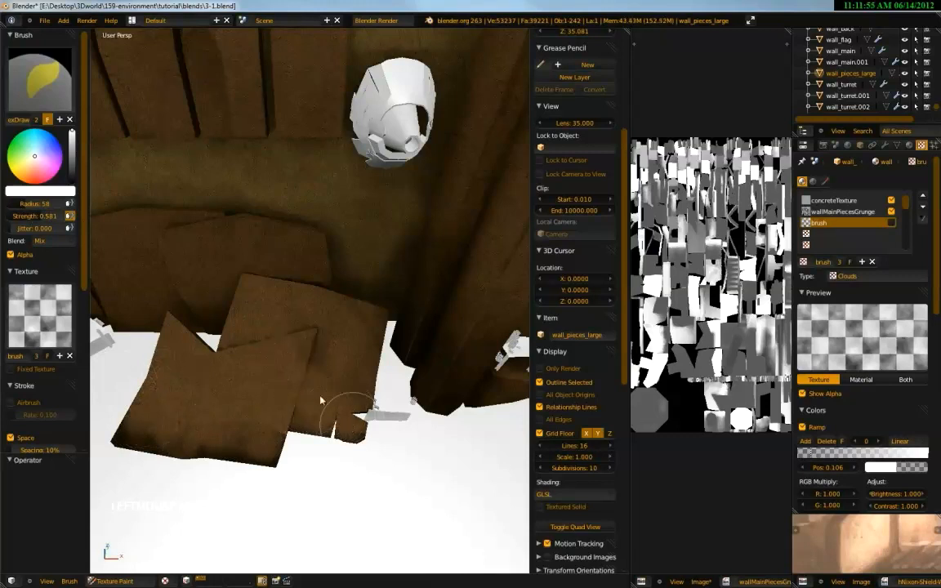
# - Try to paint white over the solid black beams on top of the tower from several sides
pyautogui.moveTo(323, 391)
pyautogui.mouseDown(button='middle')
pyautogui.moveTo(270, 361)
pyautogui.moveTo(233, 269)
pyautogui.moveTo(358, 406)
pyautogui.moveTo(363, 427)
pyautogui.mouseUp(button='middle')
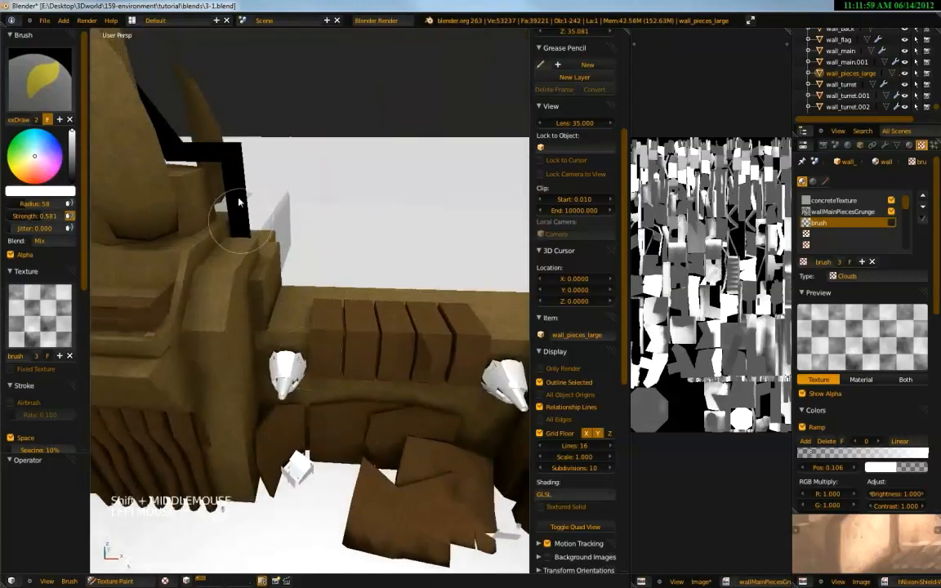
pyautogui.moveTo(231, 197); pyautogui.dragTo(206, 219)
pyautogui.moveTo(204, 218)
pyautogui.mouseDown(button='middle')
pyautogui.moveTo(204, 250)
pyautogui.moveTo(205, 237)
pyautogui.moveTo(274, 330)
pyautogui.mouseUp(button='middle')
pyautogui.moveTo(257, 288)
pyautogui.mouseDown()
pyautogui.moveTo(247, 247)
pyautogui.moveTo(260, 270)
pyautogui.moveTo(249, 274)
pyautogui.mouseUp()
pyautogui.moveTo(249, 274)
pyautogui.mouseDown(button='middle')
pyautogui.moveTo(158, 306)
pyautogui.moveTo(145, 295)
pyautogui.mouseUp(button='middle')
pyautogui.moveTo(226, 231)
pyautogui.mouseDown()
pyautogui.moveTo(221, 241)
pyautogui.moveTo(230, 200)
pyautogui.mouseUp()
pyautogui.moveTo(232, 199)
pyautogui.mouseDown(button='middle')
pyautogui.moveTo(190, 243)
pyautogui.moveTo(252, 194)
pyautogui.moveTo(248, 178)
pyautogui.mouseUp(button='middle')
pyautogui.keyDown('shift'); pyautogui.moveTo(238, 200); pyautogui.dragTo(198, 296, button='middle'); pyautogui.keyUp('shift')
pyautogui.moveTo(187, 233)
pyautogui.mouseDown()
pyautogui.moveTo(187, 166)
pyautogui.moveTo(163, 185)
pyautogui.mouseUp()
pyautogui.moveTo(163, 185)
pyautogui.mouseDown(button='middle')
pyautogui.moveTo(268, 267)
pyautogui.moveTo(244, 249)
pyautogui.mouseUp(button='middle')
pyautogui.moveTo(292, 200)
pyautogui.mouseDown(button='middle')
pyautogui.moveTo(361, 193)
pyautogui.moveTo(447, 206)
pyautogui.moveTo(270, 299)
pyautogui.mouseUp(button='middle')
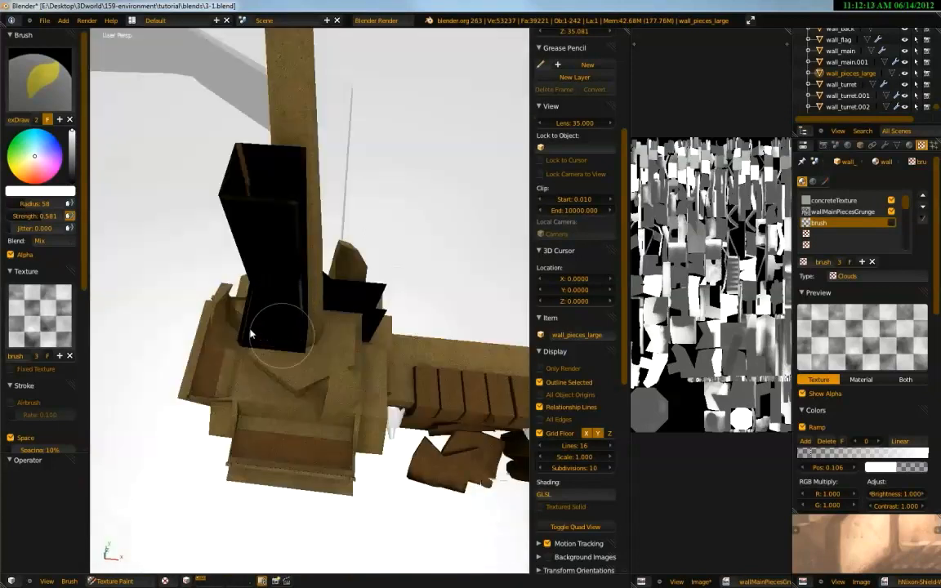
# - Set the brush to black with strength 0.139 and paint grunge on the fallen slabs
pyautogui.moveTo(410, 410); pyautogui.dragTo(353, 321, button='middle')
pyautogui.moveTo(72, 146); pyautogui.dragTo(80, 211)
pyautogui.moveTo(199, 297)
pyautogui.mouseDown(button='middle')
pyautogui.moveTo(292, 346)
pyautogui.moveTo(245, 315)
pyautogui.mouseUp(button='middle')
pyautogui.moveTo(35, 217); pyautogui.dragTo(15, 217)
pyautogui.moveTo(273, 393); pyautogui.dragTo(307, 413, button='middle')
pyautogui.moveTo(284, 418)
pyautogui.mouseDown()
pyautogui.moveTo(254, 451)
pyautogui.moveTo(253, 435)
pyautogui.mouseUp()
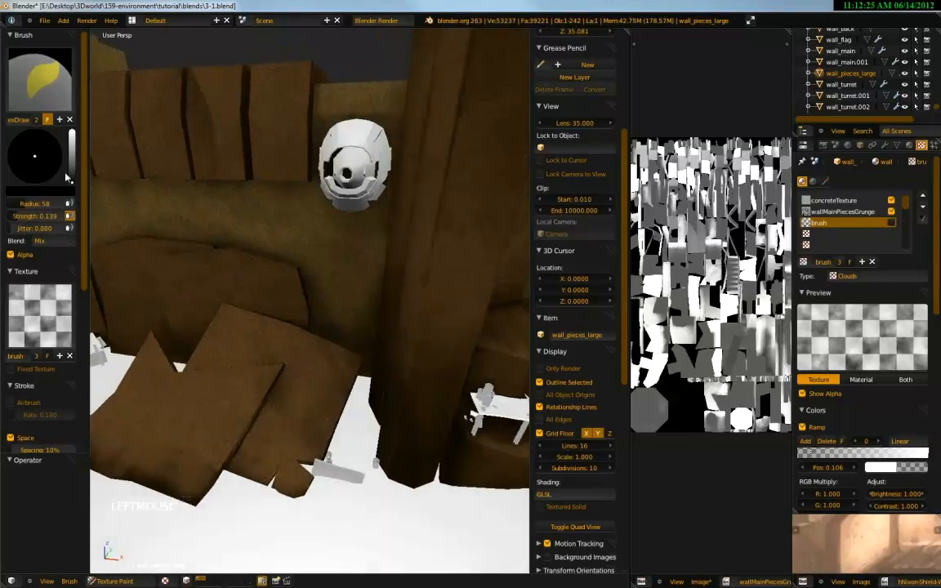
pyautogui.moveTo(187, 441)
pyautogui.mouseDown()
pyautogui.moveTo(195, 384)
pyautogui.moveTo(132, 450)
pyautogui.moveTo(121, 444)
pyautogui.mouseUp()
pyautogui.keyDown('shift'); pyautogui.moveTo(177, 472); pyautogui.dragTo(225, 471, button='middle'); pyautogui.keyUp('shift')
pyautogui.moveTo(167, 450)
pyautogui.mouseDown()
pyautogui.moveTo(128, 433)
pyautogui.moveTo(198, 471)
pyautogui.moveTo(306, 467)
pyautogui.moveTo(369, 427)
pyautogui.moveTo(384, 355)
pyautogui.moveTo(279, 317)
pyautogui.moveTo(350, 321)
pyautogui.moveTo(264, 258)
pyautogui.moveTo(224, 305)
pyautogui.moveTo(231, 345)
pyautogui.moveTo(273, 305)
pyautogui.moveTo(281, 310)
pyautogui.moveTo(196, 393)
pyautogui.moveTo(148, 416)
pyautogui.moveTo(175, 378)
pyautogui.mouseUp()
# - Paint soft black grunge across the curved wall panels and the slabs leaning in front of them
pyautogui.moveTo(174, 378)
pyautogui.mouseDown(button='middle')
pyautogui.moveTo(200, 369)
pyautogui.moveTo(234, 382)
pyautogui.mouseUp(button='middle')
pyautogui.moveTo(186, 371)
pyautogui.mouseDown()
pyautogui.moveTo(178, 309)
pyautogui.moveTo(231, 397)
pyautogui.moveTo(280, 387)
pyautogui.moveTo(181, 359)
pyautogui.moveTo(250, 254)
pyautogui.moveTo(296, 247)
pyautogui.moveTo(151, 257)
pyautogui.mouseUp()
pyautogui.keyDown('shift'); pyautogui.moveTo(151, 257); pyautogui.dragTo(216, 262, button='middle'); pyautogui.keyUp('shift')
pyautogui.moveTo(307, 323)
pyautogui.mouseDown()
pyautogui.moveTo(292, 355)
pyautogui.moveTo(296, 344)
pyautogui.moveTo(350, 353)
pyautogui.moveTo(375, 335)
pyautogui.moveTo(369, 314)
pyautogui.mouseUp()
pyautogui.moveTo(417, 455)
pyautogui.mouseDown()
pyautogui.moveTo(382, 424)
pyautogui.moveTo(424, 471)
pyautogui.moveTo(400, 430)
pyautogui.mouseUp()
pyautogui.moveTo(462, 420); pyautogui.dragTo(370, 424)
pyautogui.keyDown('shift'); pyautogui.moveTo(444, 419); pyautogui.dragTo(339, 404, button='middle'); pyautogui.keyUp('shift')
pyautogui.moveTo(329, 403)
pyautogui.mouseDown()
pyautogui.moveTo(420, 380)
pyautogui.moveTo(412, 355)
pyautogui.moveTo(450, 367)
pyautogui.moveTo(403, 232)
pyautogui.moveTo(419, 255)
pyautogui.mouseUp()
pyautogui.keyDown('shift'); pyautogui.moveTo(176, 331); pyautogui.dragTo(242, 330, button='middle'); pyautogui.keyUp('shift')
pyautogui.moveTo(228, 342)
pyautogui.mouseDown()
pyautogui.moveTo(194, 389)
pyautogui.moveTo(215, 378)
pyautogui.moveTo(215, 396)
pyautogui.moveTo(143, 302)
pyautogui.moveTo(151, 298)
pyautogui.moveTo(196, 380)
pyautogui.moveTo(182, 348)
pyautogui.moveTo(214, 367)
pyautogui.moveTo(227, 327)
pyautogui.moveTo(155, 273)
pyautogui.moveTo(206, 228)
pyautogui.mouseUp()
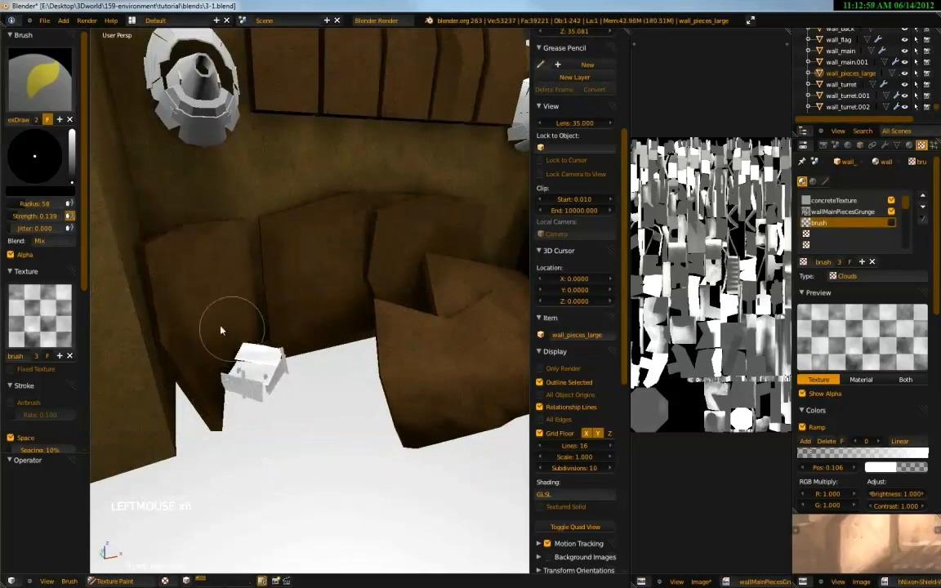
# - Paint black grunge on the row of five upright planks along the upper wall
pyautogui.moveTo(248, 315); pyautogui.dragTo(179, 335, button='middle')
pyautogui.moveTo(174, 288)
pyautogui.keyDown('shift'); pyautogui.mouseDown(button='middle')
pyautogui.moveTo(219, 385)
pyautogui.moveTo(212, 382)
pyautogui.mouseUp(button='middle'); pyautogui.keyUp('shift')
pyautogui.moveTo(304, 247)
pyautogui.mouseDown()
pyautogui.moveTo(313, 260)
pyautogui.moveTo(306, 199)
pyautogui.moveTo(252, 280)
pyautogui.moveTo(323, 294)
pyautogui.moveTo(378, 276)
pyautogui.moveTo(369, 182)
pyautogui.moveTo(352, 259)
pyautogui.mouseUp()
pyautogui.keyDown('shift'); pyautogui.moveTo(390, 265); pyautogui.dragTo(319, 246, button='middle'); pyautogui.keyUp('shift')
pyautogui.moveTo(363, 263)
pyautogui.mouseDown()
pyautogui.moveTo(361, 172)
pyautogui.moveTo(375, 187)
pyautogui.moveTo(331, 227)
pyautogui.mouseUp()
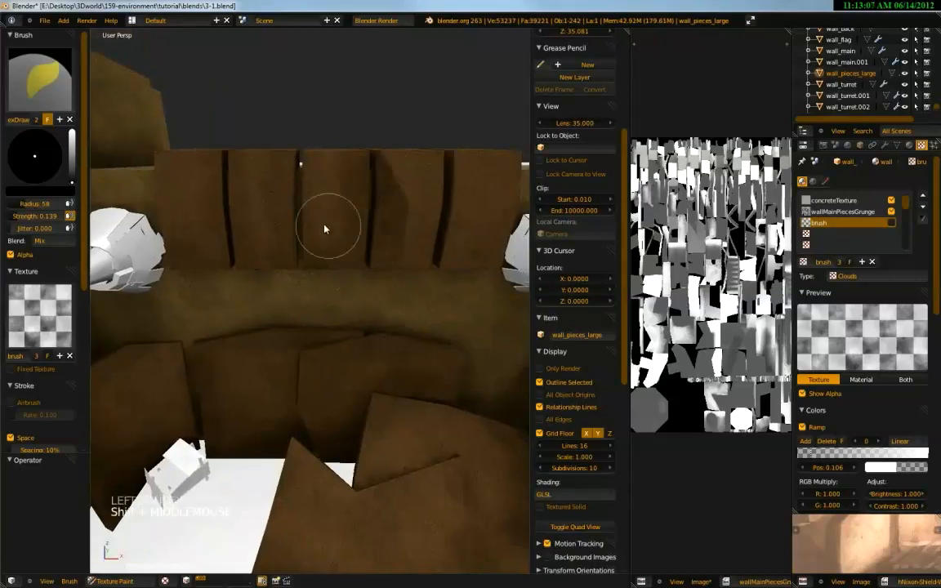
pyautogui.keyDown('shift'); pyautogui.moveTo(332, 227); pyautogui.dragTo(315, 227, button='middle'); pyautogui.keyUp('shift')
pyautogui.moveTo(335, 201)
pyautogui.mouseDown()
pyautogui.moveTo(343, 227)
pyautogui.moveTo(334, 187)
pyautogui.moveTo(316, 225)
pyautogui.moveTo(374, 250)
pyautogui.moveTo(422, 242)
pyautogui.moveTo(367, 211)
pyautogui.mouseUp()
pyautogui.moveTo(439, 142)
pyautogui.mouseDown()
pyautogui.moveTo(391, 196)
pyautogui.moveTo(377, 183)
pyautogui.moveTo(367, 225)
pyautogui.mouseUp()
# - Darken the tops and lower parts of the upright planks from other viewing angles
pyautogui.moveTo(368, 229); pyautogui.dragTo(378, 347, button='middle')
pyautogui.moveTo(368, 245)
pyautogui.mouseDown()
pyautogui.moveTo(408, 275)
pyautogui.moveTo(412, 243)
pyautogui.moveTo(292, 281)
pyautogui.moveTo(300, 258)
pyautogui.moveTo(185, 273)
pyautogui.moveTo(231, 242)
pyautogui.moveTo(192, 279)
pyautogui.mouseUp()
pyautogui.keyDown('shift'); pyautogui.moveTo(192, 278); pyautogui.dragTo(229, 316, button='middle'); pyautogui.keyUp('shift')
pyautogui.click(223, 294)
pyautogui.moveTo(223, 291)
pyautogui.mouseDown()
pyautogui.moveTo(153, 370)
pyautogui.moveTo(159, 344)
pyautogui.mouseUp()
pyautogui.moveTo(159, 344); pyautogui.dragTo(152, 303, button='middle')
pyautogui.moveTo(133, 153); pyautogui.dragTo(138, 215)
# - Set the brush colour to white and dab over the dark blotch on the fourth upright plank to lighten it
pyautogui.moveTo(214, 223)
pyautogui.keyDown('shift'); pyautogui.mouseDown(button='middle')
pyautogui.moveTo(187, 260)
pyautogui.moveTo(163, 265)
pyautogui.mouseUp(button='middle'); pyautogui.keyUp('shift')
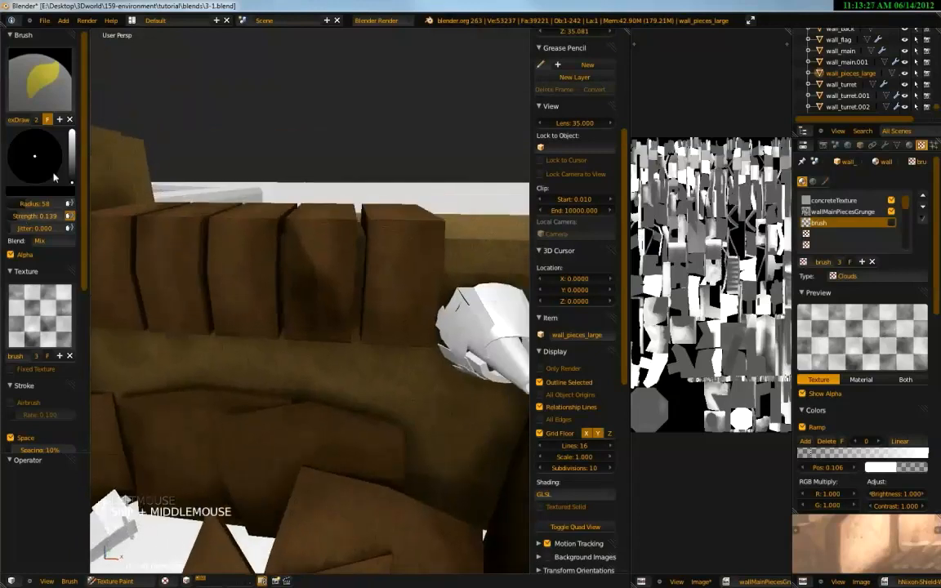
pyautogui.moveTo(72, 152); pyautogui.dragTo(73, 124)
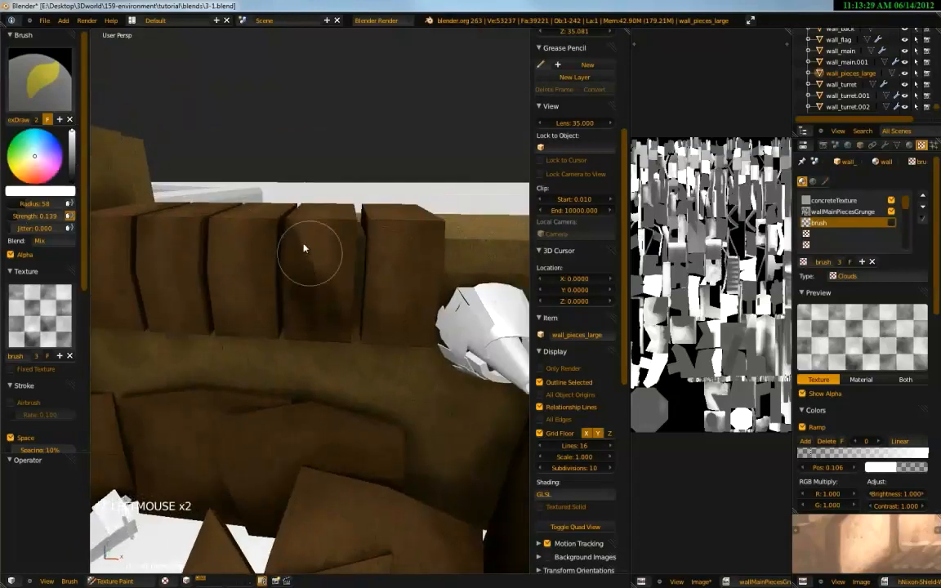
pyautogui.moveTo(309, 249); pyautogui.dragTo(312, 269)
pyautogui.moveTo(296, 261); pyautogui.dragTo(321, 277, button='middle')
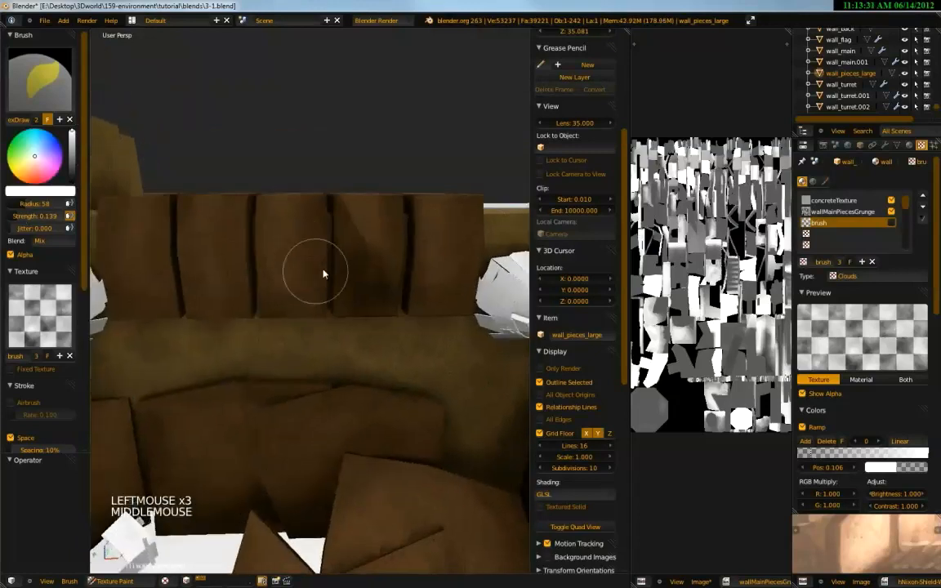
pyautogui.click(357, 255)
pyautogui.click(363, 251)
pyautogui.click(369, 271)
pyautogui.click(364, 253)
pyautogui.click(367, 277)
pyautogui.click(370, 306)
pyautogui.click(373, 294)
pyautogui.click(372, 290)
pyautogui.click(368, 279)
pyautogui.click(360, 253)
pyautogui.click(374, 286)
pyautogui.click(355, 234)
pyautogui.click(357, 227)
pyautogui.click(361, 235)
pyautogui.click(368, 246)
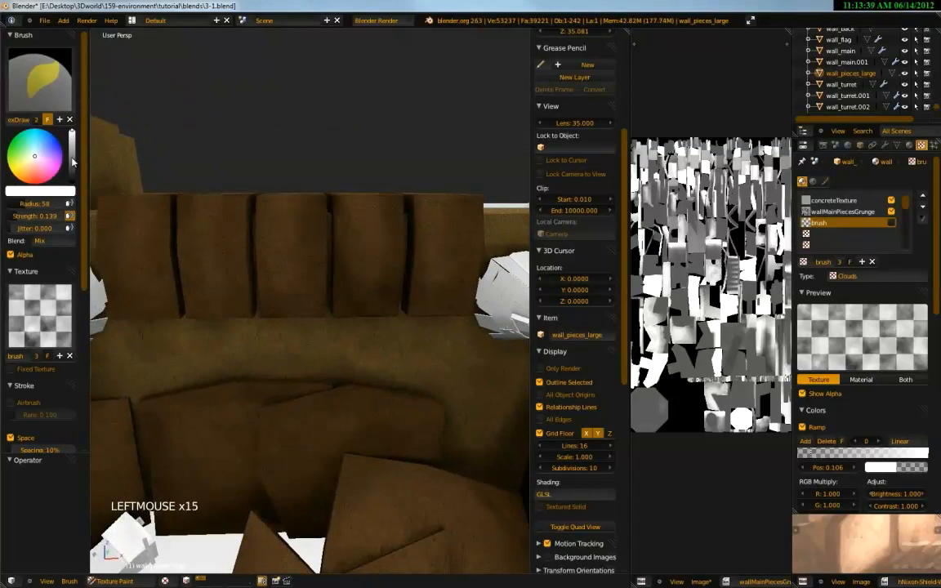
# - Set the brush colour back to black and darken spots on the upright planks, curved panels and fallen slabs
pyautogui.moveTo(71, 161); pyautogui.dragTo(72, 183)
pyautogui.click(335, 257)
pyautogui.keyDown('ctrl'); pyautogui.middleClick(296, 365); pyautogui.keyUp('ctrl')
pyautogui.moveTo(296, 360)
pyautogui.keyDown('ctrl'); pyautogui.mouseDown(button='middle')
pyautogui.moveTo(291, 351)
pyautogui.moveTo(319, 336)
pyautogui.moveTo(308, 345)
pyautogui.moveTo(318, 366)
pyautogui.mouseUp(button='middle'); pyautogui.keyUp('ctrl')
pyautogui.moveTo(262, 350)
pyautogui.mouseDown()
pyautogui.moveTo(236, 336)
pyautogui.moveTo(271, 339)
pyautogui.mouseUp()
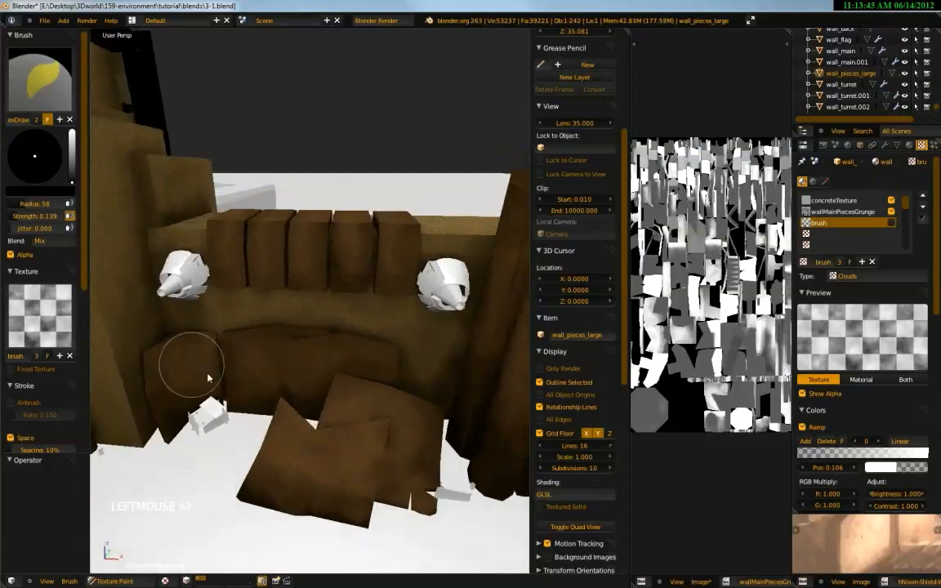
pyautogui.moveTo(405, 371)
pyautogui.mouseDown()
pyautogui.moveTo(372, 358)
pyautogui.moveTo(347, 407)
pyautogui.moveTo(254, 480)
pyautogui.moveTo(401, 490)
pyautogui.moveTo(357, 497)
pyautogui.mouseUp()
pyautogui.moveTo(431, 490)
pyautogui.mouseDown()
pyautogui.moveTo(422, 449)
pyautogui.moveTo(367, 431)
pyautogui.mouseUp()
# - Return to Object Mode, deselect everything, and review the painted wall and tower from several angles
pyautogui.moveTo(363, 429)
pyautogui.keyDown('shift'); pyautogui.mouseDown(button='middle')
pyautogui.moveTo(374, 453)
pyautogui.moveTo(350, 380)
pyautogui.moveTo(328, 372)
pyautogui.mouseUp(button='middle'); pyautogui.keyUp('shift')
pyautogui.keyDown('shift'); pyautogui.moveTo(328, 372); pyautogui.dragTo(350, 285, button='middle'); pyautogui.keyUp('shift')
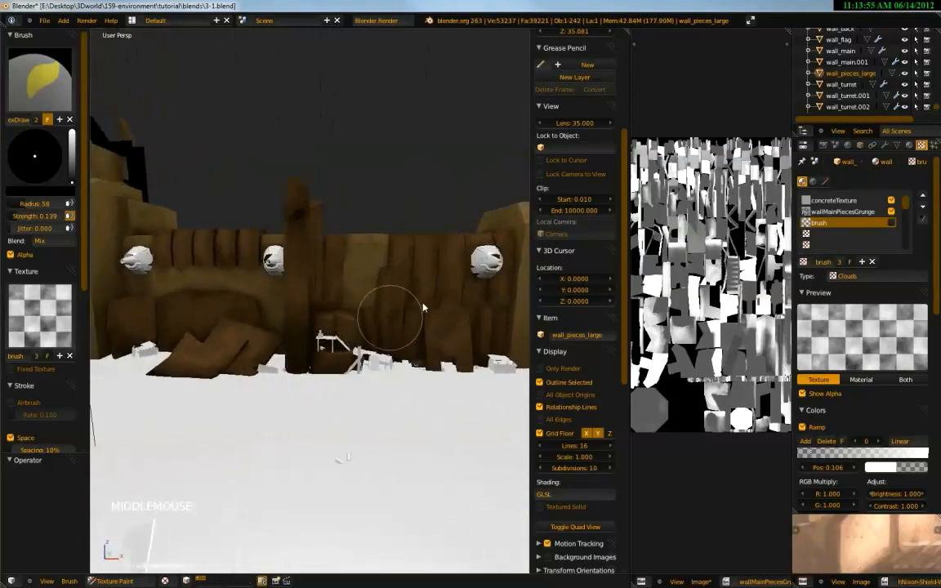
pyautogui.moveTo(409, 330); pyautogui.dragTo(293, 285, button='middle')
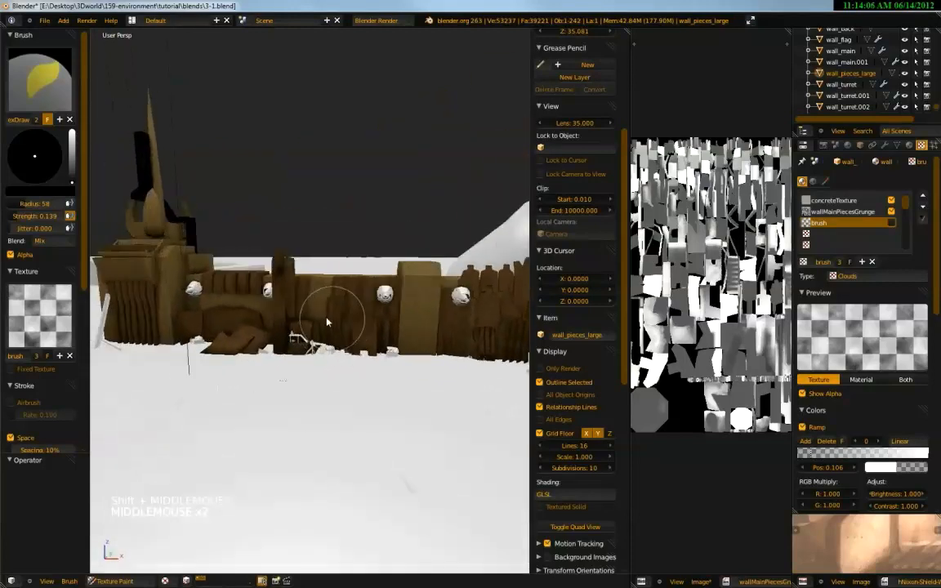
pyautogui.click(117, 574)
pyautogui.click(123, 454)
pyautogui.moveTo(235, 388); pyautogui.dragTo(242, 401, button='middle')
pyautogui.press('a')
pyautogui.moveTo(251, 353); pyautogui.dragTo(270, 387, button='middle')
pyautogui.moveTo(269, 387); pyautogui.dragTo(296, 366, button='middle')
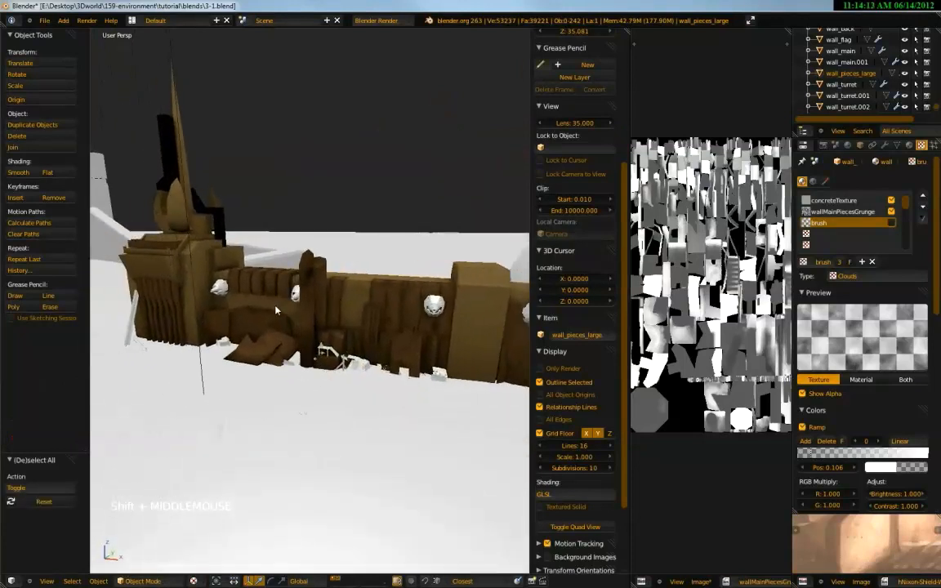
pyautogui.moveTo(173, 274); pyautogui.dragTo(264, 274, button='middle')
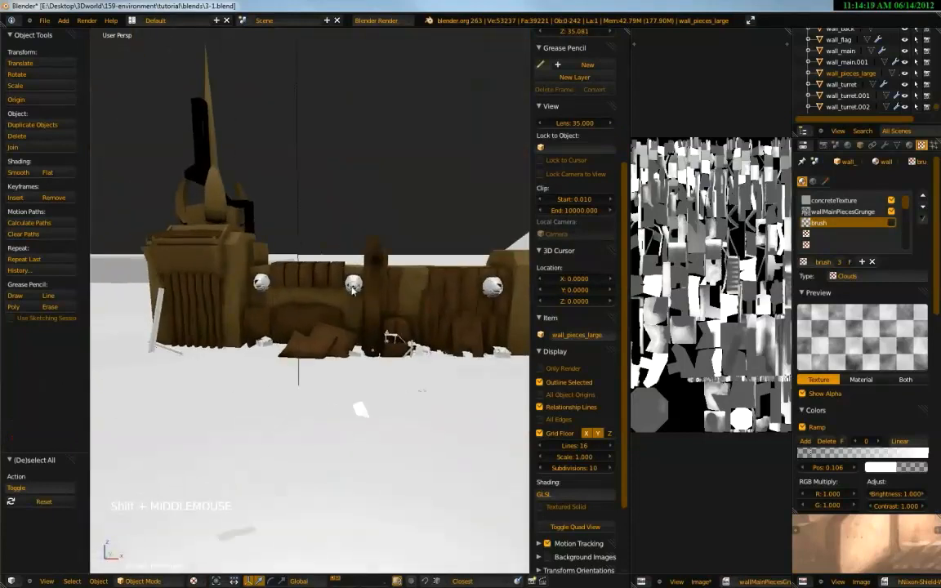
pyautogui.moveTo(361, 329); pyautogui.dragTo(342, 341, button='middle')
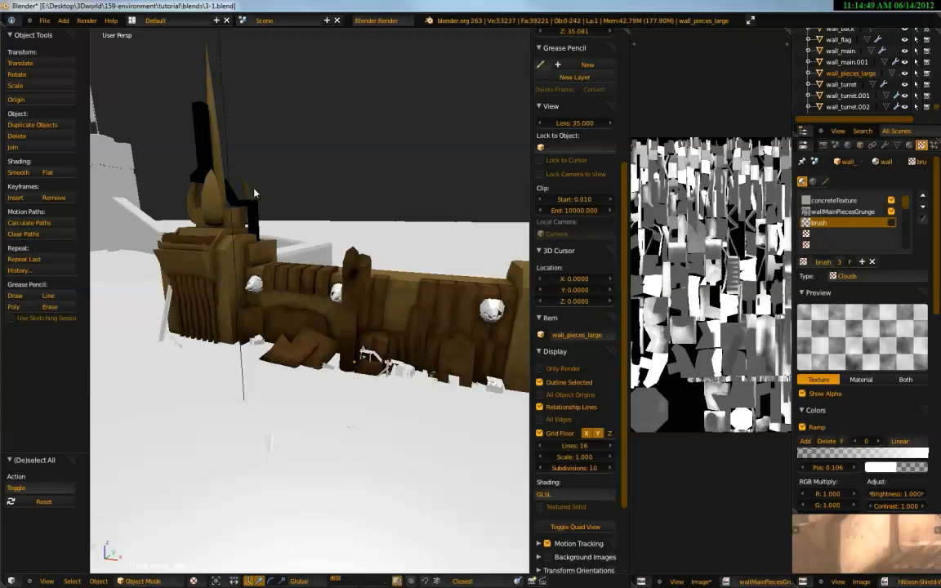
pyautogui.moveTo(410, 323); pyautogui.dragTo(190, 121, button='middle')
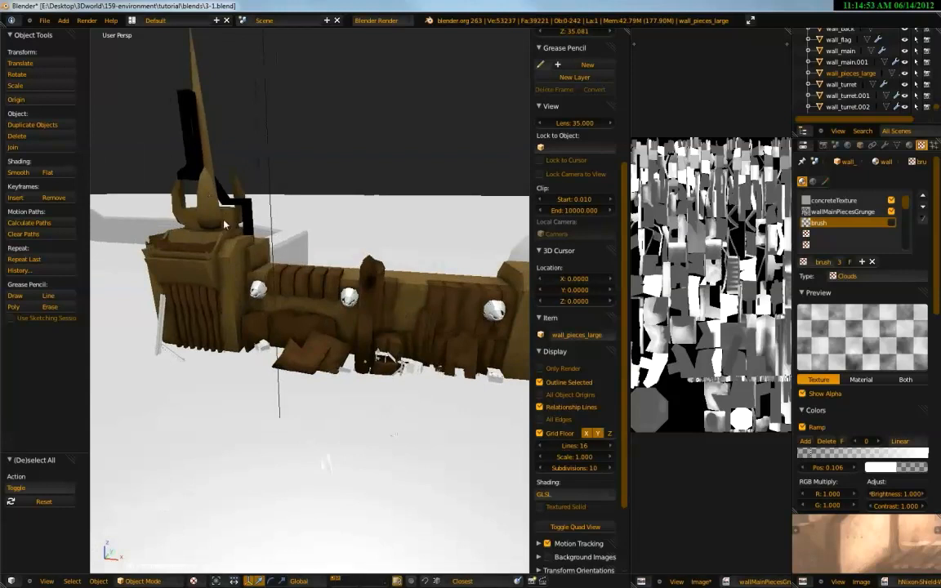
pyautogui.moveTo(465, 369); pyautogui.dragTo(341, 326, button='middle')
pyautogui.moveTo(353, 325)
pyautogui.mouseDown(button='middle')
pyautogui.moveTo(414, 343)
pyautogui.moveTo(392, 359)
pyautogui.moveTo(441, 376)
pyautogui.moveTo(344, 325)
pyautogui.moveTo(397, 282)
pyautogui.moveTo(320, 291)
pyautogui.moveTo(339, 329)
pyautogui.mouseUp(button='middle')
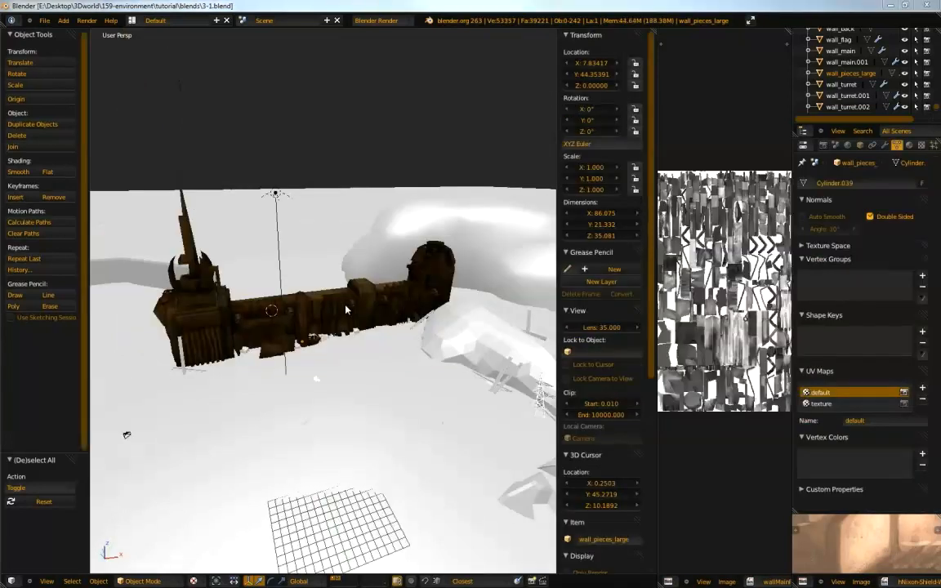
# - Examine the finished grunge on the large wall pieces in Texture Paint mode, and return to Object Mode
pyautogui.moveTo(346, 311); pyautogui.dragTo(395, 398, button='middle')
pyautogui.keyDown('shift'); pyautogui.moveTo(263, 353); pyautogui.dragTo(345, 373, button='middle'); pyautogui.keyUp('shift')
pyautogui.keyDown('ctrl'); pyautogui.moveTo(326, 324); pyautogui.dragTo(354, 373, button='middle'); pyautogui.keyUp('ctrl')
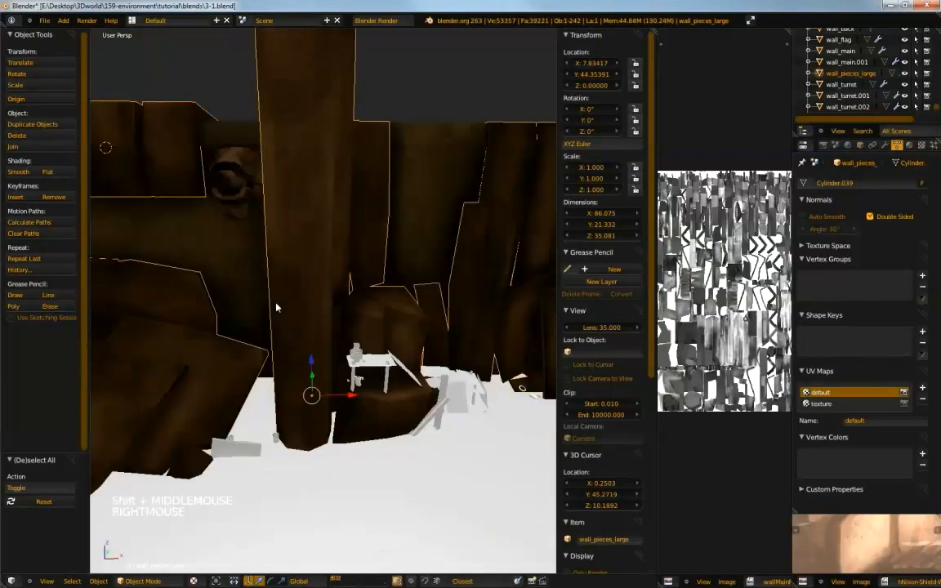
pyautogui.click(150, 580)
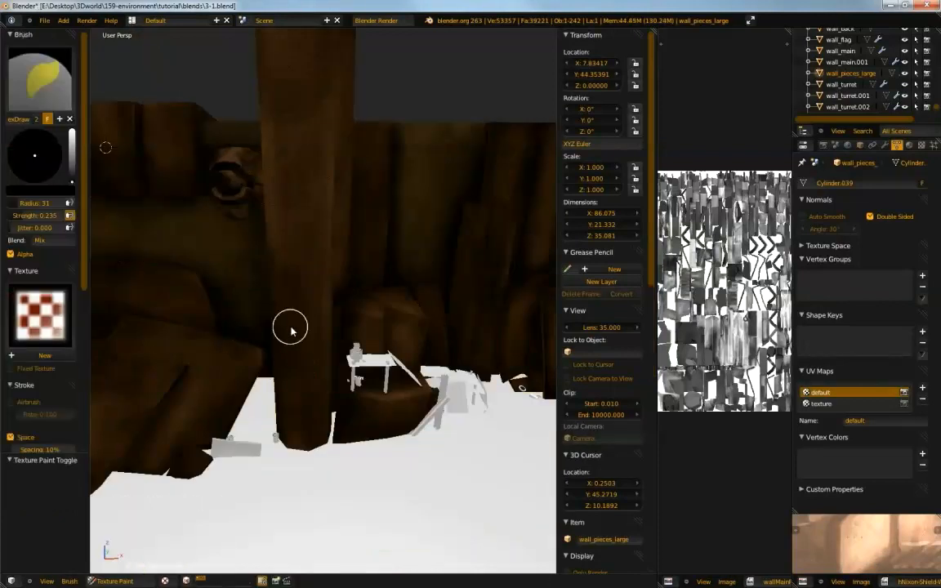
pyautogui.moveTo(293, 329); pyautogui.dragTo(307, 341, button='middle')
pyautogui.moveTo(307, 342)
pyautogui.keyDown('ctrl'); pyautogui.mouseDown(button='middle')
pyautogui.moveTo(319, 362)
pyautogui.moveTo(406, 366)
pyautogui.moveTo(372, 347)
pyautogui.mouseUp(button='middle'); pyautogui.keyUp('ctrl')
pyautogui.moveTo(371, 347); pyautogui.dragTo(340, 330, button='middle')
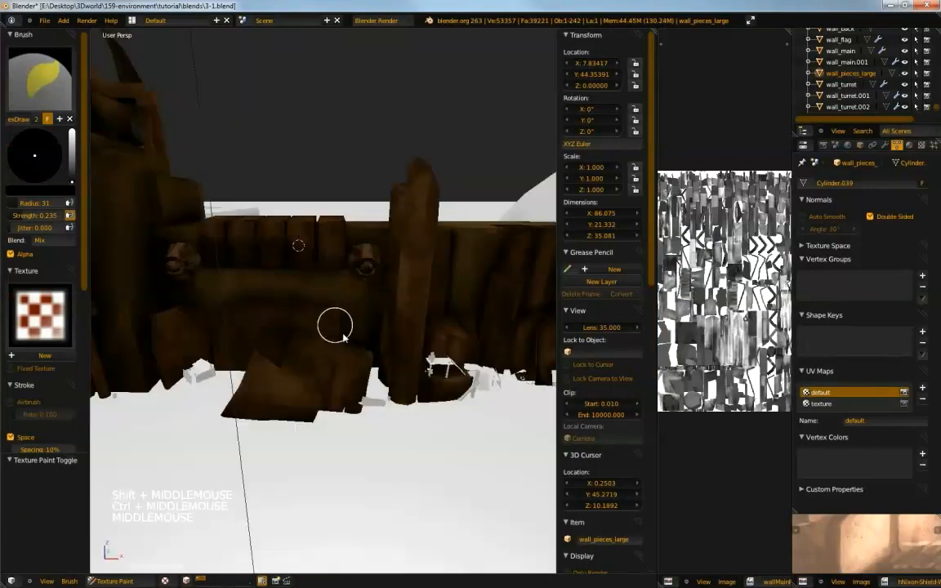
pyautogui.keyDown('shift'); pyautogui.moveTo(405, 353); pyautogui.dragTo(252, 326, button='middle'); pyautogui.keyUp('shift')
pyautogui.moveTo(301, 350); pyautogui.dragTo(281, 359, button='middle')
pyautogui.moveTo(281, 359)
pyautogui.mouseDown(button='middle')
pyautogui.moveTo(245, 326)
pyautogui.moveTo(268, 336)
pyautogui.moveTo(397, 325)
pyautogui.moveTo(298, 353)
pyautogui.mouseUp(button='middle')
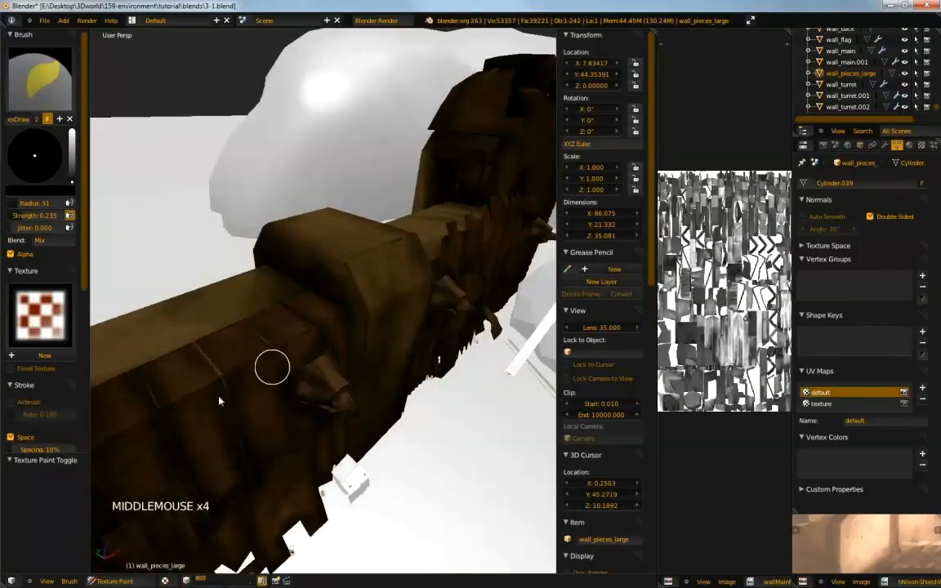
pyautogui.click(114, 580)
pyautogui.click(114, 506)
# - Select a wall turret and set its wallTurret material's diffuse colour to dark reddish brown, hue 0.03327, saturation 0.900, value 0.128
pyautogui.moveTo(274, 455); pyautogui.dragTo(222, 290, button='middle')
pyautogui.press('a')
pyautogui.rightClick(200, 286)
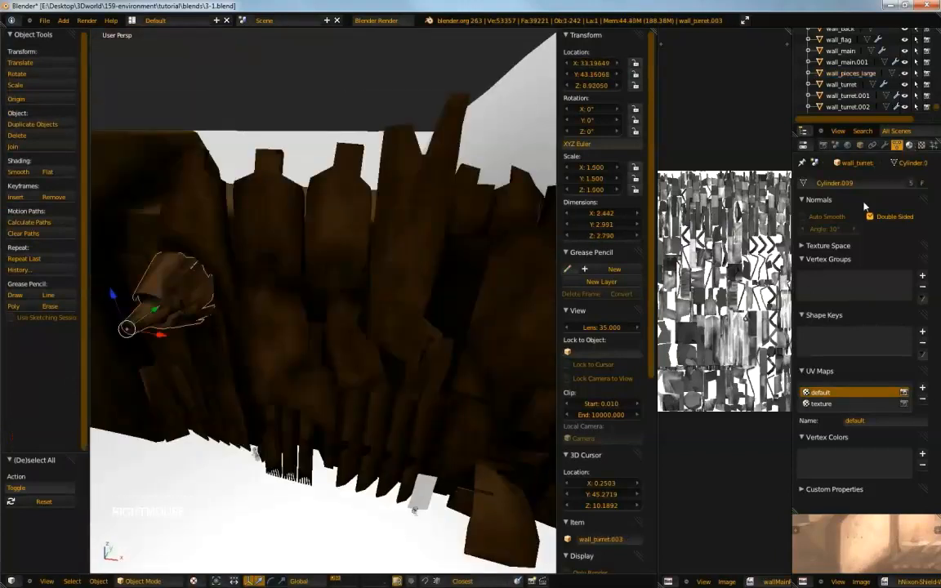
pyautogui.click(909, 148)
pyautogui.moveTo(812, 212); pyautogui.dragTo(813, 316, button='middle')
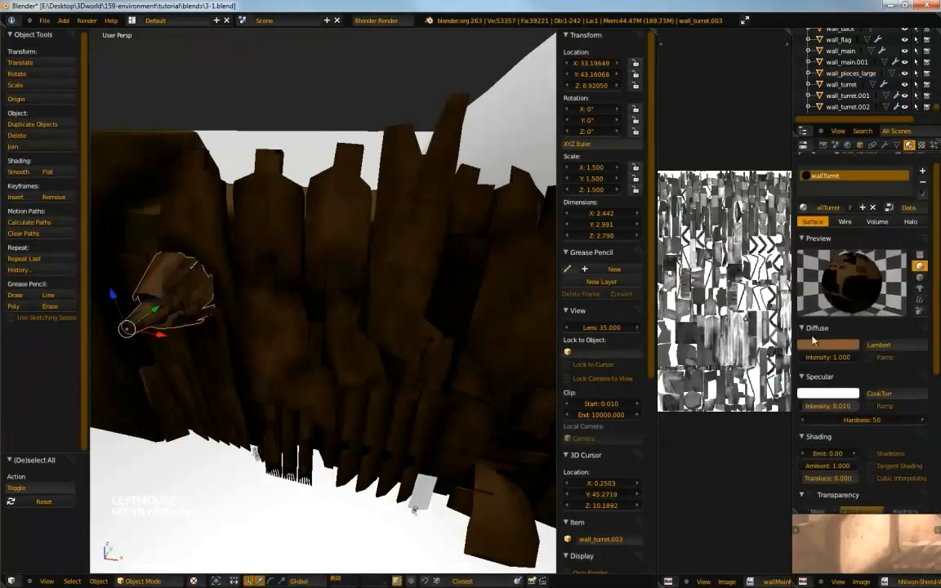
pyautogui.click(831, 348)
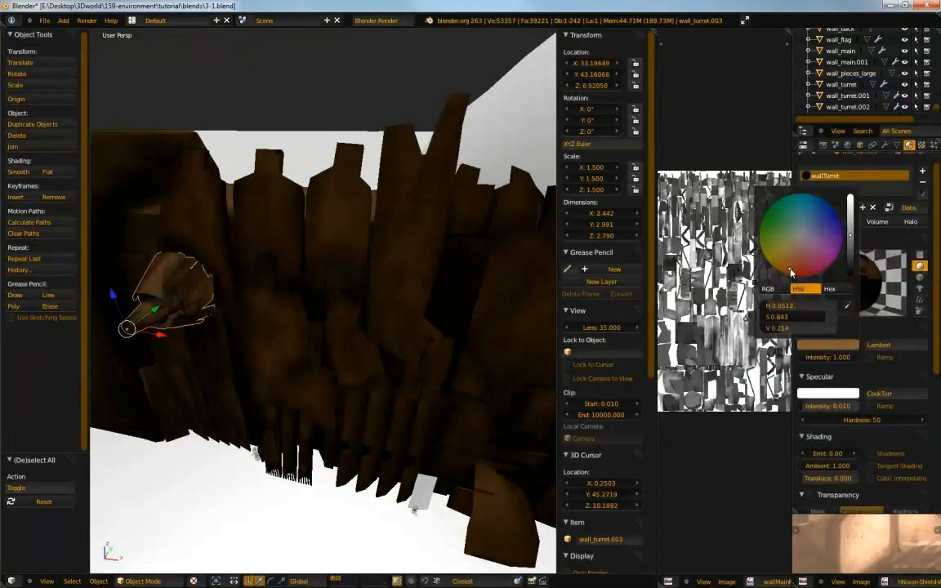
pyautogui.moveTo(794, 274); pyautogui.dragTo(793, 273)
pyautogui.moveTo(852, 239); pyautogui.dragTo(851, 246)
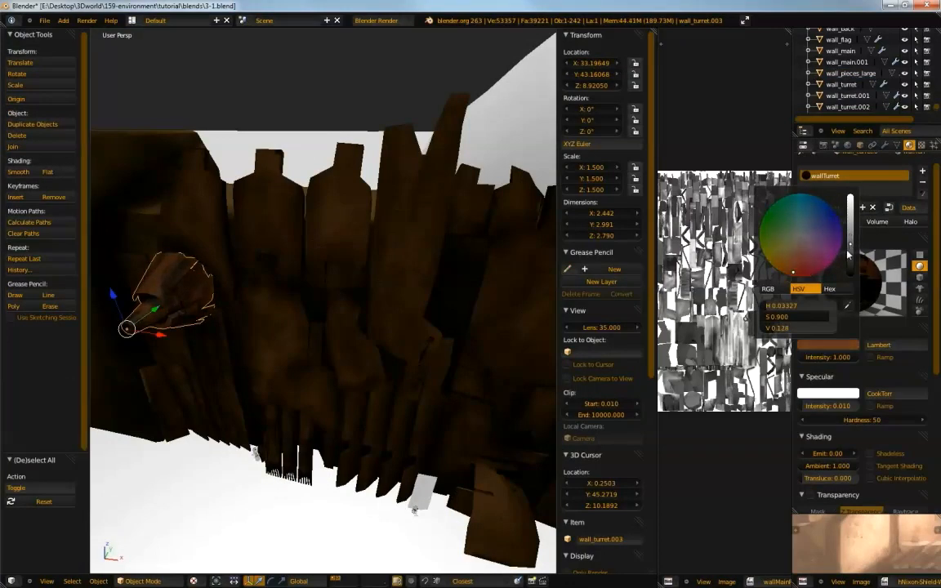
# - Open the wall turret in Edit Mode and widen the UV/Image Editor
pyautogui.moveTo(490, 351); pyautogui.dragTo(426, 296, button='middle')
pyautogui.keyDown('shift'); pyautogui.moveTo(427, 296); pyautogui.dragTo(330, 282, button='middle'); pyautogui.keyUp('shift')
pyautogui.keyDown('ctrl'); pyautogui.moveTo(330, 282); pyautogui.dragTo(163, 391, button='middle'); pyautogui.keyUp('ctrl')
pyautogui.keyDown('shift'); pyautogui.moveTo(523, 351); pyautogui.dragTo(335, 361, button='middle'); pyautogui.keyUp('shift')
pyautogui.press('Tab')
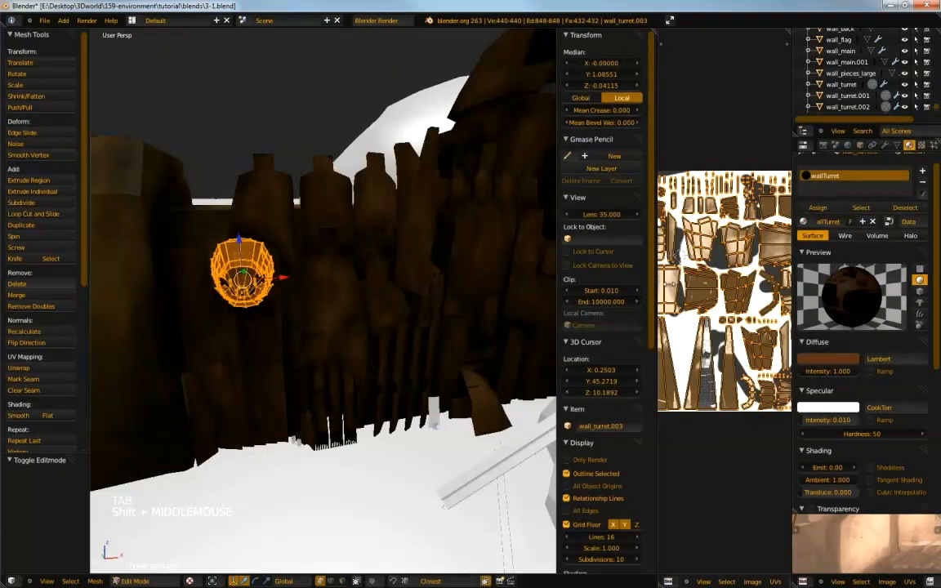
pyautogui.moveTo(657, 272); pyautogui.dragTo(477, 271)
# - Examine the wall turret's UV islands over the wallTurretGrunge image
pyautogui.keyDown('ctrl'); pyautogui.moveTo(555, 343); pyautogui.dragTo(594, 239, button='middle'); pyautogui.keyUp('ctrl')
pyautogui.keyDown('shift'); pyautogui.moveTo(602, 316); pyautogui.dragTo(550, 307, button='middle'); pyautogui.keyUp('shift')
pyautogui.keyDown('shift'); pyautogui.moveTo(609, 290); pyautogui.dragTo(555, 271, button='middle'); pyautogui.keyUp('shift')
pyautogui.keyDown('shift'); pyautogui.moveTo(619, 276); pyautogui.dragTo(576, 295, button='middle'); pyautogui.keyUp('shift')
pyautogui.moveTo(604, 187)
pyautogui.keyDown('shift'); pyautogui.mouseDown(button='middle')
pyautogui.moveTo(581, 243)
pyautogui.moveTo(593, 217)
pyautogui.mouseUp(button='middle'); pyautogui.keyUp('shift')
pyautogui.keyDown('ctrl'); pyautogui.moveTo(611, 277); pyautogui.dragTo(707, 156, button='middle'); pyautogui.keyUp('ctrl')
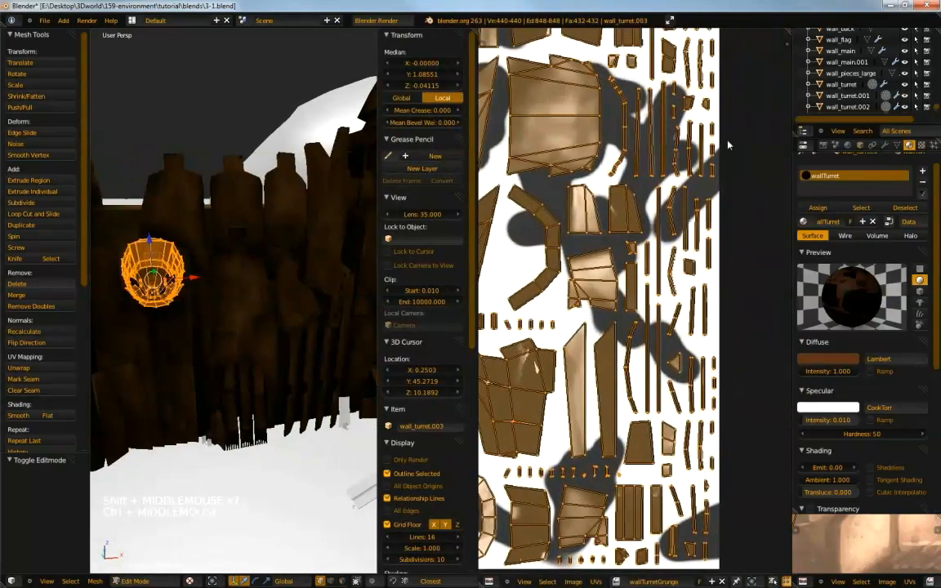
pyautogui.keyDown('shift'); pyautogui.moveTo(530, 124); pyautogui.dragTo(629, 185, button='middle'); pyautogui.keyUp('shift')
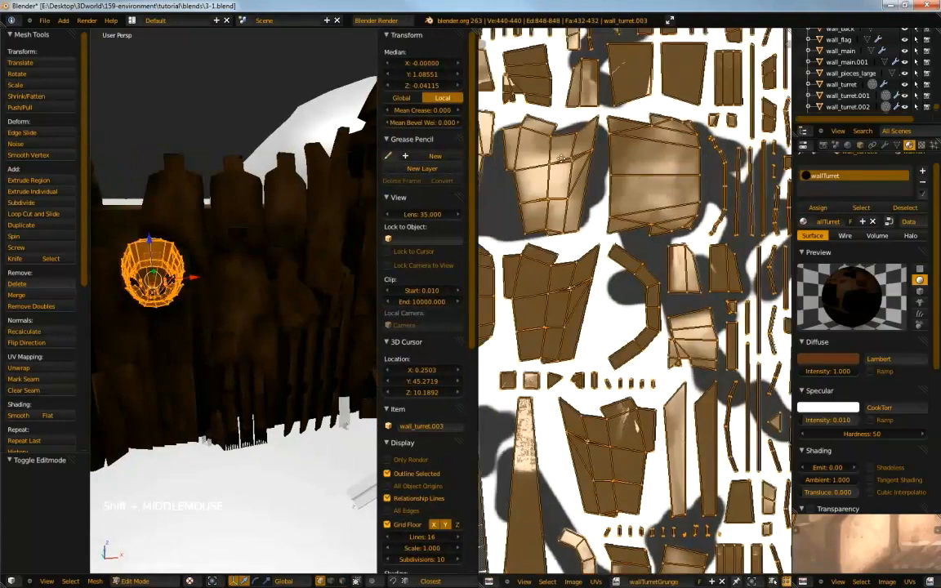
pyautogui.keyDown('shift'); pyautogui.moveTo(491, 106); pyautogui.dragTo(577, 187, button='middle'); pyautogui.keyUp('shift')
pyautogui.keyDown('shift'); pyautogui.moveTo(565, 291); pyautogui.dragTo(591, 144, button='middle'); pyautogui.keyUp('shift')
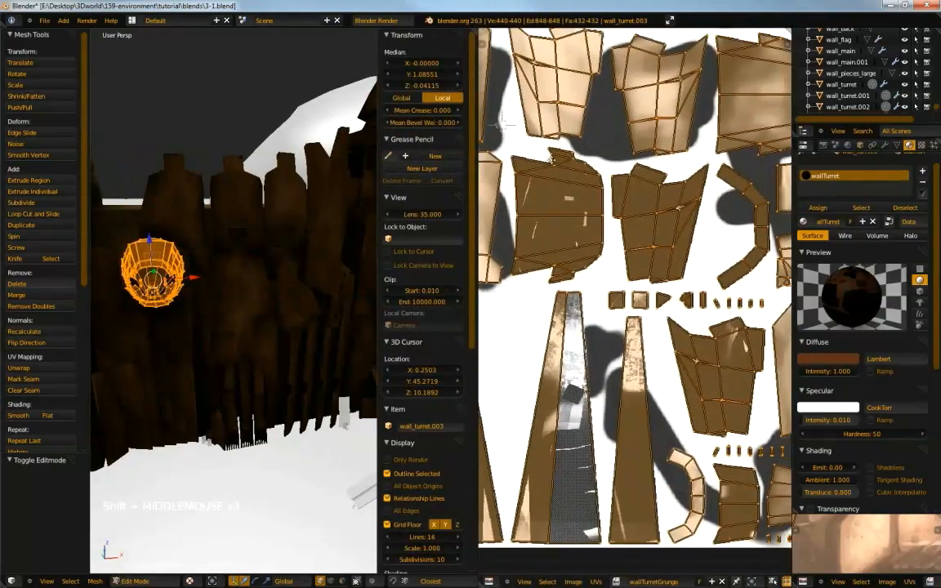
pyautogui.keyDown('shift'); pyautogui.moveTo(534, 154); pyautogui.dragTo(571, 169, button='middle'); pyautogui.keyUp('shift')
pyautogui.keyDown('shift'); pyautogui.moveTo(495, 155); pyautogui.dragTo(567, 225, button='middle'); pyautogui.keyUp('shift')
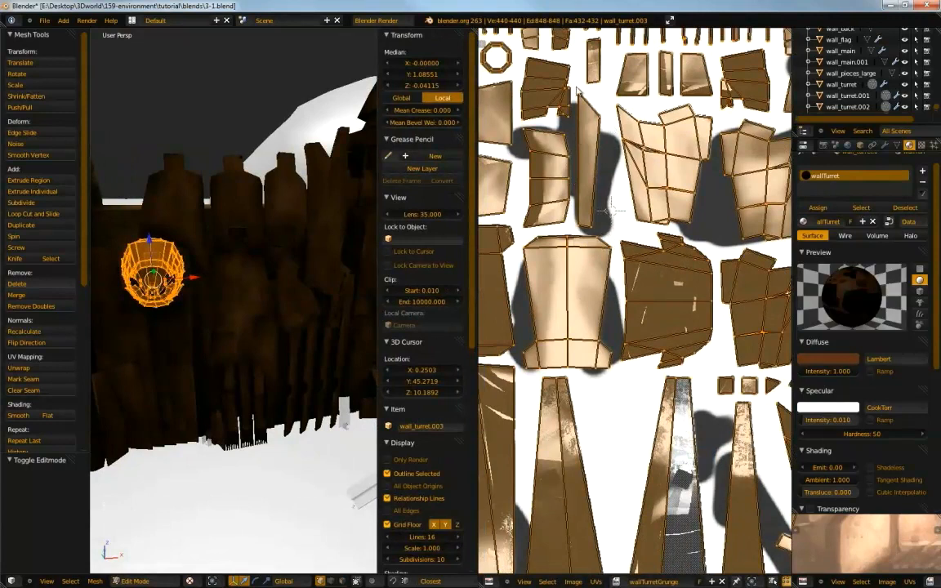
pyautogui.keyDown('shift'); pyautogui.moveTo(517, 158); pyautogui.dragTo(608, 147, button='middle'); pyautogui.keyUp('shift')
# - Open the large wall pieces in Edit Mode with all geometry selected and examine their UV layout over the wallMainPiecesGrunge image
pyautogui.moveTo(273, 297); pyautogui.dragTo(261, 283, button='middle')
pyautogui.press('Tab')
pyautogui.rightClick(256, 276)
pyautogui.press('Tab')
pyautogui.press('a')
pyautogui.press('a')
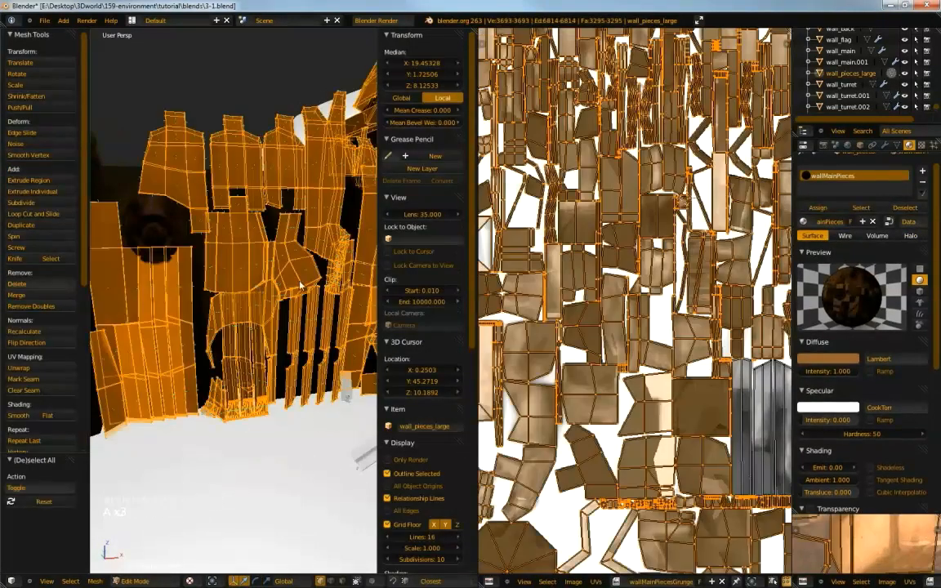
pyautogui.keyDown('shift'); pyautogui.moveTo(561, 227); pyautogui.dragTo(632, 358, button='middle'); pyautogui.keyUp('shift')
pyautogui.keyDown('ctrl'); pyautogui.moveTo(632, 357); pyautogui.dragTo(629, 439, button='middle'); pyautogui.keyUp('ctrl')
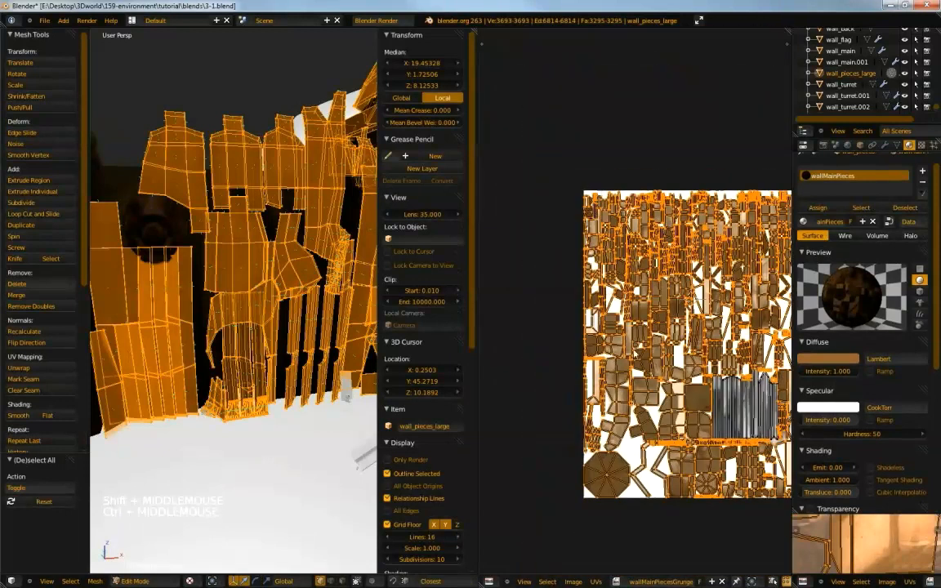
# - Try packing the large wall pieces' UV islands with a margin of 0.02
pyautogui.keyDown('shift'); pyautogui.moveTo(530, 441); pyautogui.dragTo(466, 351, button='middle'); pyautogui.keyUp('shift')
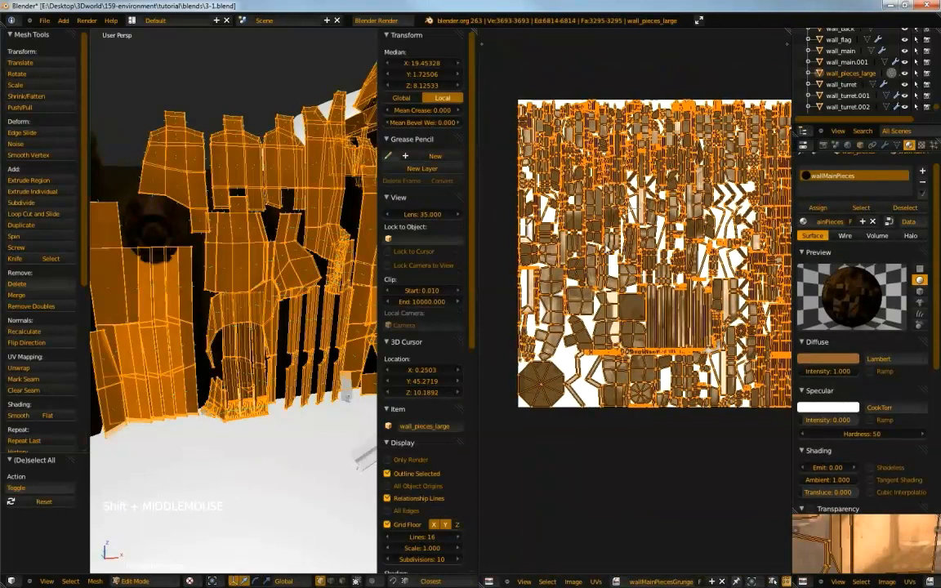
pyautogui.hotkey('ctrl', 'p')
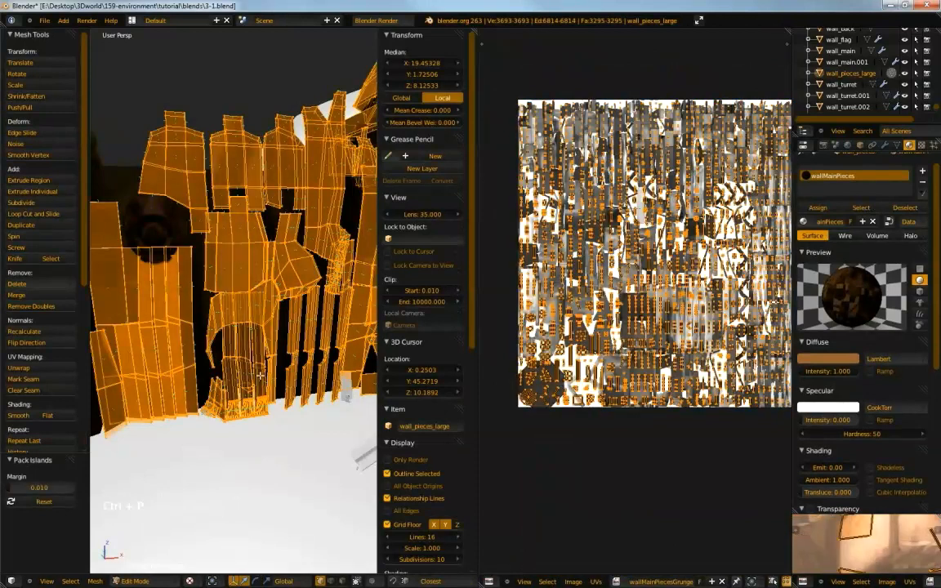
pyautogui.click(38, 488)
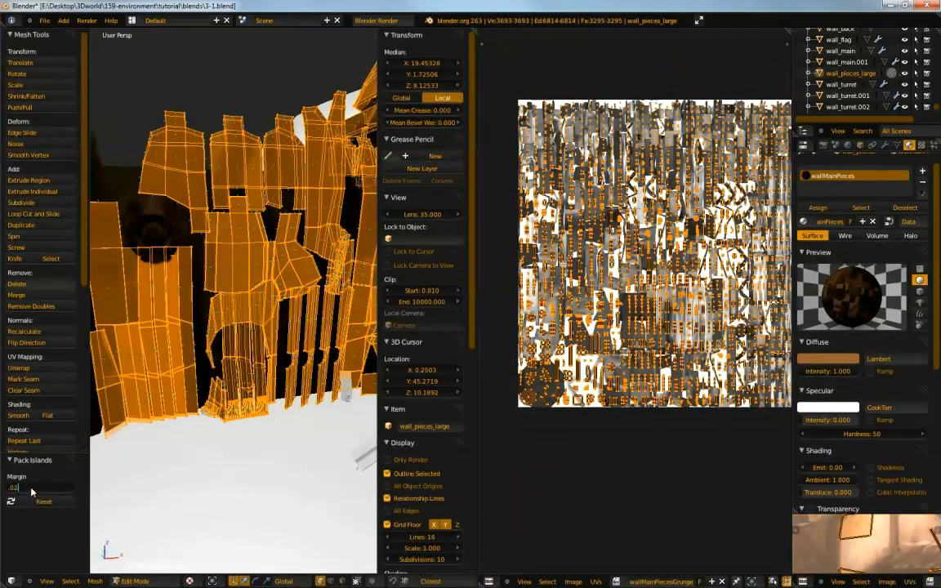
pyautogui.write('.02')
pyautogui.press('Return')
# - Try repacking the UV islands with a 0.002 margin, then undo the packing
pyautogui.click(37, 487)
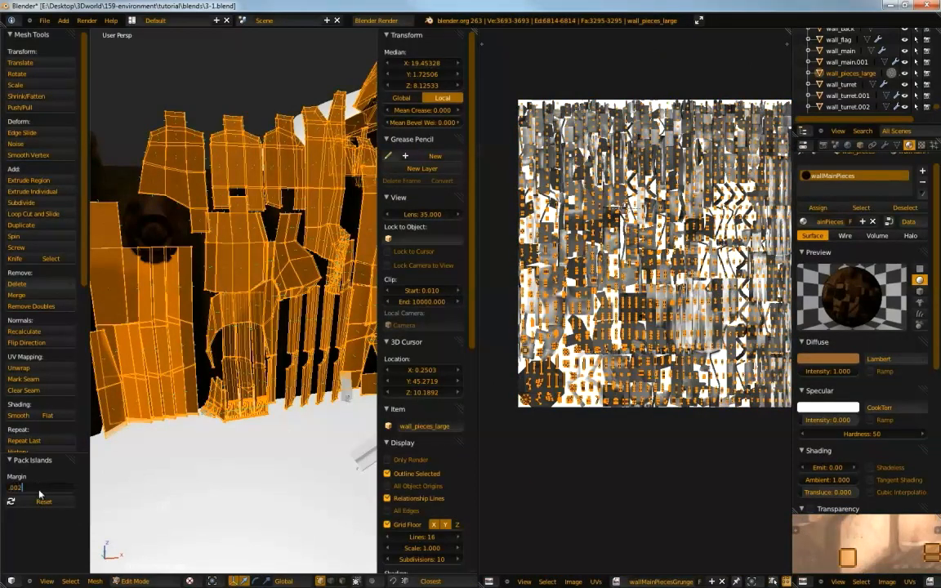
pyautogui.press('Return')
pyautogui.keyDown('ctrl'); pyautogui.moveTo(464, 352); pyautogui.dragTo(506, 310, button='middle'); pyautogui.keyUp('ctrl')
pyautogui.keyDown('ctrl'); pyautogui.moveTo(588, 392); pyautogui.dragTo(666, 345, button='middle'); pyautogui.keyUp('ctrl')
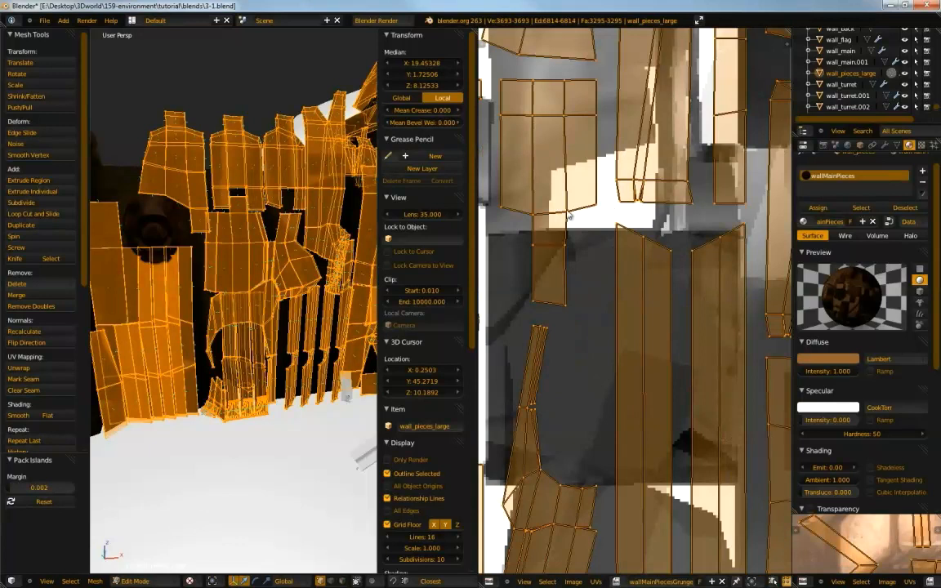
pyautogui.hotkey('ctrl', 'z')
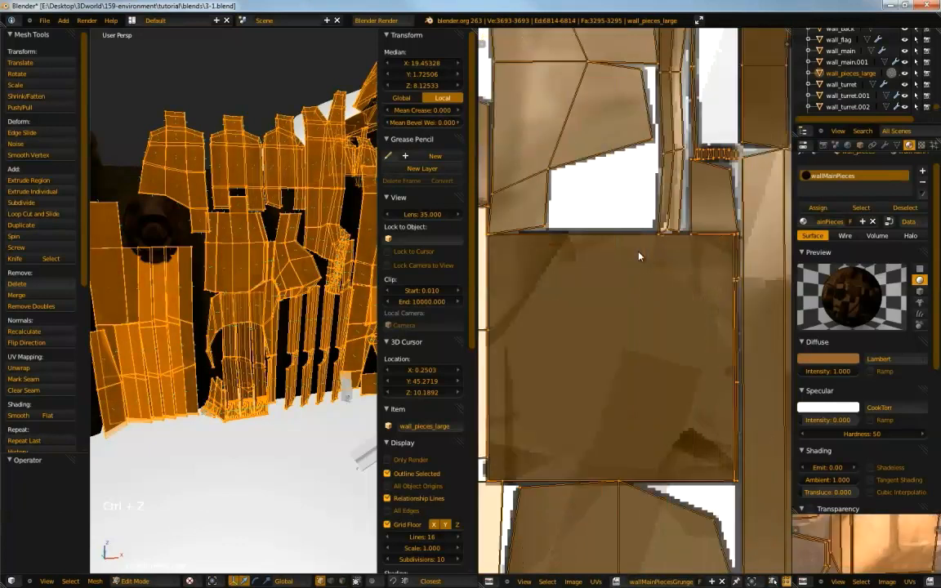
pyautogui.keyDown('ctrl'); pyautogui.moveTo(606, 352); pyautogui.dragTo(650, 299, button='middle'); pyautogui.keyUp('ctrl')
# - Return the large wall pieces to Object Mode and examine their painted grunge near the base of the wall
pyautogui.press('Tab')
pyautogui.moveTo(206, 313); pyautogui.dragTo(284, 244, button='middle')
pyautogui.scroll(3, 260, 305)
pyautogui.scroll(2, 275, 295)
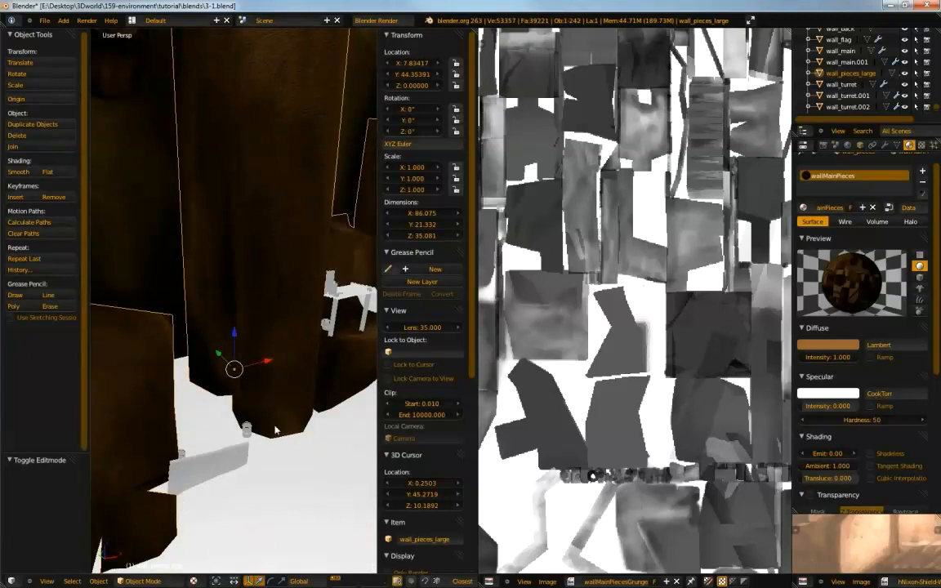
pyautogui.moveTo(269, 291); pyautogui.dragTo(204, 380, button='middle')
pyautogui.press('KP_Decimal')
pyautogui.moveTo(330, 350)
pyautogui.keyDown('shift'); pyautogui.mouseDown(button='middle')
pyautogui.moveTo(260, 342)
pyautogui.moveTo(188, 319)
pyautogui.mouseUp(button='middle'); pyautogui.keyUp('shift')
pyautogui.moveTo(283, 322)
pyautogui.keyDown('shift'); pyautogui.mouseDown(button='middle')
pyautogui.moveTo(211, 318)
pyautogui.moveTo(214, 311)
pyautogui.moveTo(239, 330)
pyautogui.moveTo(221, 352)
pyautogui.mouseUp(button='middle'); pyautogui.keyUp('shift')
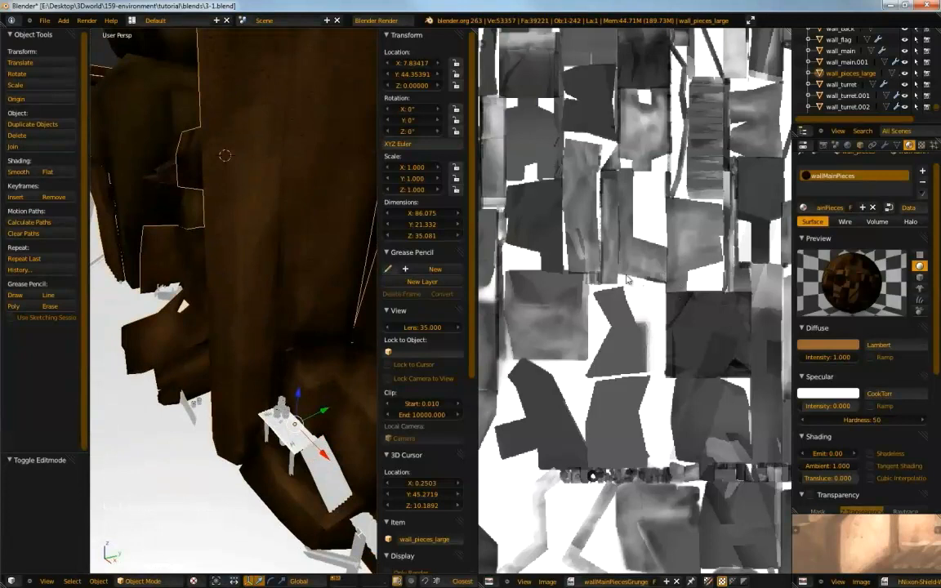
pyautogui.moveTo(227, 326); pyautogui.dragTo(263, 256, button='middle')
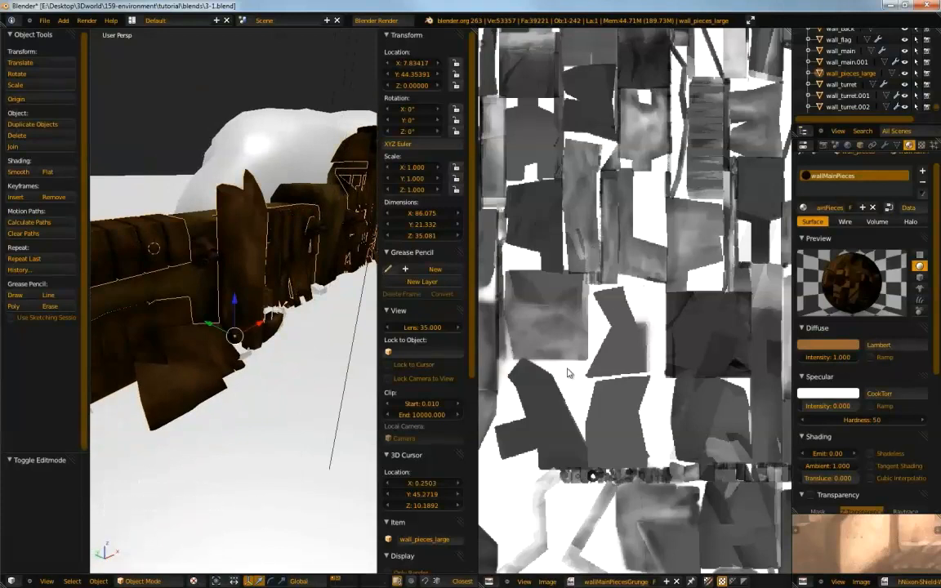
# - Examine the large wall pieces along the wall towards the round tower at its far end
pyautogui.moveTo(375, 344); pyautogui.dragTo(296, 320, button='middle')
pyautogui.keyDown('shift'); pyautogui.moveTo(295, 321); pyautogui.dragTo(222, 323, button='middle'); pyautogui.keyUp('shift')
pyautogui.moveTo(222, 322); pyautogui.dragTo(249, 320, button='middle')
pyautogui.keyDown('shift'); pyautogui.moveTo(249, 320); pyautogui.dragTo(157, 334, button='middle'); pyautogui.keyUp('shift')
pyautogui.keyDown('ctrl'); pyautogui.moveTo(231, 347); pyautogui.dragTo(232, 320, button='middle'); pyautogui.keyUp('ctrl')
pyautogui.keyDown('shift'); pyautogui.moveTo(294, 237); pyautogui.dragTo(257, 334, button='middle'); pyautogui.keyUp('shift')
pyautogui.moveTo(304, 256); pyautogui.dragTo(211, 305, button='middle')
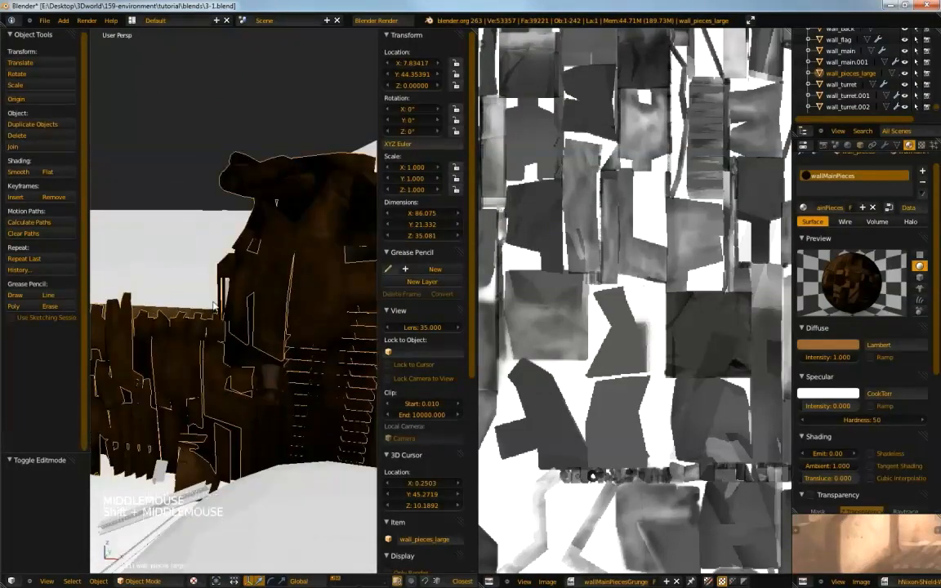
# - Maximize the 3D view and examine the grunge texture on the round tower and its roof planks
pyautogui.hotkey('ctrl', 'Up')
pyautogui.moveTo(417, 269); pyautogui.dragTo(442, 298, button='middle')
pyautogui.keyDown('shift'); pyautogui.moveTo(457, 292); pyautogui.dragTo(378, 187, button='middle'); pyautogui.keyUp('shift')
pyautogui.moveTo(294, 185); pyautogui.dragTo(336, 112, button='middle')
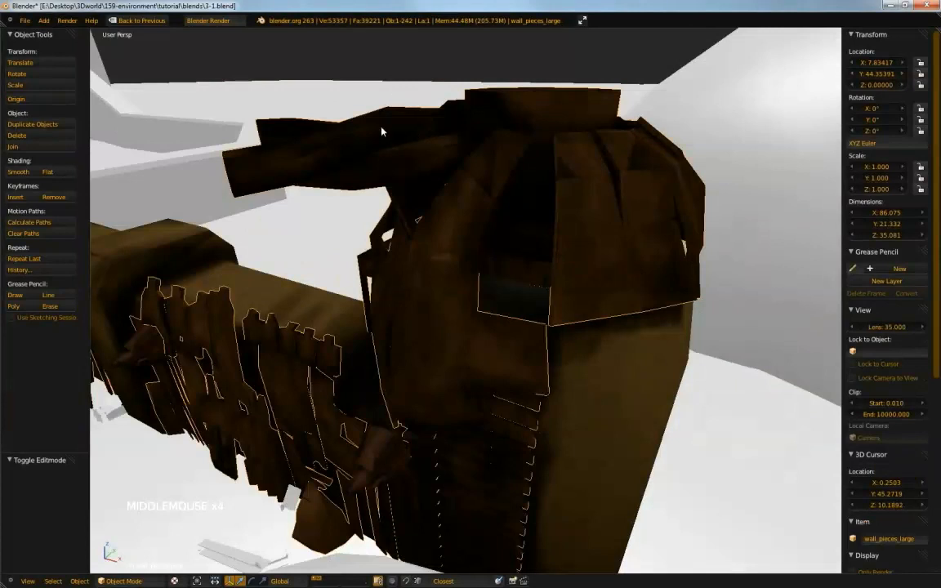
pyautogui.moveTo(393, 132); pyautogui.dragTo(527, 170, button='middle')
pyautogui.moveTo(583, 155); pyautogui.dragTo(409, 139, button='middle')
pyautogui.moveTo(408, 139); pyautogui.dragTo(400, 91, button='middle')
pyautogui.moveTo(401, 105); pyautogui.dragTo(412, 134, button='middle')
pyautogui.keyDown('shift'); pyautogui.moveTo(413, 134); pyautogui.dragTo(484, 196, button='middle'); pyautogui.keyUp('shift')
pyautogui.moveTo(483, 196); pyautogui.dragTo(459, 208, button='middle')
pyautogui.moveTo(410, 228); pyautogui.dragTo(204, 369, button='middle')
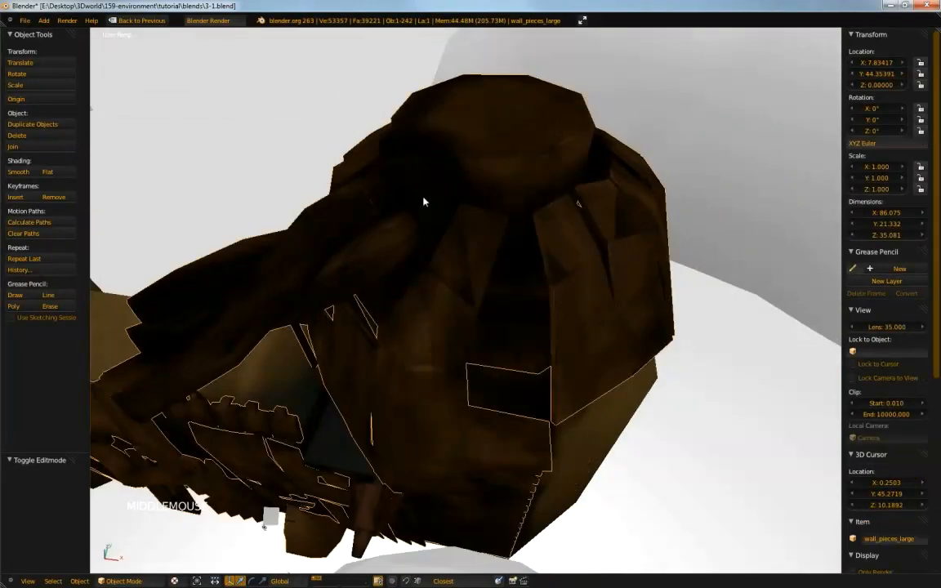
pyautogui.moveTo(429, 203); pyautogui.dragTo(490, 145, button='middle')
# - Examine the wall's front from ground level and the main wall's texture from behind
pyautogui.moveTo(531, 268)
pyautogui.keyDown('shift'); pyautogui.mouseDown(button='middle')
pyautogui.moveTo(461, 240)
pyautogui.moveTo(491, 271)
pyautogui.moveTo(526, 206)
pyautogui.moveTo(474, 184)
pyautogui.moveTo(547, 258)
pyautogui.mouseUp(button='middle'); pyautogui.keyUp('shift')
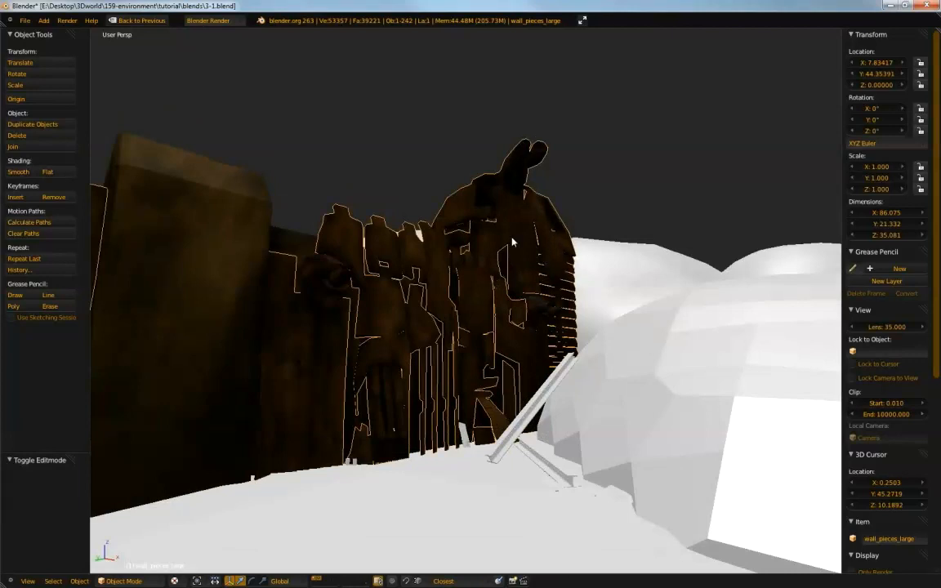
pyautogui.moveTo(488, 222); pyautogui.dragTo(544, 151, button='middle')
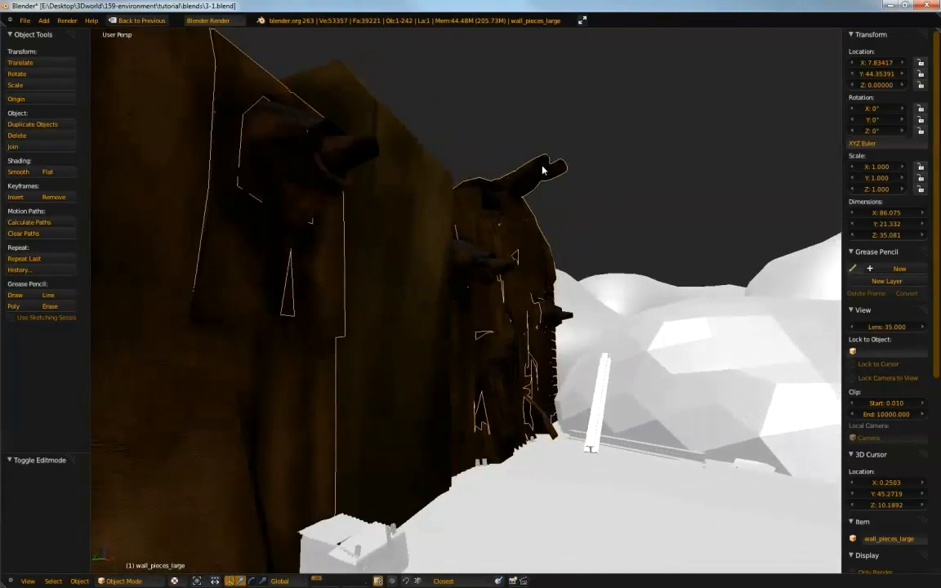
pyautogui.moveTo(460, 195); pyautogui.dragTo(511, 206, button='middle')
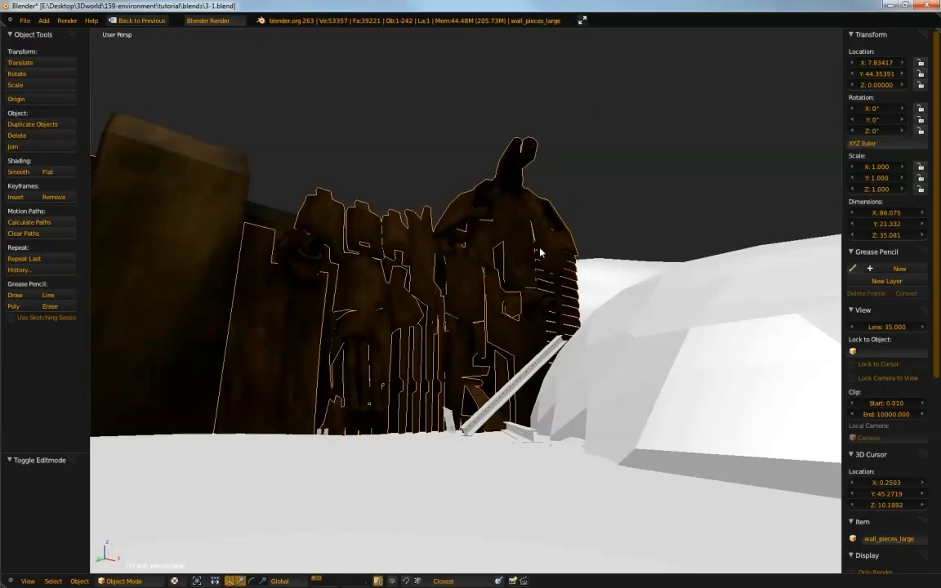
pyautogui.moveTo(457, 237); pyautogui.dragTo(365, 419, button='middle')
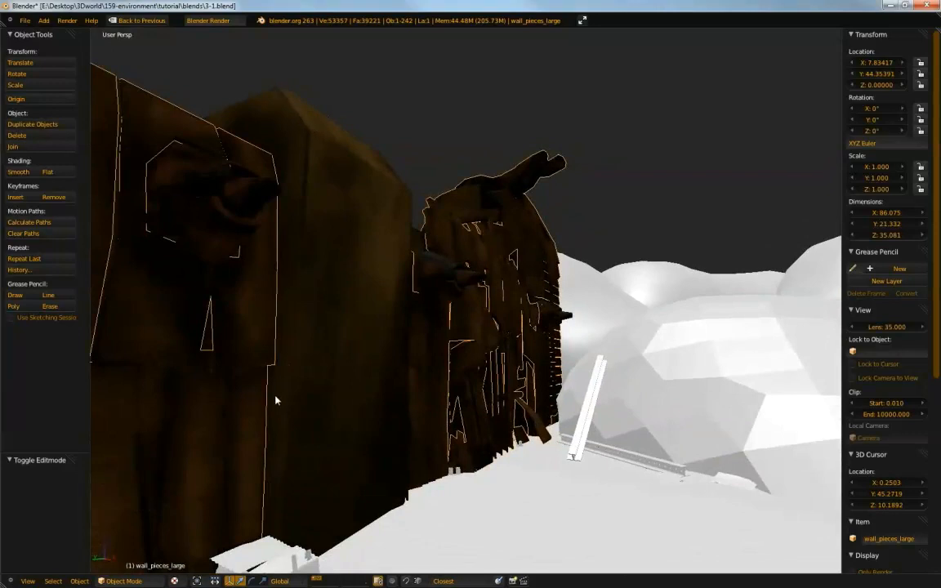
pyautogui.moveTo(274, 502); pyautogui.dragTo(421, 304, button='middle')
pyautogui.keyDown('shift'); pyautogui.moveTo(421, 303); pyautogui.dragTo(405, 290, button='middle'); pyautogui.keyUp('shift')
pyautogui.keyDown('shift'); pyautogui.moveTo(588, 347); pyautogui.dragTo(681, 254, button='middle'); pyautogui.keyUp('shift')
pyautogui.moveTo(684, 394); pyautogui.dragTo(657, 370, button='middle')
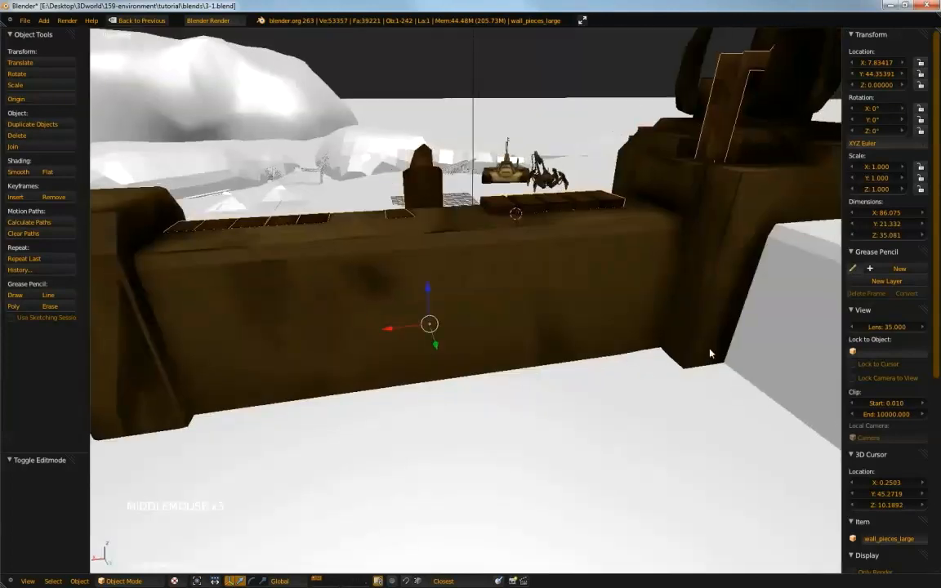
pyautogui.keyDown('shift'); pyautogui.moveTo(408, 323); pyautogui.dragTo(572, 322, button='middle'); pyautogui.keyUp('shift')
# - Examine the wall's middle section and the overall look of the whole textured wall
pyautogui.keyDown('ctrl'); pyautogui.moveTo(530, 321); pyautogui.dragTo(576, 304, button='middle'); pyautogui.keyUp('ctrl')
pyautogui.moveTo(569, 308); pyautogui.dragTo(487, 294, button='middle')
pyautogui.moveTo(487, 294); pyautogui.dragTo(409, 316, button='middle')
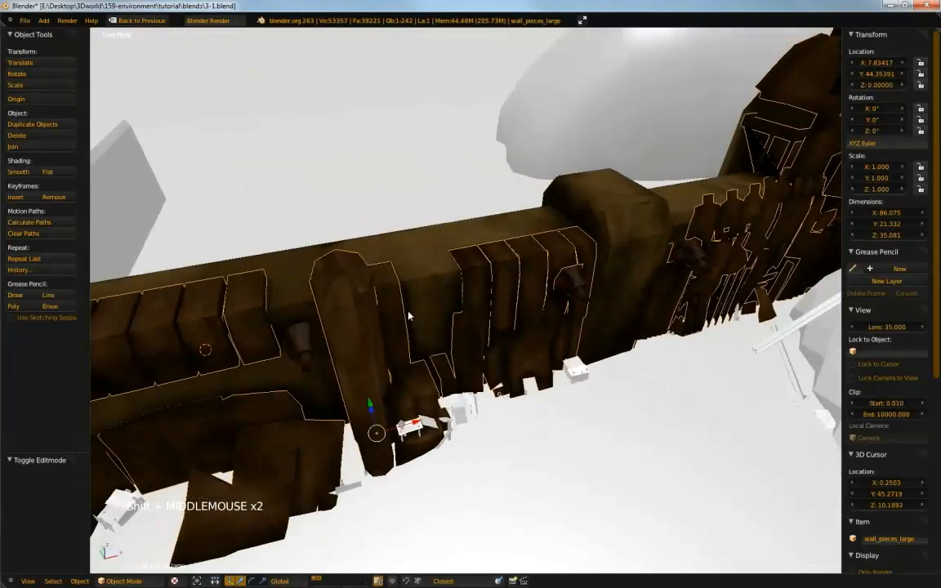
pyautogui.keyDown('shift'); pyautogui.moveTo(372, 344); pyautogui.dragTo(414, 258, button='middle'); pyautogui.keyUp('shift')
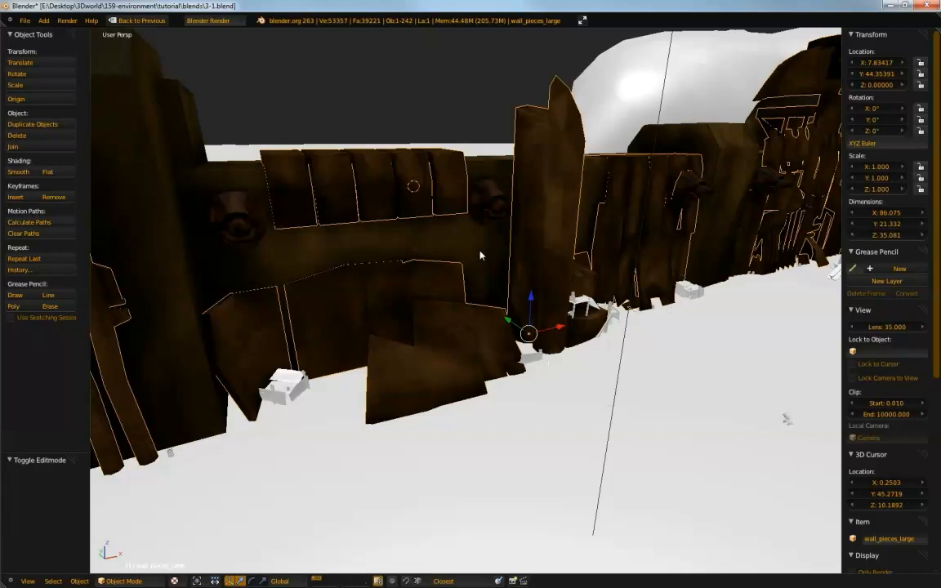
pyautogui.moveTo(483, 290); pyautogui.dragTo(502, 402, button='middle')
pyautogui.moveTo(470, 305); pyautogui.dragTo(490, 334, button='middle')
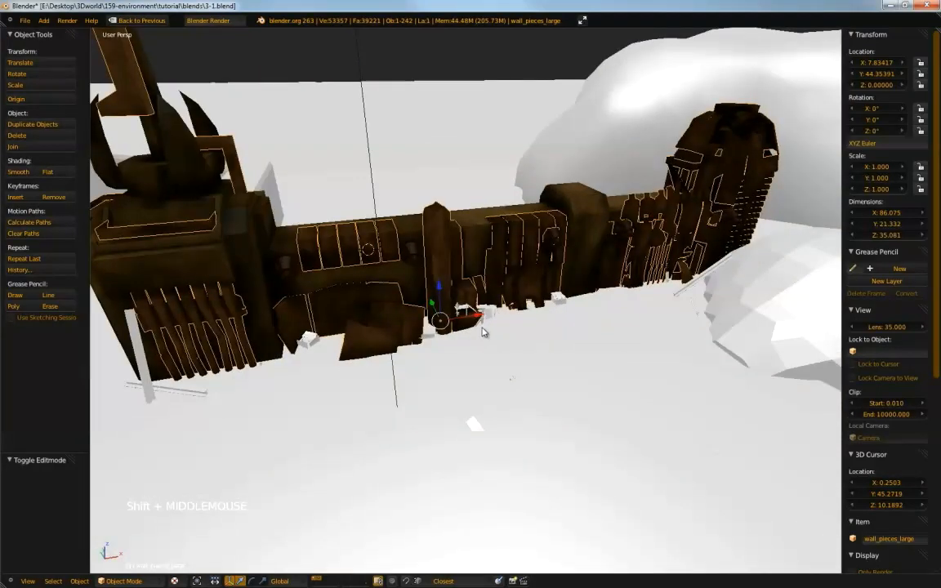
pyautogui.moveTo(481, 282); pyautogui.dragTo(470, 299, button='middle')
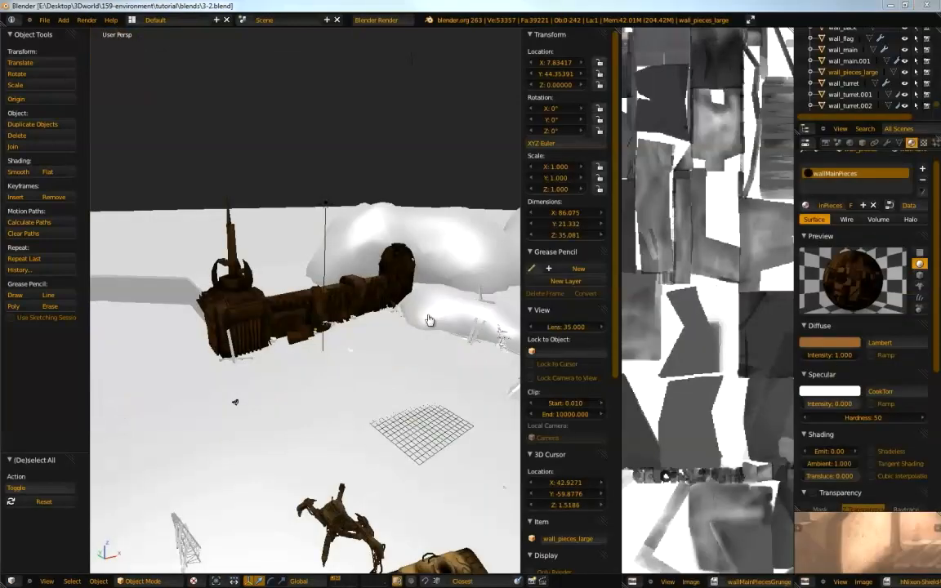
# - Select the three small junk piles with junkpile.002 active and link their object data
pyautogui.moveTo(351, 286); pyautogui.dragTo(245, 338, button='middle')
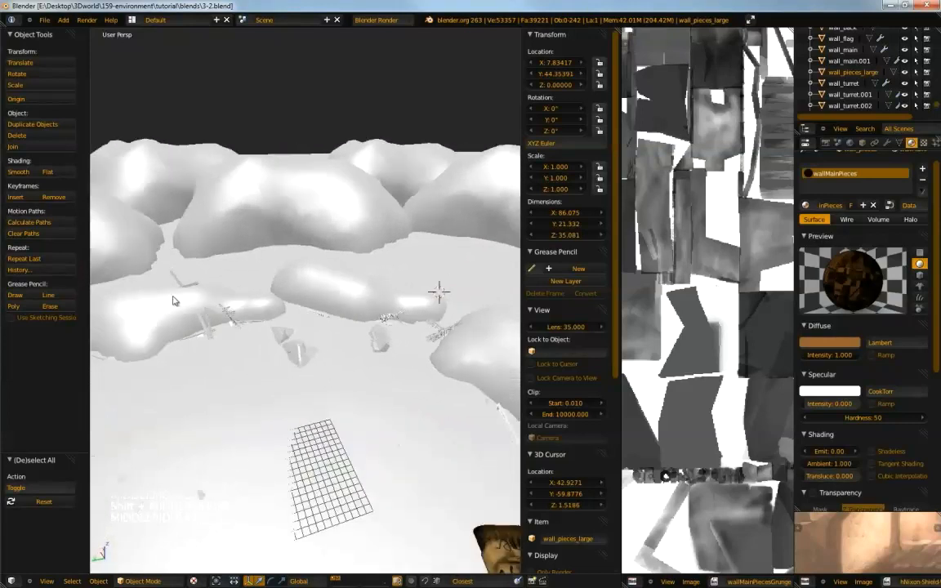
pyautogui.rightClick(165, 274)
pyautogui.moveTo(209, 237); pyautogui.dragTo(216, 316, button='middle')
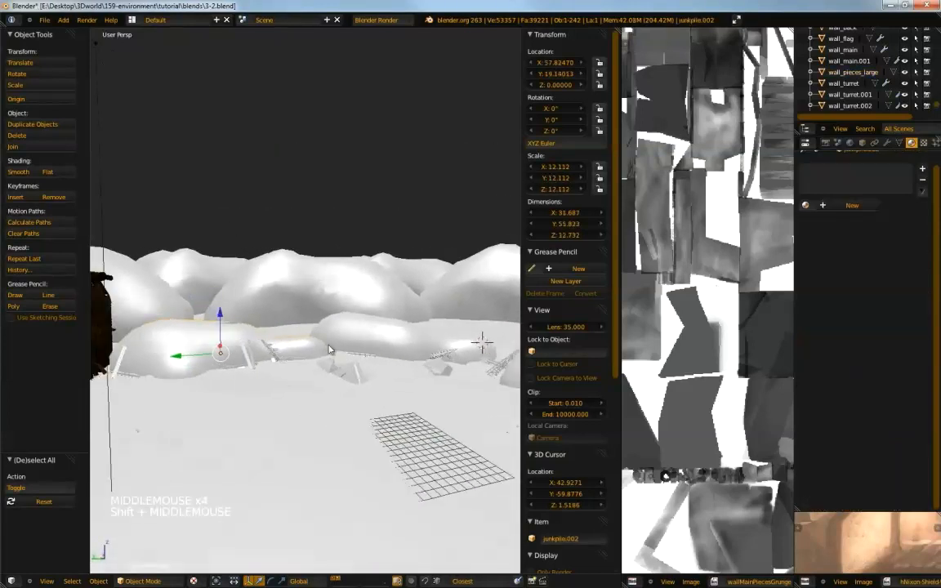
pyautogui.rightClick(318, 309)
pyautogui.middleClick(384, 379)
pyautogui.keyDown('ctrl'); pyautogui.moveTo(384, 380); pyautogui.dragTo(297, 485, button='middle'); pyautogui.keyUp('ctrl')
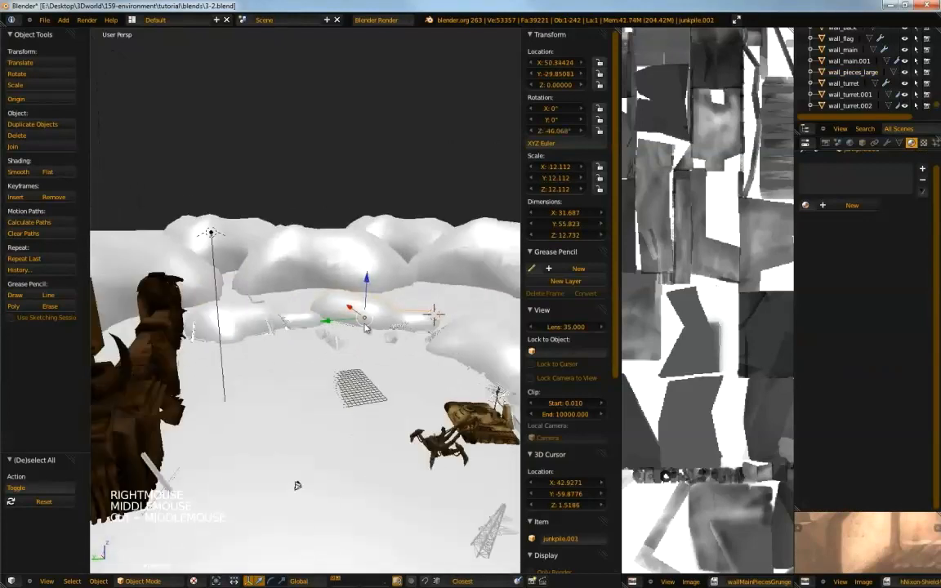
pyautogui.keyDown('shift'); pyautogui.rightClick(446, 345); pyautogui.keyUp('shift')
pyautogui.keyDown('shift'); pyautogui.rightClick(230, 320); pyautogui.keyUp('shift')
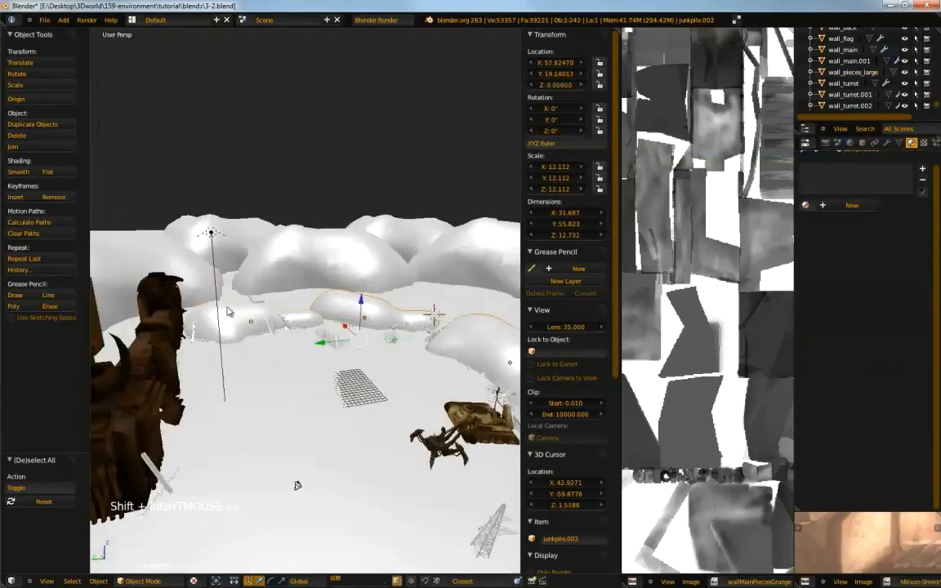
pyautogui.hotkey('ctrl', 'l')
pyautogui.click(227, 308)
pyautogui.moveTo(250, 275); pyautogui.dragTo(299, 424, button='middle')
pyautogui.rightClick(327, 321)
pyautogui.keyDown('shift'); pyautogui.rightClick(440, 303); pyautogui.keyUp('shift')
pyautogui.keyDown('shift'); pyautogui.rightClick(415, 268); pyautogui.keyUp('shift')
pyautogui.keyDown('shift'); pyautogui.rightClick(248, 285); pyautogui.keyUp('shift')
pyautogui.keyDown('shift'); pyautogui.rightClick(201, 335); pyautogui.keyUp('shift')
pyautogui.keyDown('shift'); pyautogui.rightClick(254, 324); pyautogui.keyUp('shift')
pyautogui.keyDown('shift'); pyautogui.rightClick(260, 333); pyautogui.keyUp('shift')
pyautogui.keyDown('ctrl'); pyautogui.rightClick(184, 359); pyautogui.keyUp('ctrl')
pyautogui.keyDown('ctrl'); pyautogui.rightClick(194, 355); pyautogui.keyUp('ctrl')
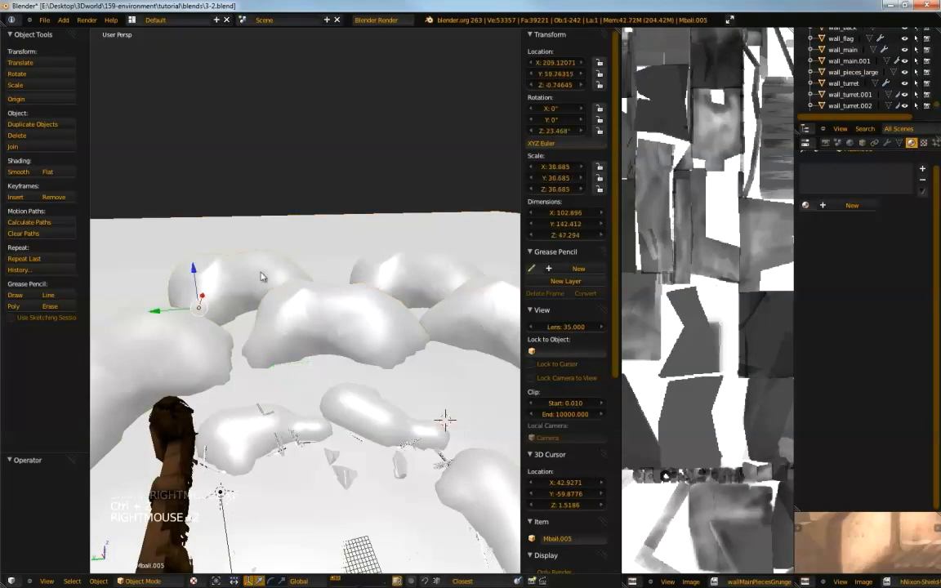
pyautogui.rightClick(390, 418)
pyautogui.keyDown('shift'); pyautogui.rightClick(380, 424); pyautogui.keyUp('shift')
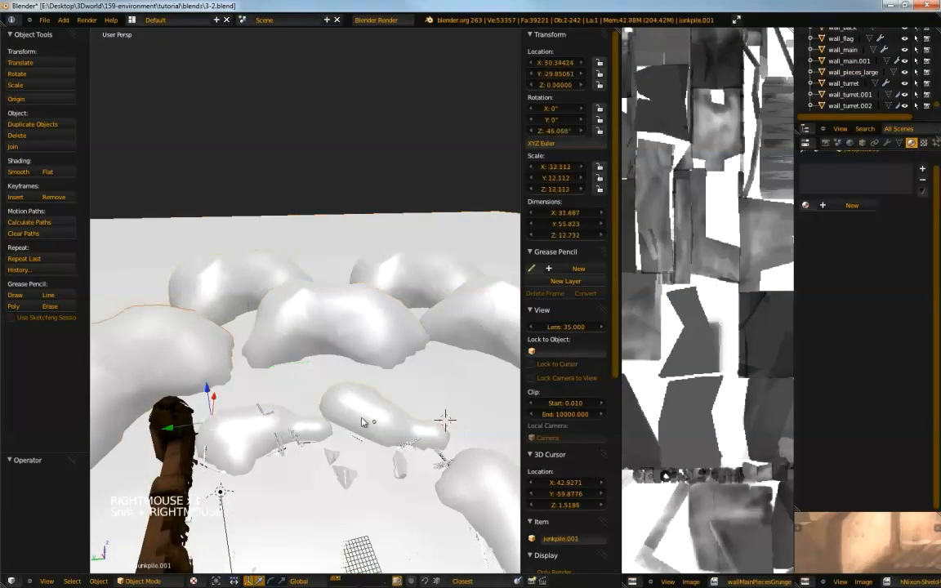
# - Select the five large background hills with Mball.001 active and link their object data
pyautogui.rightClick(176, 359)
pyautogui.keyDown('shift'); pyautogui.rightClick(228, 278); pyautogui.keyUp('shift')
pyautogui.keyDown('shift'); pyautogui.rightClick(393, 268); pyautogui.keyUp('shift')
pyautogui.keyDown('shift'); pyautogui.rightClick(458, 310); pyautogui.keyUp('shift')
pyautogui.keyDown('shift'); pyautogui.rightClick(377, 315); pyautogui.keyUp('shift')
pyautogui.hotkey('ctrl', 'l')
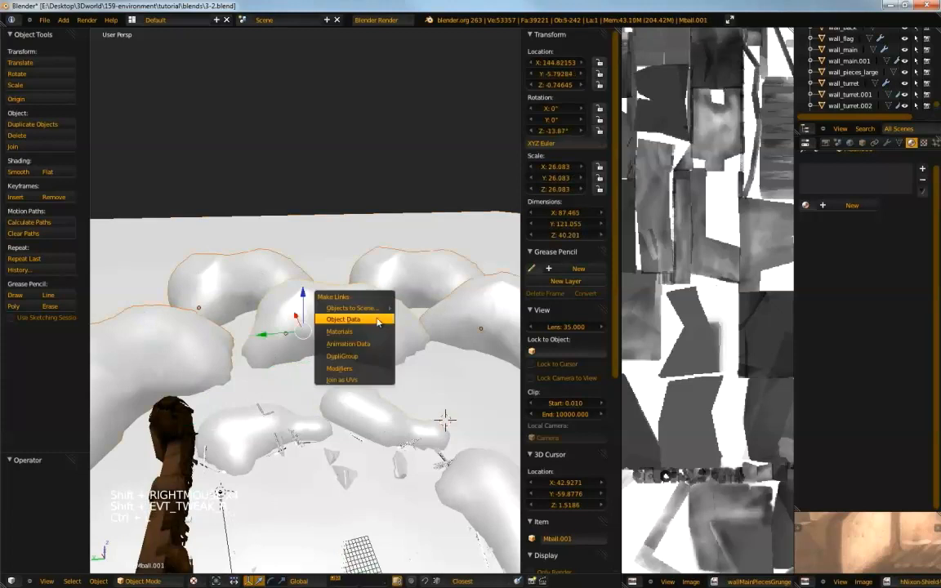
pyautogui.click(343, 287)
# - Examine the large background hills and the small junk piles in front of them
pyautogui.moveTo(343, 377); pyautogui.dragTo(350, 405, button='middle')
pyautogui.moveTo(350, 405)
pyautogui.keyDown('shift'); pyautogui.mouseDown(button='middle')
pyautogui.moveTo(350, 384)
pyautogui.moveTo(353, 400)
pyautogui.mouseUp(button='middle'); pyautogui.keyUp('shift')
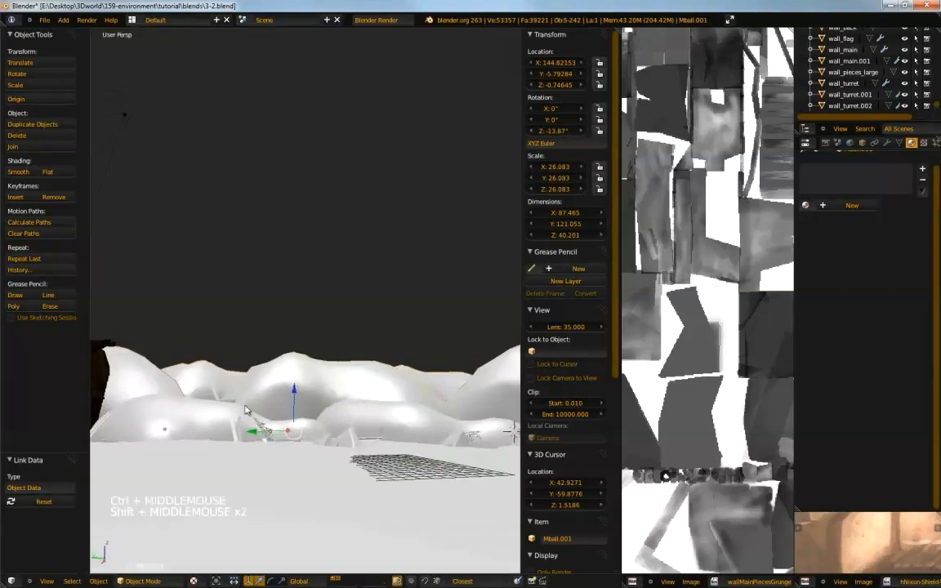
pyautogui.keyDown('ctrl'); pyautogui.moveTo(420, 445); pyautogui.dragTo(326, 347, button='middle'); pyautogui.keyUp('ctrl')
pyautogui.keyDown('ctrl'); pyautogui.moveTo(340, 398); pyautogui.dragTo(351, 543, button='middle'); pyautogui.keyUp('ctrl')
pyautogui.keyDown('shift'); pyautogui.moveTo(361, 376); pyautogui.dragTo(297, 419, button='middle'); pyautogui.keyUp('shift')
pyautogui.moveTo(232, 345); pyautogui.dragTo(273, 307, button='middle')
pyautogui.keyDown('ctrl'); pyautogui.moveTo(277, 457); pyautogui.dragTo(280, 335, button='middle'); pyautogui.keyUp('ctrl')
pyautogui.moveTo(265, 457); pyautogui.dragTo(309, 218, button='middle')
# - Open the small junk pile junkpile.002 in Edit Mode with a widened UV/Image Editor beside it
pyautogui.rightClick(235, 287)
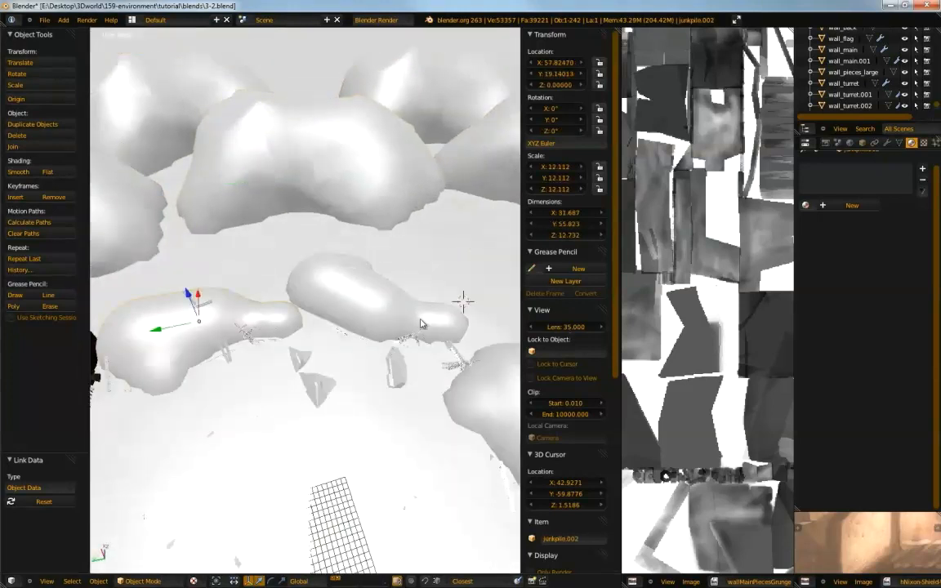
pyautogui.moveTo(618, 311); pyautogui.dragTo(454, 310)
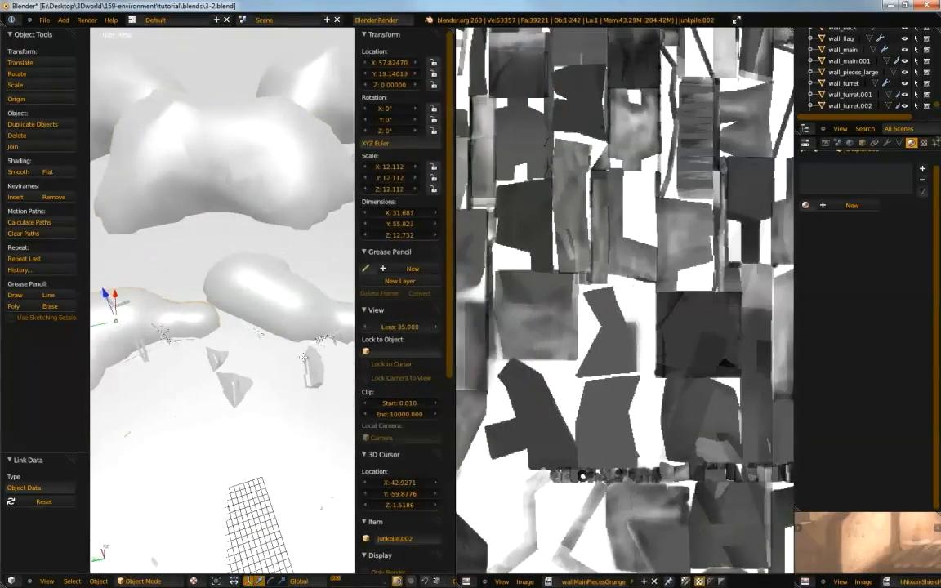
pyautogui.keyDown('shift'); pyautogui.moveTo(295, 327); pyautogui.dragTo(365, 331, button='middle'); pyautogui.keyUp('shift')
pyautogui.press('Tab')
pyautogui.moveTo(242, 366); pyautogui.dragTo(222, 326, button='middle')
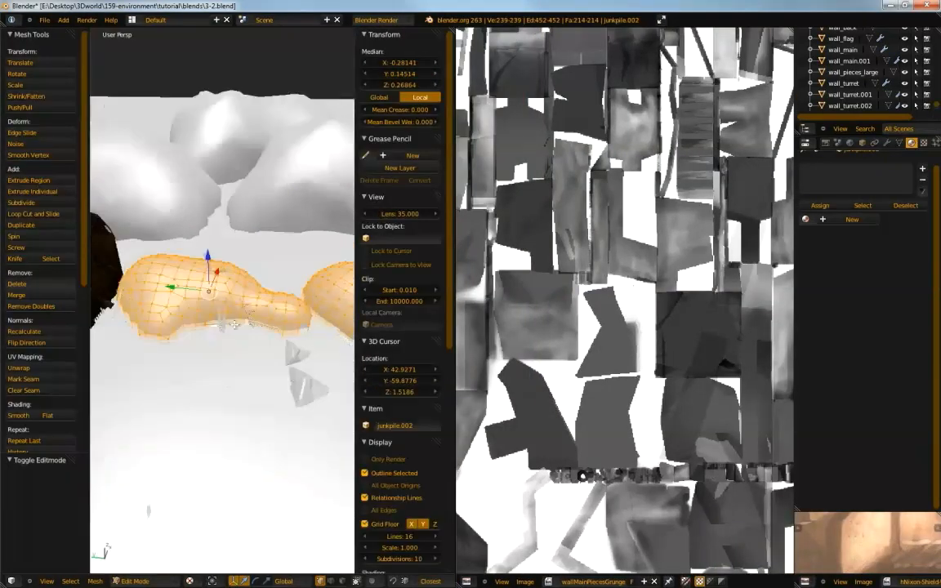
# - Create a new image named junkpileSmallGrunge for the small junk pile in the UV/Image Editor
pyautogui.scroll(-10, 567, 282)
pyautogui.scroll(3, 592, 257)
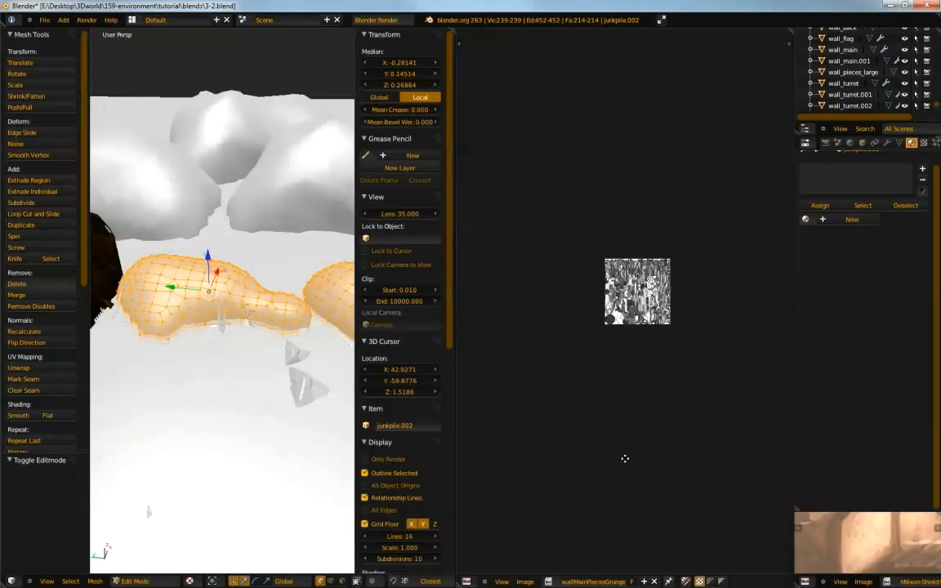
pyautogui.scroll(5, 592, 256)
pyautogui.click(524, 581)
pyautogui.click(535, 565)
pyautogui.click(575, 478)
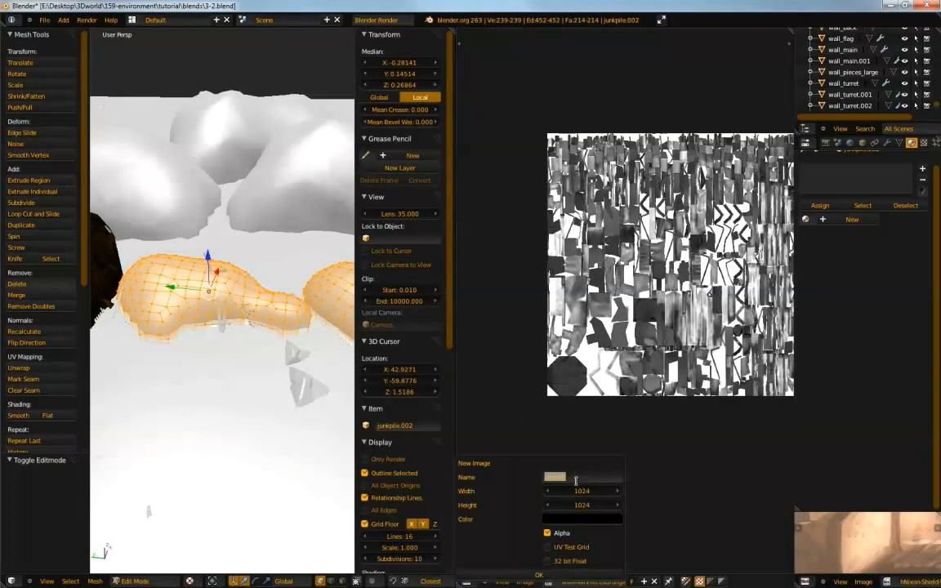
pyautogui.write('junkpileSmp')
pyautogui.write('llGrunge')
pyautogui.click(517, 546)
pyautogui.click(537, 575)
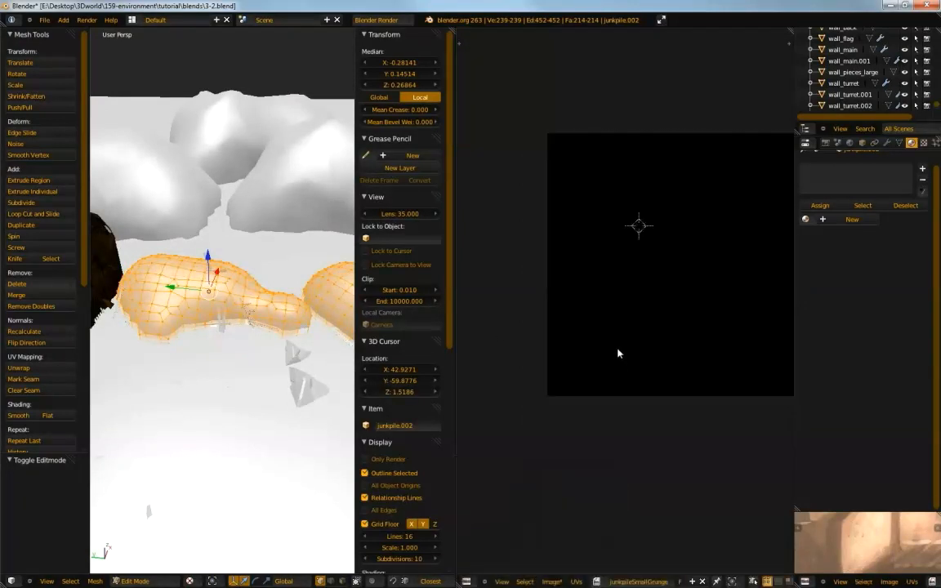
# - Unwrap the whole junkpile.002 mesh onto the junkpileSmallGrunge image with the standard angle-based Unwrap
pyautogui.press('u')
pyautogui.click(284, 309)
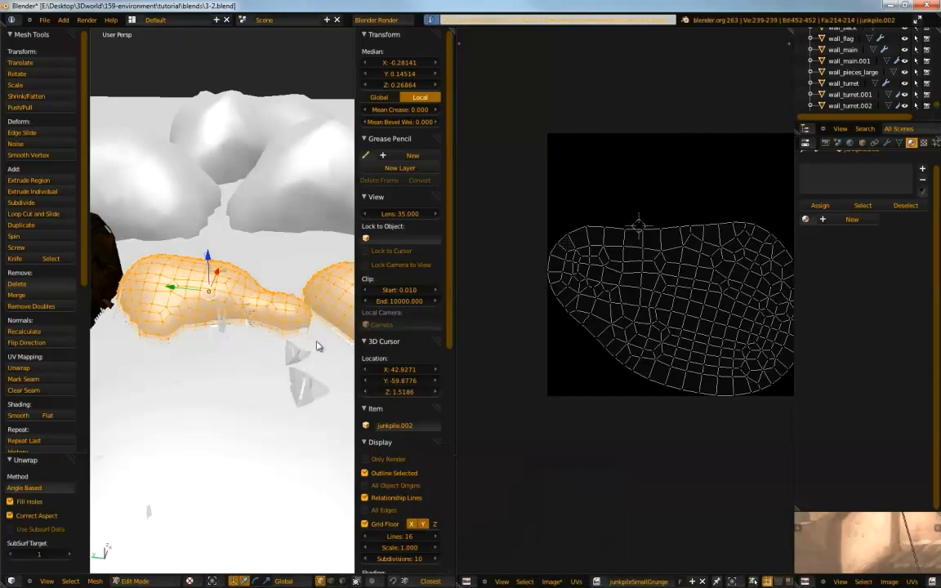
pyautogui.moveTo(665, 319); pyautogui.dragTo(603, 331, button='middle')
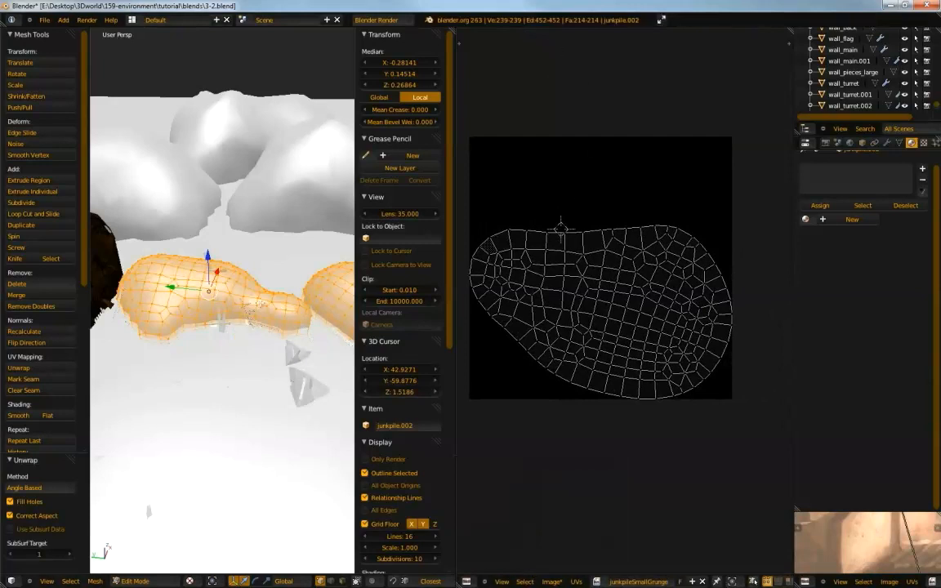
# - Examine the unwrapped UV layout and compare it with the small junk piles in the 3D view
pyautogui.keyDown('shift'); pyautogui.moveTo(271, 325); pyautogui.dragTo(210, 313, button='middle'); pyautogui.keyUp('shift')
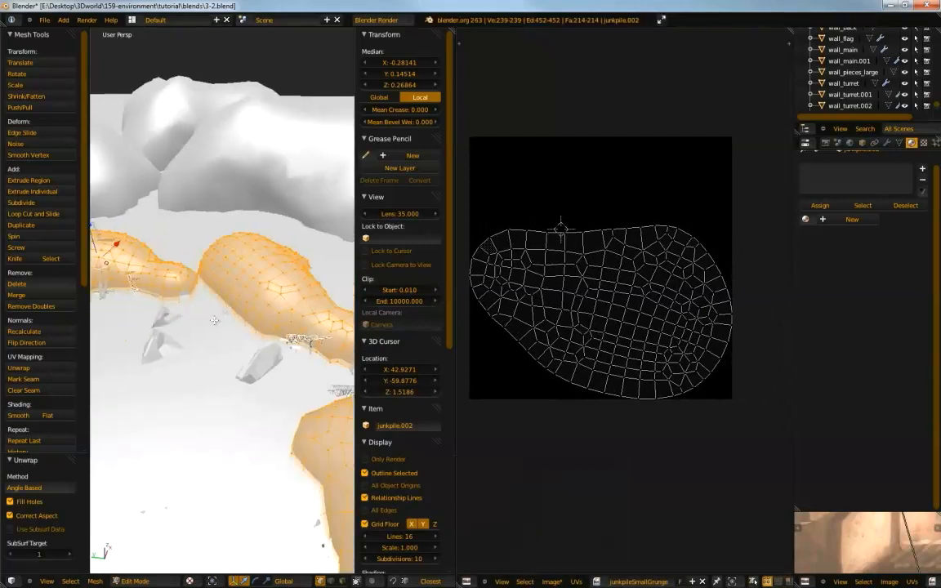
pyautogui.scroll(-4, 400, 245)
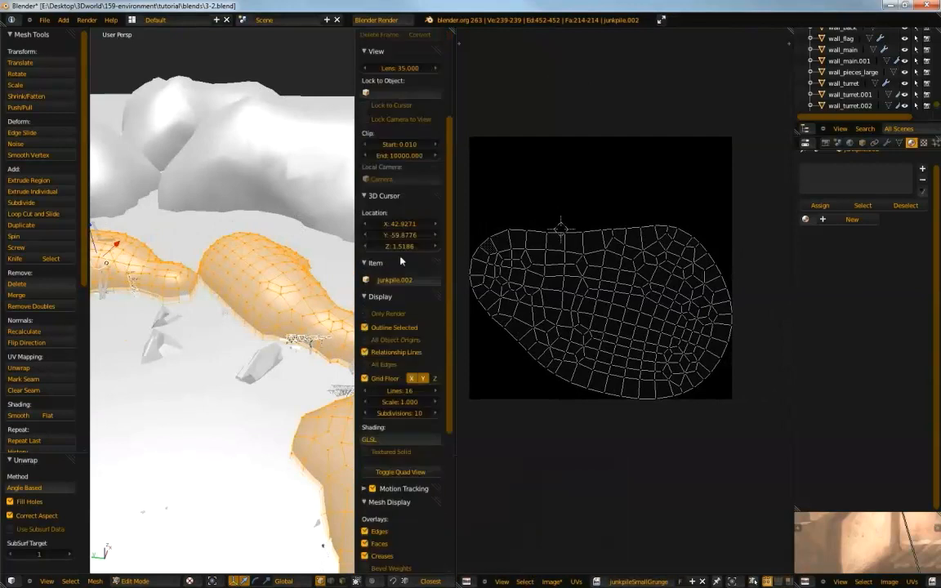
pyautogui.scroll(1, 419, 284)
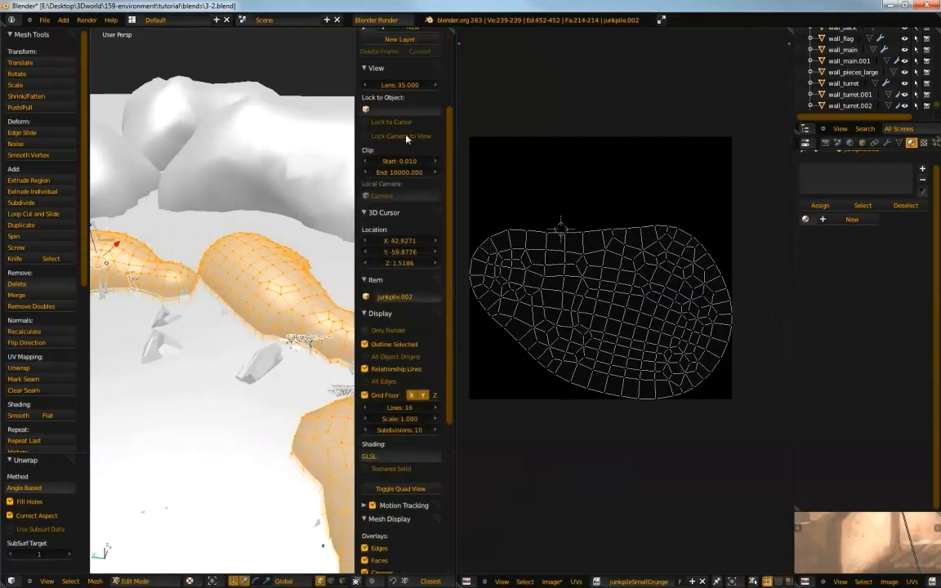
pyautogui.scroll(3, 406, 178)
pyautogui.press('Tab')
pyautogui.scroll(2, 408, 173)
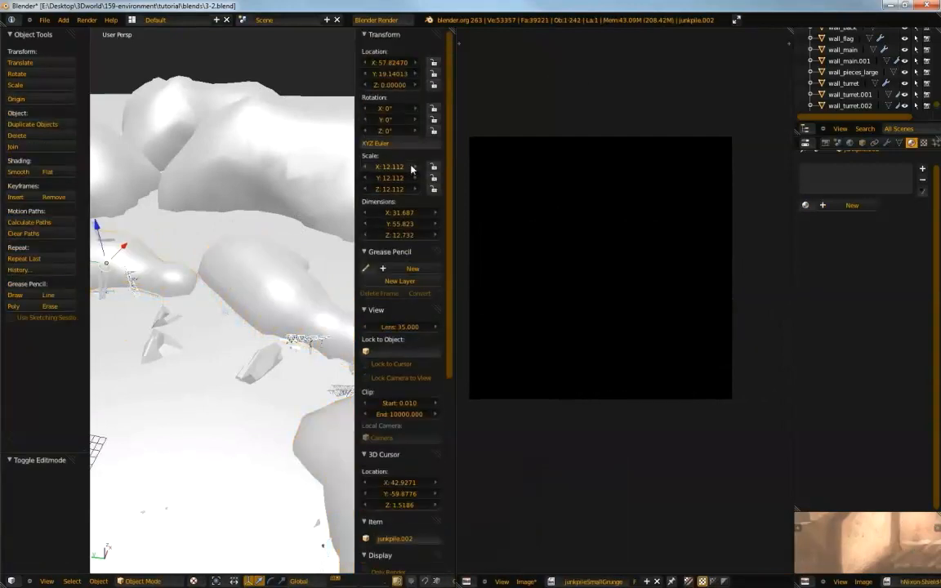
pyautogui.moveTo(254, 276)
pyautogui.mouseDown(button='middle')
pyautogui.moveTo(269, 277)
pyautogui.moveTo(261, 276)
pyautogui.mouseUp(button='middle')
pyautogui.press('Tab')
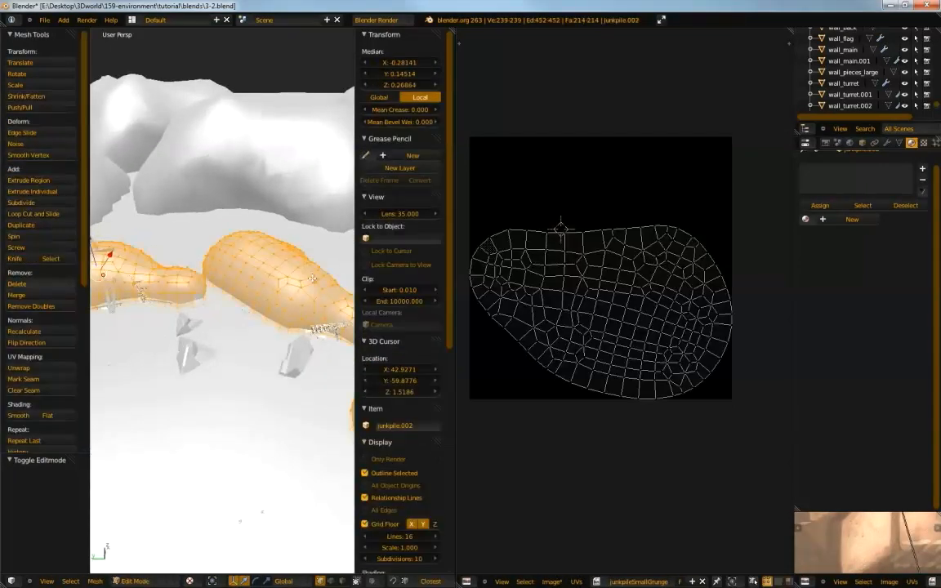
pyautogui.scroll(3, 620, 310)
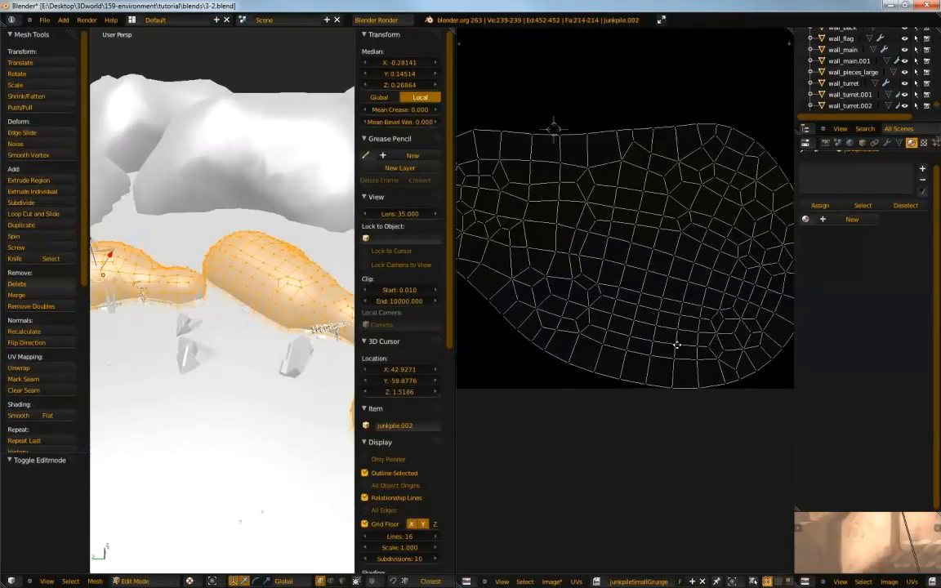
pyautogui.moveTo(658, 315); pyautogui.dragTo(689, 313, button='middle')
pyautogui.moveTo(237, 304); pyautogui.dragTo(284, 298, button='middle')
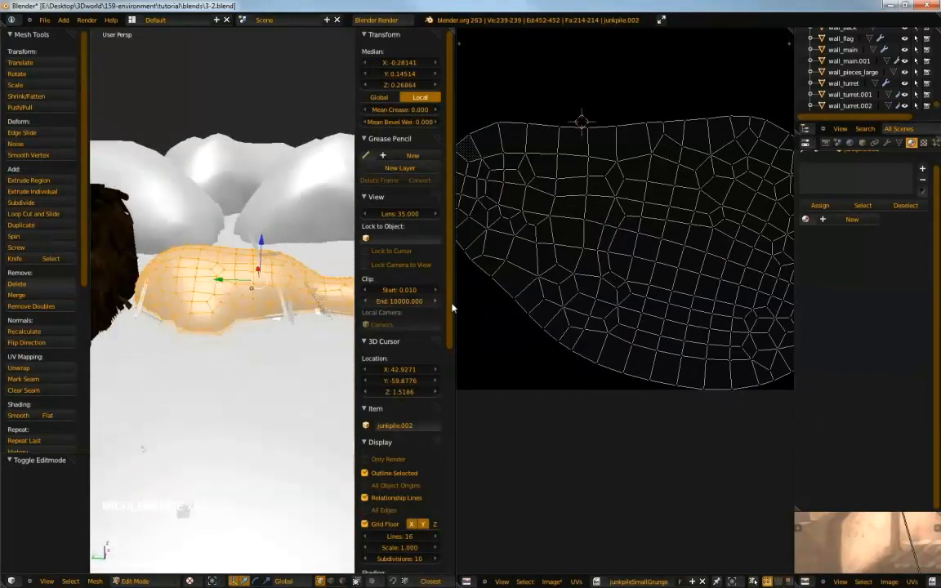
pyautogui.keyDown('shift'); pyautogui.moveTo(596, 306); pyautogui.dragTo(556, 293, button='middle'); pyautogui.keyUp('shift')
pyautogui.keyDown('ctrl'); pyautogui.moveTo(639, 300); pyautogui.dragTo(578, 283, button='middle'); pyautogui.keyUp('ctrl')
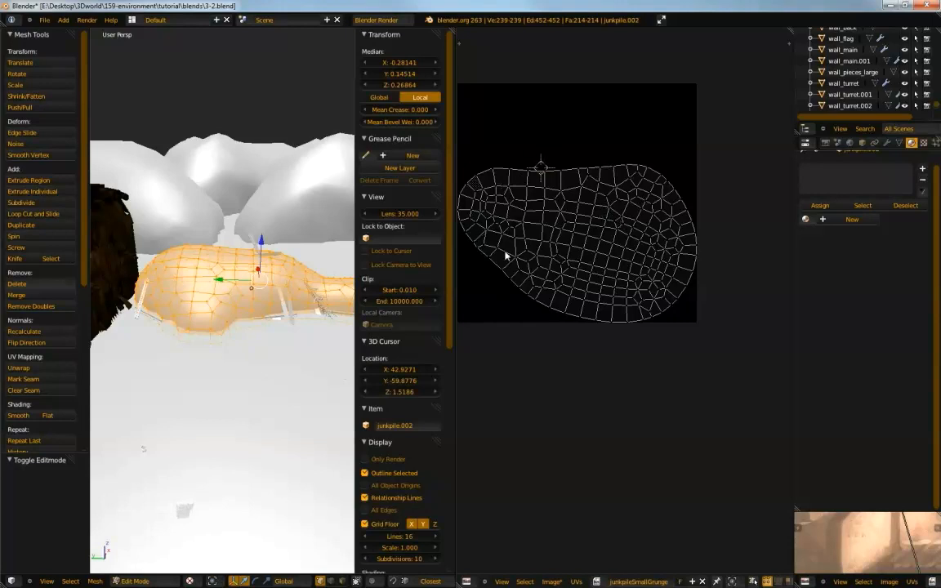
pyautogui.moveTo(261, 319)
pyautogui.mouseDown(button='middle')
pyautogui.moveTo(272, 309)
pyautogui.moveTo(242, 322)
pyautogui.moveTo(246, 308)
pyautogui.mouseUp(button='middle')
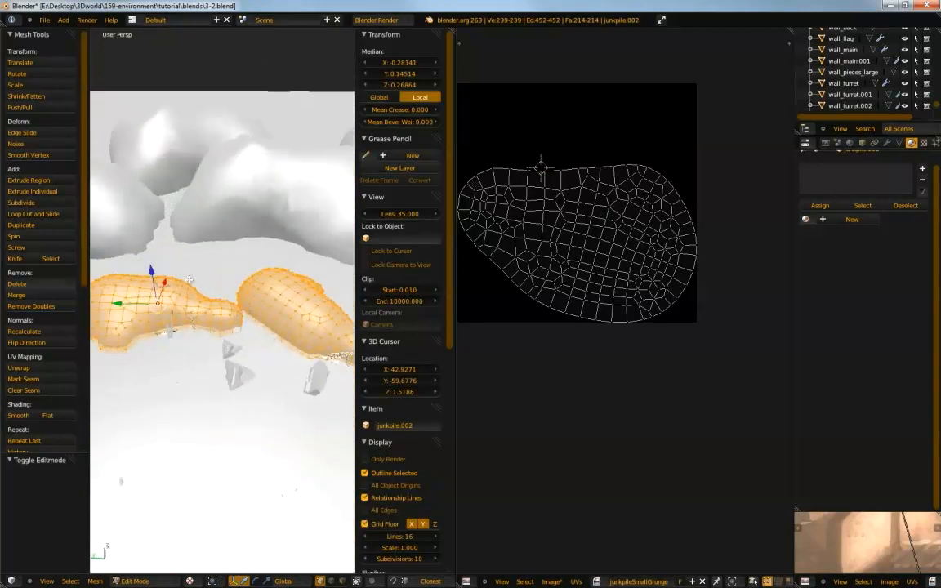
# - Try a Smart UV Project on the junk pile with island margin 0.02 and area weight 1.00
pyautogui.press('u')
pyautogui.click(167, 299)
pyautogui.press('u')
pyautogui.click(189, 315)
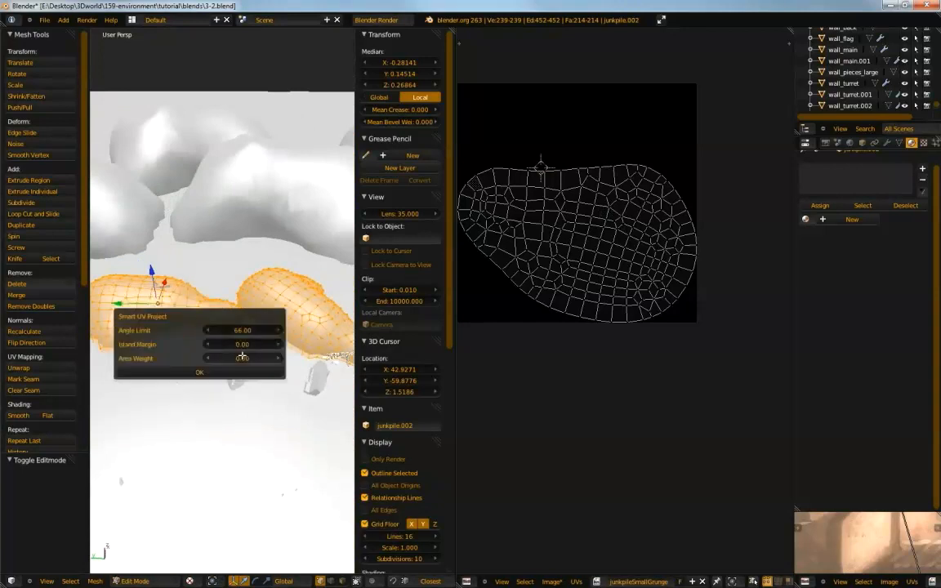
pyautogui.write('1')
pyautogui.press('Return')
pyautogui.click(244, 345)
pyautogui.write('.02')
pyautogui.press('Return')
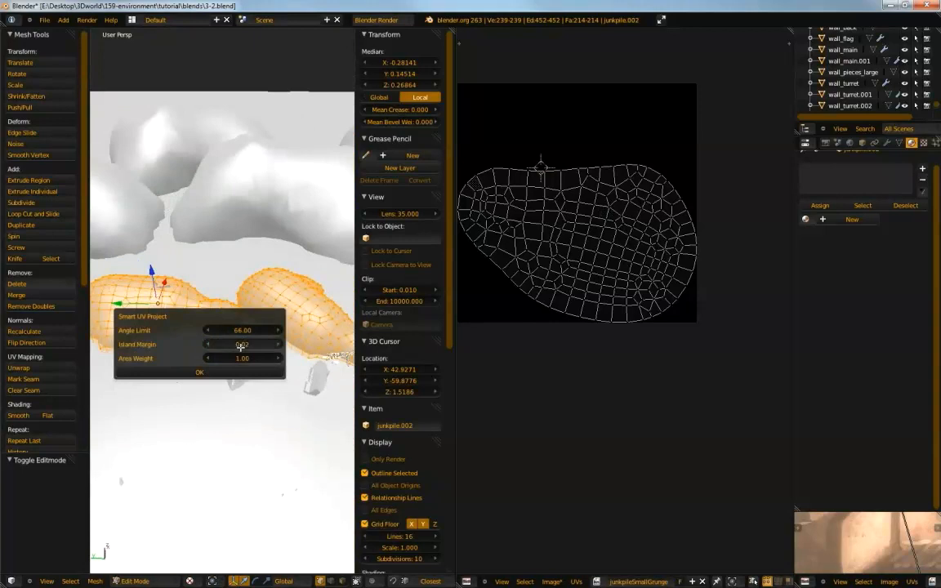
pyautogui.click(199, 372)
pyautogui.moveTo(589, 215); pyautogui.dragTo(592, 257, button='middle')
pyautogui.moveTo(501, 247); pyautogui.dragTo(577, 266, button='middle')
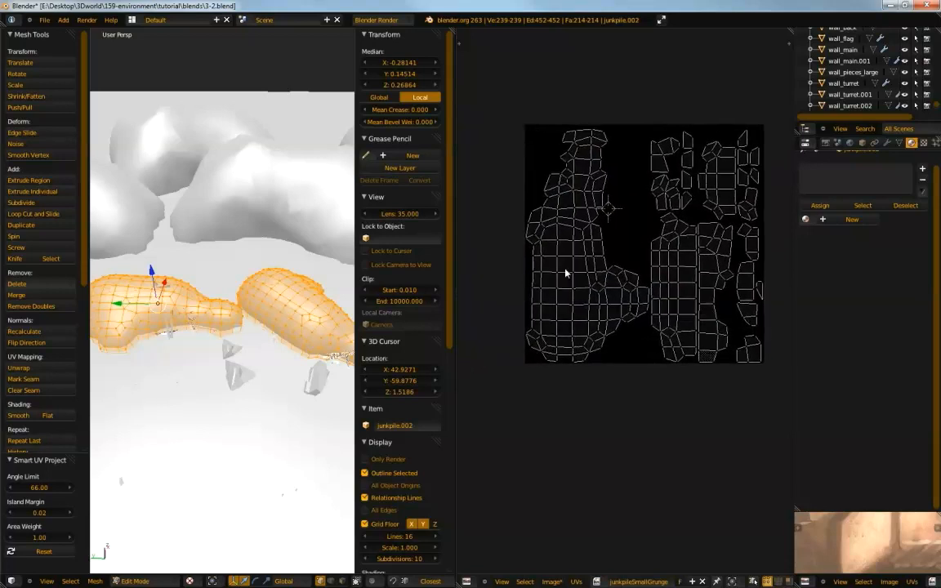
# - Unwrap the small junk pile again with the standard Unwrap in place of the Smart UV Project layout
pyautogui.moveTo(241, 259); pyautogui.dragTo(263, 329, button='middle')
pyautogui.press('u')
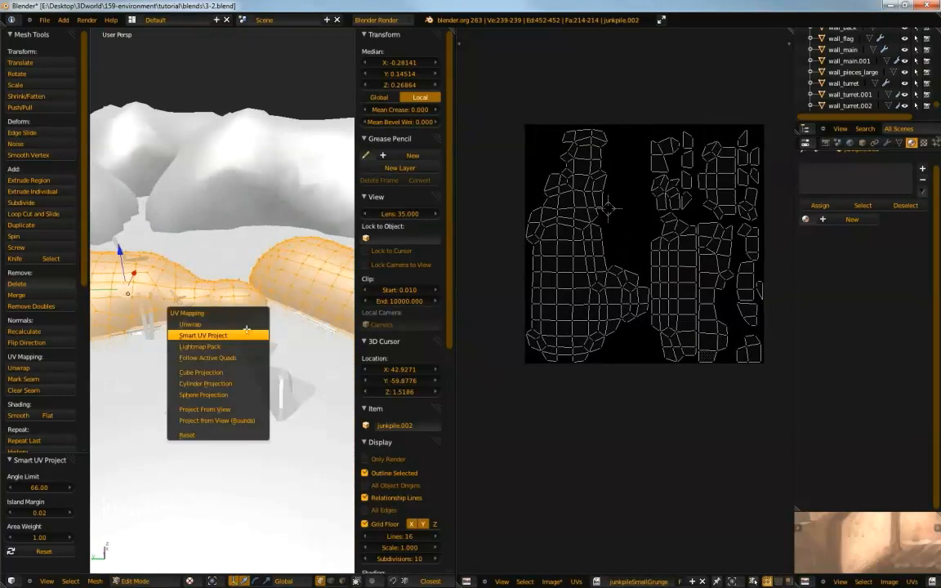
pyautogui.click(222, 290)
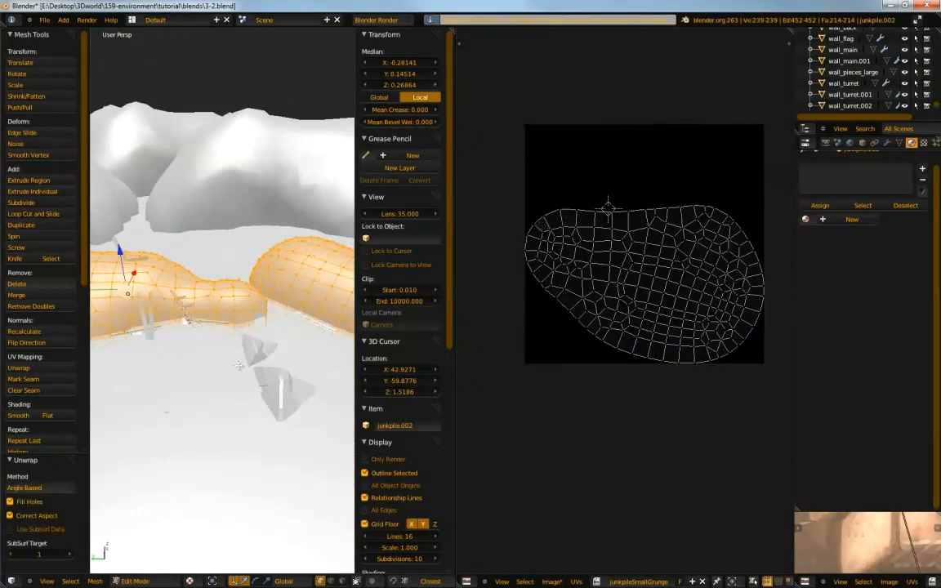
# - Examine the small junk pile from several angles in Object Mode and Edit Mode
pyautogui.moveTo(233, 328); pyautogui.dragTo(298, 426, button='middle')
pyautogui.scroll(-2, 214, 299)
pyautogui.press('Tab')
pyautogui.press('Tab')
pyautogui.press('Tab')
pyautogui.keyDown('shift'); pyautogui.moveTo(298, 426); pyautogui.dragTo(196, 366, button='middle'); pyautogui.keyUp('shift')
pyautogui.moveTo(254, 421); pyautogui.dragTo(263, 365, button='middle')
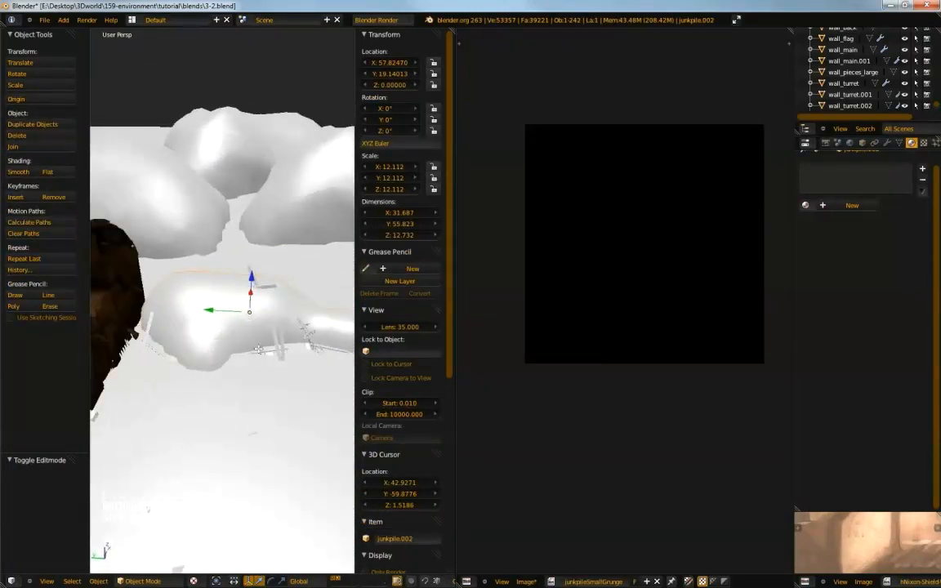
pyautogui.press('Tab')
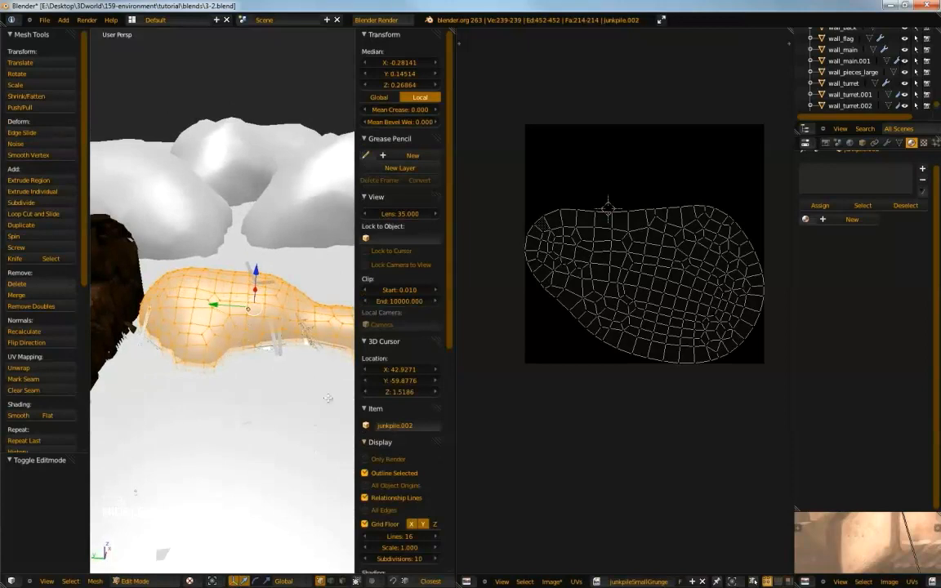
pyautogui.moveTo(263, 395); pyautogui.dragTo(243, 390, button='middle')
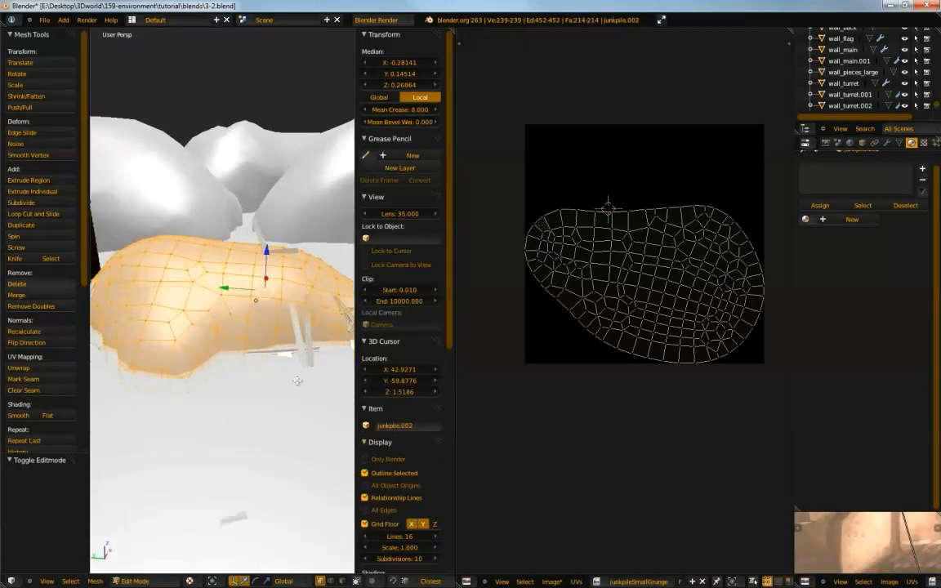
# - Unlink the black image and create a new white 1024 × 1024 image named junkpileSmallGrunge
pyautogui.click(551, 581)
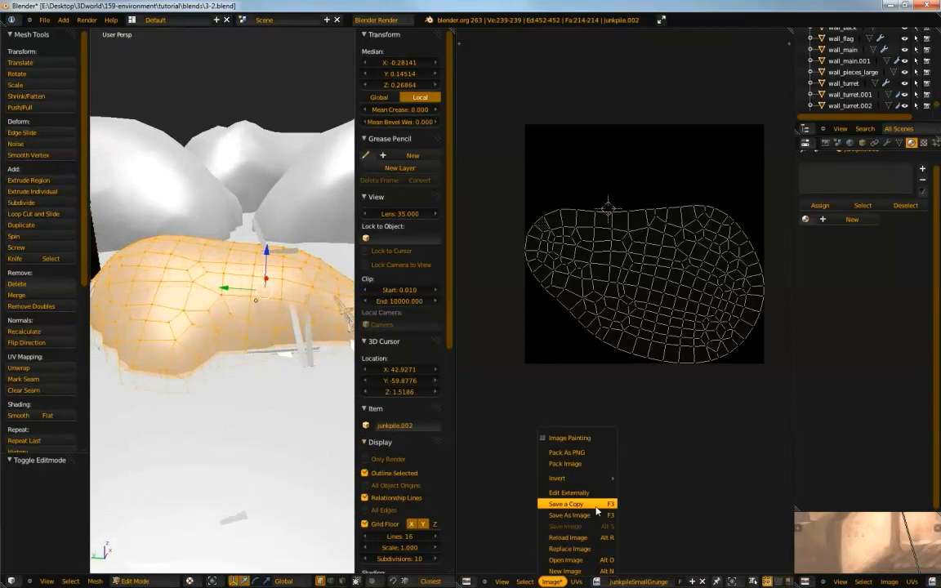
pyautogui.keyDown('shift'); pyautogui.click(702, 581); pyautogui.keyUp('shift')
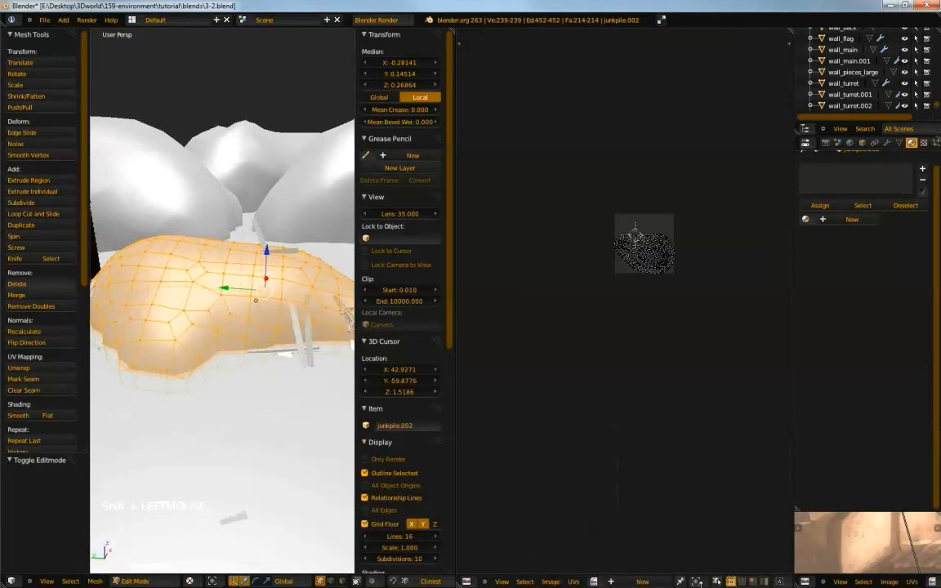
pyautogui.click(551, 581)
pyautogui.click(555, 561)
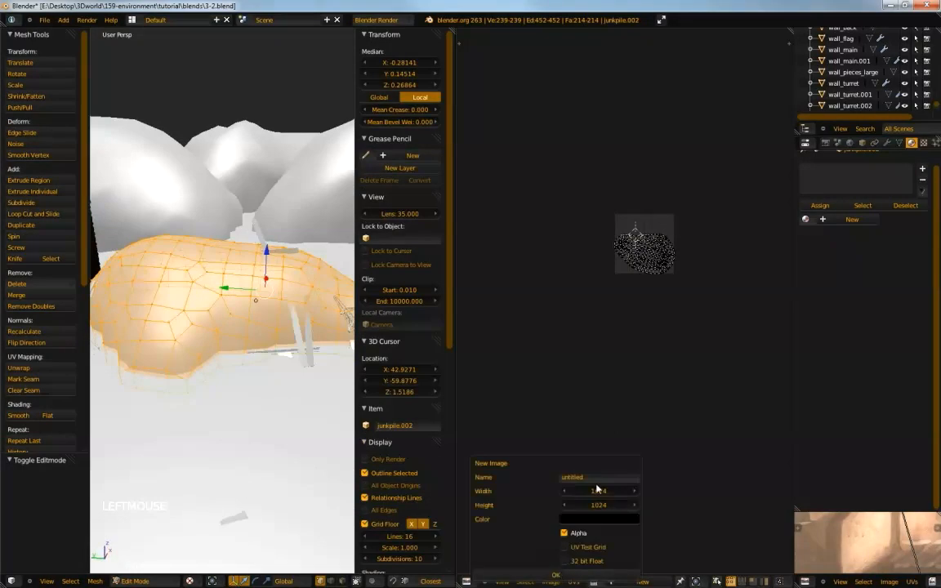
pyautogui.click(597, 517)
pyautogui.moveTo(656, 428); pyautogui.dragTo(655, 359)
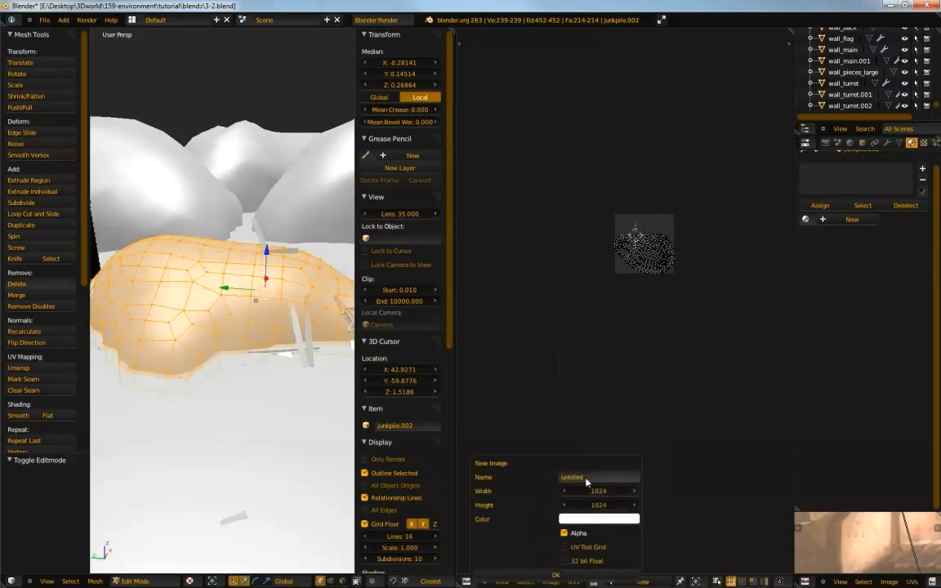
pyautogui.click(591, 480)
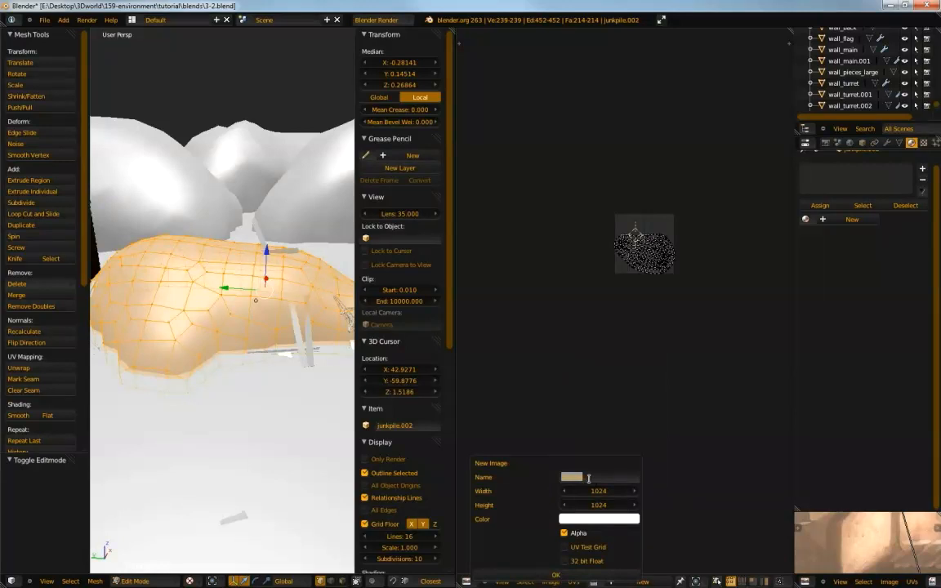
pyautogui.write('junkpileSmallGrunge')
pyautogui.press('Return')
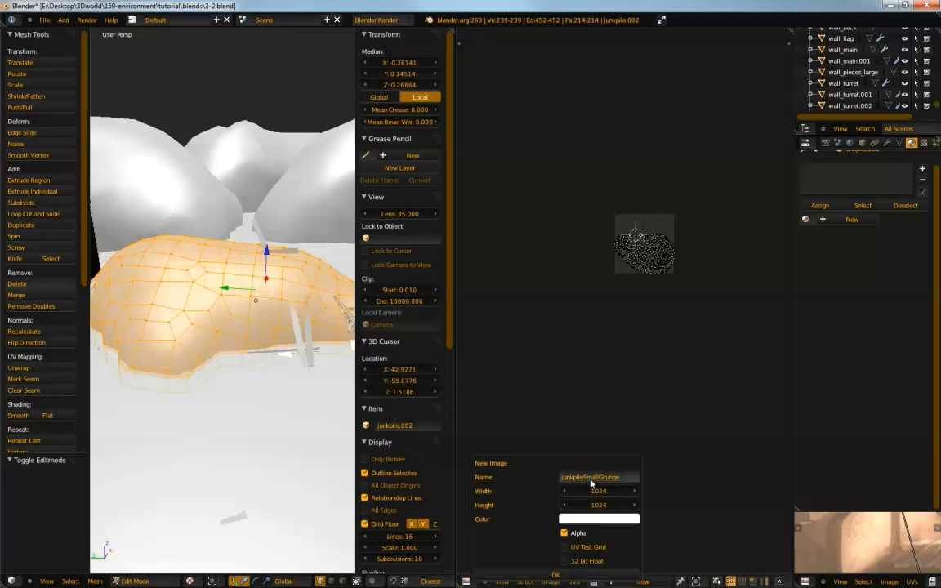
pyautogui.click(535, 575)
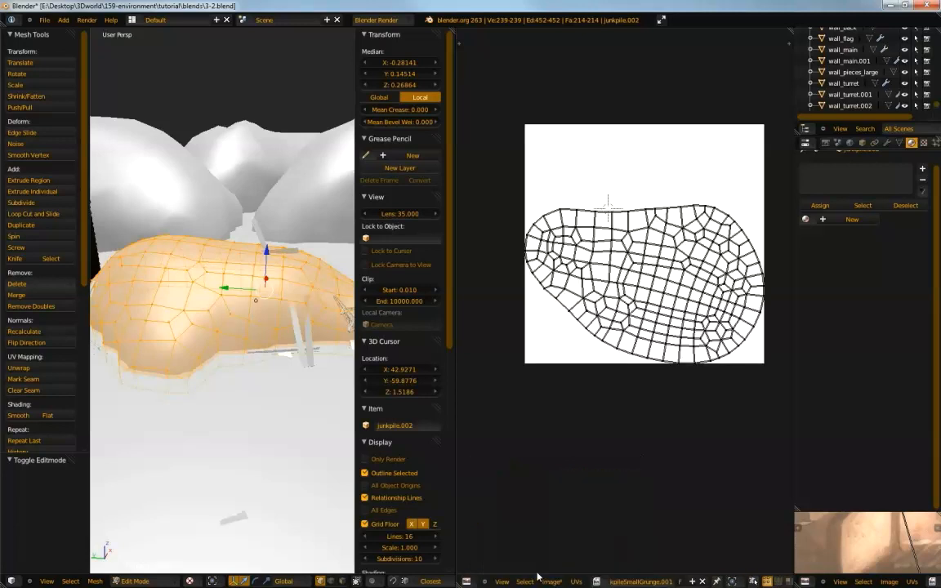
# - Save the new white image as junkpileSmallGrunge.png in the textures\maps folder
pyautogui.moveTo(603, 305); pyautogui.dragTo(587, 337, button='middle')
pyautogui.click(552, 573)
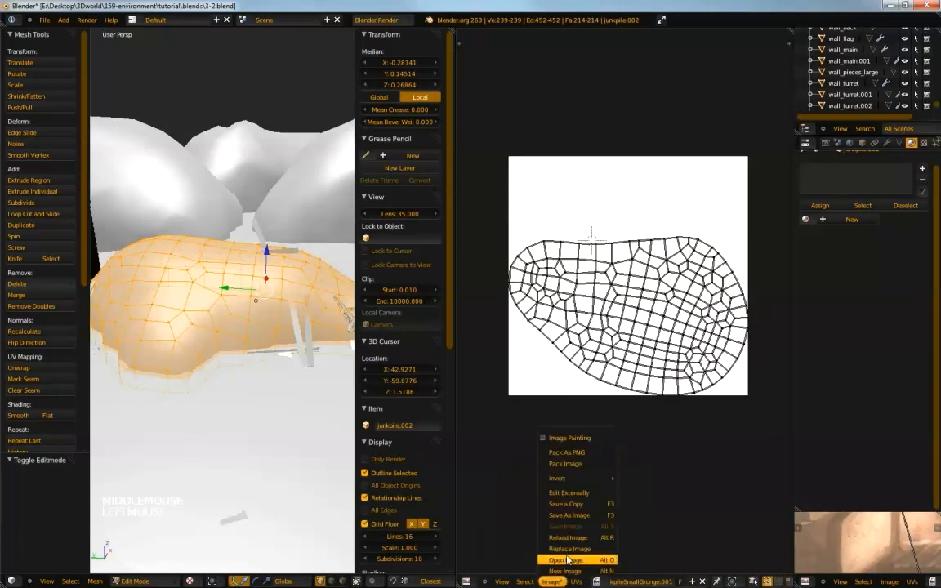
pyautogui.click(523, 466)
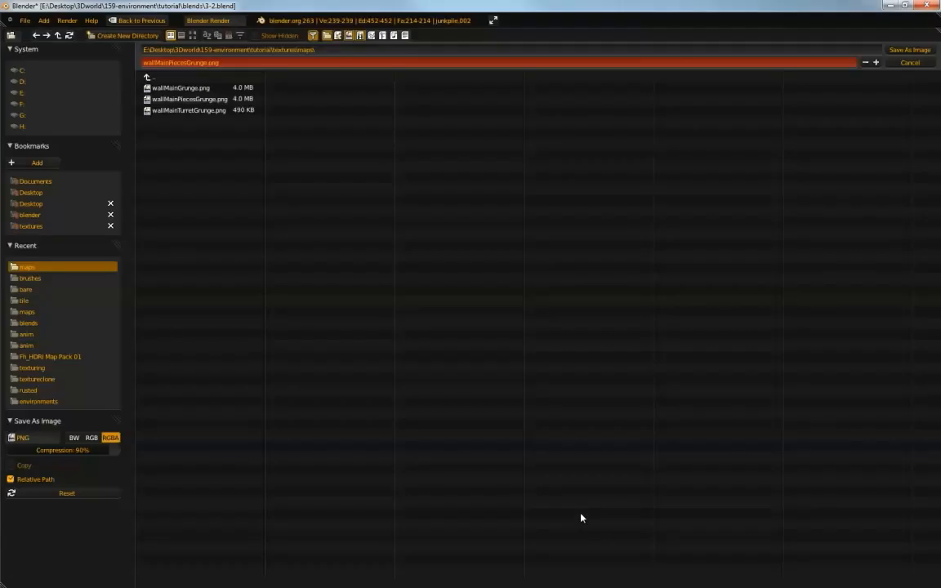
pyautogui.click(261, 65)
pyautogui.write('junkpileS')
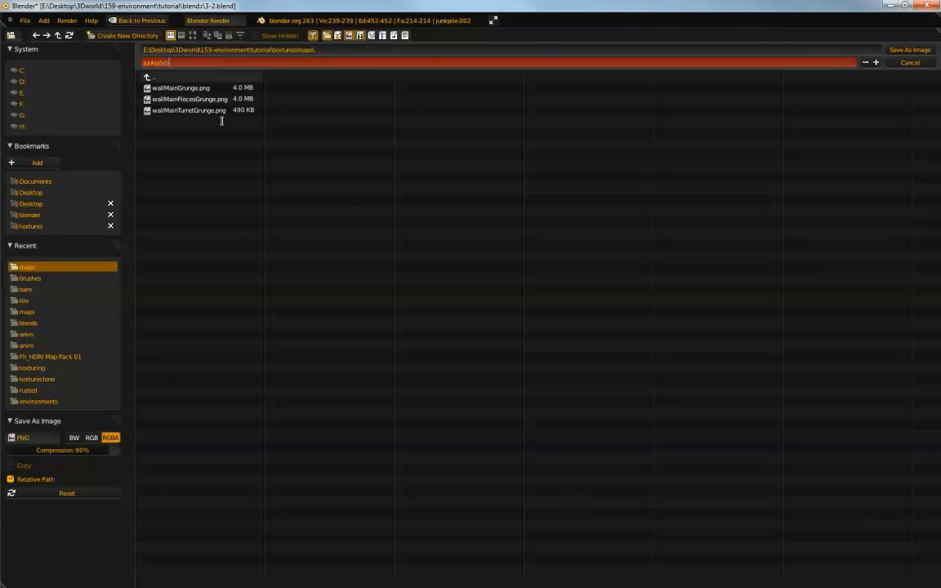
pyautogui.write('mallGrunge')
pyautogui.press('Return')
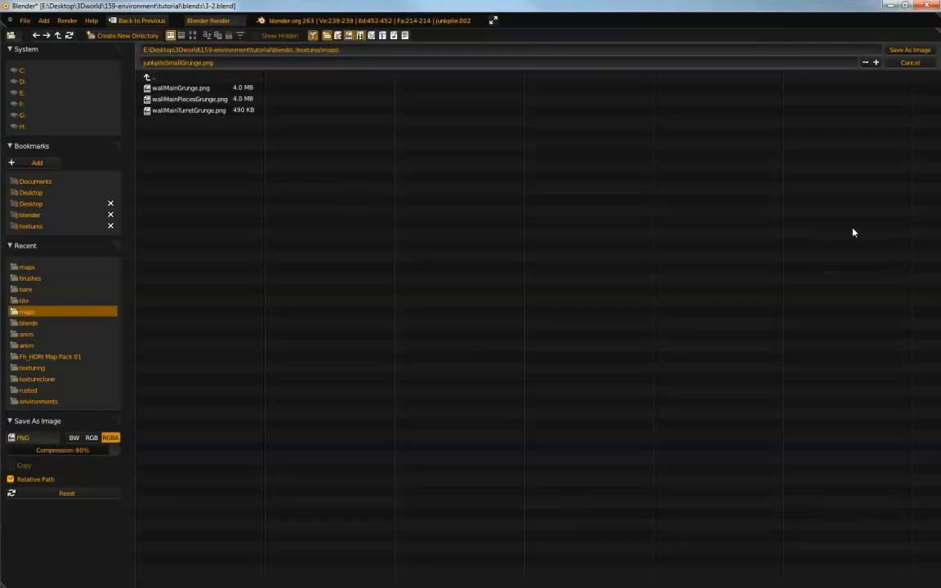
pyautogui.click(908, 50)
# - Widen the 3D view, rename the junk pile's UV map as default and add a second UV map named texture
pyautogui.moveTo(286, 281); pyautogui.dragTo(296, 303, button='middle')
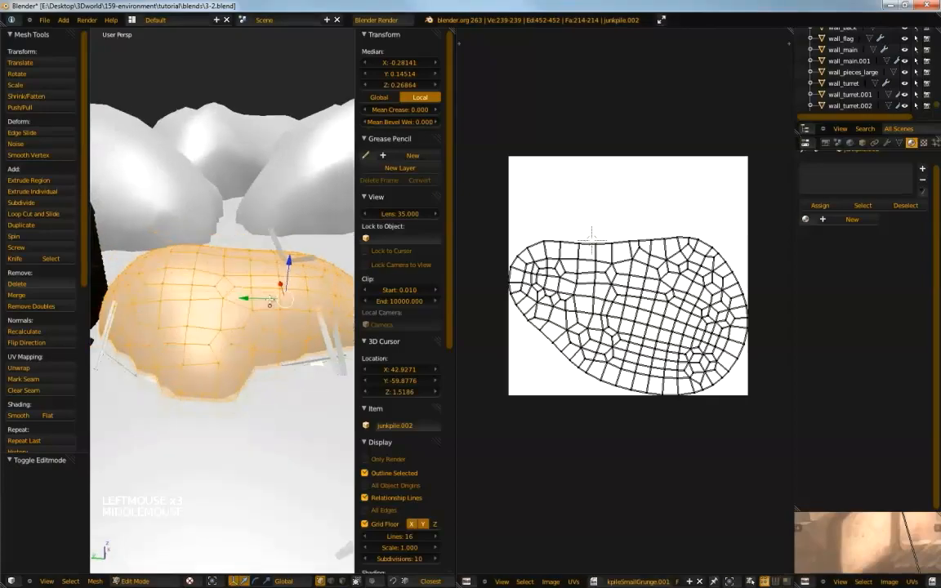
pyautogui.moveTo(456, 282); pyautogui.dragTo(590, 278)
pyautogui.click(899, 142)
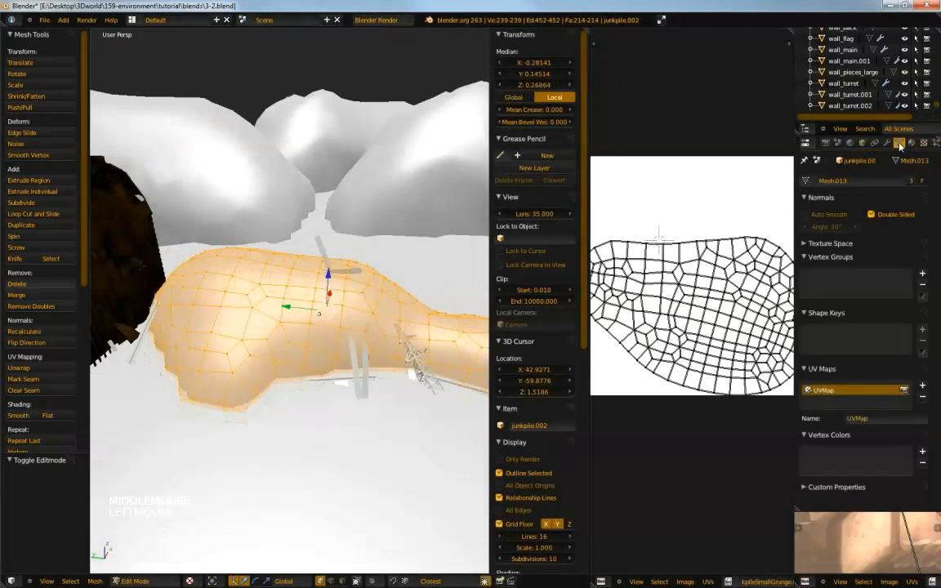
pyautogui.write('default')
pyautogui.click(832, 435)
pyautogui.click(922, 385)
pyautogui.click(881, 417)
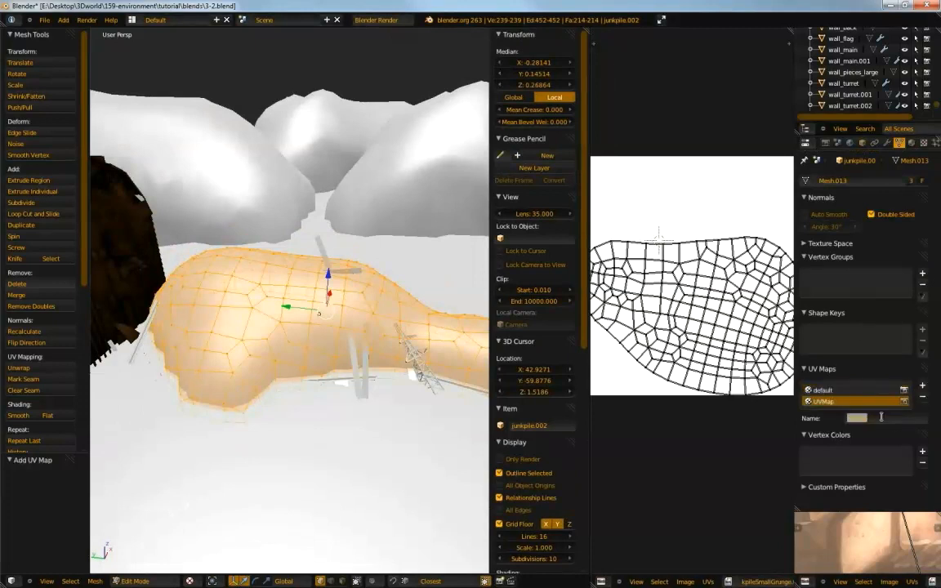
pyautogui.write('texture')
pyautogui.press('Return')
# - Select all UVs of the texture map and scale them up about 4.63 times beyond the image bounds
pyautogui.press('a')
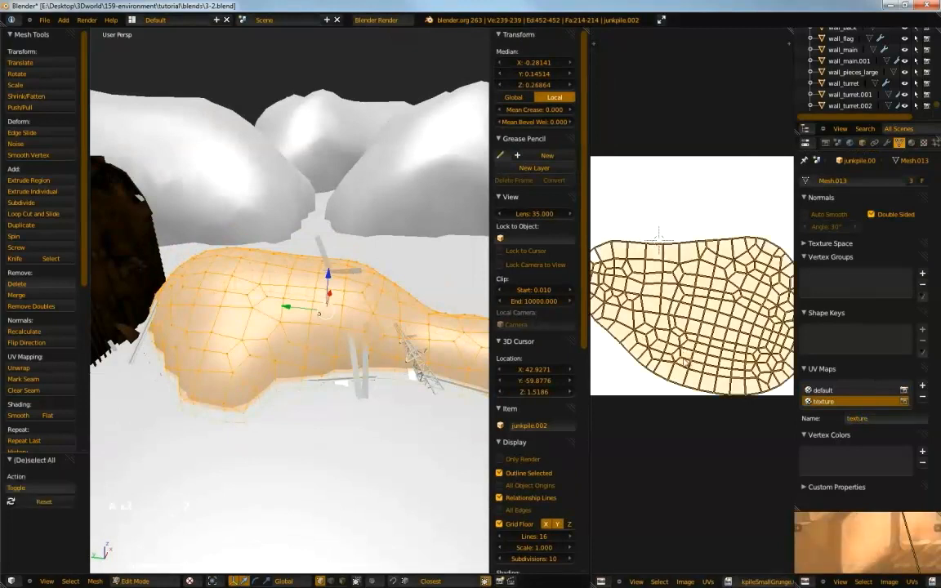
pyautogui.scroll(4, 688, 446)
pyautogui.click(629, 467)
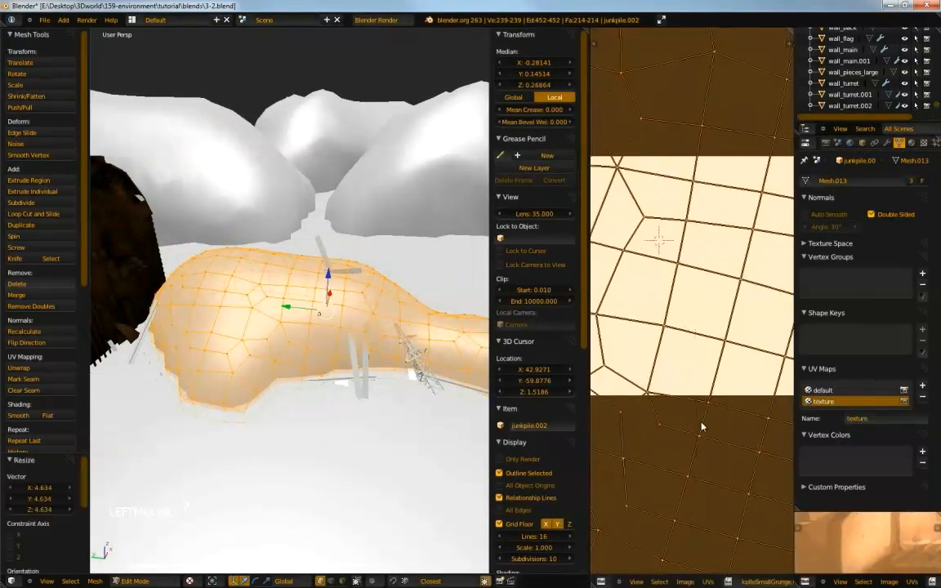
# - Add a new material to the selected junk pile and name it junkpileSmall
pyautogui.scroll(-4, 665, 384)
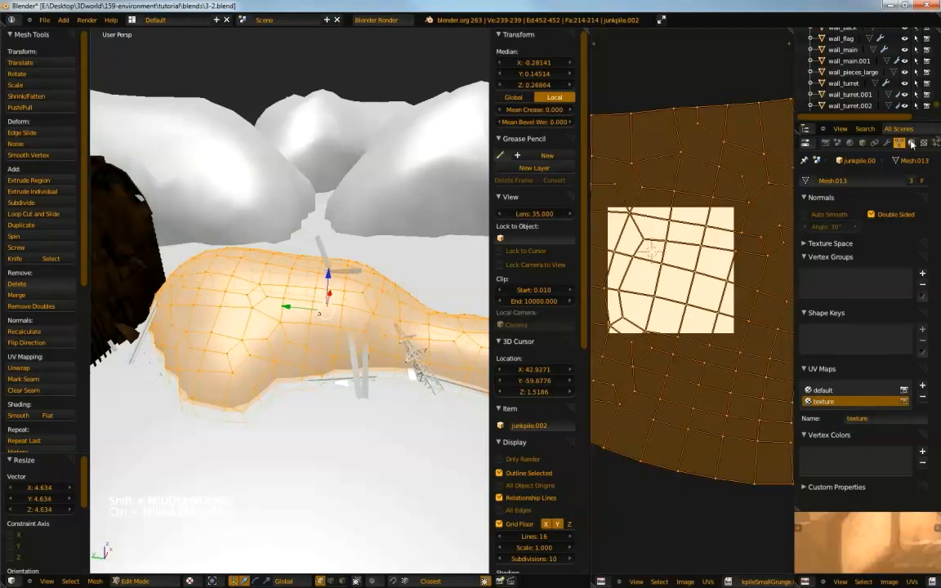
pyautogui.click(912, 143)
pyautogui.click(851, 218)
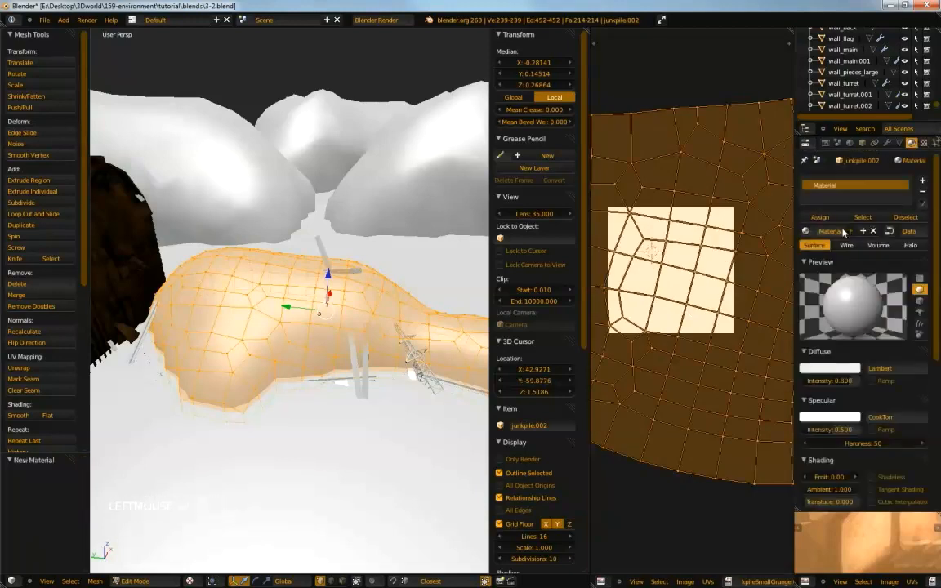
pyautogui.write('jun')
pyautogui.write('kpileSmall')
pyautogui.press('Return')
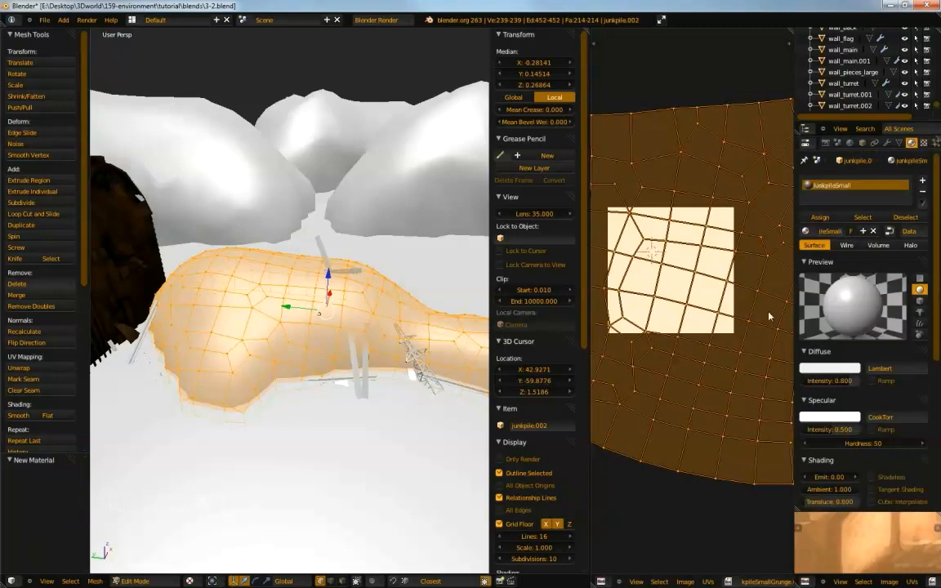
# - Add a new texture named junkpileSmallGrunge to the junk pile's material and set its type to Image or Movie
pyautogui.click(924, 142)
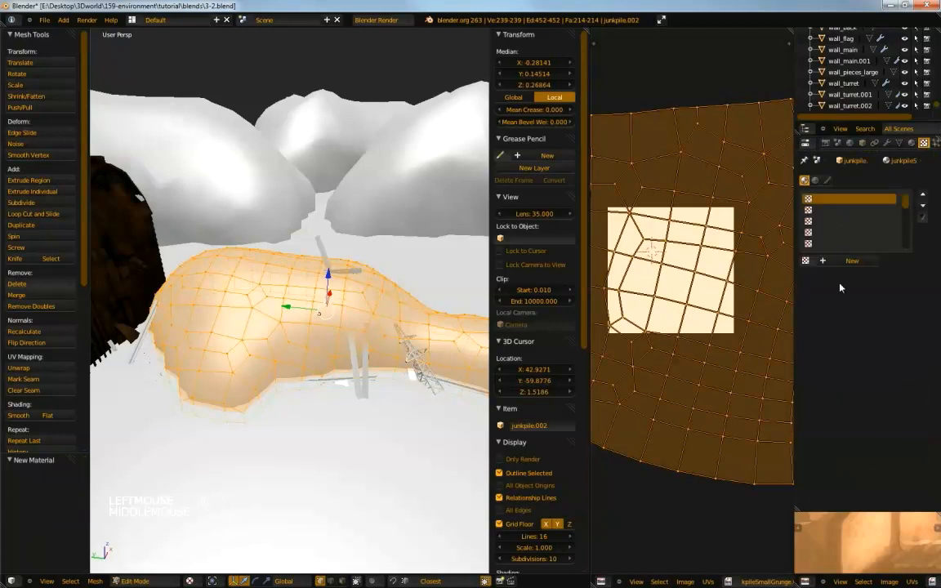
pyautogui.click(850, 261)
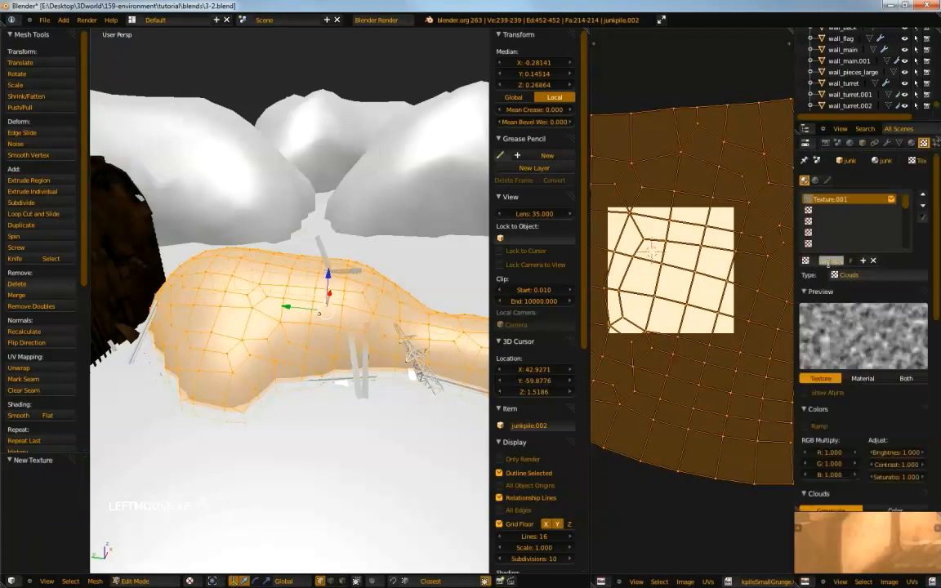
pyautogui.write('ju')
pyautogui.press('Return')
pyautogui.click(882, 276)
pyautogui.click(886, 216)
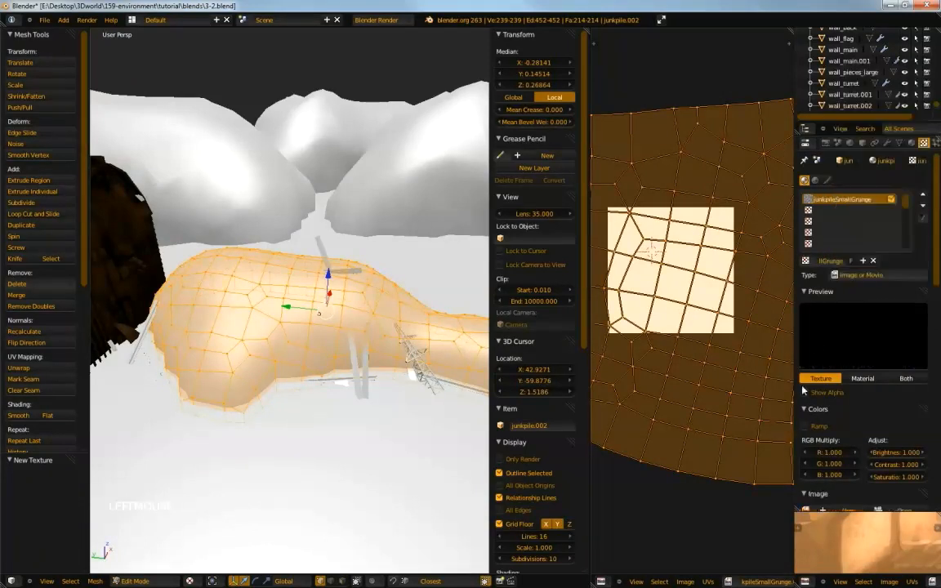
# - Assign the existing white image junkpileSmallGrunge.001 to the grunge texture
pyautogui.moveTo(811, 453); pyautogui.dragTo(809, 269, button='middle')
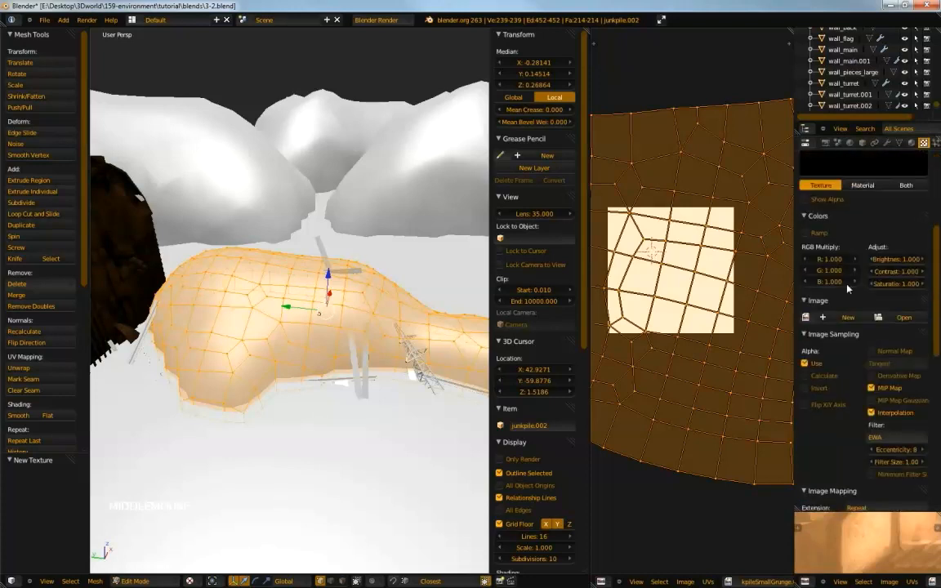
pyautogui.click(805, 315)
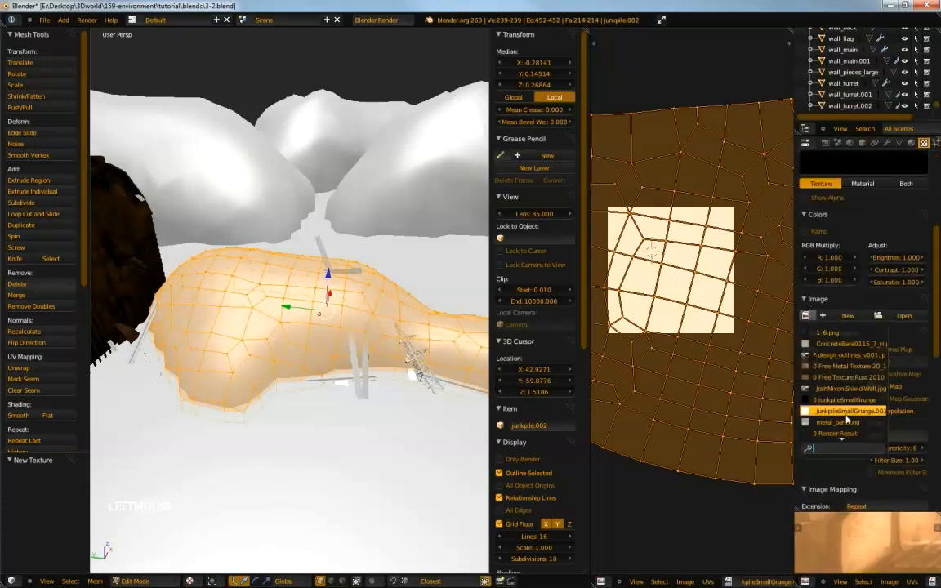
# - Assign the junkpileSmallGrunge.001 image to the junkpileSmallGrunge texture and set its blend mode to Multiply
pyautogui.click(845, 411)
pyautogui.moveTo(816, 467); pyautogui.dragTo(833, 357, button='middle')
pyautogui.moveTo(834, 466); pyautogui.dragTo(836, 236, button='middle')
pyautogui.moveTo(837, 442); pyautogui.dragTo(833, 283, button='middle')
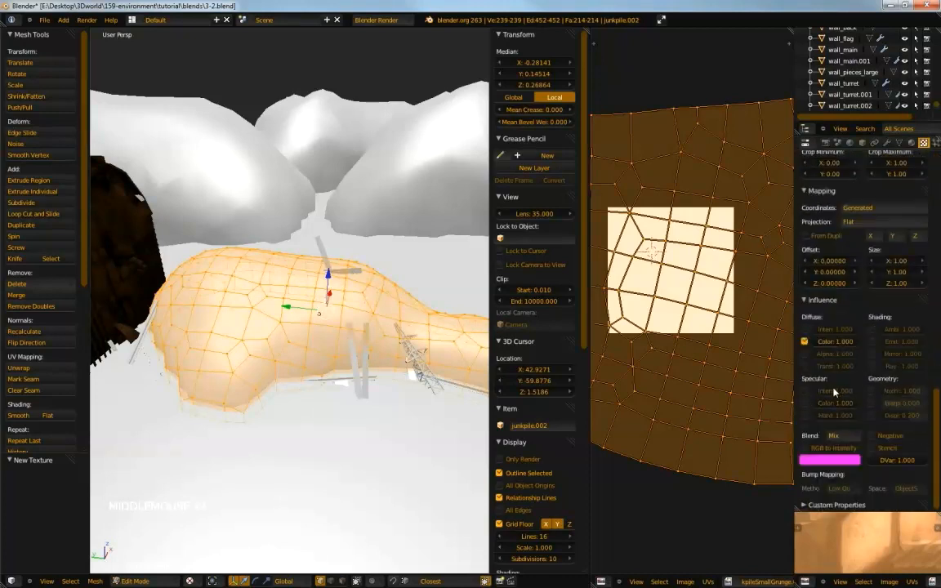
pyautogui.click(837, 435)
pyautogui.click(766, 351)
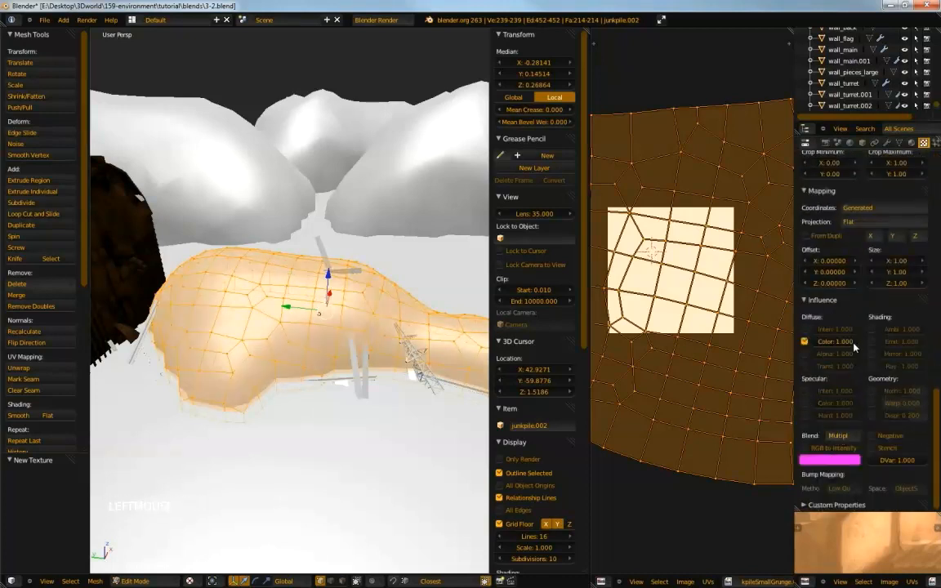
# - Add a second texture to the junk pile's material and name it junkTexture
pyautogui.moveTo(857, 240); pyautogui.dragTo(849, 487, button='middle')
pyautogui.moveTo(841, 263); pyautogui.dragTo(831, 434, button='middle')
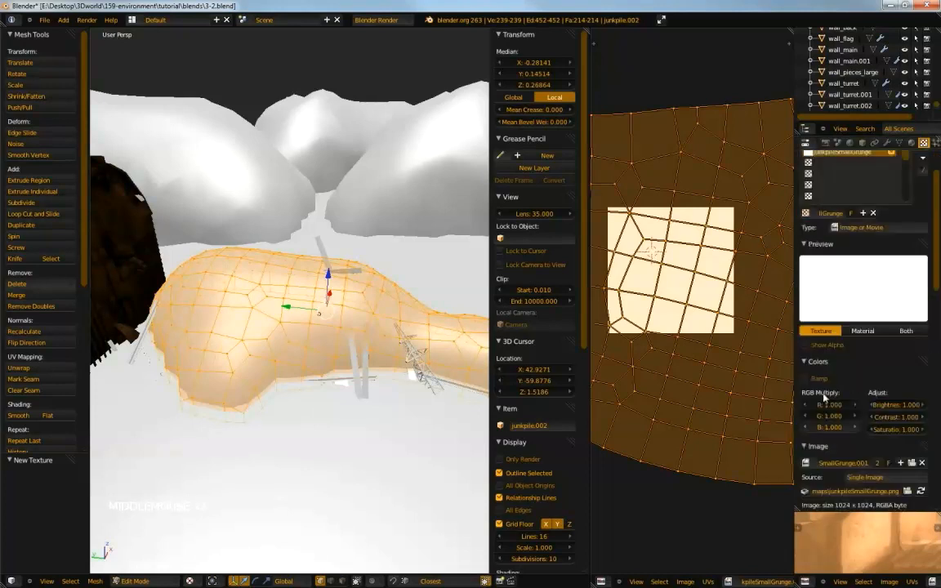
pyautogui.moveTo(833, 222); pyautogui.dragTo(827, 278, button='middle')
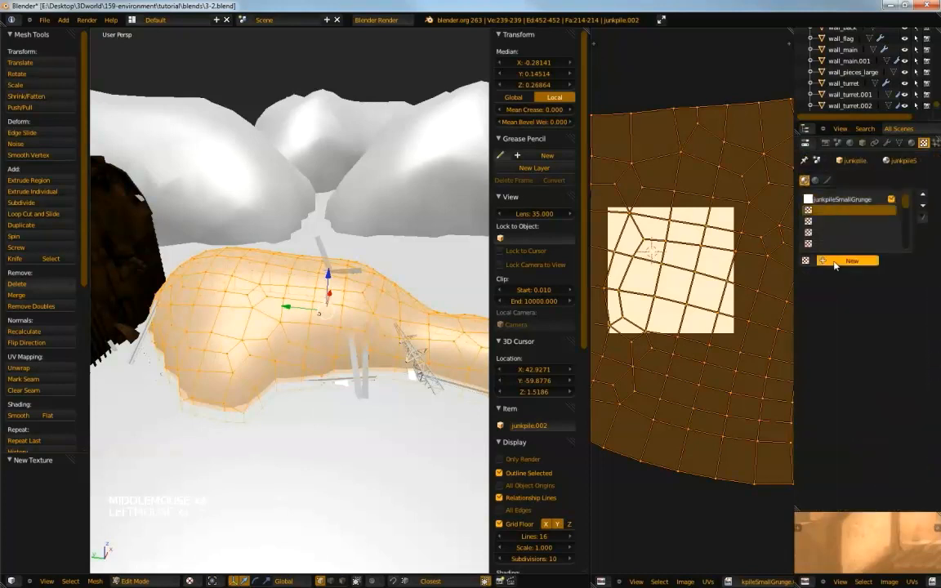
pyautogui.click(836, 261)
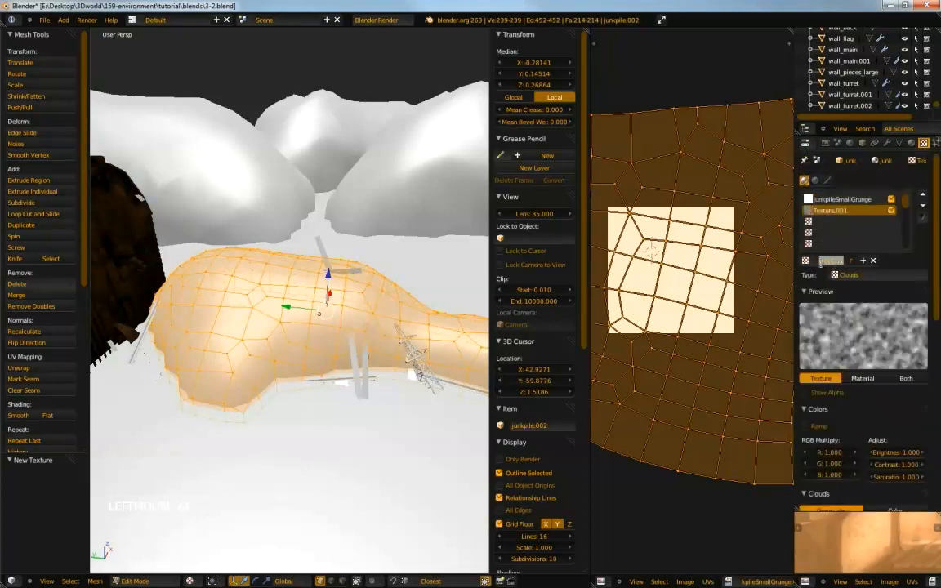
pyautogui.write('junk')
pyautogui.press('Return')
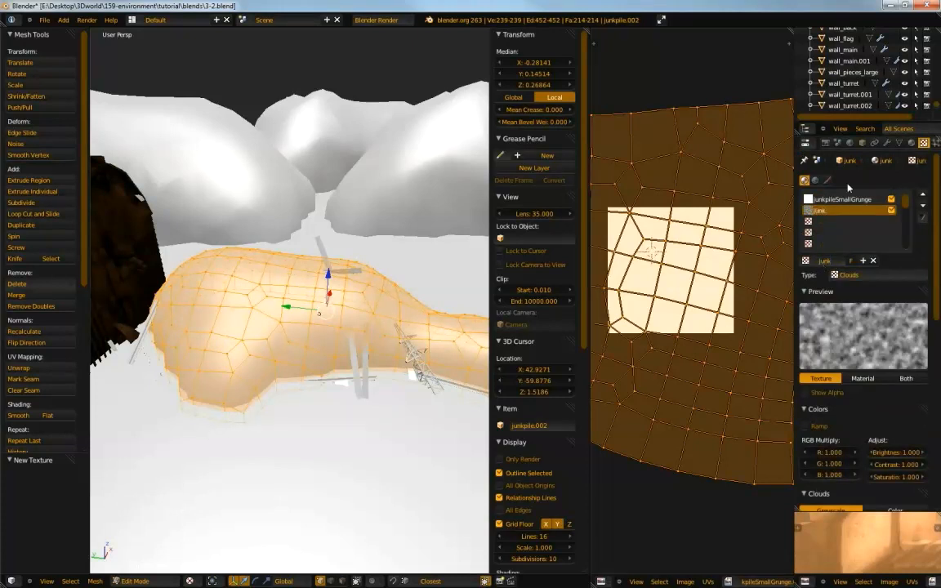
pyautogui.click(806, 261)
pyautogui.click(833, 258)
pyautogui.click(834, 259)
pyautogui.click(839, 259)
# - Make junkTexture an Image or Movie texture with UV coordinates using the UV map named texture
pyautogui.click(853, 275)
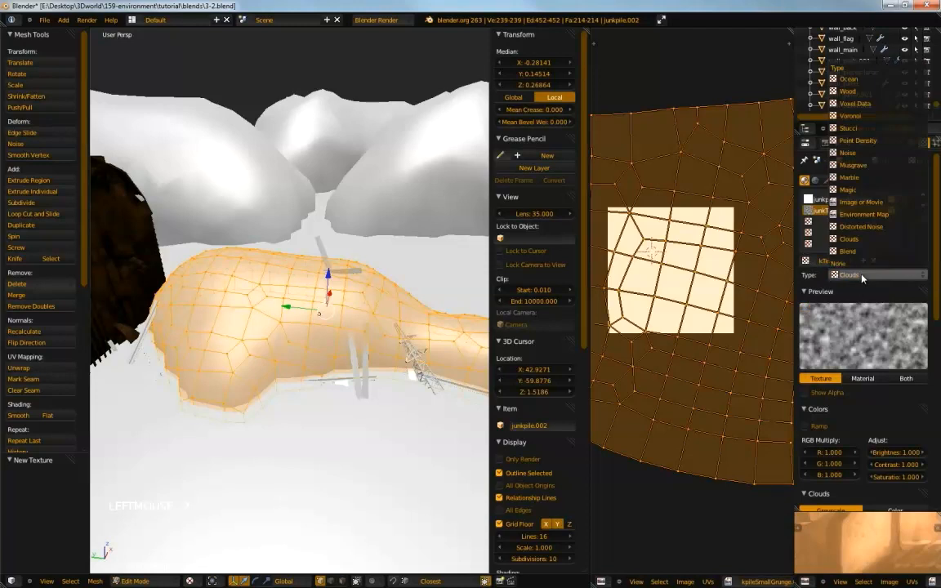
pyautogui.click(859, 202)
pyautogui.moveTo(850, 442); pyautogui.dragTo(848, 282, button='middle')
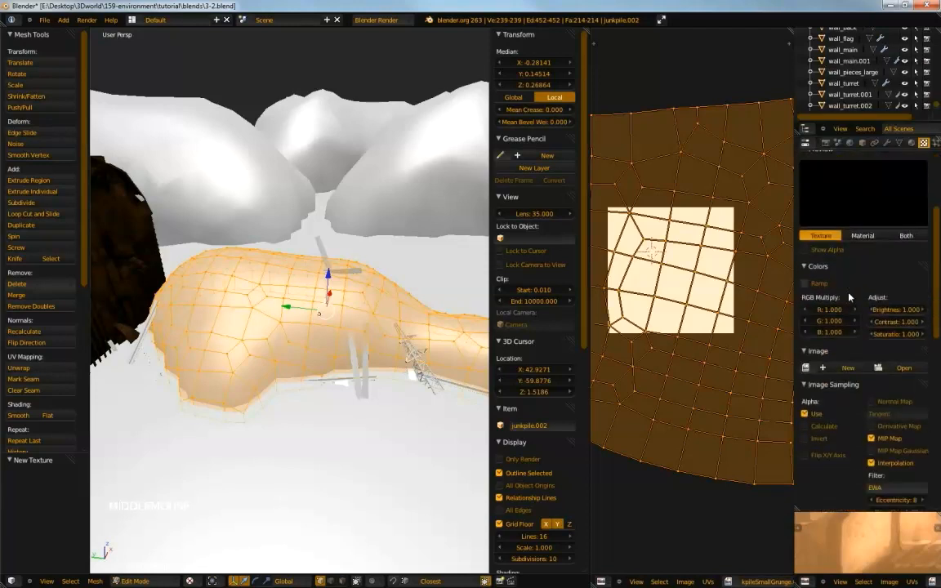
pyautogui.scroll(-8, 890, 373)
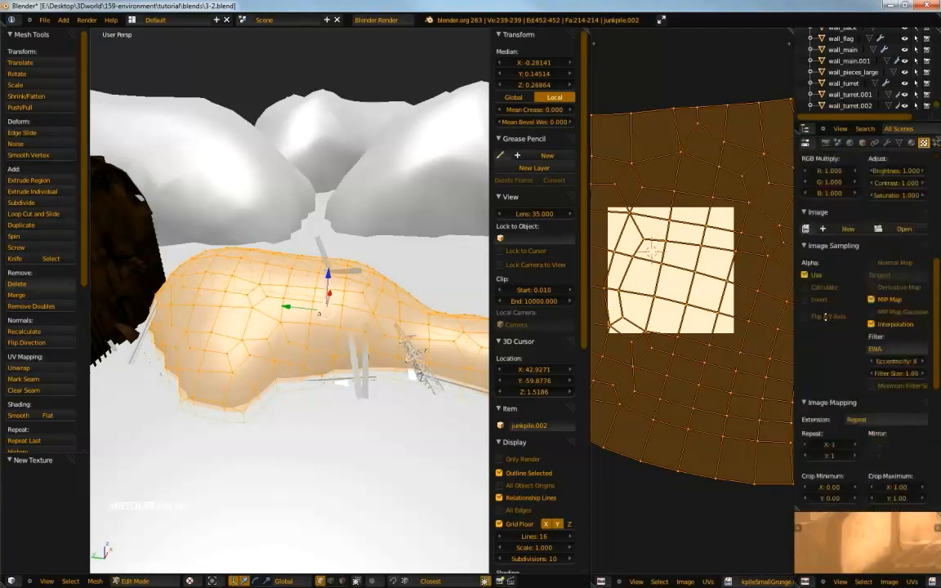
pyautogui.click(877, 392)
pyautogui.click(874, 360)
pyautogui.click(872, 404)
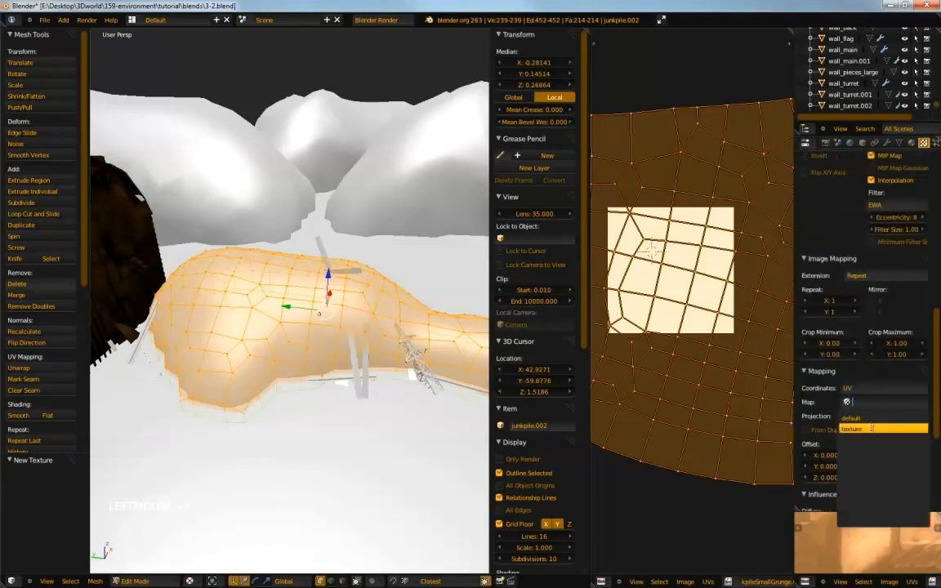
pyautogui.click(873, 430)
# - Map the junkpileSmallGrunge texture with UV coordinates using the default UV map
pyautogui.moveTo(871, 423); pyautogui.dragTo(864, 488, button='middle')
pyautogui.moveTo(850, 171); pyautogui.dragTo(843, 437, button='middle')
pyautogui.click(845, 176)
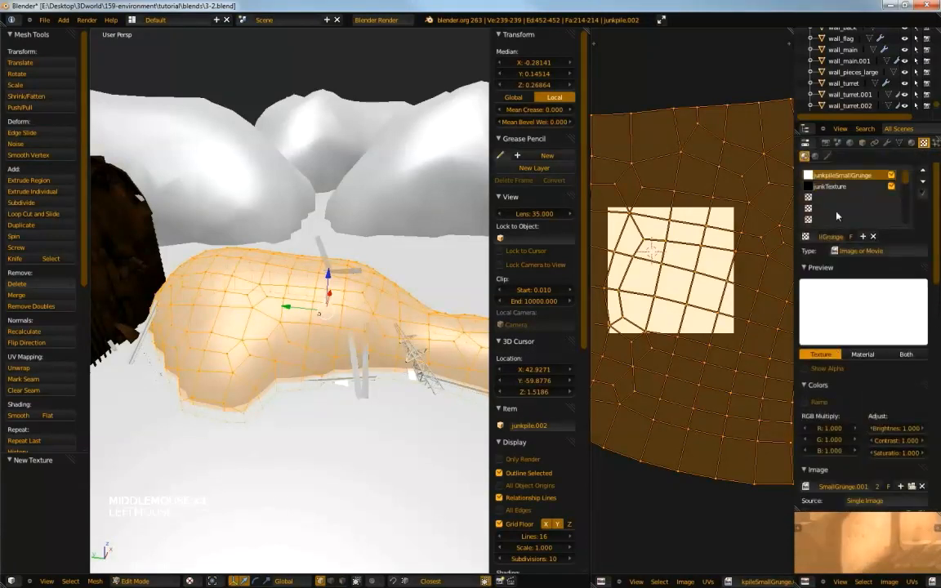
pyautogui.moveTo(835, 387); pyautogui.dragTo(834, 167, button='middle')
pyautogui.moveTo(835, 386); pyautogui.dragTo(836, 225, button='middle')
pyautogui.moveTo(868, 447); pyautogui.dragTo(868, 356, button='middle')
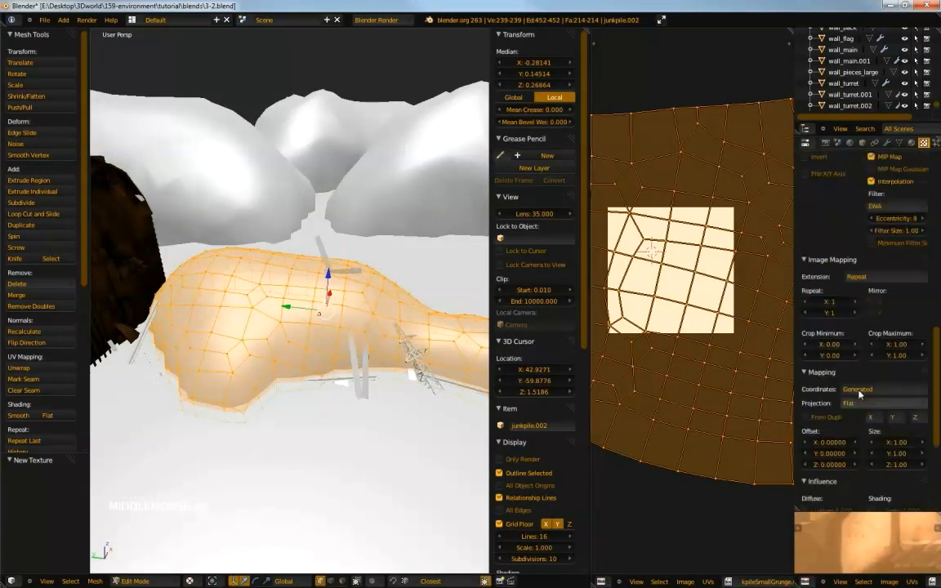
pyautogui.click(882, 388)
pyautogui.click(877, 431)
pyautogui.click(875, 404)
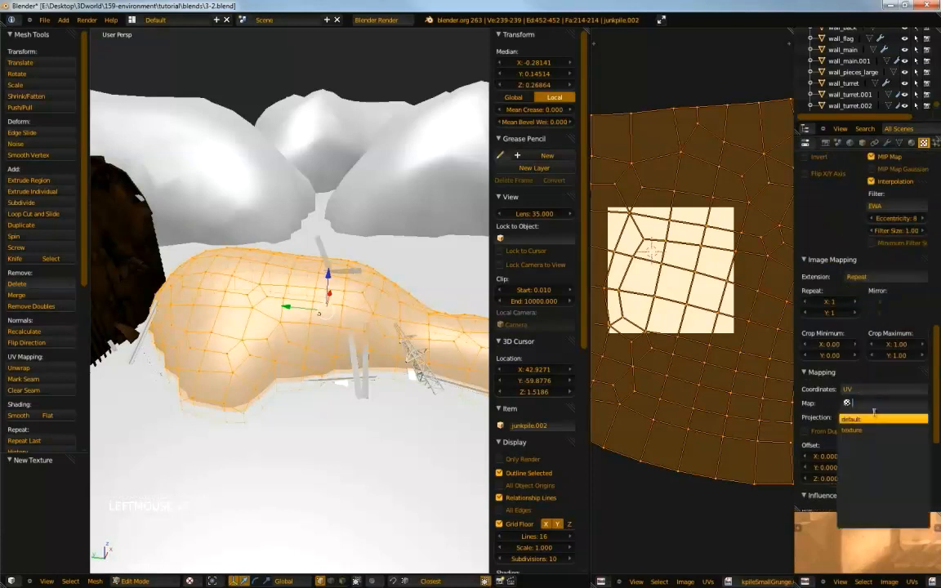
pyautogui.click(875, 422)
# - Set the blend mode of junkTexture to Multiply
pyautogui.moveTo(845, 216); pyautogui.dragTo(851, 469, button='middle')
pyautogui.scroll(8, 853, 252)
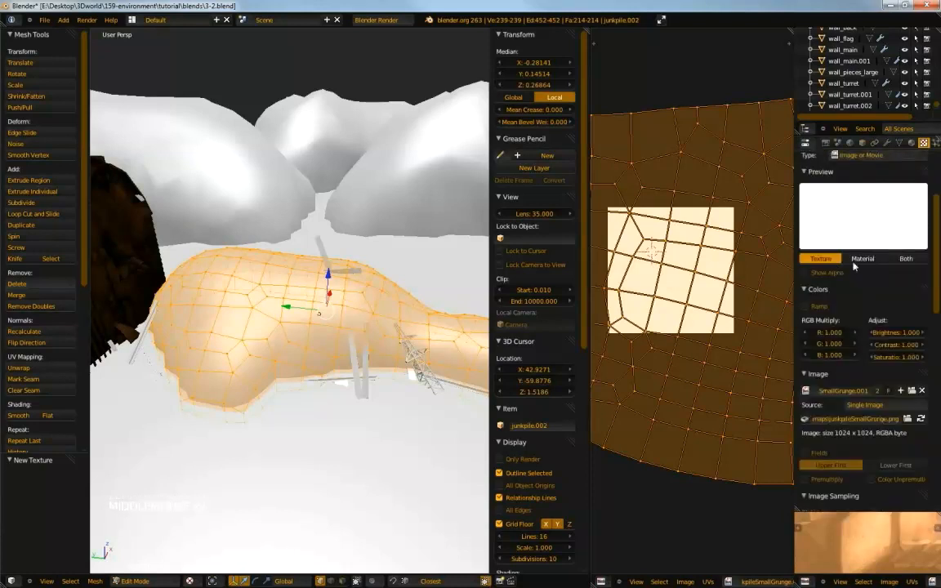
pyautogui.scroll(-20, 849, 212)
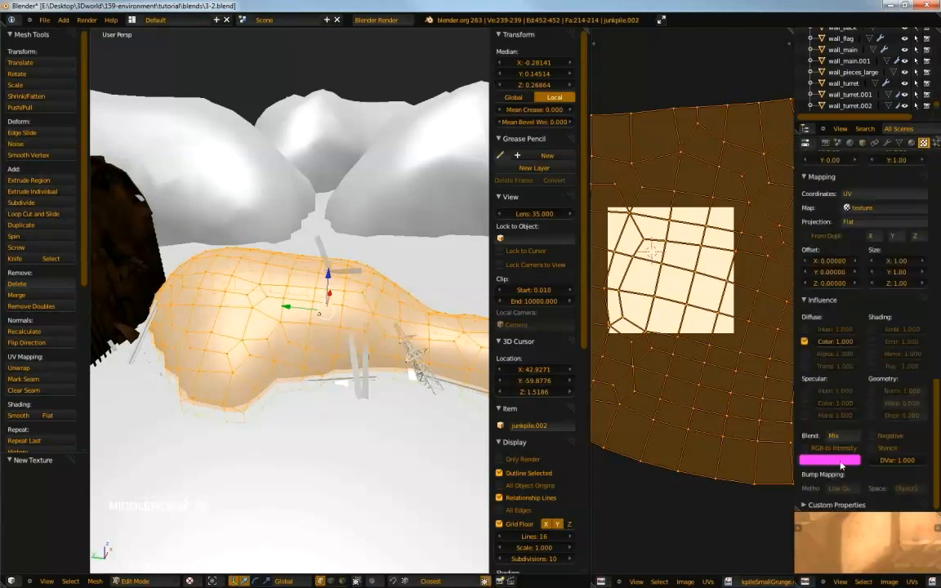
pyautogui.click(835, 436)
pyautogui.click(763, 347)
# - Load Scrapyard0091_27_H.jpg from the textures/static/inorganic/scrap folder as the image of junkTexture
pyautogui.scroll(12, 849, 270)
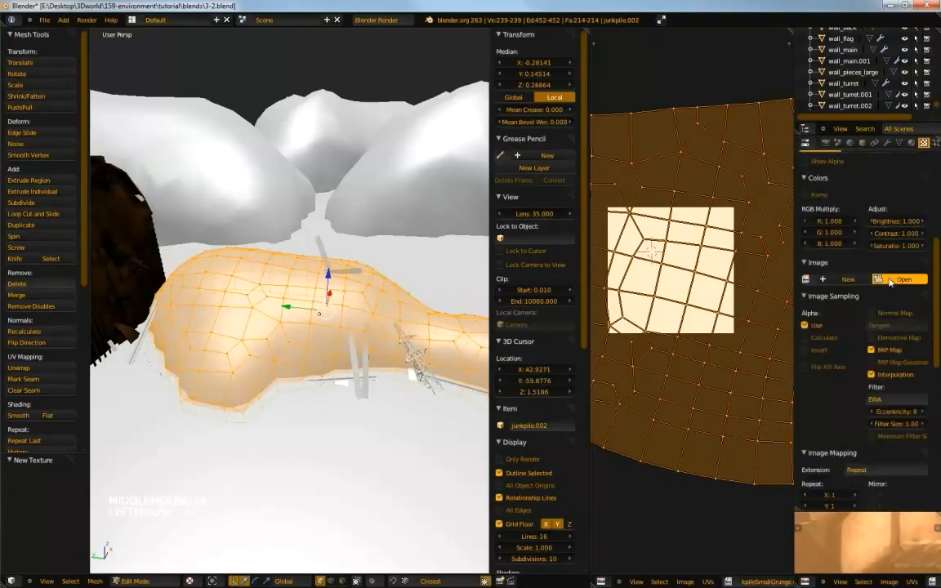
pyautogui.click(898, 279)
pyautogui.click(58, 226)
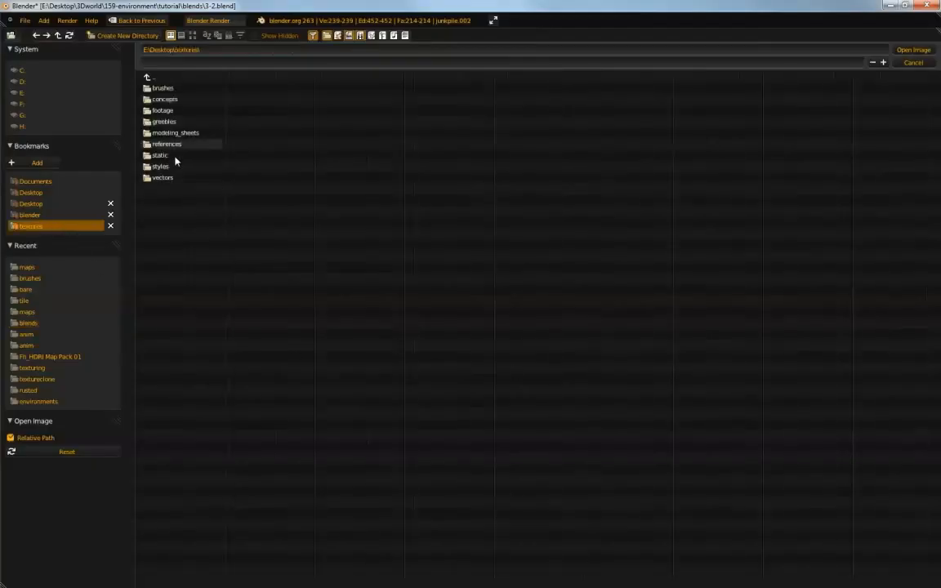
pyautogui.click(168, 155)
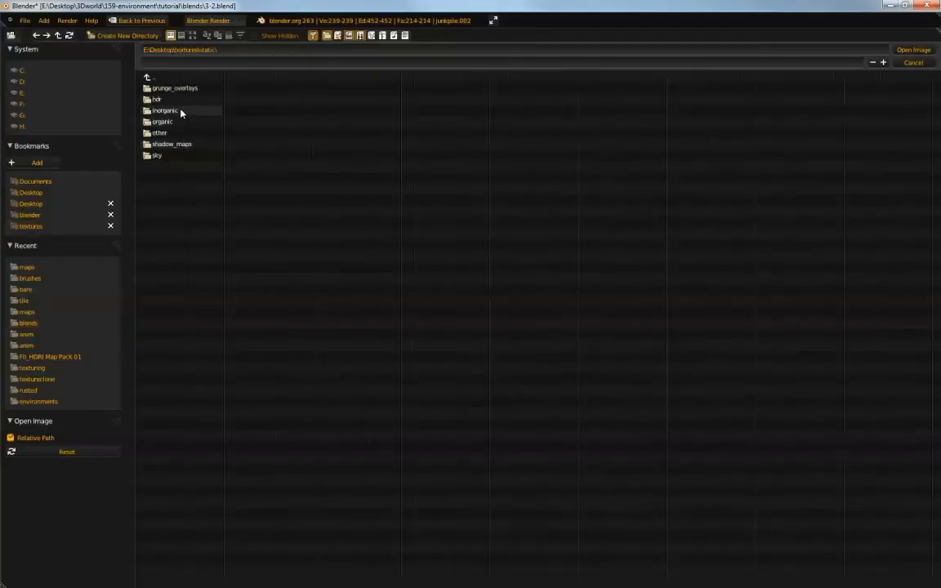
pyautogui.click(178, 112)
pyautogui.click(172, 214)
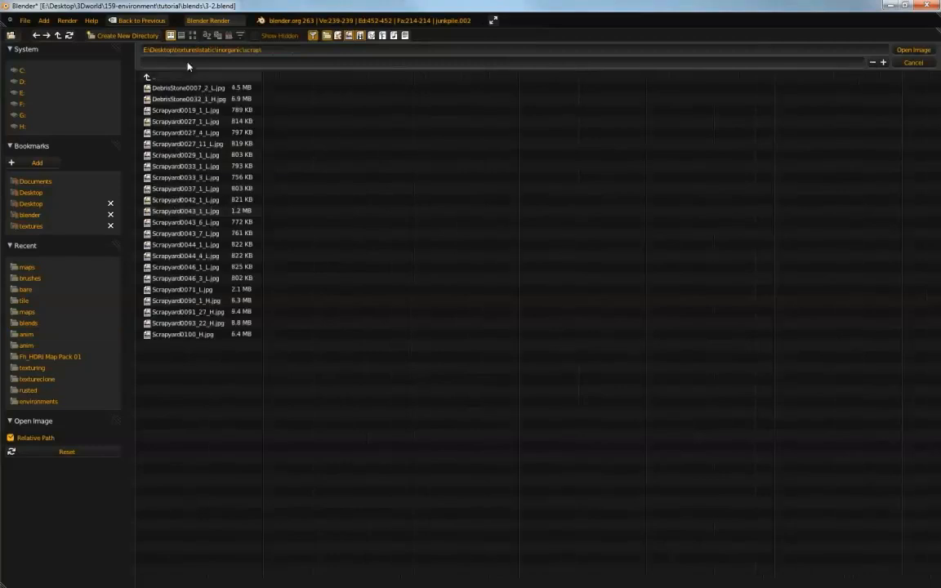
pyautogui.click(192, 35)
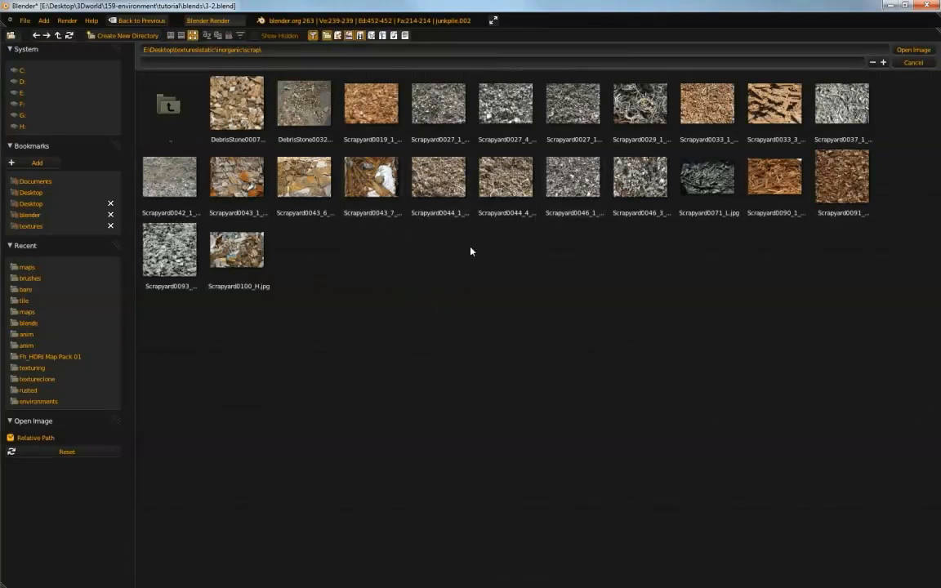
pyautogui.click(855, 186)
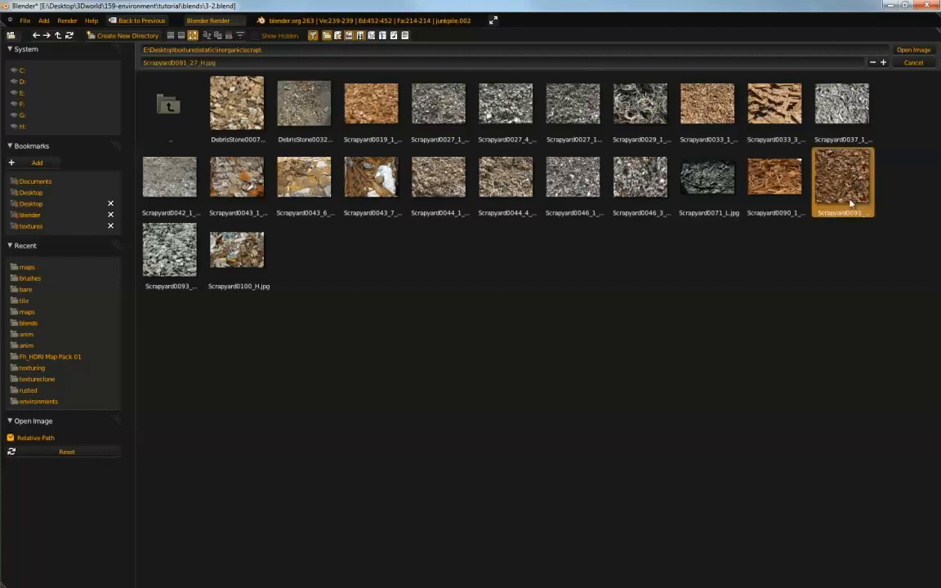
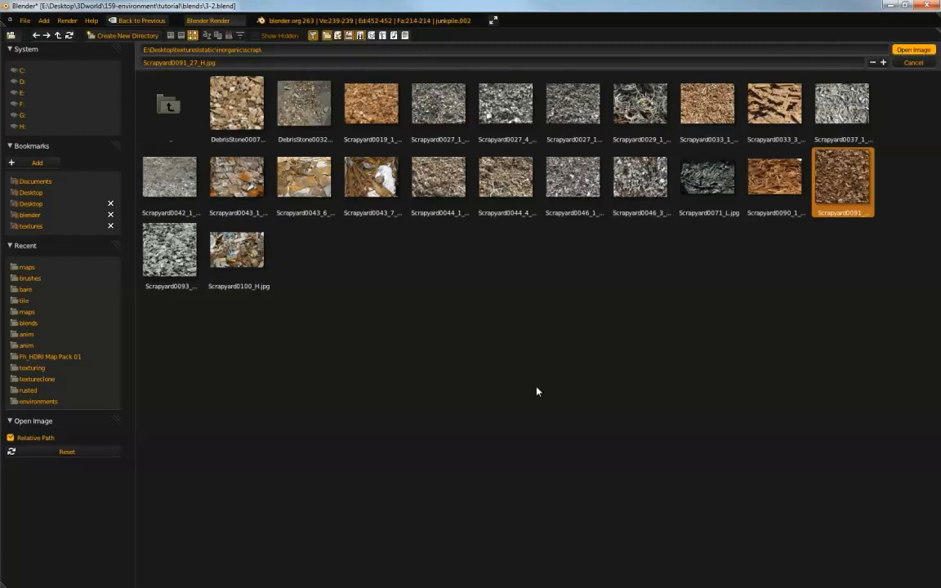
pyautogui.press('Return')
# - Examine how the scrap texture looks on the junk pile from up close and check its UV layout
pyautogui.moveTo(349, 310); pyautogui.dragTo(341, 388, button='middle')
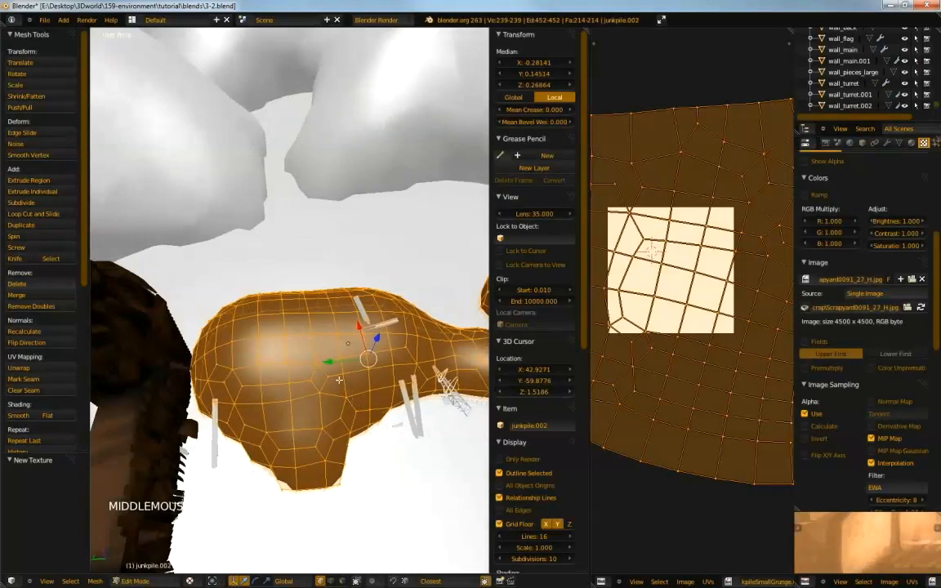
pyautogui.moveTo(696, 482); pyautogui.dragTo(631, 364, button='middle')
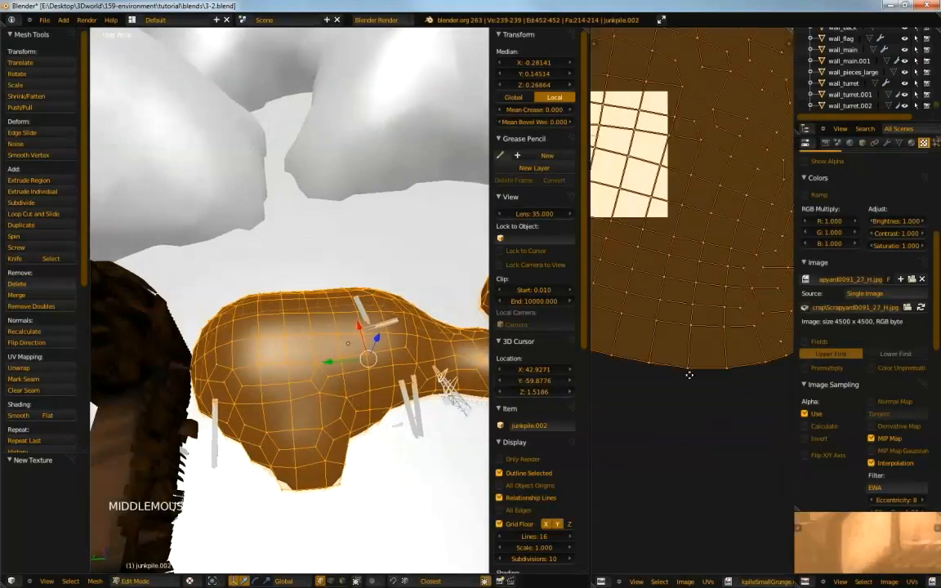
pyautogui.moveTo(697, 368); pyautogui.dragTo(653, 406, button='middle')
pyautogui.moveTo(756, 582); pyautogui.dragTo(690, 581, button='middle')
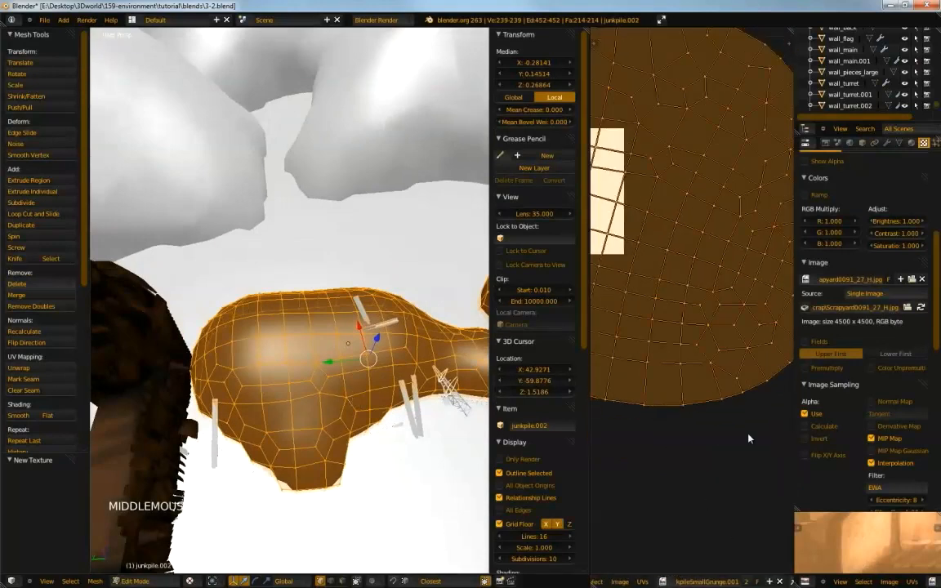
pyautogui.click(912, 143)
pyautogui.click(924, 143)
pyautogui.moveTo(864, 244); pyautogui.dragTo(853, 474, button='middle')
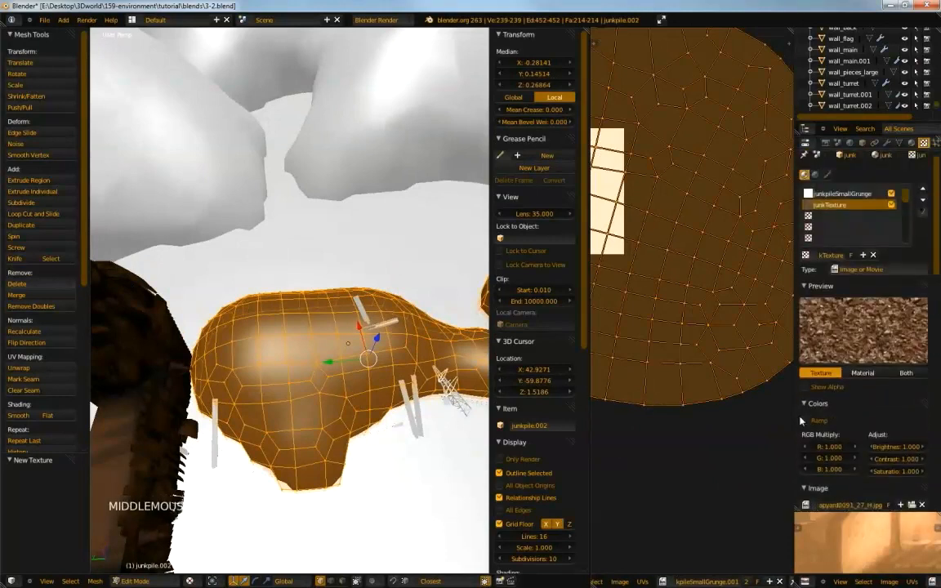
pyautogui.press('Tab')
pyautogui.moveTo(376, 382); pyautogui.dragTo(325, 343, button='middle')
pyautogui.press('Tab')
pyautogui.keyDown('ctrl'); pyautogui.moveTo(325, 343); pyautogui.dragTo(360, 392, button='middle'); pyautogui.keyUp('ctrl')
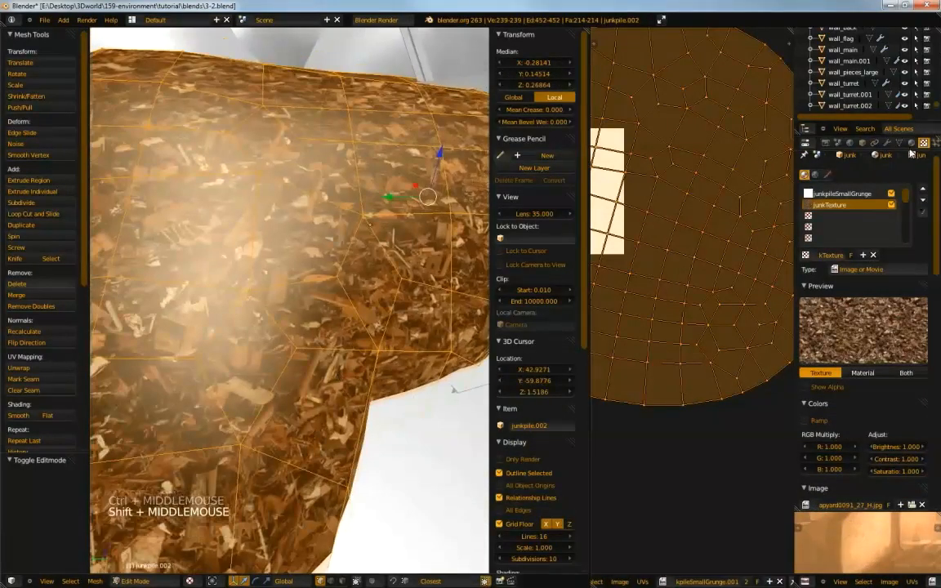
# - Enable the Normal influence of junkTexture and set it to 0.25
pyautogui.moveTo(871, 424); pyautogui.dragTo(871, 234, button='middle')
pyautogui.moveTo(871, 399); pyautogui.dragTo(872, 238, button='middle')
pyautogui.moveTo(872, 420); pyautogui.dragTo(871, 276, button='middle')
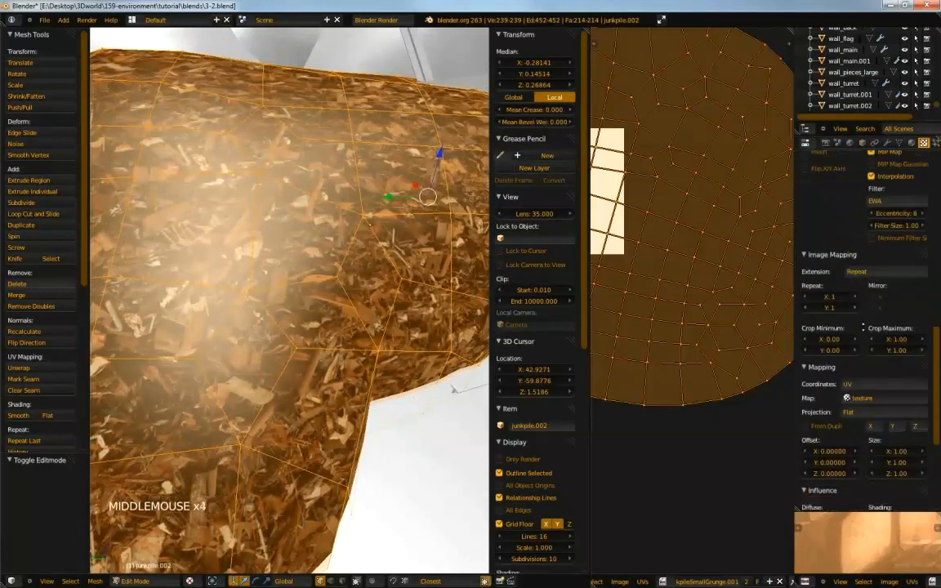
pyautogui.moveTo(871, 474); pyautogui.dragTo(872, 346, button='middle')
pyautogui.moveTo(871, 455); pyautogui.dragTo(870, 409, button='middle')
pyautogui.click(870, 407)
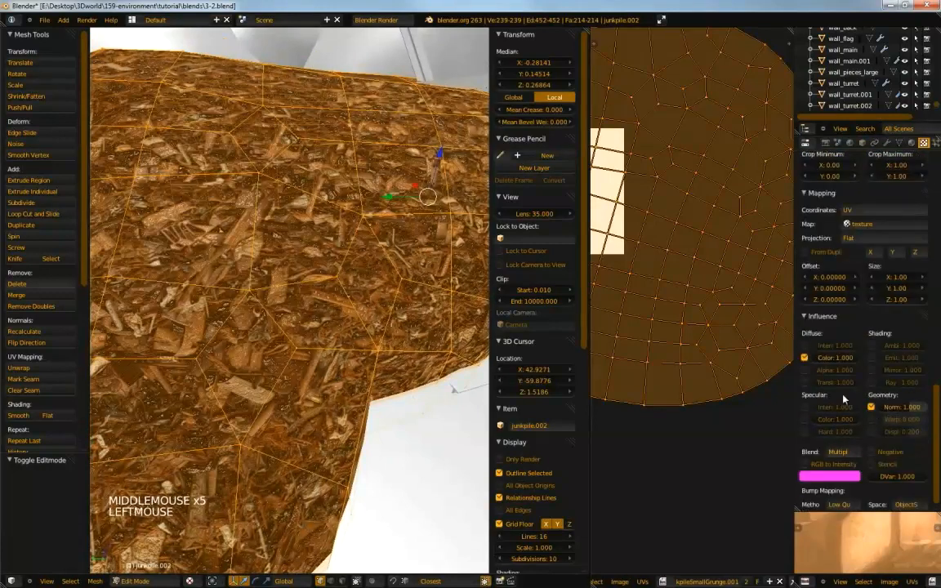
pyautogui.moveTo(905, 407); pyautogui.dragTo(904, 407)
pyautogui.click(904, 408)
pyautogui.write('0.25')
pyautogui.press('Return')
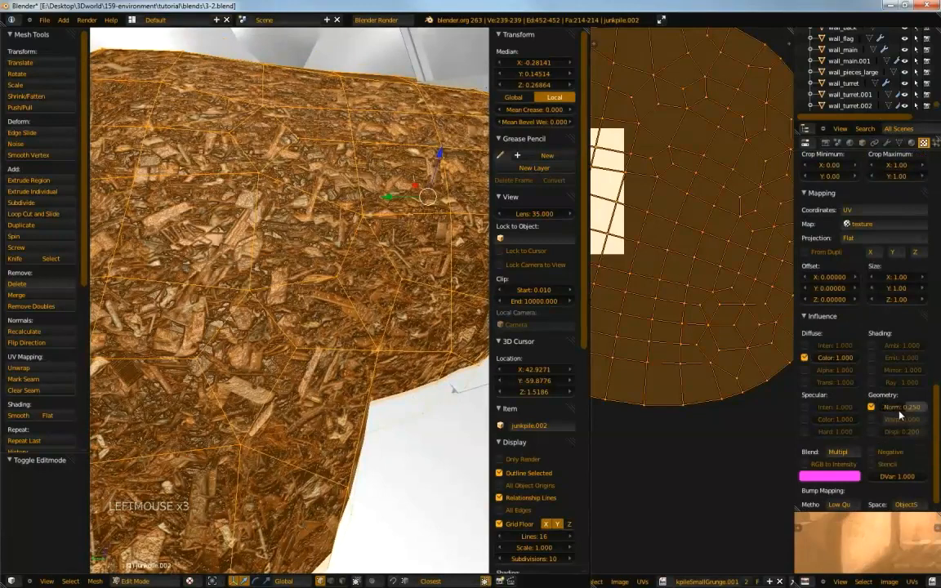
# - Set the specular intensity of the junkpileSmall material to 0.01
pyautogui.moveTo(390, 353); pyautogui.dragTo(330, 327, button='middle')
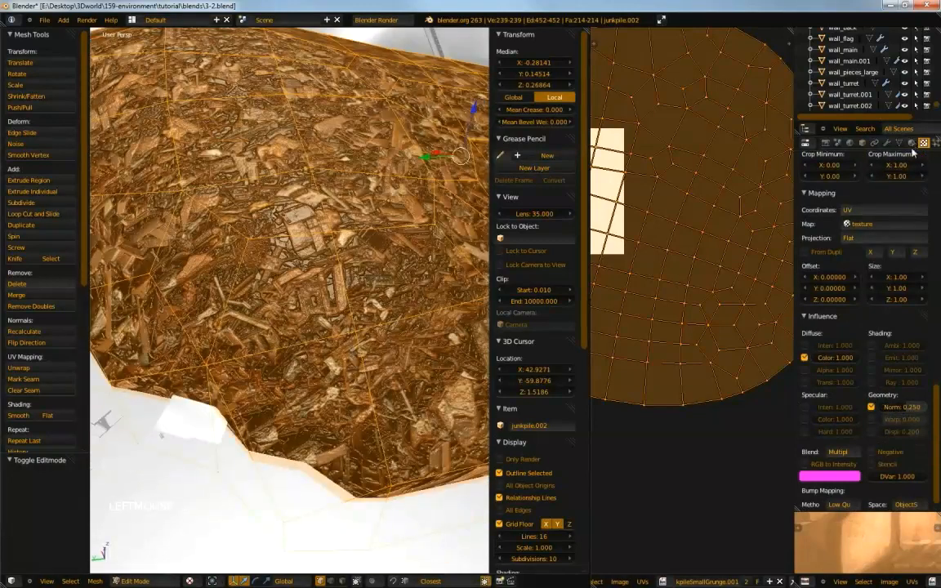
pyautogui.click(911, 142)
pyautogui.moveTo(836, 430); pyautogui.dragTo(823, 424)
pyautogui.click(825, 430)
pyautogui.press('BackSpace')
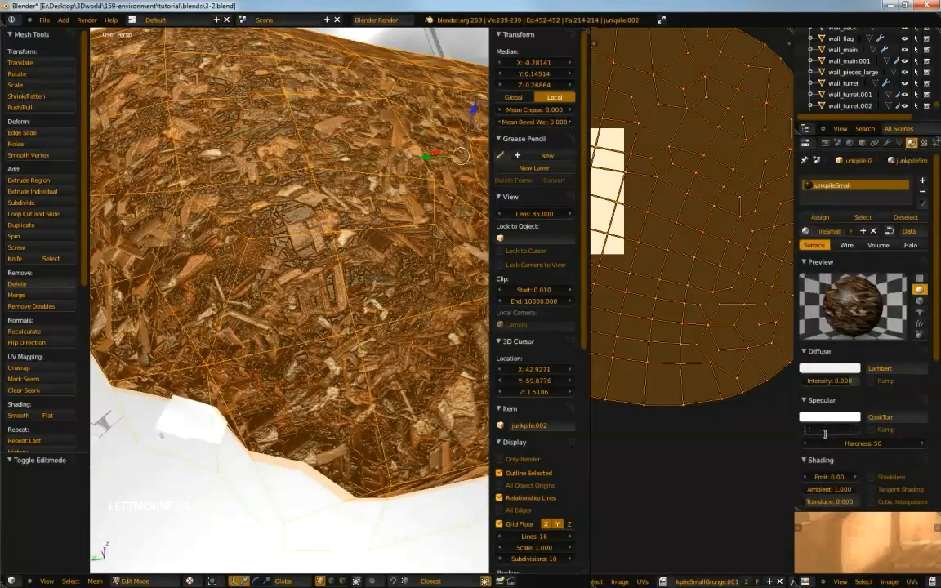
pyautogui.press('Return')
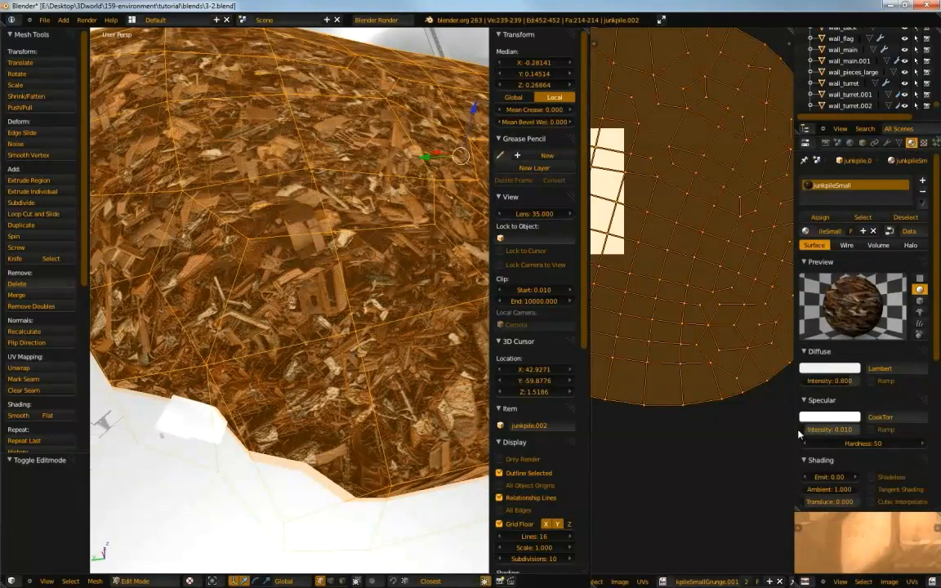
# - Examine the textured junk pile in Object Mode and return to Edit Mode
pyautogui.moveTo(349, 299); pyautogui.dragTo(359, 339, button='middle')
pyautogui.press('Tab')
pyautogui.moveTo(359, 339)
pyautogui.keyDown('ctrl'); pyautogui.mouseDown(button='middle')
pyautogui.moveTo(363, 330)
pyautogui.moveTo(365, 343)
pyautogui.moveTo(367, 324)
pyautogui.moveTo(365, 335)
pyautogui.moveTo(329, 344)
pyautogui.moveTo(353, 328)
pyautogui.mouseUp(button='middle'); pyautogui.keyUp('ctrl')
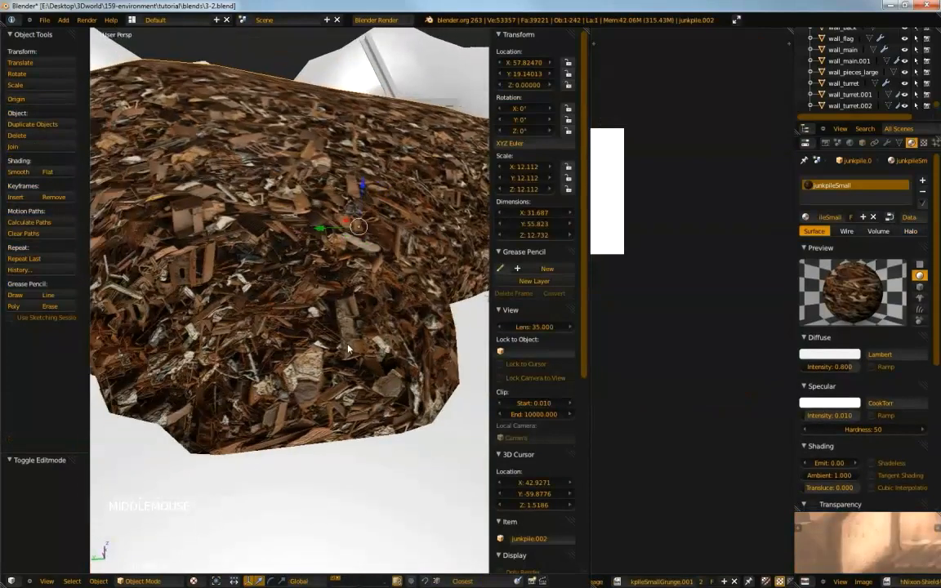
pyautogui.press('Tab')
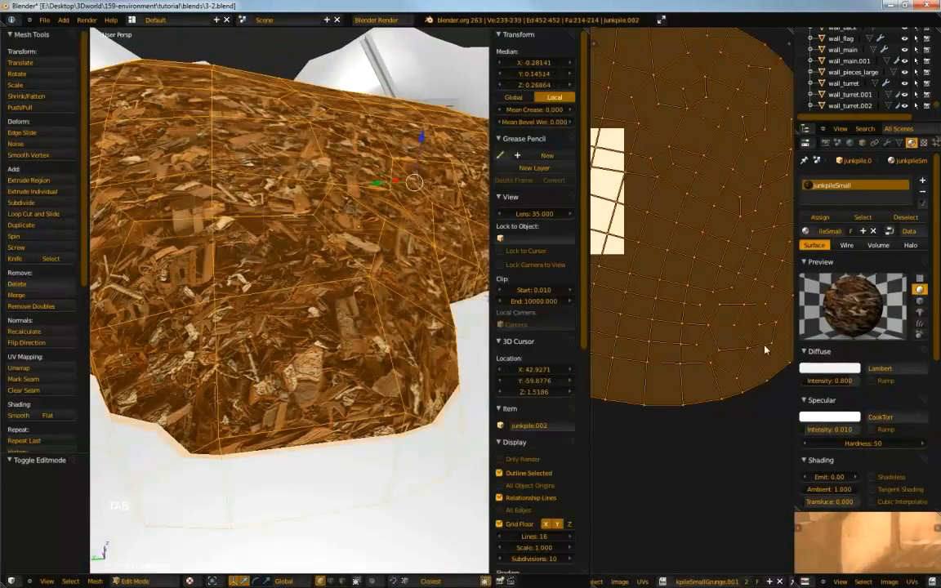
# - Rotate the junk pile's whole UV layout by about -98° and again by about -77°
pyautogui.press('r')
pyautogui.click(642, 174)
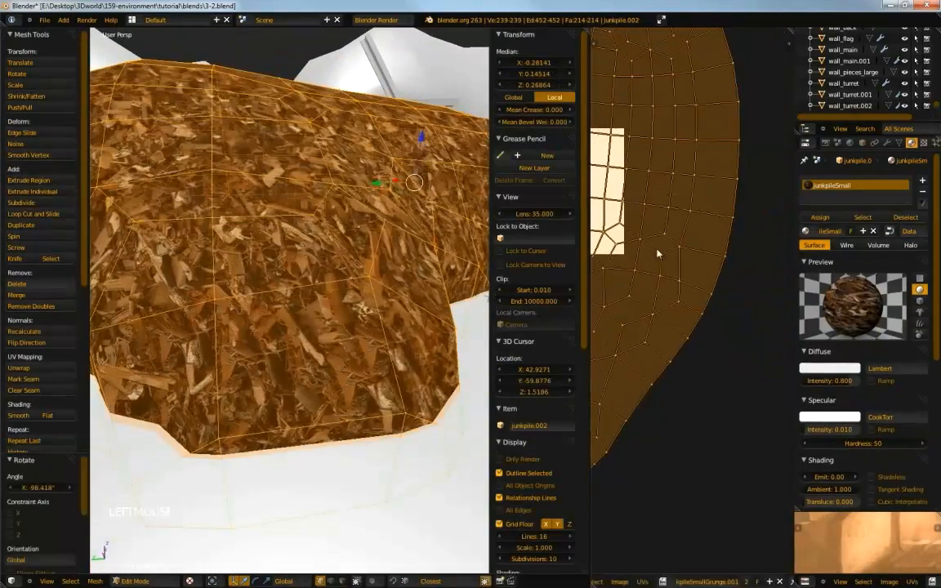
pyautogui.press('r')
pyautogui.click(686, 111)
pyautogui.press('r')
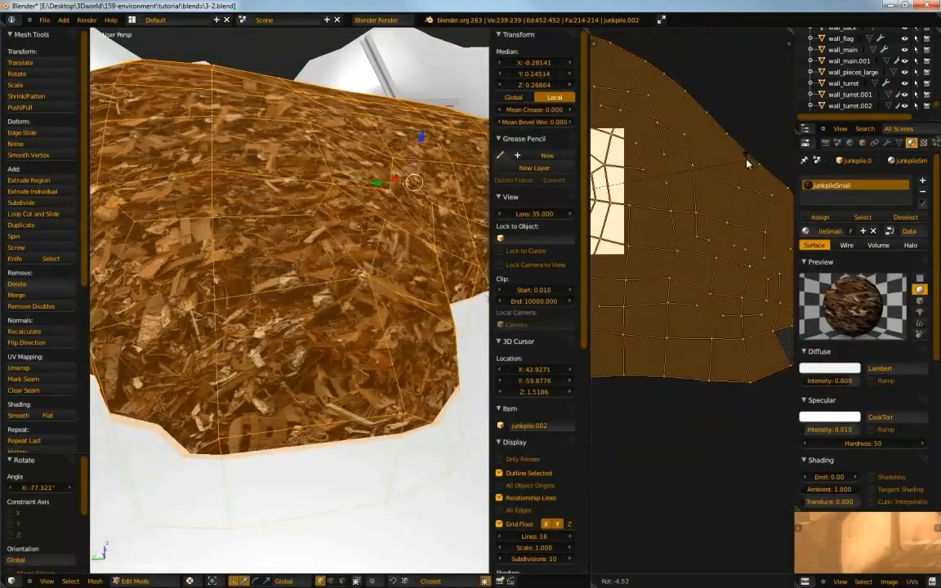
# - Scale up the junk pile's UV layout in several passes to make the scrap texture finer, and return to Object Mode
pyautogui.press('s')
pyautogui.press('s')
pyautogui.click(708, 277)
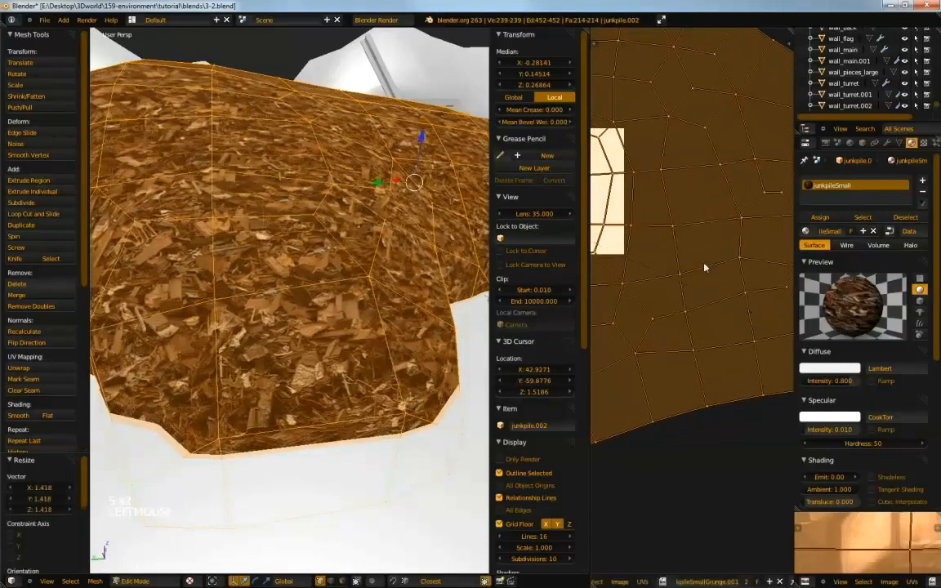
pyautogui.press('s')
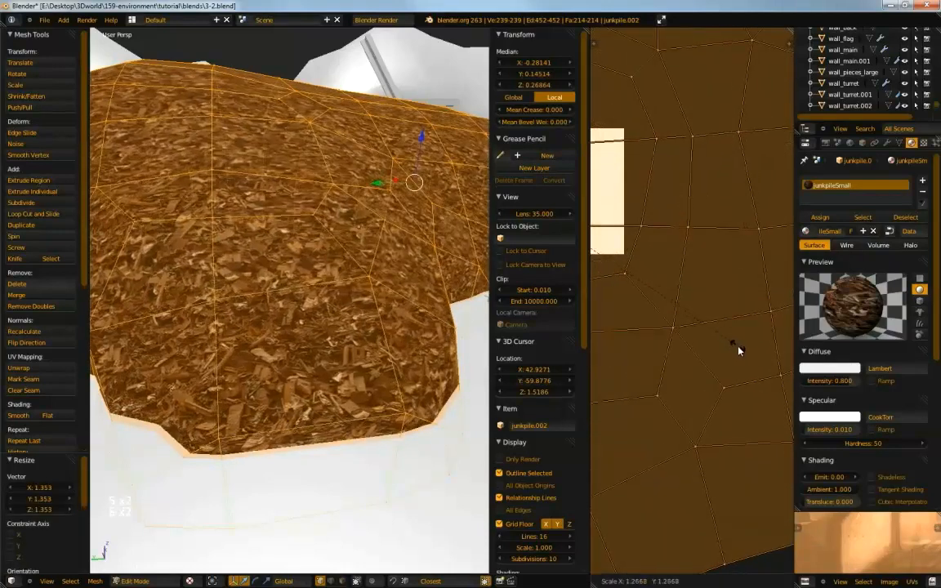
pyautogui.click(739, 352)
pyautogui.moveTo(383, 343); pyautogui.dragTo(370, 284, button='middle')
pyautogui.press('Tab')
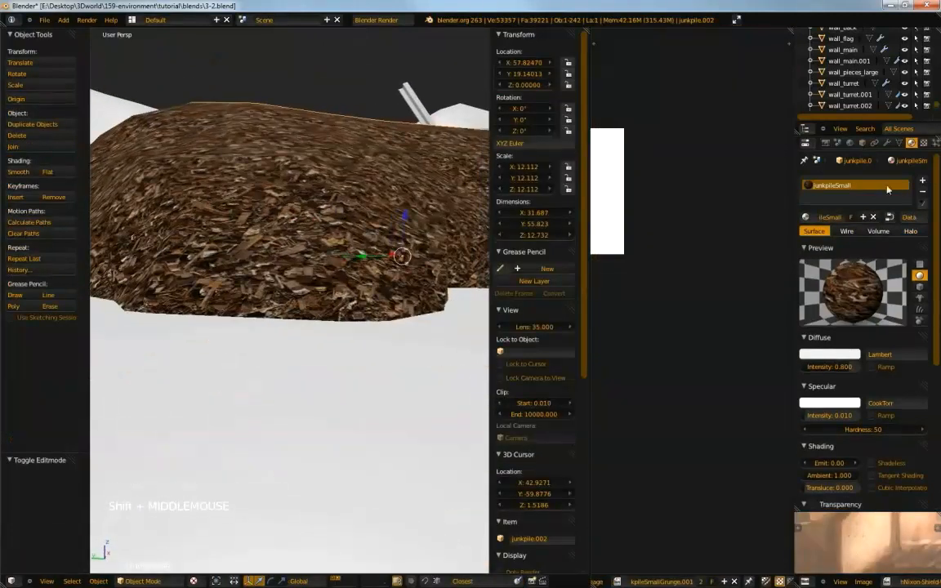
# - Tint the diffuse color of the junkpileSmall material light orange, with hue 0.08715 and saturation 0.640
pyautogui.click(826, 353)
pyautogui.moveTo(801, 247)
pyautogui.mouseDown()
pyautogui.moveTo(786, 258)
pyautogui.moveTo(793, 263)
pyautogui.mouseUp()
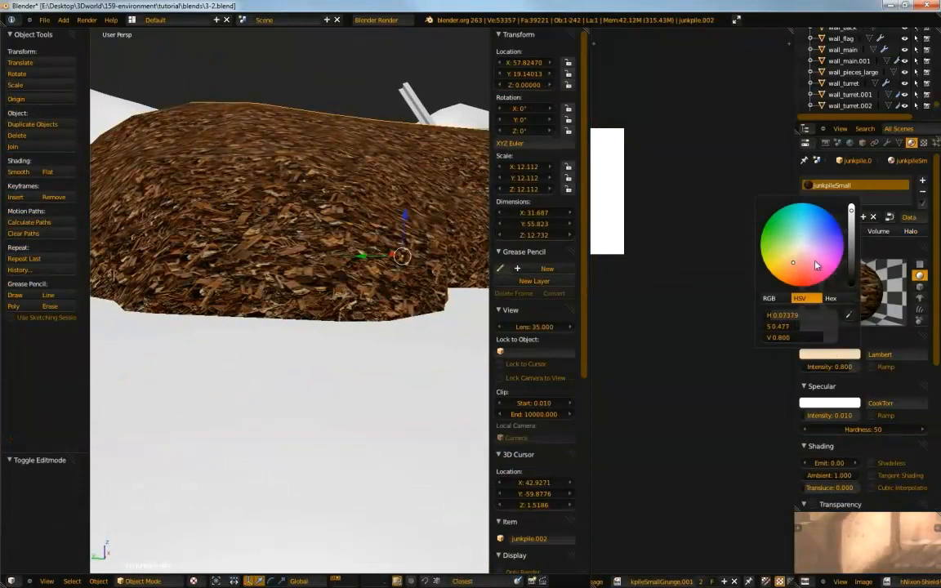
pyautogui.moveTo(282, 217); pyautogui.dragTo(321, 319, button='middle')
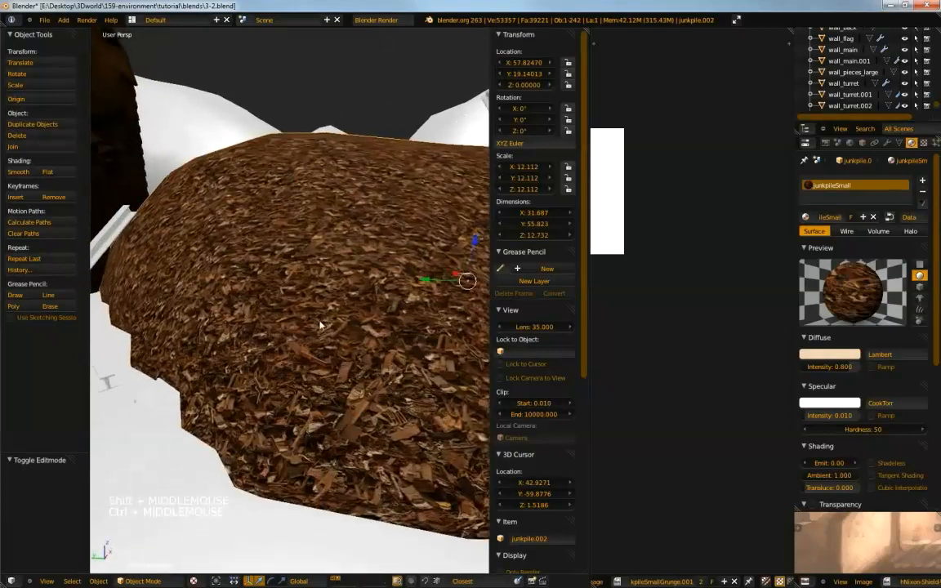
pyautogui.click(807, 355)
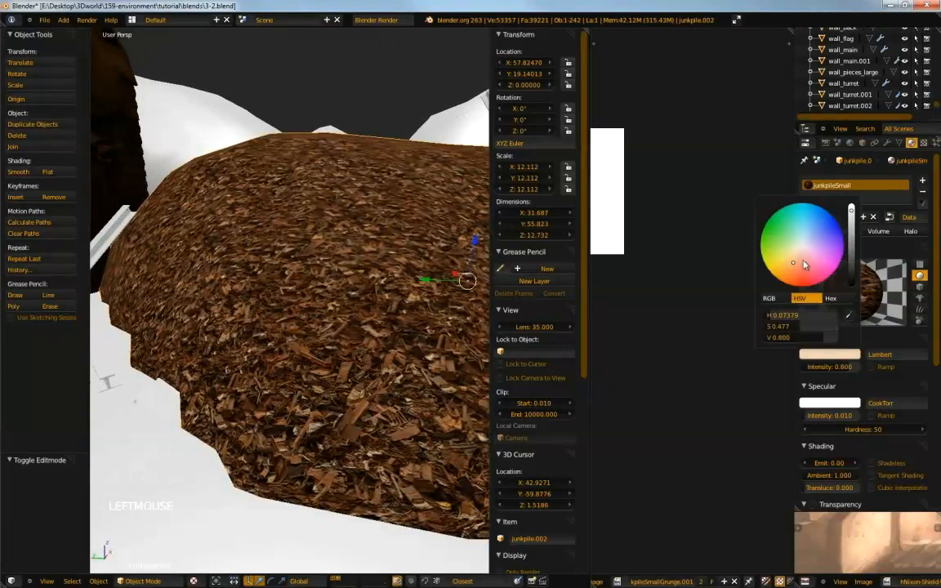
pyautogui.moveTo(788, 266)
pyautogui.mouseDown()
pyautogui.moveTo(790, 275)
pyautogui.moveTo(788, 262)
pyautogui.mouseUp()
pyautogui.moveTo(281, 308); pyautogui.dragTo(273, 287, button='middle')
pyautogui.click(821, 353)
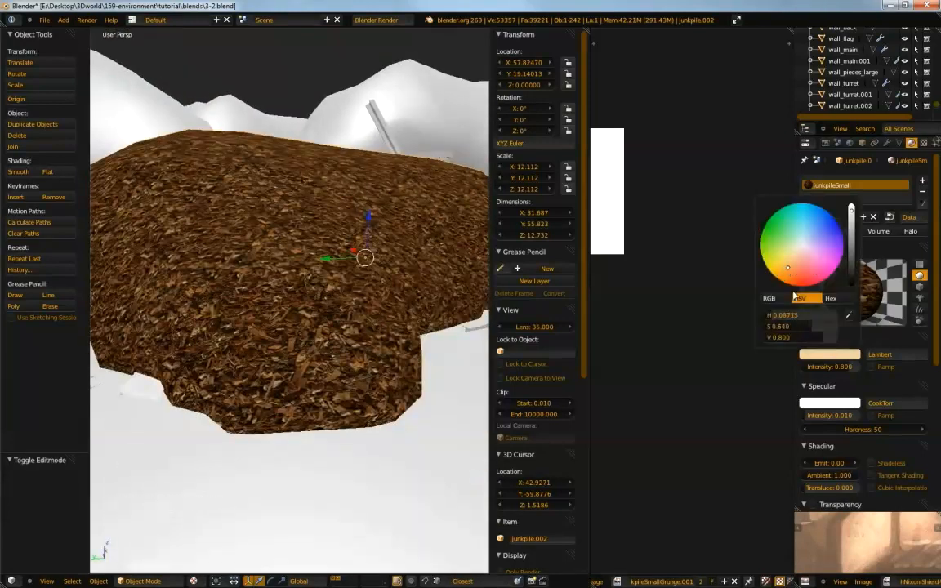
# - Darken the junkpileSmall diffuse color to a value of 0.507 and inspect the pile from several angles
pyautogui.moveTo(282, 315); pyautogui.dragTo(275, 338, button='middle')
pyautogui.moveTo(278, 321); pyautogui.dragTo(351, 310, button='middle')
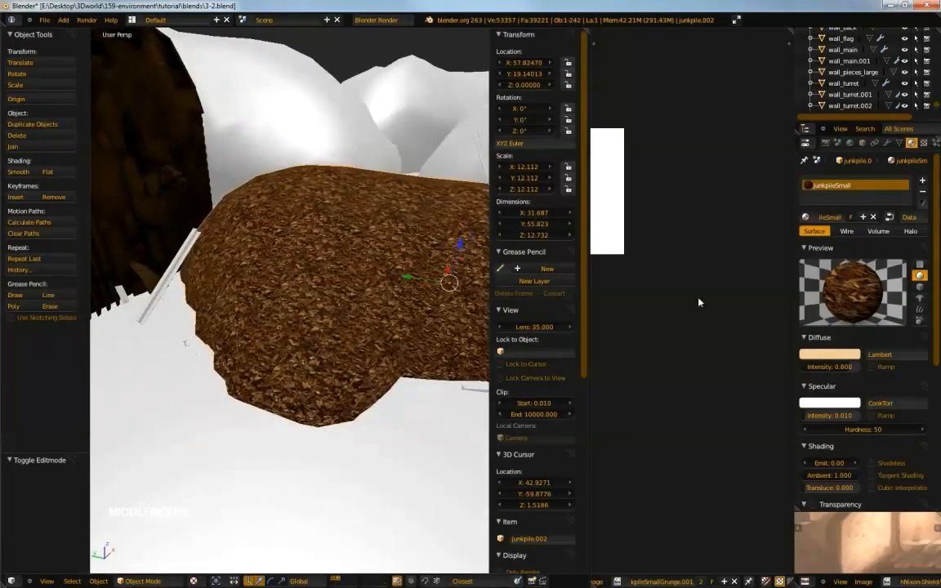
pyautogui.click(829, 354)
pyautogui.moveTo(854, 228); pyautogui.dragTo(855, 232)
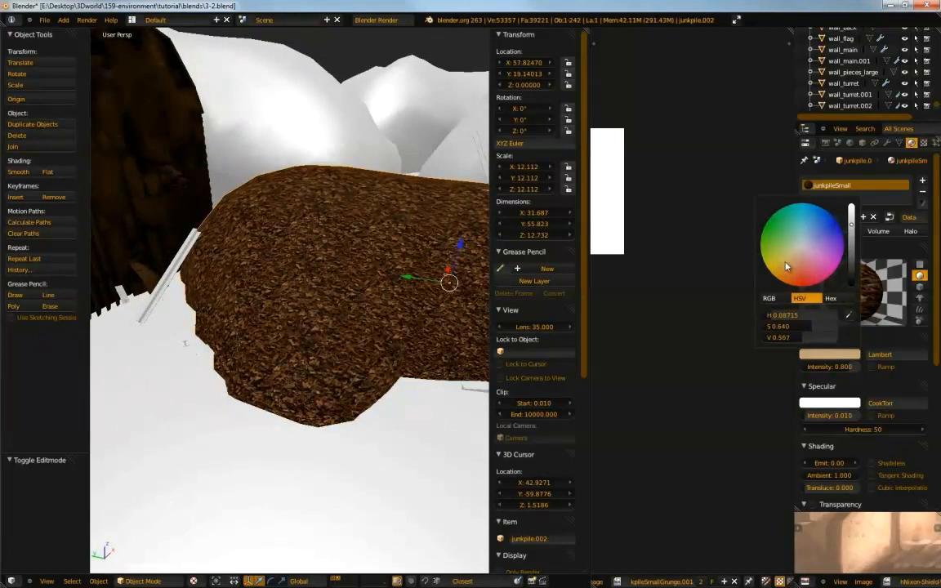
pyautogui.moveTo(390, 316); pyautogui.dragTo(259, 282, button='middle')
pyautogui.scroll(4, 284, 263)
pyautogui.keyDown('shift'); pyautogui.moveTo(191, 254); pyautogui.dragTo(266, 263, button='middle'); pyautogui.keyUp('shift')
pyautogui.keyDown('ctrl'); pyautogui.moveTo(274, 286); pyautogui.dragTo(286, 396, button='middle'); pyautogui.keyUp('ctrl')
pyautogui.keyDown('shift'); pyautogui.moveTo(241, 309); pyautogui.dragTo(327, 308, button='middle'); pyautogui.keyUp('shift')
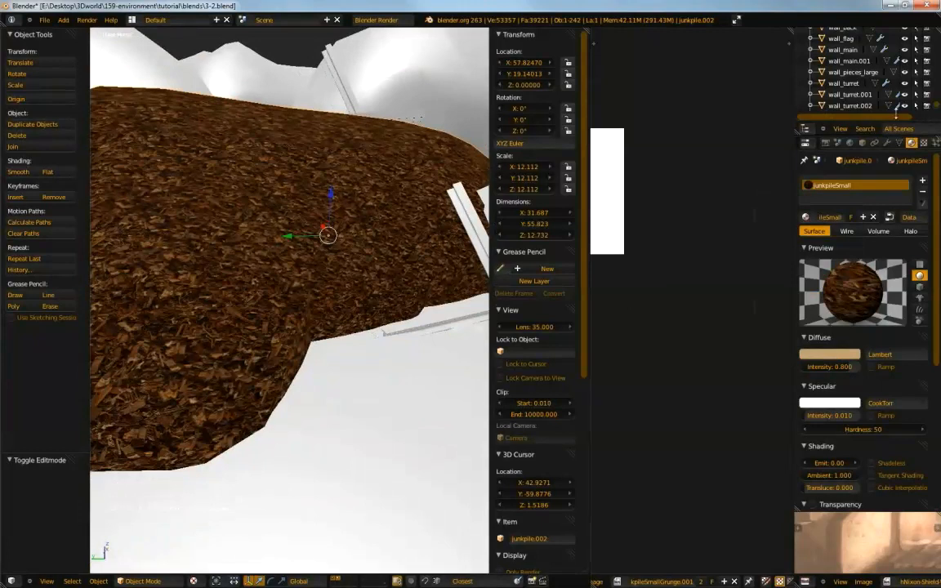
# - Select the junkpileSmallGrunge texture and make the default UV map of the junk pile mesh active
pyautogui.click(923, 144)
pyautogui.scroll(12, 812, 187)
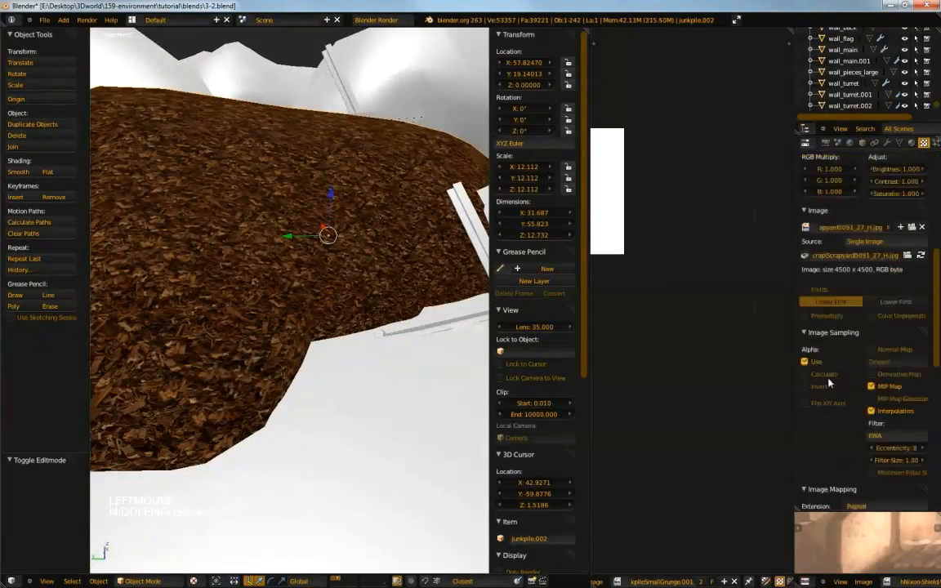
pyautogui.scroll(5, 813, 188)
pyautogui.click(843, 202)
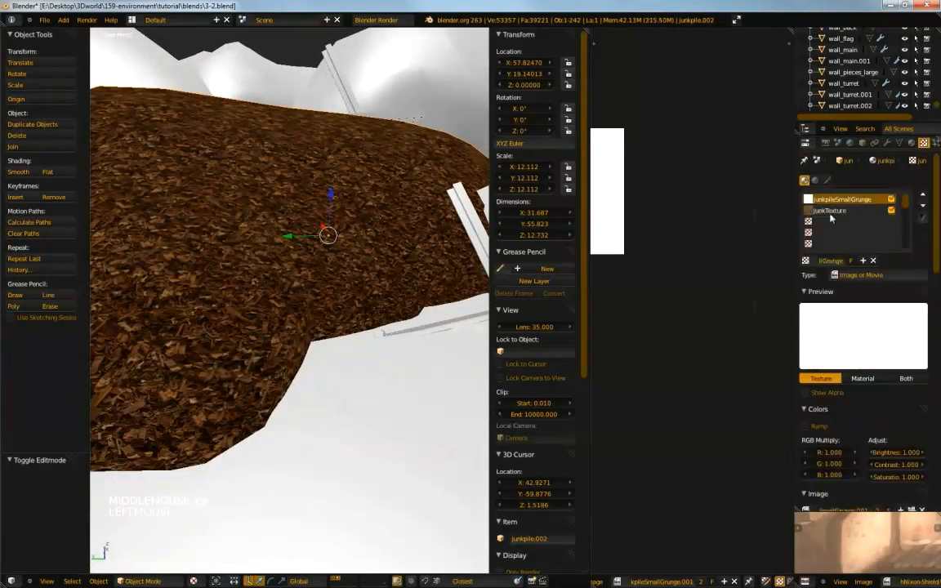
pyautogui.click(898, 143)
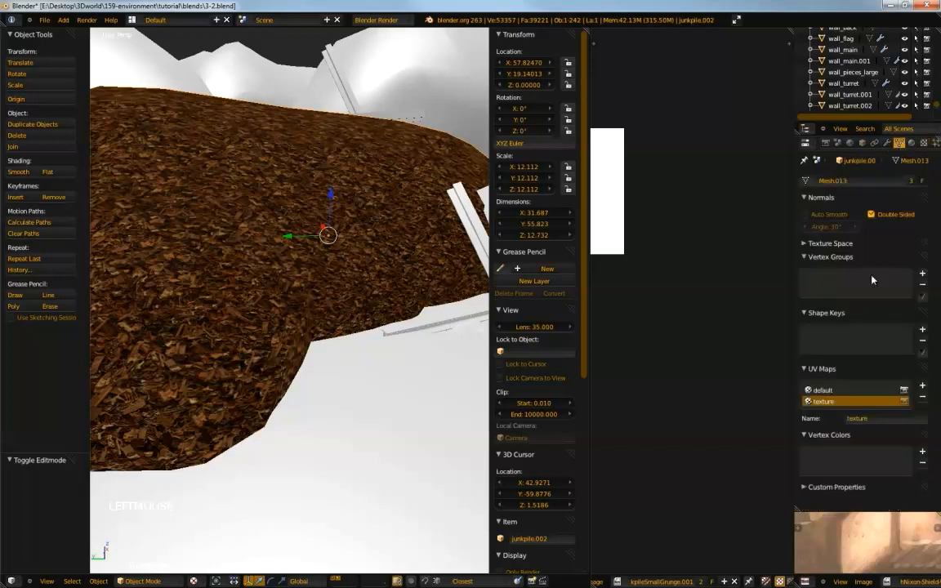
pyautogui.click(825, 391)
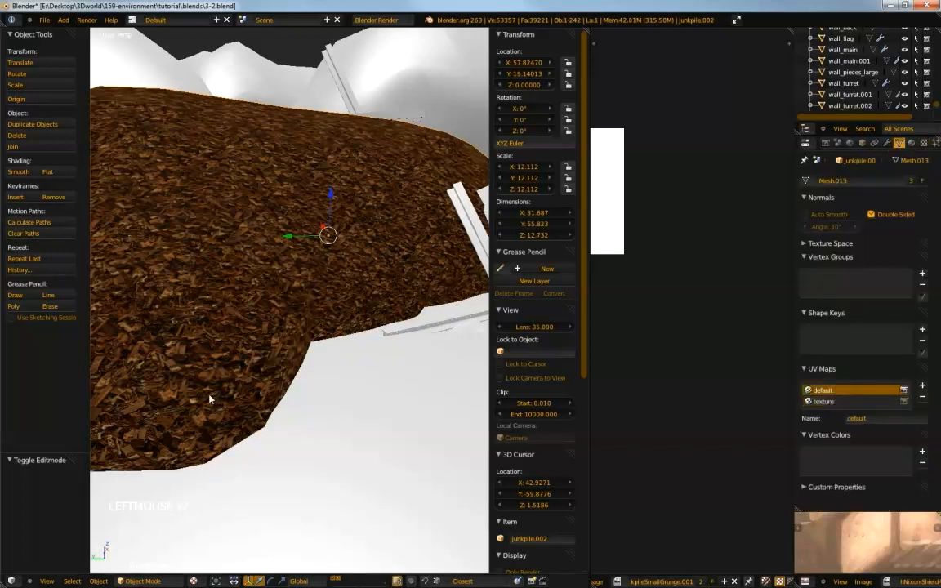
pyautogui.keyDown('shift'); pyautogui.moveTo(231, 389); pyautogui.dragTo(400, 404, button='middle'); pyautogui.keyUp('shift')
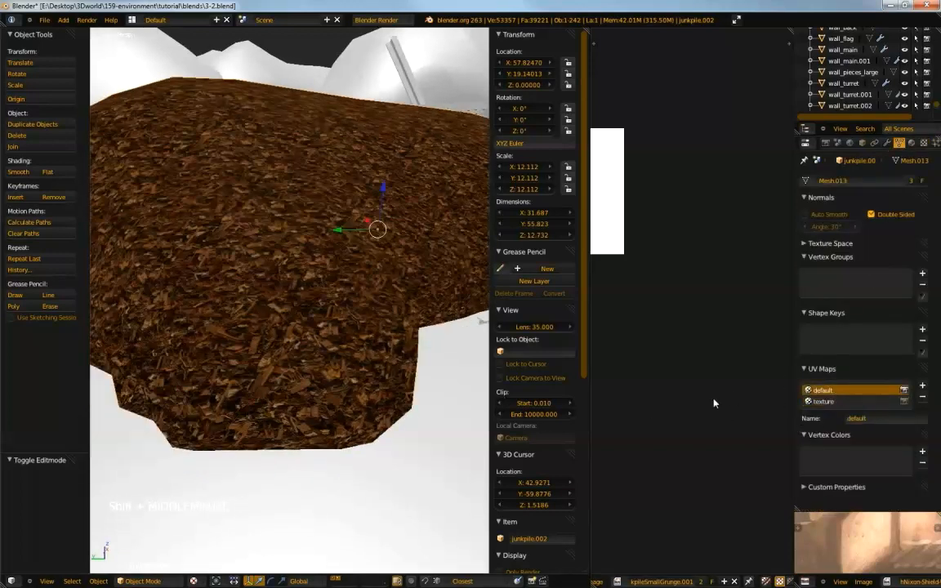
# - Switch the junk pile to Texture Paint mode and set the brush radius to 96
pyautogui.click(166, 580)
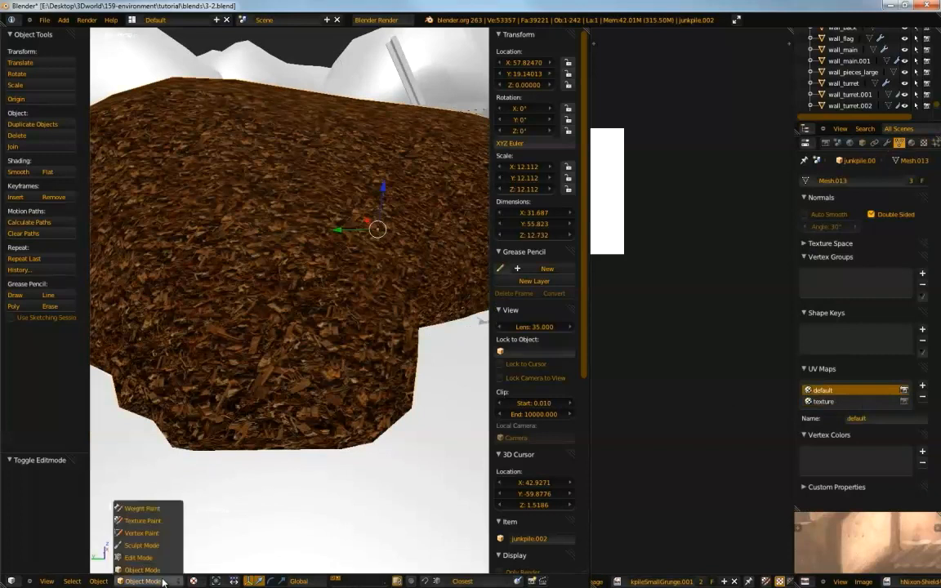
pyautogui.click(151, 521)
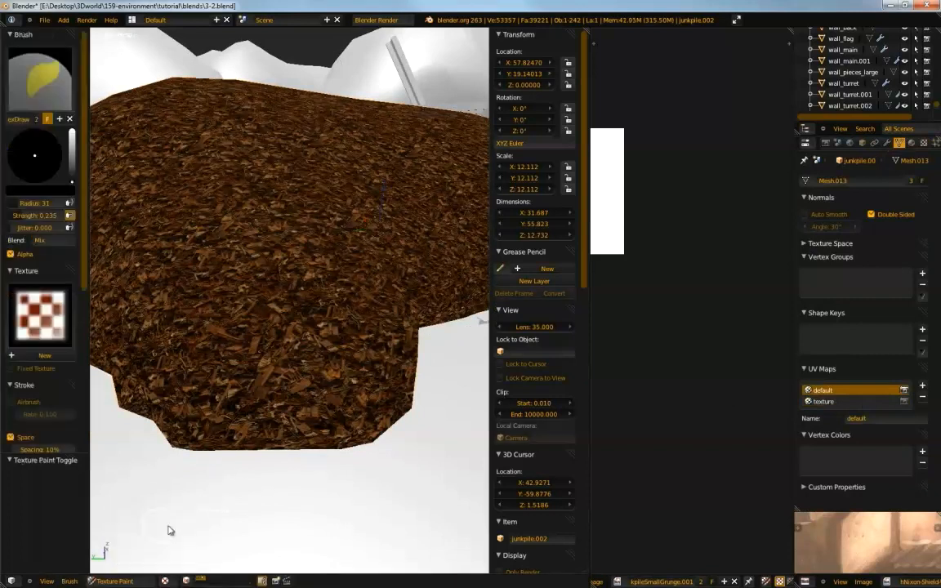
pyautogui.press('f')
pyautogui.click(300, 363)
pyautogui.moveTo(300, 363)
pyautogui.keyDown('shift'); pyautogui.mouseDown(button='middle')
pyautogui.moveTo(262, 335)
pyautogui.moveTo(310, 322)
pyautogui.mouseUp(button='middle'); pyautogui.keyUp('shift')
# - Paint soft black grunge strokes across the near end and side of the junk pile at strength 0.235
pyautogui.moveTo(315, 289)
pyautogui.mouseDown()
pyautogui.moveTo(336, 277)
pyautogui.moveTo(266, 283)
pyautogui.mouseUp()
pyautogui.moveTo(267, 283); pyautogui.dragTo(462, 267)
pyautogui.moveTo(428, 261)
pyautogui.mouseDown(button='middle')
pyautogui.moveTo(360, 258)
pyautogui.moveTo(363, 278)
pyautogui.mouseUp(button='middle')
pyautogui.moveTo(364, 278); pyautogui.dragTo(435, 287)
pyautogui.moveTo(434, 288)
pyautogui.mouseDown(button='middle')
pyautogui.moveTo(356, 289)
pyautogui.moveTo(388, 311)
pyautogui.moveTo(281, 318)
pyautogui.mouseUp(button='middle')
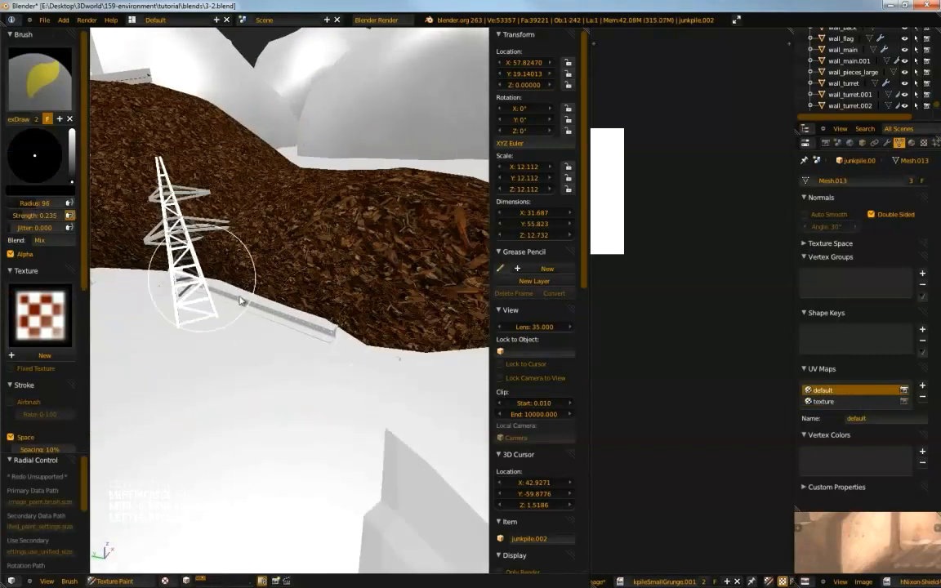
pyautogui.moveTo(445, 379); pyautogui.dragTo(371, 306, button='middle')
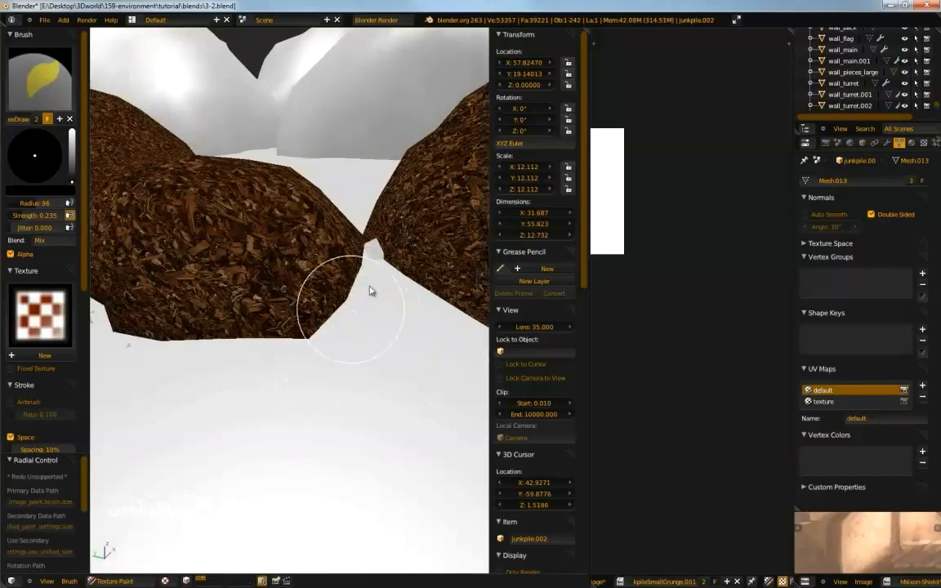
pyautogui.scroll(3, 376, 278)
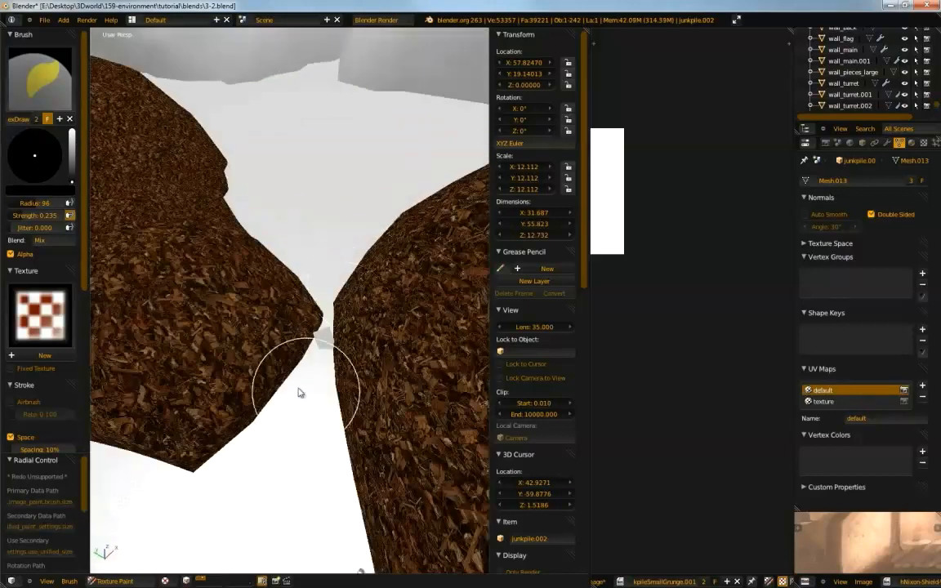
pyautogui.scroll(2, 306, 317)
pyautogui.moveTo(288, 307)
pyautogui.mouseDown(button='middle')
pyautogui.moveTo(196, 327)
pyautogui.moveTo(167, 295)
pyautogui.mouseUp(button='middle')
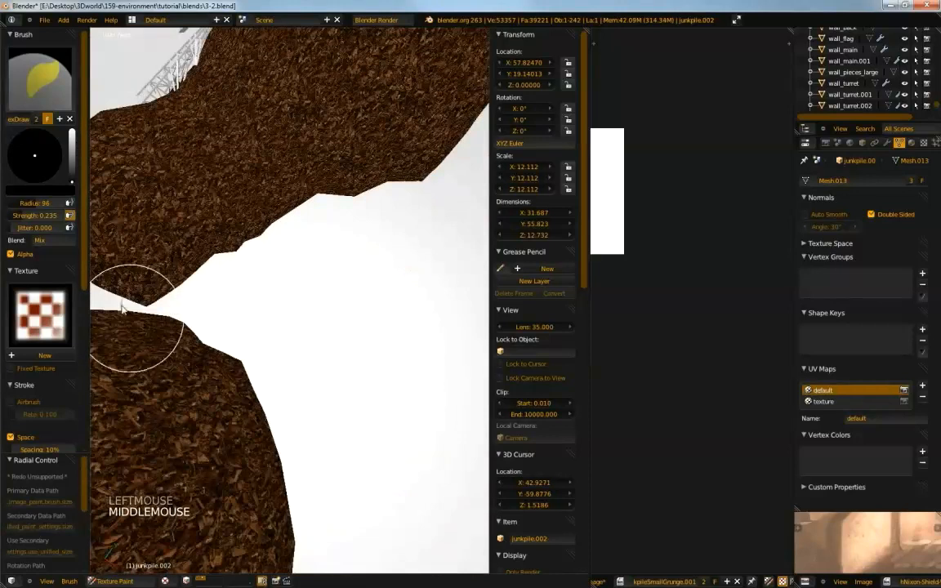
# - Darken the lower edge along the far side of the junk pile with black brush strokes
pyautogui.moveTo(196, 244); pyautogui.dragTo(173, 219, button='middle')
pyautogui.moveTo(197, 242); pyautogui.dragTo(361, 209)
pyautogui.moveTo(283, 210); pyautogui.dragTo(220, 252, button='middle')
pyautogui.moveTo(414, 197); pyautogui.dragTo(250, 290, button='middle')
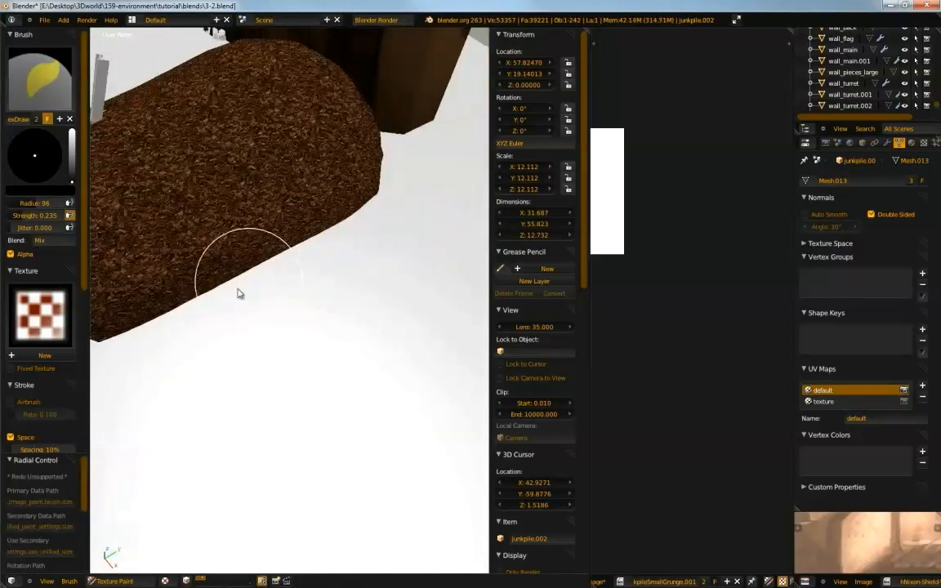
pyautogui.moveTo(378, 222)
pyautogui.mouseDown(button='middle')
pyautogui.moveTo(399, 199)
pyautogui.moveTo(319, 227)
pyautogui.mouseUp(button='middle')
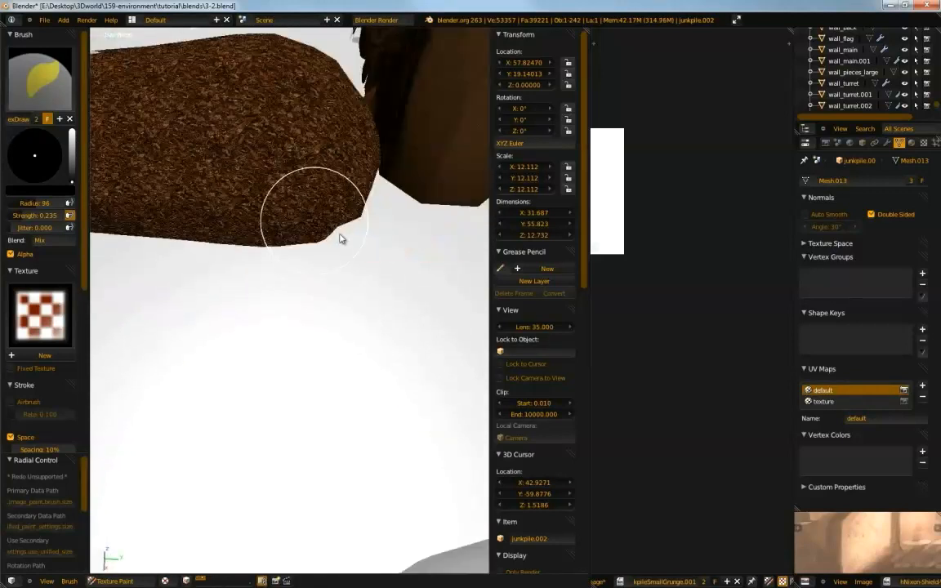
pyautogui.moveTo(343, 260); pyautogui.dragTo(312, 181, button='middle')
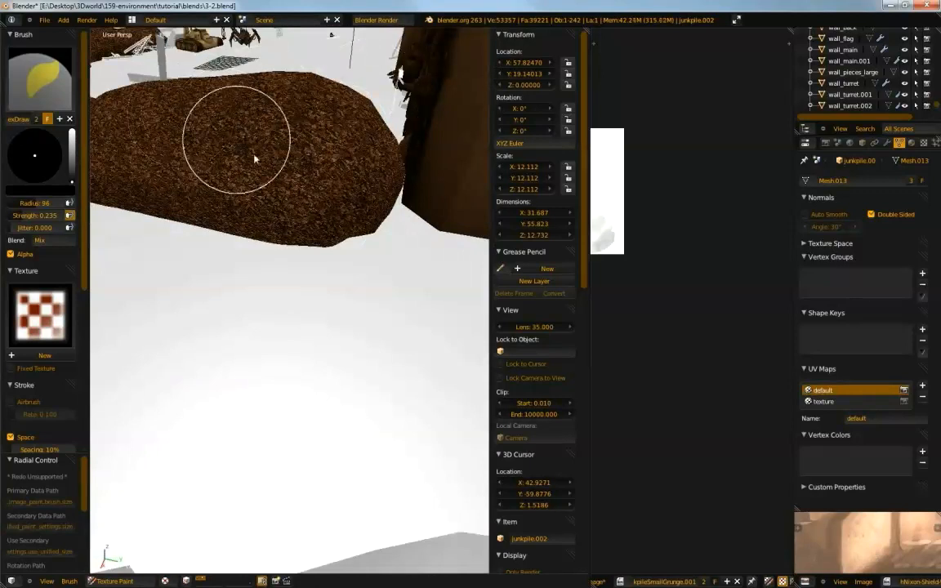
pyautogui.moveTo(212, 125); pyautogui.dragTo(374, 192, button='middle')
pyautogui.moveTo(267, 195); pyautogui.dragTo(317, 265, button='middle')
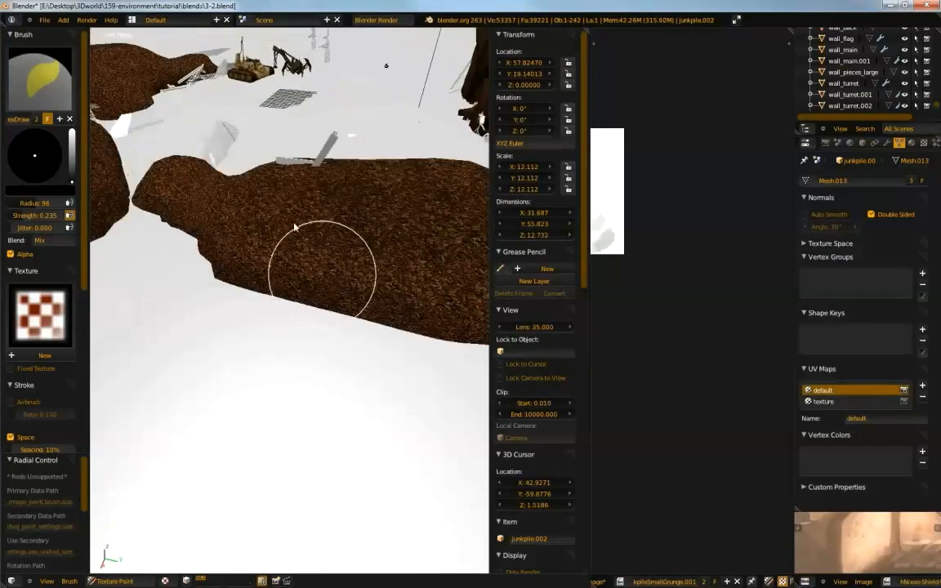
# - Examine the painted grunge around the junk pile and check the texture paint layers of junkpileSmall
pyautogui.moveTo(246, 256)
pyautogui.mouseDown(button='middle')
pyautogui.moveTo(267, 276)
pyautogui.moveTo(360, 278)
pyautogui.mouseUp(button='middle')
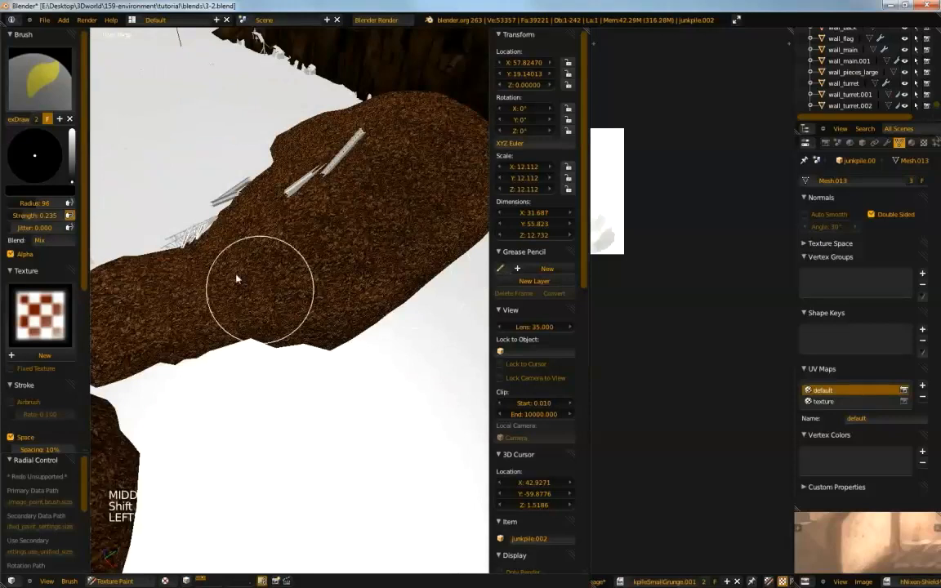
pyautogui.keyDown('shift'); pyautogui.moveTo(191, 282); pyautogui.dragTo(326, 306, button='middle'); pyautogui.keyUp('shift')
pyautogui.click(267, 290)
pyautogui.moveTo(267, 290)
pyautogui.mouseDown(button='middle')
pyautogui.moveTo(361, 285)
pyautogui.moveTo(292, 306)
pyautogui.moveTo(300, 283)
pyautogui.moveTo(369, 279)
pyautogui.mouseUp(button='middle')
pyautogui.moveTo(204, 292)
pyautogui.mouseDown(button='middle')
pyautogui.moveTo(306, 273)
pyautogui.moveTo(298, 267)
pyautogui.moveTo(325, 273)
pyautogui.mouseUp(button='middle')
pyautogui.scroll(-15, 539, 327)
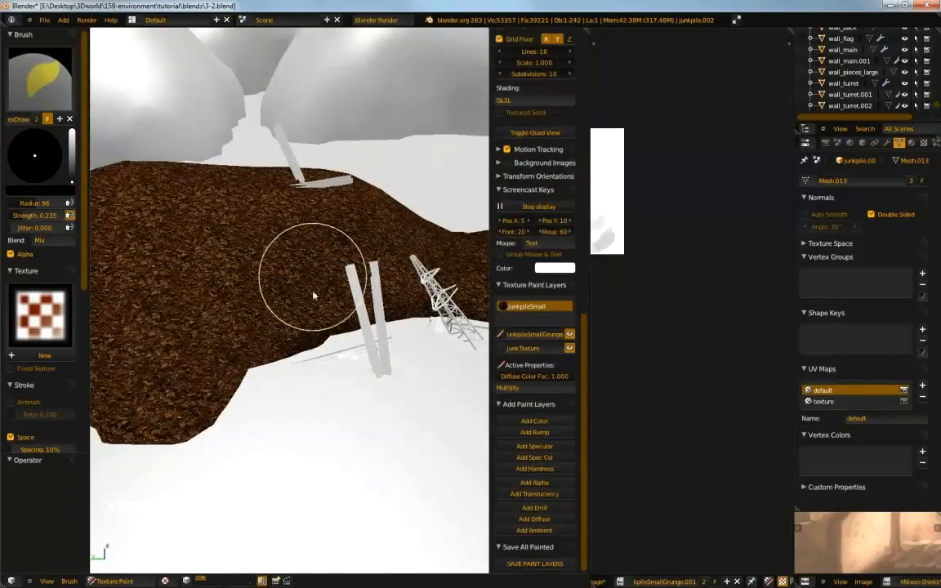
# - Paint dark grunge down the wide end of the junk pile and over its adjoining slope
pyautogui.moveTo(194, 283); pyautogui.dragTo(330, 313, button='middle')
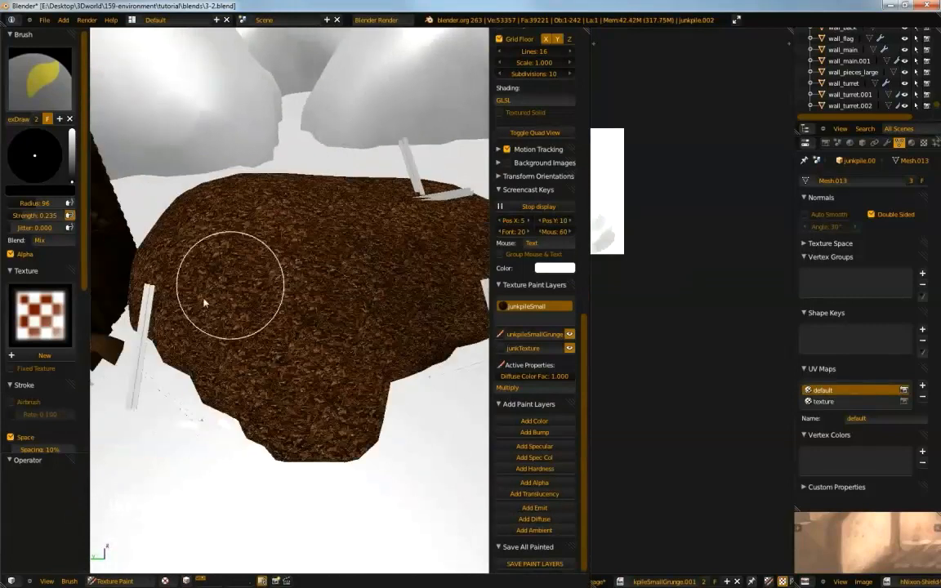
pyautogui.moveTo(170, 249); pyautogui.dragTo(273, 467)
pyautogui.moveTo(147, 298)
pyautogui.mouseDown()
pyautogui.moveTo(315, 402)
pyautogui.moveTo(190, 235)
pyautogui.moveTo(298, 292)
pyautogui.moveTo(332, 395)
pyautogui.moveTo(318, 327)
pyautogui.mouseUp()
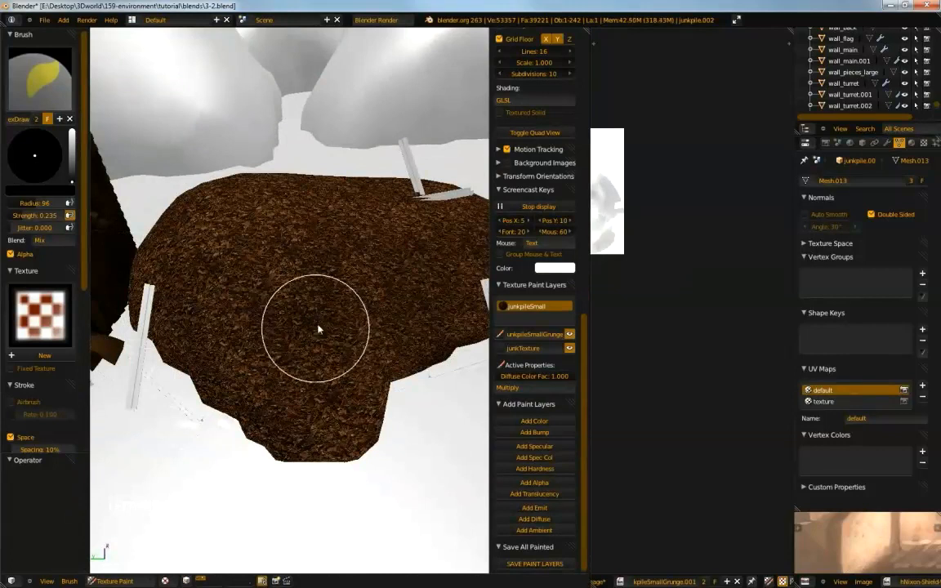
pyautogui.moveTo(229, 310)
pyautogui.mouseDown(button='middle')
pyautogui.moveTo(346, 301)
pyautogui.moveTo(364, 258)
pyautogui.mouseUp(button='middle')
pyautogui.moveTo(324, 257)
pyautogui.mouseDown()
pyautogui.moveTo(324, 353)
pyautogui.moveTo(347, 300)
pyautogui.moveTo(365, 312)
pyautogui.mouseUp()
pyautogui.moveTo(365, 314); pyautogui.dragTo(357, 311, button='middle')
pyautogui.moveTo(472, 294)
pyautogui.mouseDown(button='middle')
pyautogui.moveTo(433, 301)
pyautogui.moveTo(412, 287)
pyautogui.mouseUp(button='middle')
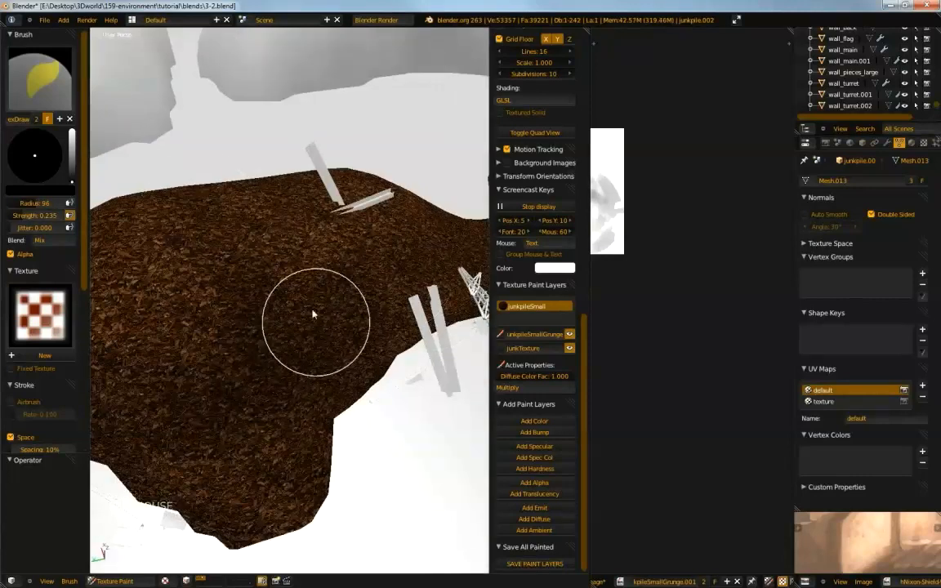
# - Paint soft black grunge strokes over the rounded end and upper surface of the small junk pile
pyautogui.moveTo(224, 279); pyautogui.dragTo(273, 336, button='middle')
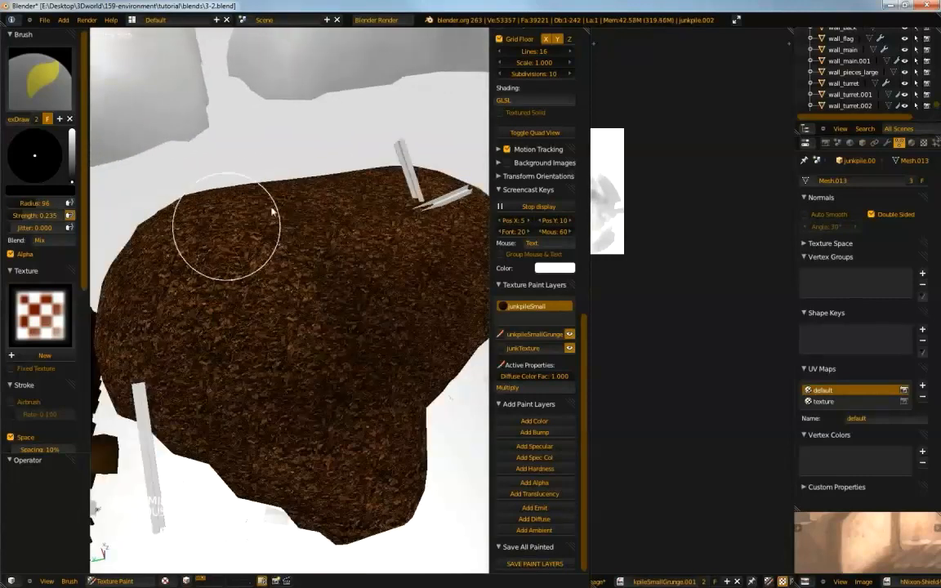
pyautogui.moveTo(210, 311); pyautogui.dragTo(239, 282, button='middle')
pyautogui.moveTo(240, 282); pyautogui.dragTo(200, 277)
pyautogui.moveTo(259, 299)
pyautogui.mouseDown()
pyautogui.moveTo(297, 262)
pyautogui.moveTo(297, 337)
pyautogui.mouseUp()
pyautogui.moveTo(293, 317)
pyautogui.mouseDown(button='middle')
pyautogui.moveTo(369, 340)
pyautogui.moveTo(256, 267)
pyautogui.mouseUp(button='middle')
pyautogui.moveTo(256, 267); pyautogui.dragTo(228, 283)
pyautogui.moveTo(229, 283); pyautogui.dragTo(293, 292, button='middle')
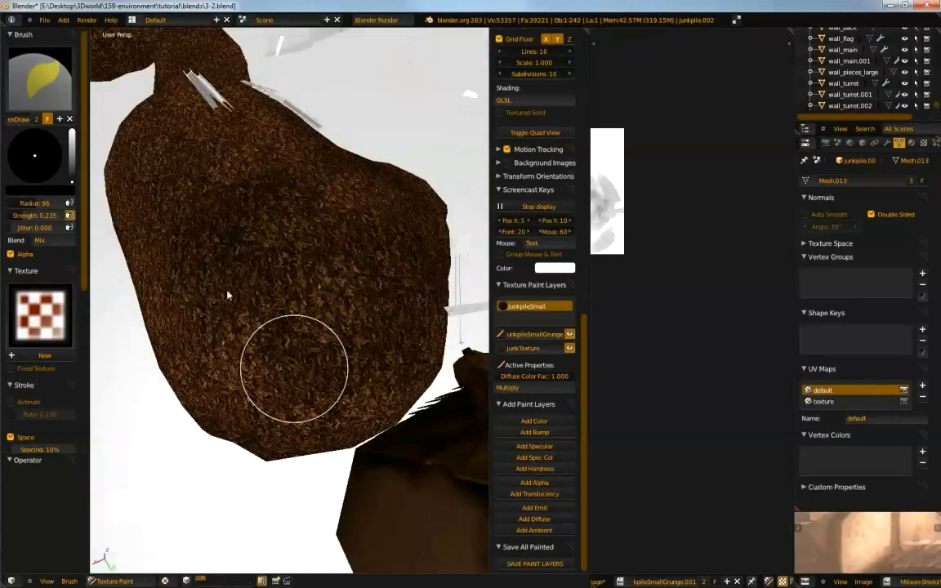
pyautogui.moveTo(233, 359)
pyautogui.mouseDown(button='middle')
pyautogui.moveTo(300, 357)
pyautogui.moveTo(216, 343)
pyautogui.moveTo(277, 335)
pyautogui.mouseUp(button='middle')
pyautogui.moveTo(163, 263)
pyautogui.mouseDown(button='middle')
pyautogui.moveTo(208, 304)
pyautogui.moveTo(249, 312)
pyautogui.mouseUp(button='middle')
pyautogui.moveTo(168, 246); pyautogui.dragTo(383, 258, button='middle')
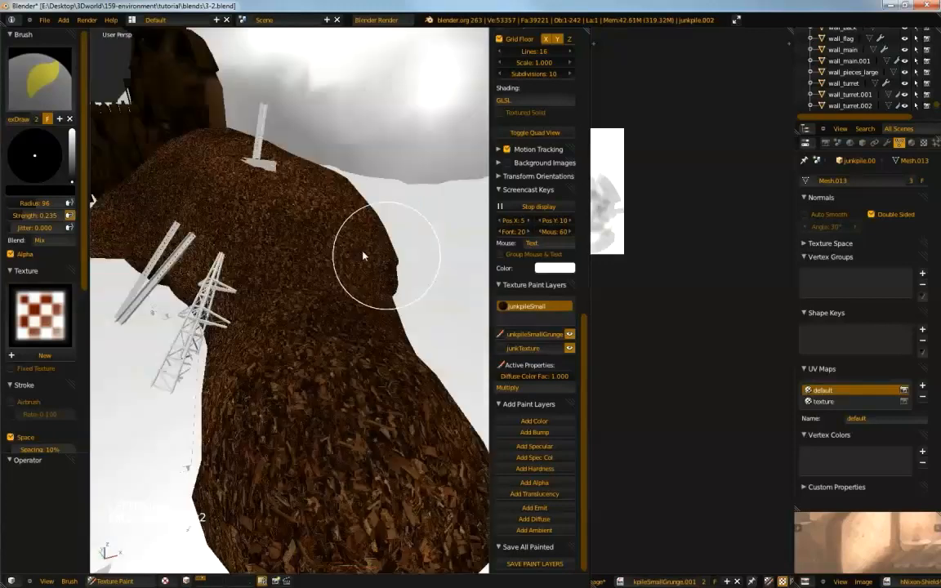
# - Darken the small junk pile's side and lower edge around the leaning beams and the lattice tower with black strokes
pyautogui.moveTo(173, 181)
pyautogui.mouseDown(button='middle')
pyautogui.moveTo(340, 242)
pyautogui.moveTo(294, 216)
pyautogui.mouseUp(button='middle')
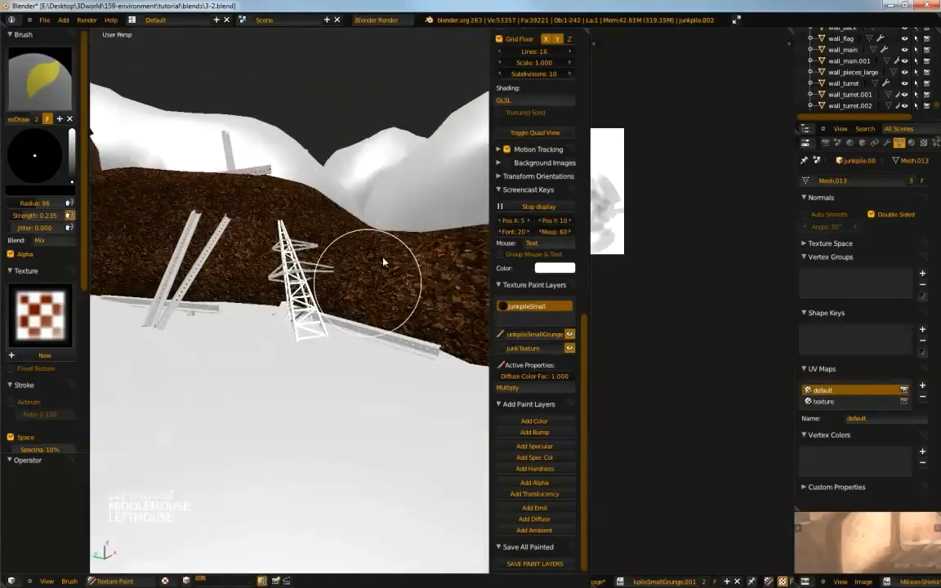
pyautogui.keyDown('shift'); pyautogui.moveTo(454, 331); pyautogui.dragTo(349, 262, button='middle'); pyautogui.keyUp('shift')
pyautogui.moveTo(420, 320); pyautogui.dragTo(276, 311, button='middle')
pyautogui.moveTo(196, 317); pyautogui.dragTo(290, 268, button='middle')
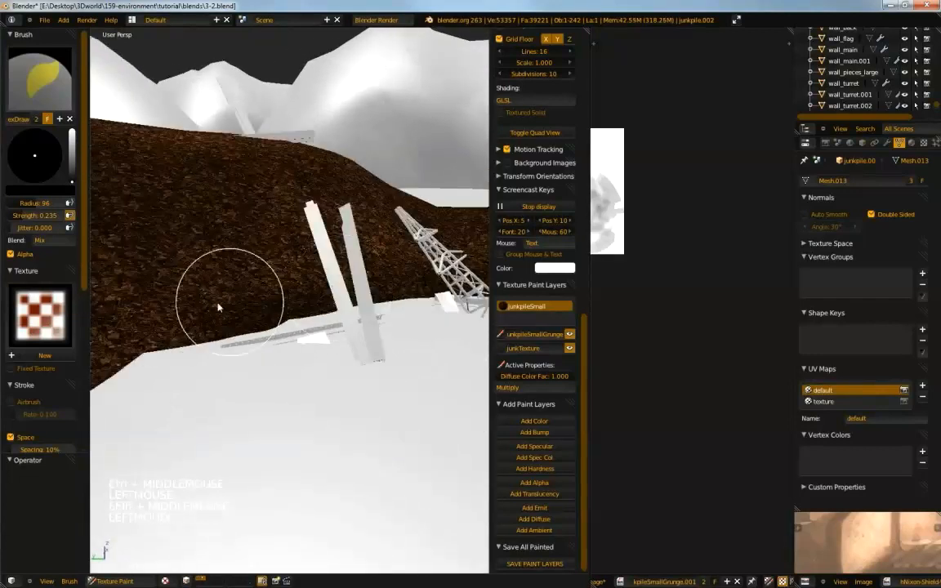
pyautogui.keyDown('ctrl'); pyautogui.moveTo(330, 363); pyautogui.dragTo(288, 310, button='middle'); pyautogui.keyUp('ctrl')
pyautogui.moveTo(194, 354)
pyautogui.mouseDown()
pyautogui.moveTo(164, 307)
pyautogui.moveTo(250, 281)
pyautogui.mouseUp()
pyautogui.moveTo(429, 296)
pyautogui.mouseDown(button='middle')
pyautogui.moveTo(364, 304)
pyautogui.moveTo(357, 356)
pyautogui.moveTo(278, 335)
pyautogui.mouseUp(button='middle')
pyautogui.moveTo(278, 335)
pyautogui.keyDown('shift'); pyautogui.mouseDown(button='middle')
pyautogui.moveTo(241, 325)
pyautogui.moveTo(374, 323)
pyautogui.moveTo(380, 332)
pyautogui.moveTo(350, 367)
pyautogui.moveTo(365, 331)
pyautogui.moveTo(354, 355)
pyautogui.moveTo(371, 401)
pyautogui.mouseUp(button='middle'); pyautogui.keyUp('shift')
pyautogui.moveTo(359, 387)
pyautogui.mouseDown()
pyautogui.moveTo(265, 328)
pyautogui.moveTo(463, 430)
pyautogui.mouseUp()
pyautogui.moveTo(316, 325)
pyautogui.keyDown('ctrl'); pyautogui.mouseDown(button='middle')
pyautogui.moveTo(293, 272)
pyautogui.moveTo(269, 334)
pyautogui.moveTo(216, 335)
pyautogui.moveTo(292, 354)
pyautogui.moveTo(204, 312)
pyautogui.moveTo(294, 315)
pyautogui.moveTo(269, 304)
pyautogui.mouseUp(button='middle'); pyautogui.keyUp('ctrl')
# - Switch from texture painting to Object Mode and link the small junk pile's material to the large junk pile
pyautogui.press('Tab')
pyautogui.press('Tab')
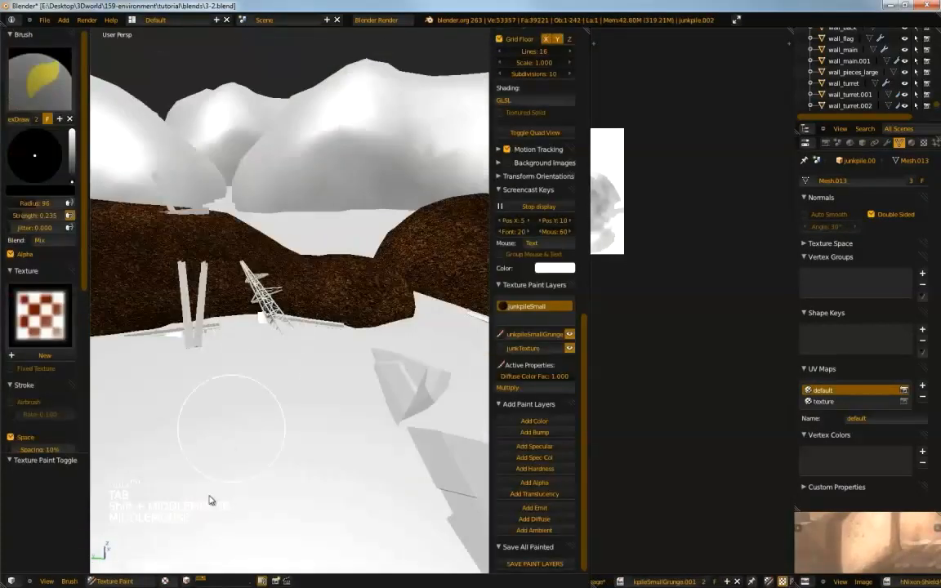
pyautogui.click(114, 581)
pyautogui.click(122, 567)
pyautogui.moveTo(184, 436); pyautogui.dragTo(245, 310, button='middle')
pyautogui.rightClick(374, 247)
pyautogui.keyDown('shift'); pyautogui.rightClick(288, 332); pyautogui.keyUp('shift')
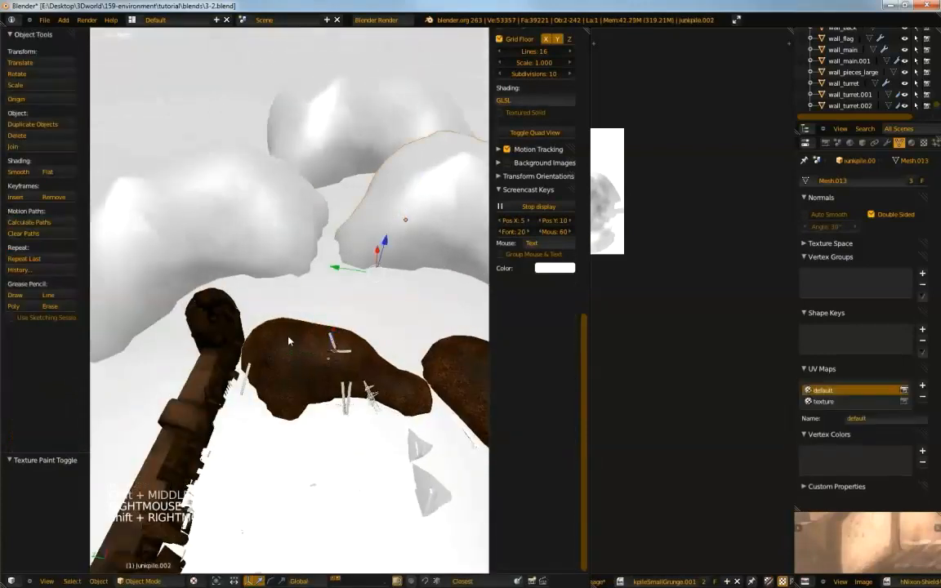
pyautogui.hotkey('ctrl', 'l')
pyautogui.click(263, 345)
# - Unwrap the entire mesh of the large junk pile Mball.001
pyautogui.moveTo(263, 346); pyautogui.dragTo(294, 237, button='middle')
pyautogui.rightClick(295, 223)
pyautogui.press('Tab')
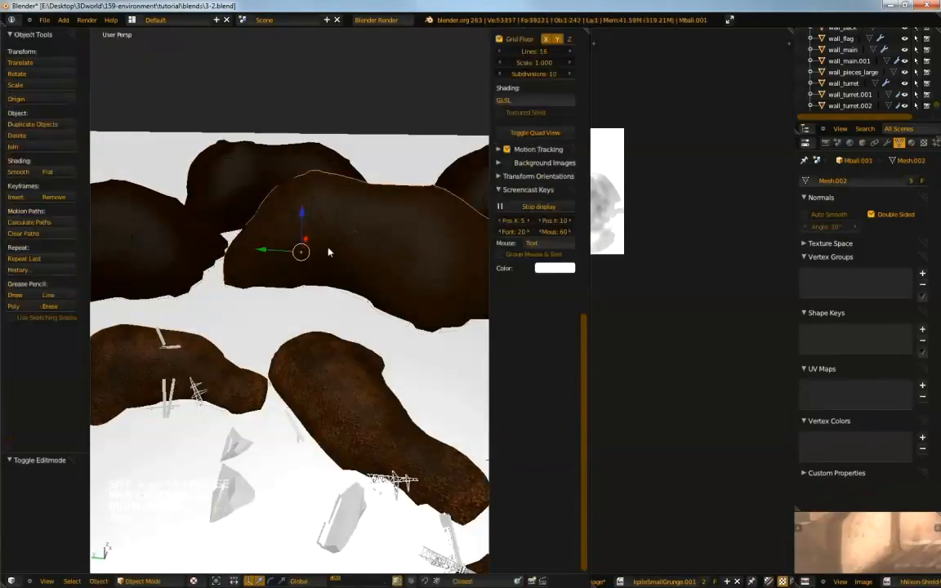
pyautogui.moveTo(350, 262); pyautogui.dragTo(413, 452, button='middle')
pyautogui.press('a')
pyautogui.press('u')
pyautogui.click(368, 263)
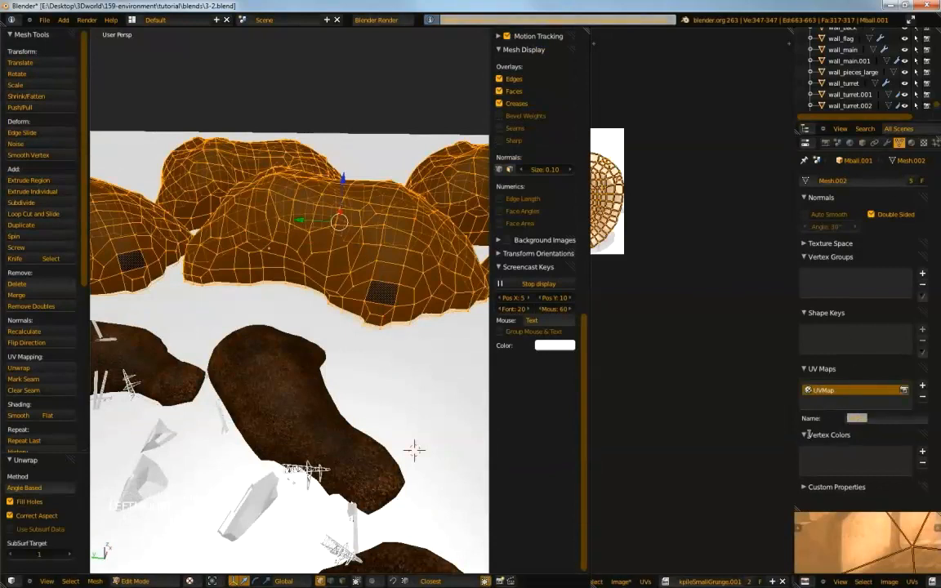
# - Rename the large pile's UV map as default and add a second UV map named texture
pyautogui.write('lt')
pyautogui.press('Return')
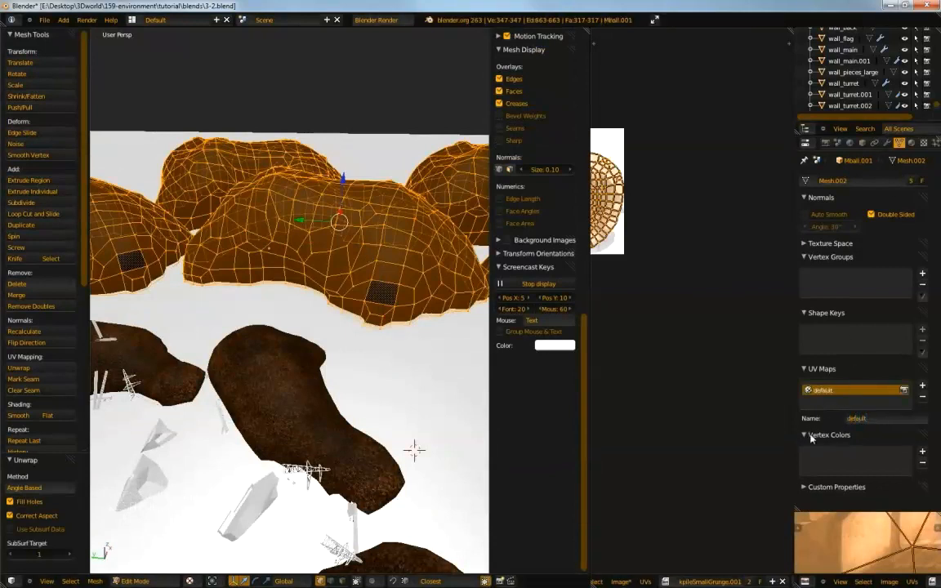
pyautogui.click(921, 387)
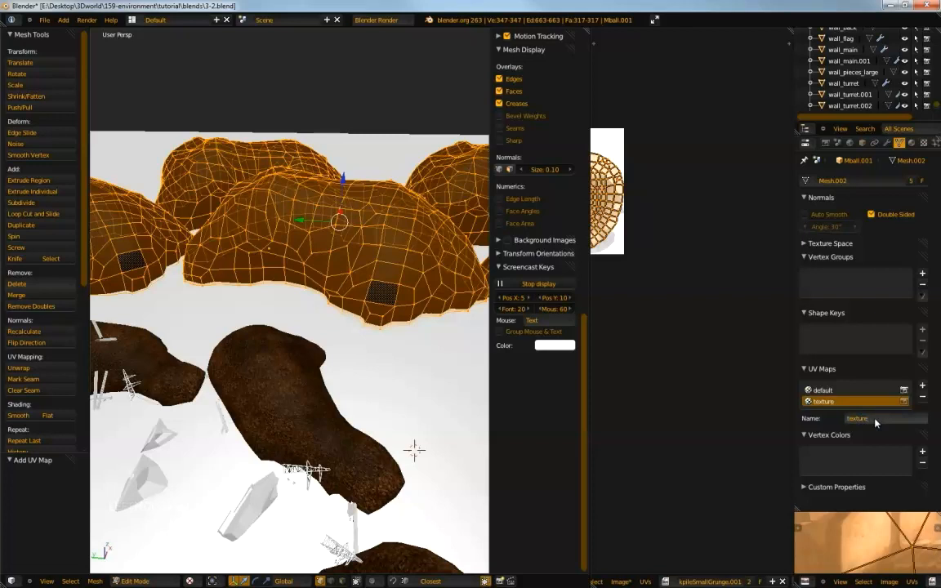
pyautogui.press('Tab')
pyautogui.press('Tab')
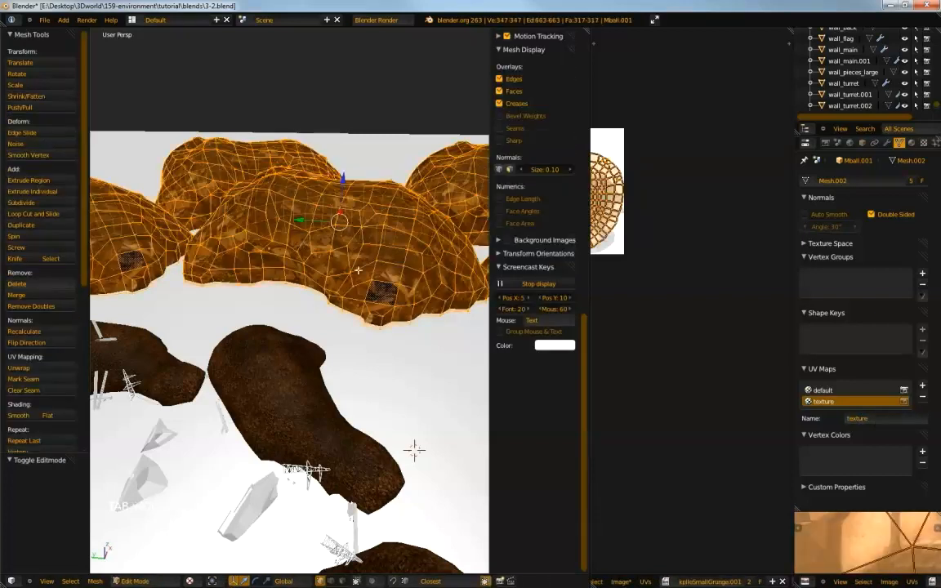
# - Scale up the large pile's UVs on the texture UV map for finer tiling of the junk image
pyautogui.moveTo(321, 296); pyautogui.dragTo(319, 381, button='middle')
pyautogui.press('Tab')
pyautogui.press('Tab')
pyautogui.moveTo(672, 315); pyautogui.dragTo(736, 382, button='middle')
pyautogui.click(842, 390)
pyautogui.click(849, 401)
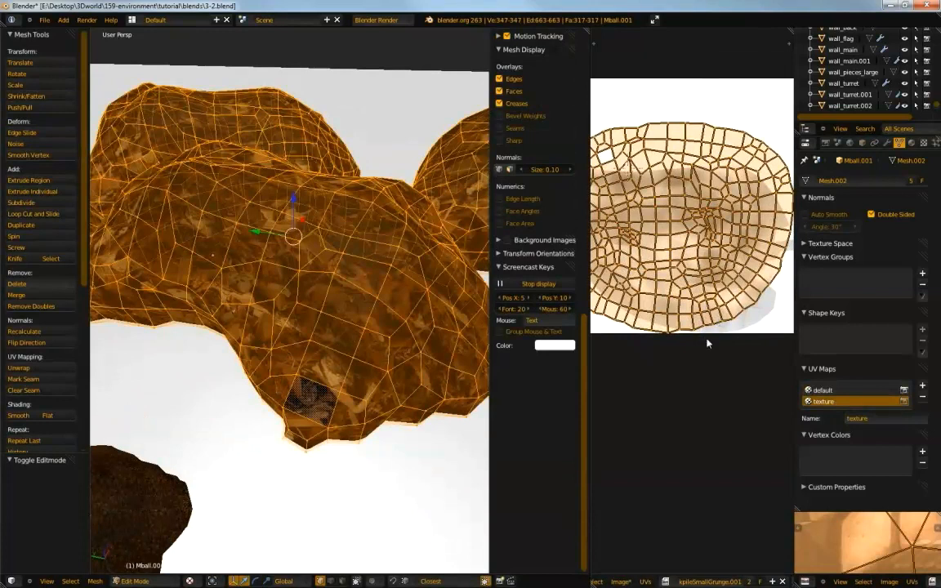
pyautogui.press('s')
pyautogui.click(727, 457)
pyautogui.press('s')
pyautogui.click(698, 470)
pyautogui.press('s')
pyautogui.click(701, 534)
# - Fine-tune the large pile's UV scale to match the small piles' tiling and return to Object Mode
pyautogui.moveTo(343, 359); pyautogui.dragTo(460, 375, button='middle')
pyautogui.press('s')
pyautogui.press('s')
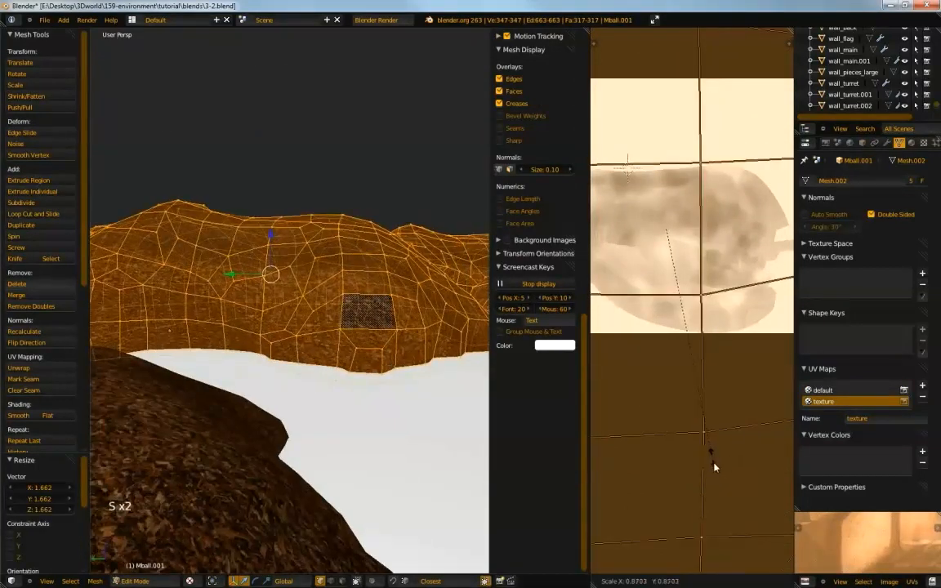
pyautogui.click(706, 455)
pyautogui.moveTo(369, 312); pyautogui.dragTo(331, 393, button='middle')
pyautogui.press('Tab')
pyautogui.keyDown('ctrl'); pyautogui.moveTo(330, 393); pyautogui.dragTo(300, 397, button='middle'); pyautogui.keyUp('ctrl')
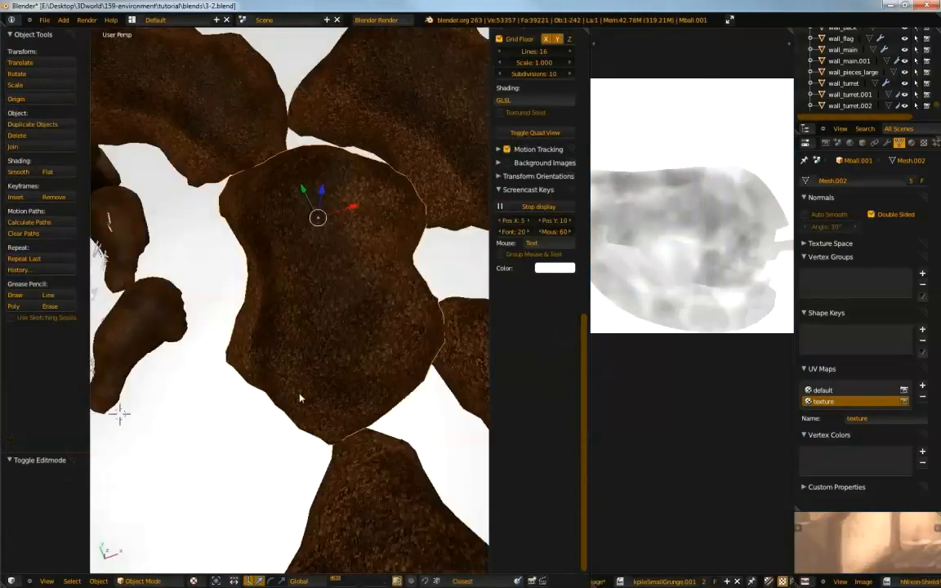
pyautogui.moveTo(245, 250); pyautogui.dragTo(481, 287, button='middle')
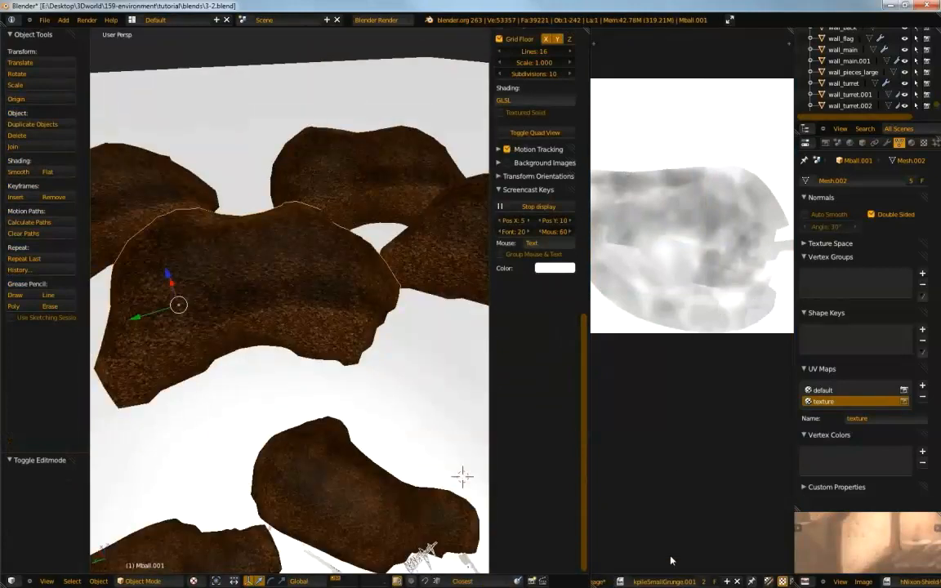
# - Give the large junk pile its own copy of the material, named junkpileLarge
pyautogui.click(922, 143)
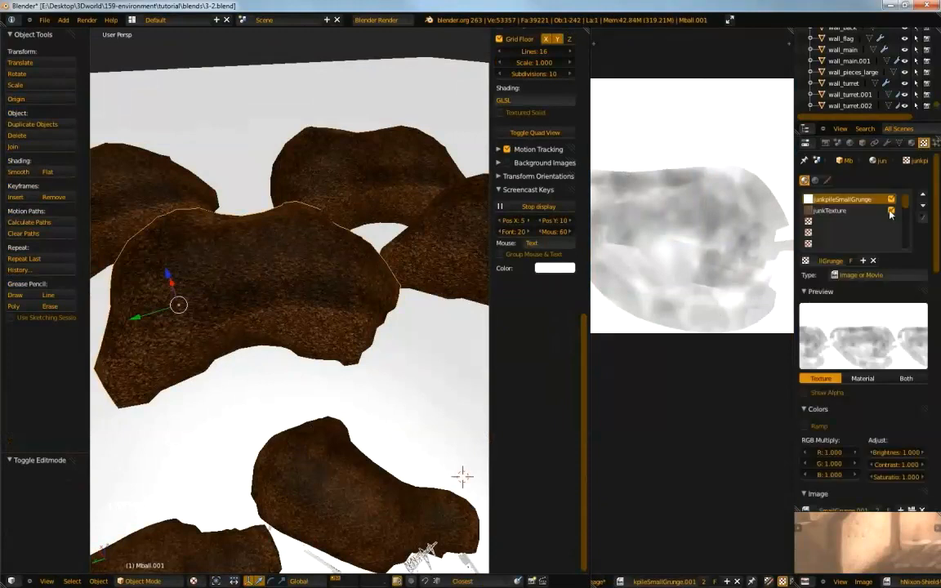
pyautogui.click(911, 143)
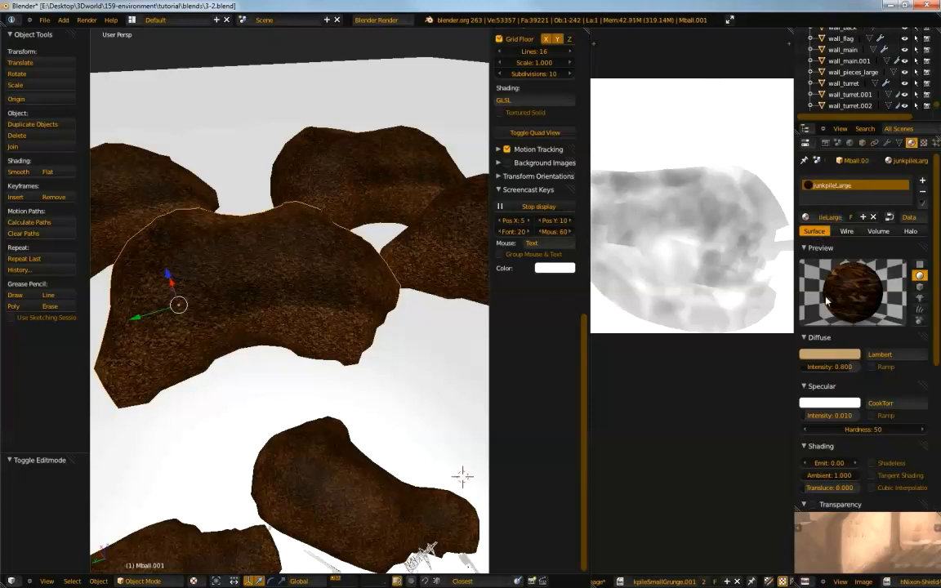
pyautogui.click(922, 143)
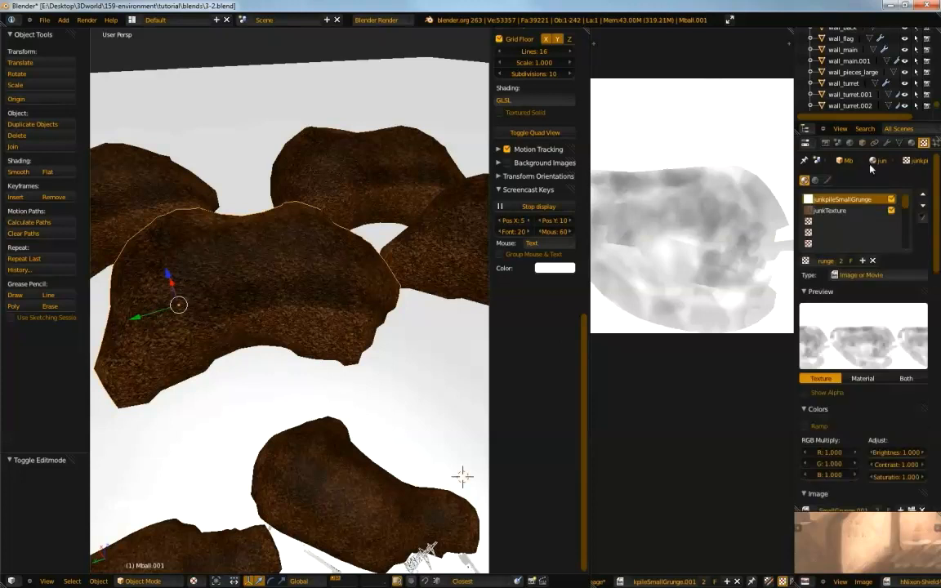
# - Remove junkpileSmallGrunge from the large pile's first texture slot and save the painted small-pile grunge image
pyautogui.click(872, 260)
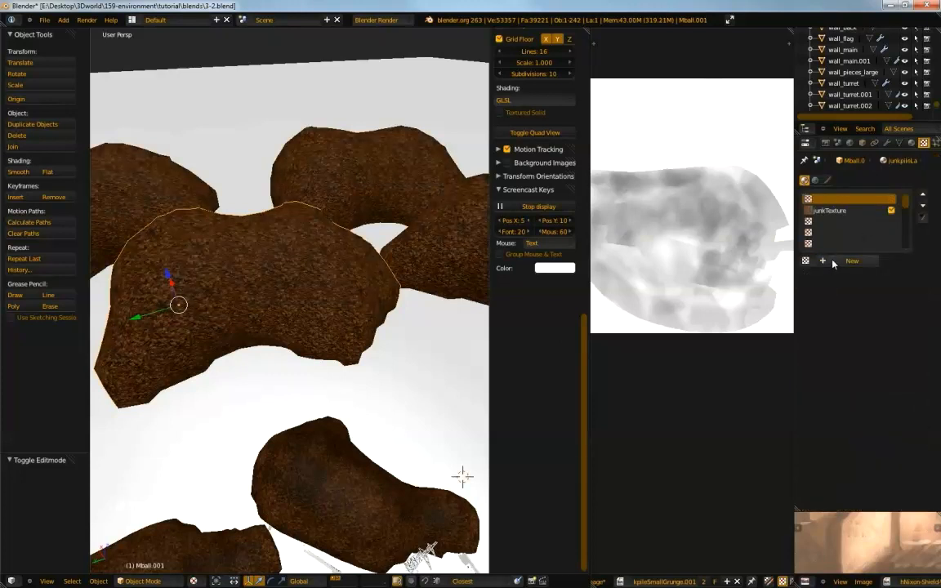
pyautogui.click(600, 581)
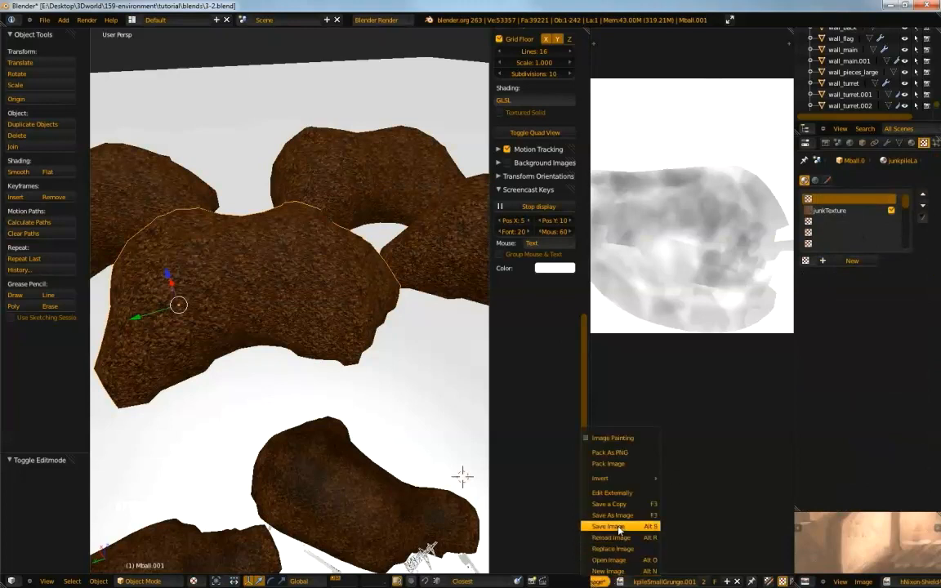
pyautogui.click(619, 527)
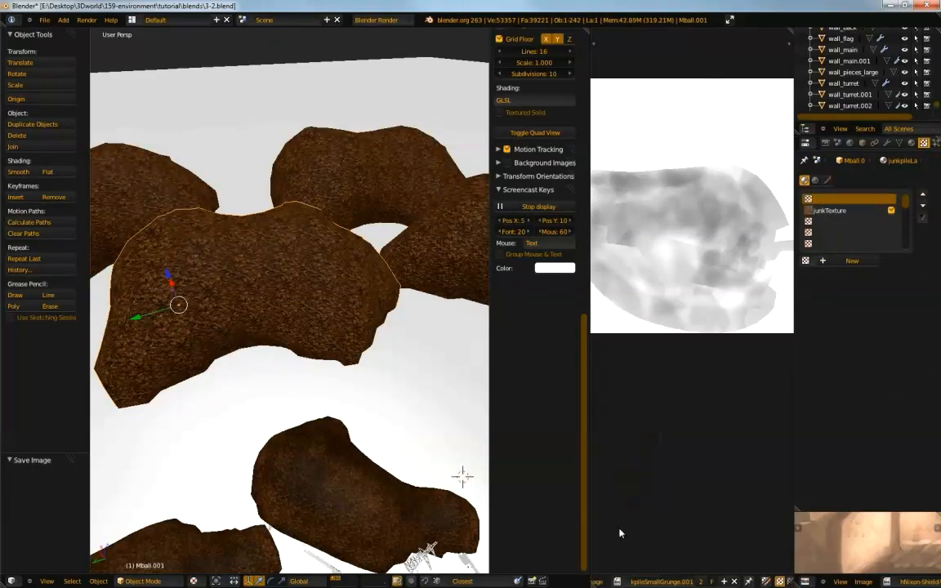
pyautogui.click(611, 582)
pyautogui.click(650, 570)
pyautogui.click(681, 477)
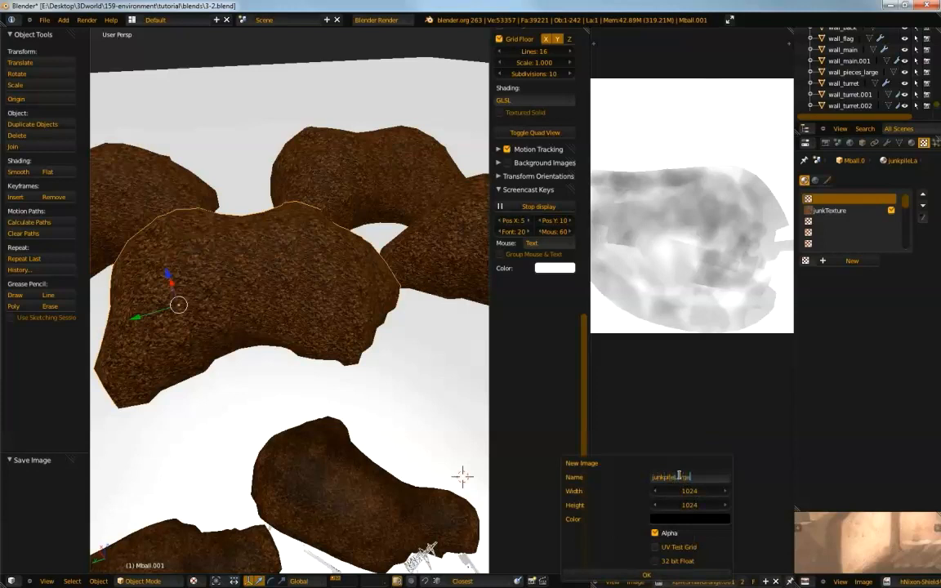
pyautogui.press('Return')
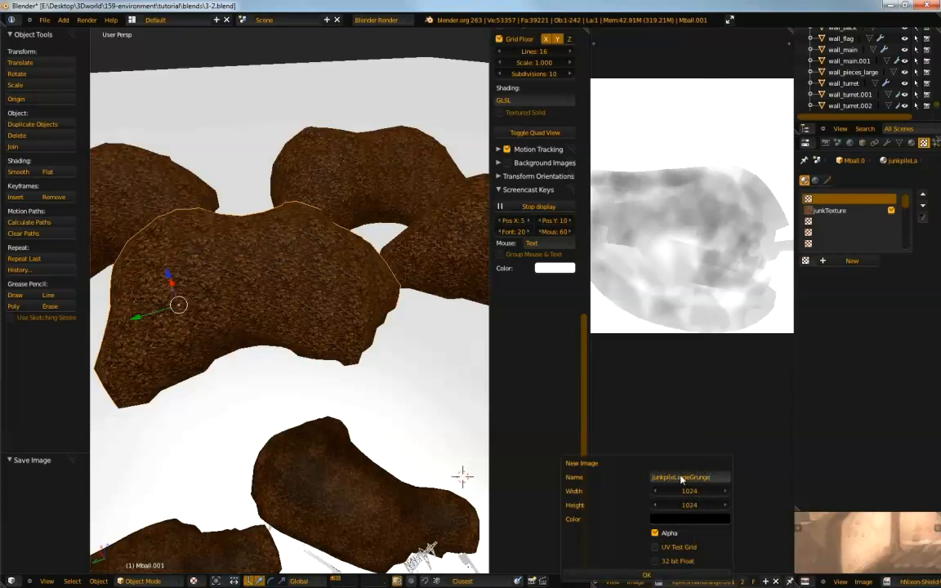
pyautogui.click(646, 575)
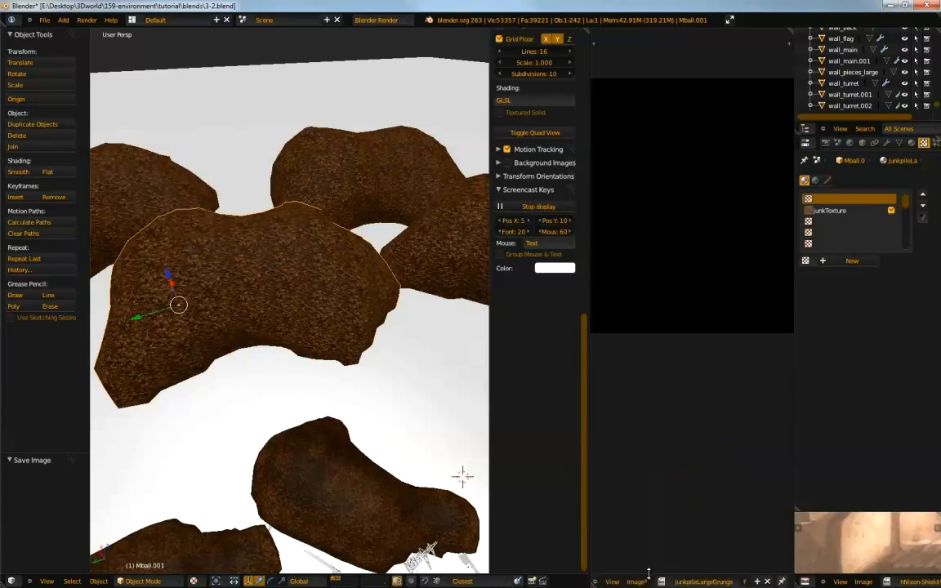
pyautogui.click(766, 581)
pyautogui.click(634, 581)
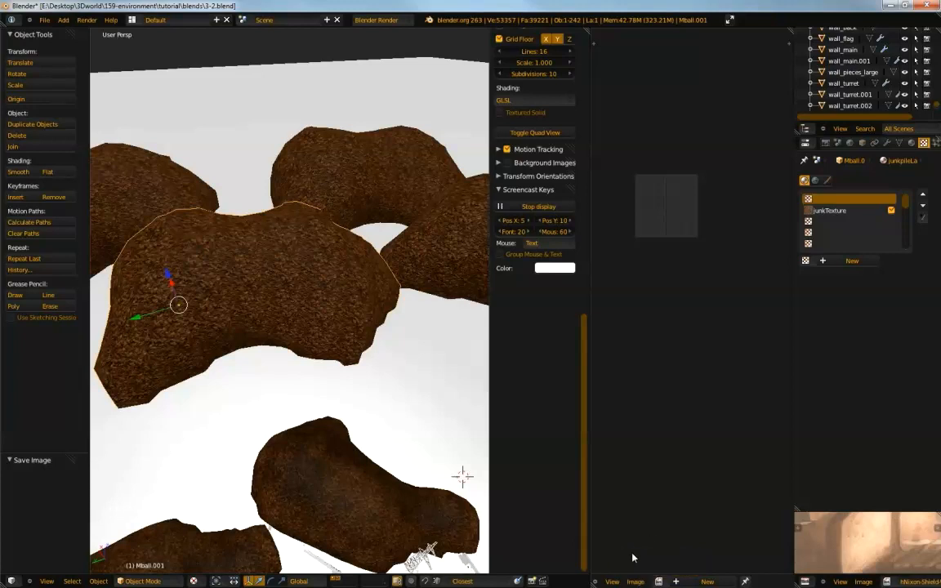
pyautogui.click(635, 581)
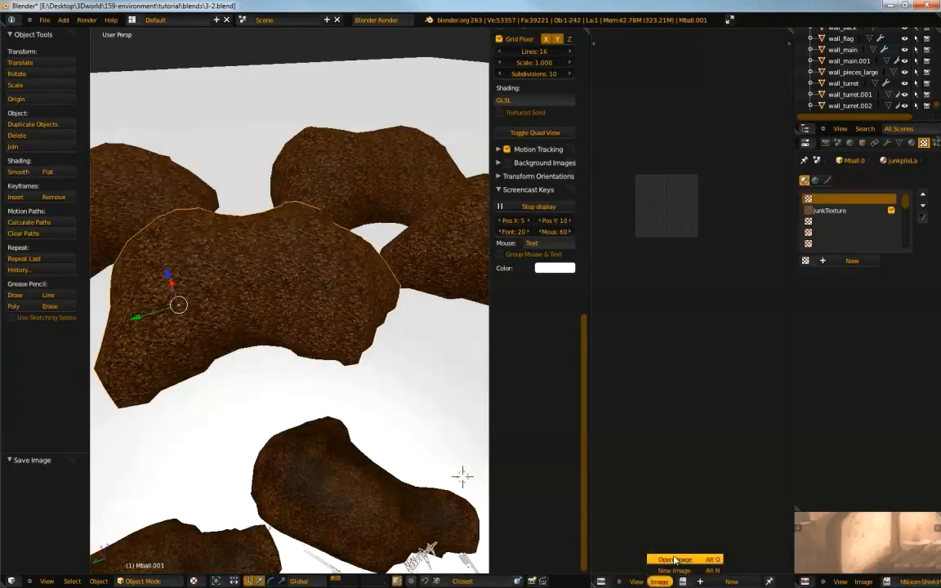
pyautogui.click(663, 555)
pyautogui.click(912, 63)
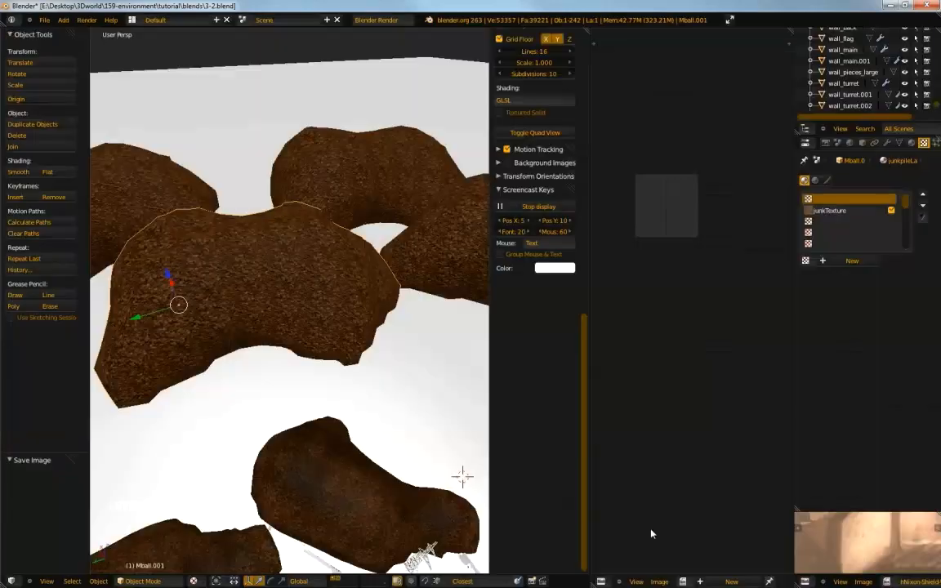
# - Create a white 1024 × 1024 image named junkpileLargeGrunge
pyautogui.click(666, 581)
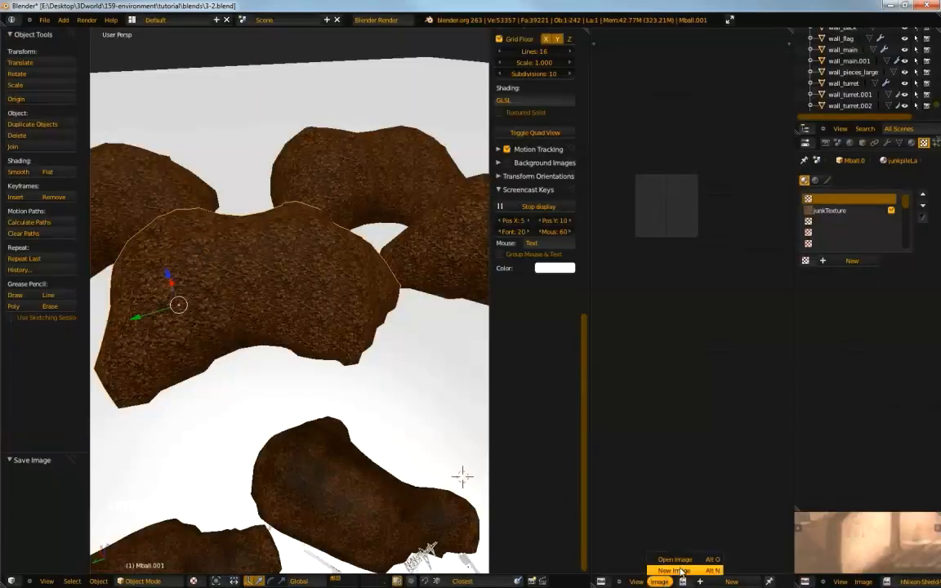
pyautogui.click(678, 570)
pyautogui.click(712, 518)
pyautogui.click(778, 384)
pyautogui.moveTo(778, 384); pyautogui.dragTo(778, 361)
pyautogui.click(700, 475)
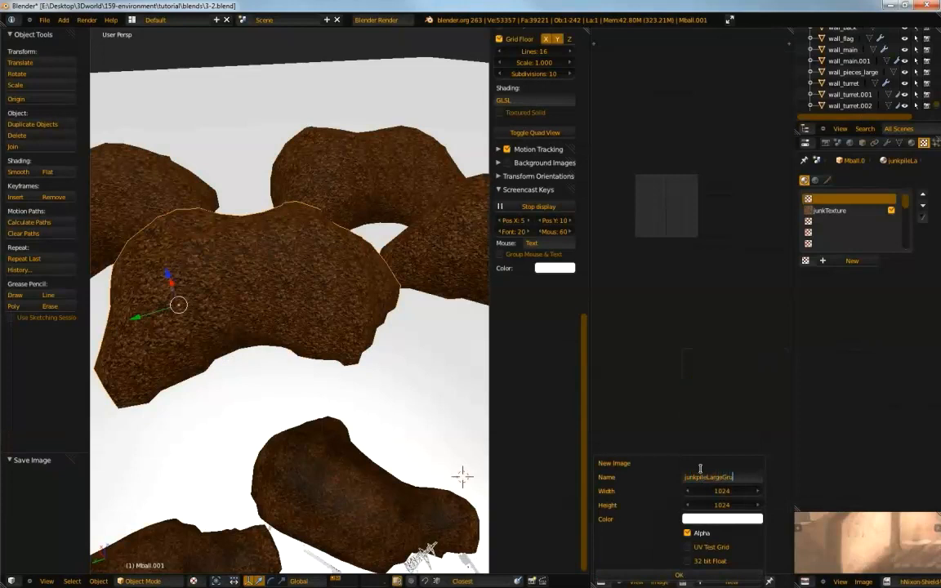
pyautogui.press('Return')
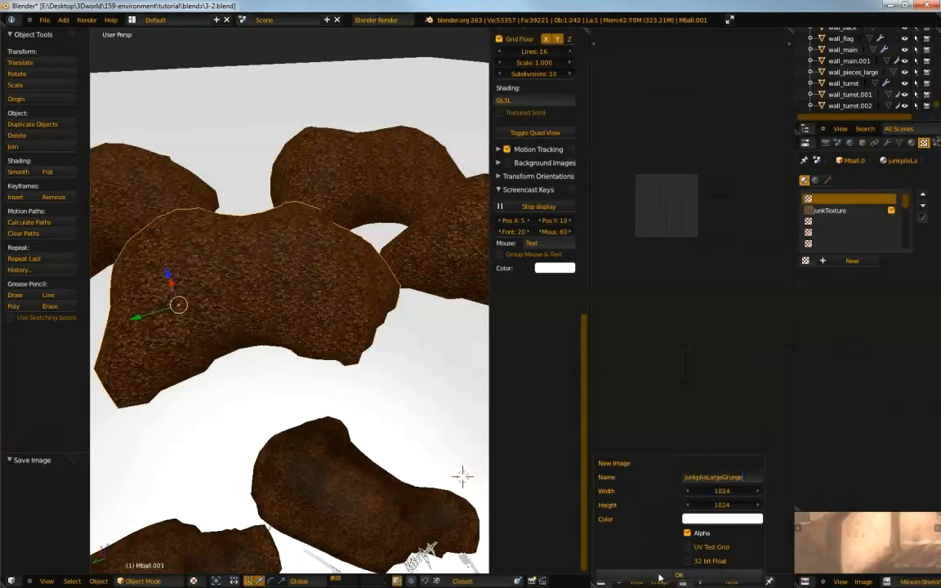
pyautogui.click(679, 574)
# - Save the new white image as junkpileLargeGrunge.png in the textures maps folder
pyautogui.click(660, 581)
pyautogui.click(618, 465)
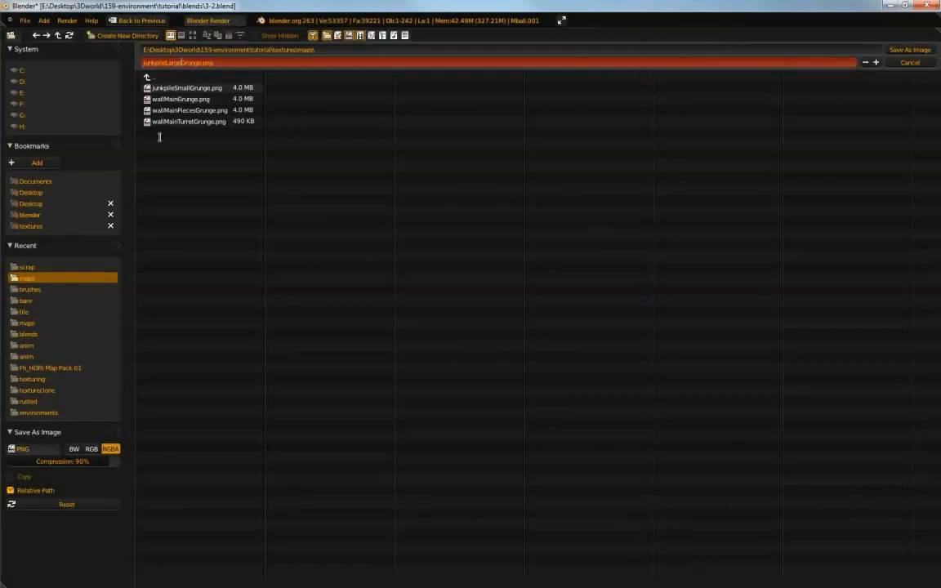
pyautogui.click(902, 51)
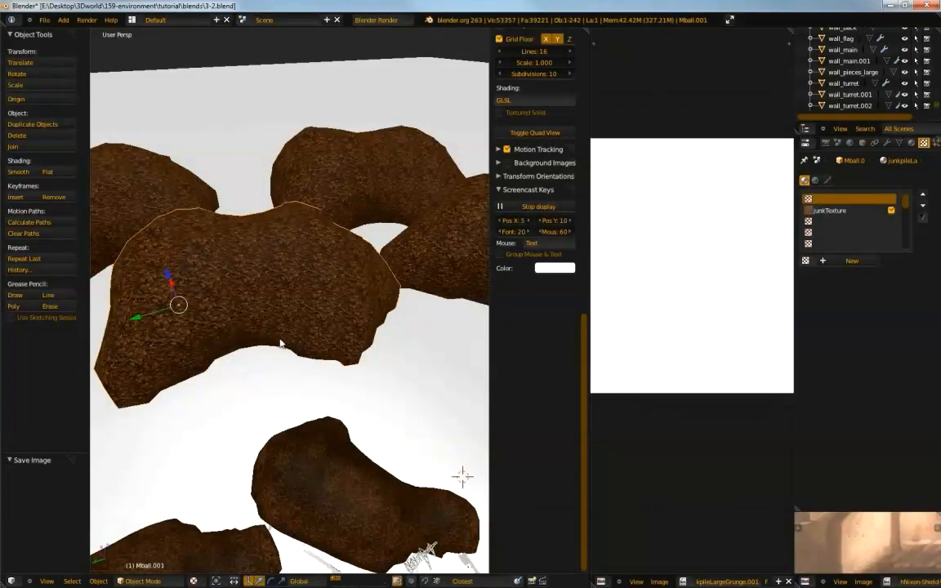
pyautogui.moveTo(283, 345); pyautogui.dragTo(317, 358, button='middle')
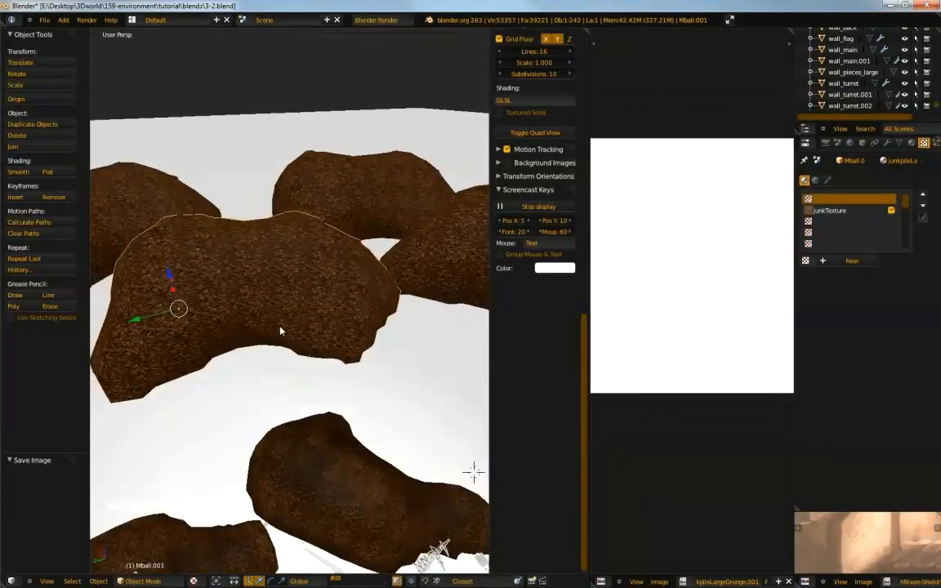
pyautogui.moveTo(278, 305); pyautogui.dragTo(275, 275, button='middle')
pyautogui.moveTo(406, 355); pyautogui.dragTo(244, 357, button='middle')
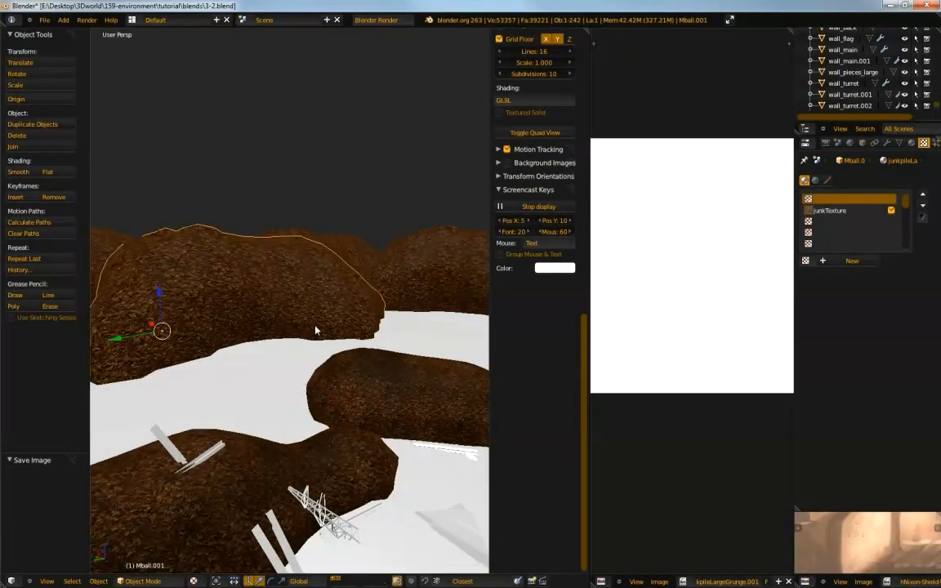
# - Add an image-type texture named junkpileLargeGrunge to the empty first slot of the large pile's material
pyautogui.moveTo(303, 352); pyautogui.dragTo(270, 360, button='middle')
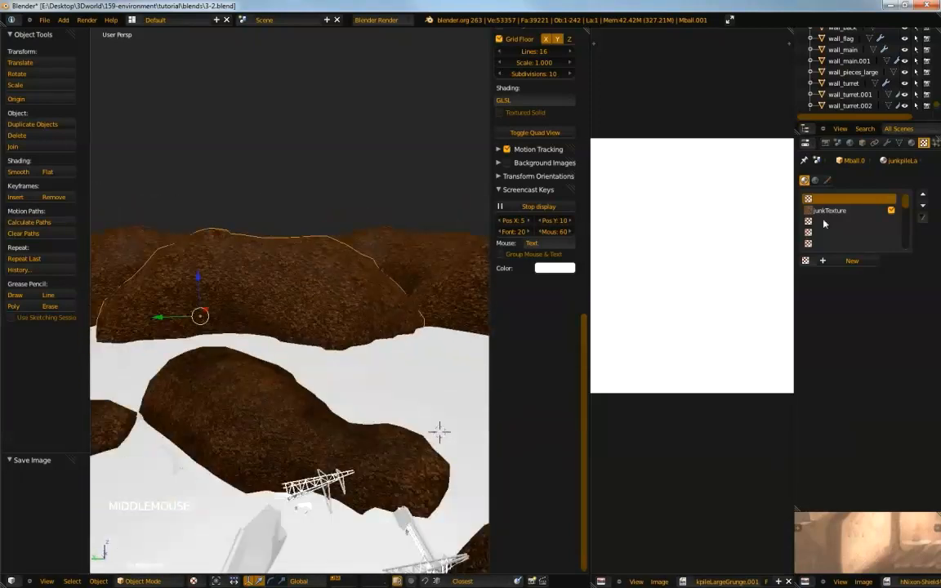
pyautogui.click(847, 261)
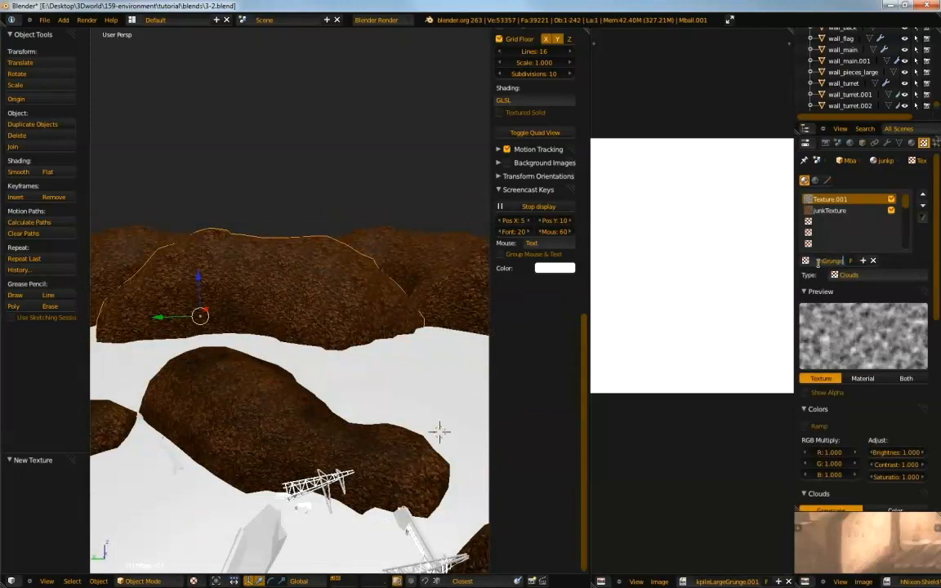
pyautogui.press('Return')
pyautogui.click(867, 280)
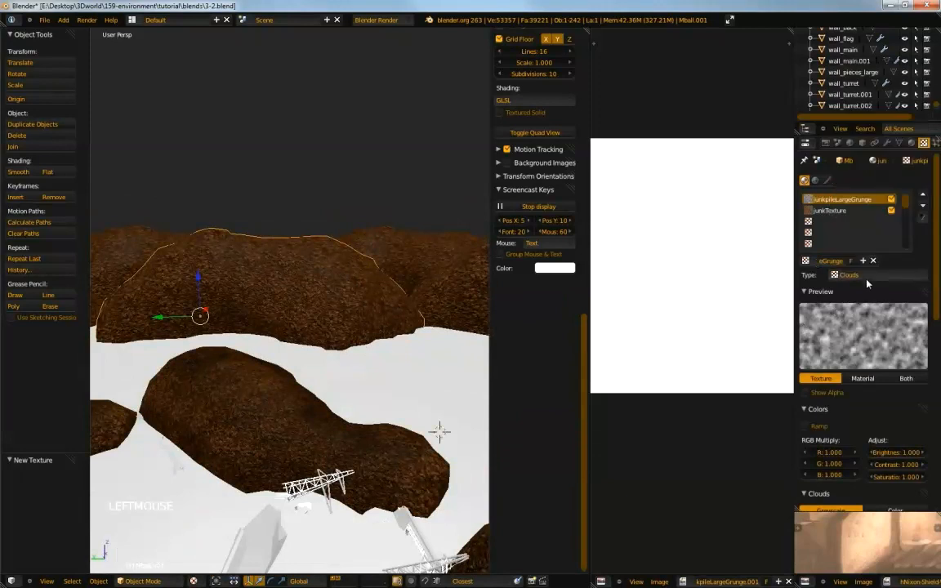
pyautogui.click(856, 276)
pyautogui.click(861, 201)
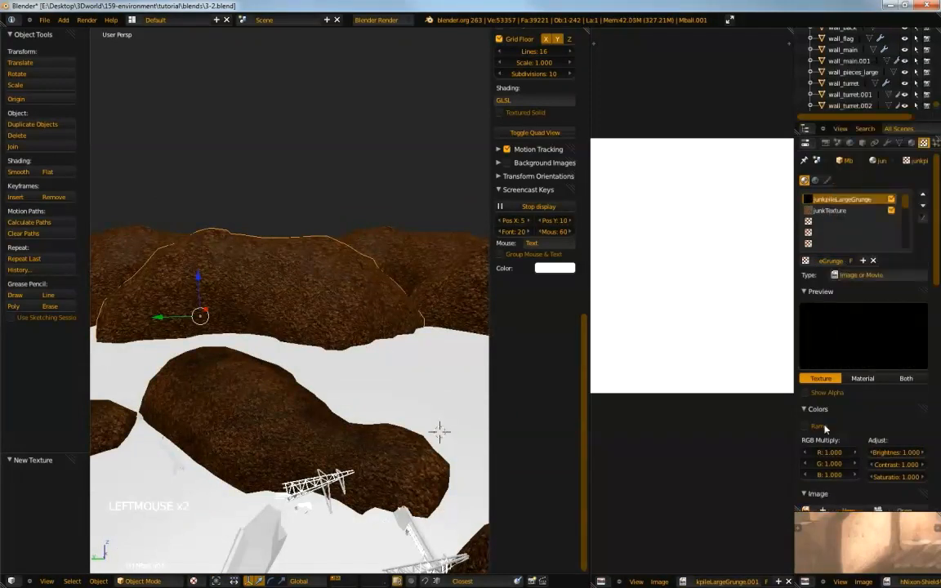
# - Assign the white junkpileLargeGrunge.001 image to the new grunge texture
pyautogui.moveTo(861, 527); pyautogui.dragTo(859, 285, button='middle')
pyautogui.click(806, 268)
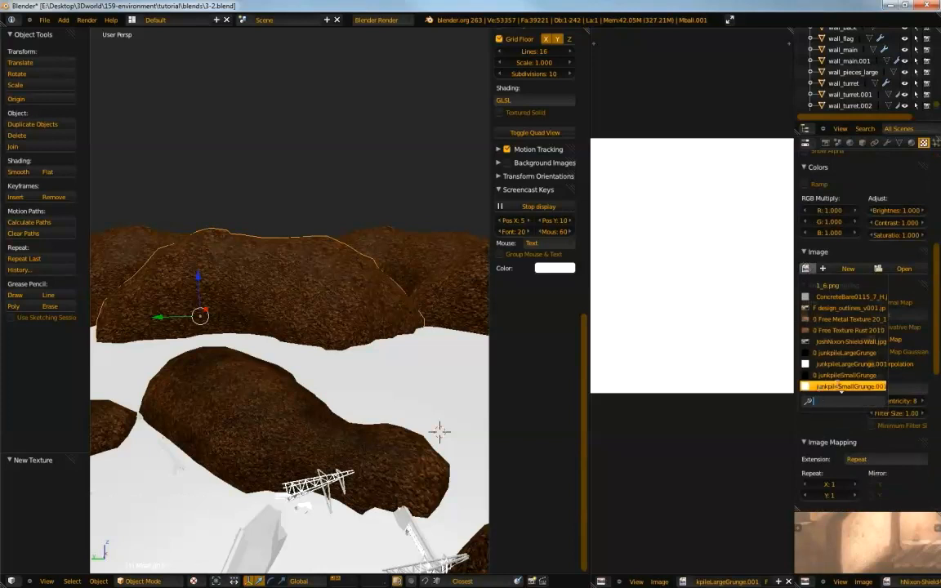
pyautogui.click(866, 363)
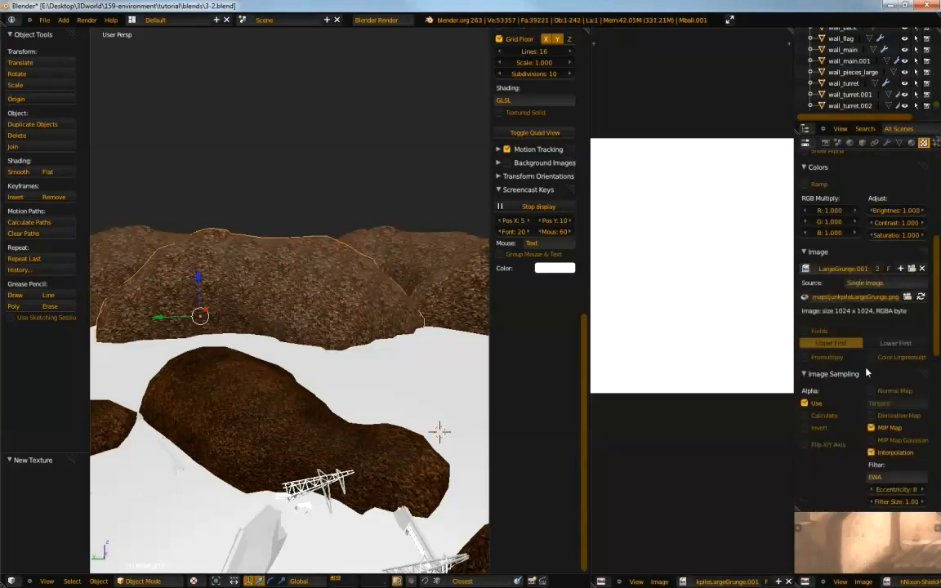
pyautogui.click(805, 268)
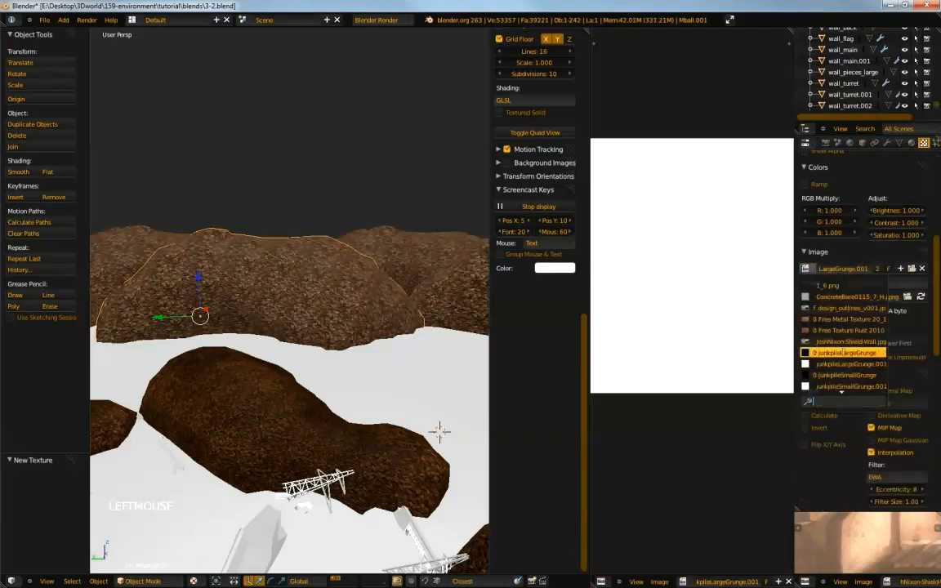
pyautogui.click(821, 475)
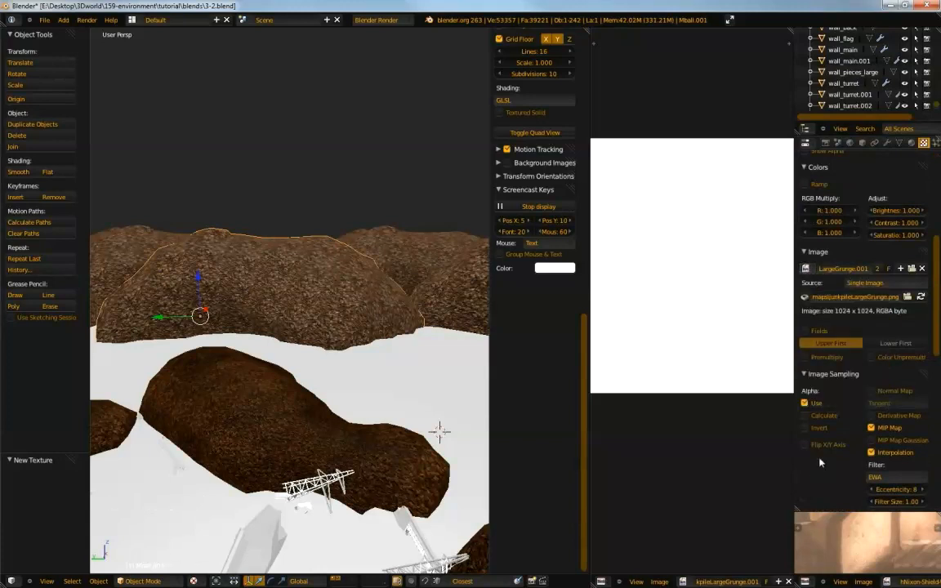
# - Map the grunge texture with UV coordinates on the default map and set its blend type to Multiply
pyautogui.scroll(-10, 842, 370)
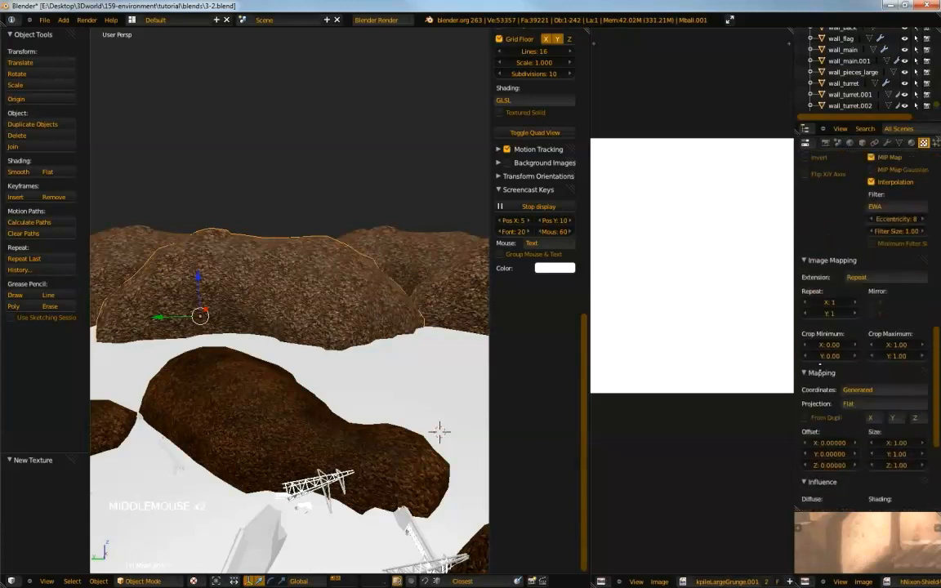
pyautogui.click(864, 210)
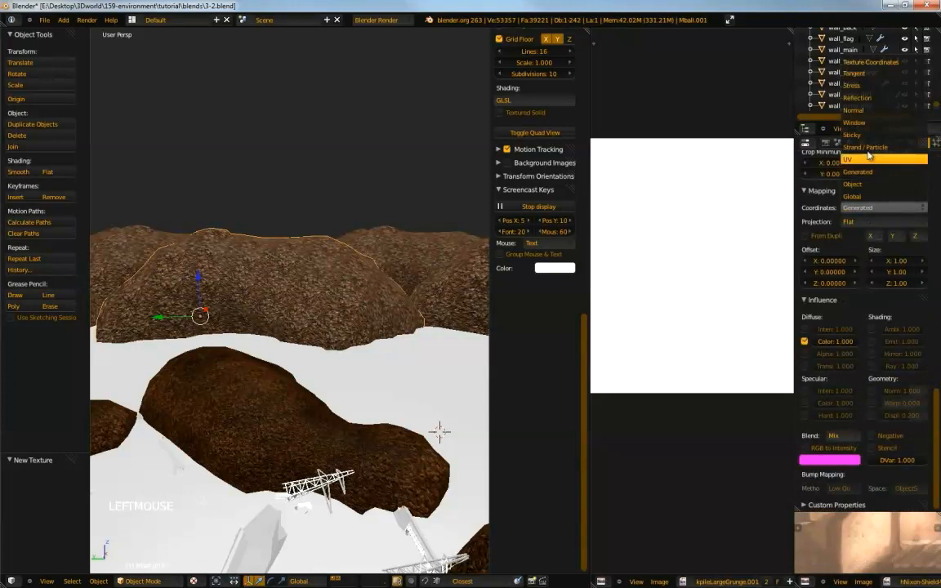
pyautogui.click(857, 159)
pyautogui.click(863, 225)
pyautogui.click(820, 237)
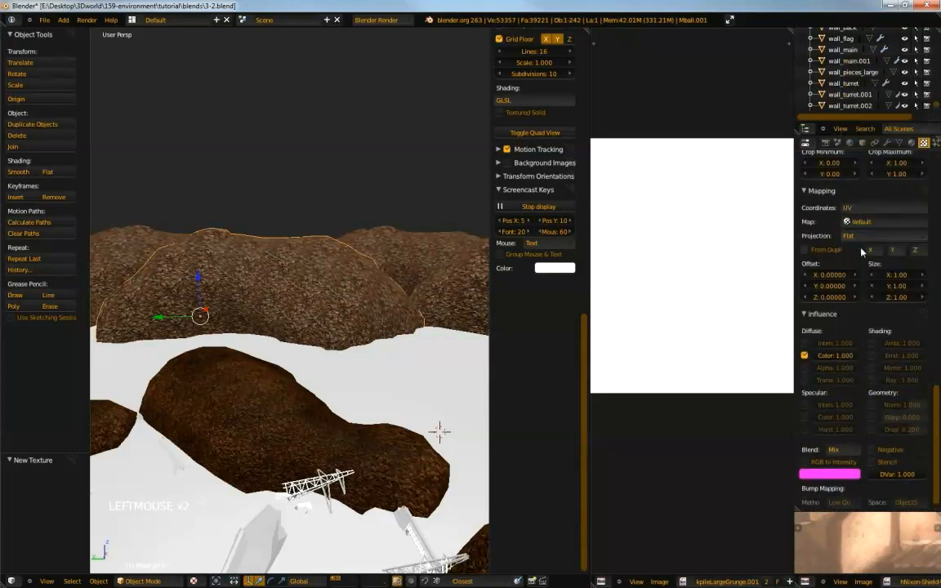
pyautogui.scroll(-1, 839, 290)
pyautogui.click(842, 435)
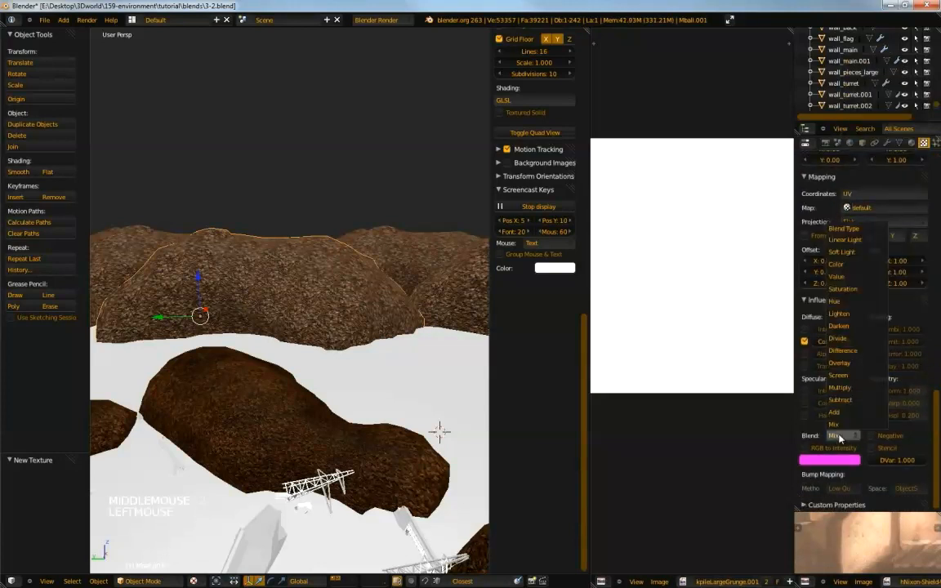
pyautogui.click(850, 390)
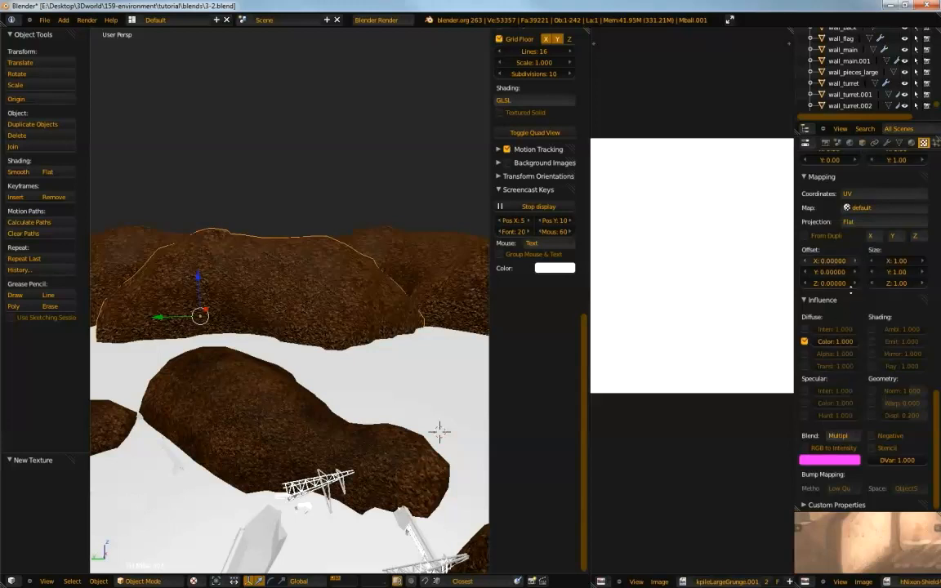
# - Save the scene over 3-2.blend
pyautogui.moveTo(854, 261); pyautogui.dragTo(842, 499, button='middle')
pyautogui.moveTo(824, 256); pyautogui.dragTo(805, 355, button='middle')
pyautogui.moveTo(276, 296); pyautogui.dragTo(333, 363, button='middle')
pyautogui.hotkey('ctrl', 's')
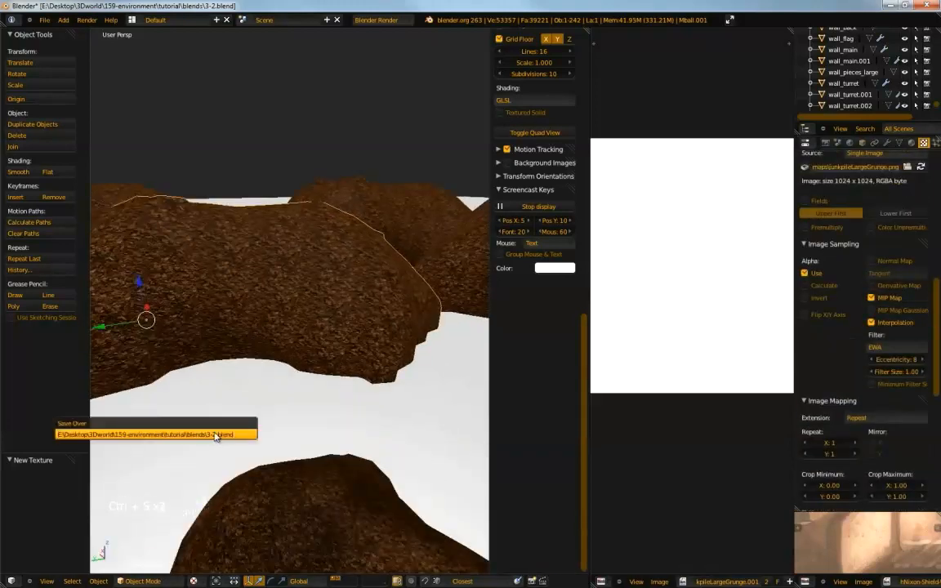
pyautogui.hotkey('ctrl', 's')
# - Switch the large pile to Texture Paint mode and try a stroke on its lower edge
pyautogui.click(142, 581)
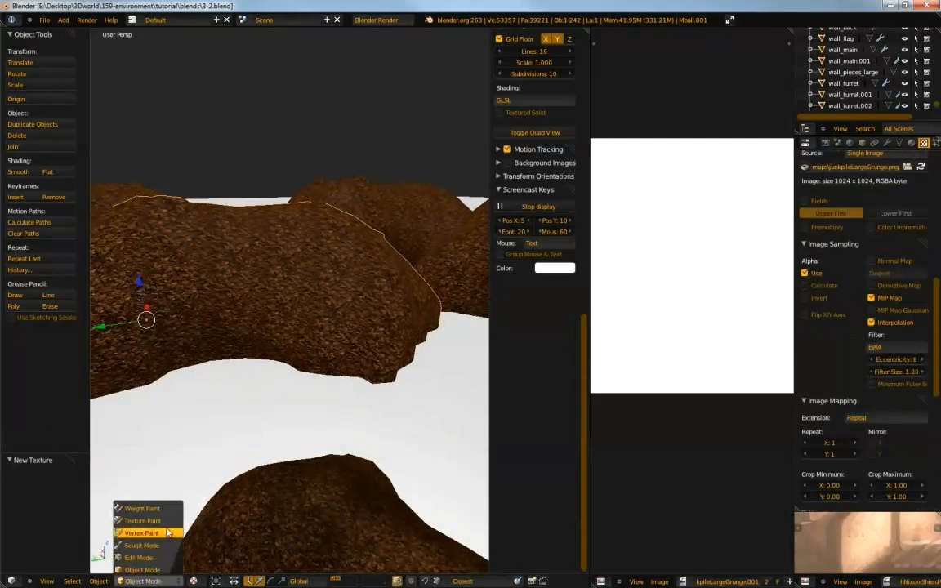
pyautogui.click(139, 457)
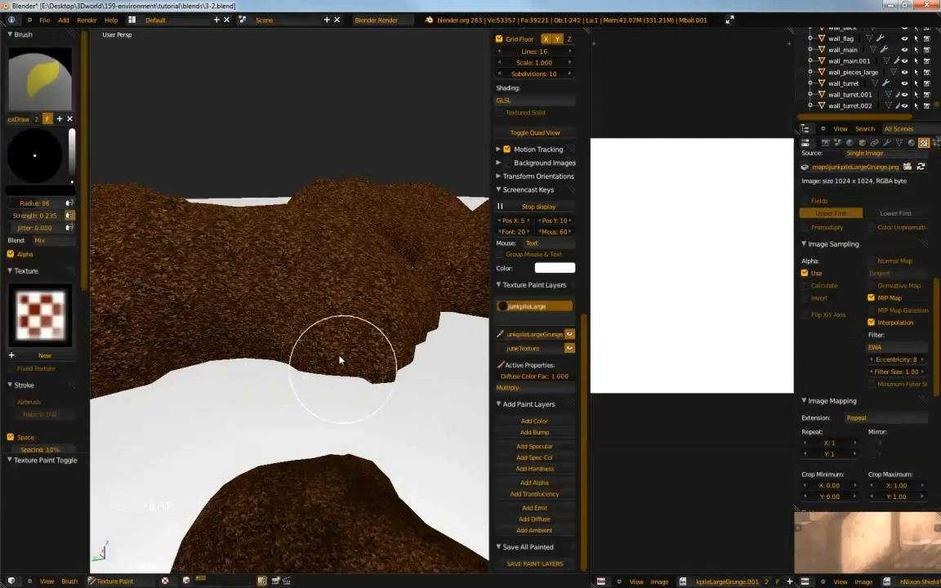
pyautogui.moveTo(365, 360); pyautogui.dragTo(363, 343)
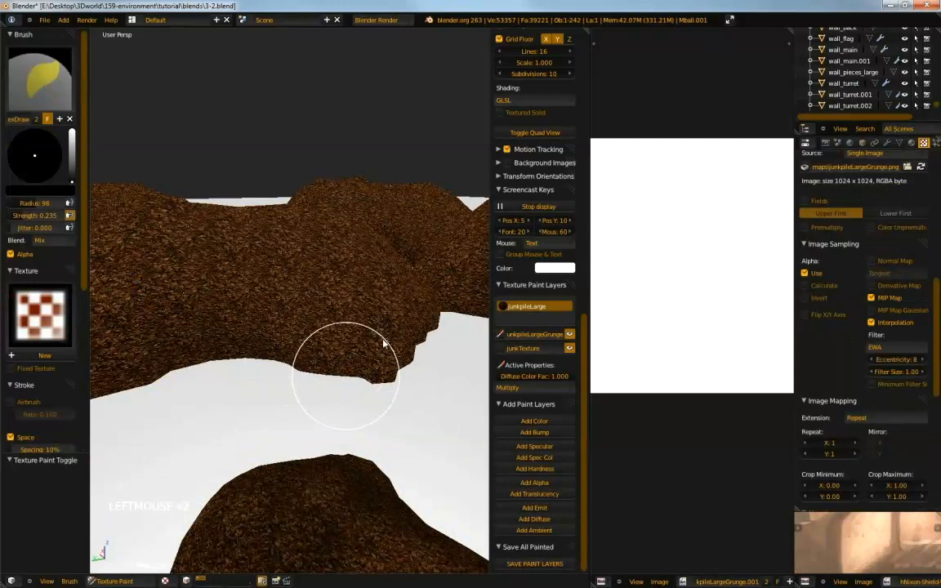
# - Make default the active UV map of the large pile and try a stroke along its base
pyautogui.click(899, 143)
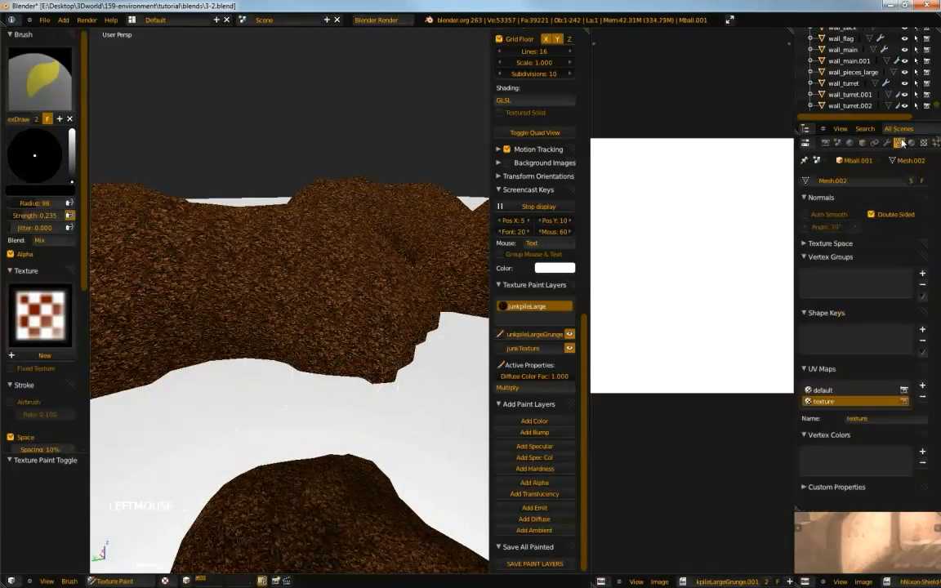
pyautogui.click(823, 390)
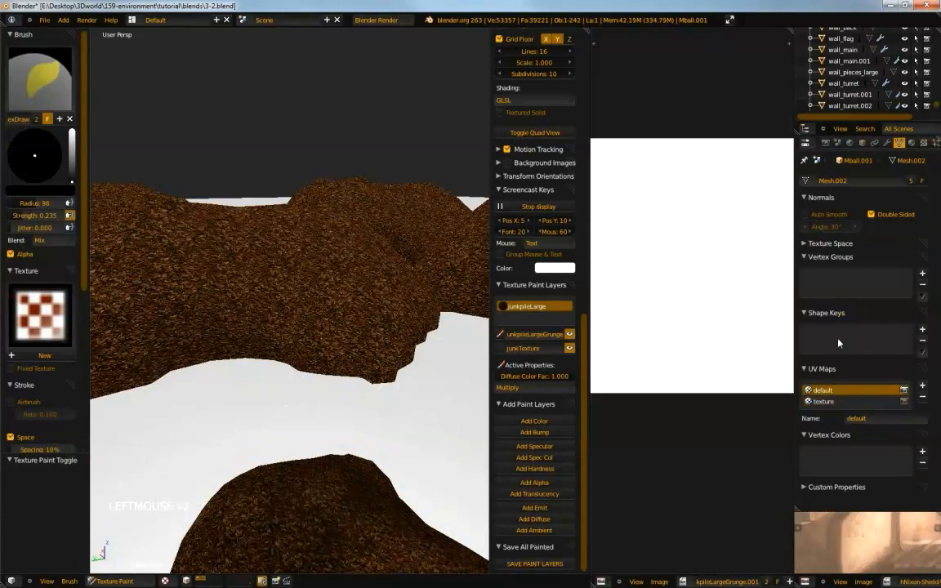
pyautogui.moveTo(352, 294); pyautogui.dragTo(318, 359, button='middle')
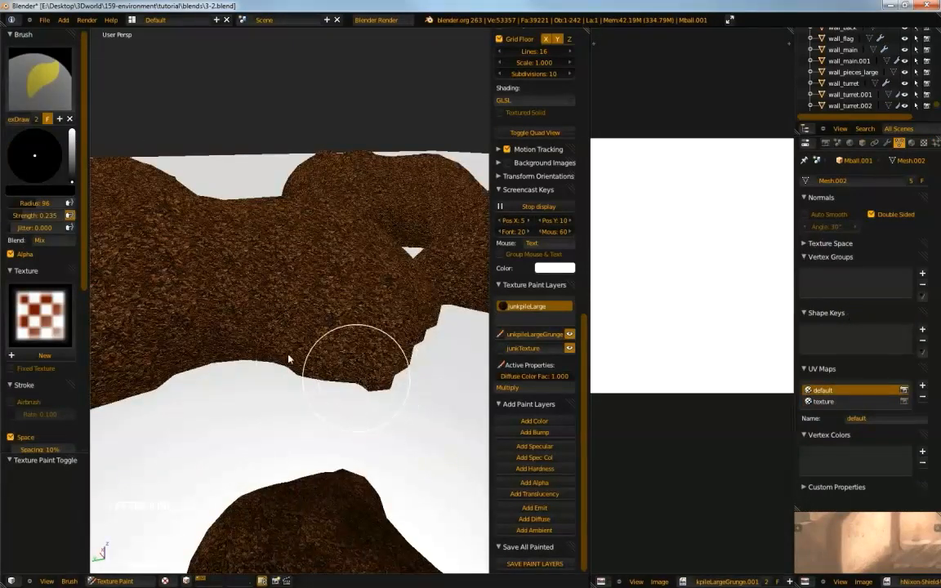
pyautogui.moveTo(334, 374); pyautogui.dragTo(279, 361)
pyautogui.moveTo(279, 362); pyautogui.dragTo(311, 321, button='middle')
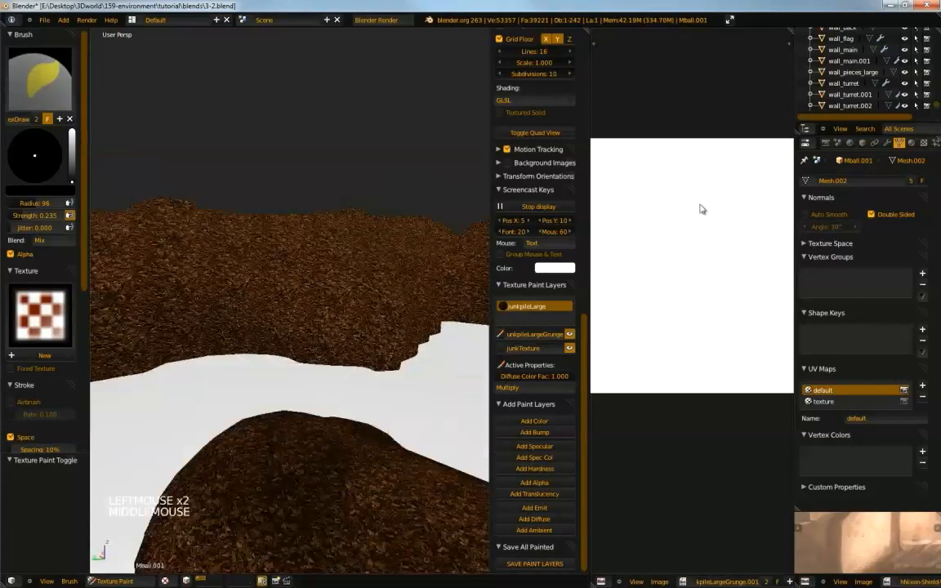
# - Recheck the grunge texture's settings, try more strokes on the large pile, and raise the brush strength to 1.000
pyautogui.click(922, 143)
pyautogui.moveTo(852, 306); pyautogui.dragTo(841, 453, button='middle')
pyautogui.moveTo(838, 228); pyautogui.dragTo(828, 437, button='middle')
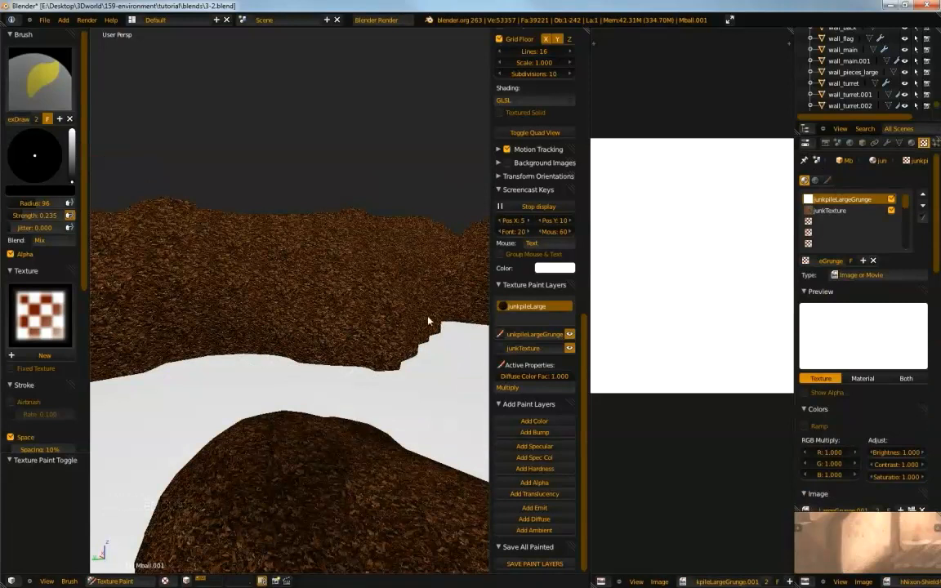
pyautogui.moveTo(337, 323)
pyautogui.mouseDown()
pyautogui.moveTo(287, 321)
pyautogui.moveTo(255, 339)
pyautogui.mouseUp()
pyautogui.moveTo(250, 345)
pyautogui.mouseDown(button='middle')
pyautogui.moveTo(273, 371)
pyautogui.moveTo(349, 364)
pyautogui.mouseUp(button='middle')
pyautogui.moveTo(349, 364)
pyautogui.mouseDown()
pyautogui.moveTo(284, 431)
pyautogui.moveTo(229, 386)
pyautogui.moveTo(178, 380)
pyautogui.moveTo(188, 447)
pyautogui.moveTo(296, 416)
pyautogui.mouseUp()
pyautogui.moveTo(36, 214); pyautogui.dragTo(155, 212)
# - Try full-strength strokes on the large pile and undo the last stroke
pyautogui.moveTo(233, 245)
pyautogui.mouseDown()
pyautogui.moveTo(261, 276)
pyautogui.moveTo(286, 382)
pyautogui.mouseUp()
pyautogui.moveTo(286, 386); pyautogui.dragTo(290, 425, button='middle')
pyautogui.keyDown('ctrl'); pyautogui.moveTo(290, 425); pyautogui.dragTo(288, 306, button='middle'); pyautogui.keyUp('ctrl')
pyautogui.moveTo(287, 302); pyautogui.dragTo(257, 323)
pyautogui.moveTo(315, 364); pyautogui.dragTo(269, 343, button='middle')
pyautogui.hotkey('ctrl', 'z')
# - Return to Object Mode and hide the small junk piles in front of the large ones
pyautogui.click(115, 581)
pyautogui.click(135, 570)
pyautogui.moveTo(317, 294); pyautogui.dragTo(341, 362, button='middle')
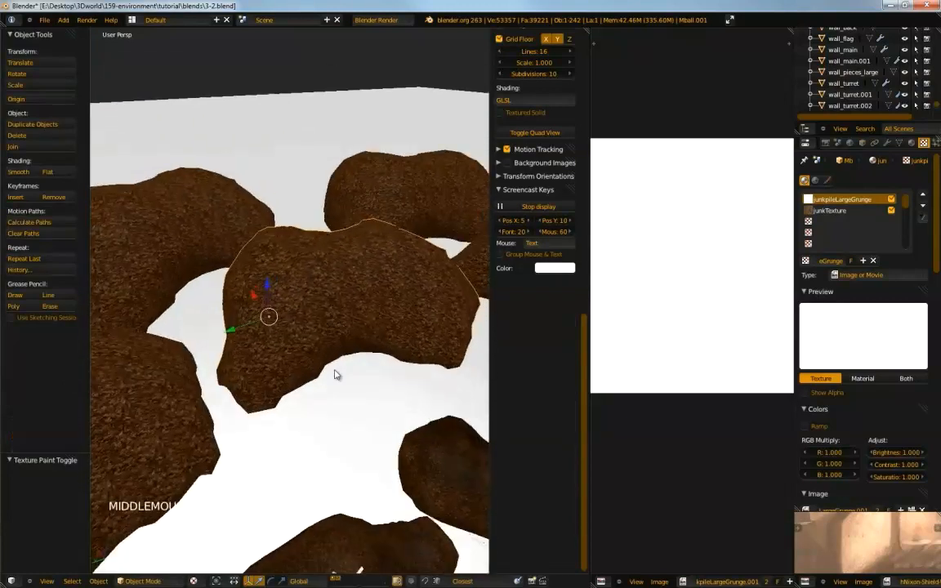
pyautogui.keyDown('ctrl'); pyautogui.moveTo(360, 450); pyautogui.dragTo(287, 441, button='middle'); pyautogui.keyUp('ctrl')
pyautogui.rightClick(288, 442)
pyautogui.keyDown('shift'); pyautogui.rightClick(390, 404); pyautogui.keyUp('shift')
pyautogui.keyDown('shift'); pyautogui.moveTo(401, 406); pyautogui.dragTo(339, 393, button='middle'); pyautogui.keyUp('shift')
pyautogui.keyDown('shift'); pyautogui.rightClick(349, 423); pyautogui.keyUp('shift')
pyautogui.press('h')
# - Select the middle large pile, check its grunge image assignment, and switch it to Texture Paint mode
pyautogui.rightClick(238, 257)
pyautogui.keyDown('shift'); pyautogui.moveTo(239, 258); pyautogui.dragTo(320, 314, button='middle'); pyautogui.keyUp('shift')
pyautogui.keyDown('ctrl'); pyautogui.moveTo(320, 314); pyautogui.dragTo(283, 372, button='middle'); pyautogui.keyUp('ctrl')
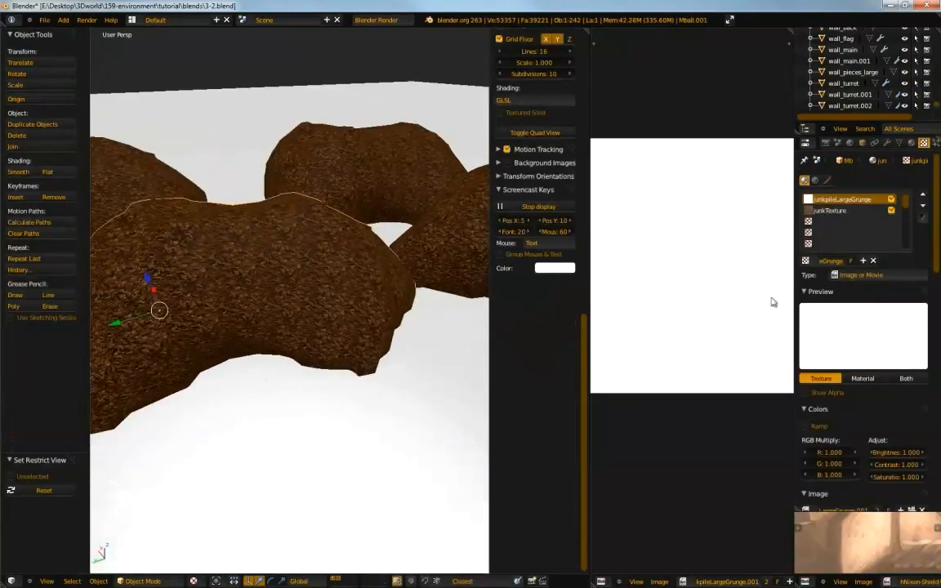
pyautogui.scroll(-5, 849, 311)
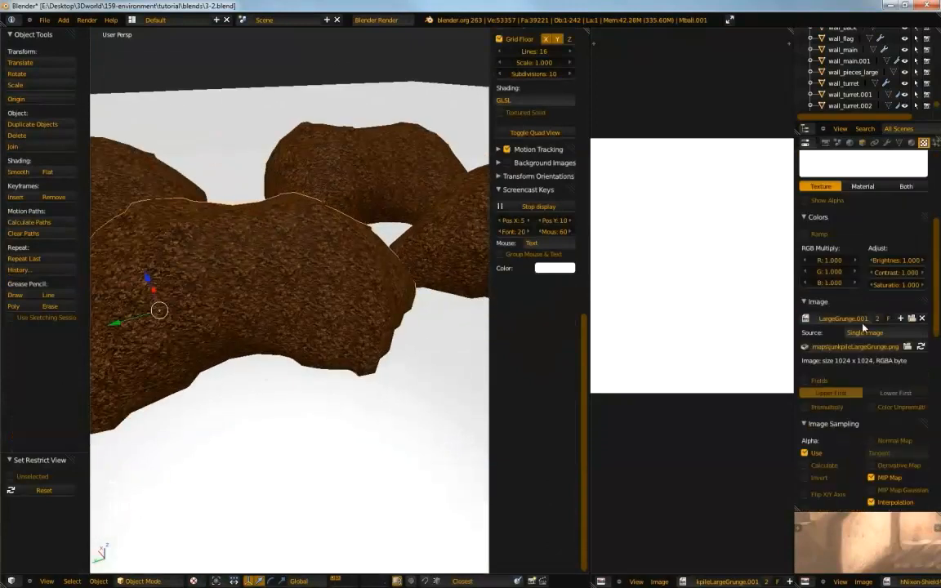
pyautogui.moveTo(720, 585); pyautogui.dragTo(677, 570, button='middle')
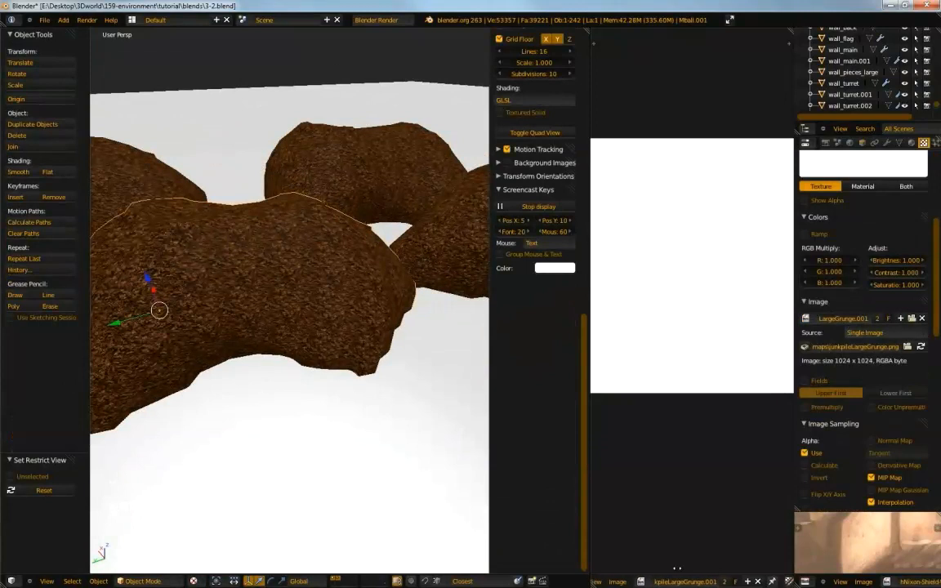
pyautogui.click(141, 581)
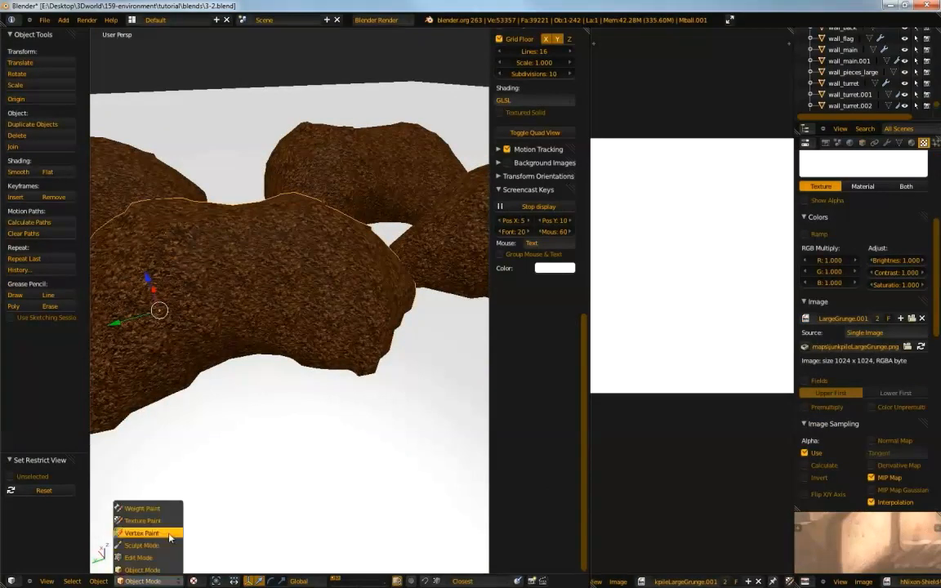
pyautogui.click(167, 523)
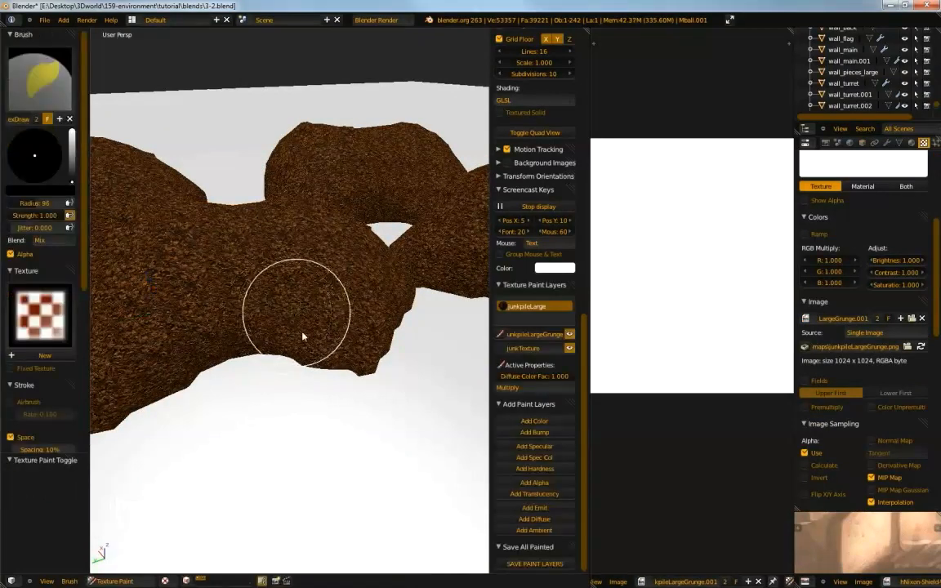
# - Inspect the large pile and its grunge texture, and make junkpileLargeGrunge the active paint layer
pyautogui.moveTo(307, 346); pyautogui.dragTo(268, 360, button='middle')
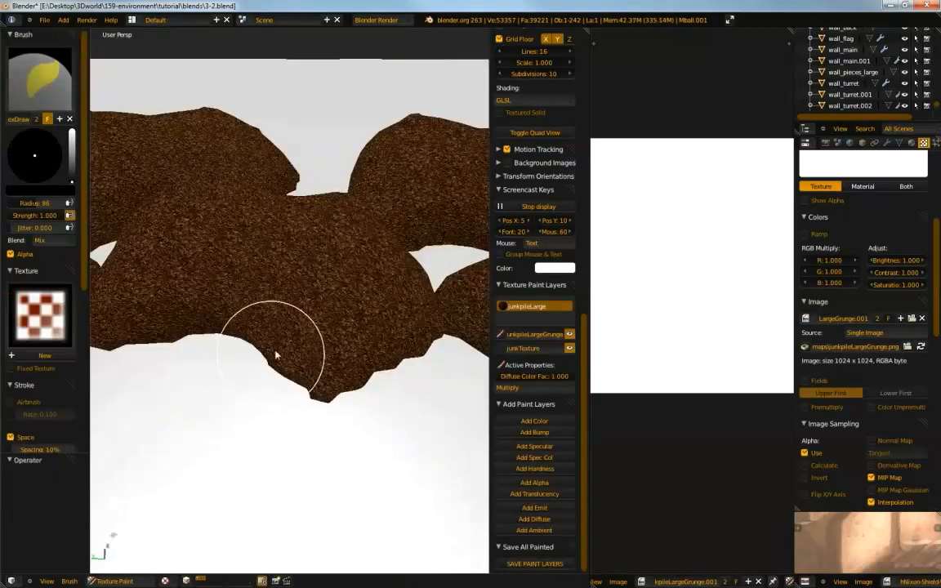
pyautogui.moveTo(325, 276); pyautogui.dragTo(330, 304, button='middle')
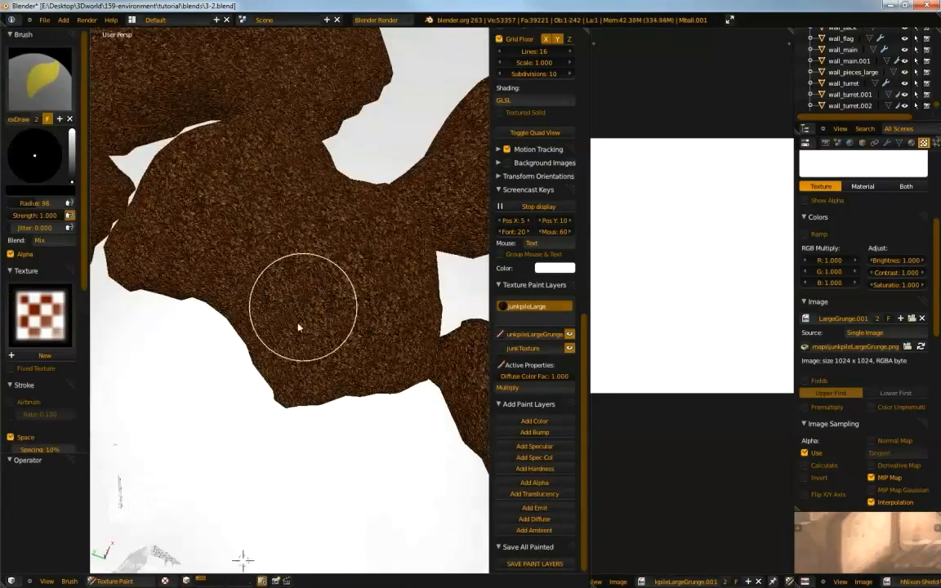
pyautogui.moveTo(278, 353); pyautogui.dragTo(416, 325, button='middle')
pyautogui.scroll(6, 840, 306)
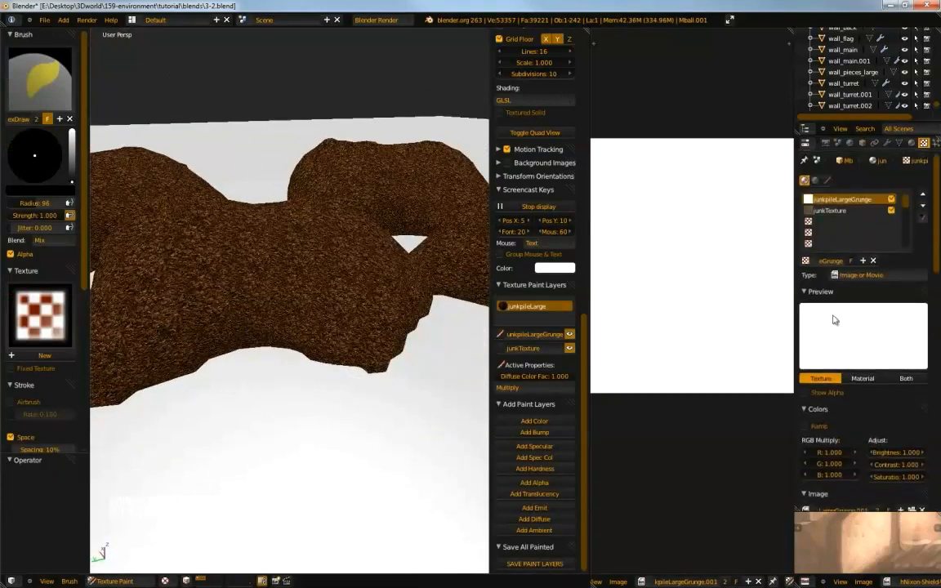
pyautogui.moveTo(694, 493); pyautogui.dragTo(691, 452, button='middle')
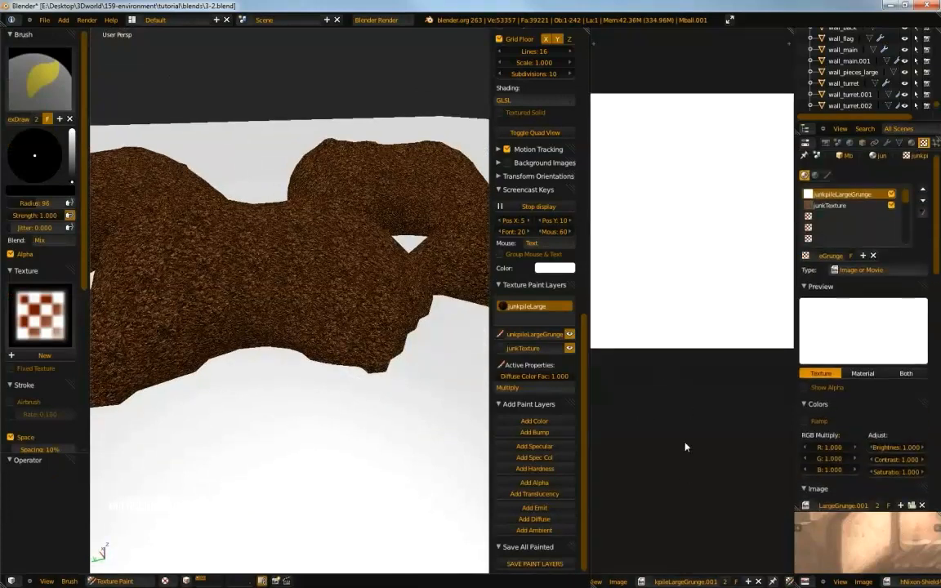
pyautogui.moveTo(705, 282); pyautogui.dragTo(704, 303, button='middle')
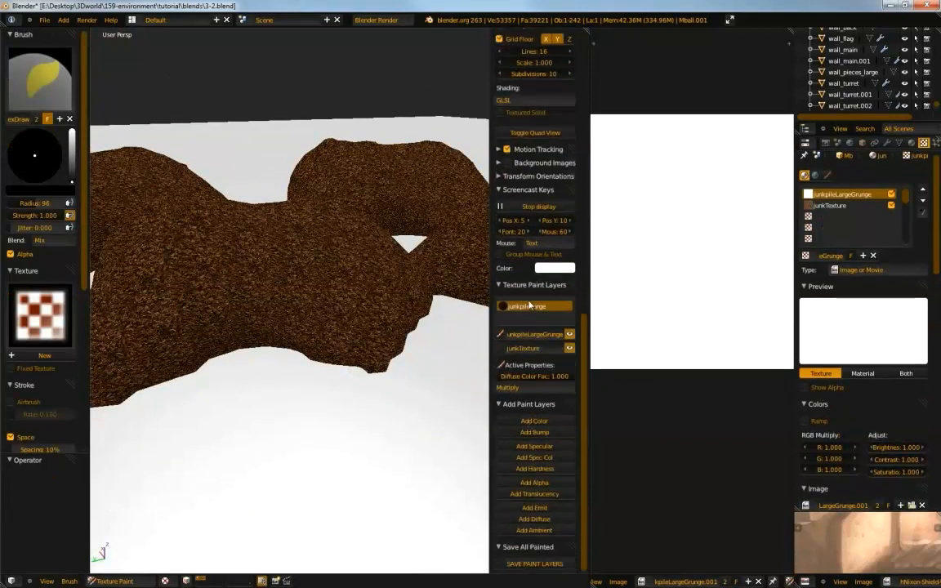
pyautogui.click(503, 346)
pyautogui.click(502, 336)
# - Try dark strokes along the base of the large pile from several angles and undo them
pyautogui.moveTo(325, 304)
pyautogui.mouseDown()
pyautogui.moveTo(353, 334)
pyautogui.moveTo(350, 354)
pyautogui.moveTo(329, 368)
pyautogui.mouseUp()
pyautogui.hotkey('ctrl', 'z')
pyautogui.hotkey('ctrl', 'z')
pyautogui.moveTo(345, 366)
pyautogui.mouseDown(button='middle')
pyautogui.moveTo(344, 334)
pyautogui.moveTo(361, 342)
pyautogui.mouseUp(button='middle')
pyautogui.moveTo(361, 342); pyautogui.dragTo(309, 341)
pyautogui.hotkey('ctrl', 'z')
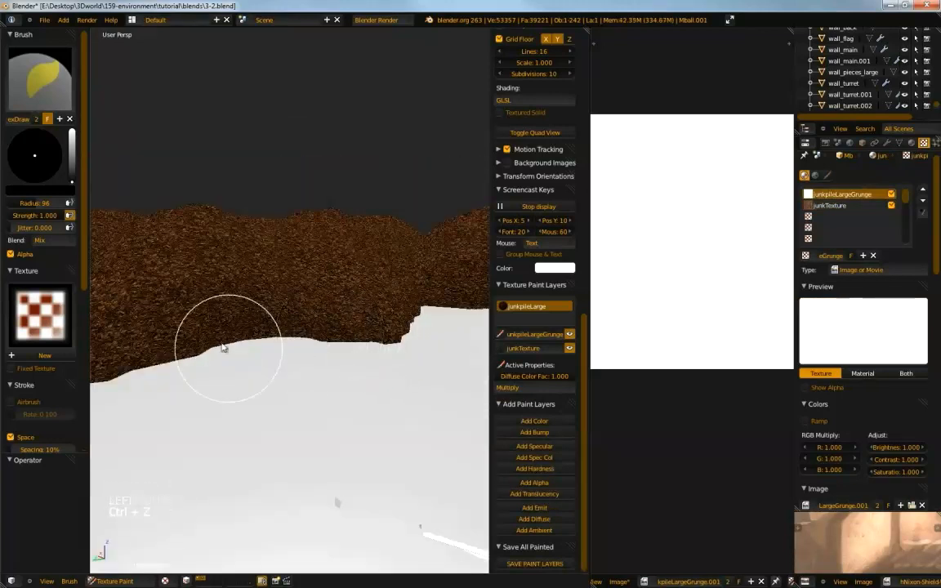
pyautogui.moveTo(61, 400); pyautogui.dragTo(31, 286, button='middle')
pyautogui.moveTo(325, 315)
pyautogui.mouseDown()
pyautogui.moveTo(250, 309)
pyautogui.moveTo(202, 334)
pyautogui.mouseUp()
pyautogui.moveTo(202, 335)
pyautogui.mouseDown(button='middle')
pyautogui.moveTo(203, 325)
pyautogui.moveTo(253, 342)
pyautogui.mouseUp(button='middle')
pyautogui.hotkey('ctrl', 'z')
# - Paint broad full-strength black strokes over the lower front of the large pile
pyautogui.moveTo(250, 279)
pyautogui.mouseDown(button='middle')
pyautogui.moveTo(275, 350)
pyautogui.moveTo(287, 331)
pyautogui.mouseUp(button='middle')
pyautogui.click(270, 311)
pyautogui.moveTo(252, 310)
pyautogui.mouseDown()
pyautogui.moveTo(310, 227)
pyautogui.moveTo(365, 346)
pyautogui.moveTo(162, 316)
pyautogui.moveTo(306, 229)
pyautogui.mouseUp()
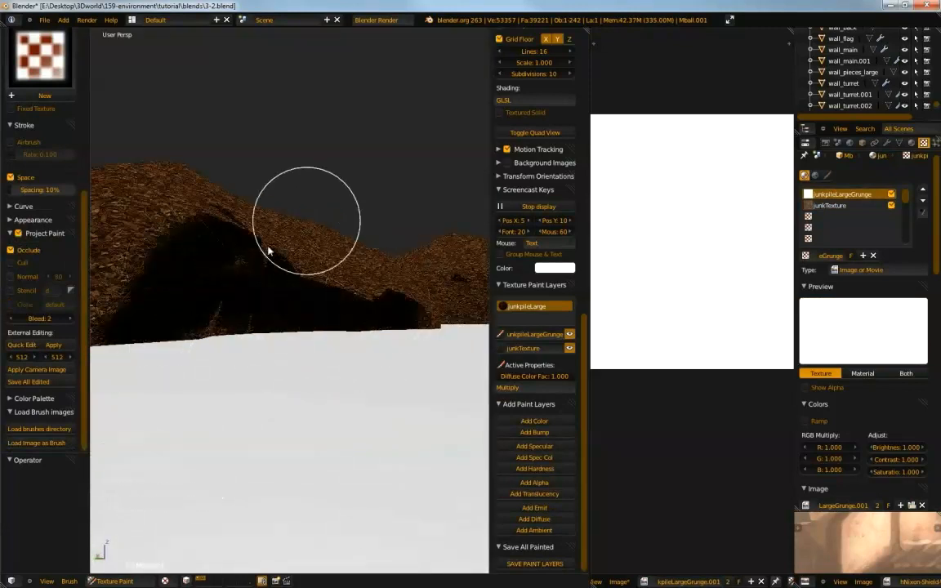
# - Try more full-strength black strokes over the slopes of the large pile and undo them
pyautogui.moveTo(201, 293)
pyautogui.mouseDown()
pyautogui.moveTo(136, 283)
pyautogui.moveTo(247, 169)
pyautogui.mouseUp()
pyautogui.moveTo(431, 259)
pyautogui.mouseDown()
pyautogui.moveTo(325, 330)
pyautogui.moveTo(224, 315)
pyautogui.moveTo(329, 311)
pyautogui.mouseUp()
pyautogui.moveTo(329, 311)
pyautogui.mouseDown(button='middle')
pyautogui.moveTo(393, 346)
pyautogui.moveTo(341, 378)
pyautogui.moveTo(249, 378)
pyautogui.moveTo(269, 404)
pyautogui.moveTo(298, 339)
pyautogui.moveTo(399, 341)
pyautogui.moveTo(418, 331)
pyautogui.moveTo(282, 325)
pyautogui.moveTo(188, 284)
pyautogui.moveTo(336, 374)
pyautogui.moveTo(288, 363)
pyautogui.moveTo(162, 393)
pyautogui.mouseUp(button='middle')
# - Enter Edit Mode on the large pile, display its face normals and recalculate them to be consistent
pyautogui.click(112, 580)
pyautogui.click(114, 569)
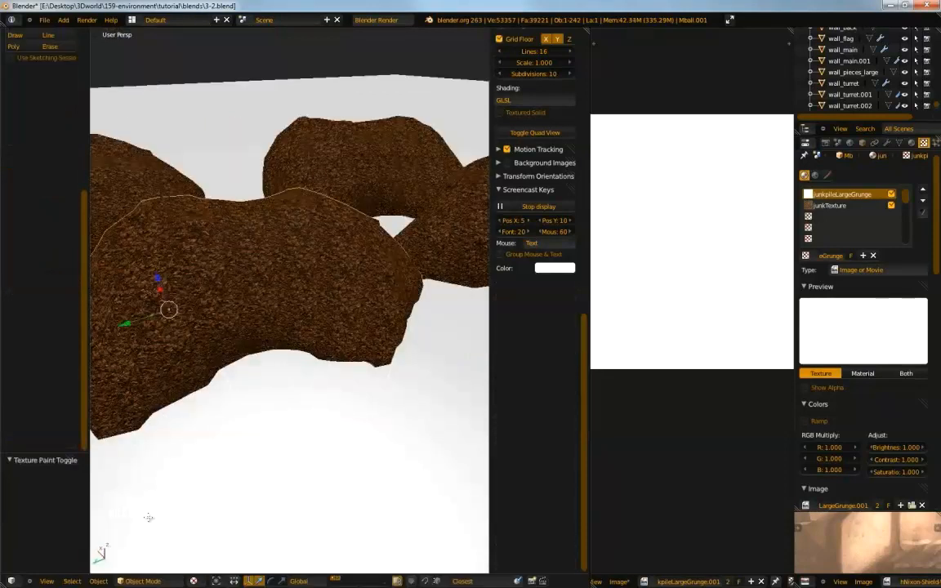
pyautogui.press('Tab')
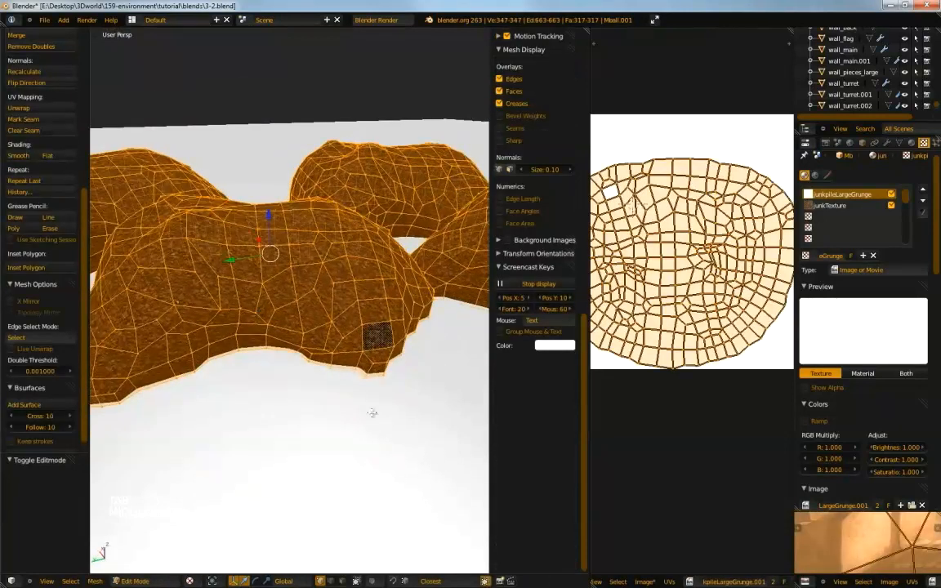
pyautogui.scroll(5, 554, 323)
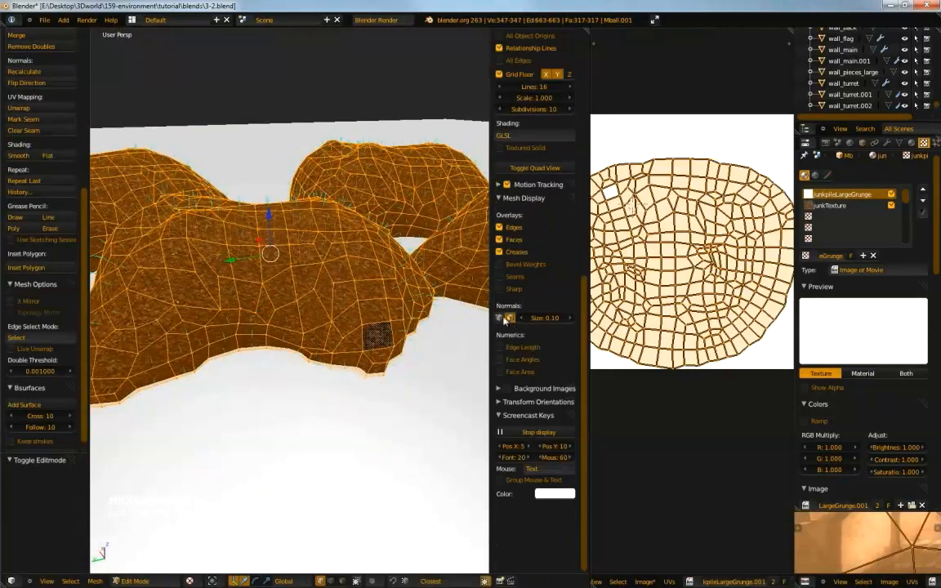
pyautogui.moveTo(348, 308); pyautogui.dragTo(204, 506, button='middle')
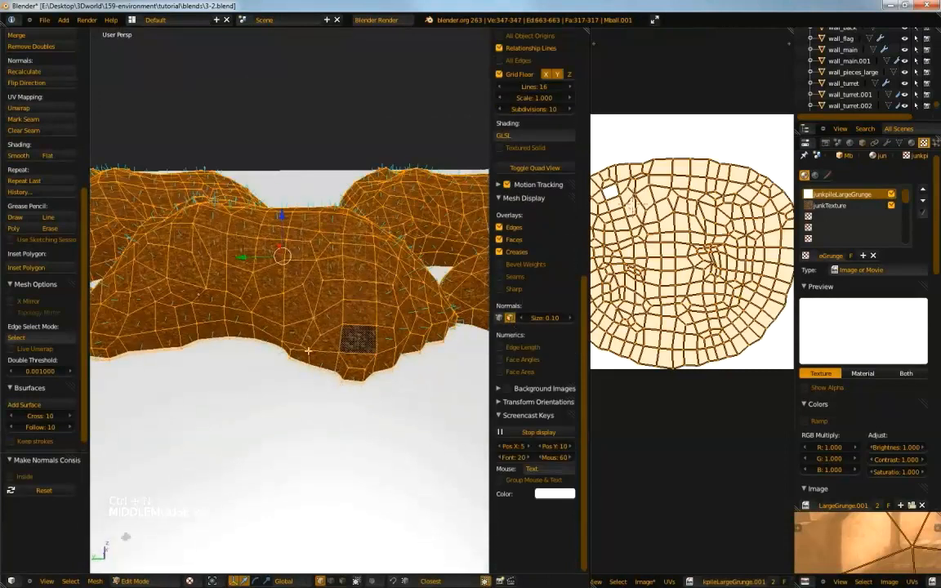
pyautogui.moveTo(706, 240); pyautogui.dragTo(744, 214, button='middle')
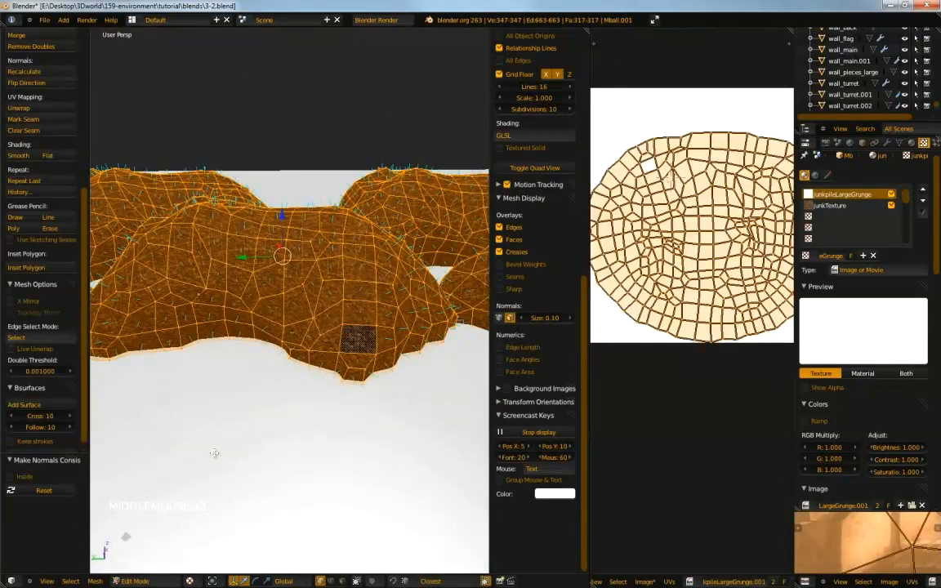
pyautogui.press('Tab')
# - Switch the large pile back to Texture Paint mode, try a dark stroke near its base and undo it
pyautogui.click(145, 579)
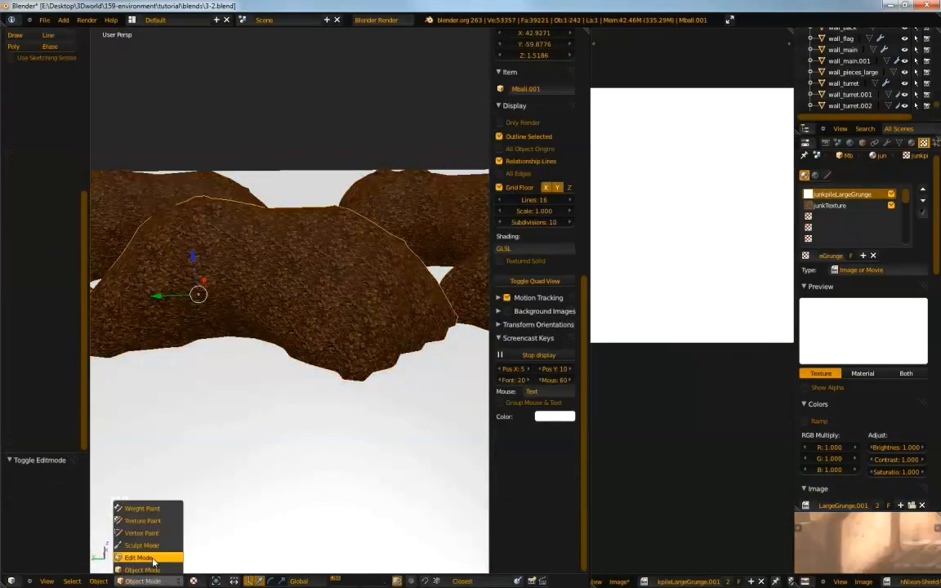
pyautogui.click(154, 526)
pyautogui.moveTo(154, 527)
pyautogui.mouseDown(button='middle')
pyautogui.moveTo(260, 369)
pyautogui.moveTo(311, 378)
pyautogui.mouseUp(button='middle')
pyautogui.moveTo(254, 340)
pyautogui.mouseDown()
pyautogui.moveTo(164, 352)
pyautogui.moveTo(242, 288)
pyautogui.mouseUp()
pyautogui.moveTo(242, 287)
pyautogui.mouseDown(button='middle')
pyautogui.moveTo(178, 350)
pyautogui.moveTo(292, 291)
pyautogui.mouseUp(button='middle')
pyautogui.hotkey('ctrl', 'z')
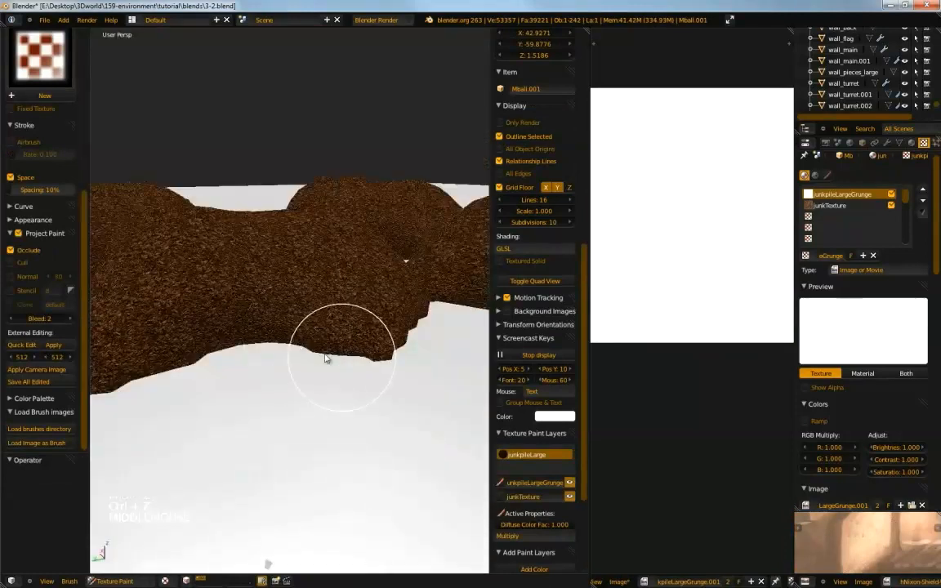
# - Lower the brush strength to 0.265 and paint soft dark strokes along the front base of the large pile
pyautogui.moveTo(56, 137); pyautogui.dragTo(59, 336, button='middle')
pyautogui.moveTo(59, 224); pyautogui.dragTo(58, 269, button='middle')
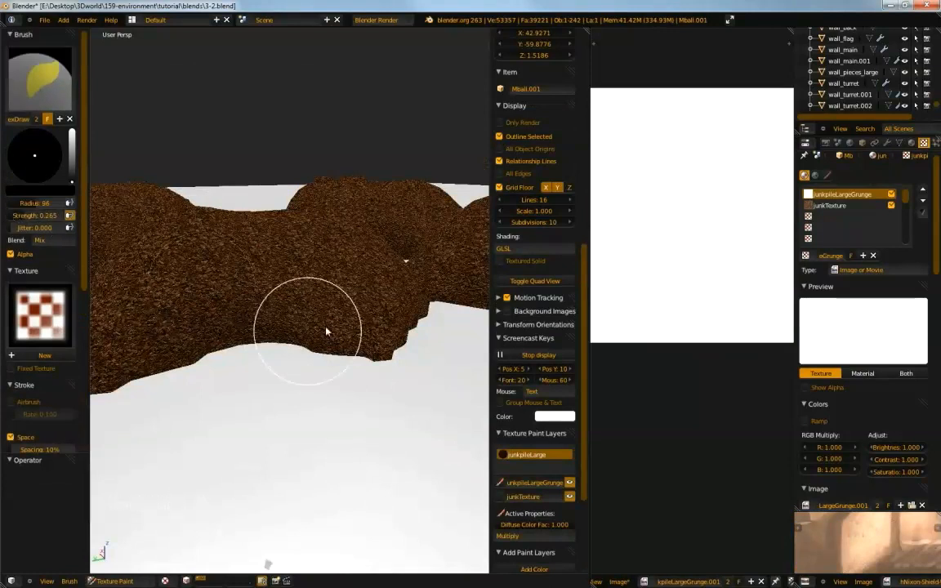
pyautogui.moveTo(390, 369)
pyautogui.mouseDown()
pyautogui.moveTo(395, 337)
pyautogui.moveTo(379, 354)
pyautogui.mouseUp()
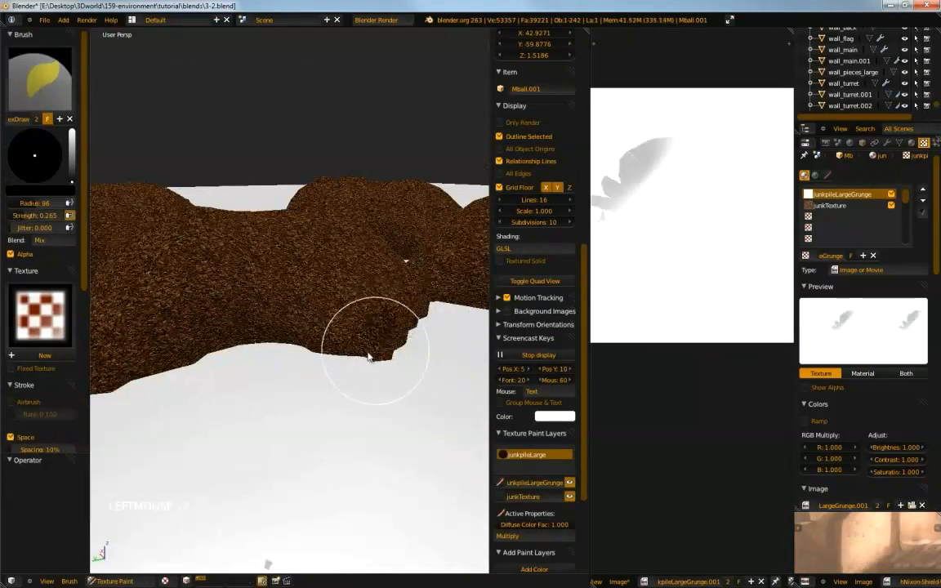
pyautogui.moveTo(205, 352); pyautogui.dragTo(194, 359)
pyautogui.moveTo(235, 343); pyautogui.dragTo(186, 380)
pyautogui.keyDown('shift'); pyautogui.moveTo(224, 379); pyautogui.dragTo(326, 364, button='middle'); pyautogui.keyUp('shift')
pyautogui.moveTo(245, 364); pyautogui.dragTo(192, 390)
pyautogui.moveTo(269, 348); pyautogui.dragTo(218, 361)
# - Continue the soft dark grunge strokes around the sides and back of the large pile's base
pyautogui.moveTo(218, 363); pyautogui.dragTo(290, 370, button='middle')
pyautogui.moveTo(336, 400)
pyautogui.mouseDown()
pyautogui.moveTo(238, 388)
pyautogui.moveTo(212, 372)
pyautogui.mouseUp()
pyautogui.moveTo(213, 372); pyautogui.dragTo(276, 362, button='middle')
pyautogui.moveTo(276, 363); pyautogui.dragTo(200, 361)
pyautogui.moveTo(200, 366); pyautogui.dragTo(323, 406, button='middle')
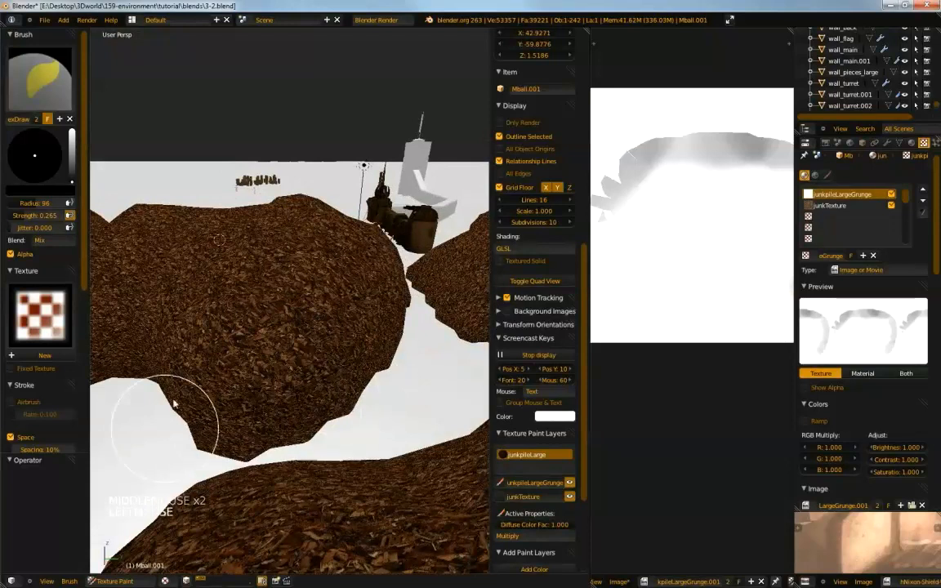
pyautogui.moveTo(171, 411); pyautogui.dragTo(138, 381)
pyautogui.keyDown('shift'); pyautogui.moveTo(139, 381); pyautogui.dragTo(252, 378, button='middle'); pyautogui.keyUp('shift')
pyautogui.moveTo(252, 378); pyautogui.dragTo(173, 368)
pyautogui.moveTo(263, 407)
pyautogui.mouseDown(button='middle')
pyautogui.moveTo(246, 367)
pyautogui.moveTo(357, 335)
pyautogui.mouseUp(button='middle')
pyautogui.moveTo(356, 336)
pyautogui.mouseDown()
pyautogui.moveTo(192, 364)
pyautogui.moveTo(210, 414)
pyautogui.mouseUp()
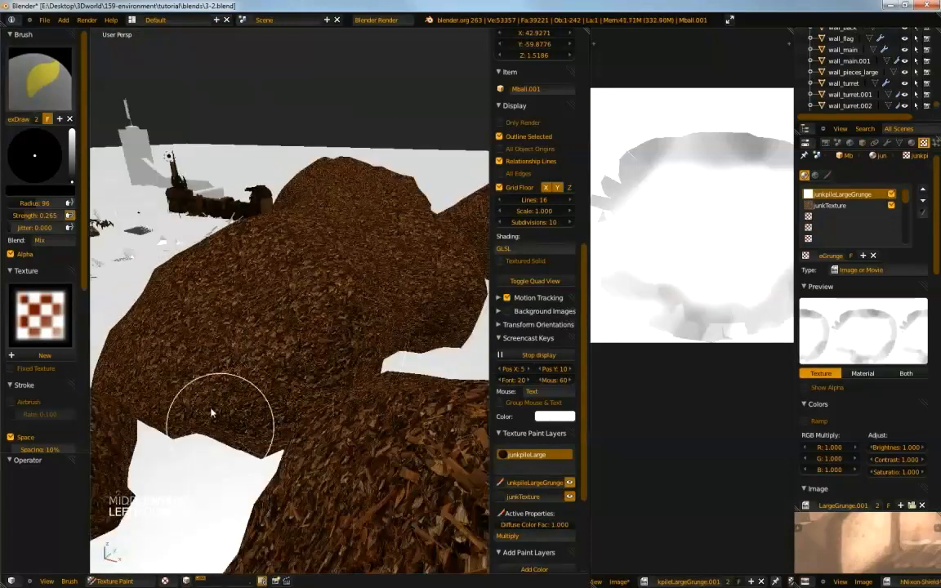
pyautogui.moveTo(132, 382); pyautogui.dragTo(210, 398, button='middle')
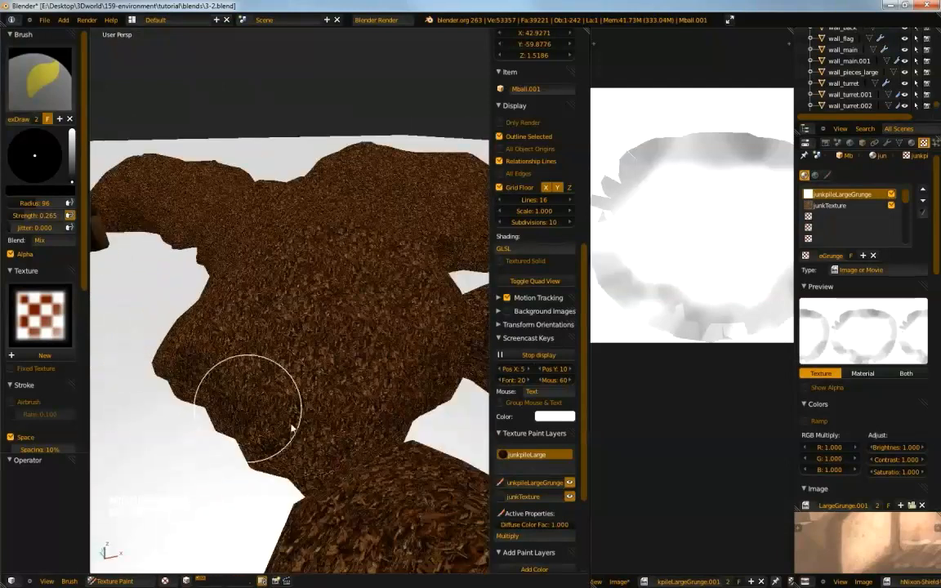
# - Darken the base further and paint soft patches up the slopes and hollows of the large pile from several angles
pyautogui.moveTo(266, 335)
pyautogui.mouseDown(button='middle')
pyautogui.moveTo(237, 368)
pyautogui.moveTo(324, 359)
pyautogui.moveTo(289, 290)
pyautogui.mouseUp(button='middle')
pyautogui.moveTo(223, 360)
pyautogui.mouseDown()
pyautogui.moveTo(273, 344)
pyautogui.moveTo(237, 345)
pyautogui.mouseUp()
pyautogui.moveTo(237, 344); pyautogui.dragTo(208, 316, button='middle')
pyautogui.moveTo(208, 317); pyautogui.dragTo(374, 347)
pyautogui.moveTo(374, 346)
pyautogui.mouseDown(button='middle')
pyautogui.moveTo(194, 336)
pyautogui.moveTo(253, 349)
pyautogui.mouseUp(button='middle')
pyautogui.moveTo(457, 368); pyautogui.dragTo(360, 347, button='middle')
pyautogui.moveTo(254, 321)
pyautogui.mouseDown(button='middle')
pyautogui.moveTo(328, 339)
pyautogui.moveTo(291, 279)
pyautogui.mouseUp(button='middle')
pyautogui.moveTo(292, 279)
pyautogui.mouseDown()
pyautogui.moveTo(240, 298)
pyautogui.moveTo(229, 276)
pyautogui.mouseUp()
pyautogui.moveTo(228, 276)
pyautogui.mouseDown(button='middle')
pyautogui.moveTo(315, 318)
pyautogui.moveTo(278, 276)
pyautogui.mouseUp(button='middle')
pyautogui.moveTo(278, 275); pyautogui.dragTo(193, 288)
pyautogui.moveTo(257, 270); pyautogui.dragTo(245, 278, button='middle')
pyautogui.moveTo(245, 278)
pyautogui.keyDown('shift'); pyautogui.mouseDown(button='middle')
pyautogui.moveTo(235, 288)
pyautogui.moveTo(276, 347)
pyautogui.mouseUp(button='middle'); pyautogui.keyUp('shift')
pyautogui.moveTo(265, 286)
pyautogui.mouseDown()
pyautogui.moveTo(319, 308)
pyautogui.moveTo(279, 330)
pyautogui.mouseUp()
pyautogui.moveTo(279, 330)
pyautogui.mouseDown(button='middle')
pyautogui.moveTo(168, 332)
pyautogui.moveTo(233, 285)
pyautogui.moveTo(220, 350)
pyautogui.mouseUp(button='middle')
pyautogui.moveTo(221, 350); pyautogui.dragTo(292, 324)
pyautogui.moveTo(270, 430); pyautogui.dragTo(324, 361, button='middle')
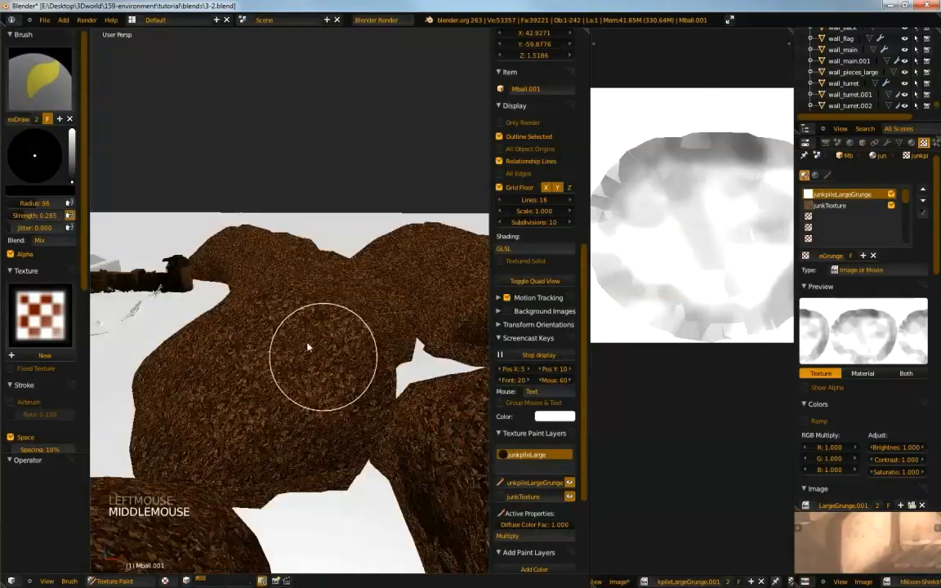
# - Add more soft dark patches across the middle and upper surface of the large pile
pyautogui.moveTo(323, 327); pyautogui.dragTo(319, 323)
pyautogui.moveTo(319, 323); pyautogui.dragTo(228, 328, button='middle')
pyautogui.moveTo(227, 328); pyautogui.dragTo(362, 388)
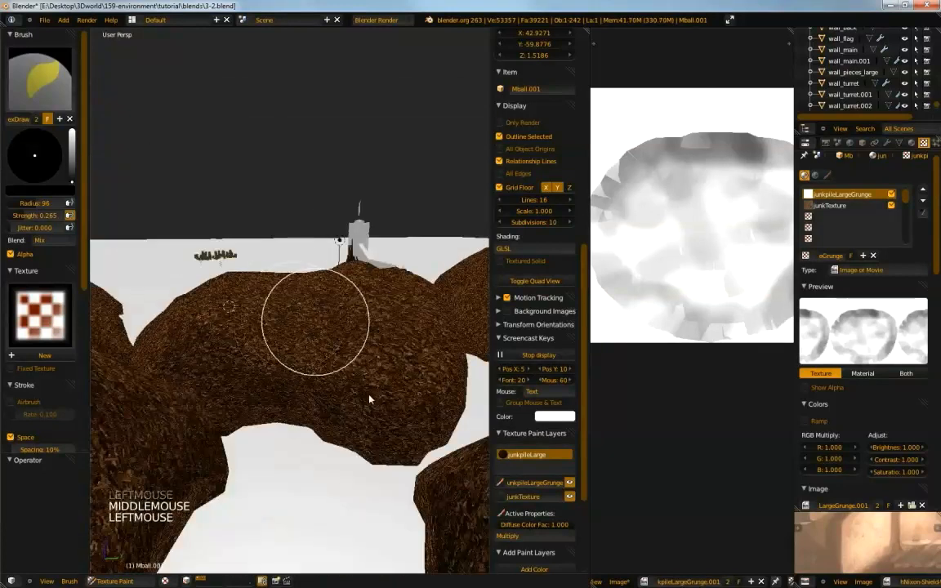
pyautogui.moveTo(335, 350)
pyautogui.mouseDown(button='middle')
pyautogui.moveTo(286, 371)
pyautogui.moveTo(329, 361)
pyautogui.mouseUp(button='middle')
pyautogui.moveTo(330, 361)
pyautogui.mouseDown()
pyautogui.moveTo(374, 386)
pyautogui.moveTo(408, 384)
pyautogui.mouseUp()
pyautogui.moveTo(409, 383)
pyautogui.mouseDown(button='middle')
pyautogui.moveTo(253, 405)
pyautogui.moveTo(311, 388)
pyautogui.mouseUp(button='middle')
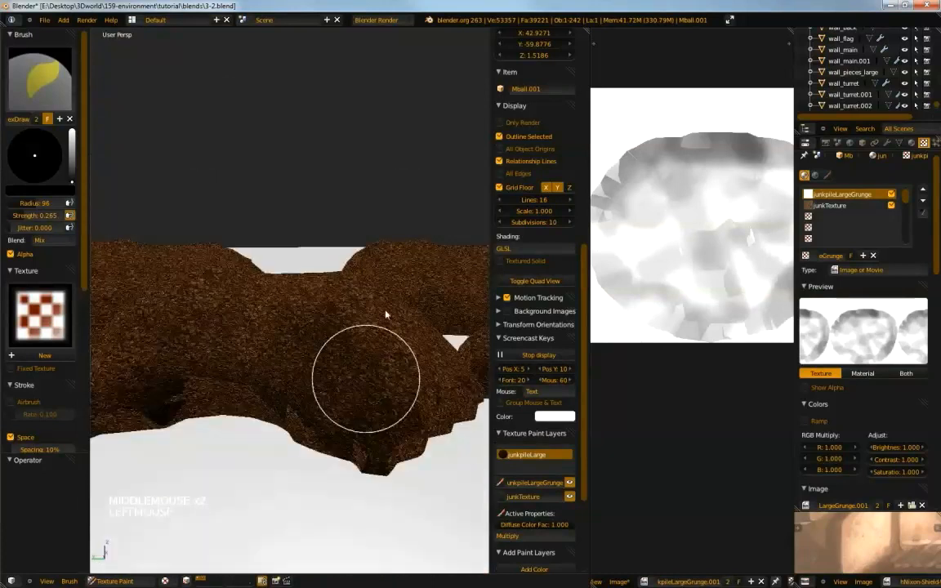
pyautogui.moveTo(410, 367); pyautogui.dragTo(263, 364, button='middle')
# - Return to Object Mode and set the specular intensity of the junkpileLarge material to 0.000
pyautogui.moveTo(307, 416)
pyautogui.mouseDown(button='middle')
pyautogui.moveTo(366, 427)
pyautogui.moveTo(267, 379)
pyautogui.moveTo(294, 330)
pyautogui.moveTo(149, 525)
pyautogui.mouseUp(button='middle')
pyautogui.click(125, 584)
pyautogui.click(125, 571)
pyautogui.moveTo(312, 385); pyautogui.dragTo(319, 341, button='middle')
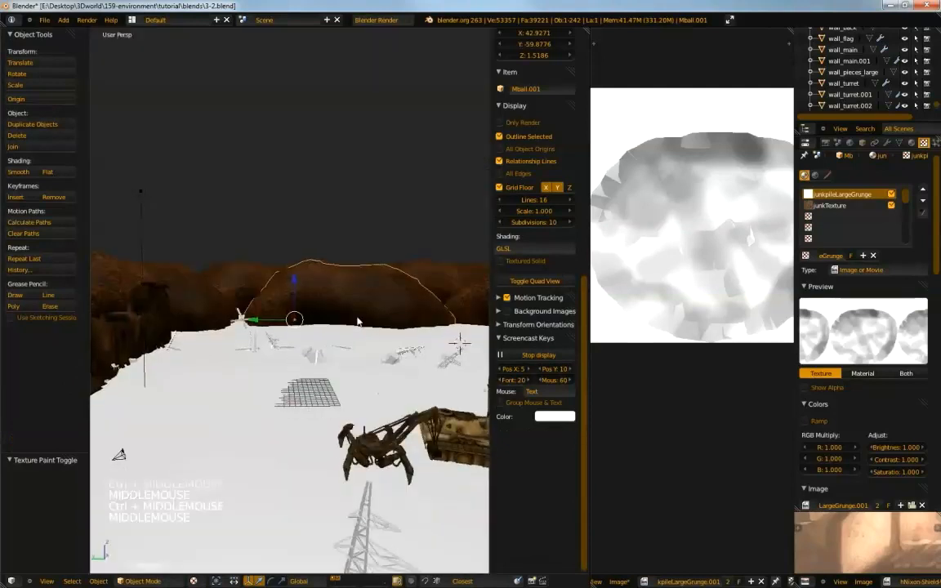
pyautogui.click(912, 144)
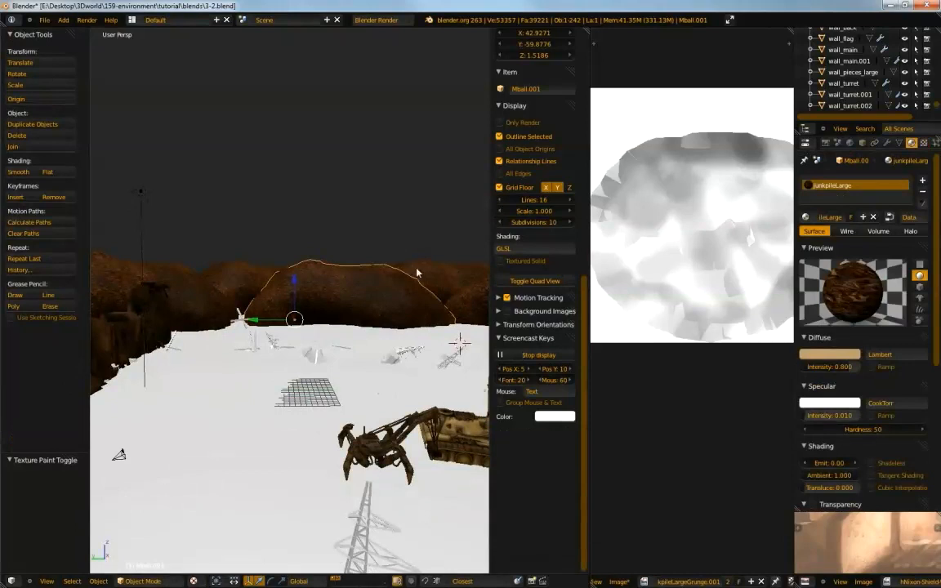
pyautogui.moveTo(819, 420); pyautogui.dragTo(802, 420)
pyautogui.moveTo(358, 263); pyautogui.dragTo(507, 291, button='middle')
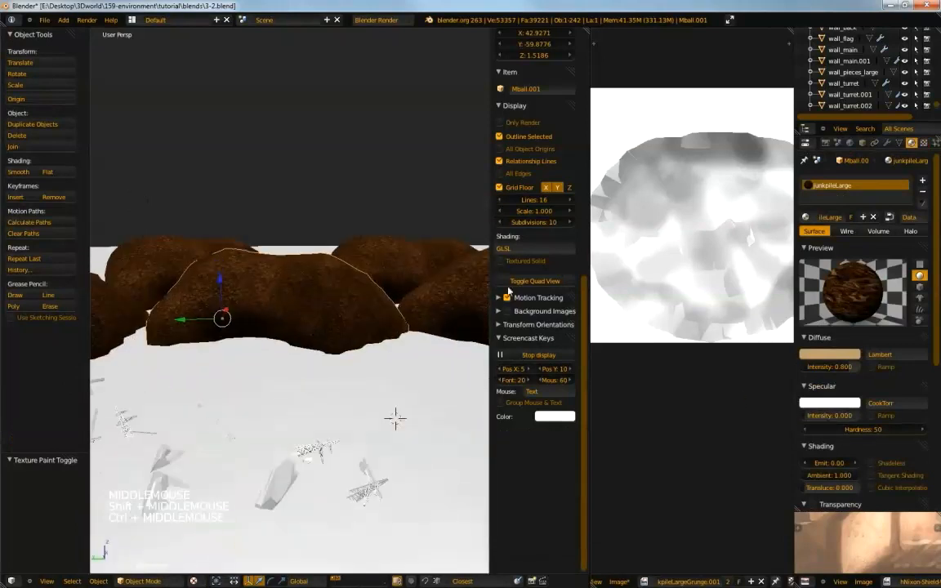
# - Check the large pile's texture settings, unhide all objects and select the small pile junkpile.001
pyautogui.click(925, 143)
pyautogui.moveTo(835, 402); pyautogui.dragTo(847, 459, button='middle')
pyautogui.moveTo(839, 214); pyautogui.dragTo(830, 414, button='middle')
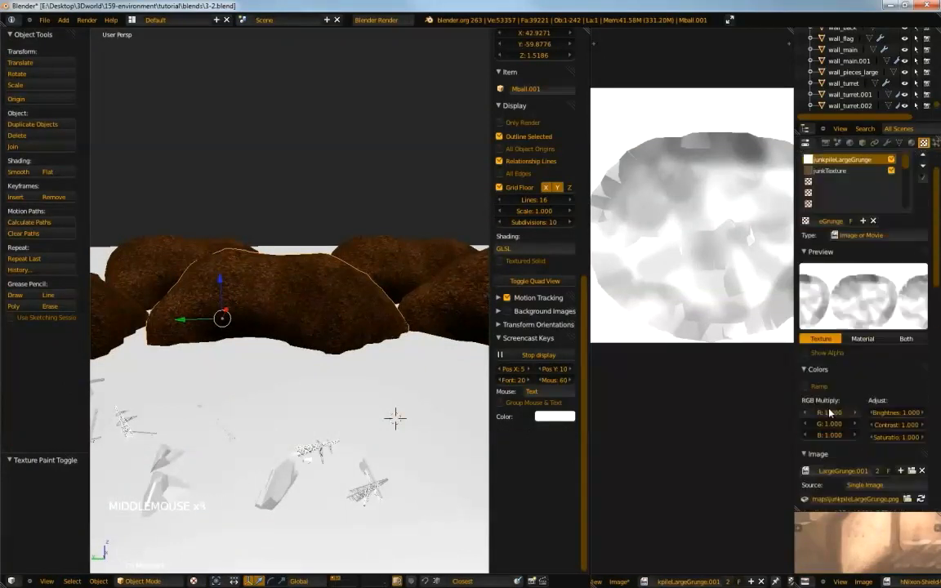
pyautogui.moveTo(253, 350); pyautogui.dragTo(299, 368, button='middle')
pyautogui.hotkey('alt', 'h')
pyautogui.press('a')
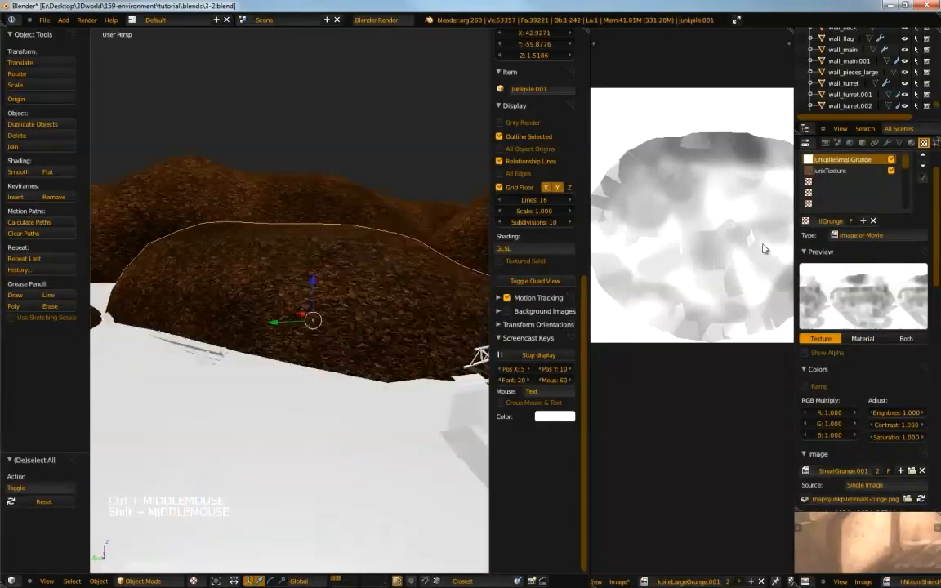
pyautogui.moveTo(862, 455)
pyautogui.mouseDown(button='middle')
pyautogui.moveTo(882, 185)
pyautogui.moveTo(865, 298)
pyautogui.mouseUp(button='middle')
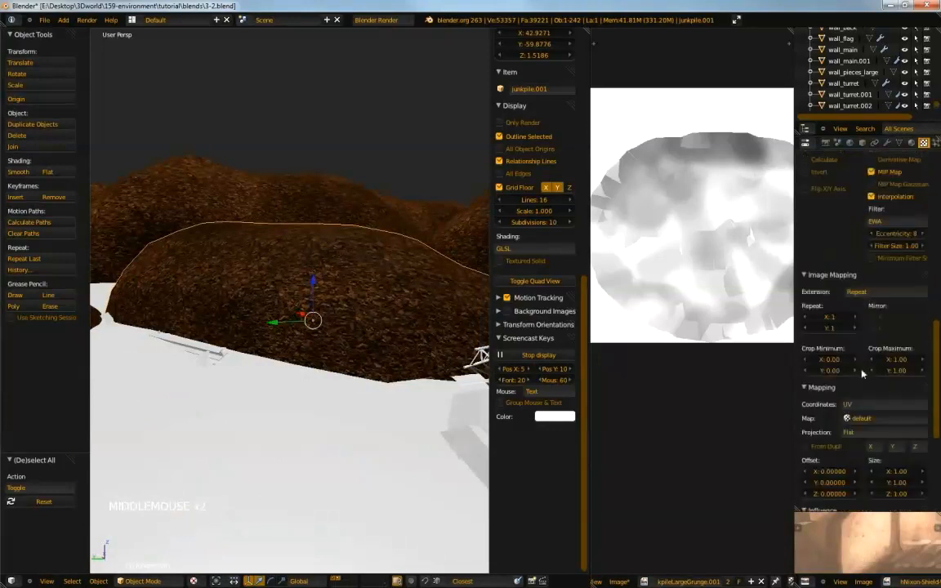
pyautogui.moveTo(868, 396); pyautogui.dragTo(881, 246, button='middle')
pyautogui.click(871, 454)
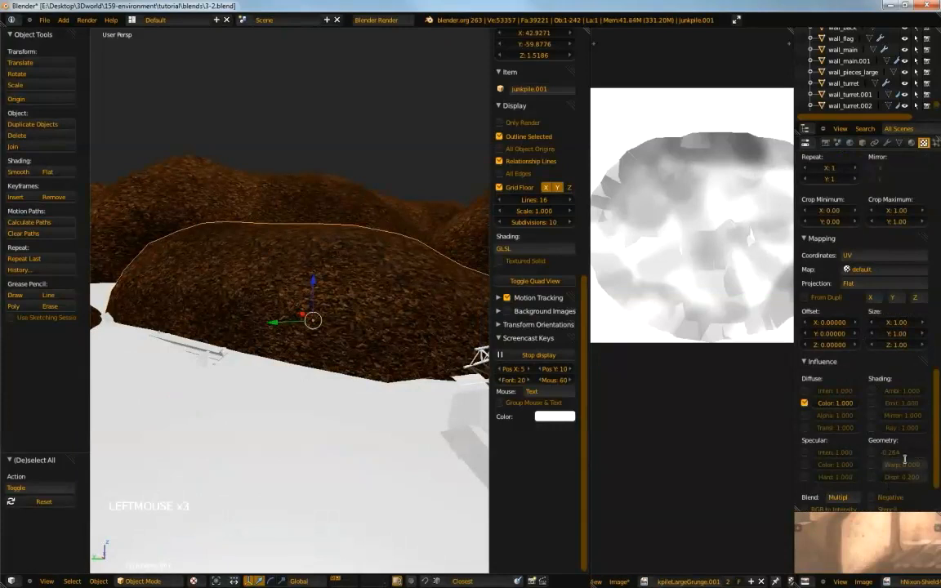
# - Enable the Normal influence of the small pile's junkTexture layer and set it to 1.000
pyautogui.moveTo(861, 287)
pyautogui.mouseDown(button='middle')
pyautogui.moveTo(856, 498)
pyautogui.moveTo(851, 474)
pyautogui.mouseUp(button='middle')
pyautogui.moveTo(850, 253)
pyautogui.mouseDown(button='middle')
pyautogui.moveTo(838, 465)
pyautogui.moveTo(837, 269)
pyautogui.mouseUp(button='middle')
pyautogui.click(832, 203)
pyautogui.moveTo(849, 474); pyautogui.dragTo(857, 277, button='middle')
pyautogui.moveTo(866, 563); pyautogui.dragTo(873, 411, button='middle')
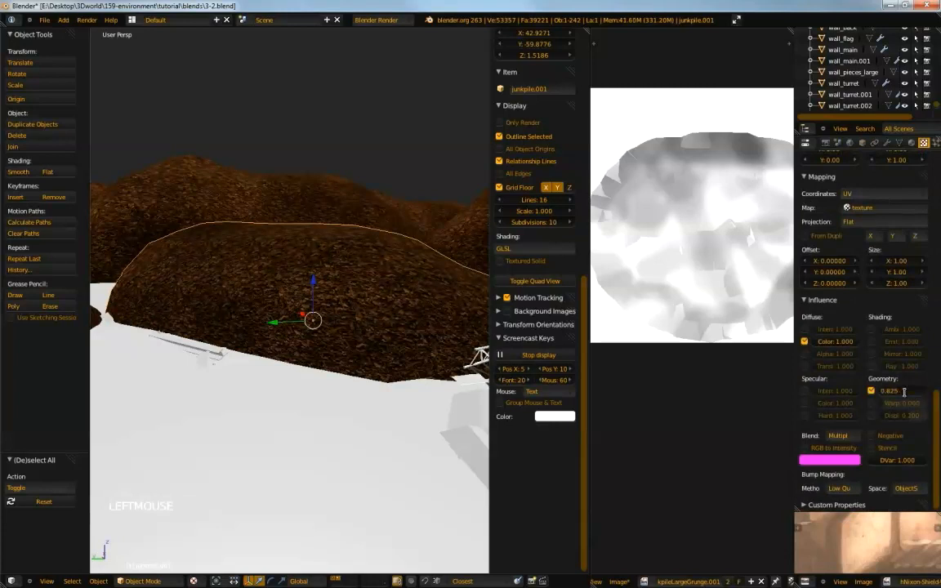
# - Deselect everything and save the scene over the existing 3-2.blend file
pyautogui.moveTo(425, 349); pyautogui.dragTo(312, 315, button='middle')
pyautogui.press('a')
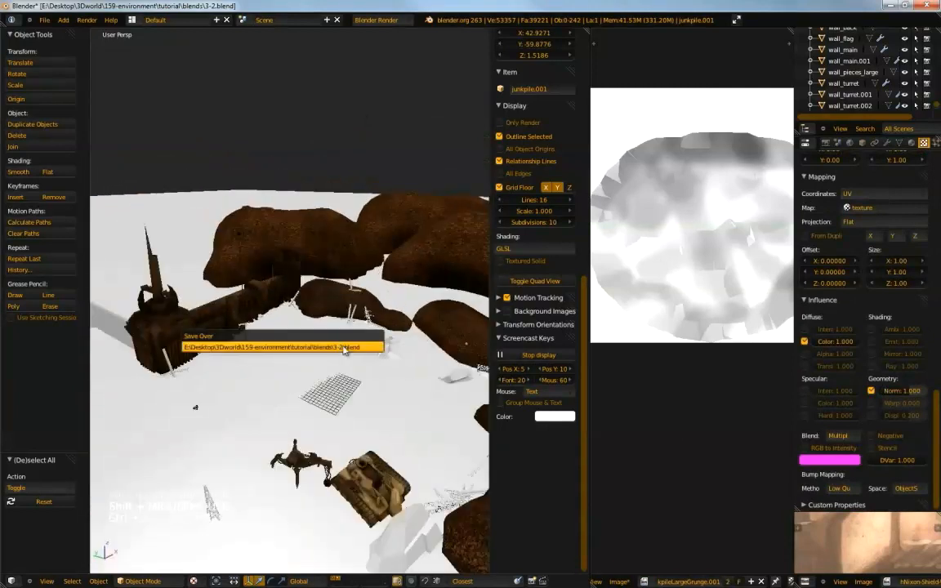
pyautogui.moveTo(335, 408); pyautogui.dragTo(291, 336, button='middle')
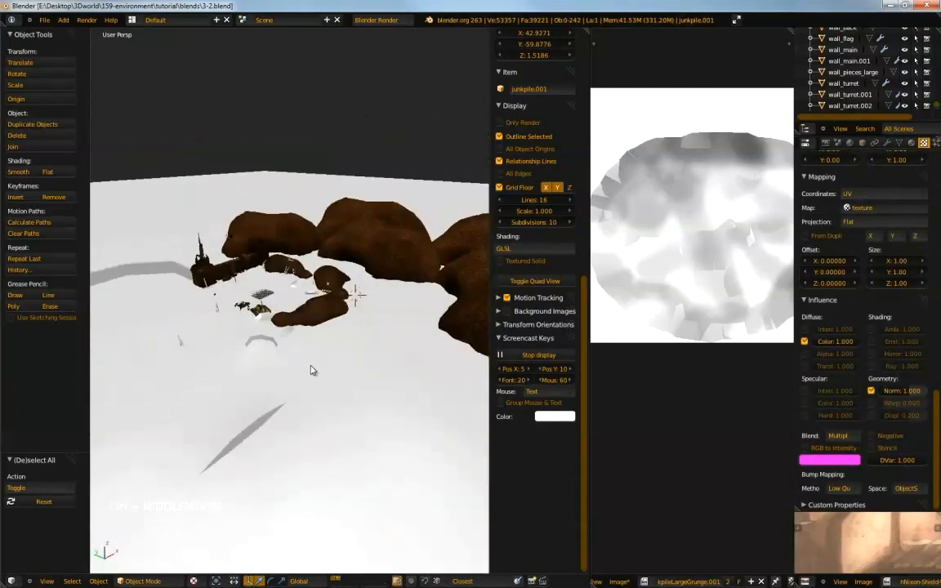
# - Select the ground plane and unwrap its entire mesh with Smart UV Project at an angle limit of 66
pyautogui.rightClick(309, 371)
pyautogui.moveTo(309, 371)
pyautogui.mouseDown(button='middle')
pyautogui.moveTo(339, 351)
pyautogui.moveTo(326, 435)
pyautogui.moveTo(319, 306)
pyautogui.moveTo(317, 355)
pyautogui.mouseUp(button='middle')
pyautogui.press('Tab')
pyautogui.press('a')
pyautogui.press('a')
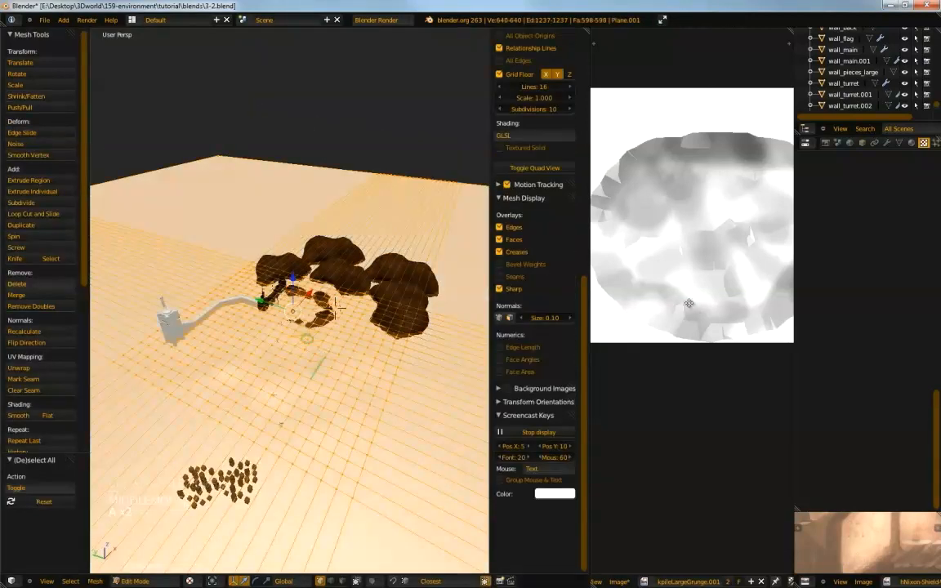
pyautogui.moveTo(694, 313); pyautogui.dragTo(672, 313, button='middle')
pyautogui.press('u')
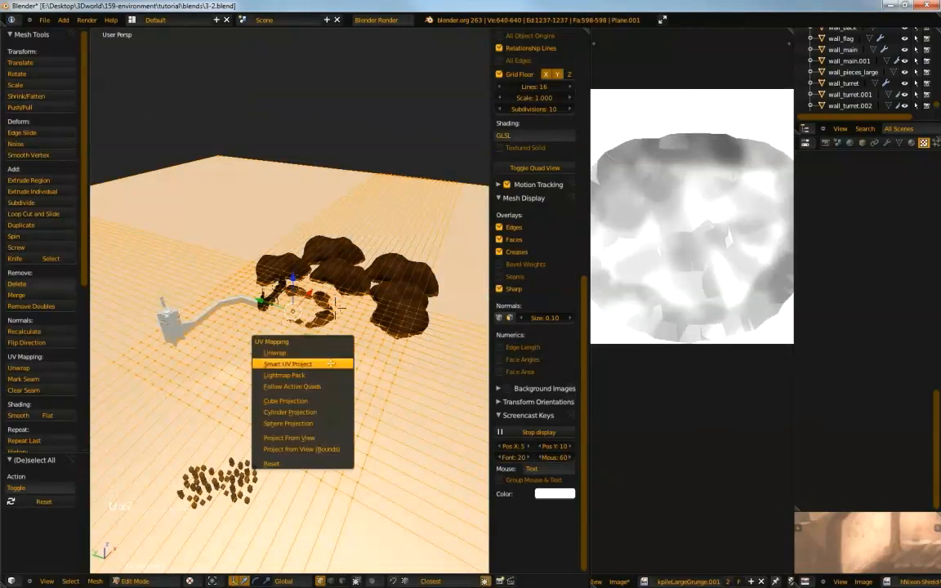
pyautogui.click(331, 363)
pyautogui.click(363, 421)
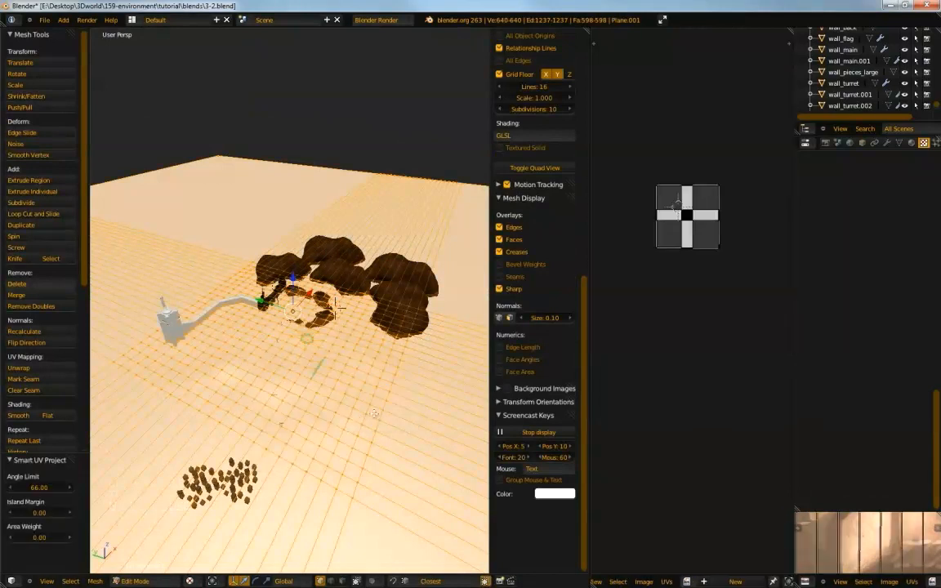
# - Select all of the ground's UVs, average the island scale and pack the islands
pyautogui.keyDown('ctrl'); pyautogui.moveTo(703, 178); pyautogui.dragTo(738, 377, button='middle'); pyautogui.keyUp('ctrl')
pyautogui.keyDown('shift'); pyautogui.moveTo(681, 156); pyautogui.dragTo(671, 289, button='middle'); pyautogui.keyUp('shift')
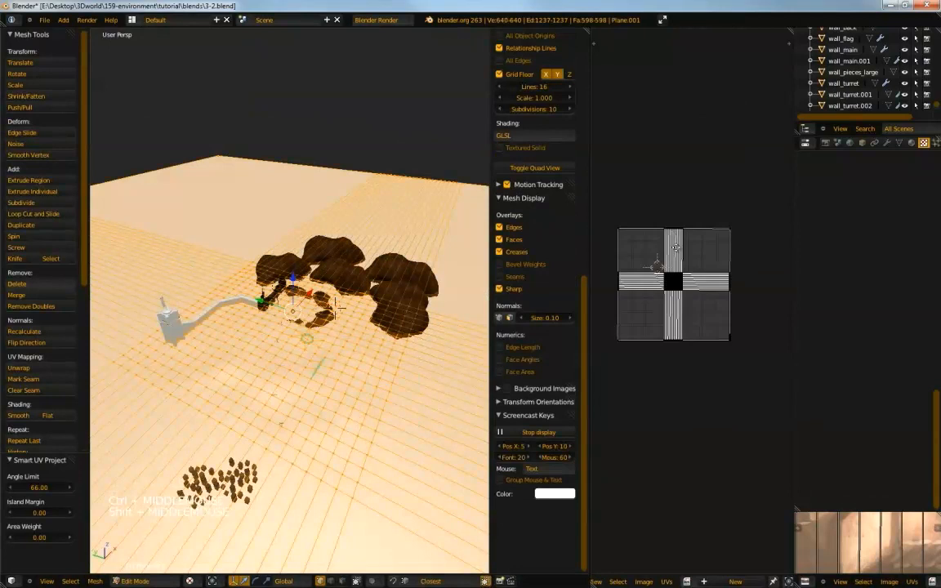
pyautogui.keyDown('ctrl'); pyautogui.moveTo(668, 201); pyautogui.dragTo(722, 414, button='middle'); pyautogui.keyUp('ctrl')
pyautogui.keyDown('ctrl'); pyautogui.moveTo(665, 277); pyautogui.dragTo(632, 228, button='middle'); pyautogui.keyUp('ctrl')
pyautogui.keyDown('ctrl'); pyautogui.moveTo(729, 364); pyautogui.dragTo(668, 260, button='middle'); pyautogui.keyUp('ctrl')
pyautogui.press('a')
pyautogui.hotkey('ctrl', 'a')
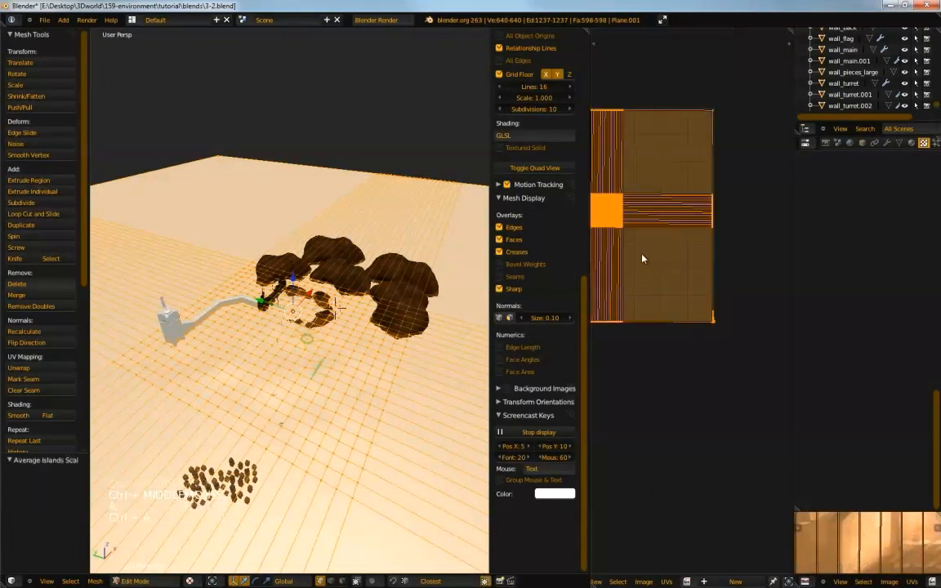
pyautogui.hotkey('ctrl', 'p')
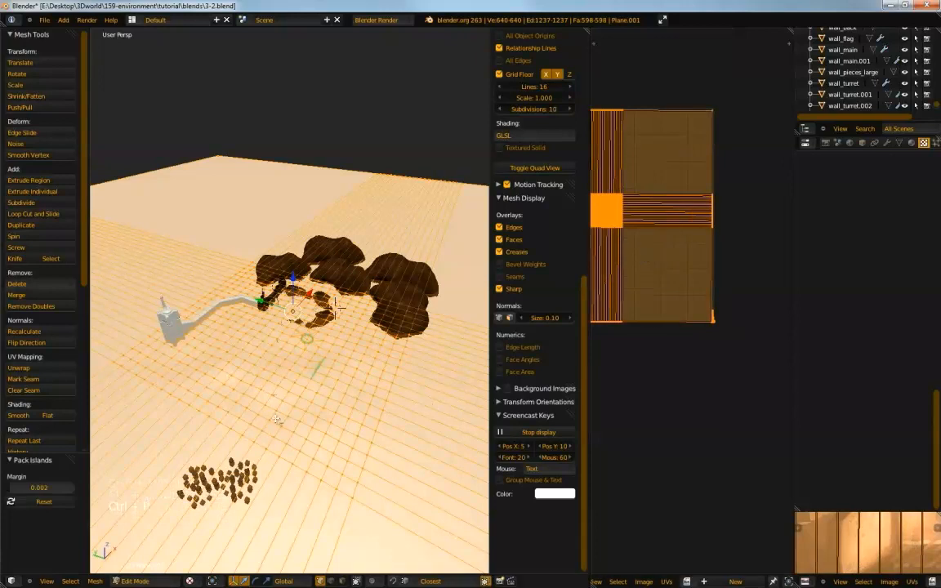
# - Enlarge and reposition the ground's UVs so that the dense central grid fills the image area
pyautogui.moveTo(681, 300); pyautogui.dragTo(754, 399, button='middle')
pyautogui.keyDown('ctrl'); pyautogui.moveTo(696, 338); pyautogui.dragTo(685, 296, button='middle'); pyautogui.keyUp('ctrl')
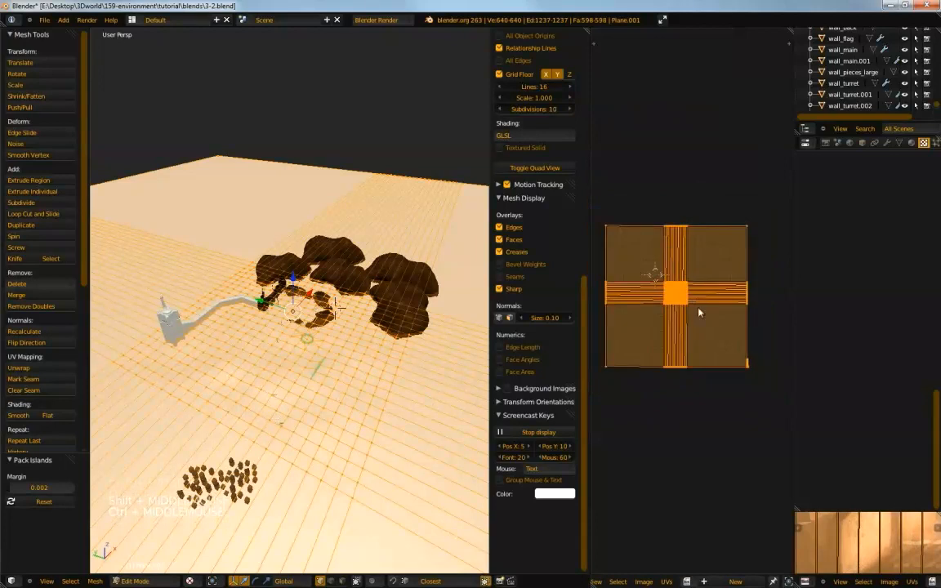
pyautogui.press('s')
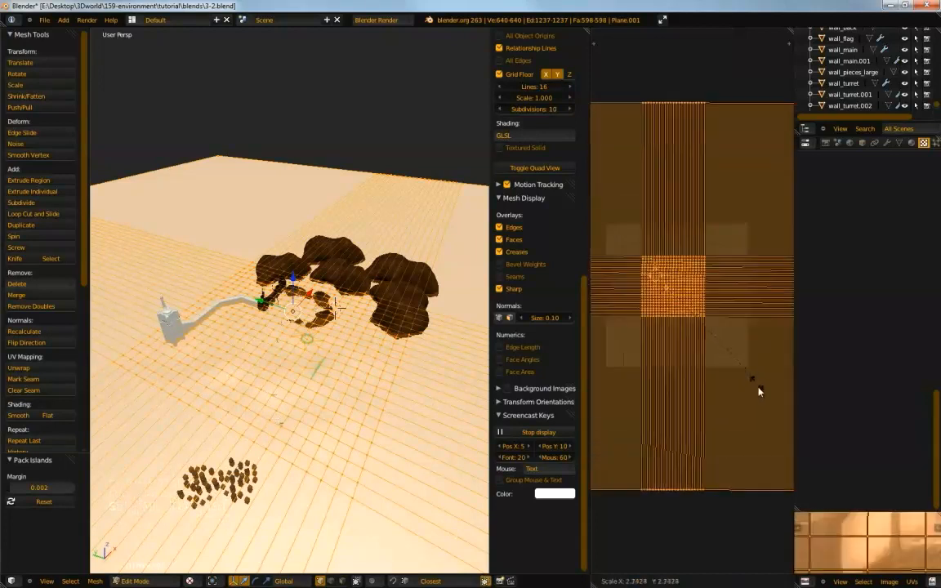
pyautogui.click(746, 370)
pyautogui.press('g')
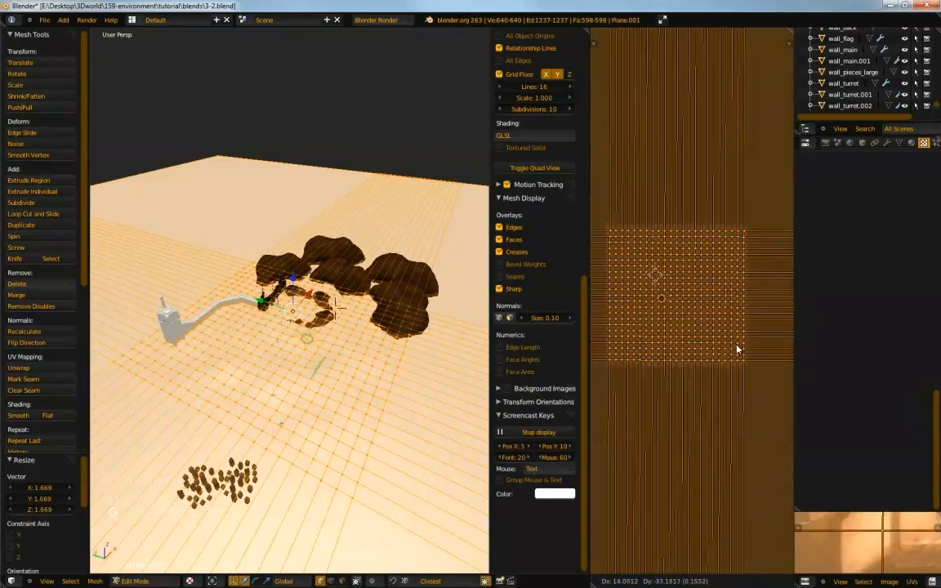
pyautogui.click(737, 349)
pyautogui.press('s')
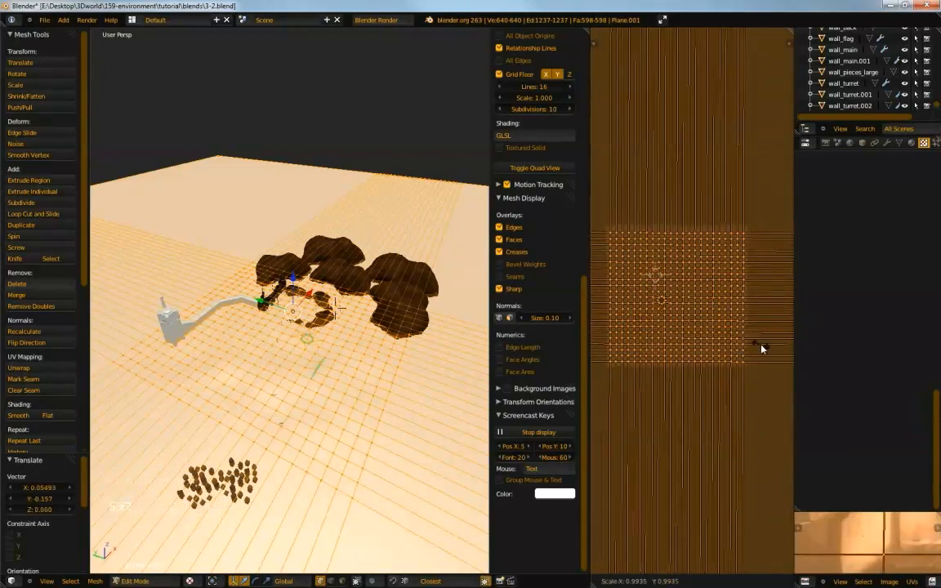
pyautogui.click(763, 349)
pyautogui.press('g')
pyautogui.click(764, 350)
pyautogui.moveTo(330, 328); pyautogui.dragTo(282, 311, button='middle')
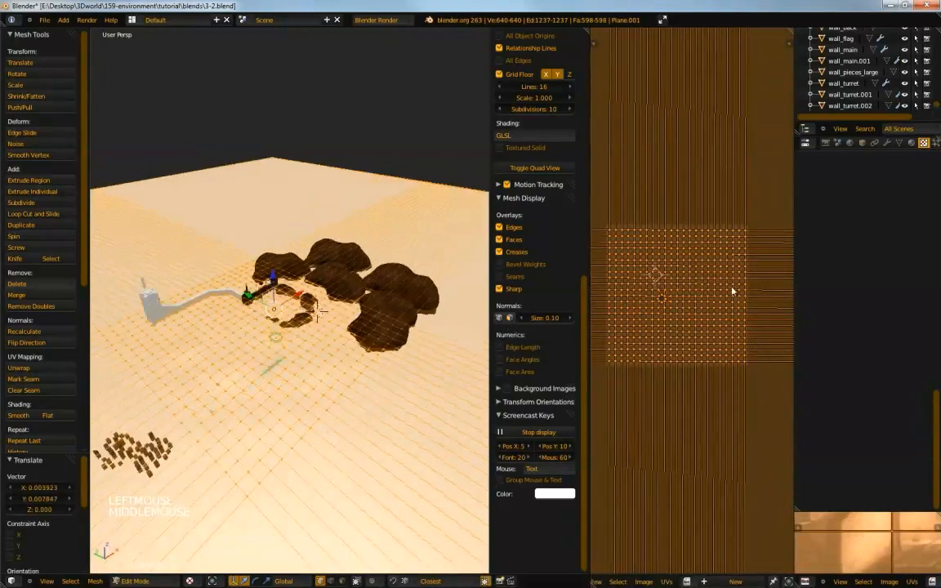
pyautogui.keyDown('ctrl'); pyautogui.moveTo(715, 402); pyautogui.dragTo(700, 380, button='middle'); pyautogui.keyUp('ctrl')
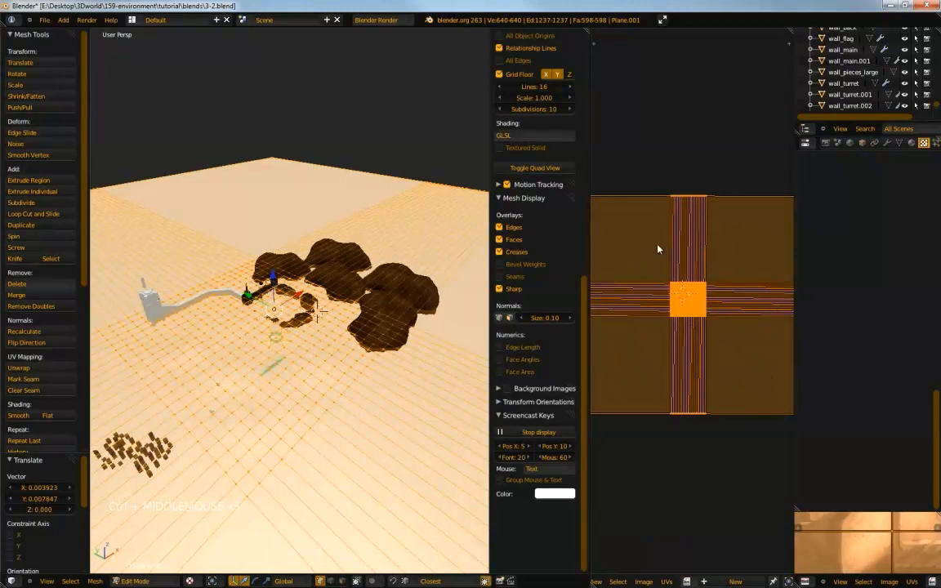
pyautogui.scroll(-5, 665, 280)
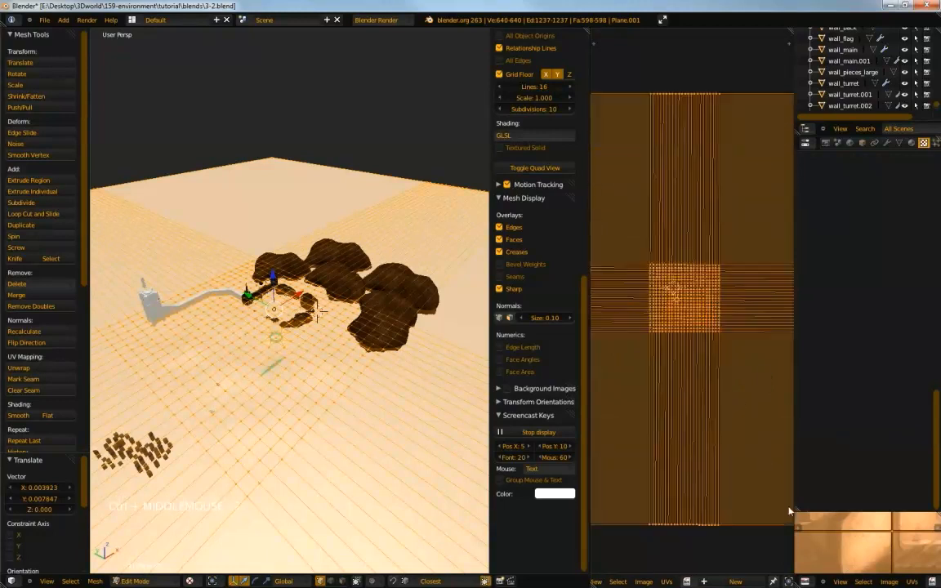
# - Rename the ground's existing UV map to default and add a second UV map named texture
pyautogui.press('Tab')
pyautogui.moveTo(321, 329); pyautogui.dragTo(332, 367, button='middle')
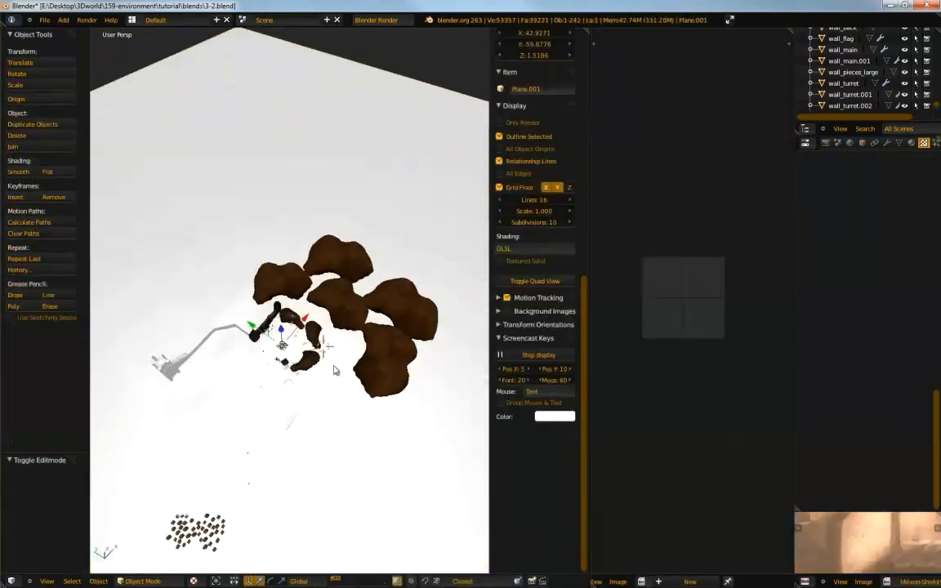
pyautogui.press('Tab')
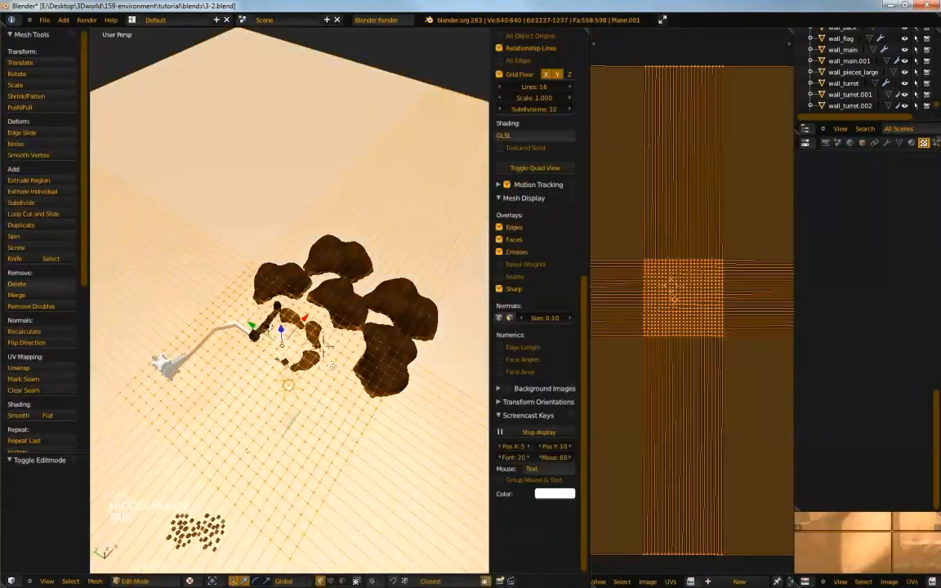
pyautogui.click(900, 143)
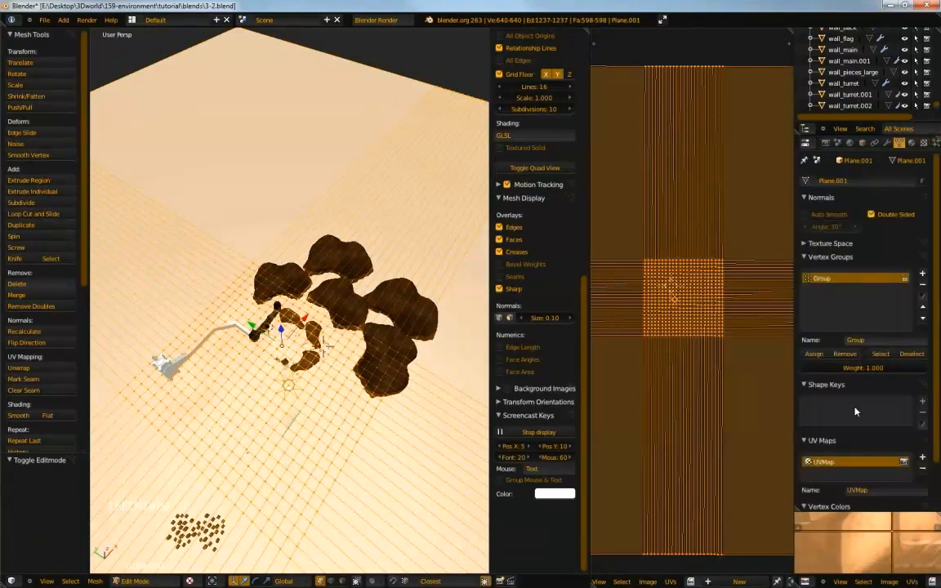
pyautogui.click(857, 490)
pyautogui.press('BackSpace')
pyautogui.click(923, 460)
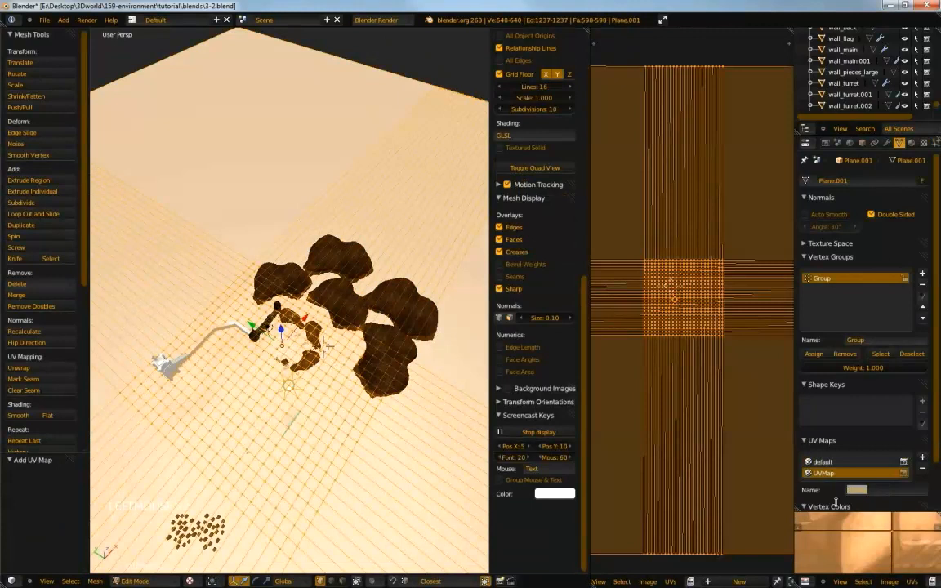
pyautogui.write('texture')
pyautogui.press('Return')
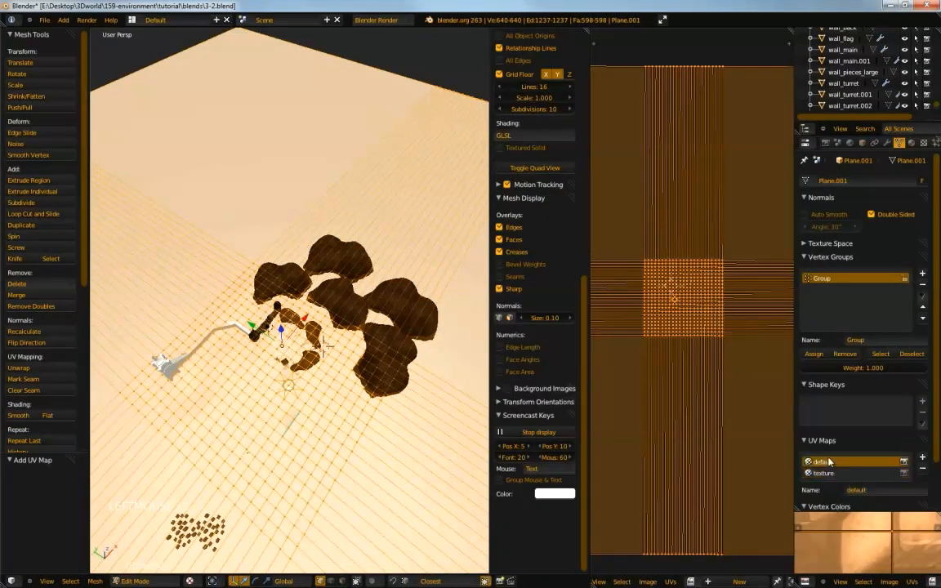
# - Create a new image named groundGrunge for the ground's UVs and bake ambient occlusion onto it
pyautogui.click(825, 143)
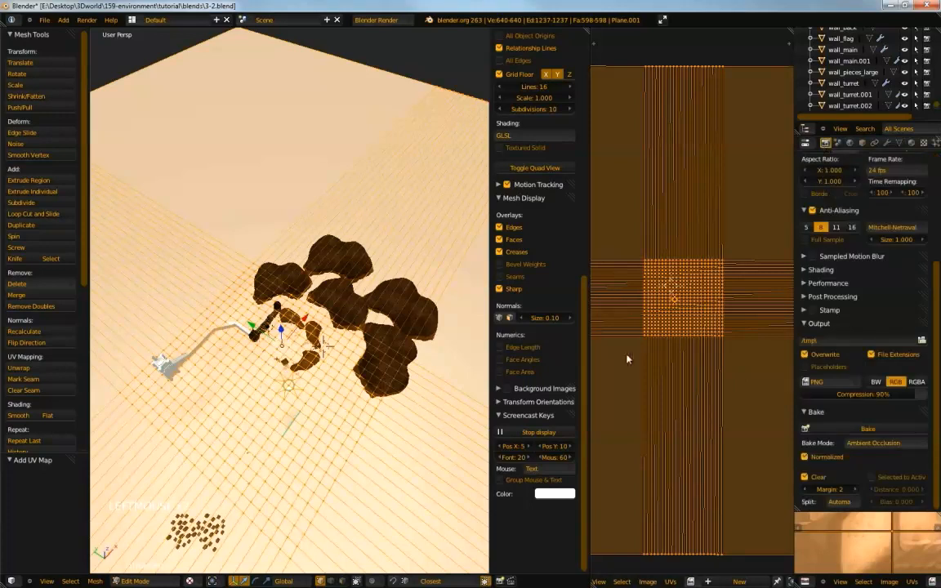
pyautogui.press('Tab')
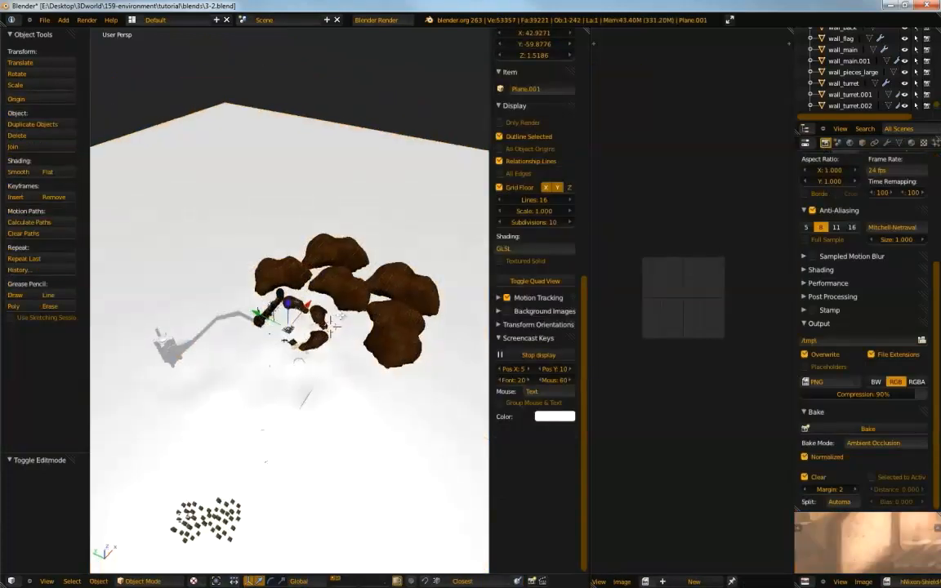
pyautogui.press('Tab')
pyautogui.moveTo(341, 319); pyautogui.dragTo(282, 342, button='middle')
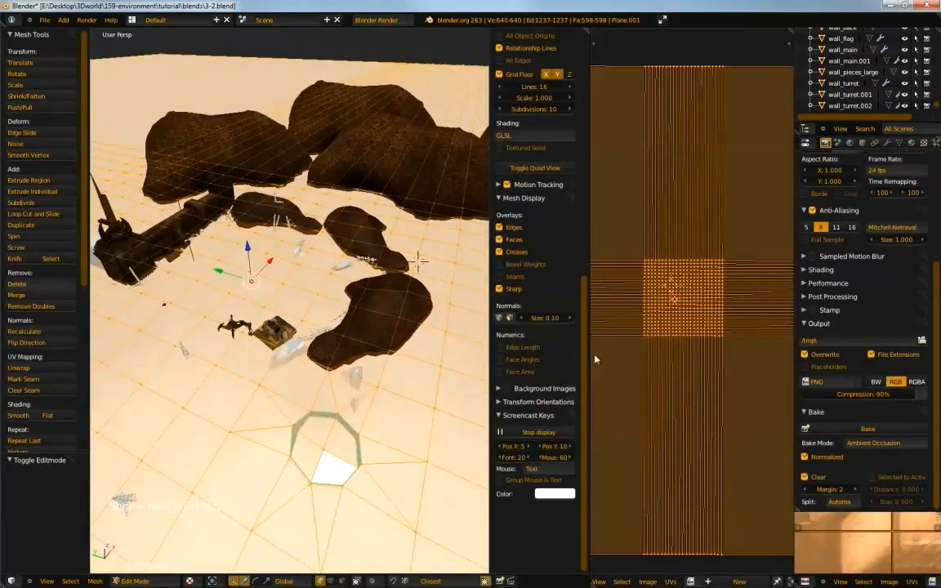
pyautogui.moveTo(325, 301)
pyautogui.mouseDown(button='middle')
pyautogui.moveTo(347, 292)
pyautogui.moveTo(315, 299)
pyautogui.moveTo(327, 297)
pyautogui.mouseUp(button='middle')
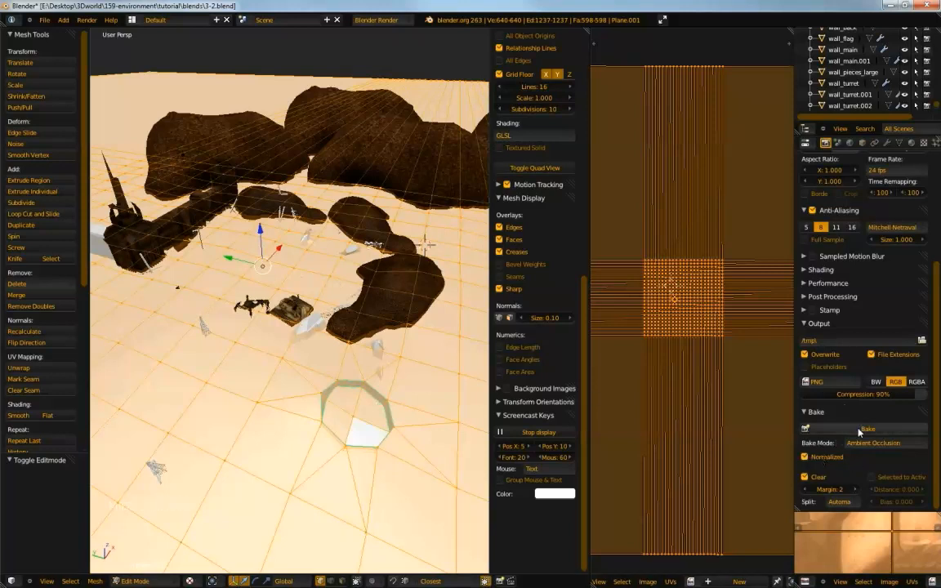
pyautogui.click(708, 583)
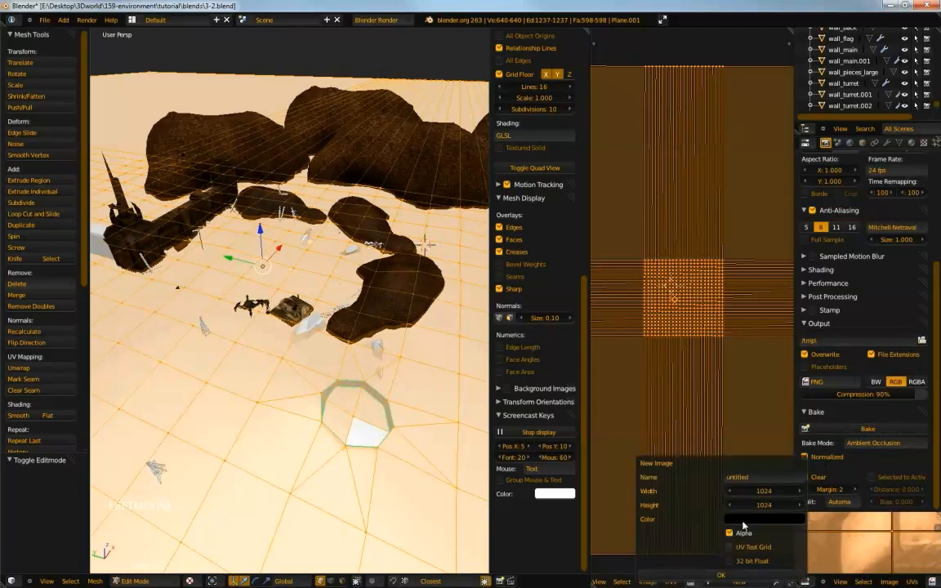
pyautogui.click(752, 479)
pyautogui.write('groundGrunge')
pyautogui.click(715, 576)
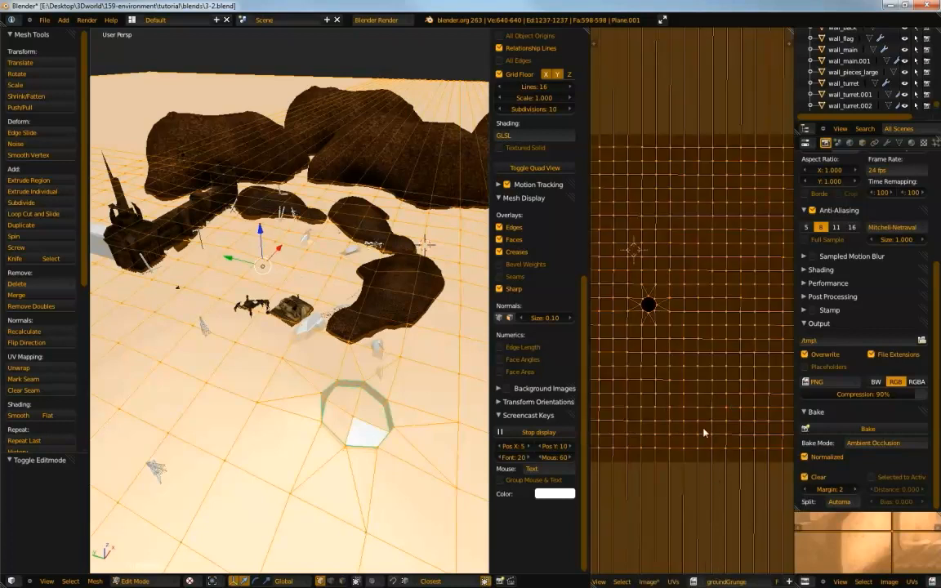
pyautogui.click(808, 428)
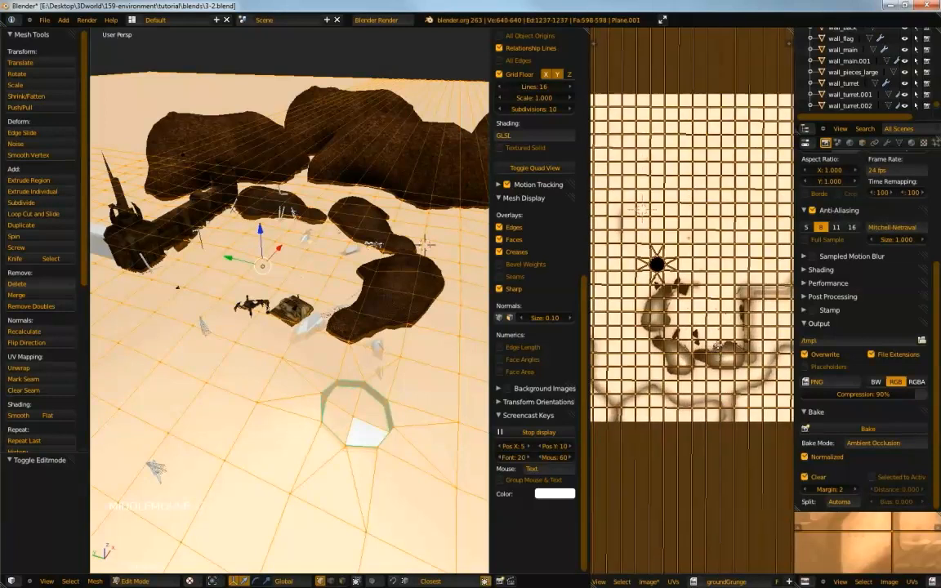
# - Offset and enlarge the ground's UVs so the small junk piles fill more of groundGrunge, and rebake the ambient occlusion
pyautogui.scroll(-3, 645, 359)
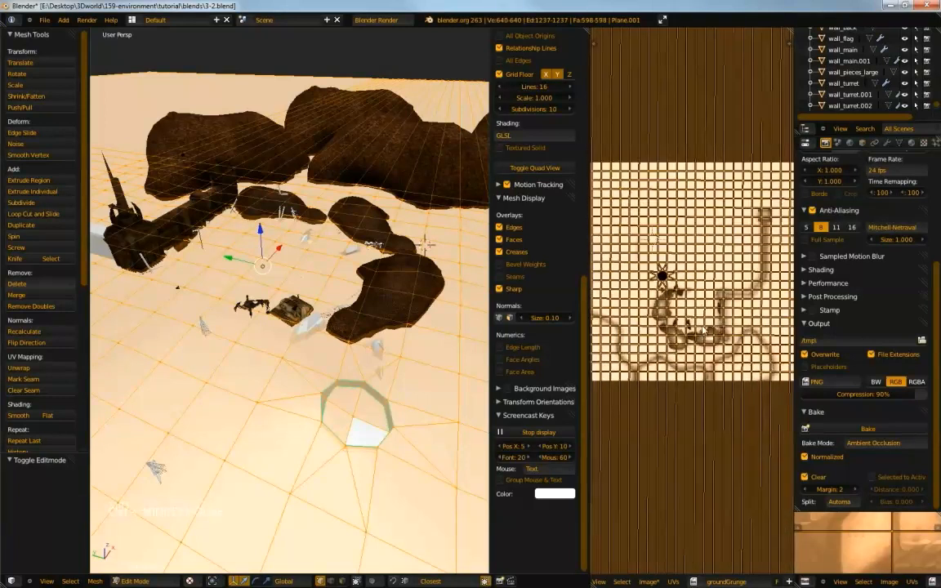
pyautogui.moveTo(681, 324)
pyautogui.keyDown('shift'); pyautogui.mouseDown(button='middle')
pyautogui.moveTo(668, 332)
pyautogui.moveTo(663, 366)
pyautogui.moveTo(745, 343)
pyautogui.moveTo(692, 311)
pyautogui.mouseUp(button='middle'); pyautogui.keyUp('shift')
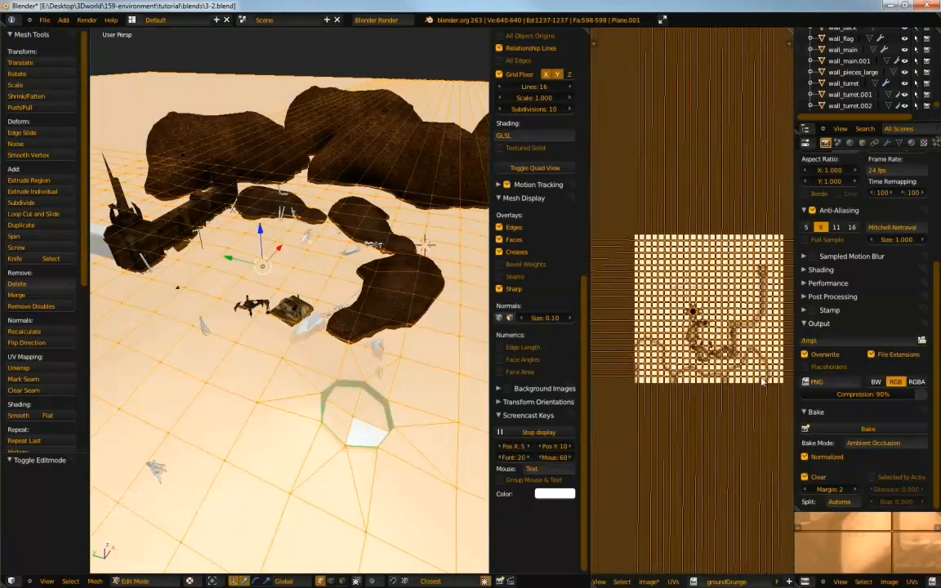
pyautogui.moveTo(415, 313); pyautogui.dragTo(412, 353, button='middle')
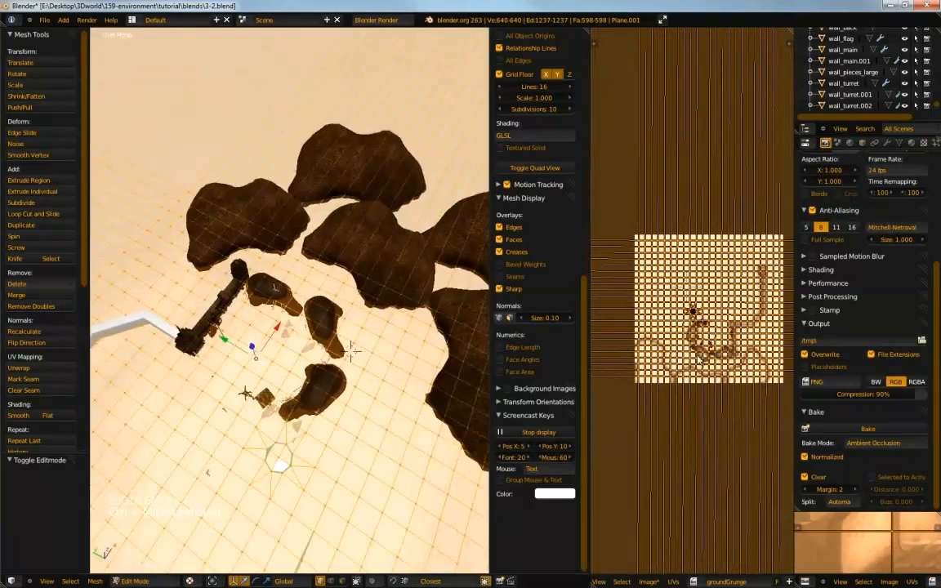
pyautogui.press('g')
pyautogui.click(741, 345)
pyautogui.press('s')
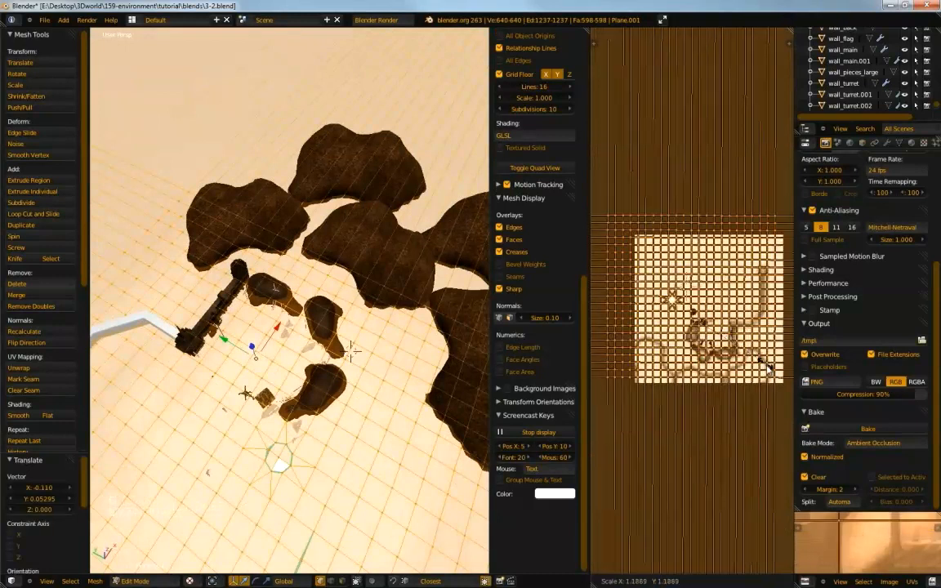
pyautogui.click(769, 377)
pyautogui.press('g')
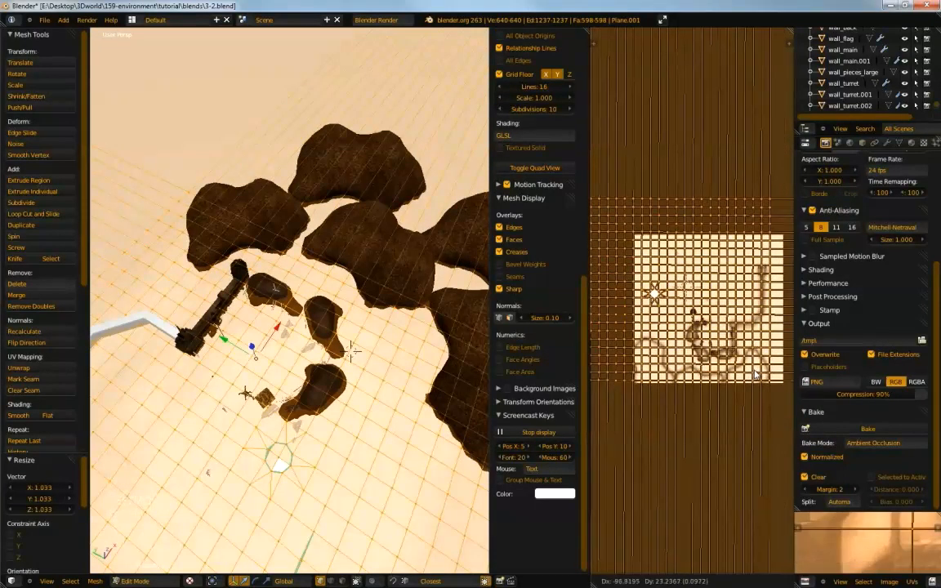
pyautogui.click(759, 377)
pyautogui.press('s')
pyautogui.click(766, 387)
pyautogui.press('g')
pyautogui.click(767, 389)
pyautogui.press('s')
pyautogui.click(770, 391)
pyautogui.click(857, 428)
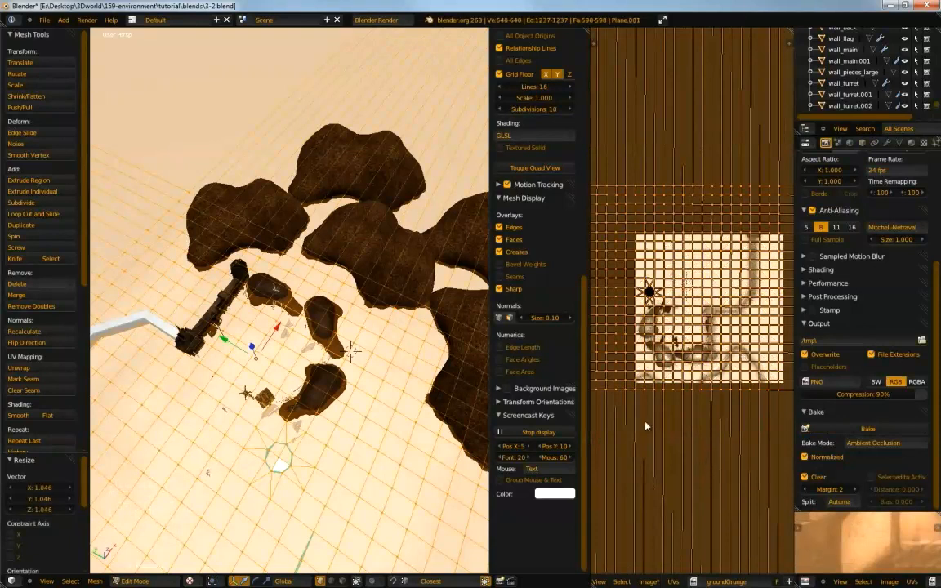
# - Fine-tune the UVs' vertical position and scale over the groundGrunge image, and bake the ambient occlusion again
pyautogui.moveTo(716, 299); pyautogui.dragTo(738, 293, button='middle')
pyautogui.press('g')
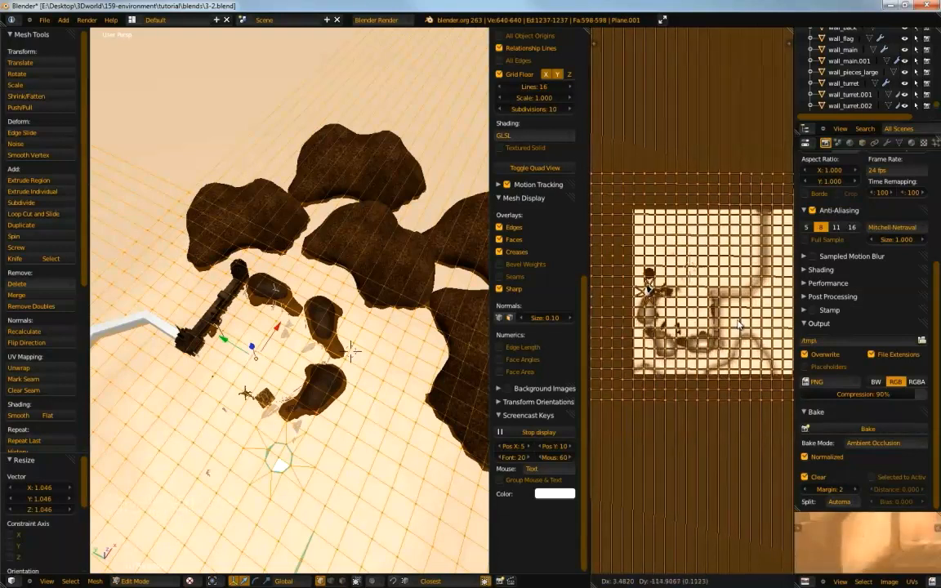
pyautogui.click(738, 321)
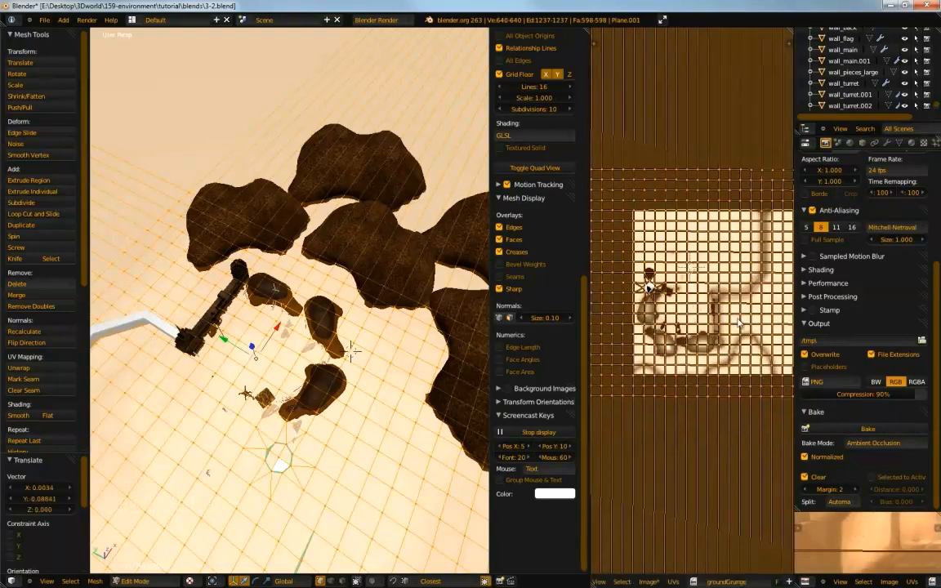
pyautogui.press('s')
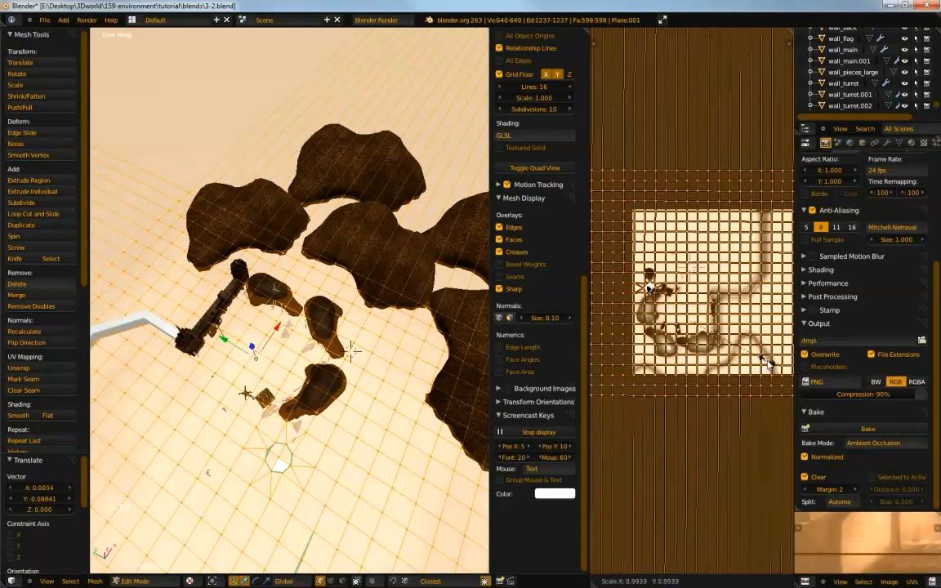
pyautogui.click(732, 330)
pyautogui.click(837, 428)
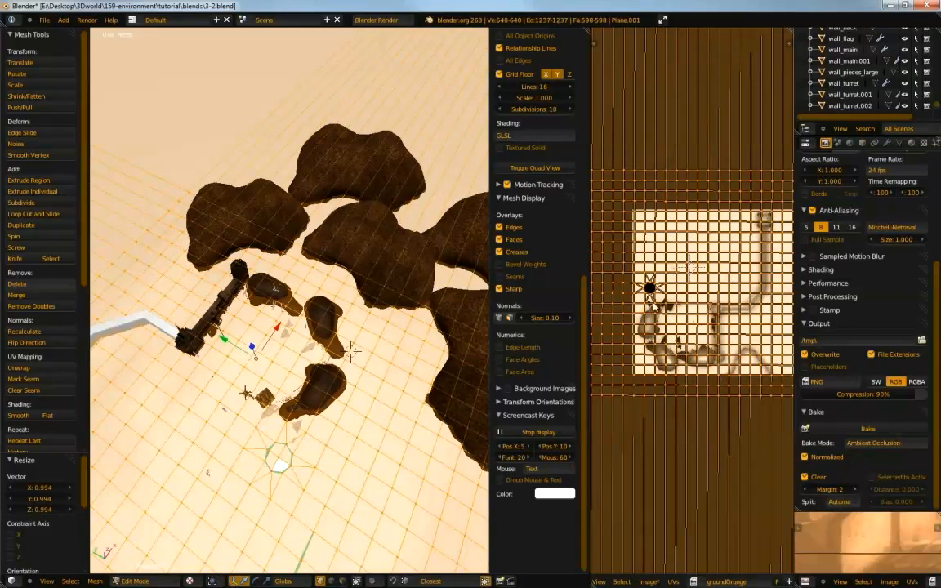
# - Examine the baked shading around the wall and small junk piles up close in groundGrunge, and return to Object Mode
pyautogui.scroll(3, 667, 322)
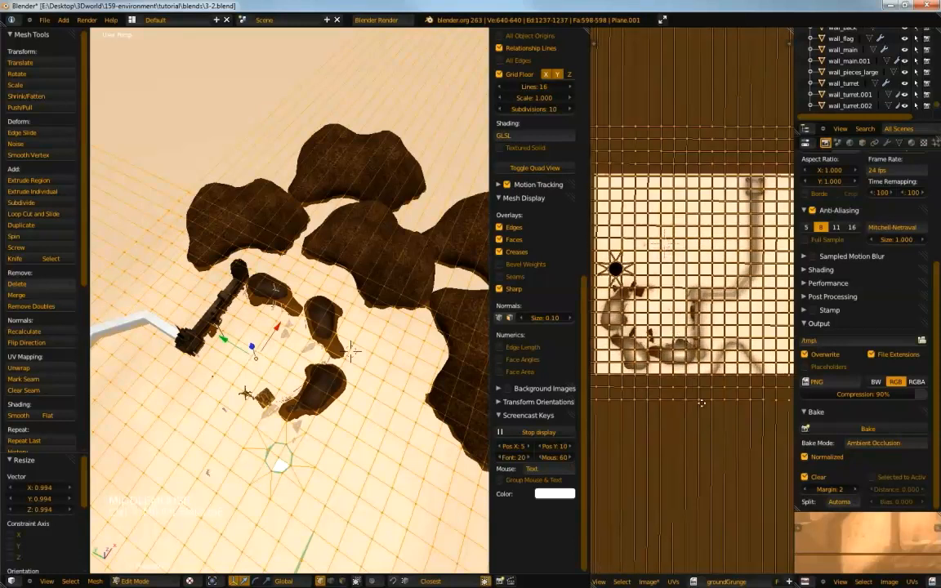
pyautogui.scroll(8, 668, 322)
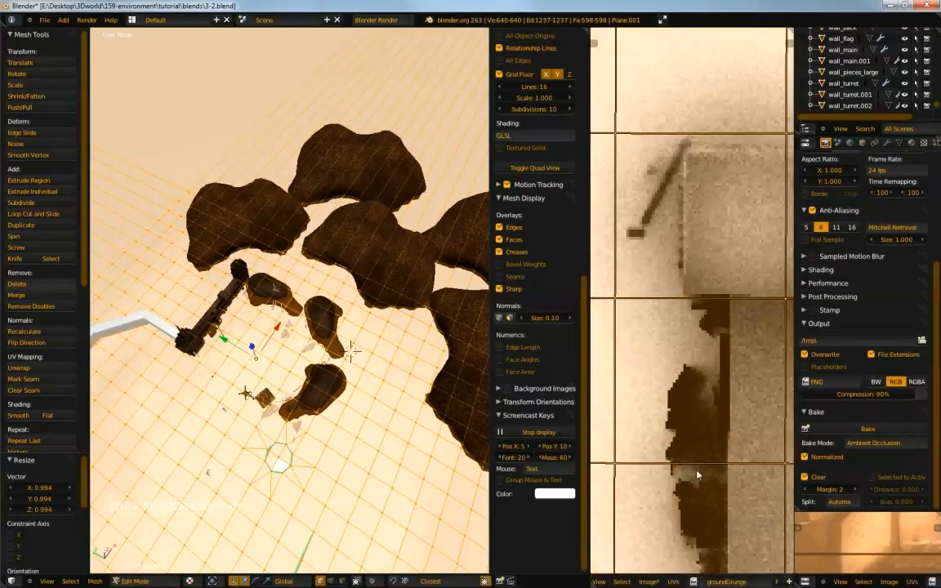
pyautogui.scroll(-10, 674, 375)
pyautogui.scroll(9, 671, 365)
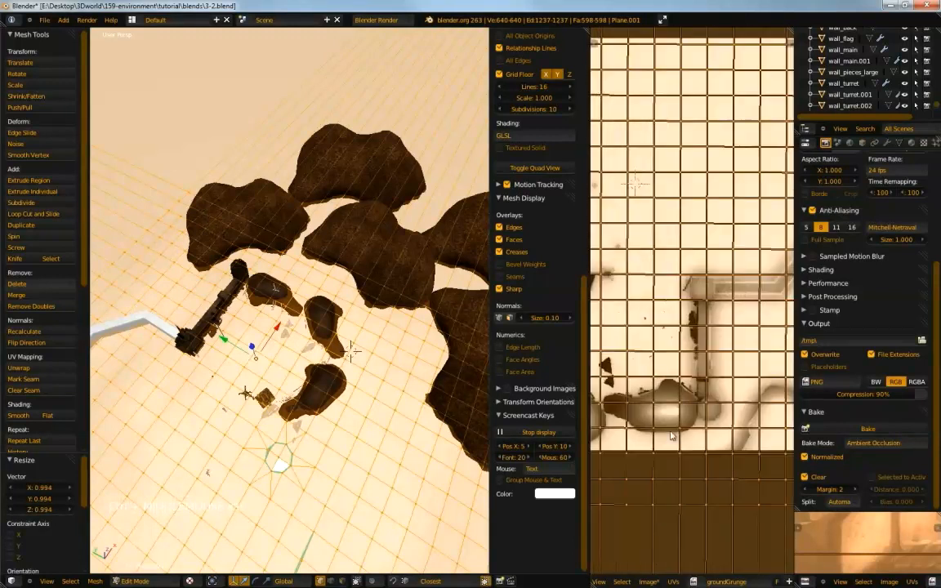
pyautogui.scroll(7, 669, 368)
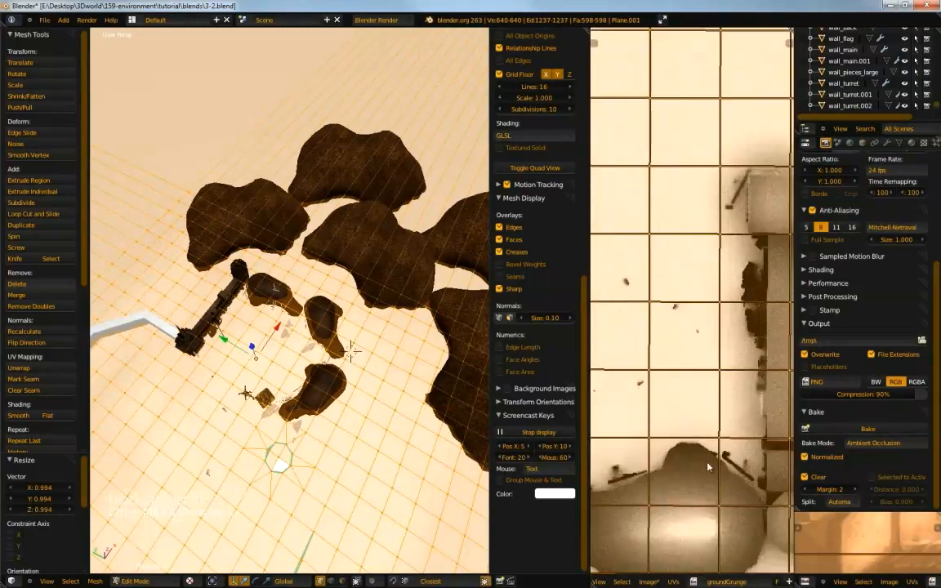
pyautogui.scroll(-8, 739, 517)
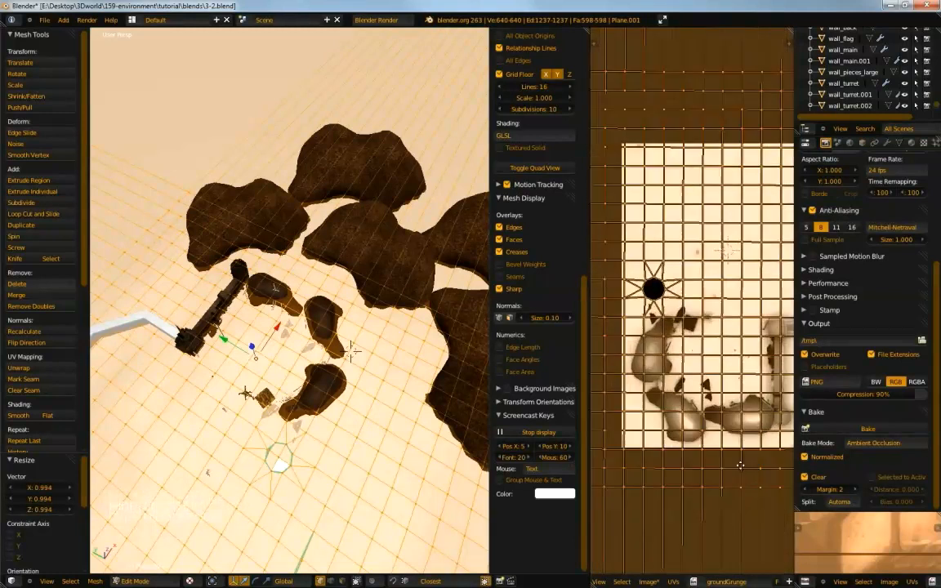
pyautogui.moveTo(307, 321); pyautogui.dragTo(351, 343, button='middle')
pyautogui.press('Tab')
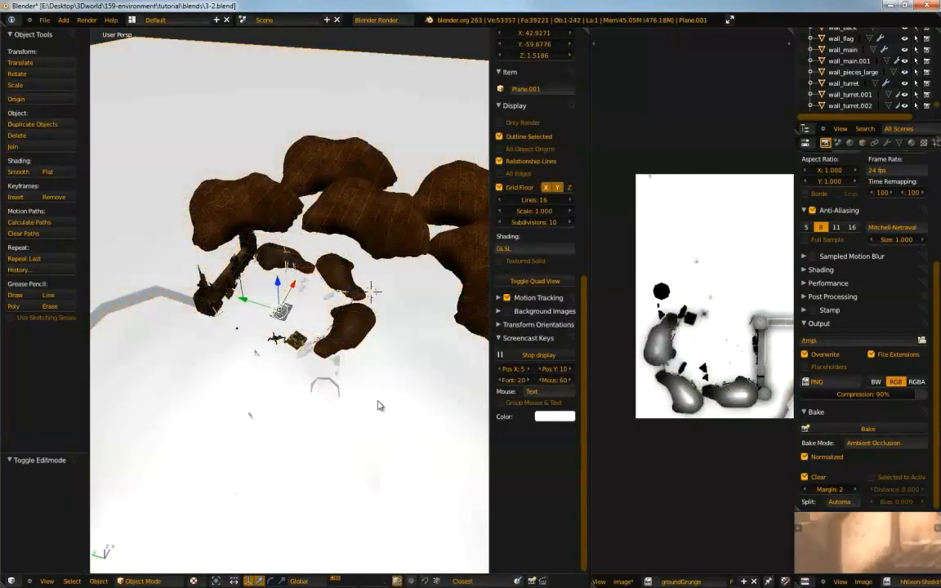
# - Add a new material named ground to the ground plane
pyautogui.click(911, 143)
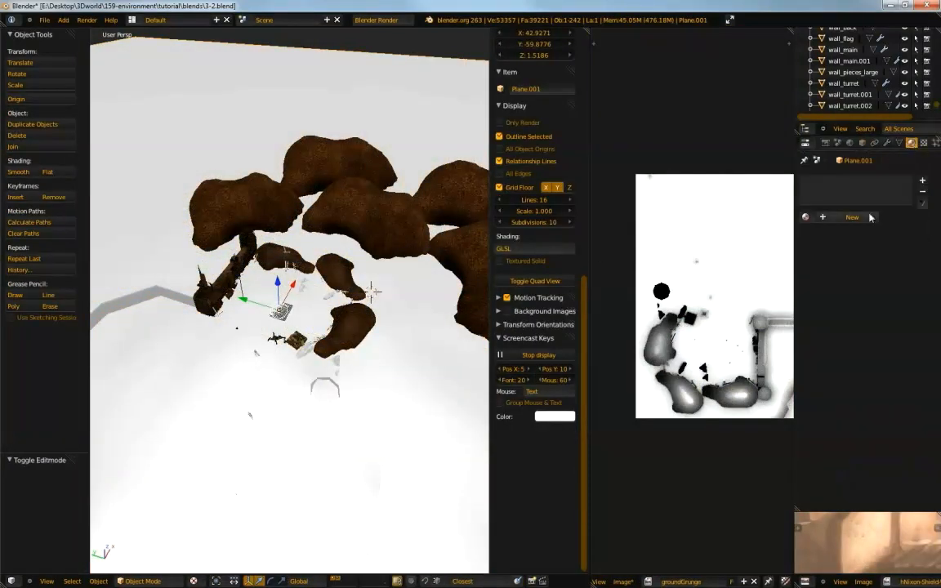
pyautogui.click(823, 215)
pyautogui.write('ground')
pyautogui.press('Return')
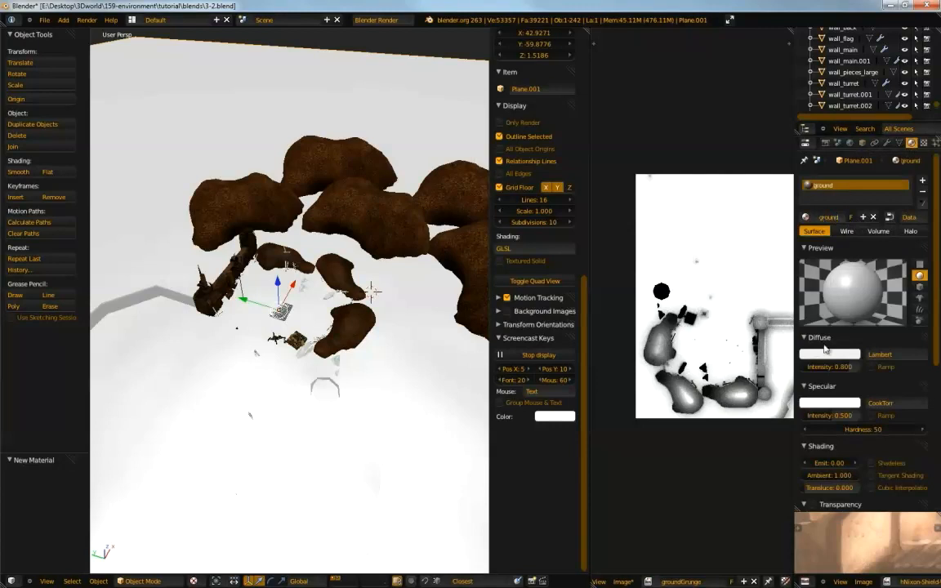
# - Add a texture named groundGrunge to the ground material and set its type to Image or Movie
pyautogui.click(923, 142)
pyautogui.click(851, 261)
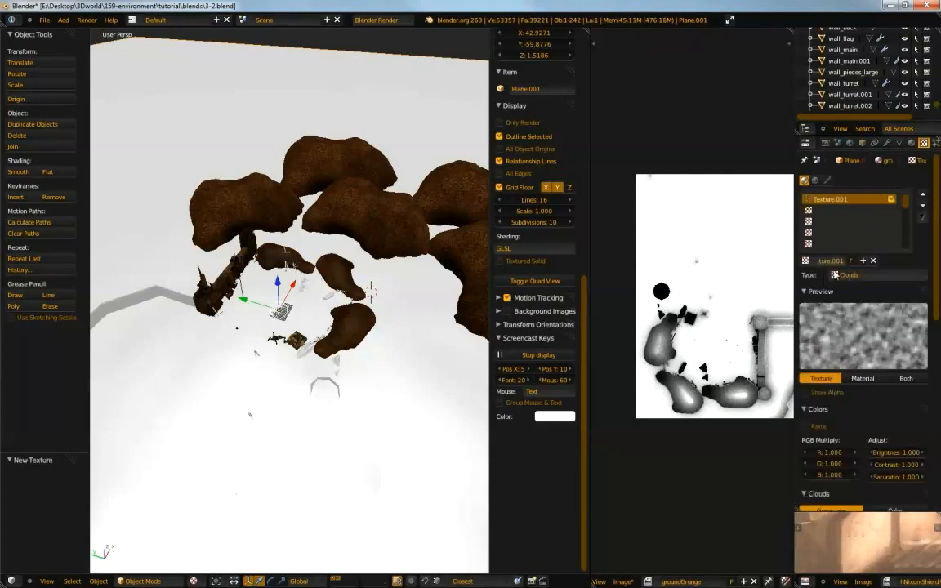
pyautogui.write('groundGrunge')
pyautogui.press('Return')
pyautogui.click(852, 276)
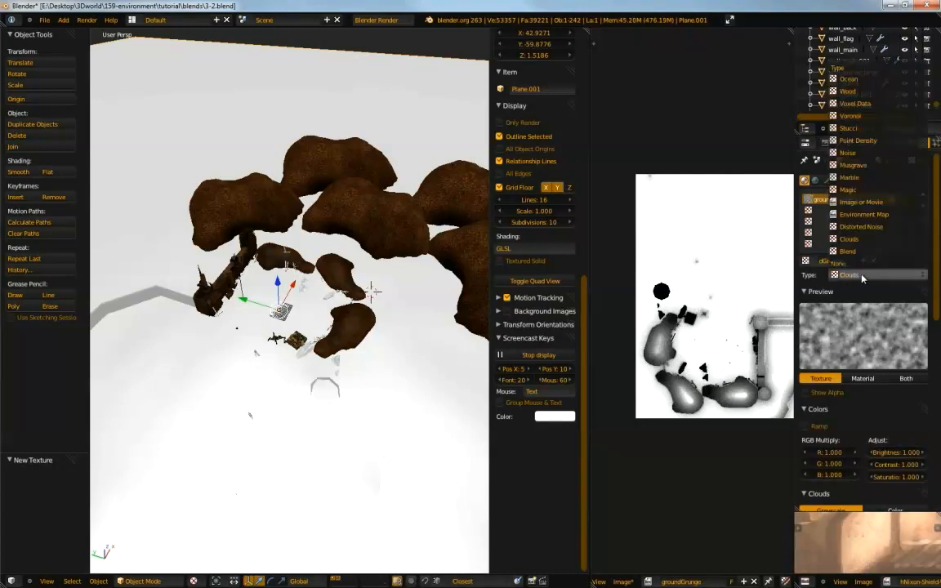
pyautogui.click(859, 204)
# - Assign the existing baked groundGrunge image to the texture
pyautogui.scroll(-5, 837, 416)
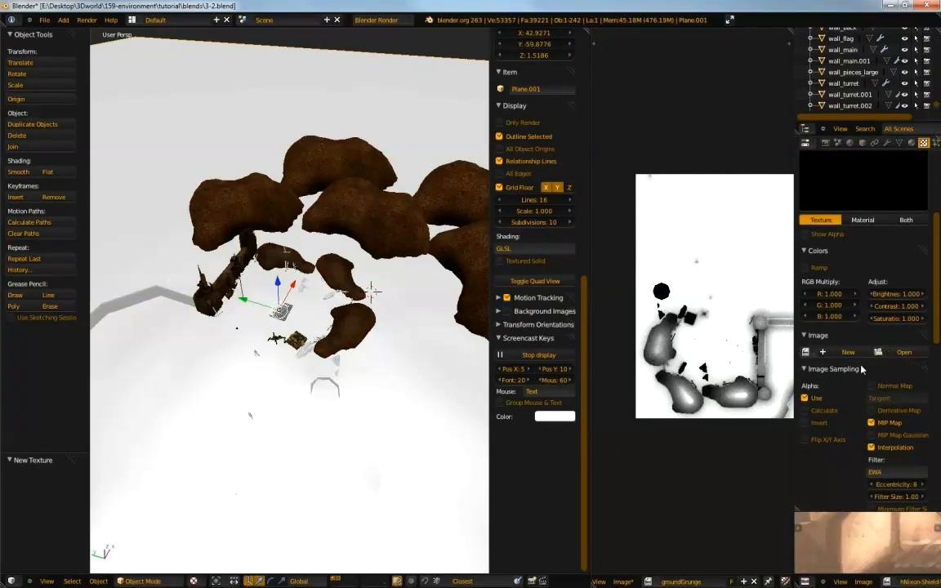
pyautogui.click(898, 352)
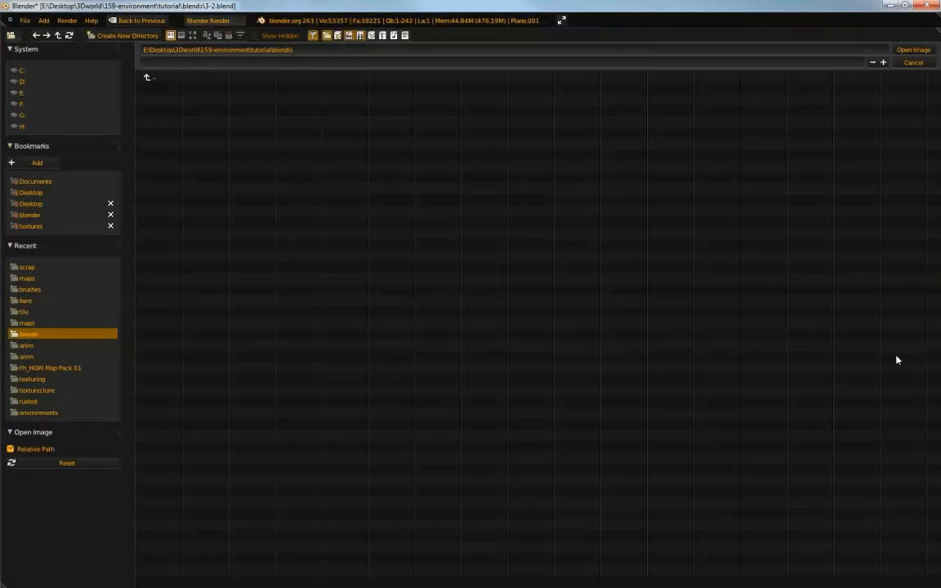
pyautogui.click(908, 63)
pyautogui.click(806, 352)
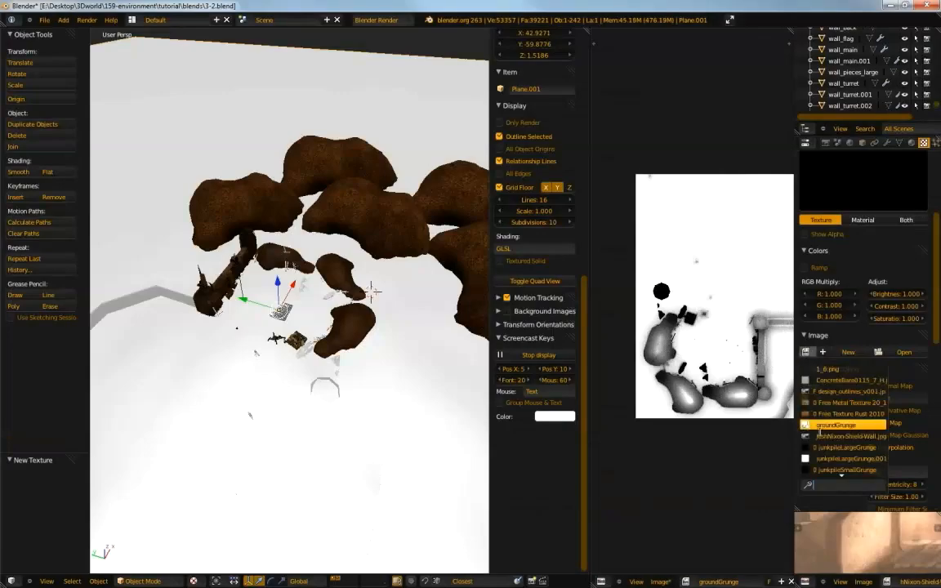
pyautogui.click(835, 424)
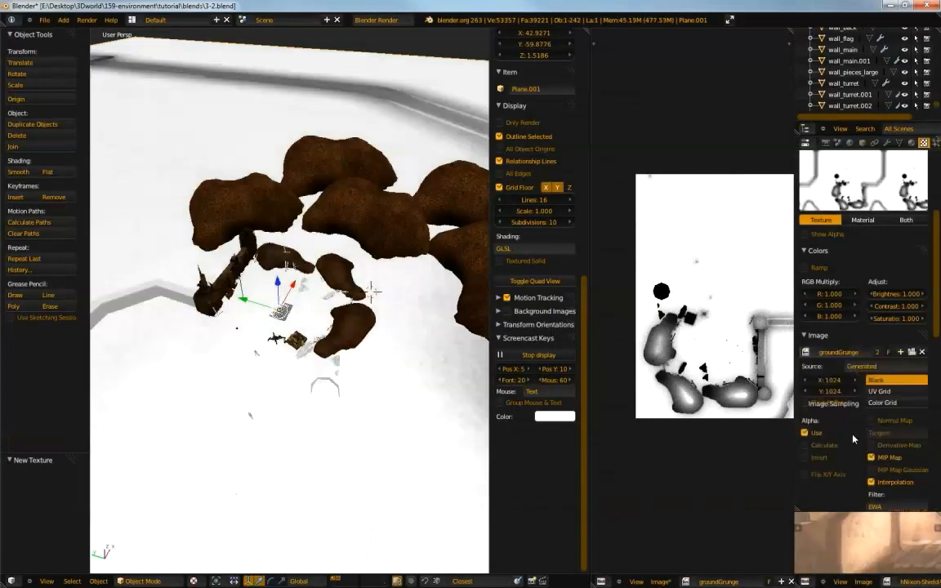
# - Map the groundGrunge texture with UV coordinates, using the default UV map
pyautogui.scroll(-8, 859, 435)
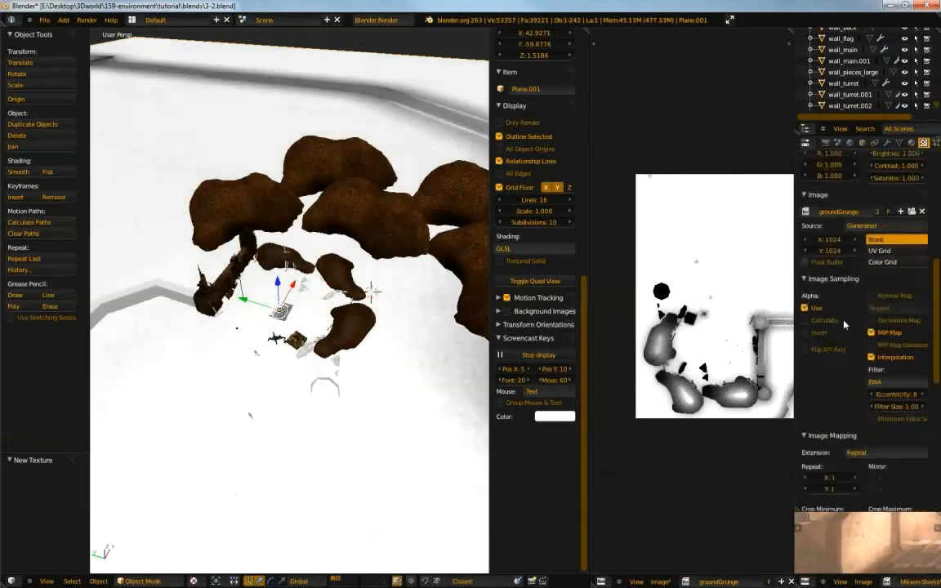
pyautogui.scroll(-4, 827, 383)
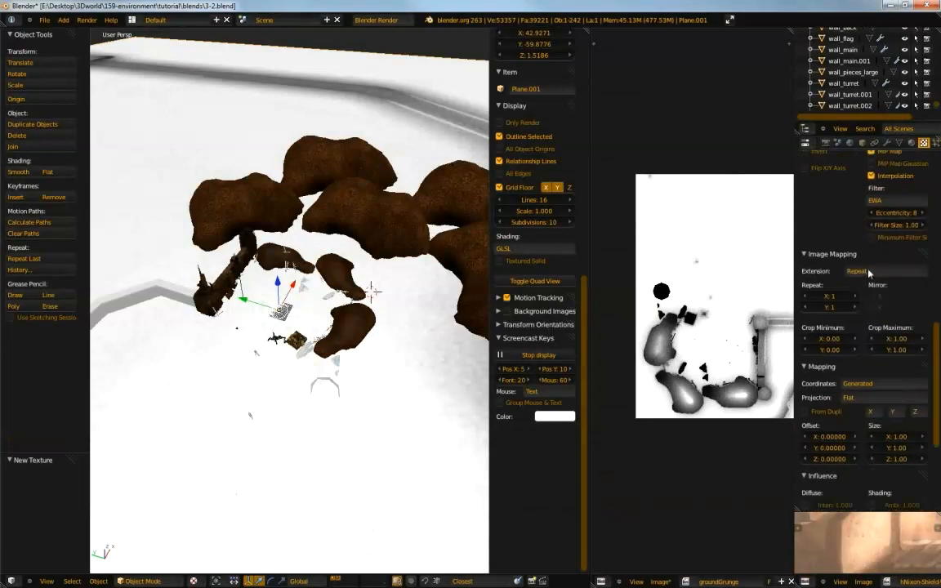
pyautogui.click(857, 383)
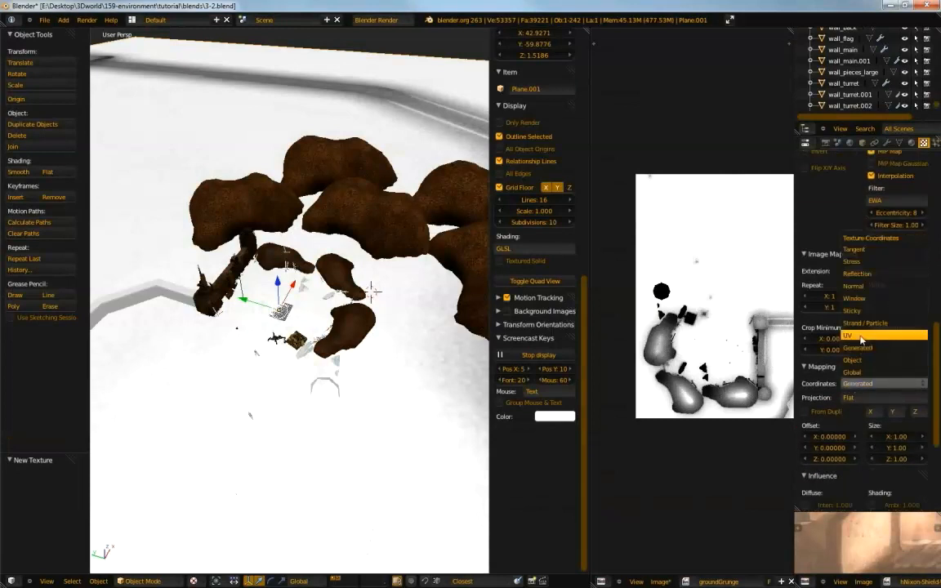
pyautogui.click(854, 335)
pyautogui.click(863, 401)
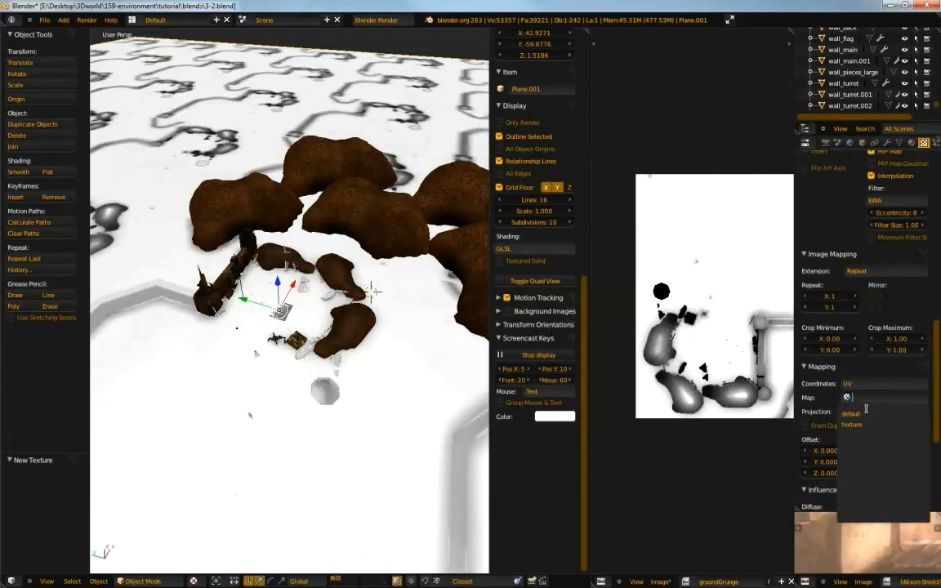
pyautogui.click(780, 369)
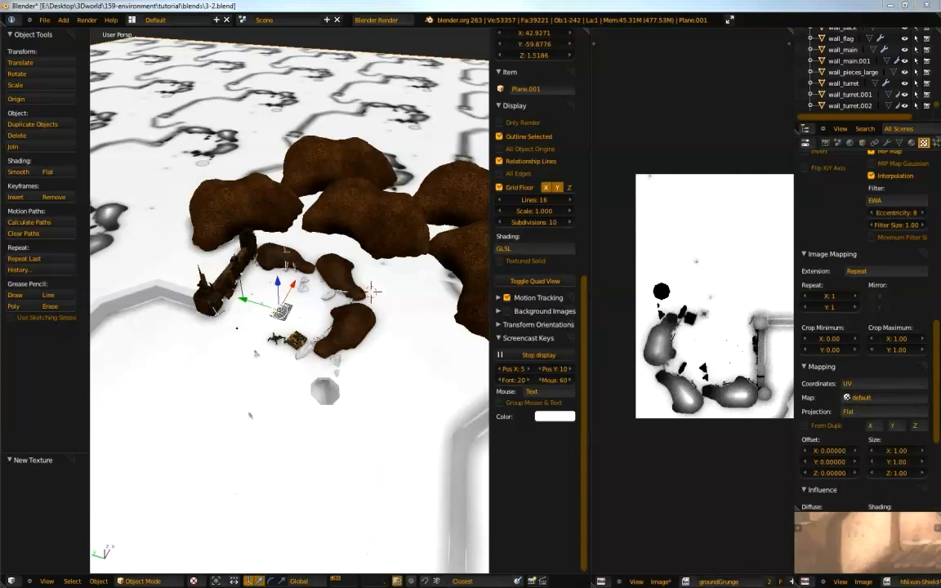
# - Examine the baked shading on the ground around the junk piles and up close at the upright large rails
pyautogui.moveTo(260, 259); pyautogui.dragTo(353, 280, button='middle')
pyautogui.moveTo(366, 284); pyautogui.dragTo(293, 419, button='middle')
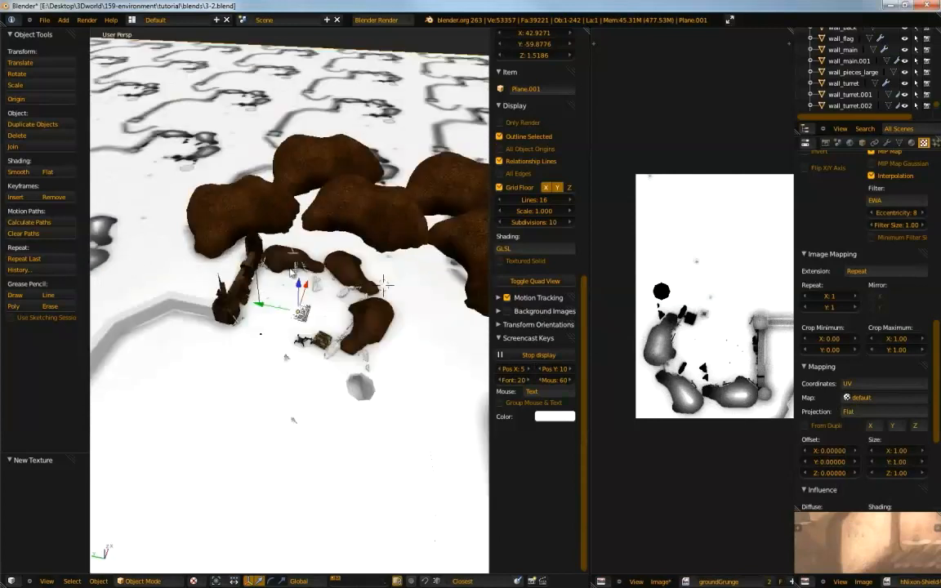
pyautogui.moveTo(290, 260); pyautogui.dragTo(359, 264, button='middle')
pyautogui.rightClick(368, 255)
pyautogui.press('KP_Decimal')
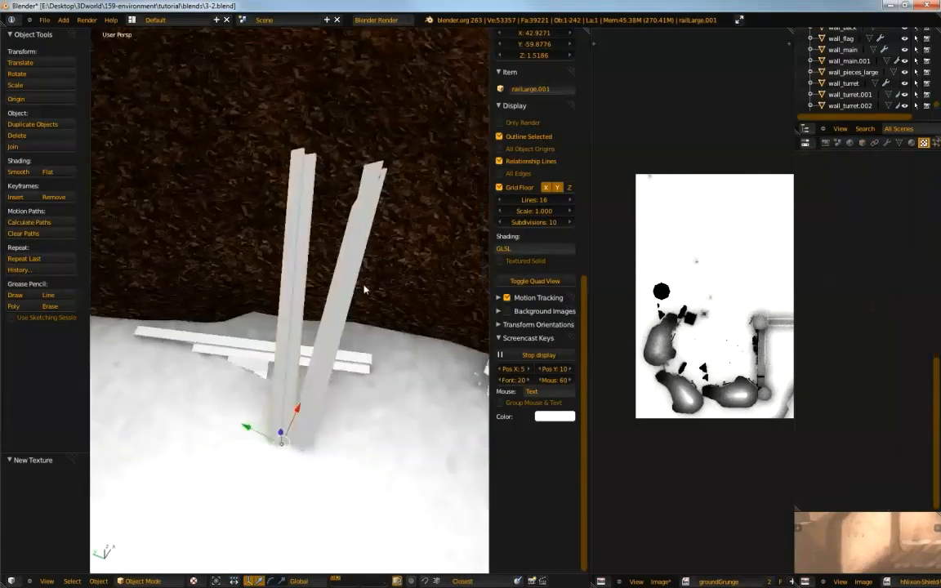
pyautogui.scroll(-2, 322, 259)
pyautogui.moveTo(322, 258); pyautogui.dragTo(396, 296, button='middle')
# - Reselect the ground plane and examine how the groundGrunge texture is laid out across its whole surface
pyautogui.press('a')
pyautogui.rightClick(362, 378)
pyautogui.moveTo(362, 378); pyautogui.dragTo(279, 444, button='middle')
pyautogui.keyDown('ctrl'); pyautogui.moveTo(234, 213); pyautogui.dragTo(251, 343, button='middle'); pyautogui.keyUp('ctrl')
pyautogui.keyDown('ctrl'); pyautogui.moveTo(236, 261); pyautogui.dragTo(252, 339, button='middle'); pyautogui.keyUp('ctrl')
pyautogui.moveTo(252, 338); pyautogui.dragTo(273, 395, button='middle')
pyautogui.keyDown('ctrl'); pyautogui.moveTo(232, 177); pyautogui.dragTo(243, 246, button='middle'); pyautogui.keyUp('ctrl')
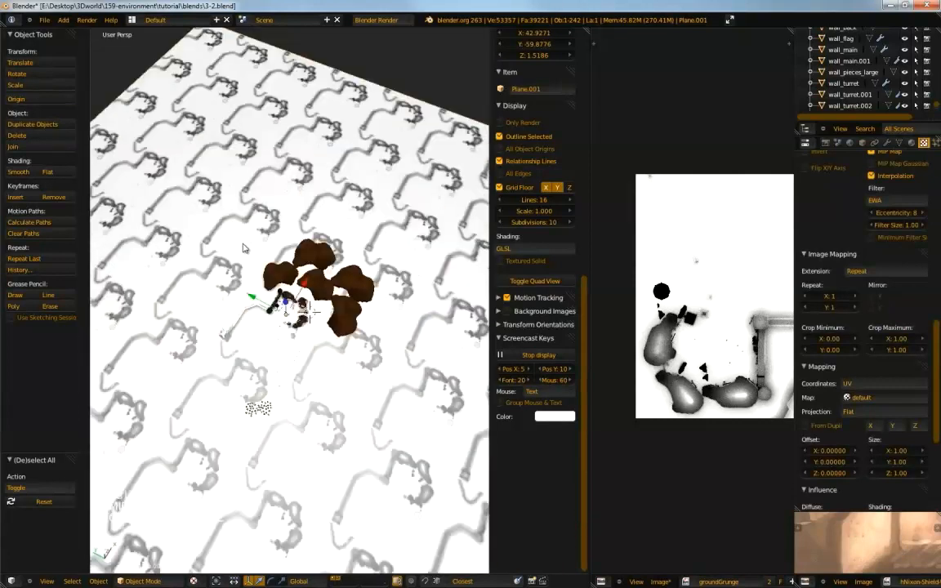
pyautogui.moveTo(390, 382); pyautogui.dragTo(372, 470, button='middle')
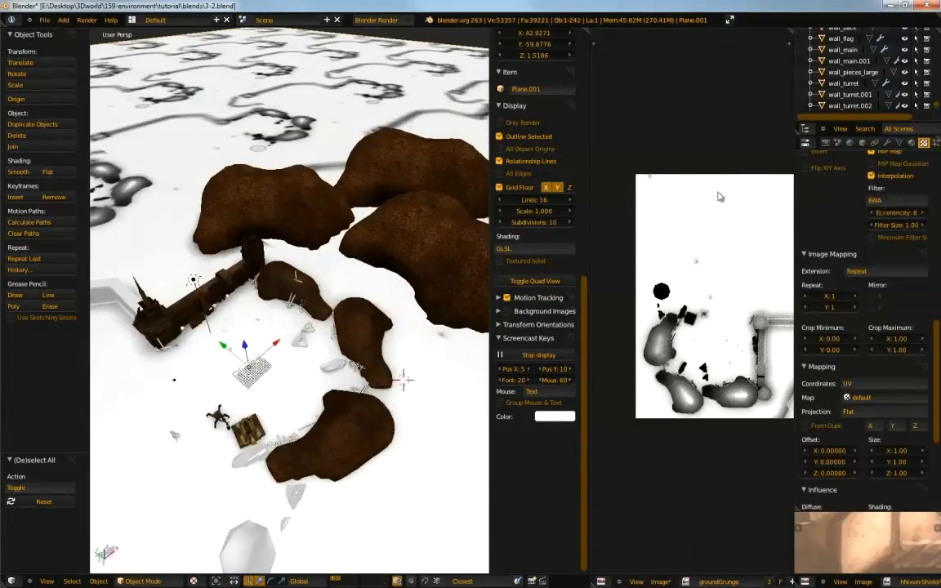
# - Review the ground's UV maps and the image, mapping and influence settings of the groundGrunge texture
pyautogui.click(899, 143)
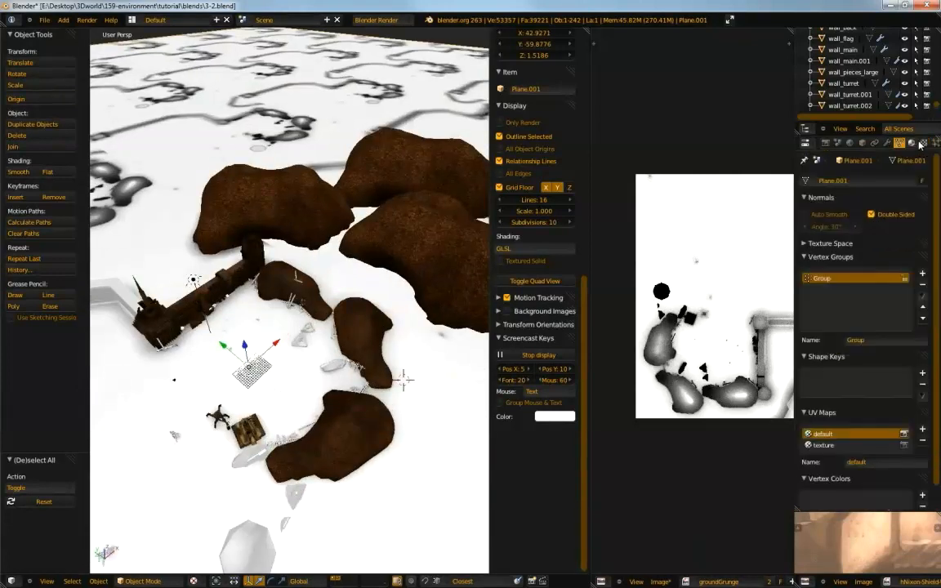
pyautogui.click(922, 143)
pyautogui.scroll(-2, 827, 256)
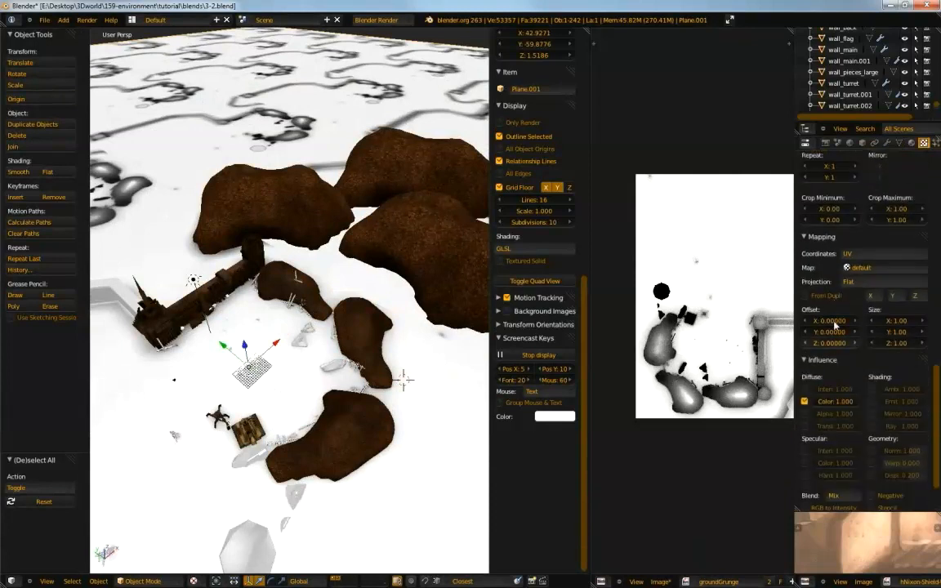
pyautogui.scroll(10, 827, 255)
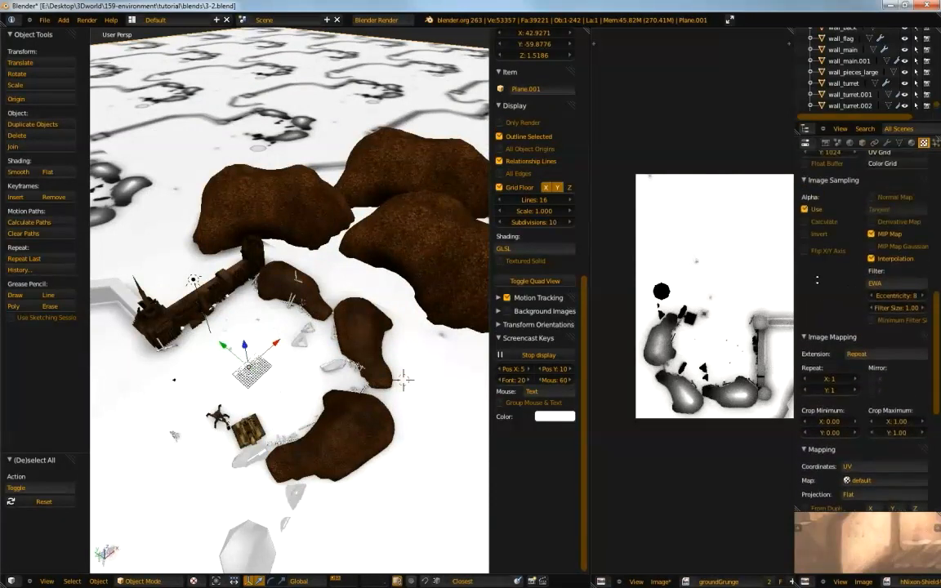
pyautogui.scroll(4, 808, 433)
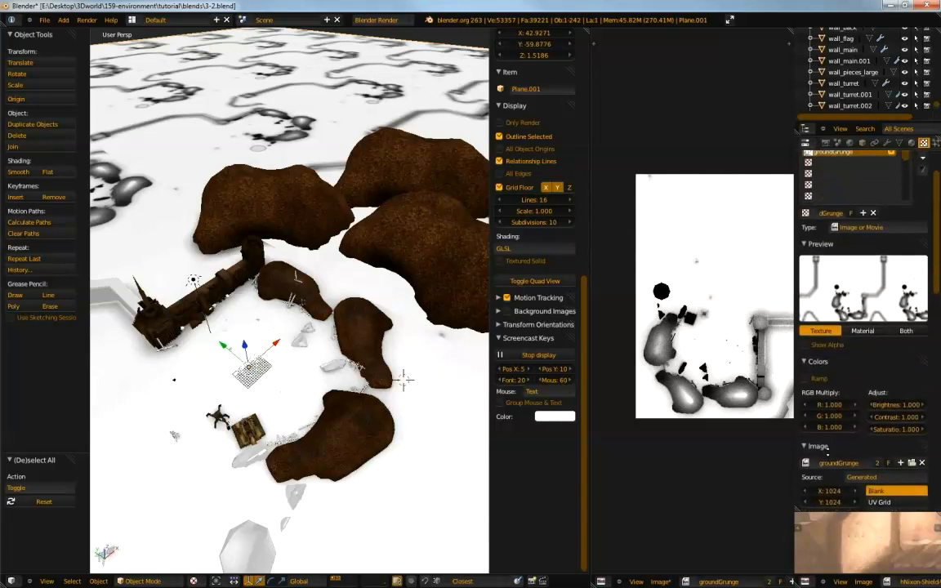
pyautogui.scroll(-6, 825, 297)
pyautogui.scroll(-6, 825, 298)
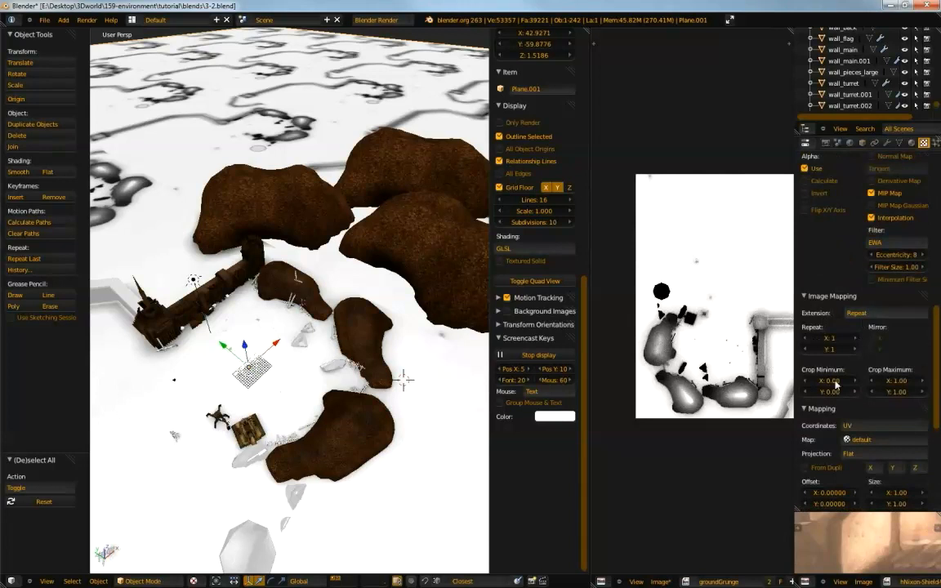
# - Try different minimum and maximum X crop values on the groundGrunge texture, and restore them to 0 and 1
pyautogui.moveTo(836, 385); pyautogui.dragTo(848, 384)
pyautogui.click(831, 384)
pyautogui.write('0')
pyautogui.press('Return')
pyautogui.click(814, 339)
pyautogui.moveTo(919, 382); pyautogui.dragTo(897, 384)
pyautogui.click(895, 384)
pyautogui.write('1')
pyautogui.press('Return')
pyautogui.click(894, 383)
pyautogui.write('1')
pyautogui.press('Return')
# - Try the Clip extension on the groundGrunge texture with the default UV map, and return the extension to Repeat
pyautogui.click(857, 312)
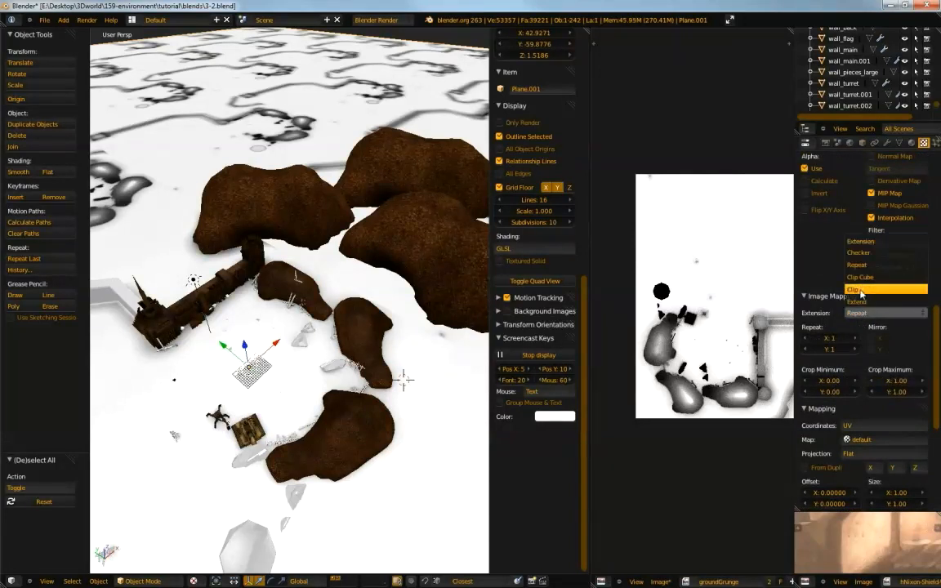
pyautogui.click(857, 290)
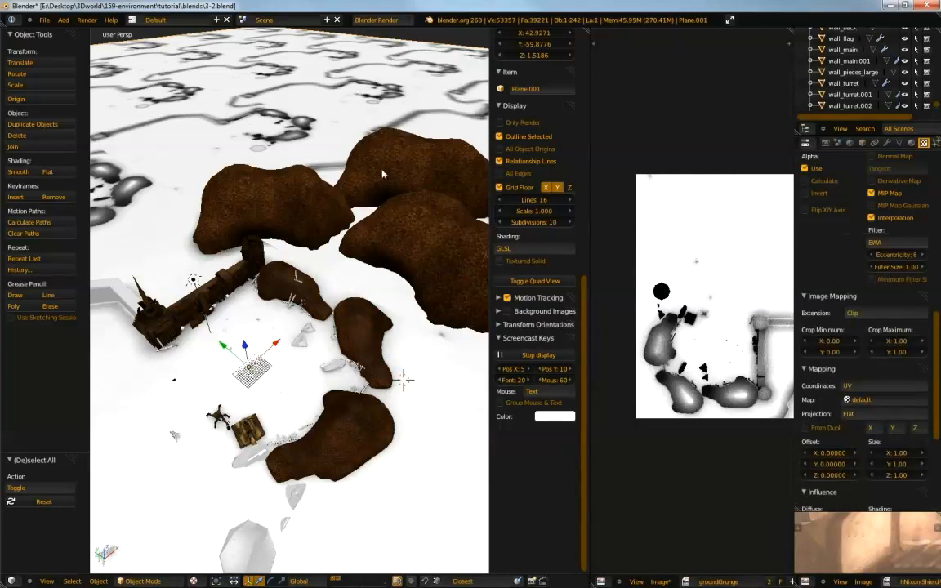
pyautogui.moveTo(729, 356); pyautogui.dragTo(670, 342, button='middle')
pyautogui.click(863, 399)
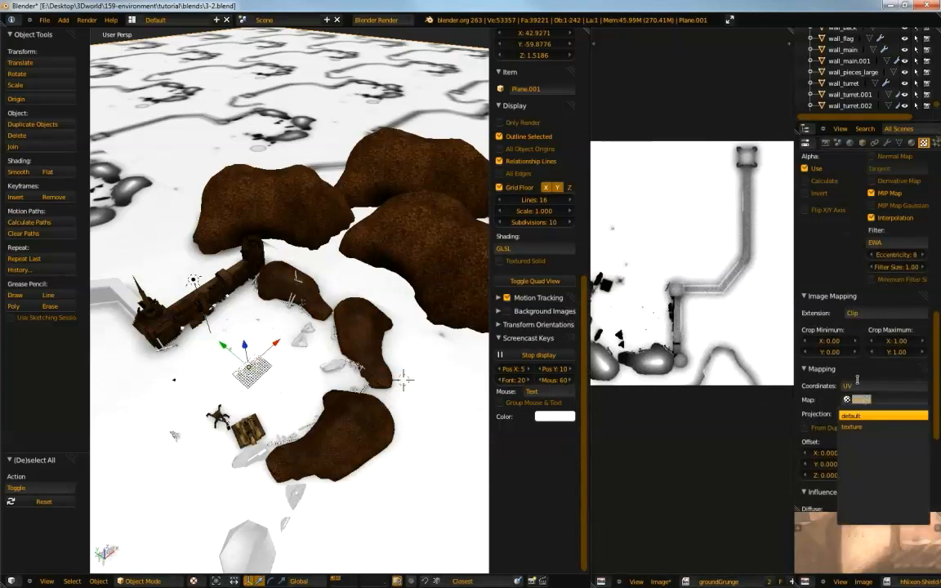
pyautogui.click(853, 416)
pyautogui.click(866, 313)
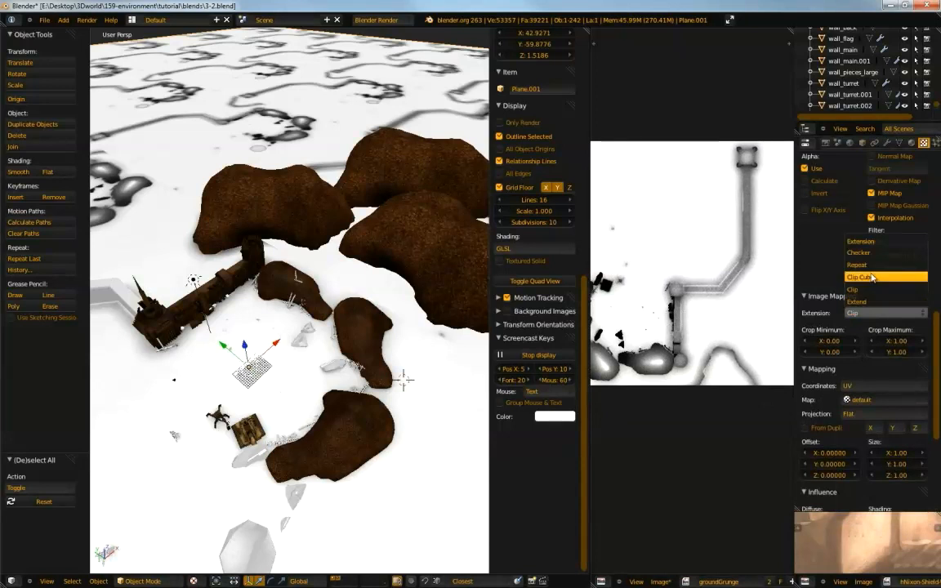
pyautogui.click(865, 264)
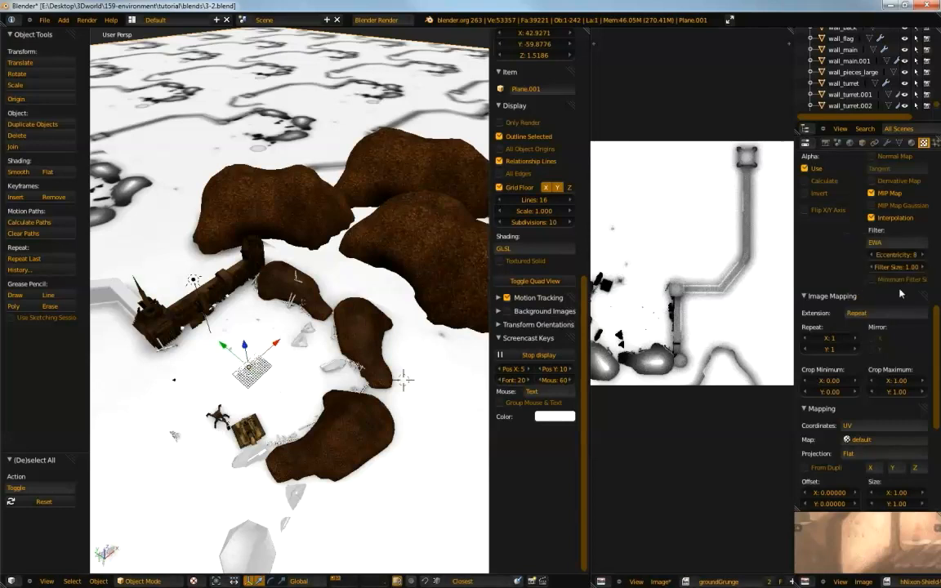
# - With the ground plane in Edit Mode, deselect all its UVs and maximize the UV editor around the groundGrunge image
pyautogui.moveTo(277, 320); pyautogui.dragTo(371, 473, button='middle')
pyautogui.press('Tab')
pyautogui.keyDown('shift'); pyautogui.moveTo(694, 343); pyautogui.dragTo(655, 374, button='middle'); pyautogui.keyUp('shift')
pyautogui.keyDown('shift'); pyautogui.moveTo(664, 316); pyautogui.dragTo(716, 312, button='middle'); pyautogui.keyUp('shift')
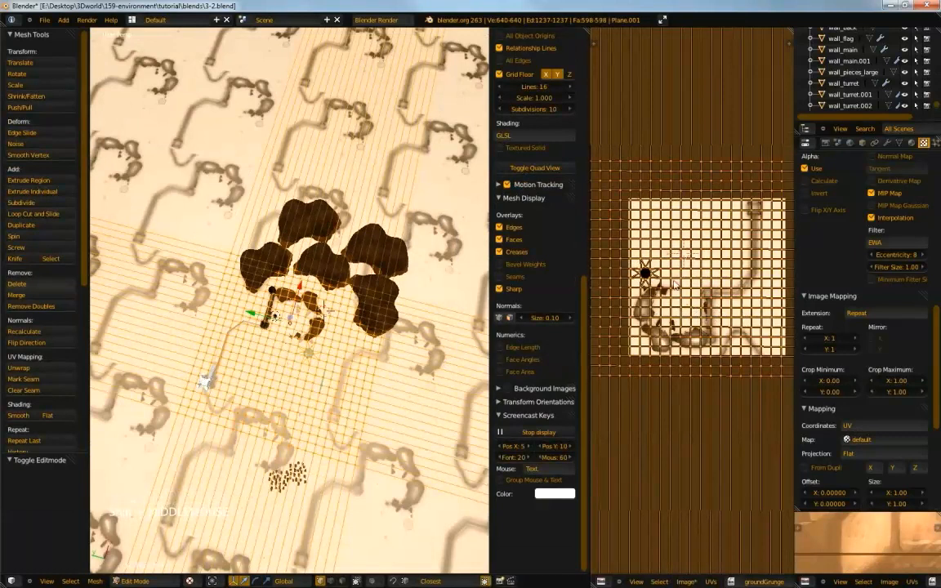
pyautogui.scroll(-5, 686, 285)
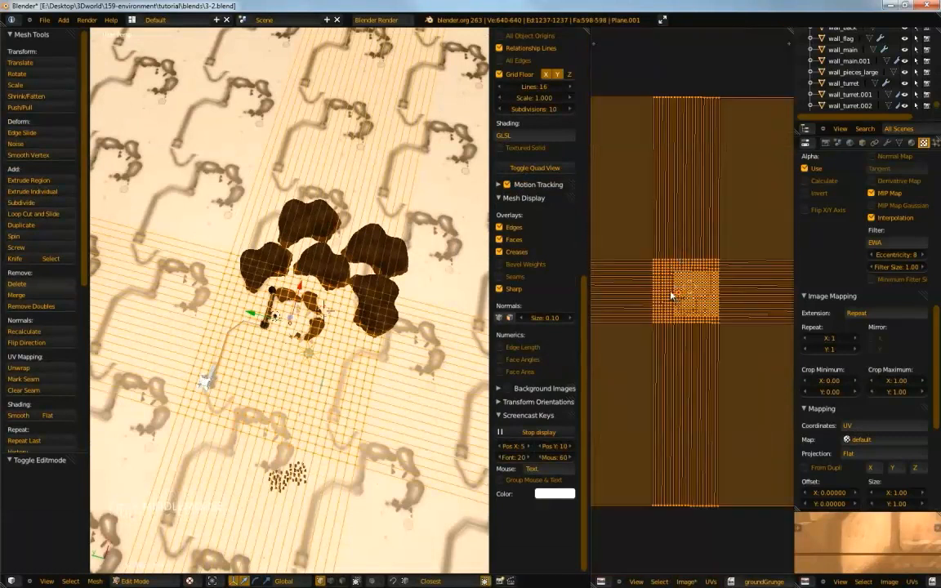
pyautogui.press('a')
pyautogui.scroll(7, 672, 325)
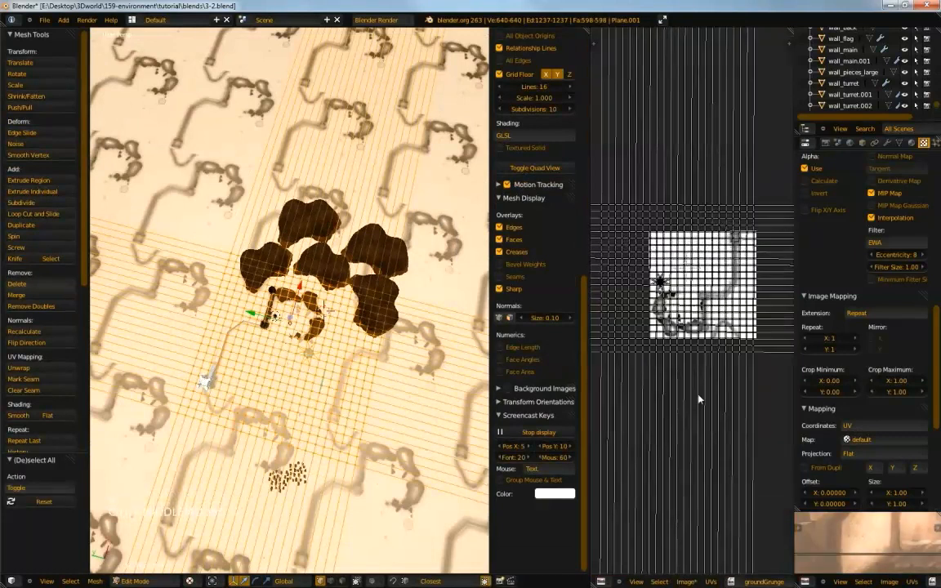
pyautogui.keyDown('ctrl'); pyautogui.moveTo(671, 324); pyautogui.dragTo(640, 316, button='middle'); pyautogui.keyUp('ctrl')
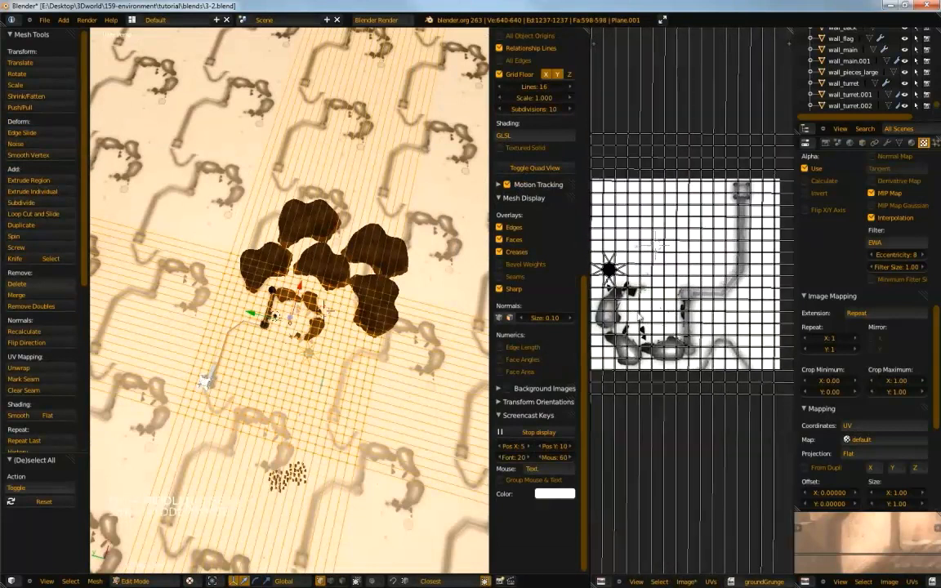
pyautogui.hotkey('ctrl', 'Up')
pyautogui.moveTo(403, 276); pyautogui.dragTo(420, 409, button='middle')
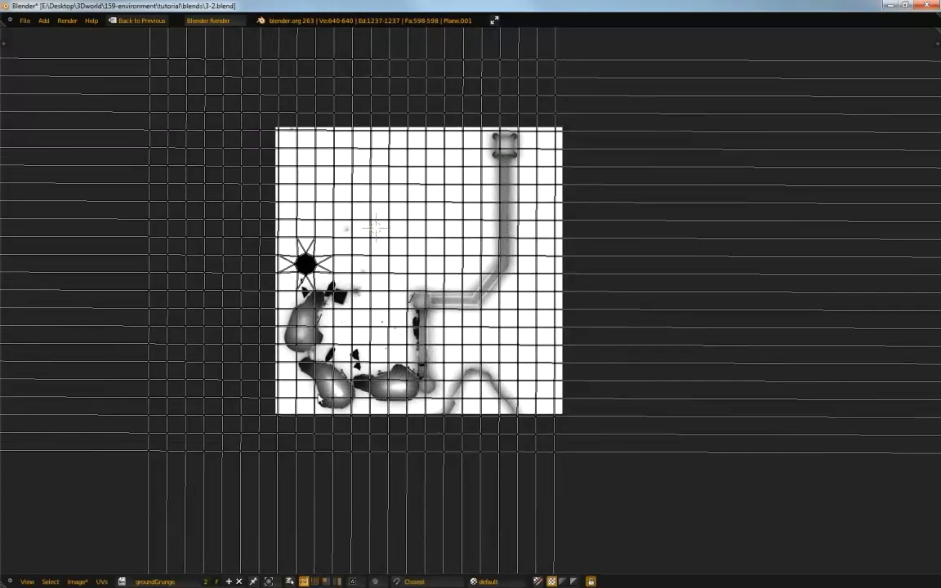
# - Select the UVs lying over the groundGrunge image, and invert the selection in face select mode
pyautogui.press('b')
pyautogui.moveTo(278, 418); pyautogui.dragTo(571, 131)
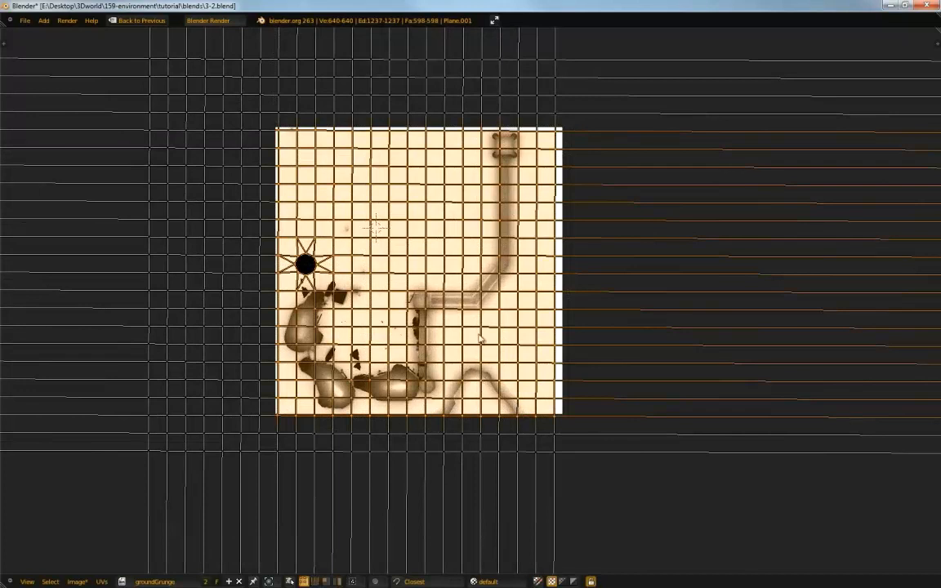
pyautogui.hotkey('ctrl', 'Tab')
pyautogui.click(467, 361)
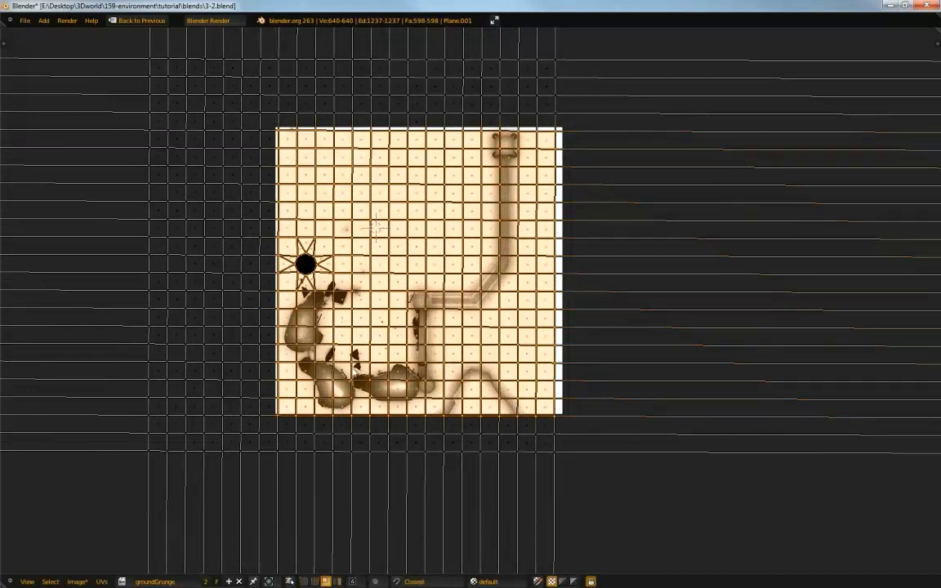
pyautogui.scroll(-7, 424, 280)
pyautogui.hotkey('ctrl', 'i')
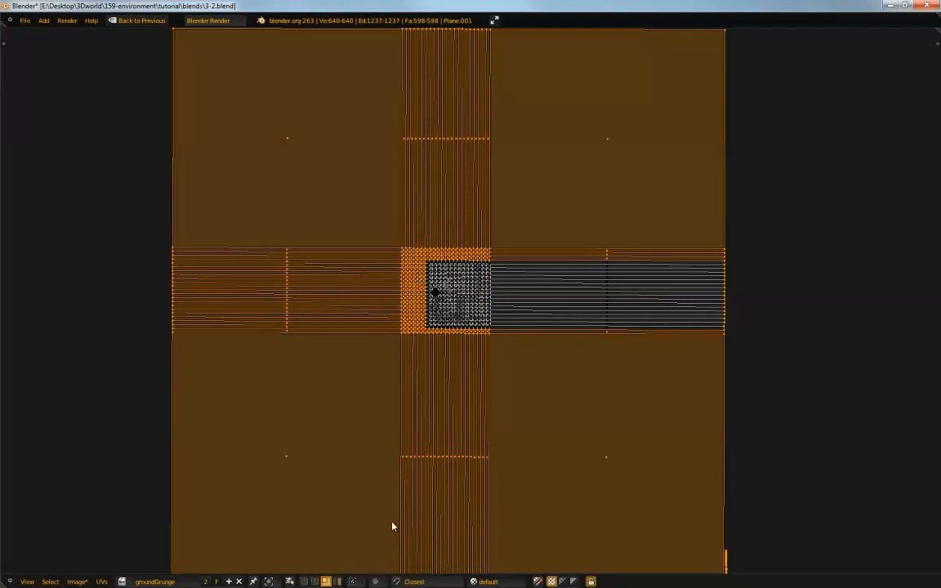
# - Turn on the sync between UV and mesh selection, and try scaling the ground plane's whole UV layout
pyautogui.click(101, 581)
pyautogui.click(290, 580)
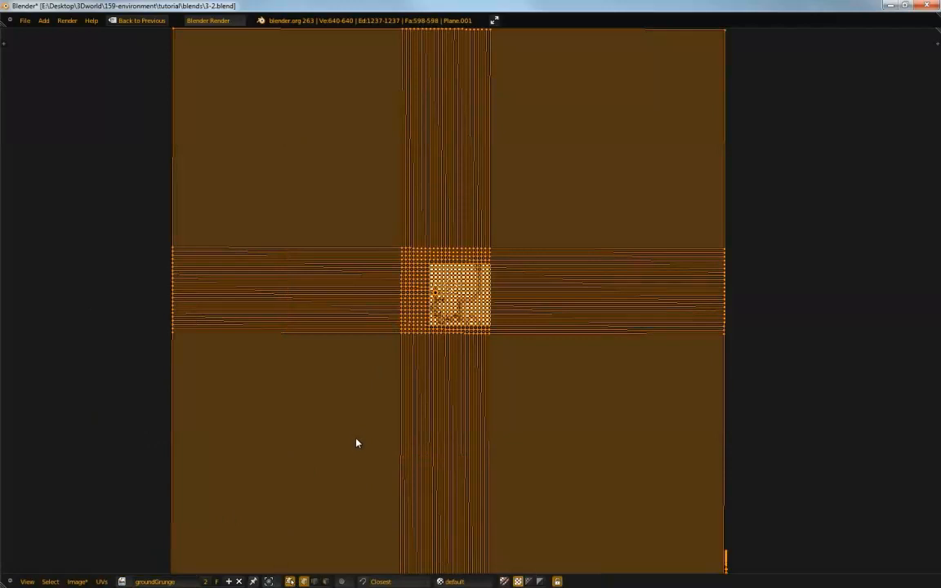
pyautogui.hotkey('ctrl', 'Up')
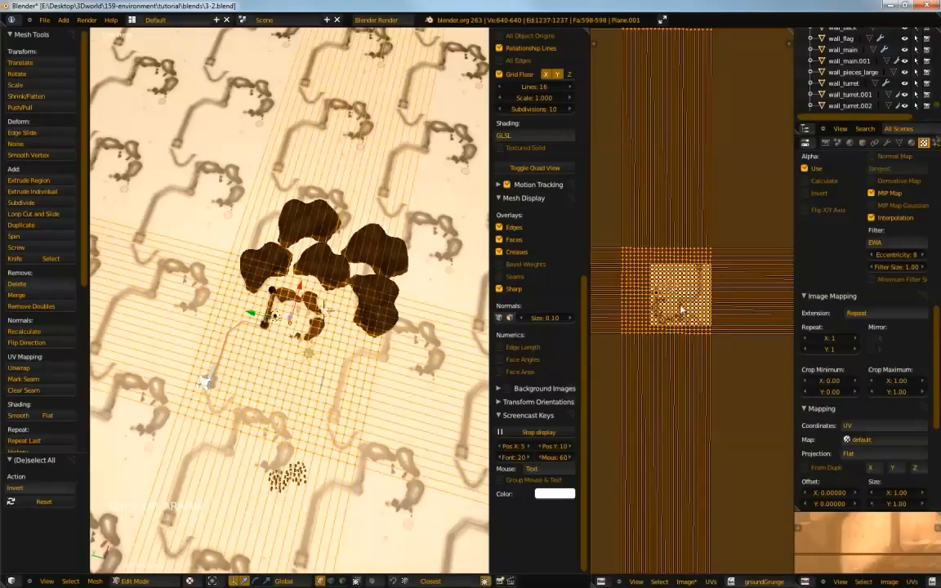
pyautogui.hotkey('ctrl', 'Up')
pyautogui.press('s')
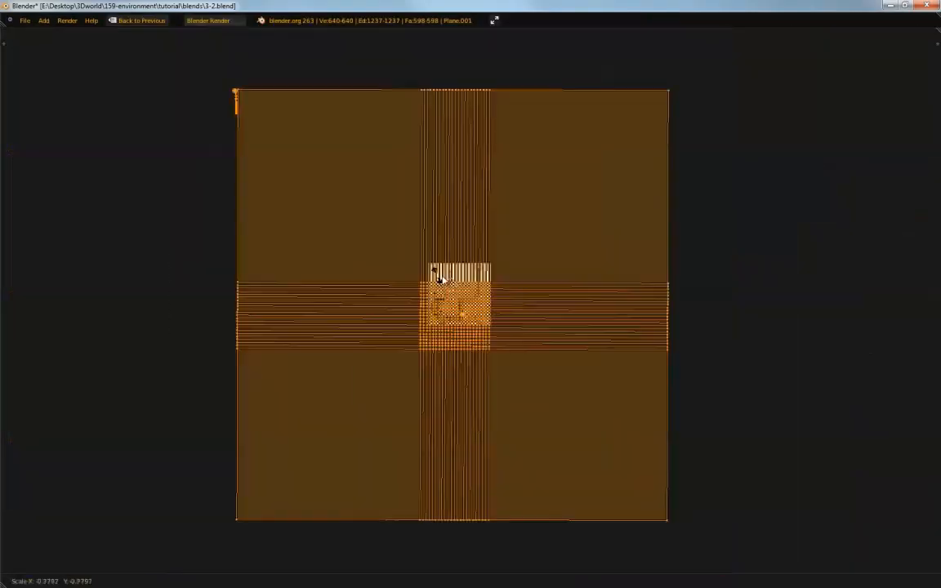
pyautogui.rightClick(454, 303)
# - Box-select only the UV vertices over the groundGrunge image, invert the selection, and switch to face select mode
pyautogui.press('a')
pyautogui.keyDown('ctrl'); pyautogui.moveTo(448, 269); pyautogui.dragTo(516, 378, button='middle'); pyautogui.keyUp('ctrl')
pyautogui.press('b')
pyautogui.moveTo(526, 371); pyautogui.dragTo(356, 196)
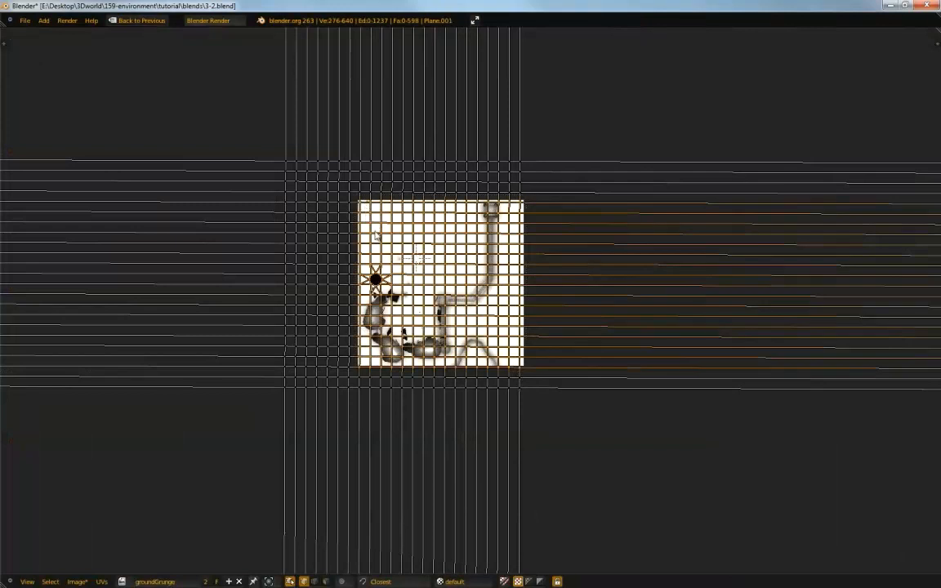
pyautogui.keyDown('ctrl'); pyautogui.moveTo(462, 397); pyautogui.dragTo(548, 410, button='middle'); pyautogui.keyUp('ctrl')
pyautogui.keyDown('ctrl'); pyautogui.moveTo(510, 324); pyautogui.dragTo(479, 241, button='middle'); pyautogui.keyUp('ctrl')
pyautogui.hotkey('ctrl', 'i')
pyautogui.hotkey('ctrl', 'Tab')
pyautogui.click(485, 335)
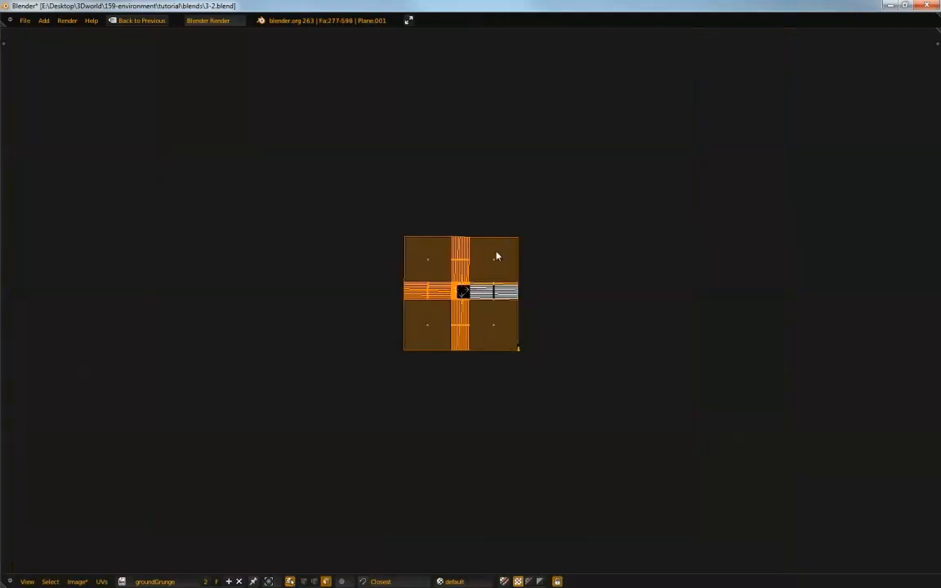
# - Add the unselected strip of long faces beside the image and the outer corner faces to the UV selection
pyautogui.scroll(6, 501, 254)
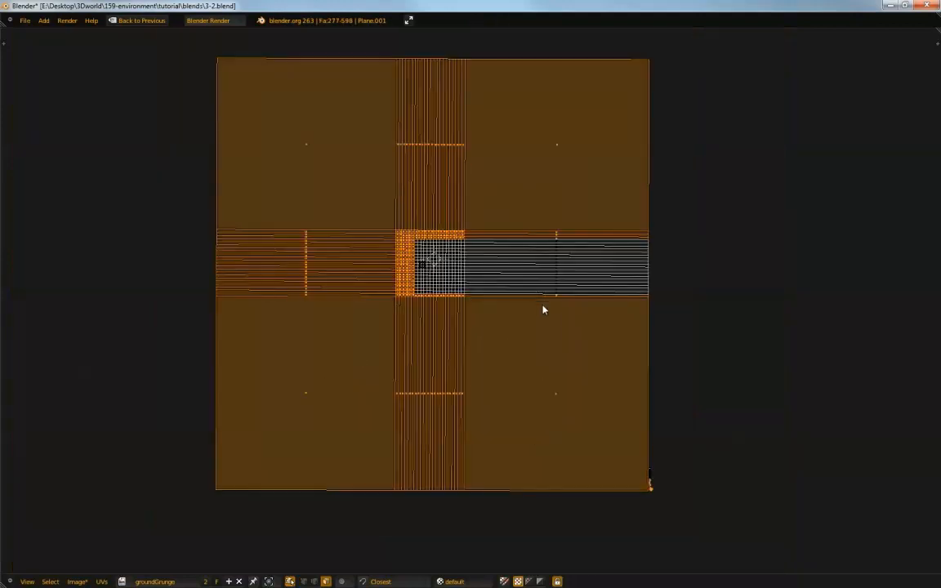
pyautogui.press('b')
pyautogui.moveTo(535, 315); pyautogui.dragTo(570, 212)
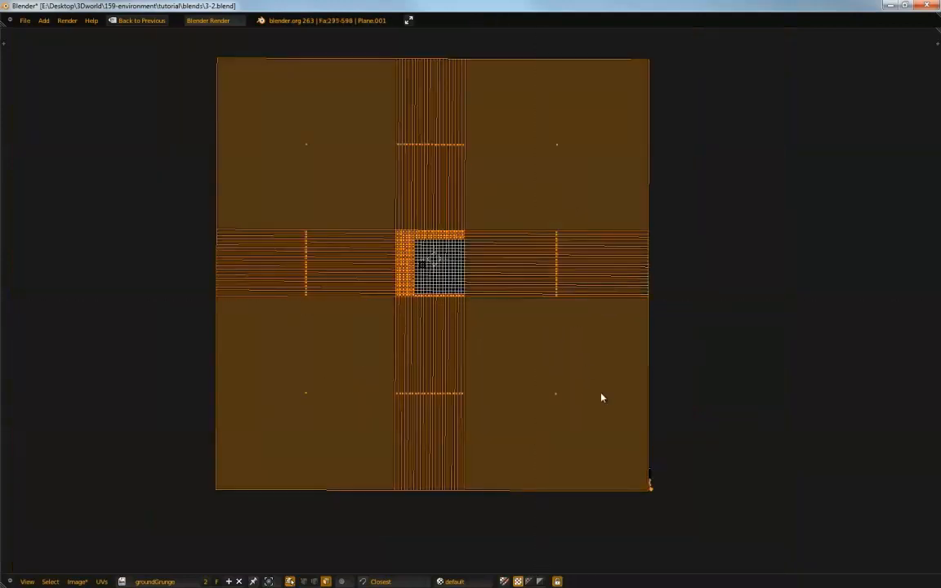
pyautogui.press('b')
pyautogui.moveTo(619, 407); pyautogui.dragTo(698, 574)
# - Shrink the selected outer UV faces and move them onto the groundGrunge image
pyautogui.moveTo(456, 225); pyautogui.dragTo(529, 498, button='middle')
pyautogui.moveTo(473, 414); pyautogui.dragTo(487, 306, button='middle')
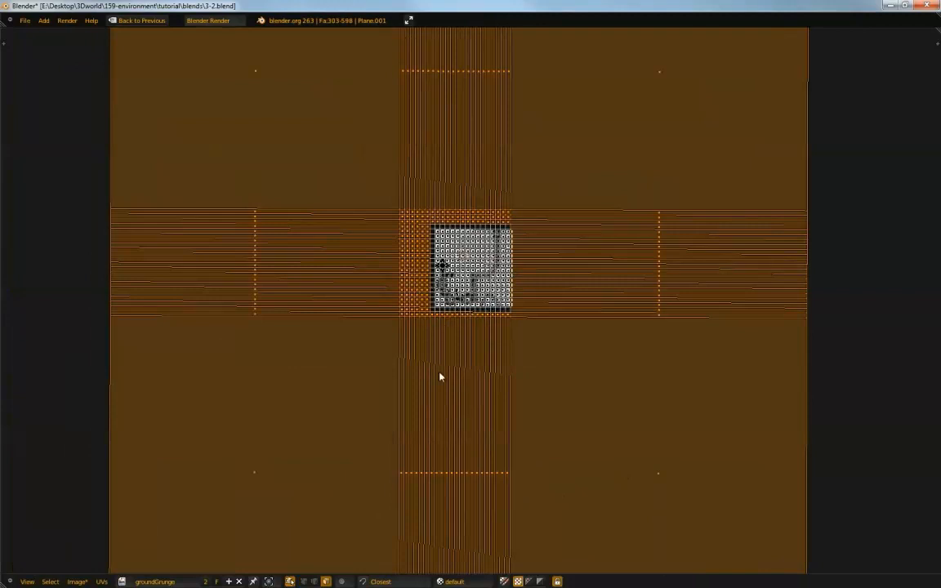
pyautogui.moveTo(422, 431); pyautogui.dragTo(466, 335, button='middle')
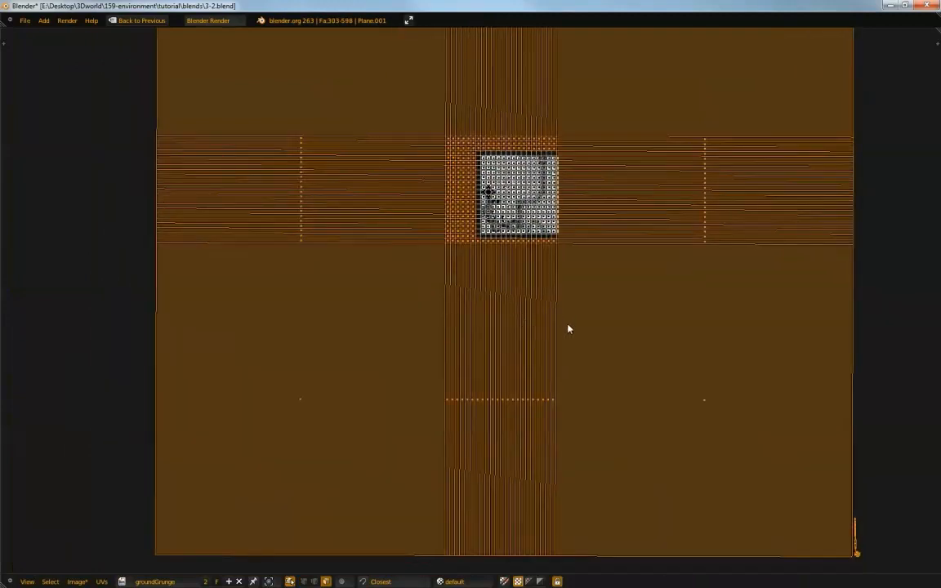
pyautogui.press('g')
pyautogui.click(508, 349)
pyautogui.press('s')
pyautogui.click(517, 254)
pyautogui.press('g')
pyautogui.click(558, 214)
pyautogui.press('s')
pyautogui.click(573, 216)
# - Scale the outer UV faces down further and place them on a blank white area in the image's upper part
pyautogui.moveTo(573, 216); pyautogui.dragTo(518, 320, button='middle')
pyautogui.scroll(3, 508, 357)
pyautogui.scroll(4, 473, 290)
pyautogui.press('s')
pyautogui.click(447, 261)
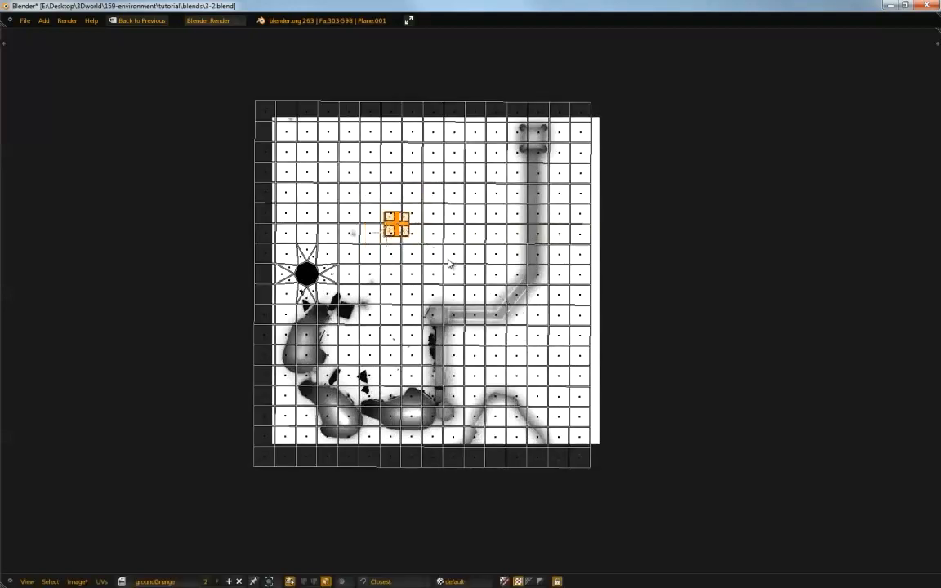
pyautogui.press('g')
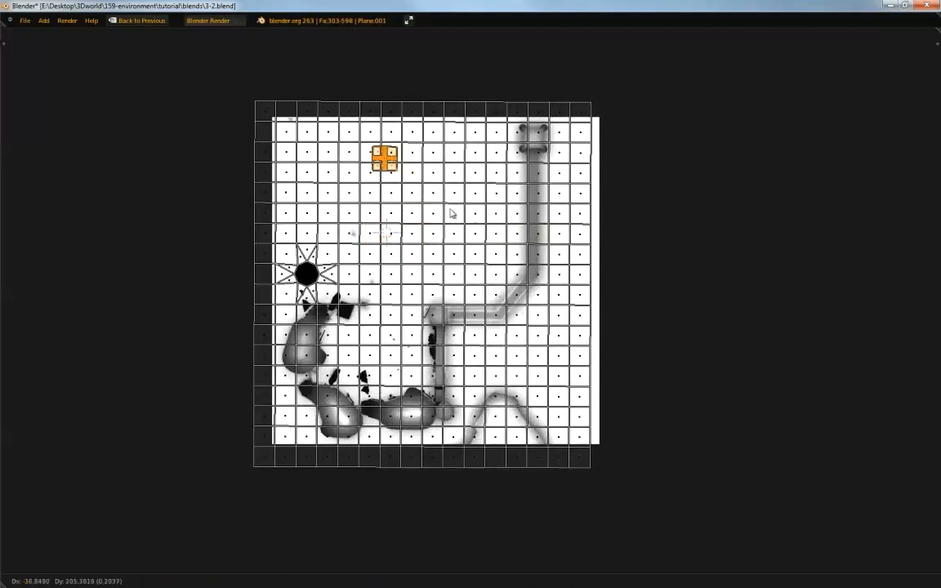
pyautogui.click(424, 207)
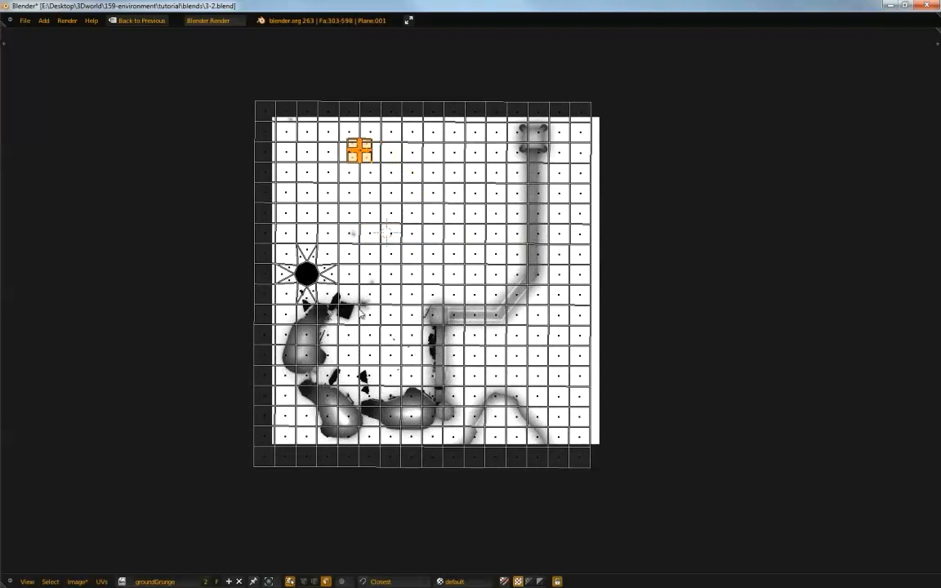
# - Try to loop-select the rows of UV faces bordering the groundGrunge image
pyautogui.rightClick(261, 443)
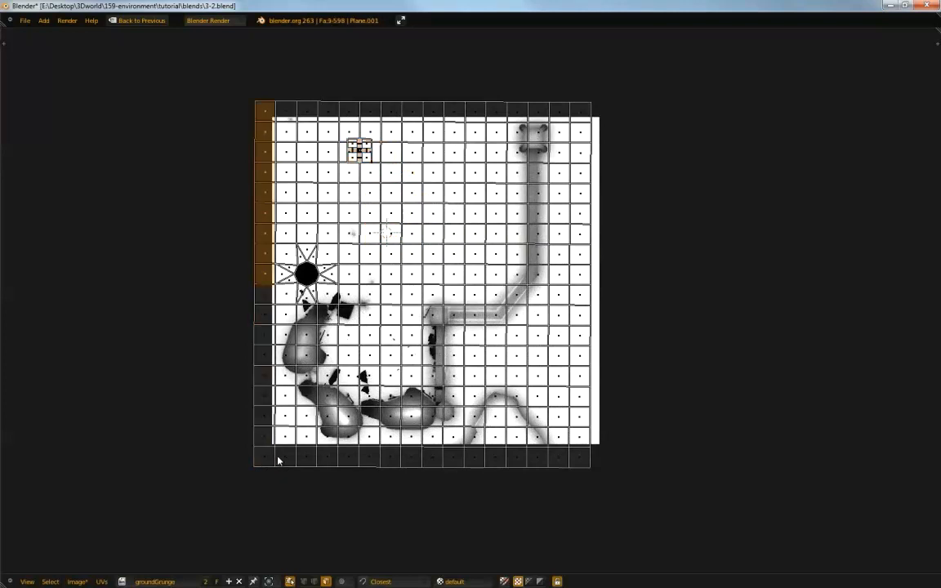
pyautogui.keyDown('shift'); pyautogui.rightClick(278, 459); pyautogui.keyUp('shift')
pyautogui.rightClick(298, 460)
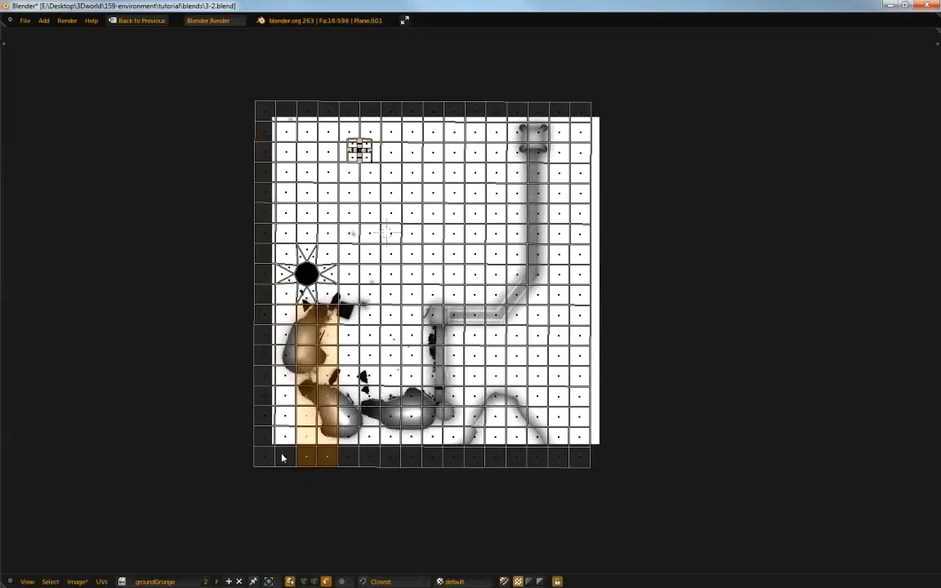
pyautogui.rightClick(357, 462)
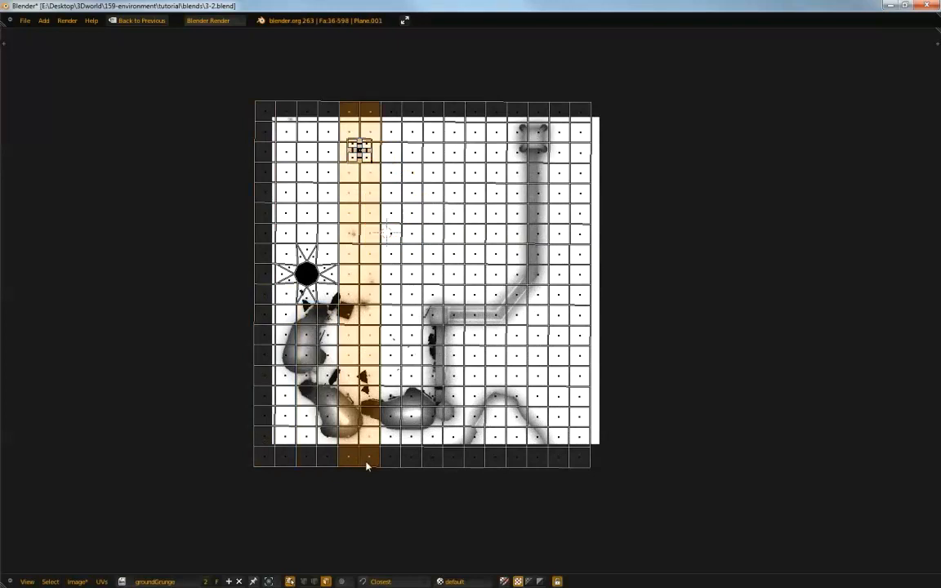
pyautogui.rightClick(365, 463)
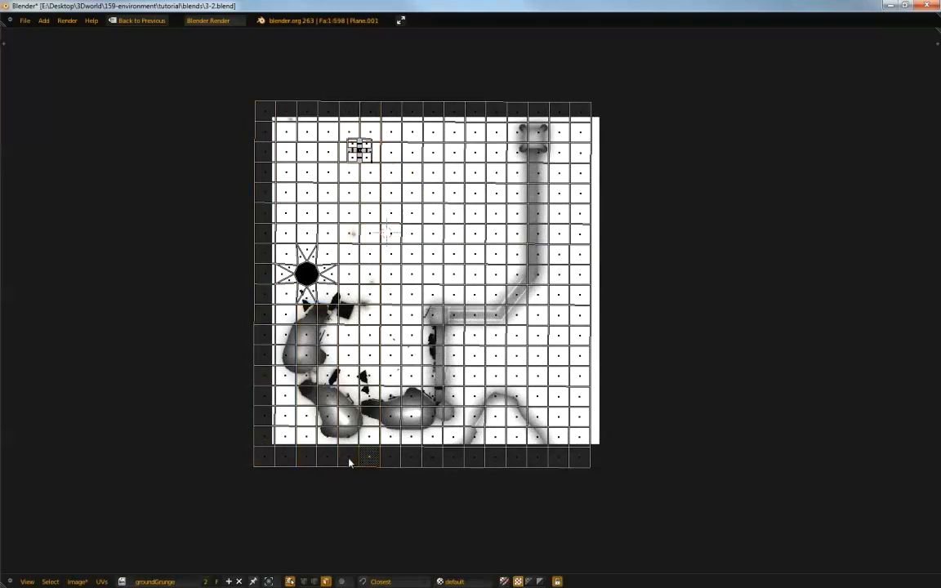
# - Select the bottom row of UV faces outside the image, and add the left column and top row
pyautogui.keyDown('alt'); pyautogui.rightClick(348, 462); pyautogui.keyUp('alt')
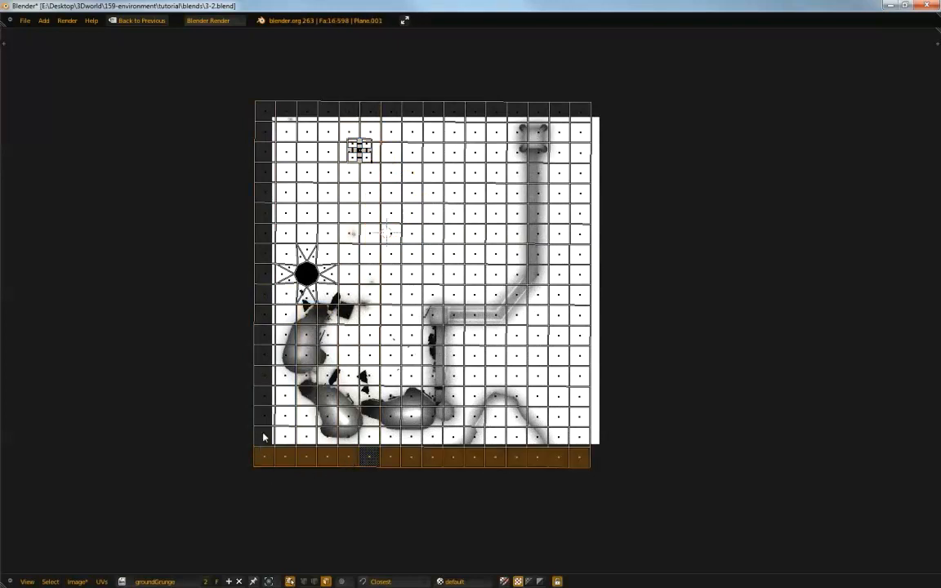
pyautogui.press('b')
pyautogui.moveTo(243, 459); pyautogui.dragTo(271, 461)
pyautogui.press('b')
pyautogui.press('b')
pyautogui.moveTo(267, 79); pyautogui.dragTo(604, 123)
# - Shrink the selected border UV faces and move them onto the same blank white spot as the outer faces
pyautogui.press('s')
pyautogui.click(445, 280)
pyautogui.press('g')
pyautogui.click(424, 189)
pyautogui.press('s')
pyautogui.click(447, 198)
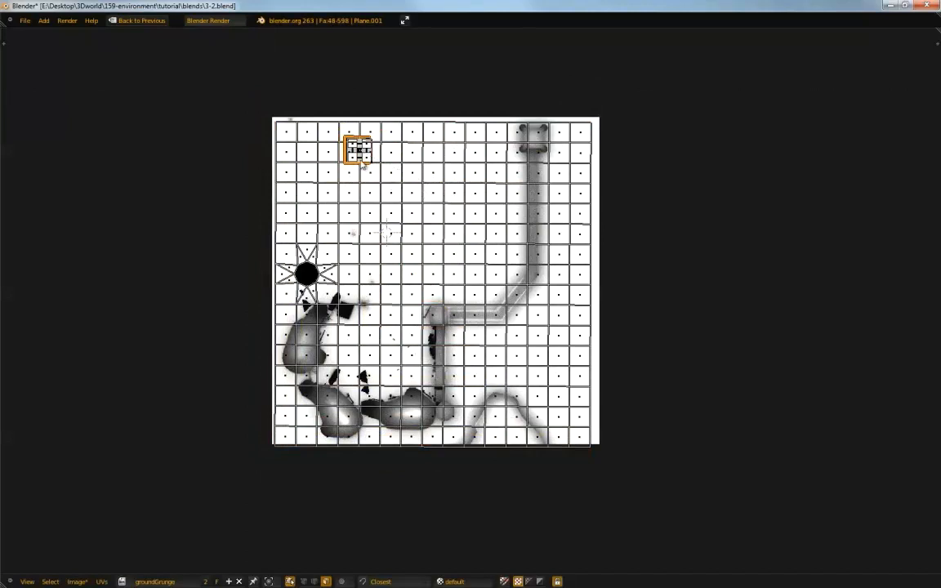
# - Return to Object Mode in the split layout, and inspect the groundGrunge texture on the ground around the scene
pyautogui.press('Tab')
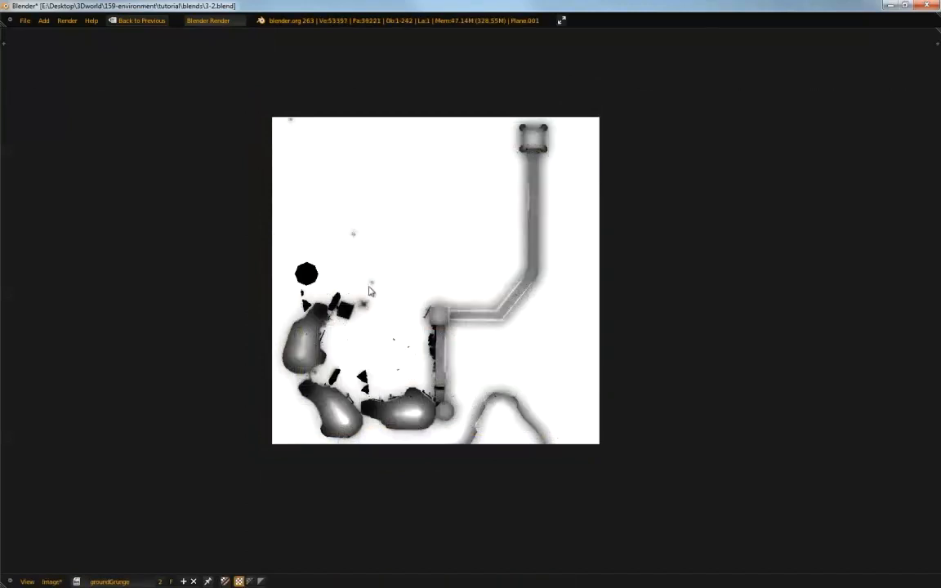
pyautogui.hotkey('ctrl', 'Up')
pyautogui.moveTo(346, 358); pyautogui.dragTo(357, 407, button='middle')
pyautogui.scroll(-10, 356, 407)
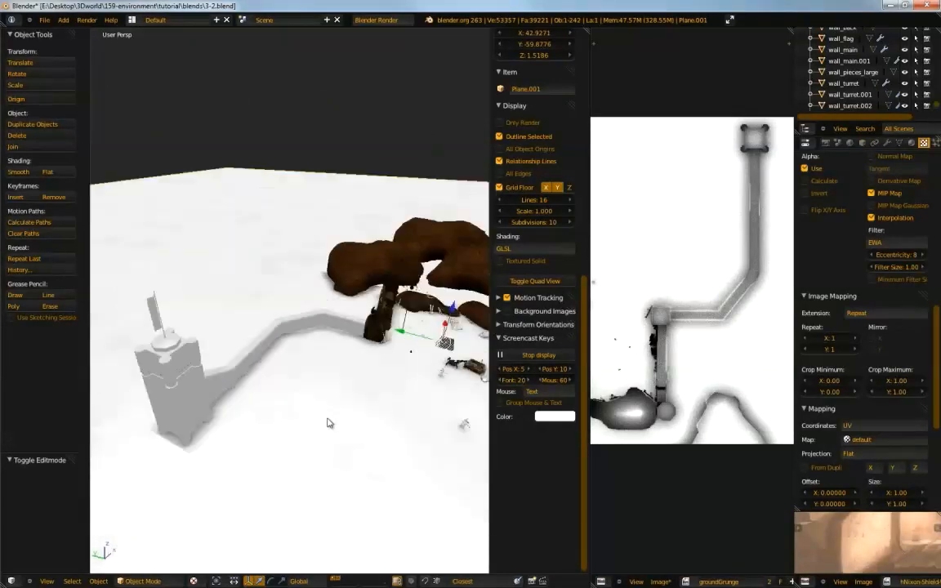
pyautogui.moveTo(341, 303); pyautogui.dragTo(298, 378, button='middle')
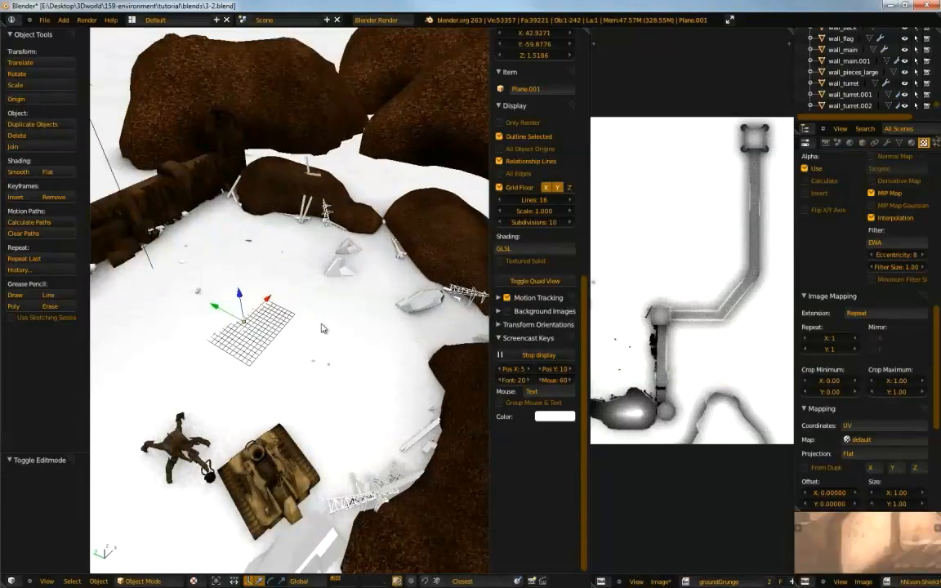
# - In Edit Mode with selection sync turned off, select the whole ground mesh and try scaling a single UV face
pyautogui.press('Tab')
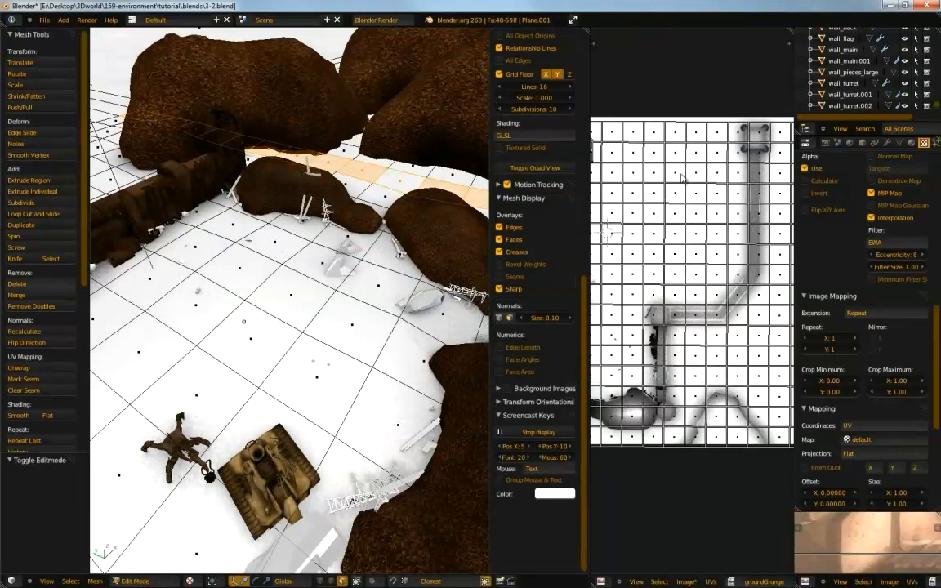
pyautogui.scroll(-5, 669, 153)
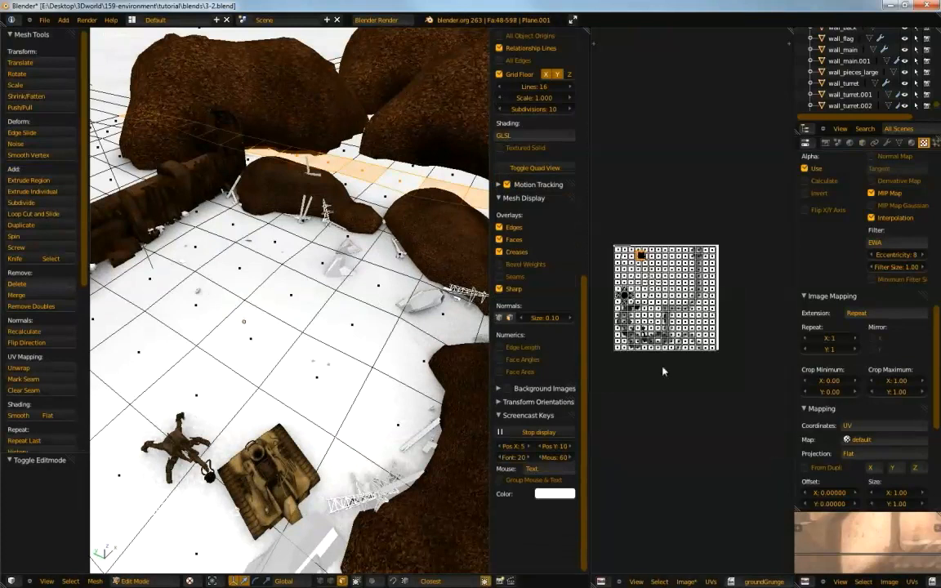
pyautogui.scroll(-3, 707, 581)
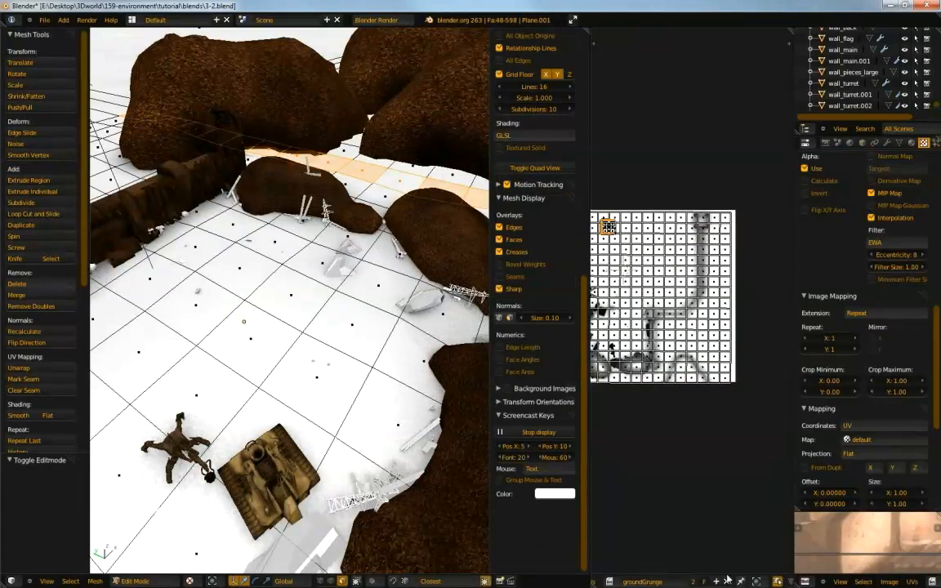
pyautogui.click(776, 582)
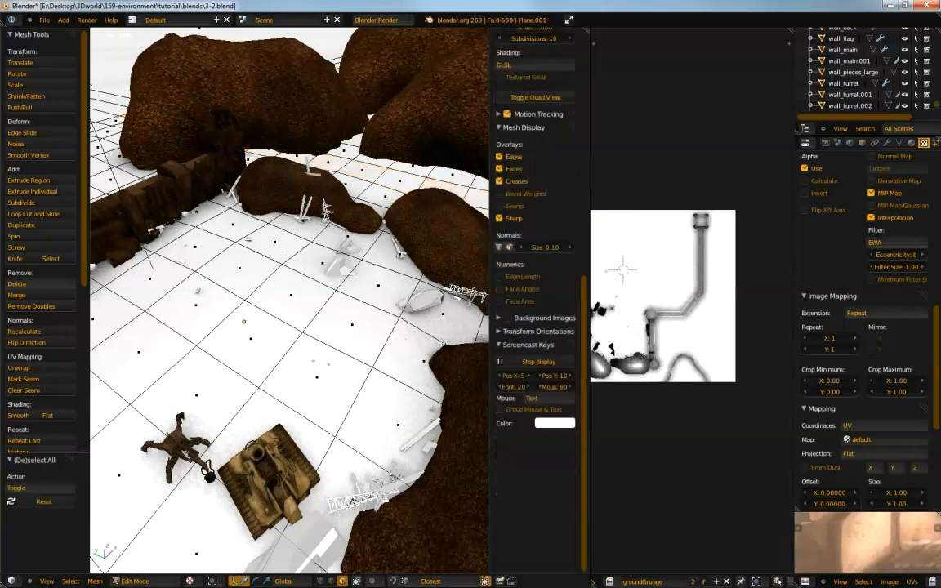
pyautogui.press('a')
pyautogui.press('s')
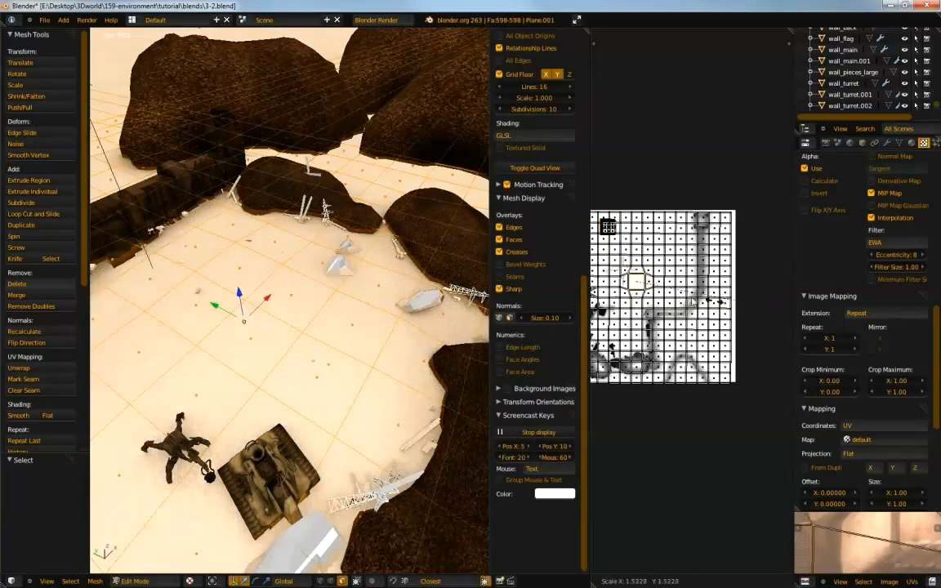
pyautogui.click(669, 296)
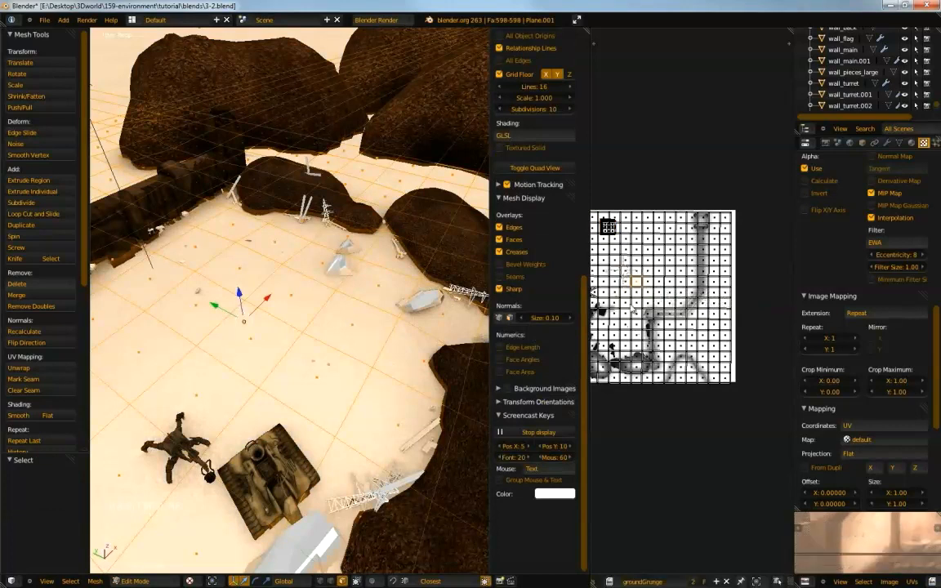
# - With selection sync turned on, try moving a single UV face below the groundGrunge image, and undo the move
pyautogui.click(777, 581)
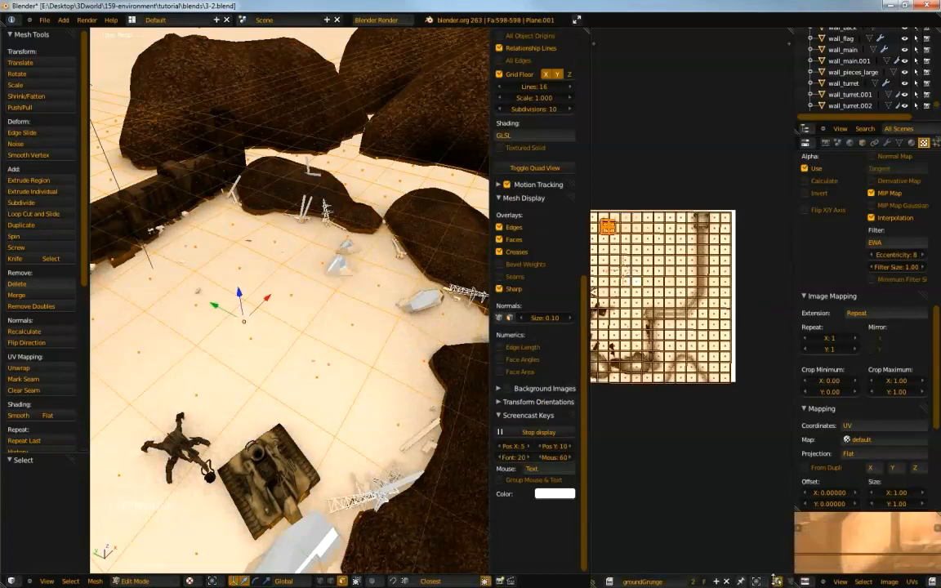
pyautogui.press('a')
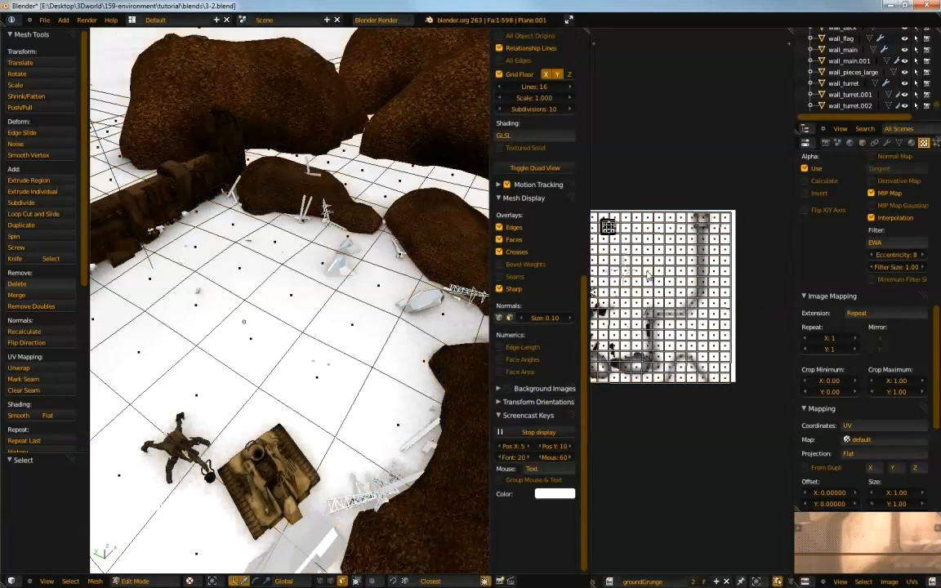
pyautogui.press('g')
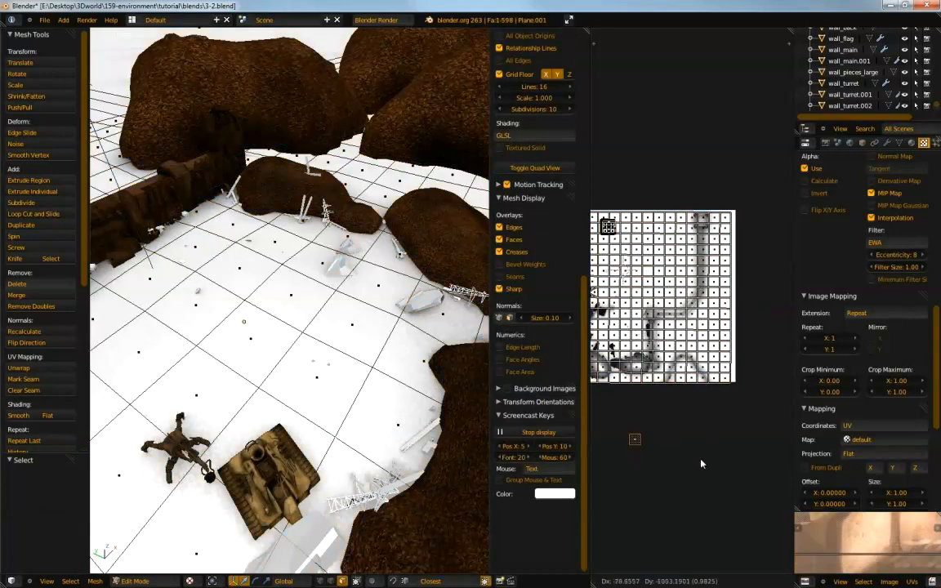
pyautogui.click(681, 463)
pyautogui.hotkey('ctrl', 'z')
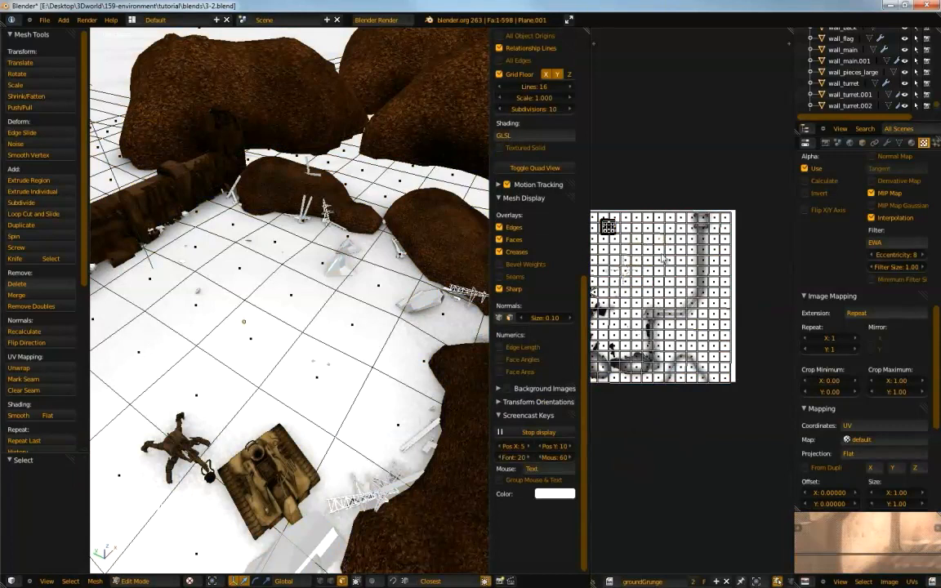
# - Turn off selection sync, and return the ground plane to Object Mode
pyautogui.click(775, 581)
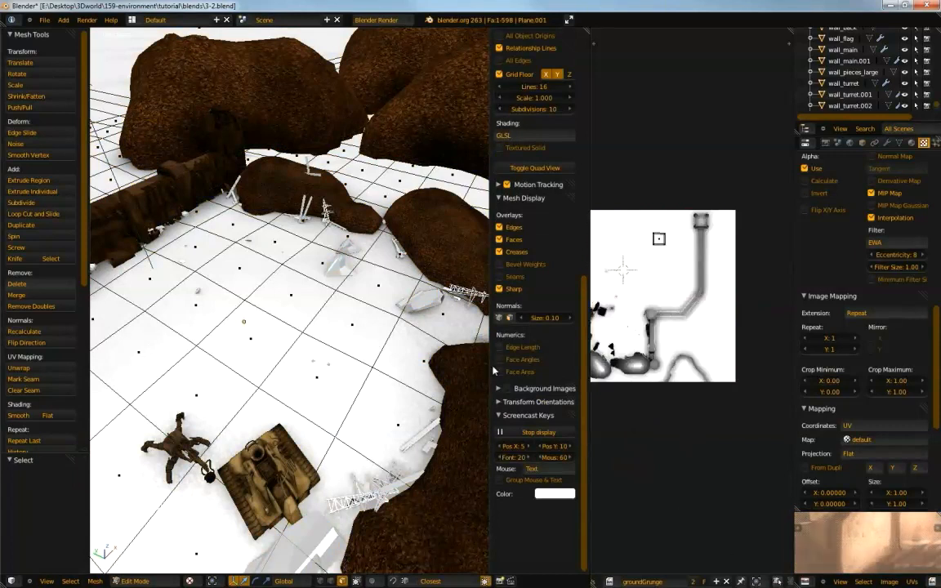
pyautogui.moveTo(365, 315)
pyautogui.mouseDown(button='middle')
pyautogui.moveTo(352, 329)
pyautogui.moveTo(339, 308)
pyautogui.moveTo(360, 321)
pyautogui.mouseUp(button='middle')
pyautogui.press('Tab')
pyautogui.scroll(3, 359, 320)
pyautogui.moveTo(359, 357); pyautogui.dragTo(369, 339, button='middle')
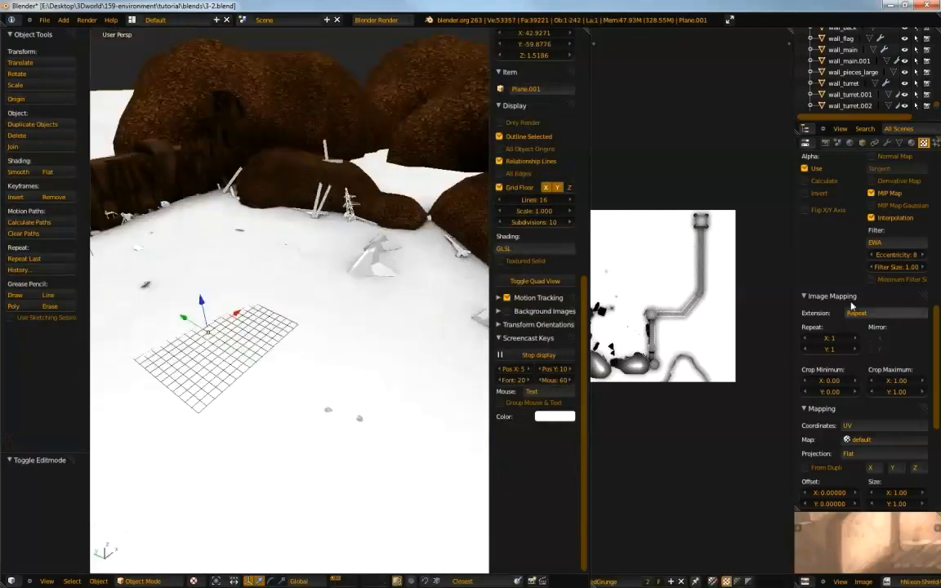
# - Add a new texture to the ground material in the slot below groundGrunge
pyautogui.scroll(10, 840, 275)
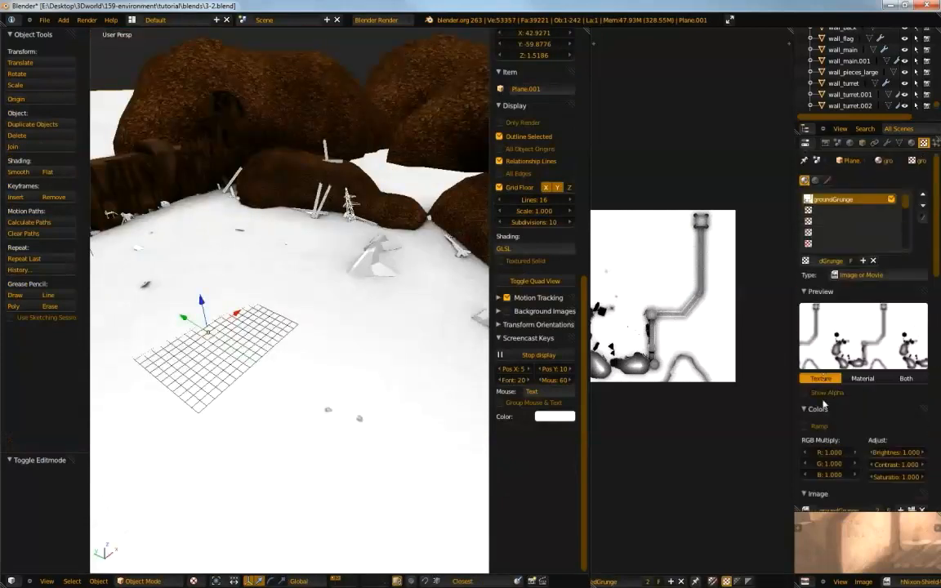
pyautogui.click(841, 210)
pyautogui.click(841, 260)
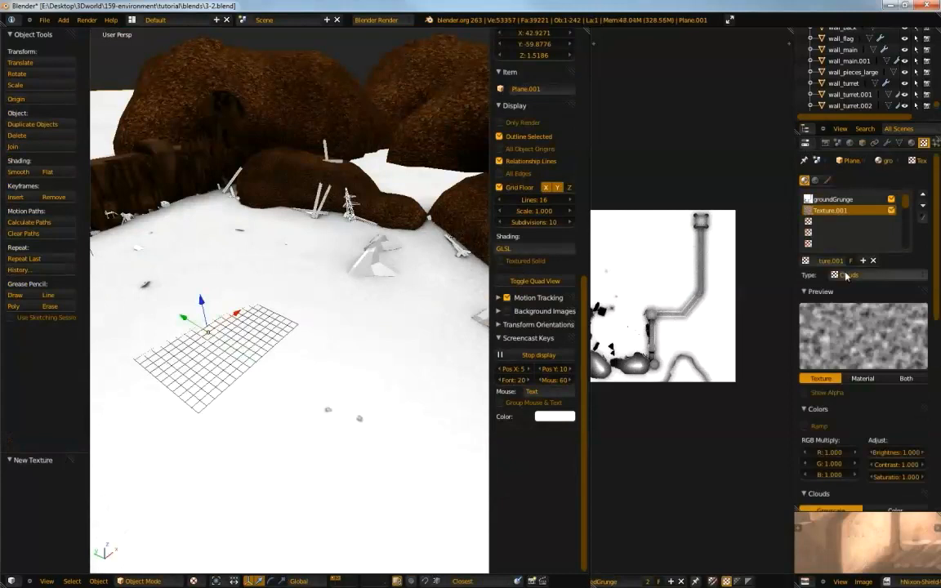
# - Name the new texture sandTexture, make it an Image or Movie texture, and map it with UV coordinates using the "texture" UV map
pyautogui.click(866, 274)
pyautogui.click(859, 202)
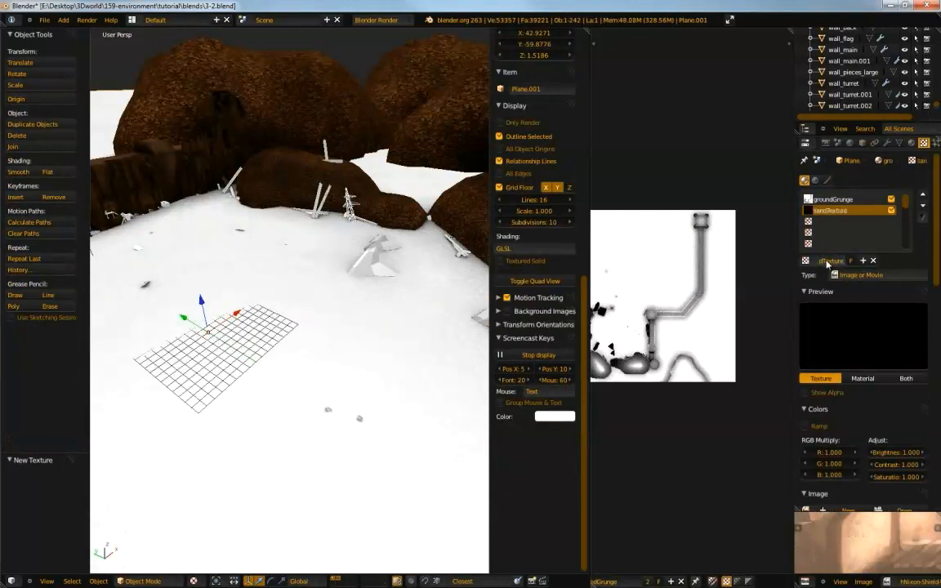
pyautogui.scroll(-5, 833, 449)
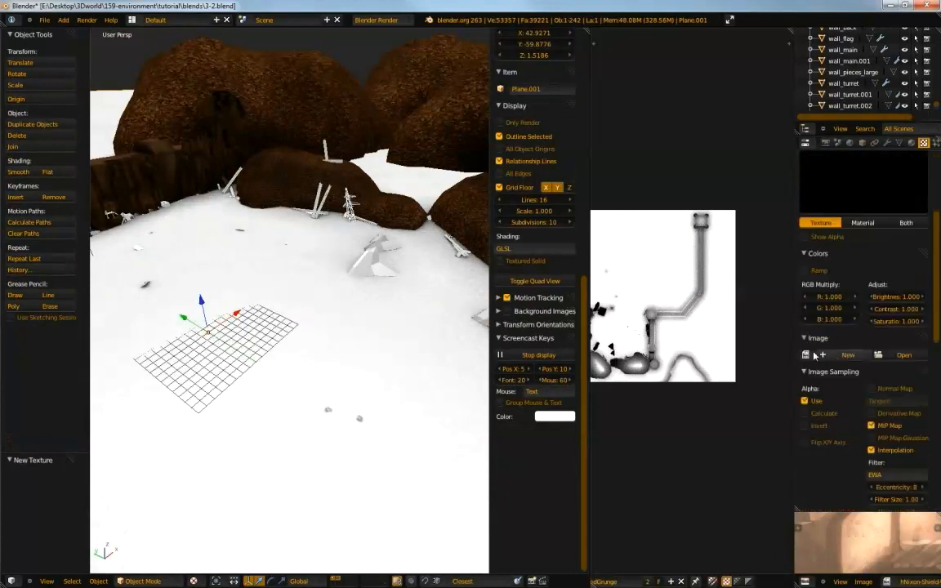
pyautogui.scroll(-10, 836, 392)
pyautogui.click(861, 329)
pyautogui.click(867, 282)
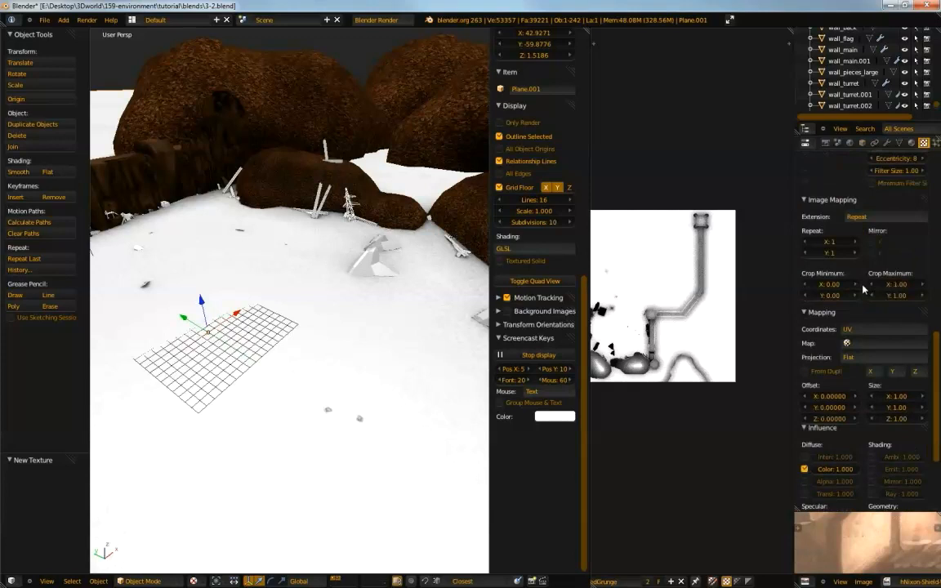
pyautogui.click(853, 344)
pyautogui.click(858, 370)
# - Load the image SoilBeach0092_2_L.jpg from textures\static\organic\ground\dirt-sand into the sand texture
pyautogui.scroll(15, 875, 403)
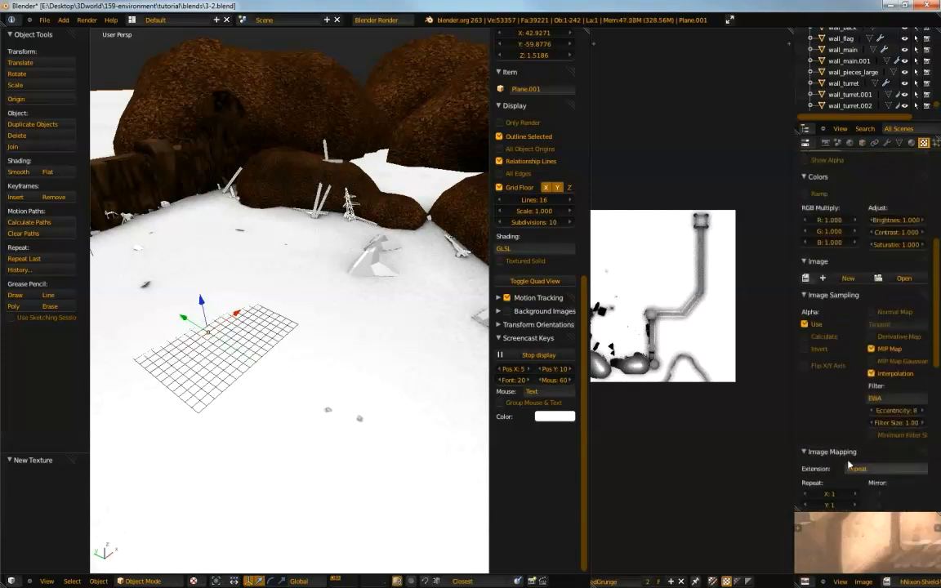
pyautogui.click(877, 414)
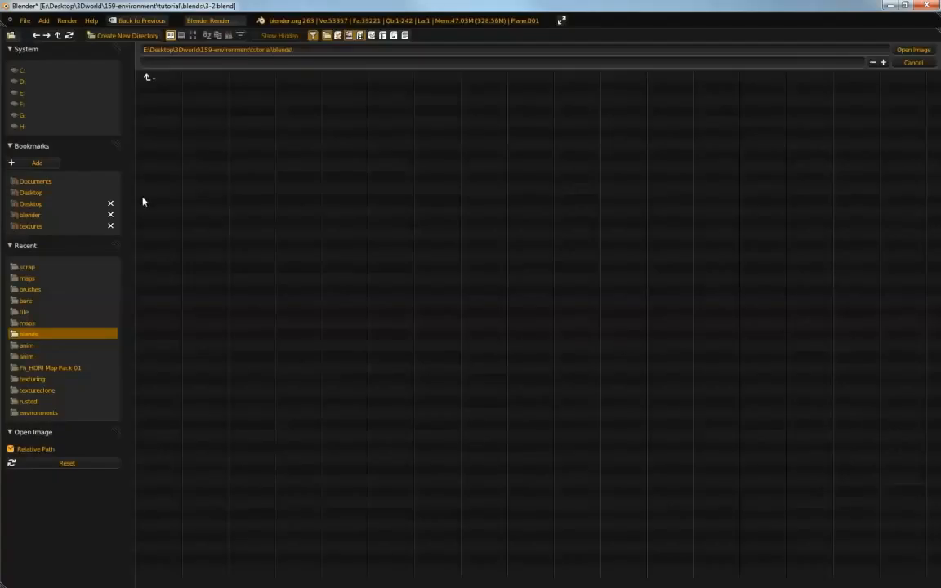
pyautogui.click(98, 227)
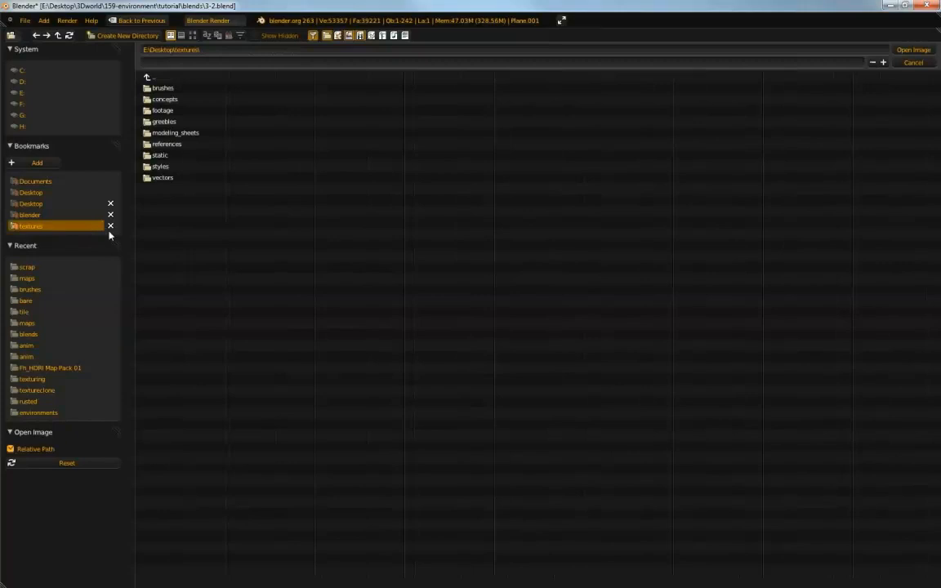
pyautogui.click(178, 156)
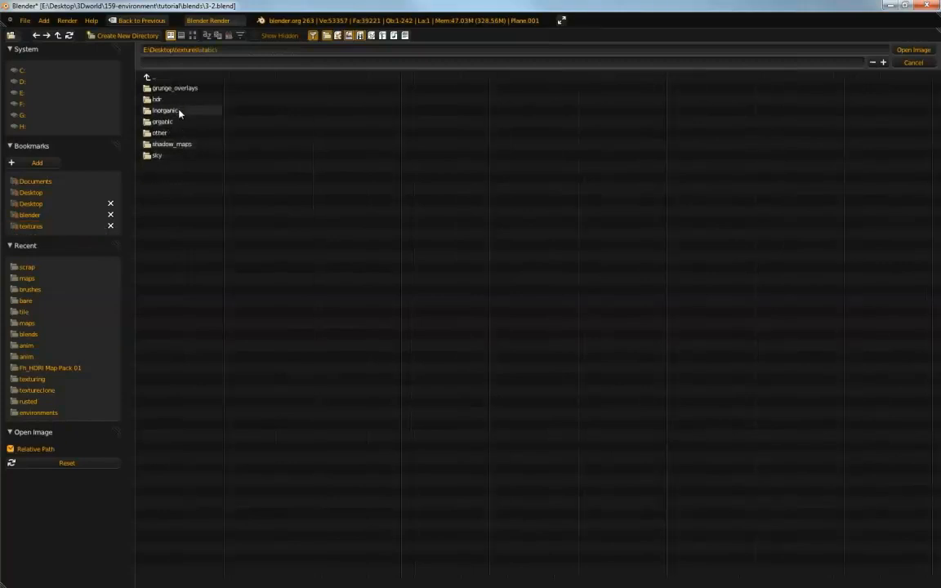
pyautogui.click(177, 123)
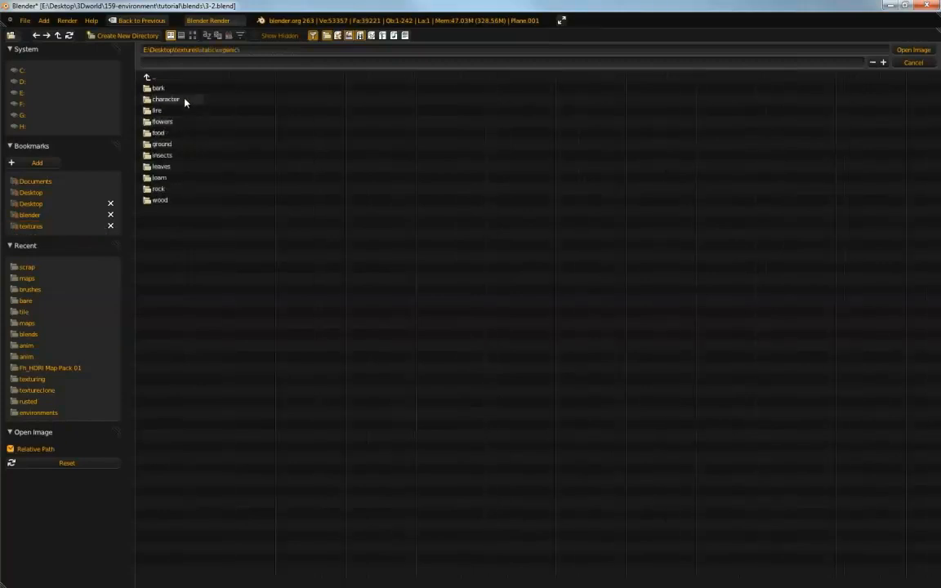
pyautogui.click(176, 145)
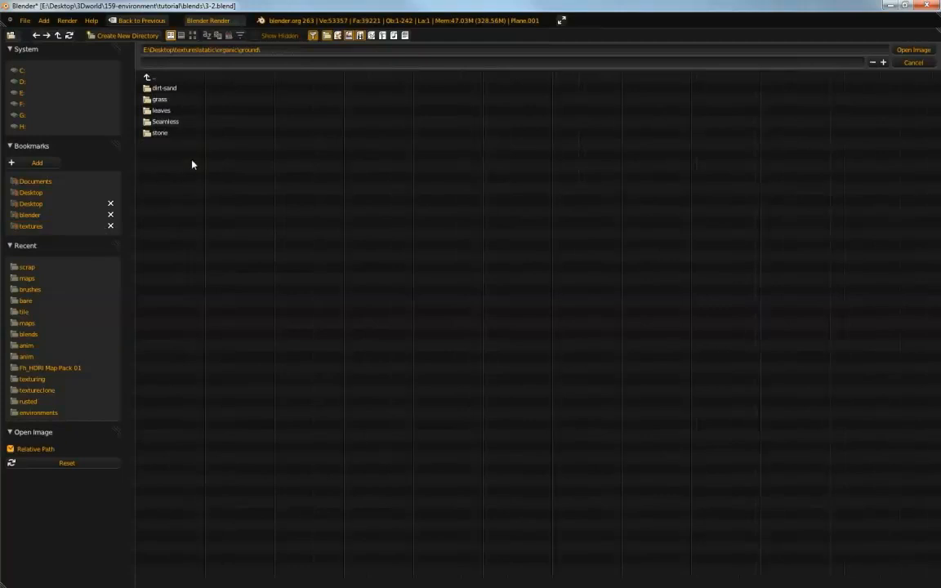
pyautogui.click(177, 89)
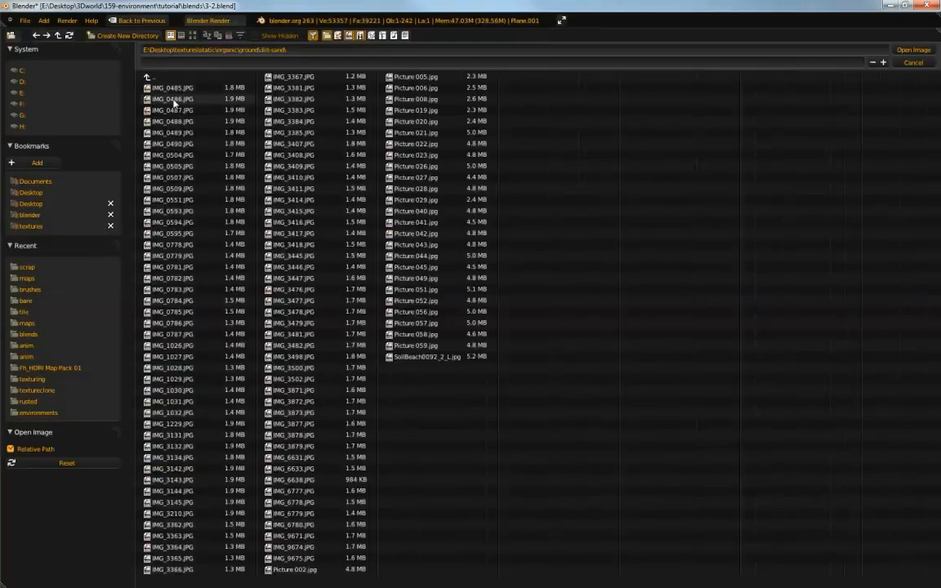
pyautogui.click(424, 357)
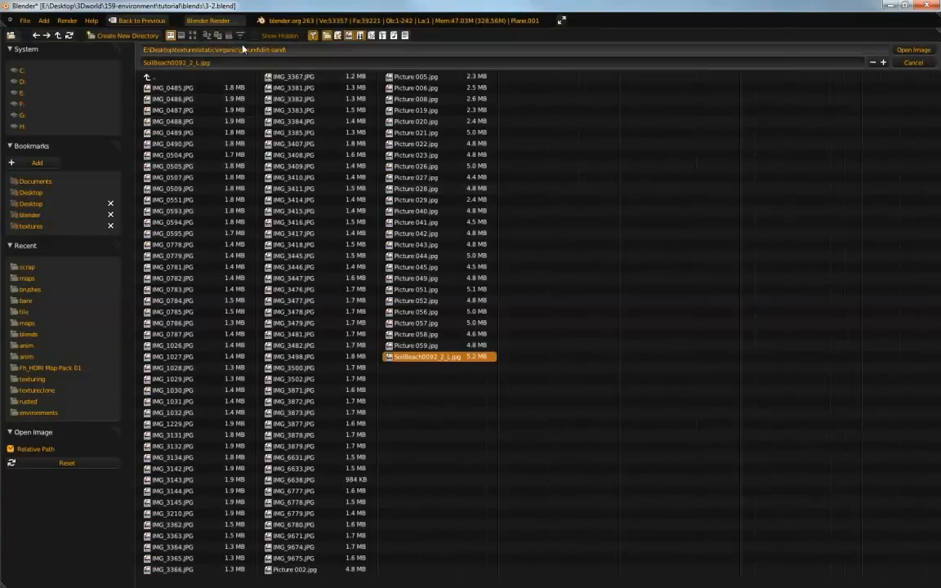
pyautogui.click(191, 35)
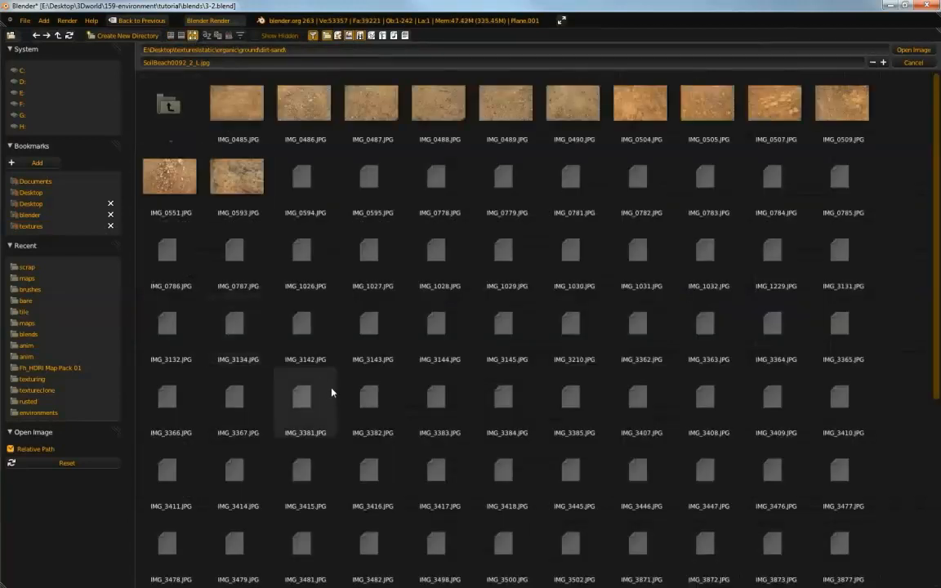
pyautogui.scroll(-1, 931, 246)
pyautogui.scroll(-10, 931, 246)
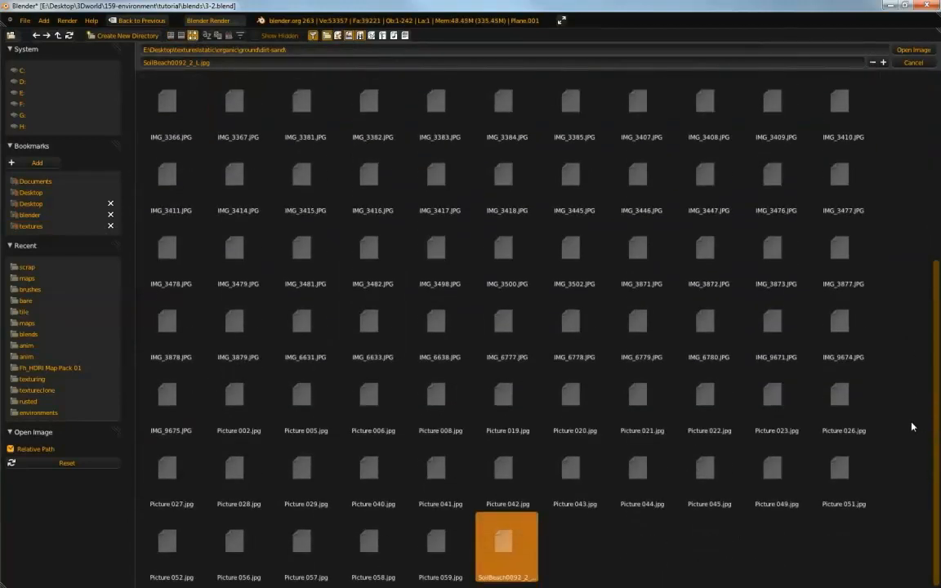
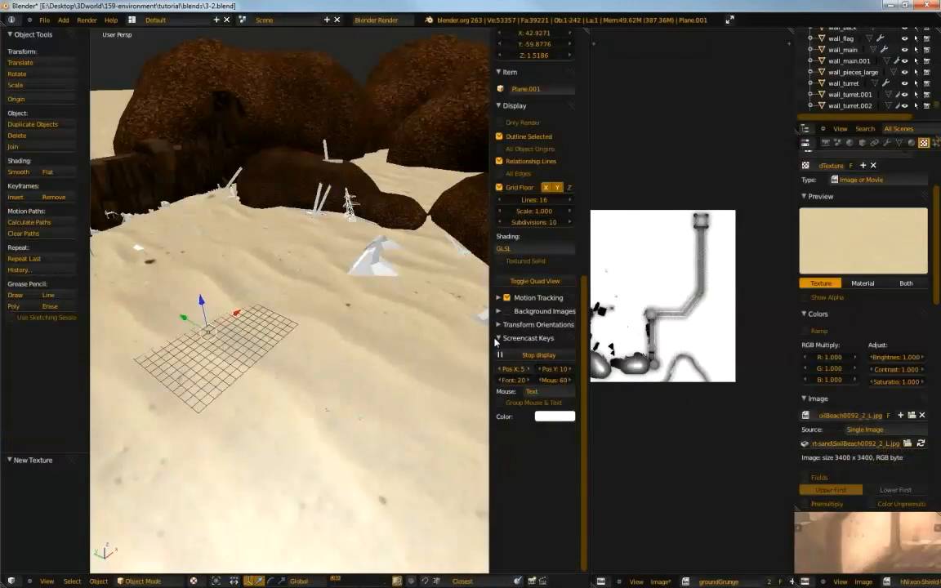
# - Enter Edit Mode on the ground plane and make "texture" its active UV map
pyautogui.moveTo(390, 327); pyautogui.dragTo(276, 252, button='middle')
pyautogui.moveTo(282, 300); pyautogui.dragTo(189, 243, button='middle')
pyautogui.keyDown('ctrl'); pyautogui.moveTo(310, 266); pyautogui.dragTo(319, 399, button='middle'); pyautogui.keyUp('ctrl')
pyautogui.moveTo(200, 363); pyautogui.dragTo(262, 330, button='middle')
pyautogui.keyDown('ctrl'); pyautogui.moveTo(339, 282); pyautogui.dragTo(352, 333, button='middle'); pyautogui.keyUp('ctrl')
pyautogui.press('Tab')
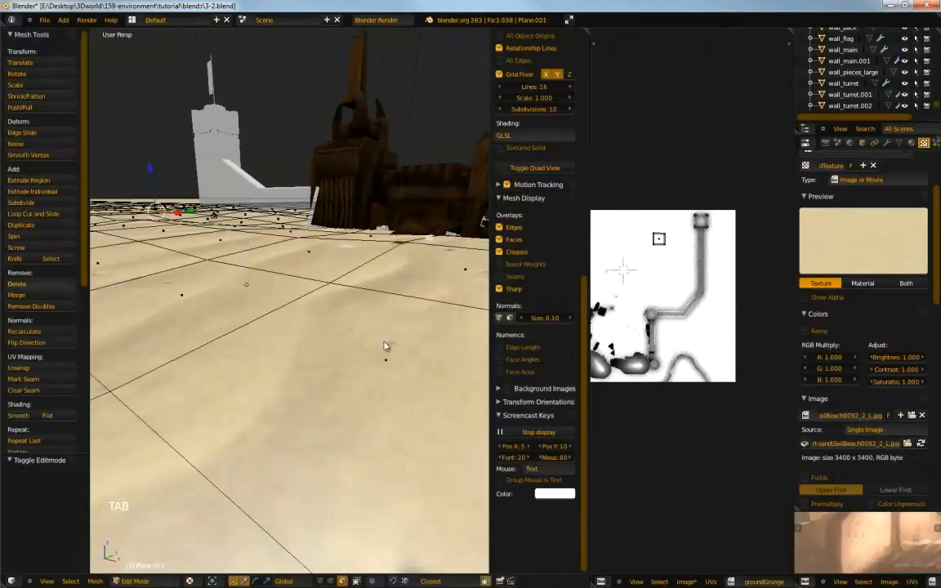
pyautogui.click(912, 143)
pyautogui.click(899, 143)
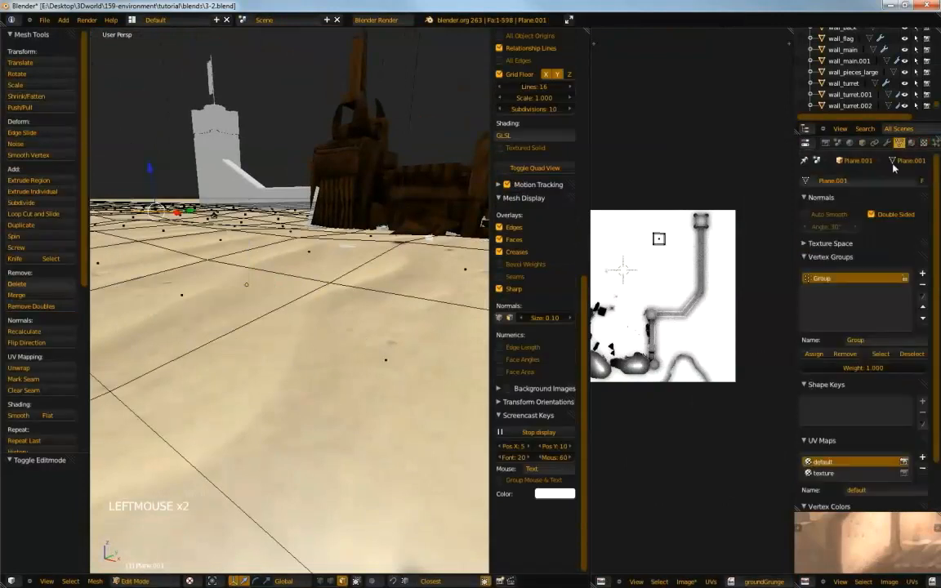
pyautogui.click(825, 473)
pyautogui.keyDown('ctrl'); pyautogui.moveTo(700, 266); pyautogui.dragTo(695, 441, button='middle'); pyautogui.keyUp('ctrl')
pyautogui.keyDown('shift'); pyautogui.moveTo(651, 331); pyautogui.dragTo(743, 368, button='middle'); pyautogui.keyUp('shift')
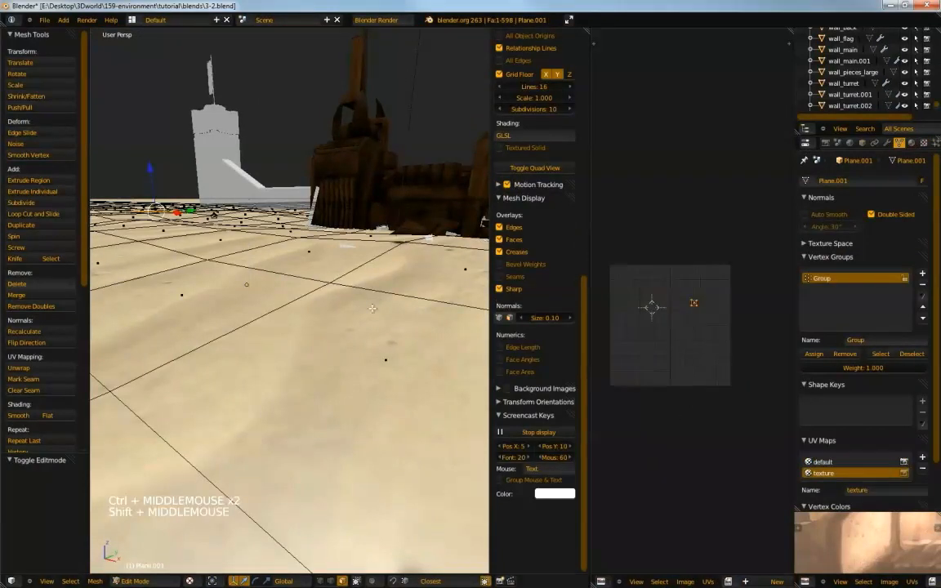
# - Select all ground faces and enlarge their UVs twice, the second time by a factor of 3.194
pyautogui.press('a')
pyautogui.press('a')
pyautogui.moveTo(686, 343)
pyautogui.keyDown('ctrl'); pyautogui.mouseDown(button='middle')
pyautogui.moveTo(685, 311)
pyautogui.moveTo(683, 343)
pyautogui.mouseUp(button='middle'); pyautogui.keyUp('ctrl')
pyautogui.press('s')
pyautogui.click(717, 365)
pyautogui.press('s')
pyautogui.click(734, 412)
# - Select all ground faces again near the wall and scale their UVs by 1.846, 1.027 and 0.967 in turn
pyautogui.keyDown('shift'); pyautogui.moveTo(334, 312); pyautogui.dragTo(239, 303, button='middle'); pyautogui.keyUp('shift')
pyautogui.keyDown('shift'); pyautogui.moveTo(328, 351); pyautogui.dragTo(310, 333, button='middle'); pyautogui.keyUp('shift')
pyautogui.keyDown('ctrl'); pyautogui.moveTo(392, 425); pyautogui.dragTo(421, 480, button='middle'); pyautogui.keyUp('ctrl')
pyautogui.keyDown('shift'); pyautogui.moveTo(398, 422); pyautogui.dragTo(361, 252, button='middle'); pyautogui.keyUp('shift')
pyautogui.rightClick(391, 272)
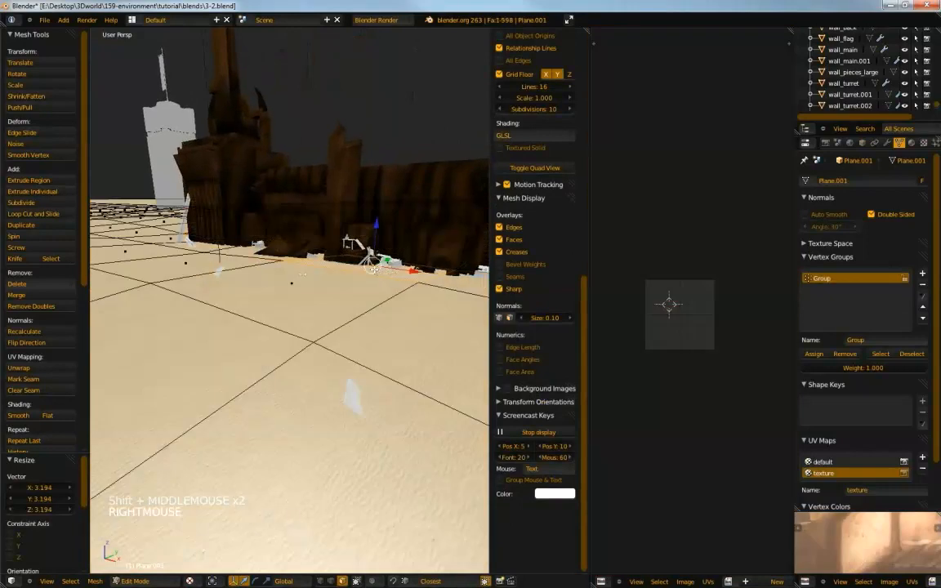
pyautogui.press('KP_Decimal')
pyautogui.press('a')
pyautogui.press('a')
pyautogui.keyDown('ctrl'); pyautogui.moveTo(329, 316); pyautogui.dragTo(351, 467, button='middle'); pyautogui.keyUp('ctrl')
pyautogui.keyDown('shift'); pyautogui.moveTo(351, 467); pyautogui.dragTo(367, 431, button='middle'); pyautogui.keyUp('shift')
pyautogui.press('s')
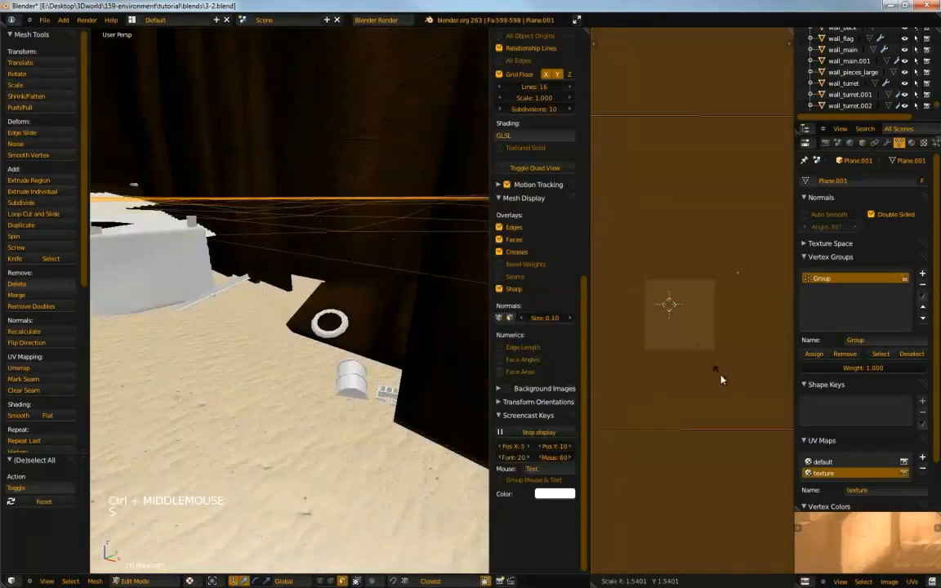
pyautogui.click(727, 388)
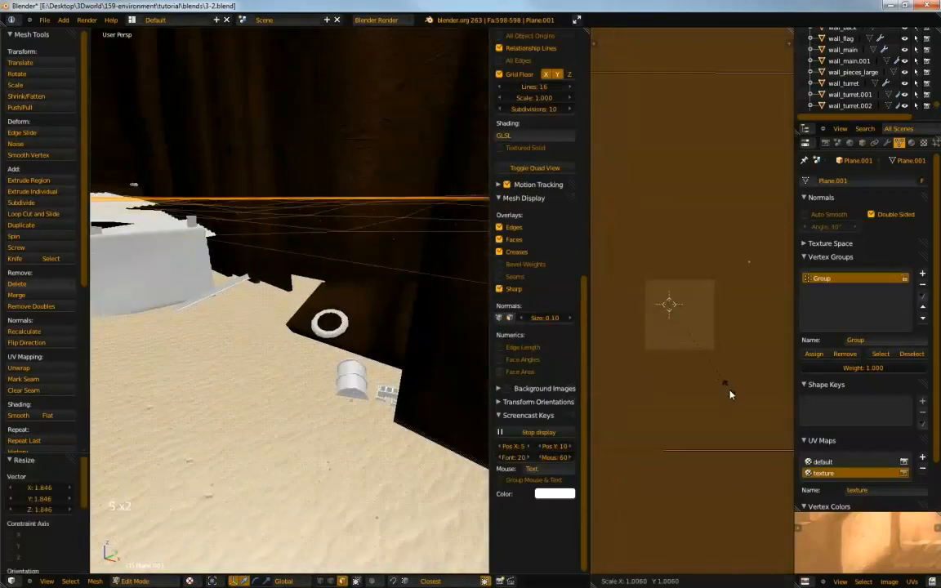
pyautogui.press('s')
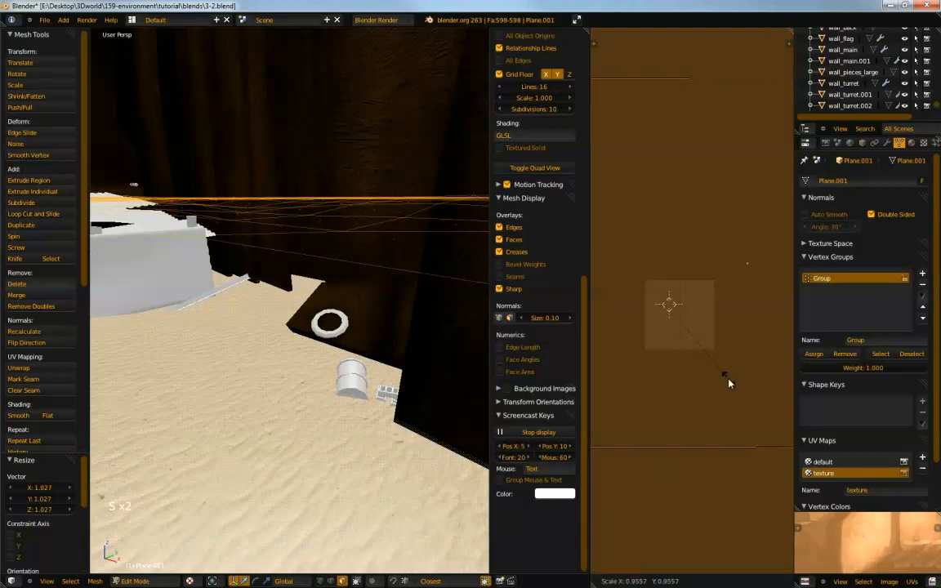
pyautogui.click(730, 384)
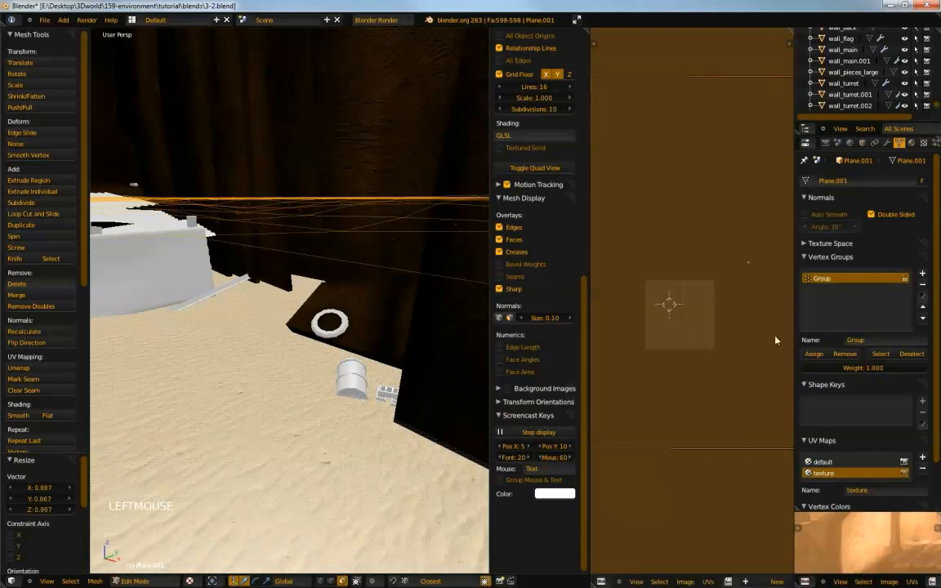
# - Enable Normal influence for the sand texture at 0.1 and return the ground plane to Object Mode
pyautogui.click(923, 144)
pyautogui.moveTo(855, 375); pyautogui.dragTo(852, 192, button='middle')
pyautogui.moveTo(862, 452); pyautogui.dragTo(868, 227, button='middle')
pyautogui.moveTo(866, 480); pyautogui.dragTo(891, 358, button='middle')
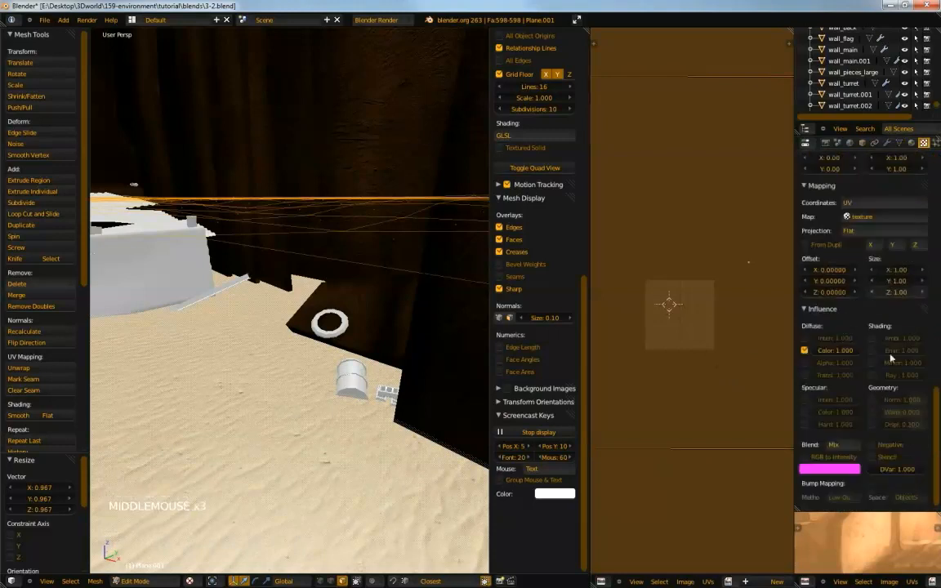
pyautogui.click(872, 399)
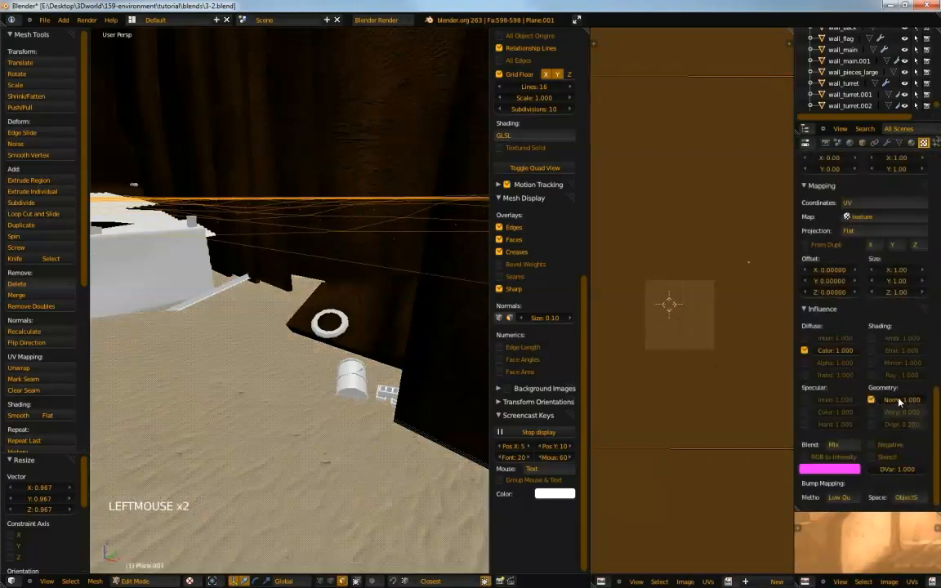
pyautogui.press('Tab')
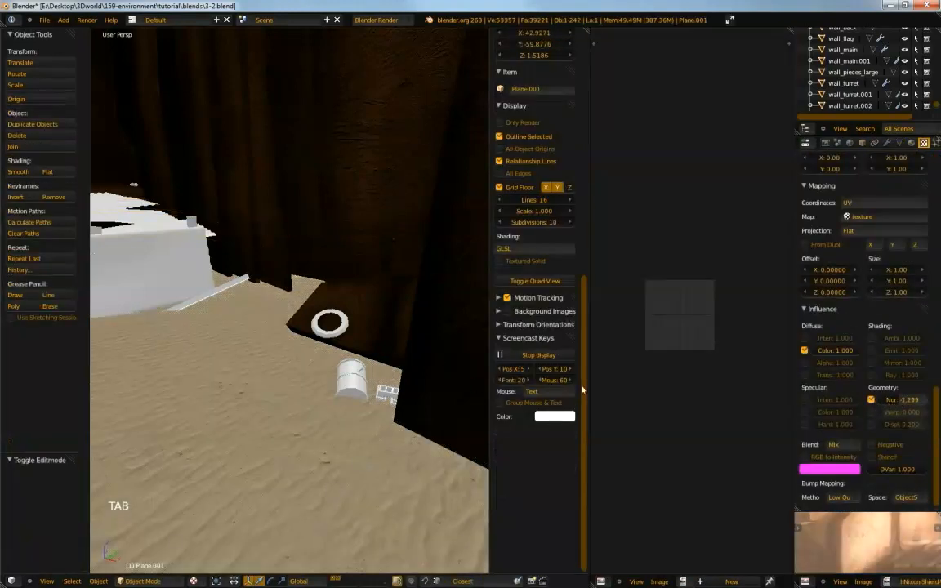
pyautogui.moveTo(913, 399); pyautogui.dragTo(904, 402)
pyautogui.write('.1')
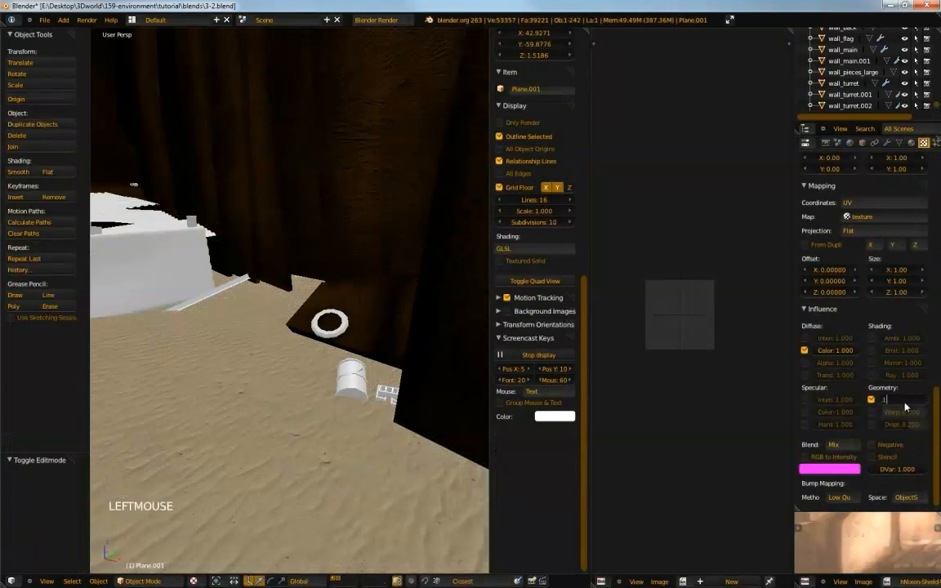
pyautogui.press('Return')
# - In Edit Mode with vertex selection and top view, select the ground vertices along the base of the whole wall up to the turret
pyautogui.moveTo(347, 384); pyautogui.dragTo(228, 273, button='middle')
pyautogui.press('Tab')
pyautogui.moveTo(227, 273)
pyautogui.mouseDown(button='middle')
pyautogui.moveTo(231, 287)
pyautogui.moveTo(261, 281)
pyautogui.moveTo(224, 227)
pyautogui.moveTo(216, 285)
pyautogui.mouseUp(button='middle')
pyautogui.hotkey('ctrl', 'Tab')
pyautogui.press('KP_7')
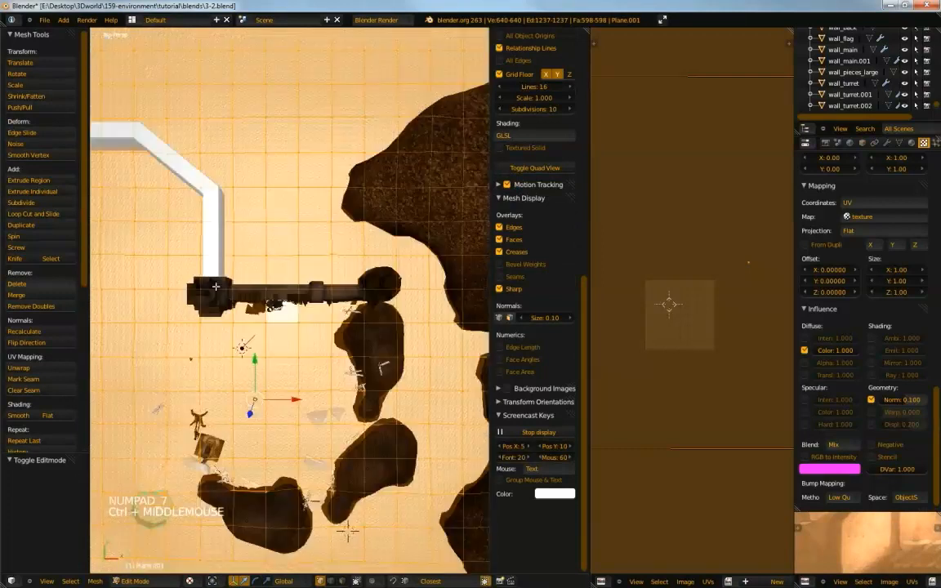
pyautogui.rightClick(214, 287)
pyautogui.keyDown('shift'); pyautogui.rightClick(272, 289); pyautogui.keyUp('shift')
pyautogui.keyDown('shift'); pyautogui.rightClick(272, 289); pyautogui.keyUp('shift')
pyautogui.keyDown('shift'); pyautogui.rightClick(328, 290); pyautogui.keyUp('shift')
pyautogui.keyDown('shift'); pyautogui.rightClick(327, 291); pyautogui.keyUp('shift')
pyautogui.keyDown('shift'); pyautogui.rightClick(328, 291); pyautogui.keyUp('shift')
pyautogui.keyDown('shift'); pyautogui.rightClick(206, 255); pyautogui.keyUp('shift')
pyautogui.keyDown('shift'); pyautogui.rightClick(204, 195); pyautogui.keyUp('shift')
pyautogui.keyDown('shift'); pyautogui.rightClick(183, 197); pyautogui.keyUp('shift')
pyautogui.keyDown('shift'); pyautogui.rightClick(183, 174); pyautogui.keyUp('shift')
pyautogui.keyDown('shift'); pyautogui.rightClick(199, 190); pyautogui.keyUp('shift')
pyautogui.keyDown('shift'); pyautogui.rightClick(200, 193); pyautogui.keyUp('shift')
pyautogui.keyDown('shift'); pyautogui.rightClick(162, 192); pyautogui.keyUp('shift')
pyautogui.keyDown('shift'); pyautogui.rightClick(164, 157); pyautogui.keyUp('shift')
pyautogui.keyDown('shift'); pyautogui.moveTo(162, 156); pyautogui.dragTo(397, 248, button='middle'); pyautogui.keyUp('shift')
pyautogui.keyDown('shift'); pyautogui.rightClick(207, 179); pyautogui.keyUp('shift')
pyautogui.keyDown('shift'); pyautogui.rightClick(205, 150); pyautogui.keyUp('shift')
pyautogui.keyDown('shift'); pyautogui.rightClick(236, 148); pyautogui.keyUp('shift')
pyautogui.keyDown('shift'); pyautogui.rightClick(276, 215); pyautogui.keyUp('shift')
pyautogui.keyDown('shift'); pyautogui.rightClick(279, 186); pyautogui.keyUp('shift')
pyautogui.keyDown('shift'); pyautogui.rightClick(285, 236); pyautogui.keyUp('shift')
pyautogui.keyDown('shift'); pyautogui.rightClick(253, 235); pyautogui.keyUp('shift')
pyautogui.keyDown('shift'); pyautogui.rightClick(221, 235); pyautogui.keyUp('shift')
pyautogui.keyDown('shift'); pyautogui.rightClick(188, 234); pyautogui.keyUp('shift')
pyautogui.keyDown('shift'); pyautogui.rightClick(151, 233); pyautogui.keyUp('shift')
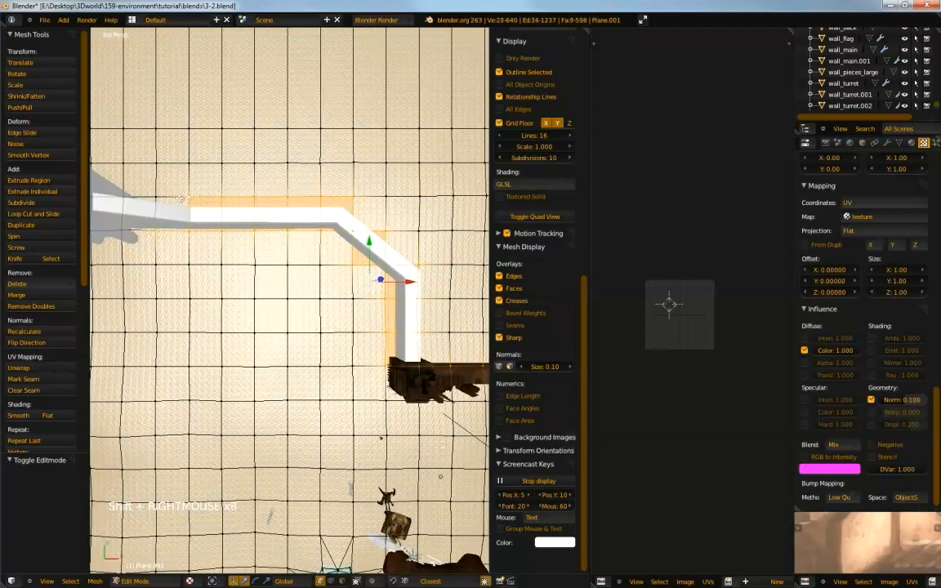
pyautogui.keyDown('shift'); pyautogui.moveTo(172, 202); pyautogui.dragTo(238, 211, button='middle'); pyautogui.keyUp('shift')
pyautogui.keyDown('shift'); pyautogui.rightClick(218, 204); pyautogui.keyUp('shift')
pyautogui.keyDown('shift'); pyautogui.rightClick(192, 205); pyautogui.keyUp('shift')
pyautogui.keyDown('shift'); pyautogui.rightClick(188, 235); pyautogui.keyUp('shift')
pyautogui.keyDown('shift'); pyautogui.rightClick(160, 233); pyautogui.keyUp('shift')
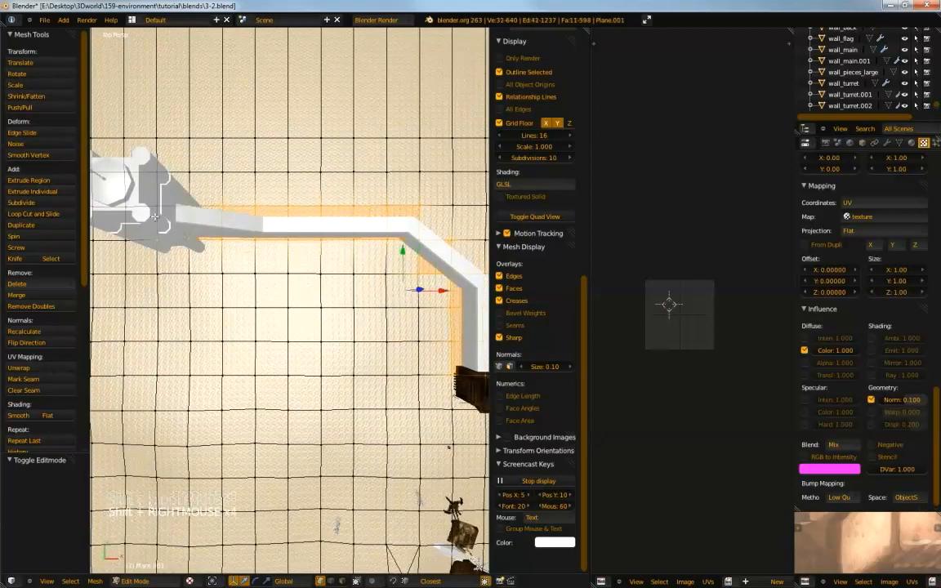
# - Flatten the selected vertices along the wall base by scaling them to 0 on Z
pyautogui.keyDown('shift'); pyautogui.moveTo(174, 221); pyautogui.dragTo(302, 222, button='middle'); pyautogui.keyUp('shift')
pyautogui.press('s')
pyautogui.press('z')
pyautogui.press('0')
pyautogui.press('Return')
pyautogui.keyDown('shift'); pyautogui.moveTo(315, 263); pyautogui.dragTo(122, 244, button='middle'); pyautogui.keyUp('shift')
pyautogui.keyDown('ctrl'); pyautogui.moveTo(232, 482); pyautogui.dragTo(237, 331, button='middle'); pyautogui.keyUp('ctrl')
pyautogui.moveTo(327, 327); pyautogui.dragTo(251, 216, button='middle')
pyautogui.press('s')
pyautogui.press('z')
pyautogui.press('Return')
# - Move the flattened wall-base vertices 0.643 along Z, lower them by about 1.08, and return to Object Mode
pyautogui.press('g')
pyautogui.press('z')
pyautogui.click(371, 232)
pyautogui.keyDown('shift'); pyautogui.moveTo(252, 217); pyautogui.dragTo(323, 382, button='middle'); pyautogui.keyUp('shift')
pyautogui.keyDown('ctrl'); pyautogui.moveTo(322, 382); pyautogui.dragTo(276, 351, button='middle'); pyautogui.keyUp('ctrl')
pyautogui.press('g')
pyautogui.press('z')
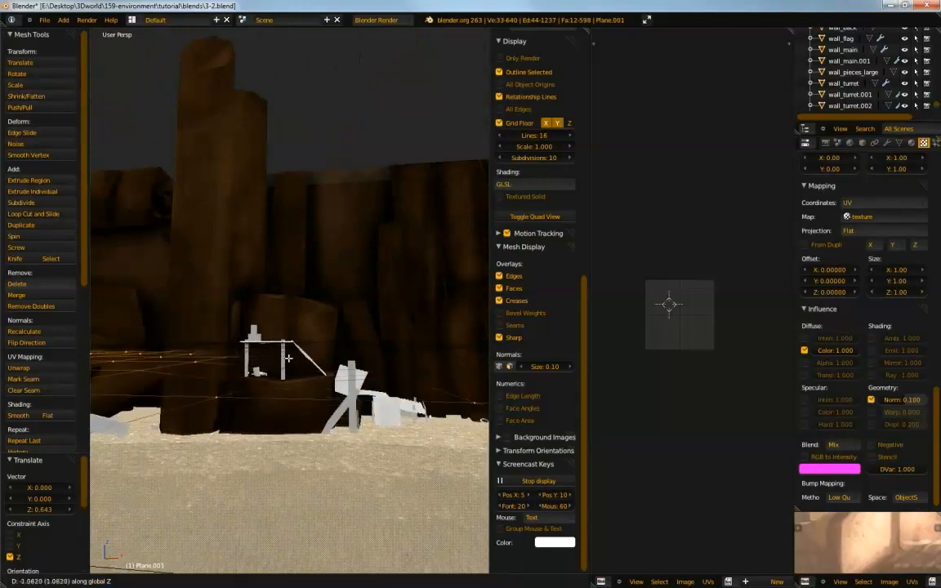
pyautogui.click(290, 360)
pyautogui.keyDown('shift'); pyautogui.moveTo(290, 359); pyautogui.dragTo(245, 294, button='middle'); pyautogui.keyUp('shift')
pyautogui.press('Tab')
# - Select the roofing sheet and the three barrels near the pipes, raise them about 0.3 along Z, and readjust their height
pyautogui.rightClick(206, 266)
pyautogui.keyDown('shift'); pyautogui.rightClick(206, 266); pyautogui.keyUp('shift')
pyautogui.moveTo(205, 266); pyautogui.dragTo(200, 212, button='middle')
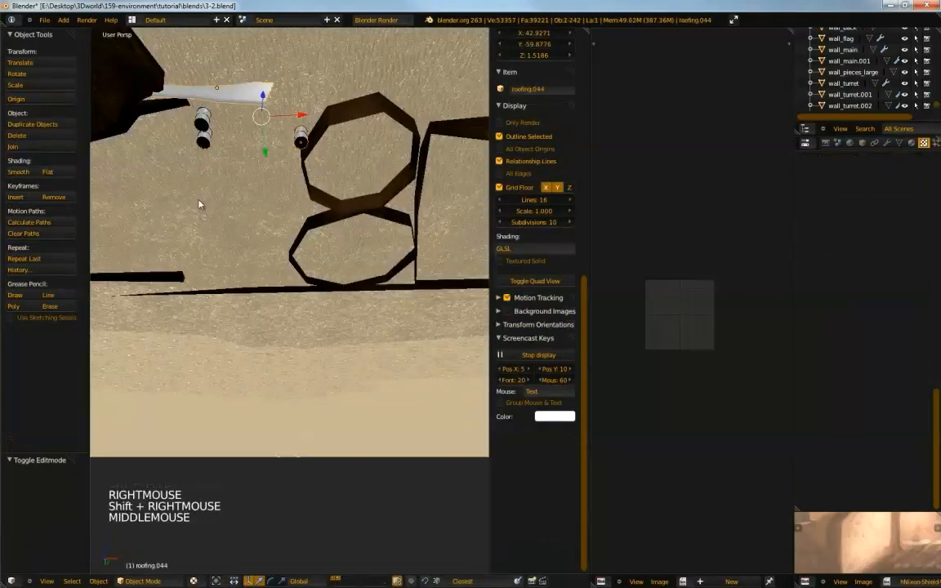
pyautogui.keyDown('shift'); pyautogui.rightClick(205, 141); pyautogui.keyUp('shift')
pyautogui.press('g')
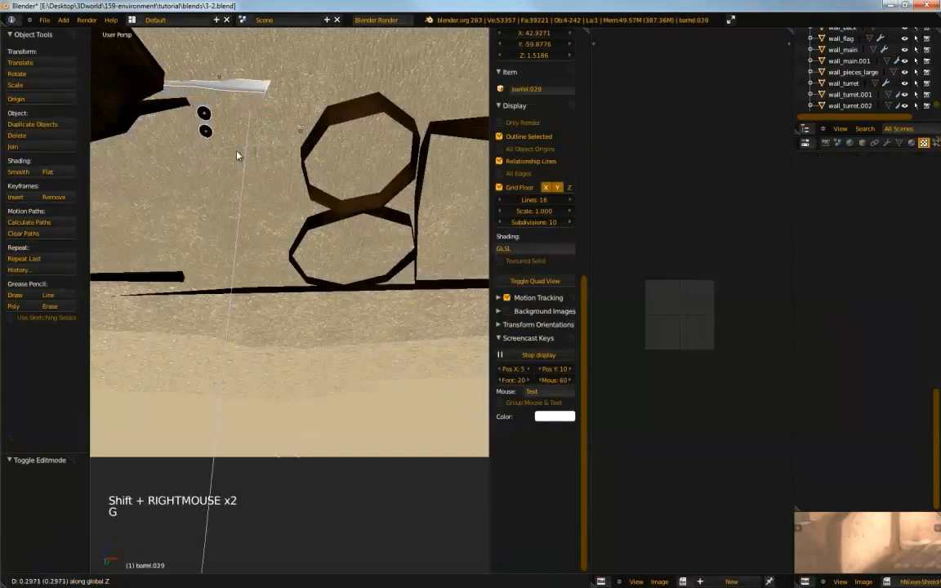
pyautogui.click(235, 157)
pyautogui.press('g')
pyautogui.click(239, 163)
# - Select the partly buried barrel among the debris by the wall and raise it 0.519 along Z
pyautogui.moveTo(239, 163); pyautogui.dragTo(216, 253, button='middle')
pyautogui.moveTo(217, 253)
pyautogui.keyDown('shift'); pyautogui.mouseDown(button='middle')
pyautogui.moveTo(205, 210)
pyautogui.moveTo(221, 245)
pyautogui.mouseUp(button='middle'); pyautogui.keyUp('shift')
pyautogui.moveTo(221, 245); pyautogui.dragTo(249, 298, button='middle')
pyautogui.moveTo(249, 298)
pyautogui.keyDown('shift'); pyautogui.mouseDown(button='middle')
pyautogui.moveTo(261, 319)
pyautogui.moveTo(262, 300)
pyautogui.moveTo(295, 367)
pyautogui.moveTo(291, 341)
pyautogui.moveTo(275, 341)
pyautogui.moveTo(279, 353)
pyautogui.moveTo(269, 282)
pyautogui.moveTo(278, 345)
pyautogui.moveTo(253, 305)
pyautogui.mouseUp(button='middle'); pyautogui.keyUp('shift')
pyautogui.rightClick(277, 345)
pyautogui.press('g')
pyautogui.rightClick(260, 302)
pyautogui.moveTo(232, 209); pyautogui.dragTo(205, 214, button='middle')
pyautogui.rightClick(206, 214)
pyautogui.press('g')
pyautogui.press('g')
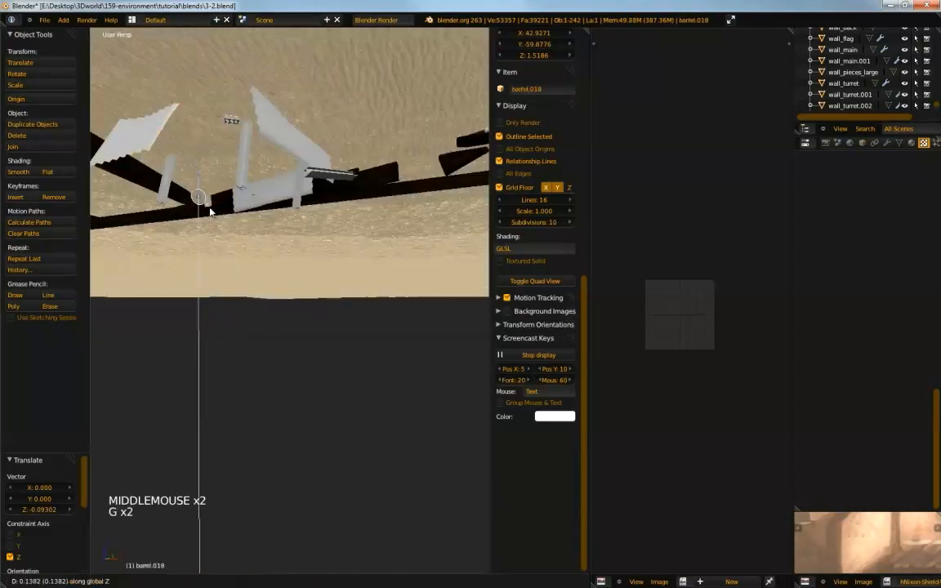
pyautogui.click(214, 188)
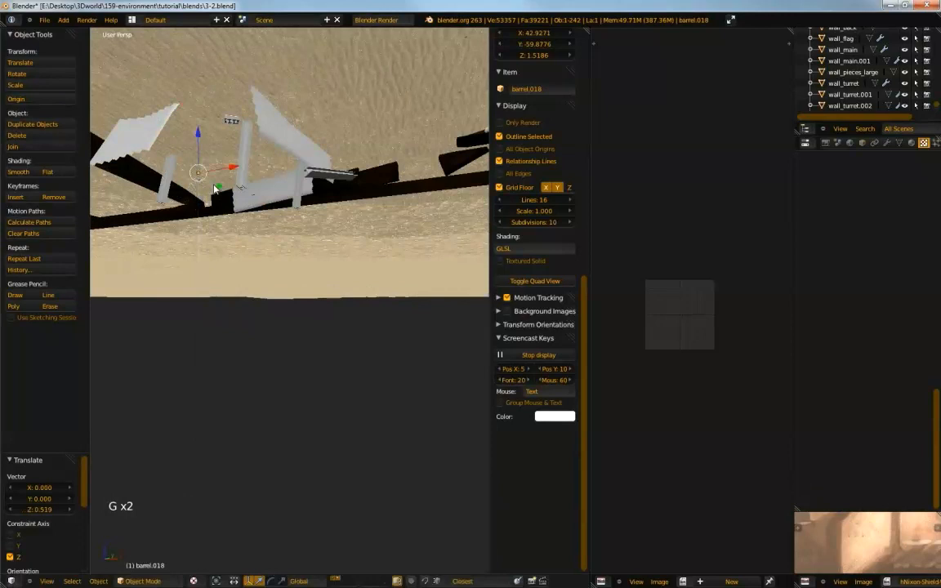
# - Select the cinder block beside the roofing sheets, raise it about 0.41 along Z, and lower it by 0.030
pyautogui.rightClick(232, 120)
pyautogui.press('g')
pyautogui.press('g')
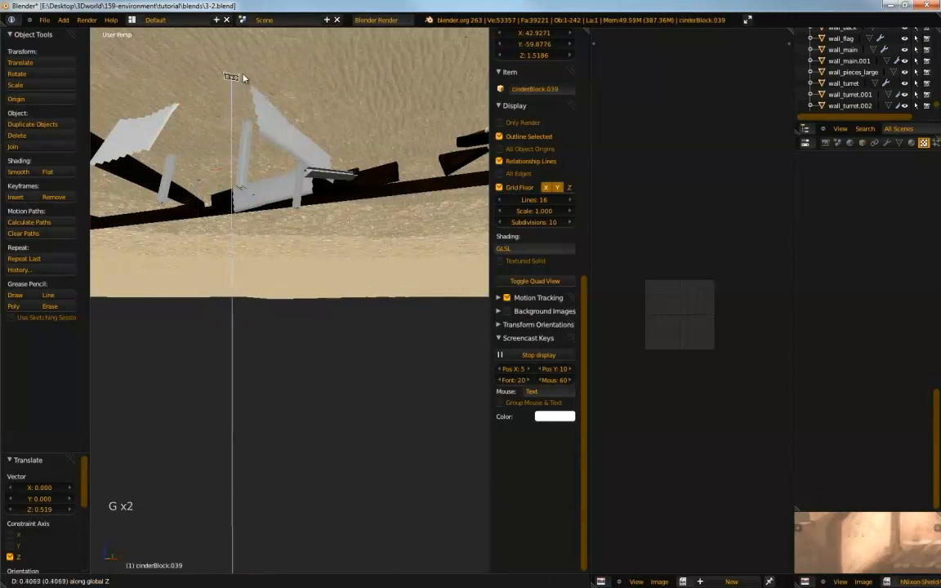
pyautogui.click(246, 76)
pyautogui.press('g')
pyautogui.click(246, 77)
# - Select the small rail lying over the roofing-sheet debris and raise it 0.449 along Z
pyautogui.keyDown('shift'); pyautogui.moveTo(285, 115); pyautogui.dragTo(196, 134, button='middle'); pyautogui.keyUp('shift')
pyautogui.rightClick(269, 181)
pyautogui.press('g')
pyautogui.press('g')
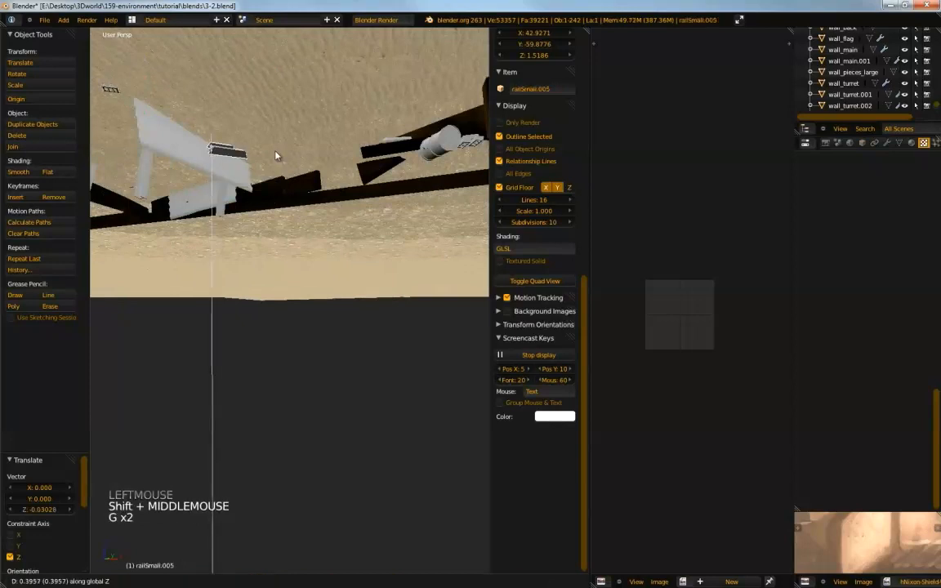
pyautogui.click(336, 158)
# - Select the barrel, cinder blocks and tyre beside the dark wall piece and raise them 0.490 along Z
pyautogui.keyDown('shift'); pyautogui.moveTo(335, 157); pyautogui.dragTo(209, 198, button='middle'); pyautogui.keyUp('shift')
pyautogui.rightClick(326, 187)
pyautogui.keyDown('shift'); pyautogui.rightClick(327, 187); pyautogui.keyUp('shift')
pyautogui.keyDown('shift'); pyautogui.rightClick(341, 181); pyautogui.keyUp('shift')
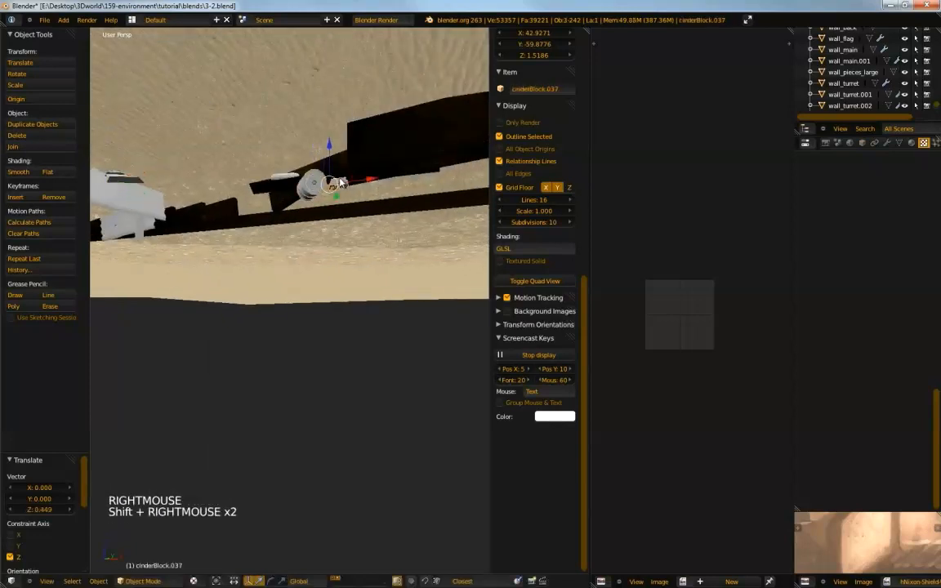
pyautogui.keyDown('shift'); pyautogui.rightClick(275, 181); pyautogui.keyUp('shift')
pyautogui.moveTo(276, 182); pyautogui.dragTo(282, 222, button='middle')
pyautogui.press('g')
pyautogui.press('z')
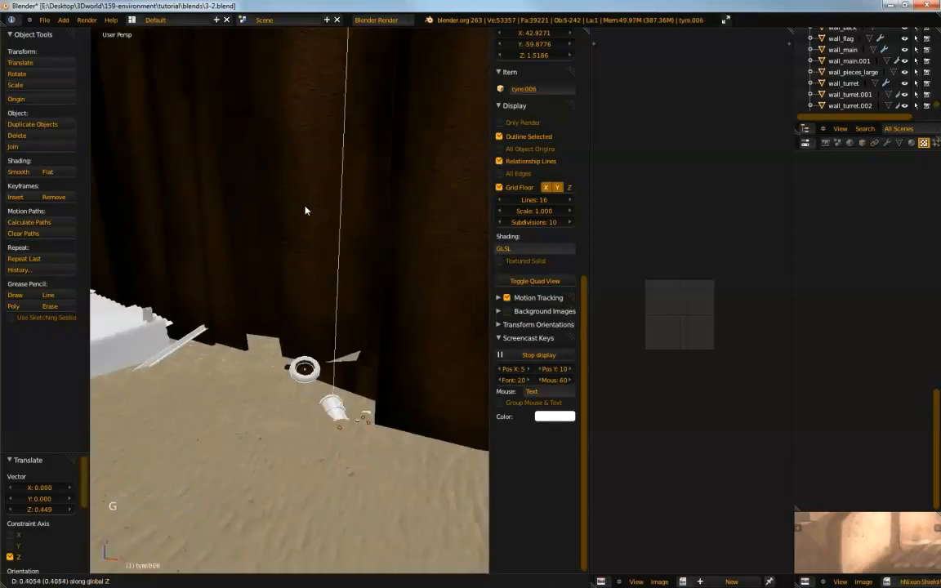
pyautogui.click(305, 295)
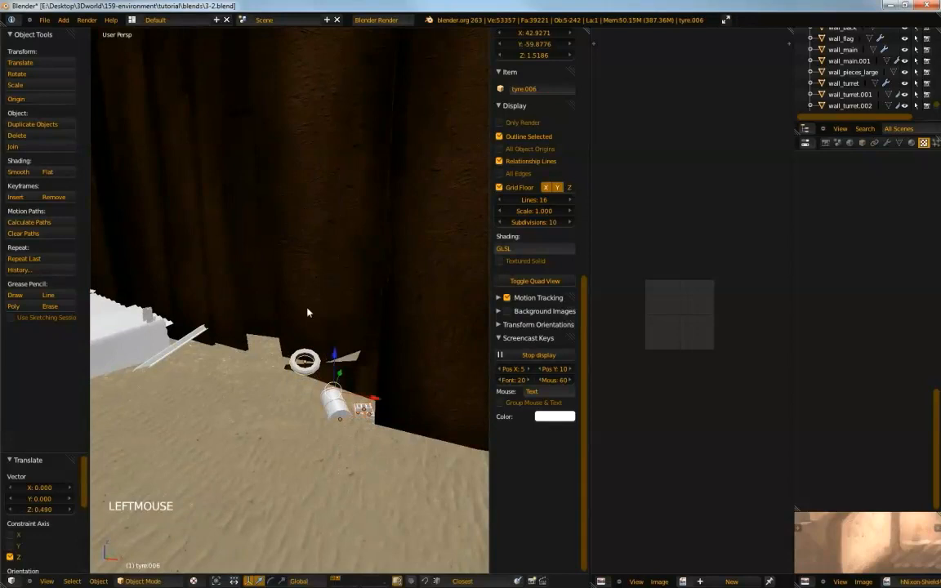
# - Select the tyre leaning by the wall on its own and lower it 0.286 along Z
pyautogui.rightClick(299, 372)
pyautogui.press('g')
pyautogui.rightClick(299, 370)
pyautogui.rightClick(298, 370)
pyautogui.press('g')
pyautogui.press('z')
pyautogui.click(299, 398)
# - Select the five piled tyres and the upright barrel beside them, without the wall, and raise them 0.360 along Z
pyautogui.keyDown('shift'); pyautogui.moveTo(299, 397); pyautogui.dragTo(252, 252, button='middle'); pyautogui.keyUp('shift')
pyautogui.rightClick(243, 249)
pyautogui.keyDown('shift'); pyautogui.rightClick(241, 247); pyautogui.keyUp('shift')
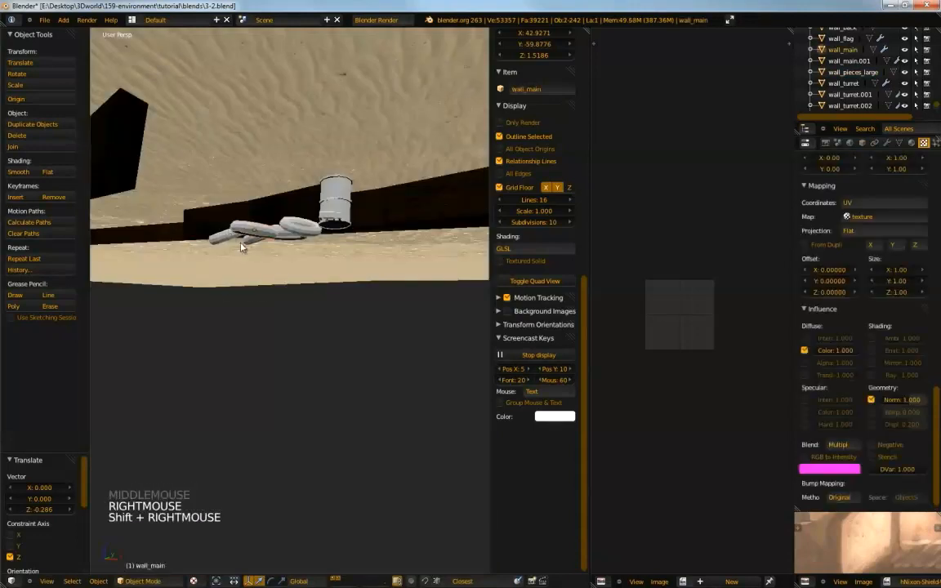
pyautogui.keyDown('shift'); pyautogui.rightClick(238, 238); pyautogui.keyUp('shift')
pyautogui.rightClick(232, 235)
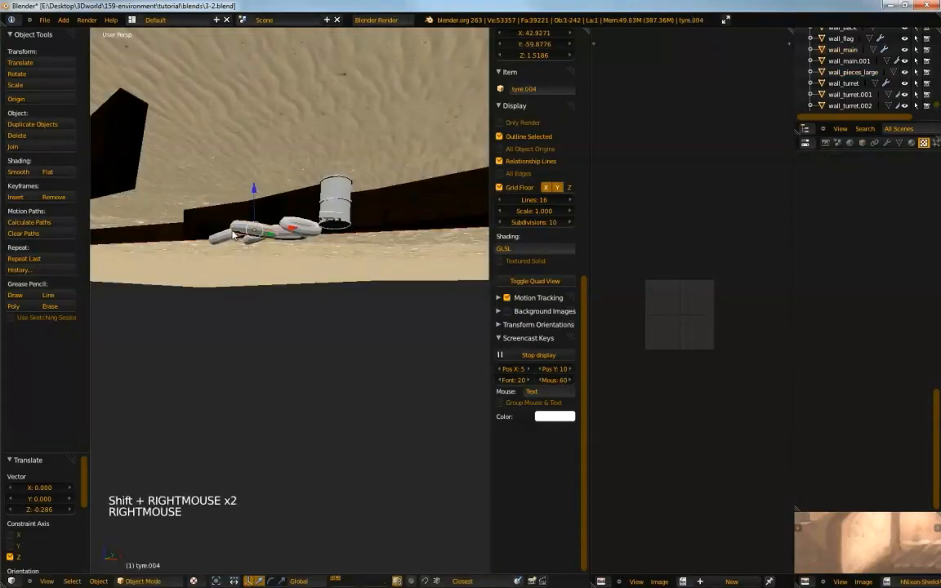
pyautogui.keyDown('shift'); pyautogui.rightClick(233, 238); pyautogui.keyUp('shift')
pyautogui.keyDown('shift'); pyautogui.rightClick(259, 245); pyautogui.keyUp('shift')
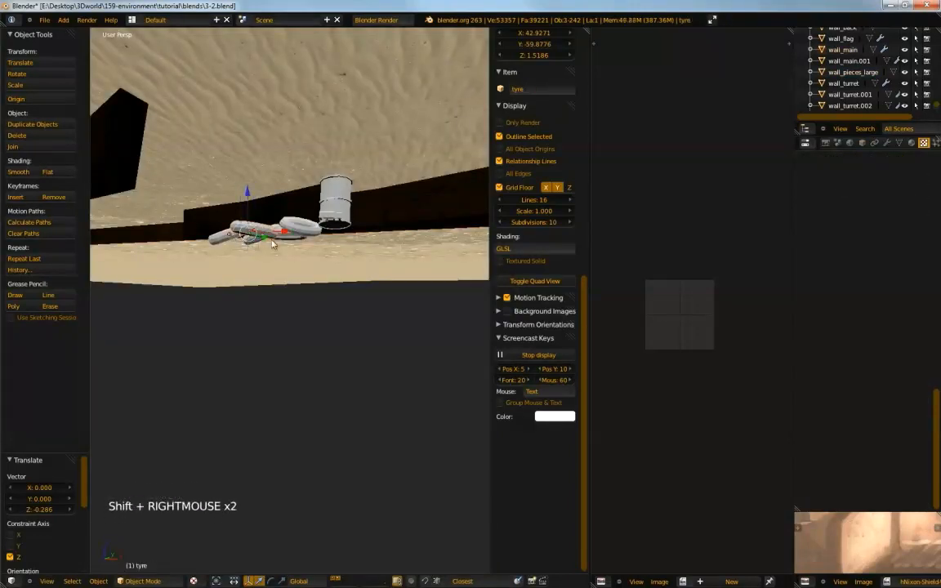
pyautogui.keyDown('shift'); pyautogui.rightClick(294, 237); pyautogui.keyUp('shift')
pyautogui.moveTo(289, 240); pyautogui.dragTo(264, 72, button='middle')
pyautogui.keyDown('shift'); pyautogui.rightClick(264, 69); pyautogui.keyUp('shift')
pyautogui.keyDown('shift'); pyautogui.rightClick(323, 44); pyautogui.keyUp('shift')
pyautogui.moveTo(323, 44); pyautogui.dragTo(321, 102, button='middle')
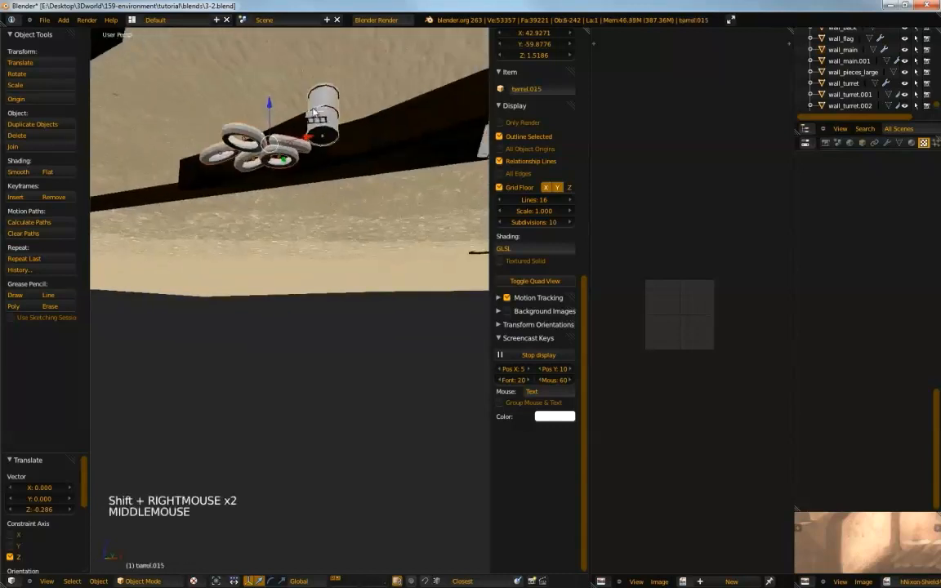
pyautogui.press('g')
pyautogui.click(322, 83)
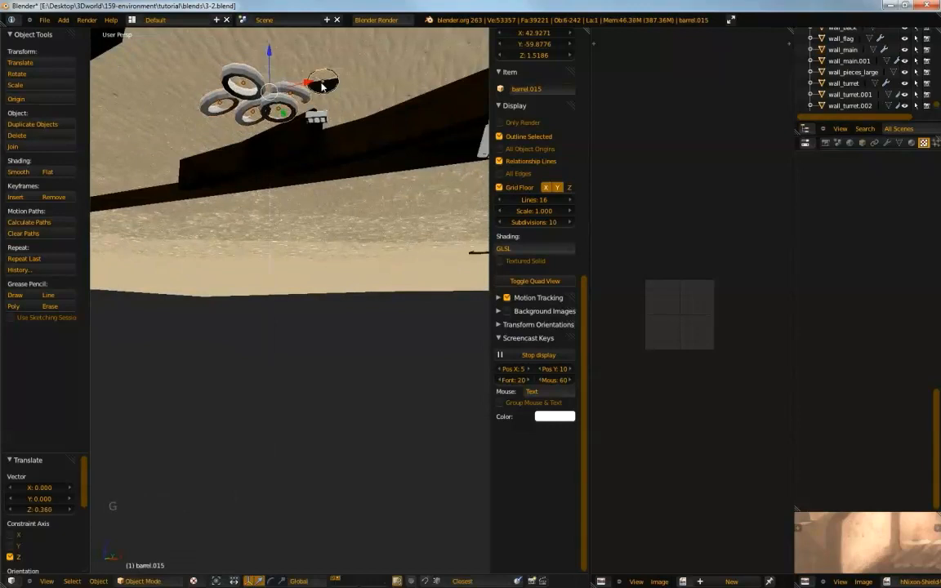
# - Box-select the props near the barrel and tyres and move them 0.048 along Z
pyautogui.keyDown('shift'); pyautogui.rightClick(326, 86); pyautogui.keyUp('shift')
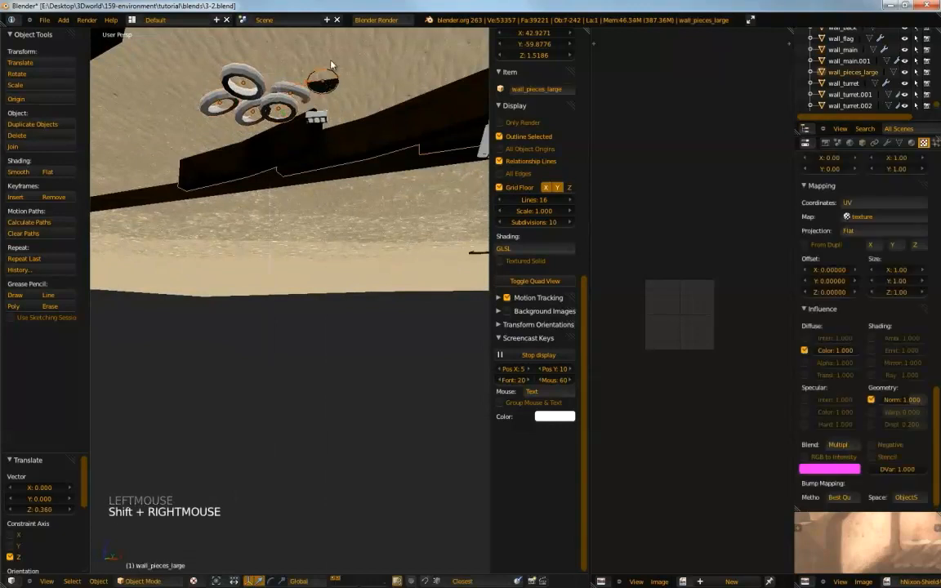
pyautogui.moveTo(354, 133); pyautogui.dragTo(353, 136, button='middle')
pyautogui.press('b')
pyautogui.moveTo(333, 70); pyautogui.dragTo(258, 351, button='middle')
pyautogui.press('g')
pyautogui.press('z')
pyautogui.click(348, 115)
# - Select the ground plane and set its material's specular hardness to 12 and specular intensity to 0
pyautogui.rightClick(259, 362)
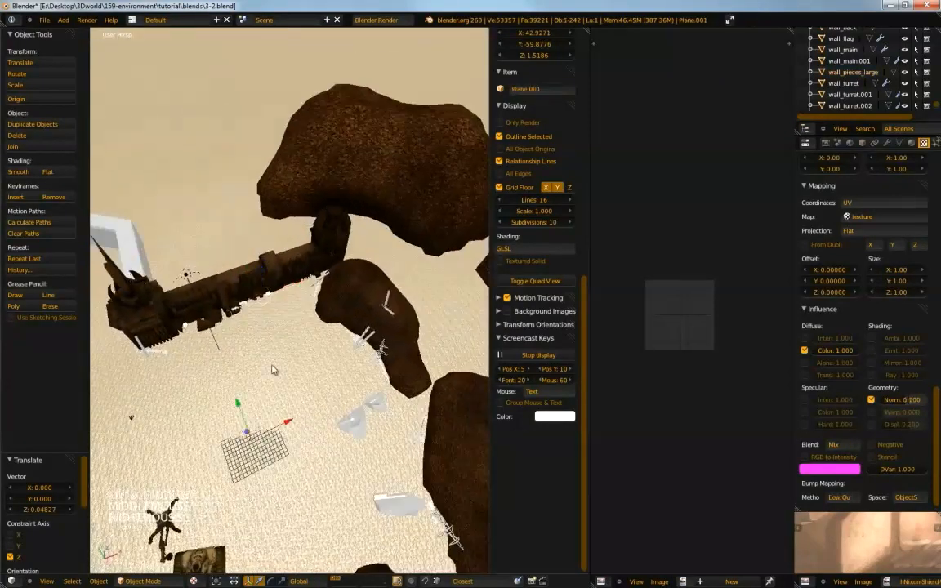
pyautogui.click(911, 142)
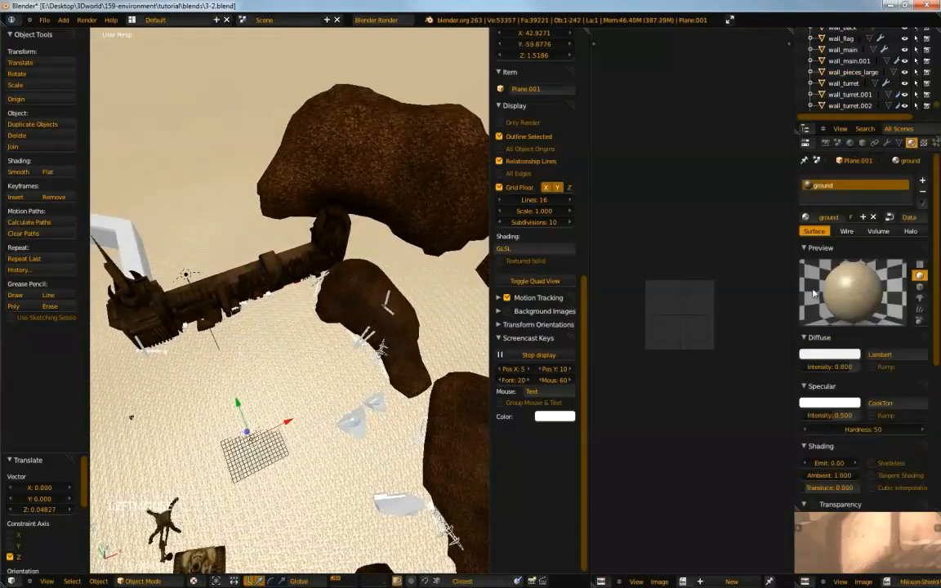
pyautogui.moveTo(842, 431)
pyautogui.mouseDown()
pyautogui.moveTo(811, 431)
pyautogui.moveTo(836, 414)
pyautogui.mouseUp()
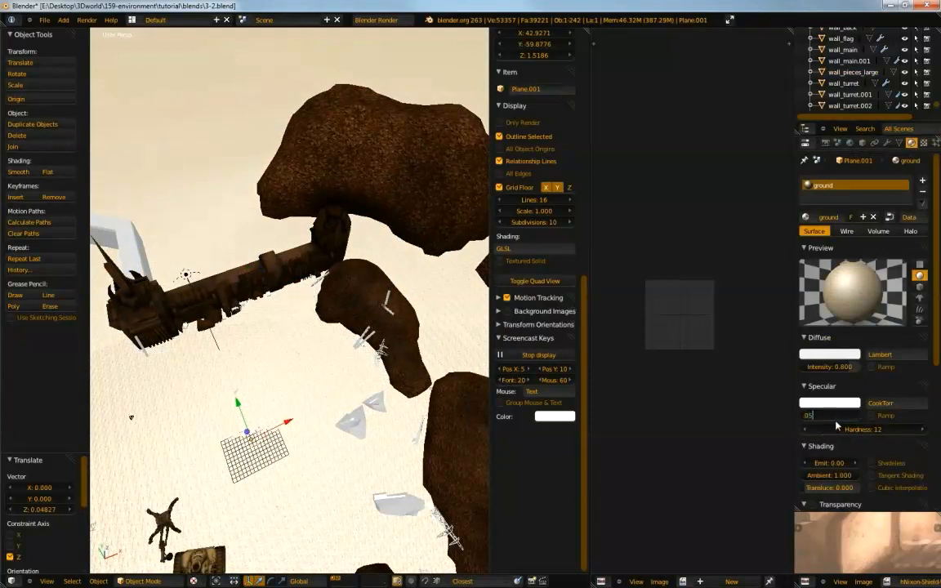
pyautogui.press('Return')
pyautogui.moveTo(292, 358); pyautogui.dragTo(308, 384, button='middle')
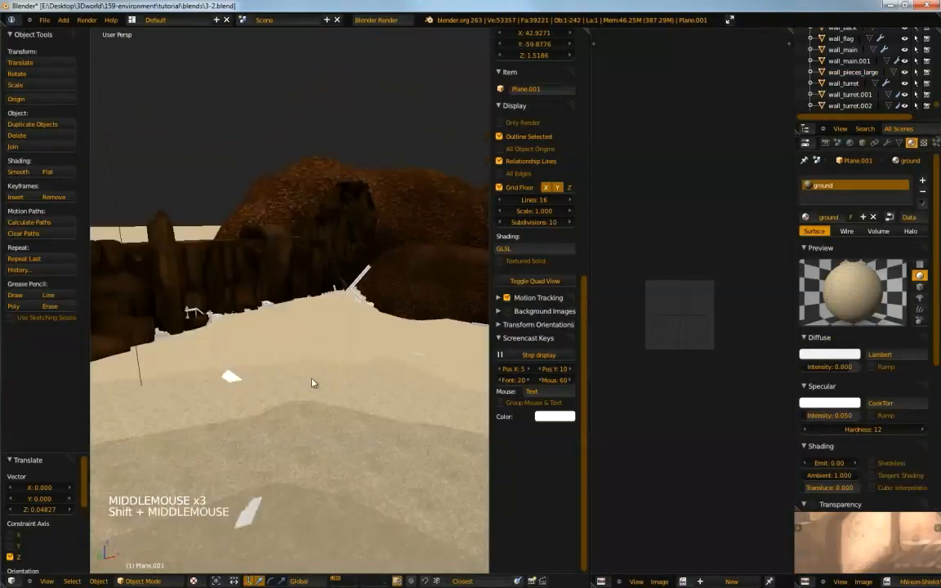
pyautogui.moveTo(837, 415); pyautogui.dragTo(780, 419)
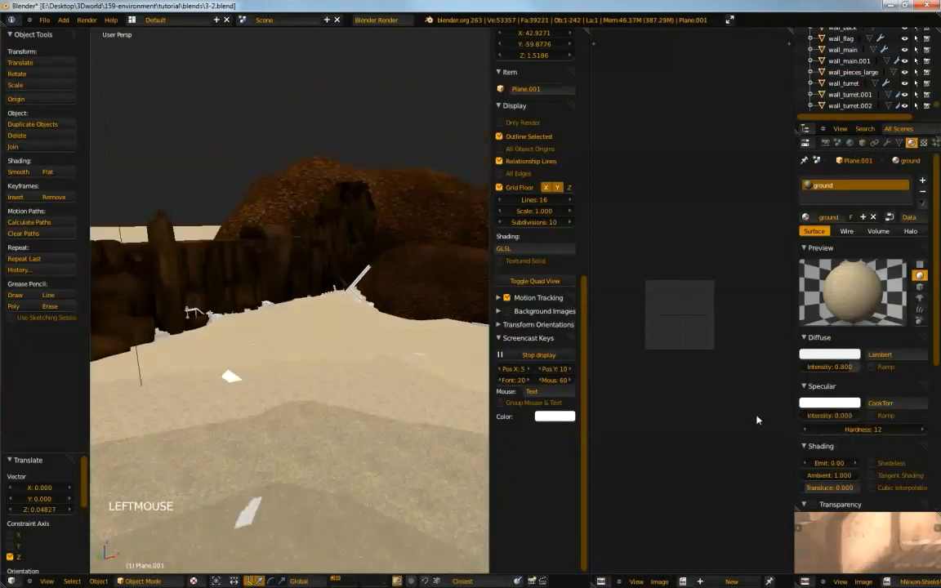
pyautogui.moveTo(347, 374)
pyautogui.mouseDown(button='middle')
pyautogui.moveTo(319, 365)
pyautogui.moveTo(343, 363)
pyautogui.mouseUp(button='middle')
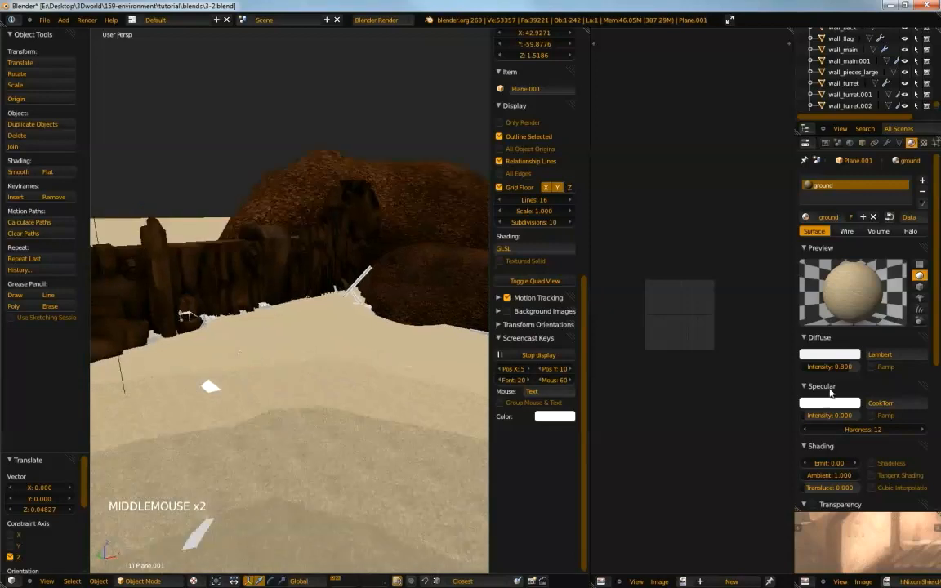
# - Compare the ground with and without the sand texture's Normal influence and leave that influence disabled
pyautogui.click(924, 144)
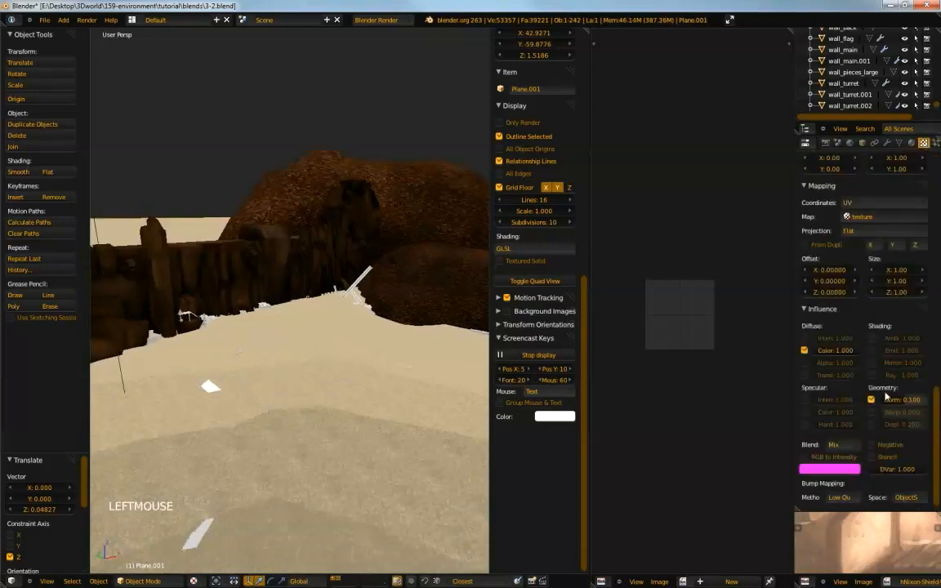
pyautogui.click(871, 400)
pyautogui.moveTo(348, 371)
pyautogui.mouseDown(button='middle')
pyautogui.moveTo(350, 355)
pyautogui.moveTo(351, 376)
pyautogui.mouseUp(button='middle')
pyautogui.keyDown('ctrl'); pyautogui.moveTo(352, 375); pyautogui.dragTo(376, 467, button='middle'); pyautogui.keyUp('ctrl')
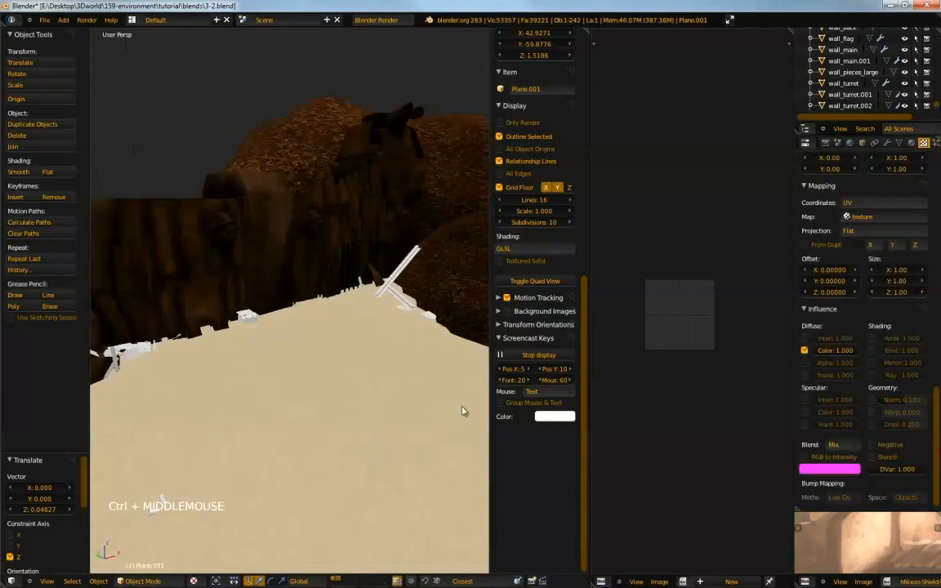
pyautogui.click(871, 400)
pyautogui.moveTo(301, 369)
pyautogui.mouseDown(button='middle')
pyautogui.moveTo(212, 356)
pyautogui.moveTo(210, 447)
pyautogui.moveTo(256, 455)
pyautogui.moveTo(330, 393)
pyautogui.moveTo(258, 389)
pyautogui.moveTo(268, 356)
pyautogui.moveTo(489, 364)
pyautogui.mouseUp(button='middle')
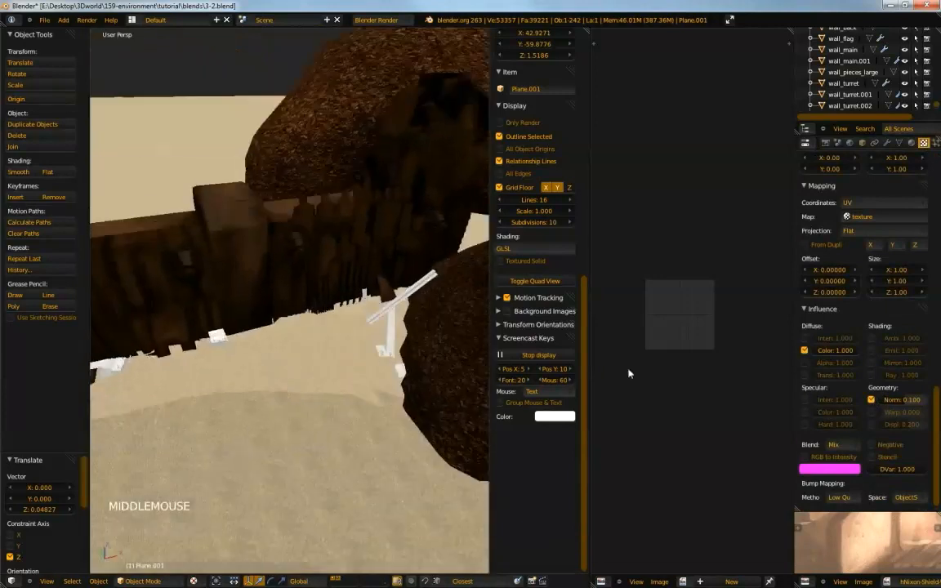
pyautogui.click(871, 400)
pyautogui.keyDown('shift'); pyautogui.moveTo(229, 410); pyautogui.dragTo(236, 335, button='middle'); pyautogui.keyUp('shift')
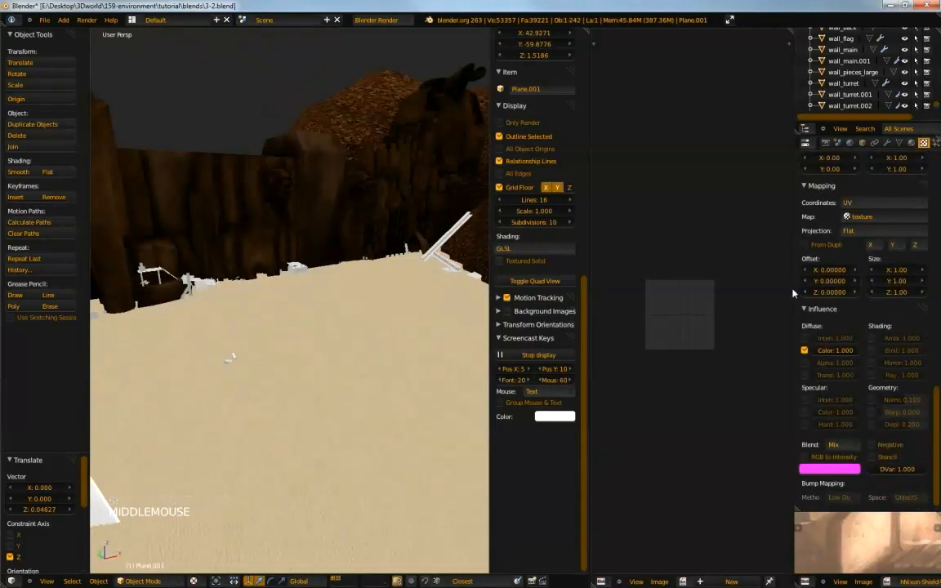
# - Tint the ground material's diffuse colour a pale cream
pyautogui.moveTo(843, 276); pyautogui.dragTo(850, 490, button='middle')
pyautogui.moveTo(850, 304); pyautogui.dragTo(854, 449, button='middle')
pyautogui.moveTo(854, 350); pyautogui.dragTo(849, 498, button='middle')
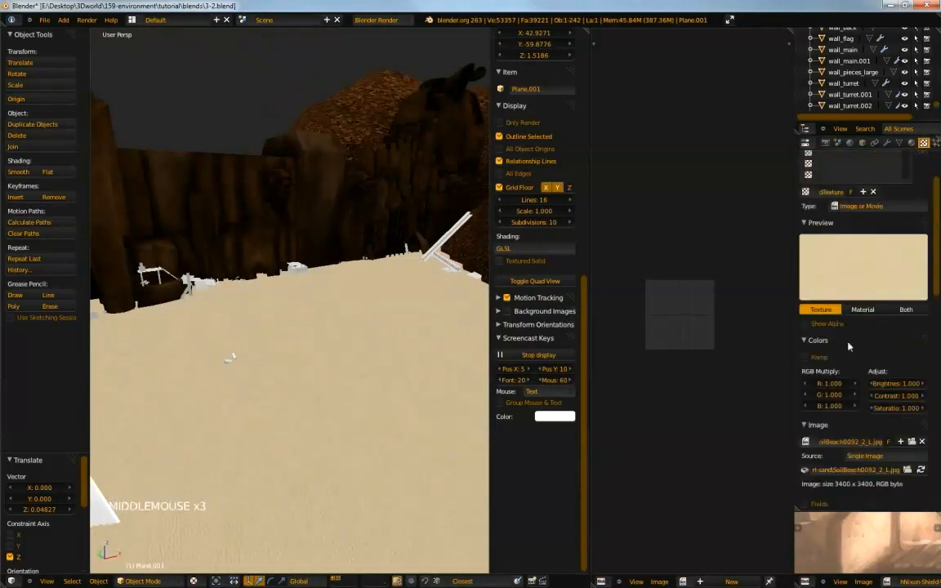
pyautogui.moveTo(839, 188); pyautogui.dragTo(837, 256, button='middle')
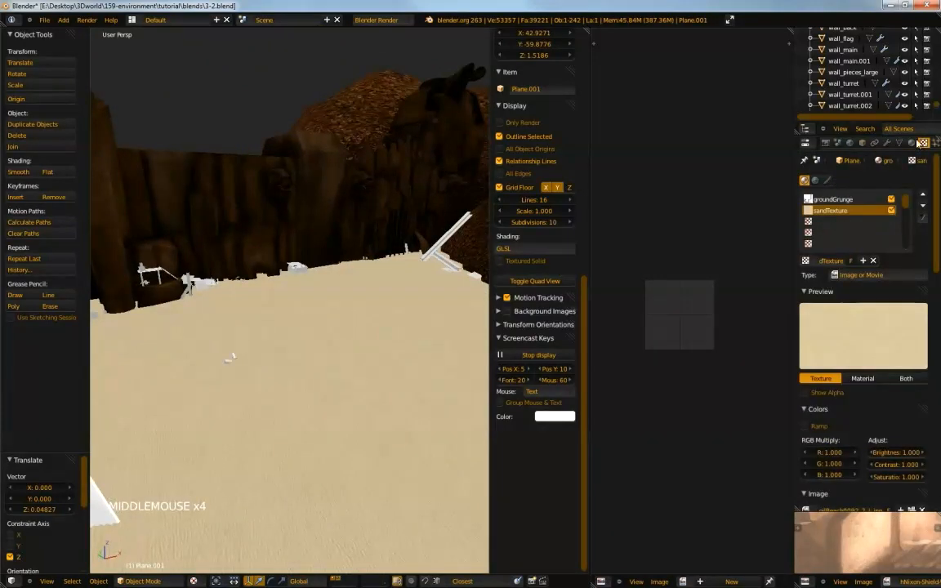
pyautogui.click(912, 143)
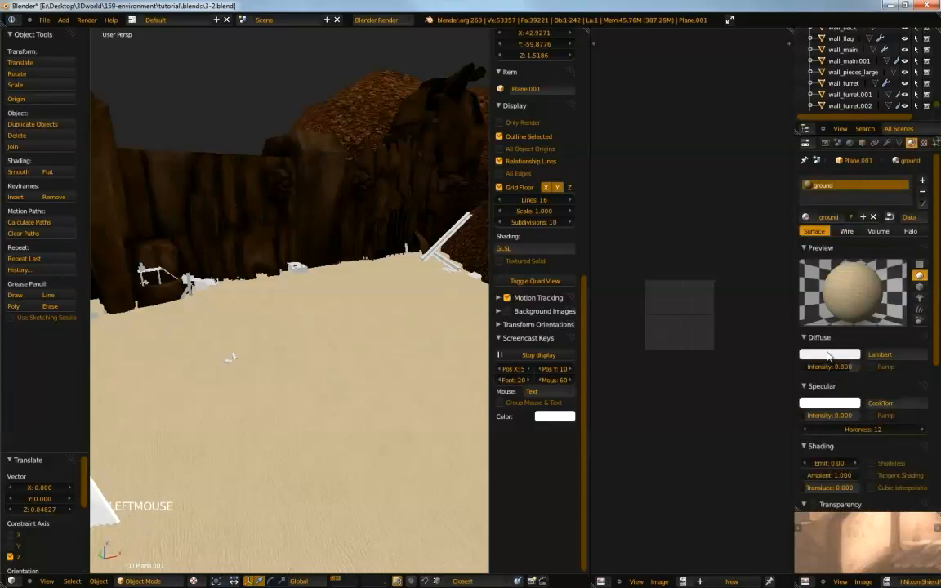
pyautogui.click(828, 353)
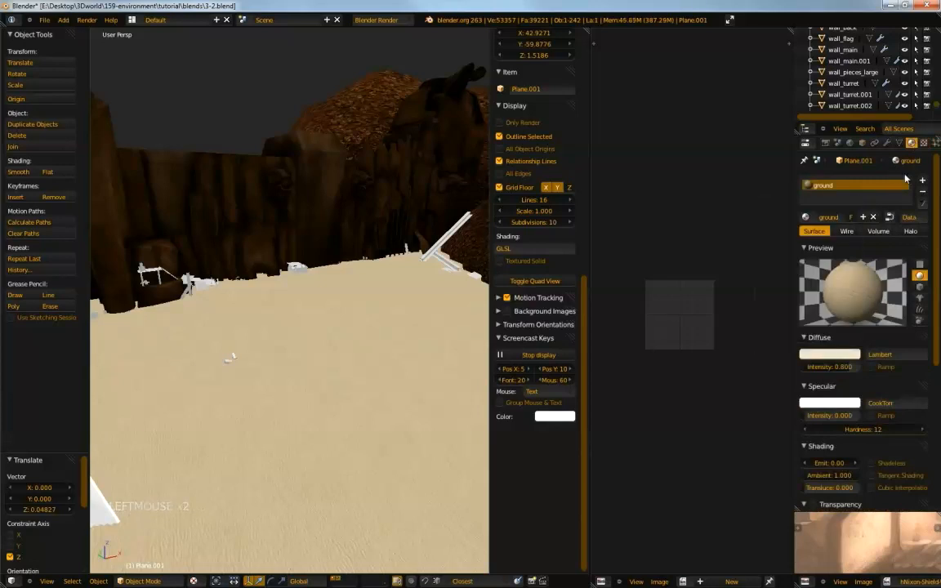
# - Set the sandTexture layer's blend type to Multiply
pyautogui.click(925, 143)
pyautogui.moveTo(838, 419); pyautogui.dragTo(841, 135, button='middle')
pyautogui.moveTo(833, 500); pyautogui.dragTo(826, 151, button='middle')
pyautogui.click(842, 490)
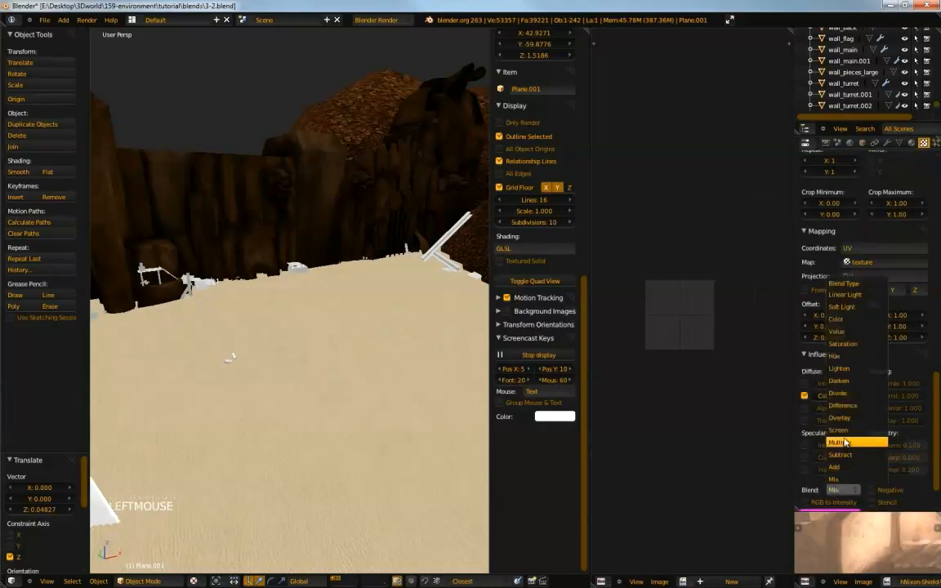
pyautogui.click(846, 444)
# - Select the groundGrunge texture layer and set its blend type to Multiply
pyautogui.moveTo(859, 229); pyautogui.dragTo(851, 487, button='middle')
pyautogui.moveTo(846, 285); pyautogui.dragTo(844, 496, button='middle')
pyautogui.moveTo(842, 307); pyautogui.dragTo(829, 496, button='middle')
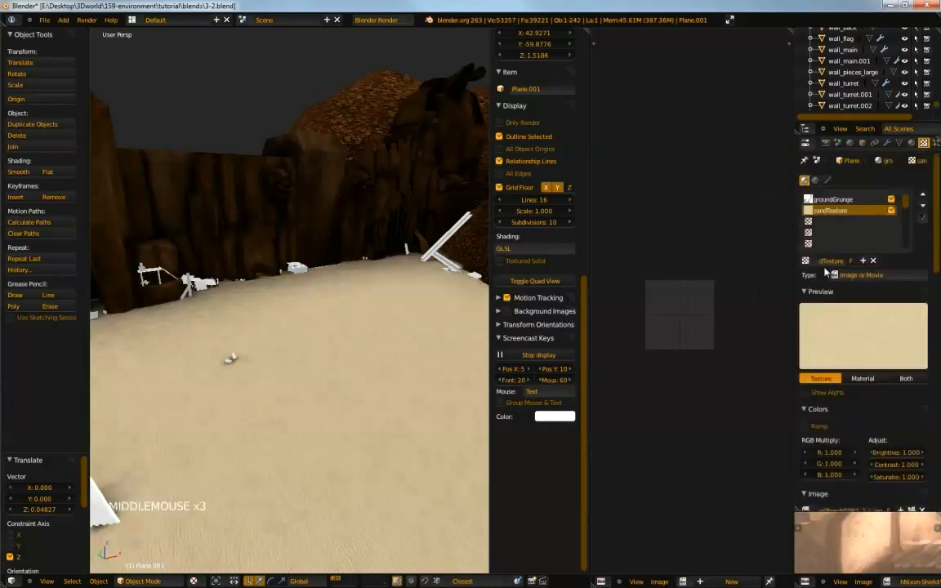
pyautogui.click(841, 201)
pyautogui.moveTo(846, 433); pyautogui.dragTo(863, 161, button='middle')
pyautogui.moveTo(853, 480); pyautogui.dragTo(854, 155, button='middle')
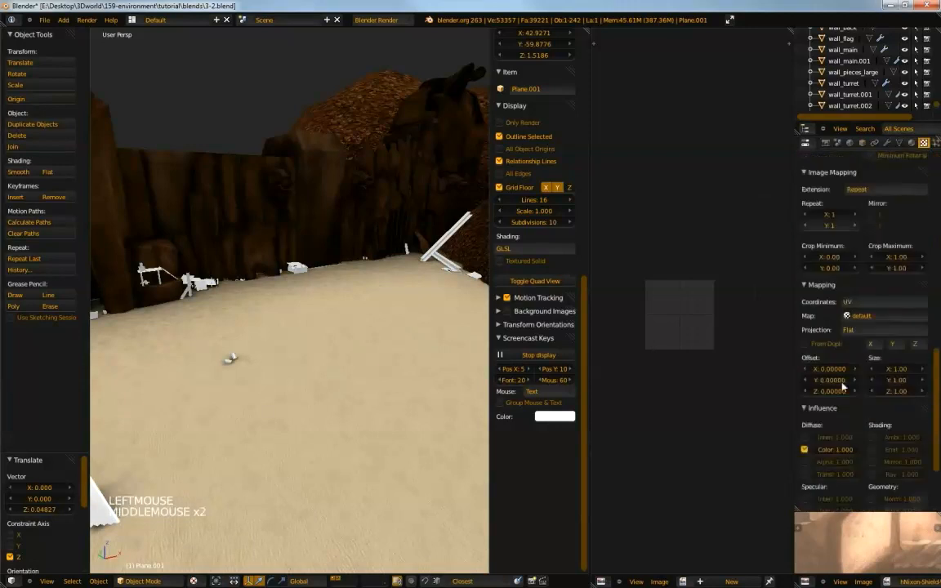
pyautogui.moveTo(846, 409); pyautogui.dragTo(846, 224, button='middle')
pyautogui.click(834, 435)
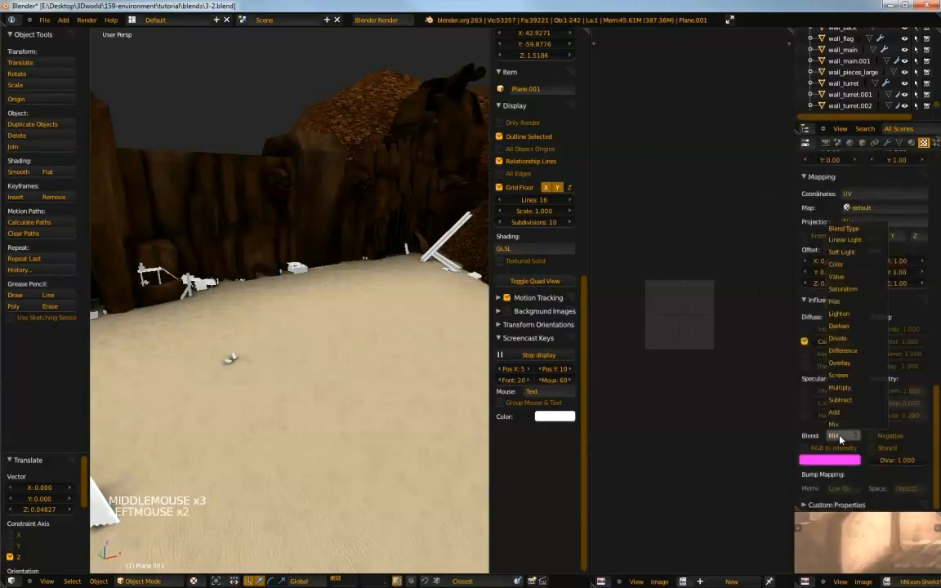
pyautogui.click(850, 389)
# - Set the ground material's diffuse colour to a muted tan of about H 0.080, S 0.443, V 0.585
pyautogui.click(912, 142)
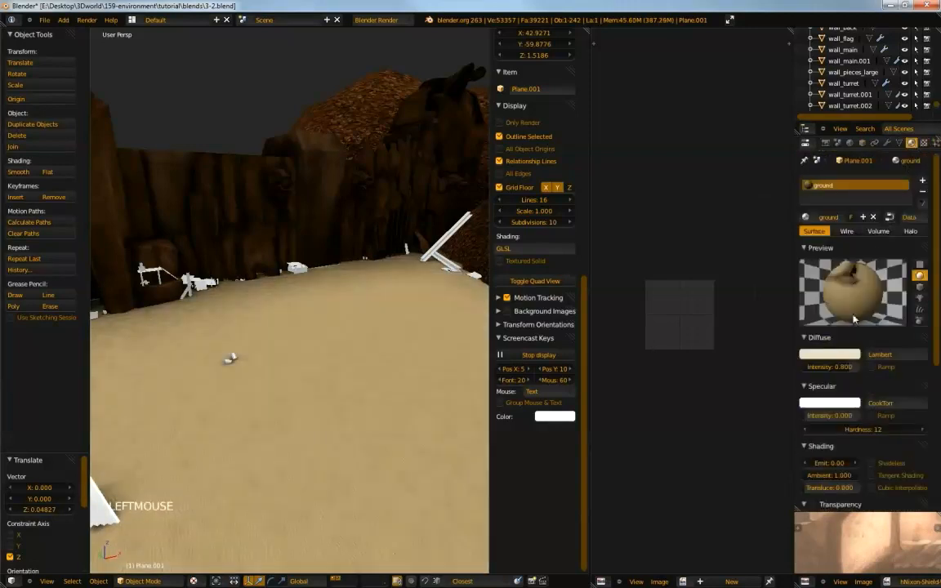
pyautogui.click(830, 352)
pyautogui.moveTo(792, 261); pyautogui.dragTo(789, 275)
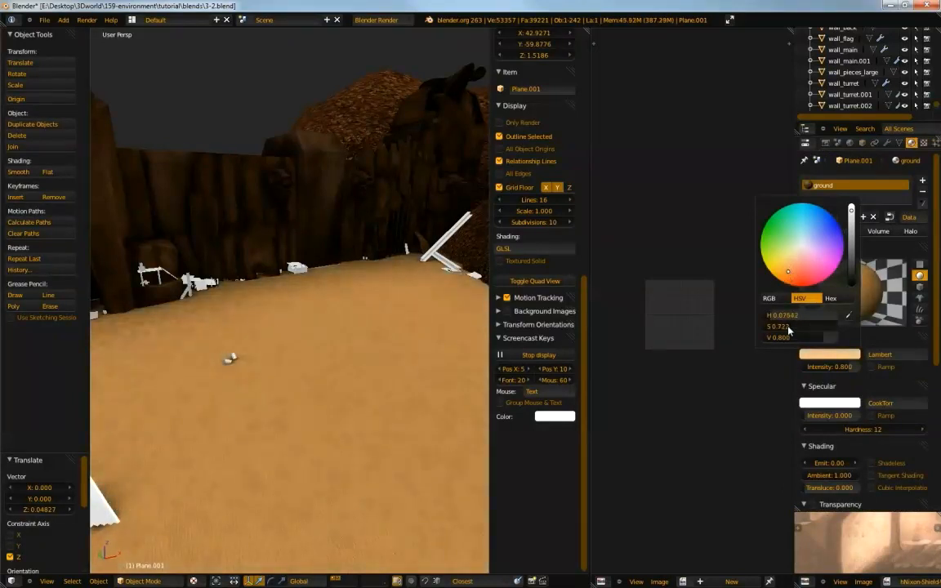
pyautogui.moveTo(782, 328); pyautogui.dragTo(776, 330)
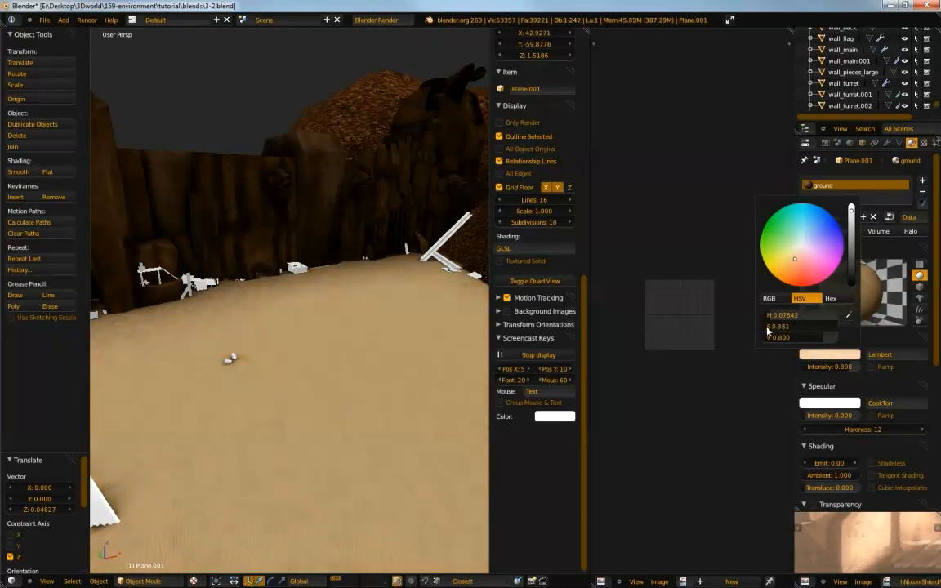
pyautogui.moveTo(776, 318); pyautogui.dragTo(779, 341)
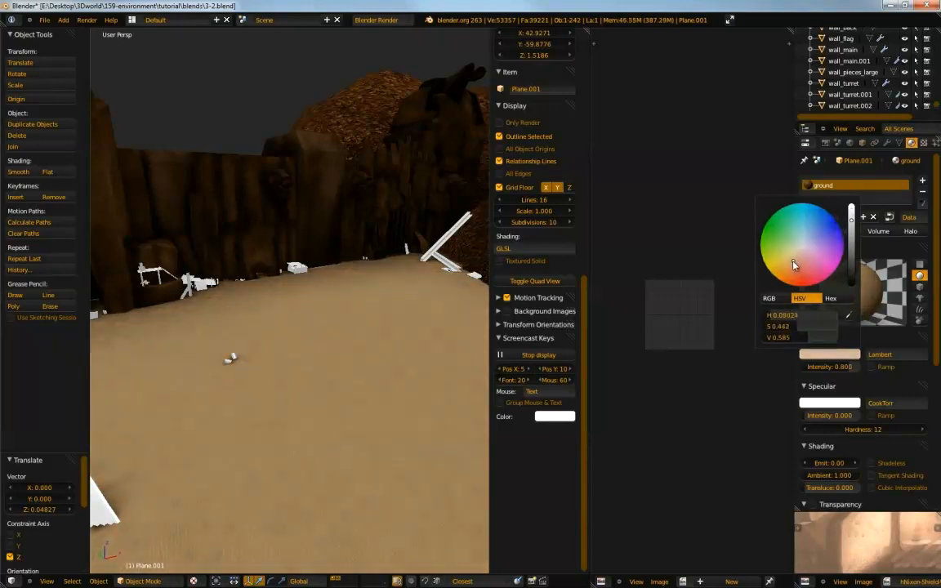
# - Inspect the tinted ground across the yard and along the base of the wall
pyautogui.moveTo(392, 384); pyautogui.dragTo(320, 357, button='middle')
pyautogui.moveTo(320, 358); pyautogui.dragTo(393, 481, button='middle')
pyautogui.moveTo(319, 429); pyautogui.dragTo(329, 359, button='middle')
pyautogui.moveTo(359, 311); pyautogui.dragTo(330, 301, button='middle')
pyautogui.keyDown('shift'); pyautogui.moveTo(331, 301); pyautogui.dragTo(300, 288, button='middle'); pyautogui.keyUp('shift')
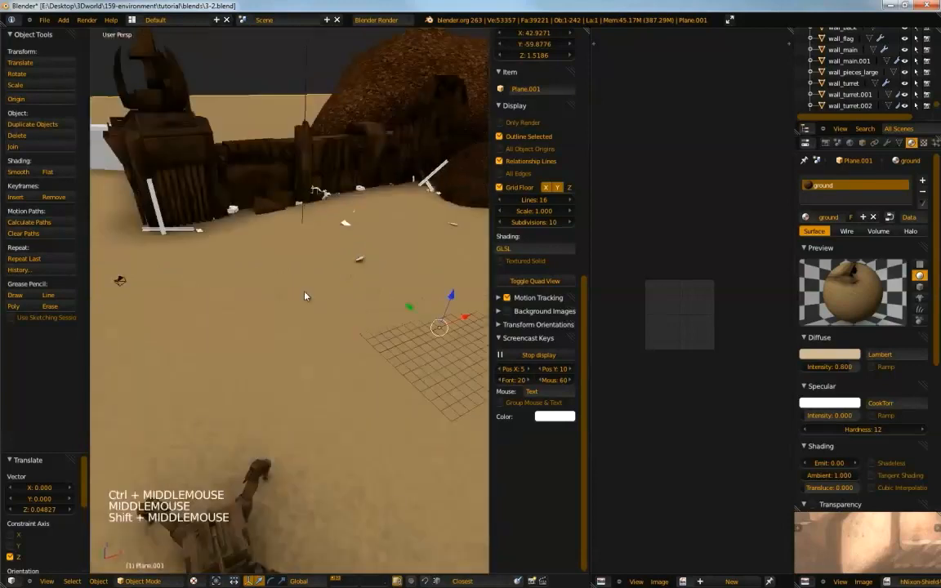
pyautogui.keyDown('ctrl'); pyautogui.moveTo(330, 365); pyautogui.dragTo(129, 375, button='middle'); pyautogui.keyUp('ctrl')
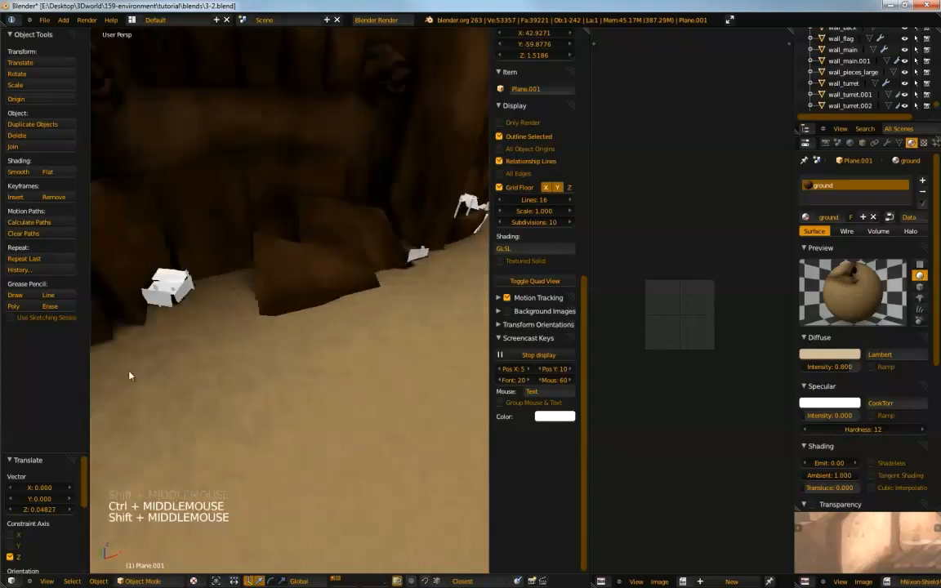
# - Put the ground into Texture Paint mode and make its default UV map active
pyautogui.click(161, 580)
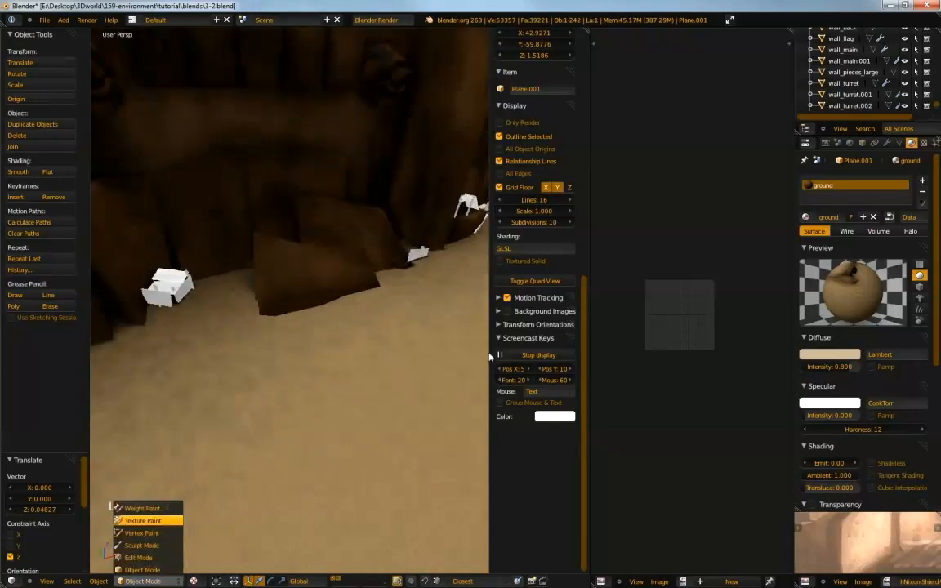
pyautogui.click(924, 142)
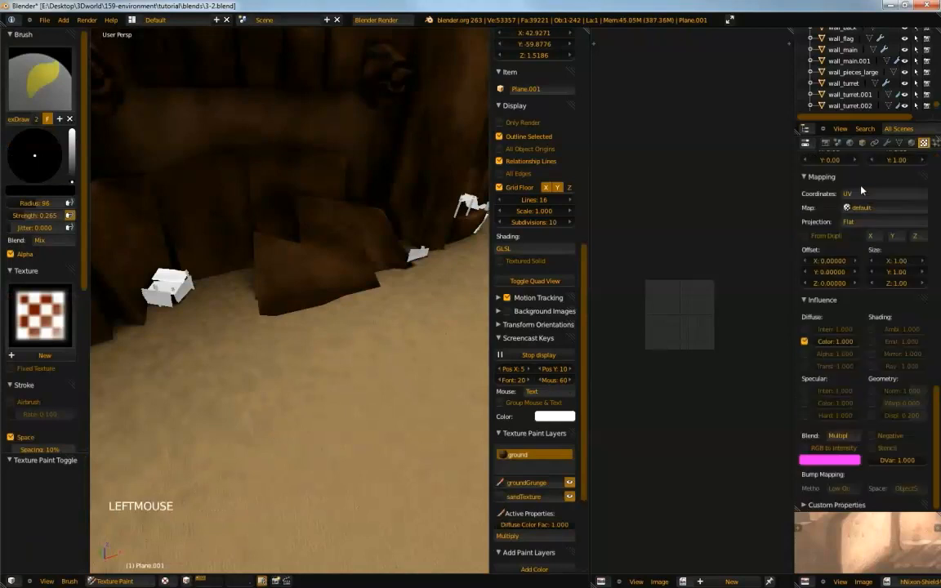
pyautogui.moveTo(849, 180); pyautogui.dragTo(841, 463, button='middle')
pyautogui.moveTo(834, 247); pyautogui.dragTo(836, 368, button='middle')
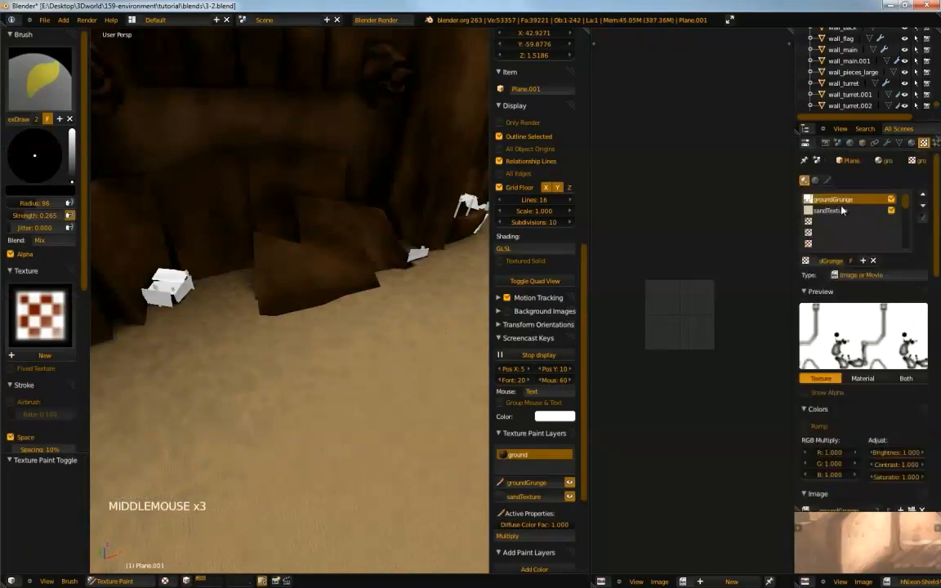
pyautogui.click(900, 143)
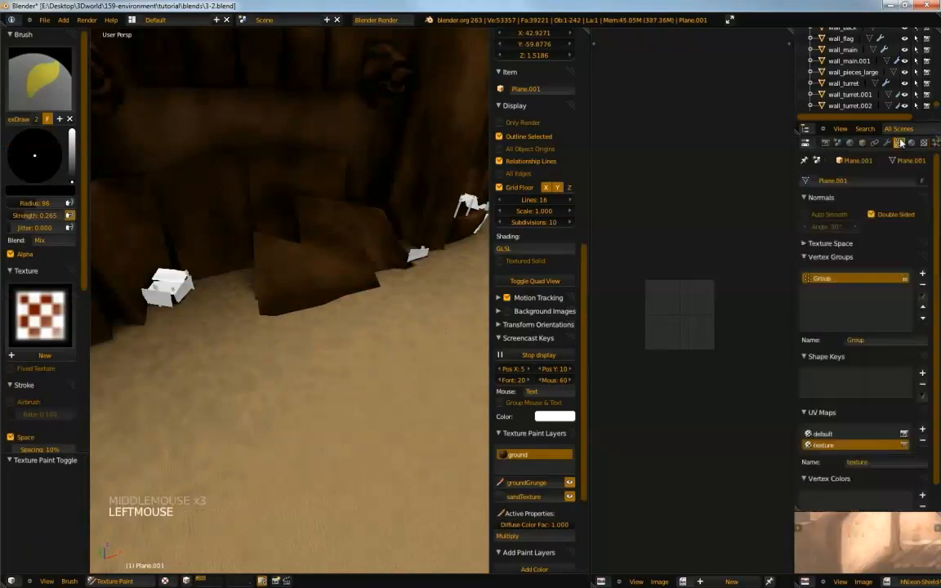
pyautogui.click(832, 435)
# - Paint black shading on the groundGrunge layer at the foot of the wall, undoing the first stroke
pyautogui.moveTo(204, 302)
pyautogui.mouseDown()
pyautogui.moveTo(221, 325)
pyautogui.moveTo(360, 338)
pyautogui.mouseUp()
pyautogui.hotkey('ctrl', 'z')
pyautogui.click(208, 294)
pyautogui.click(245, 281)
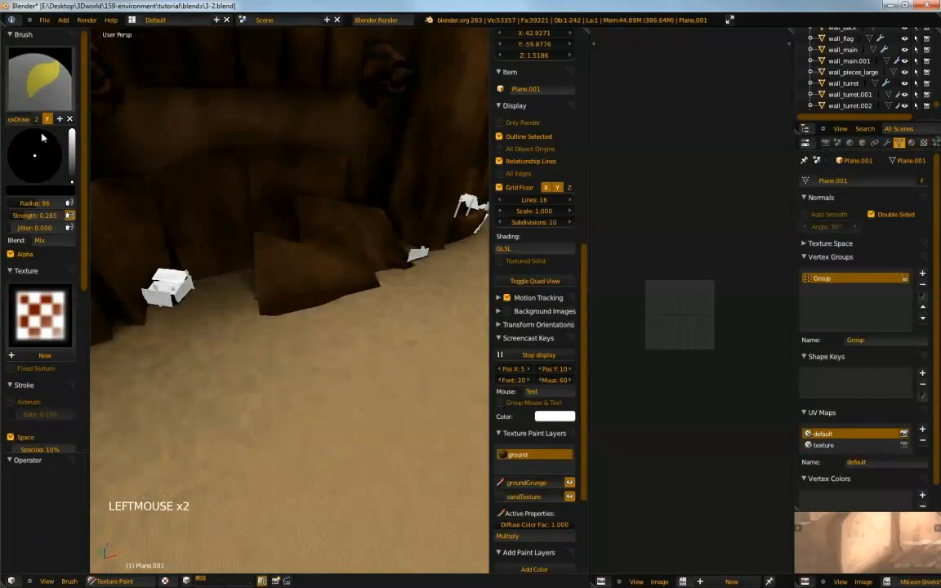
# - Soften the painted ground shading along the base of the dark wall with the Soften brush
pyautogui.click(39, 79)
pyautogui.click(236, 161)
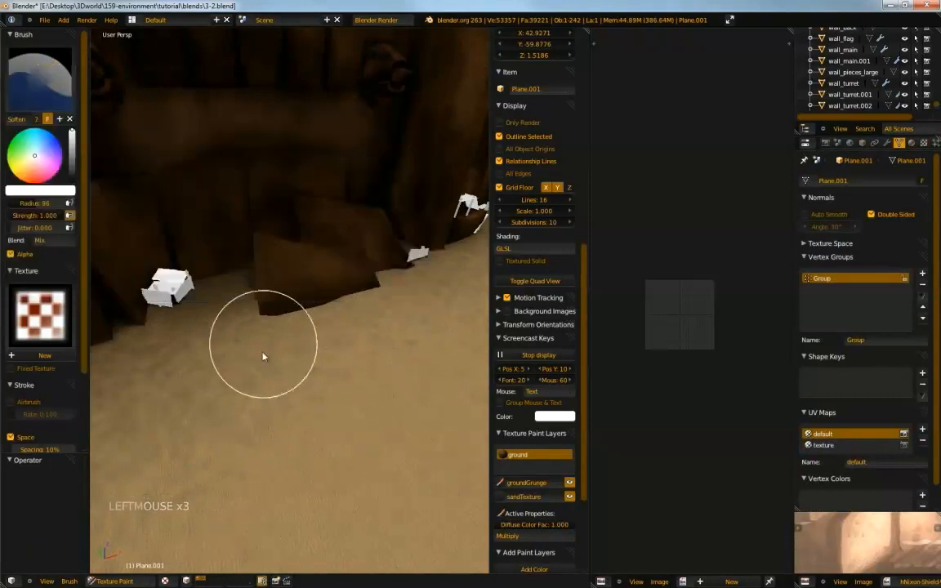
pyautogui.keyDown('ctrl'); pyautogui.moveTo(400, 400); pyautogui.dragTo(387, 355, button='middle'); pyautogui.keyUp('ctrl')
pyautogui.keyDown('shift'); pyautogui.moveTo(378, 331); pyautogui.dragTo(245, 378, button='middle'); pyautogui.keyUp('shift')
pyautogui.moveTo(302, 309); pyautogui.dragTo(395, 303)
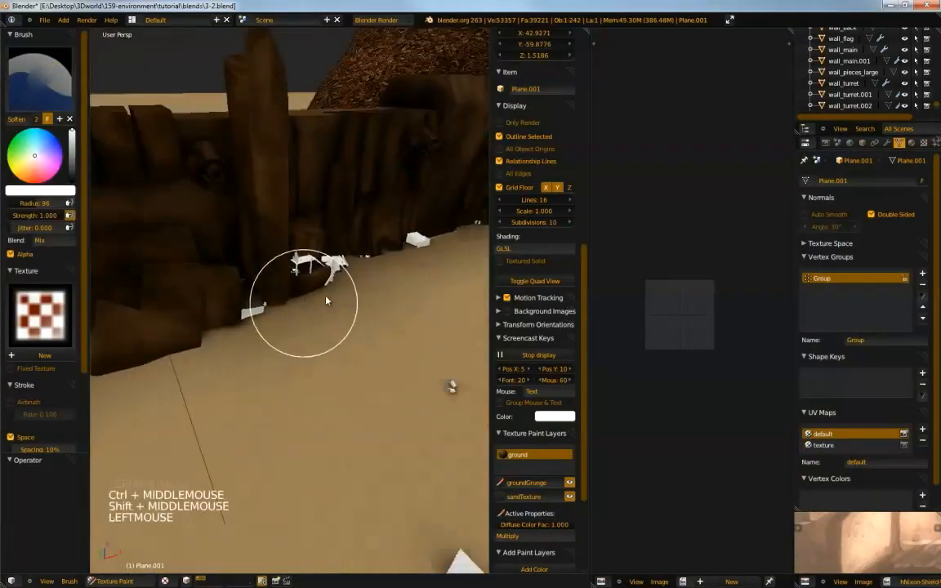
pyautogui.keyDown('shift'); pyautogui.moveTo(459, 288); pyautogui.dragTo(306, 336, button='middle'); pyautogui.keyUp('shift')
pyautogui.moveTo(309, 336); pyautogui.dragTo(461, 286)
pyautogui.keyDown('shift'); pyautogui.moveTo(426, 294); pyautogui.dragTo(239, 315, button='middle'); pyautogui.keyUp('shift')
pyautogui.moveTo(239, 316); pyautogui.dragTo(448, 405)
# - Soften the ground shading around the foot of the scrap mound and the white beams leaning beside it
pyautogui.keyDown('shift'); pyautogui.moveTo(447, 405); pyautogui.dragTo(357, 356, button='middle'); pyautogui.keyUp('shift')
pyautogui.keyDown('shift'); pyautogui.moveTo(379, 424); pyautogui.dragTo(204, 374, button='middle'); pyautogui.keyUp('shift')
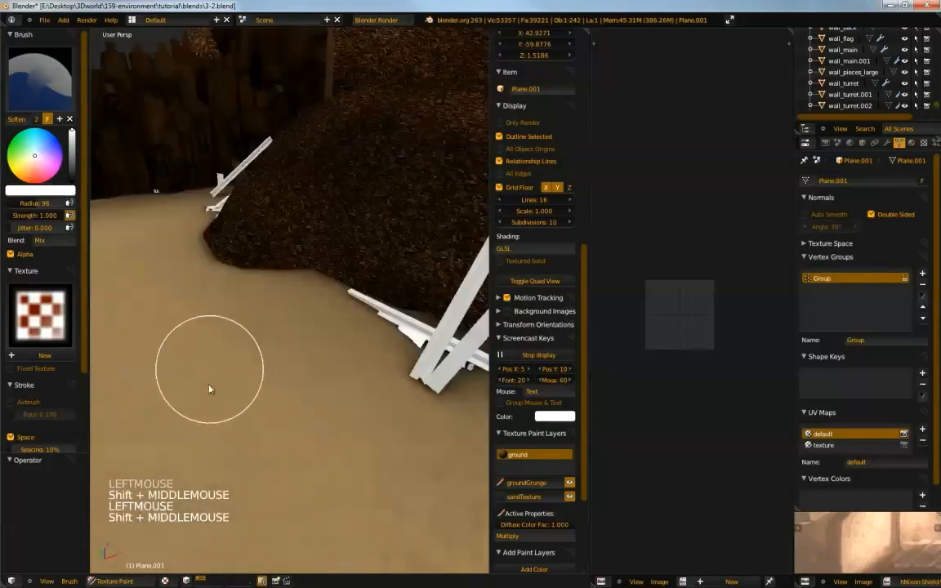
pyautogui.keyDown('ctrl'); pyautogui.moveTo(297, 427); pyautogui.dragTo(254, 315, button='middle'); pyautogui.keyUp('ctrl')
pyautogui.click(394, 470)
pyautogui.moveTo(395, 471); pyautogui.dragTo(196, 366, button='middle')
pyautogui.click(351, 326)
pyautogui.click(445, 449)
pyautogui.moveTo(449, 454); pyautogui.dragTo(168, 402, button='middle')
pyautogui.click(378, 363)
pyautogui.click(401, 377)
# - Continue softening the ground shading around the scrap mounds and neighbouring debris
pyautogui.keyDown('shift'); pyautogui.moveTo(401, 376); pyautogui.dragTo(229, 399, button='middle'); pyautogui.keyUp('shift')
pyautogui.click(399, 258)
pyautogui.click(289, 168)
pyautogui.click(199, 133)
pyautogui.moveTo(212, 154); pyautogui.dragTo(290, 334, button='middle')
pyautogui.click(326, 350)
pyautogui.keyDown('shift'); pyautogui.moveTo(353, 368); pyautogui.dragTo(243, 313, button='middle'); pyautogui.keyUp('shift')
pyautogui.click(423, 412)
pyautogui.click(321, 323)
# - Soften the ground shading around the white rocks lying next to the scrap mound
pyautogui.moveTo(382, 372); pyautogui.dragTo(333, 360, button='middle')
pyautogui.click(402, 269)
pyautogui.click(401, 268)
pyautogui.moveTo(365, 330); pyautogui.dragTo(252, 368, button='middle')
pyautogui.click(355, 237)
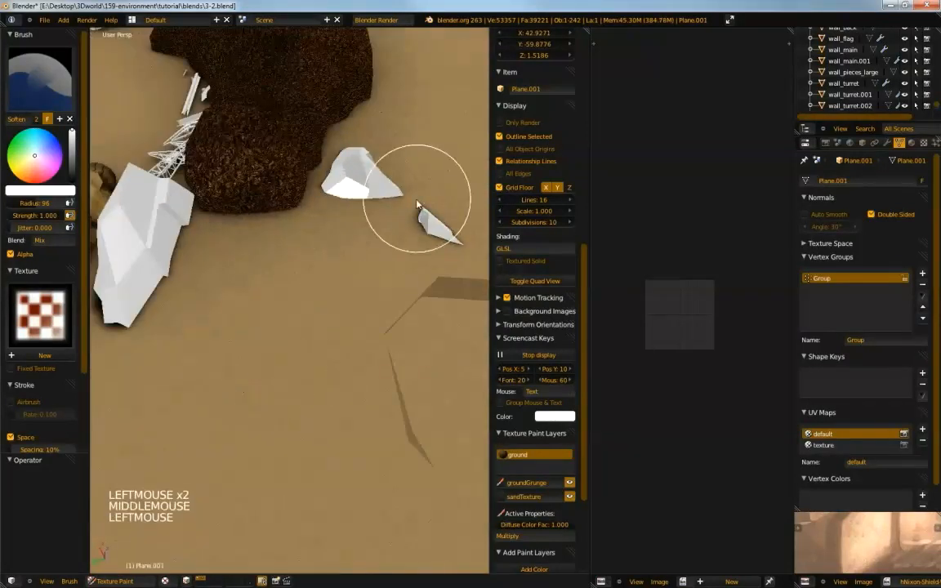
pyautogui.moveTo(406, 276); pyautogui.dragTo(306, 263, button='middle')
pyautogui.click(399, 384)
# - Soften the ground shading along the base of the angled white wall, including its inner corner
pyautogui.moveTo(412, 442); pyautogui.dragTo(327, 294, button='middle')
pyautogui.moveTo(326, 294); pyautogui.dragTo(315, 273, button='middle')
pyautogui.click(290, 292)
pyautogui.click(134, 314)
pyautogui.keyDown('shift'); pyautogui.moveTo(135, 314); pyautogui.dragTo(306, 321, button='middle'); pyautogui.keyUp('shift')
pyautogui.click(286, 299)
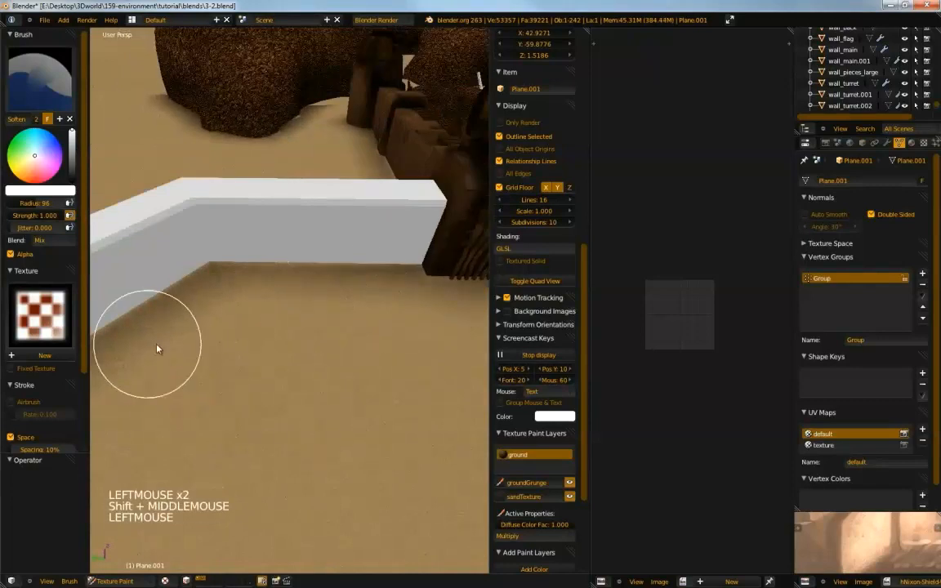
pyautogui.keyDown('shift'); pyautogui.moveTo(171, 356); pyautogui.dragTo(316, 320, button='middle'); pyautogui.keyUp('shift')
pyautogui.click(280, 405)
pyautogui.keyDown('shift'); pyautogui.moveTo(280, 405); pyautogui.dragTo(269, 319, button='middle'); pyautogui.keyUp('shift')
pyautogui.click(218, 364)
# - Soften the remaining ground shading around the white wall's bends and down alongside the dark turreted wall
pyautogui.keyDown('ctrl'); pyautogui.moveTo(218, 363); pyautogui.dragTo(225, 318, button='middle'); pyautogui.keyUp('ctrl')
pyautogui.moveTo(283, 333)
pyautogui.mouseDown()
pyautogui.moveTo(268, 466)
pyautogui.moveTo(249, 465)
pyautogui.mouseUp()
pyautogui.moveTo(247, 464); pyautogui.dragTo(359, 408, button='middle')
pyautogui.keyDown('shift'); pyautogui.moveTo(444, 380); pyautogui.dragTo(370, 380, button='middle'); pyautogui.keyUp('shift')
pyautogui.click(281, 326)
pyautogui.moveTo(282, 326)
pyautogui.mouseDown(button='middle')
pyautogui.moveTo(246, 332)
pyautogui.moveTo(266, 391)
pyautogui.moveTo(245, 408)
pyautogui.mouseUp(button='middle')
pyautogui.click(174, 380)
pyautogui.moveTo(174, 380)
pyautogui.mouseDown(button='middle')
pyautogui.moveTo(286, 319)
pyautogui.moveTo(274, 355)
pyautogui.mouseUp(button='middle')
pyautogui.moveTo(250, 368); pyautogui.dragTo(269, 565)
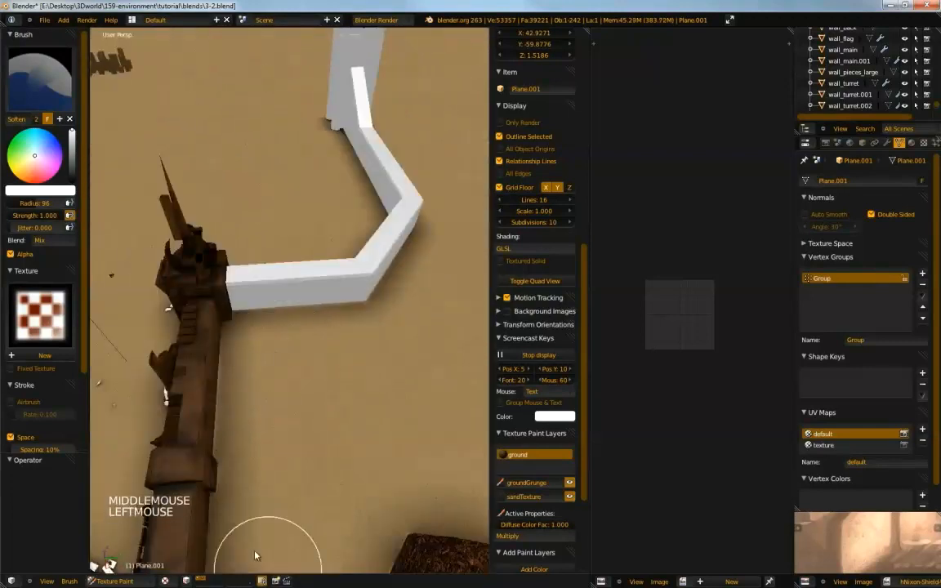
# - Set the Soften brush color to black and brush over the ground at the base of the broken wooden wall
pyautogui.moveTo(290, 493)
pyautogui.mouseDown(button='middle')
pyautogui.moveTo(352, 471)
pyautogui.moveTo(298, 424)
pyautogui.mouseUp(button='middle')
pyautogui.moveTo(298, 424)
pyautogui.keyDown('shift'); pyautogui.mouseDown(button='middle')
pyautogui.moveTo(226, 336)
pyautogui.moveTo(280, 330)
pyautogui.moveTo(336, 397)
pyautogui.mouseUp(button='middle'); pyautogui.keyUp('shift')
pyautogui.keyDown('shift'); pyautogui.moveTo(350, 336); pyautogui.dragTo(302, 343, button='middle'); pyautogui.keyUp('shift')
pyautogui.keyDown('ctrl'); pyautogui.moveTo(302, 343); pyautogui.dragTo(227, 444, button='middle'); pyautogui.keyUp('ctrl')
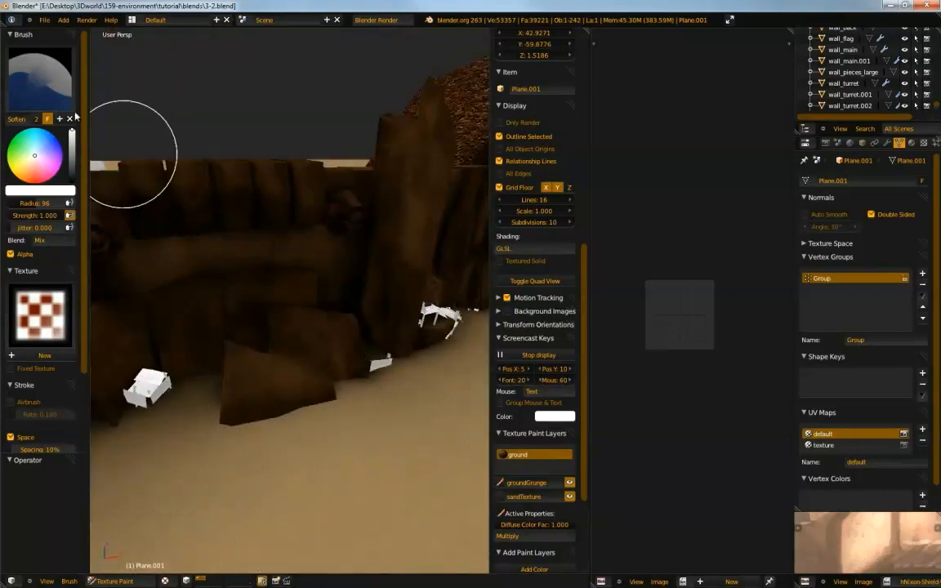
pyautogui.moveTo(72, 161); pyautogui.dragTo(72, 181)
pyautogui.moveTo(220, 342)
pyautogui.keyDown('shift'); pyautogui.mouseDown(button='middle')
pyautogui.moveTo(232, 333)
pyautogui.moveTo(239, 343)
pyautogui.mouseUp(button='middle'); pyautogui.keyUp('shift')
pyautogui.moveTo(239, 344)
pyautogui.keyDown('ctrl'); pyautogui.mouseDown(button='middle')
pyautogui.moveTo(255, 366)
pyautogui.moveTo(247, 310)
pyautogui.mouseUp(button='middle'); pyautogui.keyUp('ctrl')
pyautogui.keyDown('ctrl'); pyautogui.moveTo(246, 311); pyautogui.dragTo(273, 375, button='middle'); pyautogui.keyUp('ctrl')
pyautogui.moveTo(286, 331); pyautogui.dragTo(275, 352)
pyautogui.moveTo(247, 315)
pyautogui.mouseDown()
pyautogui.moveTo(260, 368)
pyautogui.moveTo(282, 347)
pyautogui.mouseUp()
pyautogui.moveTo(296, 330); pyautogui.dragTo(321, 356)
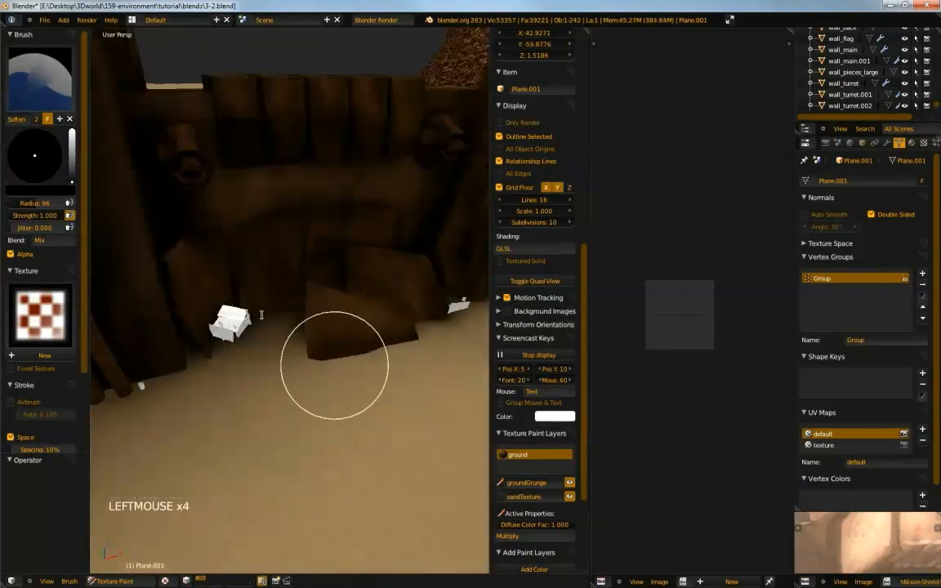
# - Switch to the Draw brush with black and paint dark shading on the ground along the foot of the wooden wall
pyautogui.click(56, 72)
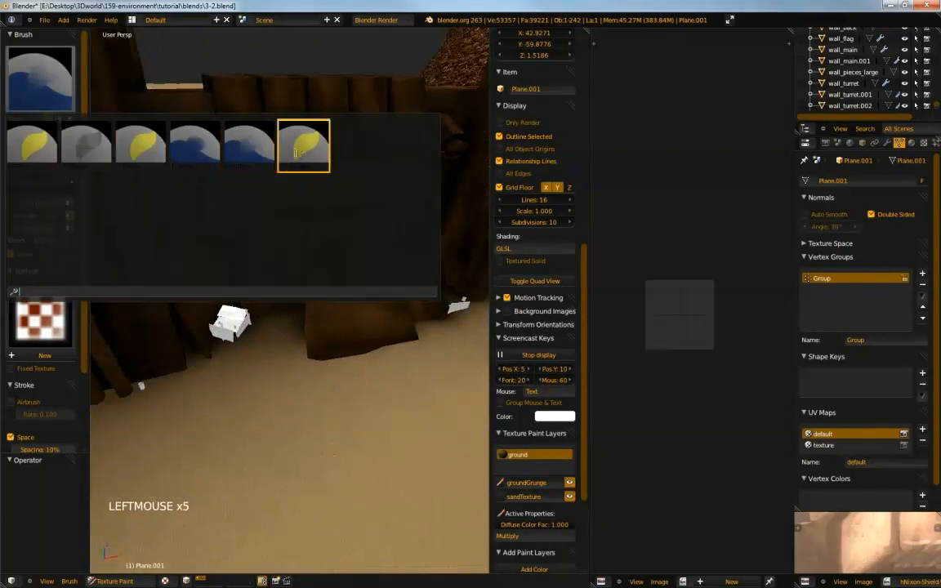
pyautogui.click(140, 143)
pyautogui.moveTo(68, 172); pyautogui.dragTo(71, 181)
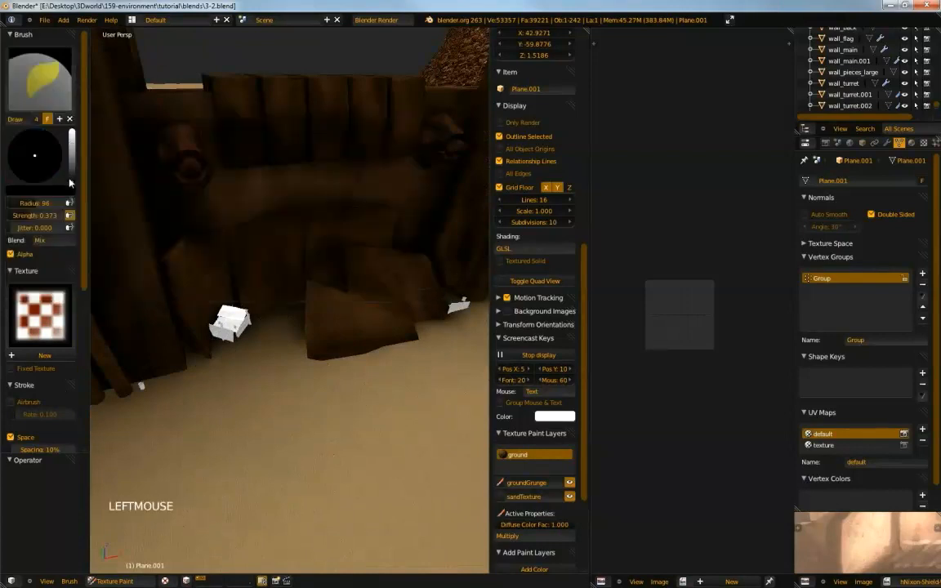
pyautogui.moveTo(243, 365)
pyautogui.mouseDown()
pyautogui.moveTo(204, 378)
pyautogui.moveTo(253, 340)
pyautogui.moveTo(172, 281)
pyautogui.moveTo(300, 349)
pyautogui.moveTo(413, 316)
pyautogui.moveTo(384, 301)
pyautogui.mouseUp()
pyautogui.hotkey('ctrl', 'z')
pyautogui.click(259, 318)
pyautogui.moveTo(200, 358)
pyautogui.mouseDown()
pyautogui.moveTo(159, 353)
pyautogui.moveTo(128, 383)
pyautogui.moveTo(115, 374)
pyautogui.mouseUp()
# - Reduce the brush radius to 33 and darken the ground where the wall's vertical planks meet it
pyautogui.keyDown('shift'); pyautogui.moveTo(115, 374); pyautogui.dragTo(183, 371, button='middle'); pyautogui.keyUp('shift')
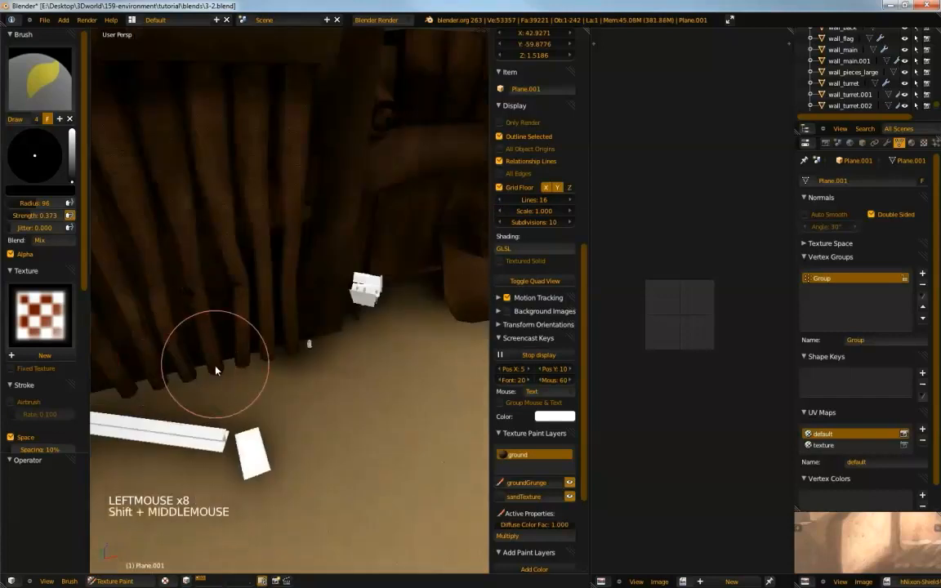
pyautogui.press('f')
pyautogui.click(173, 371)
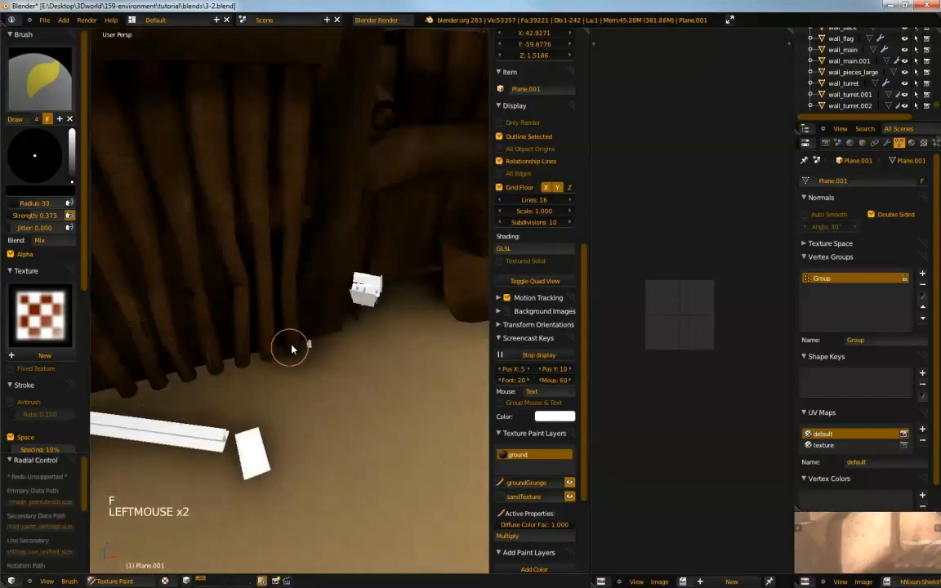
pyautogui.moveTo(273, 361); pyautogui.dragTo(267, 358)
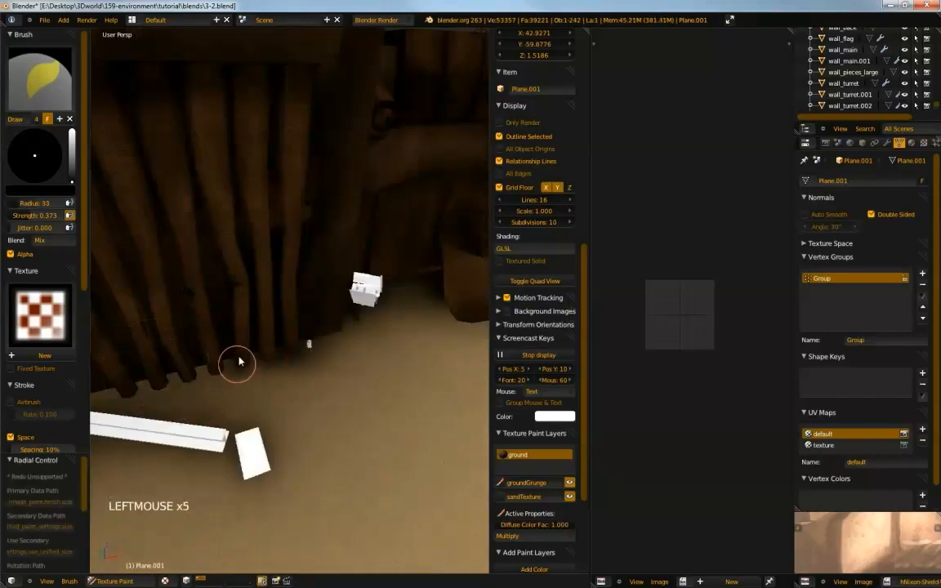
pyautogui.click(189, 373)
pyautogui.click(175, 370)
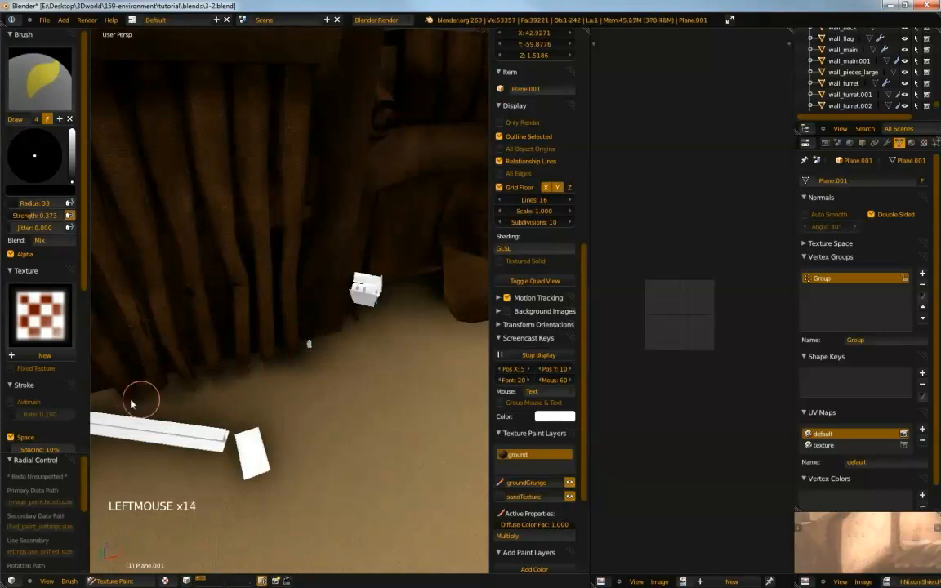
# - Paint dark shading on the ground around the fallen white beams beside the planked wall
pyautogui.moveTo(230, 365)
pyautogui.keyDown('shift'); pyautogui.mouseDown(button='middle')
pyautogui.moveTo(311, 325)
pyautogui.moveTo(315, 311)
pyautogui.mouseUp(button='middle'); pyautogui.keyUp('shift')
pyautogui.click(272, 319)
pyautogui.click(206, 330)
pyautogui.click(178, 333)
pyautogui.click(147, 335)
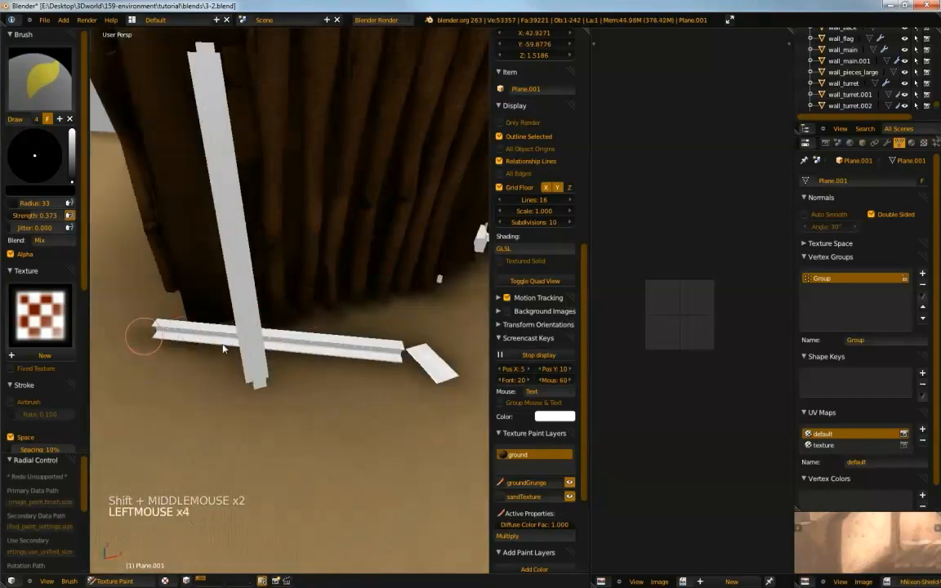
pyautogui.click(347, 342)
# - Move the ground mesh vertex in front of the fallen beams in Edit Mode, and return to Texture Paint
pyautogui.moveTo(352, 348)
pyautogui.mouseDown(button='middle')
pyautogui.moveTo(325, 320)
pyautogui.moveTo(333, 167)
pyautogui.moveTo(344, 141)
pyautogui.moveTo(342, 150)
pyautogui.mouseUp(button='middle')
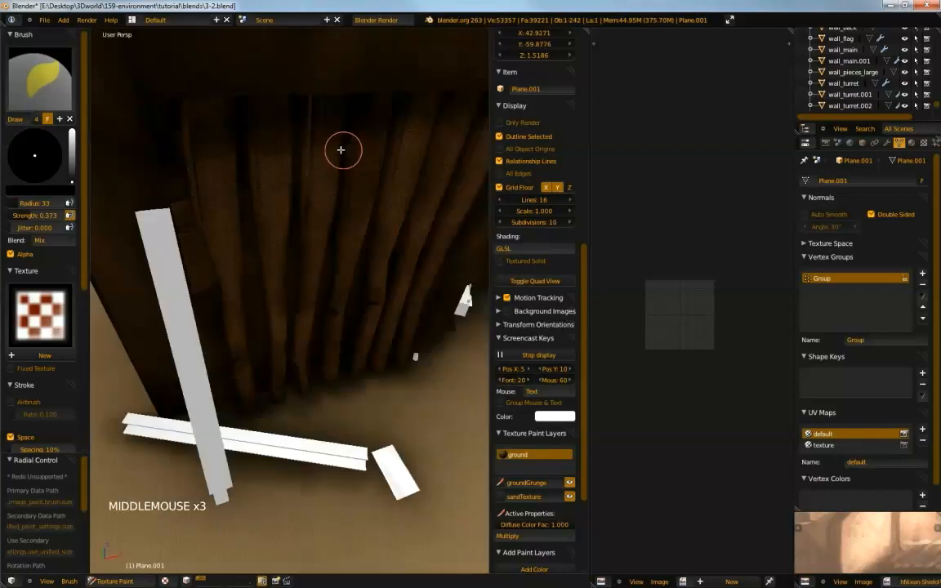
pyautogui.press('Tab')
pyautogui.moveTo(289, 283); pyautogui.dragTo(259, 386, button='middle')
pyautogui.rightClick(262, 410)
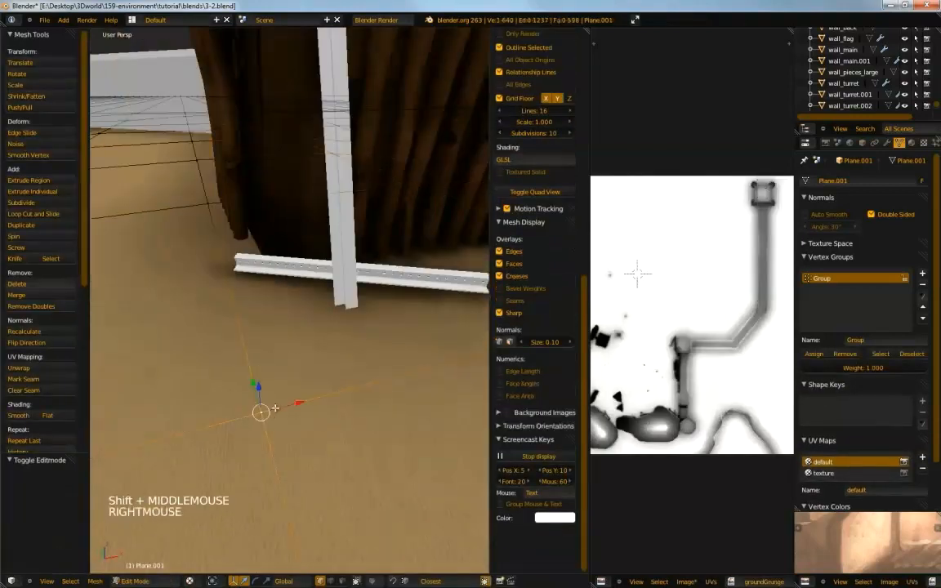
pyautogui.press('g')
pyautogui.press('g')
pyautogui.click(274, 402)
pyautogui.press('Tab')
# - Paint dark shading on the ground around the planked corner of the wall and behind the fallen beams
pyautogui.moveTo(330, 342)
pyautogui.mouseDown(button='middle')
pyautogui.moveTo(315, 340)
pyautogui.moveTo(323, 361)
pyautogui.mouseUp(button='middle')
pyautogui.click(267, 411)
pyautogui.keyDown('shift'); pyautogui.moveTo(266, 411); pyautogui.dragTo(326, 347, button='middle'); pyautogui.keyUp('shift')
pyautogui.click(321, 381)
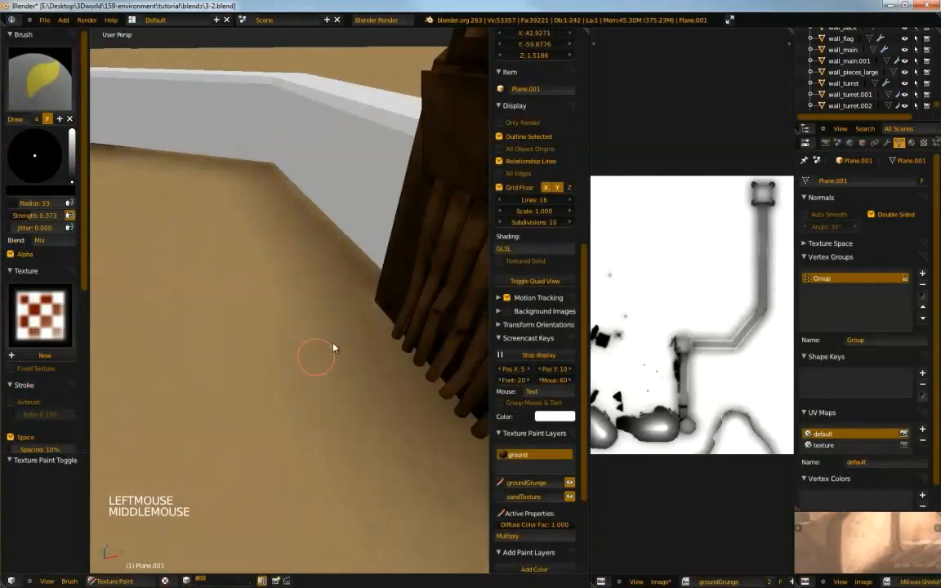
pyautogui.moveTo(424, 417); pyautogui.dragTo(369, 437, button='middle')
pyautogui.keyDown('shift'); pyautogui.moveTo(430, 452); pyautogui.dragTo(376, 461, button='middle'); pyautogui.keyUp('shift')
pyautogui.moveTo(311, 462); pyautogui.dragTo(332, 379, button='middle')
pyautogui.click(316, 331)
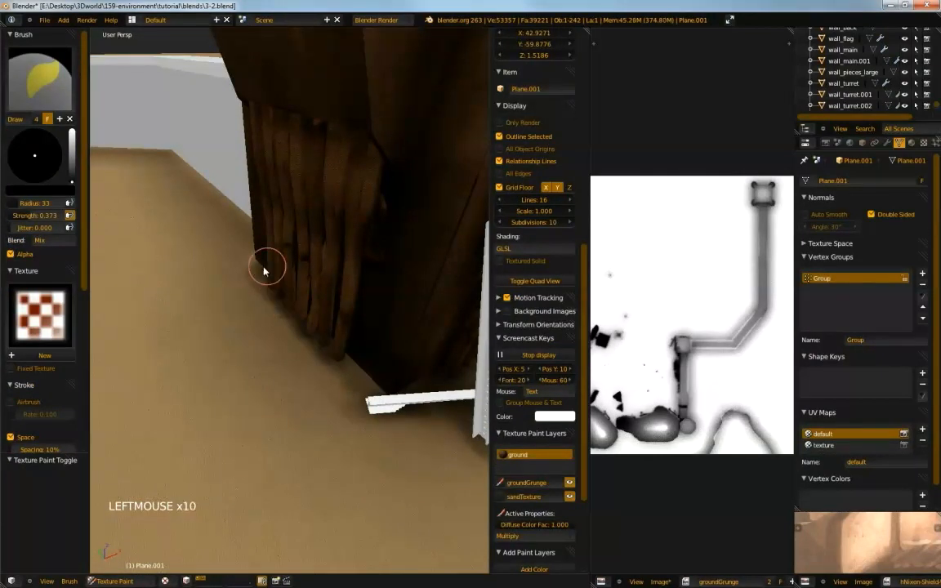
pyautogui.keyDown('shift'); pyautogui.moveTo(339, 343); pyautogui.dragTo(315, 285, button='middle'); pyautogui.keyUp('shift')
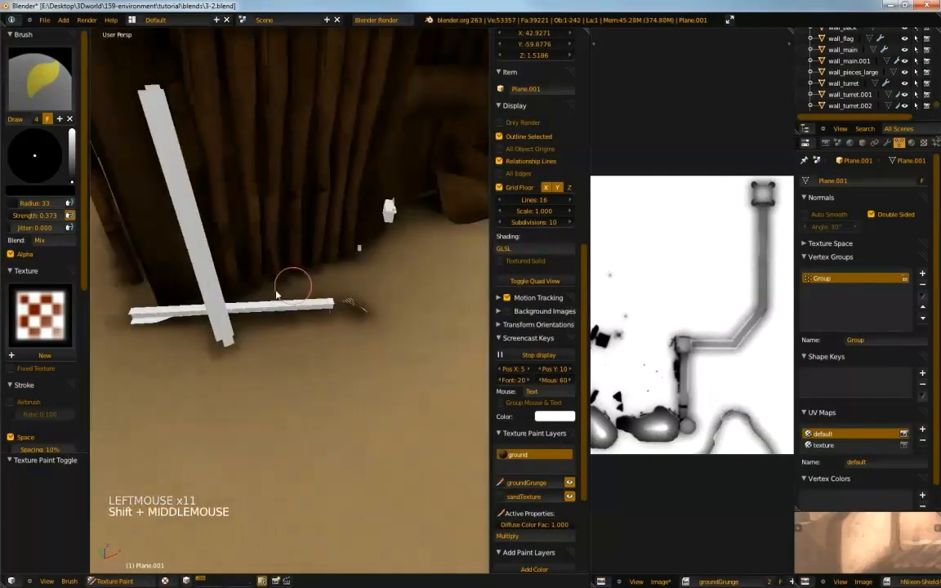
pyautogui.click(315, 286)
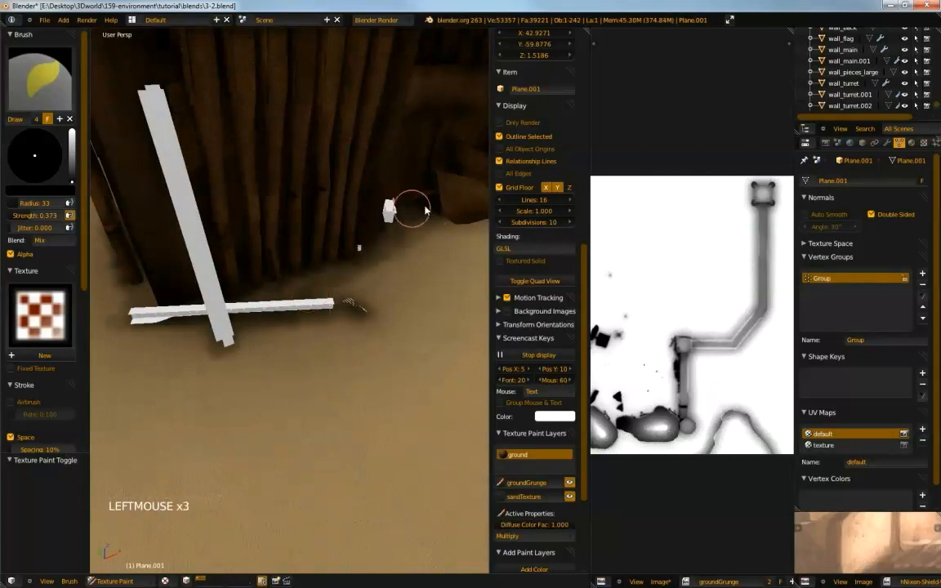
# - Darken the ground along the long wall's base around the small white debris pieces
pyautogui.keyDown('shift'); pyautogui.moveTo(467, 238); pyautogui.dragTo(173, 364, button='middle'); pyautogui.keyUp('shift')
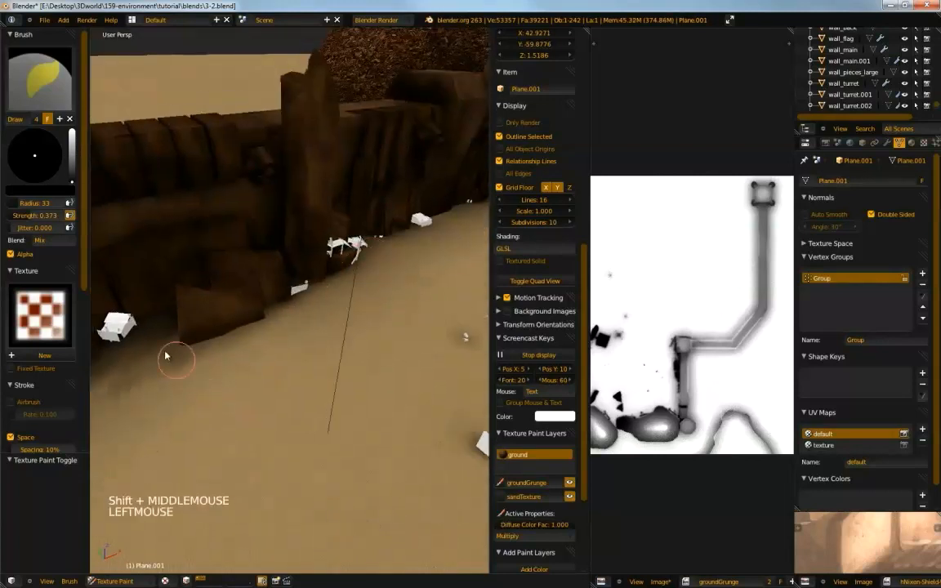
pyautogui.moveTo(303, 287); pyautogui.dragTo(296, 290, button='middle')
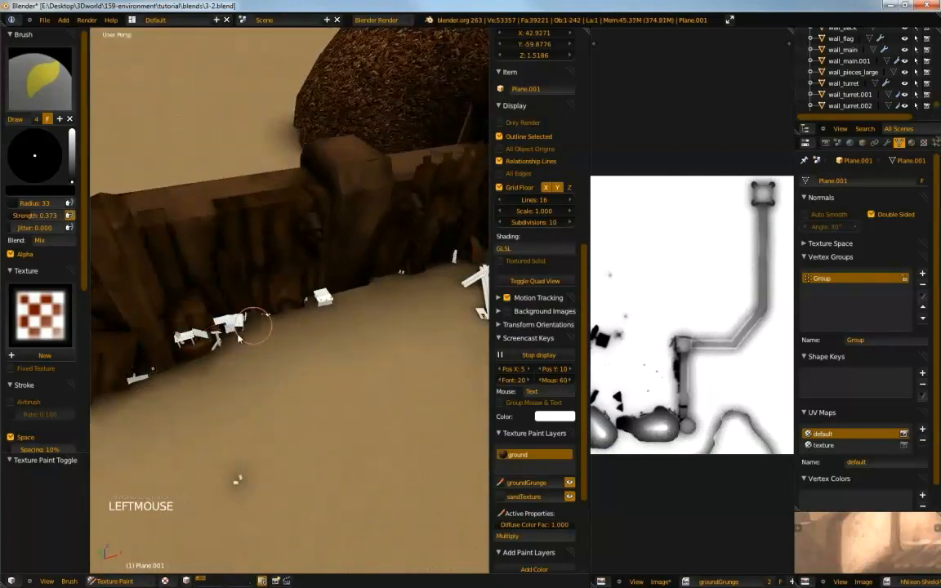
pyautogui.click(424, 263)
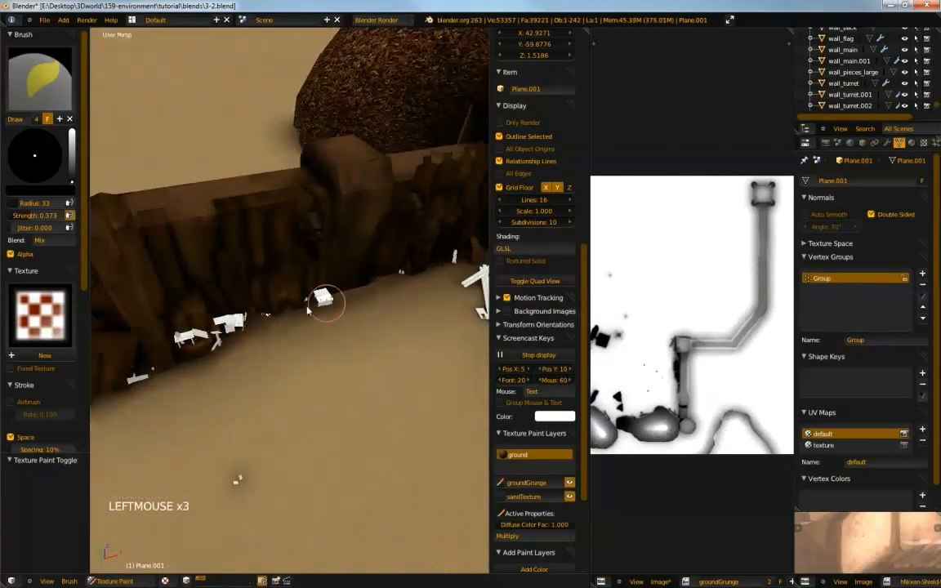
# - Paint dark shading along the wall's end and around the crossed beams next to the leafy mound
pyautogui.moveTo(364, 289); pyautogui.dragTo(353, 311, button='middle')
pyautogui.click(353, 346)
pyautogui.click(321, 342)
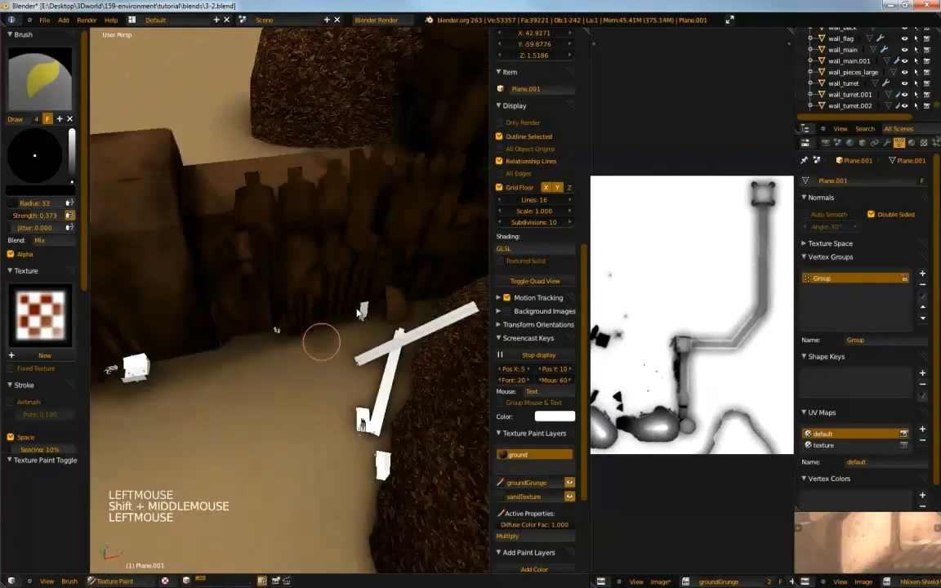
pyautogui.click(343, 318)
pyautogui.click(383, 281)
pyautogui.click(413, 370)
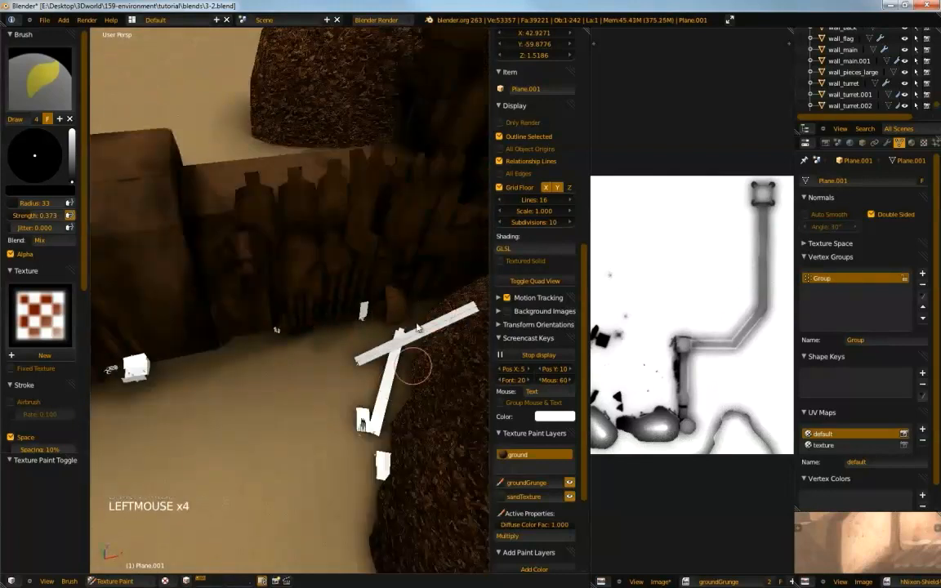
pyautogui.click(392, 445)
# - Shade the ground along the leafy mound's curved edge in black, and change the brush color to white
pyautogui.moveTo(378, 485)
pyautogui.mouseDown(button='middle')
pyautogui.moveTo(369, 410)
pyautogui.moveTo(336, 408)
pyautogui.moveTo(216, 281)
pyautogui.mouseUp(button='middle')
pyautogui.click(209, 276)
pyautogui.moveTo(210, 276)
pyautogui.mouseDown()
pyautogui.moveTo(270, 391)
pyautogui.moveTo(365, 406)
pyautogui.mouseUp()
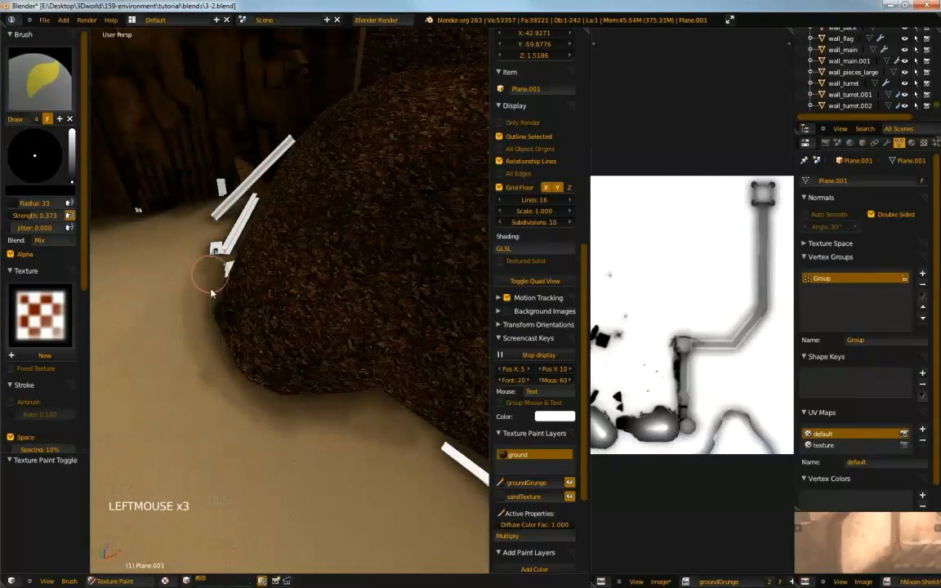
pyautogui.click(71, 137)
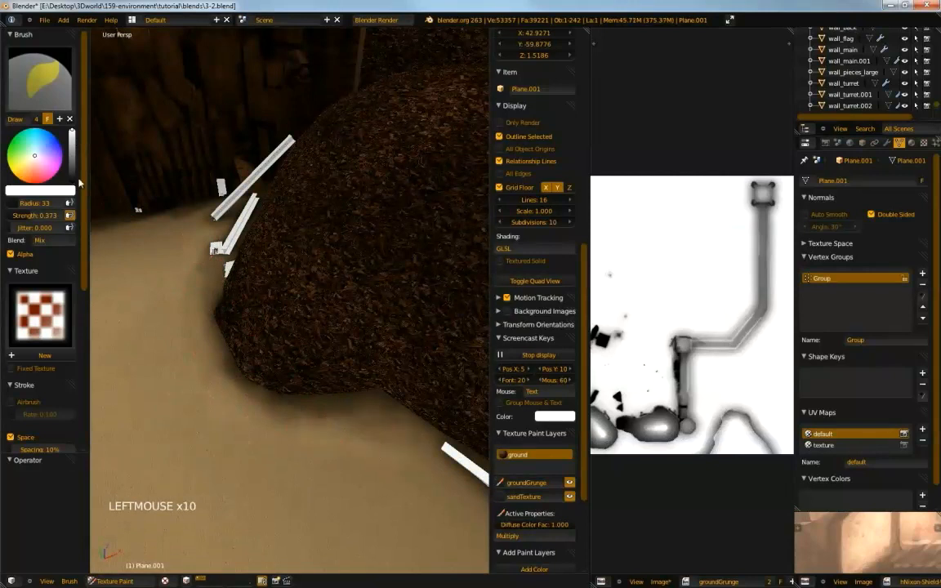
# - Set the brush color to black and shade the ground beneath the leaning beams and the pylon by the mound
pyautogui.moveTo(72, 162); pyautogui.dragTo(72, 182)
pyautogui.moveTo(468, 478); pyautogui.dragTo(459, 452)
pyautogui.keyDown('shift'); pyautogui.moveTo(413, 440); pyautogui.dragTo(374, 416, button='middle'); pyautogui.keyUp('shift')
pyautogui.keyDown('ctrl'); pyautogui.moveTo(373, 414); pyautogui.dragTo(353, 398, button='middle'); pyautogui.keyUp('ctrl')
pyautogui.moveTo(228, 295)
pyautogui.mouseDown()
pyautogui.moveTo(259, 321)
pyautogui.moveTo(346, 523)
pyautogui.moveTo(260, 410)
pyautogui.mouseUp()
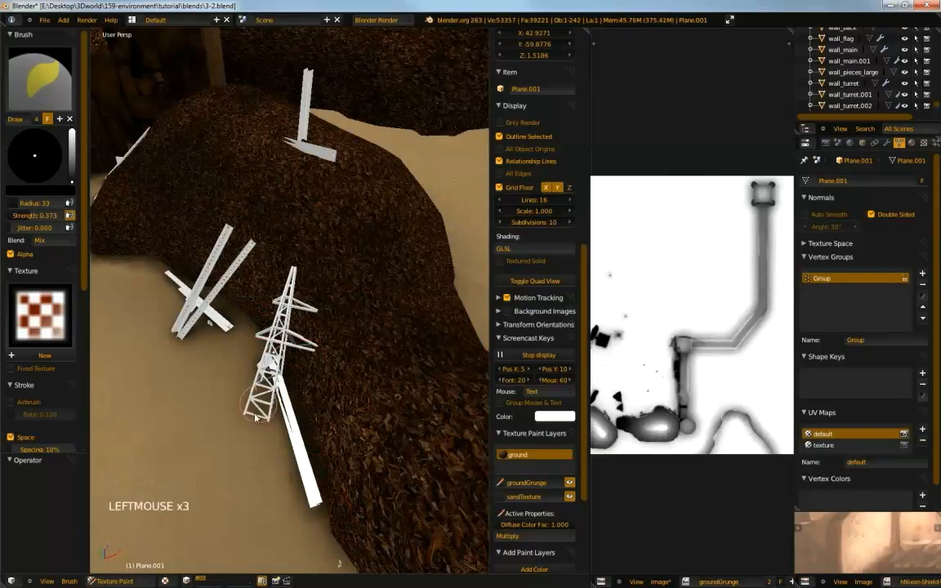
pyautogui.moveTo(262, 359)
pyautogui.mouseDown()
pyautogui.moveTo(239, 358)
pyautogui.moveTo(168, 296)
pyautogui.moveTo(141, 306)
pyautogui.moveTo(191, 303)
pyautogui.mouseUp()
# - Set the brush color to white and lighten the ground beside the pylon and its fallen beam
pyautogui.click(71, 135)
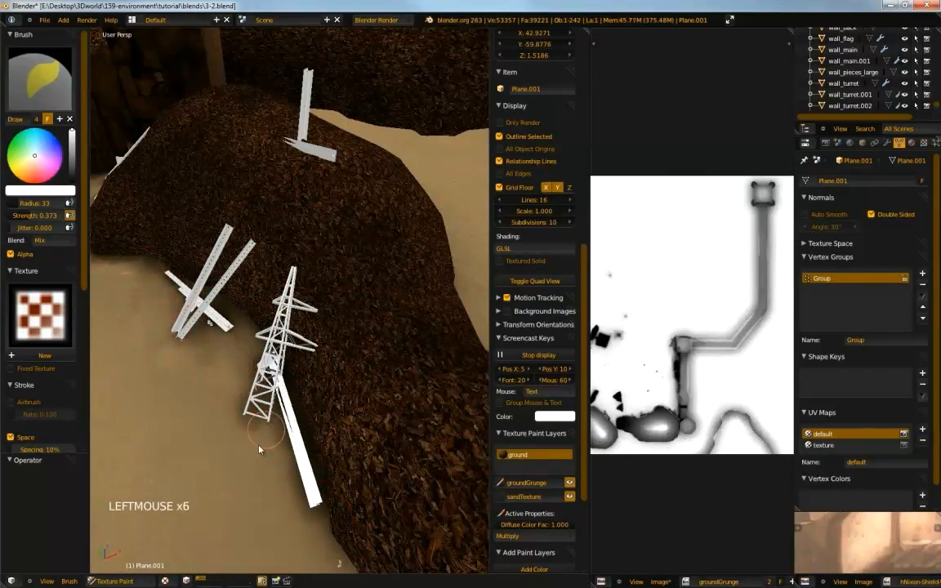
pyautogui.moveTo(324, 554); pyautogui.dragTo(319, 433, button='middle')
pyautogui.click(173, 256)
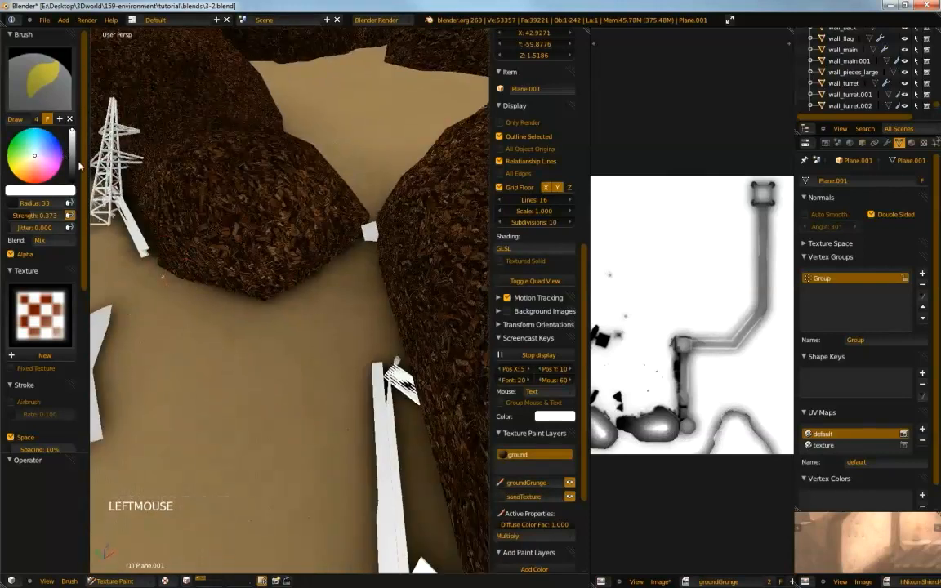
# - Set the brush color to black and paint shading on the ground along the bases of the neighbouring leafy mounds
pyautogui.moveTo(71, 167); pyautogui.dragTo(71, 189)
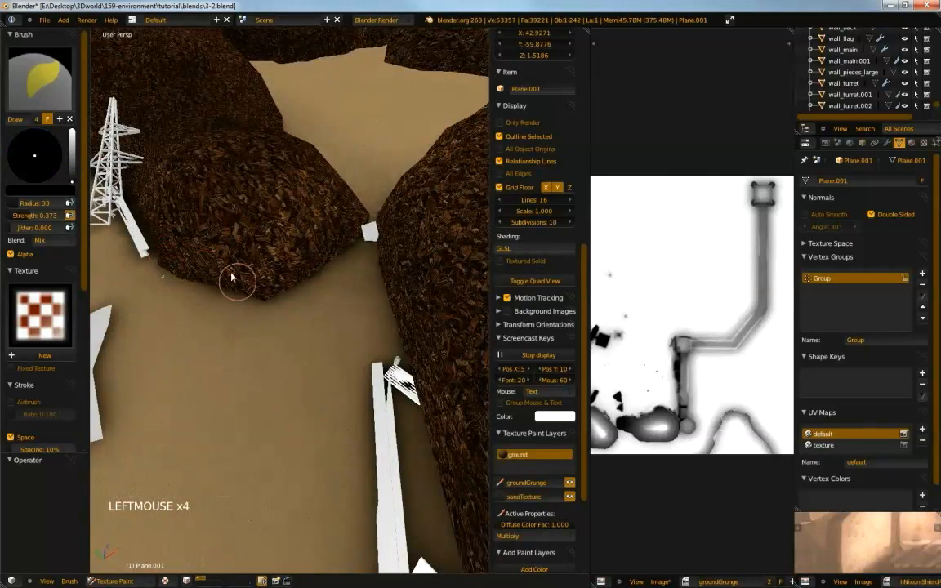
pyautogui.moveTo(256, 289); pyautogui.dragTo(310, 280)
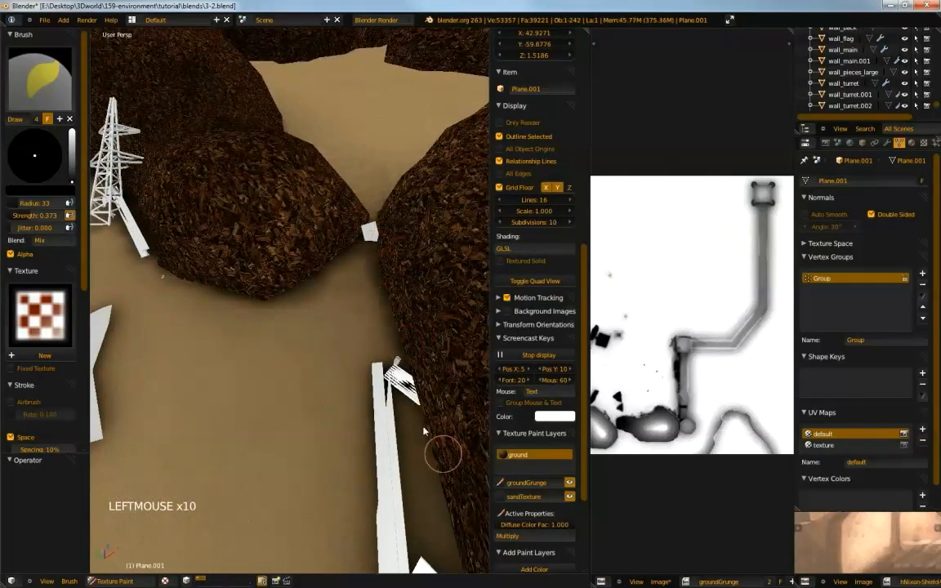
pyautogui.moveTo(439, 505); pyautogui.dragTo(310, 229, button='middle')
pyautogui.moveTo(314, 231); pyautogui.dragTo(416, 293)
pyautogui.moveTo(336, 227); pyautogui.dragTo(468, 313)
pyautogui.keyDown('ctrl'); pyautogui.moveTo(412, 301); pyautogui.dragTo(396, 400, button='middle'); pyautogui.keyUp('ctrl')
pyautogui.moveTo(256, 245); pyautogui.dragTo(395, 320)
pyautogui.moveTo(340, 294); pyautogui.dragTo(457, 326)
pyautogui.moveTo(383, 311); pyautogui.dragTo(462, 327)
pyautogui.moveTo(464, 317)
pyautogui.keyDown('shift'); pyautogui.mouseDown(button='middle')
pyautogui.moveTo(401, 287)
pyautogui.moveTo(355, 222)
pyautogui.mouseUp(button='middle'); pyautogui.keyUp('shift')
pyautogui.moveTo(318, 237)
pyautogui.mouseDown()
pyautogui.moveTo(482, 309)
pyautogui.moveTo(392, 241)
pyautogui.mouseUp()
# - Darken the ground around the tilted beam and along the mound's edge next to the pylon
pyautogui.keyDown('shift'); pyautogui.moveTo(392, 241); pyautogui.dragTo(249, 264, button='middle'); pyautogui.keyUp('shift')
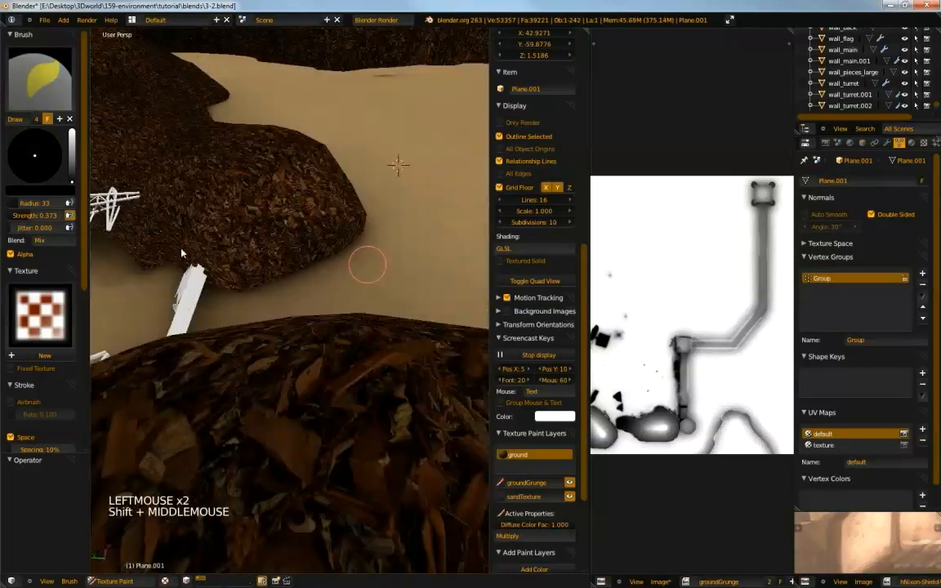
pyautogui.moveTo(114, 231); pyautogui.dragTo(168, 284)
pyautogui.moveTo(184, 295)
pyautogui.mouseDown()
pyautogui.moveTo(206, 315)
pyautogui.moveTo(137, 260)
pyautogui.mouseUp()
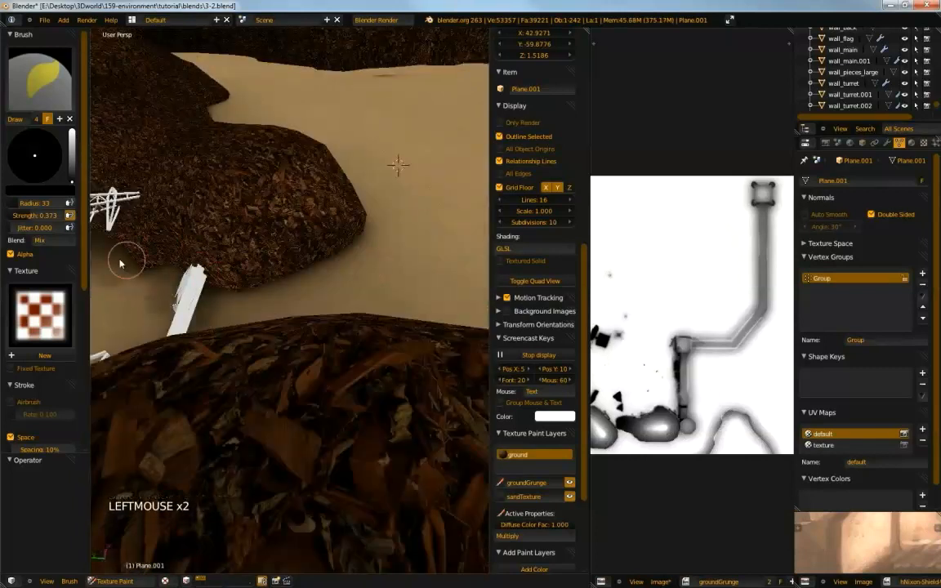
# - Shade the ground under the pylon and along the large mound's base in black, and change the brush color to white
pyautogui.moveTo(172, 306); pyautogui.dragTo(343, 294, button='middle')
pyautogui.moveTo(343, 294)
pyautogui.keyDown('ctrl'); pyautogui.mouseDown(button='middle')
pyautogui.moveTo(336, 321)
pyautogui.moveTo(351, 303)
pyautogui.mouseUp(button='middle'); pyautogui.keyUp('ctrl')
pyautogui.moveTo(351, 302)
pyautogui.keyDown('shift'); pyautogui.mouseDown(button='middle')
pyautogui.moveTo(361, 288)
pyautogui.moveTo(292, 269)
pyautogui.moveTo(297, 277)
pyautogui.mouseUp(button='middle'); pyautogui.keyUp('shift')
pyautogui.moveTo(254, 196)
pyautogui.mouseDown()
pyautogui.moveTo(246, 185)
pyautogui.moveTo(145, 213)
pyautogui.mouseUp()
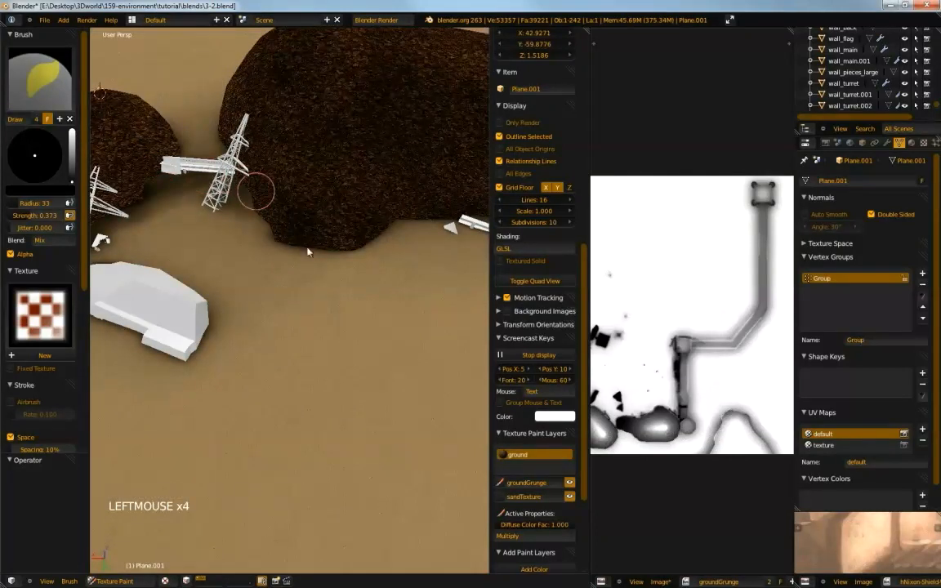
pyautogui.moveTo(300, 235)
pyautogui.mouseDown()
pyautogui.moveTo(340, 256)
pyautogui.moveTo(388, 254)
pyautogui.mouseUp()
pyautogui.moveTo(306, 254); pyautogui.dragTo(415, 233)
pyautogui.moveTo(73, 166); pyautogui.dragTo(72, 133)
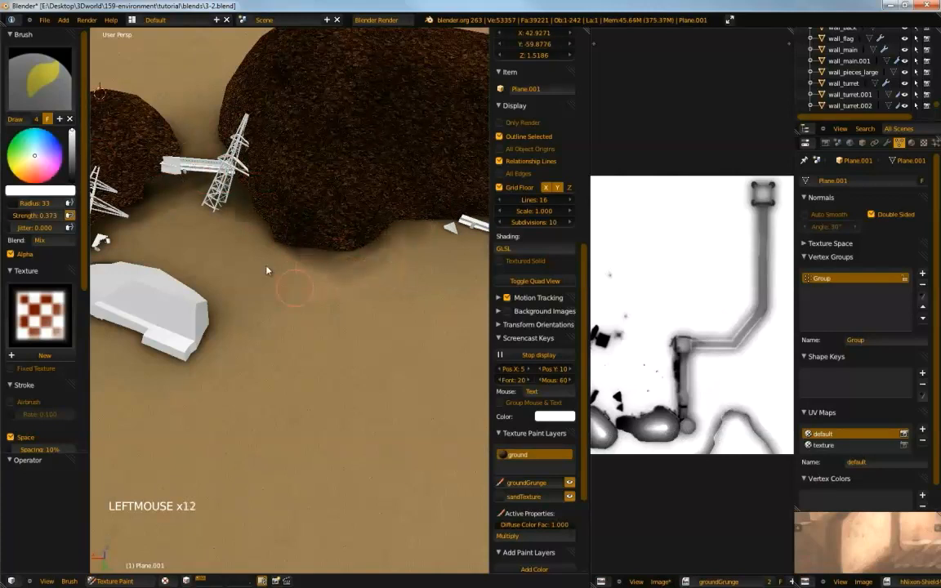
# - Set the brush color to black and shade the ground along the far side of the large mound and its debris
pyautogui.moveTo(72, 145); pyautogui.dragTo(81, 211)
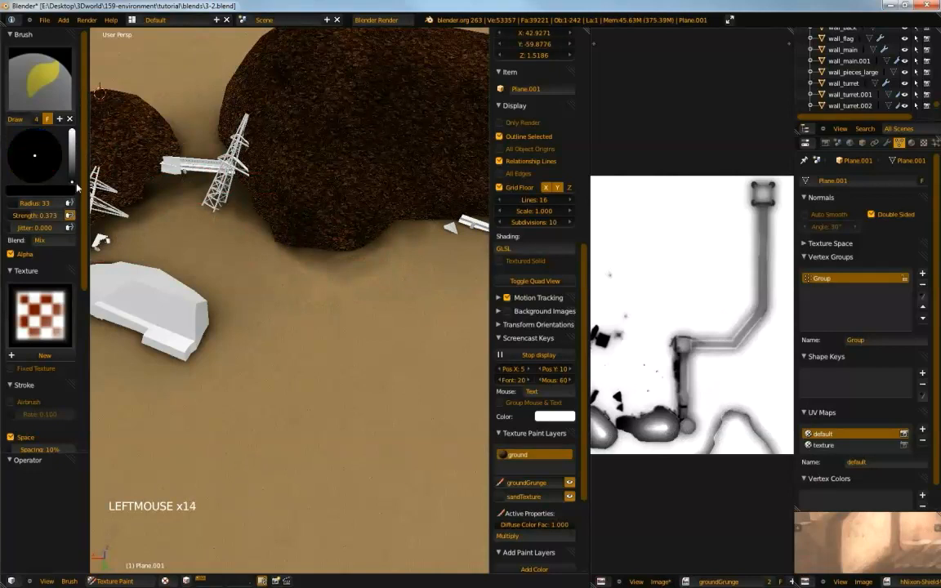
pyautogui.moveTo(376, 238); pyautogui.dragTo(472, 232)
pyautogui.keyDown('shift'); pyautogui.moveTo(480, 221); pyautogui.dragTo(387, 201, button='middle'); pyautogui.keyUp('shift')
pyautogui.moveTo(328, 195); pyautogui.dragTo(404, 220)
pyautogui.moveTo(418, 209); pyautogui.dragTo(438, 231)
pyautogui.keyDown('shift'); pyautogui.moveTo(476, 201); pyautogui.dragTo(341, 207, button='middle'); pyautogui.keyUp('shift')
pyautogui.moveTo(321, 228); pyautogui.dragTo(352, 237)
pyautogui.moveTo(451, 259); pyautogui.dragTo(449, 224)
# - Paint dark shading on the ground along the next stretch of mounds and debris towards the tank
pyautogui.keyDown('shift'); pyautogui.moveTo(479, 221); pyautogui.dragTo(398, 220, button='middle'); pyautogui.keyUp('shift')
pyautogui.moveTo(349, 279)
pyautogui.mouseDown()
pyautogui.moveTo(409, 284)
pyautogui.moveTo(353, 266)
pyautogui.moveTo(378, 293)
pyautogui.moveTo(320, 347)
pyautogui.mouseUp()
pyautogui.moveTo(314, 353); pyautogui.dragTo(296, 433)
pyautogui.moveTo(308, 448); pyautogui.dragTo(322, 384, button='middle')
pyautogui.moveTo(311, 170); pyautogui.dragTo(415, 203)
pyautogui.moveTo(359, 178); pyautogui.dragTo(451, 198)
pyautogui.moveTo(382, 180); pyautogui.dragTo(441, 200)
# - Paint dark shading on the ground around the tank and the clawed arm extending from it
pyautogui.moveTo(416, 219); pyautogui.dragTo(387, 199, button='middle')
pyautogui.moveTo(394, 194); pyautogui.dragTo(204, 298, button='middle')
pyautogui.click(208, 298)
pyautogui.click(229, 296)
pyautogui.click(270, 277)
pyautogui.click(286, 312)
pyautogui.click(250, 369)
pyautogui.click(253, 465)
pyautogui.click(335, 421)
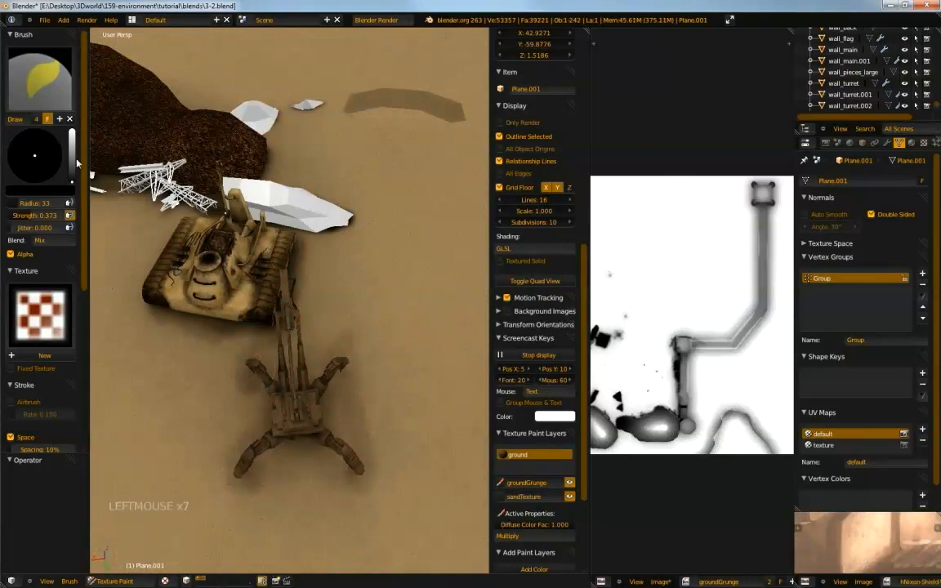
# - Set the brush color to white and lighten the excess shading around the clawed arm and the tank
pyautogui.moveTo(72, 181); pyautogui.dragTo(89, 100)
pyautogui.moveTo(367, 422)
pyautogui.mouseDown()
pyautogui.moveTo(365, 435)
pyautogui.moveTo(336, 400)
pyautogui.moveTo(282, 381)
pyautogui.moveTo(284, 497)
pyautogui.moveTo(275, 457)
pyautogui.mouseUp()
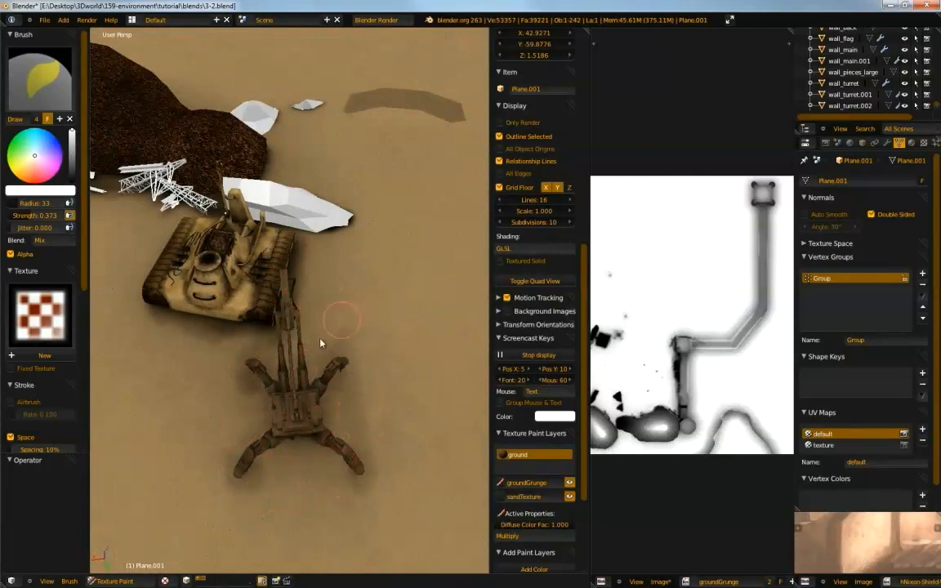
pyautogui.moveTo(239, 353)
pyautogui.mouseDown()
pyautogui.moveTo(140, 327)
pyautogui.moveTo(246, 336)
pyautogui.moveTo(185, 326)
pyautogui.mouseUp()
pyautogui.moveTo(255, 293); pyautogui.dragTo(243, 338, button='middle')
pyautogui.moveTo(194, 491)
pyautogui.mouseDown()
pyautogui.moveTo(204, 508)
pyautogui.moveTo(175, 411)
pyautogui.moveTo(138, 420)
pyautogui.mouseUp()
pyautogui.moveTo(216, 384)
pyautogui.mouseDown(button='middle')
pyautogui.moveTo(227, 361)
pyautogui.moveTo(220, 288)
pyautogui.moveTo(180, 276)
pyautogui.mouseUp(button='middle')
# - Switch from Texture Paint to Object Mode and select the rocks object in front of the wall
pyautogui.click(114, 581)
pyautogui.moveTo(335, 396)
pyautogui.mouseDown(button='middle')
pyautogui.moveTo(244, 383)
pyautogui.moveTo(277, 377)
pyautogui.mouseUp(button='middle')
pyautogui.moveTo(232, 386)
pyautogui.keyDown('shift'); pyautogui.mouseDown(button='middle')
pyautogui.moveTo(298, 362)
pyautogui.moveTo(209, 358)
pyautogui.moveTo(174, 473)
pyautogui.moveTo(204, 408)
pyautogui.moveTo(277, 359)
pyautogui.mouseUp(button='middle'); pyautogui.keyUp('shift')
pyautogui.click(114, 581)
pyautogui.click(146, 536)
pyautogui.moveTo(278, 360); pyautogui.dragTo(224, 323, button='middle')
pyautogui.keyDown('shift'); pyautogui.moveTo(229, 317); pyautogui.dragTo(408, 250, button='middle'); pyautogui.keyUp('shift')
pyautogui.rightClick(419, 212)
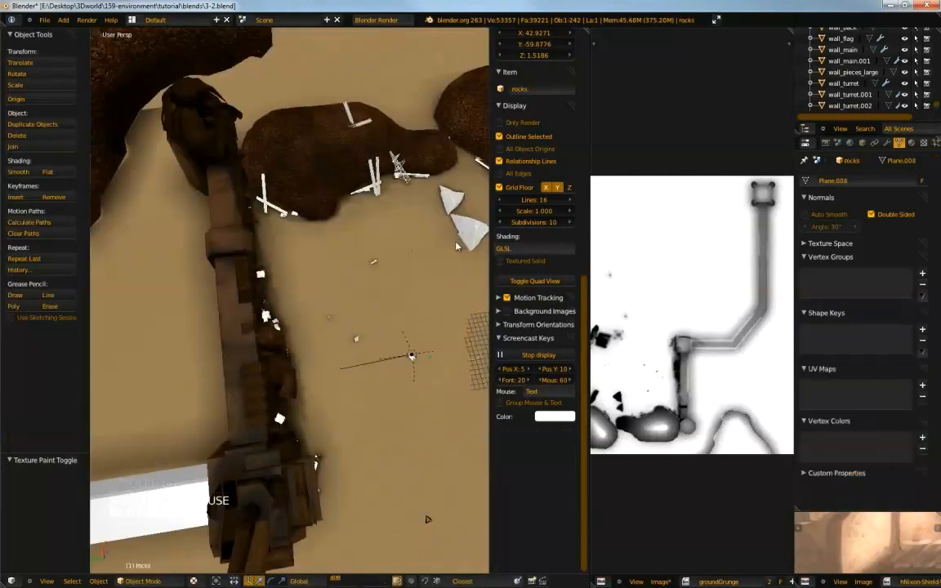
# - Inspect the rocks and the small rail debris along the foot of the wall up close
pyautogui.press('KP_Decimal')
pyautogui.moveTo(415, 270); pyautogui.dragTo(347, 232, button='middle')
pyautogui.keyDown('ctrl'); pyautogui.moveTo(347, 233); pyautogui.dragTo(326, 278, button='middle'); pyautogui.keyUp('ctrl')
pyautogui.keyDown('shift'); pyautogui.moveTo(327, 277); pyautogui.dragTo(198, 284, button='middle'); pyautogui.keyUp('shift')
pyautogui.keyDown('shift'); pyautogui.moveTo(198, 284); pyautogui.dragTo(400, 437, button='middle'); pyautogui.keyUp('shift')
pyautogui.rightClick(164, 113)
pyautogui.press('KP_Decimal')
pyautogui.moveTo(163, 113); pyautogui.dragTo(269, 278, button='middle')
pyautogui.press('a')
pyautogui.keyDown('ctrl'); pyautogui.moveTo(269, 278); pyautogui.dragTo(388, 291, button='middle'); pyautogui.keyUp('ctrl')
pyautogui.moveTo(359, 335); pyautogui.dragTo(310, 347, button='middle')
pyautogui.keyDown('shift'); pyautogui.moveTo(310, 347); pyautogui.dragTo(250, 352, button='middle'); pyautogui.keyUp('shift')
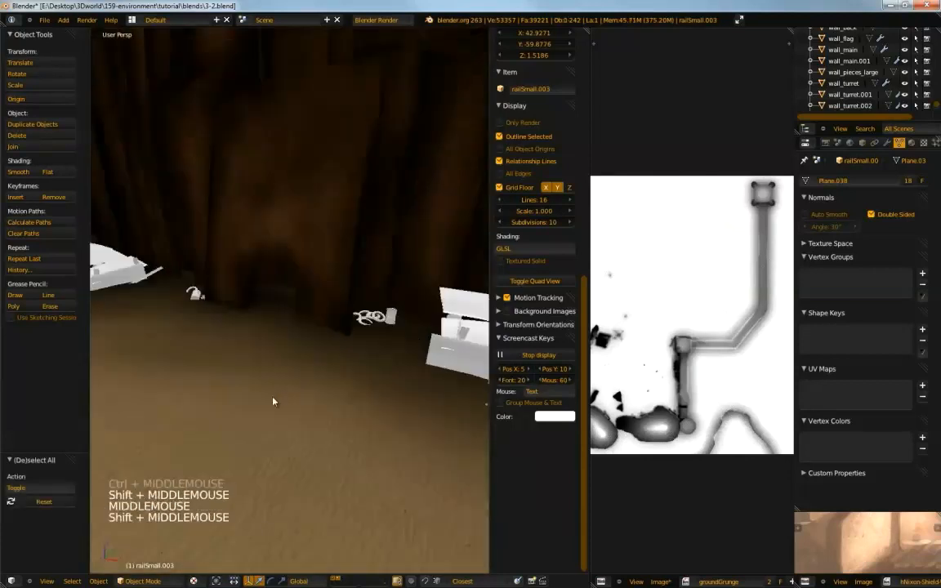
# - Select the ground and sample its material's diffuse color from the dark wall
pyautogui.rightClick(245, 351)
pyautogui.click(911, 142)
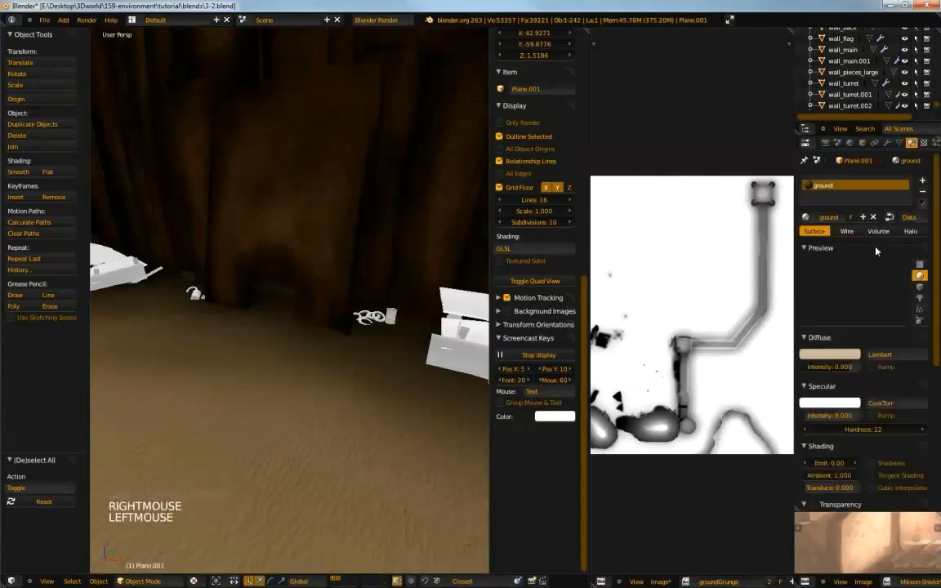
pyautogui.click(834, 356)
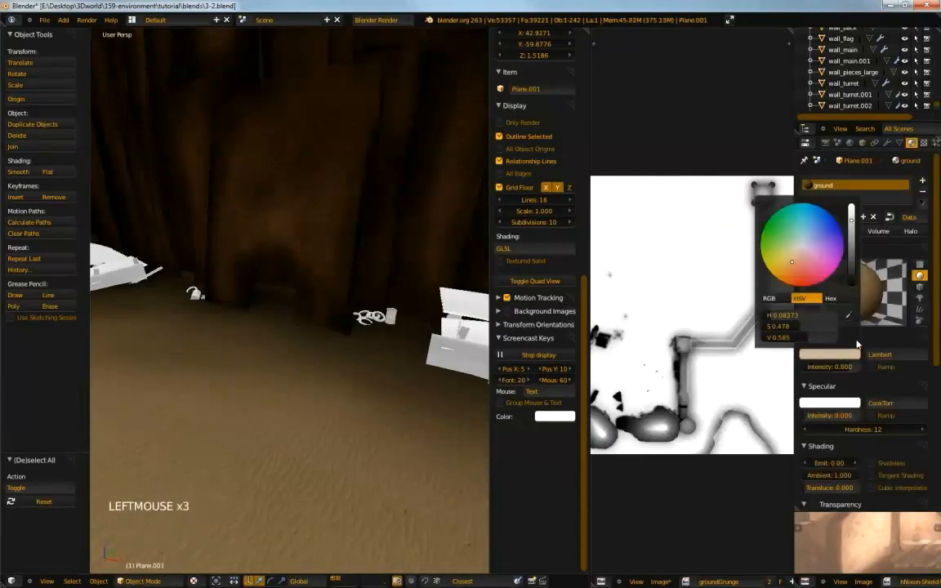
pyautogui.click(849, 316)
pyautogui.click(315, 260)
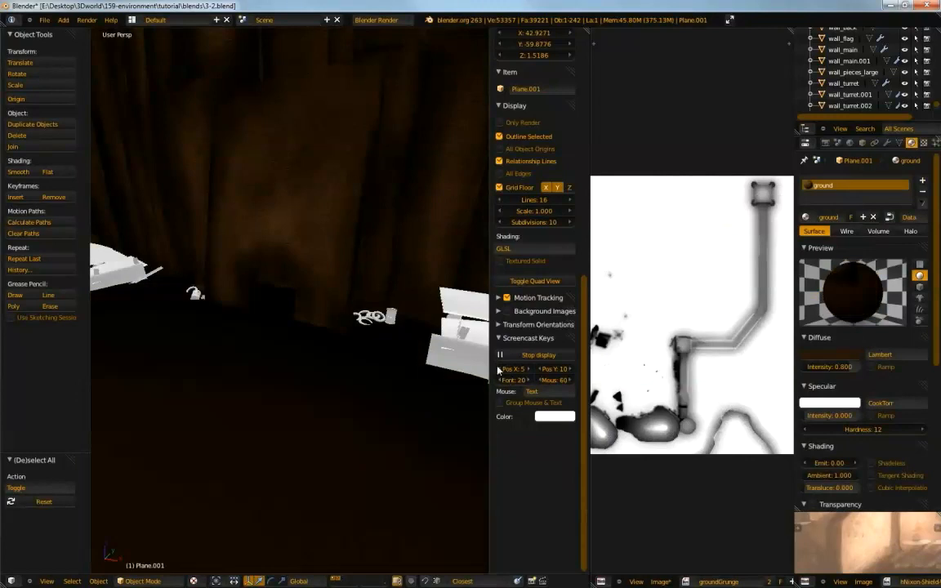
# - Brighten the ground material's diffuse color to a value of about 0.351 and shift it from orange towards yellowish brown
pyautogui.click(835, 353)
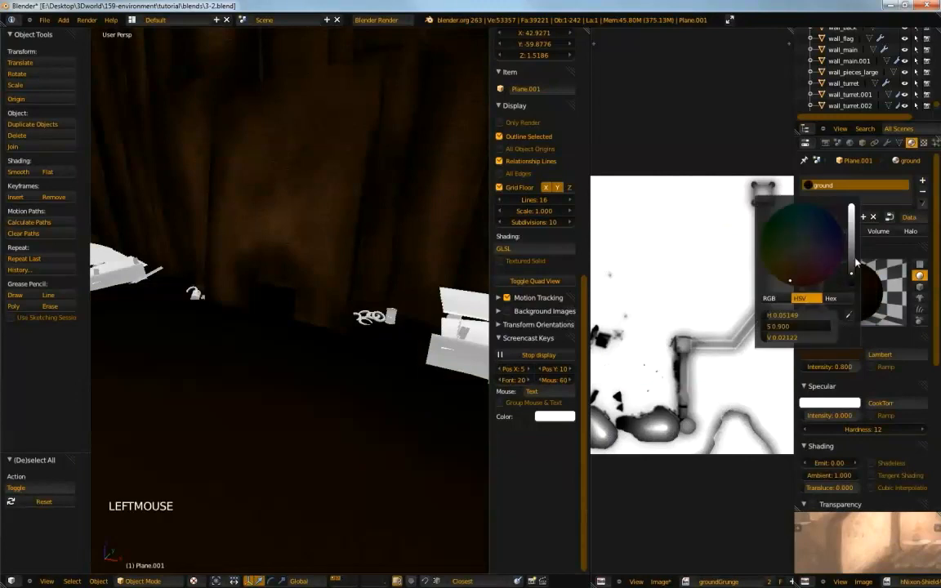
pyautogui.moveTo(856, 263); pyautogui.dragTo(851, 235)
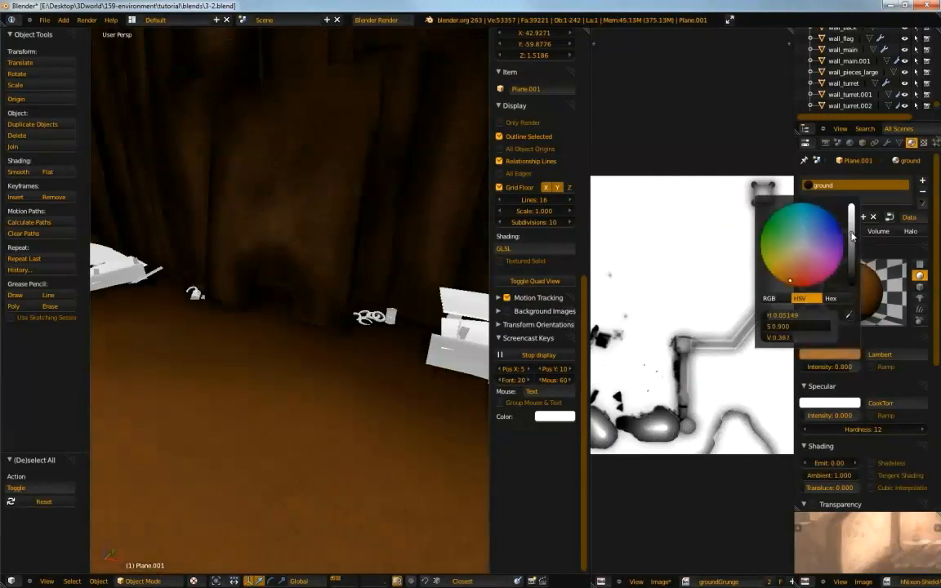
pyautogui.moveTo(788, 277); pyautogui.dragTo(782, 273)
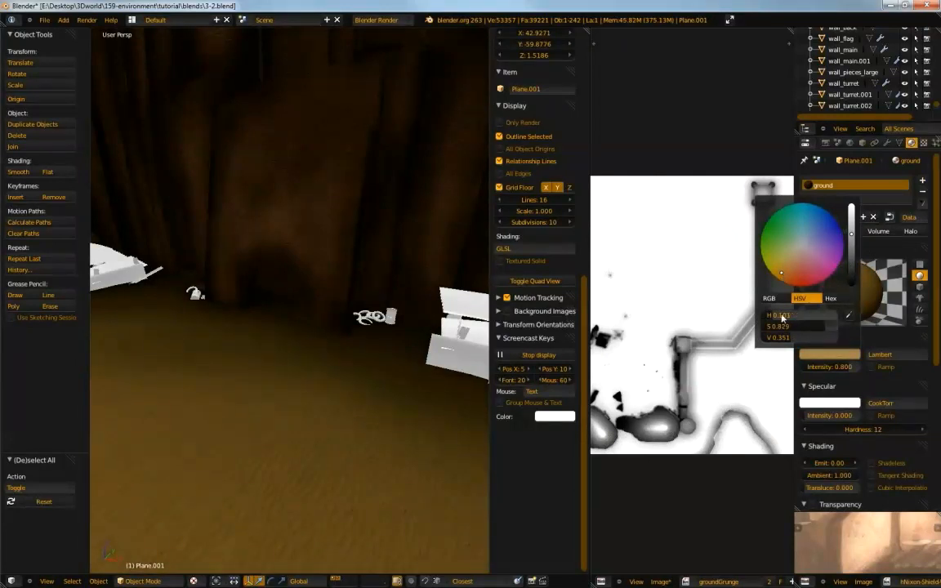
pyautogui.moveTo(257, 314); pyautogui.dragTo(303, 293, button='middle')
pyautogui.keyDown('ctrl'); pyautogui.moveTo(303, 294); pyautogui.dragTo(288, 258, button='middle'); pyautogui.keyUp('ctrl')
pyautogui.keyDown('shift'); pyautogui.moveTo(287, 258); pyautogui.dragTo(303, 243, button='middle'); pyautogui.keyUp('shift')
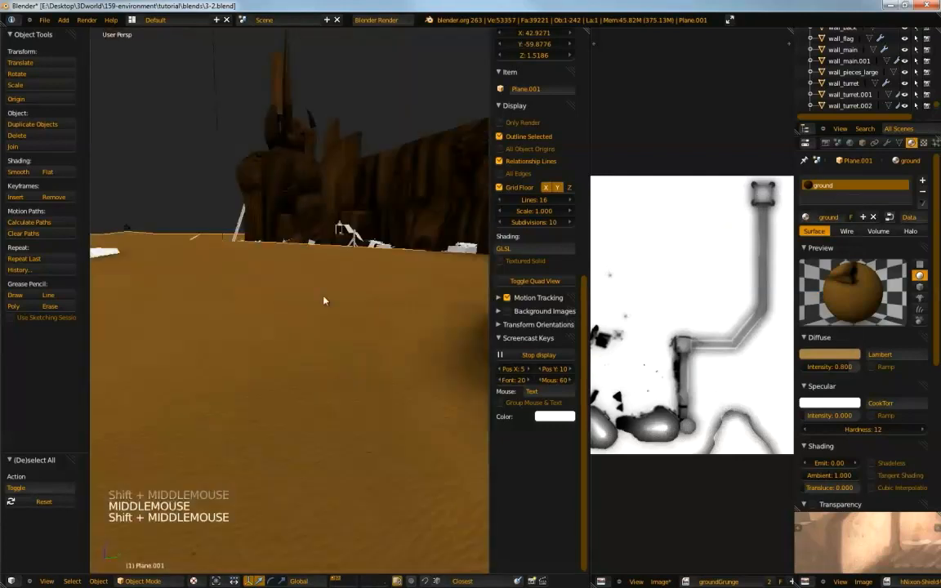
# - Fine-tune the ground's diffuse color to hue 0.101 and saturation 0.744
pyautogui.click(826, 354)
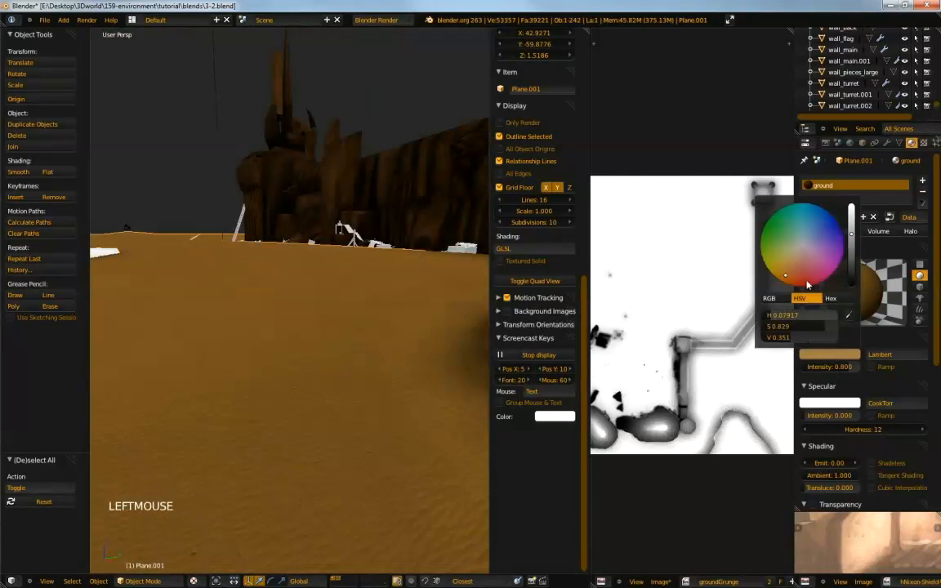
pyautogui.click(774, 275)
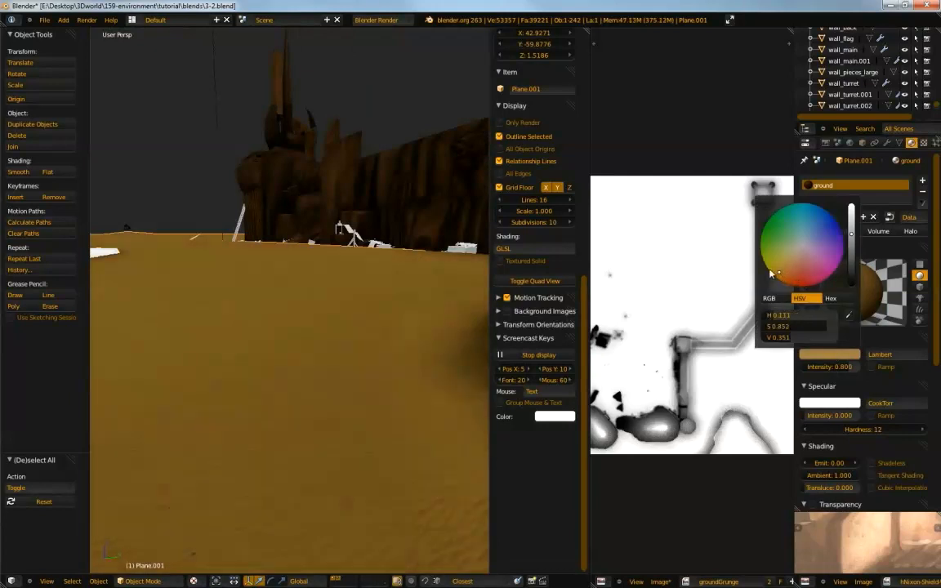
pyautogui.click(786, 273)
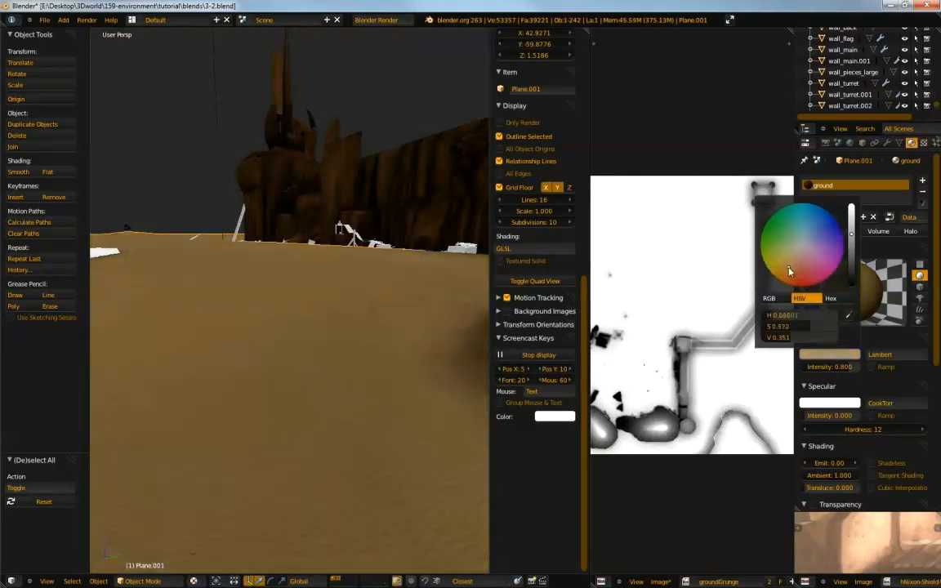
pyautogui.click(795, 267)
pyautogui.click(788, 276)
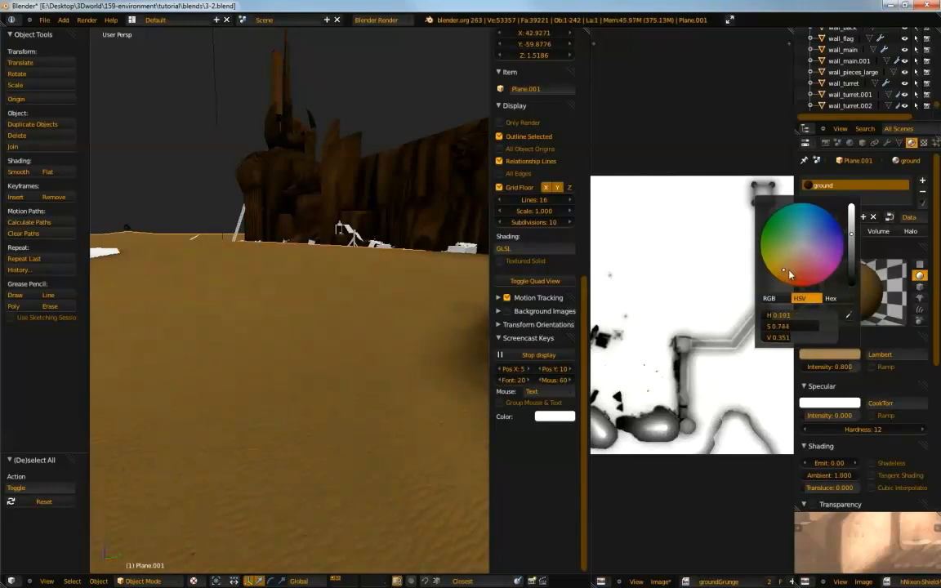
# - Sample the ground's diffuse color from the sand in the reference painting and darken it slightly
pyautogui.moveTo(822, 534); pyautogui.dragTo(836, 533, button='middle')
pyautogui.moveTo(836, 532)
pyautogui.mouseDown(button='middle')
pyautogui.moveTo(866, 540)
pyautogui.moveTo(834, 540)
pyautogui.moveTo(855, 548)
pyautogui.moveTo(892, 552)
pyautogui.moveTo(838, 544)
pyautogui.moveTo(871, 540)
pyautogui.moveTo(850, 541)
pyautogui.mouseUp(button='middle')
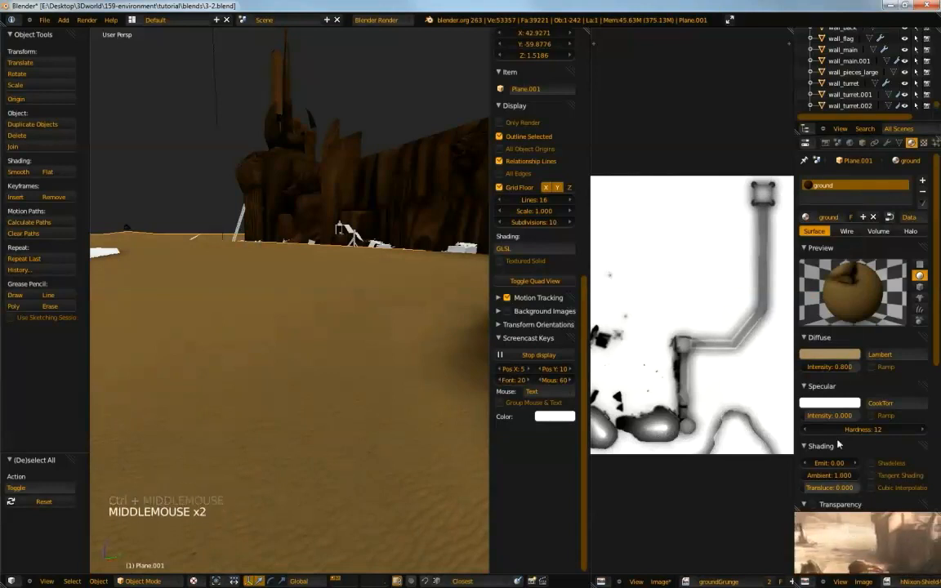
pyautogui.click(847, 355)
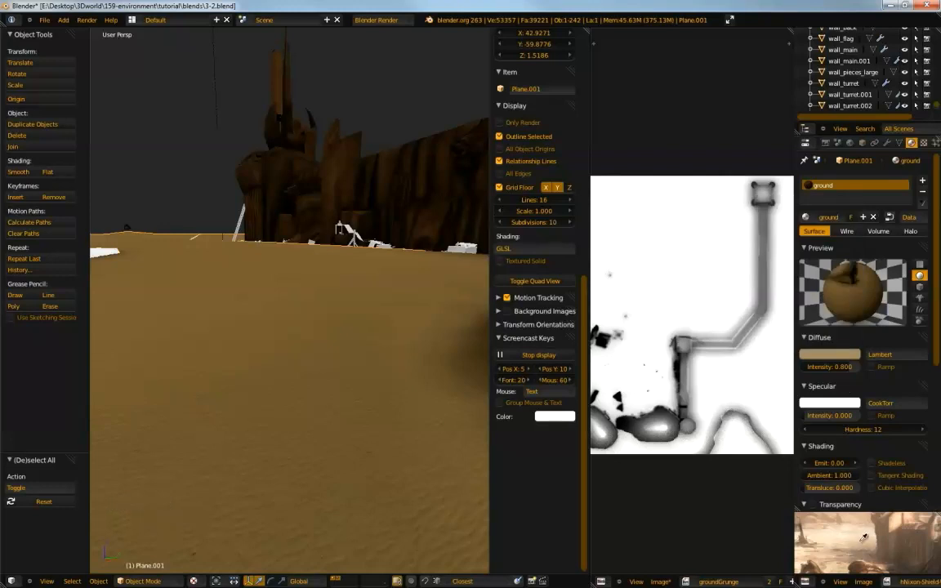
pyautogui.moveTo(864, 524); pyautogui.dragTo(809, 522, button='middle')
pyautogui.click(832, 355)
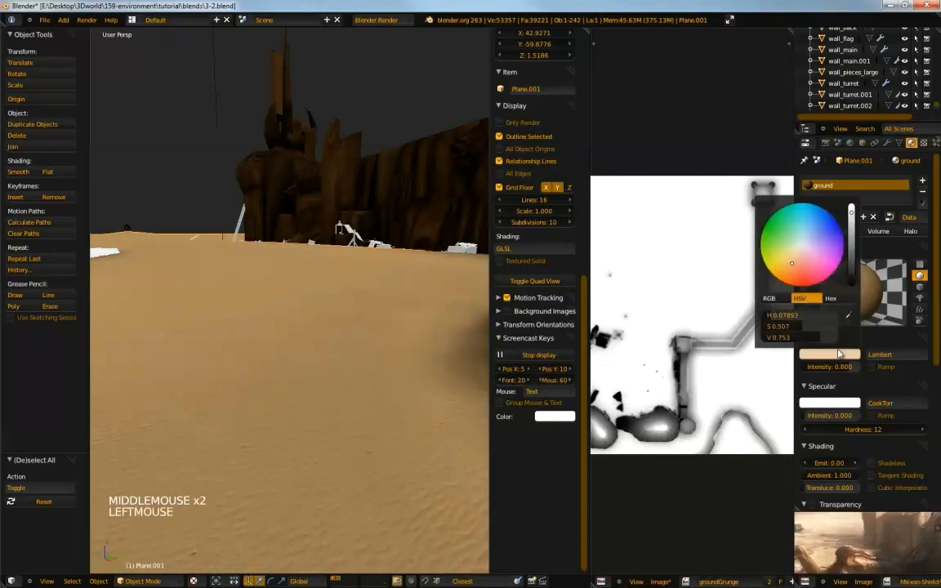
pyautogui.moveTo(850, 223); pyautogui.dragTo(851, 227)
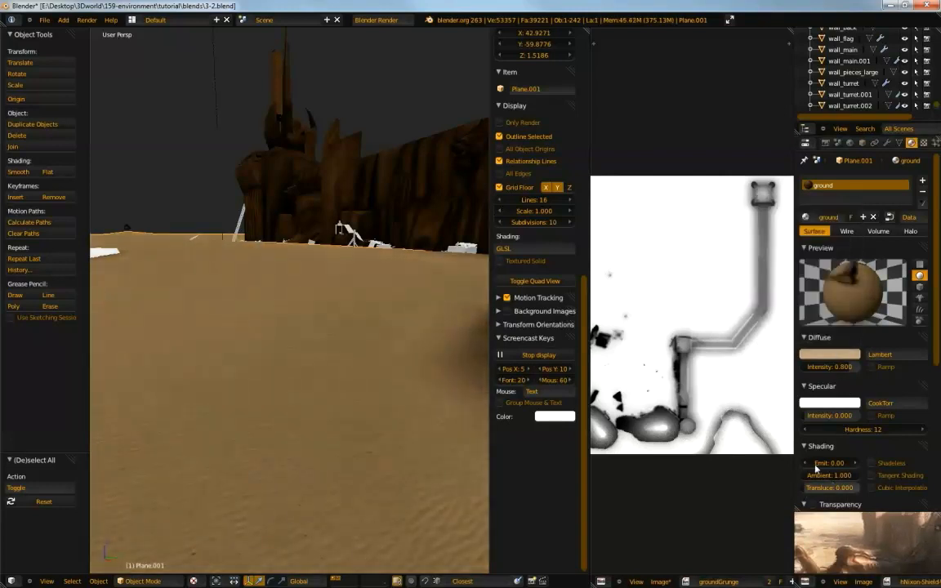
# - Check the recolored ground in the scene and review the groundGrunge texture's image, mapping and influence settings
pyautogui.moveTo(283, 282); pyautogui.dragTo(296, 318, button='middle')
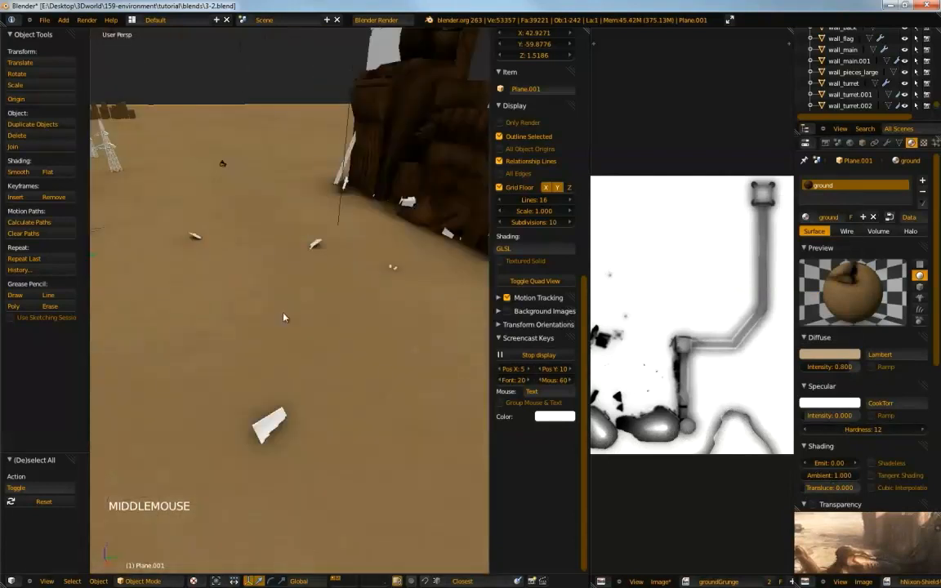
pyautogui.moveTo(202, 294); pyautogui.dragTo(314, 308, button='middle')
pyautogui.moveTo(314, 308)
pyautogui.mouseDown(button='middle')
pyautogui.moveTo(340, 311)
pyautogui.moveTo(314, 313)
pyautogui.mouseUp(button='middle')
pyautogui.keyDown('ctrl'); pyautogui.moveTo(314, 313); pyautogui.dragTo(310, 317, button='middle'); pyautogui.keyUp('ctrl')
pyautogui.keyDown('ctrl'); pyautogui.moveTo(324, 384); pyautogui.dragTo(332, 404, button='middle'); pyautogui.keyUp('ctrl')
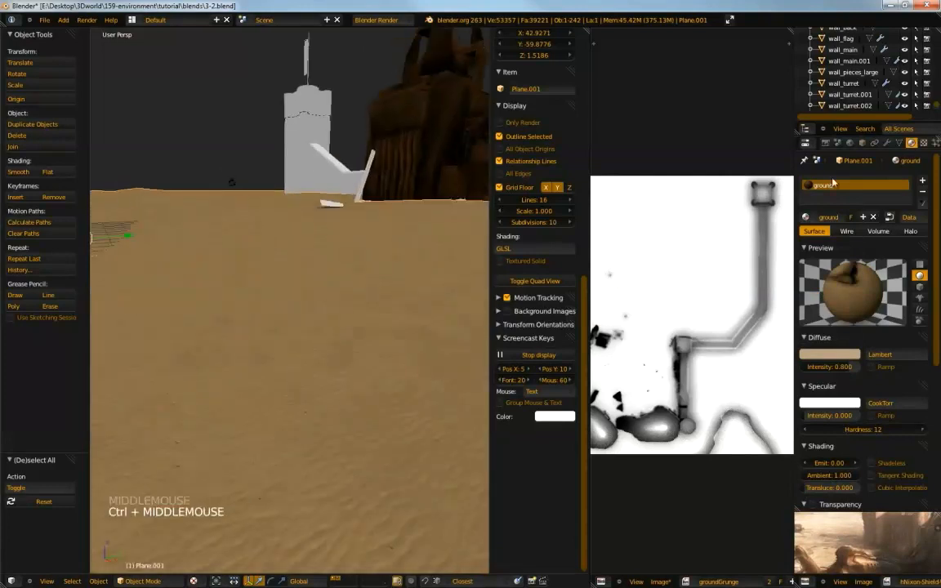
pyautogui.click(923, 142)
pyautogui.moveTo(852, 457); pyautogui.dragTo(864, 268, button='middle')
pyautogui.moveTo(866, 363); pyautogui.dragTo(864, 314, button='middle')
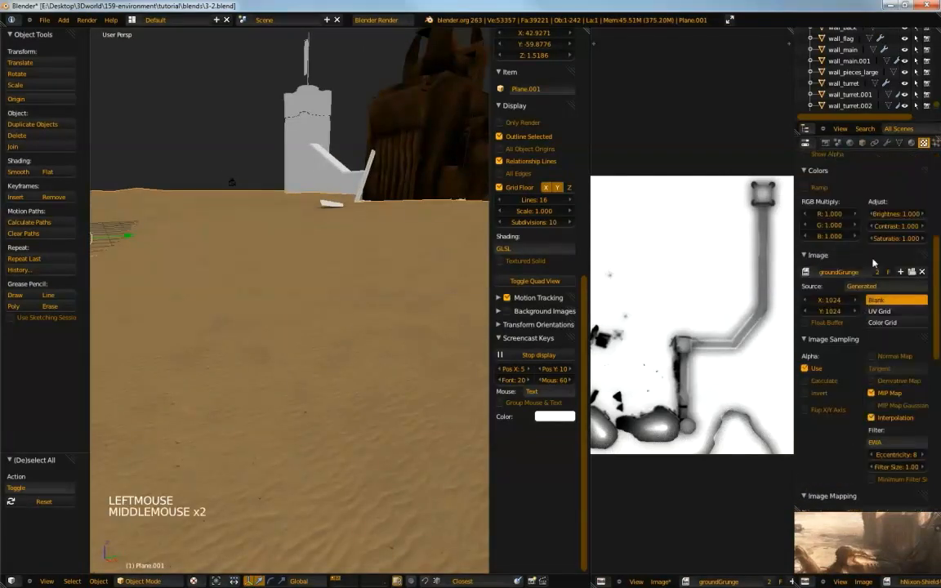
pyautogui.moveTo(867, 382); pyautogui.dragTo(868, 263, button='middle')
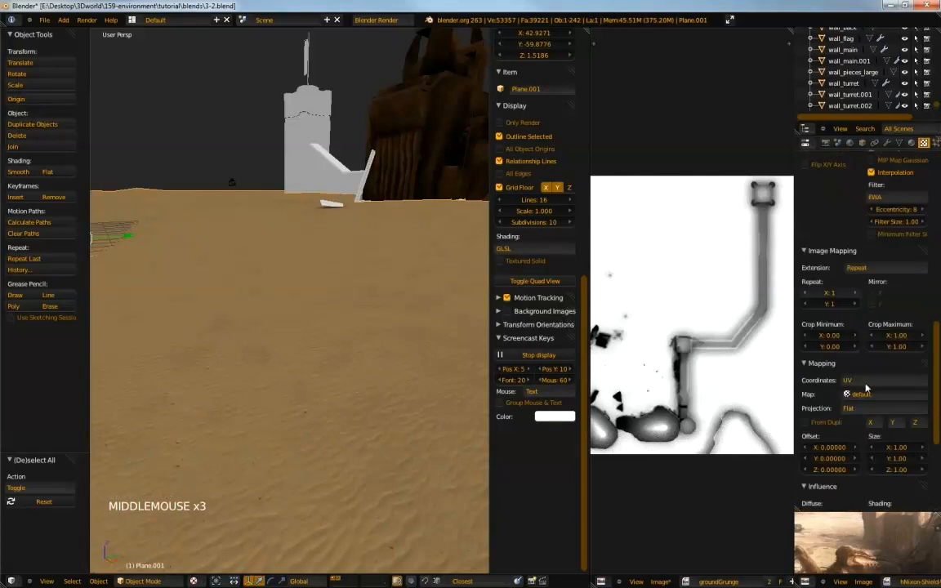
pyautogui.click(869, 263)
pyautogui.click(869, 265)
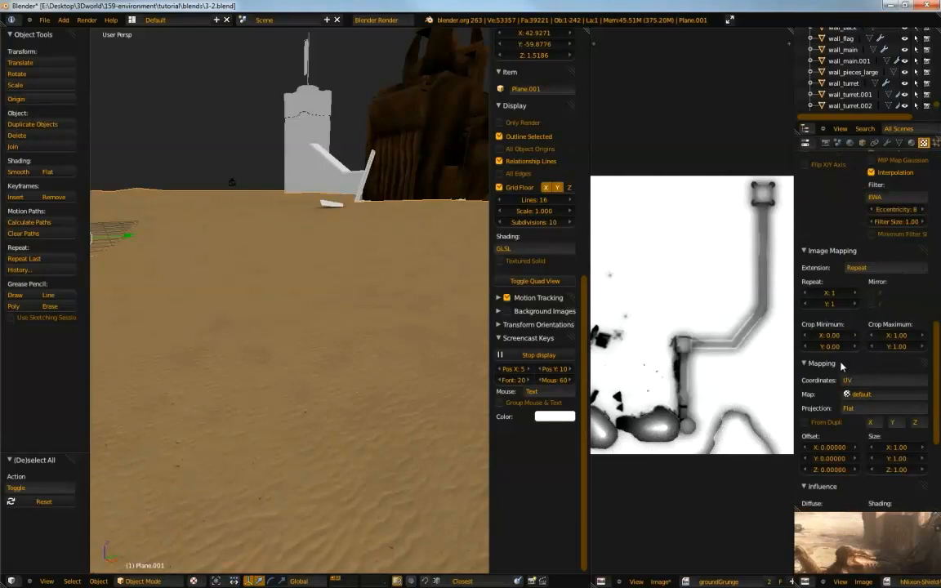
pyautogui.click(865, 269)
pyautogui.moveTo(837, 324); pyautogui.dragTo(810, 398, button='middle')
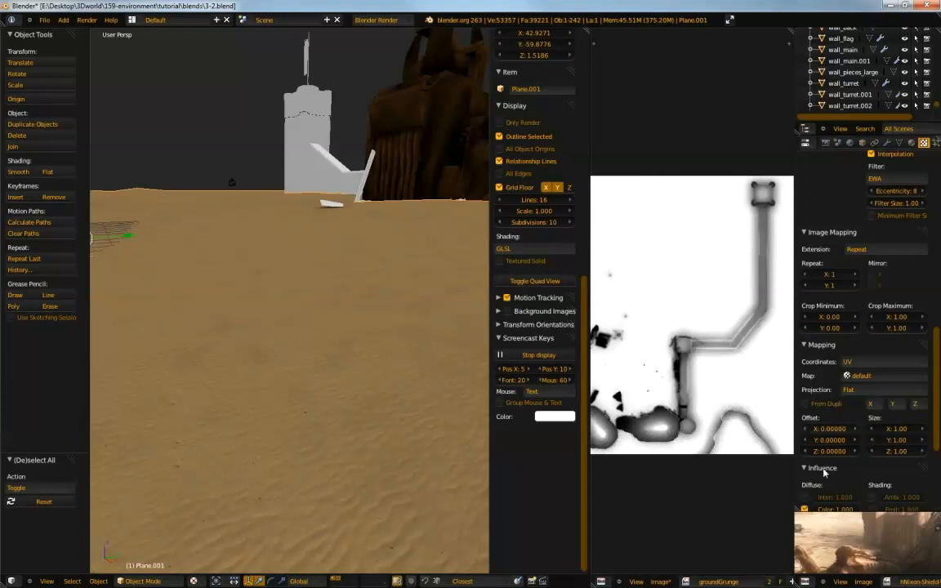
pyautogui.moveTo(823, 447); pyautogui.dragTo(861, 225, button='middle')
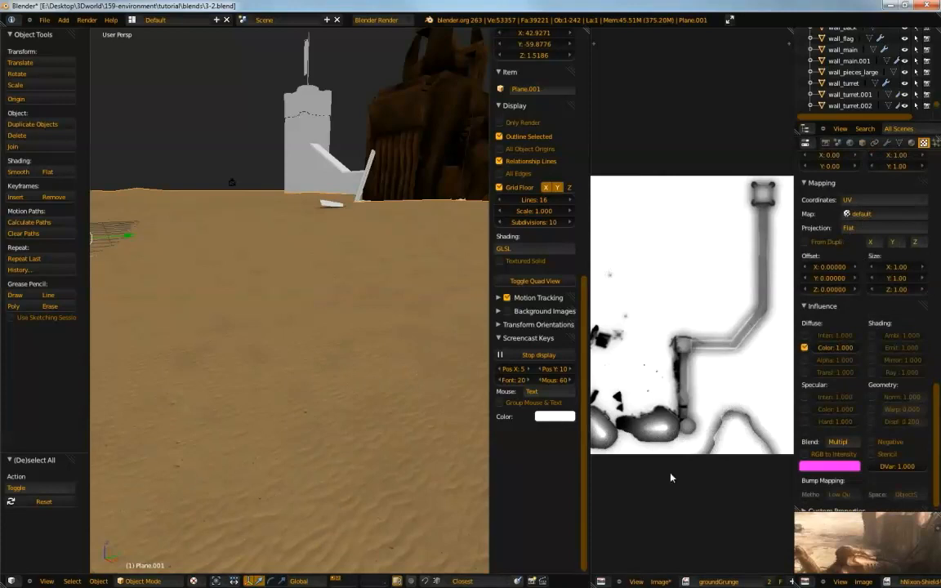
pyautogui.moveTo(851, 345)
pyautogui.mouseDown(button='middle')
pyautogui.moveTo(839, 204)
pyautogui.moveTo(849, 363)
pyautogui.mouseUp(button='middle')
pyautogui.moveTo(844, 320); pyautogui.dragTo(850, 488, button='middle')
pyautogui.moveTo(835, 283); pyautogui.dragTo(835, 490, button='middle')
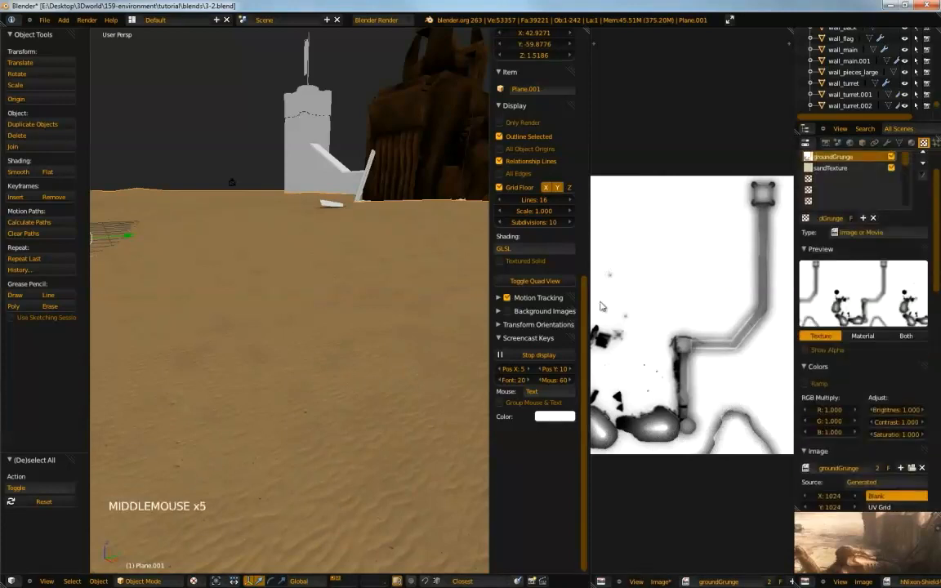
pyautogui.moveTo(819, 379); pyautogui.dragTo(801, 271, button='middle')
pyautogui.moveTo(810, 420); pyautogui.dragTo(802, 296, button='middle')
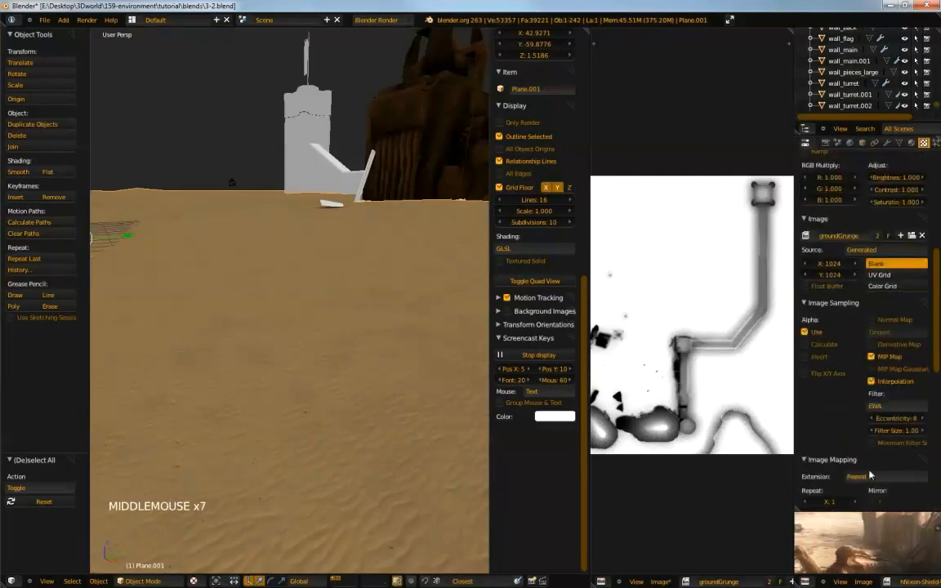
pyautogui.moveTo(399, 302); pyautogui.dragTo(349, 288, button='middle')
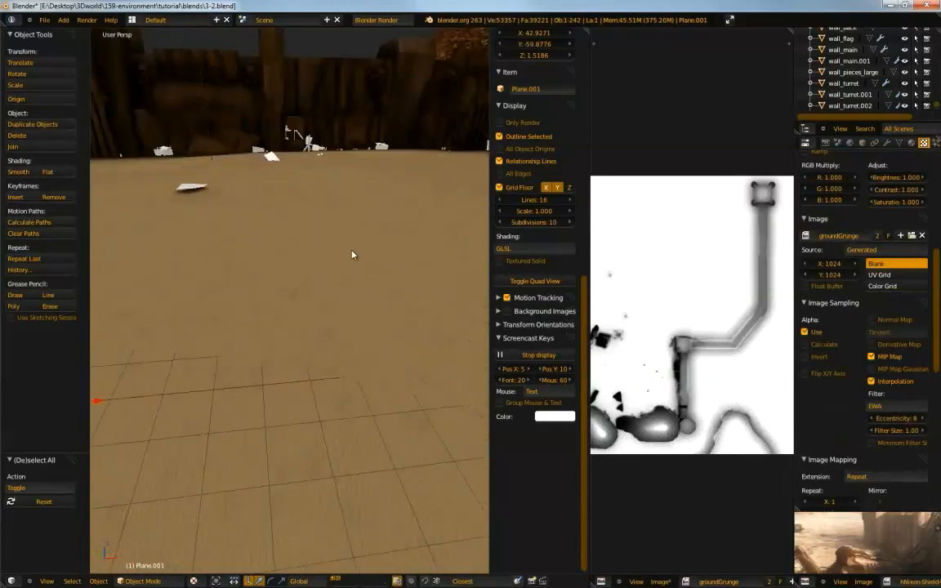
pyautogui.moveTo(353, 256); pyautogui.dragTo(294, 267, button='middle')
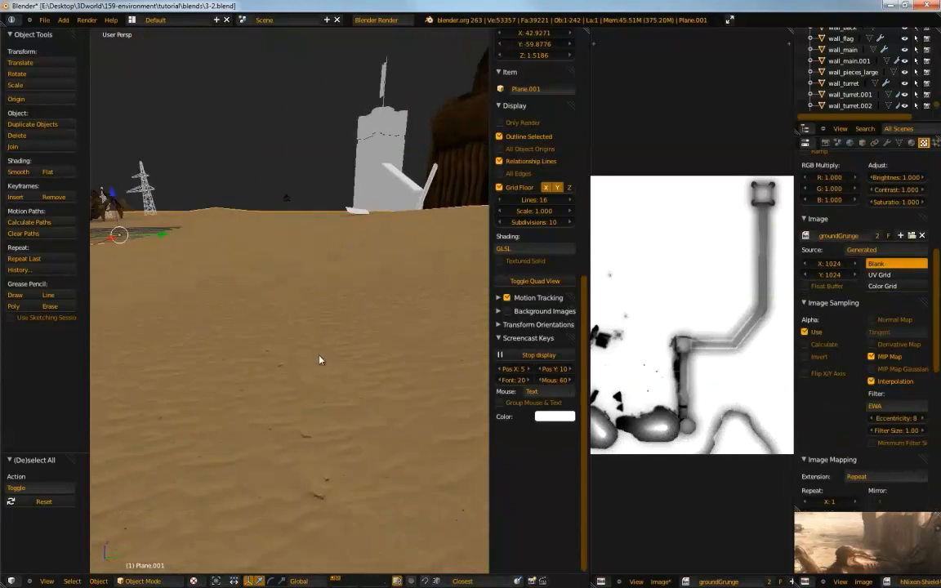
pyautogui.moveTo(272, 229); pyautogui.dragTo(341, 216, button='middle')
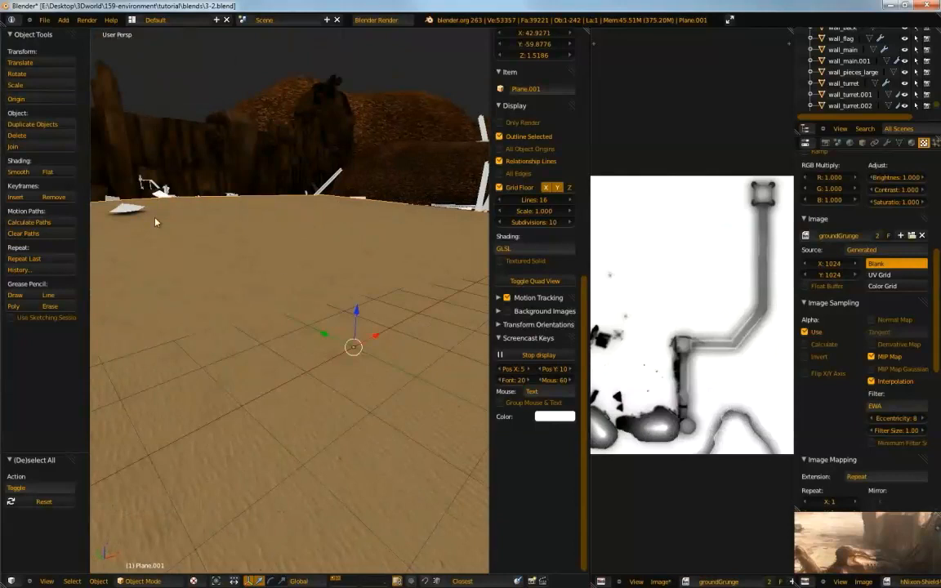
pyautogui.moveTo(274, 297); pyautogui.dragTo(313, 281, button='middle')
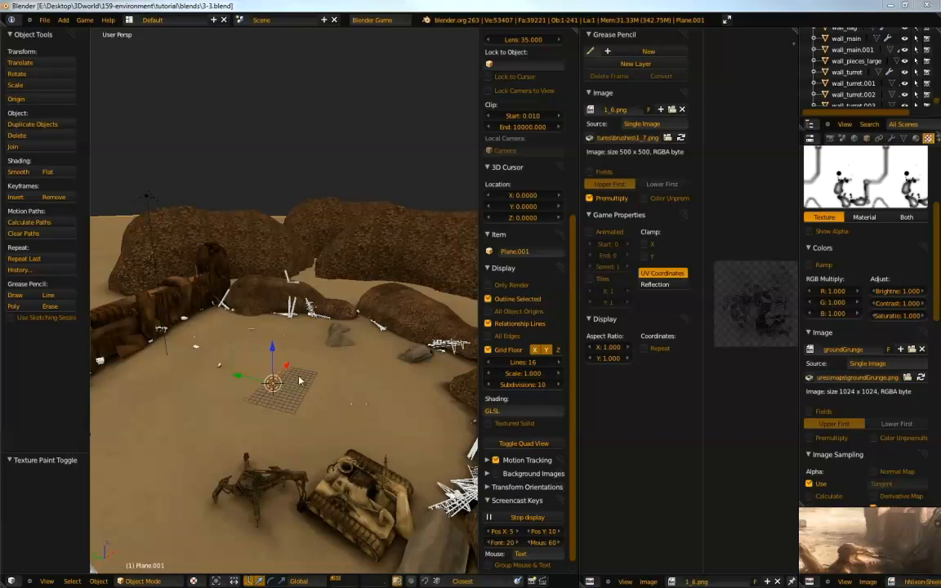
# - Select the rocks object in front of the mounds and review its shape, material and UV maps
pyautogui.moveTo(257, 346); pyautogui.dragTo(280, 373, button='middle')
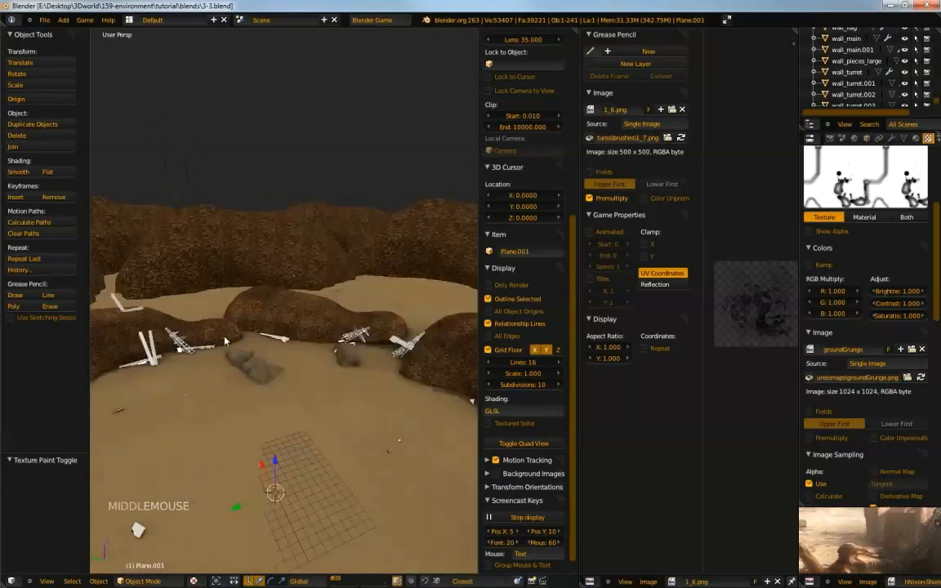
pyautogui.rightClick(260, 356)
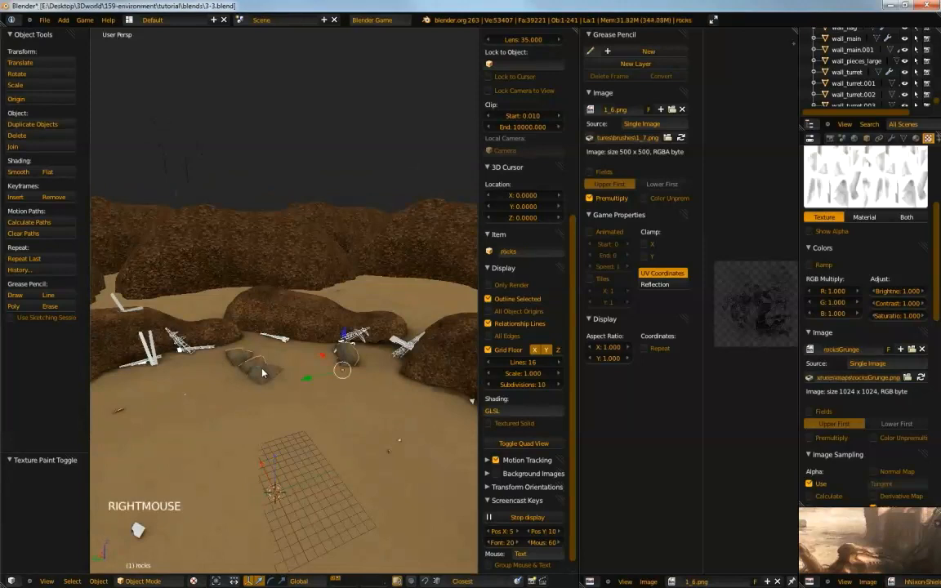
pyautogui.press('KP_Decimal')
pyautogui.moveTo(243, 347); pyautogui.dragTo(308, 339, button='middle')
pyautogui.moveTo(308, 339); pyautogui.dragTo(343, 301, button='middle')
pyautogui.keyDown('shift'); pyautogui.moveTo(271, 340); pyautogui.dragTo(165, 392, button='middle'); pyautogui.keyUp('shift')
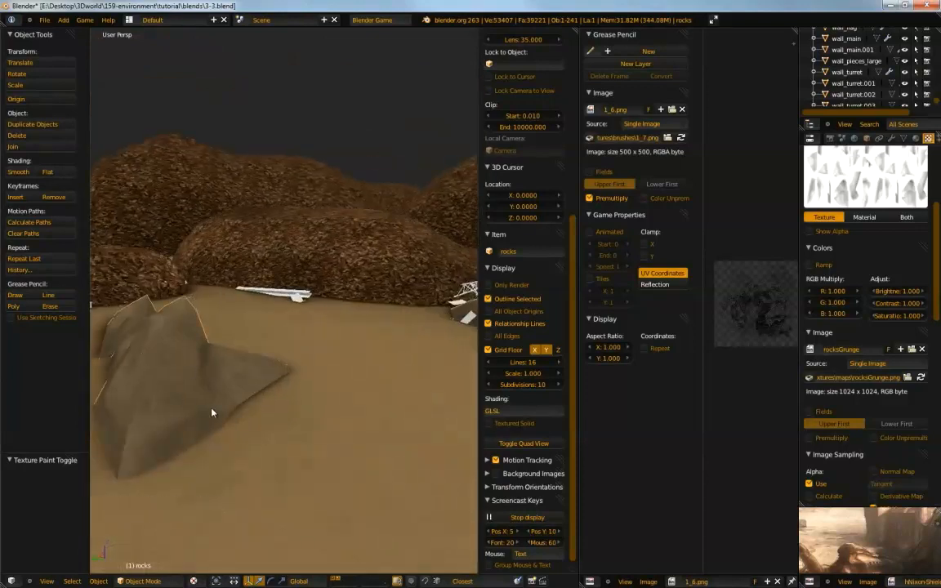
pyautogui.keyDown('ctrl'); pyautogui.moveTo(237, 424); pyautogui.dragTo(184, 321, button='middle'); pyautogui.keyUp('ctrl')
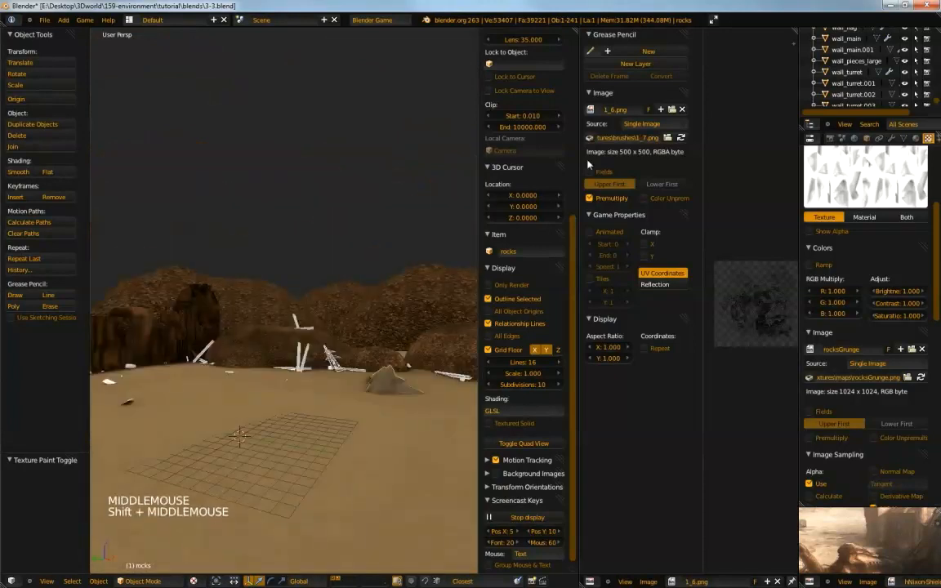
pyautogui.click(915, 138)
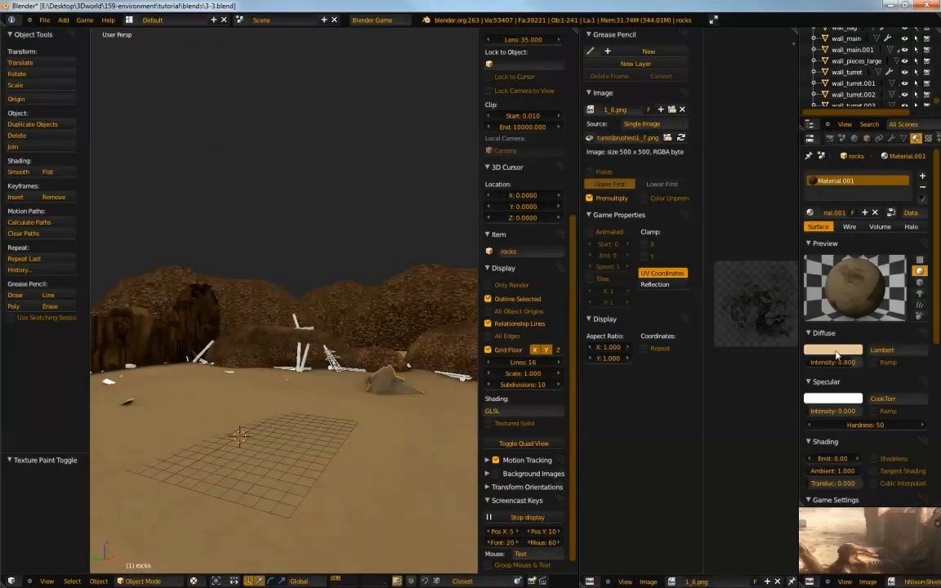
pyautogui.click(903, 138)
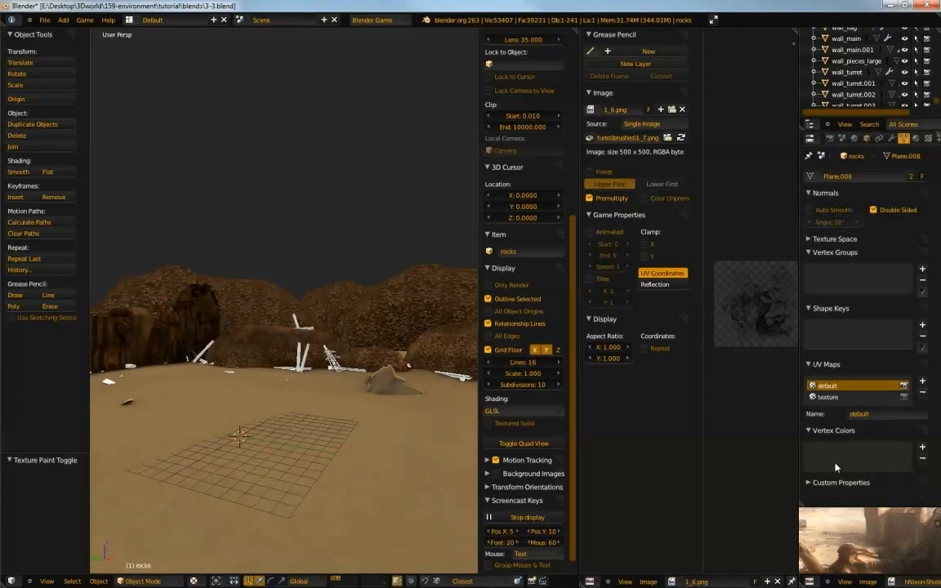
# - Review the rocks' material and look over the environment for objects that still have no texture
pyautogui.moveTo(221, 363); pyautogui.dragTo(323, 444, button='middle')
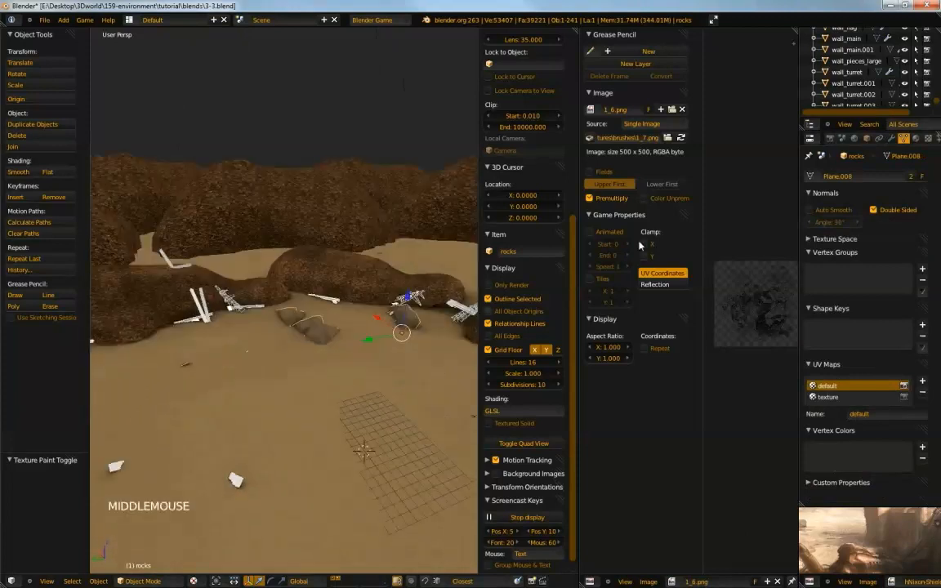
pyautogui.click(915, 138)
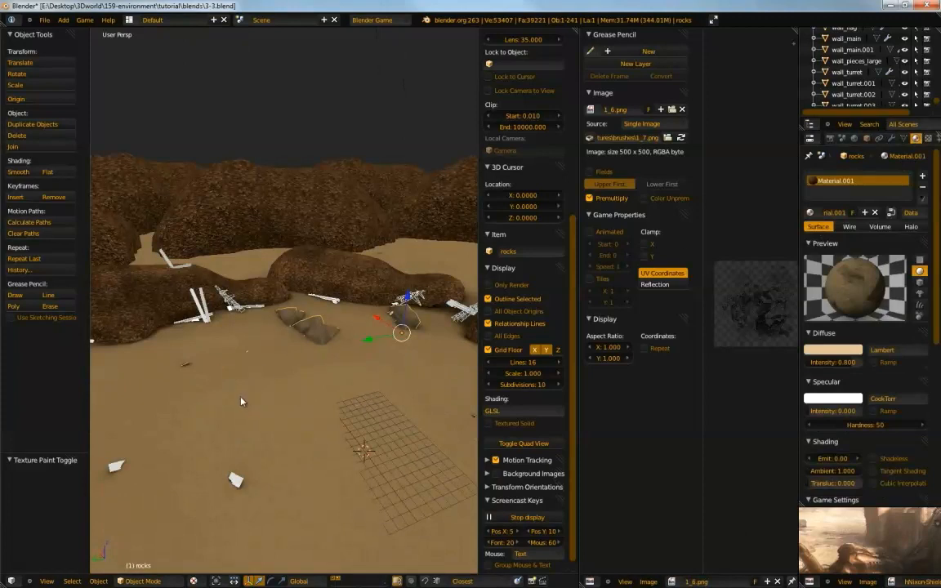
pyautogui.moveTo(251, 369); pyautogui.dragTo(275, 400, button='middle')
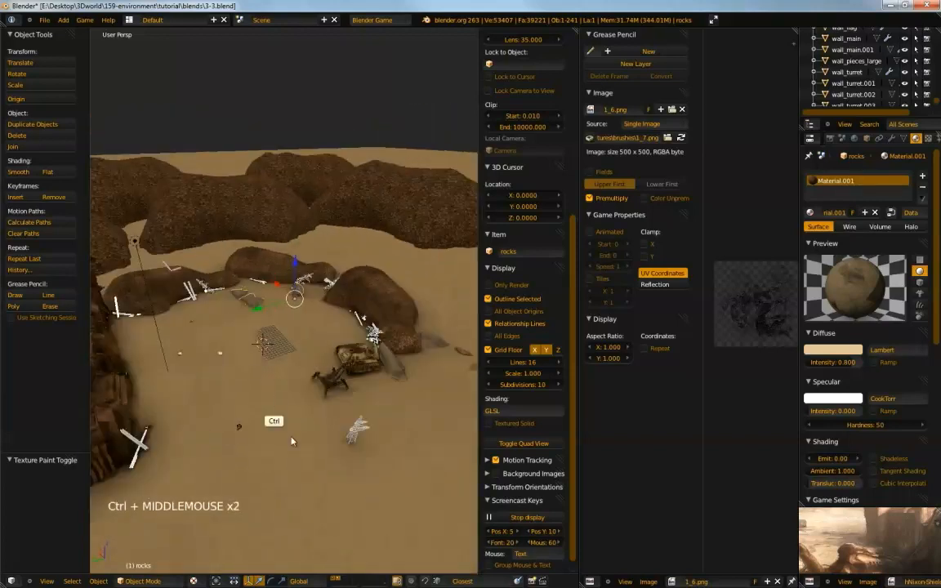
pyautogui.keyDown('ctrl'); pyautogui.moveTo(258, 333); pyautogui.dragTo(284, 416, button='middle'); pyautogui.keyUp('ctrl')
pyautogui.moveTo(298, 454); pyautogui.dragTo(216, 375, button='middle')
pyautogui.keyDown('shift'); pyautogui.moveTo(303, 343); pyautogui.dragTo(363, 204, button='middle'); pyautogui.keyUp('shift')
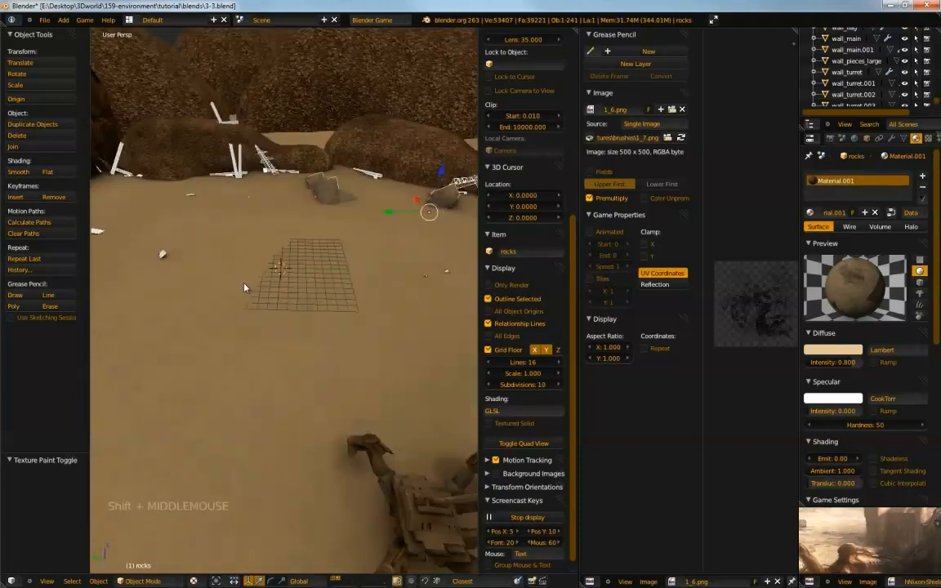
pyautogui.press('alt')
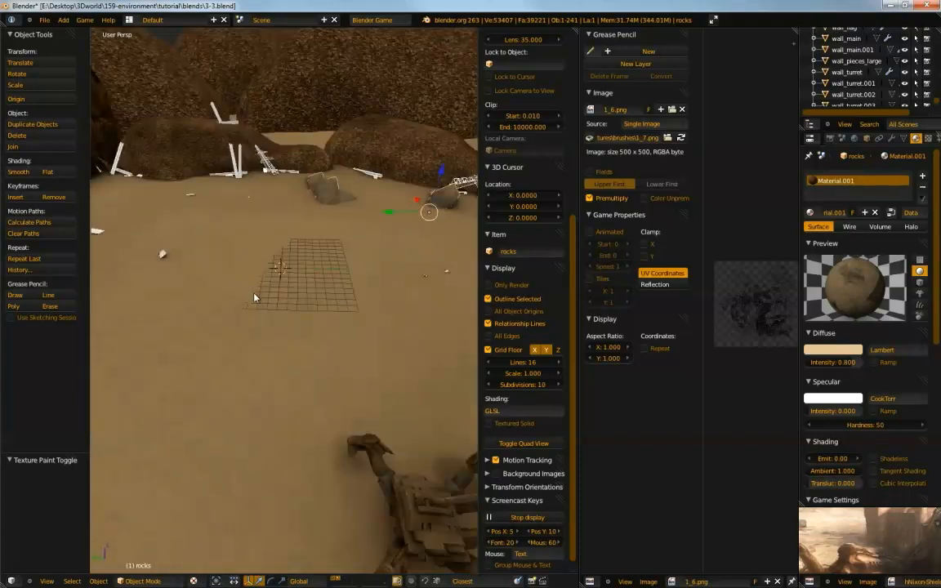
pyautogui.press('ctrl')
pyautogui.moveTo(231, 269); pyautogui.dragTo(247, 286, button='middle')
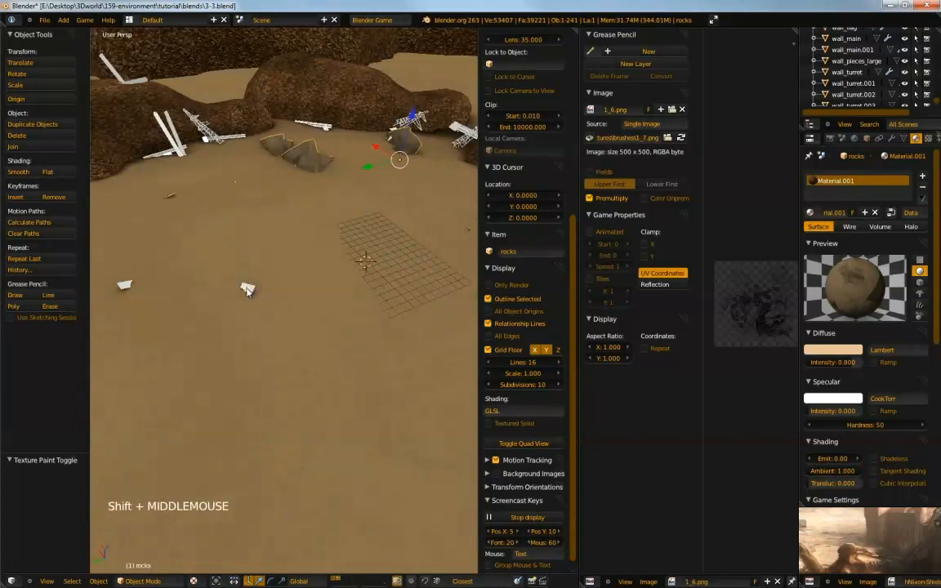
# - Select the small white roofing sheet lying on the ground in front of the mounds
pyautogui.rightClick(247, 288)
pyautogui.moveTo(248, 282); pyautogui.dragTo(326, 244, button='right')
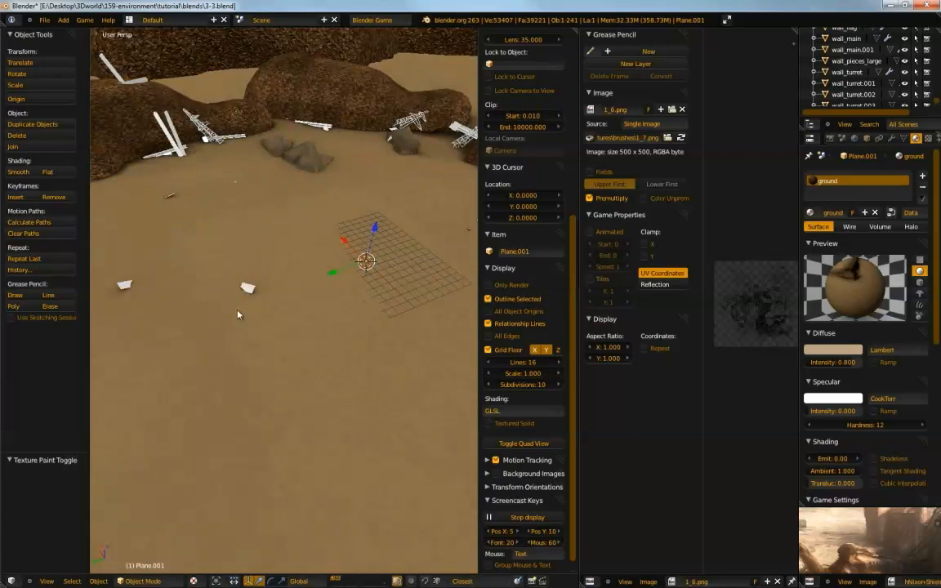
pyautogui.rightClick(248, 288)
pyautogui.moveTo(248, 288); pyautogui.dragTo(184, 104, button='middle')
pyautogui.press('KP_Decimal')
pyautogui.keyDown('ctrl'); pyautogui.moveTo(270, 363); pyautogui.dragTo(204, 351, button='middle'); pyautogui.keyUp('ctrl')
pyautogui.moveTo(282, 326); pyautogui.dragTo(216, 261, button='middle')
pyautogui.keyDown('ctrl'); pyautogui.moveTo(216, 261); pyautogui.dragTo(198, 156, button='middle'); pyautogui.keyUp('ctrl')
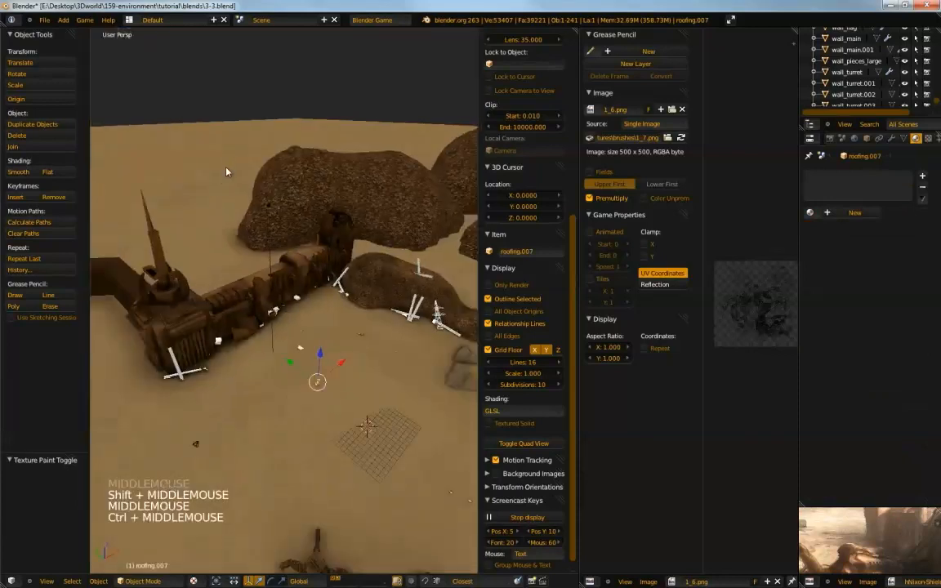
# - Add the hemi lamp to the selection, isolate both in local view, and reselect the roofing sheet
pyautogui.keyDown('shift'); pyautogui.rightClick(272, 211); pyautogui.keyUp('shift')
pyautogui.moveTo(272, 211); pyautogui.dragTo(313, 285, button='middle')
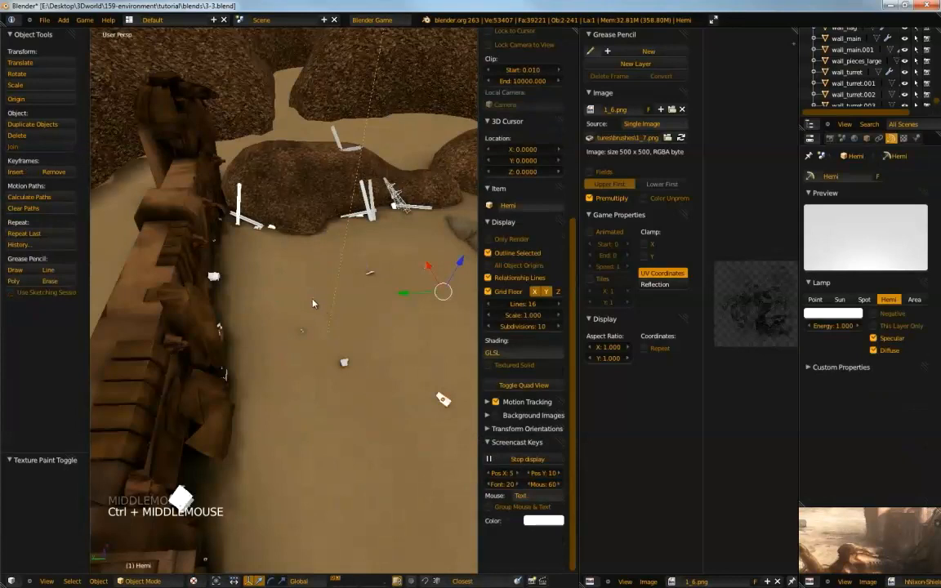
pyautogui.press('KP_Divide')
pyautogui.moveTo(324, 347); pyautogui.dragTo(275, 337, button='middle')
pyautogui.rightClick(316, 364)
pyautogui.press('KP_Decimal')
pyautogui.moveTo(301, 254); pyautogui.dragTo(240, 222, button='middle')
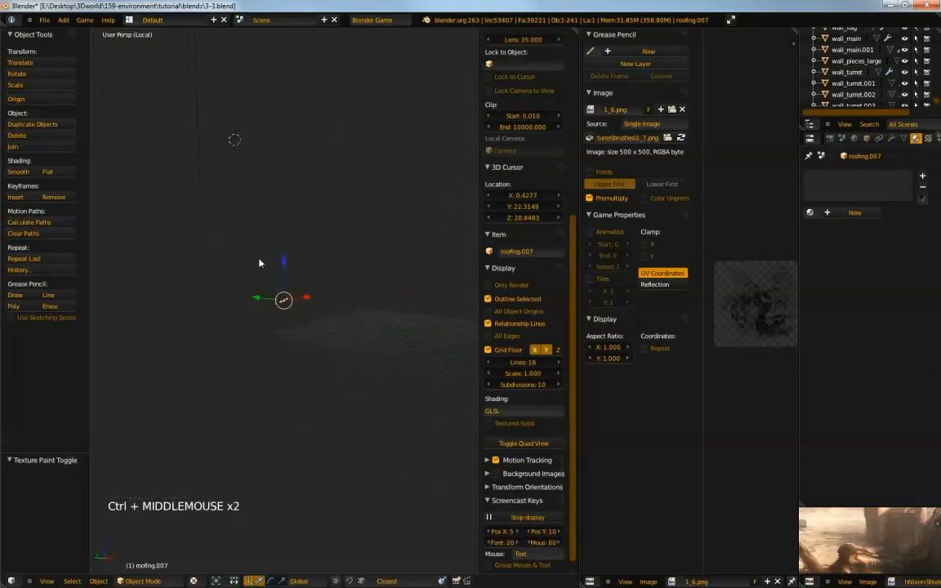
pyautogui.moveTo(302, 283); pyautogui.dragTo(270, 291, button='middle')
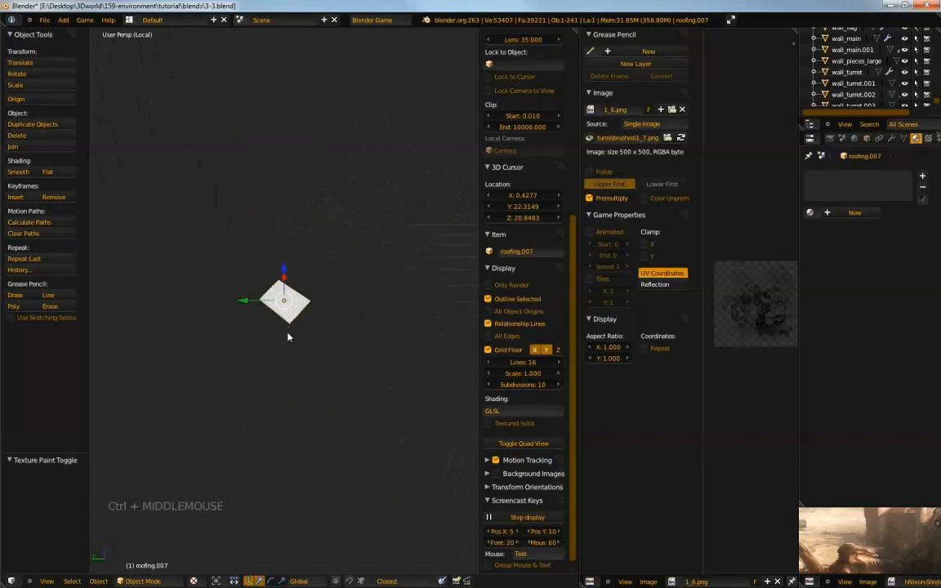
# - Try hiding an object in the local view, undo the hide, and keep the roofing sheet selected
pyautogui.keyDown('ctrl'); pyautogui.moveTo(311, 400); pyautogui.dragTo(206, 72, button='middle'); pyautogui.keyUp('ctrl')
pyautogui.rightClick(244, 225)
pyautogui.press('h')
pyautogui.press('h')
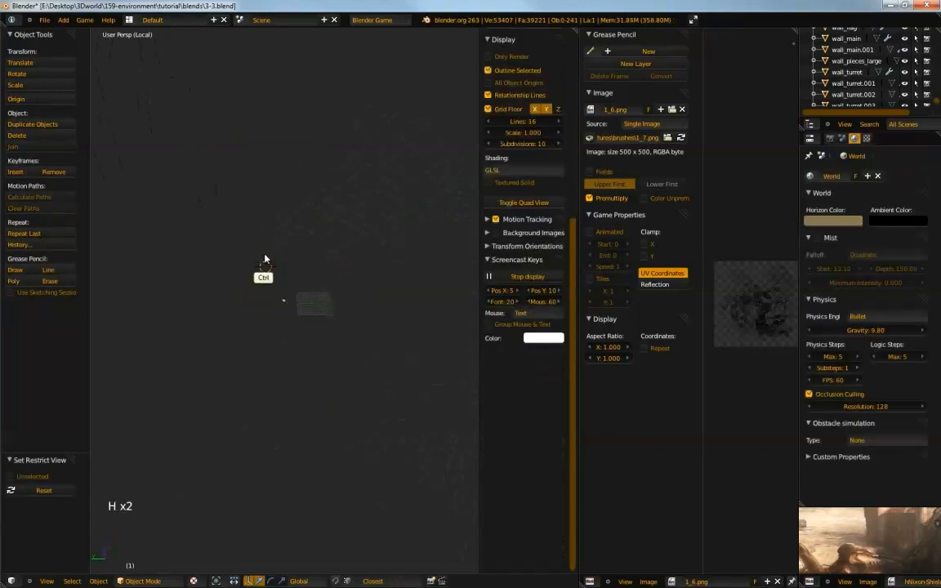
pyautogui.hotkey('ctrl', 'z')
pyautogui.keyDown('ctrl'); pyautogui.moveTo(245, 226); pyautogui.dragTo(310, 325, button='middle'); pyautogui.keyUp('ctrl')
pyautogui.rightClick(311, 325)
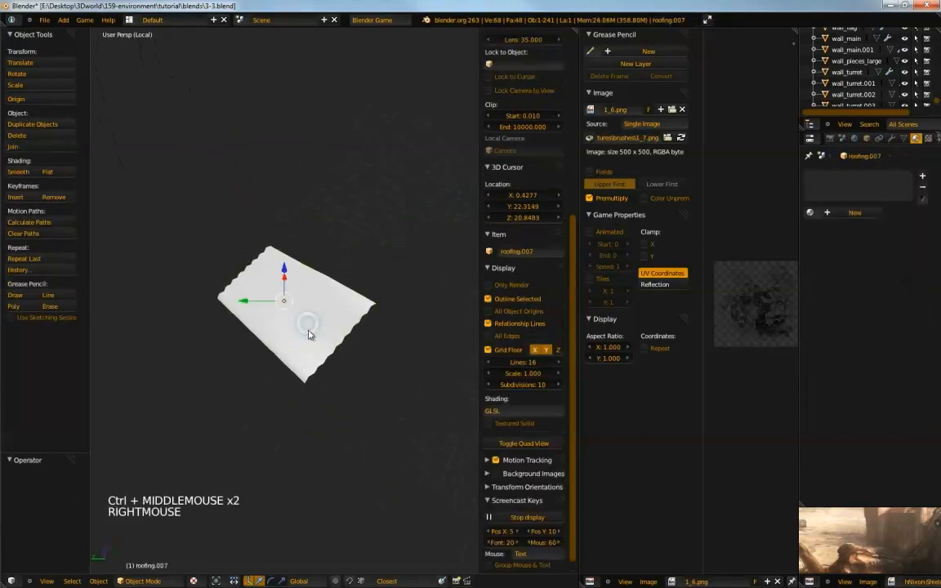
# - Give the roofing sheet a new material named ironSheet
pyautogui.click(830, 213)
pyautogui.doubleClick(832, 211)
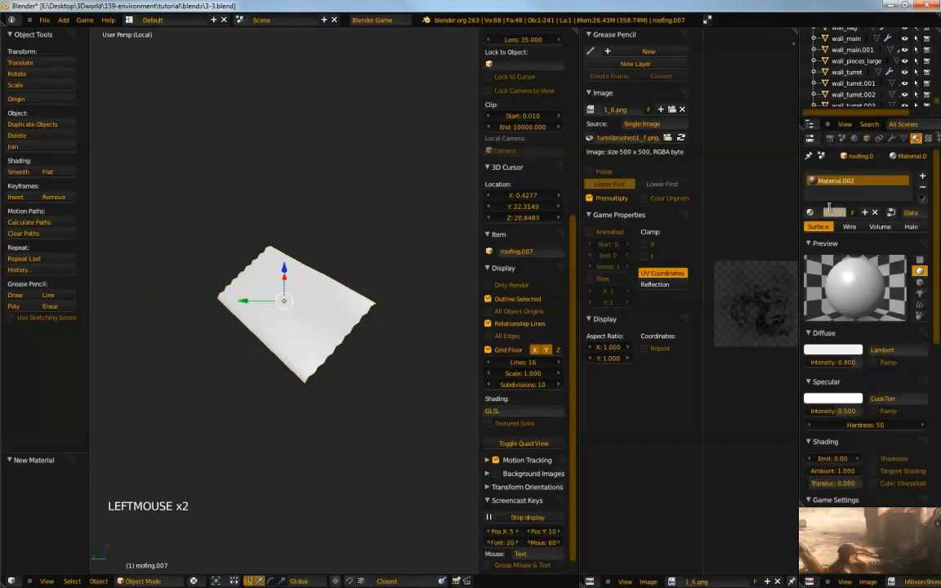
pyautogui.write('r')
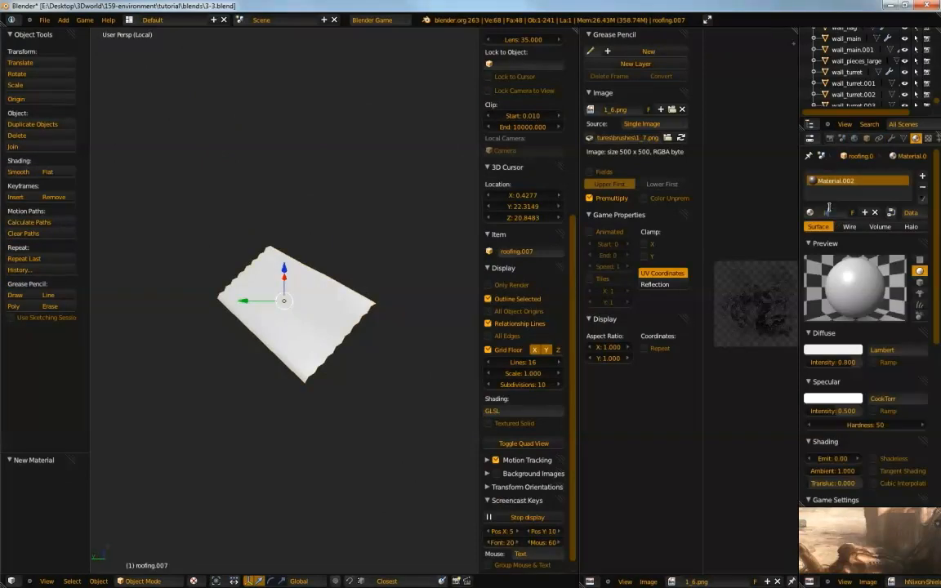
pyautogui.write('onSheet')
pyautogui.press('Return')
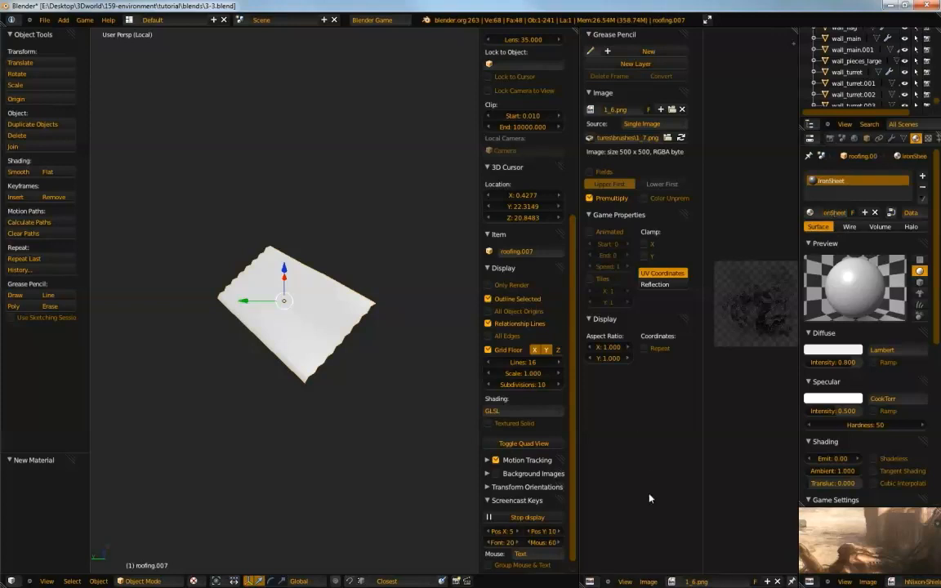
# - Enter edit mode on the roofing sheet and set up a new image of 512 by 512 pixels for it
pyautogui.press('Tab')
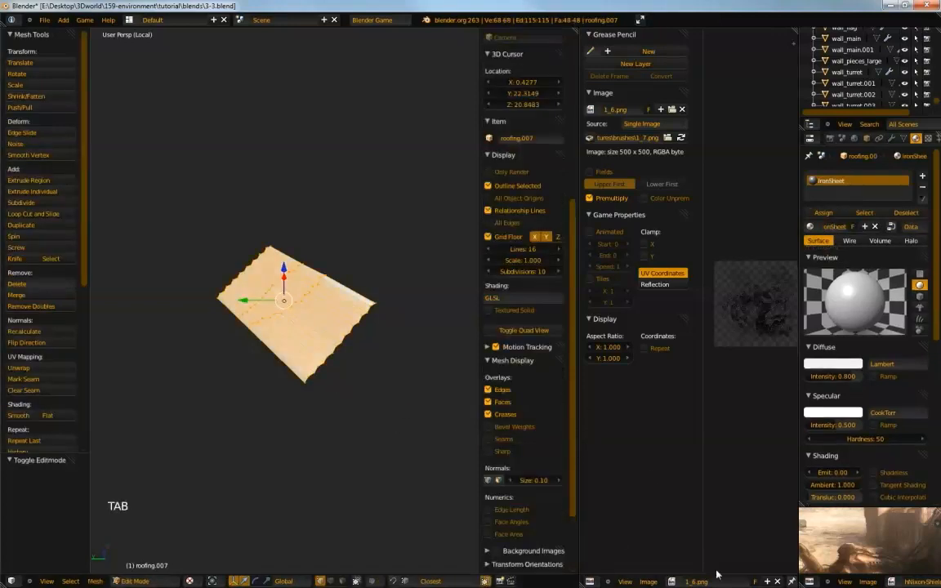
pyautogui.click(647, 581)
pyautogui.click(661, 569)
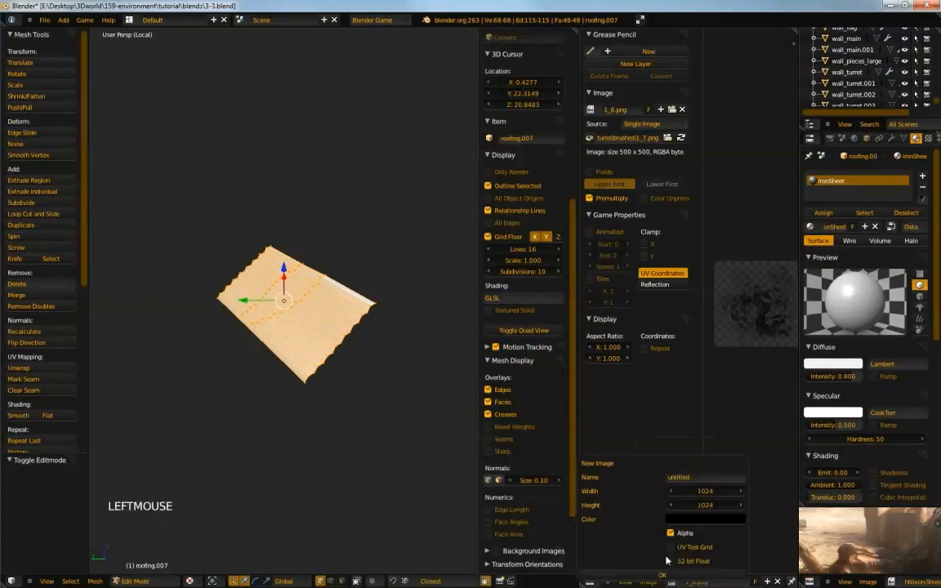
pyautogui.click(705, 491)
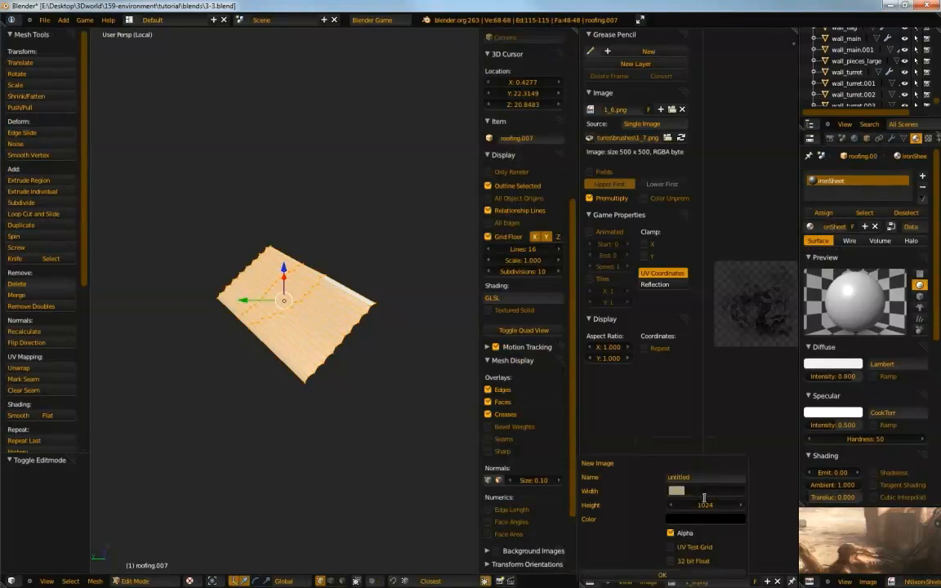
pyautogui.write('512')
pyautogui.press('Tab')
pyautogui.write('512')
# - Name the new image ironSheetGrunge, set its fill color to white, and create it
pyautogui.click(691, 480)
pyautogui.press('BackSpace')
pyautogui.write('ironSheetGrunge')
pyautogui.click(701, 518)
pyautogui.moveTo(757, 399); pyautogui.dragTo(761, 357)
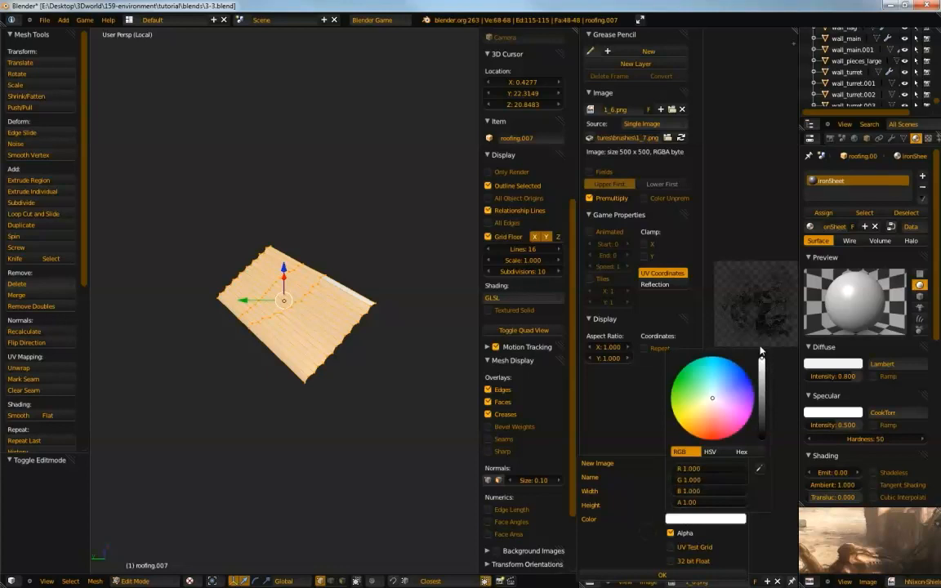
pyautogui.click(650, 575)
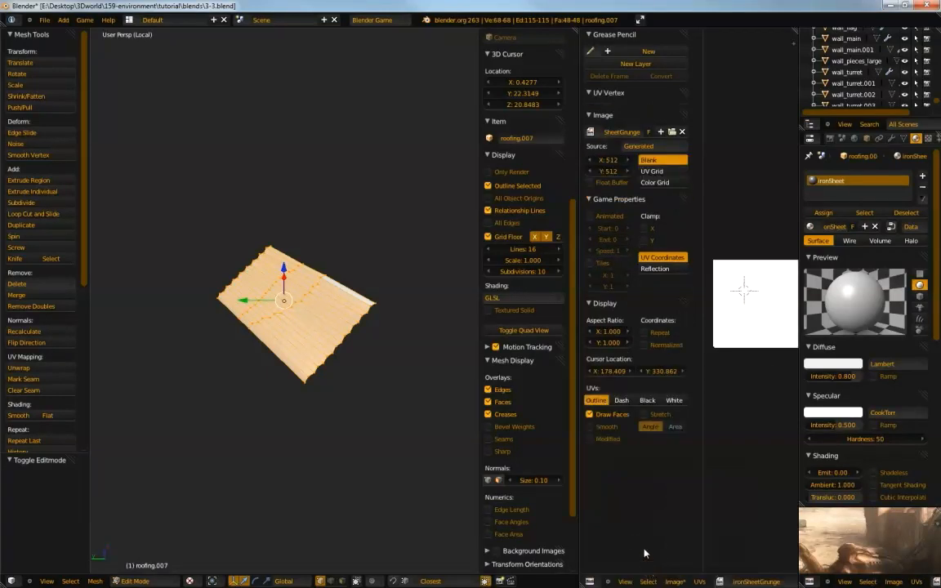
# - Add a texture named ironSheetGrunge to the ironSheet material and set its type to Image or Movie
pyautogui.click(928, 139)
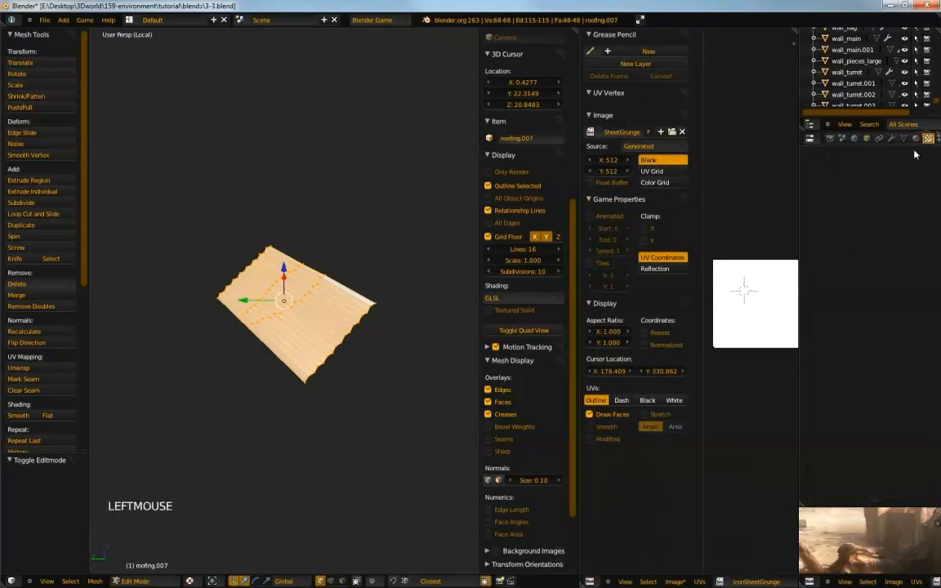
pyautogui.moveTo(854, 178); pyautogui.dragTo(852, 250, button='middle')
pyautogui.click(850, 258)
pyautogui.click(828, 254)
pyautogui.write('iro')
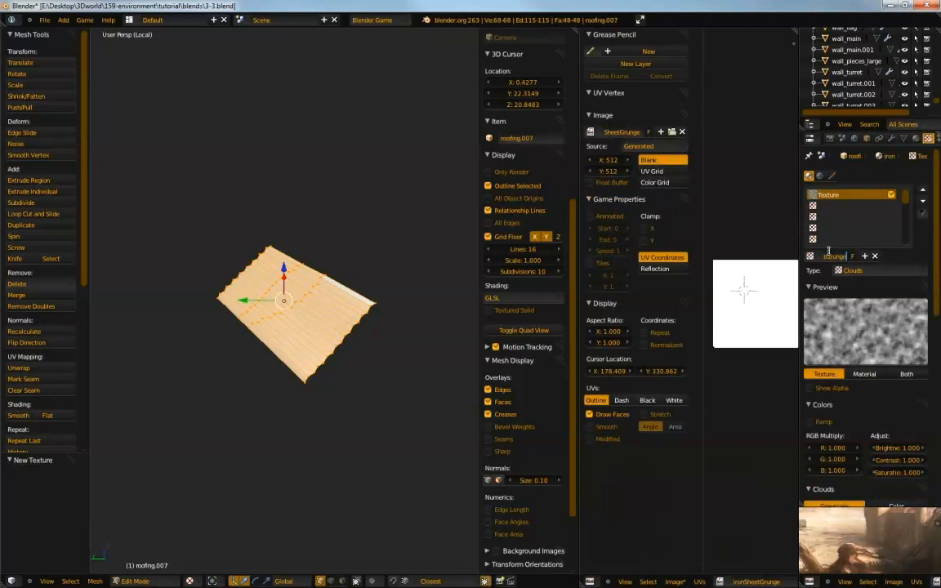
pyautogui.click(850, 275)
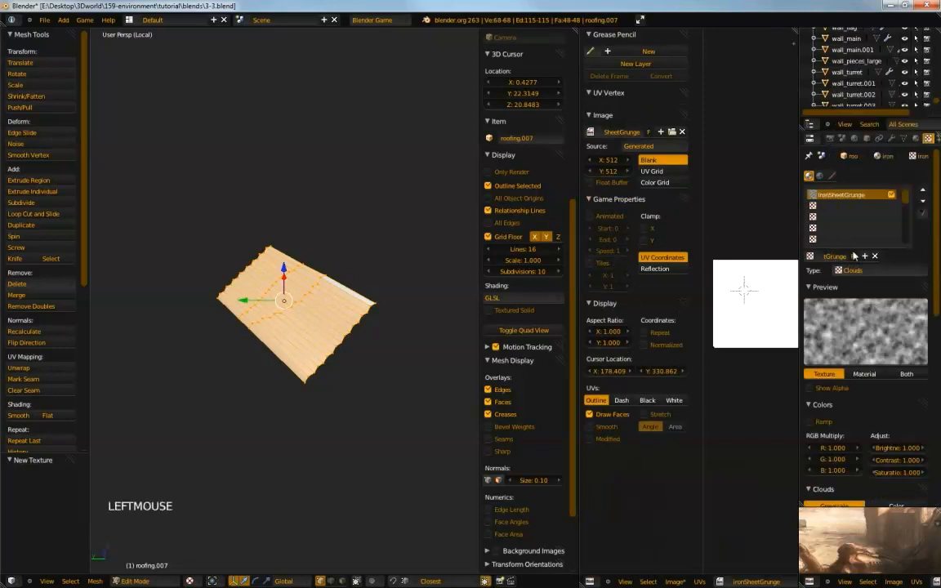
pyautogui.click(850, 272)
pyautogui.click(862, 198)
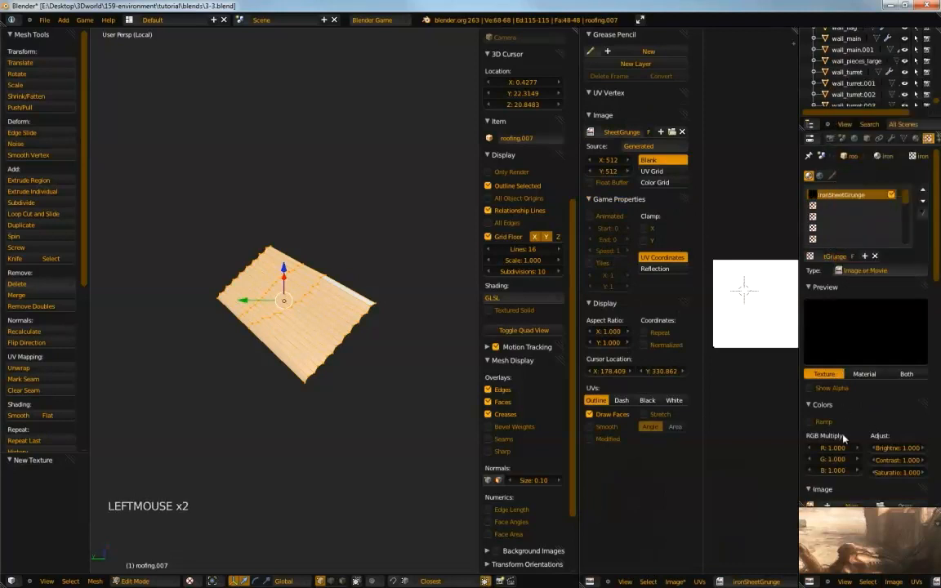
# - Assign the ironSheetGrunge image to the texture
pyautogui.moveTo(840, 286); pyautogui.dragTo(840, 200, button='middle')
pyautogui.click(809, 360)
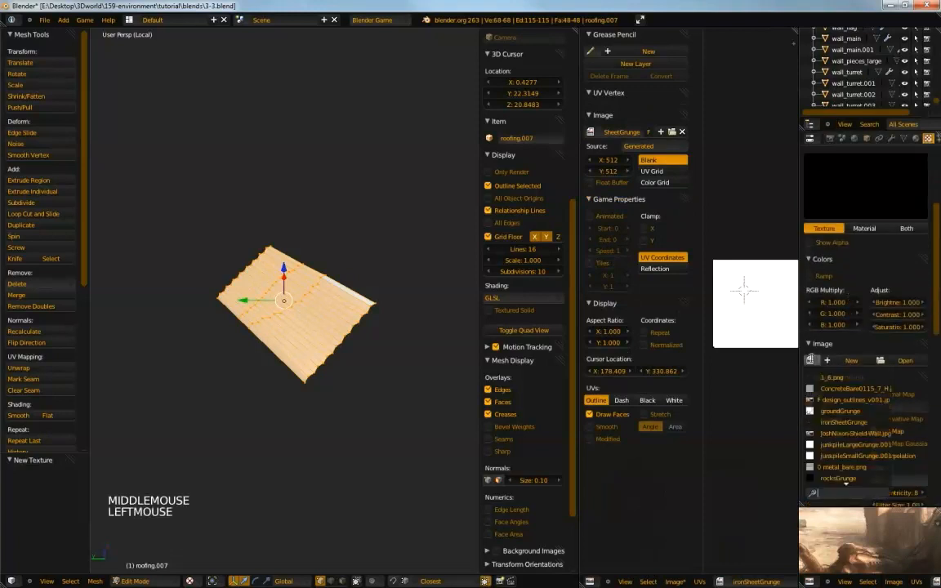
pyautogui.write('iro')
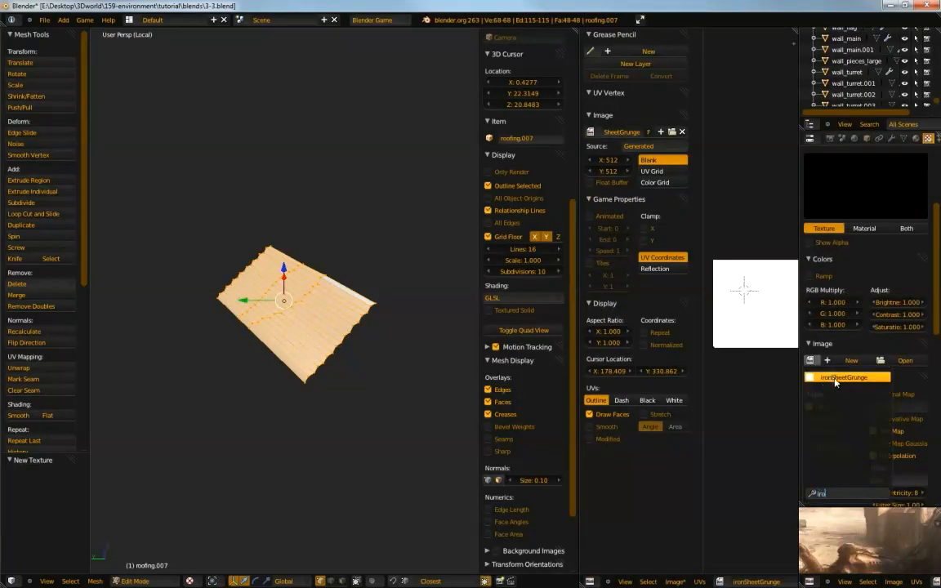
pyautogui.click(834, 378)
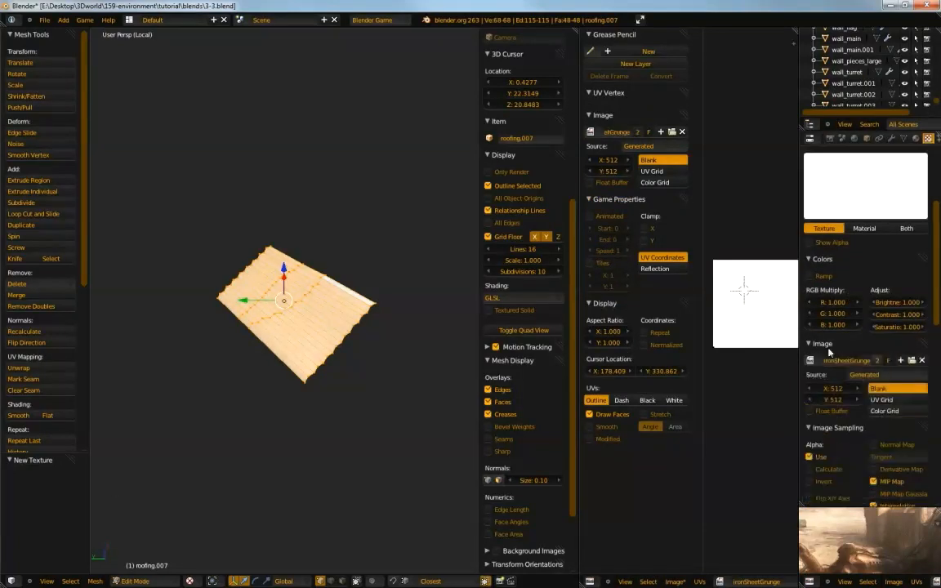
# - Set the ironSheetGrunge texture's mapping coordinates to UV
pyautogui.moveTo(861, 540); pyautogui.dragTo(862, 331, button='middle')
pyautogui.moveTo(863, 516); pyautogui.dragTo(863, 341, button='middle')
pyautogui.click(868, 331)
pyautogui.click(869, 331)
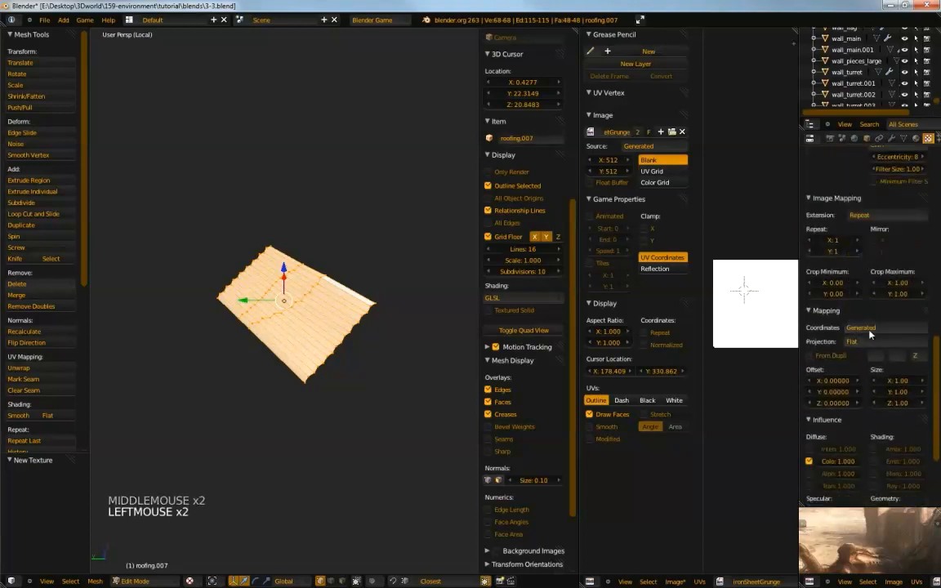
pyautogui.click(871, 328)
pyautogui.click(850, 279)
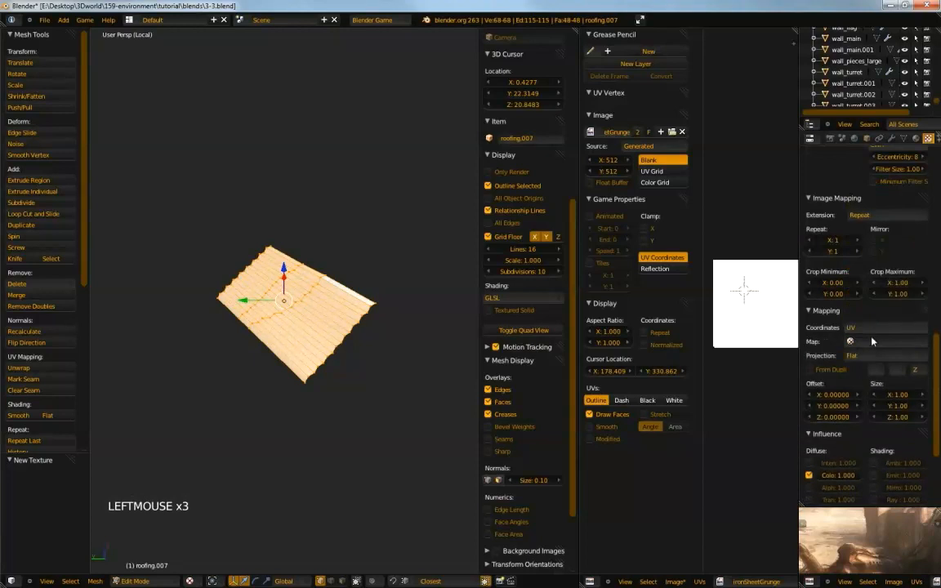
# - Set the texture's map to default and name the roofing sheet's UV map default to match
pyautogui.click(868, 338)
pyautogui.write('default')
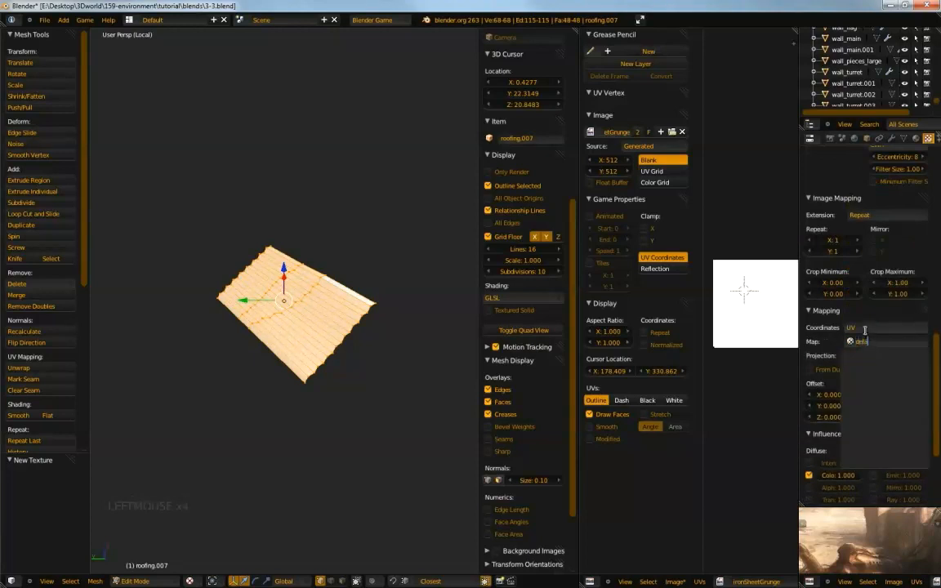
pyautogui.click(827, 332)
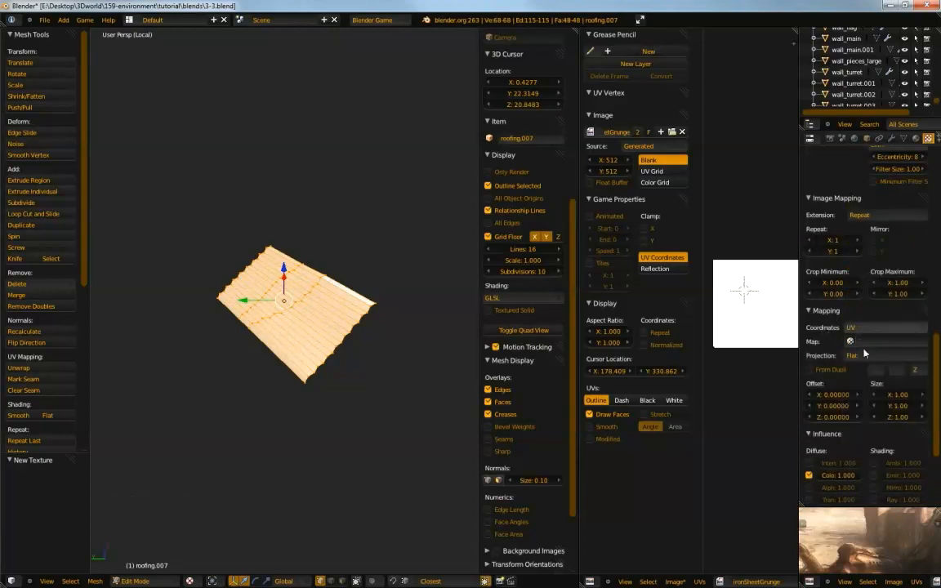
pyautogui.click(866, 344)
pyautogui.write('defa')
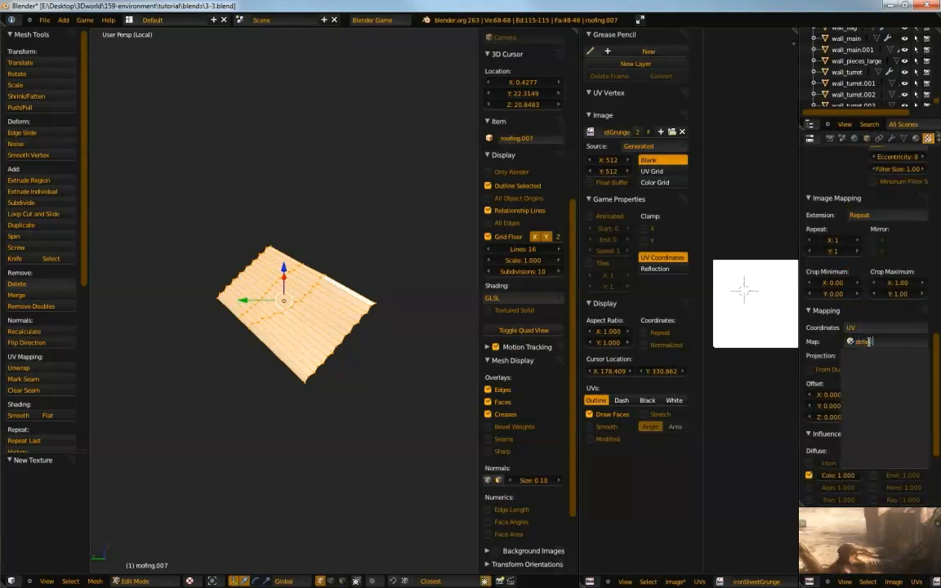
pyautogui.write('ult')
pyautogui.press('Return')
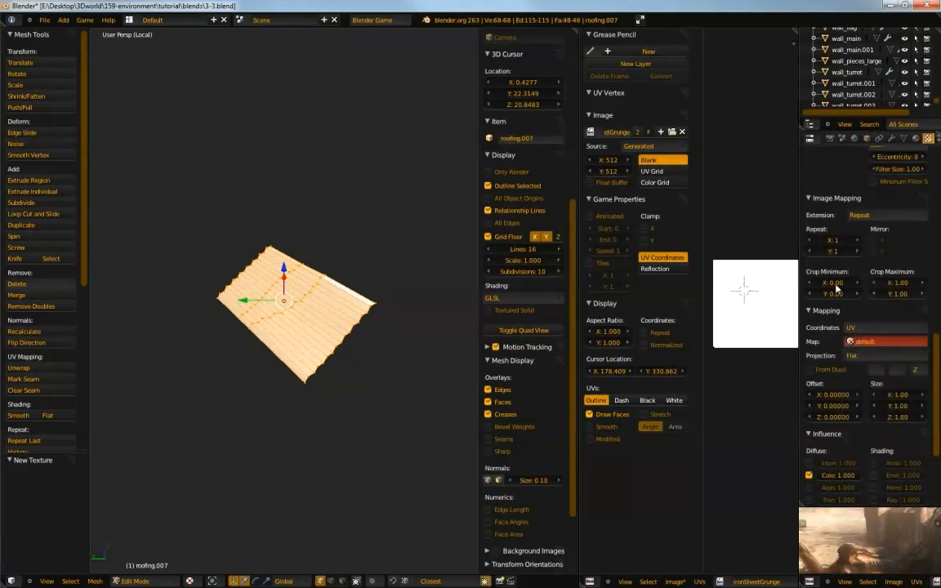
pyautogui.click(902, 138)
pyautogui.write('default')
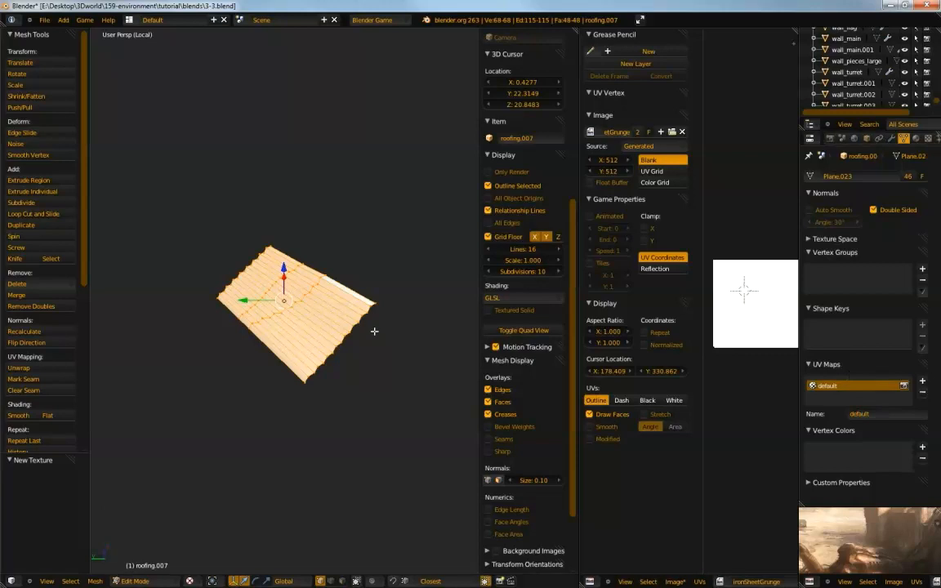
# - Unwrap the whole roofing sheet and save its grunge image over ironSheetGrunge.png in the textures\maps folder
pyautogui.press('u')
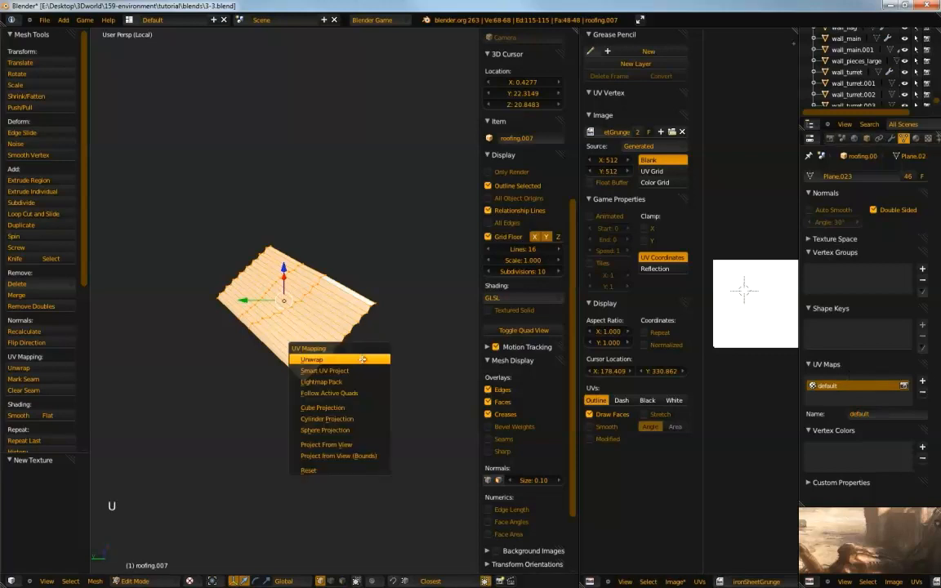
pyautogui.click(363, 359)
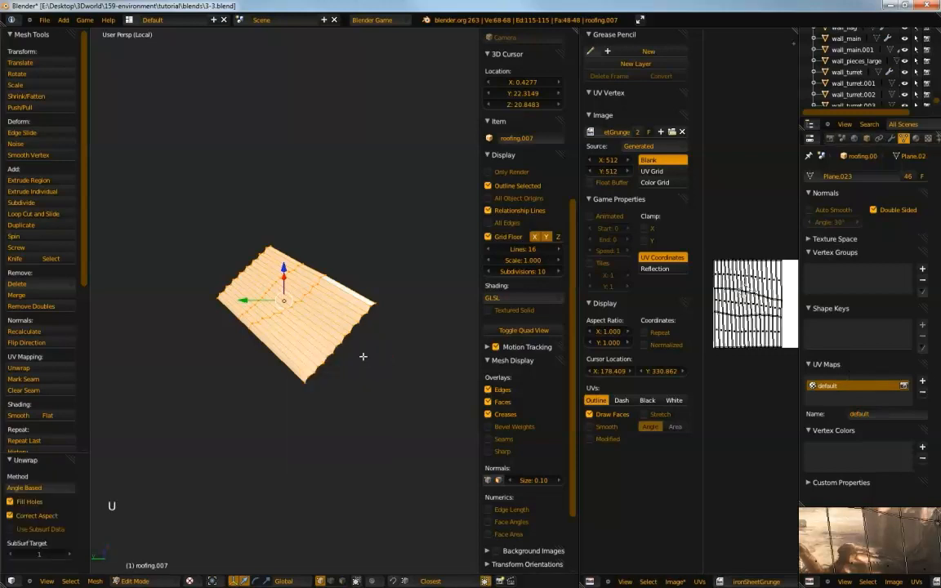
pyautogui.click(676, 580)
pyautogui.click(697, 517)
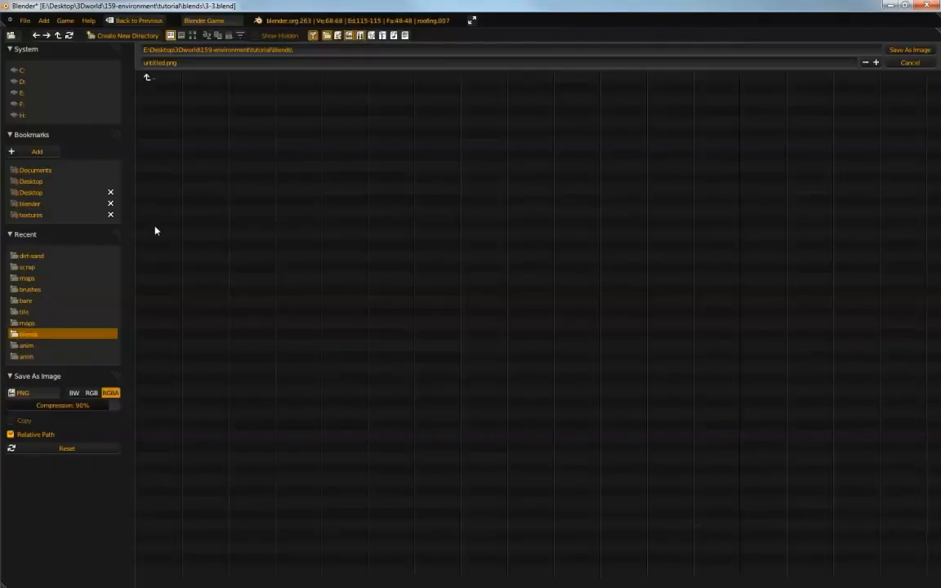
pyautogui.click(152, 78)
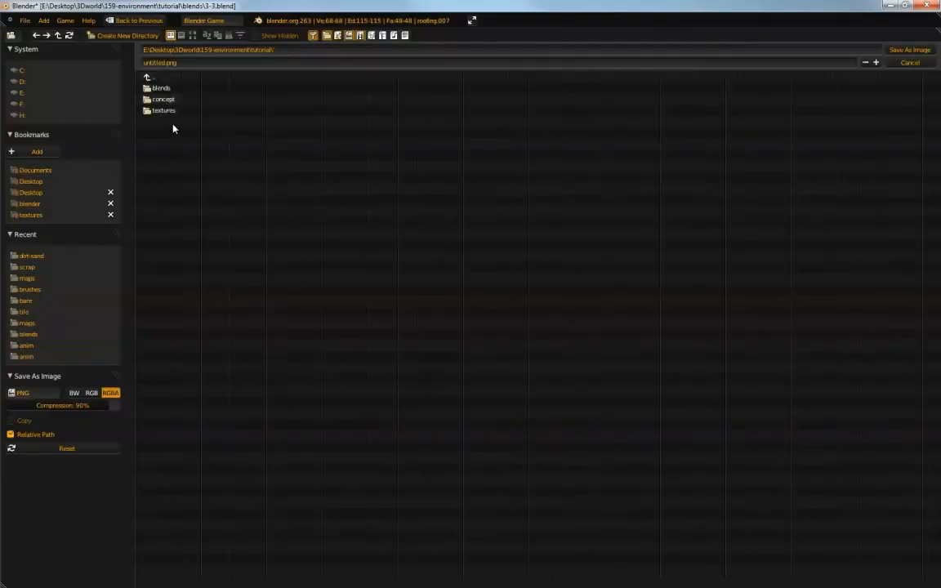
pyautogui.click(170, 112)
pyautogui.click(157, 87)
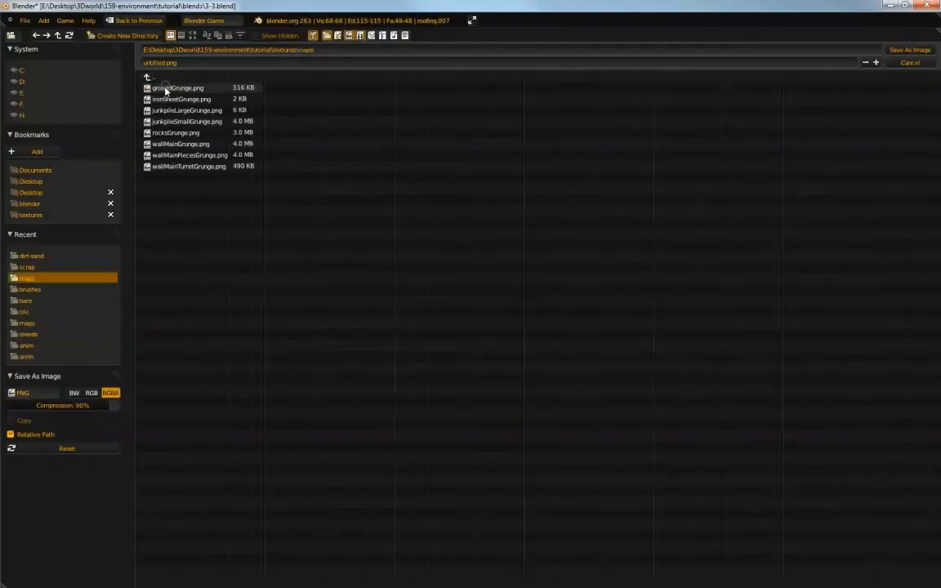
pyautogui.click(214, 100)
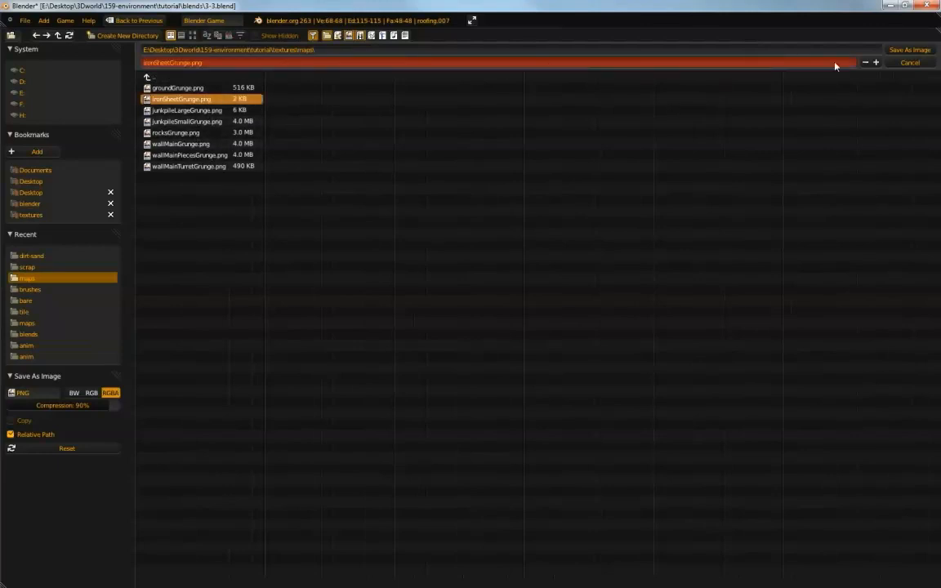
pyautogui.click(902, 51)
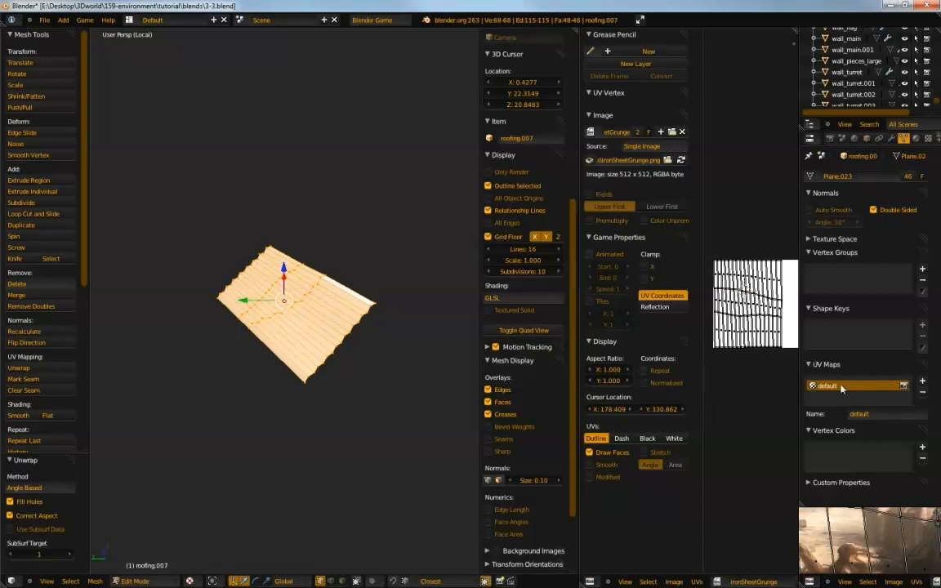
# - Add a second UV map to the roofing sheet and name it texture
pyautogui.click(922, 382)
pyautogui.click(884, 415)
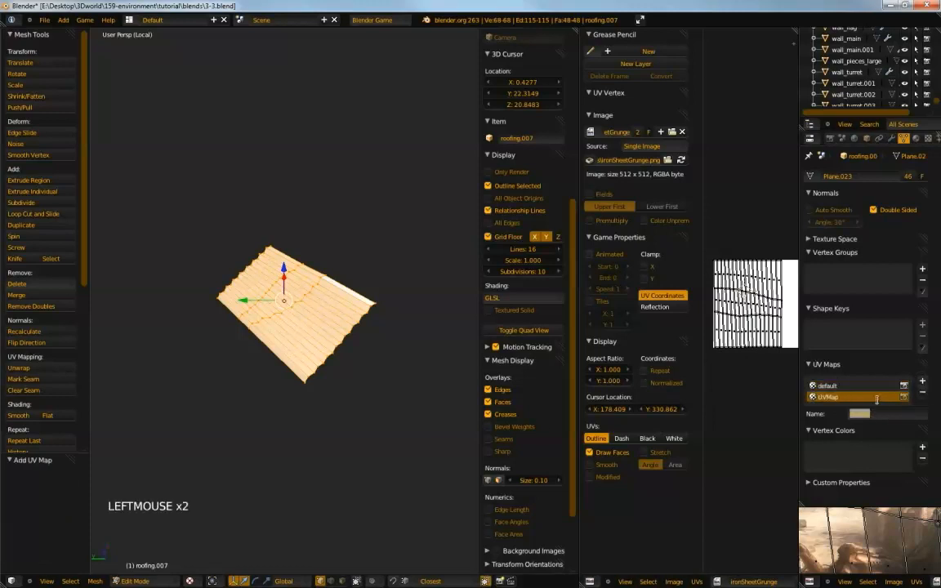
pyautogui.write('texture')
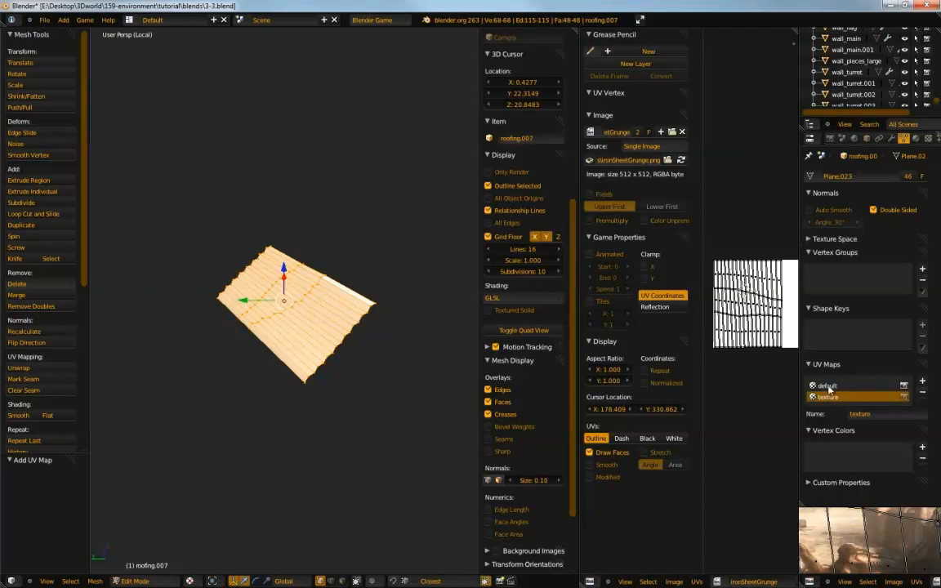
# - Scale all UVs of the texture UV map up by about 3.4 and again by about 1.5
pyautogui.press('a')
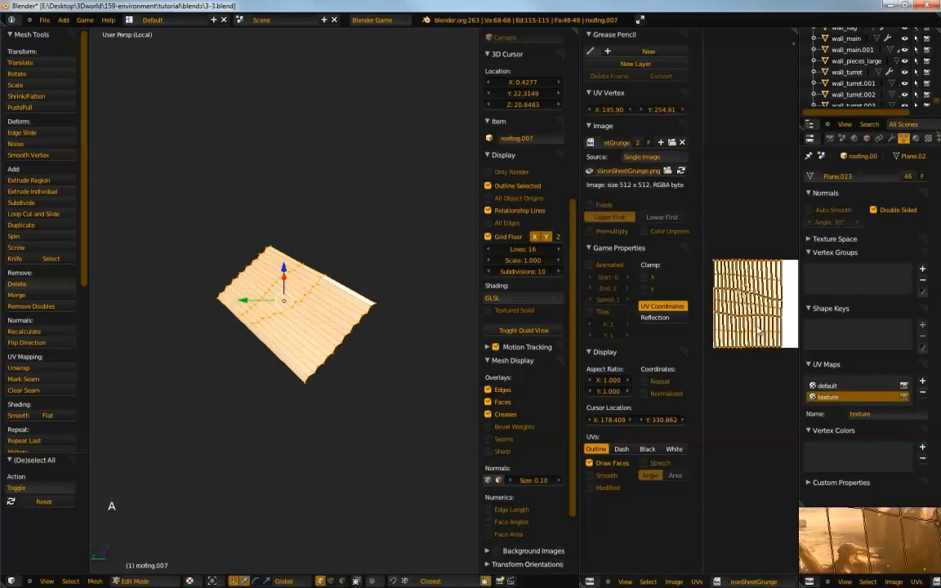
pyautogui.press('s')
pyautogui.click(752, 441)
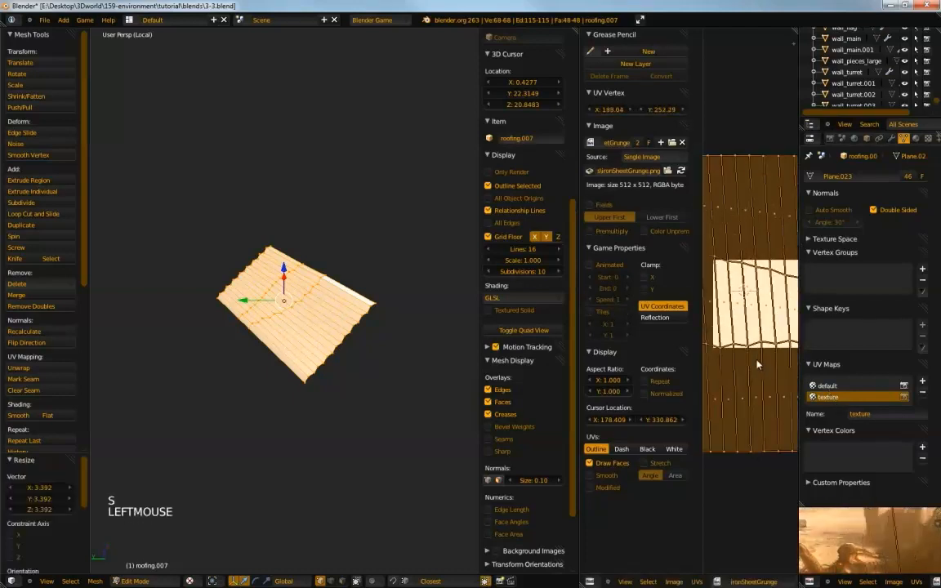
pyautogui.press('s')
pyautogui.click(743, 397)
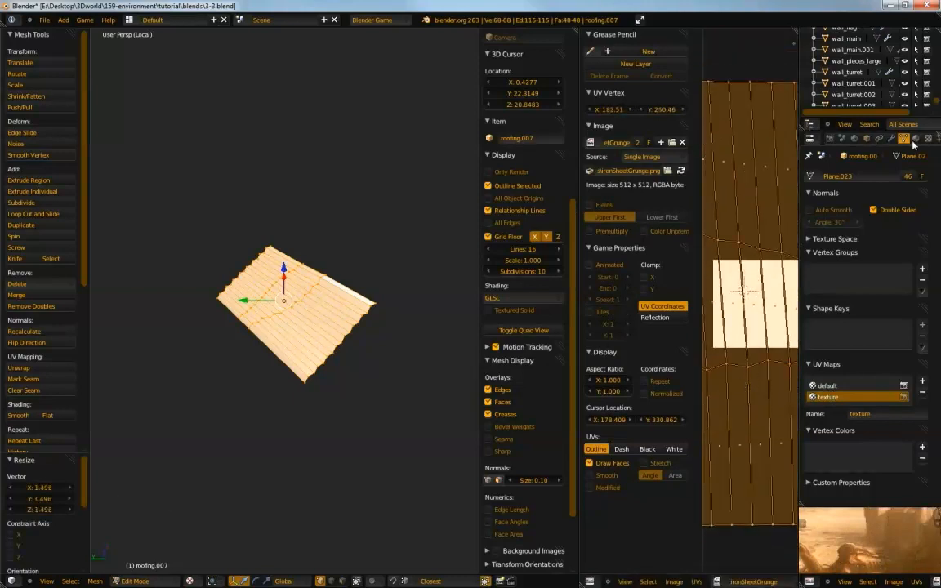
# - Set the ironSheetGrunge texture's blend mode to Multiply
pyautogui.click(916, 138)
pyautogui.click(927, 139)
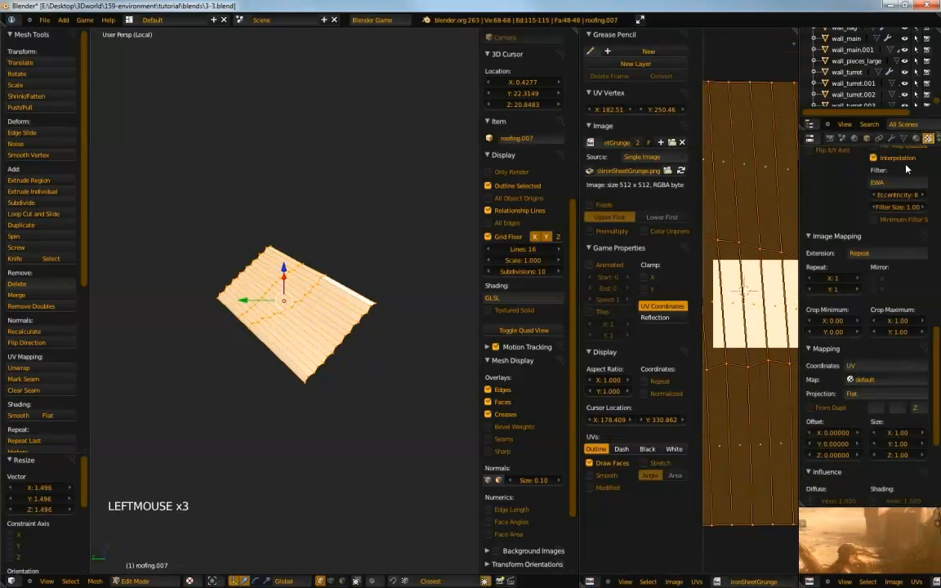
pyautogui.moveTo(829, 187); pyautogui.dragTo(825, 155, button='middle')
pyautogui.moveTo(829, 429); pyautogui.dragTo(833, 385, button='middle')
pyautogui.click(845, 430)
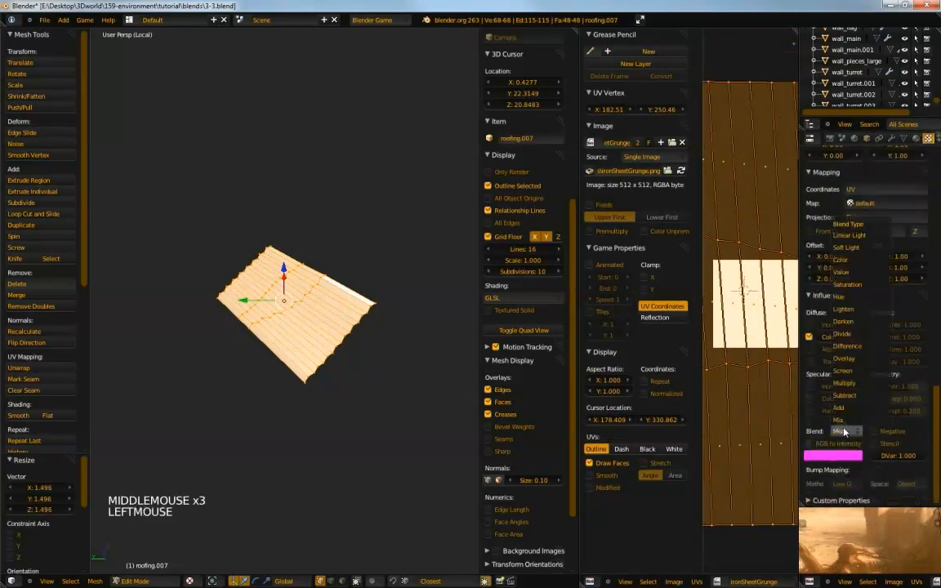
pyautogui.click(853, 384)
# - Add a second texture named rustTexture to the ironSheet material and set its type to Image or Movie
pyautogui.moveTo(853, 213); pyautogui.dragTo(853, 457, button='middle')
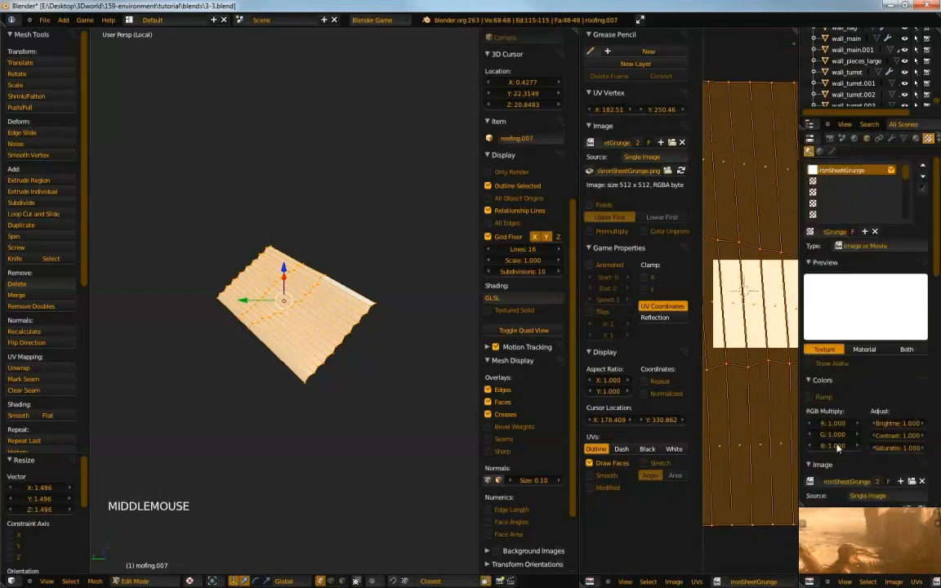
pyautogui.click(853, 181)
pyautogui.click(854, 231)
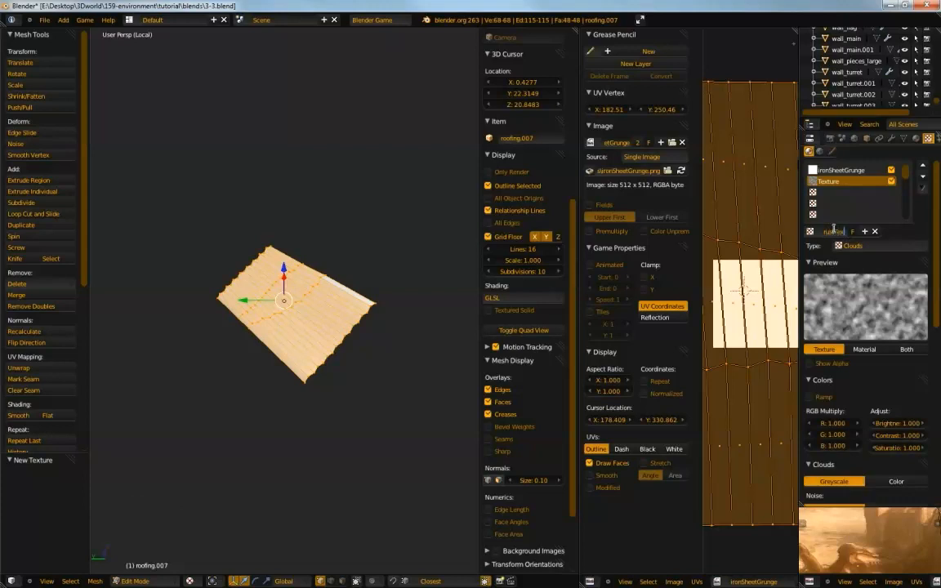
pyautogui.press('Return')
pyautogui.click(867, 245)
pyautogui.click(861, 174)
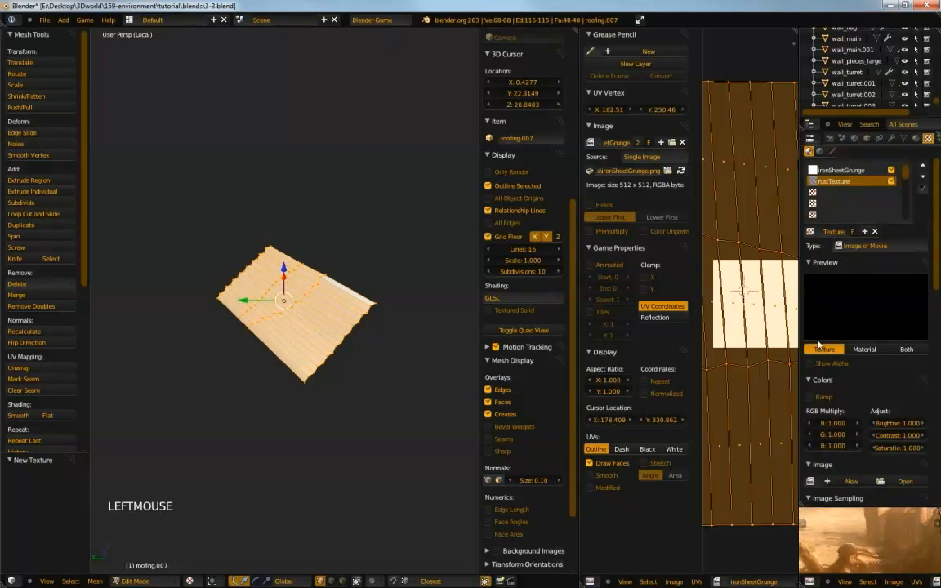
# - Set rustTexture's blend mode to Multiply and map it with UV coordinates using the texture UV map
pyautogui.moveTo(853, 449); pyautogui.dragTo(855, 204, button='middle')
pyautogui.moveTo(849, 412)
pyautogui.mouseDown(button='middle')
pyautogui.moveTo(850, 177)
pyautogui.moveTo(836, 389)
pyautogui.mouseUp(button='middle')
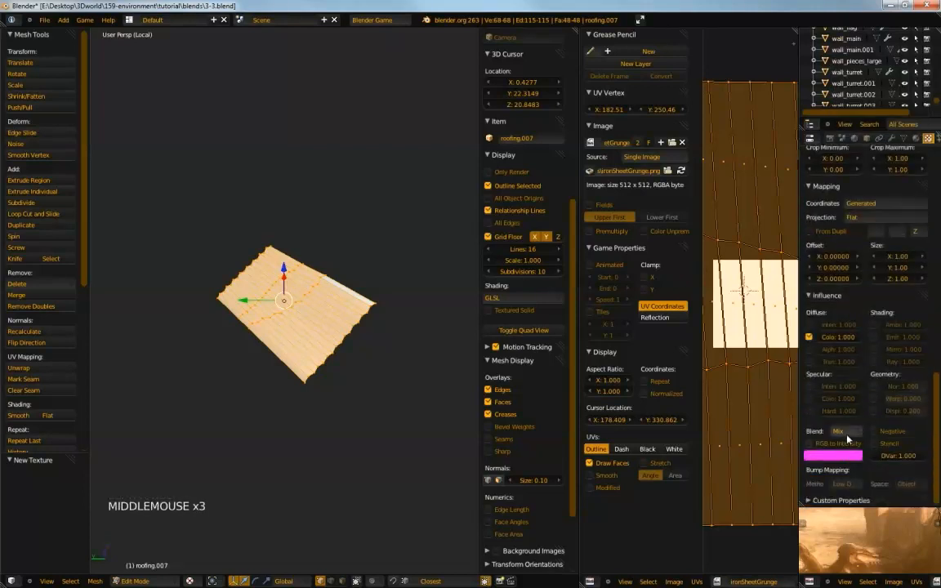
pyautogui.click(841, 432)
pyautogui.click(849, 389)
pyautogui.click(875, 204)
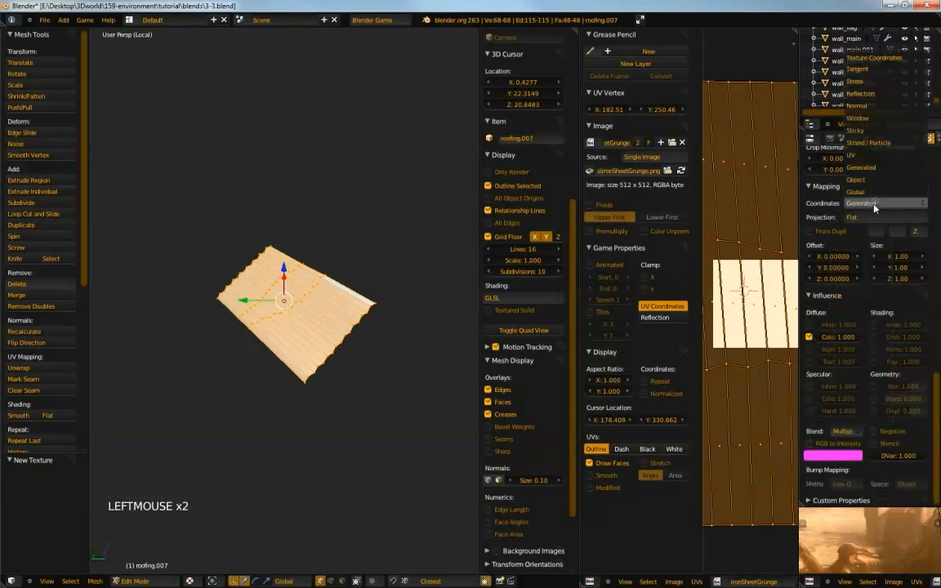
pyautogui.click(851, 155)
pyautogui.click(870, 217)
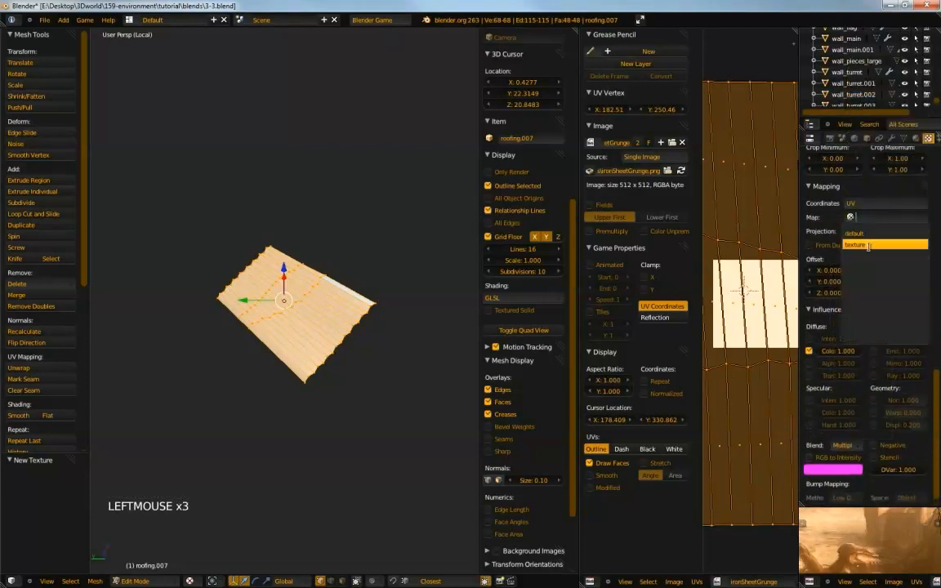
pyautogui.click(867, 248)
# - Browse to the inorganic\metal\rusted folder for rustTexture's image and show its files as thumbnails
pyautogui.moveTo(828, 250); pyautogui.dragTo(828, 488, button='middle')
pyautogui.moveTo(828, 331); pyautogui.dragTo(835, 543, button='middle')
pyautogui.click(899, 349)
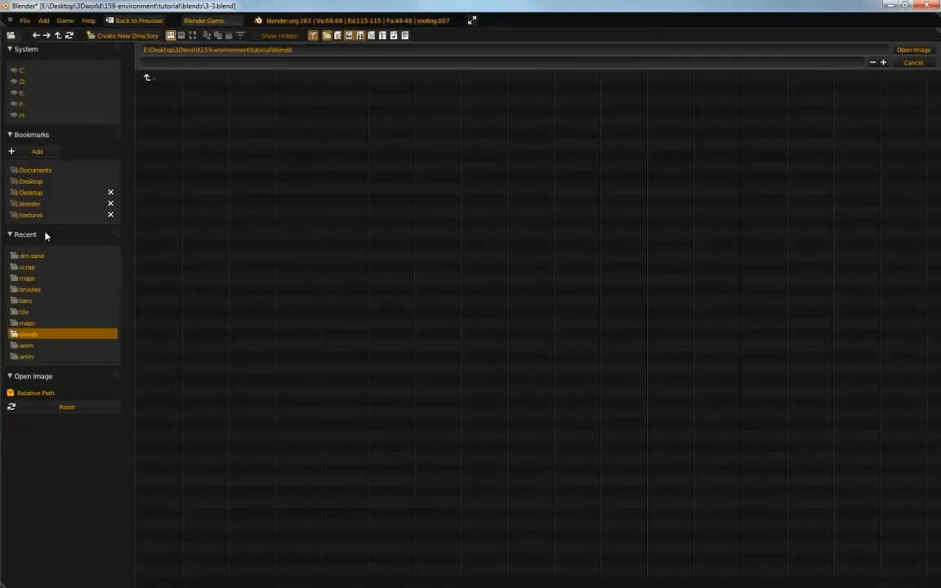
pyautogui.click(42, 266)
pyautogui.click(154, 77)
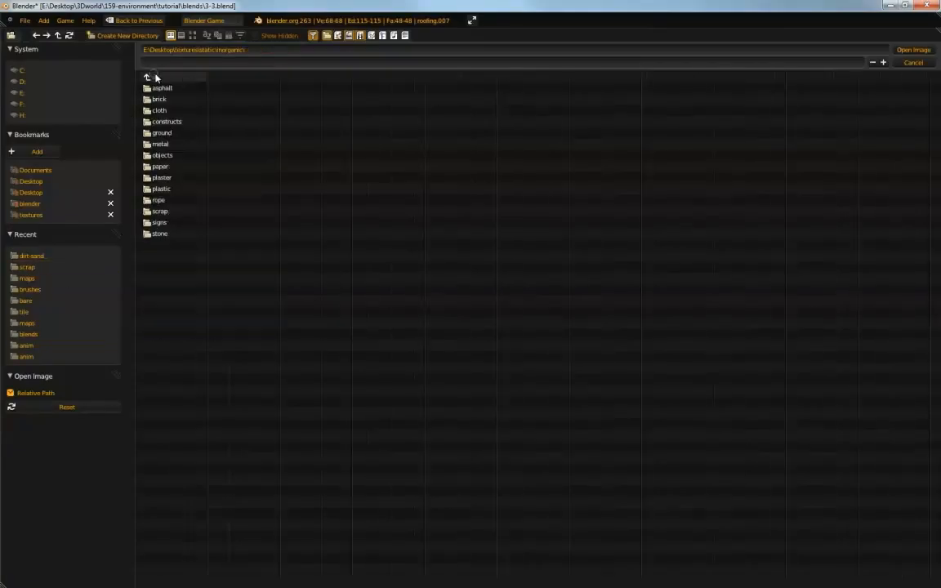
pyautogui.click(167, 144)
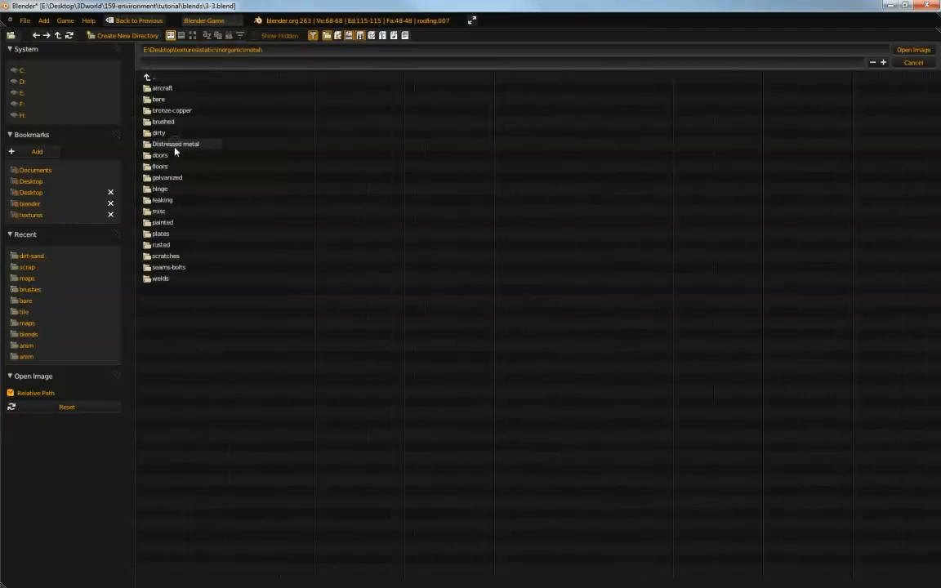
pyautogui.click(163, 245)
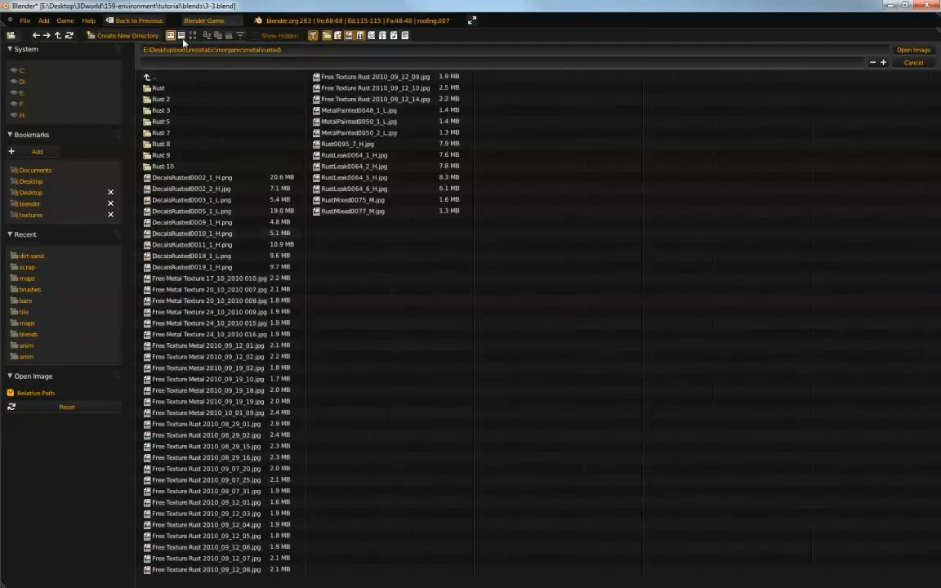
pyautogui.click(193, 36)
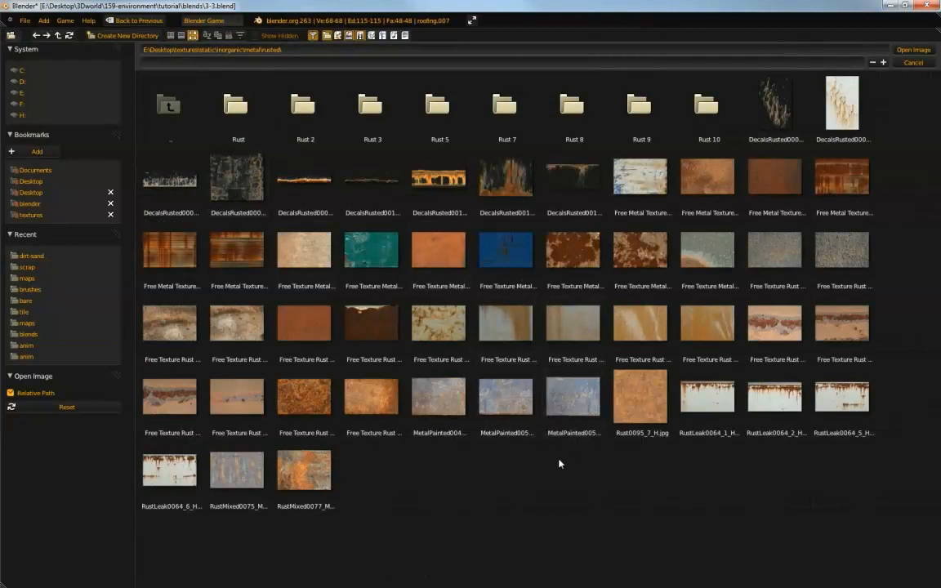
# - Check the Rust subfolder for alternatives and load RustMixed0077_M.jpg from the rusted folder as rustTexture's image
pyautogui.click(316, 488)
pyautogui.click(395, 475)
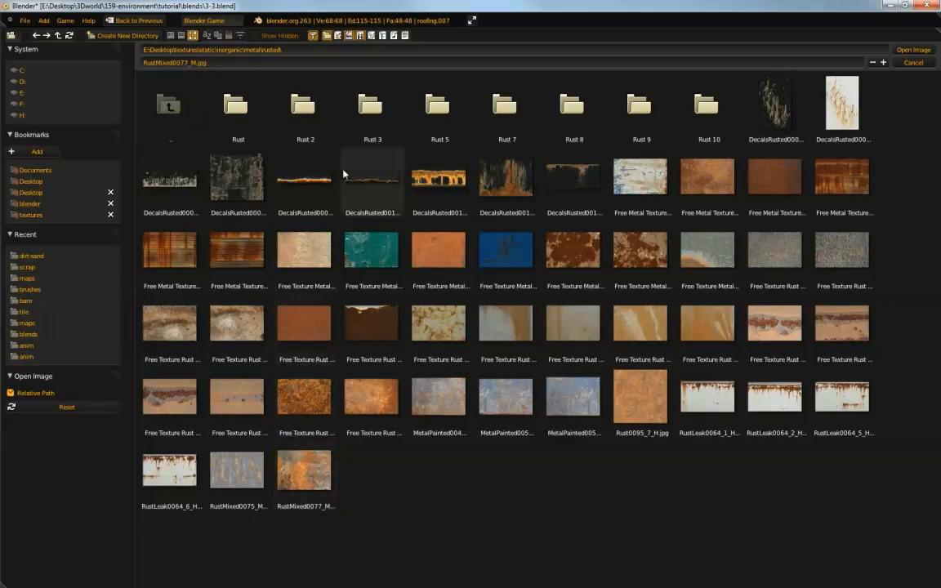
pyautogui.click(236, 106)
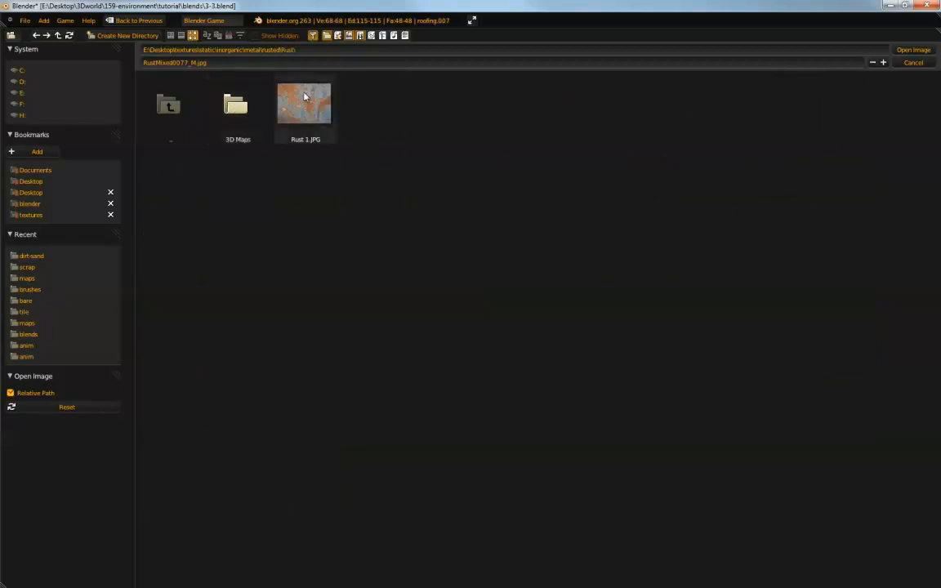
pyautogui.click(241, 99)
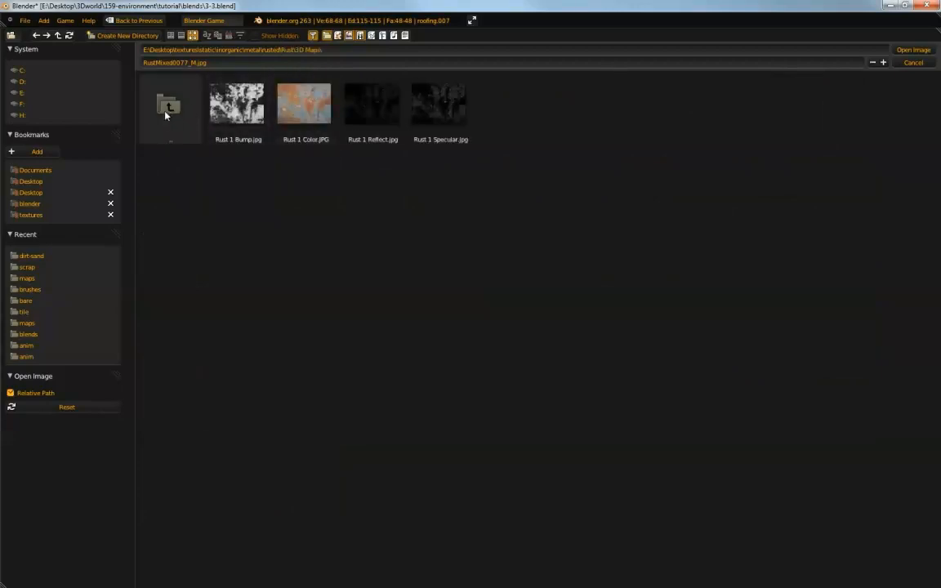
pyautogui.click(170, 104)
pyautogui.click(172, 101)
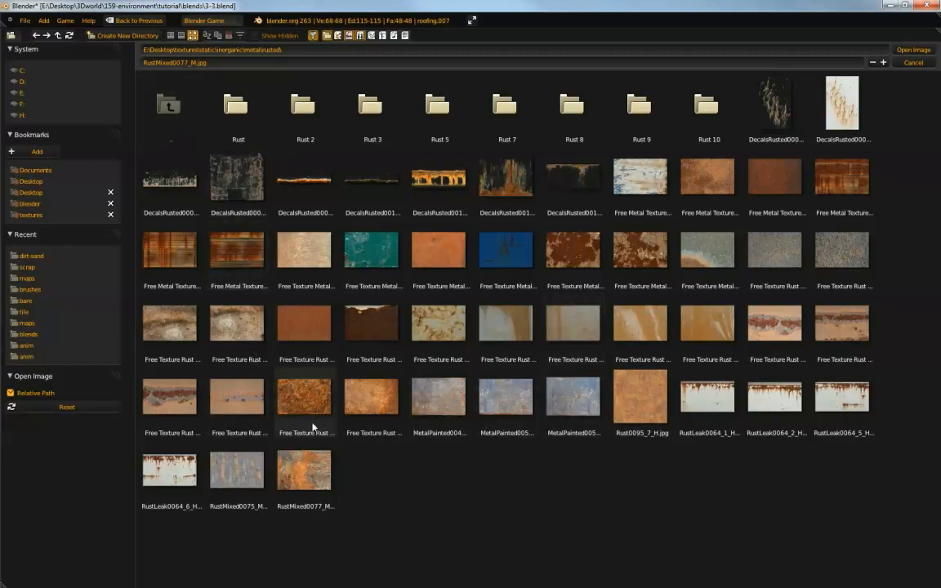
pyautogui.click(305, 487)
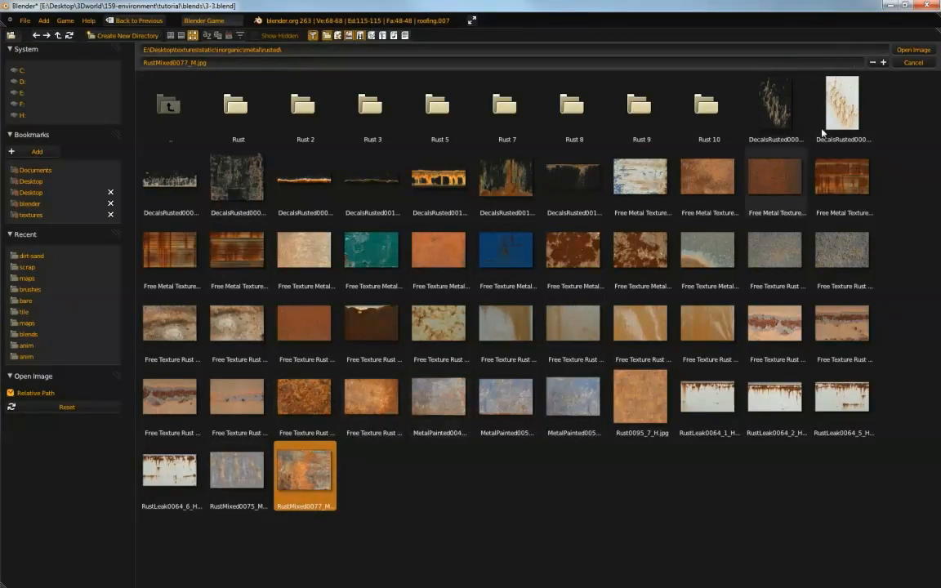
pyautogui.click(906, 50)
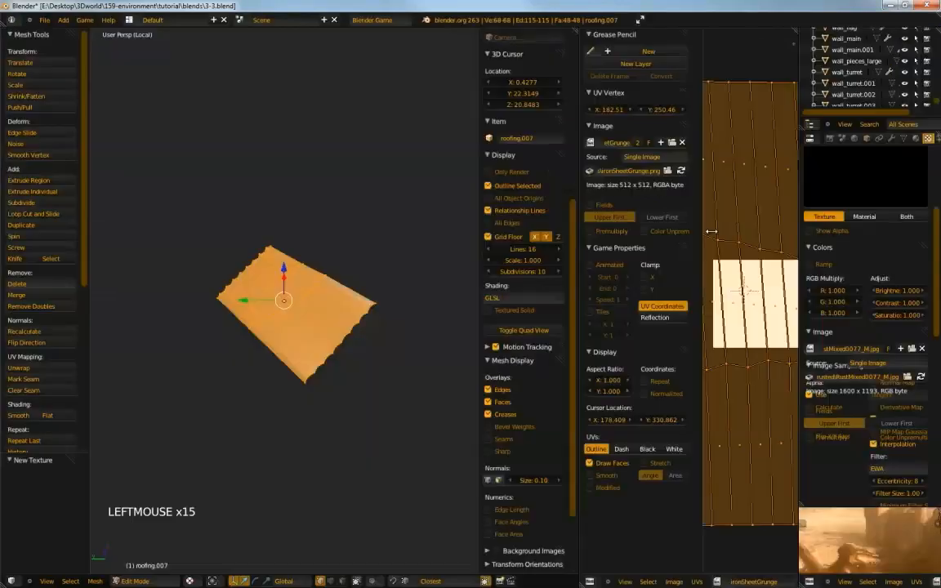
# - Scale down the roofing sheet's texture UVs so the rust pattern covers the sheet at a larger size
pyautogui.moveTo(339, 322)
pyautogui.mouseDown(button='middle')
pyautogui.moveTo(360, 317)
pyautogui.moveTo(325, 292)
pyautogui.moveTo(351, 327)
pyautogui.mouseUp(button='middle')
pyautogui.press('Tab')
pyautogui.press('Tab')
pyautogui.keyDown('ctrl'); pyautogui.moveTo(351, 327); pyautogui.dragTo(359, 424, button='middle'); pyautogui.keyUp('ctrl')
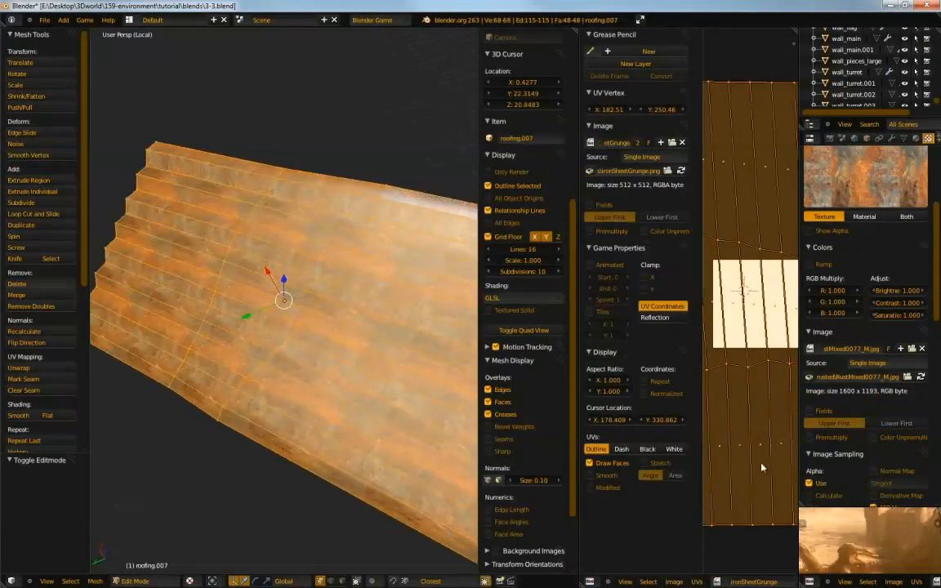
pyautogui.press('s')
pyautogui.click(749, 366)
pyautogui.press('s')
pyautogui.click(750, 375)
# - Set the ironSheet material's specular intensity to 0
pyautogui.moveTo(269, 311); pyautogui.dragTo(345, 392, button='middle')
pyautogui.press('Tab')
pyautogui.click(915, 138)
pyautogui.moveTo(834, 412); pyautogui.dragTo(718, 441)
# - Check the rust pattern's size on the roofing sheet and scale its texture UVs up slightly
pyautogui.moveTo(309, 385); pyautogui.dragTo(260, 350, button='middle')
pyautogui.press('Tab')
pyautogui.press('Tab')
pyautogui.keyDown('ctrl'); pyautogui.moveTo(372, 224); pyautogui.dragTo(398, 251, button='middle'); pyautogui.keyUp('ctrl')
pyautogui.moveTo(253, 234); pyautogui.dragTo(326, 195, button='middle')
pyautogui.press('Tab')
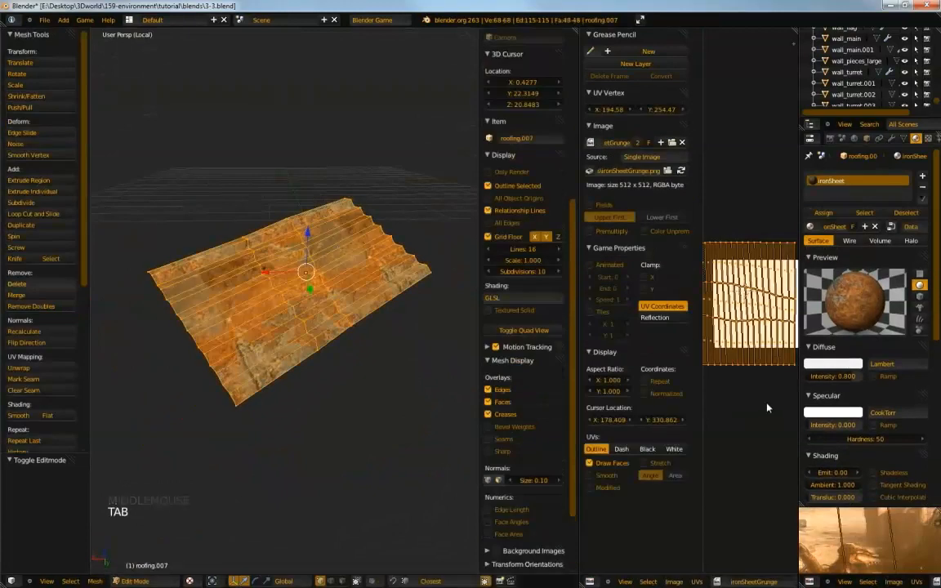
pyautogui.press('s')
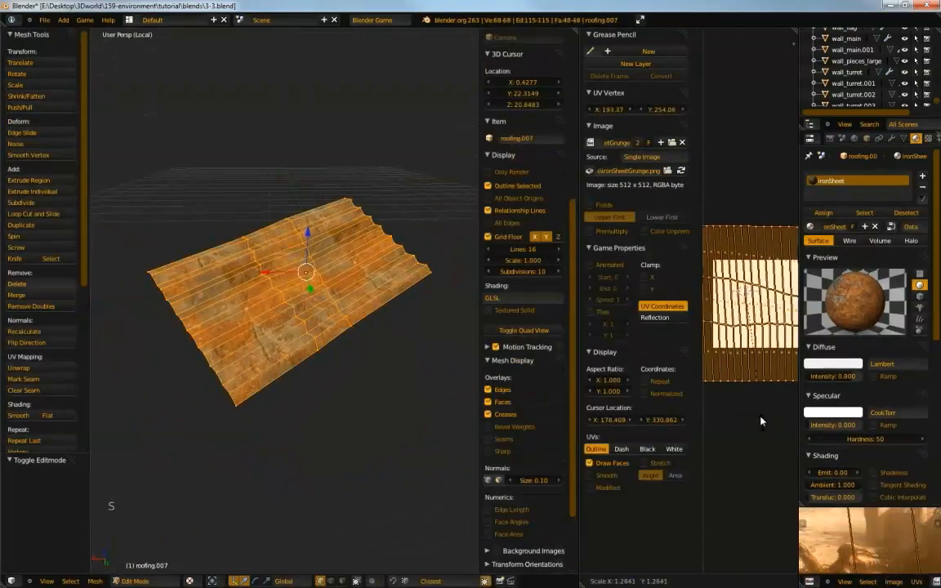
pyautogui.click(762, 404)
# - Examine the rust texture on the roofing sheet from several angles without the mesh wireframe
pyautogui.moveTo(269, 314); pyautogui.dragTo(335, 228, button='middle')
pyautogui.press('Tab')
pyautogui.press('Tab')
pyautogui.press('Tab')
pyautogui.moveTo(374, 203)
pyautogui.mouseDown(button='middle')
pyautogui.moveTo(360, 194)
pyautogui.moveTo(357, 209)
pyautogui.mouseUp(button='middle')
pyautogui.moveTo(416, 253); pyautogui.dragTo(305, 329, button='middle')
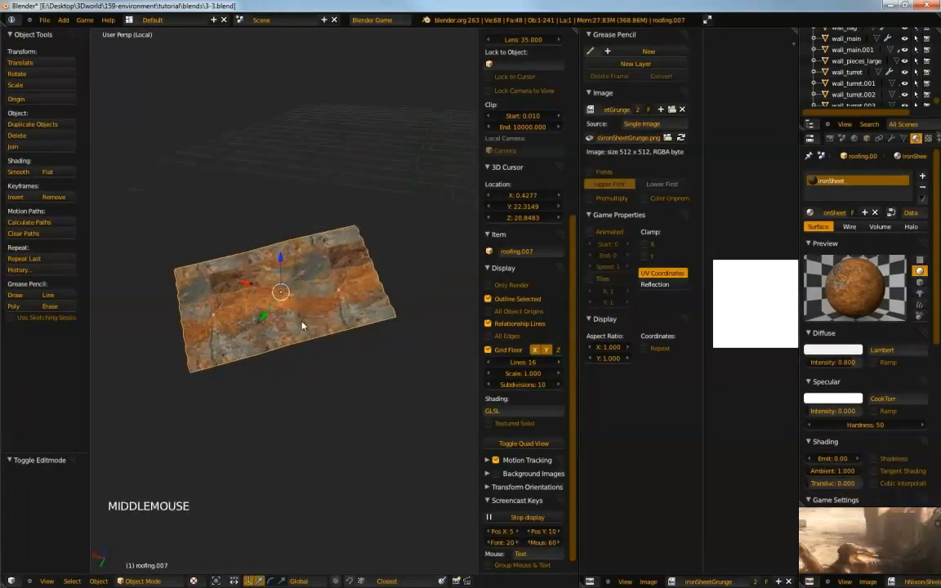
# - Open the image browser for the iron sheet's rust texture and show the rusted metal folder as thumbnails
pyautogui.click(927, 138)
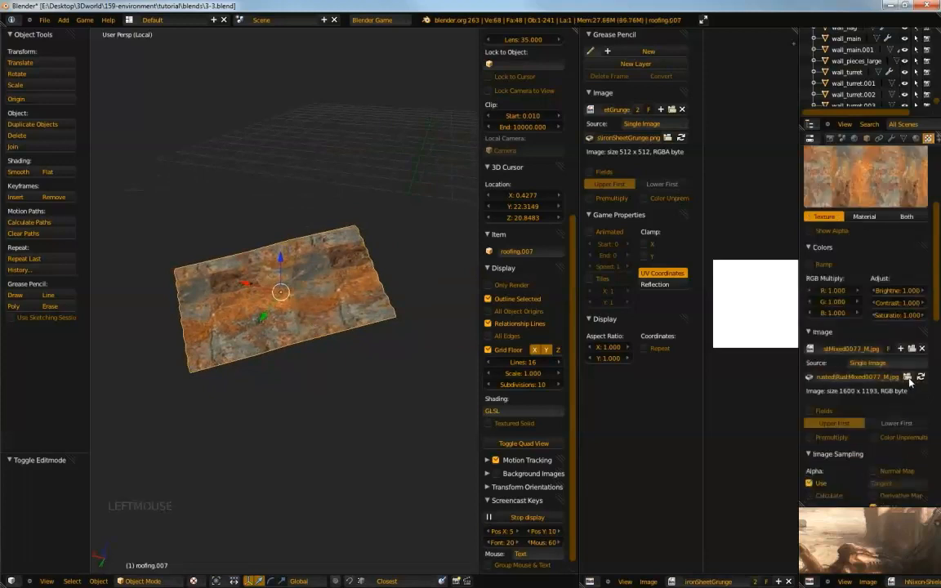
pyautogui.click(906, 377)
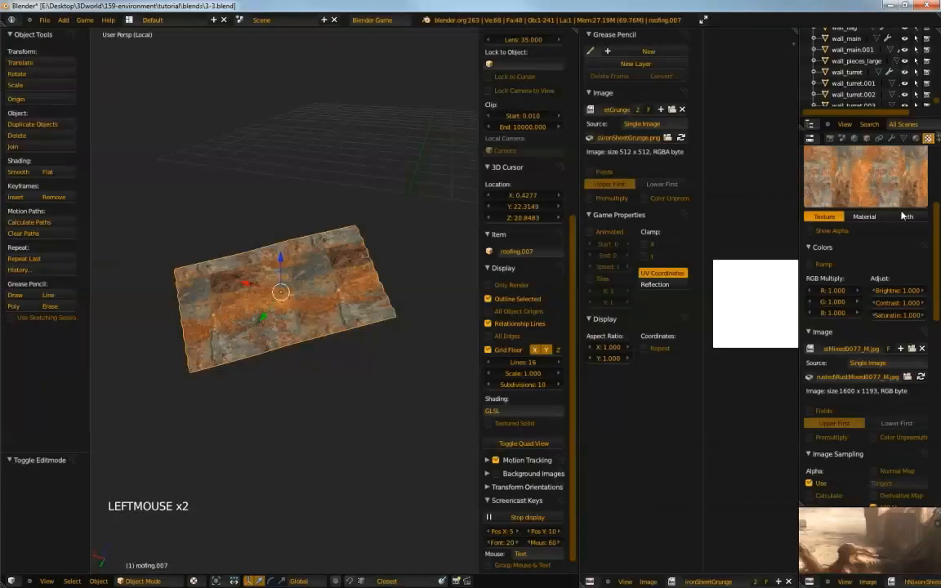
pyautogui.click(913, 49)
pyautogui.keyDown('shift'); pyautogui.click(920, 349); pyautogui.keyUp('shift')
pyautogui.click(886, 357)
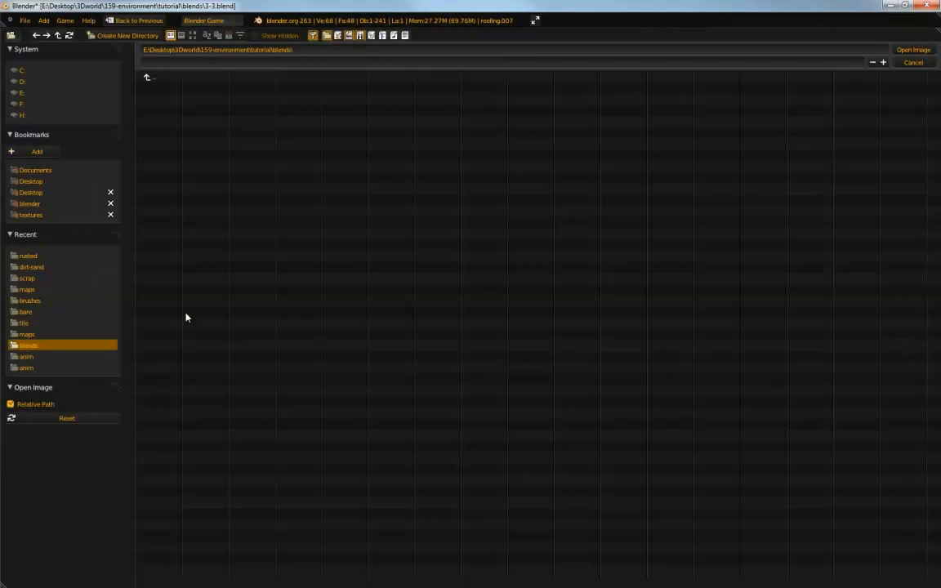
pyautogui.click(29, 257)
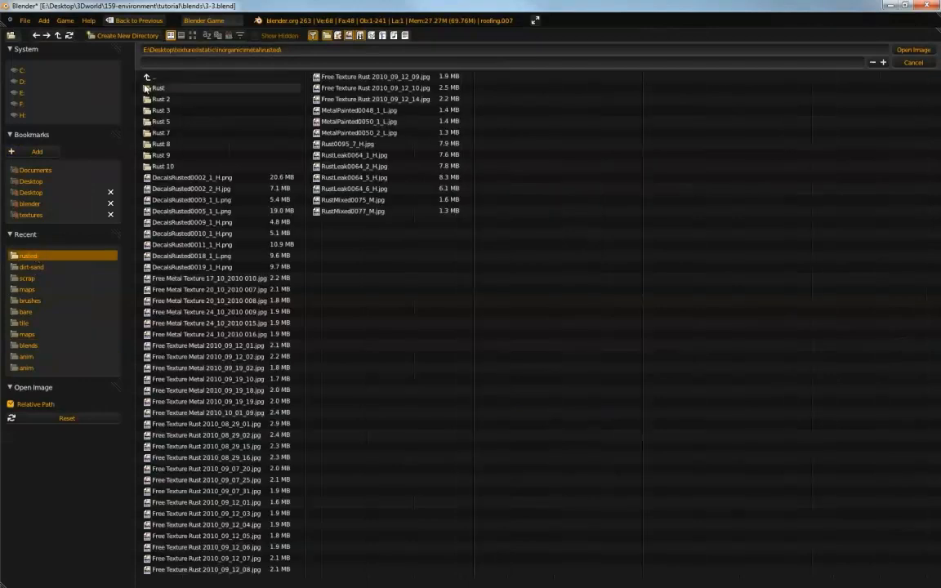
pyautogui.click(193, 36)
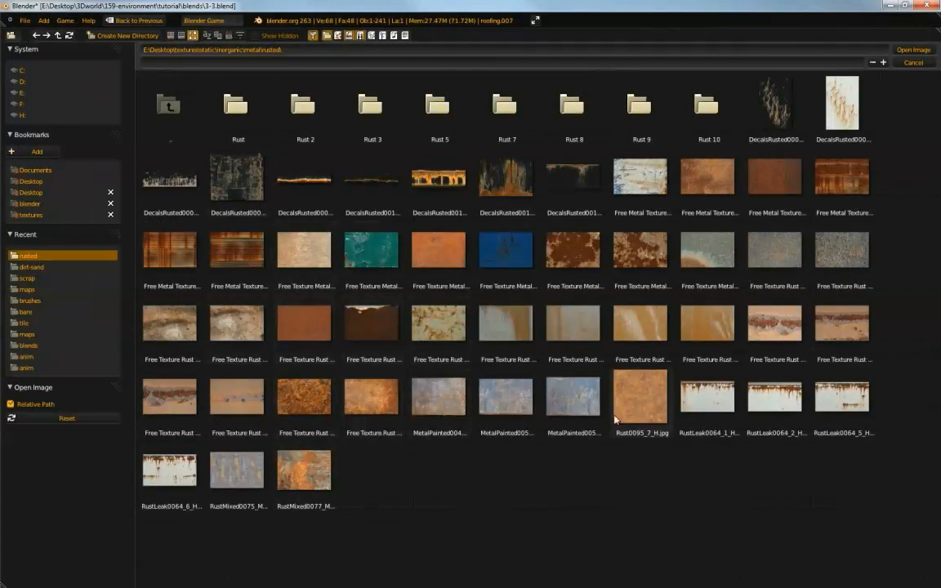
# - Look through the painted, misc and dirty metal texture folders for an alternative roofing sheet image
pyautogui.click(181, 118)
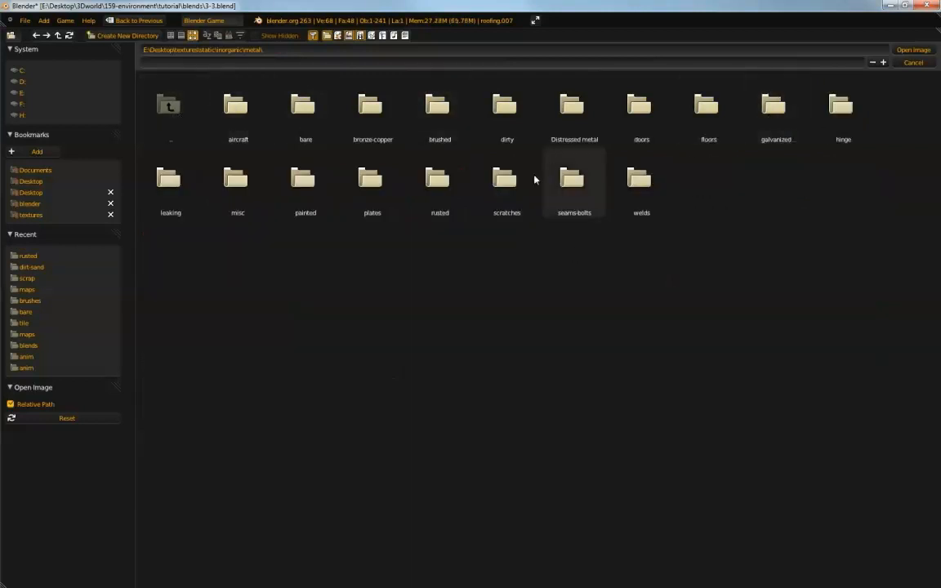
pyautogui.click(305, 214)
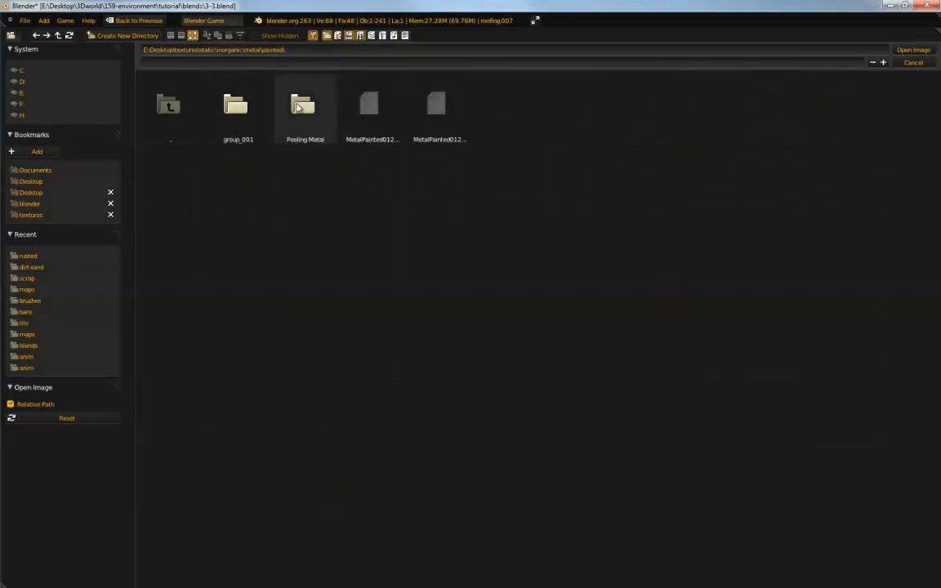
pyautogui.click(300, 114)
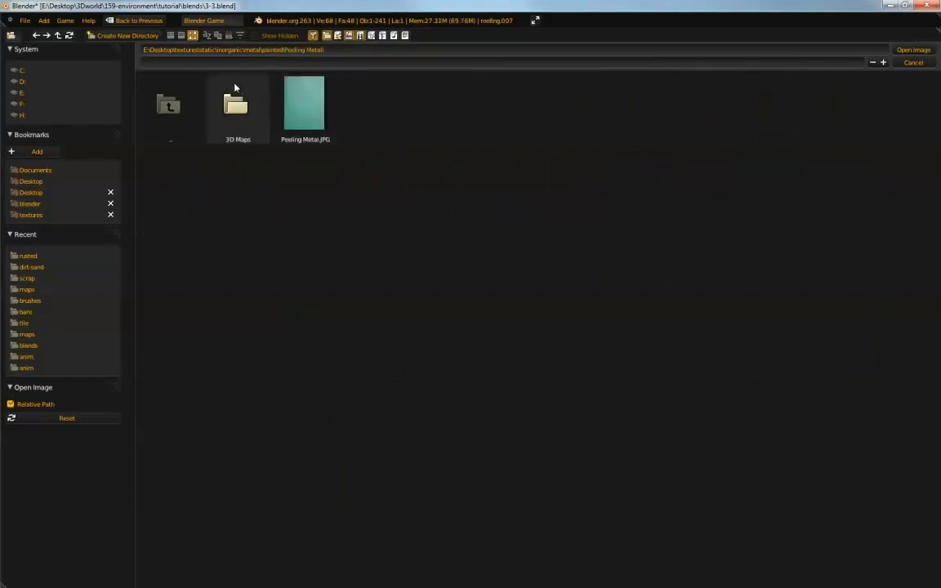
pyautogui.click(180, 105)
pyautogui.click(169, 101)
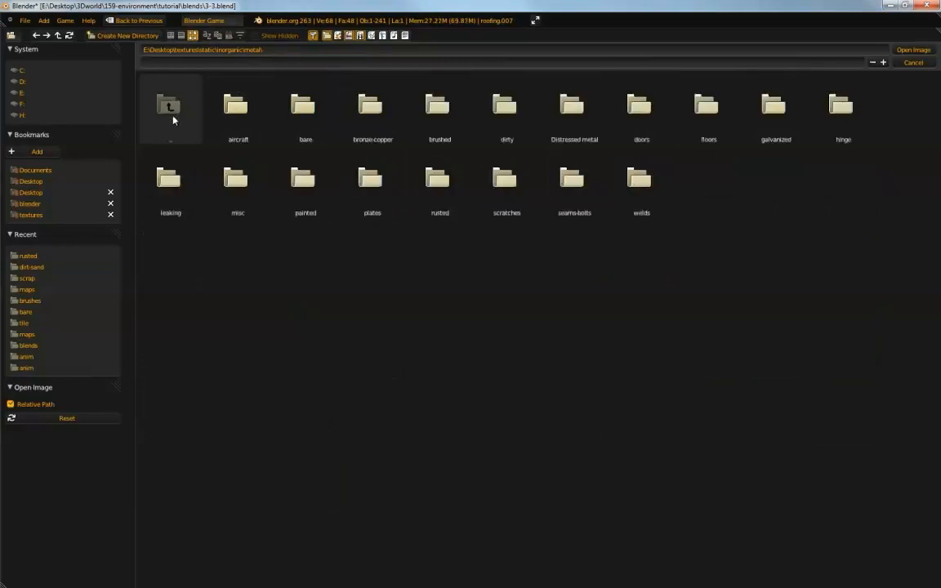
pyautogui.click(240, 186)
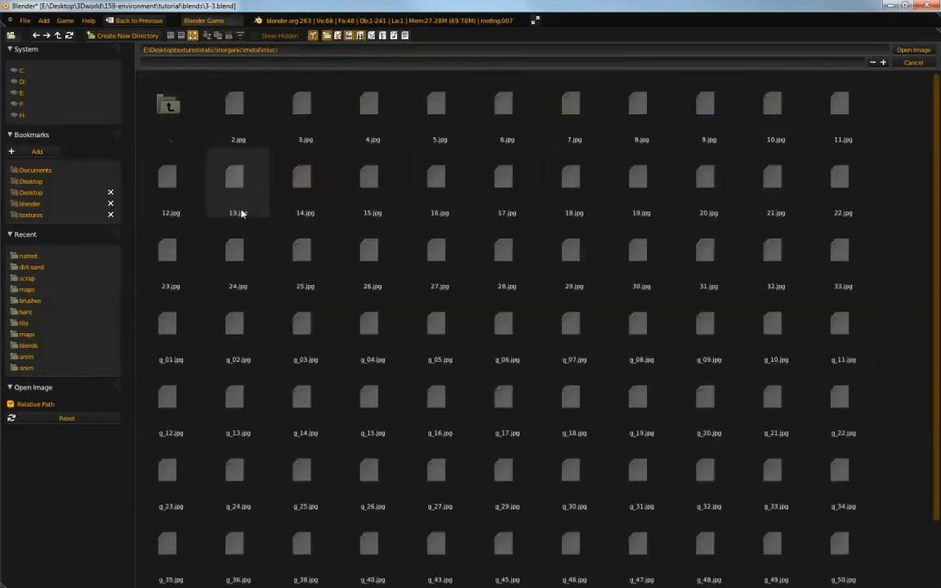
pyautogui.click(170, 105)
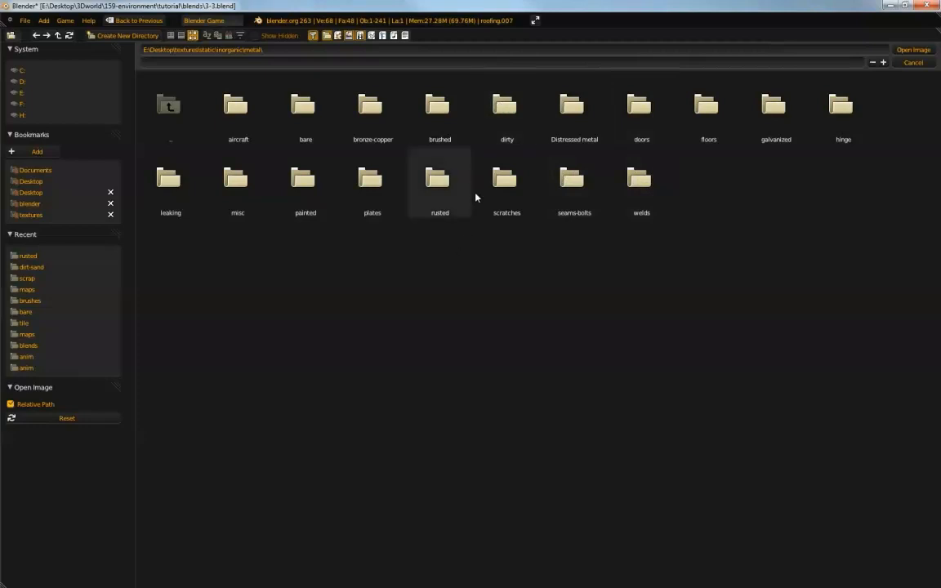
pyautogui.click(506, 108)
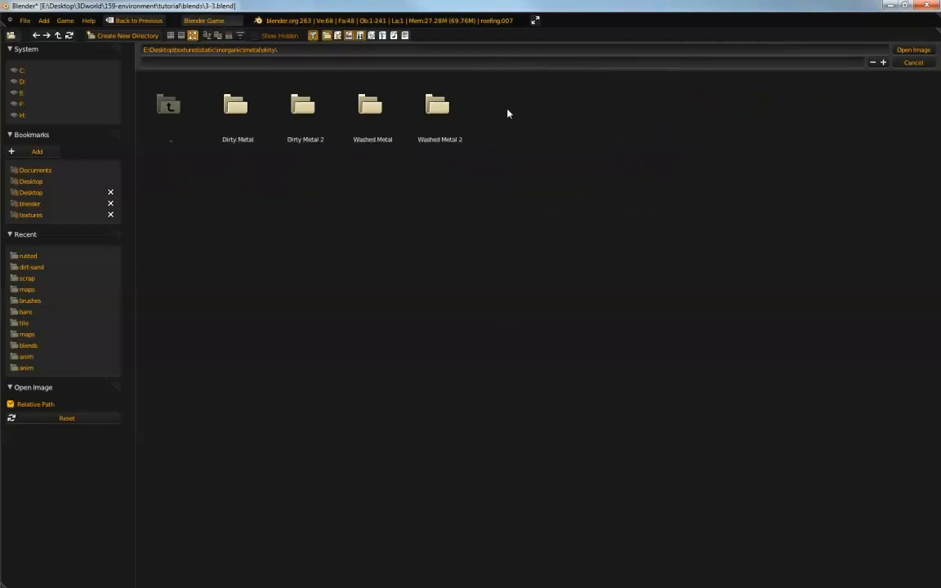
pyautogui.click(236, 110)
pyautogui.click(184, 119)
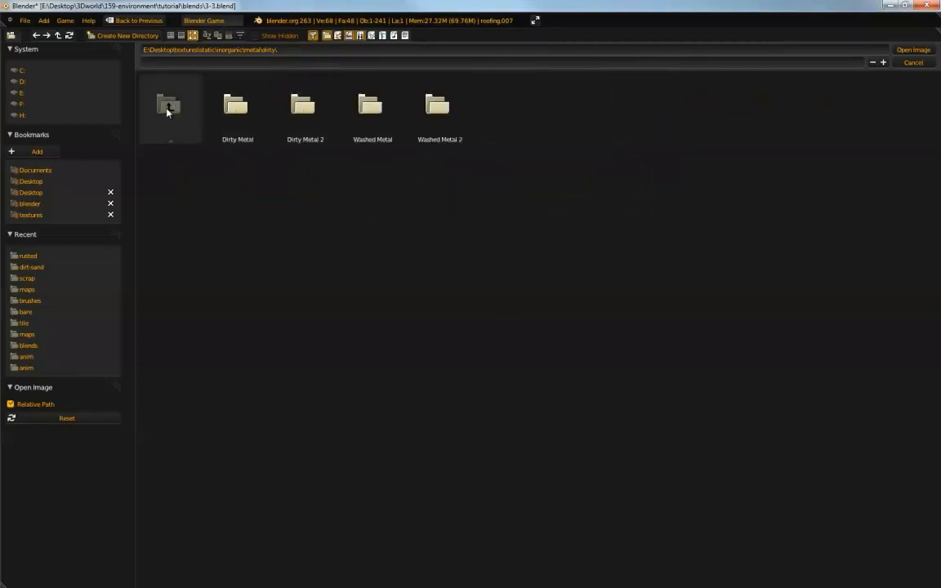
pyautogui.click(181, 123)
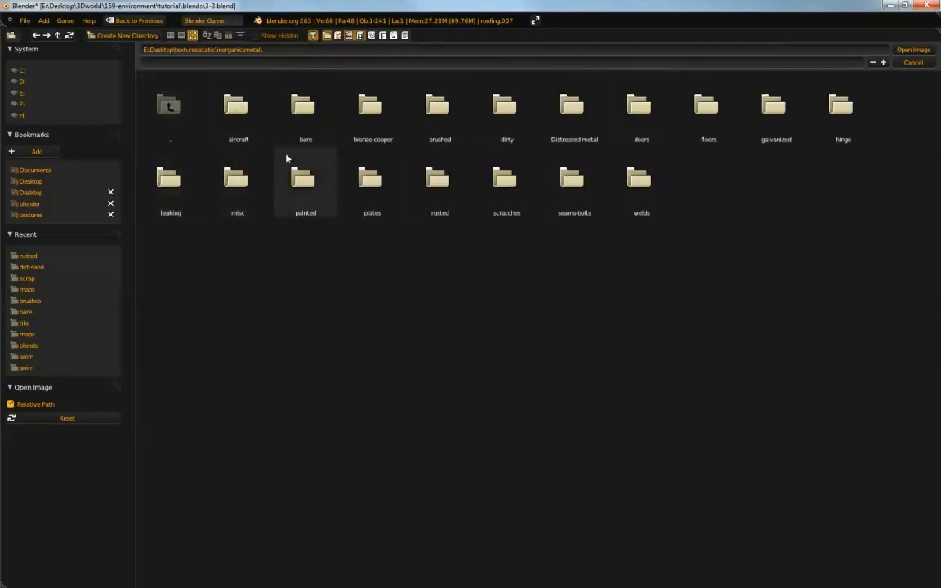
# - Check the bare metal folder and select RustMixed0077_M.jpg in the rusted folder
pyautogui.click(308, 121)
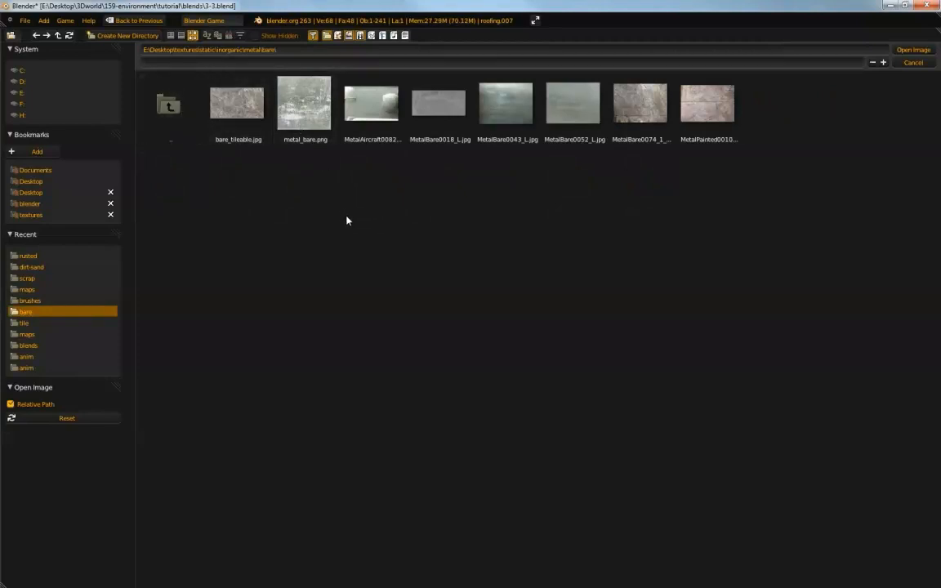
pyautogui.click(302, 132)
pyautogui.click(167, 106)
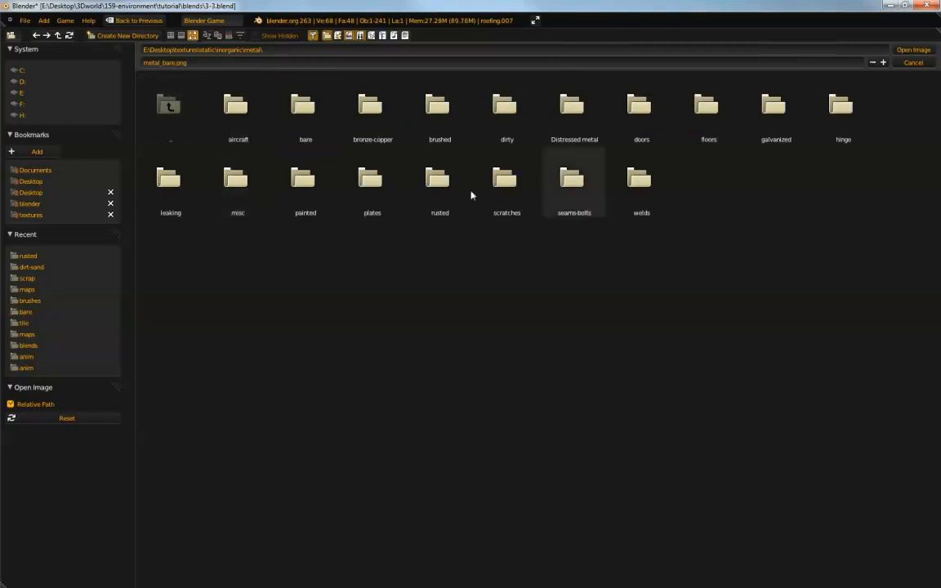
pyautogui.click(440, 182)
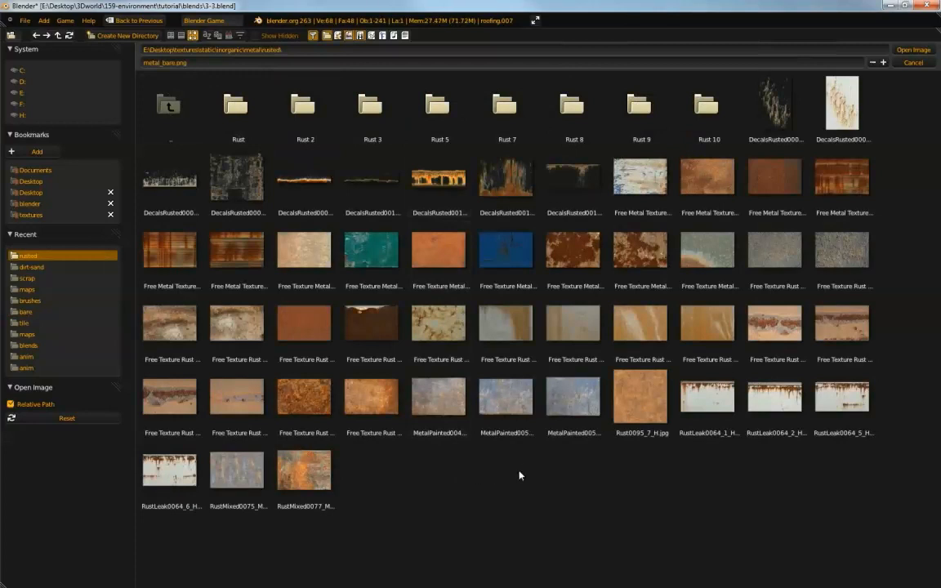
pyautogui.click(309, 480)
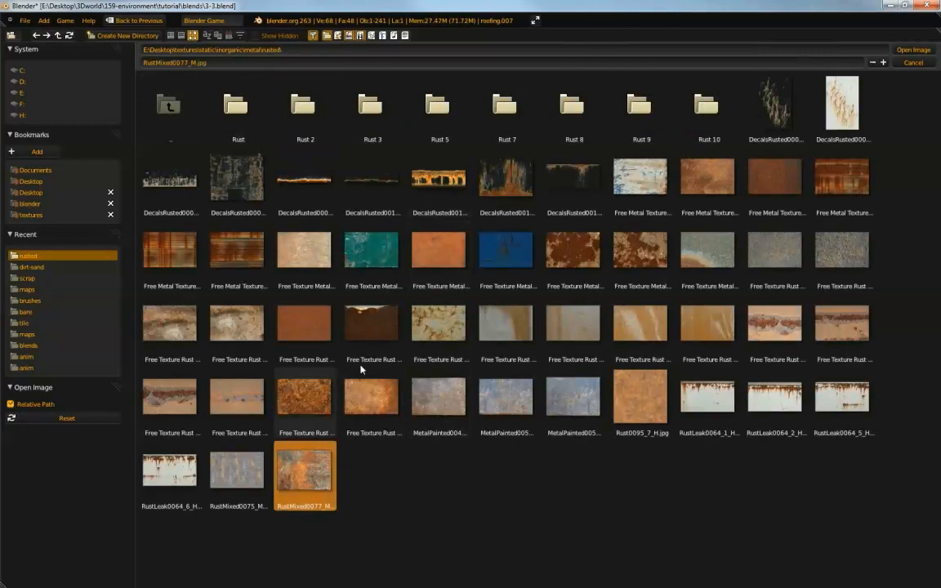
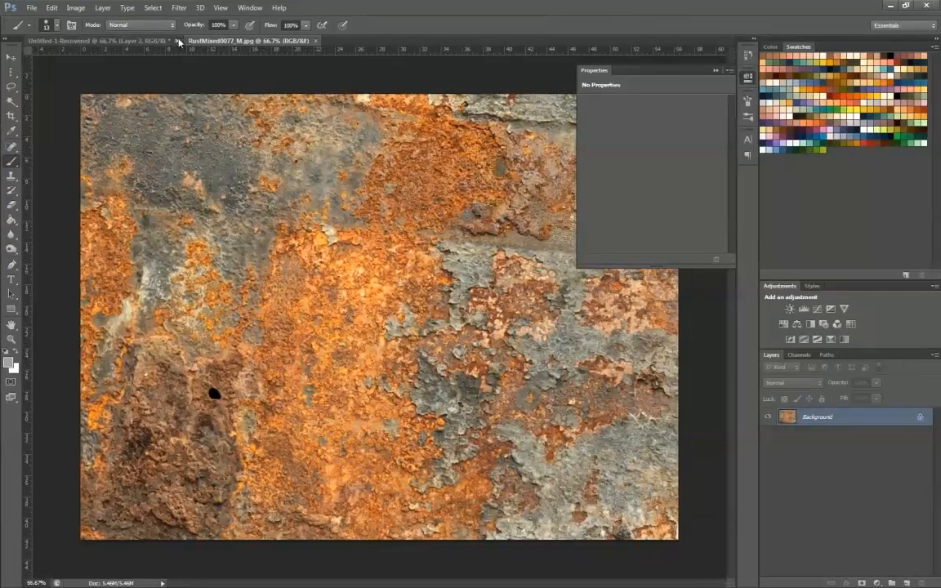
# - In Photoshop, close the recovered untitled document without saving and collapse the Properties display over RustMixed0077_M.jpg
pyautogui.click(178, 40)
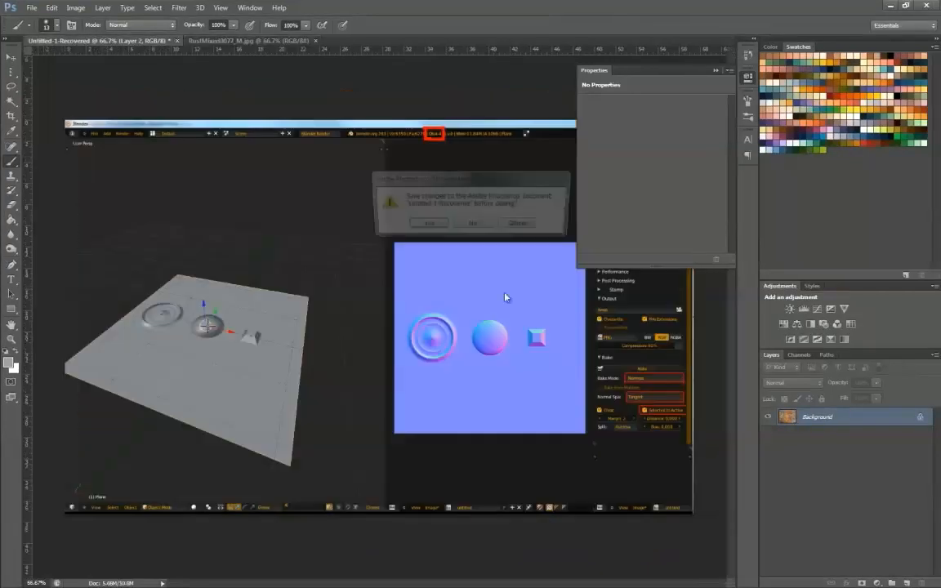
pyautogui.click(473, 226)
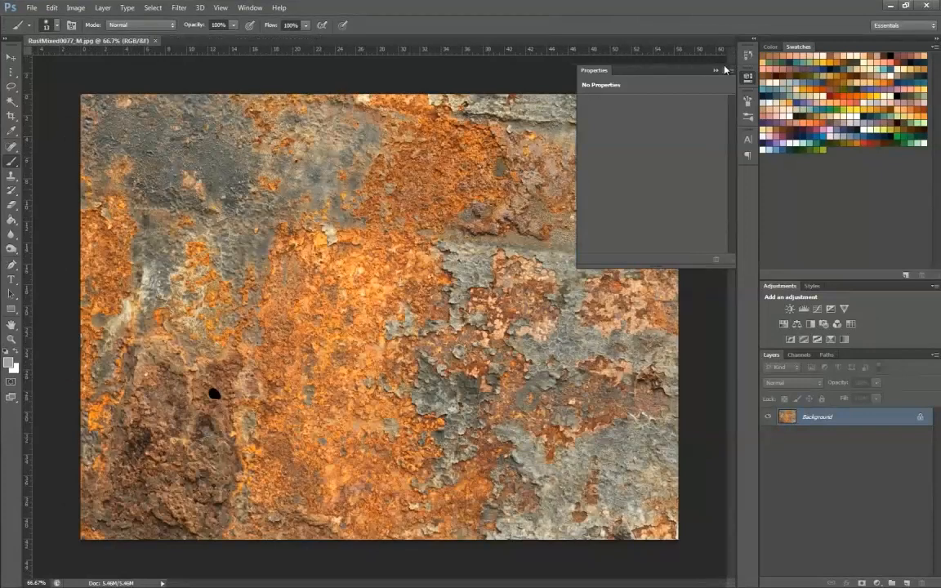
pyautogui.click(716, 71)
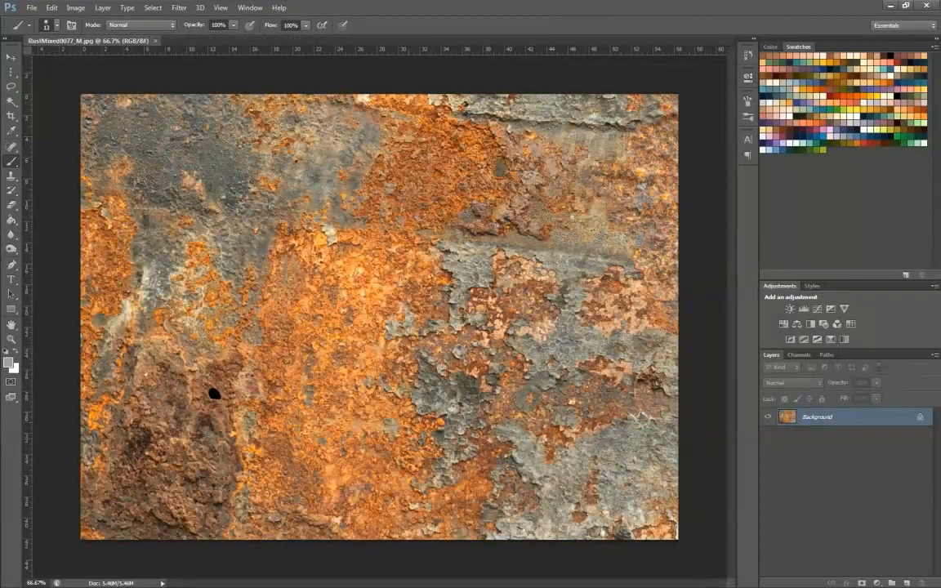
# - Apply the Shear distortion with Wrap Around, moving both line ends to the grid's right edge to bring the tiling seam inside the image
pyautogui.click(11, 57)
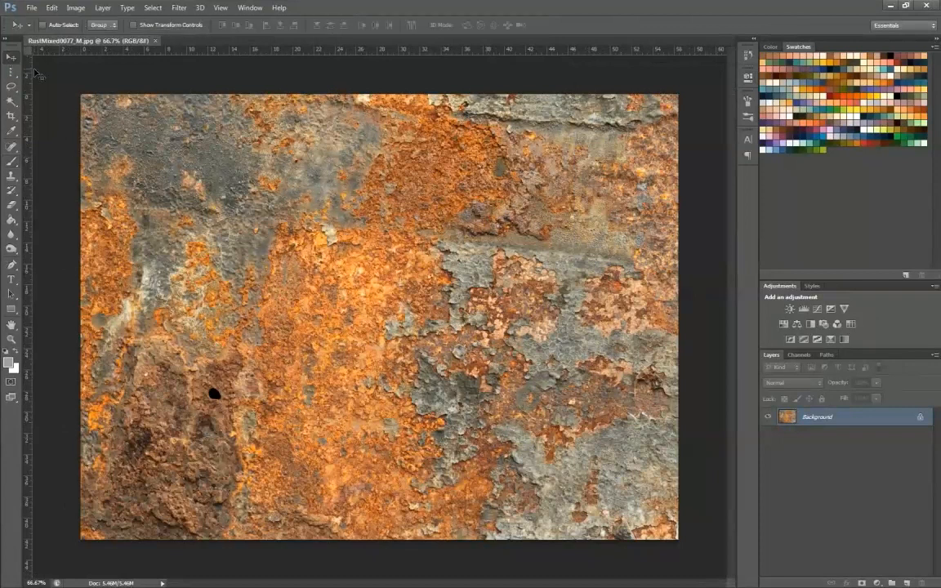
pyautogui.click(172, 8)
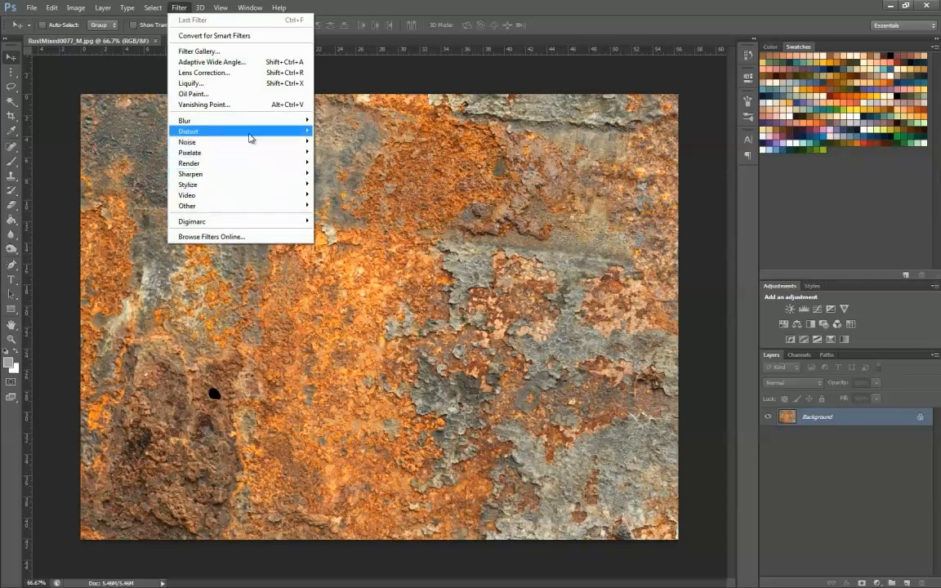
pyautogui.moveTo(269, 134)
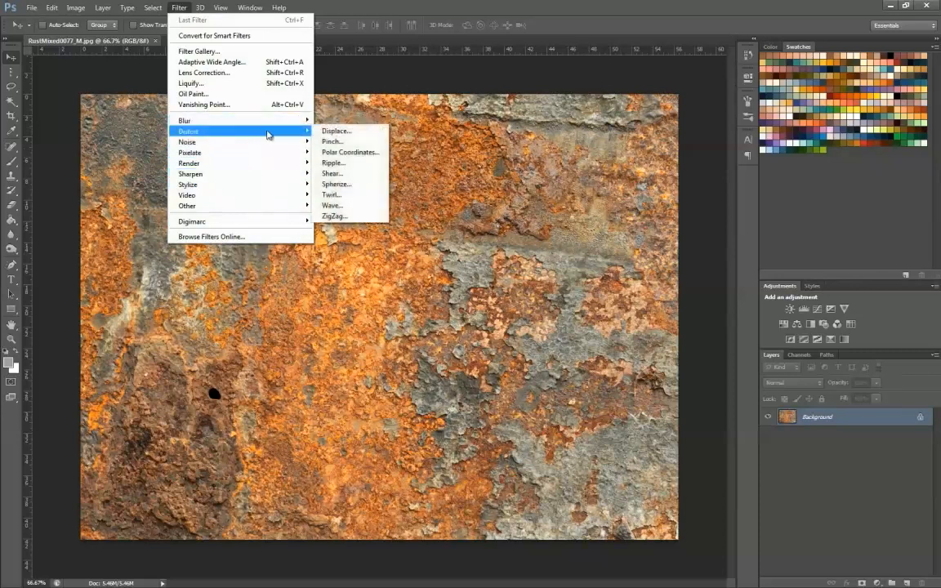
pyautogui.click(360, 174)
pyautogui.moveTo(336, 111); pyautogui.dragTo(393, 106)
pyautogui.moveTo(338, 181); pyautogui.dragTo(397, 189)
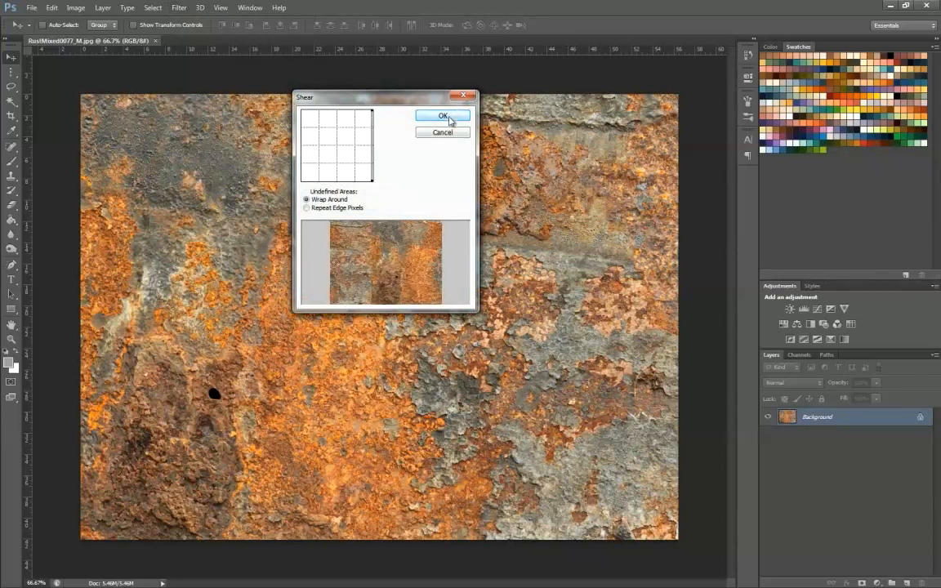
pyautogui.click(445, 116)
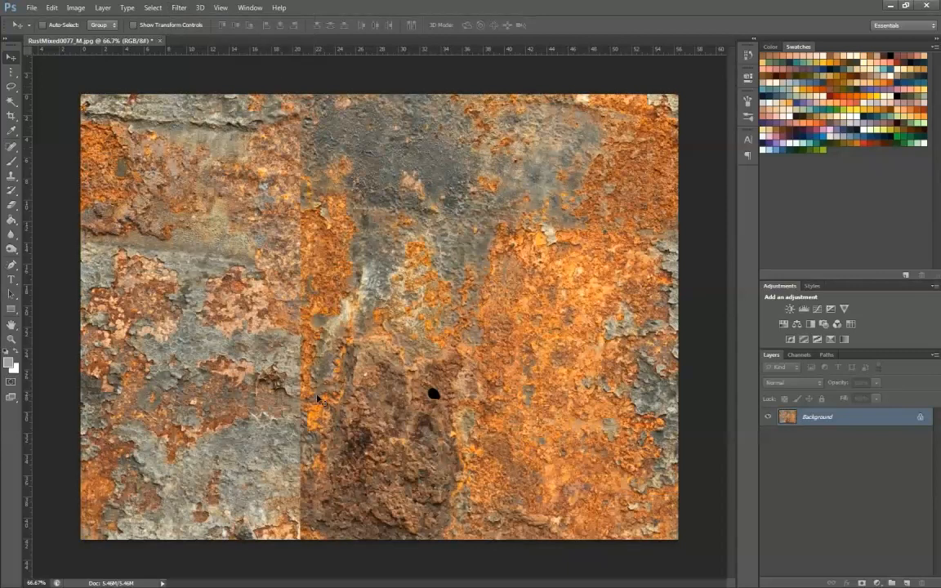
# - Select a narrow full-height strip over the vertical seam and feather the selection by 20 pixels
pyautogui.press('m')
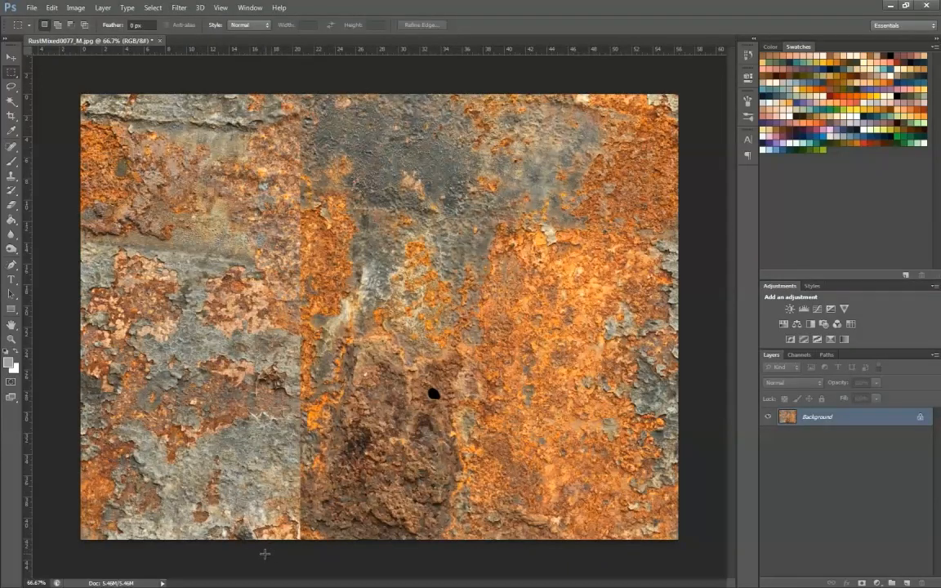
pyautogui.moveTo(269, 549); pyautogui.dragTo(330, 54)
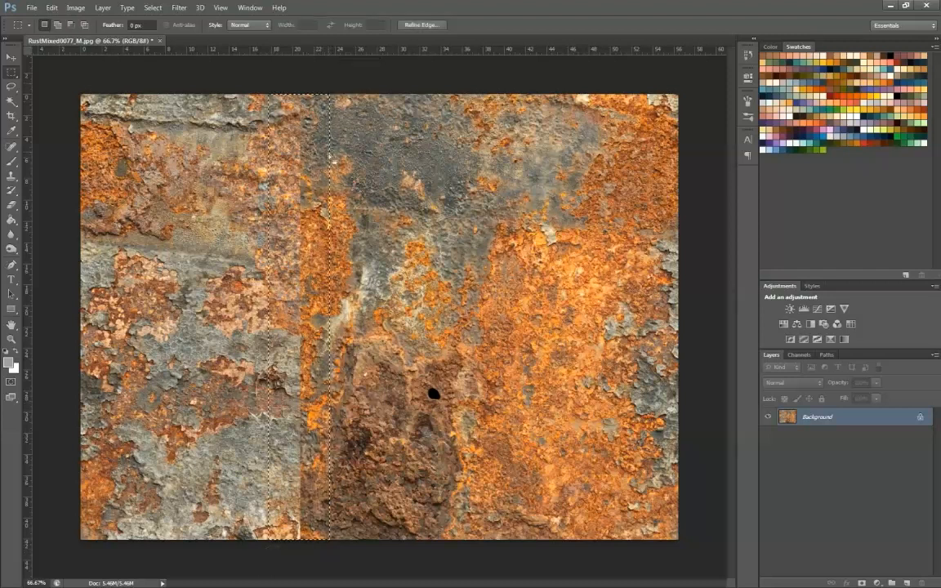
pyautogui.click(176, 10)
pyautogui.moveTo(153, 9)
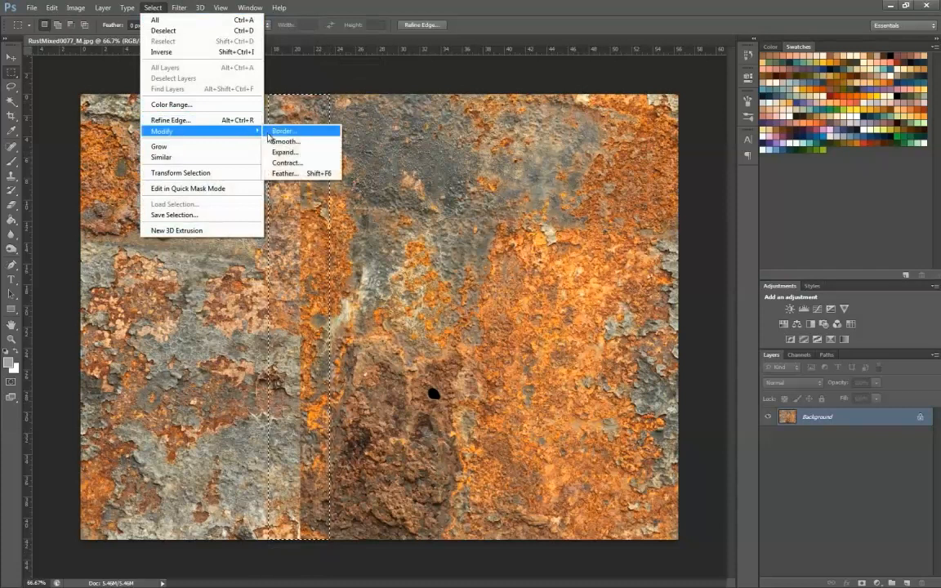
pyautogui.click(291, 173)
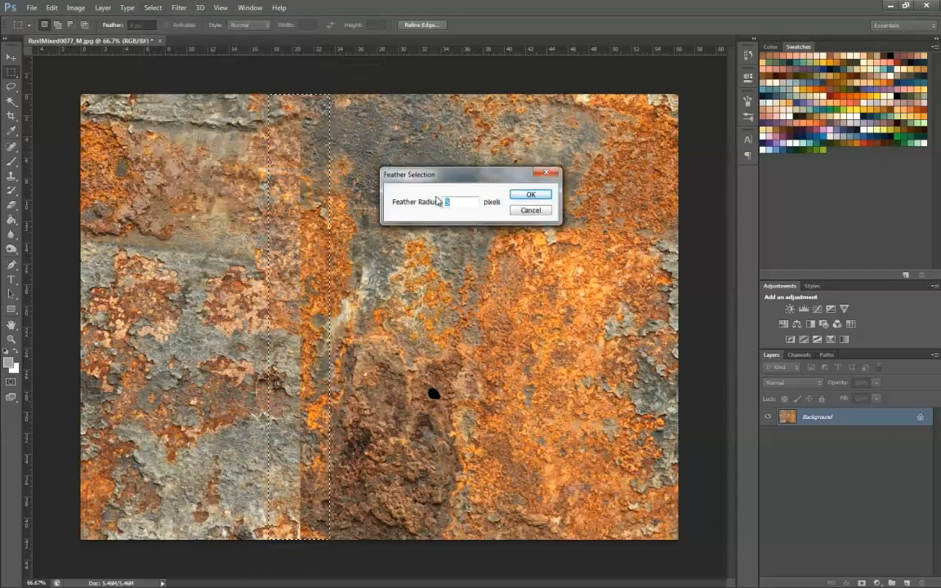
pyautogui.write('20')
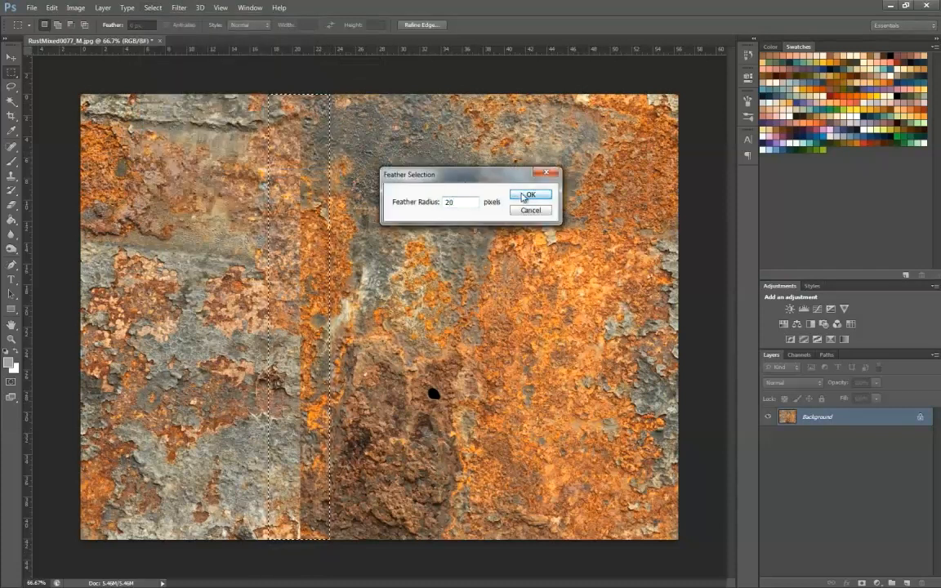
pyautogui.click(529, 195)
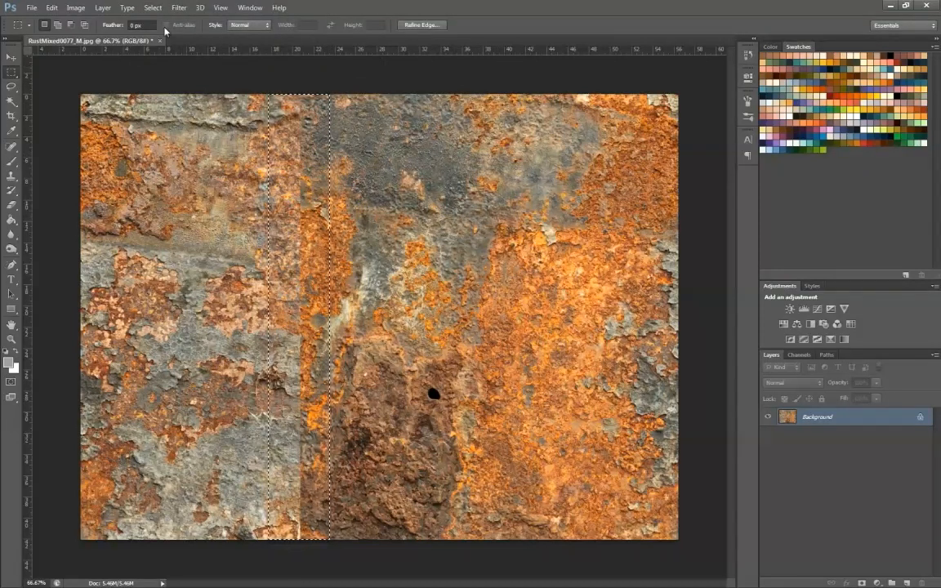
# - Fill the strip over the seam with Content-Aware contents in Normal mode at 100% opacity
pyautogui.hotkey('shift', 'F5')
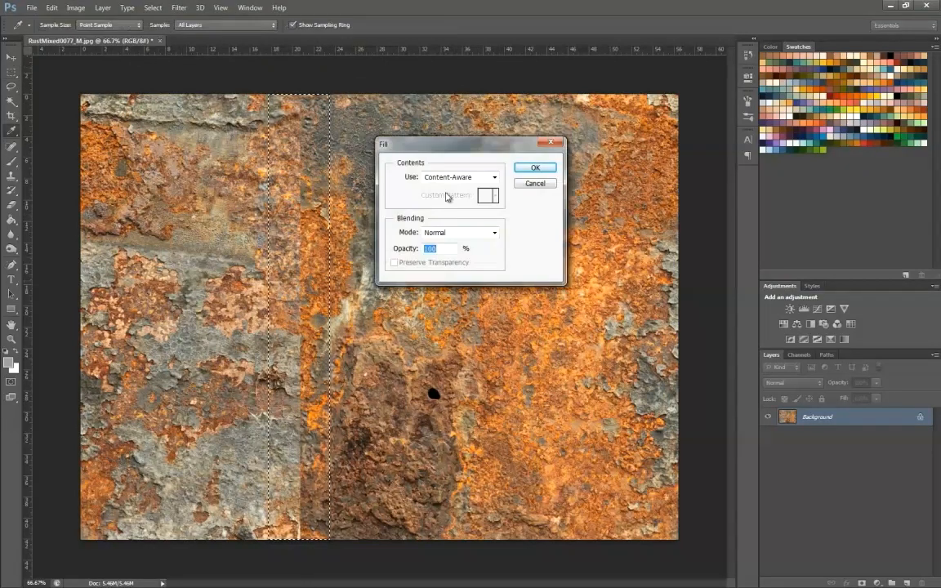
pyautogui.click(533, 169)
pyautogui.press('m')
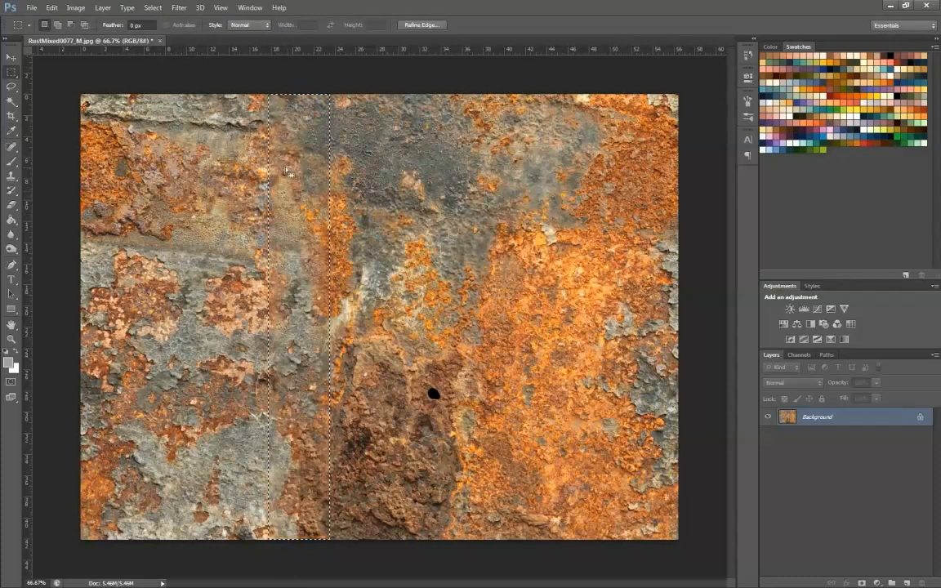
# - Deselect the filled strip, rotate the image 90° clockwise and reapply the last Shear filter
pyautogui.hotkey('ctrl', 'd')
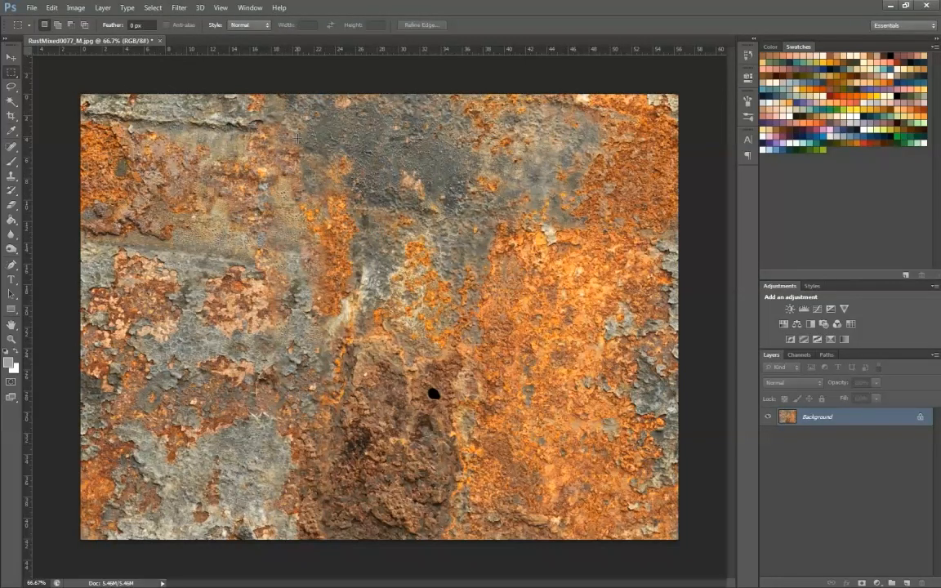
pyautogui.click(75, 8)
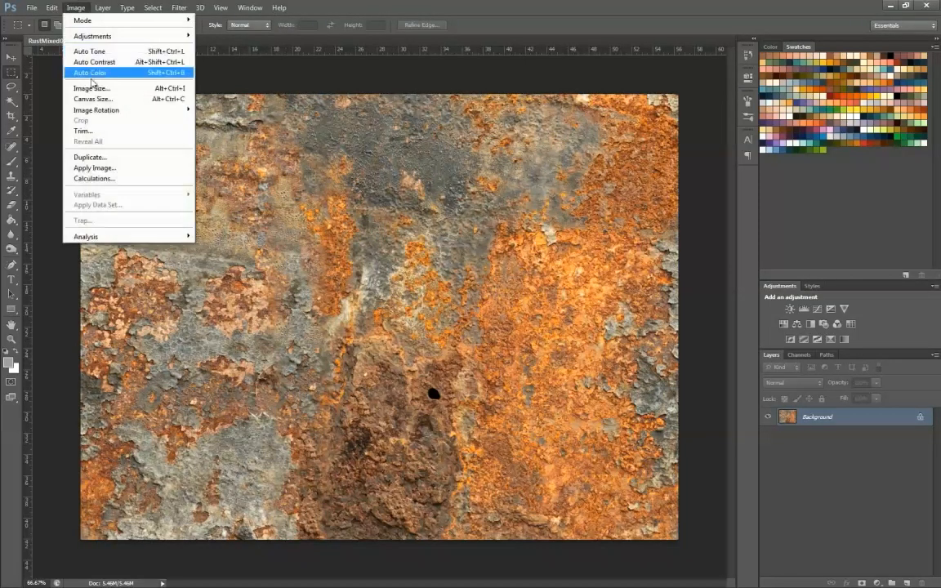
pyautogui.moveTo(122, 109)
pyautogui.click(241, 123)
pyautogui.click(179, 7)
pyautogui.click(198, 20)
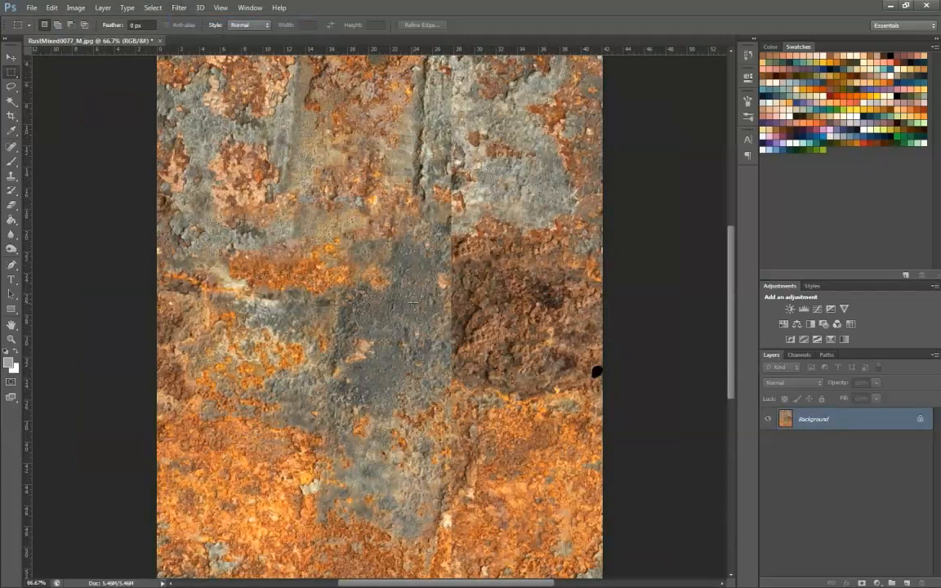
# - Select a narrow full-height strip over the new vertical seam, fill it with Content-Aware contents and deselect
pyautogui.keyDown('alt'); pyautogui.scroll(-3, 414, 299); pyautogui.keyUp('alt')
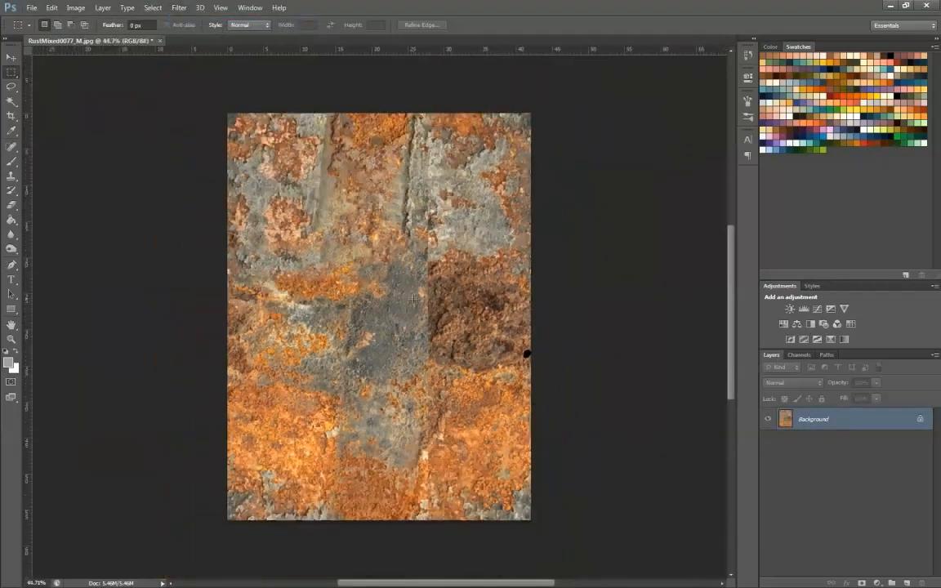
pyautogui.keyDown('alt'); pyautogui.scroll(-1, 414, 299); pyautogui.keyUp('alt')
pyautogui.moveTo(417, 114); pyautogui.dragTo(434, 527)
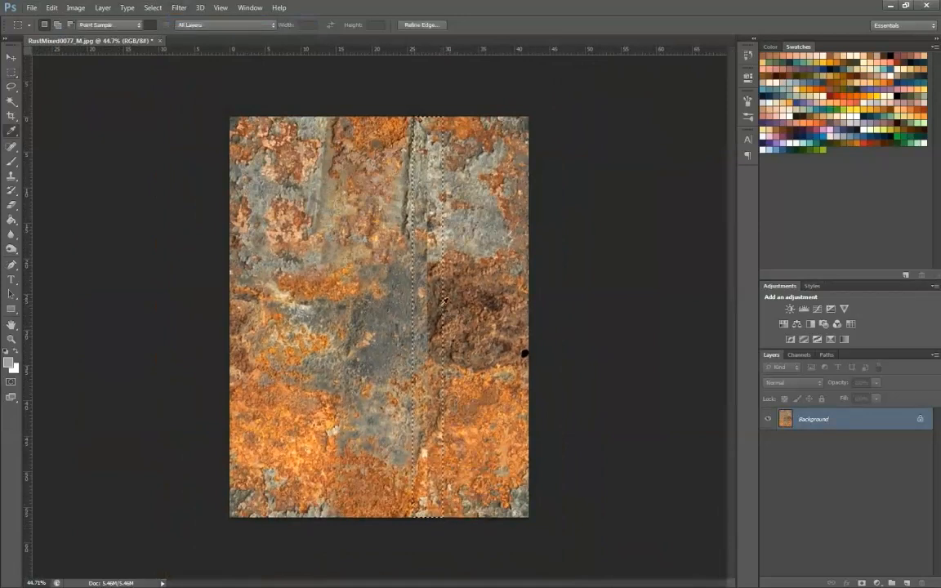
pyautogui.hotkey('shift', 'BackSpace')
pyautogui.click(533, 167)
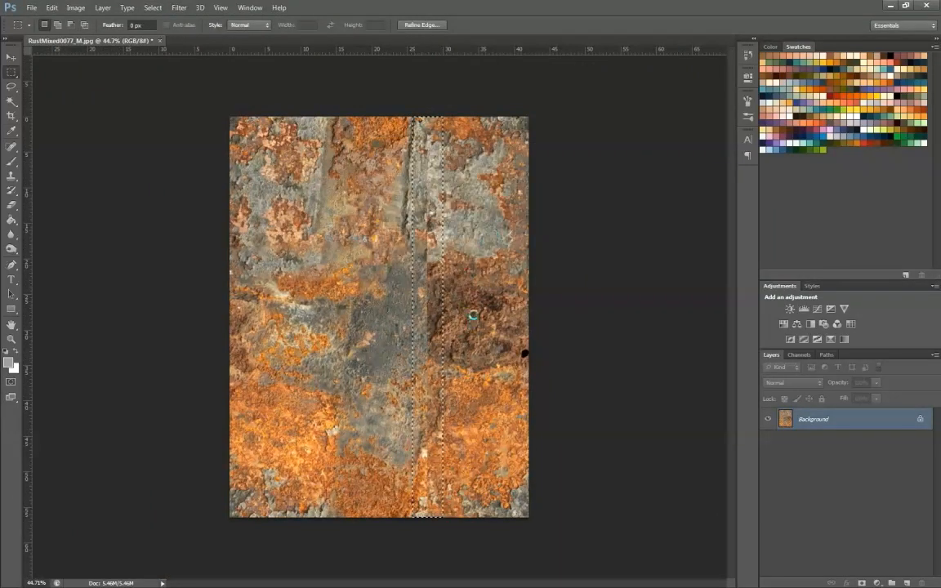
pyautogui.hotkey('ctrl', 'd')
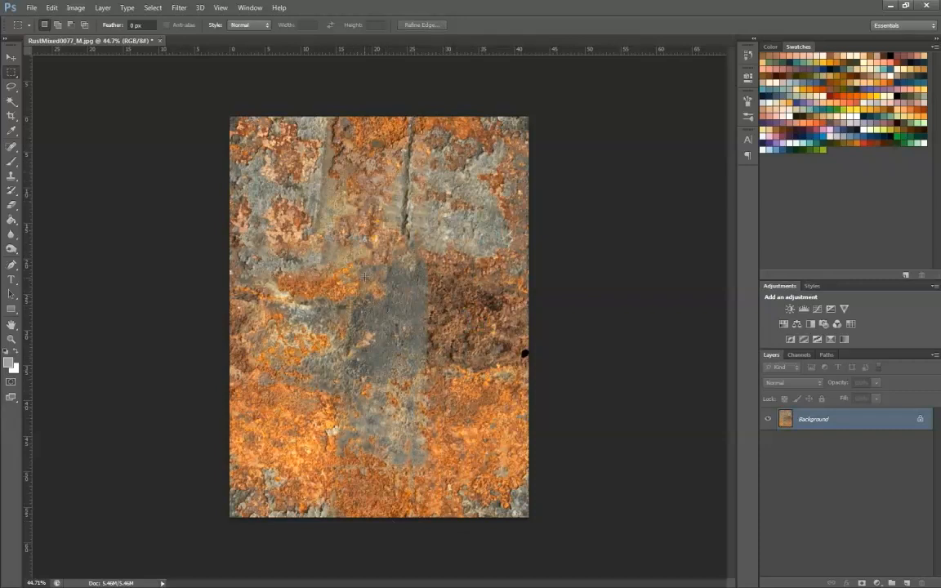
# - Rotate the image back 90° counter-clockwise
pyautogui.click(178, 7)
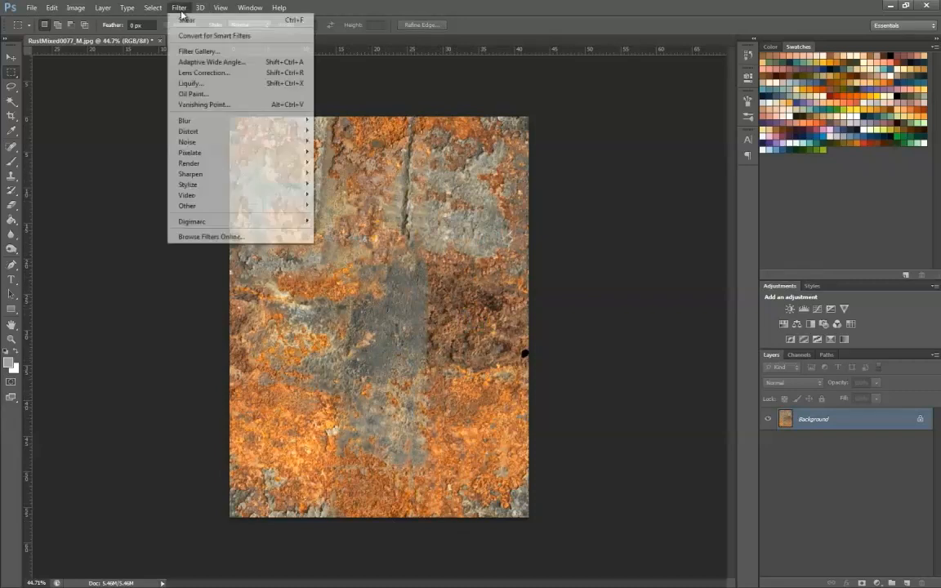
pyautogui.moveTo(76, 10)
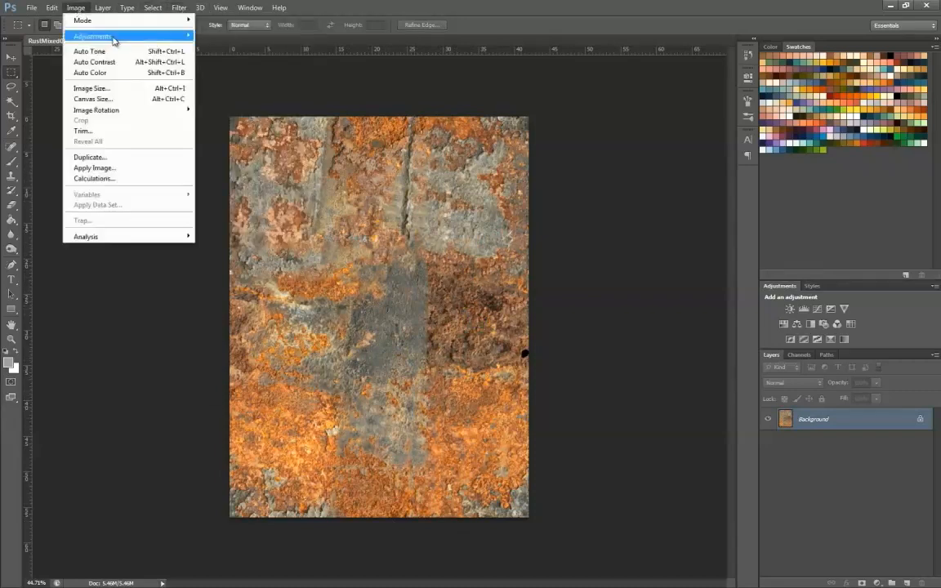
pyautogui.moveTo(129, 22)
pyautogui.moveTo(128, 109)
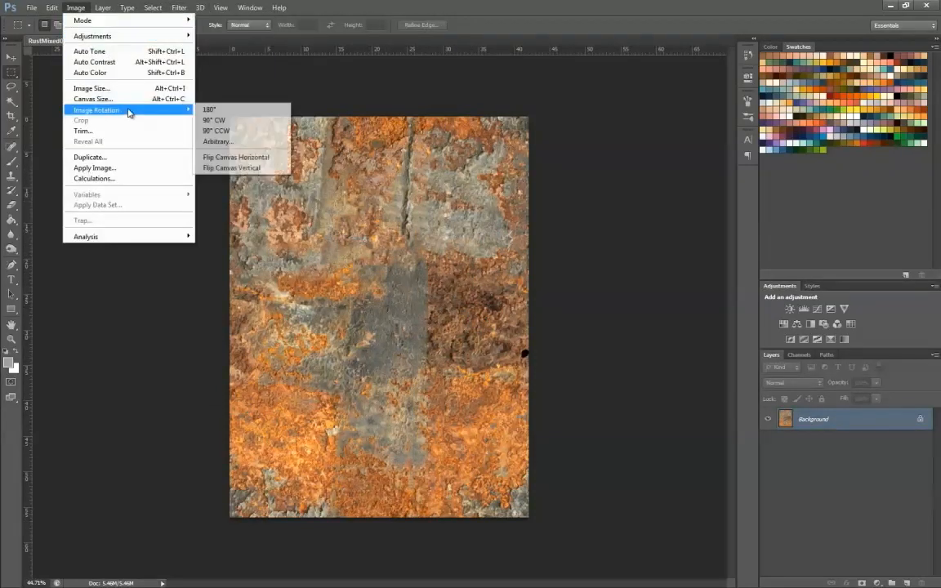
pyautogui.click(229, 131)
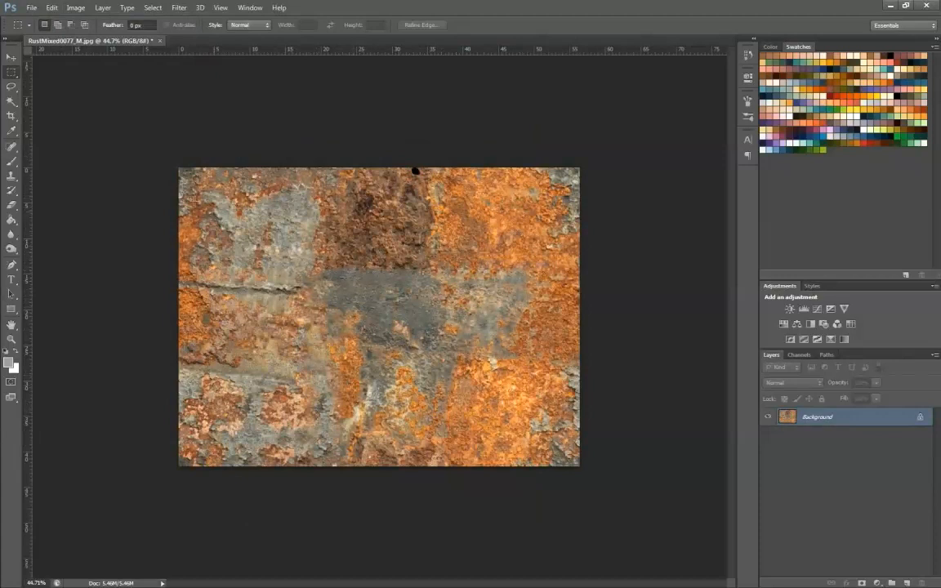
# - Try to lasso the seam area where the light grey and brown patches meet and fill it with Content-Aware contents
pyautogui.click(10, 75)
pyautogui.click(11, 89)
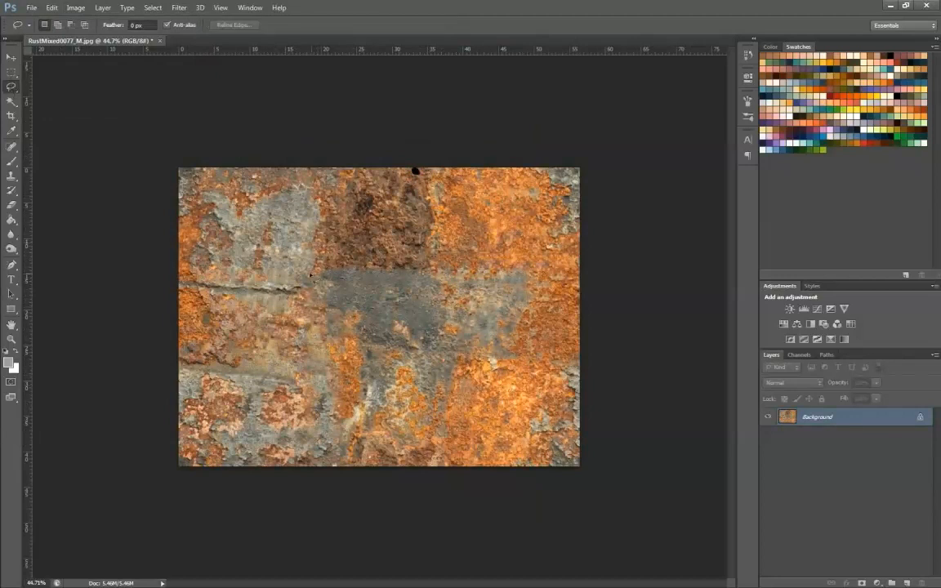
pyautogui.moveTo(335, 275)
pyautogui.mouseDown()
pyautogui.moveTo(320, 230)
pyautogui.moveTo(301, 228)
pyautogui.moveTo(295, 255)
pyautogui.moveTo(314, 290)
pyautogui.mouseUp()
pyautogui.hotkey('shift', 'BackSpace')
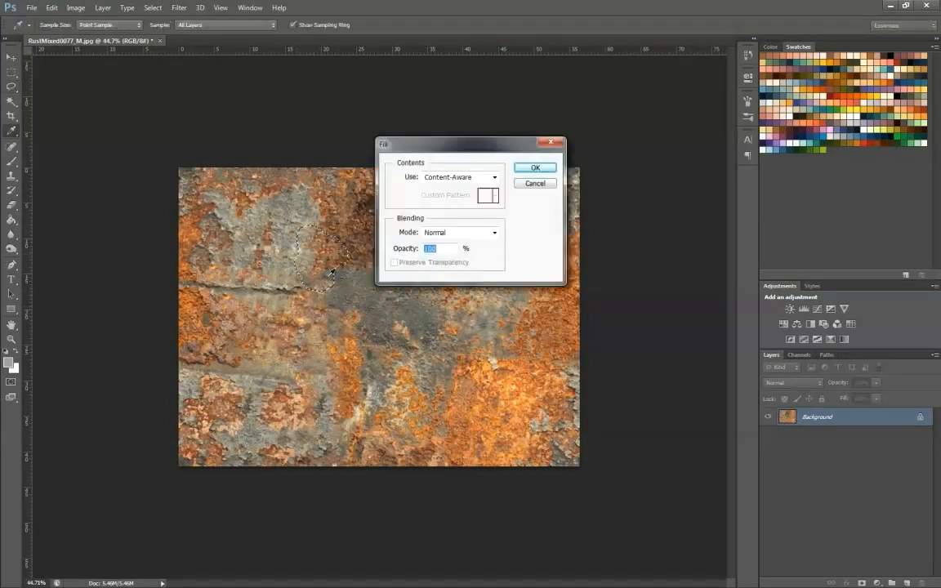
pyautogui.press('Return')
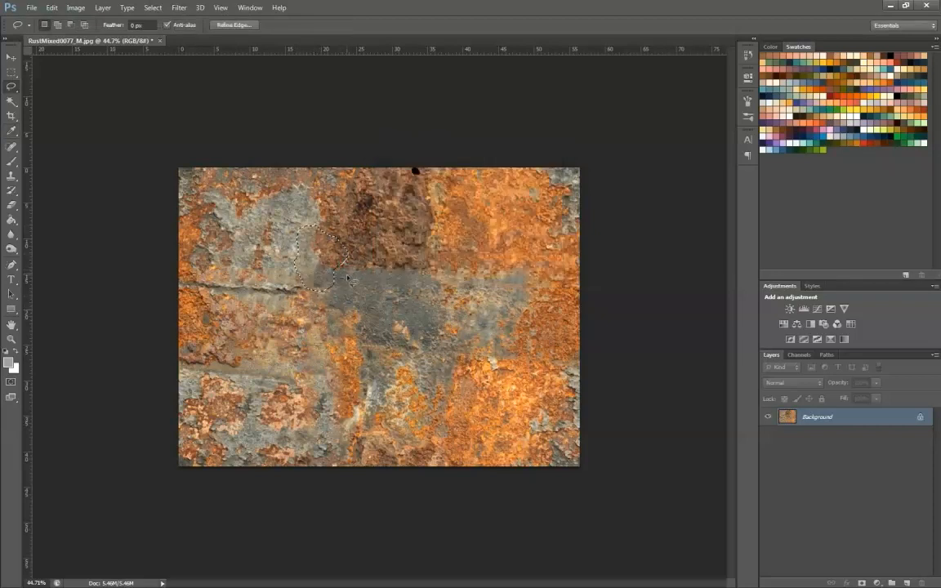
pyautogui.hotkey('ctrl', 'd')
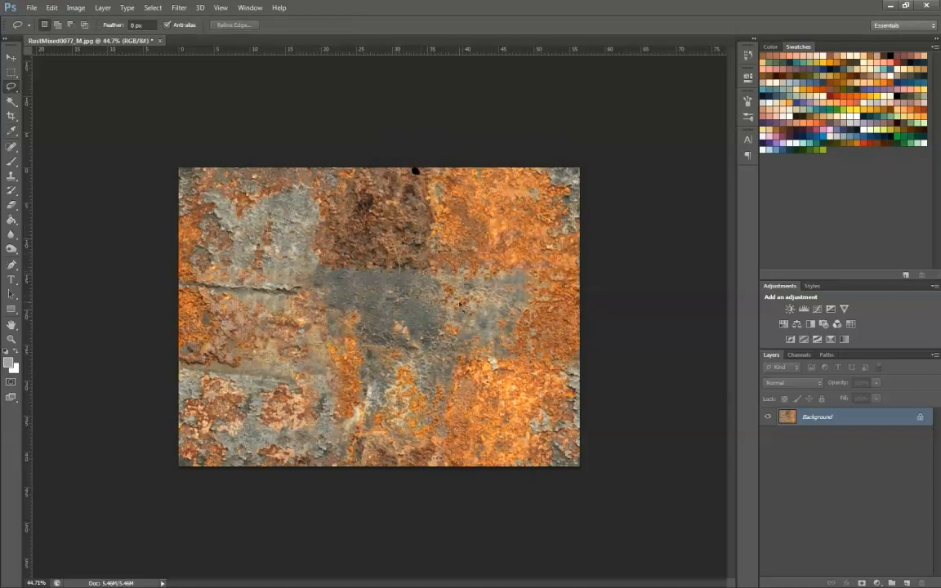
# - Try a Content-Aware fill on a lassoed area around the corner where the brown, orange and dark grey patches meet
pyautogui.moveTo(409, 299); pyautogui.dragTo(400, 260)
pyautogui.hotkey('shift', 'F5')
pyautogui.press('Return')
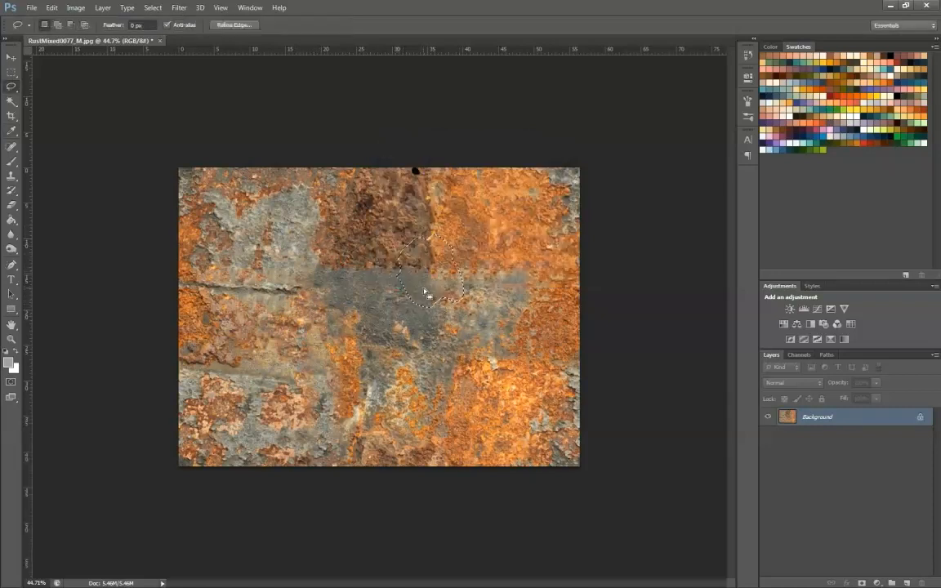
pyautogui.hotkey('ctrl', 'd')
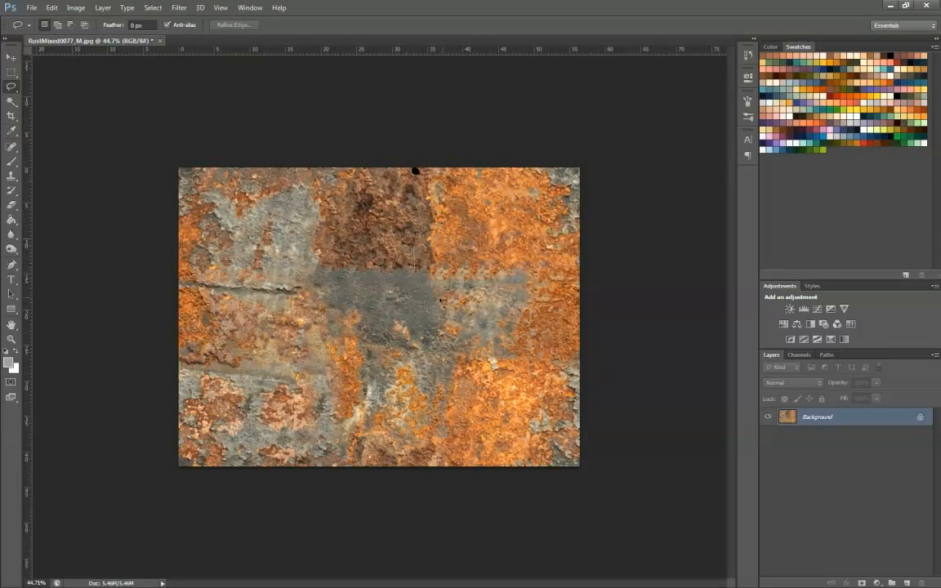
# - Try filling a smaller lassoed area at the same brown-orange corner with Content-Aware contents in Normal mode at 100% opacity
pyautogui.moveTo(386, 284); pyautogui.dragTo(362, 256)
pyautogui.hotkey('shift', 'BackSpace')
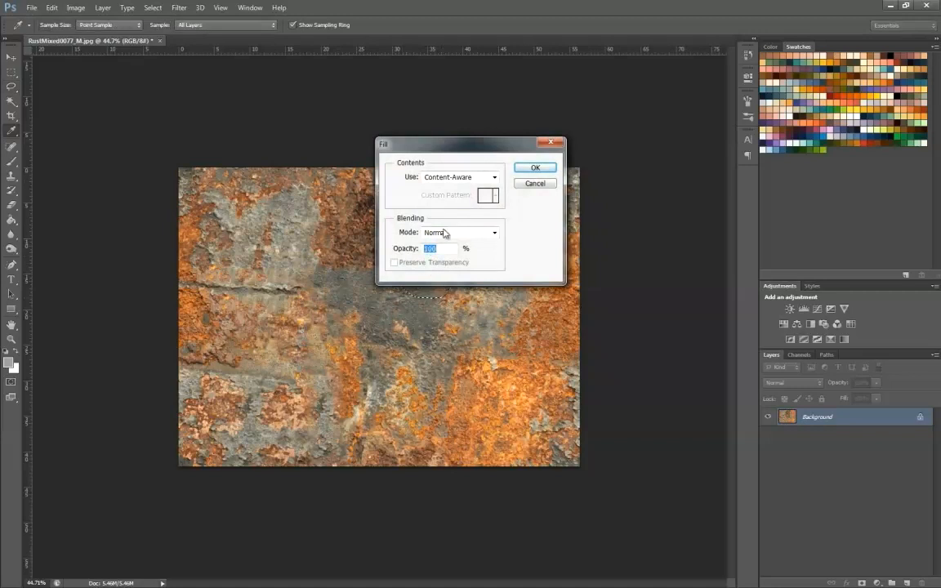
pyautogui.click(494, 177)
pyautogui.click(494, 177)
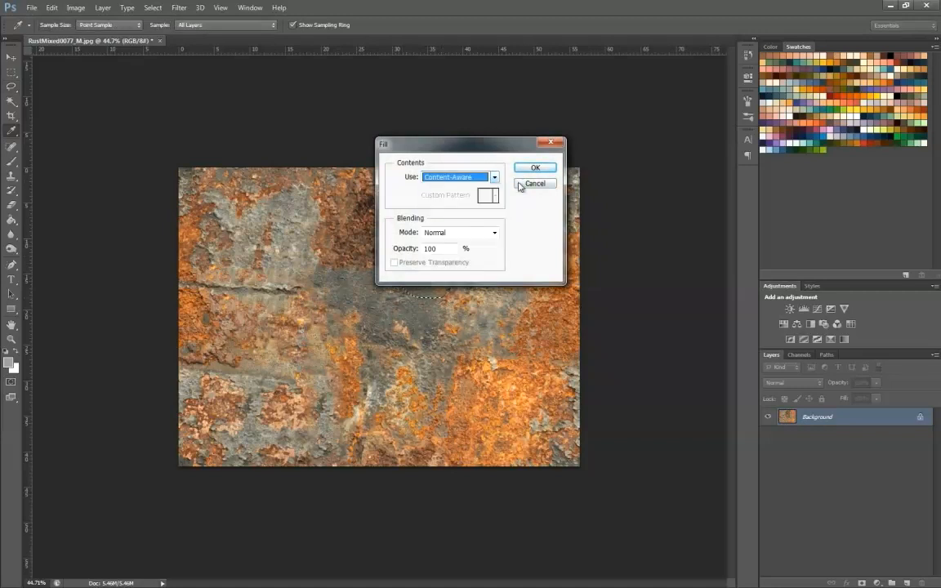
pyautogui.click(535, 168)
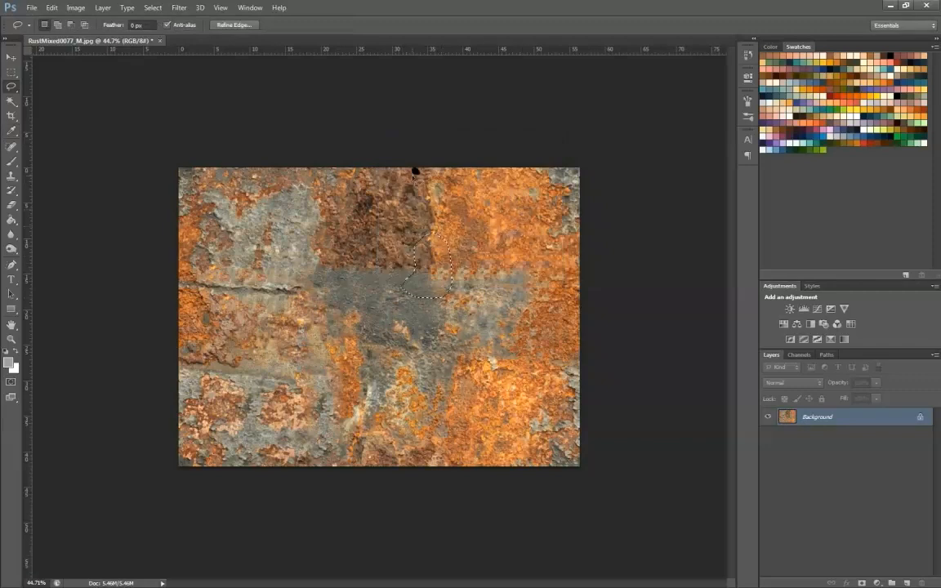
# - Undo all the lassoed Content-Aware fills made along the horizontal seam
pyautogui.hotkey('ctrl', 'd')
pyautogui.hotkey('ctrl', 'z')
pyautogui.hotkey('ctrl', 'z')
pyautogui.hotkey('ctrl', 'alt', 'z')
pyautogui.hotkey('ctrl', 'alt', 'z')
pyautogui.hotkey('ctrl', 'alt', 'z')
pyautogui.hotkey('ctrl', 'alt', 'z')
pyautogui.hotkey('ctrl', 'alt', 'z')
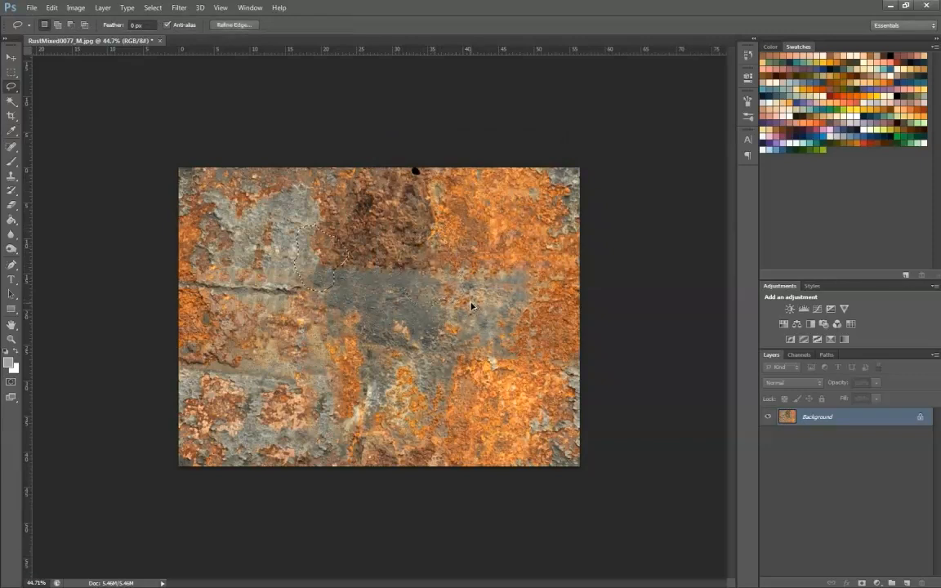
pyautogui.hotkey('ctrl', 'alt', 'z')
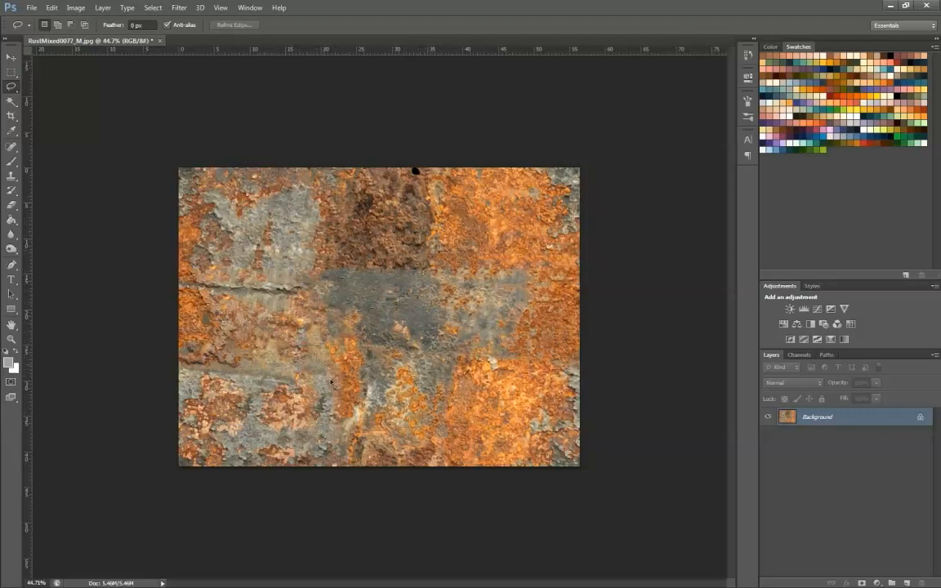
# - Try to cover the brown-orange corner with a lassoed texture piece copied to a new layer, moved over it and merged down
pyautogui.moveTo(254, 361); pyautogui.dragTo(257, 364)
pyautogui.hotkey('ctrl', 'j')
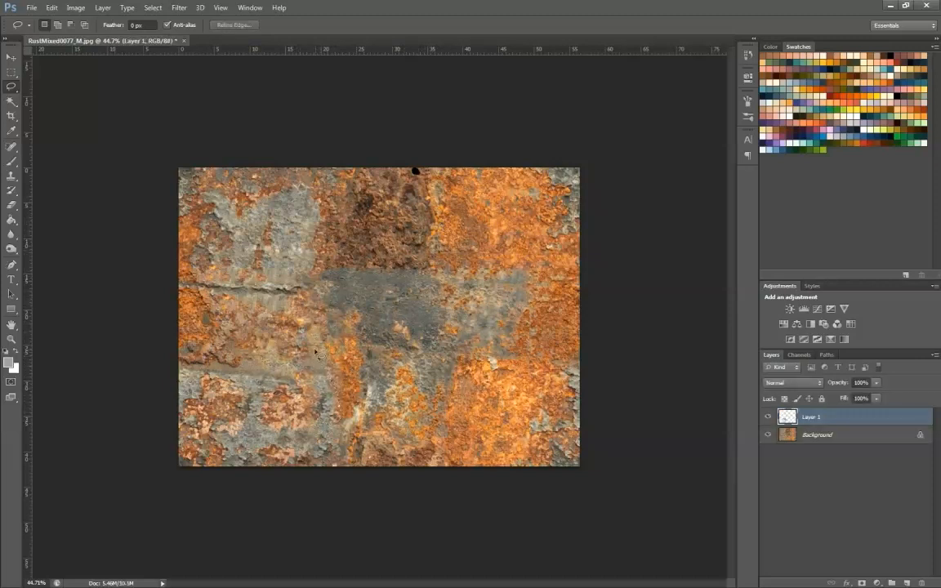
pyautogui.press('v')
pyautogui.moveTo(315, 366); pyautogui.dragTo(425, 262)
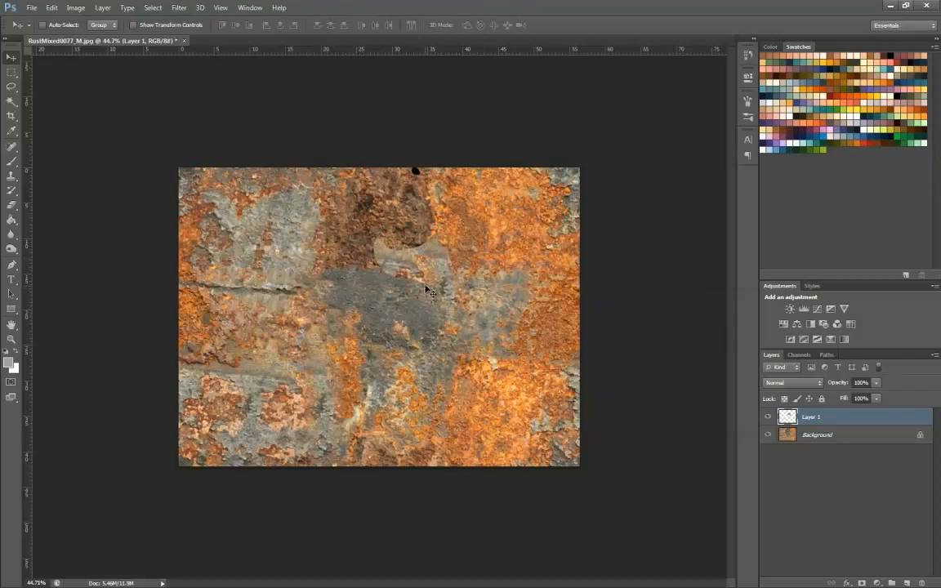
pyautogui.hotkey('ctrl', 'e')
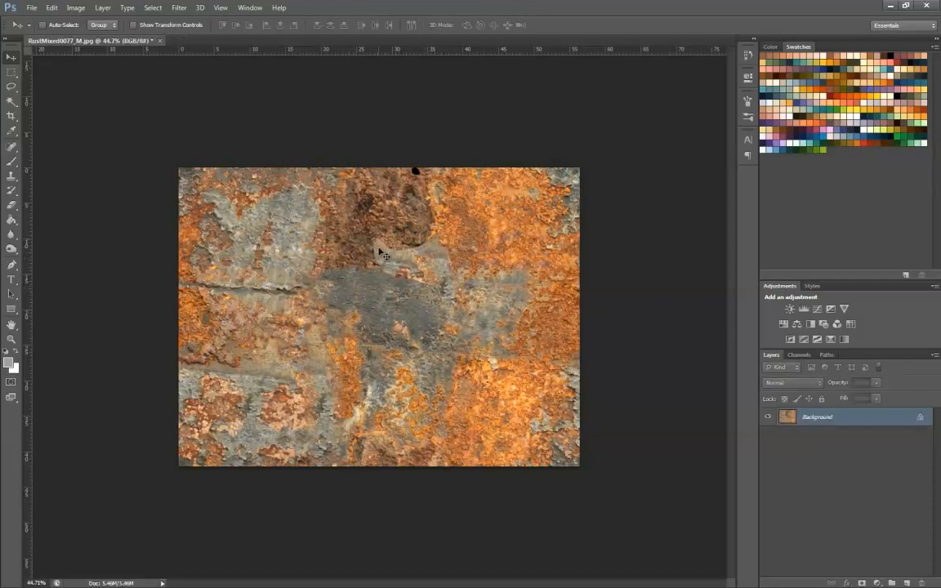
# - Try to blend the pasted piece by selecting a ring around its border, excluding its interior, and filling it with Content-Aware contents
pyautogui.press('l')
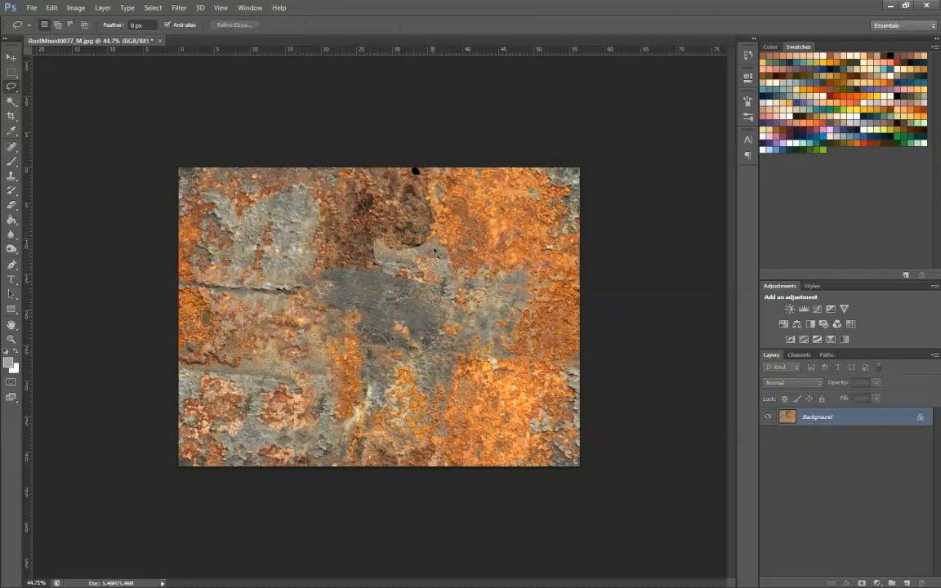
pyautogui.click(413, 239)
pyautogui.moveTo(375, 265)
pyautogui.mouseDown()
pyautogui.moveTo(359, 214)
pyautogui.moveTo(369, 222)
pyautogui.moveTo(400, 210)
pyautogui.moveTo(457, 257)
pyautogui.moveTo(394, 283)
pyautogui.moveTo(360, 255)
pyautogui.moveTo(369, 245)
pyautogui.mouseUp()
pyautogui.press('alt')
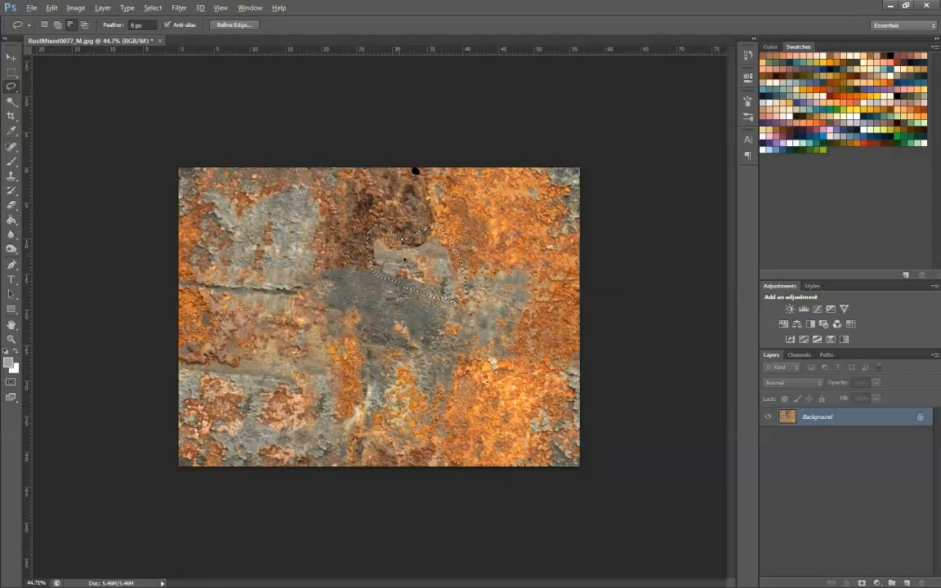
pyautogui.keyDown('alt'); pyautogui.moveTo(446, 286); pyautogui.dragTo(387, 259); pyautogui.keyUp('alt')
pyautogui.press('Delete')
pyautogui.press('Return')
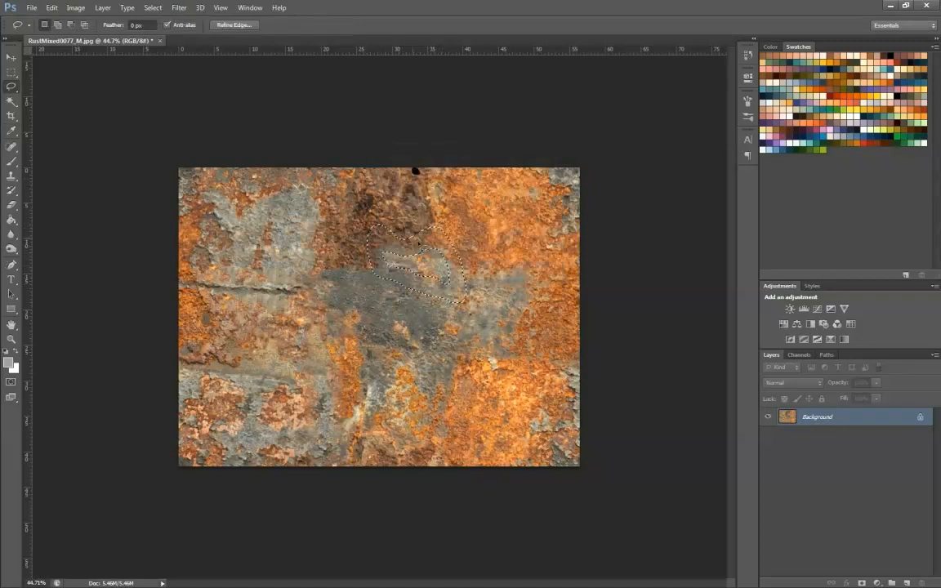
pyautogui.hotkey('ctrl', 'd')
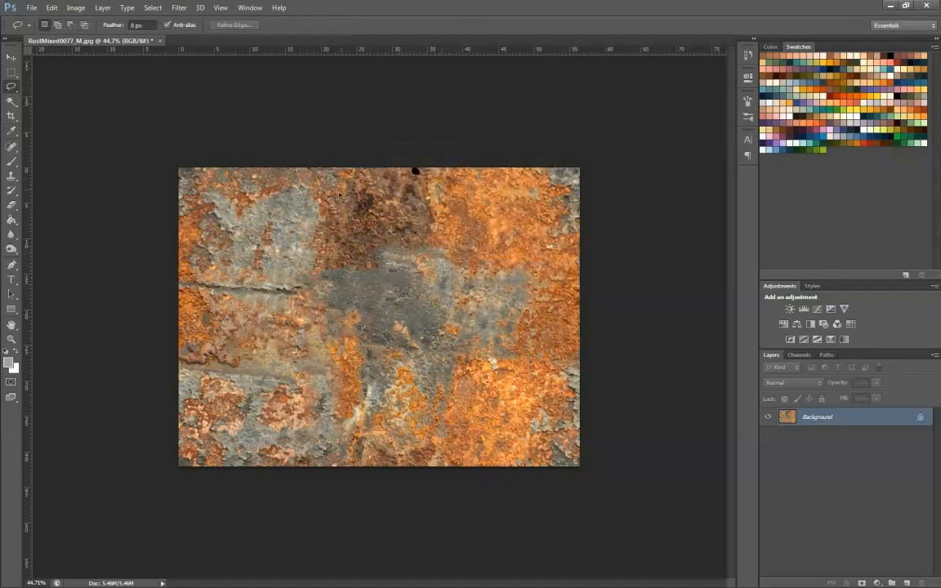
# - Undo the patch blending and placement, and delete the copied texture layer
pyautogui.hotkey('ctrl', 'alt', 'z')
pyautogui.hotkey('ctrl', 'alt', 'z')
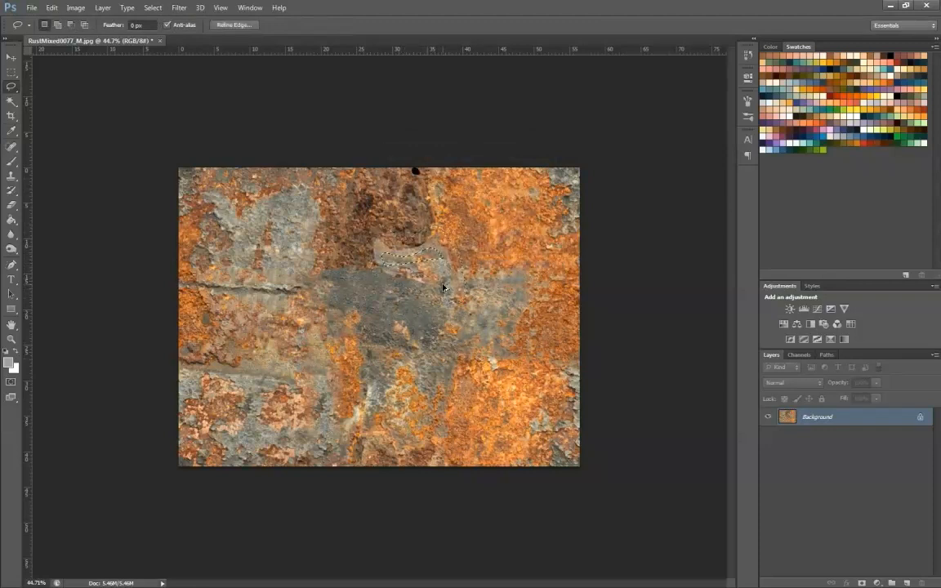
pyautogui.hotkey('ctrl', 'j')
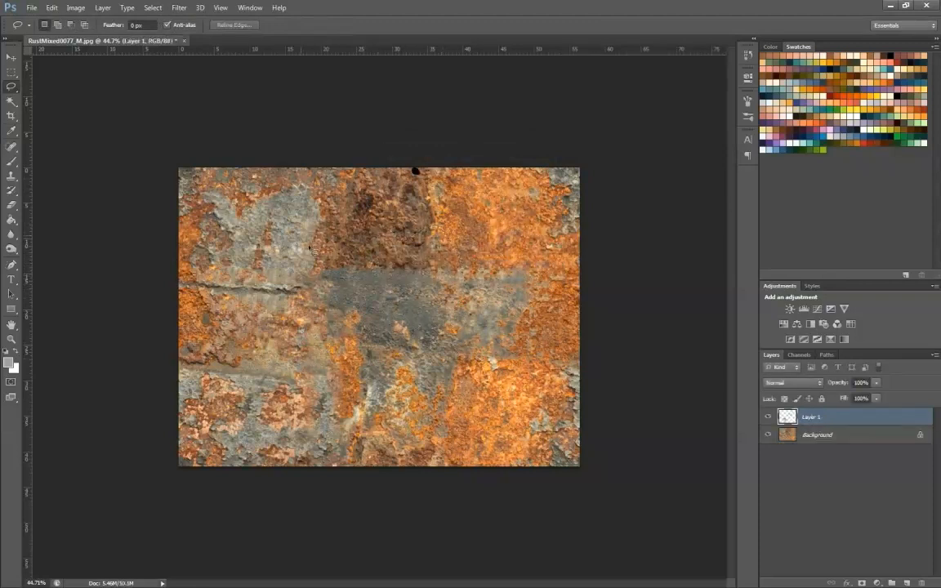
pyautogui.click(10, 56)
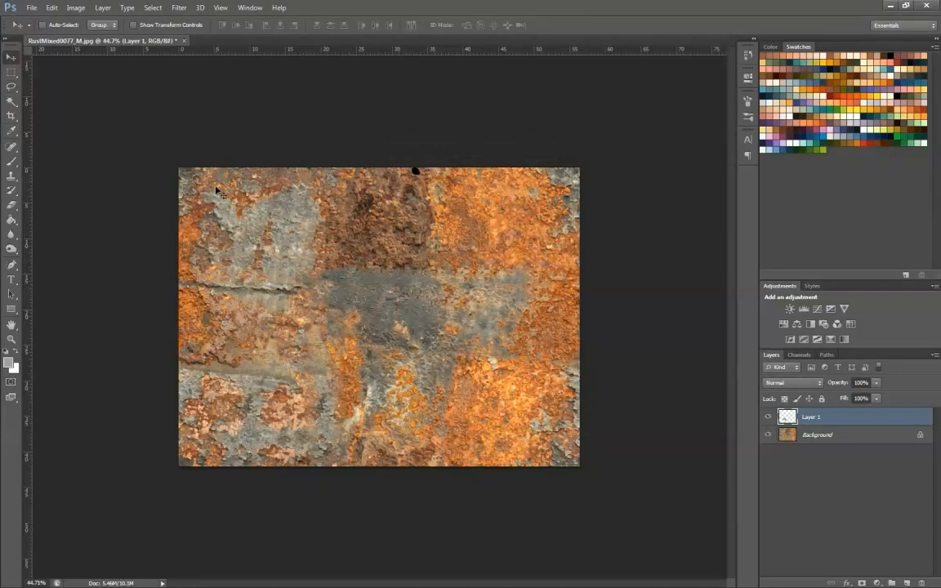
pyautogui.moveTo(817, 416); pyautogui.dragTo(919, 579)
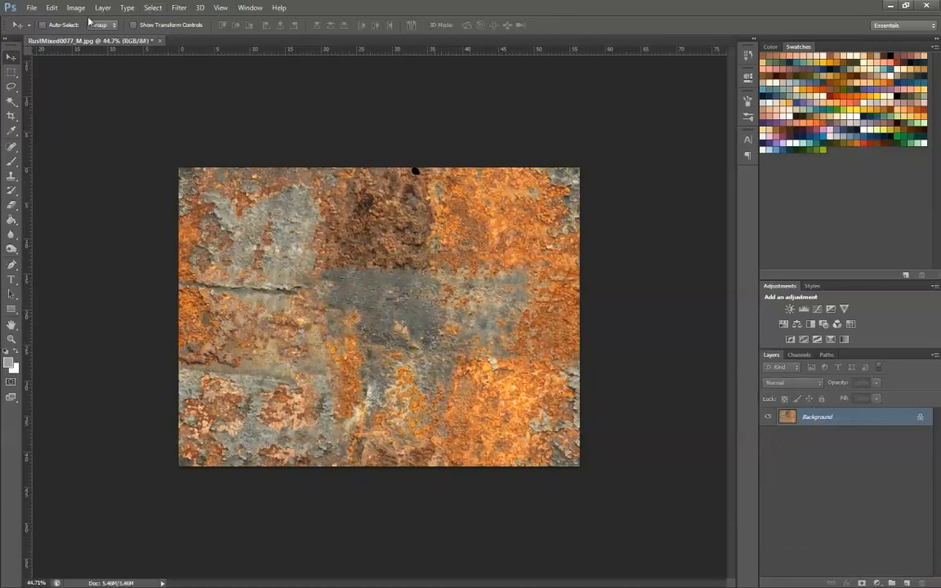
# - Resize the rust image to 1024 pixels wide with its proportions constrained
pyautogui.click(75, 8)
pyautogui.click(115, 88)
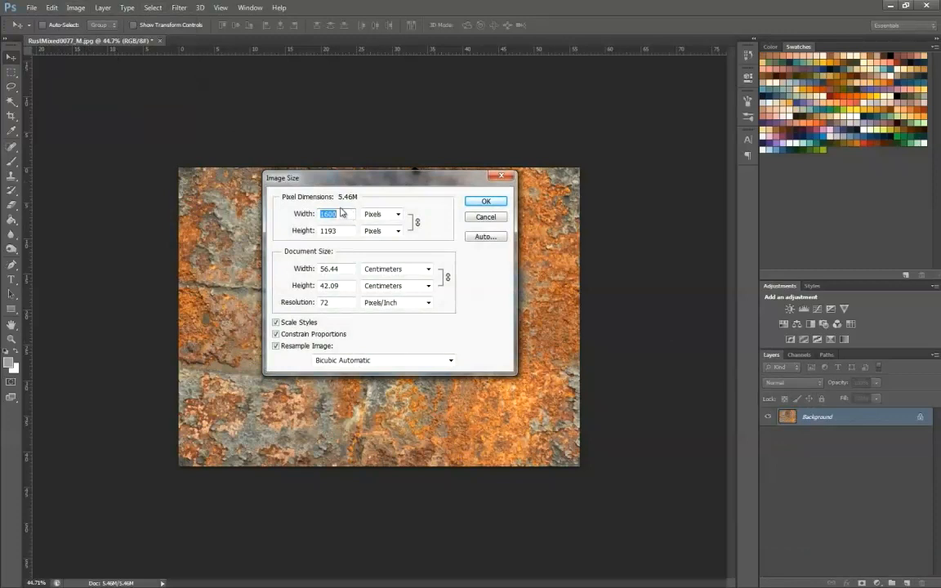
pyautogui.write('512')
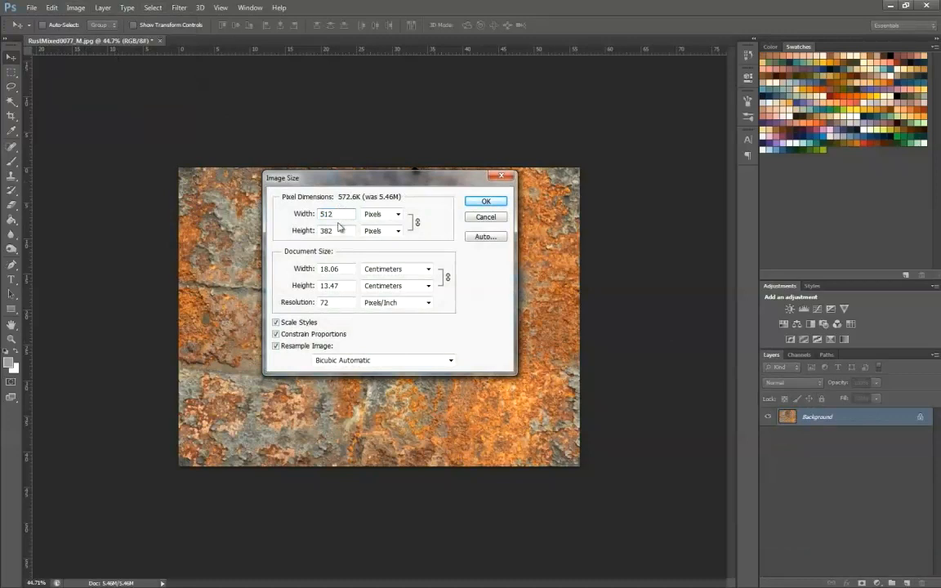
pyautogui.moveTo(338, 216); pyautogui.dragTo(299, 215)
pyautogui.write('1024')
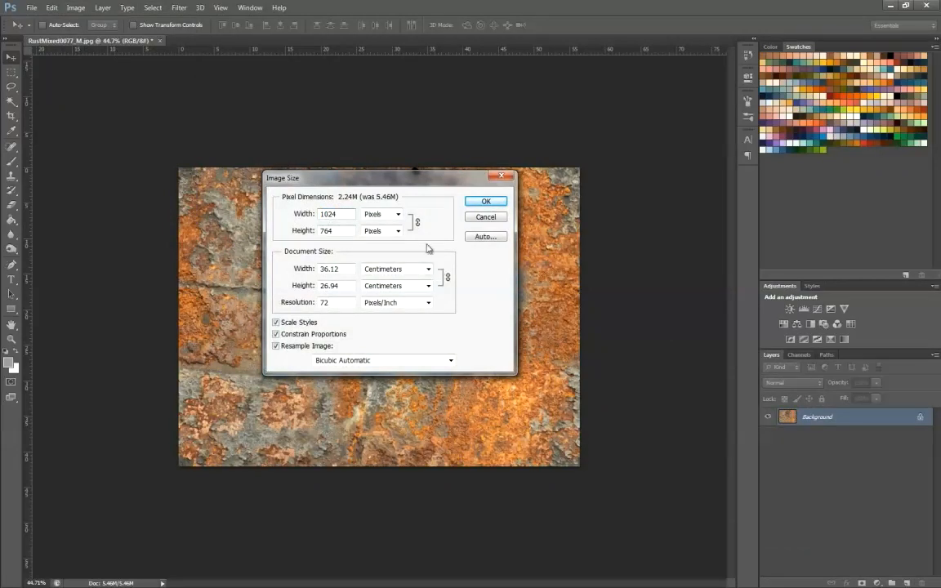
pyautogui.click(483, 202)
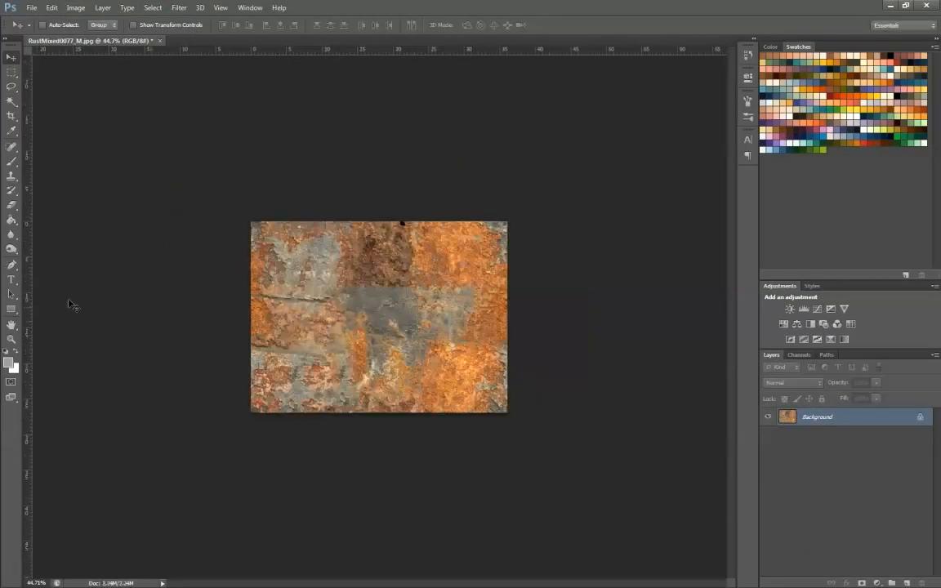
# - View the rust image at actual pixels and resize it to 512 pixels wide with constrained proportions
pyautogui.doubleClick(11, 340)
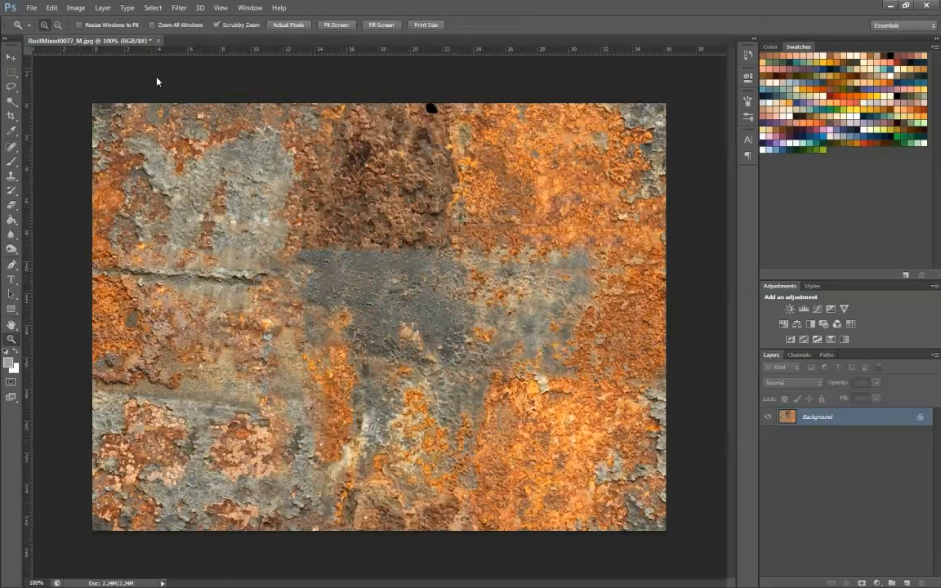
pyautogui.click(101, 89)
pyautogui.write('512')
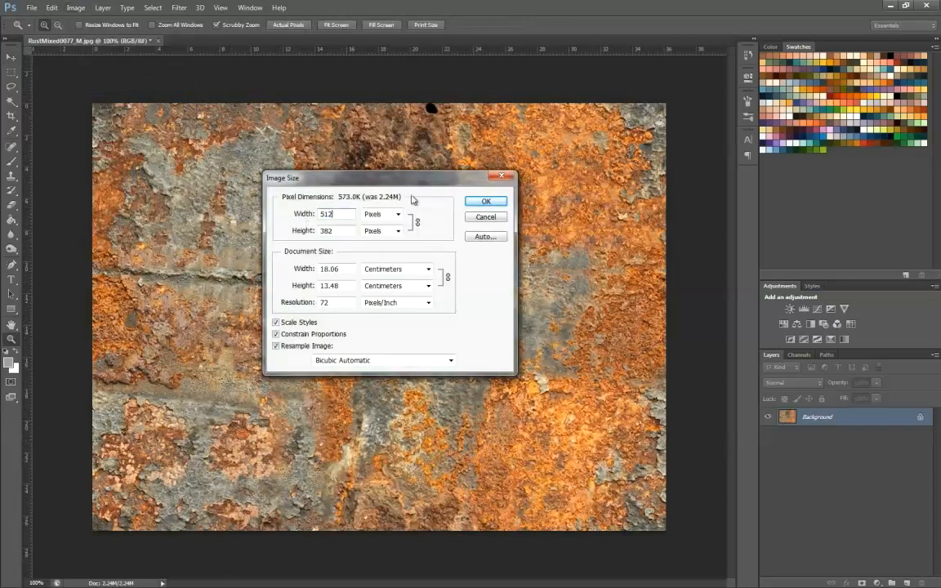
pyautogui.click(473, 203)
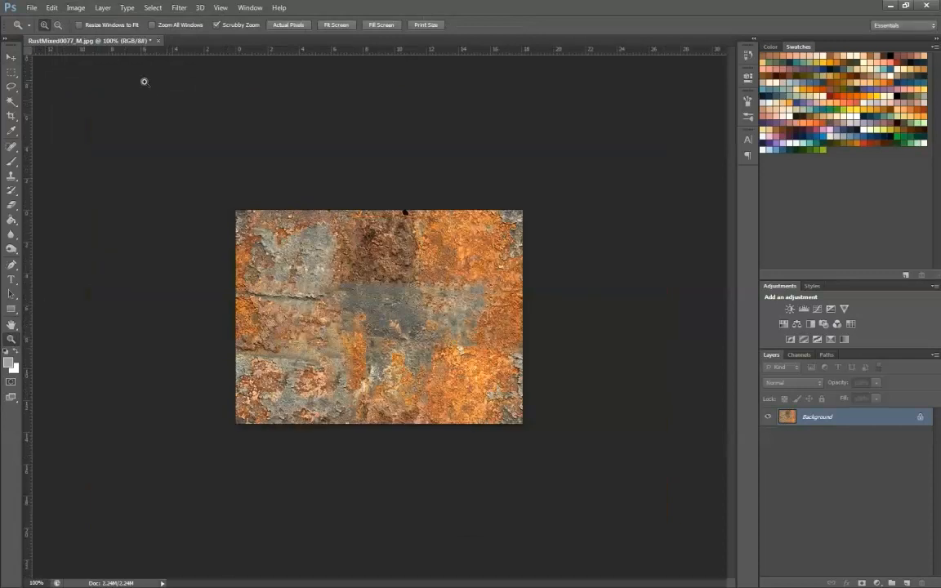
pyautogui.click(12, 59)
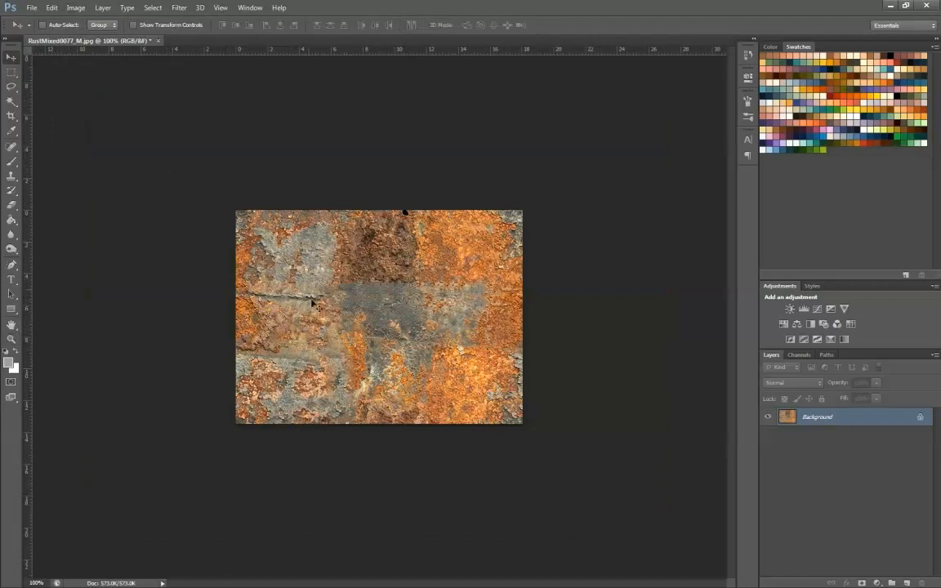
# - Start a Save for Web export of the rust image as JPEG with Medium quality
pyautogui.click(32, 9)
pyautogui.click(77, 147)
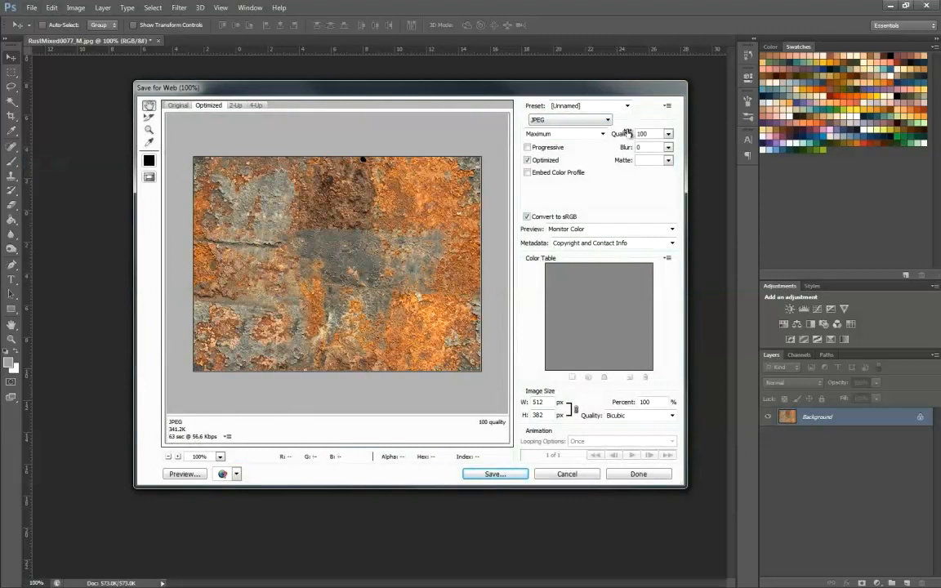
pyautogui.click(668, 134)
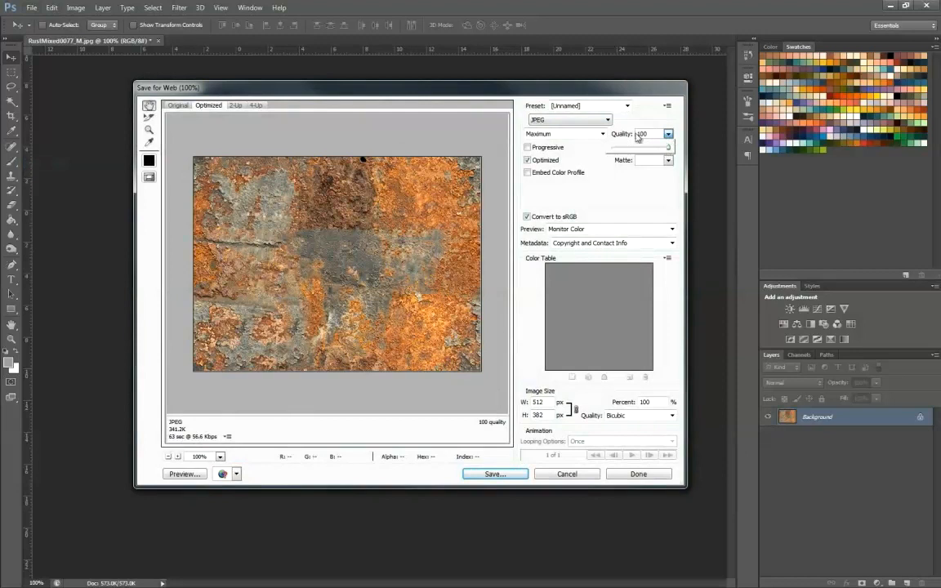
pyautogui.click(601, 133)
pyautogui.click(568, 155)
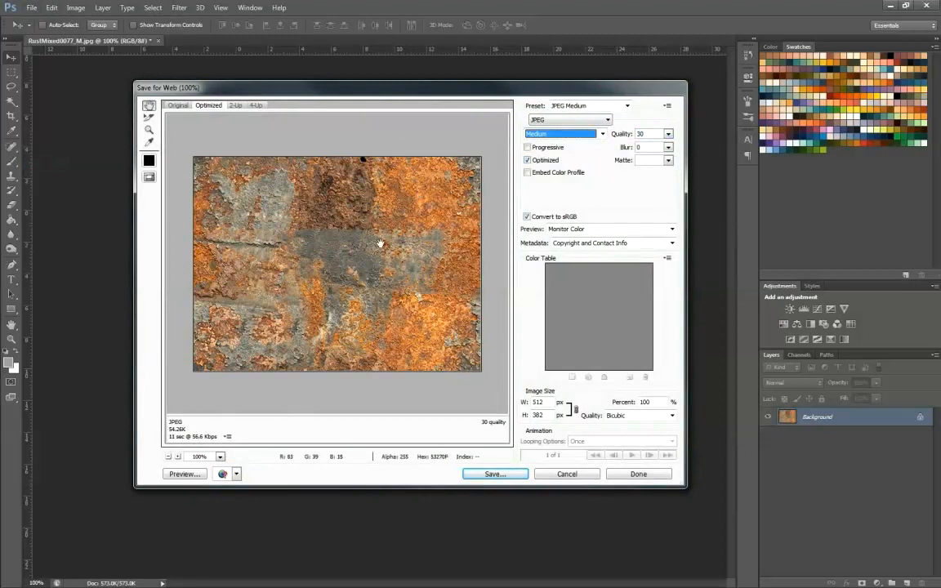
# - Compare the Maximum, Medium and Low JPEG quality presets for the export and return to Medium
pyautogui.click(567, 134)
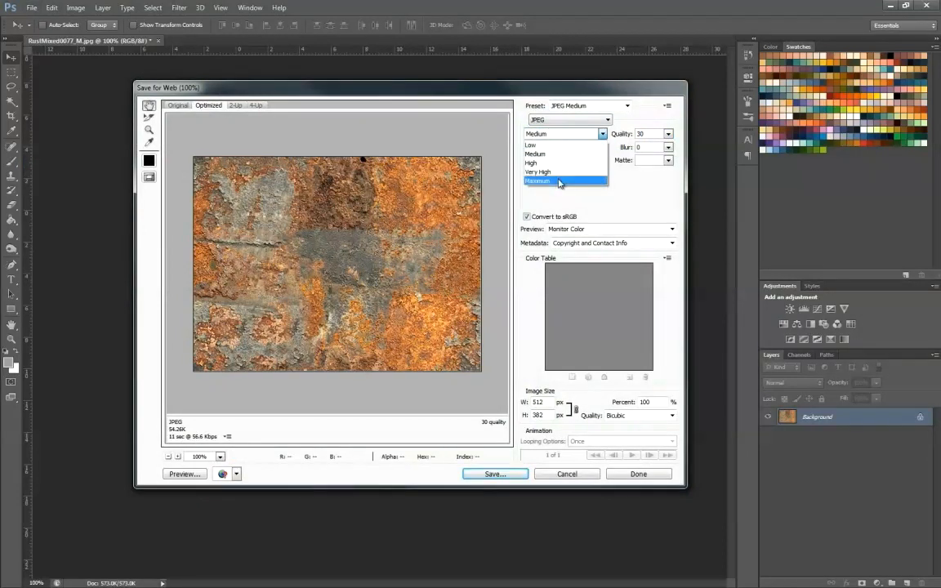
pyautogui.click(560, 182)
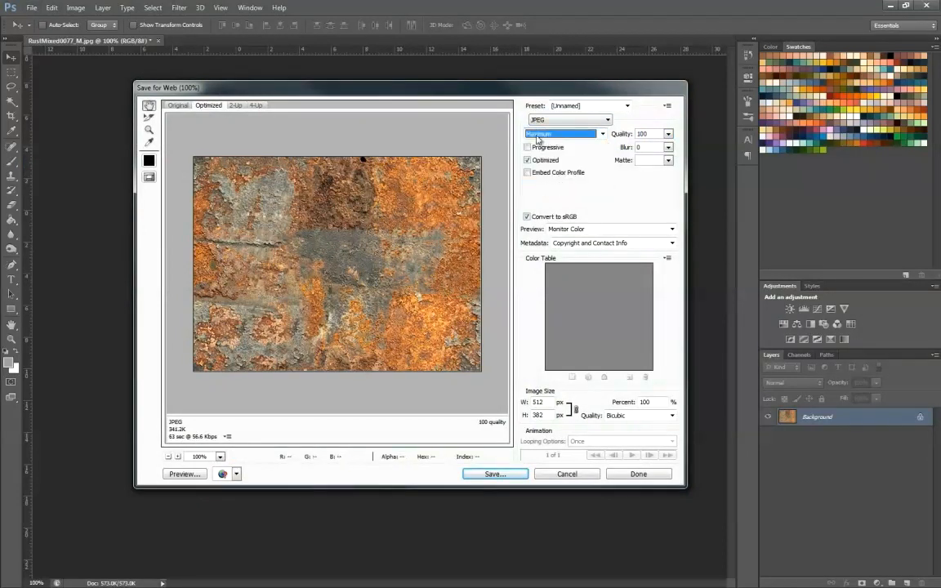
pyautogui.click(547, 134)
pyautogui.click(539, 155)
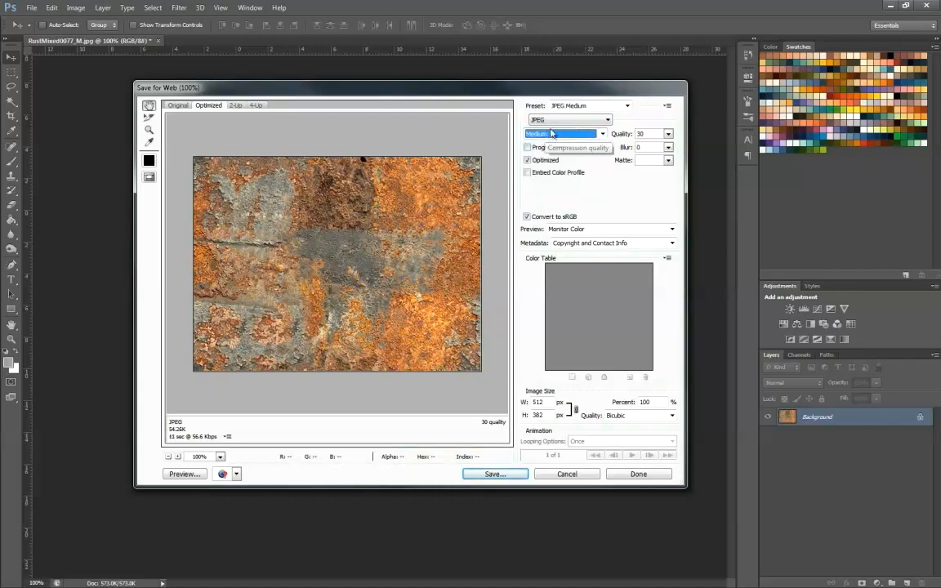
pyautogui.click(554, 135)
pyautogui.click(551, 146)
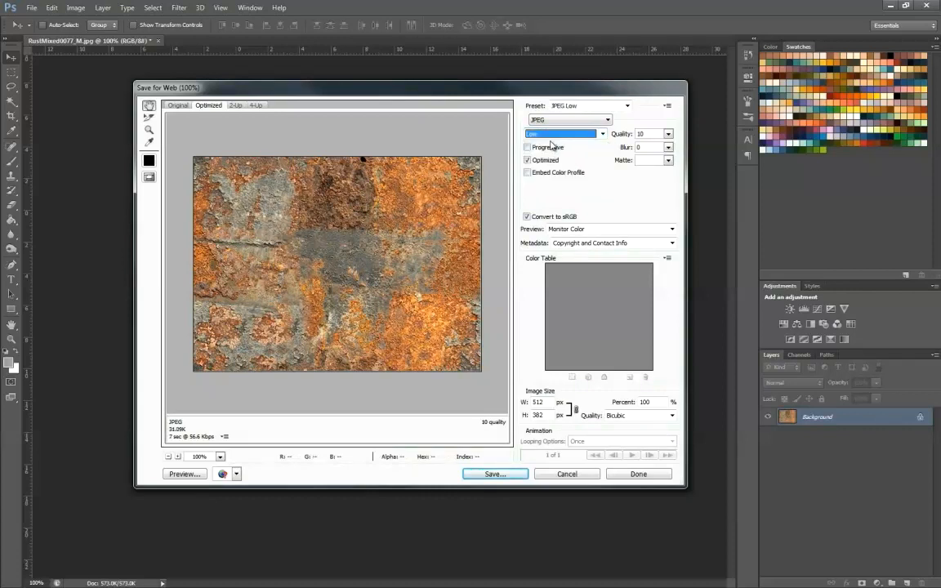
pyautogui.click(549, 134)
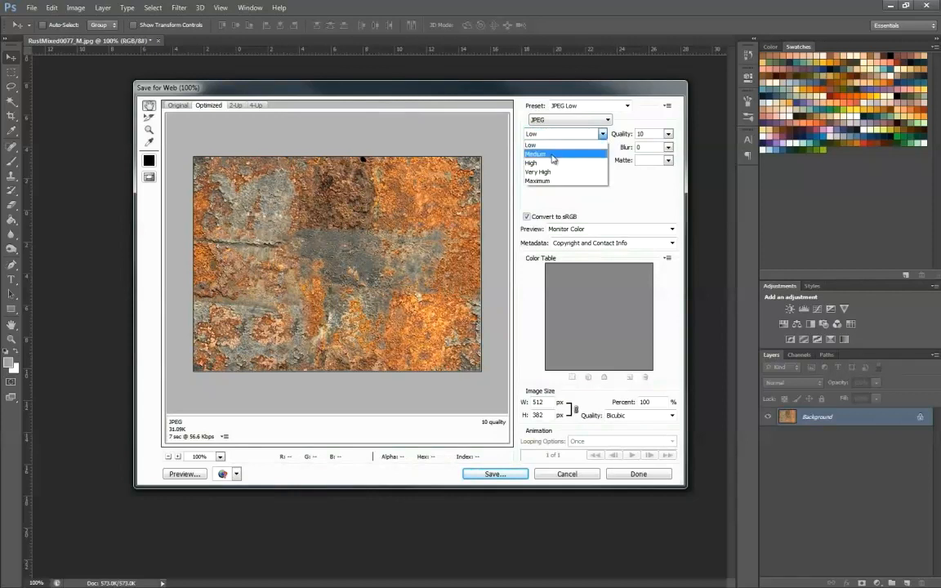
pyautogui.click(539, 151)
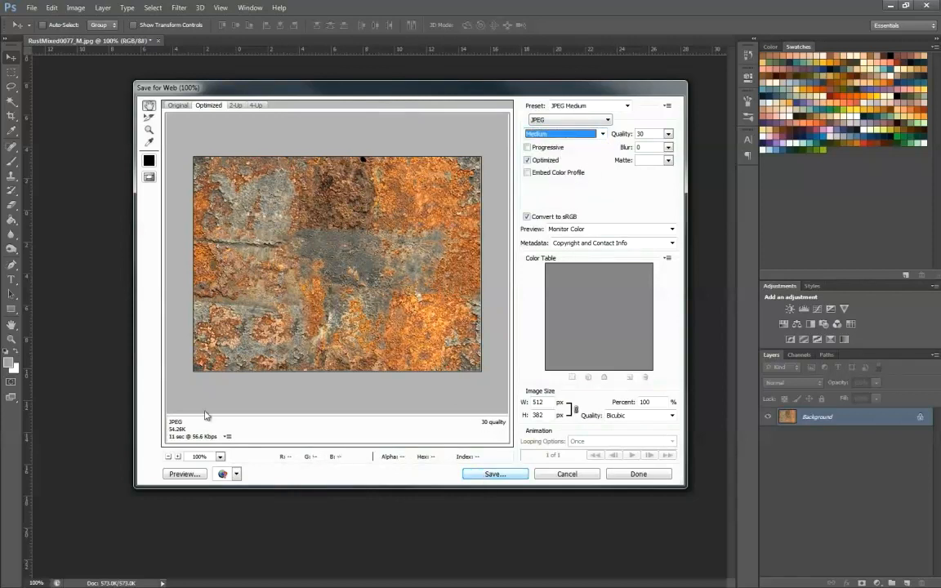
# - Save the optimized rust image as rustTile in the tiles folder of the textures library
pyautogui.click(492, 473)
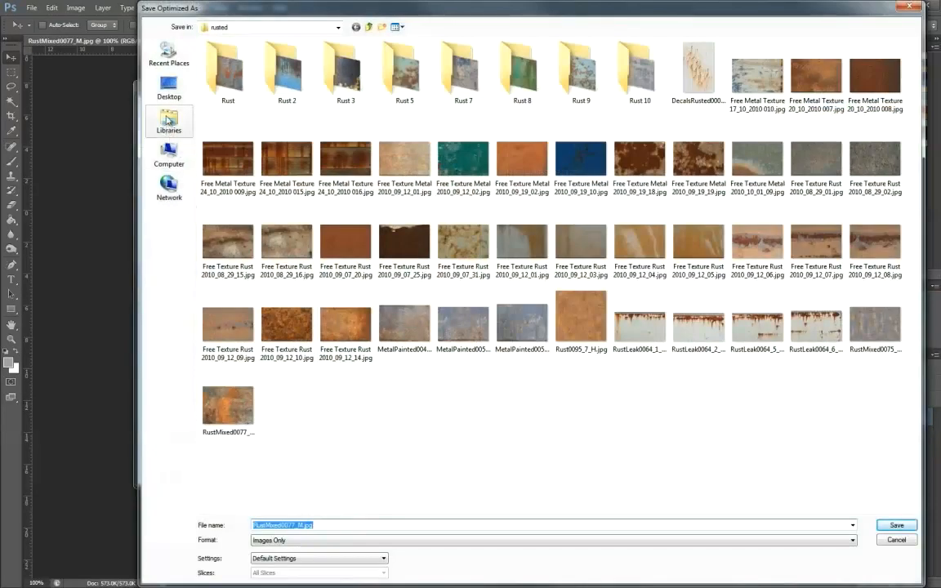
pyautogui.click(169, 154)
pyautogui.click(169, 124)
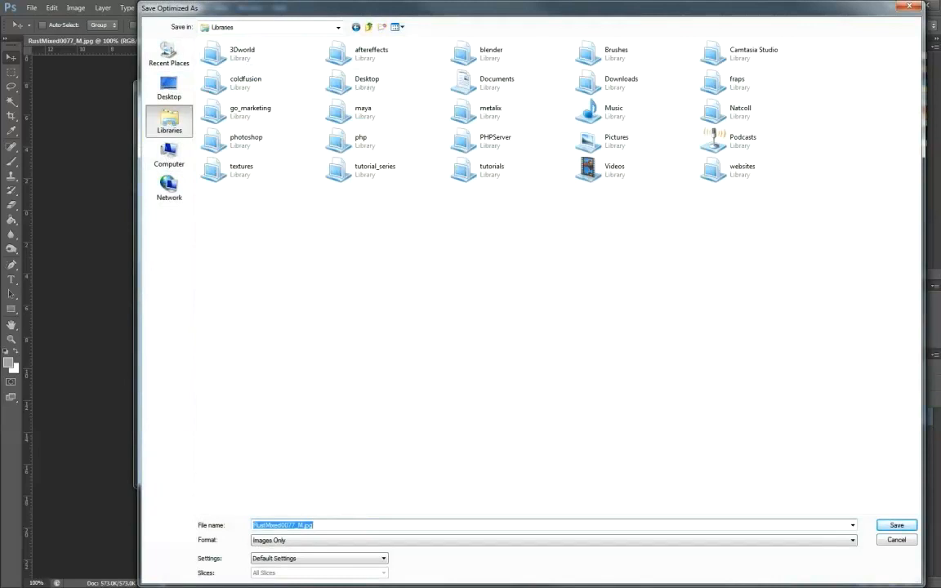
pyautogui.doubleClick(241, 169)
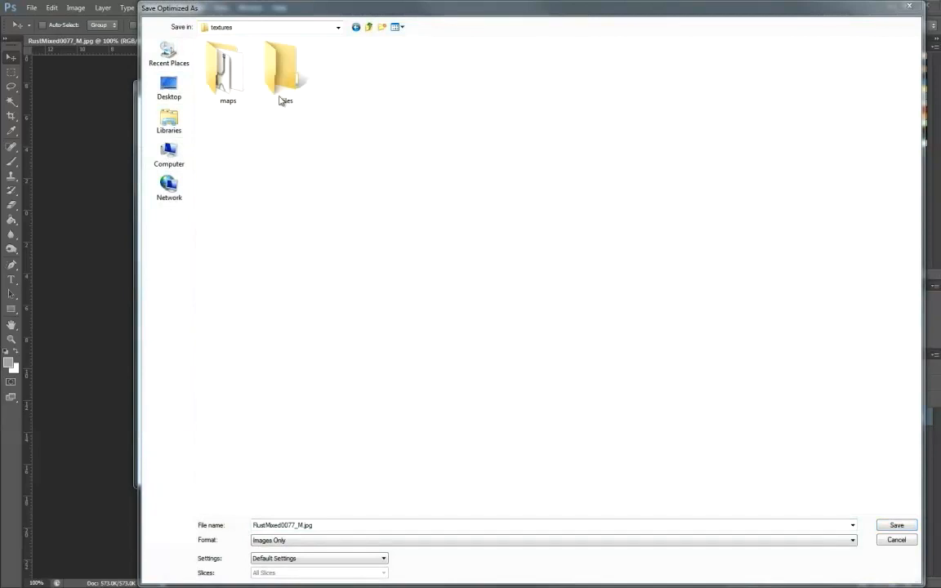
pyautogui.doubleClick(280, 75)
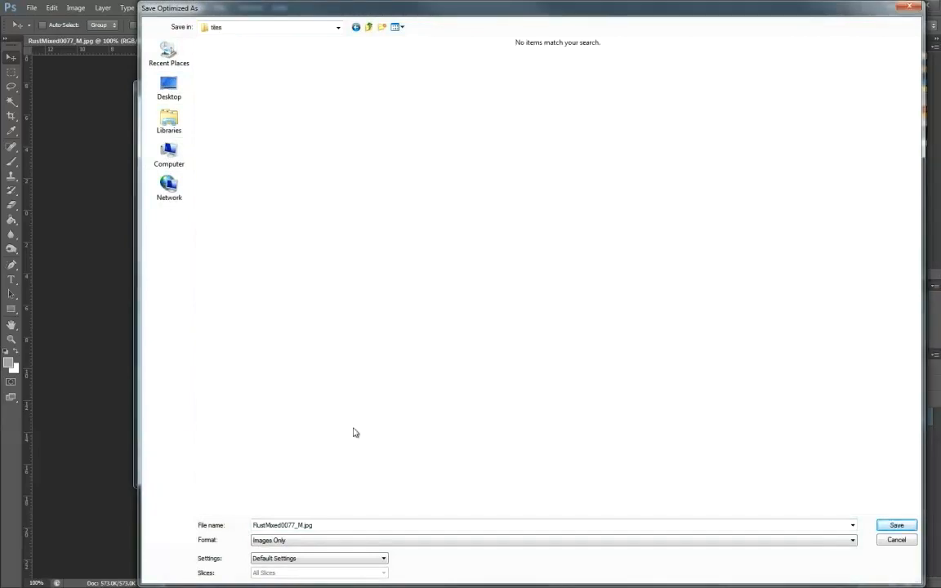
pyautogui.click(369, 522)
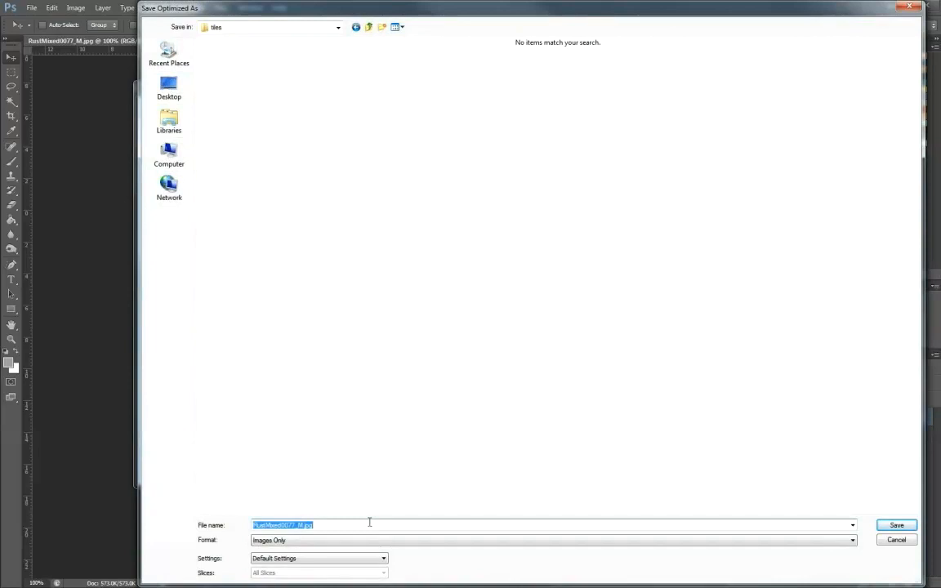
pyautogui.write('rust Tile')
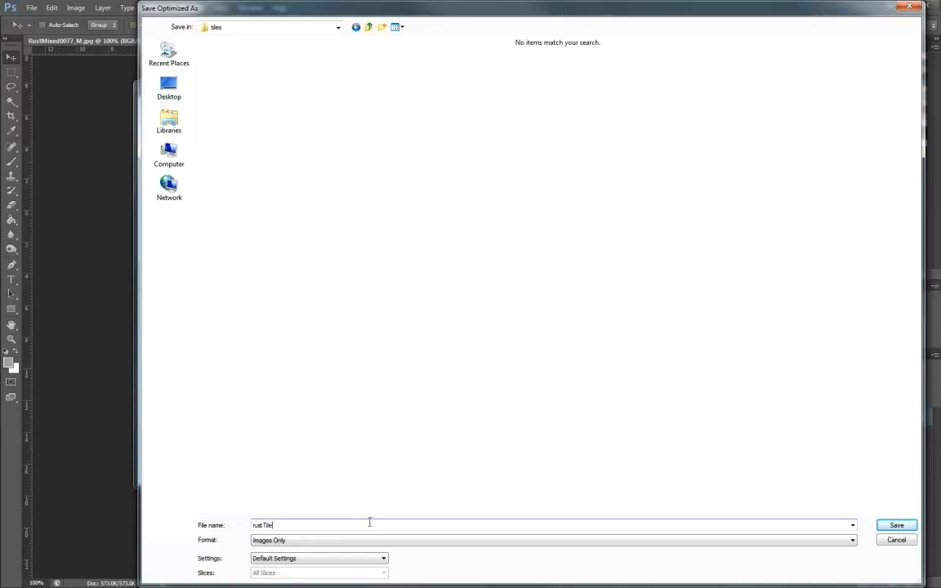
pyautogui.click(888, 526)
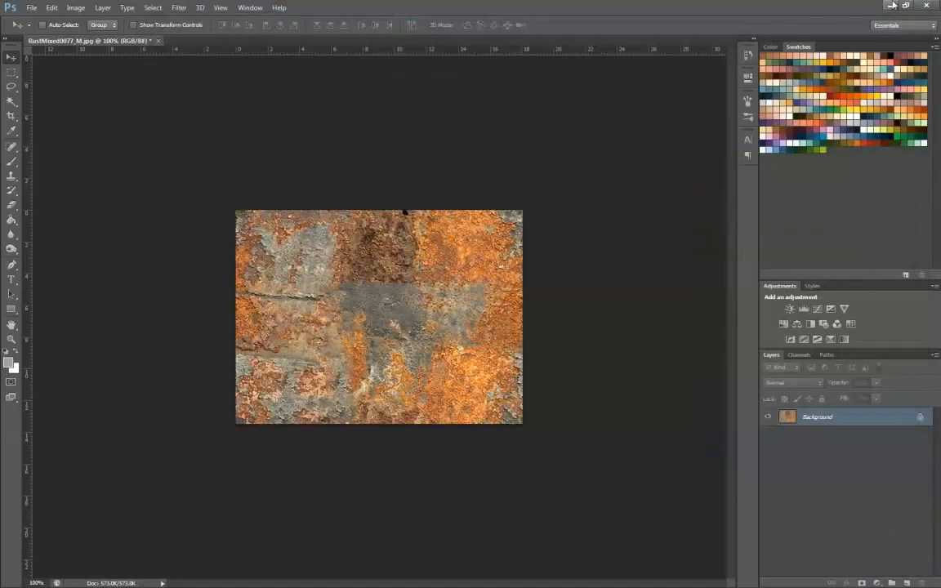
# - Switch to Blender and load rustTile.jpg from the project's textures/tiles folder as the roofing sheet's texture image
pyautogui.click(892, 5)
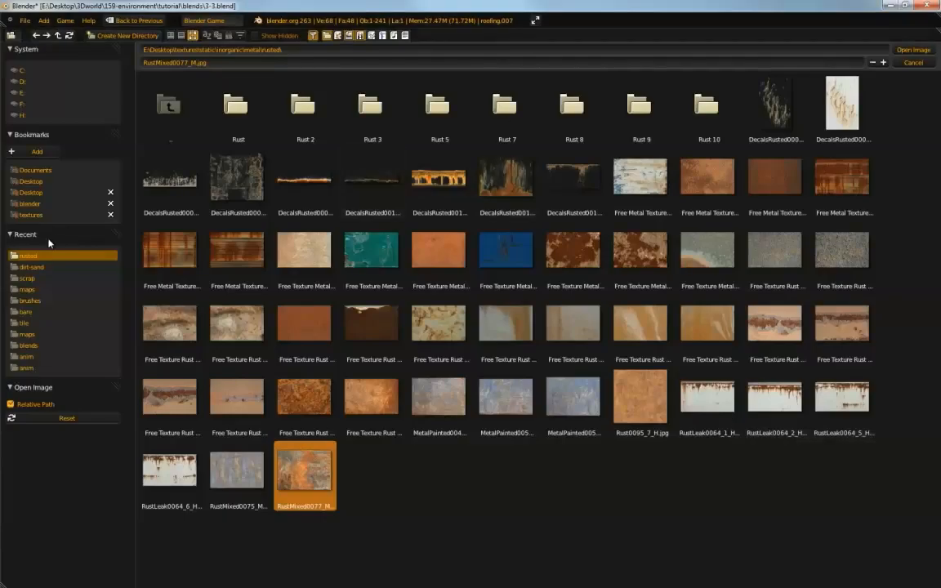
pyautogui.click(38, 287)
pyautogui.click(169, 105)
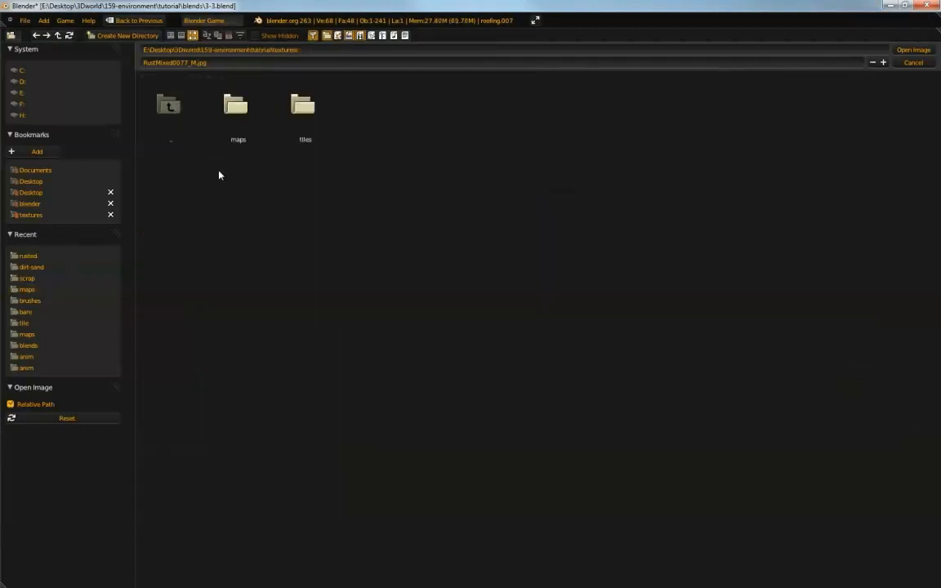
pyautogui.click(298, 111)
pyautogui.click(237, 107)
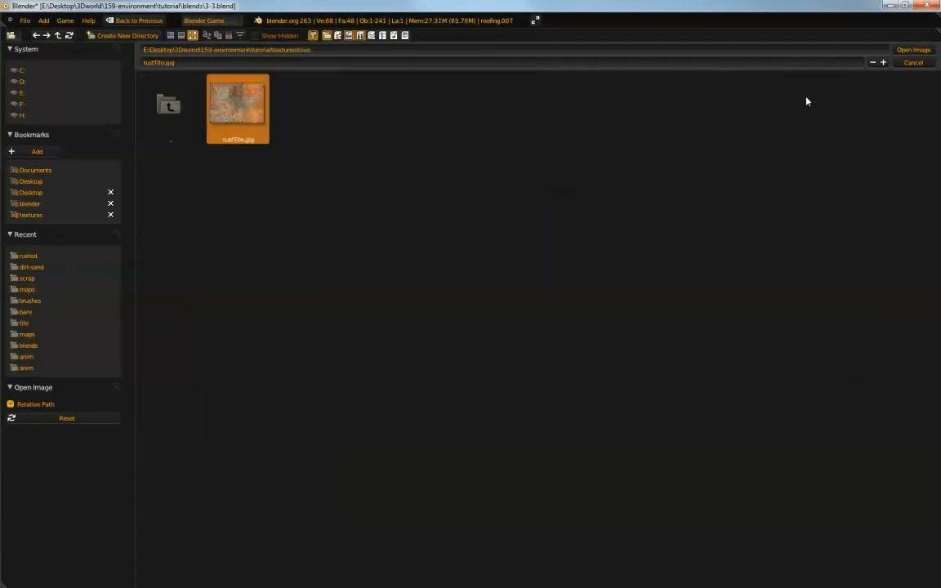
pyautogui.click(911, 50)
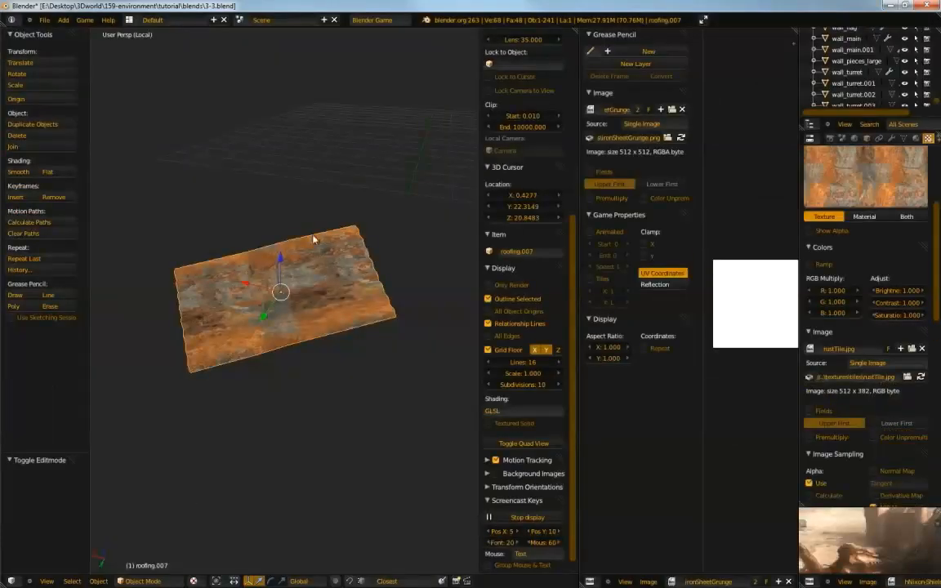
# - Enter Edit Mode on the roofing sheet and scale its UVs uniformly to about 0.945
pyautogui.moveTo(326, 236); pyautogui.dragTo(317, 331, button='middle')
pyautogui.moveTo(321, 351)
pyautogui.keyDown('ctrl'); pyautogui.mouseDown(button='middle')
pyautogui.moveTo(320, 311)
pyautogui.moveTo(327, 355)
pyautogui.mouseUp(button='middle'); pyautogui.keyUp('ctrl')
pyautogui.press('Tab')
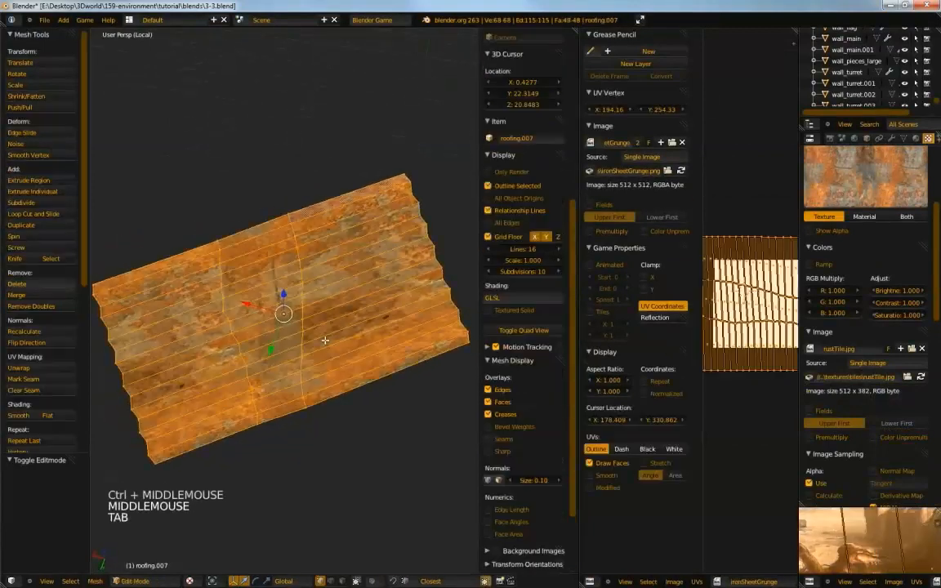
pyautogui.press('s')
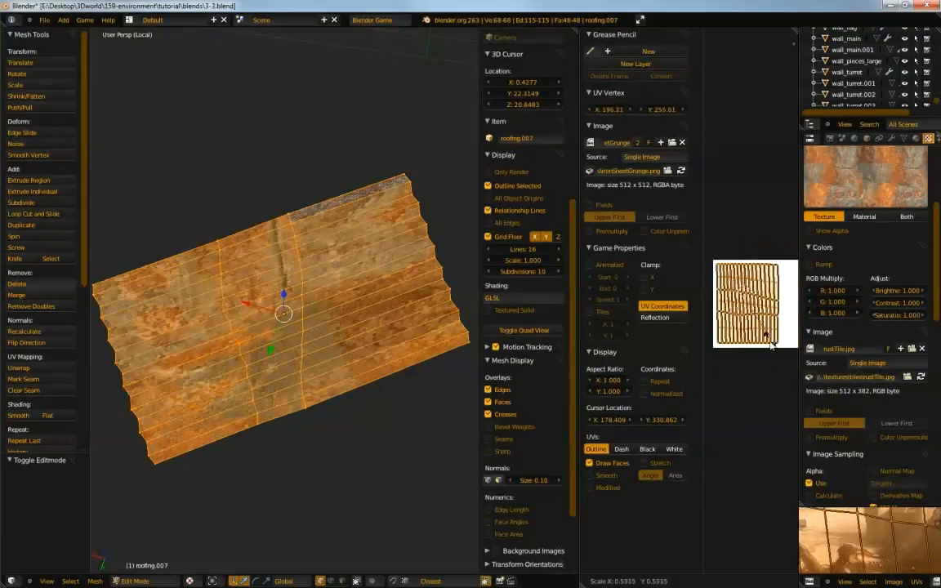
pyautogui.click(771, 365)
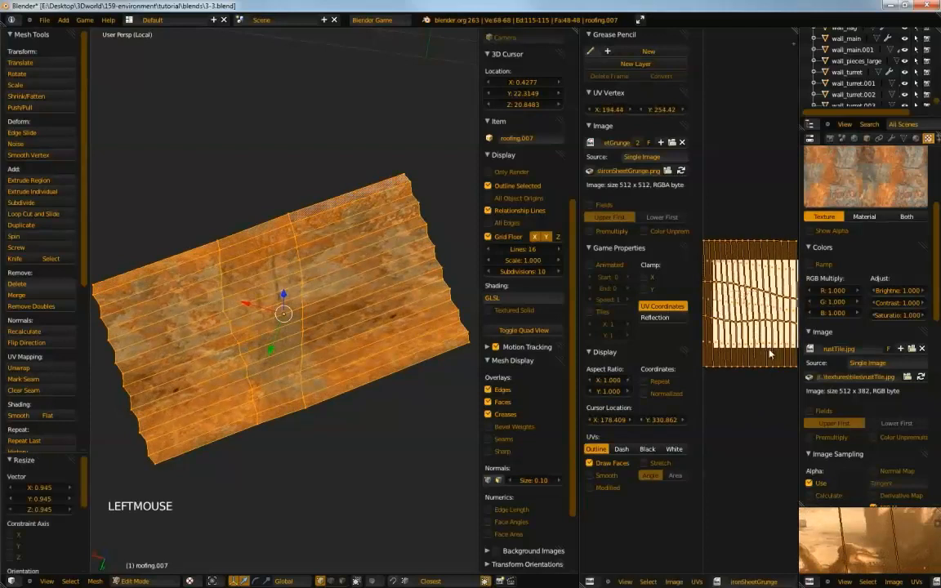
# - Move the sheet's UVs slightly along X and narrow them along X to about 0.7
pyautogui.press('g')
pyautogui.click(782, 365)
pyautogui.press('s')
pyautogui.press('x')
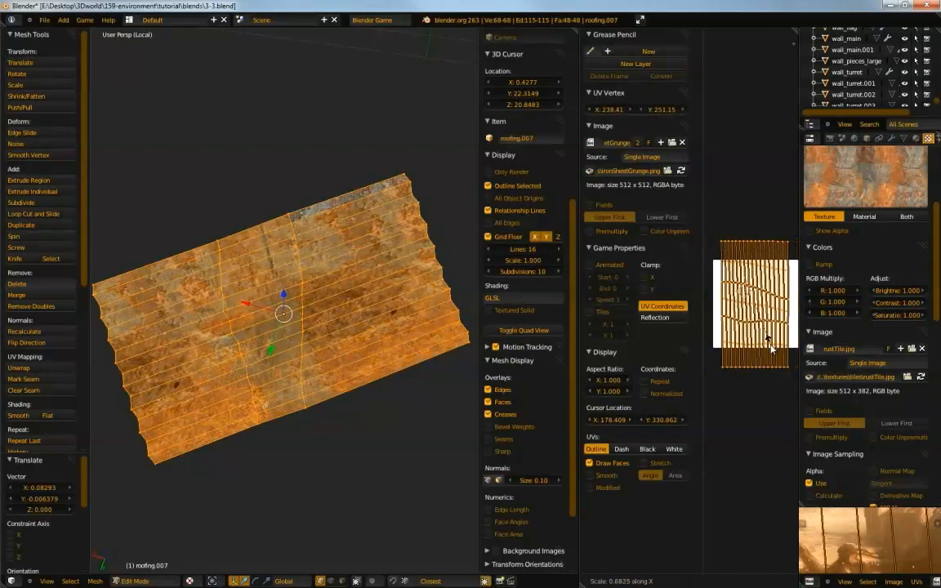
pyautogui.click(771, 339)
# - Check the rust on the sheet and move its UVs up by about 0.42 over the image
pyautogui.moveTo(245, 326); pyautogui.dragTo(278, 331, button='middle')
pyautogui.press('Tab')
pyautogui.press('Tab')
pyautogui.keyDown('ctrl'); pyautogui.moveTo(278, 331); pyautogui.dragTo(327, 335, button='middle'); pyautogui.keyUp('ctrl')
pyautogui.press('g')
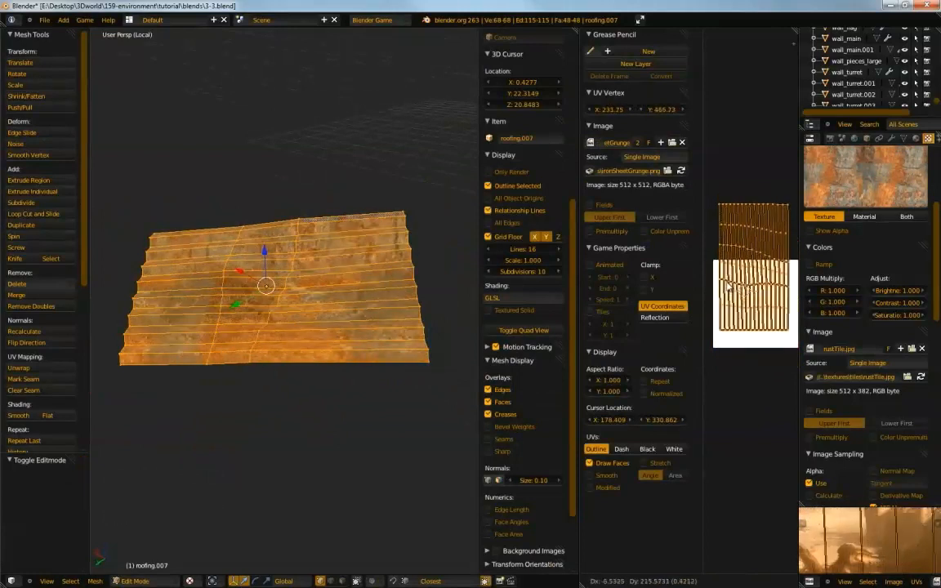
pyautogui.click(729, 286)
# - Reposition the sheet's UVs once more and inspect the rust texture on the whole sheet in Object Mode
pyautogui.moveTo(327, 327); pyautogui.dragTo(270, 285, button='middle')
pyautogui.press('Tab')
pyautogui.press('Tab')
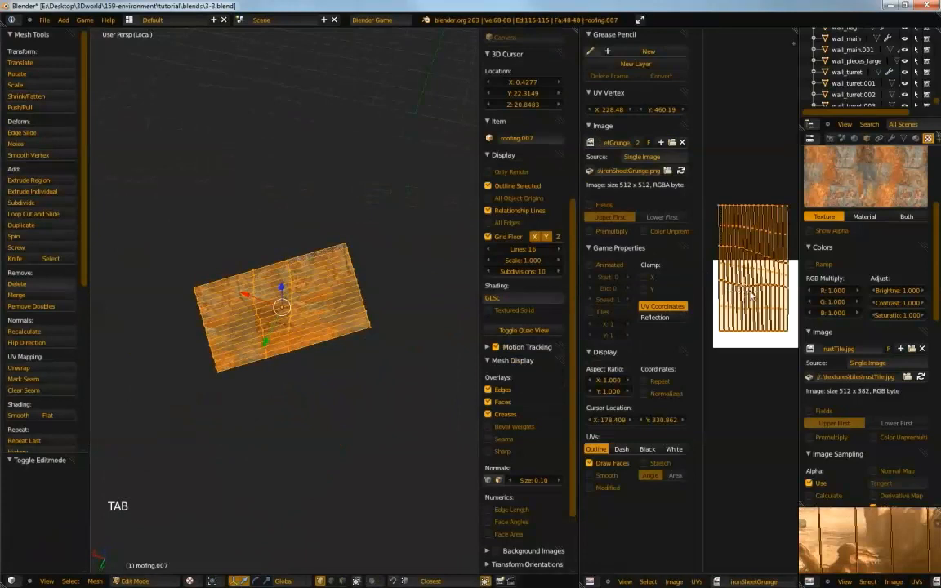
pyautogui.press('g')
pyautogui.click(732, 287)
pyautogui.press('Tab')
pyautogui.moveTo(320, 319); pyautogui.dragTo(296, 274, button='middle')
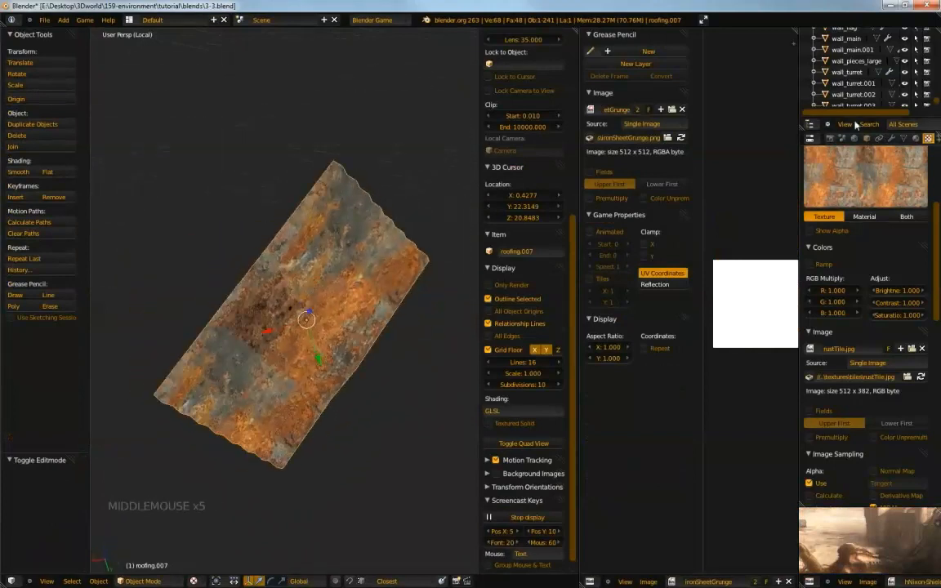
# - Select the ironSheetGrunge texture slot and make the roofing sheet's default UV map active
pyautogui.moveTo(850, 234); pyautogui.dragTo(858, 406, button='middle')
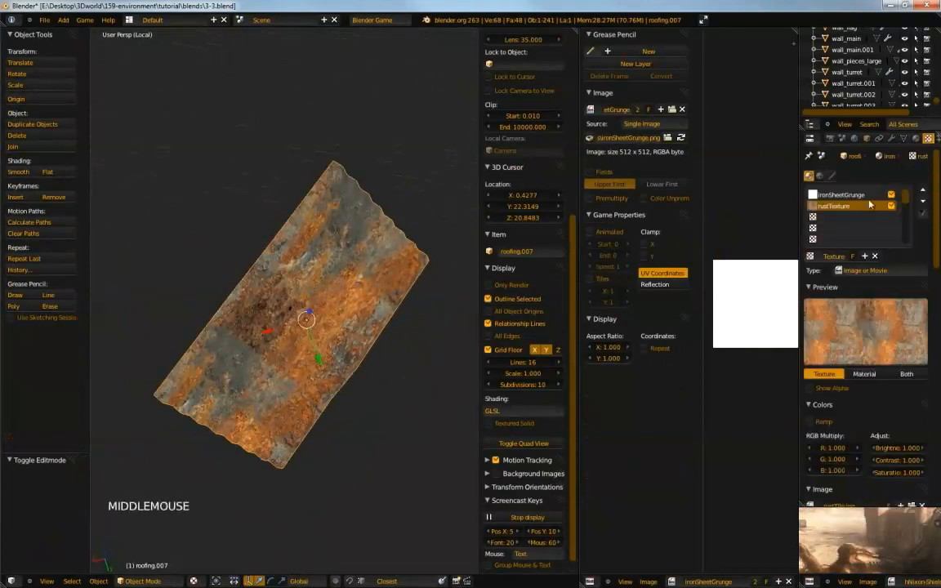
pyautogui.click(859, 196)
pyautogui.click(903, 138)
pyautogui.click(848, 386)
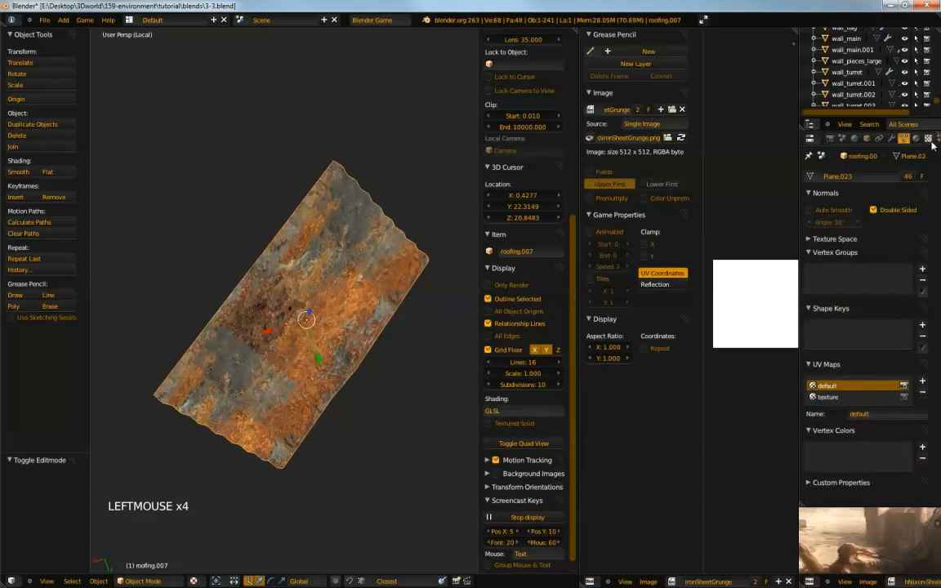
pyautogui.click(927, 138)
# - Switch the roofing sheet to Texture Paint mode and resize the brush to a radius of 27
pyautogui.click(152, 577)
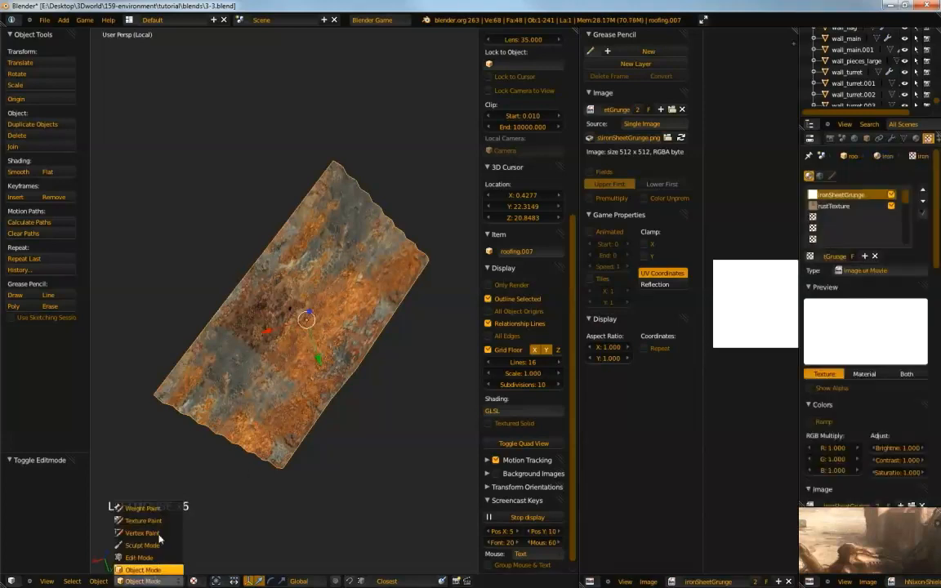
pyautogui.click(147, 521)
pyautogui.moveTo(247, 361)
pyautogui.mouseDown(button='middle')
pyautogui.moveTo(210, 320)
pyautogui.moveTo(244, 319)
pyautogui.moveTo(254, 302)
pyautogui.moveTo(294, 294)
pyautogui.moveTo(235, 437)
pyautogui.mouseUp(button='middle')
pyautogui.press('f')
pyautogui.click(212, 292)
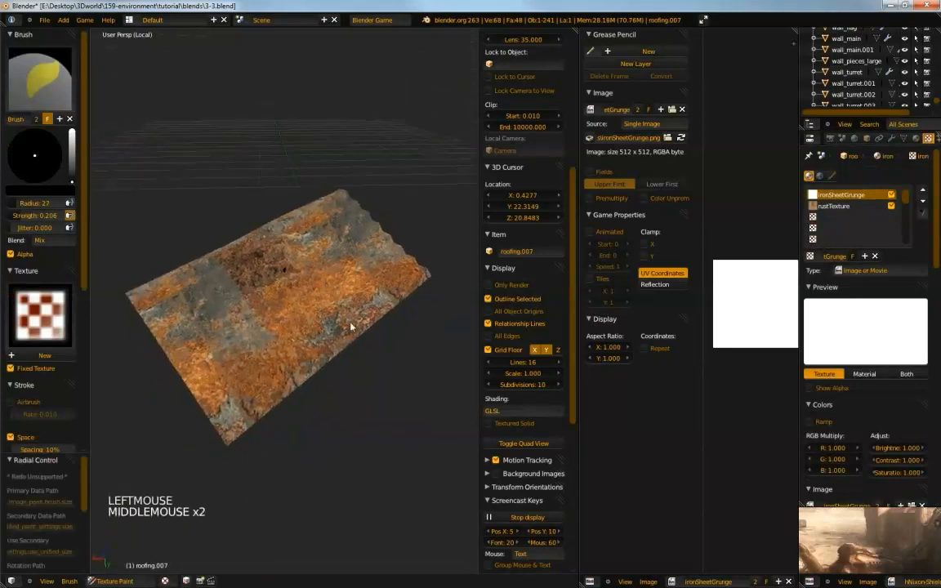
# - Try dark strokes along the sheet's corrugations and undo them
pyautogui.moveTo(235, 437)
pyautogui.mouseDown()
pyautogui.moveTo(400, 300)
pyautogui.moveTo(421, 254)
pyautogui.moveTo(426, 260)
pyautogui.moveTo(335, 357)
pyautogui.moveTo(208, 453)
pyautogui.moveTo(217, 422)
pyautogui.mouseUp()
pyautogui.hotkey('ctrl', 'z')
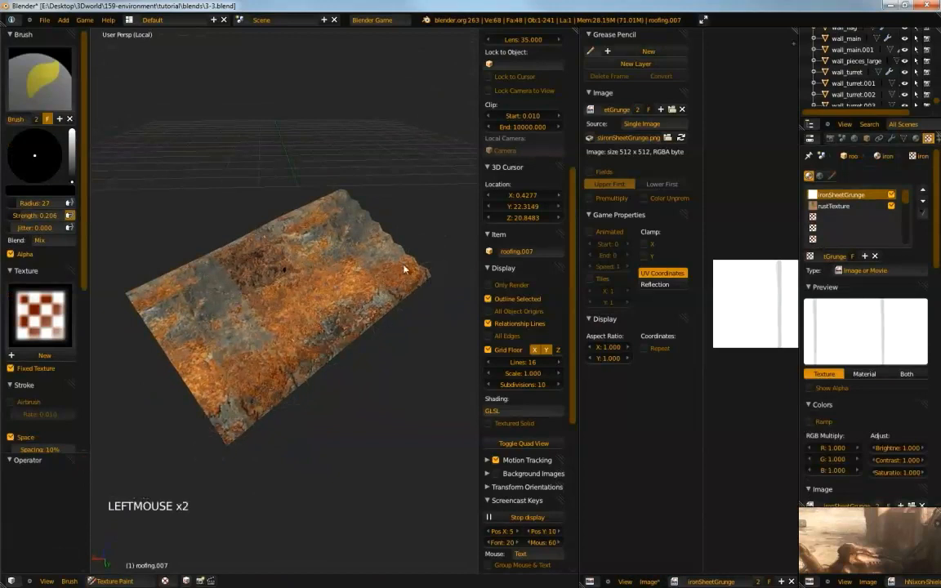
pyautogui.hotkey('ctrl', 'z')
pyautogui.click(347, 298)
pyautogui.moveTo(296, 346); pyautogui.dragTo(295, 348)
pyautogui.hotkey('ctrl', 'z')
# - Set the brush strength to 0.118 and try a dark stroke along the sheet, undoing it
pyautogui.moveTo(46, 215); pyautogui.dragTo(41, 215)
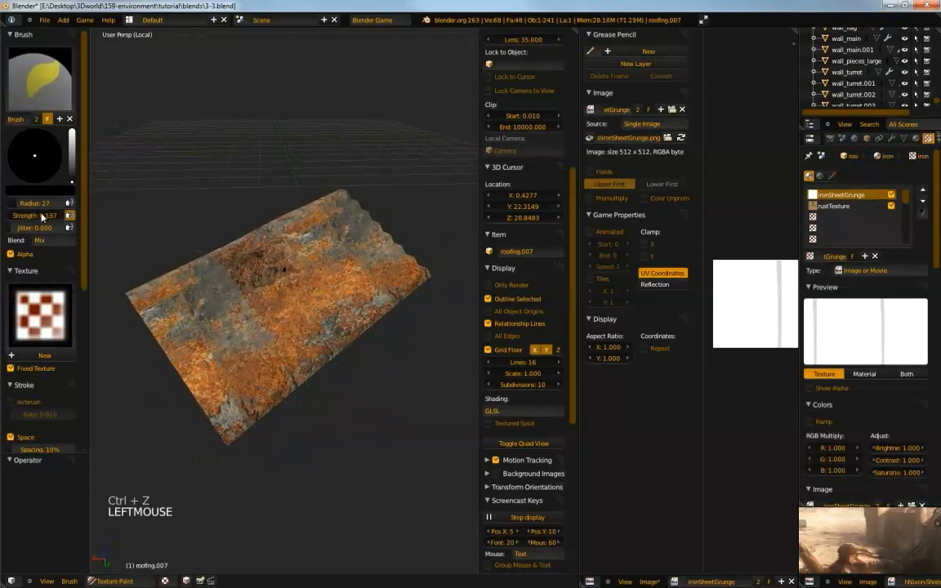
pyautogui.click(45, 215)
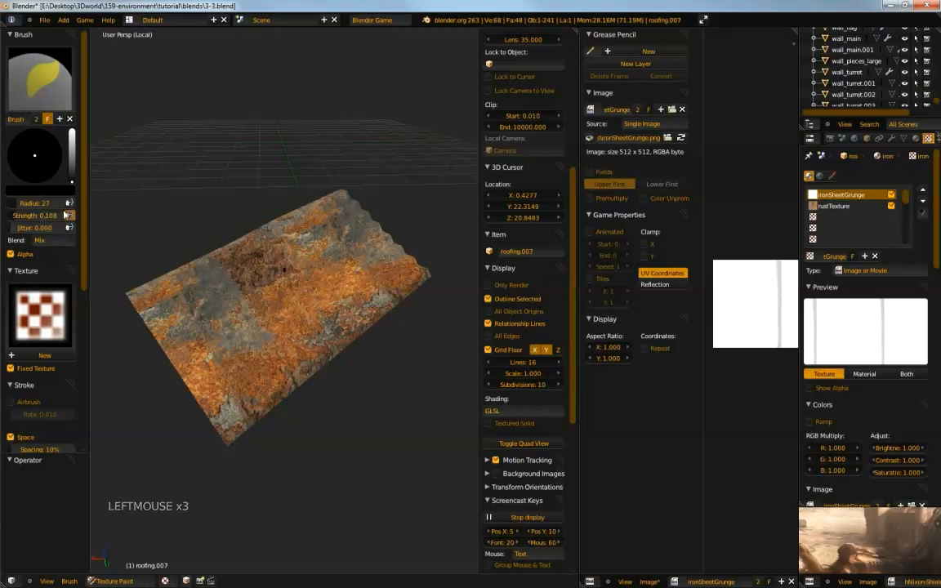
pyautogui.click(52, 216)
pyautogui.moveTo(45, 214)
pyautogui.mouseDown()
pyautogui.moveTo(31, 216)
pyautogui.moveTo(41, 215)
pyautogui.mouseUp()
pyautogui.moveTo(234, 435)
pyautogui.mouseDown()
pyautogui.moveTo(408, 280)
pyautogui.moveTo(420, 281)
pyautogui.mouseUp()
pyautogui.hotkey('ctrl', 'z')
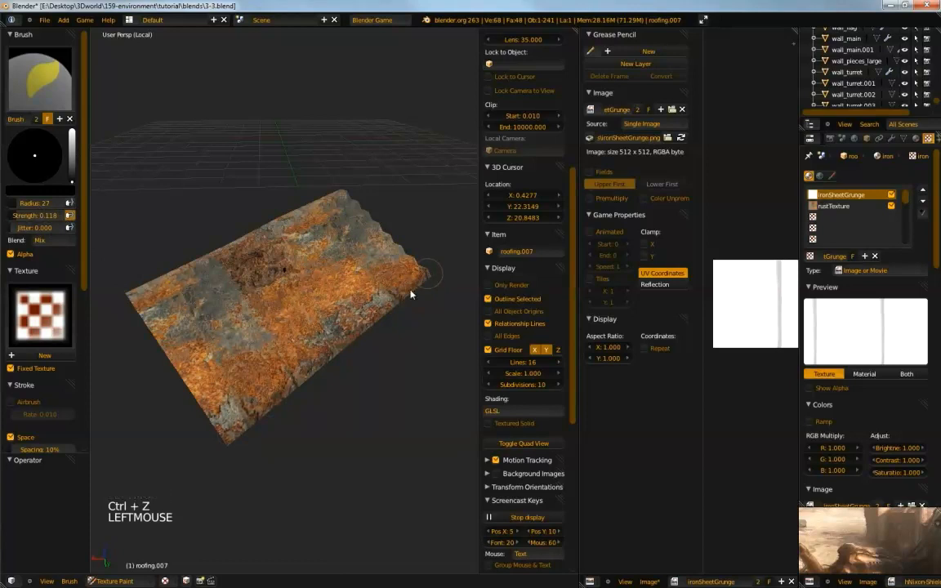
# - Paint soft dark strokes along the grooves of the sheet, undoing and repainting a misplaced one
pyautogui.moveTo(272, 374); pyautogui.dragTo(391, 254, button='middle')
pyautogui.moveTo(392, 255); pyautogui.dragTo(327, 331)
pyautogui.moveTo(264, 389); pyautogui.dragTo(262, 392)
pyautogui.moveTo(386, 243); pyautogui.dragTo(381, 246)
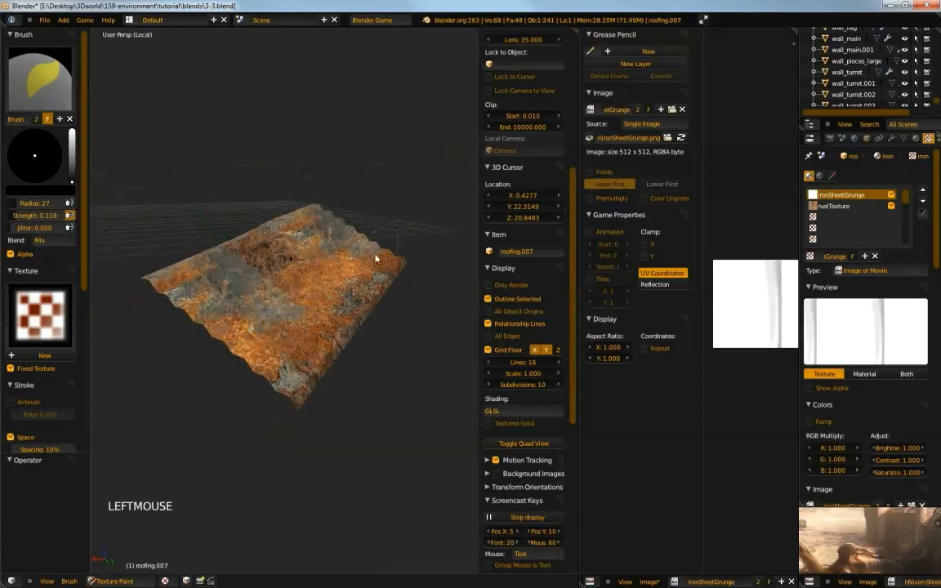
pyautogui.moveTo(257, 369); pyautogui.dragTo(251, 379)
pyautogui.moveTo(357, 244)
pyautogui.mouseDown()
pyautogui.moveTo(237, 367)
pyautogui.moveTo(357, 249)
pyautogui.moveTo(256, 325)
pyautogui.moveTo(237, 347)
pyautogui.moveTo(358, 232)
pyautogui.mouseUp()
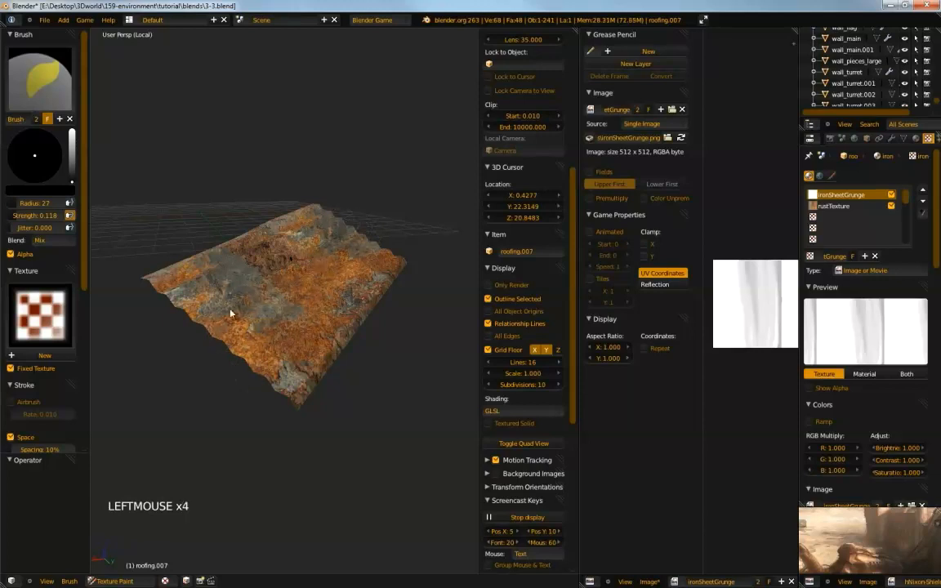
pyautogui.hotkey('ctrl', 'z')
pyautogui.click(274, 268)
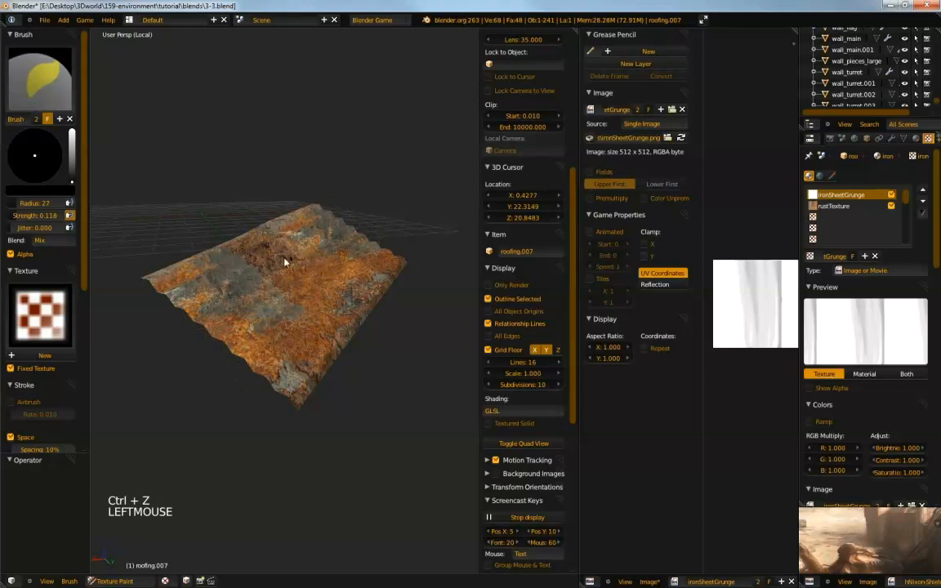
pyautogui.moveTo(336, 218)
pyautogui.mouseDown()
pyautogui.moveTo(170, 297)
pyautogui.moveTo(267, 231)
pyautogui.mouseUp()
# - Darken the grooves near the opposite long side of the sheet with strokes and repeated dabs
pyautogui.moveTo(348, 188); pyautogui.dragTo(301, 452, button='middle')
pyautogui.click(296, 471)
pyautogui.moveTo(300, 394); pyautogui.dragTo(307, 364)
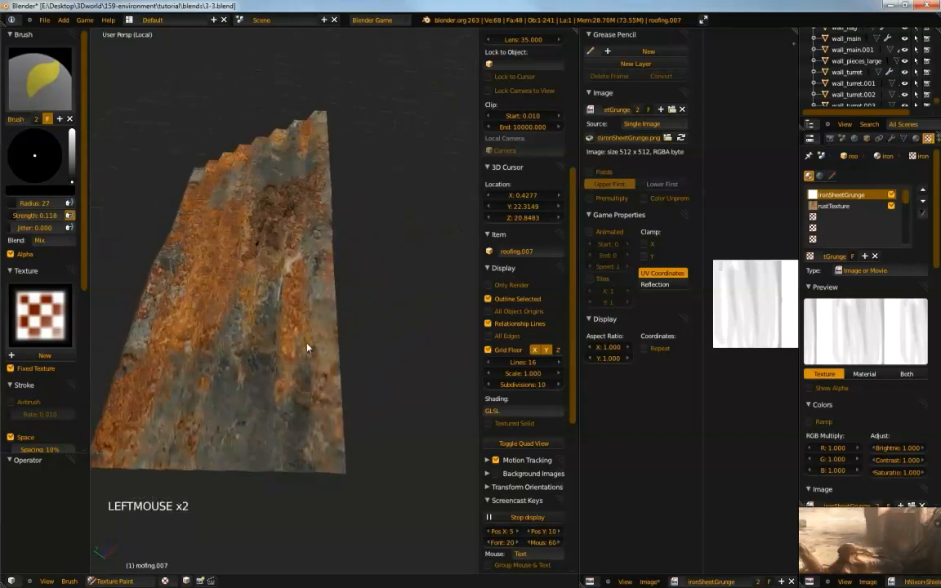
pyautogui.moveTo(294, 239); pyautogui.dragTo(265, 174, button='middle')
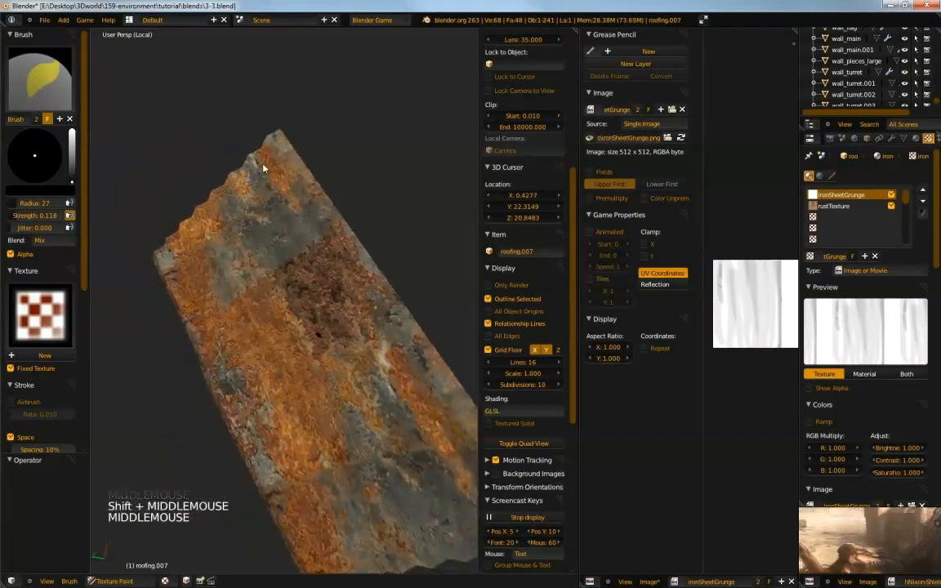
pyautogui.moveTo(267, 160); pyautogui.dragTo(287, 187)
pyautogui.moveTo(287, 186); pyautogui.dragTo(349, 277)
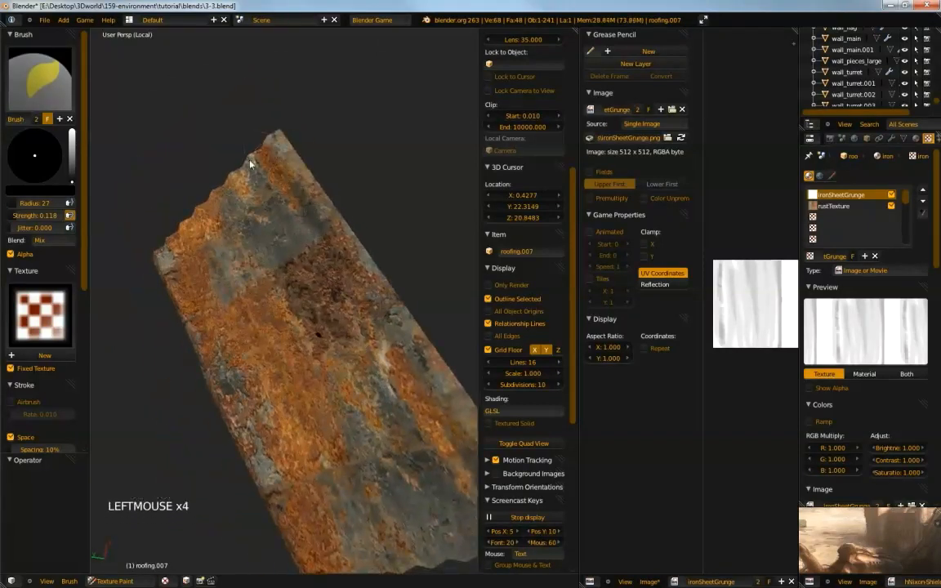
pyautogui.click(293, 268)
pyautogui.moveTo(292, 268)
pyautogui.keyDown('shift'); pyautogui.mouseDown(button='middle')
pyautogui.moveTo(283, 304)
pyautogui.moveTo(288, 257)
pyautogui.mouseUp(button='middle'); pyautogui.keyUp('shift')
pyautogui.click(343, 330)
pyautogui.click(343, 330)
pyautogui.click(359, 359)
pyautogui.click(377, 399)
pyautogui.click(406, 441)
pyautogui.click(338, 291)
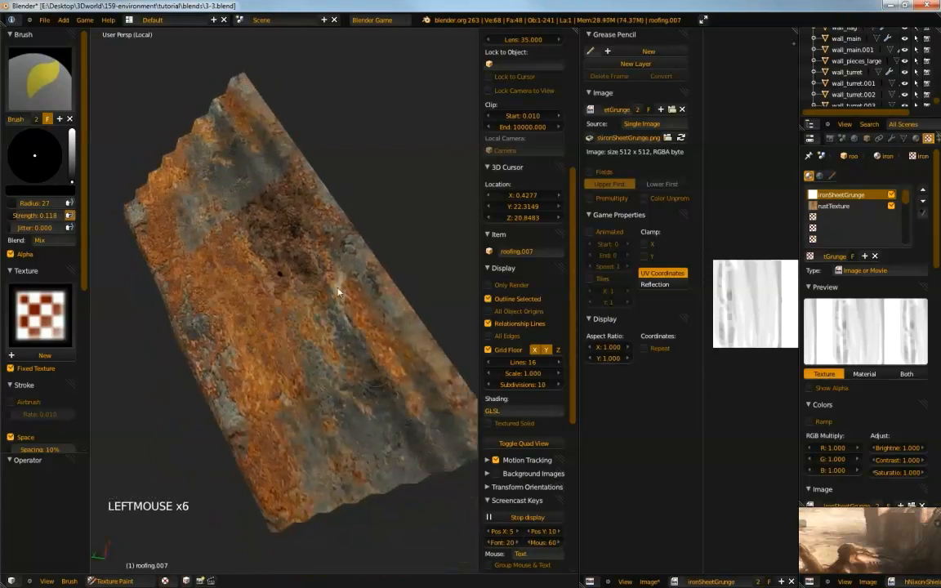
pyautogui.click(385, 465)
pyautogui.click(376, 441)
pyautogui.click(365, 419)
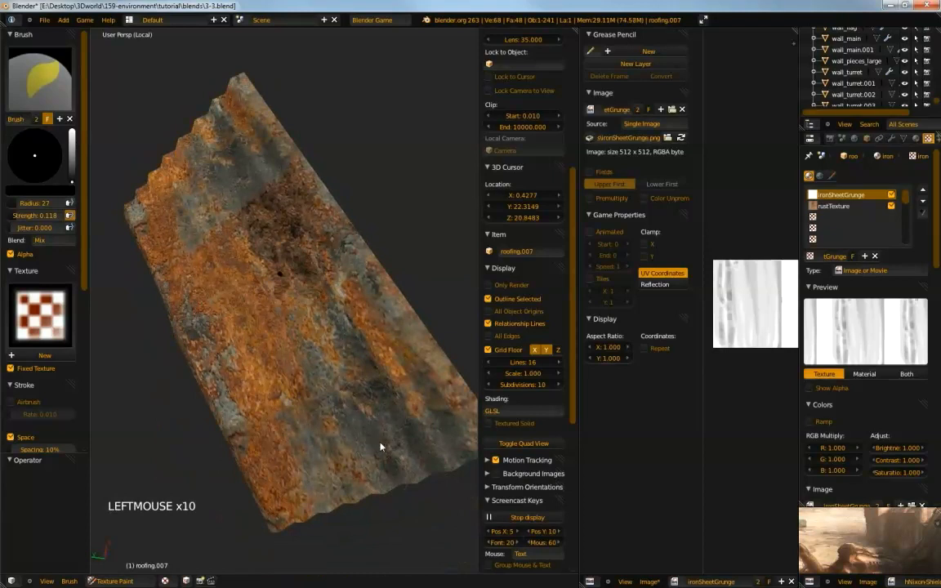
pyautogui.click(325, 353)
pyautogui.click(319, 346)
pyautogui.click(312, 338)
# - Dab dark grunge along the neighbouring grooves from the jagged end towards the sheet's middle
pyautogui.moveTo(311, 335); pyautogui.dragTo(368, 331, button='middle')
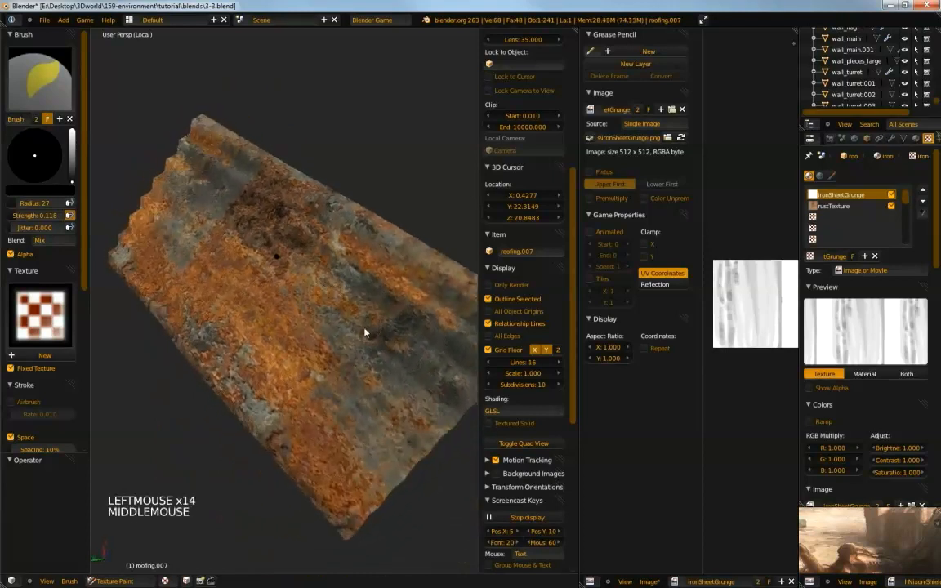
pyautogui.click(276, 254)
pyautogui.click(263, 245)
pyautogui.click(249, 236)
pyautogui.click(227, 219)
pyautogui.click(206, 203)
pyautogui.click(201, 206)
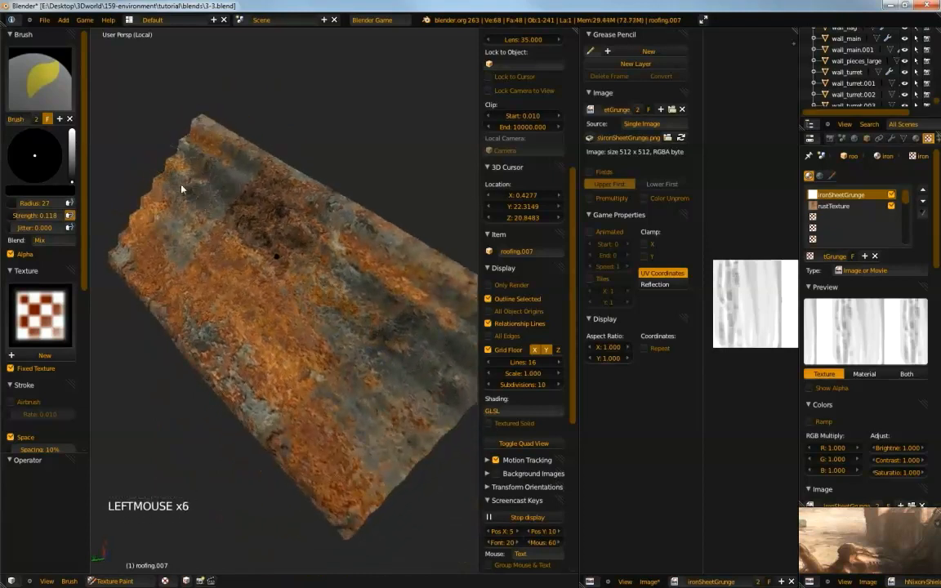
pyautogui.click(254, 243)
pyautogui.click(279, 268)
pyautogui.click(308, 288)
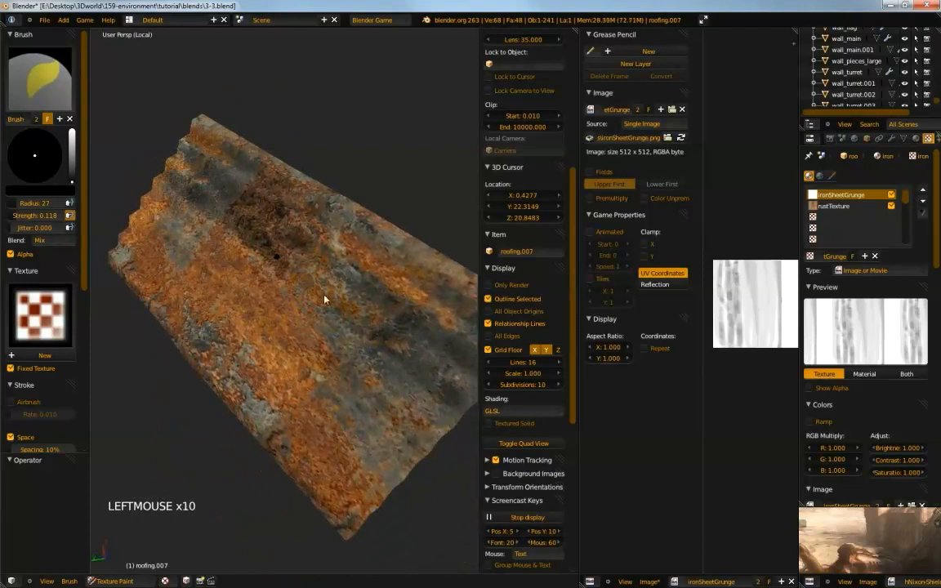
pyautogui.click(132, 175)
pyautogui.click(168, 203)
pyautogui.click(202, 238)
pyautogui.click(213, 255)
pyautogui.click(163, 211)
pyautogui.click(172, 217)
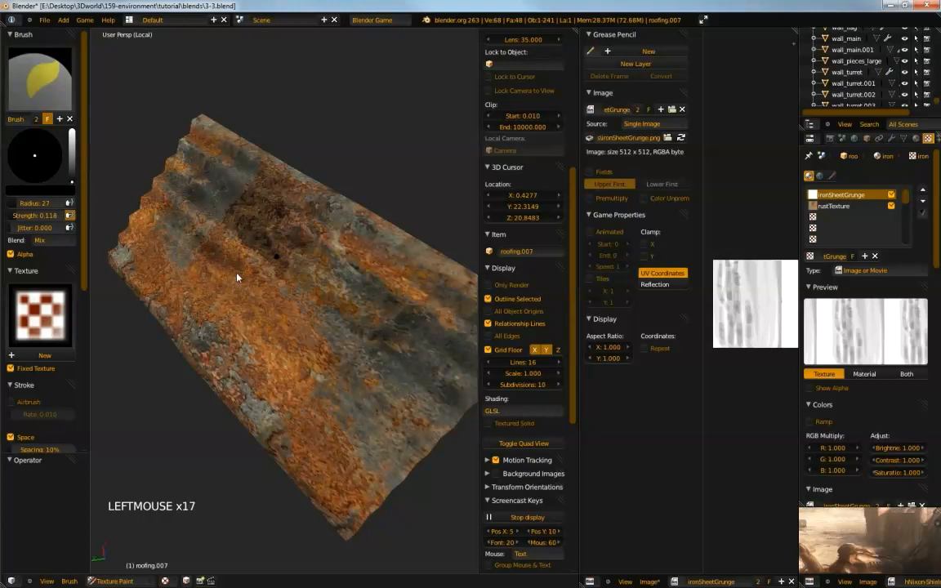
# - Add dark dabs to the central grooves of the sheet from a lower viewing angle
pyautogui.moveTo(426, 434)
pyautogui.mouseDown(button='middle')
pyautogui.moveTo(332, 373)
pyautogui.moveTo(284, 283)
pyautogui.mouseUp(button='middle')
pyautogui.click(315, 328)
pyautogui.click(320, 336)
pyautogui.click(307, 317)
pyautogui.click(309, 310)
pyautogui.click(260, 254)
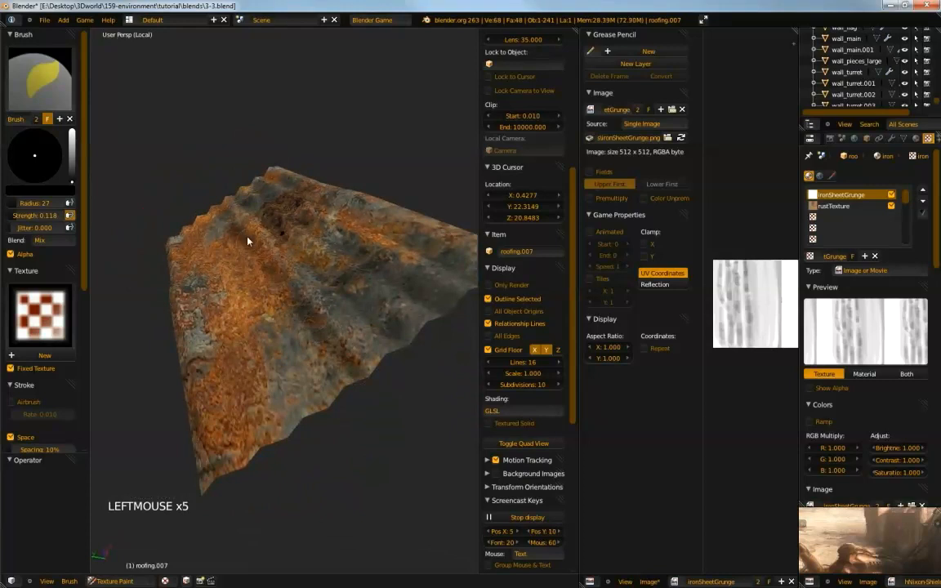
# - Lighten the ridges between the dark grooves with white paint and set the brush colour back to black
pyautogui.moveTo(254, 253)
pyautogui.mouseDown(button='middle')
pyautogui.moveTo(305, 273)
pyautogui.moveTo(395, 253)
pyautogui.moveTo(374, 269)
pyautogui.moveTo(320, 248)
pyautogui.moveTo(172, 296)
pyautogui.mouseUp(button='middle')
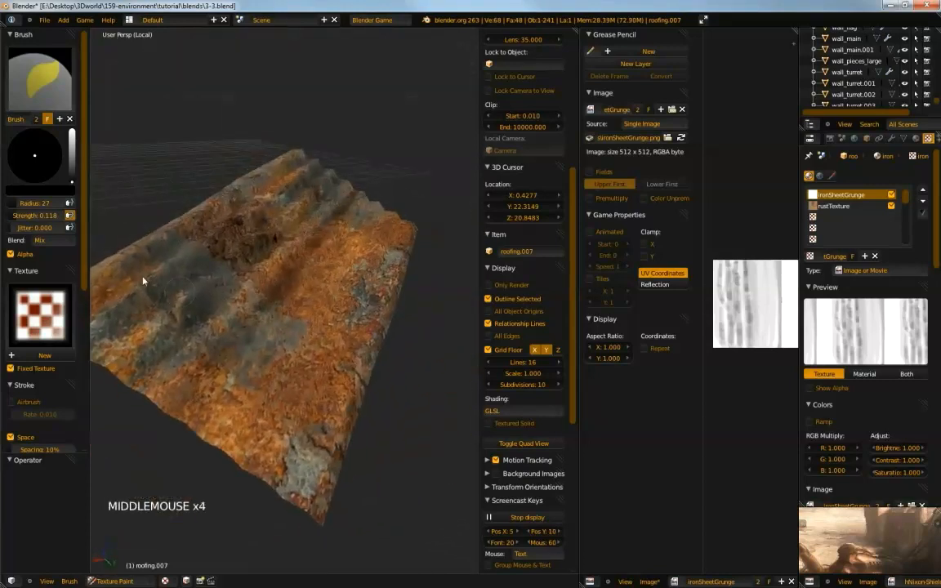
pyautogui.click(70, 145)
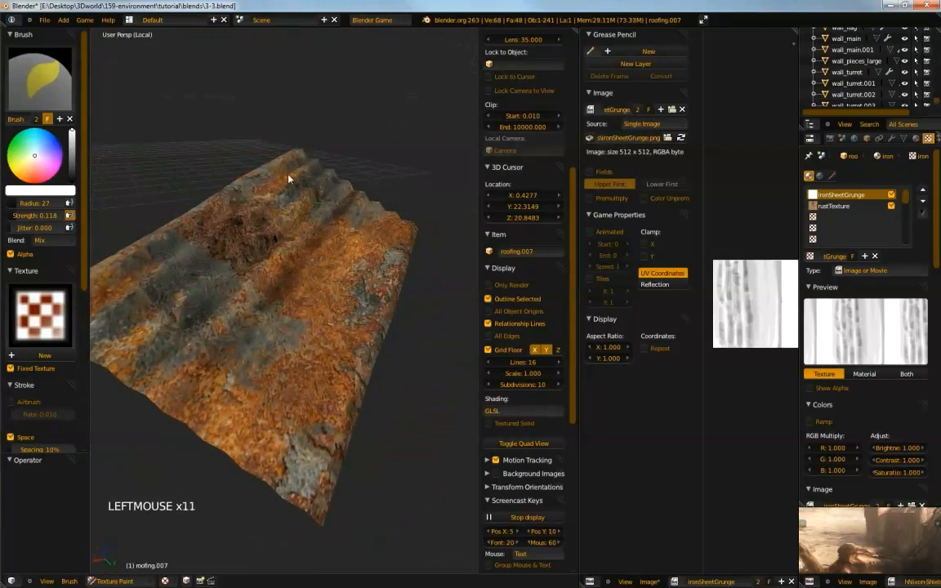
pyautogui.click(71, 181)
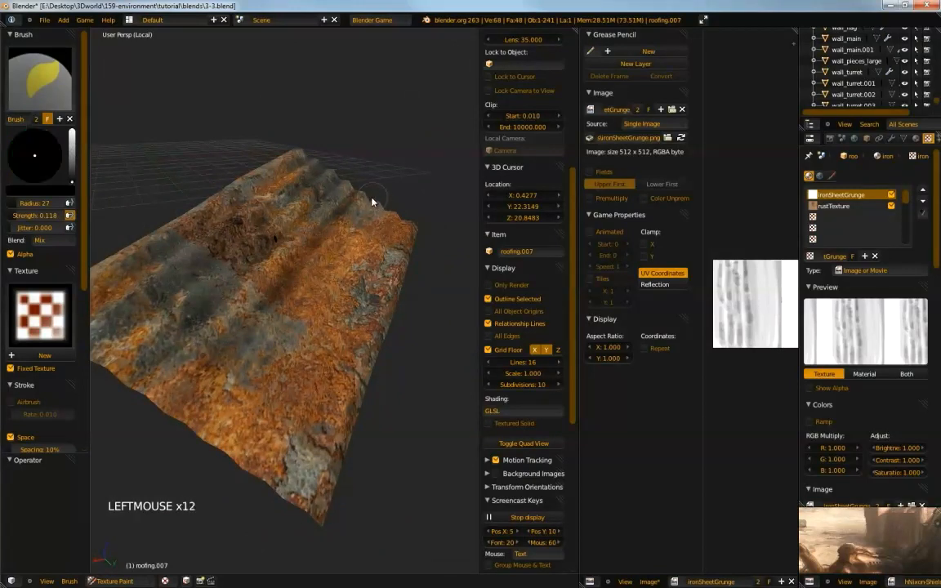
# - Paint long black strokes down the remaining grooves and along the sheet's outer edges
pyautogui.moveTo(369, 209); pyautogui.dragTo(343, 246)
pyautogui.moveTo(337, 256); pyautogui.dragTo(214, 436)
pyautogui.moveTo(282, 406)
pyautogui.mouseDown()
pyautogui.moveTo(243, 474)
pyautogui.moveTo(250, 466)
pyautogui.mouseUp()
pyautogui.moveTo(308, 359); pyautogui.dragTo(286, 403)
pyautogui.moveTo(335, 301); pyautogui.dragTo(307, 358)
pyautogui.moveTo(310, 253); pyautogui.dragTo(269, 315)
pyautogui.moveTo(333, 233); pyautogui.dragTo(318, 245)
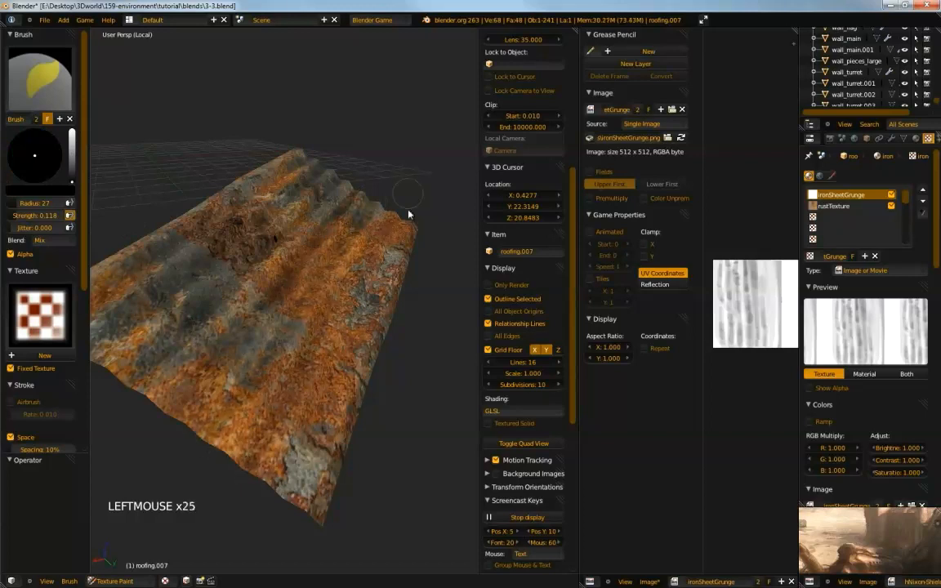
pyautogui.moveTo(361, 188); pyautogui.dragTo(334, 225)
pyautogui.moveTo(406, 218); pyautogui.dragTo(351, 327)
pyautogui.moveTo(343, 343); pyautogui.dragTo(315, 425)
pyautogui.moveTo(368, 319); pyautogui.dragTo(293, 503)
pyautogui.moveTo(288, 424); pyautogui.dragTo(289, 414)
pyautogui.moveTo(221, 397); pyautogui.dragTo(163, 334)
# - Add short dark dabs over the sheet's surface from the other side to break up the streaks
pyautogui.moveTo(177, 357)
pyautogui.mouseDown(button='middle')
pyautogui.moveTo(175, 390)
pyautogui.moveTo(279, 284)
pyautogui.moveTo(226, 302)
pyautogui.moveTo(357, 334)
pyautogui.moveTo(376, 294)
pyautogui.moveTo(397, 279)
pyautogui.mouseUp(button='middle')
pyautogui.click(397, 312)
pyautogui.click(390, 315)
pyautogui.click(387, 316)
pyautogui.click(447, 317)
pyautogui.click(416, 313)
pyautogui.click(398, 364)
pyautogui.click(391, 374)
pyautogui.click(376, 381)
pyautogui.click(343, 377)
pyautogui.click(325, 435)
pyautogui.click(312, 418)
# - Darken the middle patches and the short end edge of the sheet with further black dabs and strokes
pyautogui.moveTo(310, 416)
pyautogui.mouseDown(button='middle')
pyautogui.moveTo(416, 391)
pyautogui.moveTo(359, 343)
pyautogui.mouseUp(button='middle')
pyautogui.click(287, 281)
pyautogui.click(274, 275)
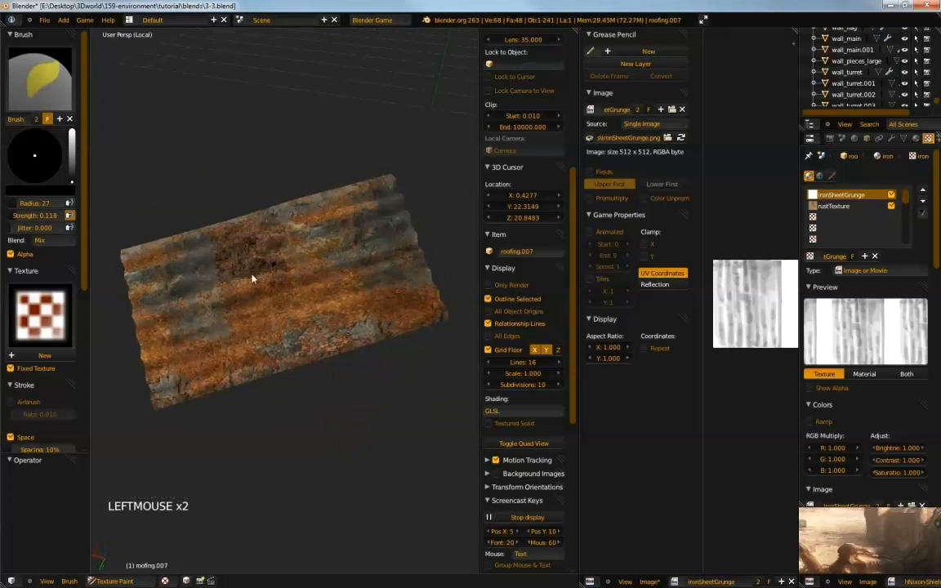
pyautogui.click(269, 281)
pyautogui.click(188, 282)
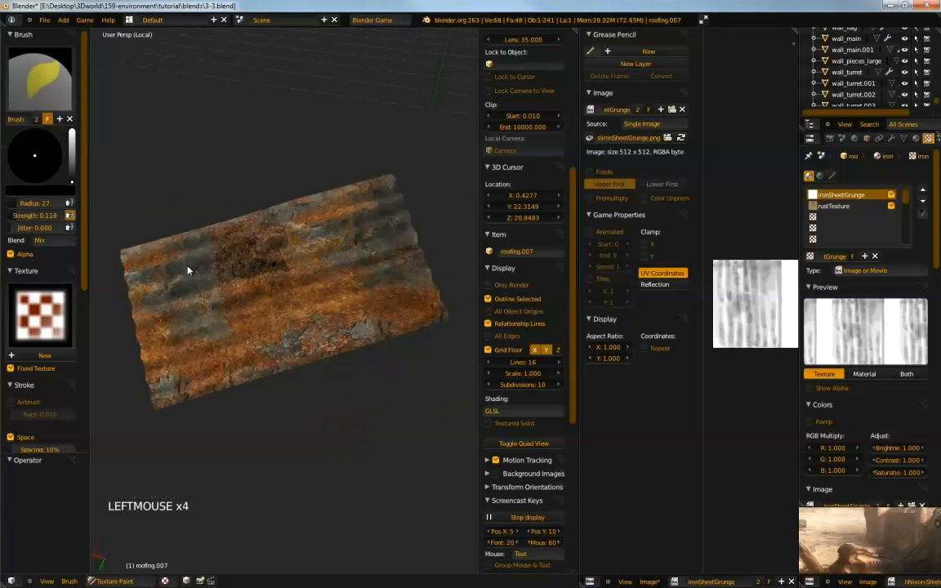
pyautogui.click(145, 307)
pyautogui.click(158, 365)
pyautogui.click(164, 396)
pyautogui.click(169, 395)
pyautogui.click(176, 391)
pyautogui.moveTo(175, 392); pyautogui.dragTo(214, 339, button='middle')
pyautogui.click(269, 326)
pyautogui.moveTo(326, 307)
pyautogui.mouseDown()
pyautogui.moveTo(174, 345)
pyautogui.moveTo(140, 273)
pyautogui.moveTo(144, 246)
pyautogui.mouseUp()
pyautogui.moveTo(187, 294); pyautogui.dragTo(225, 284)
pyautogui.moveTo(225, 283); pyautogui.dragTo(286, 294, button='middle')
# - Tint the ironSheet material's diffuse colour warm yellow with hue 0.113, saturation 0.615 and value 0.837
pyautogui.click(917, 138)
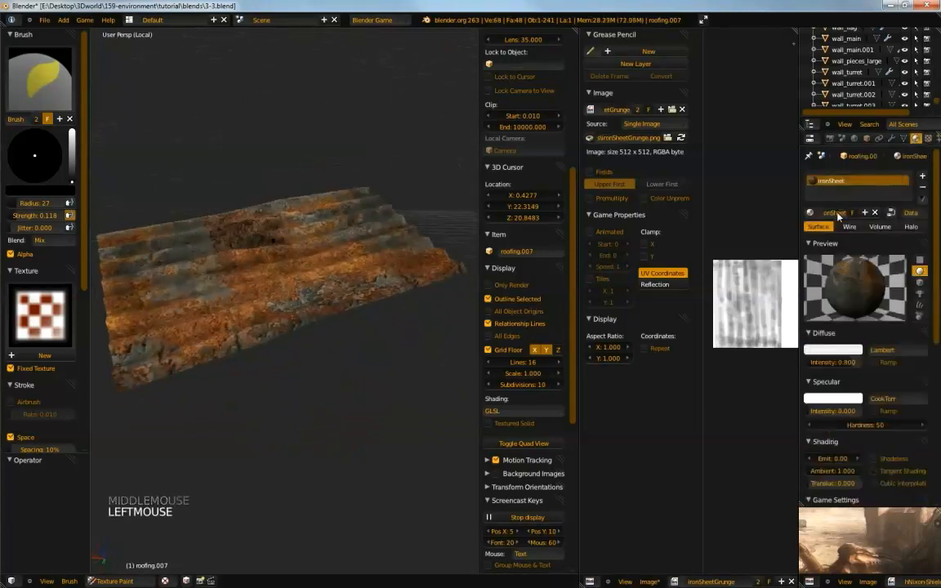
pyautogui.click(833, 350)
pyautogui.click(793, 251)
pyautogui.click(786, 257)
pyautogui.moveTo(785, 253); pyautogui.dragTo(783, 255)
pyautogui.moveTo(796, 324)
pyautogui.mouseDown()
pyautogui.moveTo(784, 321)
pyautogui.moveTo(789, 310)
pyautogui.moveTo(812, 332)
pyautogui.moveTo(795, 337)
pyautogui.mouseUp()
pyautogui.click(803, 294)
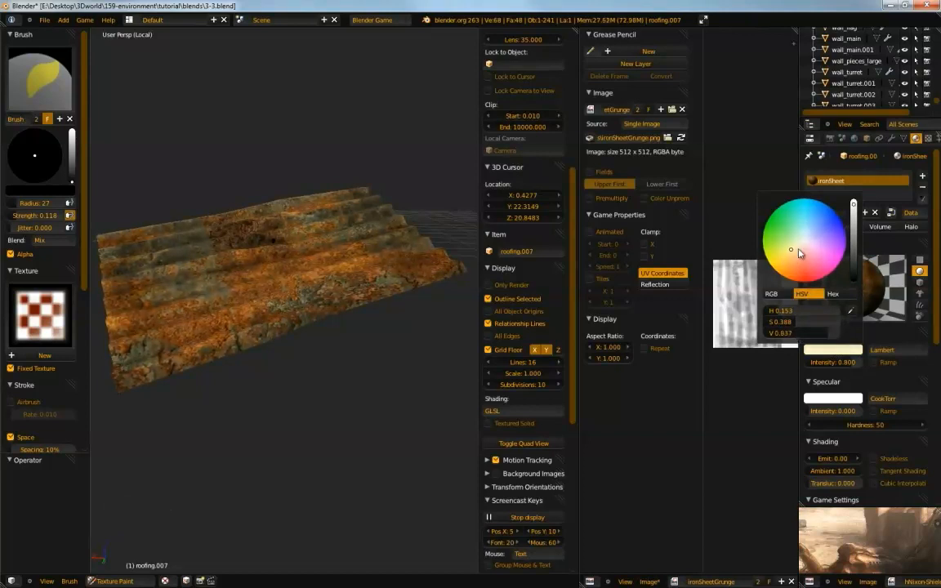
pyautogui.moveTo(790, 254); pyautogui.dragTo(787, 261)
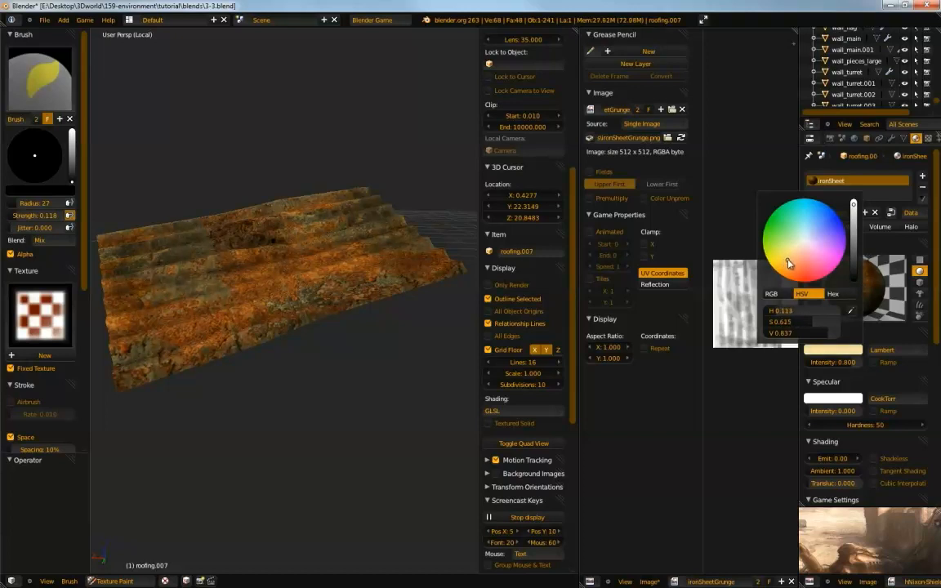
pyautogui.moveTo(311, 242); pyautogui.dragTo(278, 335, button='middle')
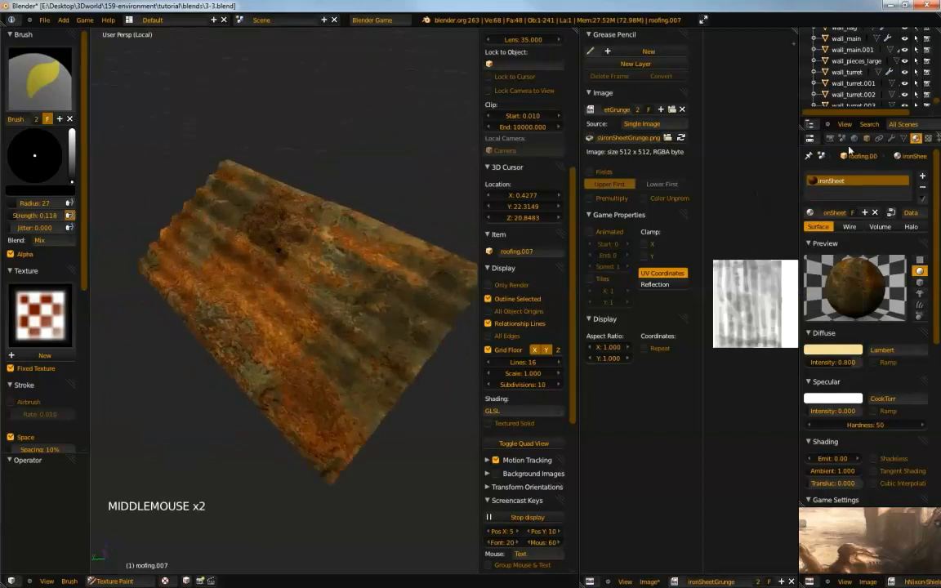
# - Reduce the diffuse colour influence of the rustTexture slot slightly below 1
pyautogui.click(927, 138)
pyautogui.moveTo(845, 390); pyautogui.dragTo(846, 271, button='middle')
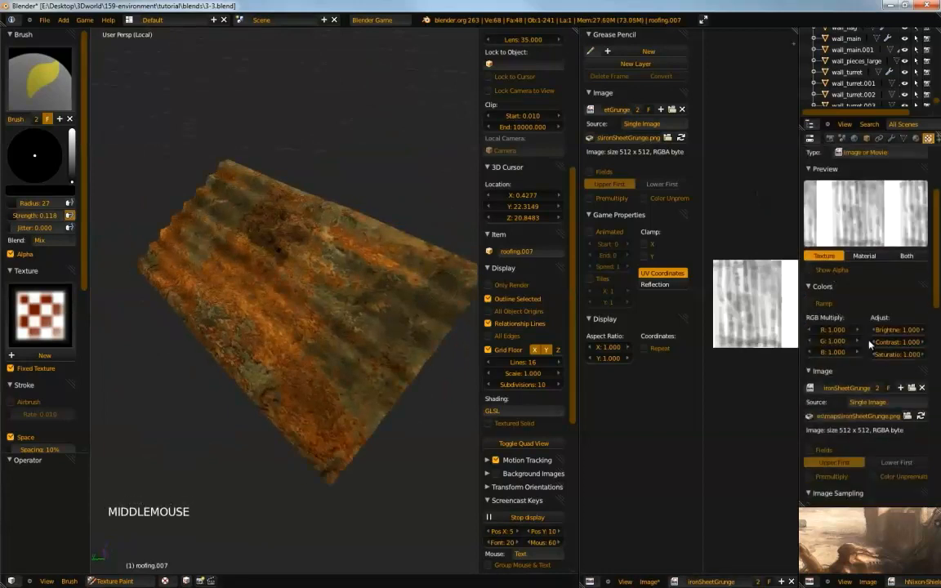
pyautogui.moveTo(887, 350); pyautogui.dragTo(887, 469, button='middle')
pyautogui.click(841, 206)
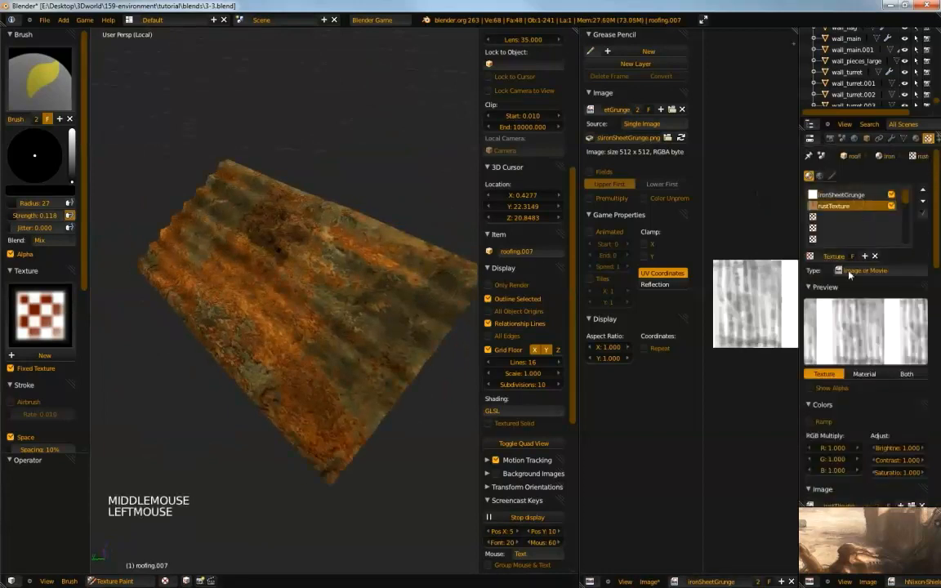
pyautogui.moveTo(865, 308); pyautogui.dragTo(864, 153, button='middle')
pyautogui.moveTo(862, 343); pyautogui.dragTo(871, 159, button='middle')
pyautogui.moveTo(846, 269); pyautogui.dragTo(846, 116, button='middle')
pyautogui.moveTo(851, 354); pyautogui.dragTo(845, 278, button='middle')
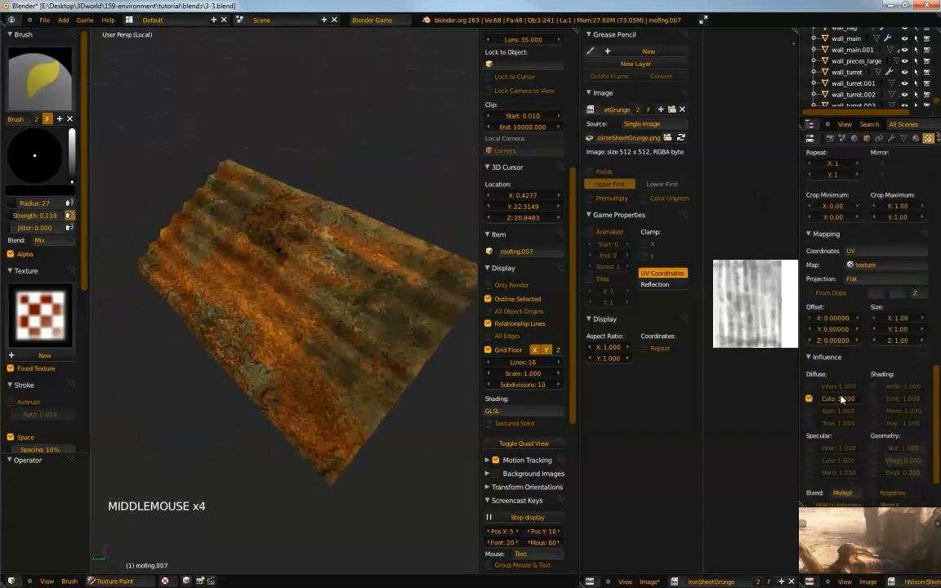
pyautogui.moveTo(841, 399); pyautogui.dragTo(833, 401)
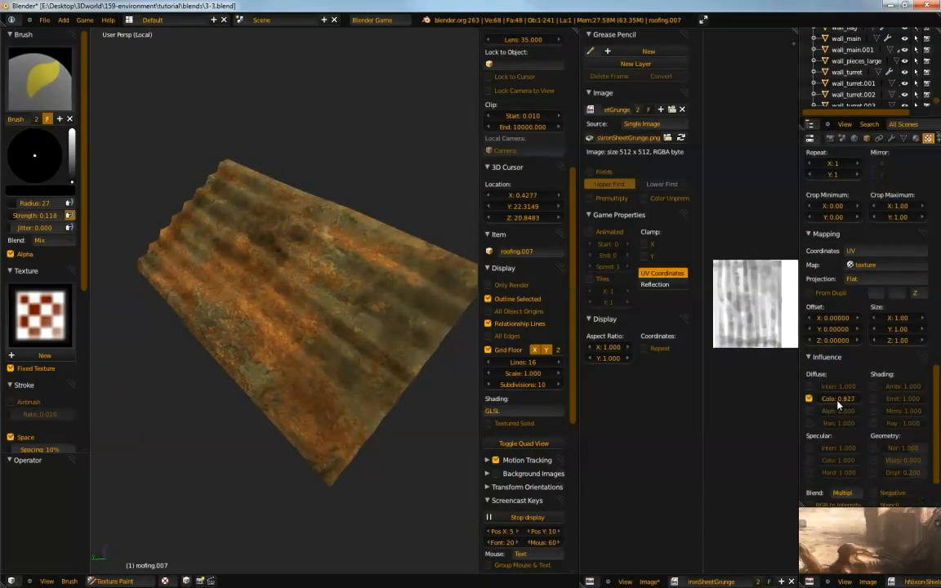
# - Adjust the rustTexture slot's diffuse colour influence to about 0.866
pyautogui.moveTo(837, 403); pyautogui.dragTo(812, 391)
pyautogui.click(809, 388)
pyautogui.click(808, 388)
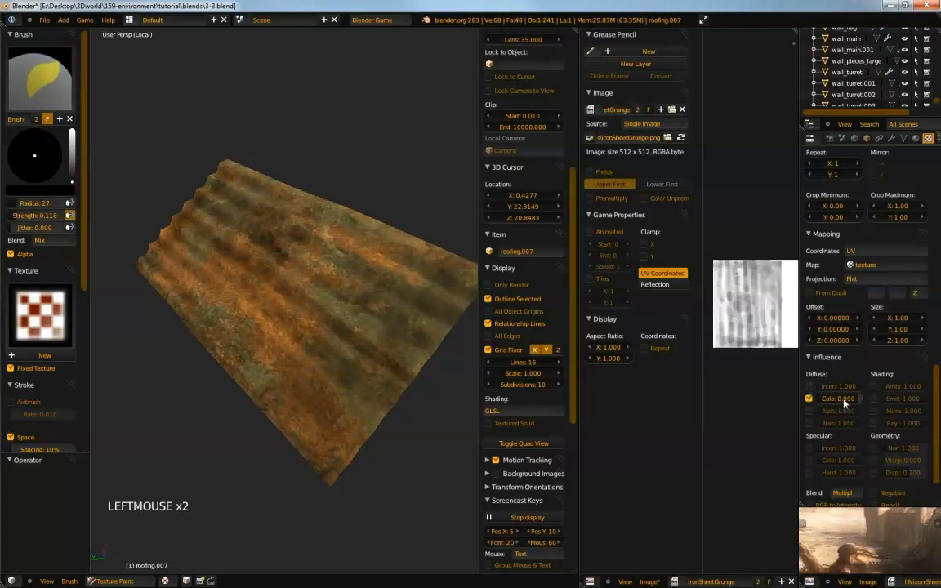
pyautogui.moveTo(838, 401); pyautogui.dragTo(842, 400)
# - Enable the rustTexture slot's normal influence on the material's geometry and set it to 0.1
pyautogui.moveTo(333, 313); pyautogui.dragTo(392, 310, button='middle')
pyautogui.click(874, 449)
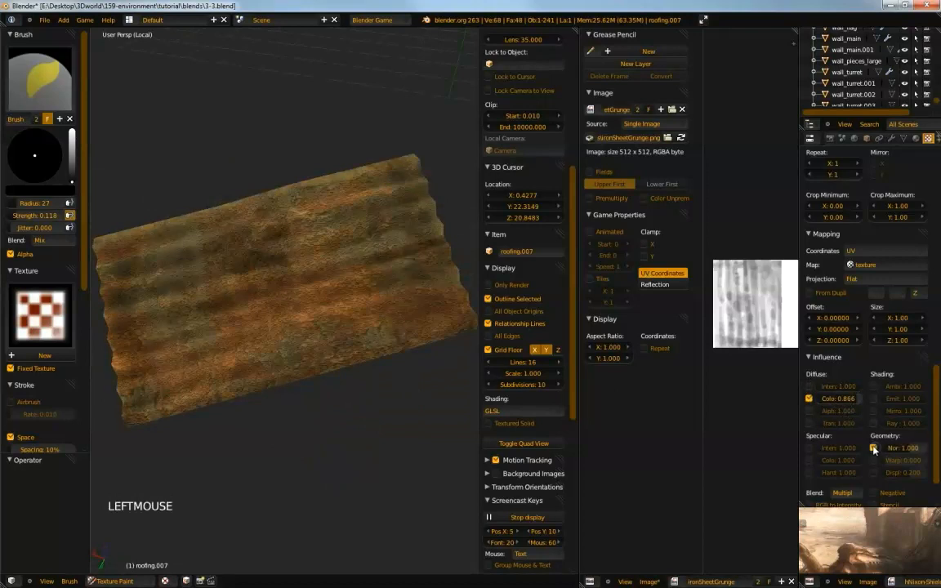
pyautogui.moveTo(906, 453); pyautogui.dragTo(904, 453)
pyautogui.press('KP_Decimal')
pyautogui.write('5')
pyautogui.press('KP_Enter')
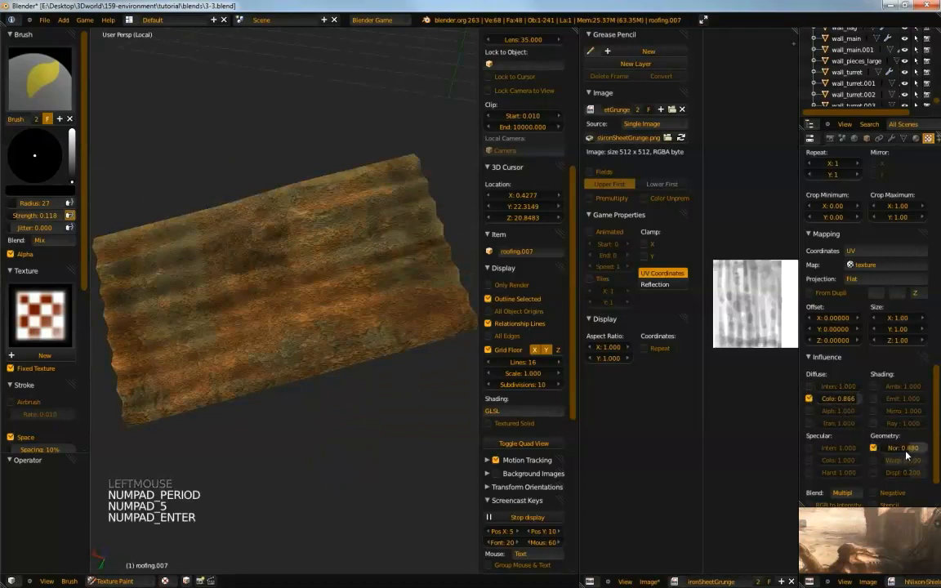
pyautogui.click(904, 455)
pyautogui.click(901, 449)
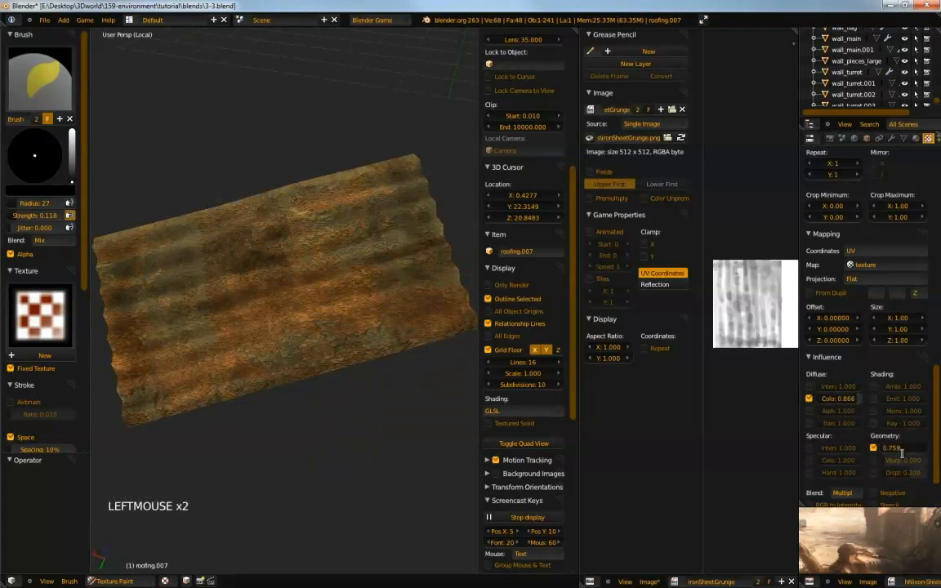
pyautogui.write('.1')
pyautogui.press('KP_Enter')
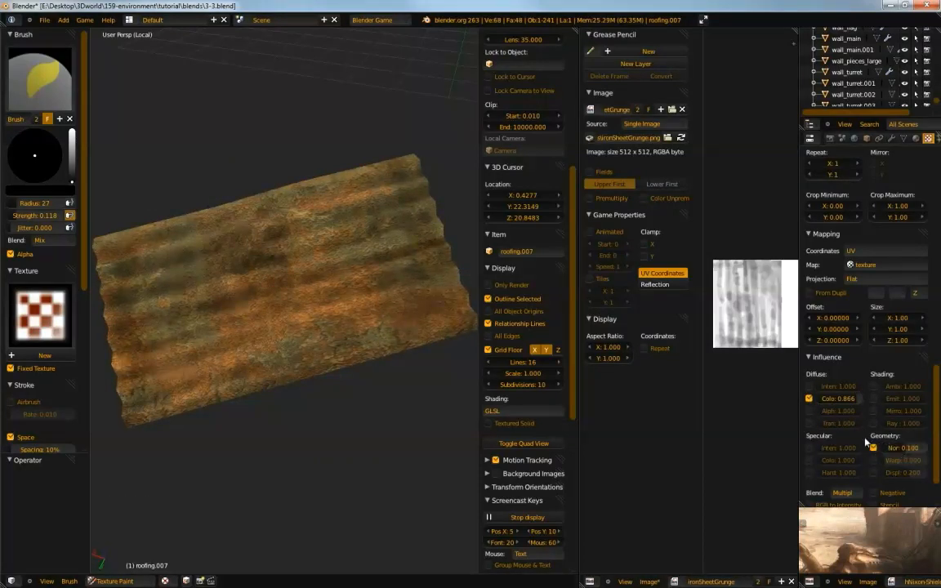
# - Soften the ironSheet material's warm diffuse colour to hue 0.119, saturation 0.509 and value 0.837
pyautogui.moveTo(449, 383); pyautogui.dragTo(267, 300, button='middle')
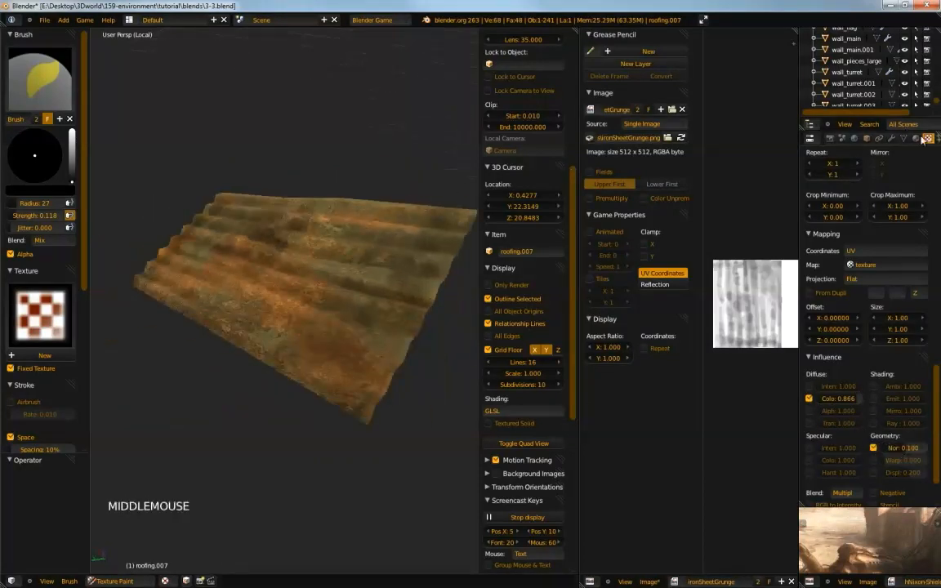
pyautogui.click(915, 138)
pyautogui.click(823, 346)
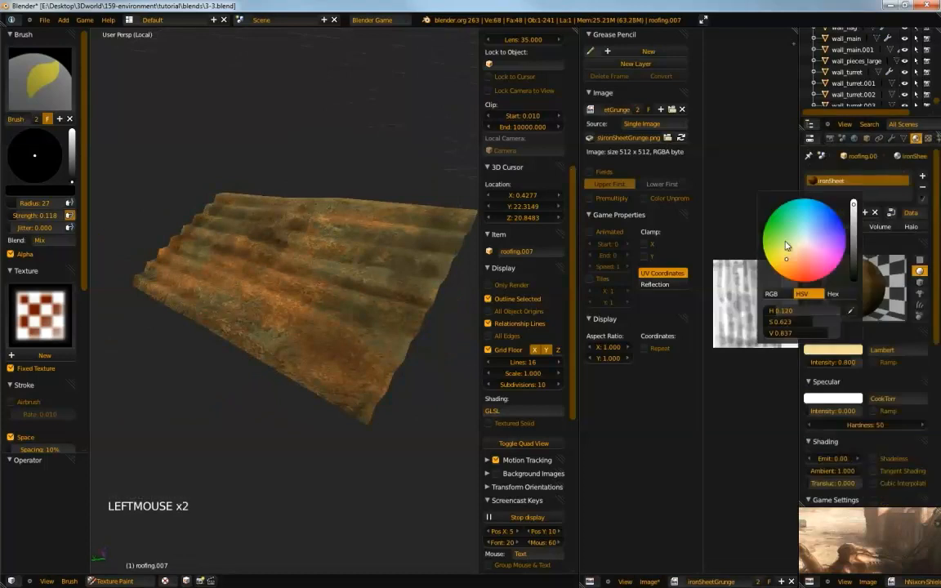
pyautogui.moveTo(790, 256); pyautogui.dragTo(788, 260)
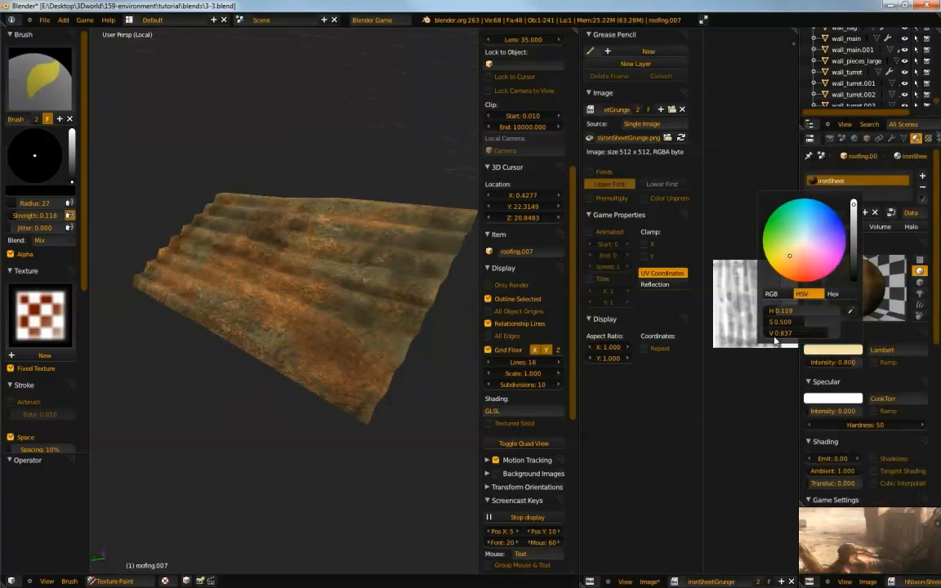
pyautogui.moveTo(338, 318); pyautogui.dragTo(368, 332, button='middle')
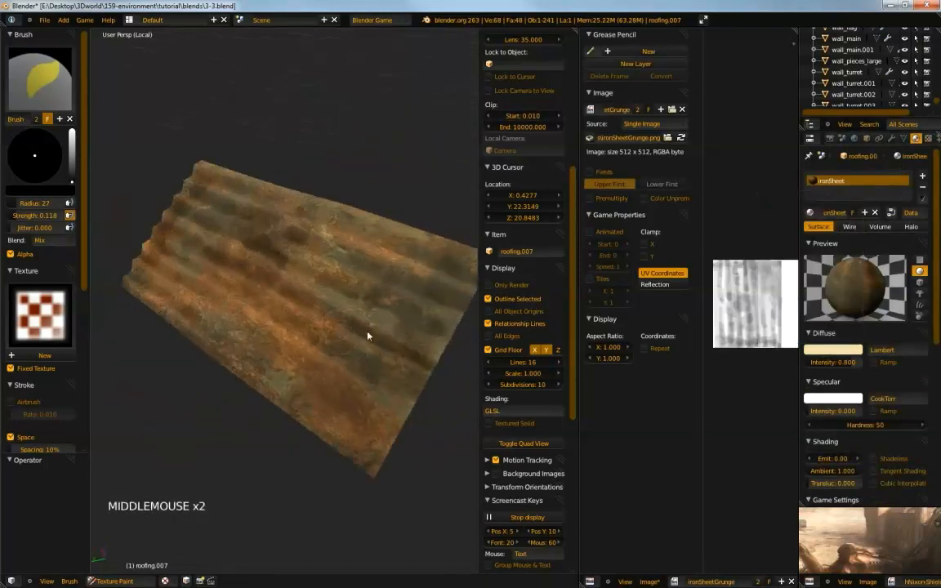
# - Make ironSheetGrunge the active texture slot and paint a couple of dark dabs near the sheet's short end
pyautogui.doubleClick(928, 139)
pyautogui.moveTo(833, 266); pyautogui.dragTo(828, 579, button='middle')
pyautogui.moveTo(831, 191); pyautogui.dragTo(843, 459, button='middle')
pyautogui.moveTo(846, 160); pyautogui.dragTo(859, 188, button='middle')
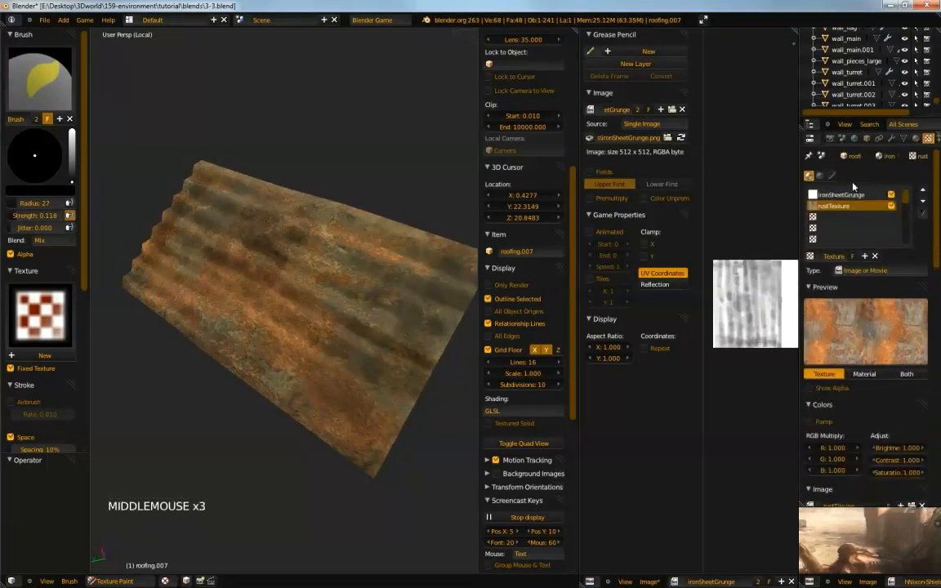
pyautogui.click(841, 194)
pyautogui.click(372, 380)
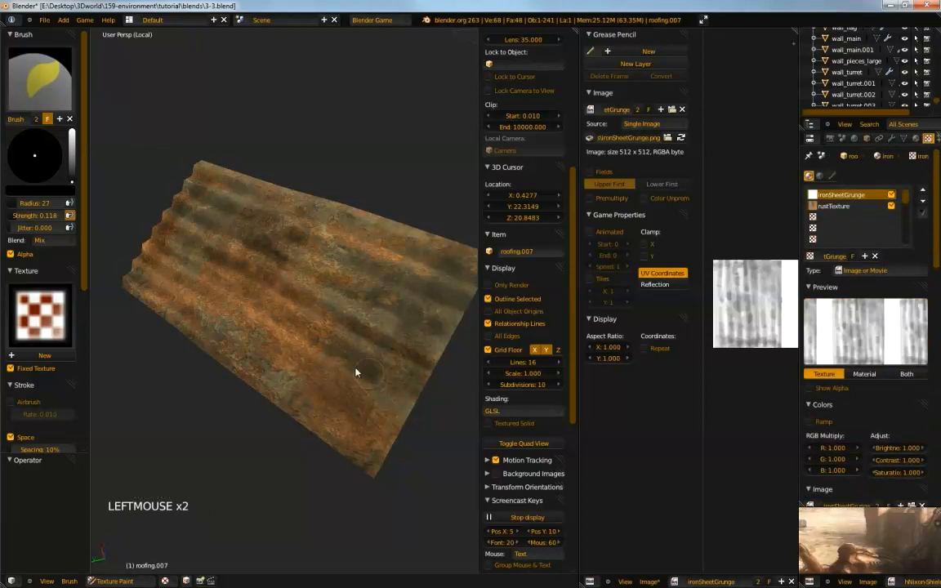
pyautogui.click(323, 419)
# - Paint more dark strokes along the sheet's long edges, corrugated end and middle from the opposite side
pyautogui.moveTo(319, 415); pyautogui.dragTo(181, 333, button='middle')
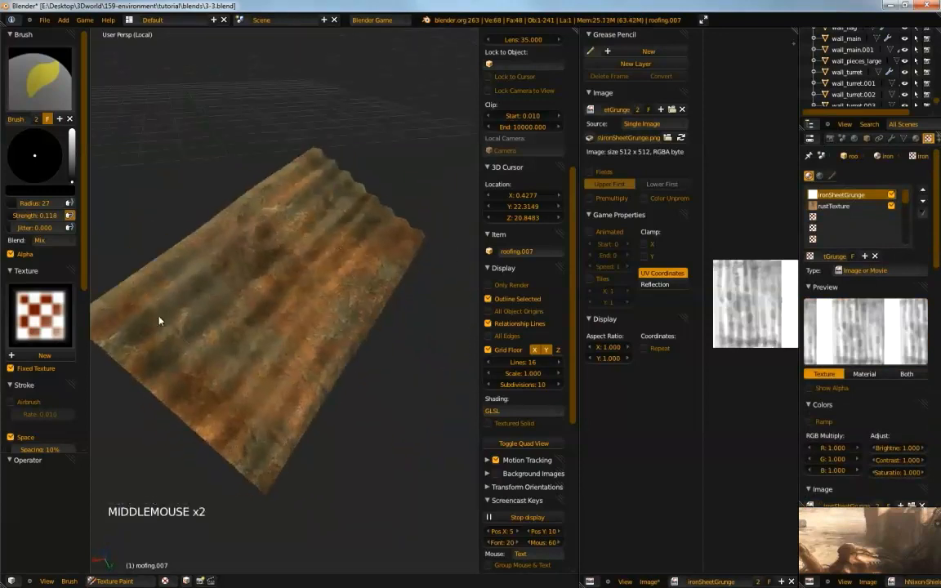
pyautogui.moveTo(127, 306)
pyautogui.mouseDown()
pyautogui.moveTo(99, 315)
pyautogui.moveTo(201, 220)
pyautogui.mouseUp()
pyautogui.moveTo(304, 169); pyautogui.dragTo(283, 186)
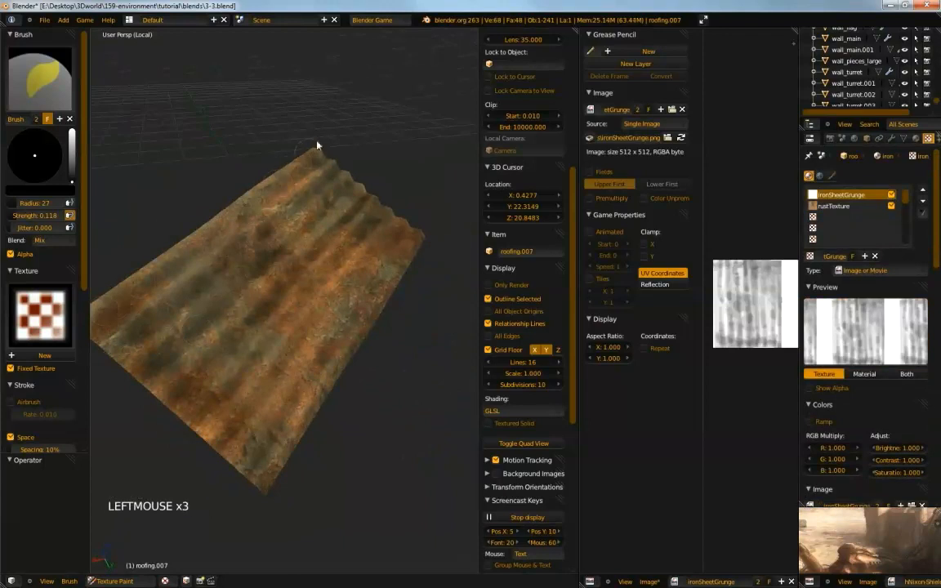
pyautogui.moveTo(340, 210); pyautogui.dragTo(387, 145)
pyautogui.moveTo(420, 214)
pyautogui.mouseDown()
pyautogui.moveTo(331, 352)
pyautogui.moveTo(375, 288)
pyautogui.mouseUp()
pyautogui.moveTo(376, 288); pyautogui.dragTo(316, 382)
pyautogui.moveTo(350, 327); pyautogui.dragTo(333, 360)
pyautogui.moveTo(307, 334)
pyautogui.mouseDown()
pyautogui.moveTo(251, 427)
pyautogui.moveTo(269, 331)
pyautogui.moveTo(226, 379)
pyautogui.mouseUp()
pyautogui.moveTo(221, 327); pyautogui.dragTo(245, 279)
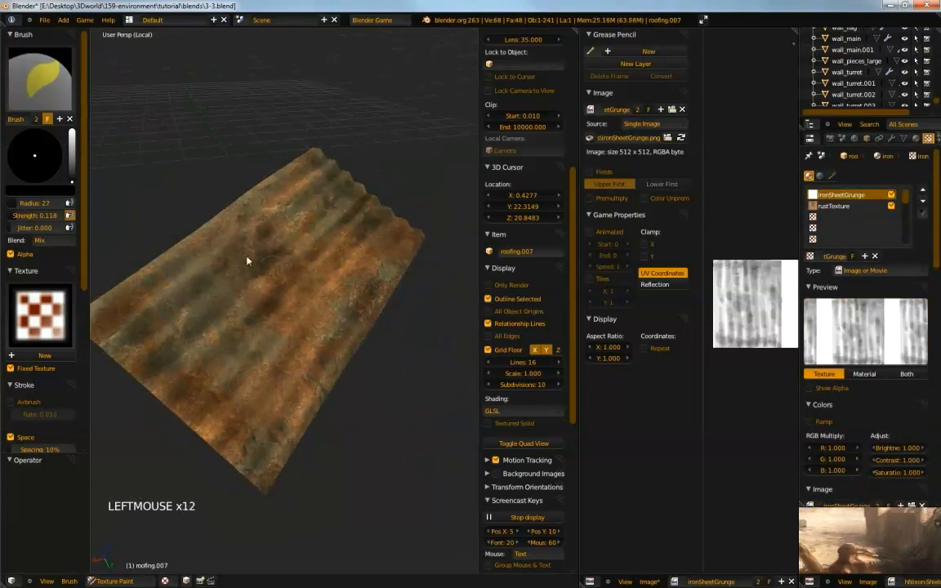
pyautogui.moveTo(298, 200); pyautogui.dragTo(286, 243)
pyautogui.moveTo(298, 282); pyautogui.dragTo(286, 300)
# - Switch to the Soften brush, enlarge its radius to 118 and blur the painted grunge across the sheet
pyautogui.moveTo(282, 314)
pyautogui.mouseDown(button='middle')
pyautogui.moveTo(202, 359)
pyautogui.moveTo(255, 283)
pyautogui.mouseUp(button='middle')
pyautogui.keyDown('ctrl'); pyautogui.moveTo(255, 282); pyautogui.dragTo(231, 292, button='middle'); pyautogui.keyUp('ctrl')
pyautogui.moveTo(231, 292)
pyautogui.mouseDown(button='middle')
pyautogui.moveTo(246, 282)
pyautogui.moveTo(210, 307)
pyautogui.mouseUp(button='middle')
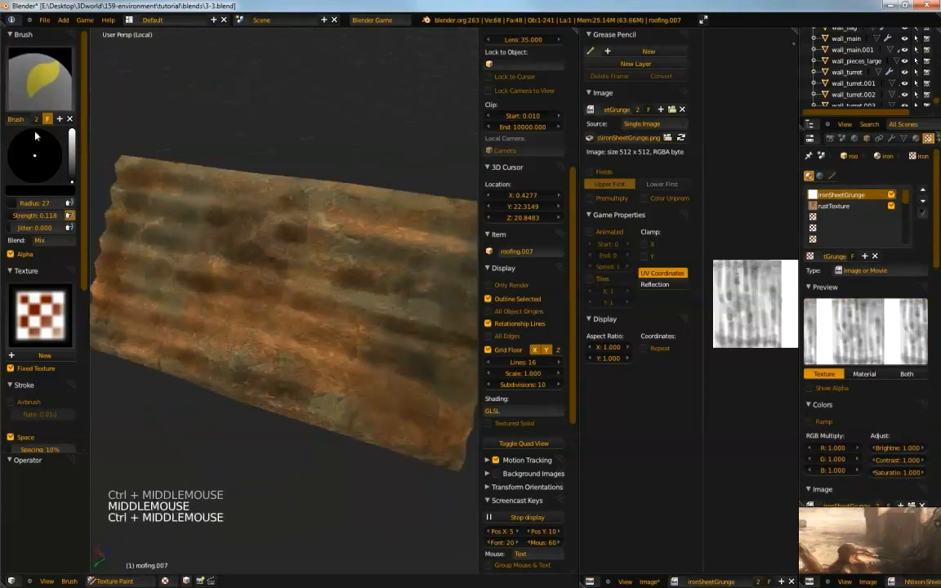
pyautogui.click(32, 104)
pyautogui.click(247, 151)
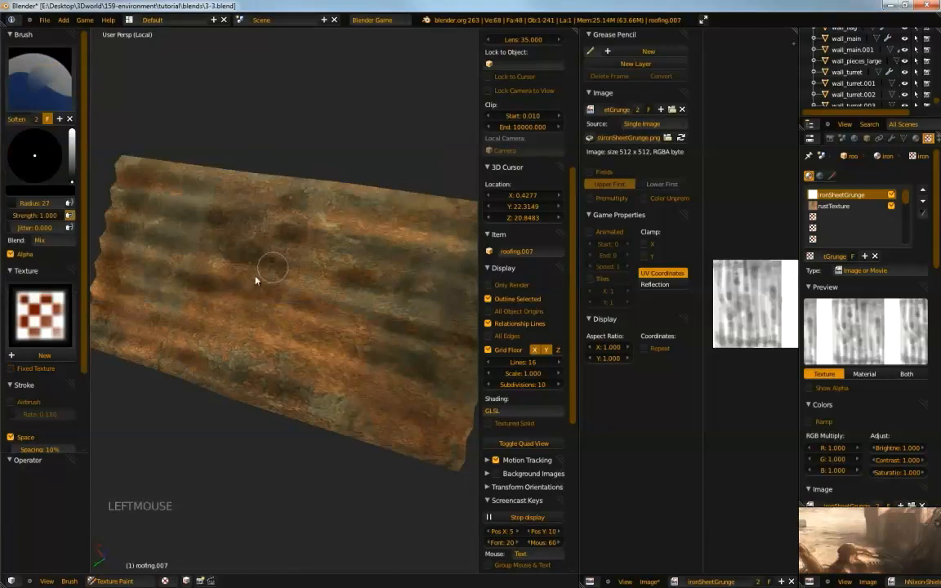
pyautogui.press('f')
pyautogui.click(302, 262)
pyautogui.click(292, 232)
pyautogui.click(433, 333)
pyautogui.click(187, 369)
pyautogui.click(176, 184)
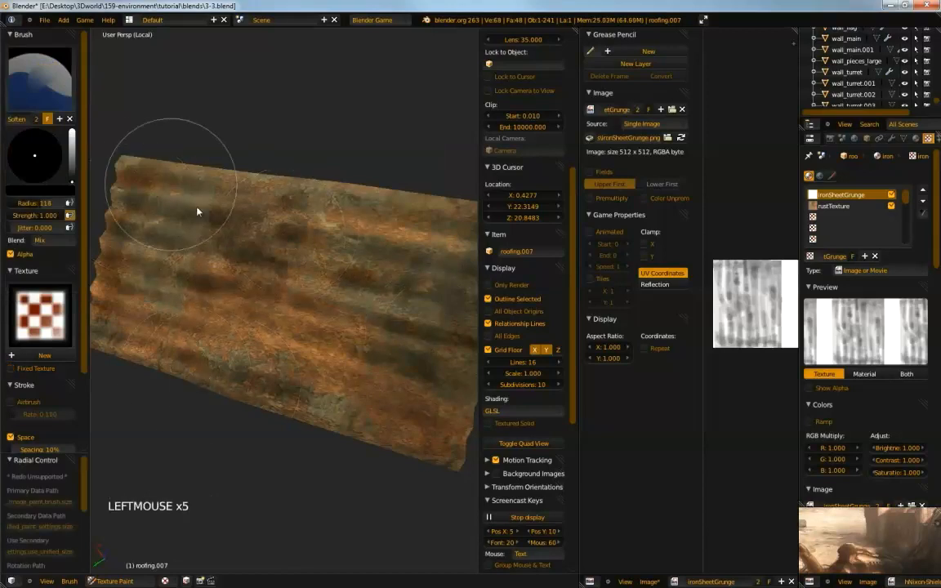
# - Switch the roofing sheet from Texture Paint to Object Mode and leave local view to show the whole scene
pyautogui.moveTo(175, 184); pyautogui.dragTo(119, 167, button='middle')
pyautogui.moveTo(342, 288); pyautogui.dragTo(262, 310, button='middle')
pyautogui.click(135, 579)
pyautogui.click(114, 569)
pyautogui.moveTo(183, 523)
pyautogui.keyDown('ctrl'); pyautogui.mouseDown(button='middle')
pyautogui.moveTo(292, 373)
pyautogui.moveTo(280, 365)
pyautogui.mouseUp(button='middle'); pyautogui.keyUp('ctrl')
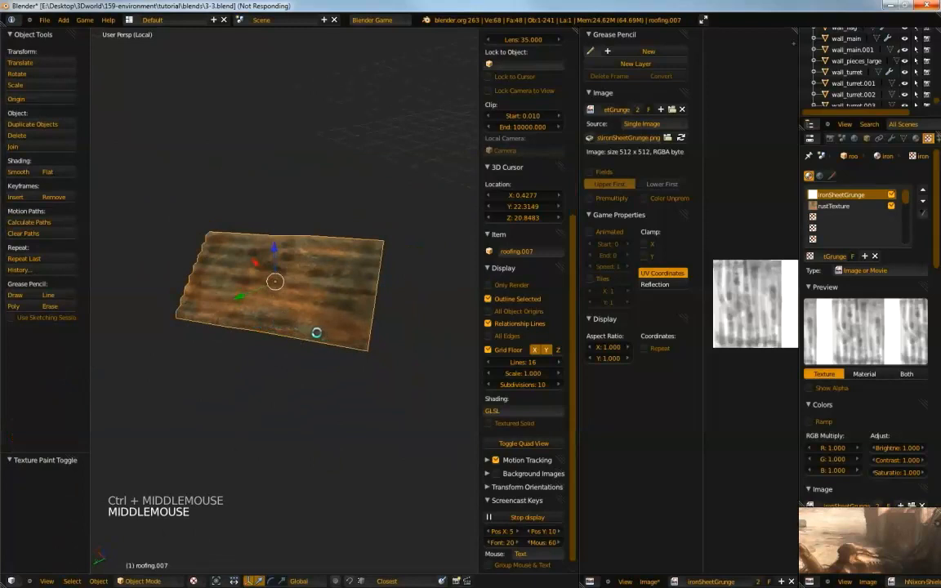
pyautogui.moveTo(306, 310)
pyautogui.mouseDown(button='middle')
pyautogui.moveTo(313, 325)
pyautogui.moveTo(354, 332)
pyautogui.moveTo(294, 308)
pyautogui.mouseUp(button='middle')
pyautogui.press('KP_Decimal')
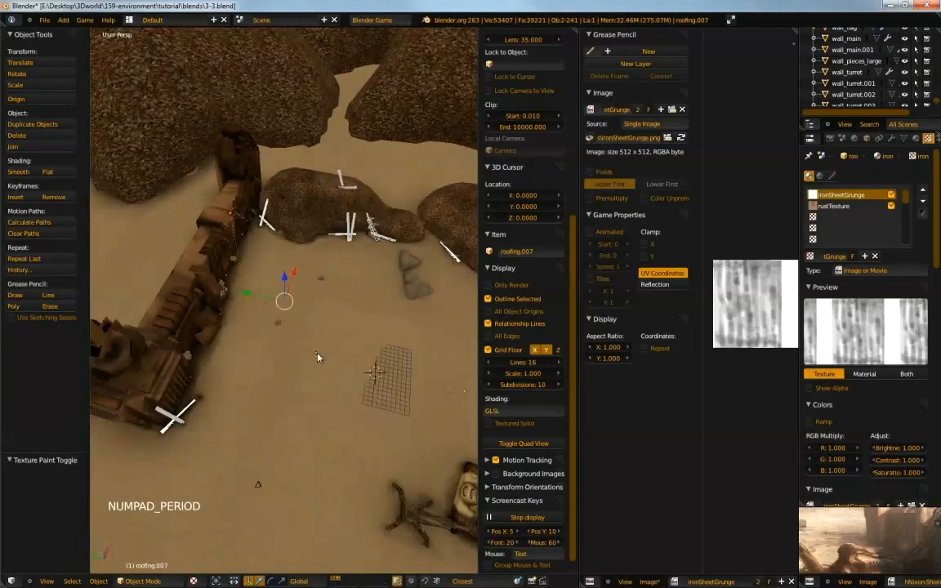
# - Select the roofing sheet lying on the sand, frame it in the viewport and save the blend file
pyautogui.rightClick(317, 354)
pyautogui.rightClick(315, 352)
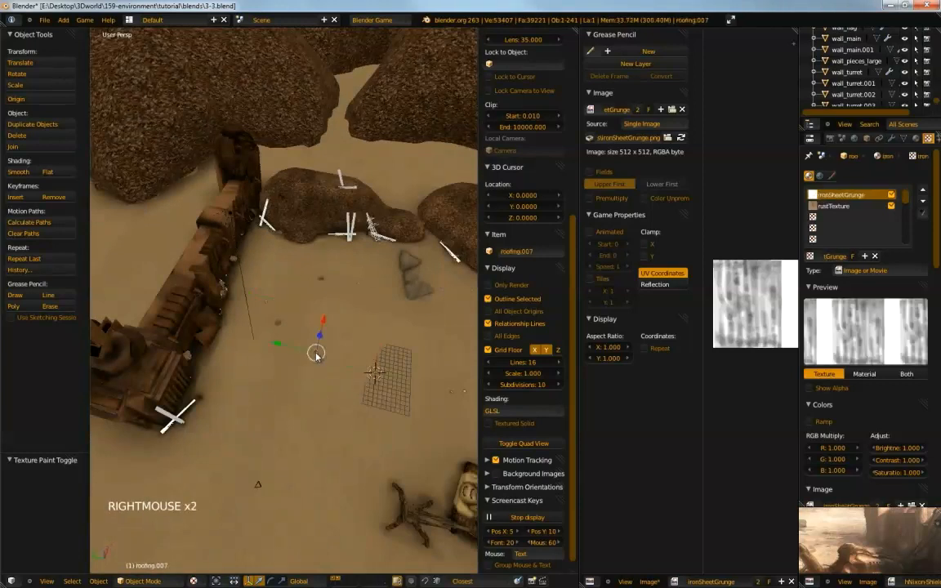
pyautogui.press('KP_Decimal')
pyautogui.moveTo(315, 347); pyautogui.dragTo(289, 348, button='middle')
pyautogui.hotkey('ctrl', 's')
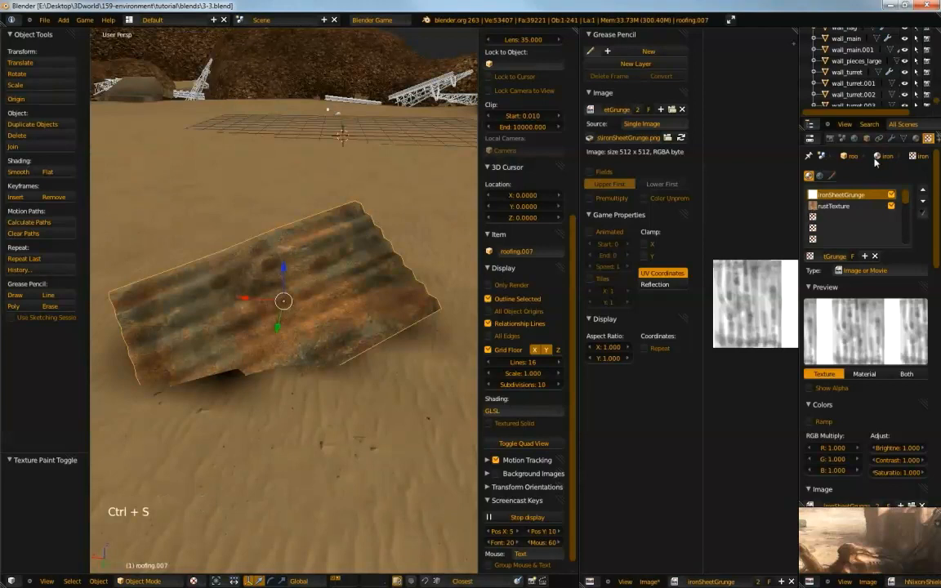
# - Raise the ironSheet material's diffuse intensity to 1.000, darken its diffuse colour to value 0.487 and fine-tune its tint
pyautogui.click(916, 141)
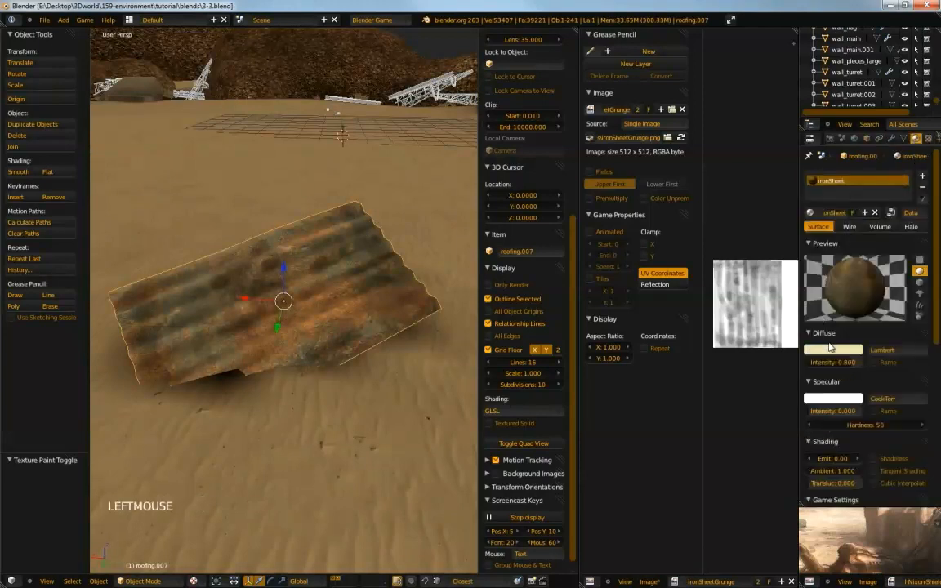
pyautogui.moveTo(837, 357); pyautogui.dragTo(841, 352)
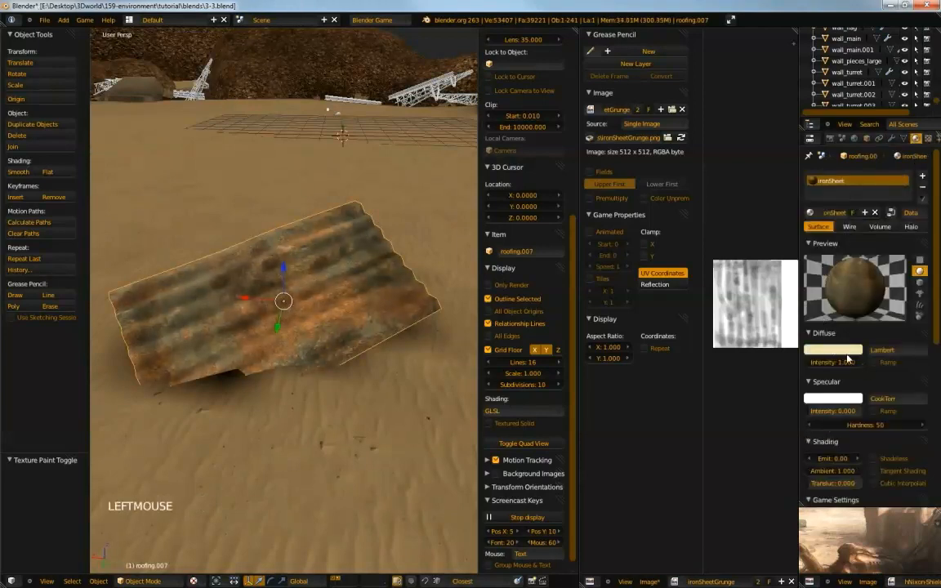
pyautogui.click(841, 353)
pyautogui.click(828, 353)
pyautogui.moveTo(857, 219)
pyautogui.mouseDown()
pyautogui.moveTo(861, 232)
pyautogui.moveTo(852, 237)
pyautogui.mouseUp()
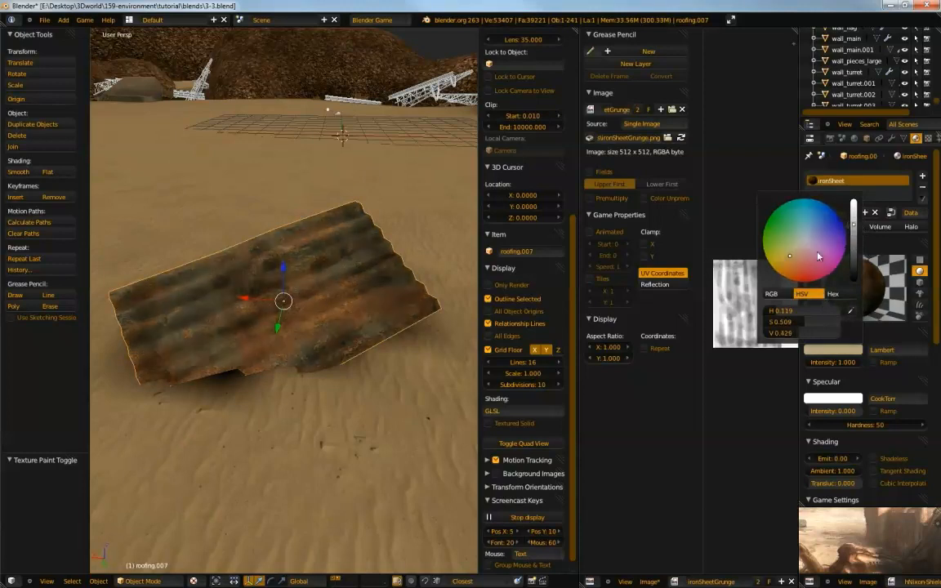
pyautogui.click(853, 226)
pyautogui.click(853, 224)
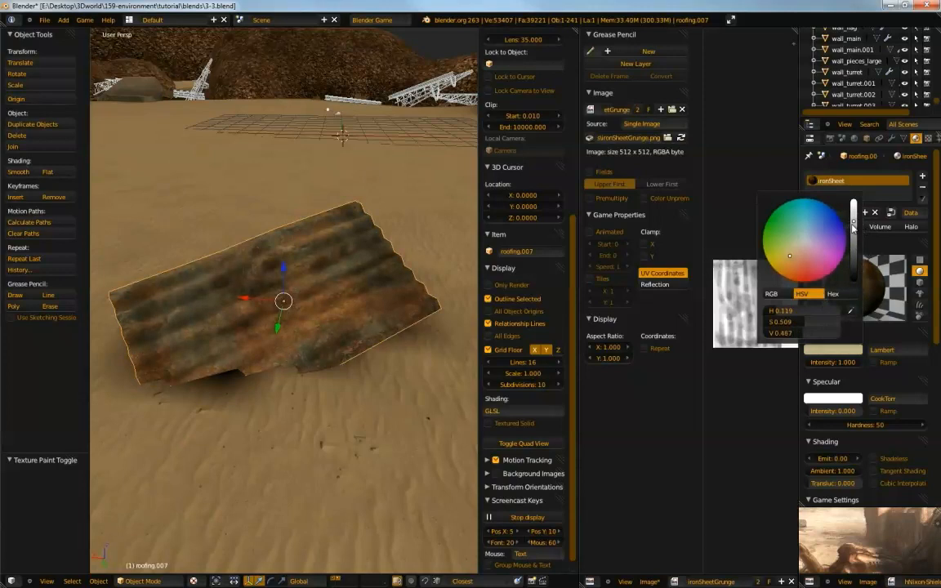
pyautogui.click(790, 261)
pyautogui.click(790, 265)
# - Collapse the texture settings above Influence and set the rustTexture slot's diffuse colour influence to 0.890
pyautogui.click(926, 139)
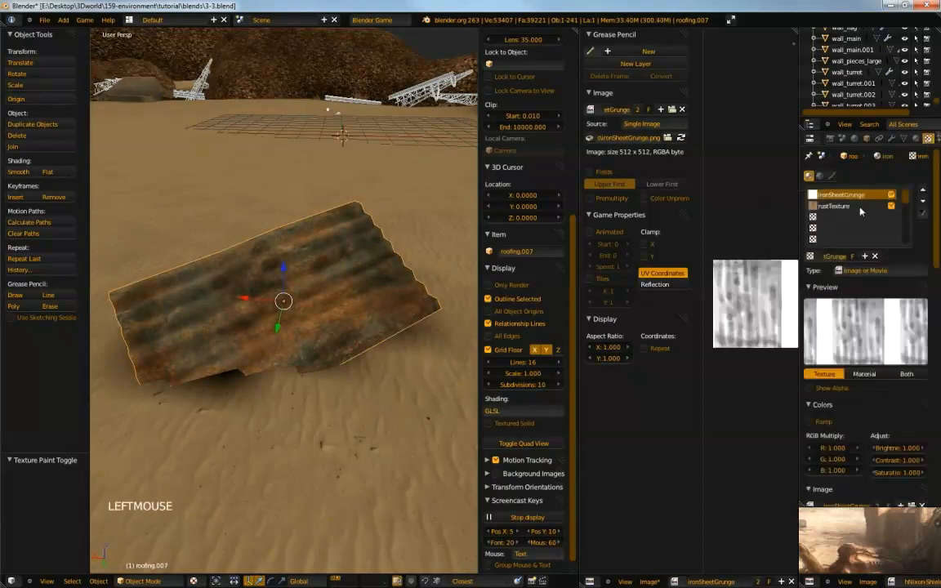
pyautogui.moveTo(878, 449); pyautogui.dragTo(838, 147, button='middle')
pyautogui.moveTo(834, 425); pyautogui.dragTo(838, 273, button='middle')
pyautogui.moveTo(847, 191); pyautogui.dragTo(855, 479, button='middle')
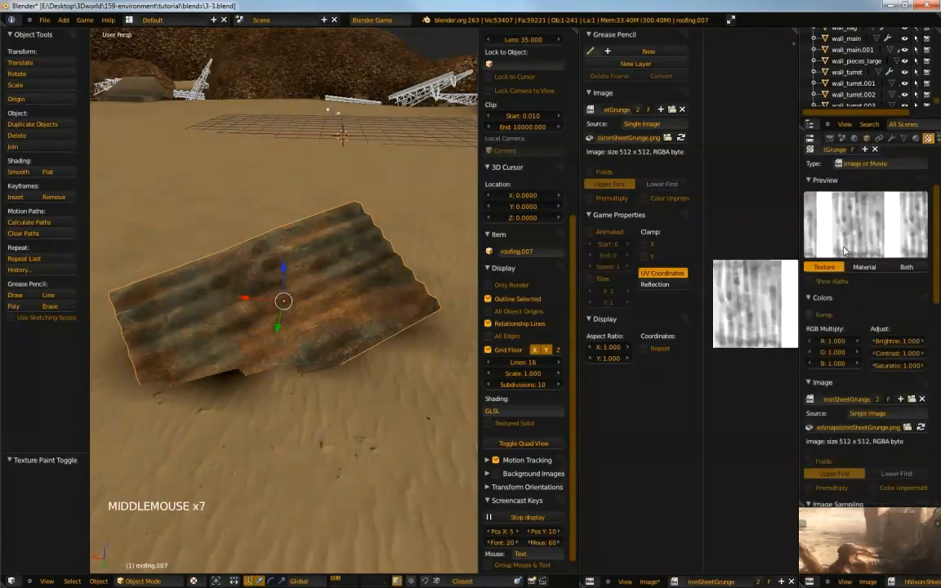
pyautogui.click(809, 299)
pyautogui.moveTo(818, 219); pyautogui.dragTo(823, 284, button='middle')
pyautogui.click(811, 376)
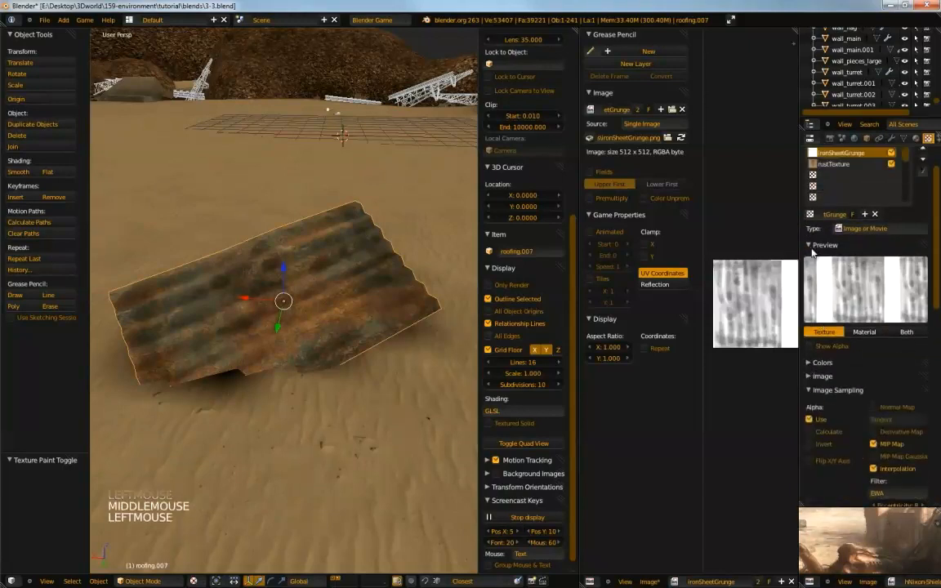
pyautogui.click(812, 245)
pyautogui.click(818, 285)
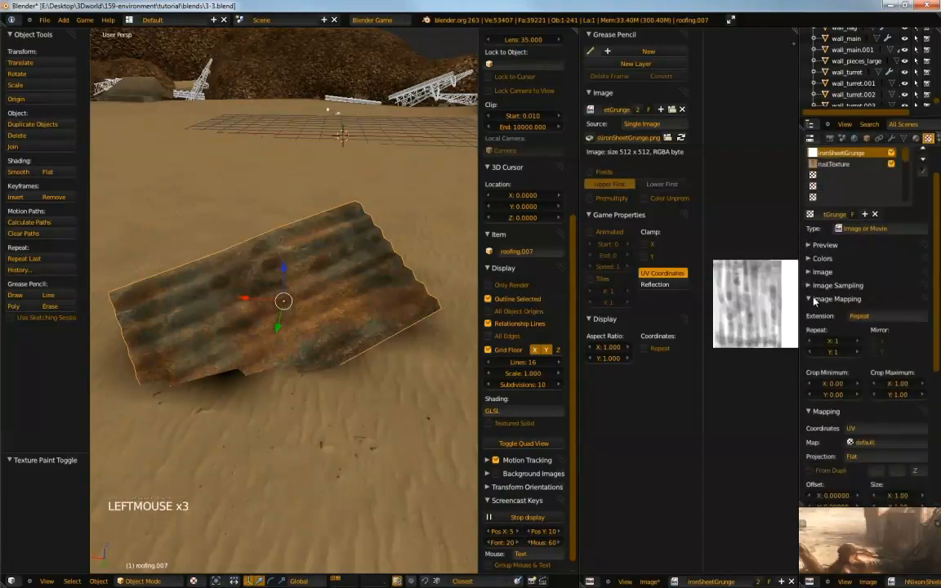
pyautogui.click(813, 299)
pyautogui.click(813, 313)
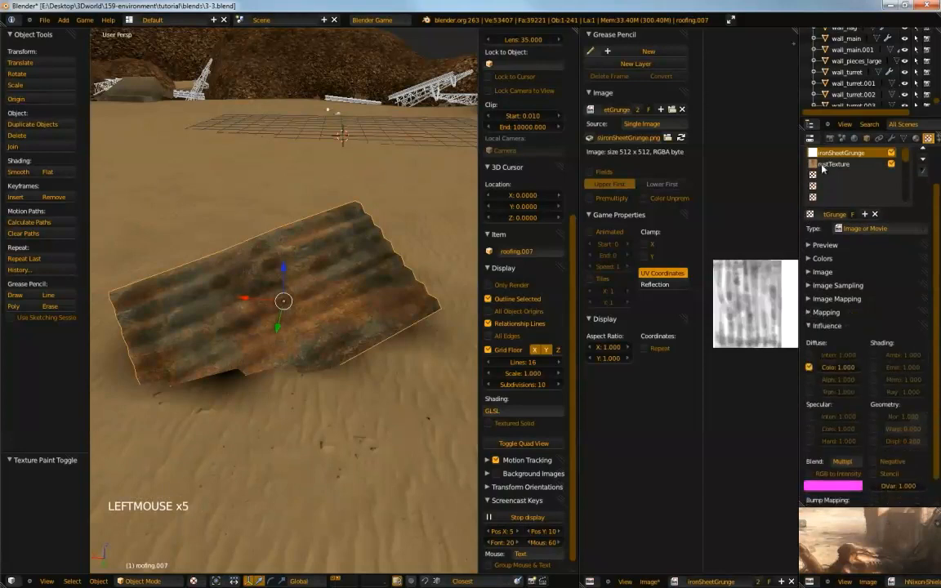
pyautogui.click(847, 165)
pyautogui.moveTo(841, 368)
pyautogui.mouseDown()
pyautogui.moveTo(827, 369)
pyautogui.moveTo(841, 369)
pyautogui.mouseUp()
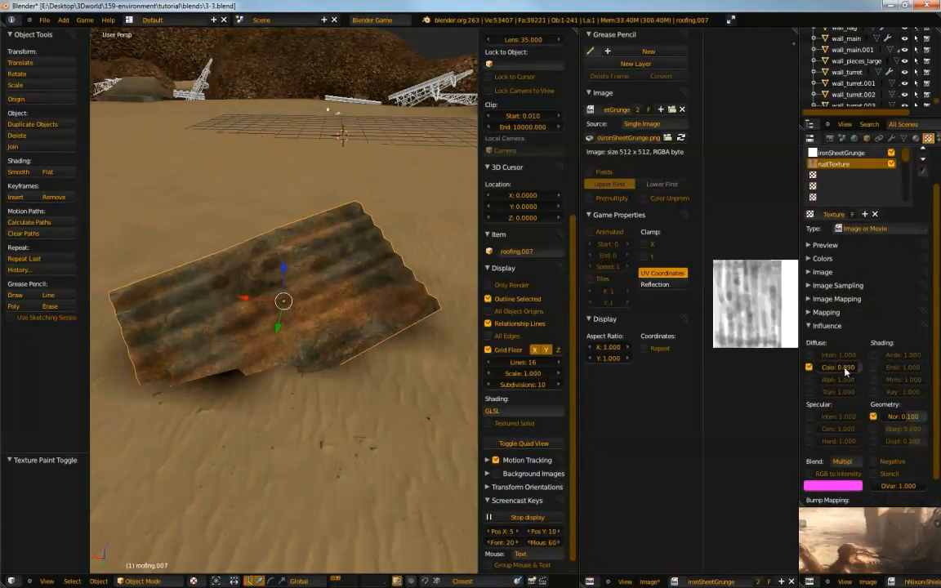
# - Select the untextured roofing piece among the debris at the wall's base and frame it for a closer view
pyautogui.moveTo(278, 294); pyautogui.dragTo(248, 336, button='middle')
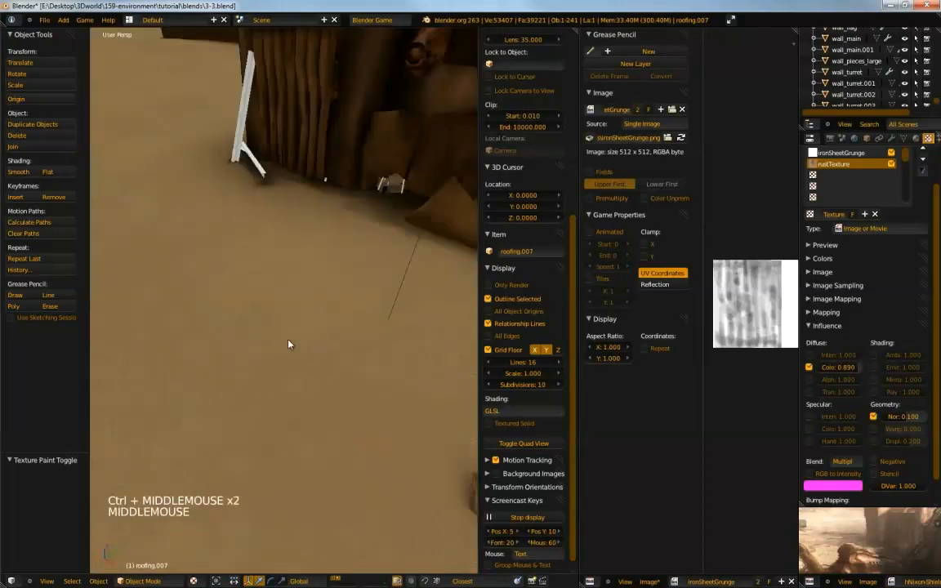
pyautogui.moveTo(327, 353); pyautogui.dragTo(274, 309, button='middle')
pyautogui.rightClick(266, 309)
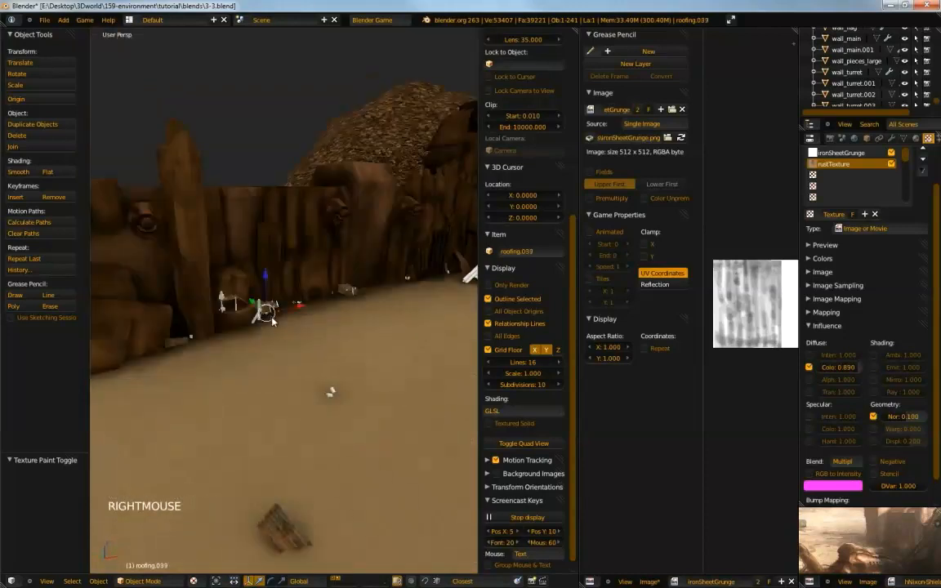
pyautogui.press('KP_Decimal')
pyautogui.moveTo(251, 307); pyautogui.dragTo(269, 245, button='middle')
pyautogui.keyDown('ctrl'); pyautogui.moveTo(270, 245); pyautogui.dragTo(310, 326, button='middle'); pyautogui.keyUp('ctrl')
pyautogui.moveTo(291, 268)
pyautogui.keyDown('ctrl'); pyautogui.mouseDown(button='middle')
pyautogui.moveTo(280, 278)
pyautogui.moveTo(276, 203)
pyautogui.moveTo(263, 213)
pyautogui.moveTo(325, 384)
pyautogui.moveTo(288, 267)
pyautogui.mouseUp(button='middle'); pyautogui.keyUp('ctrl')
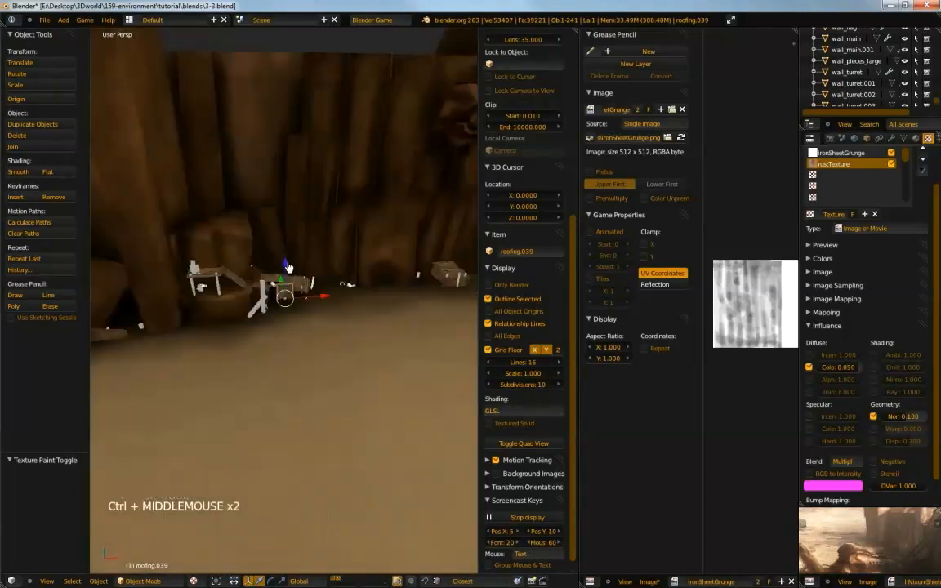
# - Save the blend file over the existing version
pyautogui.hotkey('ctrl', 's')
pyautogui.hotkey('ctrl', 's')
pyautogui.hotkey('ctrl', 's')
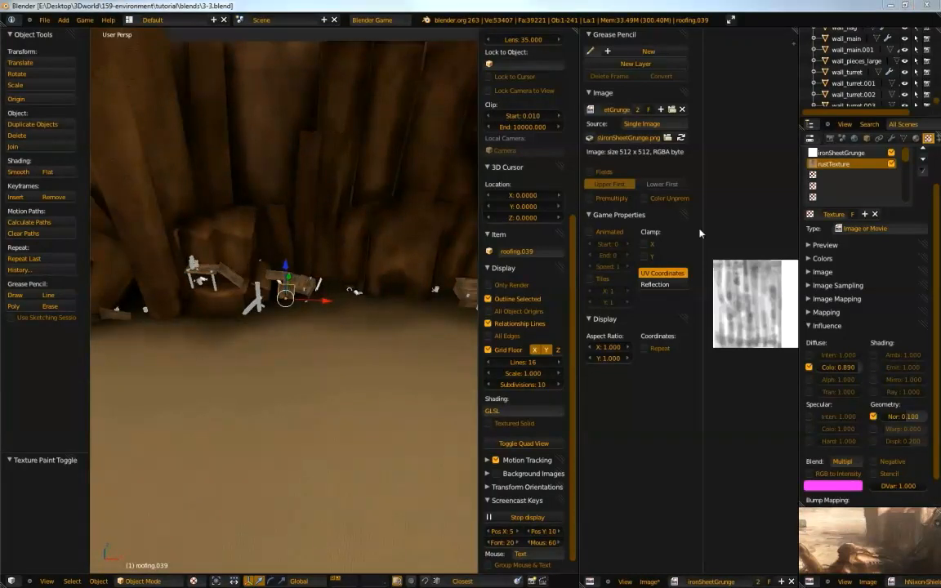
# - Isolate the barrel on the sand together with the Hemi lamp in local view, frame the barrel and enter its edit mode
pyautogui.moveTo(188, 300); pyautogui.dragTo(316, 311, button='middle')
pyautogui.keyDown('ctrl'); pyautogui.moveTo(329, 427); pyautogui.dragTo(245, 229, button='middle'); pyautogui.keyUp('ctrl')
pyautogui.rightClick(274, 253)
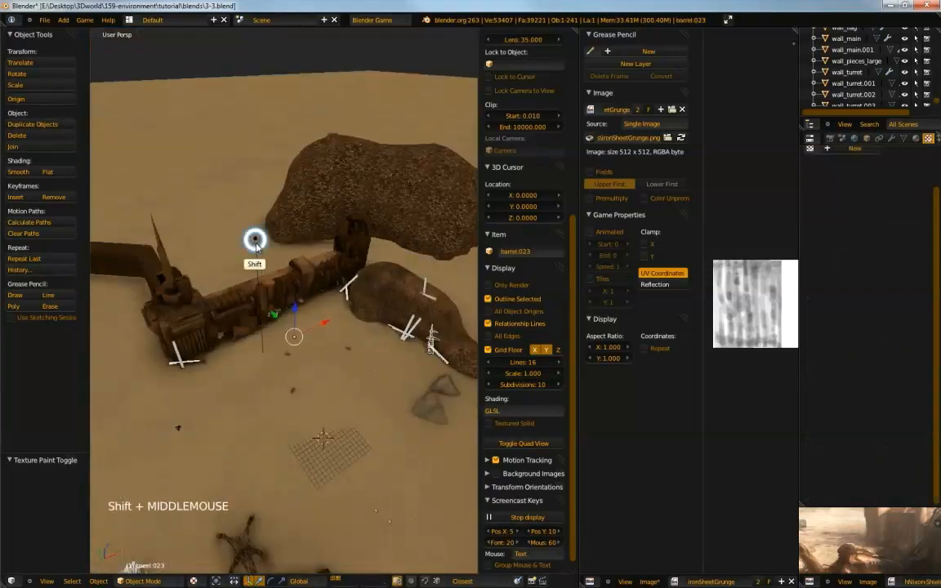
pyautogui.keyDown('shift'); pyautogui.rightClick(253, 240); pyautogui.keyUp('shift')
pyautogui.press('KP_Divide')
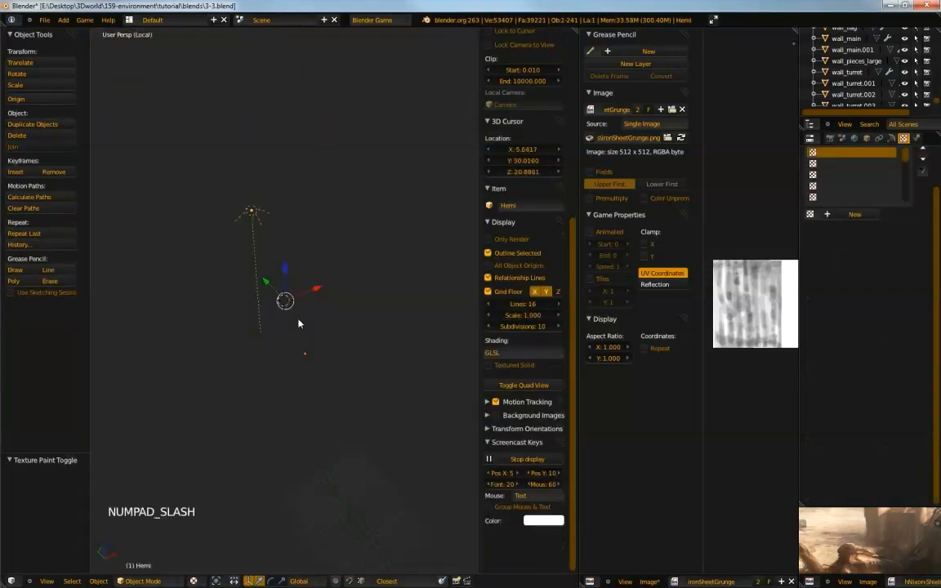
pyautogui.keyDown('ctrl'); pyautogui.moveTo(297, 321); pyautogui.dragTo(310, 357, button='middle'); pyautogui.keyUp('ctrl')
pyautogui.rightClick(317, 420)
pyautogui.press('KP_Decimal')
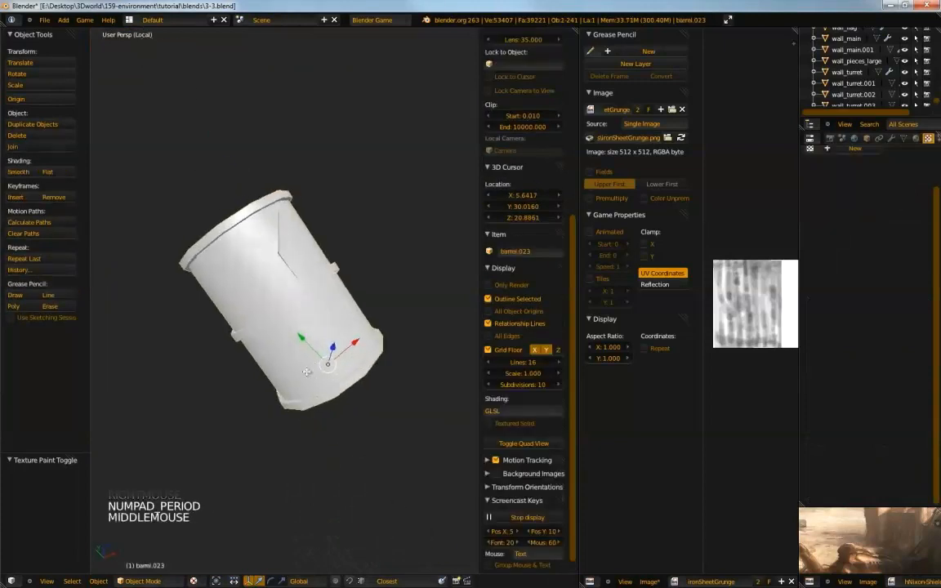
pyautogui.press('Tab')
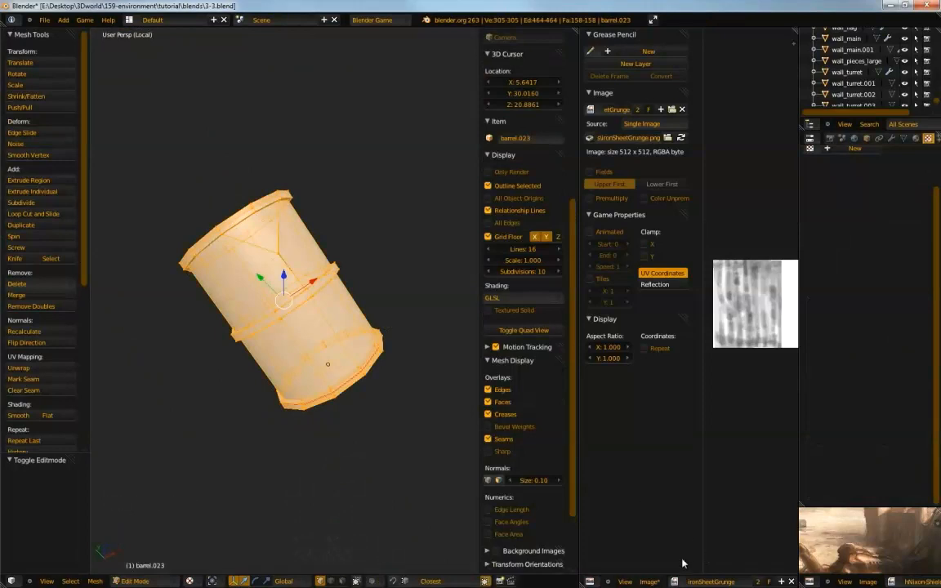
# - Save the ironSheetGrunge image
pyautogui.click(650, 578)
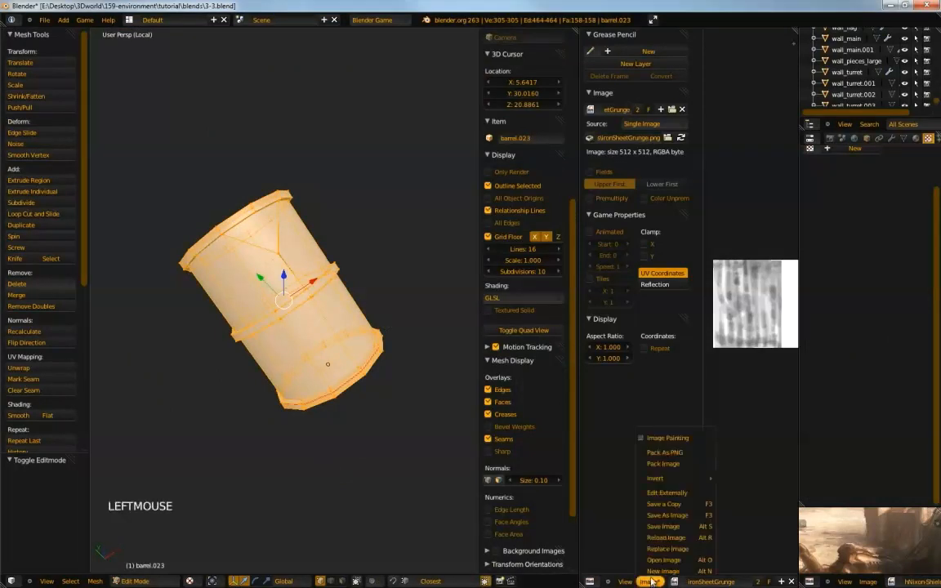
pyautogui.click(671, 531)
pyautogui.click(648, 581)
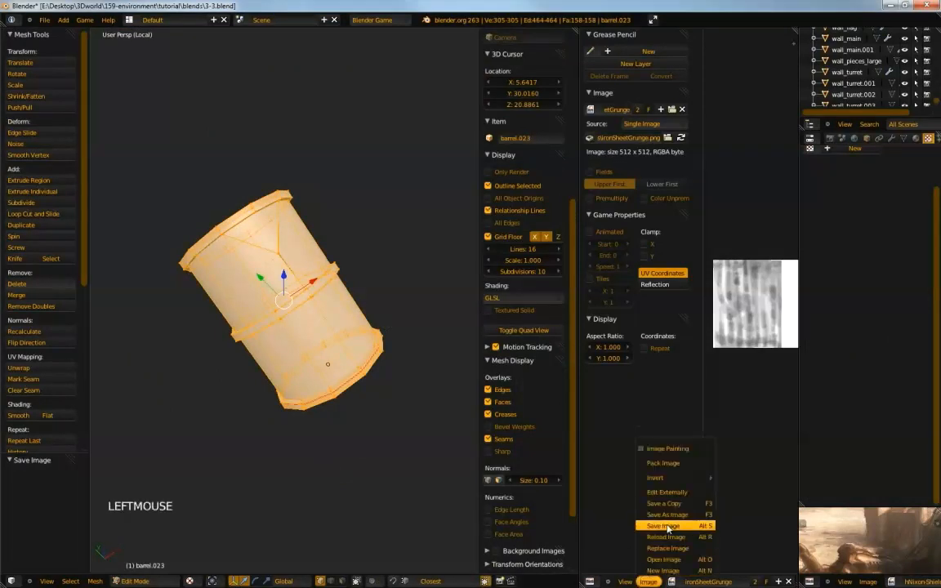
# - Create a new white 512 x 512 image named barrelGrunge for the barrel
pyautogui.click(651, 582)
pyautogui.click(662, 571)
pyautogui.click(682, 478)
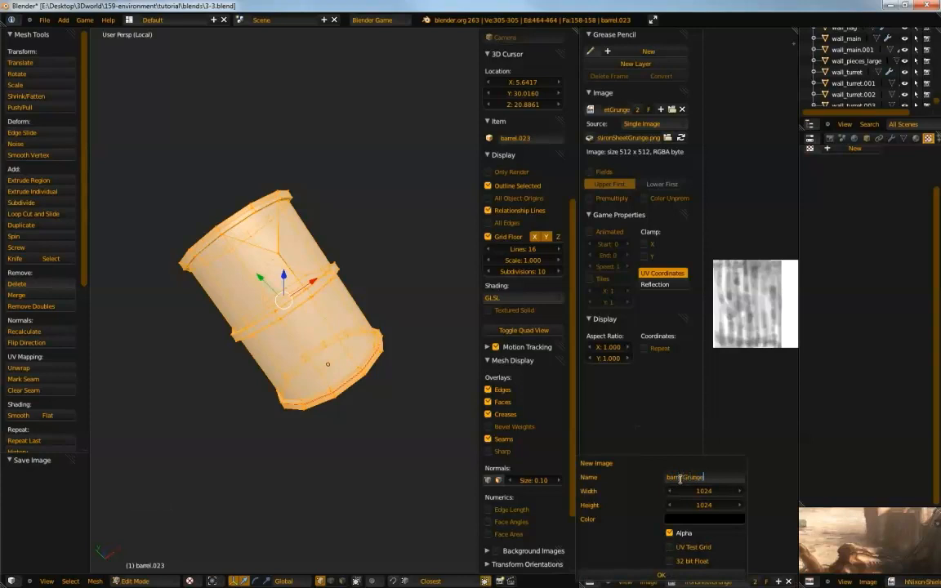
pyautogui.click(704, 491)
pyautogui.click(701, 504)
pyautogui.write('51')
pyautogui.click(677, 520)
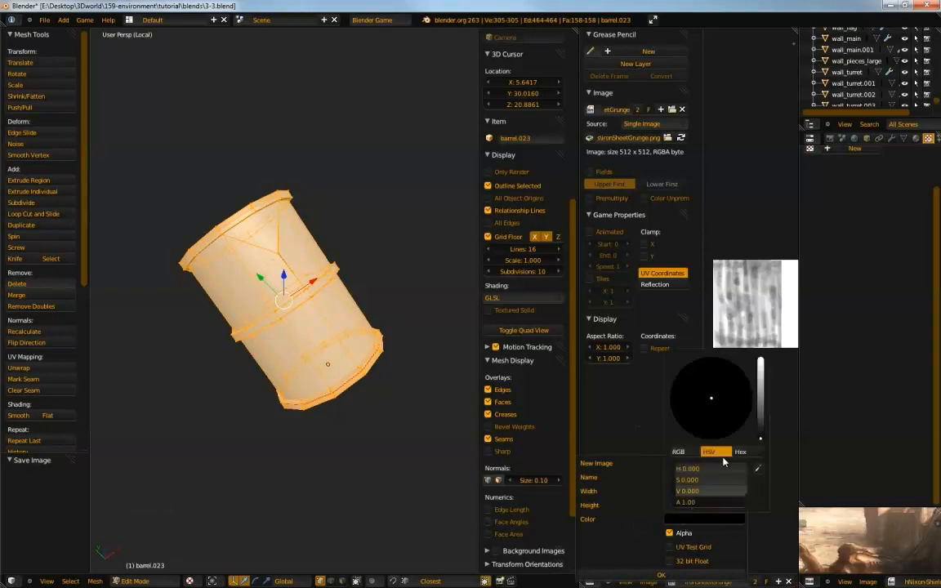
pyautogui.moveTo(757, 427); pyautogui.dragTo(765, 359)
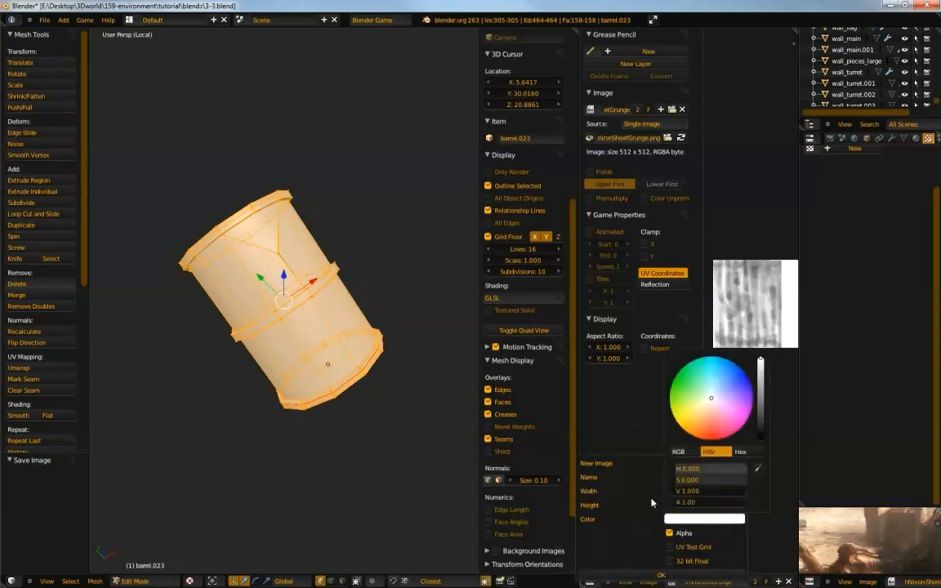
pyautogui.click(653, 574)
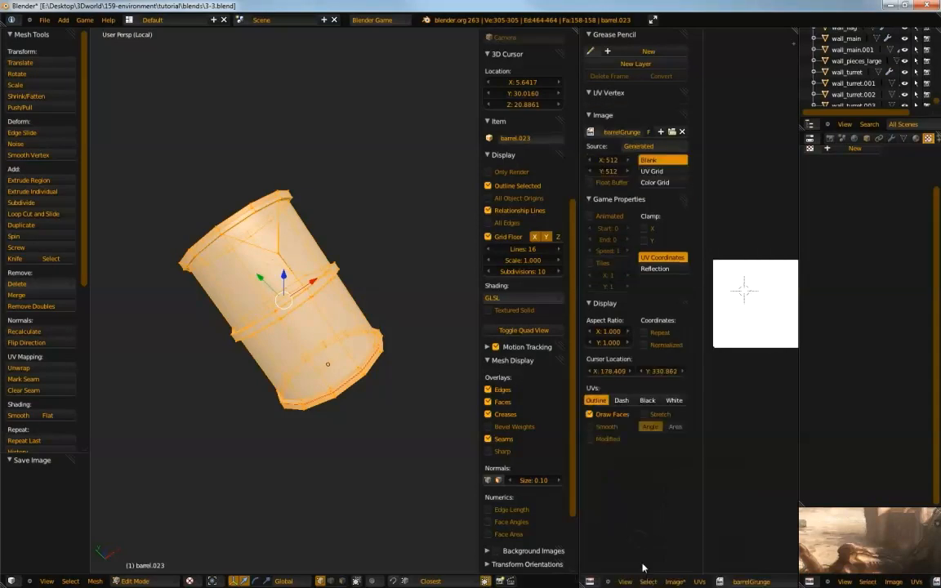
# - Add a UV map named default to the barrel mesh
pyautogui.click(915, 138)
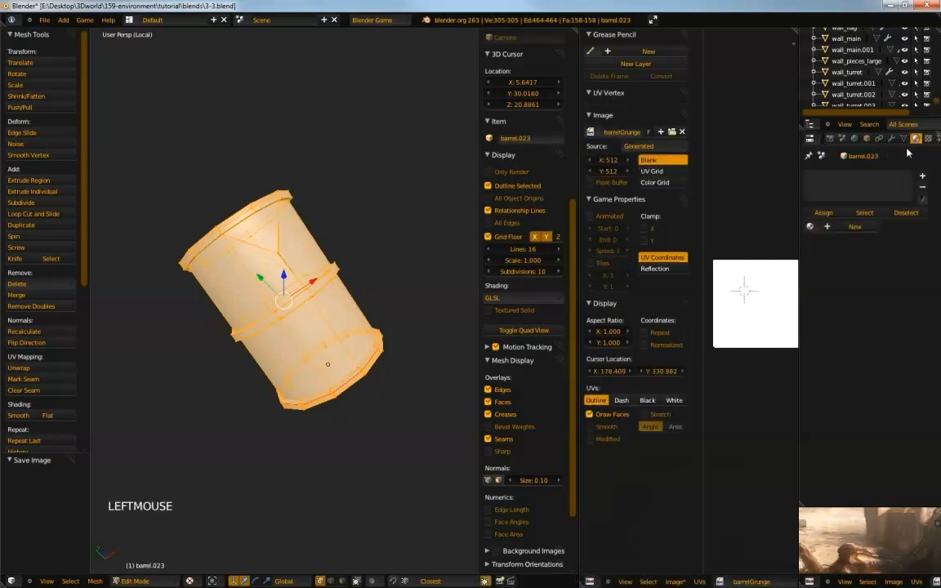
pyautogui.click(903, 138)
pyautogui.click(838, 416)
pyautogui.write('default')
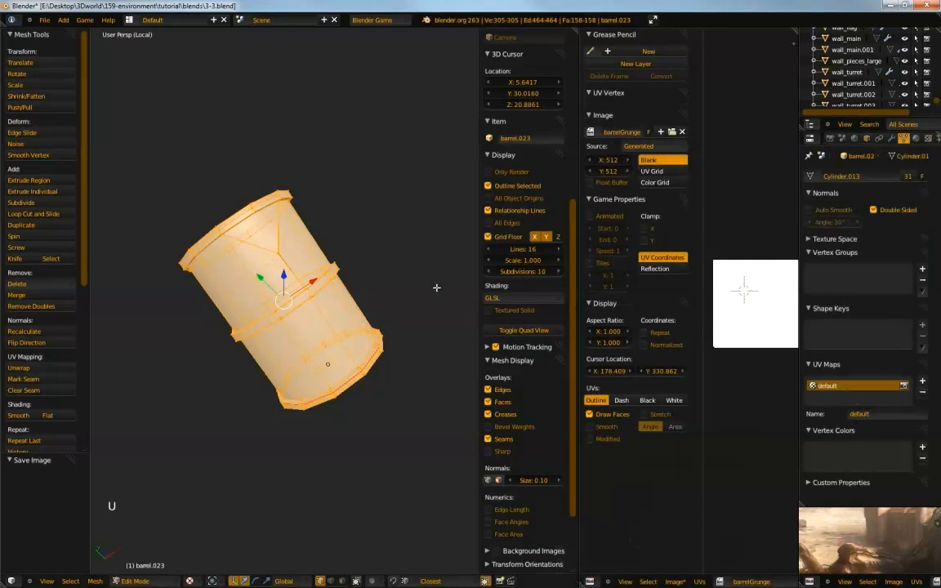
# - Try Smart UV Project on the whole barrel with a 66.00 angle limit and widen the UV editing area
pyautogui.write('u')
pyautogui.click(388, 319)
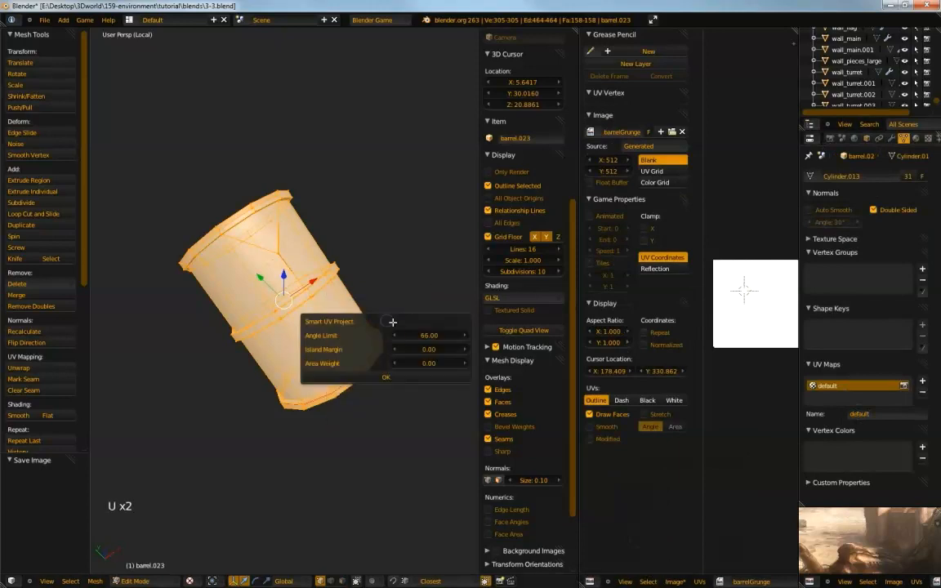
pyautogui.click(385, 376)
pyautogui.moveTo(578, 315); pyautogui.dragTo(451, 315)
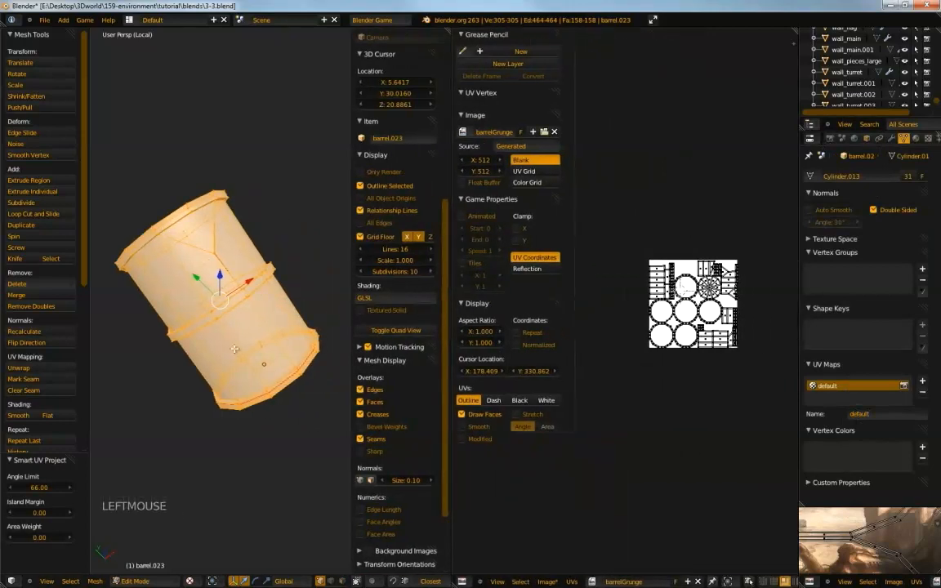
# - Try a cylinder projection for the barrel's UVs
pyautogui.moveTo(212, 309); pyautogui.dragTo(225, 359, button='middle')
pyautogui.press('u')
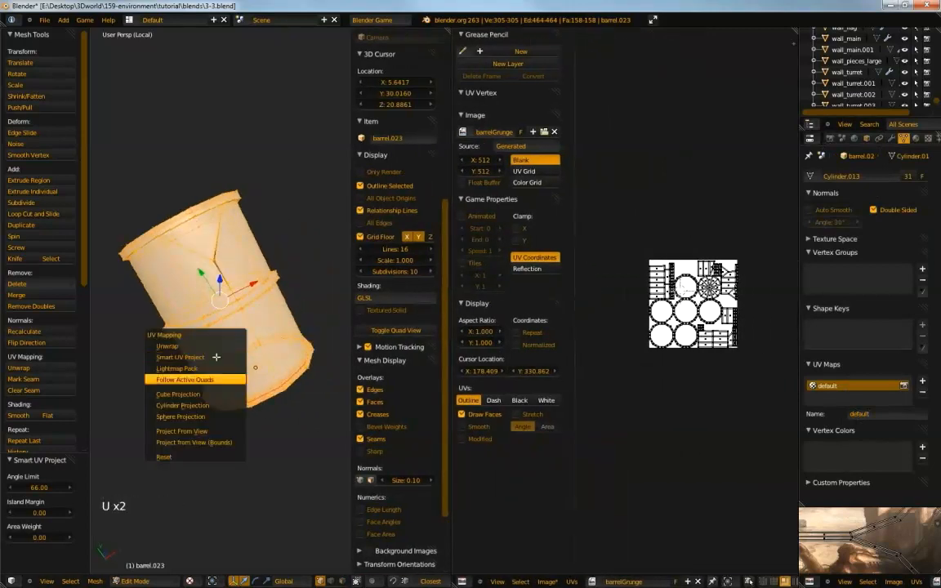
pyautogui.click(210, 405)
# - Try an angle-based unwrap of the barrel and examine how its UV islands correspond to the mesh
pyautogui.press('u')
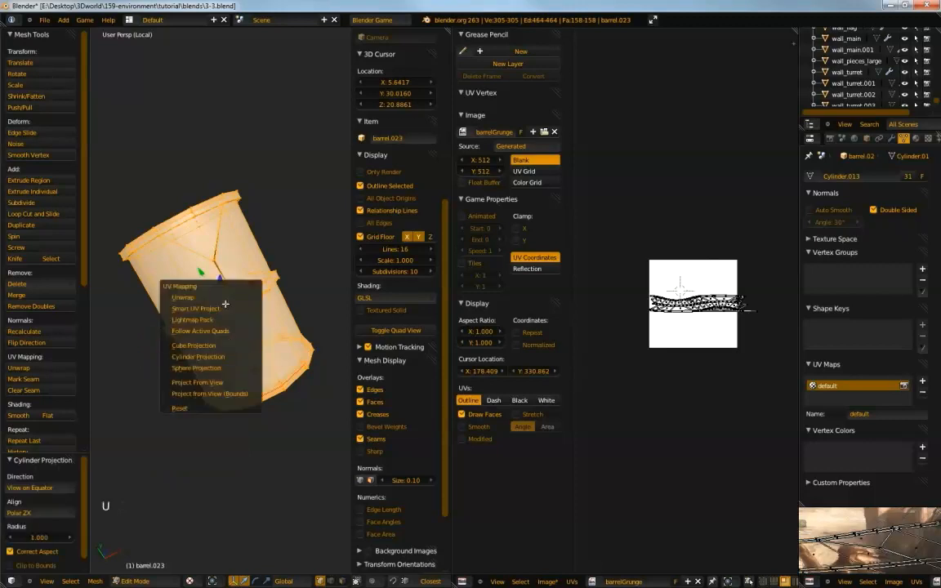
pyautogui.click(227, 296)
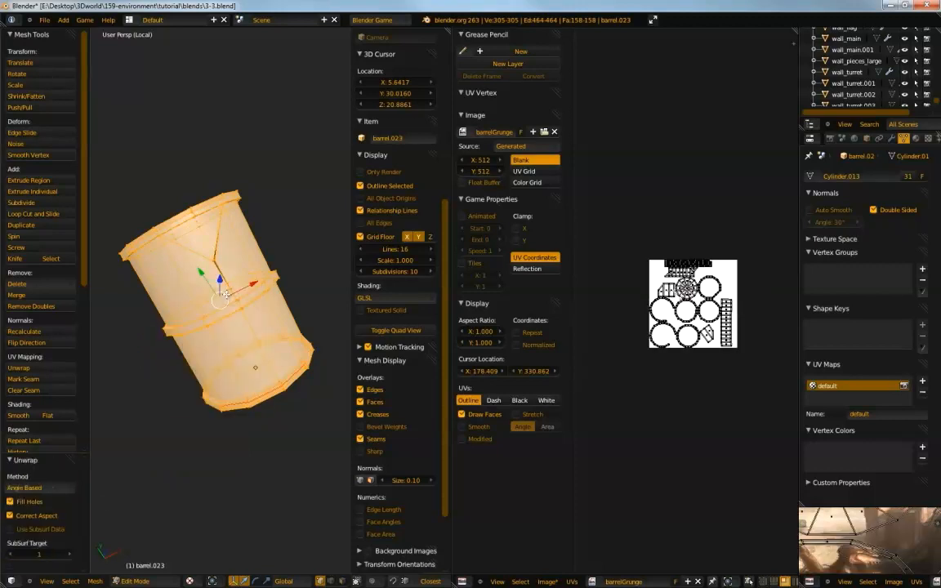
pyautogui.moveTo(227, 295); pyautogui.dragTo(249, 289, button='middle')
pyautogui.press('u')
pyautogui.click(252, 330)
pyautogui.press('super')
pyautogui.moveTo(689, 274); pyautogui.dragTo(685, 279, button='middle')
pyautogui.keyDown('ctrl'); pyautogui.moveTo(688, 295); pyautogui.dragTo(624, 384, button='middle'); pyautogui.keyUp('ctrl')
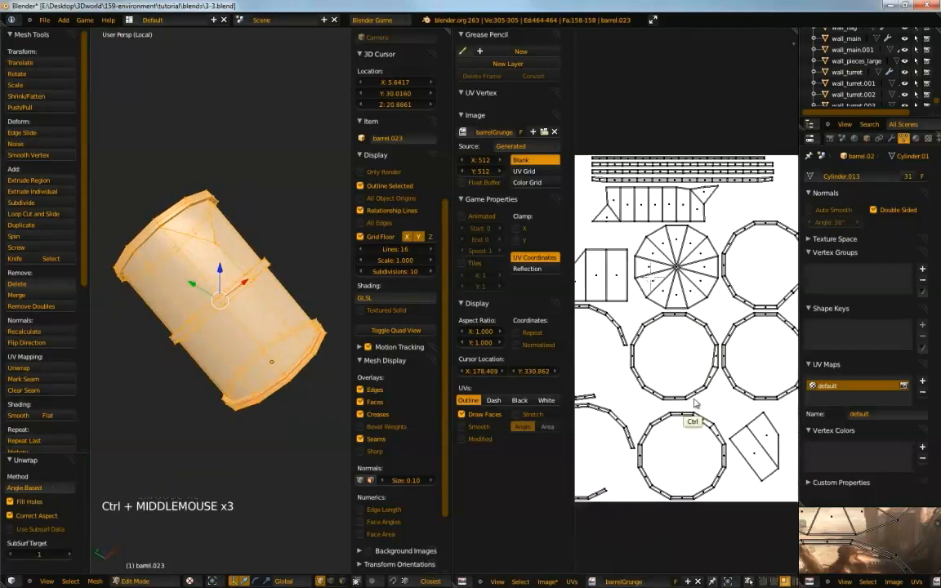
pyautogui.moveTo(280, 257); pyautogui.dragTo(219, 351, button='middle')
pyautogui.moveTo(653, 327); pyautogui.dragTo(695, 337, button='middle')
# - Average the scale of the unwrapped barrel islands and pack them with a 0.020 margin
pyautogui.press('a')
pyautogui.hotkey('ctrl', 'a')
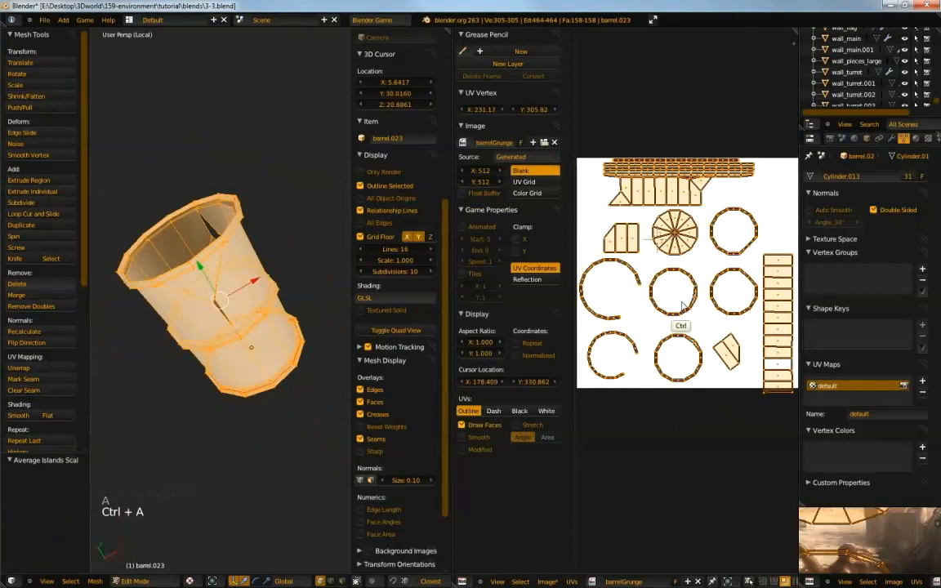
pyautogui.hotkey('ctrl', 'p')
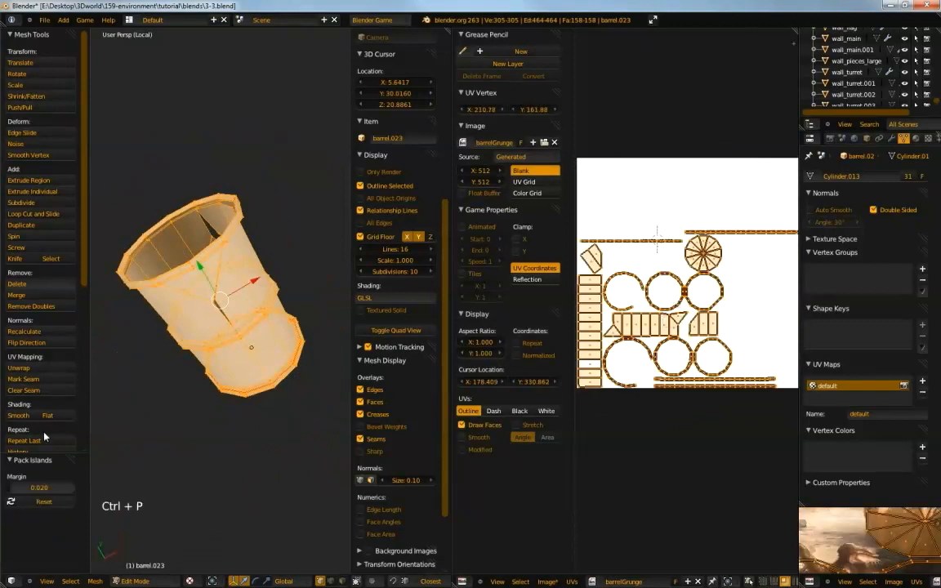
pyautogui.moveTo(697, 204); pyautogui.dragTo(697, 147, button='middle')
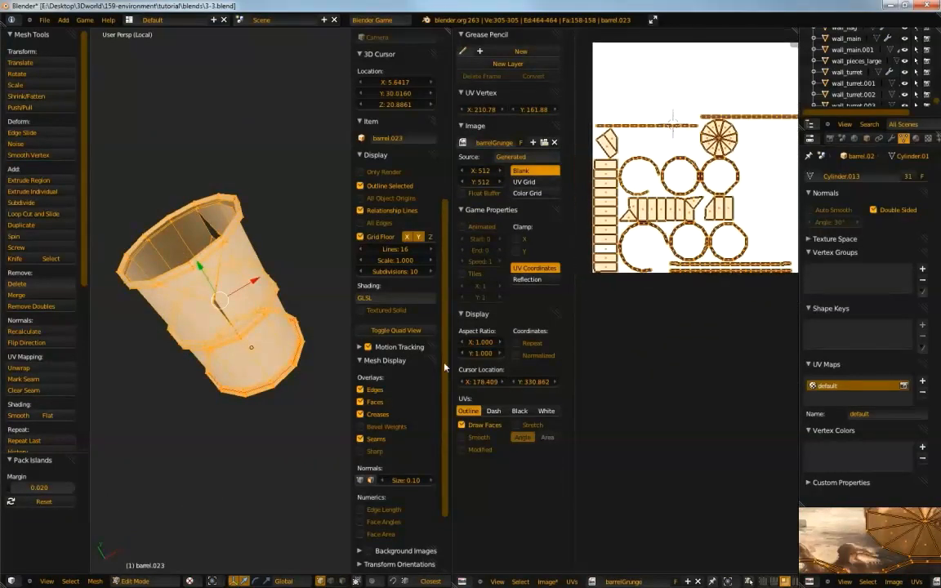
# - Remap the barrel's UVs with Lightmap Pack
pyautogui.press('u')
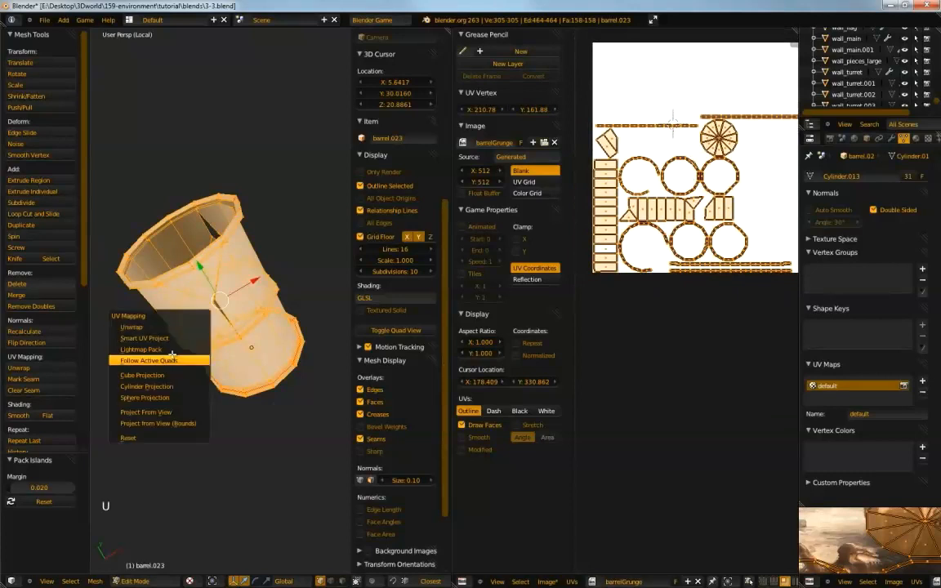
pyautogui.click(156, 316)
pyautogui.press('Return')
pyautogui.press('Tab')
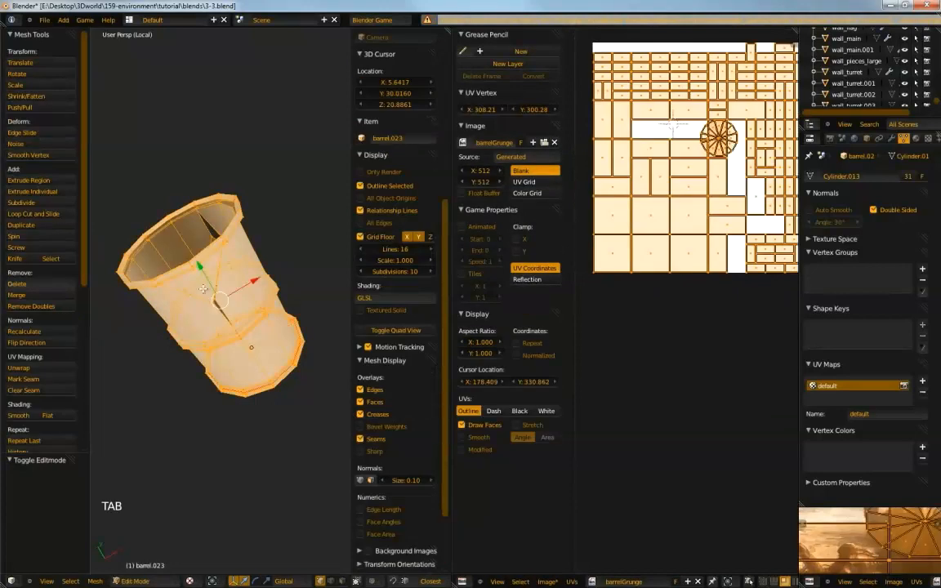
# - Average the scale of the lightmap-packed islands and pack them again within the barrelGrunge image
pyautogui.moveTo(604, 152); pyautogui.dragTo(707, 198, button='middle')
pyautogui.hotkey('ctrl', 'a')
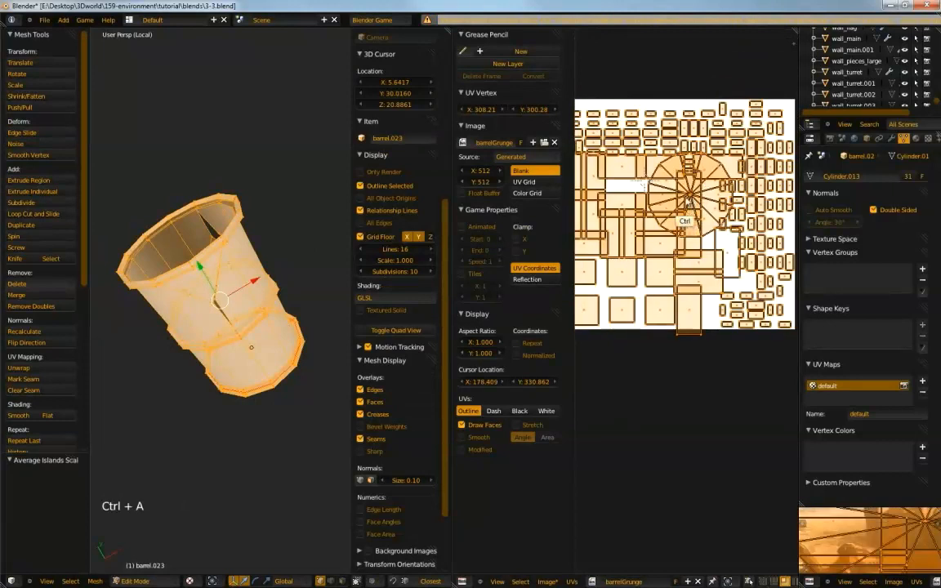
pyautogui.hotkey('ctrl', 'p')
pyautogui.moveTo(689, 200)
pyautogui.mouseDown(button='middle')
pyautogui.moveTo(725, 165)
pyautogui.moveTo(680, 193)
pyautogui.moveTo(682, 184)
pyautogui.mouseUp(button='middle')
pyautogui.moveTo(683, 182); pyautogui.dragTo(703, 178, button='middle')
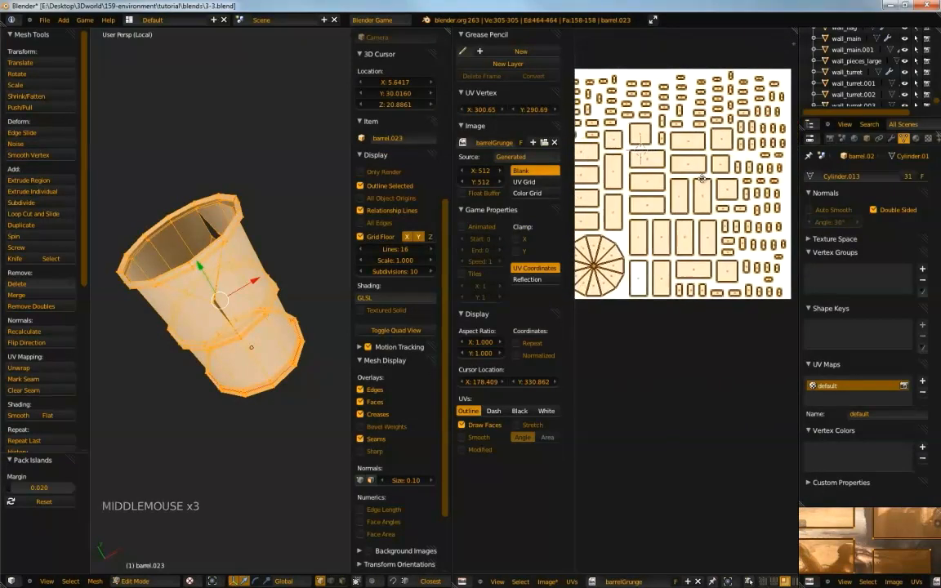
pyautogui.moveTo(195, 266); pyautogui.dragTo(214, 250, button='middle')
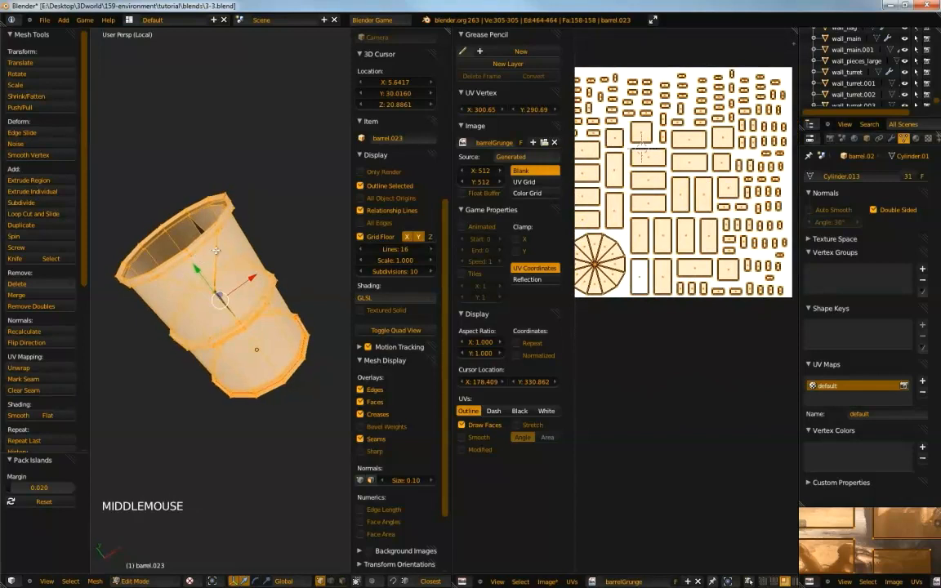
# - Assign the existing ironSheet material to the barrel
pyautogui.click(916, 139)
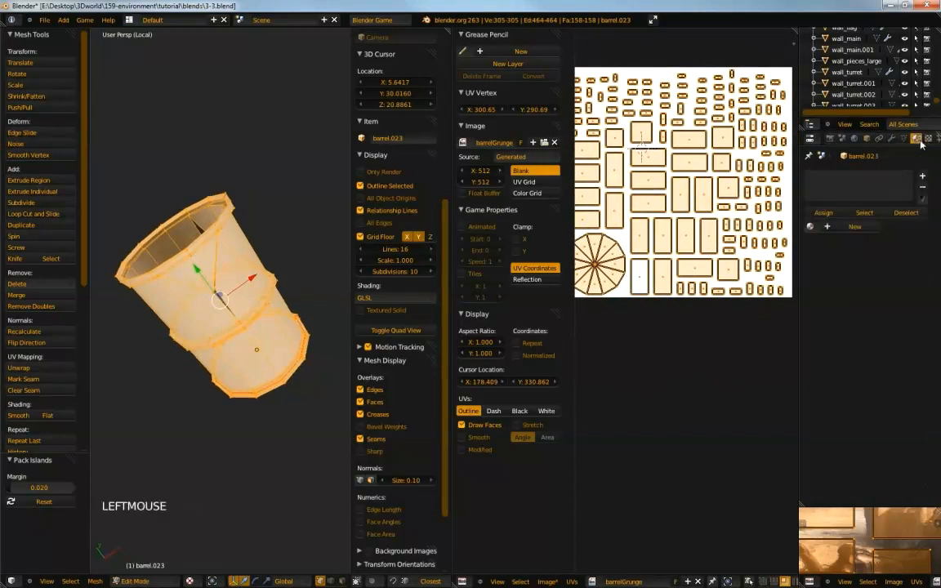
pyautogui.click(811, 226)
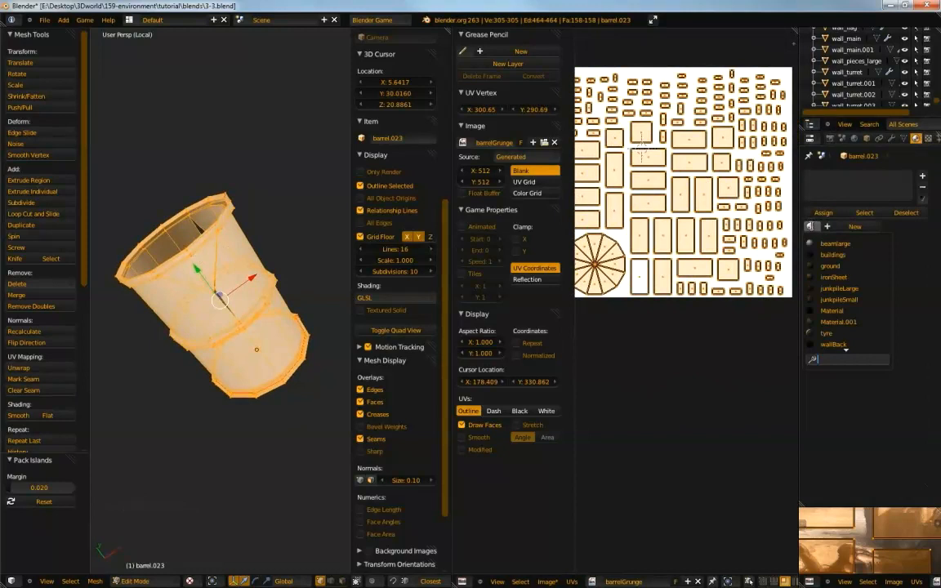
pyautogui.scroll(-3, 845, 348)
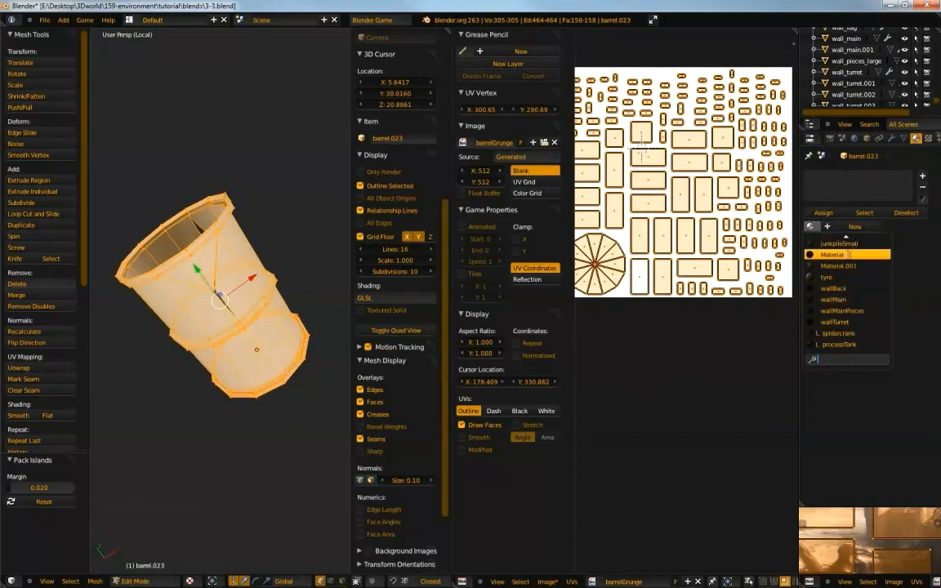
pyautogui.scroll(4, 847, 254)
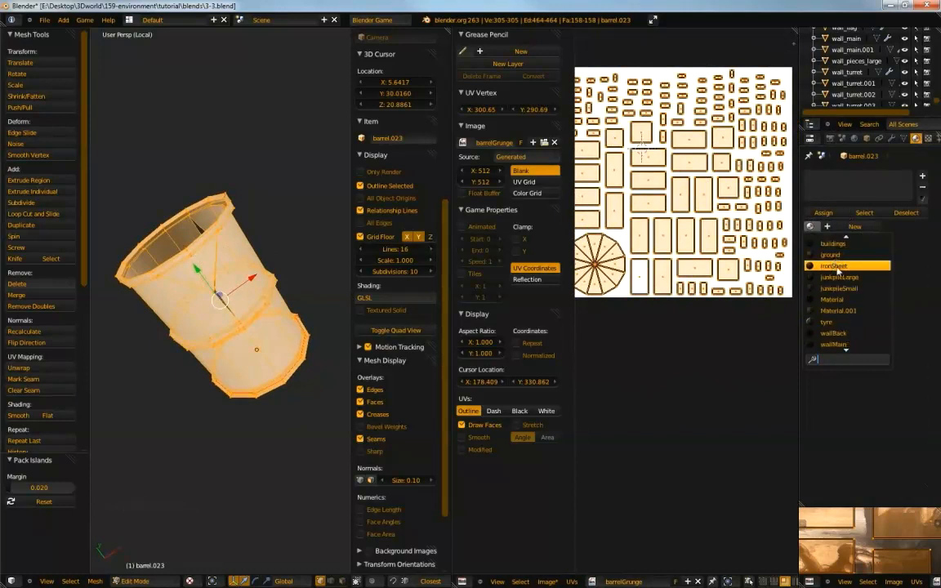
pyautogui.click(834, 266)
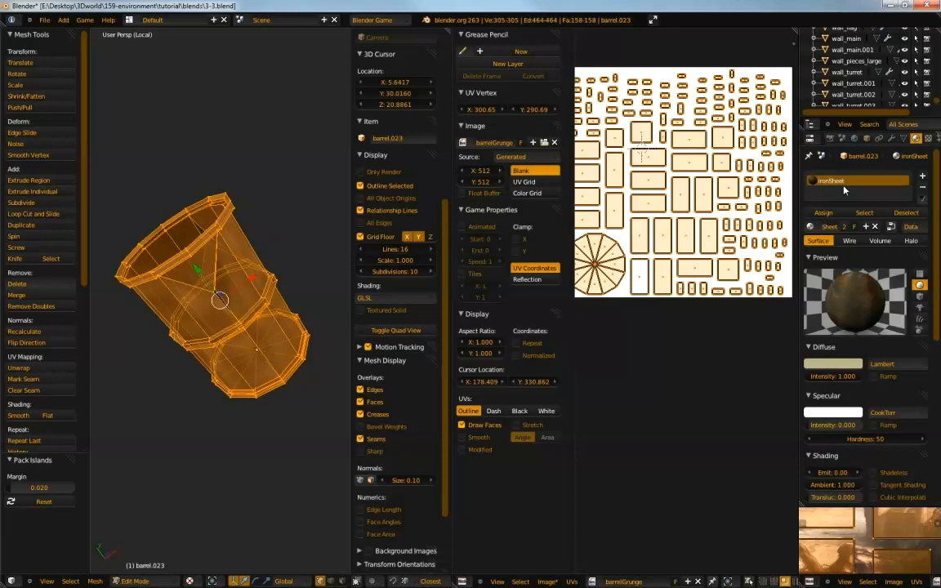
# - Add a second UV map named texture to the barrel and refresh the viewport display
pyautogui.click(903, 137)
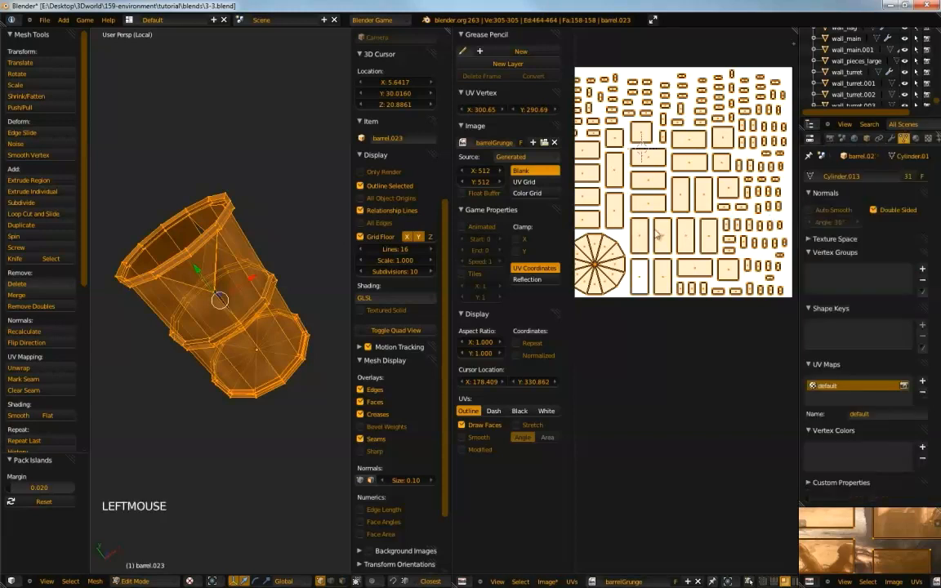
pyautogui.click(921, 380)
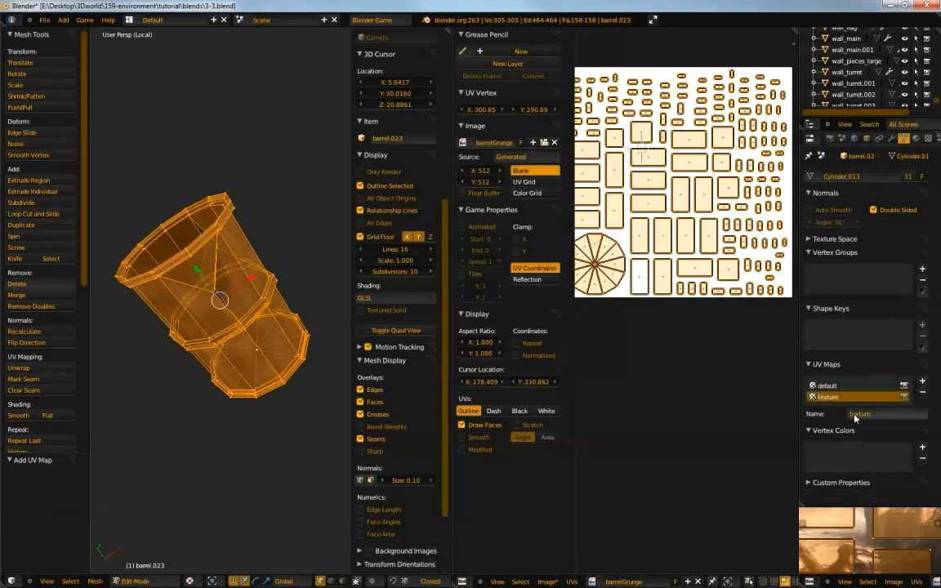
pyautogui.press('Tab')
pyautogui.press('Tab')
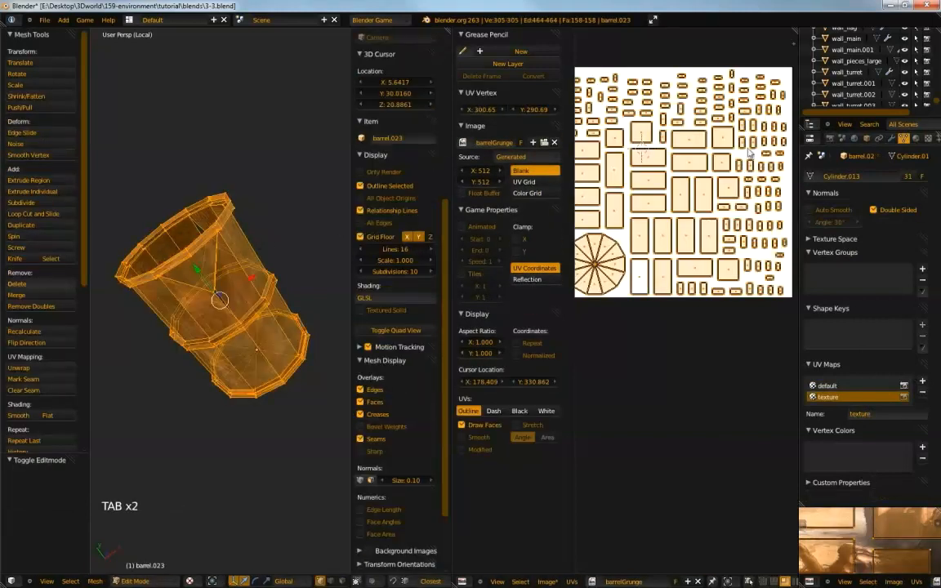
# - Make the barrel's material a single-user copy named barrel, and its ironSheetGrunge texture a single-user copy named barrelGrunge
pyautogui.click(915, 139)
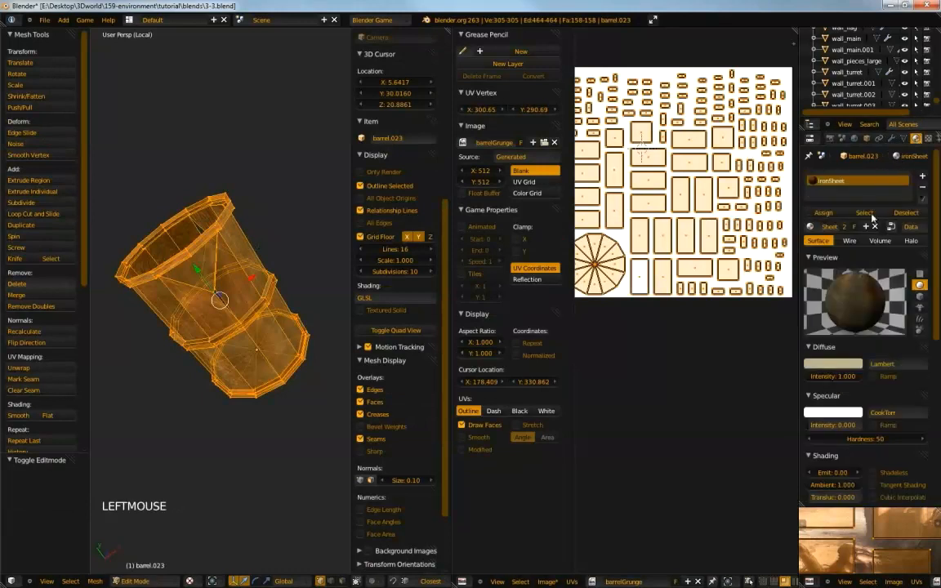
pyautogui.click(843, 227)
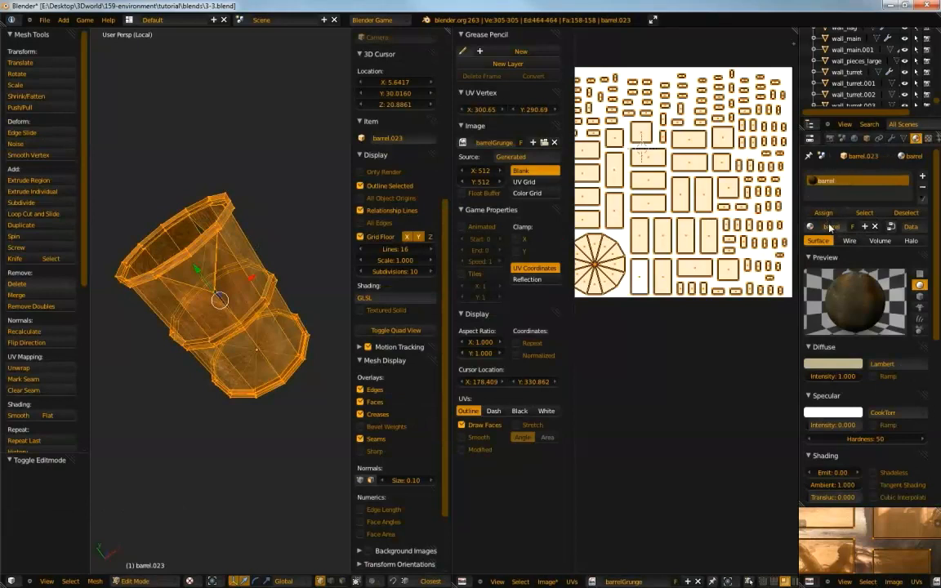
pyautogui.click(928, 140)
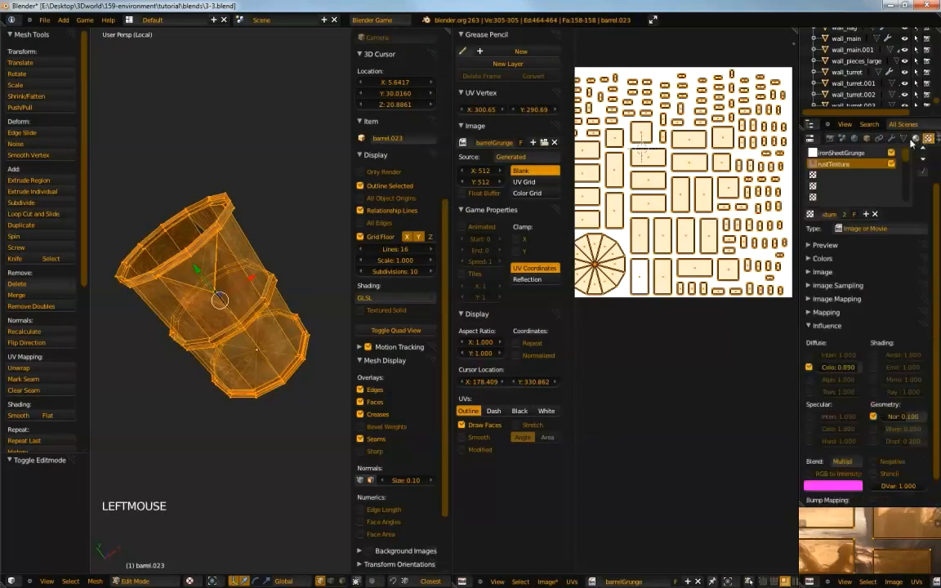
pyautogui.click(864, 153)
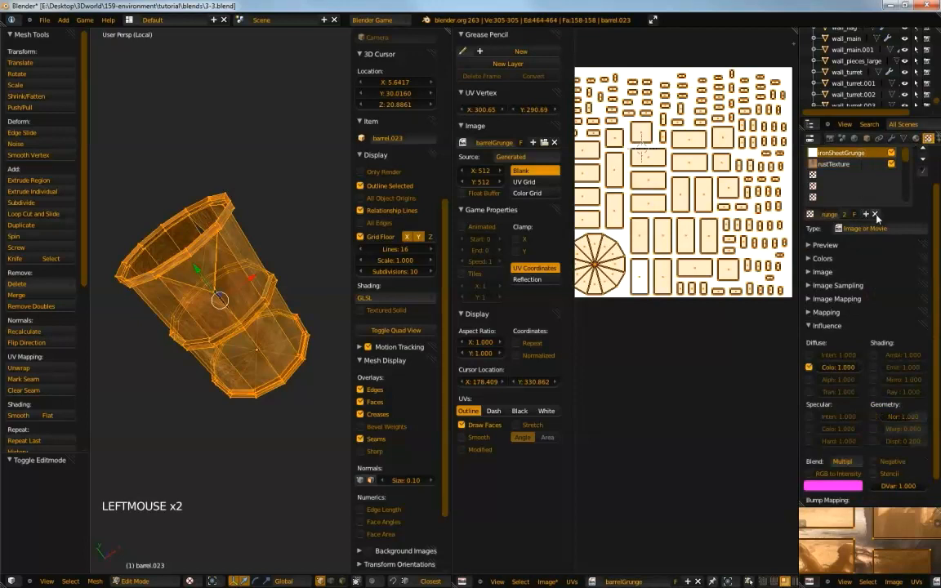
pyautogui.click(846, 214)
pyautogui.write('barrel')
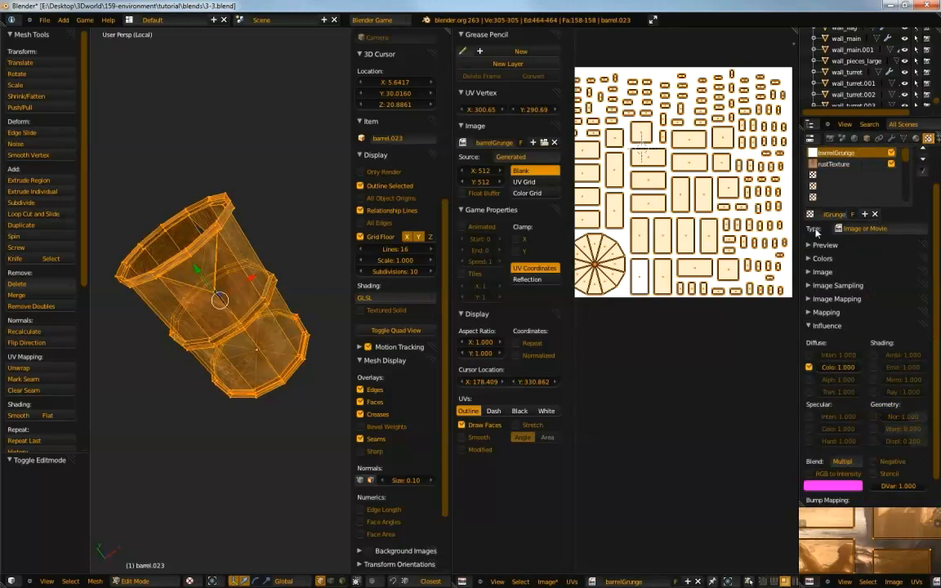
# - Assign the barrelGrunge image to the barrelGrunge texture in place of the ironSheetGrunge image
pyautogui.click(813, 271)
pyautogui.click(810, 289)
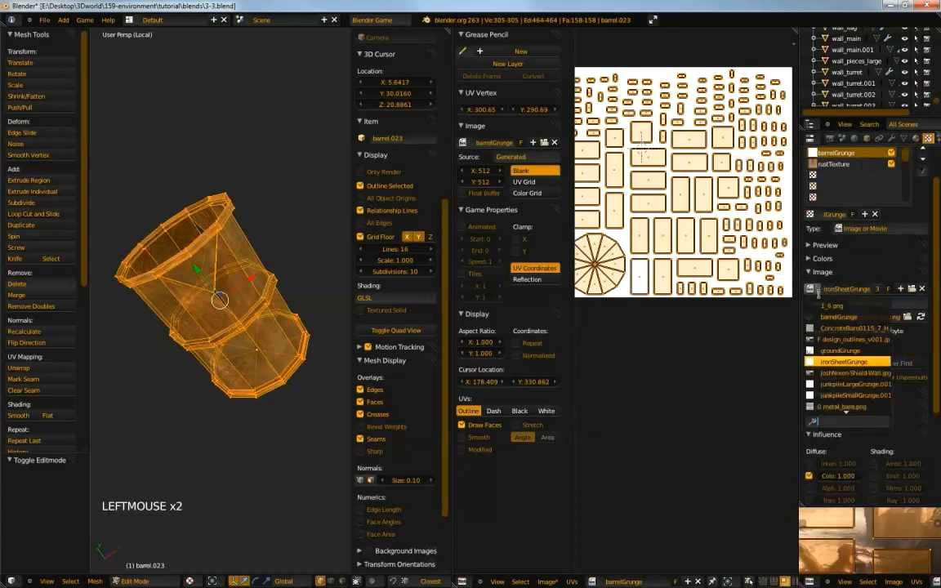
pyautogui.click(844, 318)
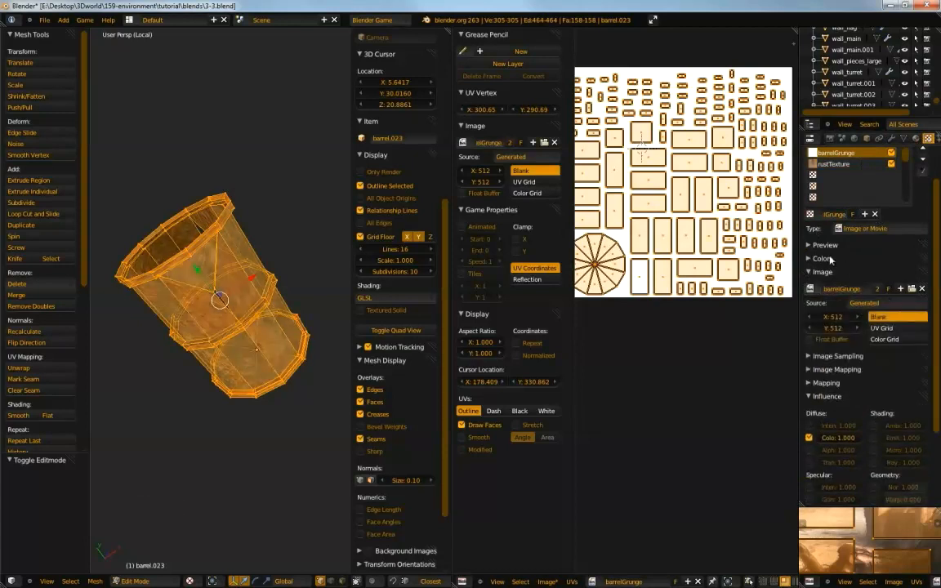
pyautogui.moveTo(835, 365); pyautogui.dragTo(819, 316, button='middle')
pyautogui.click(818, 318)
pyautogui.click(818, 318)
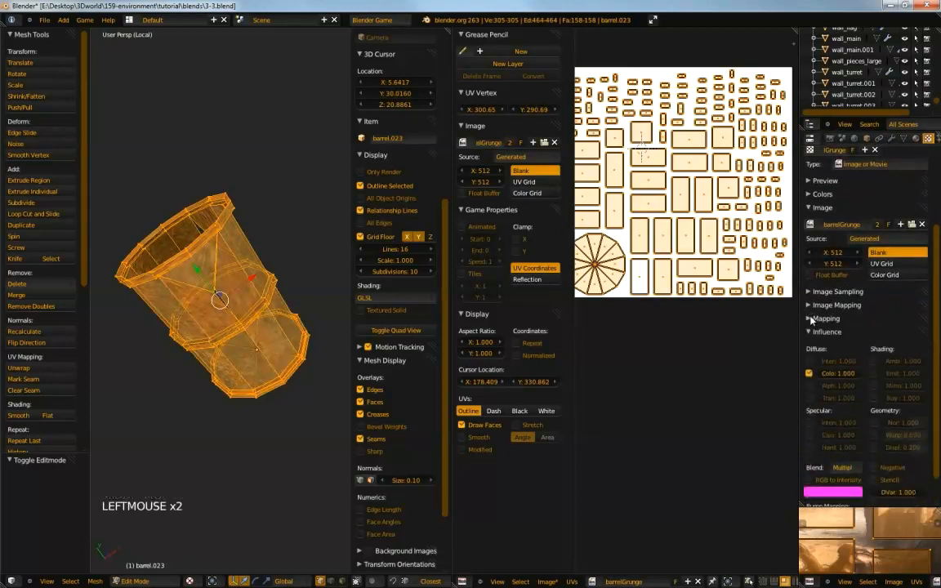
# - Examine the barrel's textured surface and mesh from several sides in both Object Mode and Edit Mode
pyautogui.moveTo(232, 184); pyautogui.dragTo(175, 467, button='middle')
pyautogui.press('Tab')
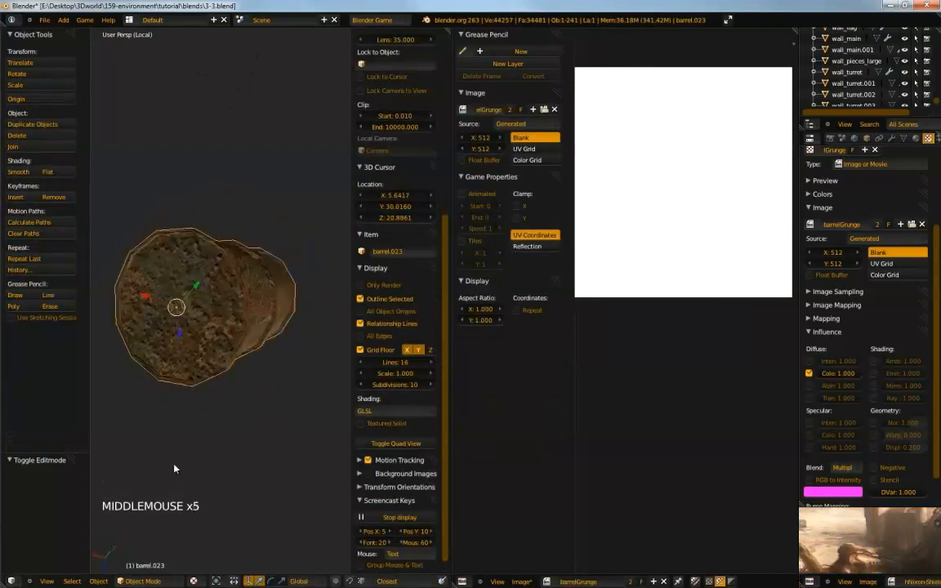
pyautogui.moveTo(164, 259); pyautogui.dragTo(215, 342, button='middle')
pyautogui.press('Tab')
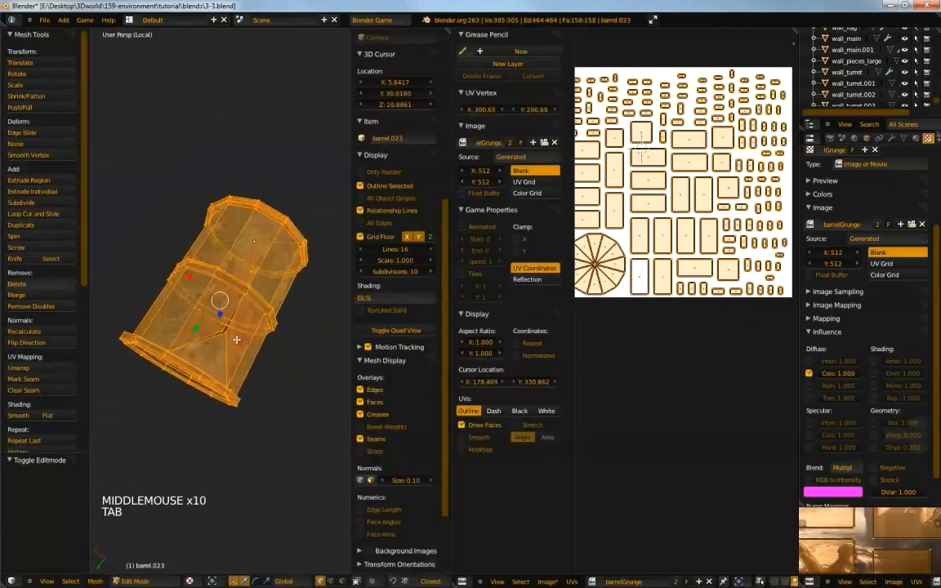
pyautogui.press('u')
pyautogui.click(198, 275)
pyautogui.moveTo(197, 275); pyautogui.dragTo(146, 370, button='middle')
pyautogui.press('Tab')
pyautogui.press('Tab')
# - Switch to face selection and select the bent face beside the crack at the barrel's rim
pyautogui.rightClick(216, 400)
pyautogui.keyDown('shift'); pyautogui.rightClick(165, 367); pyautogui.keyUp('shift')
pyautogui.keyDown('shift'); pyautogui.rightClick(279, 313); pyautogui.keyUp('shift')
pyautogui.keyDown('shift'); pyautogui.rightClick(264, 391); pyautogui.keyUp('shift')
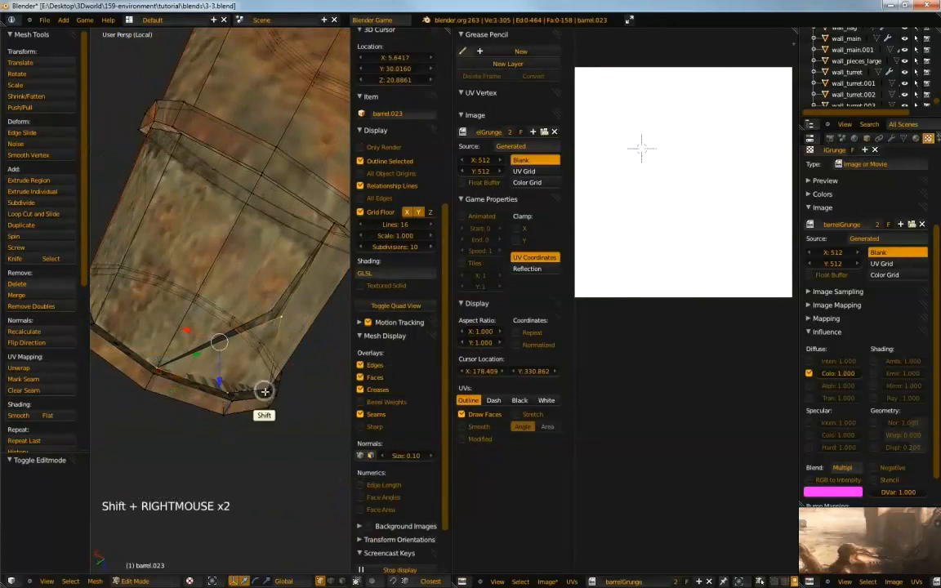
pyautogui.hotkey('ctrl', 'Tab')
pyautogui.click(241, 403)
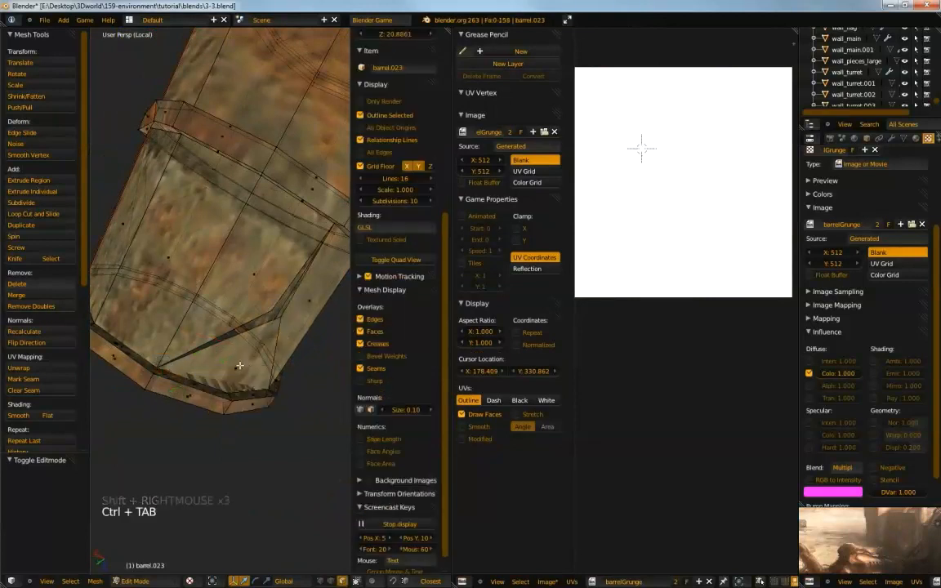
pyautogui.rightClick(233, 369)
pyautogui.moveTo(233, 369); pyautogui.dragTo(201, 372, button='middle')
pyautogui.press('g')
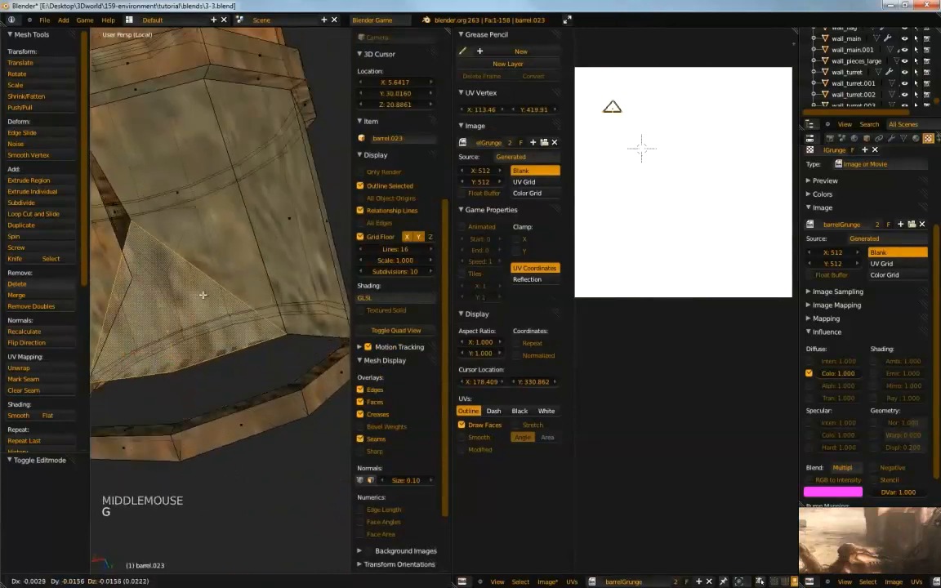
pyautogui.rightClick(199, 289)
pyautogui.moveTo(199, 290); pyautogui.dragTo(286, 318, button='middle')
pyautogui.press('g')
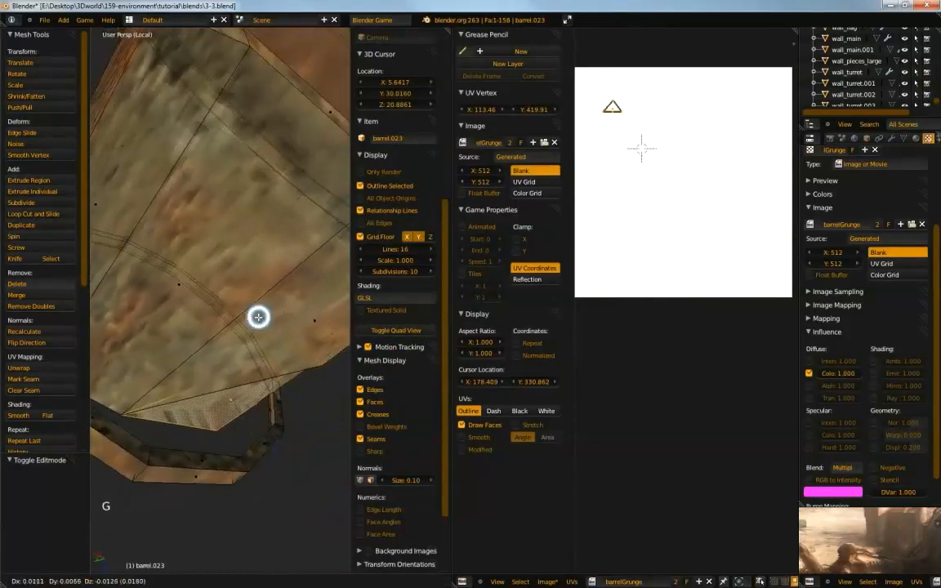
pyautogui.rightClick(252, 408)
# - Triangulate the selected bent face and return to Object Mode
pyautogui.moveTo(253, 408); pyautogui.dragTo(186, 310, button='middle')
pyautogui.hotkey('ctrl', 't')
pyautogui.press('Tab')
pyautogui.moveTo(186, 310); pyautogui.dragTo(254, 268, button='middle')
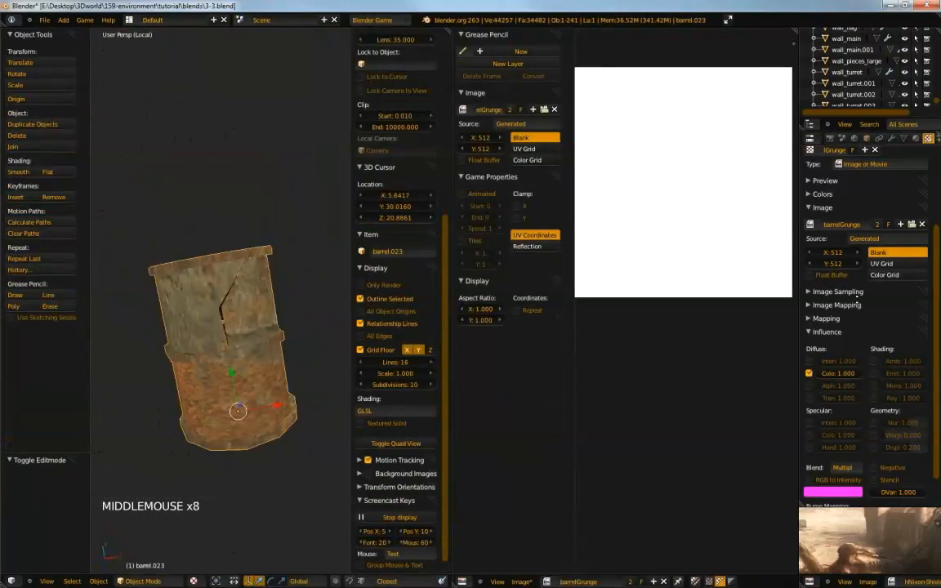
# - Select the rustTexture and set its normal influence to 0.025
pyautogui.moveTo(846, 357); pyautogui.dragTo(851, 463, button='middle')
pyautogui.click(810, 316)
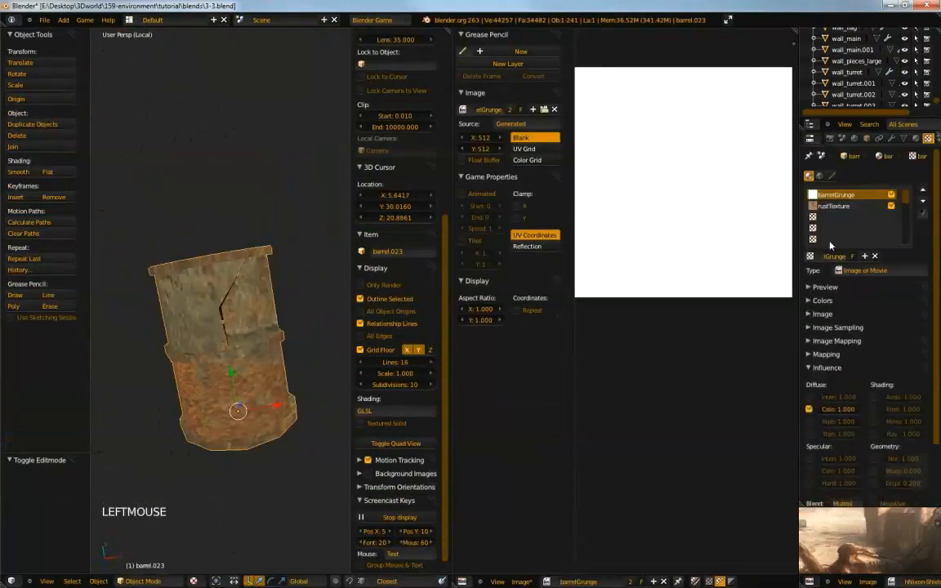
pyautogui.click(832, 206)
pyautogui.moveTo(901, 460); pyautogui.dragTo(901, 398, button='middle')
pyautogui.click(901, 400)
pyautogui.click(902, 403)
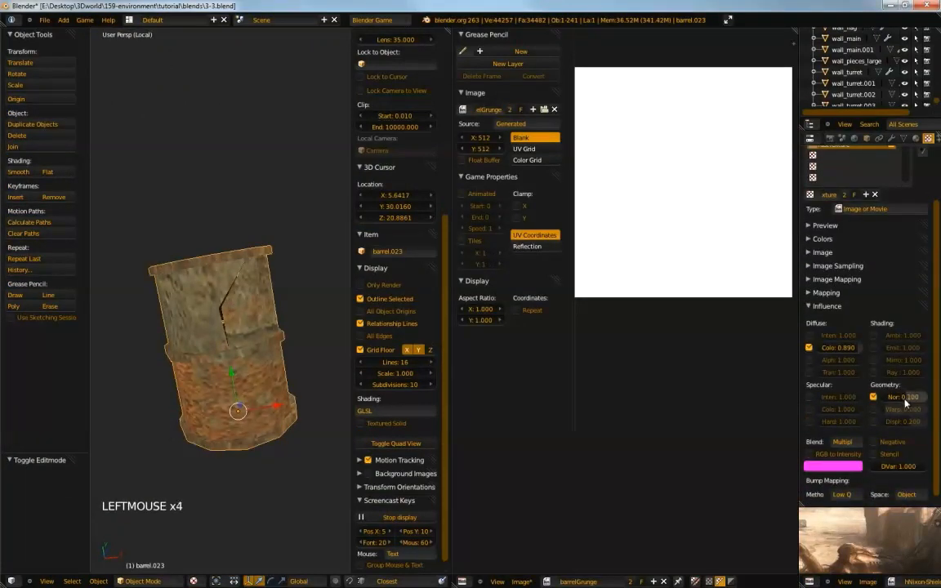
pyautogui.moveTo(900, 399); pyautogui.dragTo(903, 403)
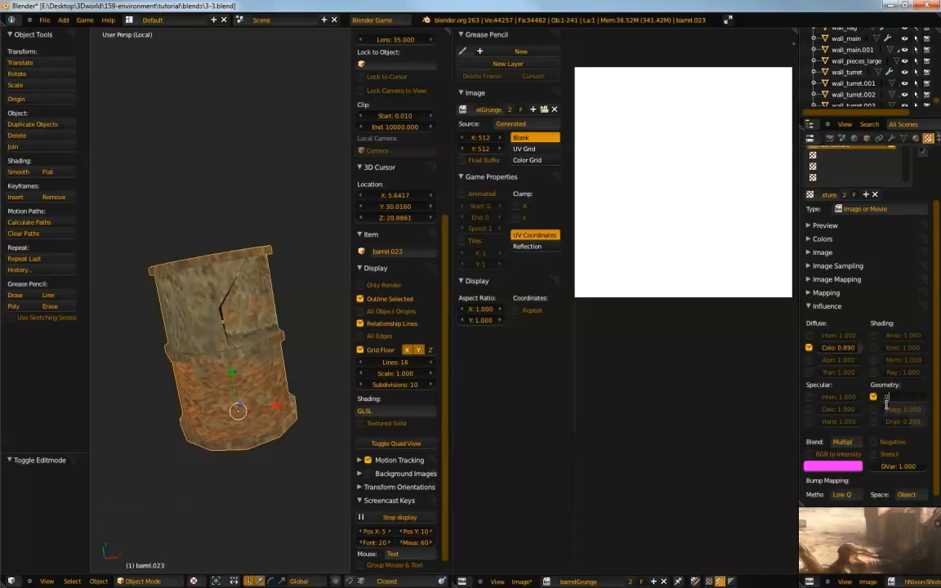
# - Enter Edit Mode on the barrel and select all of its faces
pyautogui.moveTo(196, 245); pyautogui.dragTo(260, 360, button='middle')
pyautogui.press('Tab')
pyautogui.press('a')
pyautogui.press('a')
pyautogui.press('a')
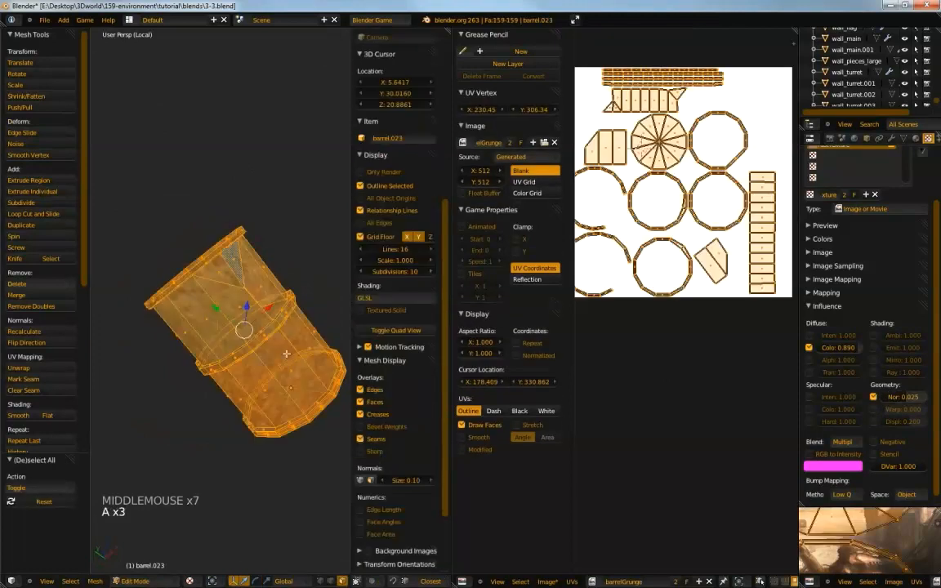
# - Activate the default UV map to examine its layout, and inspect the textured barrel in Object Mode
pyautogui.click(915, 140)
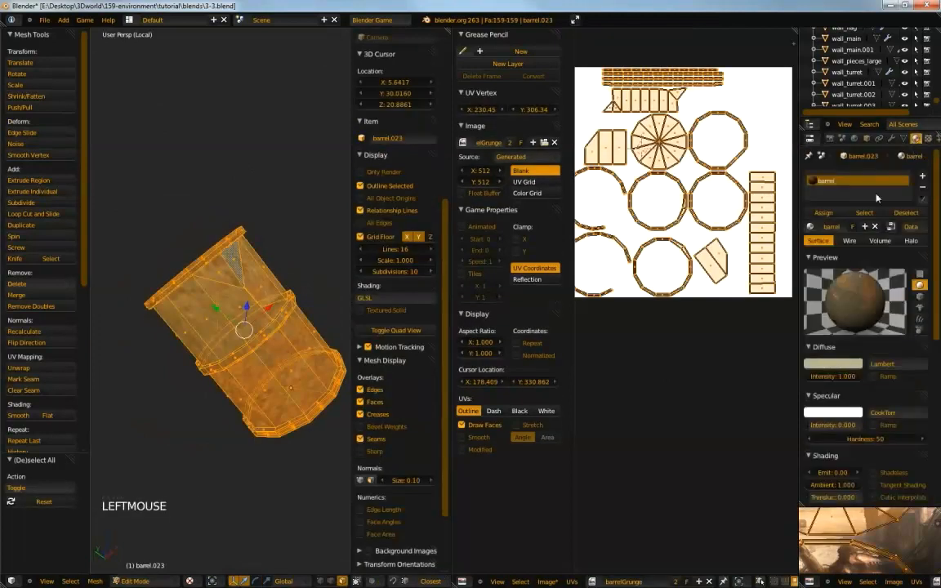
pyautogui.click(904, 141)
pyautogui.click(893, 140)
pyautogui.click(901, 142)
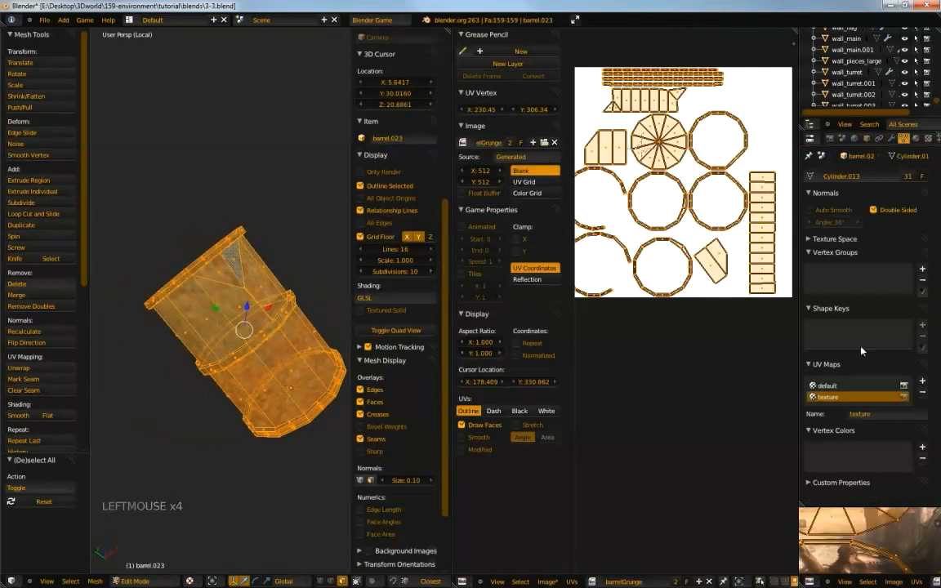
pyautogui.click(841, 387)
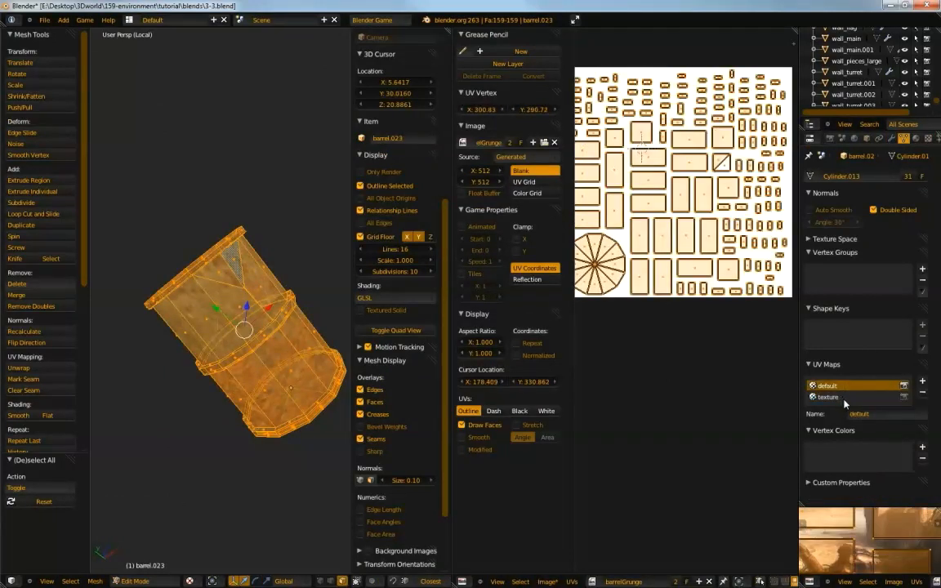
pyautogui.moveTo(293, 284); pyautogui.dragTo(272, 294, button='middle')
pyautogui.moveTo(265, 351)
pyautogui.keyDown('ctrl'); pyautogui.mouseDown(button='middle')
pyautogui.moveTo(261, 310)
pyautogui.moveTo(293, 293)
pyautogui.moveTo(221, 302)
pyautogui.moveTo(269, 343)
pyautogui.mouseUp(button='middle'); pyautogui.keyUp('ctrl')
pyautogui.press('Tab')
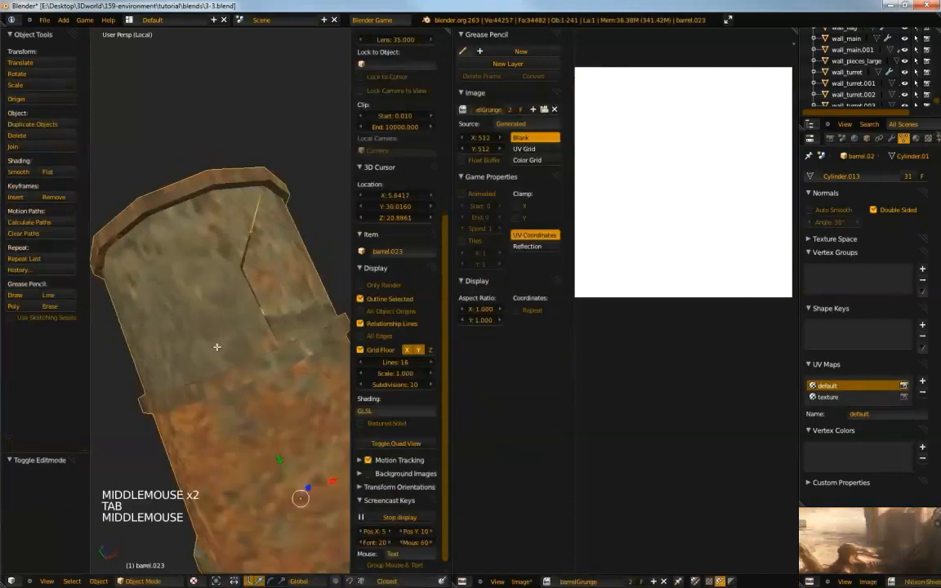
pyautogui.press('Tab')
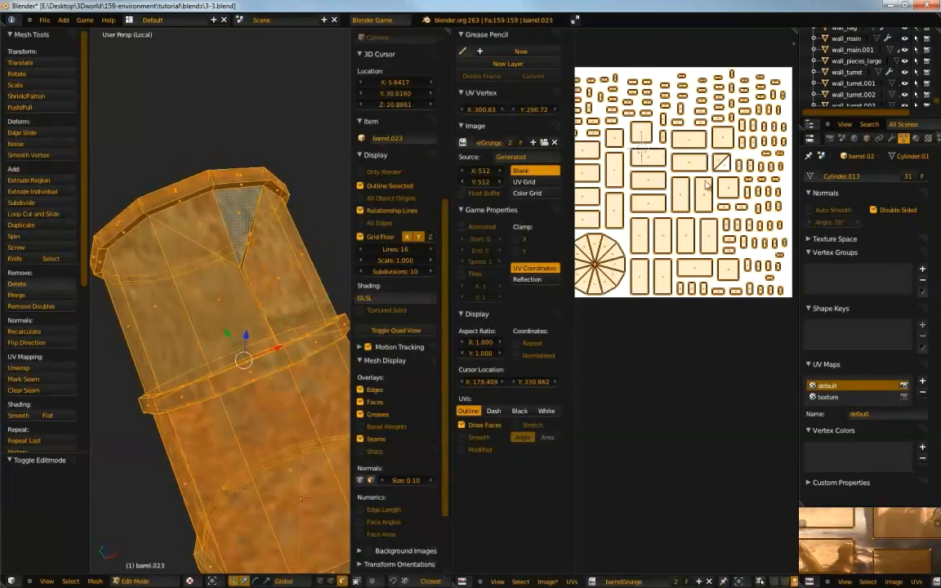
# - Activate the texture UV map and enlarge all of its UV islands
pyautogui.click(829, 397)
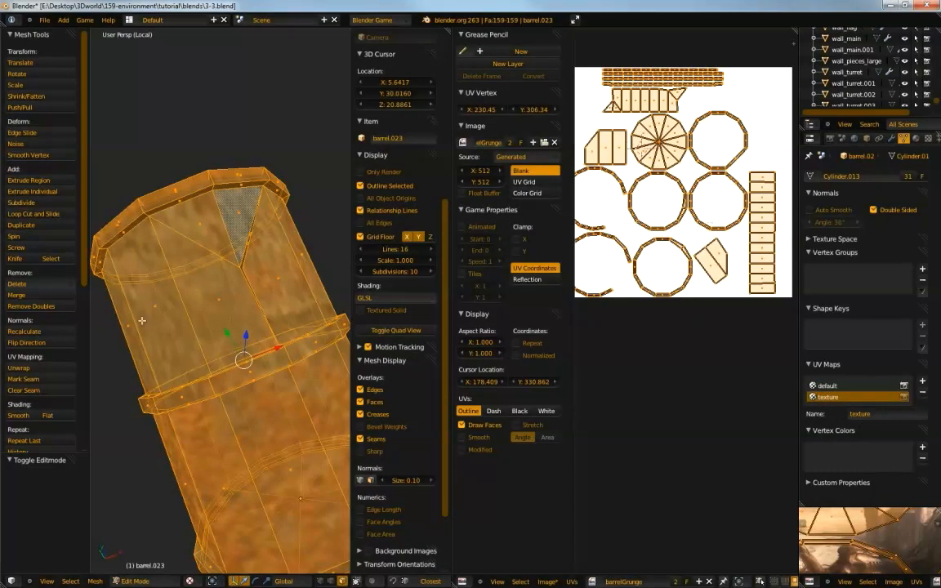
pyautogui.moveTo(159, 318); pyautogui.dragTo(245, 319, button='middle')
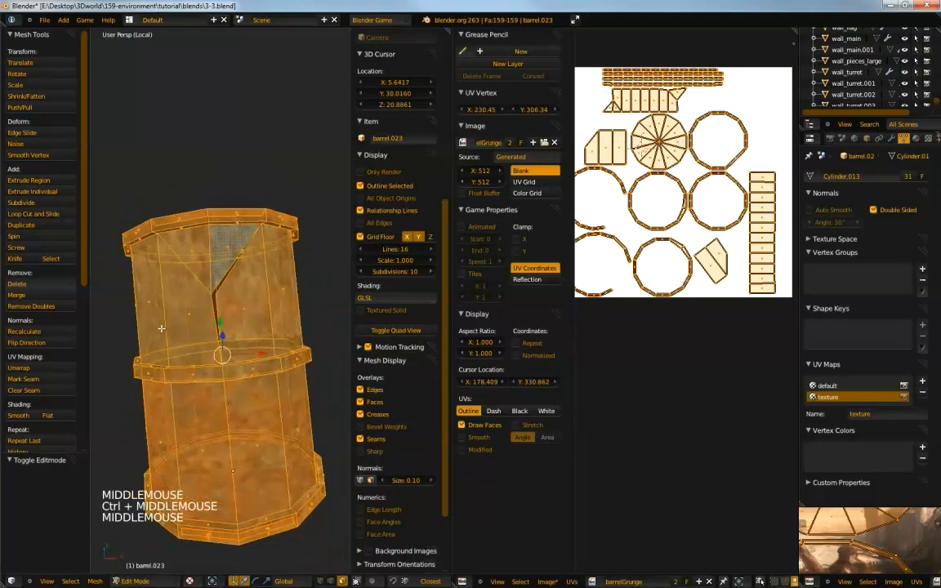
pyautogui.press('s')
pyautogui.press('s')
pyautogui.click(642, 347)
pyautogui.click(713, 390)
# - Scale the UV islands up further by a factor of 1.433, followed by a factor of 1.400
pyautogui.press('s')
pyautogui.press('s')
pyautogui.press('s')
pyautogui.click(710, 390)
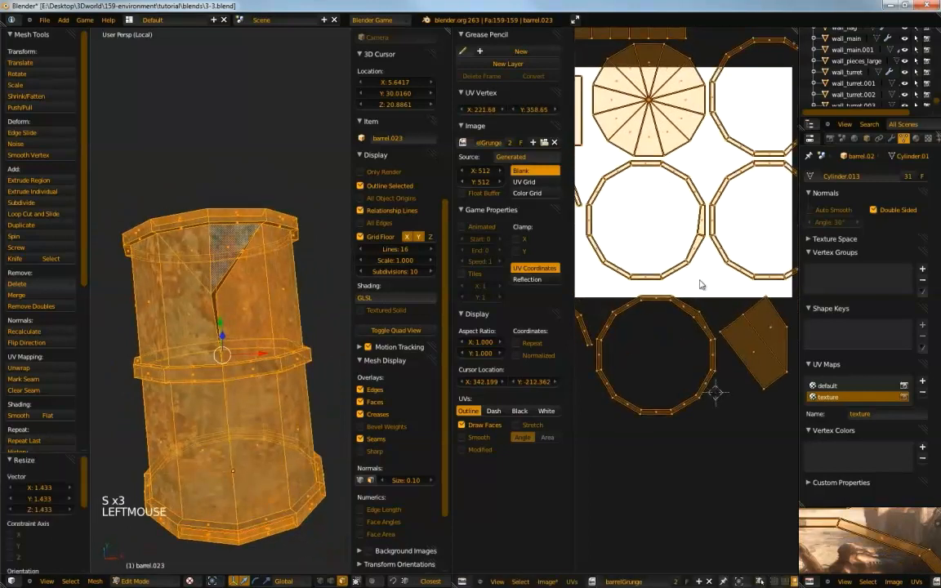
pyautogui.press('s')
pyautogui.press('s')
pyautogui.click(646, 290)
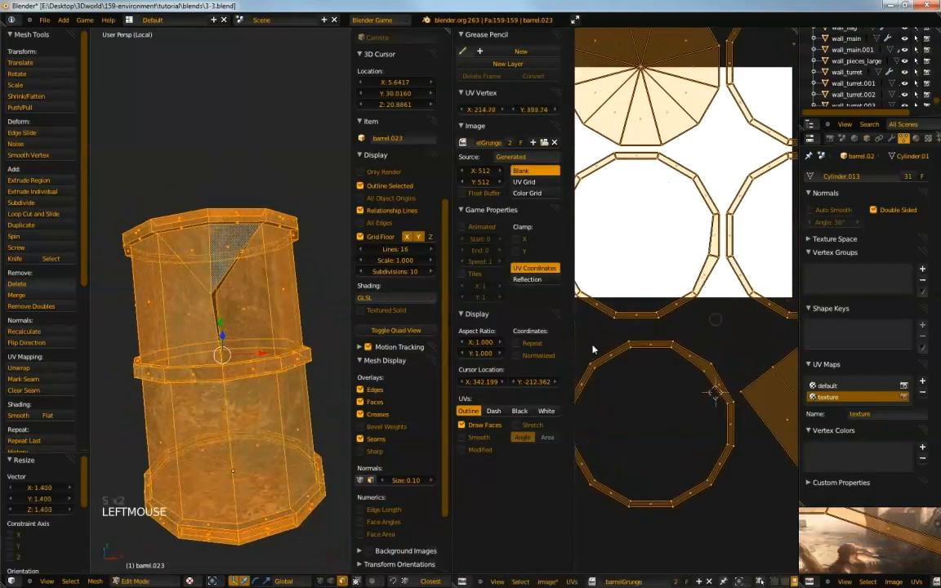
# - Return to Object Mode and clear the barrel's rotation
pyautogui.press('Tab')
pyautogui.moveTo(187, 317); pyautogui.dragTo(181, 249, button='middle')
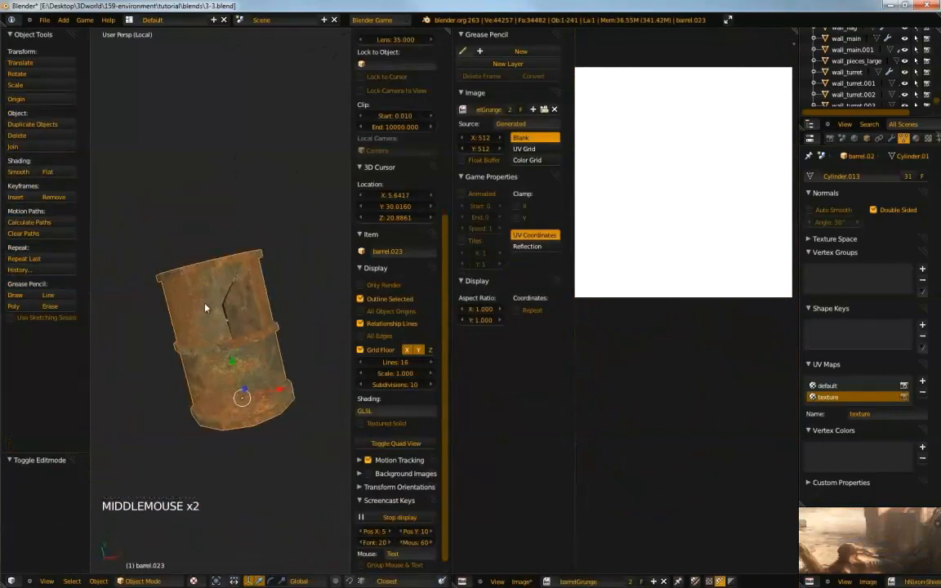
pyautogui.hotkey('alt', 'r')
pyautogui.moveTo(235, 344); pyautogui.dragTo(218, 261, button='middle')
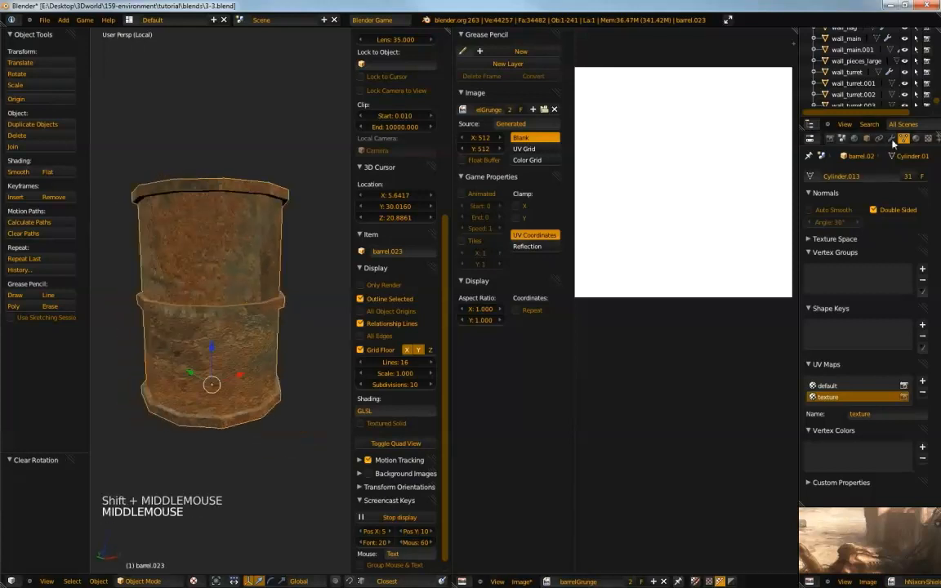
# - Make the barrelGrunge texture and the default UV map active, and save the file
pyautogui.click(928, 139)
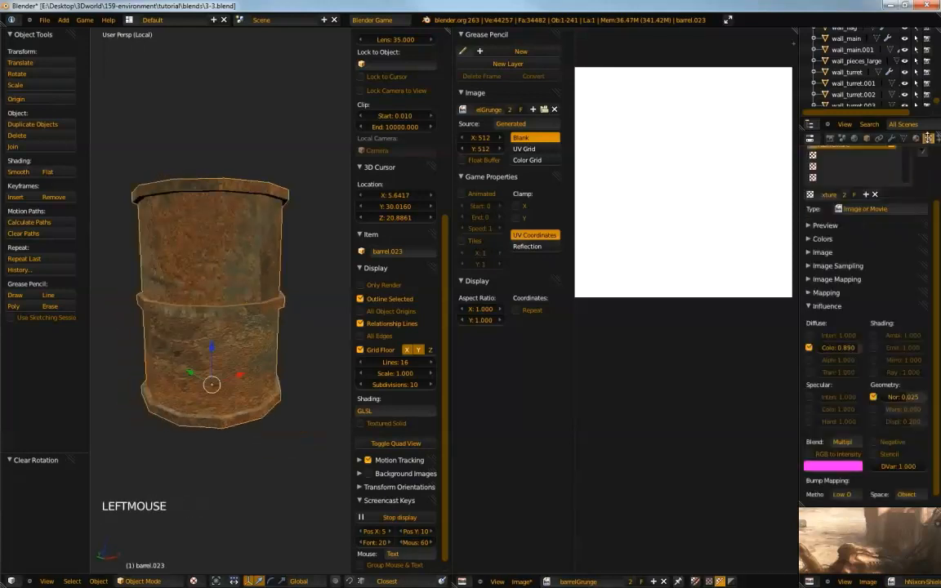
pyautogui.moveTo(853, 214); pyautogui.dragTo(841, 331, button='middle')
pyautogui.click(848, 195)
pyautogui.click(903, 138)
pyautogui.click(841, 385)
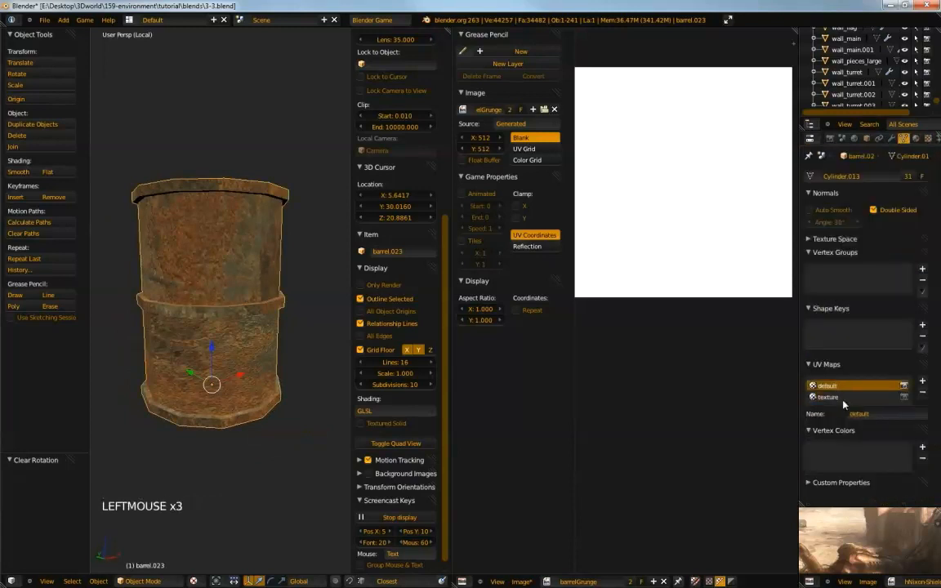
pyautogui.hotkey('ctrl', 's')
# - Switch the barrel to Texture Paint mode and choose the TexDraw brush with a radius of 61
pyautogui.click(142, 580)
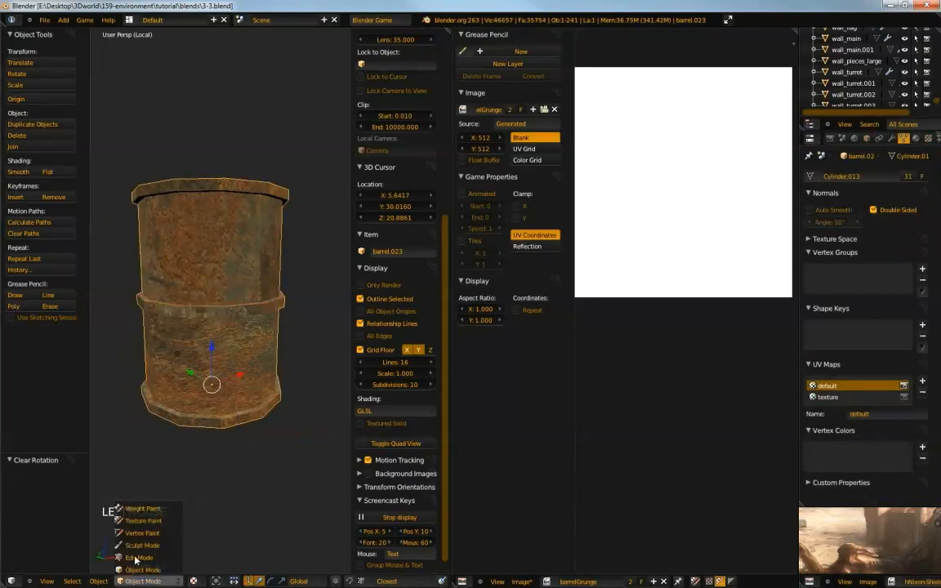
pyautogui.click(160, 522)
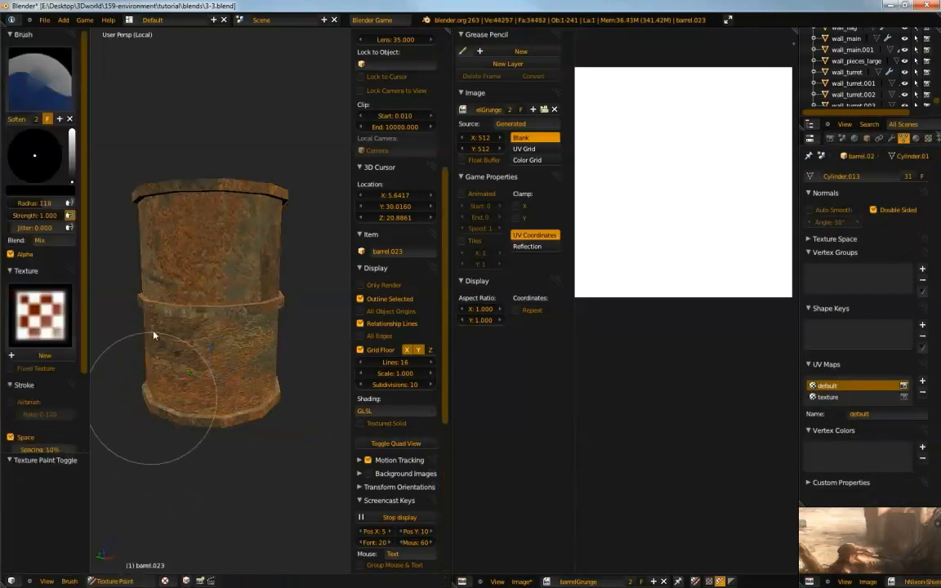
pyautogui.press('f')
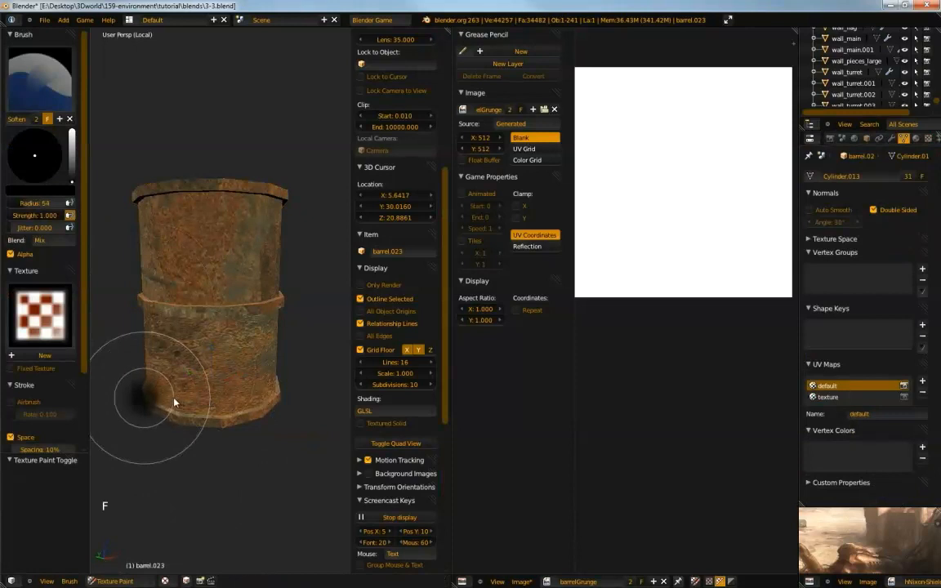
pyautogui.click(177, 400)
pyautogui.moveTo(179, 399)
pyautogui.mouseDown(button='middle')
pyautogui.moveTo(250, 408)
pyautogui.moveTo(249, 384)
pyautogui.mouseUp(button='middle')
pyautogui.click(39, 78)
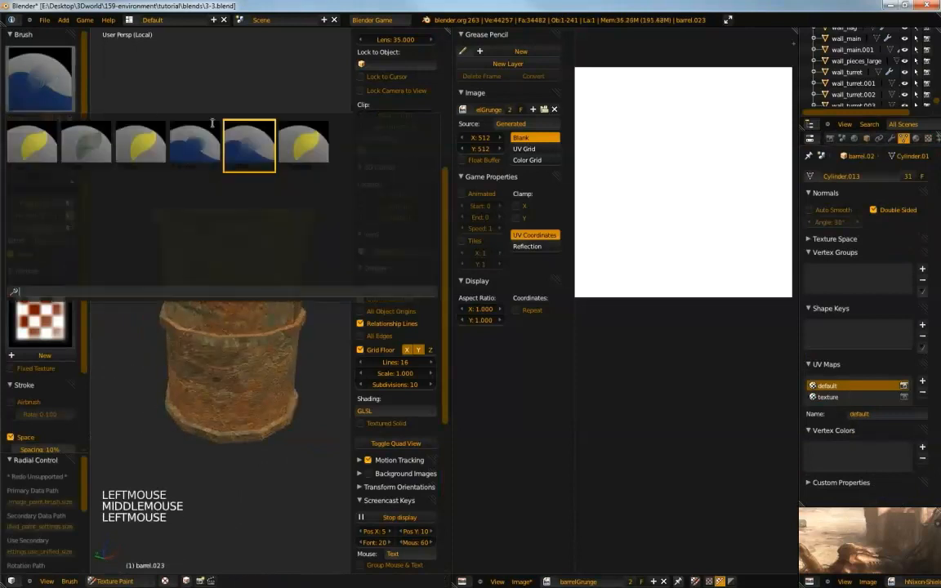
pyautogui.click(304, 148)
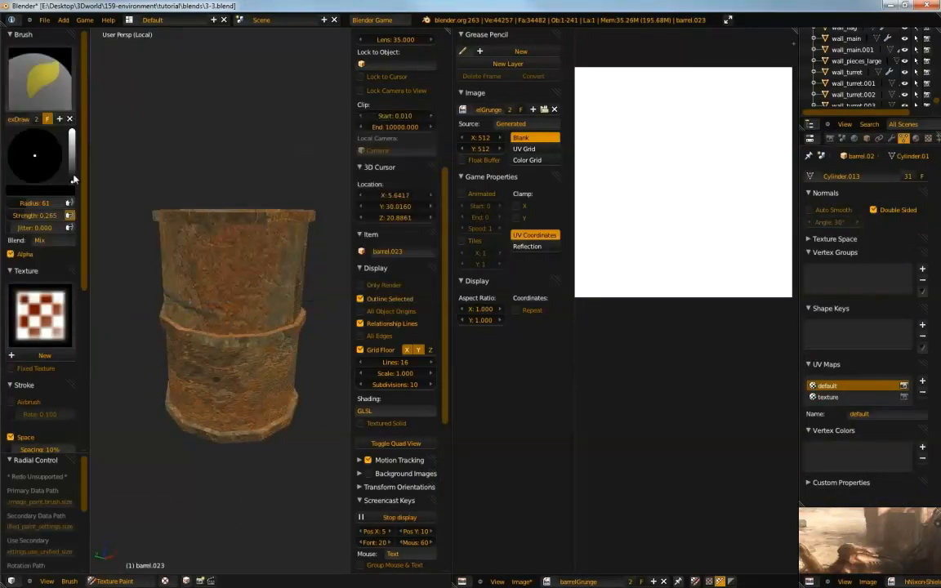
pyautogui.keyDown('ctrl'); pyautogui.moveTo(242, 388); pyautogui.dragTo(248, 441, button='middle'); pyautogui.keyUp('ctrl')
pyautogui.click(245, 442)
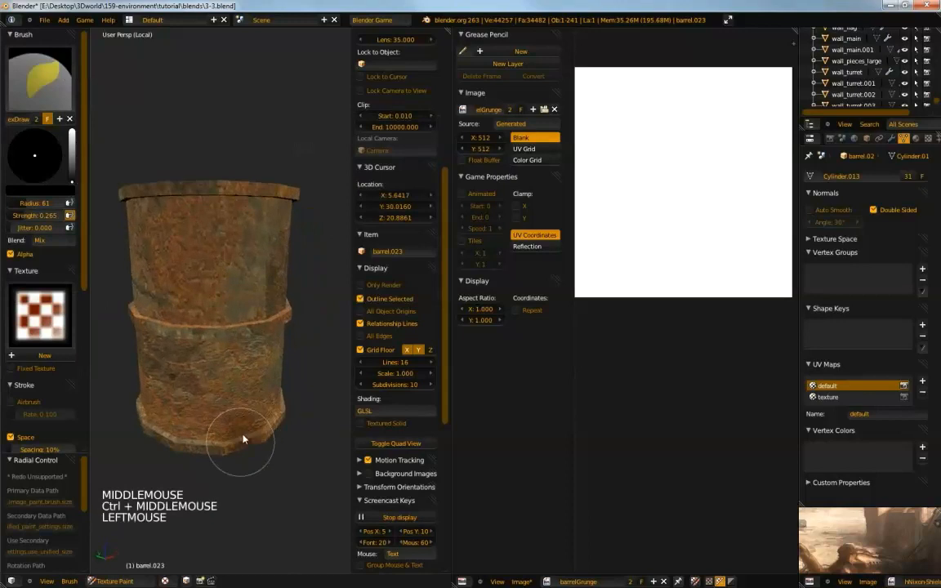
pyautogui.hotkey('ctrl', 'z')
# - Paint dark grunge around the barrel's bottom rim on all sides with the radius 61 brush at strength 0.265
pyautogui.moveTo(220, 413); pyautogui.dragTo(176, 382, button='middle')
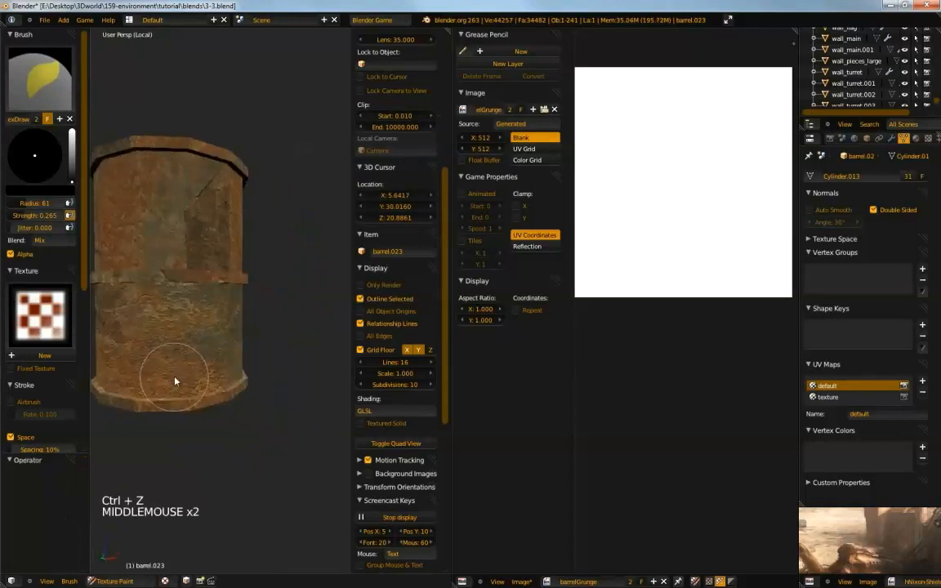
pyautogui.click(187, 402)
pyautogui.click(236, 394)
pyautogui.click(216, 384)
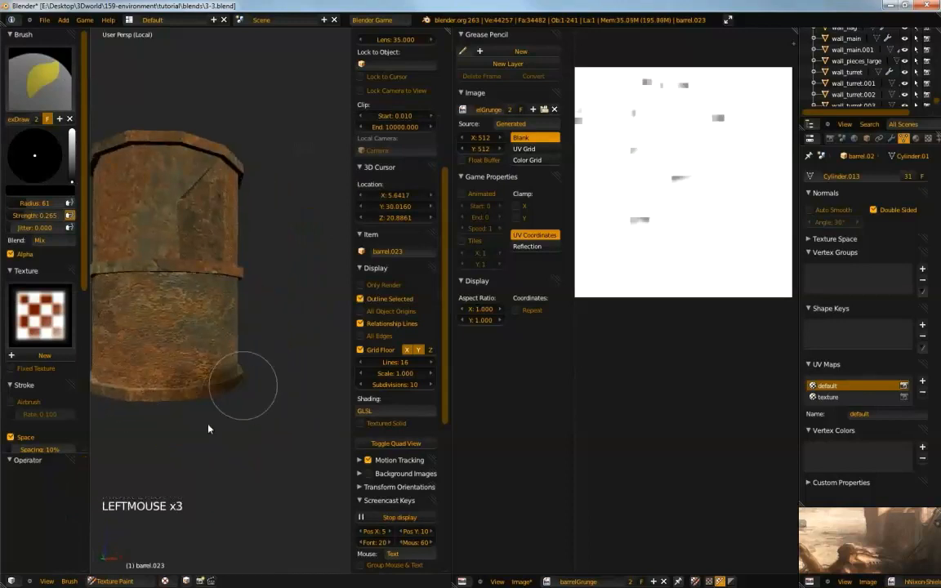
pyautogui.moveTo(180, 409); pyautogui.dragTo(228, 408, button='middle')
pyautogui.click(172, 423)
pyautogui.click(117, 374)
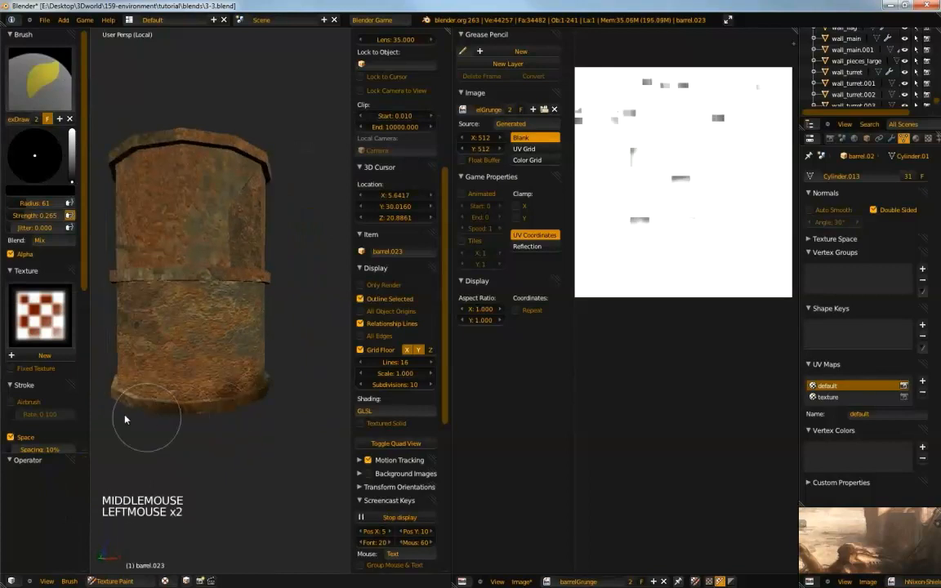
pyautogui.moveTo(117, 368); pyautogui.dragTo(236, 405, button='middle')
pyautogui.click(181, 413)
pyautogui.click(182, 390)
pyautogui.click(257, 414)
pyautogui.click(264, 414)
pyautogui.click(304, 408)
pyautogui.click(274, 409)
pyautogui.click(216, 411)
pyautogui.moveTo(179, 409)
pyautogui.mouseDown(button='middle')
pyautogui.moveTo(296, 401)
pyautogui.moveTo(296, 373)
pyautogui.moveTo(200, 355)
pyautogui.moveTo(275, 325)
pyautogui.moveTo(161, 357)
pyautogui.moveTo(206, 357)
pyautogui.mouseUp(button='middle')
pyautogui.click(254, 403)
pyautogui.click(287, 372)
pyautogui.click(270, 377)
pyautogui.click(218, 343)
pyautogui.click(200, 337)
pyautogui.click(191, 335)
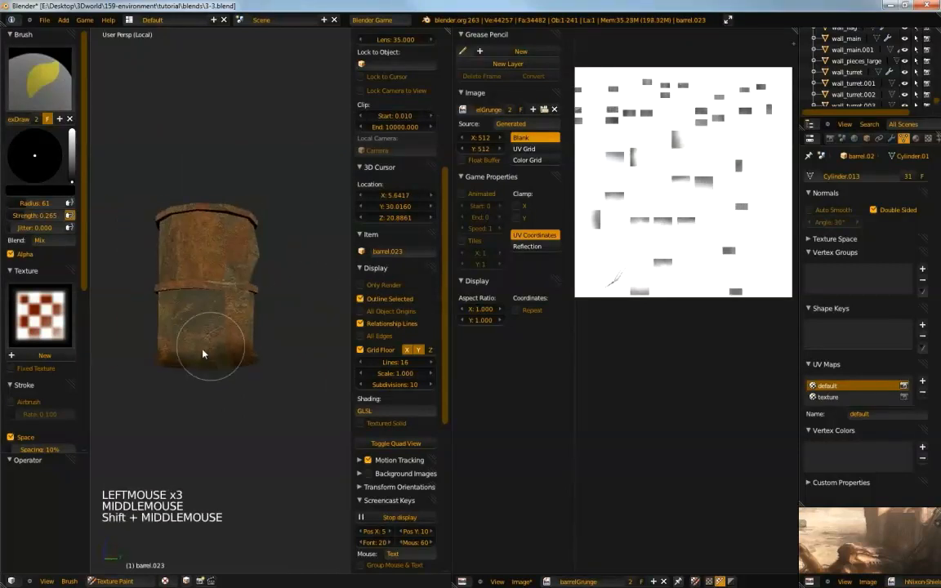
# - Lower the brush strength to 0.127 and shade the barrel's body above and below the middle band on all sides
pyautogui.moveTo(25, 216); pyautogui.dragTo(15, 217)
pyautogui.click(199, 287)
pyautogui.click(162, 292)
pyautogui.click(233, 308)
pyautogui.click(233, 305)
pyautogui.click(216, 323)
pyautogui.click(200, 298)
pyautogui.moveTo(200, 298)
pyautogui.mouseDown(button='middle')
pyautogui.moveTo(233, 291)
pyautogui.moveTo(215, 272)
pyautogui.moveTo(223, 262)
pyautogui.mouseUp(button='middle')
pyautogui.click(249, 294)
pyautogui.click(264, 298)
pyautogui.click(225, 282)
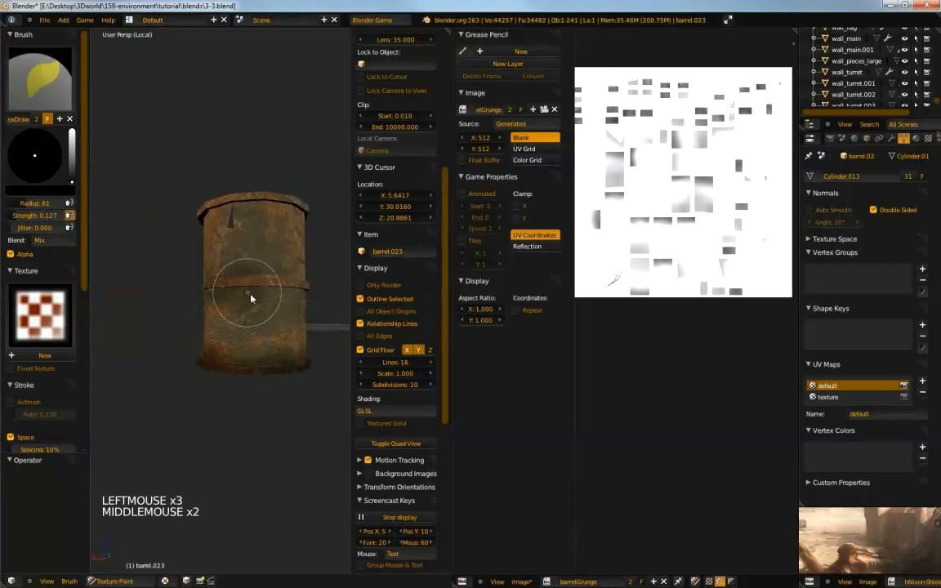
pyautogui.click(235, 267)
pyautogui.click(251, 275)
pyautogui.click(270, 286)
pyautogui.moveTo(270, 286)
pyautogui.mouseDown(button='middle')
pyautogui.moveTo(244, 325)
pyautogui.moveTo(189, 300)
pyautogui.mouseUp(button='middle')
pyautogui.click(257, 305)
pyautogui.moveTo(292, 307)
pyautogui.mouseDown(button='middle')
pyautogui.moveTo(222, 280)
pyautogui.moveTo(210, 307)
pyautogui.moveTo(147, 306)
pyautogui.mouseUp(button='middle')
pyautogui.click(228, 298)
pyautogui.click(233, 307)
pyautogui.click(195, 294)
pyautogui.click(199, 274)
pyautogui.click(198, 249)
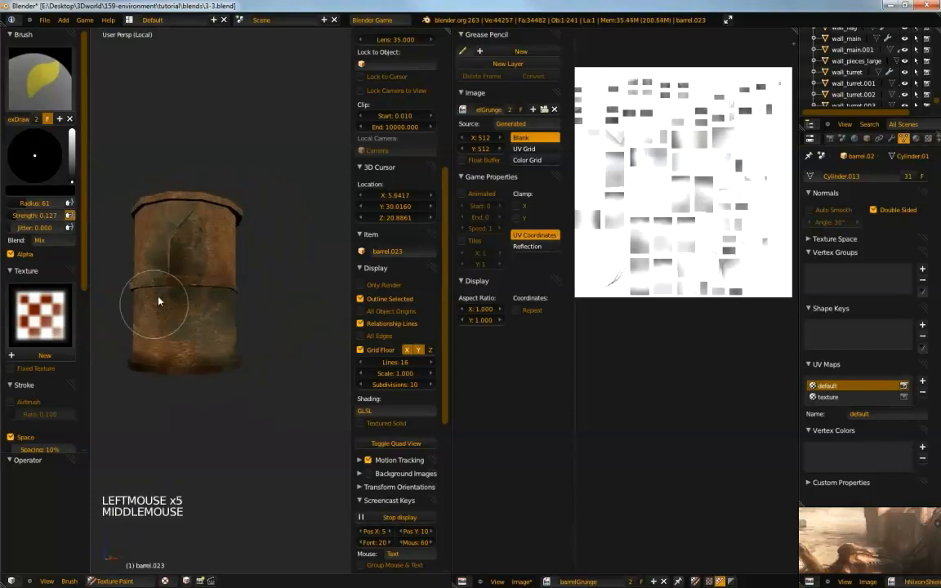
pyautogui.click(180, 295)
pyautogui.click(163, 304)
pyautogui.click(192, 261)
pyautogui.click(203, 264)
pyautogui.moveTo(203, 264)
pyautogui.mouseDown(button='middle')
pyautogui.moveTo(151, 269)
pyautogui.moveTo(210, 282)
pyautogui.moveTo(188, 325)
pyautogui.moveTo(219, 305)
pyautogui.moveTo(185, 315)
pyautogui.moveTo(201, 307)
pyautogui.mouseUp(button='middle')
pyautogui.click(202, 269)
pyautogui.click(224, 282)
pyautogui.click(209, 304)
pyautogui.click(221, 306)
# - Paint dark grunge beneath the barrel's upper rim, working all the way around
pyautogui.click(236, 213)
pyautogui.click(206, 211)
pyautogui.click(195, 214)
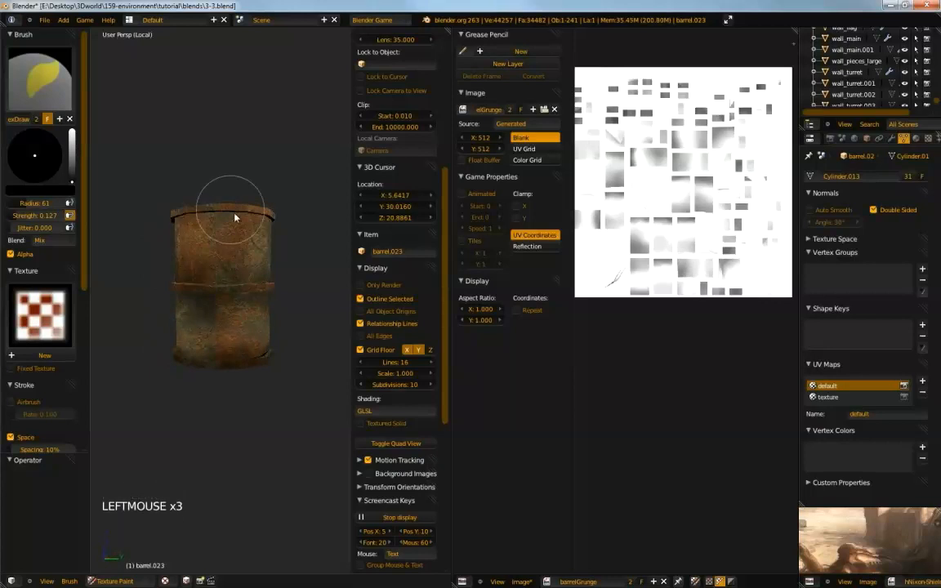
pyautogui.click(261, 211)
pyautogui.click(255, 213)
pyautogui.moveTo(252, 212)
pyautogui.mouseDown(button='middle')
pyautogui.moveTo(265, 213)
pyautogui.moveTo(261, 191)
pyautogui.moveTo(198, 194)
pyautogui.moveTo(192, 172)
pyautogui.mouseUp(button='middle')
pyautogui.click(270, 207)
pyautogui.click(288, 206)
pyautogui.click(303, 206)
pyautogui.click(290, 204)
pyautogui.click(309, 206)
pyautogui.click(310, 206)
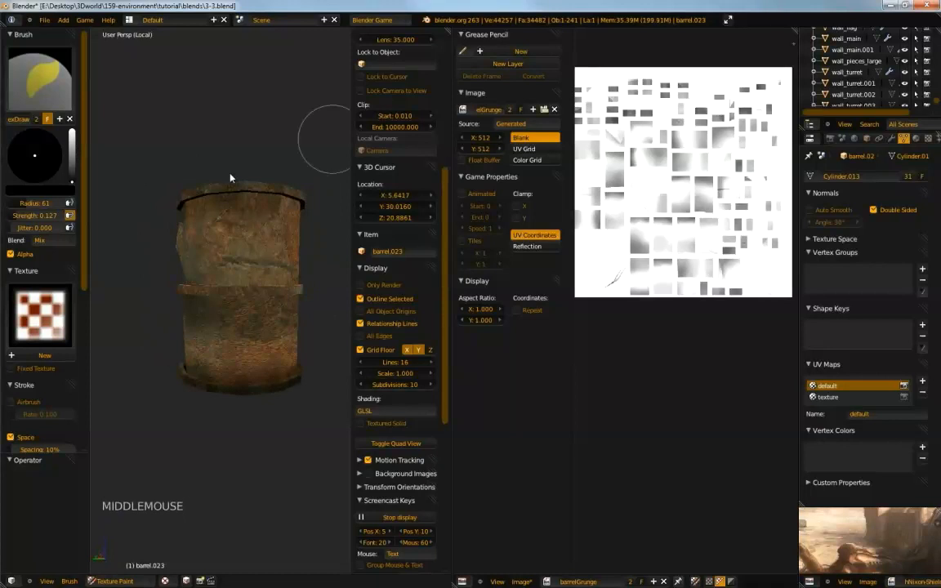
pyautogui.click(294, 203)
pyautogui.moveTo(294, 211); pyautogui.dragTo(206, 185, button='middle')
pyautogui.click(260, 184)
pyautogui.click(269, 185)
pyautogui.click(279, 199)
pyautogui.click(221, 194)
pyautogui.click(214, 203)
pyautogui.click(206, 214)
pyautogui.moveTo(242, 205)
pyautogui.mouseDown(button='middle')
pyautogui.moveTo(237, 180)
pyautogui.moveTo(195, 245)
pyautogui.moveTo(214, 286)
pyautogui.mouseUp(button='middle')
pyautogui.click(242, 188)
pyautogui.click(249, 204)
pyautogui.click(222, 200)
pyautogui.click(244, 207)
pyautogui.click(196, 198)
# - Darken the middle of the barrel further from several sides, including the area around the dents
pyautogui.click(262, 307)
pyautogui.click(221, 315)
pyautogui.click(182, 315)
pyautogui.click(151, 312)
pyautogui.click(147, 312)
pyautogui.moveTo(147, 312)
pyautogui.mouseDown(button='middle')
pyautogui.moveTo(143, 331)
pyautogui.moveTo(184, 336)
pyautogui.mouseUp(button='middle')
pyautogui.click(184, 336)
pyautogui.click(231, 349)
pyautogui.click(241, 328)
pyautogui.click(247, 311)
pyautogui.moveTo(247, 311)
pyautogui.mouseDown(button='middle')
pyautogui.moveTo(184, 310)
pyautogui.moveTo(230, 261)
pyautogui.moveTo(176, 221)
pyautogui.mouseUp(button='middle')
pyautogui.click(203, 313)
pyautogui.click(219, 307)
pyautogui.click(232, 301)
pyautogui.click(256, 282)
pyautogui.click(253, 269)
# - Reduce the brush radius to 14 and paint dark strokes along the diagonal crease of the dent above the middle band
pyautogui.press('f')
pyautogui.press('f')
pyautogui.click(254, 245)
pyautogui.moveTo(253, 245); pyautogui.dragTo(245, 269, button='middle')
pyautogui.keyDown('ctrl'); pyautogui.moveTo(245, 270); pyautogui.dragTo(246, 296, button='middle'); pyautogui.keyUp('ctrl')
pyautogui.click(254, 267)
pyautogui.click(257, 261)
pyautogui.click(248, 271)
pyautogui.click(282, 232)
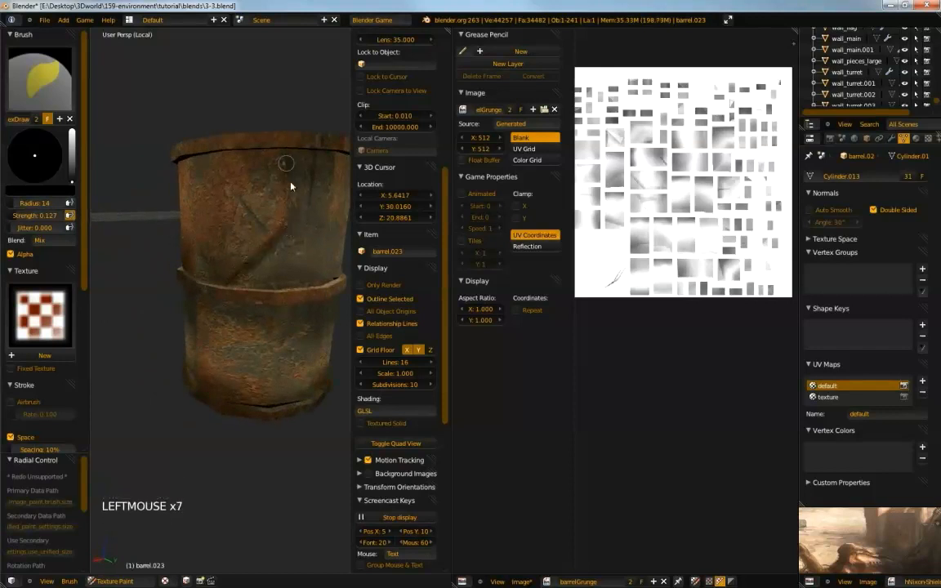
pyautogui.click(257, 286)
pyautogui.click(233, 280)
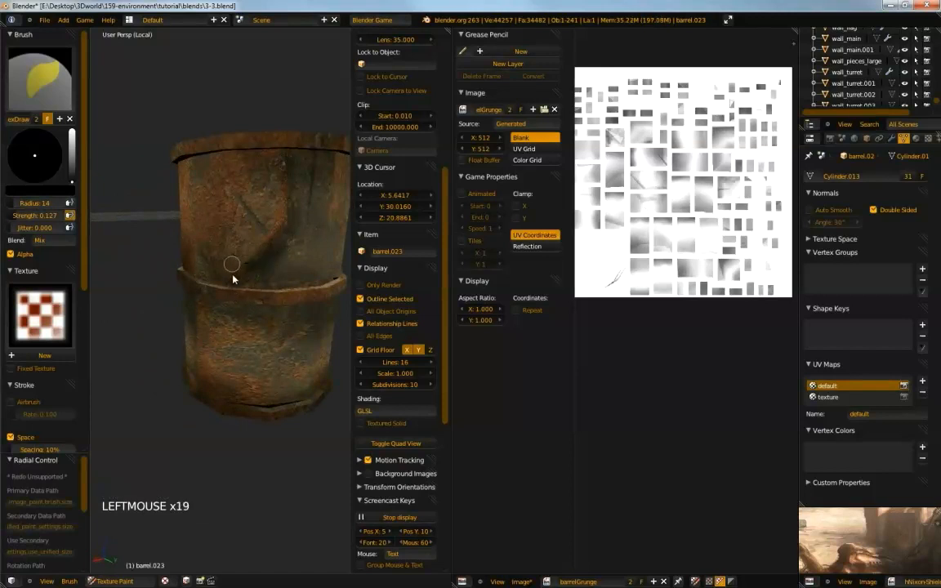
pyautogui.click(238, 272)
pyautogui.click(253, 256)
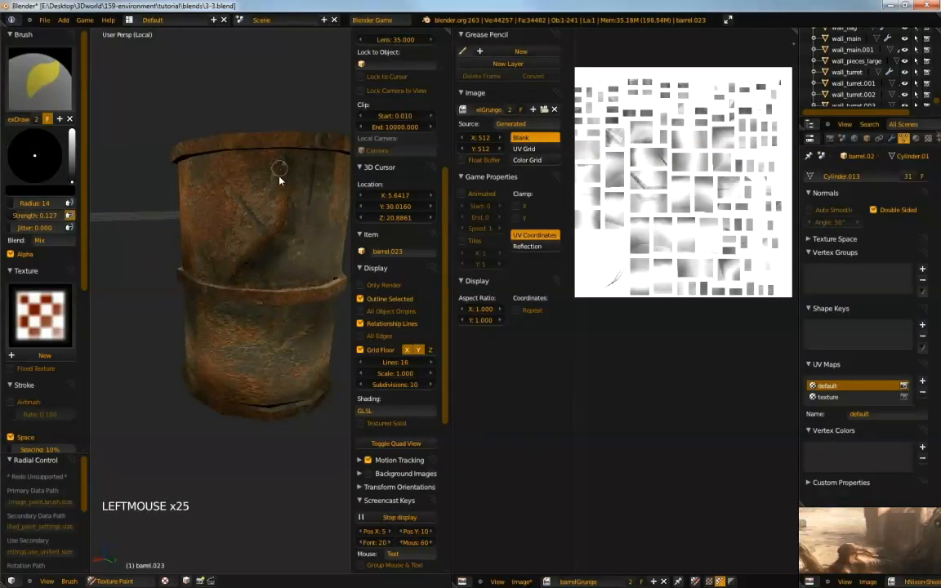
# - Undo the last several crease strokes and repaint the dent's crease down toward the middle band
pyautogui.moveTo(276, 288); pyautogui.dragTo(262, 325, button='middle')
pyautogui.hotkey('ctrl', 'z')
pyautogui.hotkey('ctrl', 'z')
pyautogui.hotkey('ctrl', 'z')
pyautogui.hotkey('ctrl', 'z')
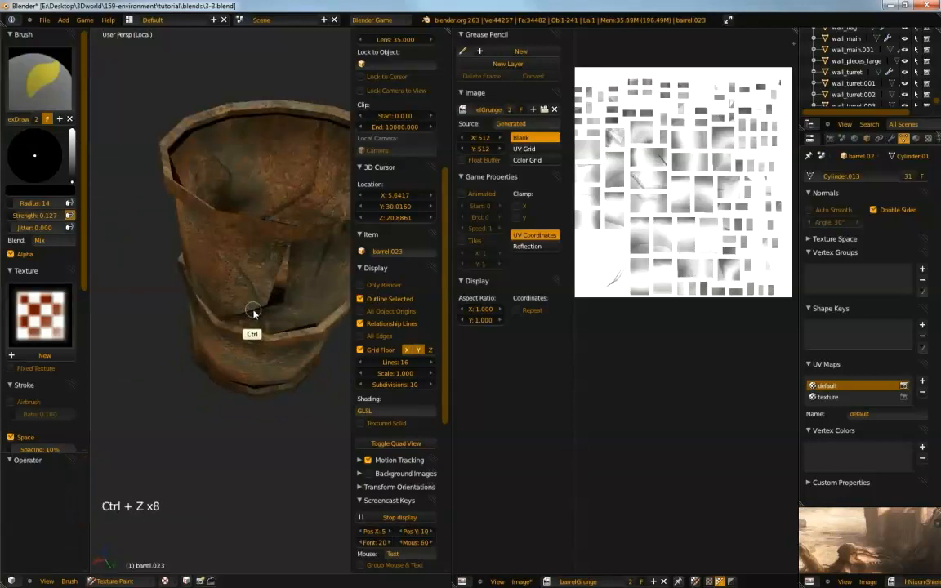
pyautogui.moveTo(254, 308); pyautogui.dragTo(297, 184, button='middle')
pyautogui.click(294, 189)
pyautogui.click(284, 229)
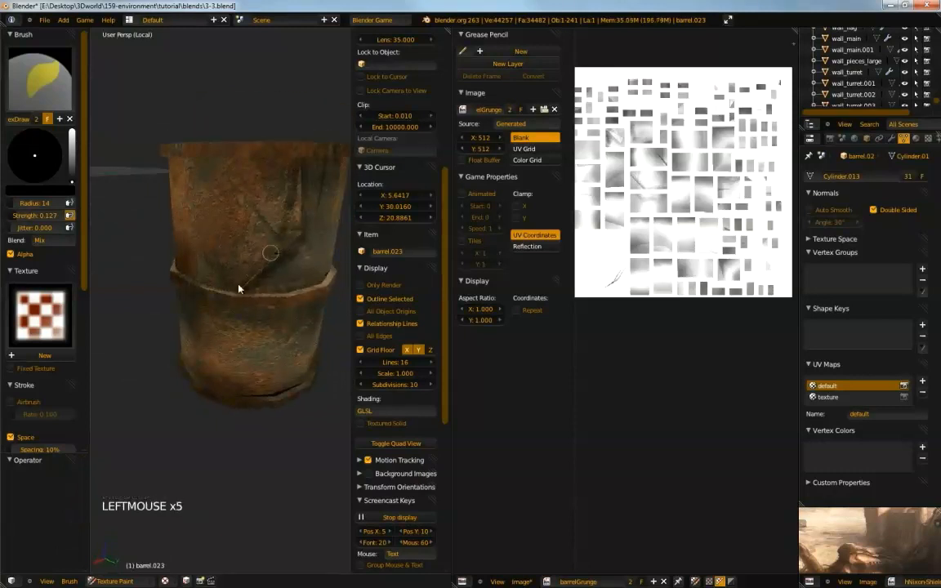
# - Paint thin dark strokes down the vertical crease on the barrel's upper side
pyautogui.moveTo(290, 243)
pyautogui.mouseDown(button='middle')
pyautogui.moveTo(246, 227)
pyautogui.moveTo(227, 291)
pyautogui.moveTo(204, 286)
pyautogui.moveTo(215, 210)
pyautogui.moveTo(240, 198)
pyautogui.moveTo(241, 168)
pyautogui.moveTo(176, 199)
pyautogui.moveTo(282, 191)
pyautogui.moveTo(162, 226)
pyautogui.moveTo(112, 224)
pyautogui.mouseUp(button='middle')
pyautogui.click(111, 220)
pyautogui.click(110, 220)
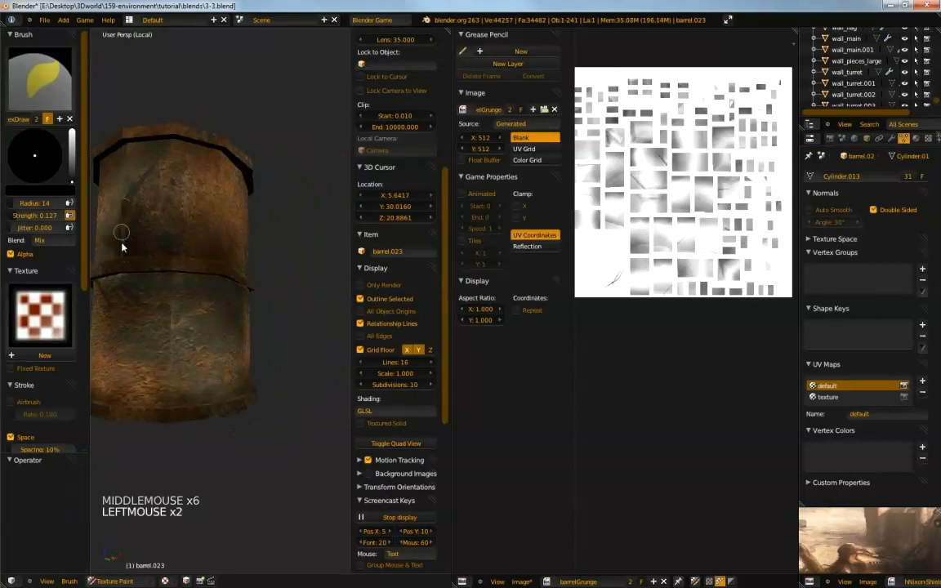
# - Paint thin dark strokes along the joint between the barrel's upper body and the middle band
pyautogui.moveTo(142, 344); pyautogui.dragTo(166, 273, button='middle')
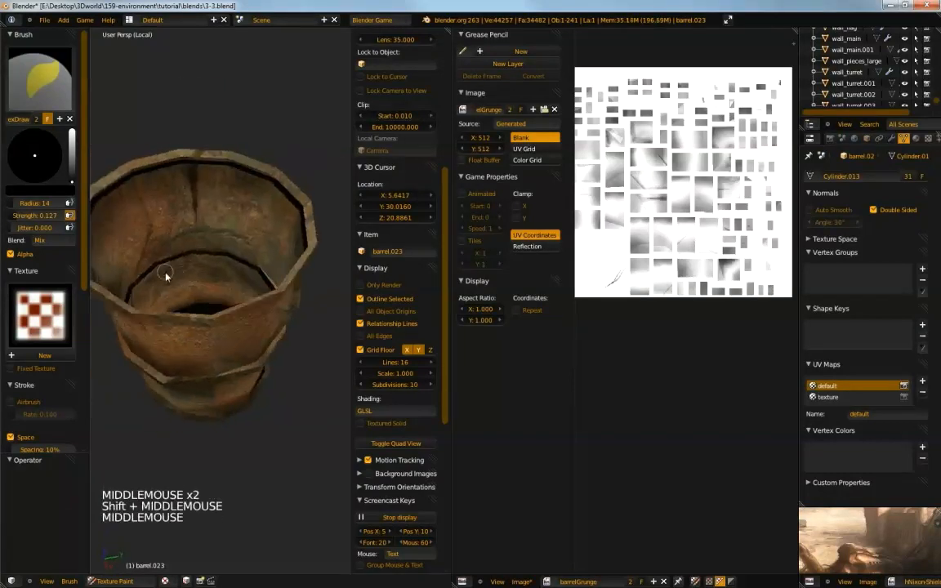
pyautogui.moveTo(212, 295); pyautogui.dragTo(239, 370, button='middle')
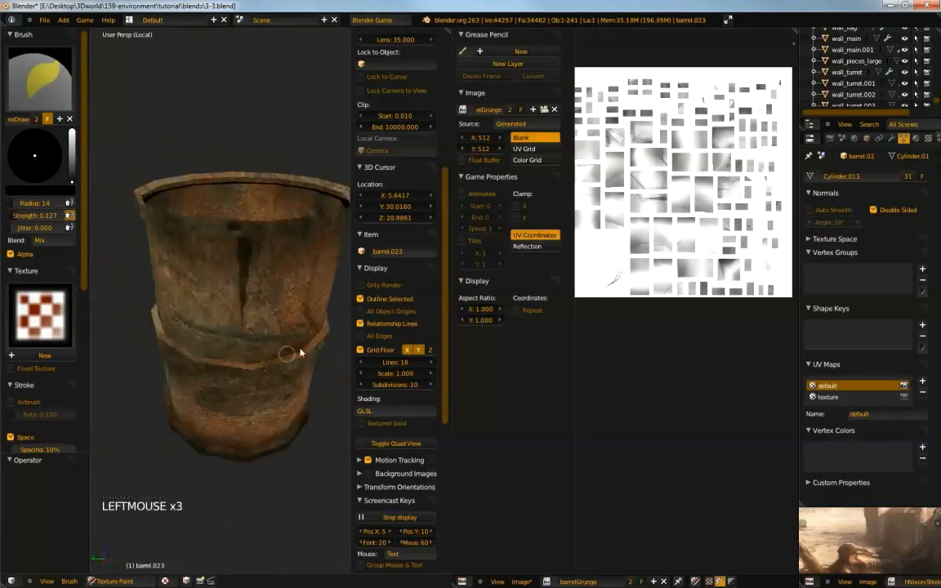
pyautogui.click(265, 315)
pyautogui.moveTo(266, 318); pyautogui.dragTo(341, 350, button='middle')
pyautogui.keyDown('shift'); pyautogui.moveTo(341, 350); pyautogui.dragTo(232, 343, button='middle'); pyautogui.keyUp('shift')
pyautogui.moveTo(185, 366); pyautogui.dragTo(204, 349)
pyautogui.moveTo(199, 352); pyautogui.dragTo(227, 321)
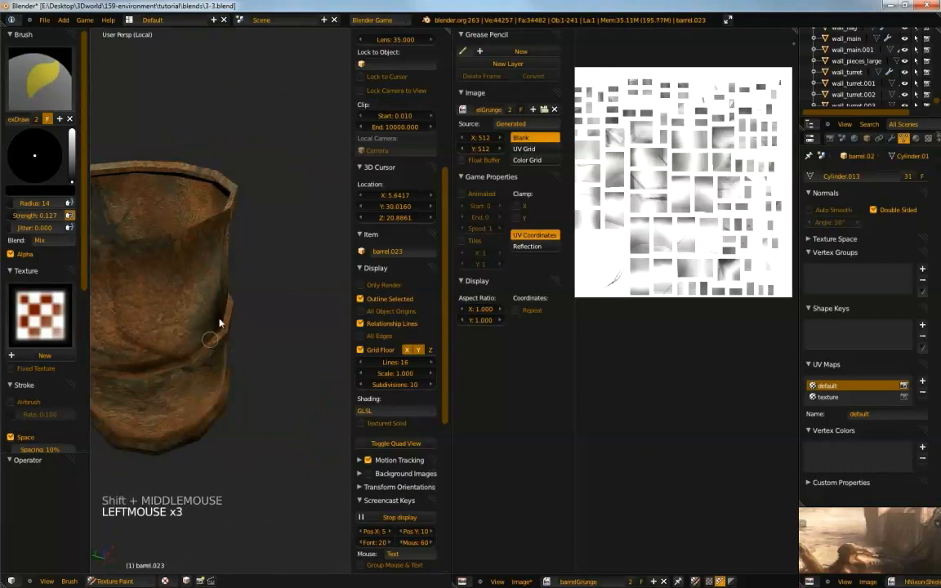
pyautogui.moveTo(234, 309)
pyautogui.mouseDown(button='middle')
pyautogui.moveTo(185, 330)
pyautogui.moveTo(215, 314)
pyautogui.moveTo(172, 321)
pyautogui.moveTo(246, 258)
pyautogui.moveTo(249, 285)
pyautogui.moveTo(139, 279)
pyautogui.mouseUp(button='middle')
pyautogui.click(203, 311)
pyautogui.click(174, 273)
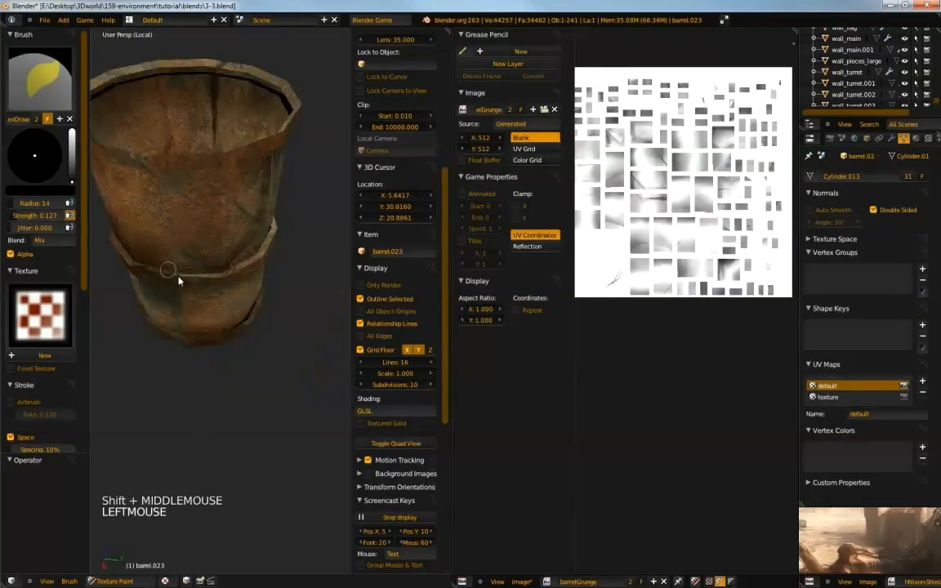
# - Triangulate the face just above the middle band in Edit Mode and return to Texture Paint mode
pyautogui.moveTo(262, 235)
pyautogui.mouseDown(button='middle')
pyautogui.moveTo(203, 186)
pyautogui.moveTo(239, 261)
pyautogui.moveTo(237, 296)
pyautogui.moveTo(171, 343)
pyautogui.moveTo(206, 330)
pyautogui.moveTo(170, 327)
pyautogui.moveTo(233, 335)
pyautogui.moveTo(195, 335)
pyautogui.mouseUp(button='middle')
pyautogui.press('Tab')
pyautogui.rightClick(209, 328)
pyautogui.hotkey('ctrl', 't')
pyautogui.press('Tab')
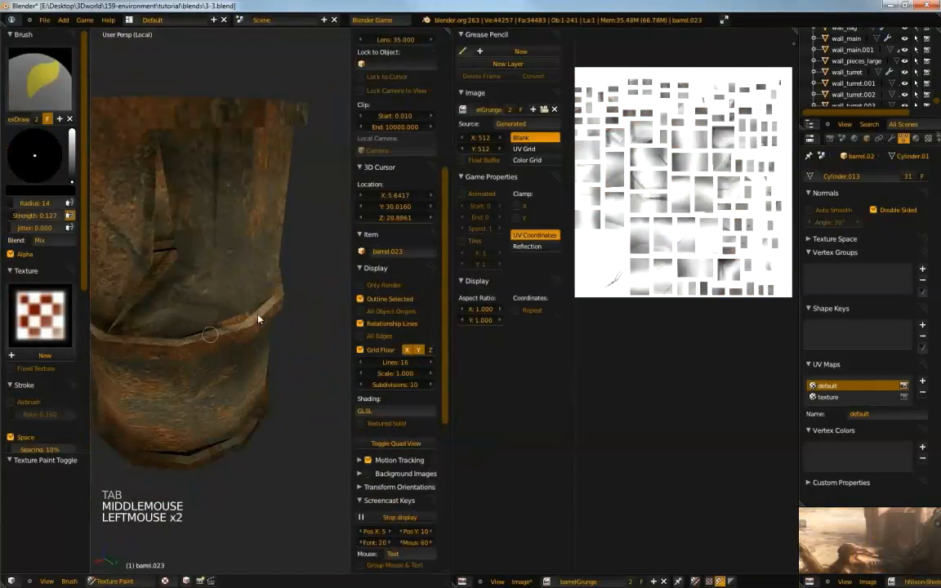
# - Continue the dark line along the upper edge of the middle band past the triangulated face
pyautogui.moveTo(291, 298); pyautogui.dragTo(193, 328, button='middle')
pyautogui.moveTo(196, 326); pyautogui.dragTo(323, 312)
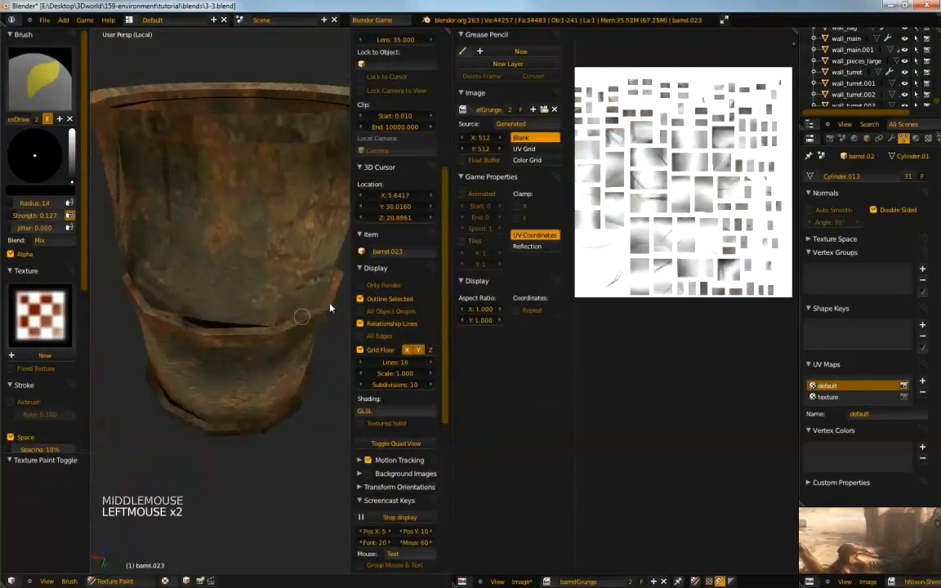
pyautogui.moveTo(286, 294)
pyautogui.mouseDown(button='middle')
pyautogui.moveTo(233, 326)
pyautogui.moveTo(122, 350)
pyautogui.moveTo(161, 355)
pyautogui.mouseUp(button='middle')
pyautogui.click(178, 347)
pyautogui.click(233, 308)
# - Add small dark grunge strokes to the barrel's lower and upper body from several sides
pyautogui.keyDown('ctrl'); pyautogui.moveTo(233, 307); pyautogui.dragTo(185, 262, button='middle'); pyautogui.keyUp('ctrl')
pyautogui.click(191, 324)
pyautogui.moveTo(190, 324); pyautogui.dragTo(175, 233, button='middle')
pyautogui.click(181, 357)
pyautogui.click(147, 335)
pyautogui.moveTo(191, 389)
pyautogui.mouseDown(button='middle')
pyautogui.moveTo(242, 400)
pyautogui.moveTo(177, 342)
pyautogui.mouseUp(button='middle')
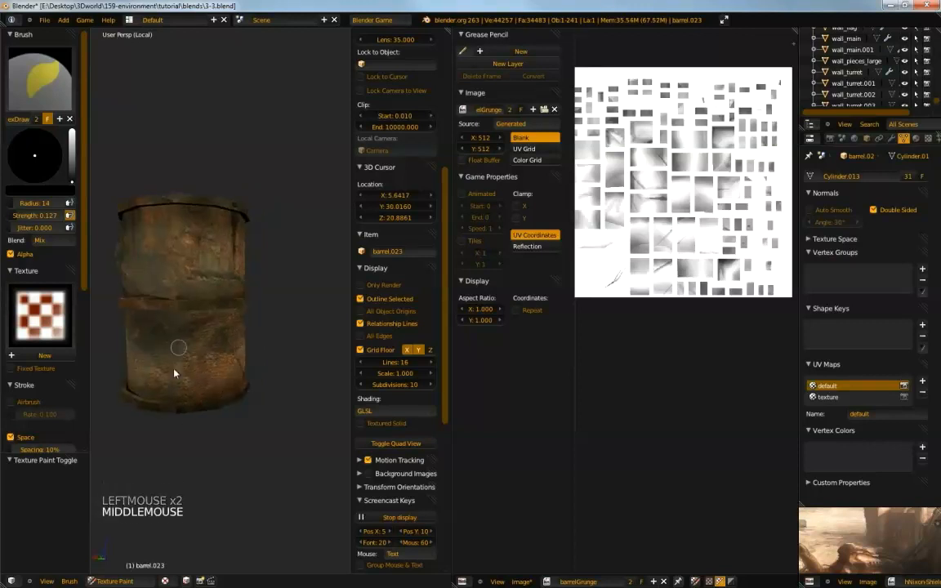
pyautogui.click(147, 357)
pyautogui.moveTo(189, 399); pyautogui.dragTo(278, 313, button='middle')
pyautogui.click(204, 249)
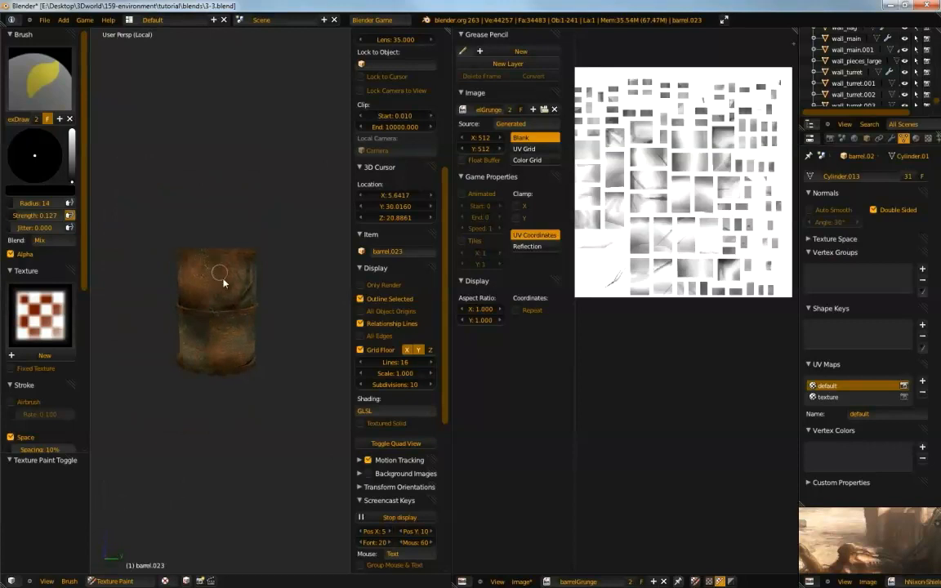
pyautogui.moveTo(237, 256); pyautogui.dragTo(214, 256)
pyautogui.moveTo(179, 249); pyautogui.dragTo(233, 243, button='middle')
pyautogui.click(238, 246)
pyautogui.click(232, 243)
# - Switch the barrel to Object Mode and leave local view to show the full scene
pyautogui.click(115, 581)
pyautogui.click(106, 508)
pyautogui.moveTo(200, 306); pyautogui.dragTo(188, 287, button='middle')
pyautogui.moveTo(187, 288); pyautogui.dragTo(215, 311, button='middle')
pyautogui.moveTo(424, 138); pyautogui.dragTo(424, 149, button='middle')
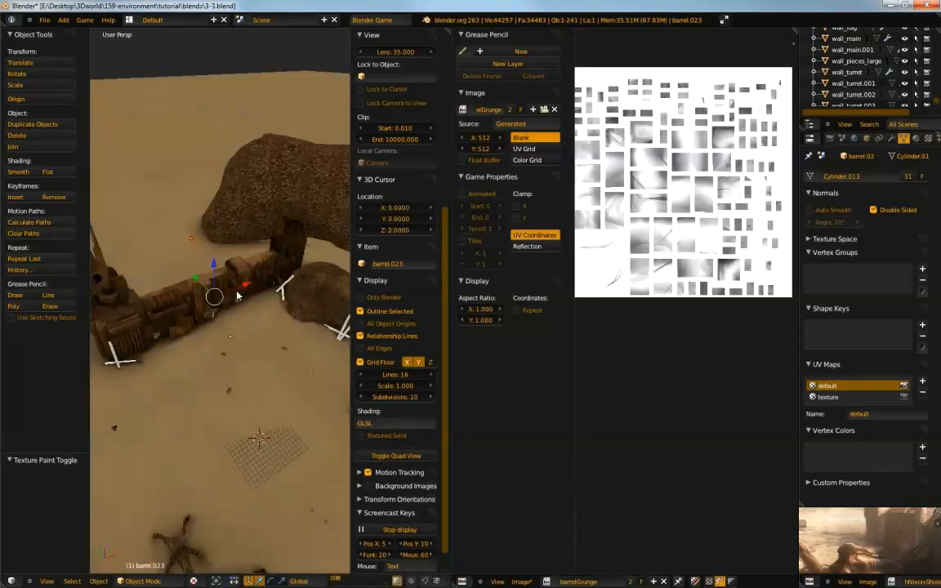
# - Tip the standing barrel over by about 59° and shift it slightly down toward the sand
pyautogui.moveTo(214, 400); pyautogui.dragTo(196, 353, button='middle')
pyautogui.keyDown('ctrl'); pyautogui.moveTo(196, 352); pyautogui.dragTo(200, 437, button='middle'); pyautogui.keyUp('ctrl')
pyautogui.keyDown('shift'); pyautogui.moveTo(219, 417); pyautogui.dragTo(302, 386, button='middle'); pyautogui.keyUp('shift')
pyautogui.keyDown('ctrl'); pyautogui.moveTo(134, 251); pyautogui.dragTo(124, 170, button='middle'); pyautogui.keyUp('ctrl')
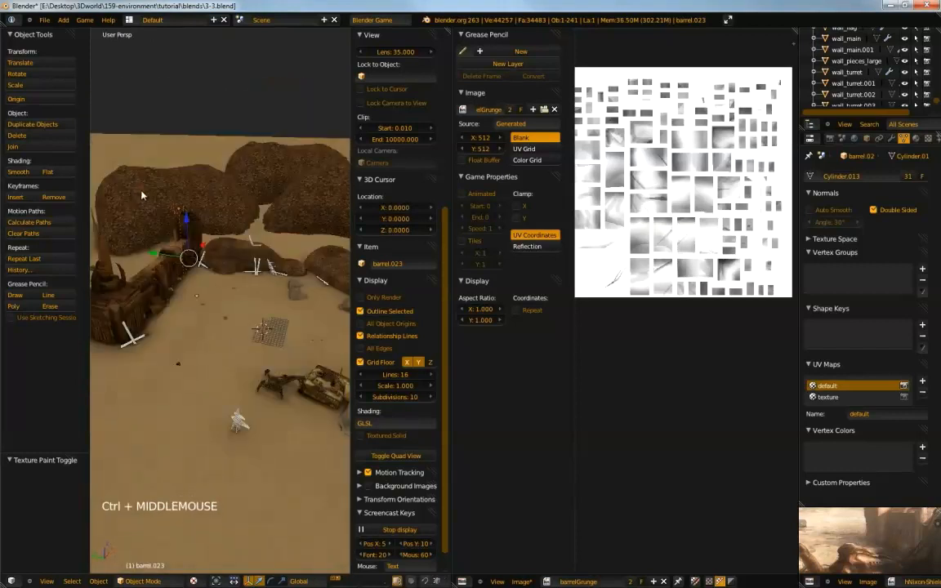
pyautogui.press('b')
pyautogui.press('KP_Decimal')
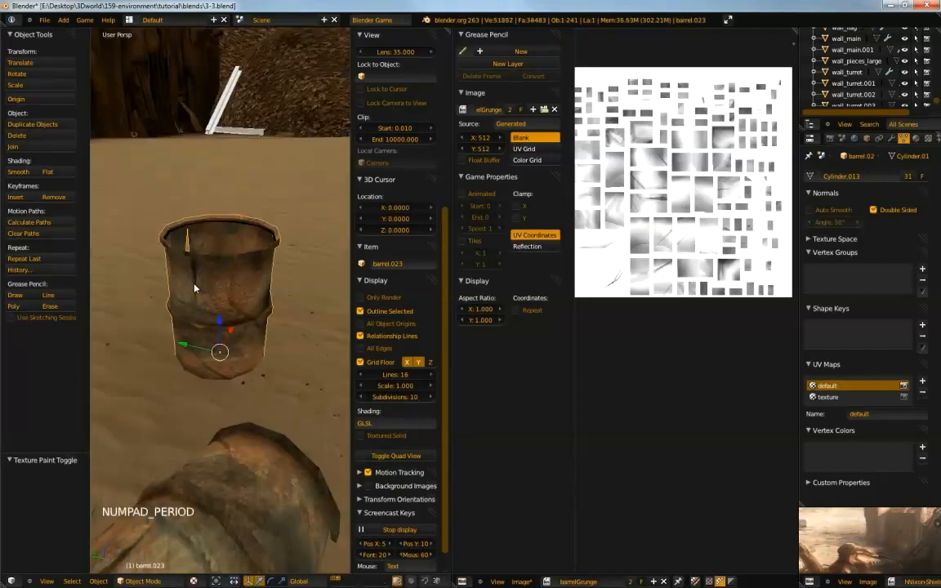
pyautogui.moveTo(210, 290); pyautogui.dragTo(205, 269, button='middle')
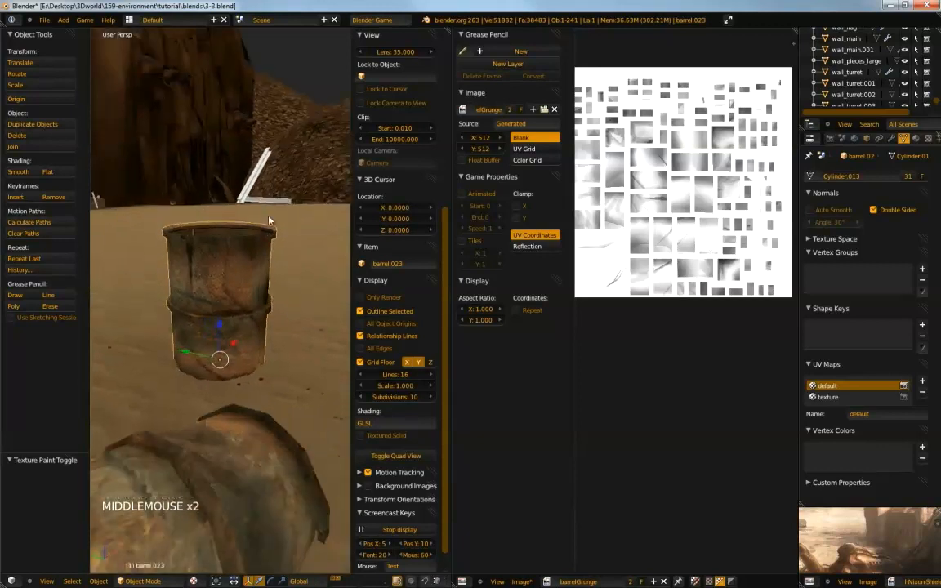
pyautogui.press('r')
pyautogui.click(134, 276)
pyautogui.press('g')
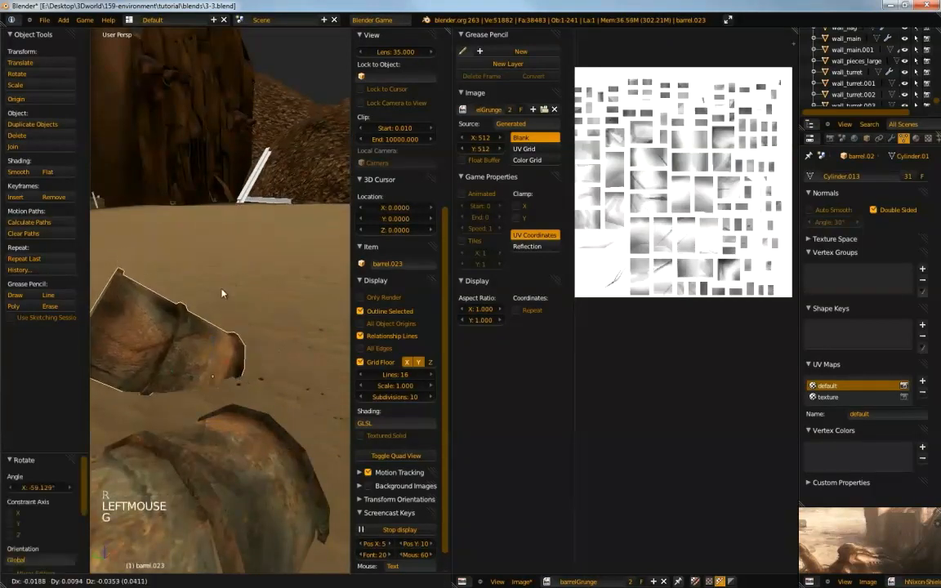
pyautogui.click(200, 286)
# - Rotate the tipped barrel about the global Z axis and move it slightly on the sand
pyautogui.keyDown('ctrl'); pyautogui.moveTo(200, 286); pyautogui.dragTo(230, 266, button='middle'); pyautogui.keyUp('ctrl')
pyautogui.moveTo(230, 265); pyautogui.dragTo(256, 267, button='middle')
pyautogui.press('r')
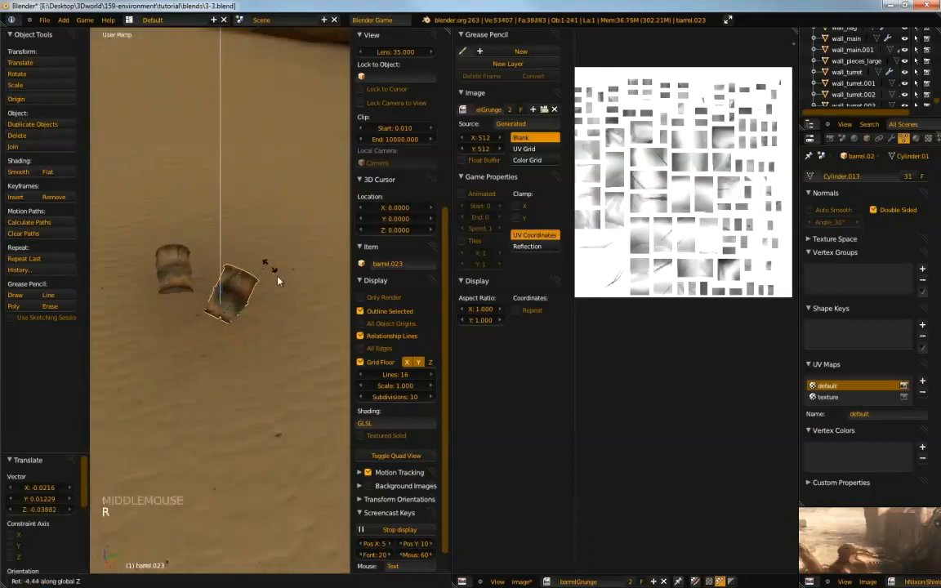
pyautogui.click(275, 286)
pyautogui.press('g')
pyautogui.click(270, 287)
# - Save the scene over the existing 3-3.blend file
pyautogui.moveTo(260, 277); pyautogui.dragTo(186, 278, button='middle')
pyautogui.keyDown('ctrl'); pyautogui.moveTo(192, 286); pyautogui.dragTo(163, 335, button='middle'); pyautogui.keyUp('ctrl')
pyautogui.keyDown('ctrl'); pyautogui.moveTo(160, 134); pyautogui.dragTo(158, 200, button='middle'); pyautogui.keyUp('ctrl')
pyautogui.moveTo(209, 321); pyautogui.dragTo(224, 383, button='middle')
pyautogui.keyDown('ctrl'); pyautogui.moveTo(173, 159); pyautogui.dragTo(171, 289, button='middle'); pyautogui.keyUp('ctrl')
pyautogui.keyDown('ctrl'); pyautogui.moveTo(171, 290); pyautogui.dragTo(161, 332, button='middle'); pyautogui.keyUp('ctrl')
pyautogui.hotkey('ctrl', 's')
pyautogui.click(200, 323)
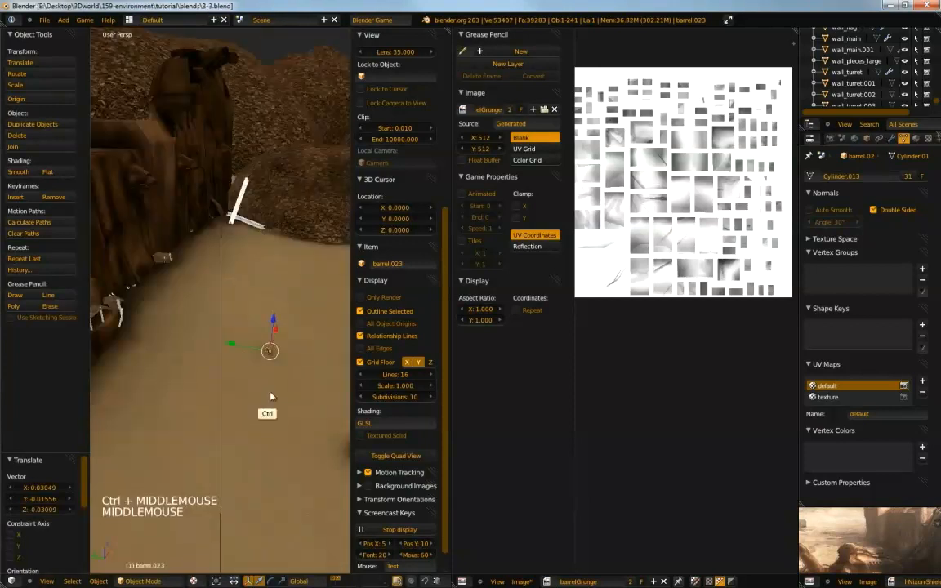
# - Save the painted barrel grunge image as barrelGrunge.png in the textures\maps folder
pyautogui.moveTo(228, 331); pyautogui.dragTo(181, 326, button='middle')
pyautogui.click(523, 581)
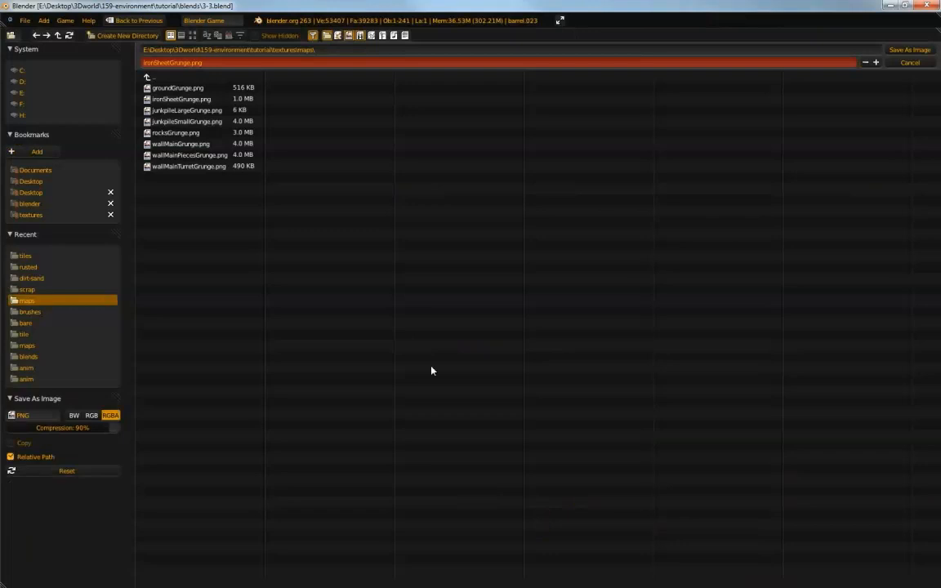
pyautogui.click(171, 62)
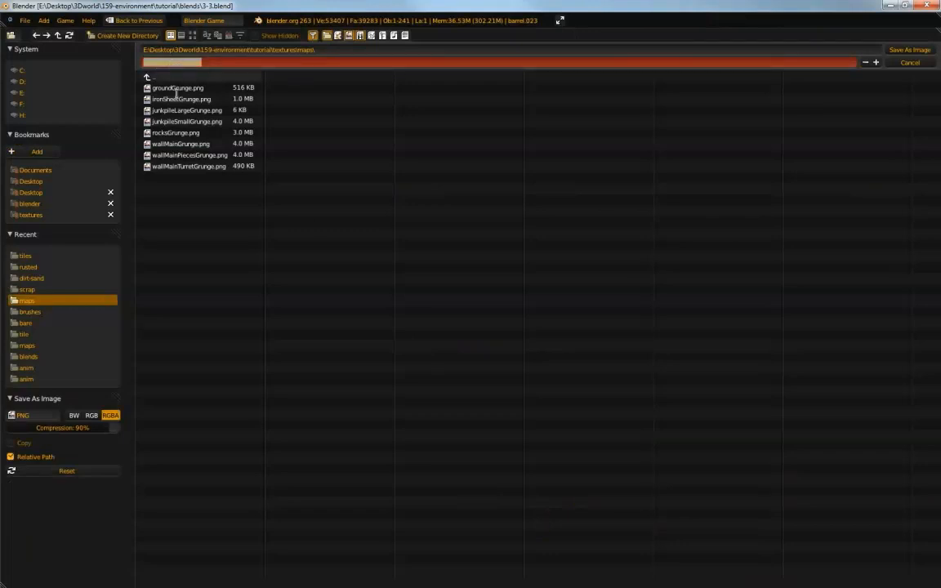
pyautogui.write('barrelGrunge')
pyautogui.press('Return')
pyautogui.press('Return')
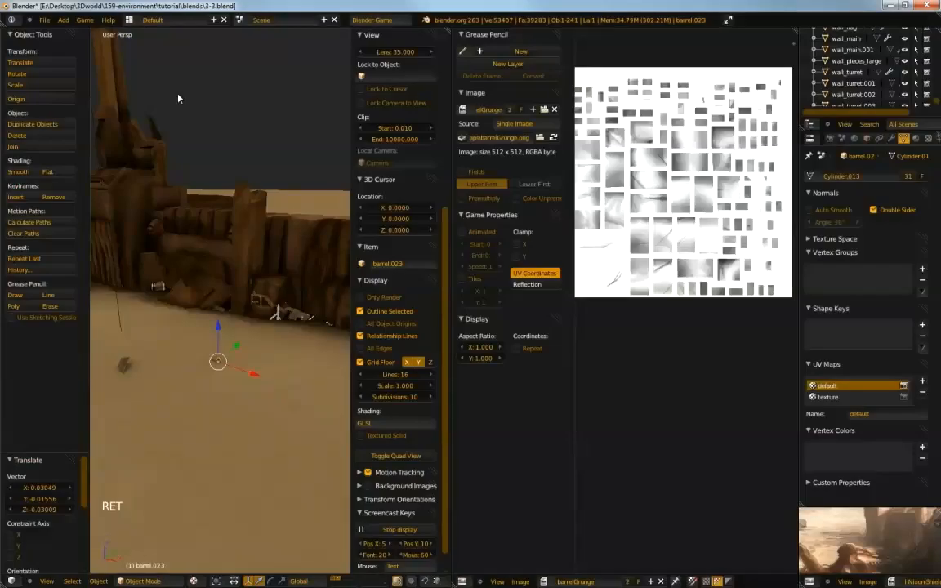
# - Find the black lattice pylon out in the desert beyond the main scene and select it
pyautogui.moveTo(151, 275); pyautogui.dragTo(243, 332, button='middle')
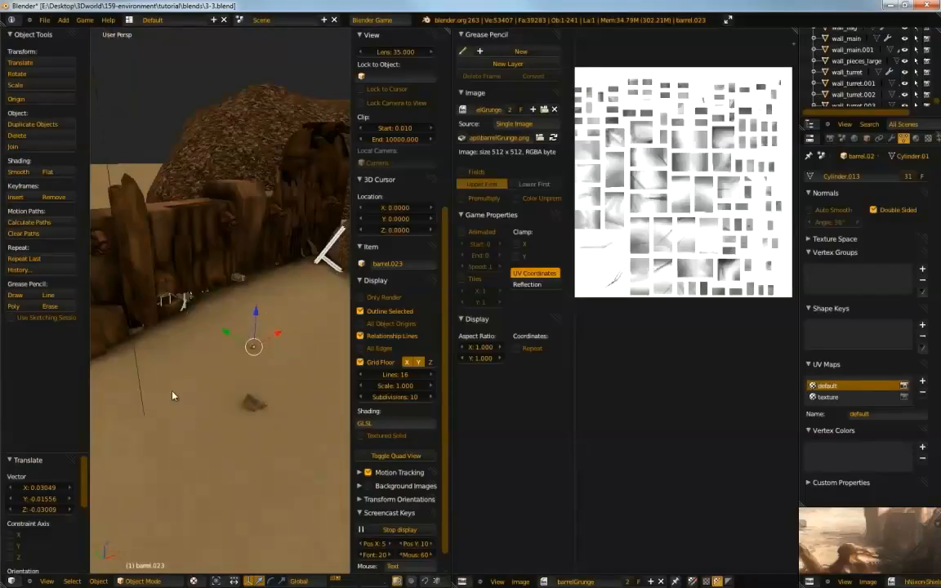
pyautogui.moveTo(215, 264); pyautogui.dragTo(233, 304, button='middle')
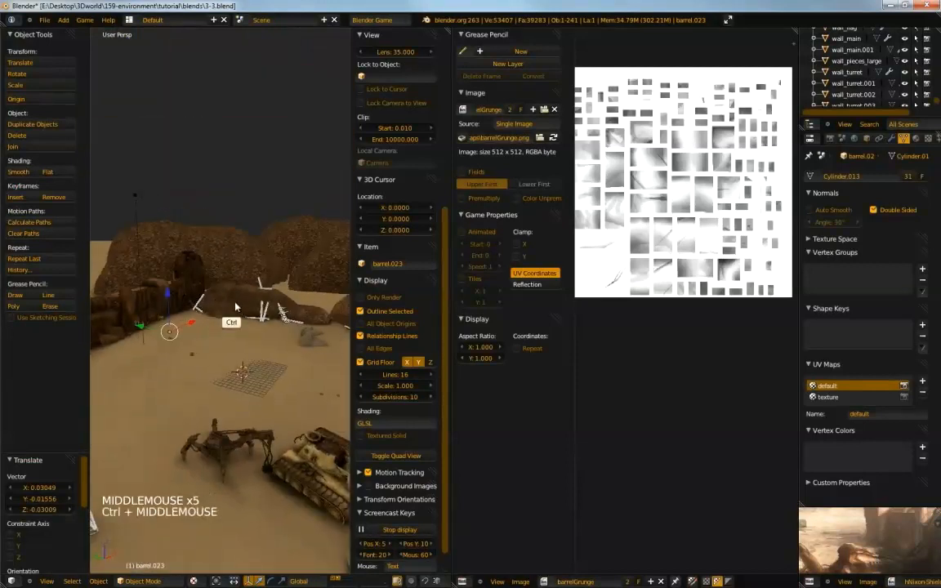
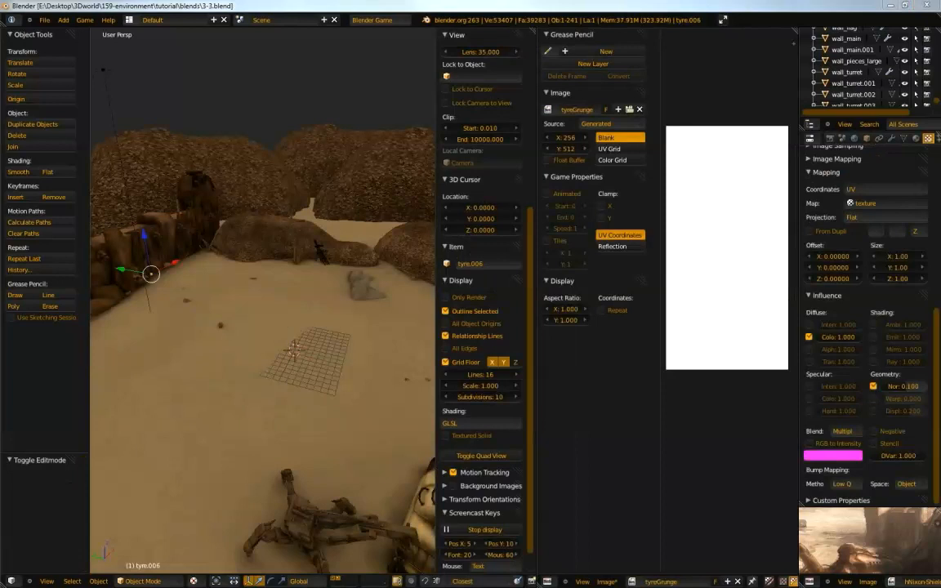
pyautogui.moveTo(197, 309); pyautogui.dragTo(282, 277, button='middle')
pyautogui.keyDown('shift'); pyautogui.moveTo(283, 276); pyautogui.dragTo(289, 404, button='middle'); pyautogui.keyUp('shift')
pyautogui.keyDown('ctrl'); pyautogui.moveTo(289, 404); pyautogui.dragTo(353, 552, button='middle'); pyautogui.keyUp('ctrl')
pyautogui.keyDown('ctrl'); pyautogui.moveTo(310, 435); pyautogui.dragTo(221, 343, button='middle'); pyautogui.keyUp('ctrl')
pyautogui.keyDown('ctrl'); pyautogui.moveTo(220, 343); pyautogui.dragTo(260, 398, button='middle'); pyautogui.keyUp('ctrl')
pyautogui.keyDown('ctrl'); pyautogui.moveTo(235, 361); pyautogui.dragTo(214, 286, button='middle'); pyautogui.keyUp('ctrl')
pyautogui.keyDown('ctrl'); pyautogui.moveTo(245, 342); pyautogui.dragTo(236, 278, button='middle'); pyautogui.keyUp('ctrl')
pyautogui.keyDown('shift'); pyautogui.moveTo(253, 278); pyautogui.dragTo(410, 351, button='middle'); pyautogui.keyUp('shift')
pyautogui.moveTo(253, 316); pyautogui.dragTo(178, 279, button='middle')
pyautogui.keyDown('ctrl'); pyautogui.moveTo(196, 286); pyautogui.dragTo(345, 503, button='middle'); pyautogui.keyUp('ctrl')
pyautogui.keyDown('shift'); pyautogui.moveTo(265, 375); pyautogui.dragTo(261, 175, button='middle'); pyautogui.keyUp('shift')
pyautogui.moveTo(249, 384); pyautogui.dragTo(259, 317, button='middle')
pyautogui.moveTo(265, 354); pyautogui.dragTo(289, 352, button='middle')
pyautogui.rightClick(338, 371)
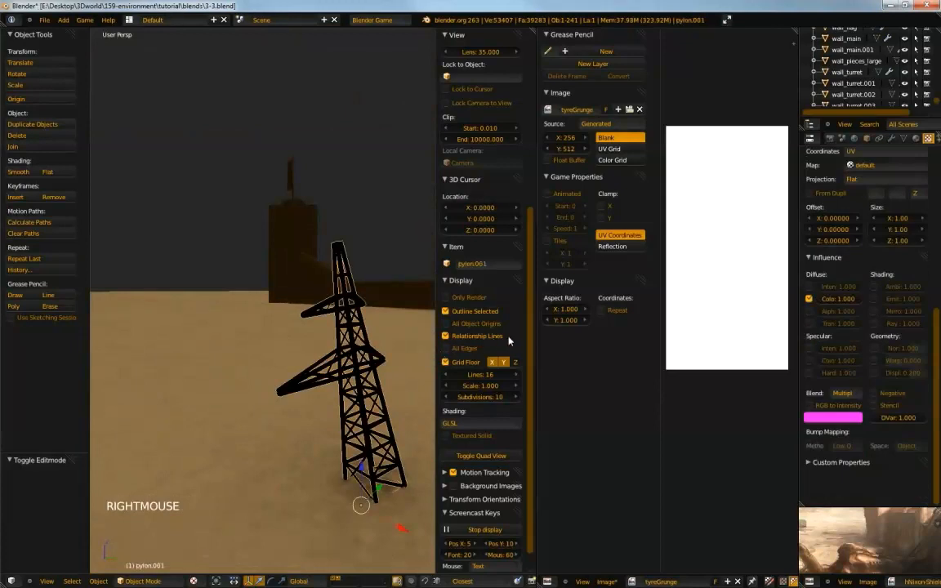
# - Show the pylonGrunge image in the image editor and bring up the pylon's pylonGrunge texture settings
pyautogui.click(632, 581)
pyautogui.click(632, 581)
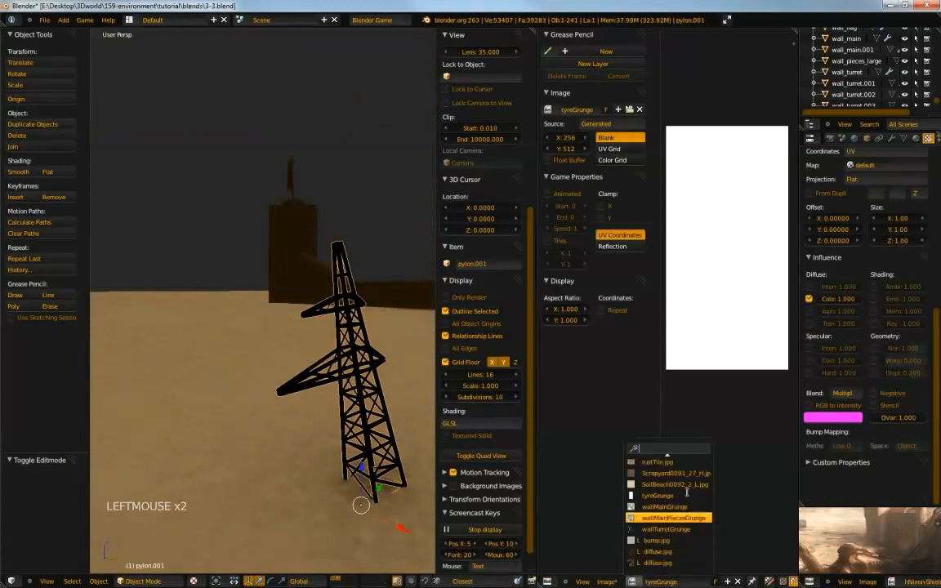
pyautogui.write('pyl')
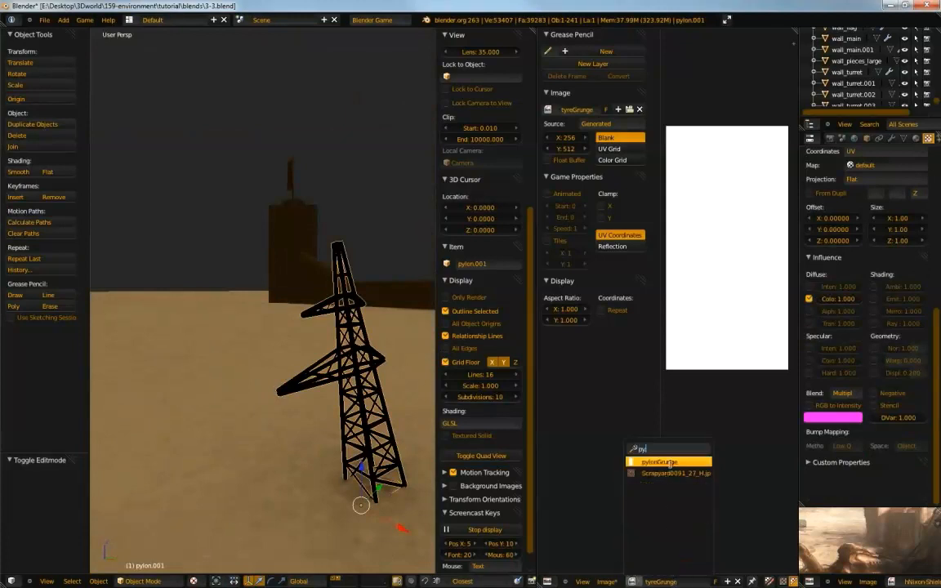
pyautogui.click(670, 462)
pyautogui.moveTo(721, 308); pyautogui.dragTo(728, 338, button='middle')
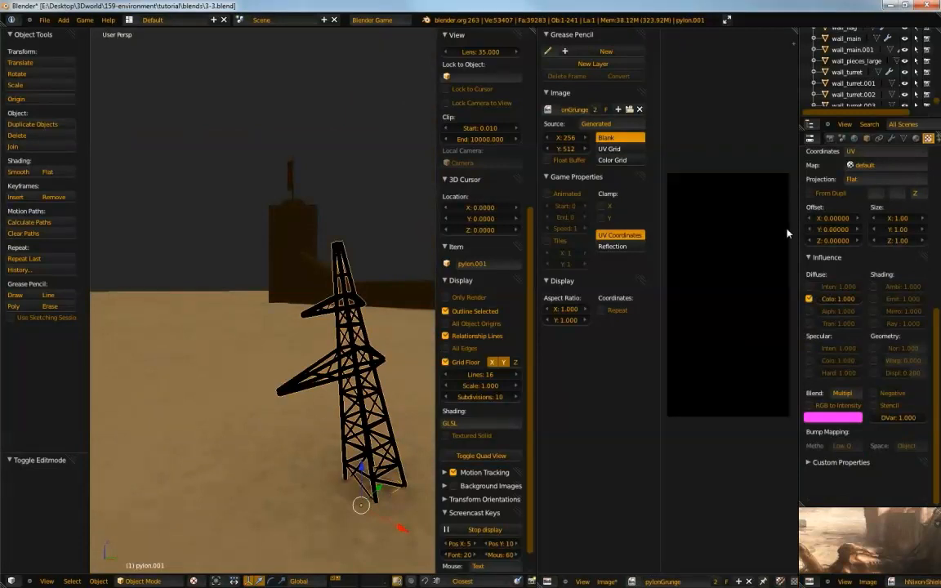
pyautogui.click(916, 139)
pyautogui.click(927, 138)
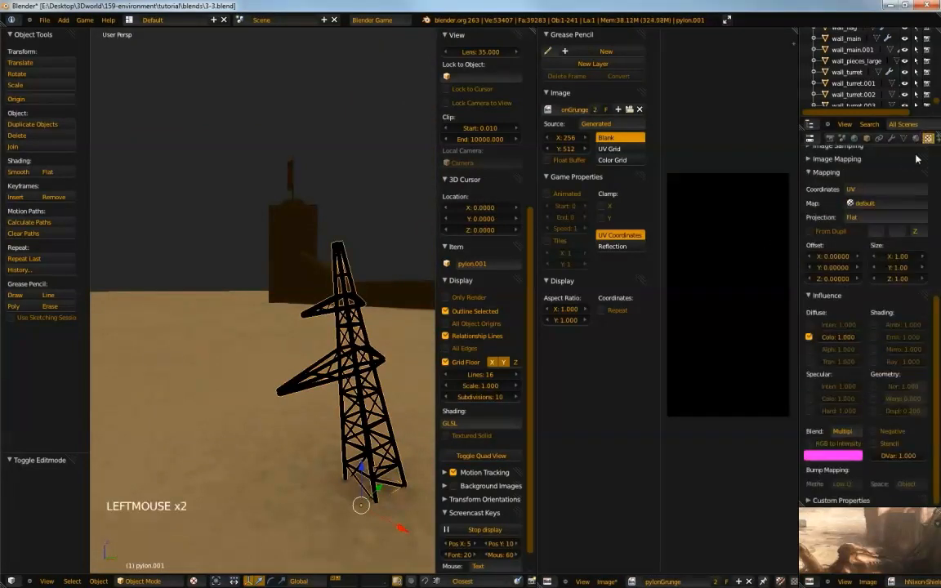
pyautogui.moveTo(860, 212); pyautogui.dragTo(848, 401, button='middle')
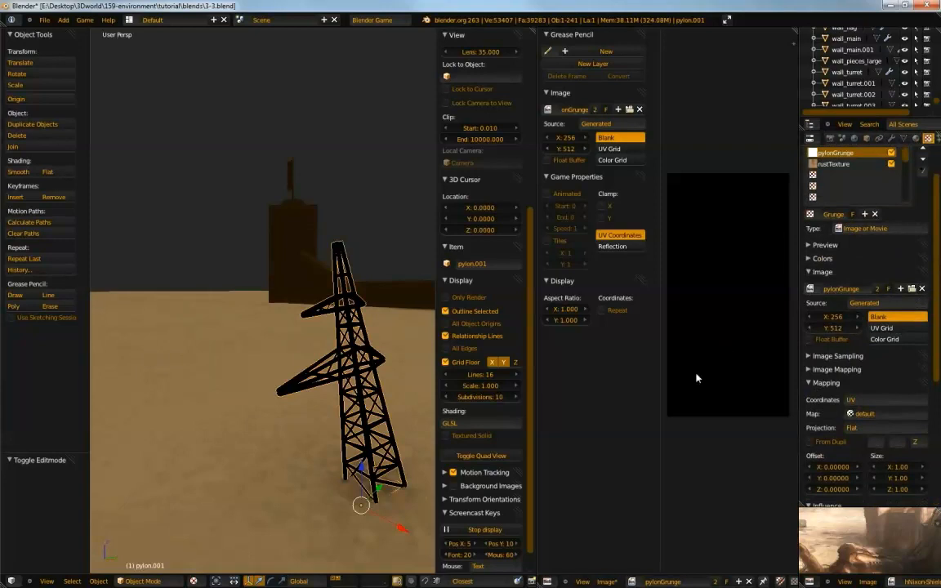
# - Raise the small roofing piece by the wooden wall about 0.097 along Z, and lower it by about 0.032
pyautogui.moveTo(300, 360); pyautogui.dragTo(282, 286, button='middle')
pyautogui.keyDown('shift'); pyautogui.moveTo(282, 286); pyautogui.dragTo(278, 364, button='middle'); pyautogui.keyUp('shift')
pyautogui.keyDown('shift'); pyautogui.moveTo(259, 299); pyautogui.dragTo(290, 303, button='middle'); pyautogui.keyUp('shift')
pyautogui.keyDown('ctrl'); pyautogui.moveTo(290, 304); pyautogui.dragTo(219, 343, button='middle'); pyautogui.keyUp('ctrl')
pyautogui.moveTo(219, 343); pyautogui.dragTo(286, 308, button='middle')
pyautogui.keyDown('ctrl'); pyautogui.moveTo(367, 424); pyautogui.dragTo(279, 172, button='middle'); pyautogui.keyUp('ctrl')
pyautogui.keyDown('ctrl'); pyautogui.moveTo(328, 339); pyautogui.dragTo(360, 410, button='middle'); pyautogui.keyUp('ctrl')
pyautogui.press('z')
pyautogui.rightClick(319, 443)
pyautogui.press('z')
pyautogui.hotkey('alt', 'z')
pyautogui.press('g')
pyautogui.press('z')
pyautogui.click(356, 406)
pyautogui.press('g')
pyautogui.press('z')
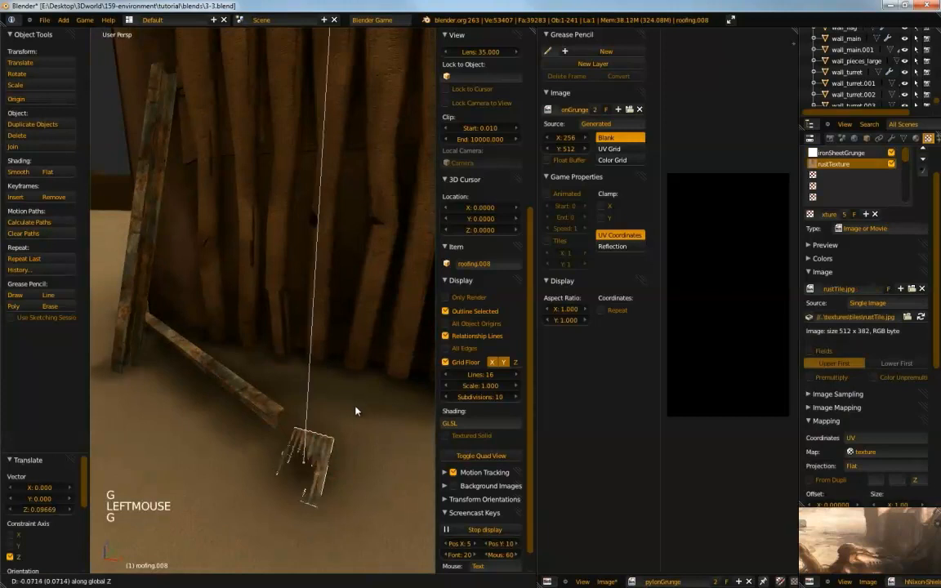
pyautogui.click(353, 416)
# - Check the material settings of the roofing piece and of the tyre beside the barrel
pyautogui.keyDown('ctrl'); pyautogui.moveTo(361, 484); pyautogui.dragTo(177, 352, button='middle'); pyautogui.keyUp('ctrl')
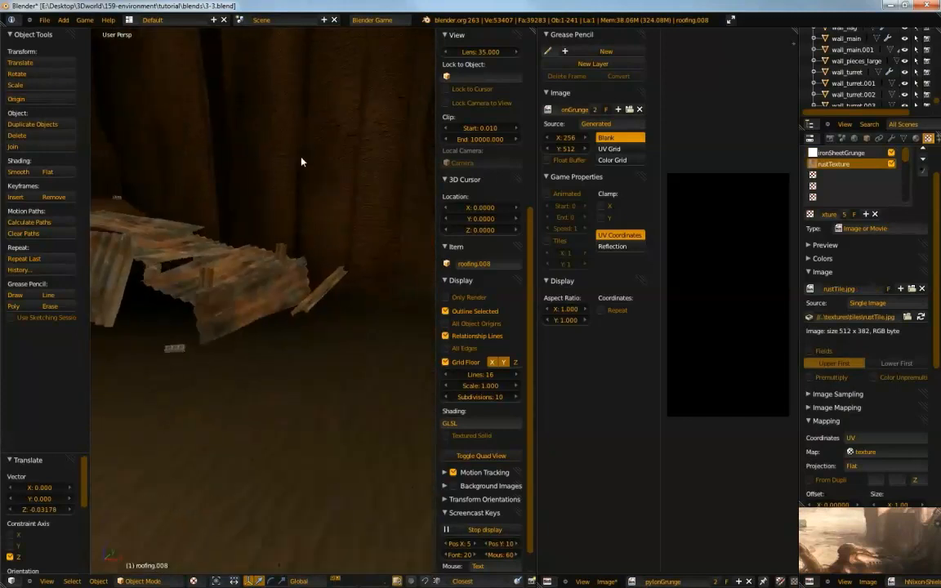
pyautogui.keyDown('shift'); pyautogui.moveTo(321, 367); pyautogui.dragTo(286, 333, button='middle'); pyautogui.keyUp('shift')
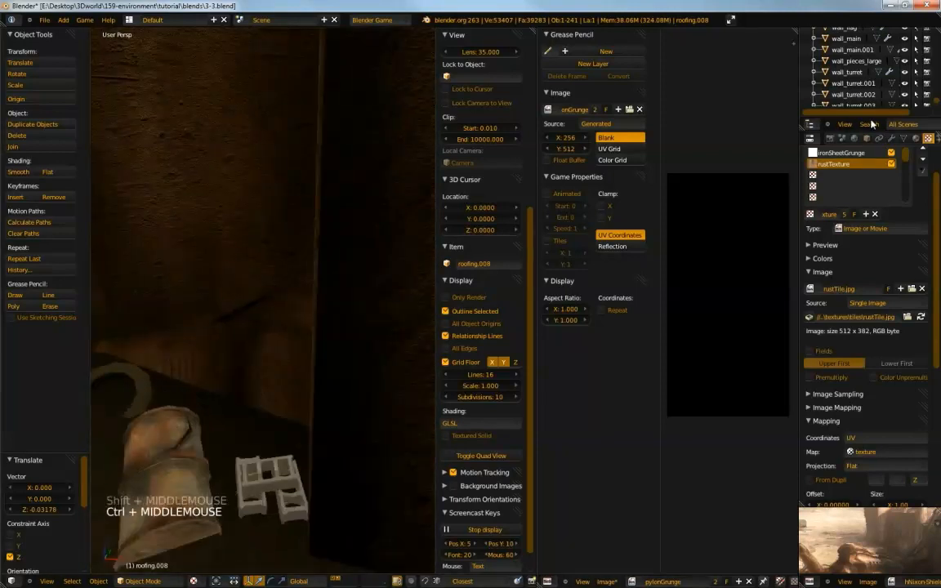
pyautogui.click(915, 138)
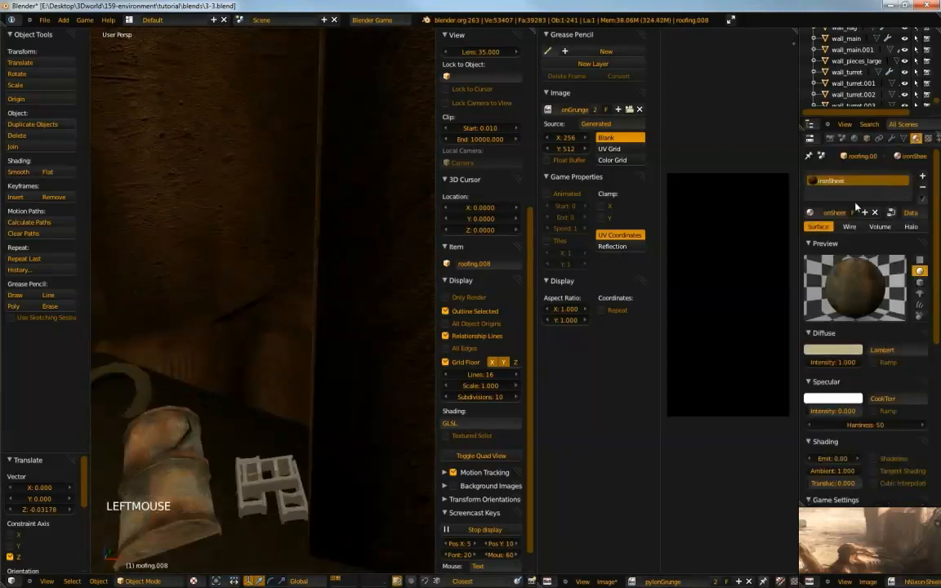
pyautogui.rightClick(148, 390)
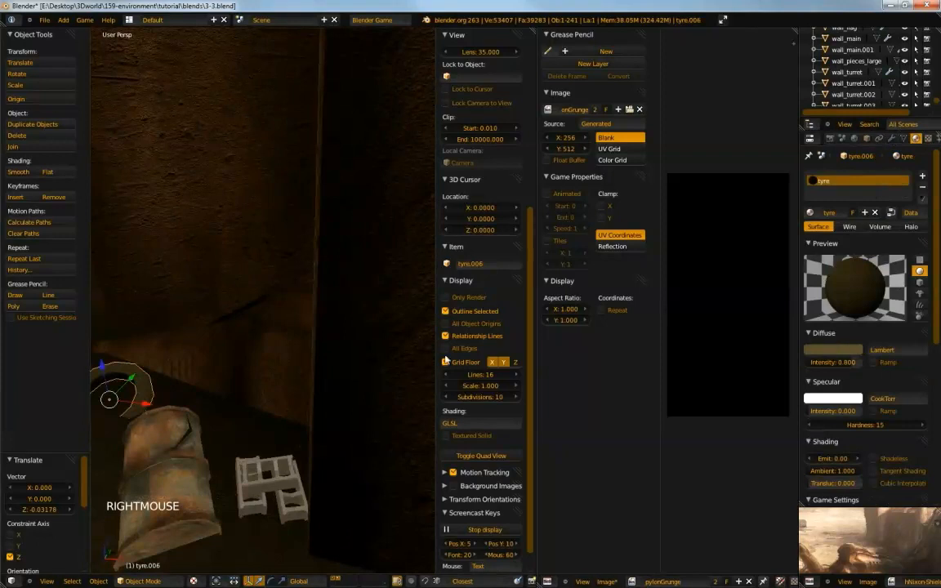
pyautogui.keyDown('ctrl'); pyautogui.moveTo(260, 411); pyautogui.dragTo(230, 341, button='middle'); pyautogui.keyUp('ctrl')
# - Reselect and frame the pylon, and check its UV layout over the grunge image in Edit Mode
pyautogui.rightClick(307, 292)
pyautogui.press('KP_Decimal')
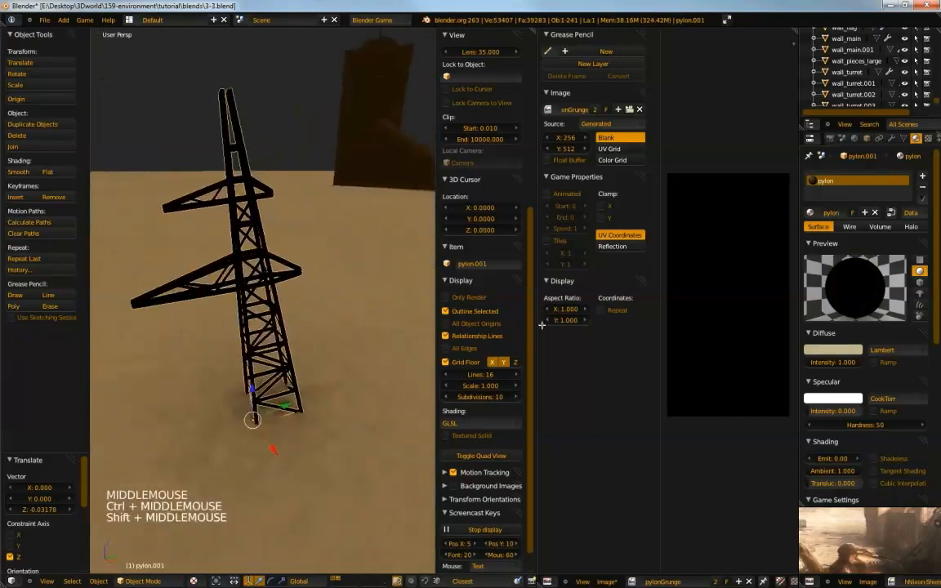
pyautogui.press('Tab')
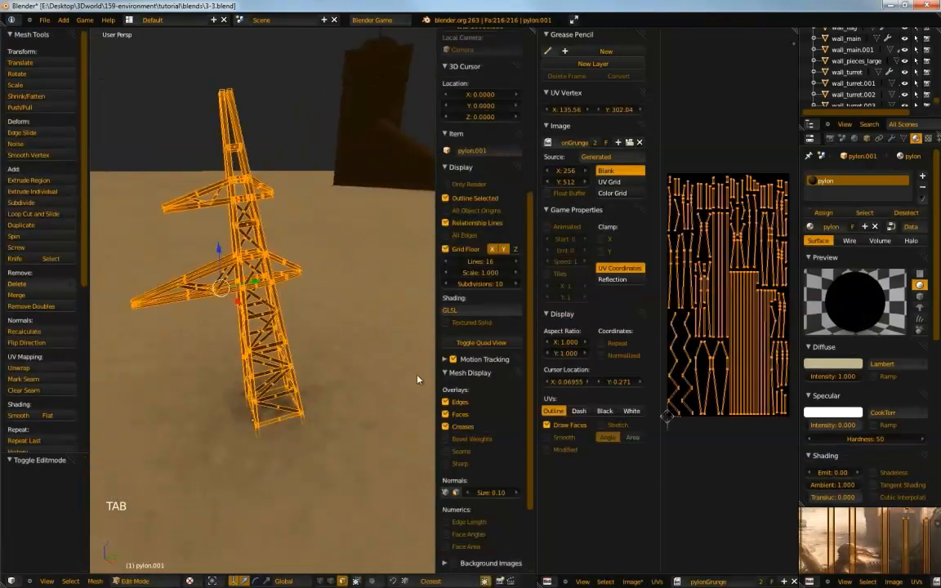
pyautogui.press('Tab')
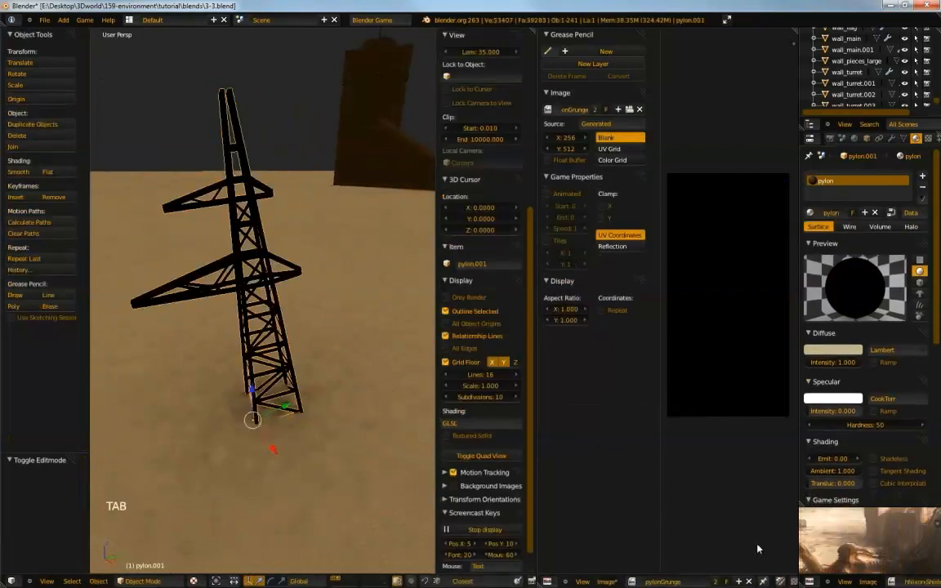
# - Paint the whole black pylonGrunge image over with a white brush of radius 111
pyautogui.click(780, 581)
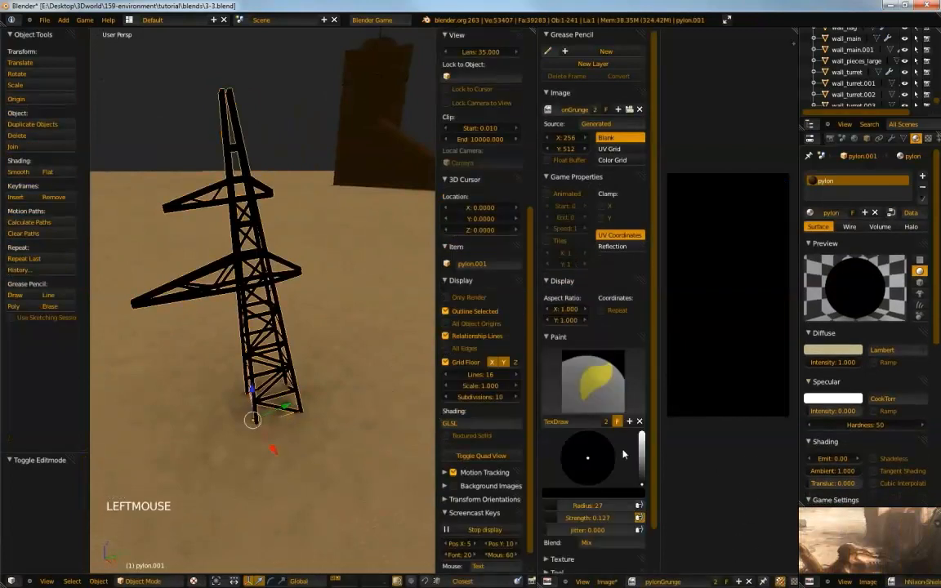
pyautogui.moveTo(642, 469); pyautogui.dragTo(644, 376)
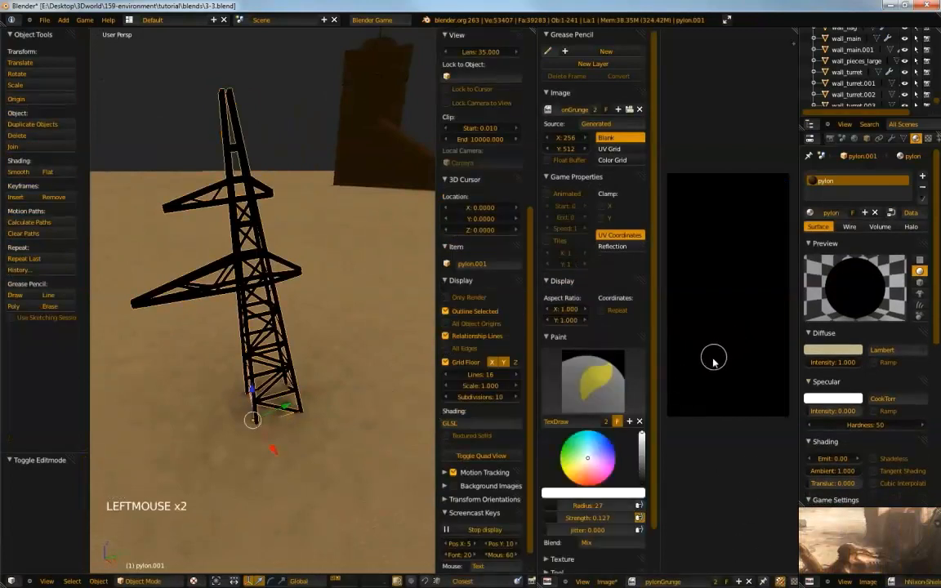
pyautogui.press('f')
pyautogui.click(741, 327)
pyautogui.moveTo(672, 420)
pyautogui.mouseDown()
pyautogui.moveTo(694, 107)
pyautogui.moveTo(692, 343)
pyautogui.moveTo(735, 270)
pyautogui.moveTo(739, 156)
pyautogui.moveTo(739, 384)
pyautogui.moveTo(758, 187)
pyautogui.moveTo(738, 155)
pyautogui.moveTo(703, 375)
pyautogui.moveTo(734, 437)
pyautogui.moveTo(768, 254)
pyautogui.mouseUp()
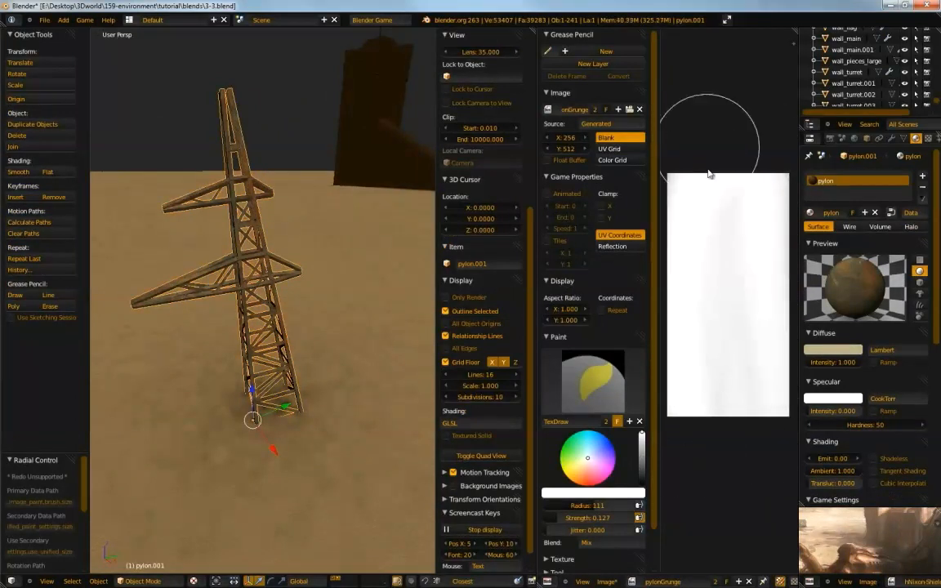
# - Save the whitened pylon grunge image as pylonGrunge.png in the textures\maps folder
pyautogui.click(603, 582)
pyautogui.click(568, 463)
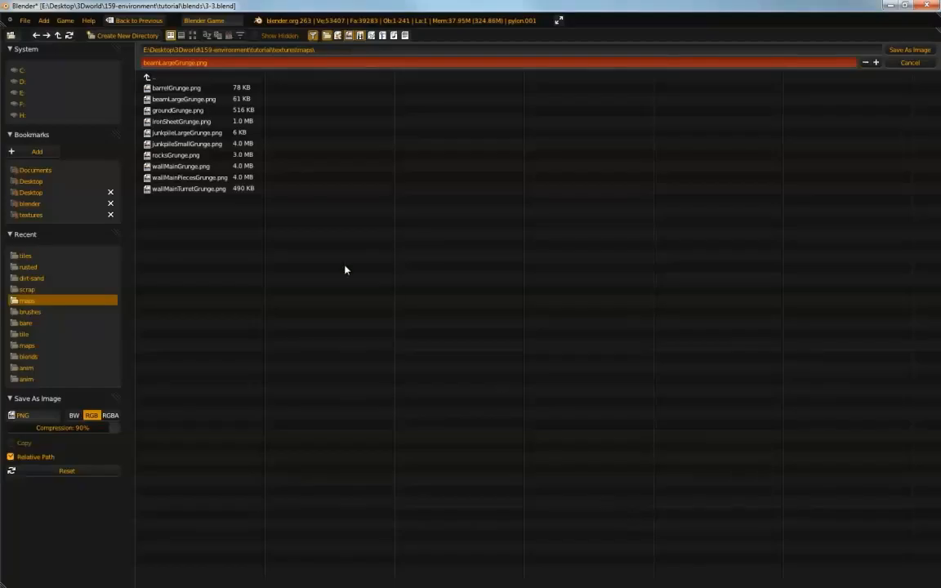
pyautogui.click(219, 61)
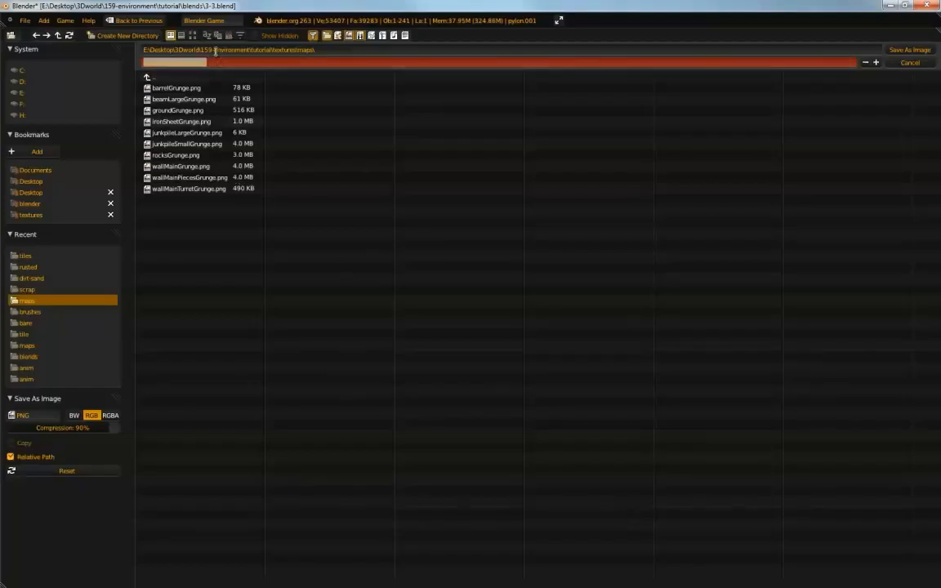
pyautogui.write('d')
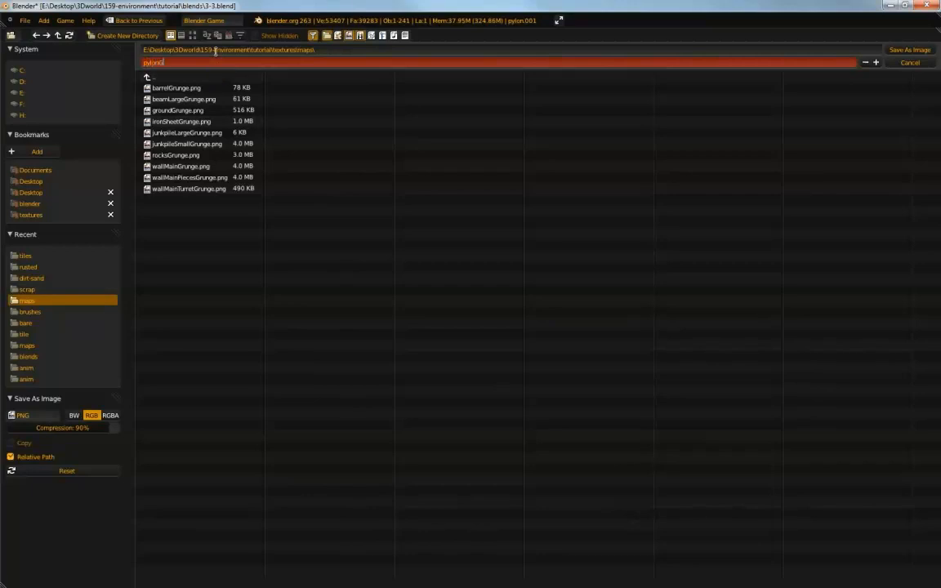
pyautogui.press('Return')
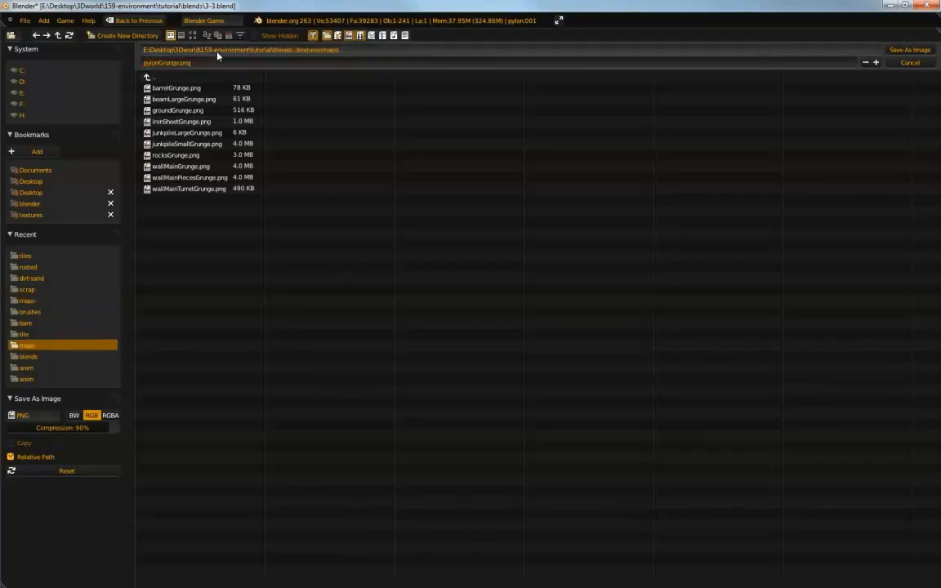
pyautogui.click(908, 50)
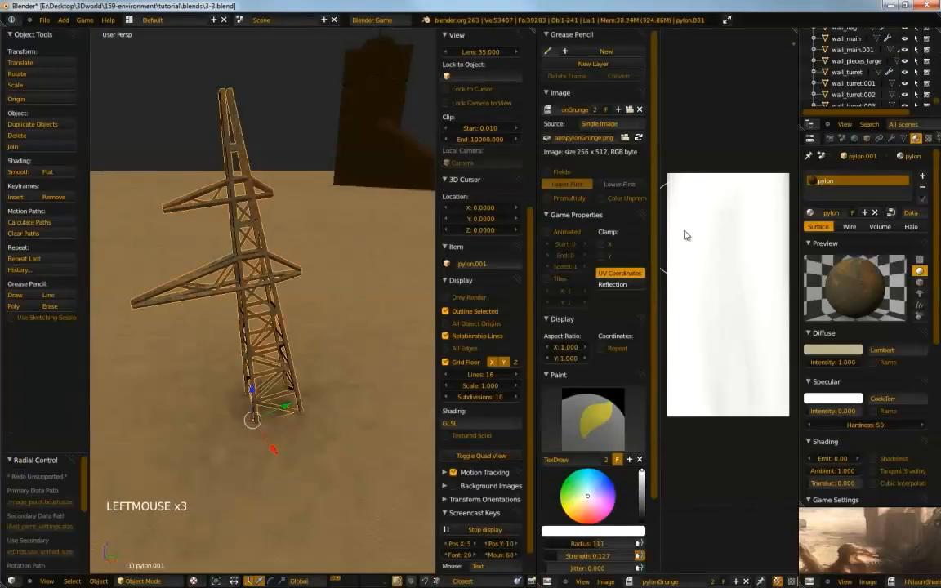
pyautogui.moveTo(229, 425); pyautogui.dragTo(177, 460, button='middle')
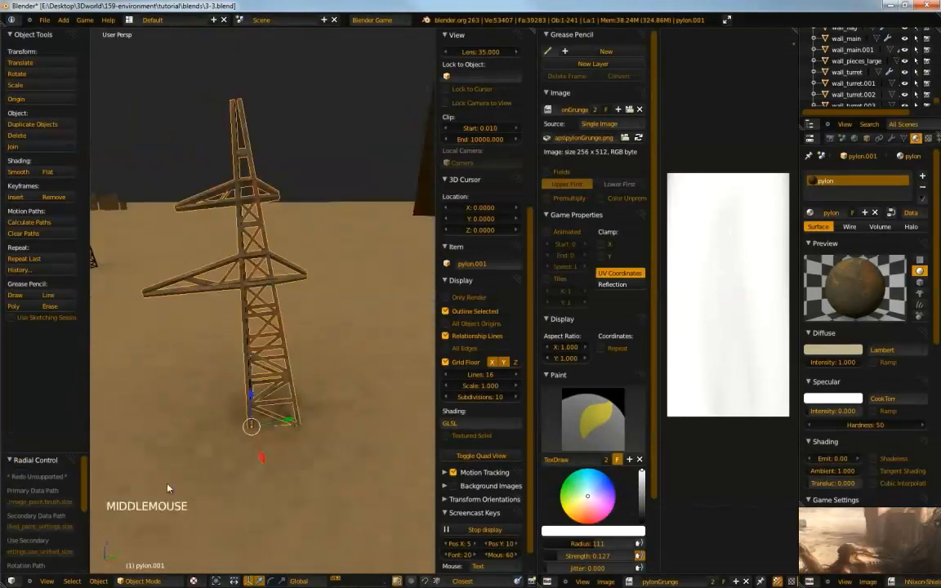
# - Put the pylon in Texture Paint mode, check its UV maps, and set the brush colour to black
pyautogui.click(143, 581)
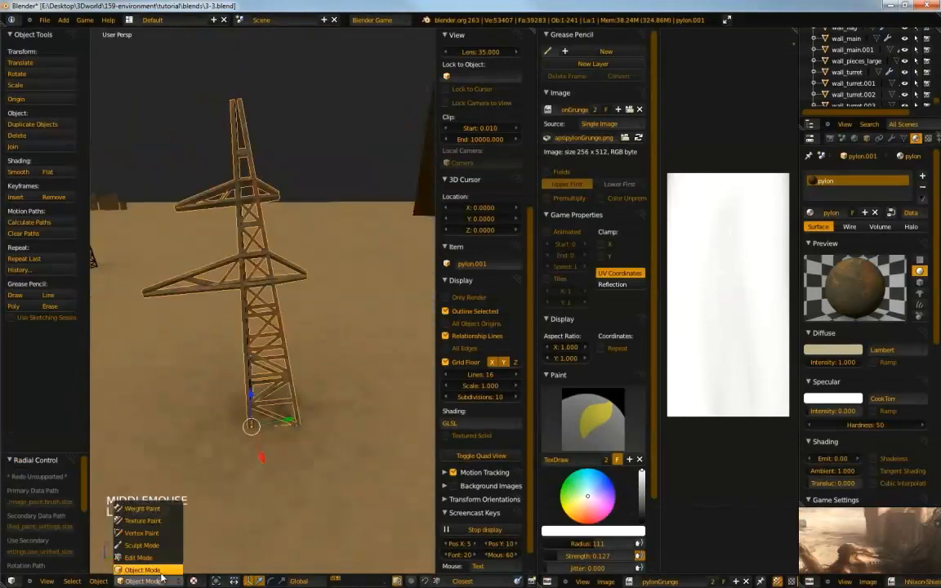
pyautogui.click(158, 523)
pyautogui.moveTo(159, 523)
pyautogui.mouseDown(button='middle')
pyautogui.moveTo(269, 378)
pyautogui.moveTo(401, 335)
pyautogui.moveTo(246, 369)
pyautogui.moveTo(203, 260)
pyautogui.moveTo(222, 250)
pyautogui.mouseUp(button='middle')
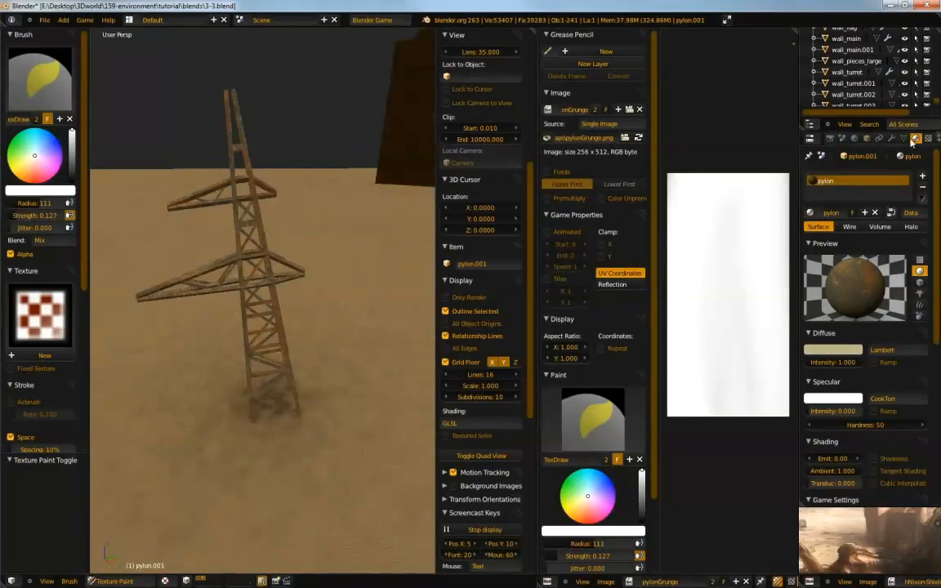
pyautogui.click(905, 139)
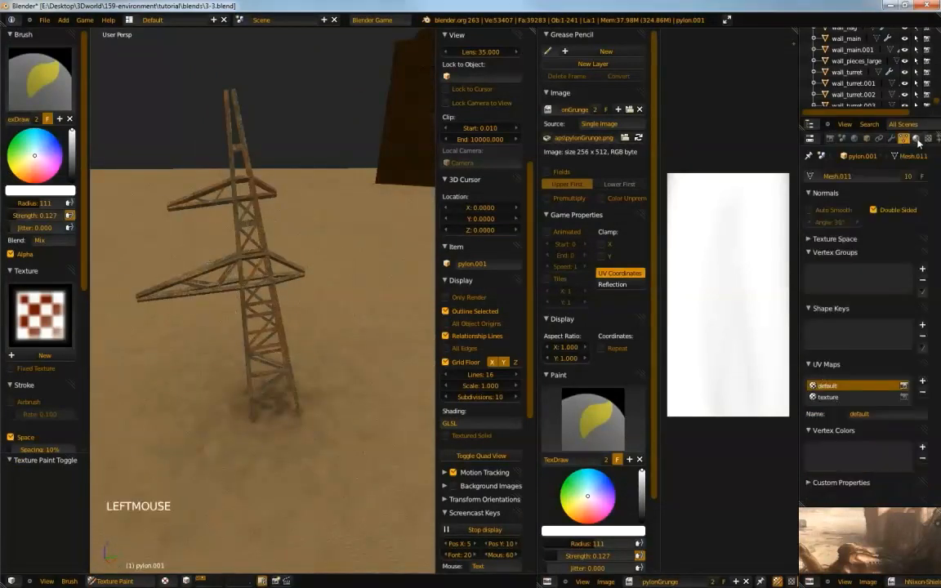
pyautogui.click(916, 139)
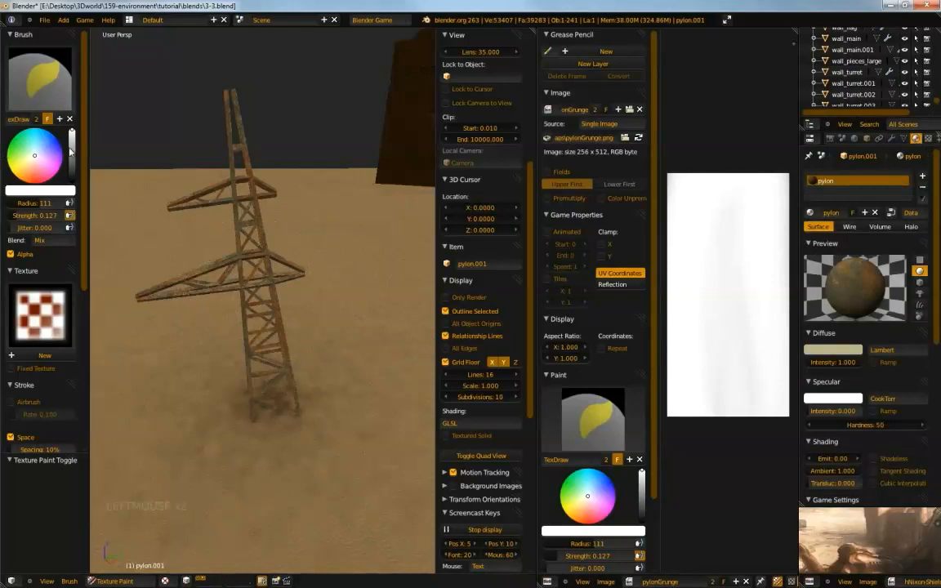
pyautogui.moveTo(69, 151); pyautogui.dragTo(69, 206)
# - Paint dark grunge around the pylon's base and lower frame from several sides with the radius 111 brush
pyautogui.moveTo(310, 364); pyautogui.dragTo(287, 414, button='middle')
pyautogui.click(255, 402)
pyautogui.moveTo(256, 401)
pyautogui.mouseDown()
pyautogui.moveTo(307, 416)
pyautogui.moveTo(308, 436)
pyautogui.mouseUp()
pyautogui.moveTo(308, 439); pyautogui.dragTo(271, 374, button='middle')
pyautogui.moveTo(266, 425)
pyautogui.mouseDown()
pyautogui.moveTo(274, 450)
pyautogui.moveTo(326, 421)
pyautogui.moveTo(330, 395)
pyautogui.mouseUp()
pyautogui.moveTo(328, 393); pyautogui.dragTo(214, 377, button='middle')
pyautogui.moveTo(258, 418)
pyautogui.mouseDown()
pyautogui.moveTo(281, 462)
pyautogui.moveTo(302, 400)
pyautogui.mouseUp()
pyautogui.moveTo(275, 459); pyautogui.dragTo(305, 447)
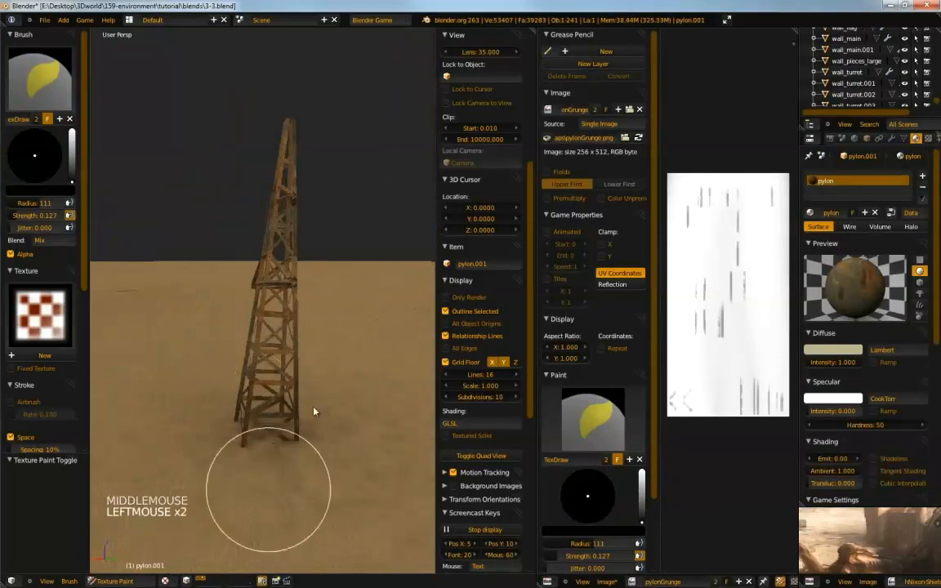
pyautogui.moveTo(305, 446); pyautogui.dragTo(176, 399, button='middle')
pyautogui.moveTo(188, 404)
pyautogui.mouseDown()
pyautogui.moveTo(259, 429)
pyautogui.moveTo(305, 388)
pyautogui.mouseUp()
pyautogui.moveTo(304, 389); pyautogui.dragTo(259, 427, button='middle')
pyautogui.moveTo(261, 431)
pyautogui.mouseDown()
pyautogui.moveTo(217, 434)
pyautogui.moveTo(292, 388)
pyautogui.moveTo(280, 441)
pyautogui.moveTo(278, 367)
pyautogui.mouseUp()
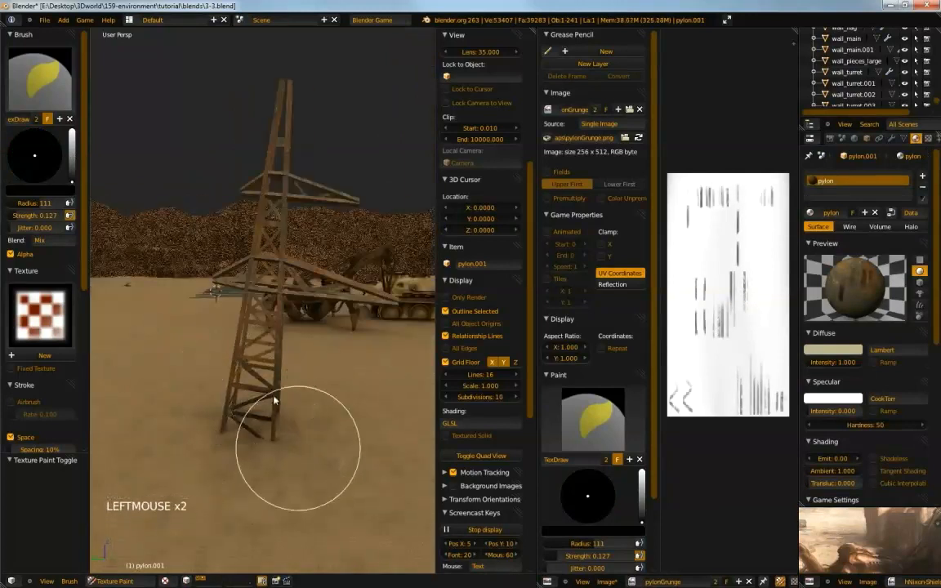
pyautogui.moveTo(278, 366); pyautogui.dragTo(252, 309, button='middle')
pyautogui.moveTo(252, 309); pyautogui.dragTo(269, 293)
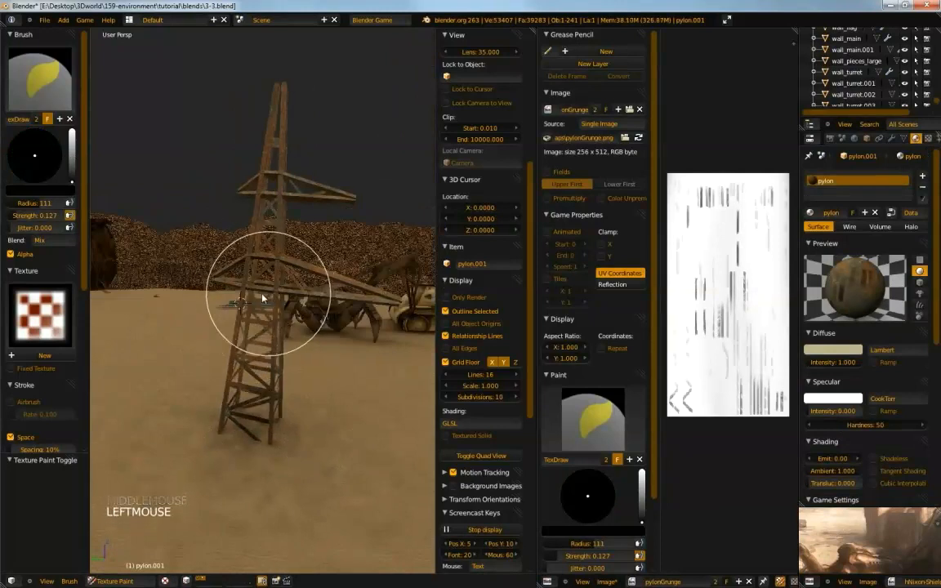
# - Reduce the brush radius to 58 and paint black grunge streaks over the pylon's lattice, crossarms and mast from all sides
pyautogui.press('f')
pyautogui.press('f')
pyautogui.click(228, 286)
pyautogui.moveTo(260, 266)
pyautogui.mouseDown()
pyautogui.moveTo(252, 247)
pyautogui.moveTo(273, 263)
pyautogui.mouseUp()
pyautogui.moveTo(247, 295)
pyautogui.mouseDown()
pyautogui.moveTo(275, 191)
pyautogui.moveTo(258, 206)
pyautogui.moveTo(277, 156)
pyautogui.moveTo(287, 71)
pyautogui.moveTo(257, 286)
pyautogui.mouseUp()
pyautogui.moveTo(269, 294); pyautogui.dragTo(276, 299, button='middle')
pyautogui.moveTo(276, 300); pyautogui.dragTo(278, 279)
pyautogui.moveTo(277, 280)
pyautogui.mouseDown(button='middle')
pyautogui.moveTo(385, 289)
pyautogui.moveTo(382, 297)
pyautogui.moveTo(280, 264)
pyautogui.mouseUp(button='middle')
pyautogui.moveTo(280, 263); pyautogui.dragTo(262, 243)
pyautogui.moveTo(262, 243); pyautogui.dragTo(304, 272, button='middle')
pyautogui.moveTo(305, 273); pyautogui.dragTo(249, 272)
pyautogui.moveTo(278, 275); pyautogui.dragTo(329, 241, button='middle')
pyautogui.keyDown('ctrl'); pyautogui.moveTo(285, 313); pyautogui.dragTo(283, 426, button='middle'); pyautogui.keyUp('ctrl')
pyautogui.click(294, 209)
pyautogui.moveTo(302, 330)
pyautogui.mouseDown(button='middle')
pyautogui.moveTo(372, 270)
pyautogui.moveTo(351, 307)
pyautogui.mouseUp(button='middle')
pyautogui.moveTo(300, 467); pyautogui.dragTo(262, 365)
pyautogui.moveTo(243, 263)
pyautogui.mouseDown()
pyautogui.moveTo(222, 204)
pyautogui.moveTo(313, 482)
pyautogui.mouseUp()
pyautogui.moveTo(184, 387)
pyautogui.mouseDown(button='middle')
pyautogui.moveTo(169, 393)
pyautogui.moveTo(146, 377)
pyautogui.mouseUp(button='middle')
pyautogui.moveTo(203, 475); pyautogui.dragTo(211, 176)
pyautogui.moveTo(211, 408); pyautogui.dragTo(241, 128)
pyautogui.moveTo(232, 154)
pyautogui.mouseDown(button='middle')
pyautogui.moveTo(309, 183)
pyautogui.moveTo(399, 137)
pyautogui.moveTo(298, 399)
pyautogui.moveTo(260, 233)
pyautogui.mouseUp(button='middle')
pyautogui.click(264, 166)
pyautogui.moveTo(278, 168); pyautogui.dragTo(306, 454)
pyautogui.moveTo(294, 369); pyautogui.dragTo(249, 217)
pyautogui.moveTo(169, 218); pyautogui.dragTo(182, 280, button='middle')
pyautogui.moveTo(184, 470); pyautogui.dragTo(166, 229)
pyautogui.moveTo(170, 326); pyautogui.dragTo(165, 184)
pyautogui.keyDown('shift'); pyautogui.moveTo(165, 184); pyautogui.dragTo(186, 445, button='middle'); pyautogui.keyUp('shift')
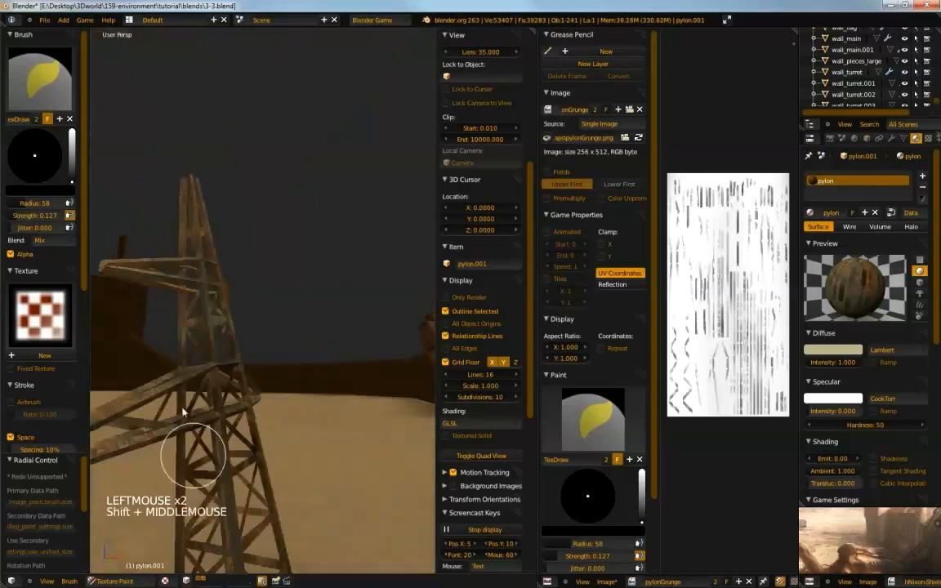
pyautogui.click(204, 278)
pyautogui.click(193, 276)
pyautogui.moveTo(231, 294)
pyautogui.mouseDown(button='middle')
pyautogui.moveTo(247, 280)
pyautogui.moveTo(352, 331)
pyautogui.mouseUp(button='middle')
pyautogui.click(321, 306)
pyautogui.moveTo(310, 311)
pyautogui.mouseDown()
pyautogui.moveTo(333, 387)
pyautogui.moveTo(333, 455)
pyautogui.mouseUp()
pyautogui.keyDown('shift'); pyautogui.moveTo(332, 457); pyautogui.dragTo(322, 339, button='middle'); pyautogui.keyUp('shift')
pyautogui.moveTo(321, 340); pyautogui.dragTo(346, 363)
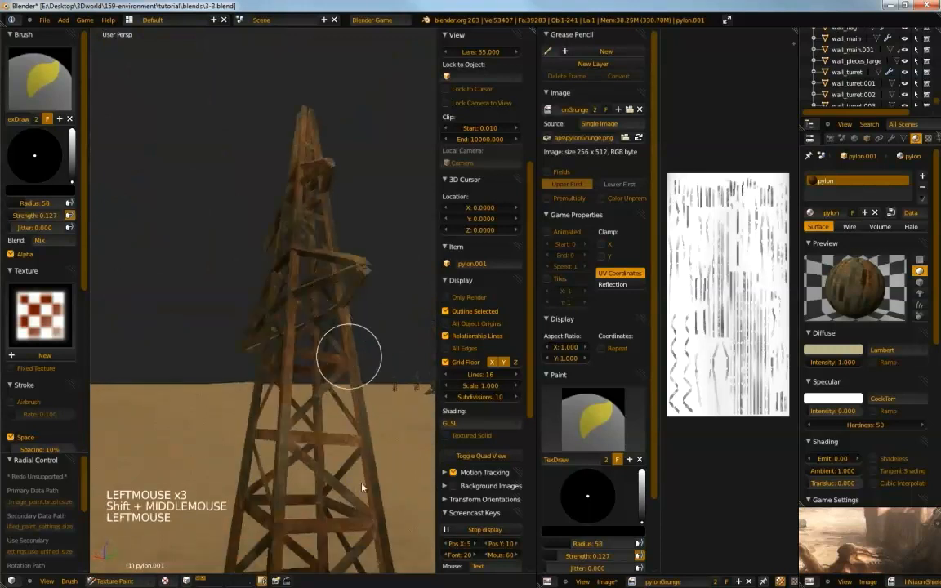
pyautogui.keyDown('shift'); pyautogui.moveTo(327, 439); pyautogui.dragTo(294, 242, button='middle'); pyautogui.keyUp('shift')
pyautogui.moveTo(303, 304); pyautogui.dragTo(292, 304, button='middle')
pyautogui.click(322, 404)
pyautogui.moveTo(310, 244)
pyautogui.keyDown('ctrl'); pyautogui.mouseDown(button='middle')
pyautogui.moveTo(280, 189)
pyautogui.moveTo(342, 330)
pyautogui.moveTo(269, 304)
pyautogui.mouseUp(button='middle'); pyautogui.keyUp('ctrl')
# - Return the pylon to Object Mode and save the painted pylonGrunge image
pyautogui.click(126, 581)
pyautogui.click(122, 571)
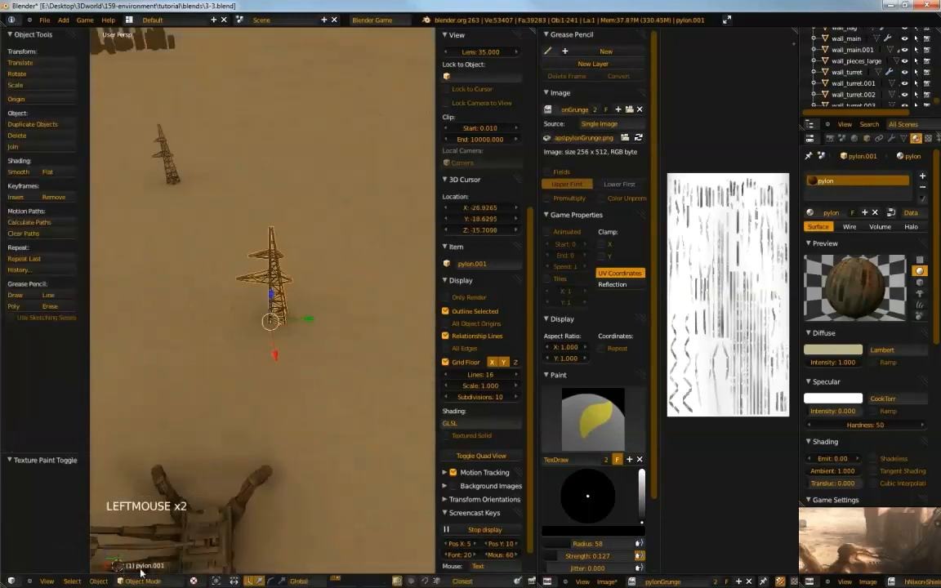
pyautogui.moveTo(301, 362); pyautogui.dragTo(304, 311, button='middle')
pyautogui.click(606, 581)
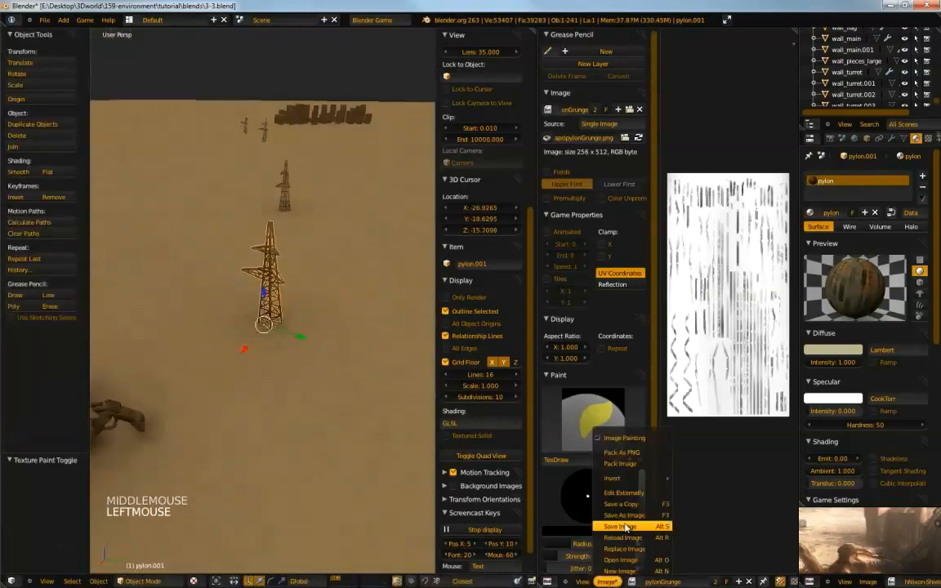
pyautogui.click(627, 528)
# - Display the rocksGrunge image in the image editor and look over the rocks in the scene
pyautogui.moveTo(262, 393); pyautogui.dragTo(122, 237, button='middle')
pyautogui.moveTo(270, 351); pyautogui.dragTo(273, 302, button='middle')
pyautogui.click(629, 580)
pyautogui.click(629, 580)
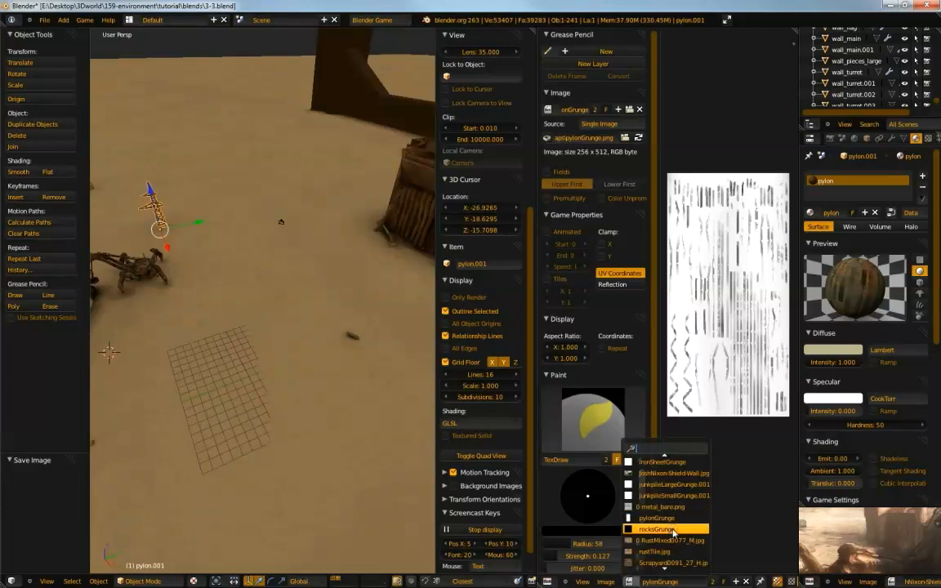
pyautogui.click(671, 529)
pyautogui.moveTo(204, 401); pyautogui.dragTo(247, 343, button='middle')
pyautogui.keyDown('shift'); pyautogui.moveTo(247, 343); pyautogui.dragTo(236, 404, button='middle'); pyautogui.keyUp('shift')
# - Display the blank tyreGrunge image and unlink it, clearing its users
pyautogui.click(628, 581)
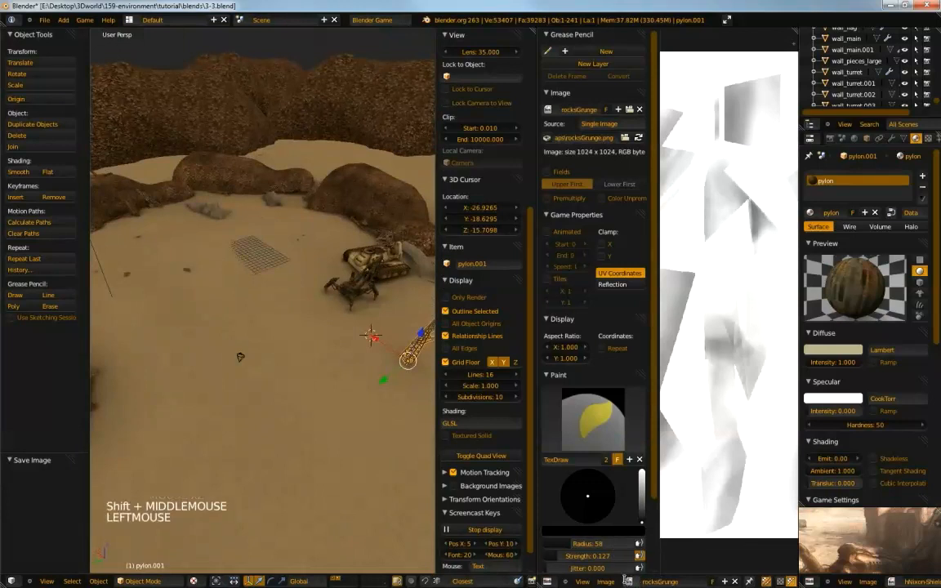
pyautogui.click(628, 581)
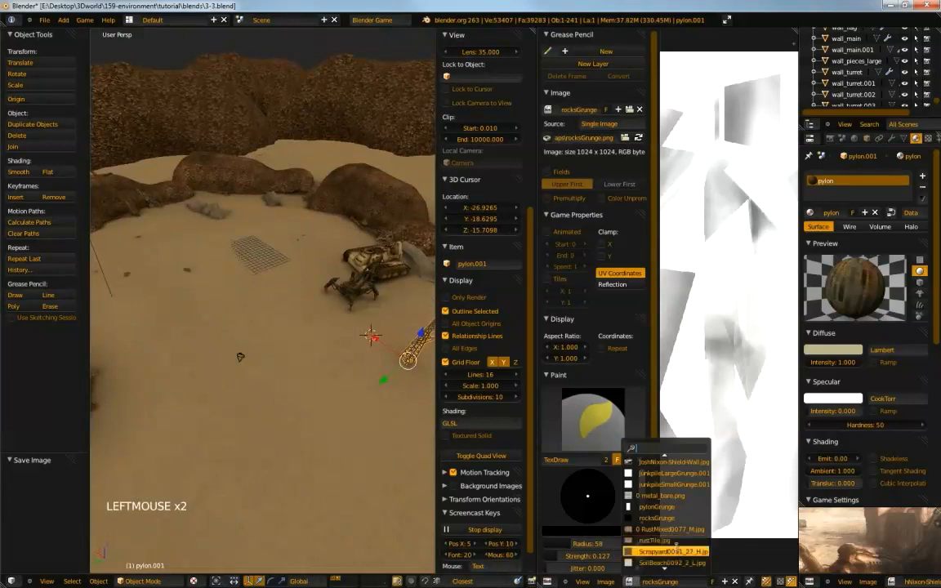
pyautogui.scroll(-5, 673, 561)
pyautogui.scroll(-1, 671, 560)
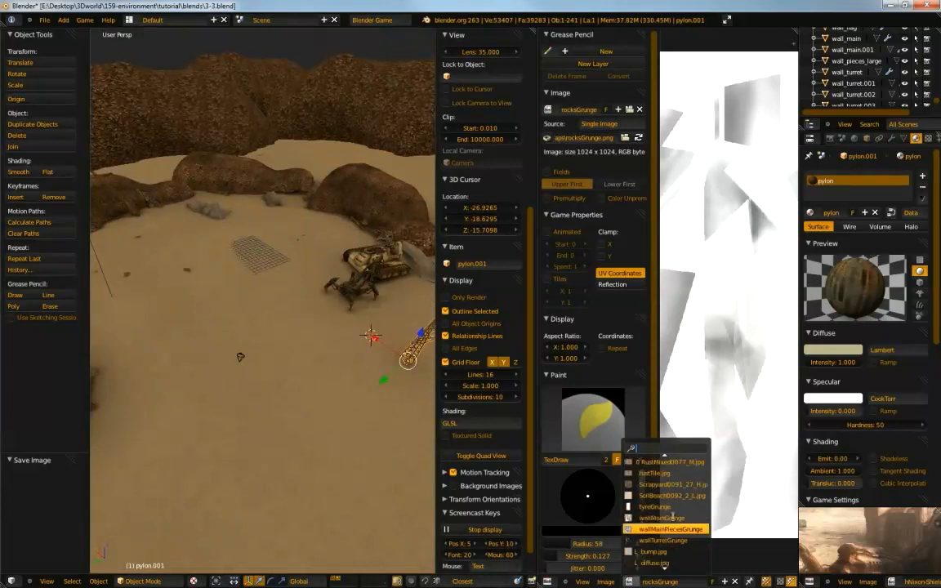
pyautogui.scroll(-1, 672, 562)
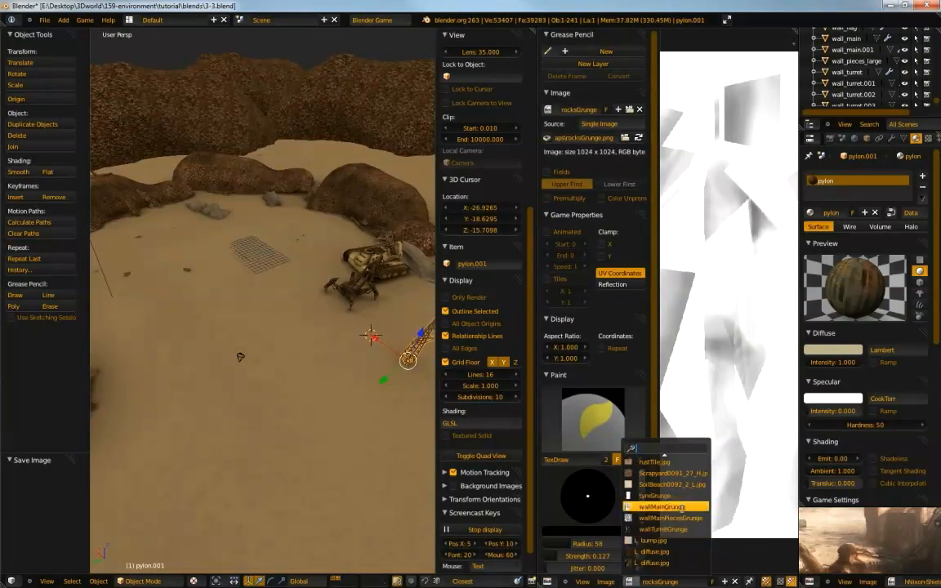
pyautogui.click(665, 496)
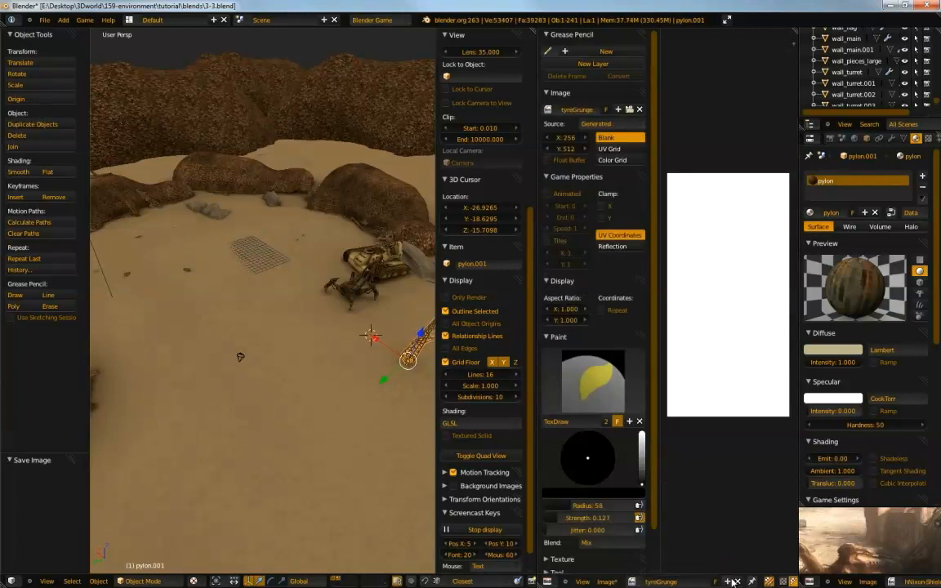
pyautogui.keyDown('shift'); pyautogui.click(737, 582); pyautogui.keyUp('shift')
# - Check the beamLargeGrunge.001 image and save the beamSmallGrunge image as beamSmallGrunge.png in the textures\maps folder
pyautogui.click(629, 581)
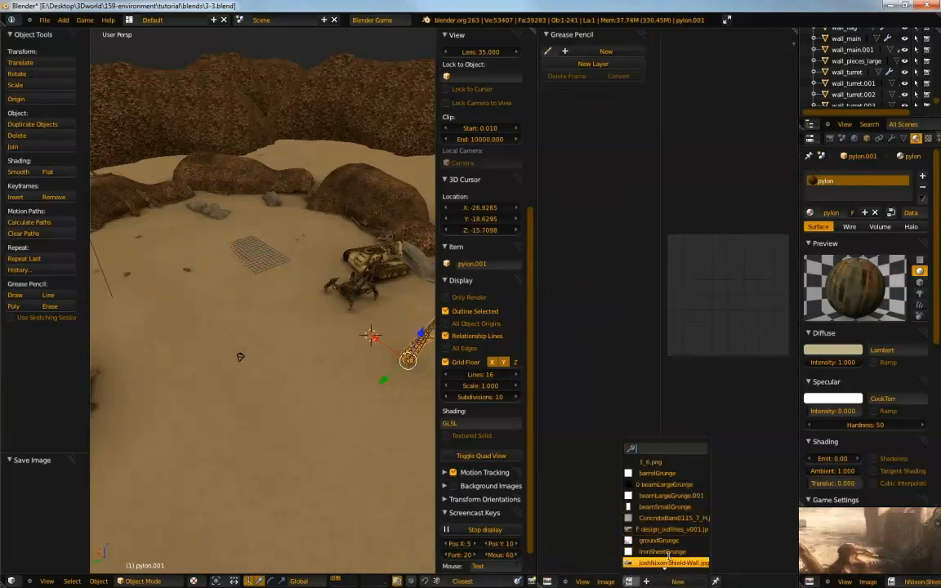
pyautogui.click(666, 495)
pyautogui.click(631, 581)
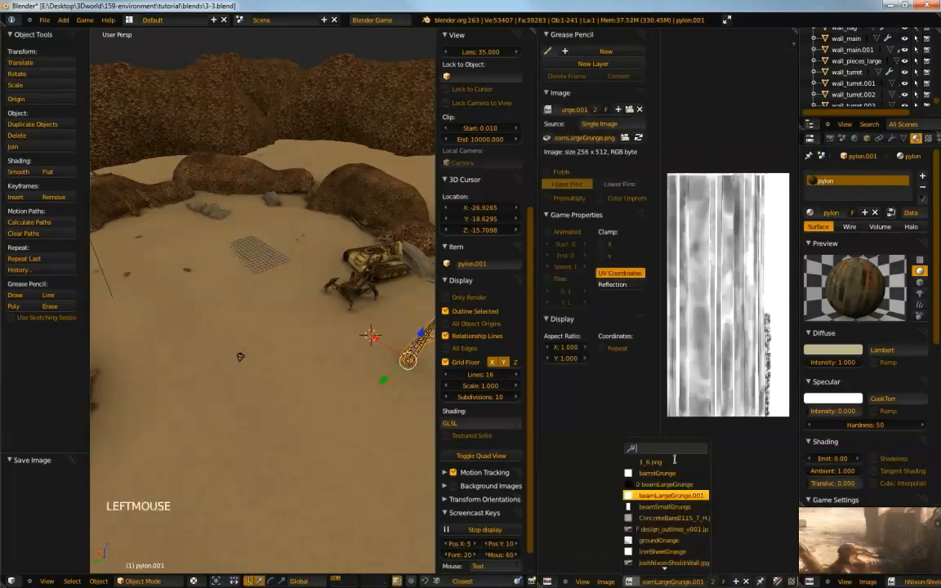
pyautogui.click(659, 534)
pyautogui.click(605, 580)
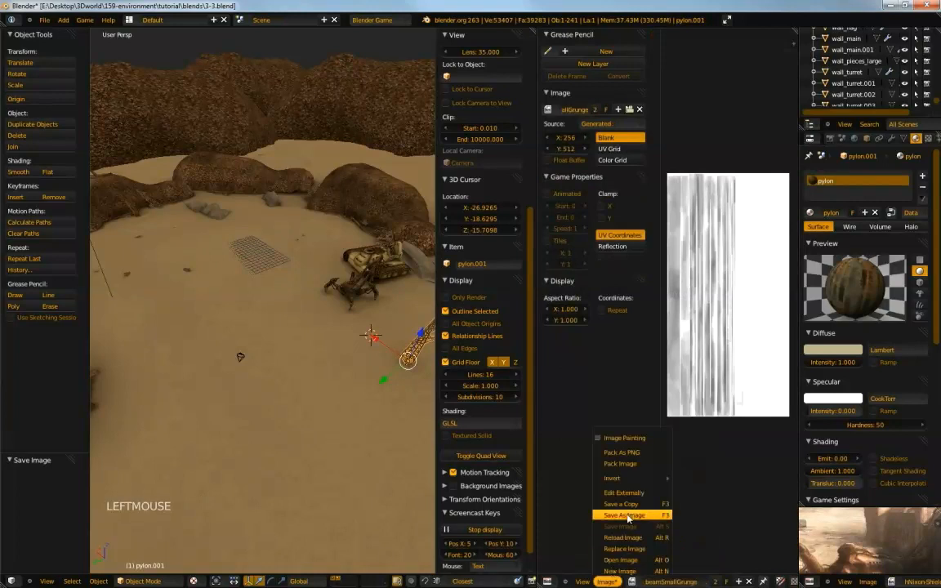
pyautogui.click(626, 516)
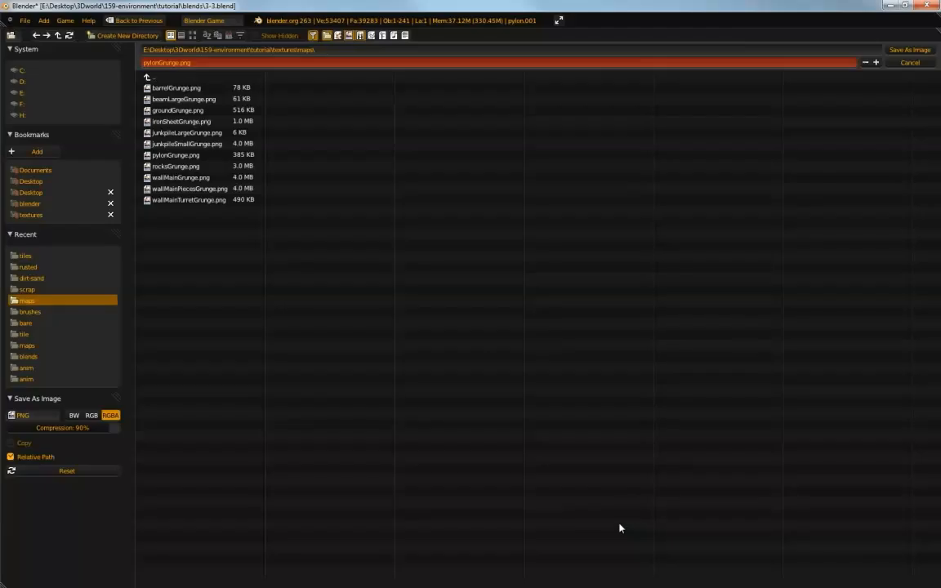
pyautogui.click(193, 63)
pyautogui.write('beamSmallGrunge.png')
pyautogui.press('Return')
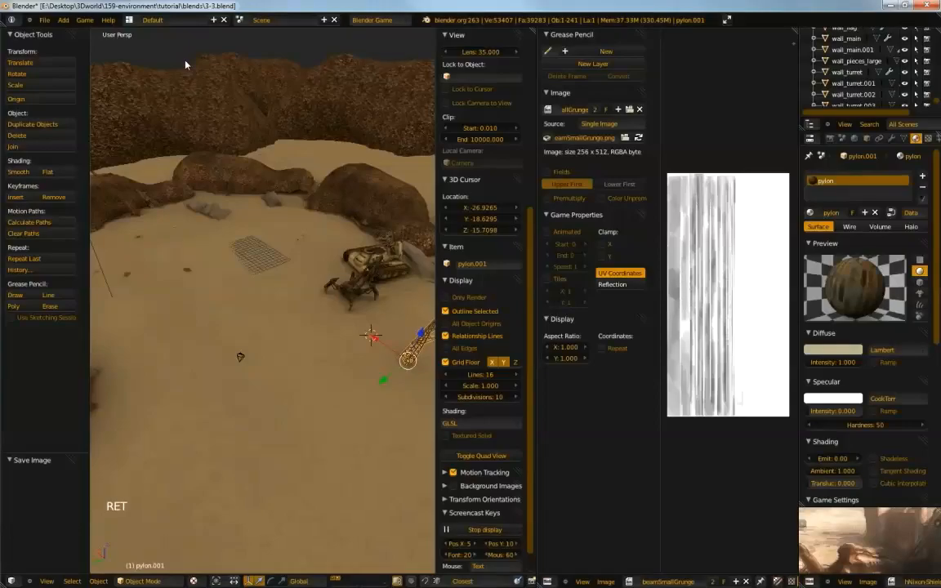
# - Deselect all objects and save the blend file
pyautogui.moveTo(294, 374); pyautogui.dragTo(293, 373, button='middle')
pyautogui.moveTo(250, 331); pyautogui.dragTo(281, 314, button='middle')
pyautogui.keyDown('shift'); pyautogui.moveTo(273, 286); pyautogui.dragTo(257, 319, button='middle'); pyautogui.keyUp('shift')
pyautogui.press('a')
pyautogui.moveTo(249, 315); pyautogui.dragTo(199, 280, button='middle')
pyautogui.hotkey('ctrl', 's')
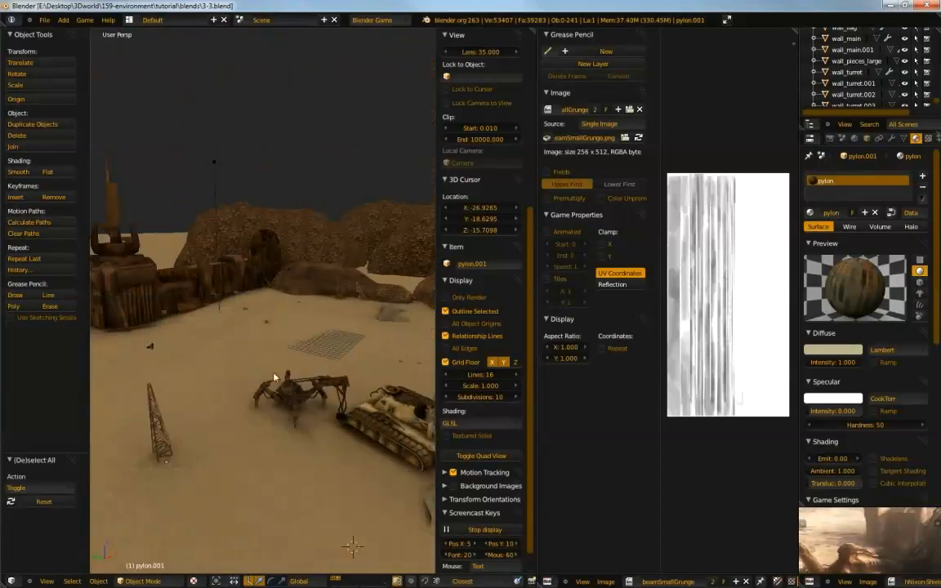
# - Turn on the world's mist, examine its effect across the environment, and turn it off again
pyautogui.moveTo(267, 359); pyautogui.dragTo(198, 316, button='middle')
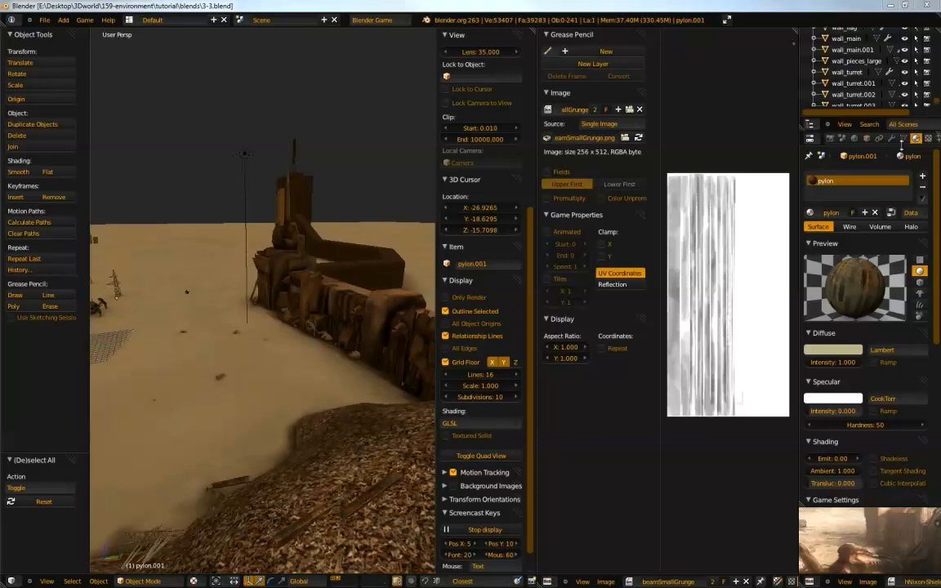
pyautogui.doubleClick(850, 139)
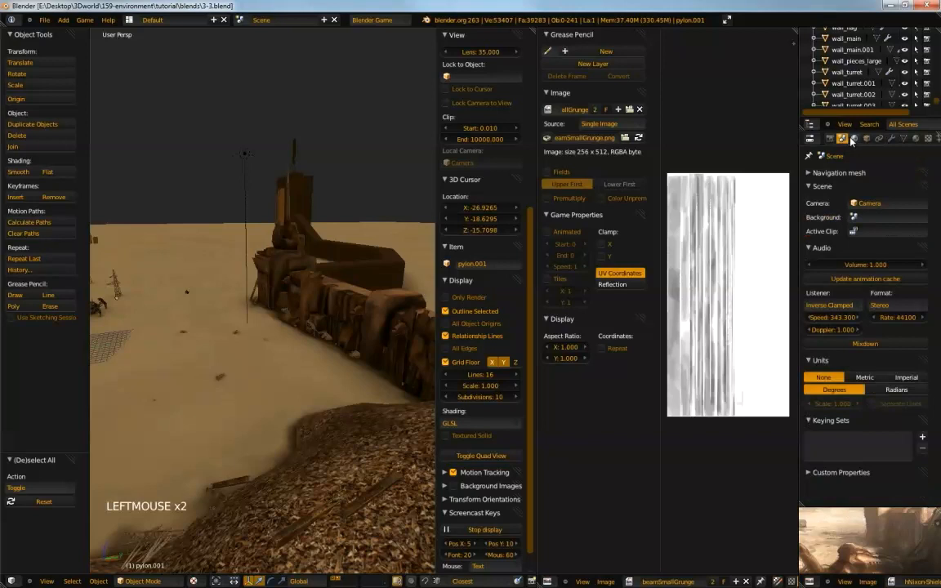
pyautogui.click(854, 138)
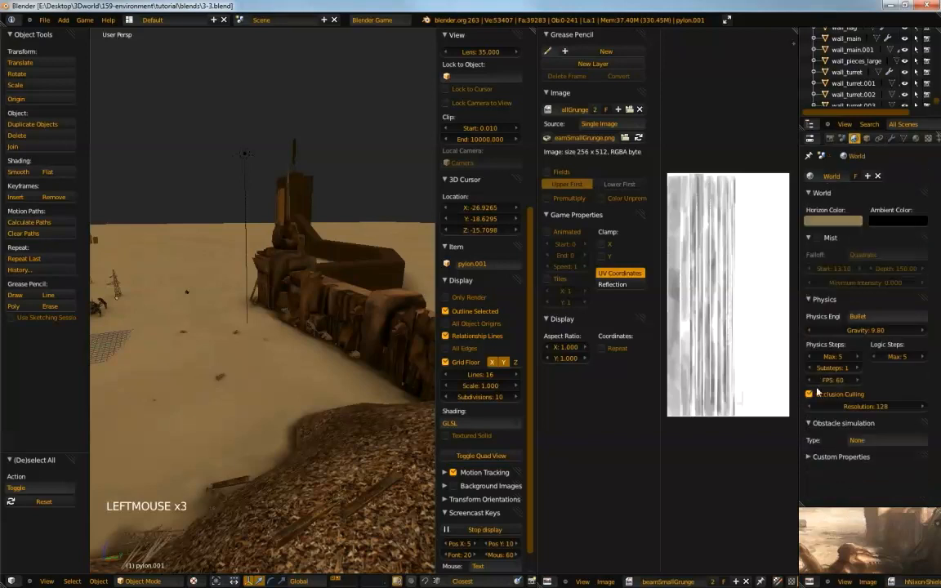
pyautogui.click(388, 21)
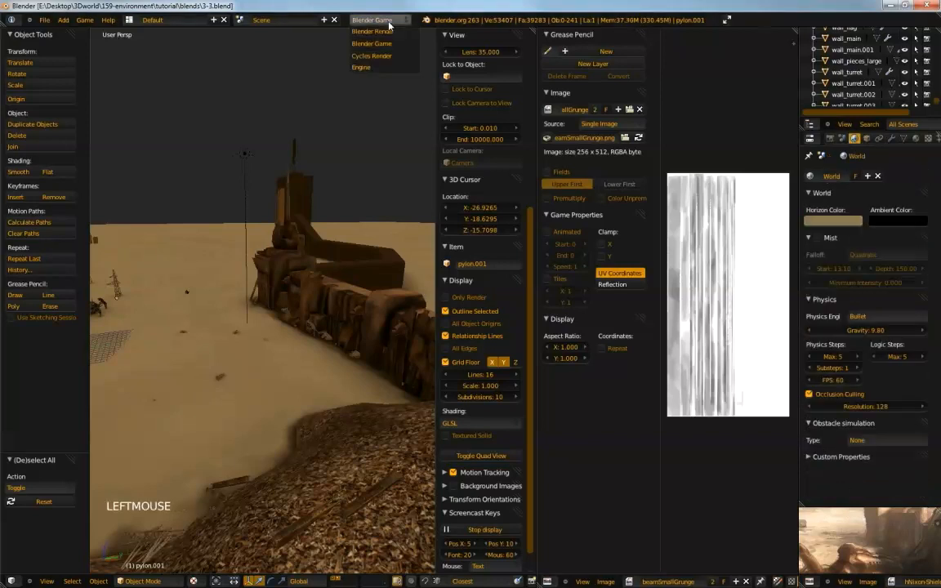
pyautogui.click(842, 138)
pyautogui.click(854, 139)
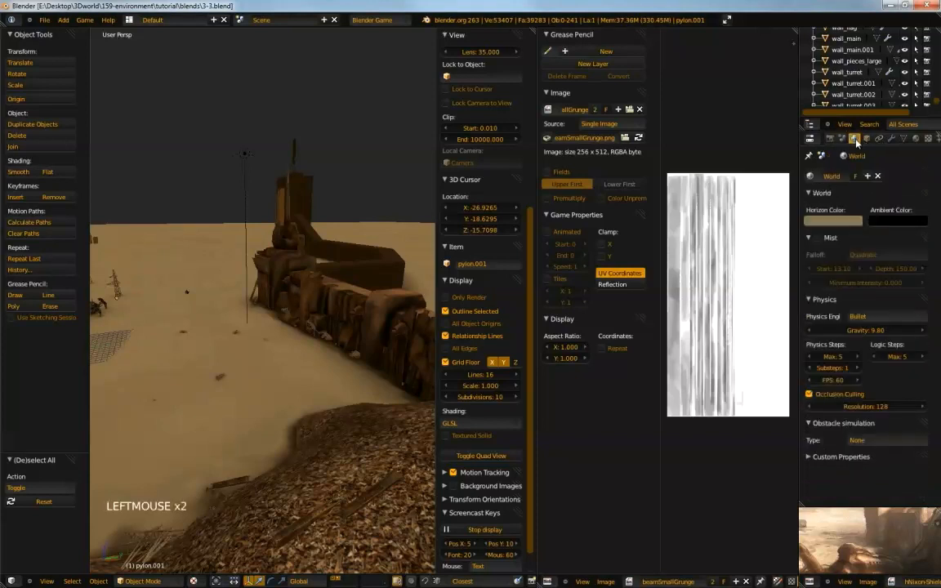
pyautogui.click(815, 239)
pyautogui.moveTo(369, 315); pyautogui.dragTo(310, 324, button='middle')
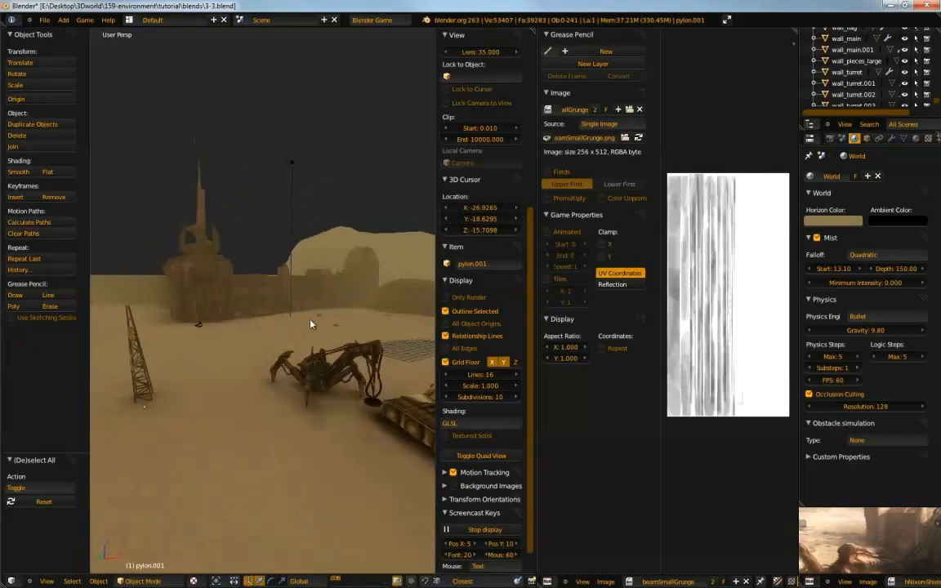
pyautogui.scroll(-4, 315, 323)
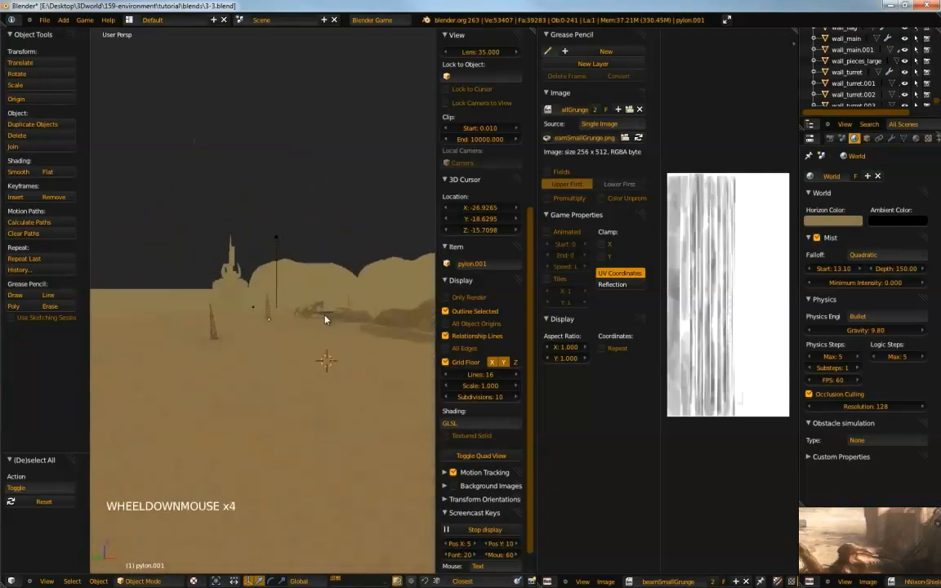
pyautogui.scroll(-4, 315, 321)
pyautogui.scroll(5, 313, 320)
pyautogui.scroll(4, 313, 319)
pyautogui.moveTo(310, 321); pyautogui.dragTo(413, 328, button='middle')
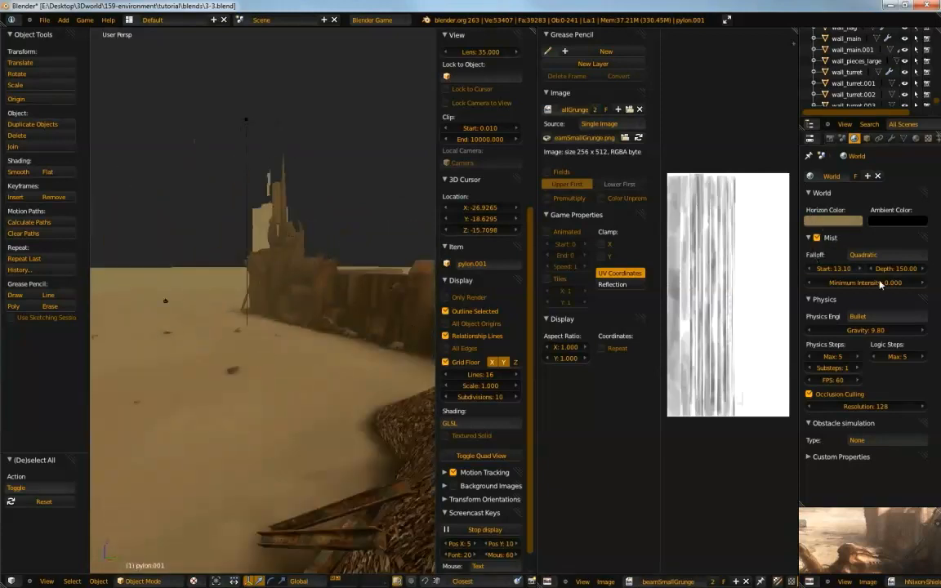
pyautogui.click(816, 237)
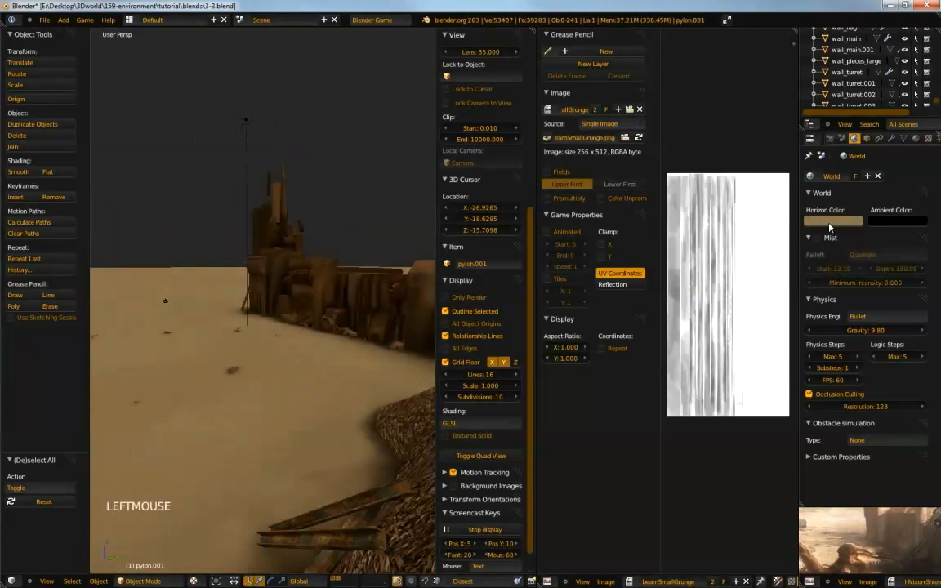
# - Show the game engine's player and shading settings and save the blend file
pyautogui.click(831, 139)
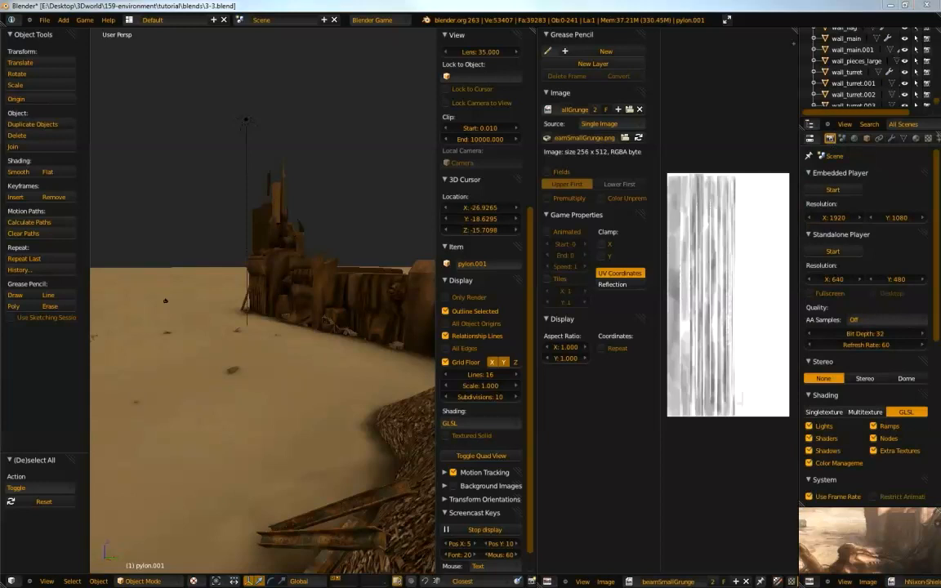
pyautogui.moveTo(304, 217); pyautogui.dragTo(304, 219, button='middle')
pyautogui.hotkey('ctrl', 's')
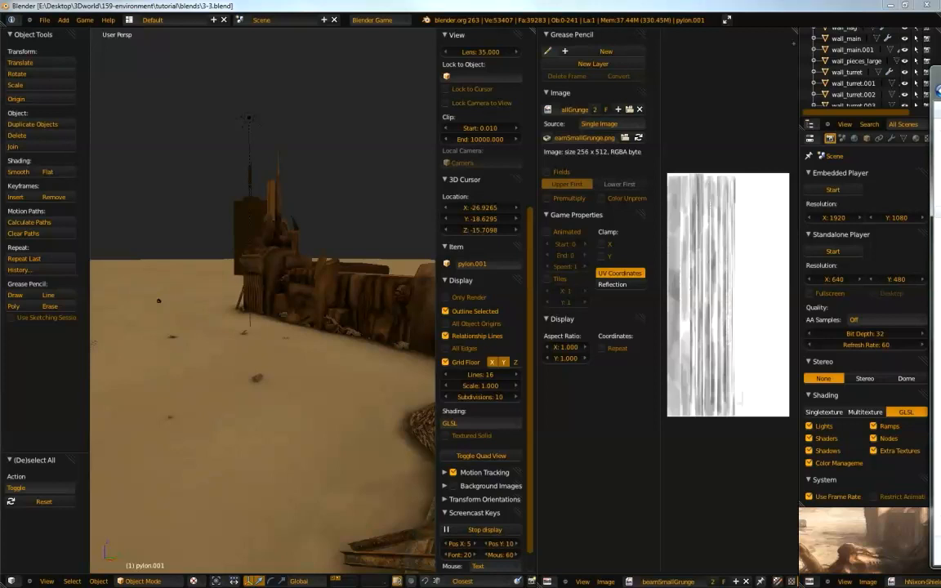
# - Open the textures\maps folder in Windows Explorer and examine the size and details of the grunge PNG files
pyautogui.moveTo(940, 75); pyautogui.dragTo(431, 67)
pyautogui.click(339, 173)
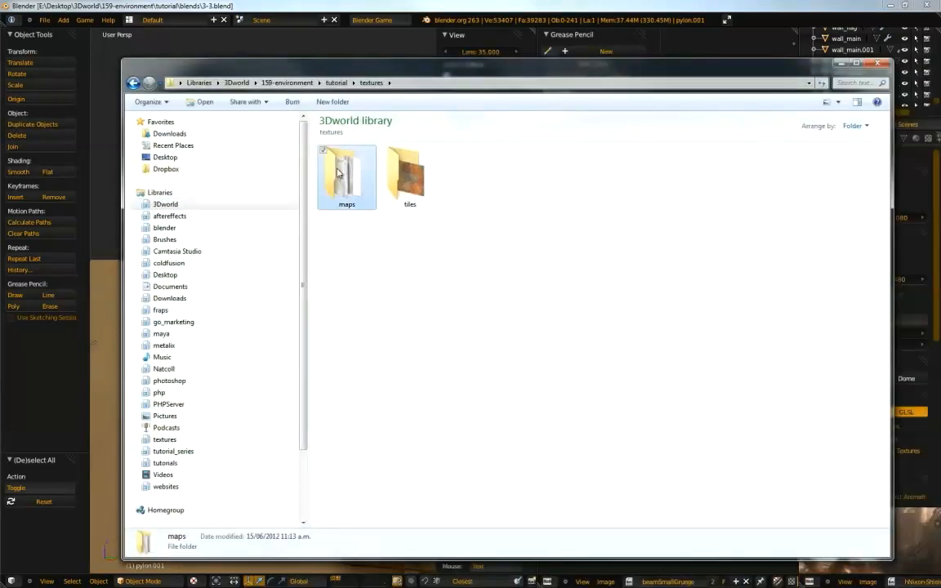
pyautogui.doubleClick(339, 173)
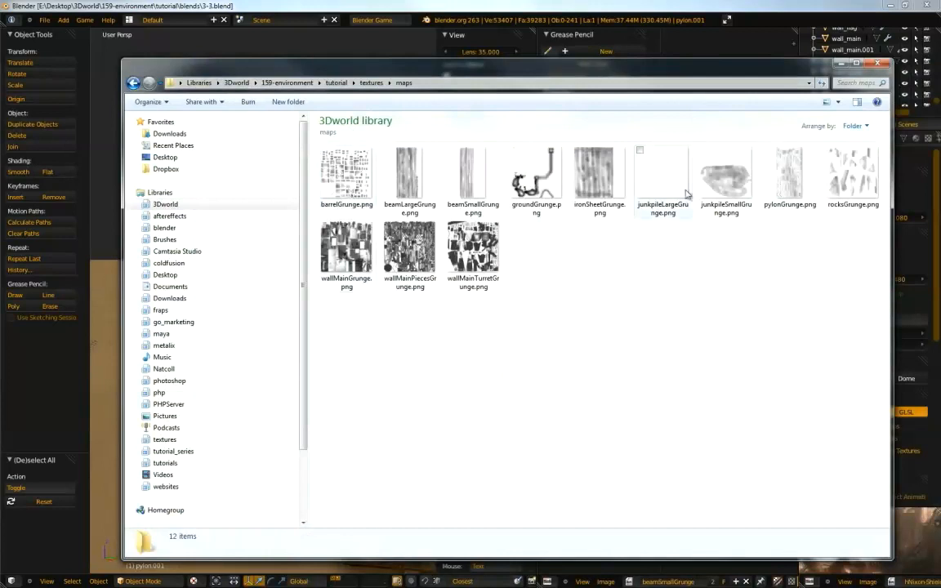
pyautogui.click(661, 180)
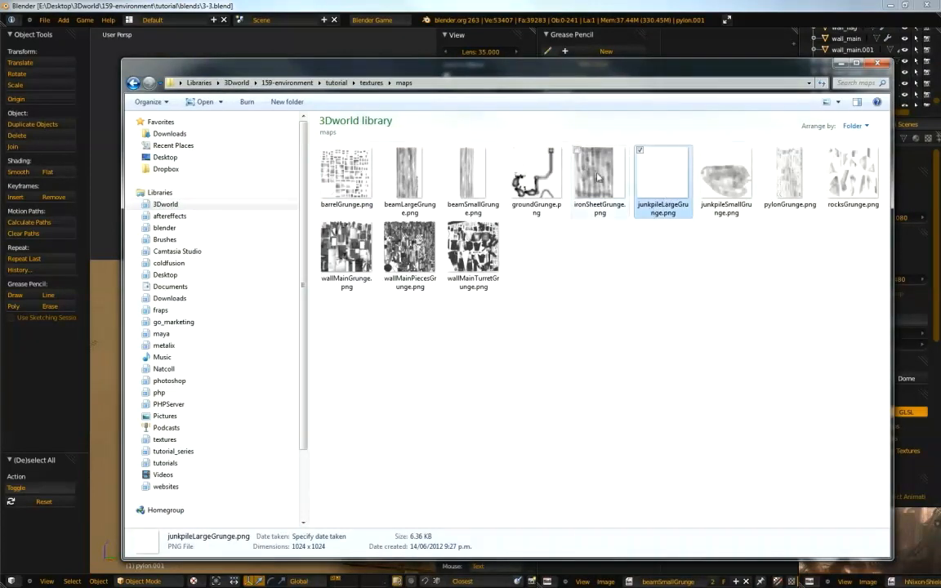
pyautogui.moveTo(860, 323); pyautogui.dragTo(356, 186)
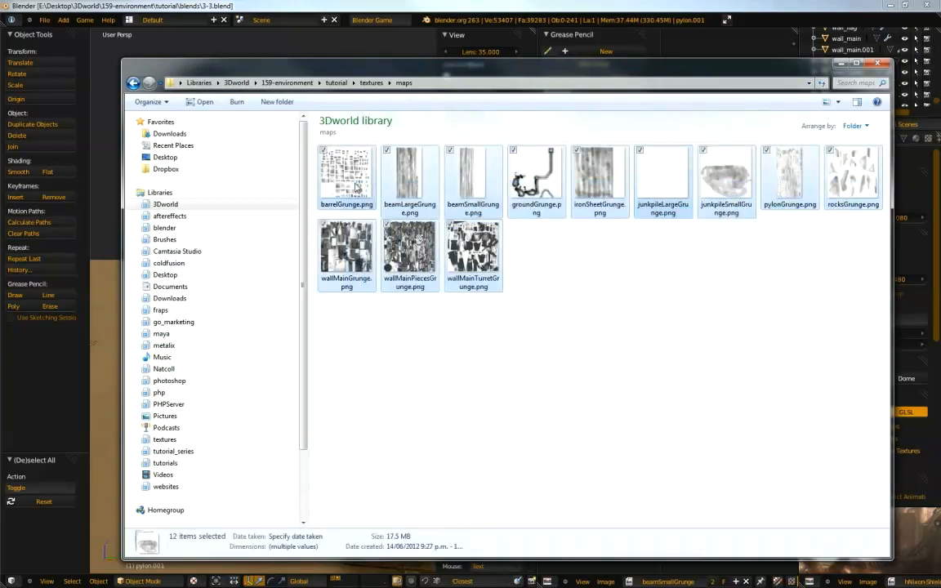
pyautogui.rightClick(353, 184)
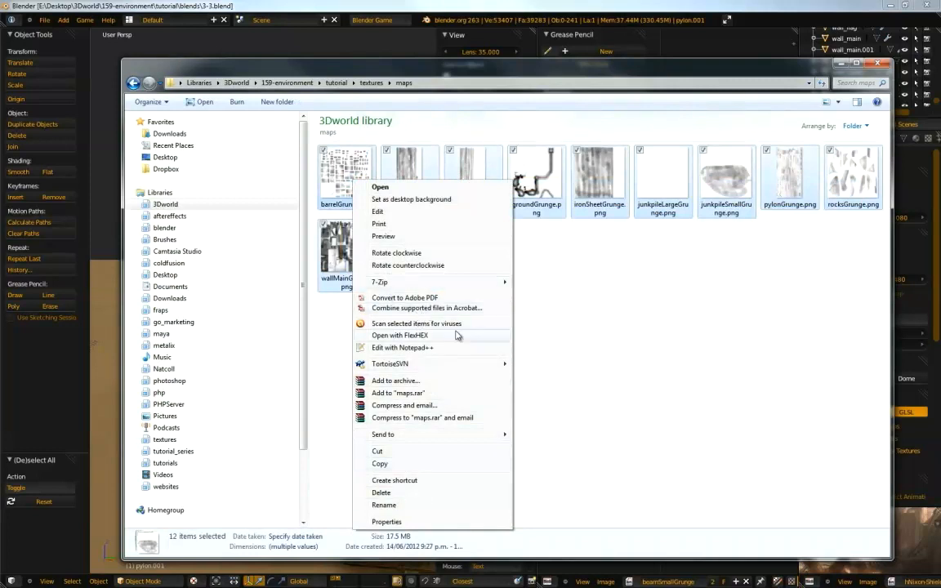
pyautogui.click(829, 325)
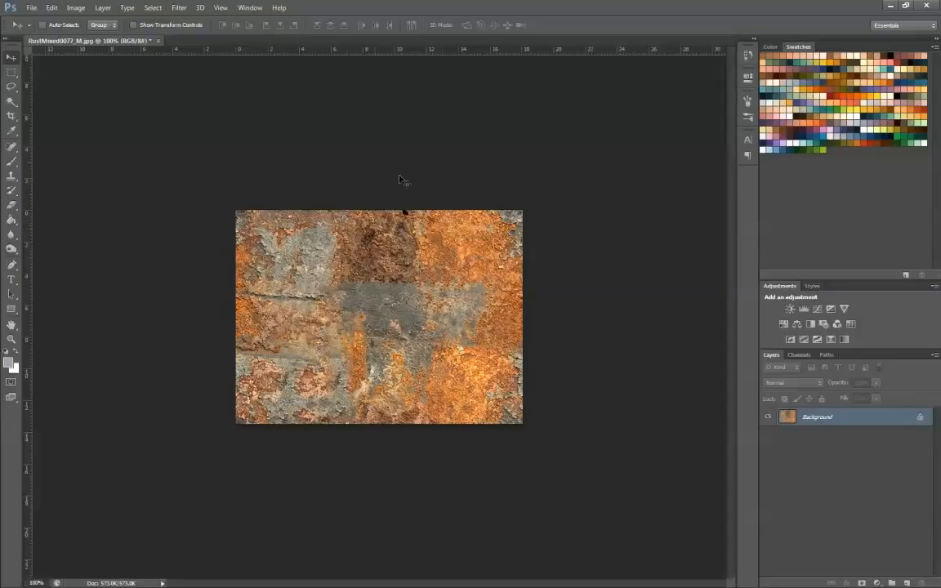
# - Switch to Photoshop and open the grunge PNG files from the maps folder
pyautogui.click(31, 7)
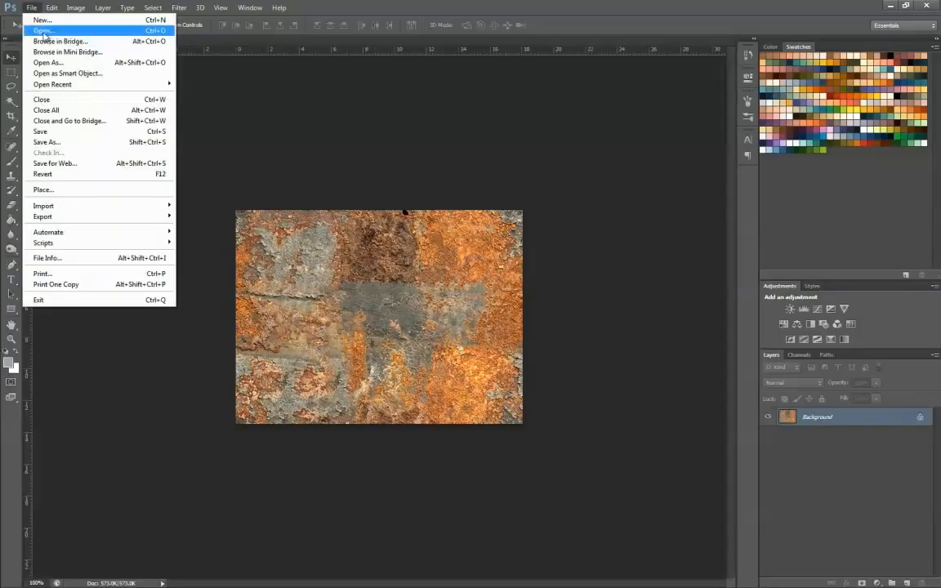
pyautogui.click(45, 36)
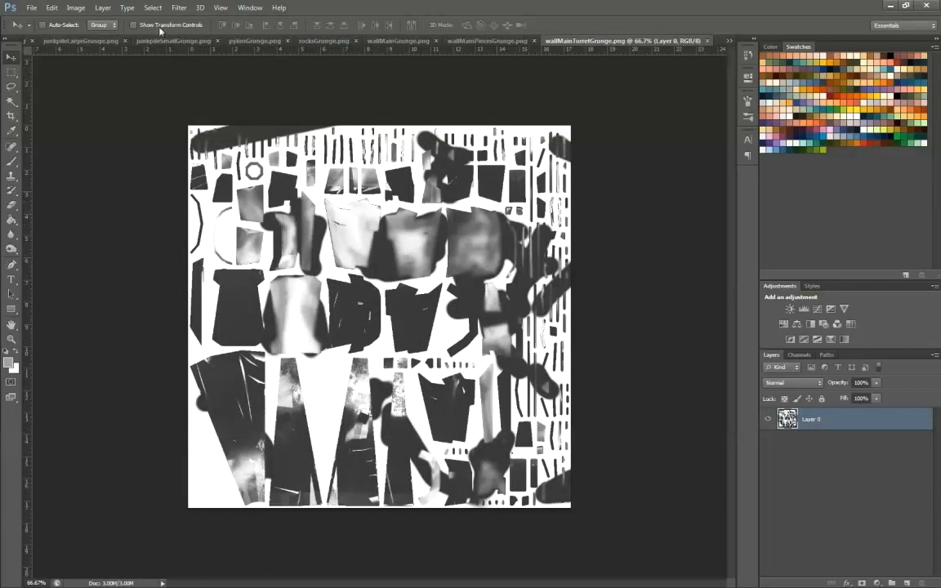
# - Resize wallMainTurretGrunge.png to 256 × 256 pixels and save it
pyautogui.click(75, 8)
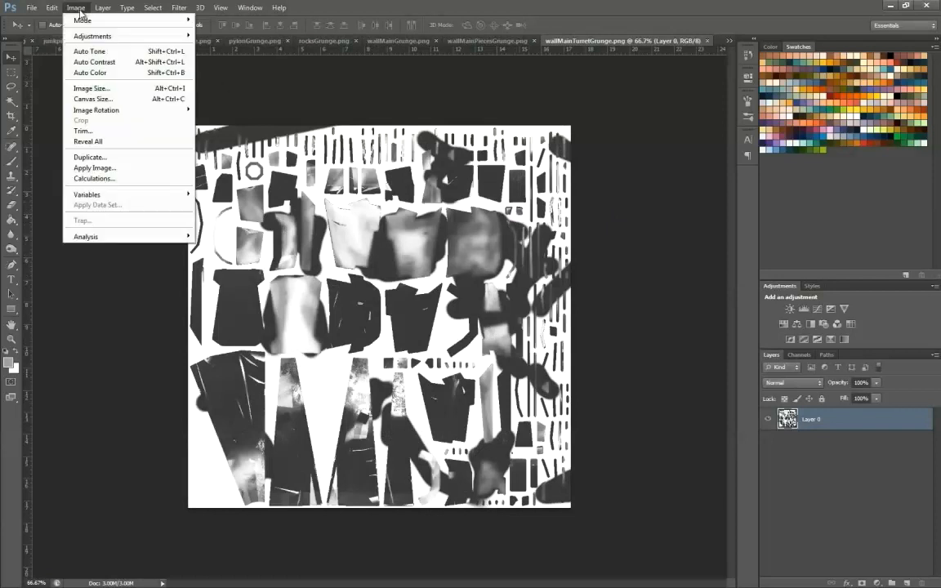
pyautogui.click(103, 87)
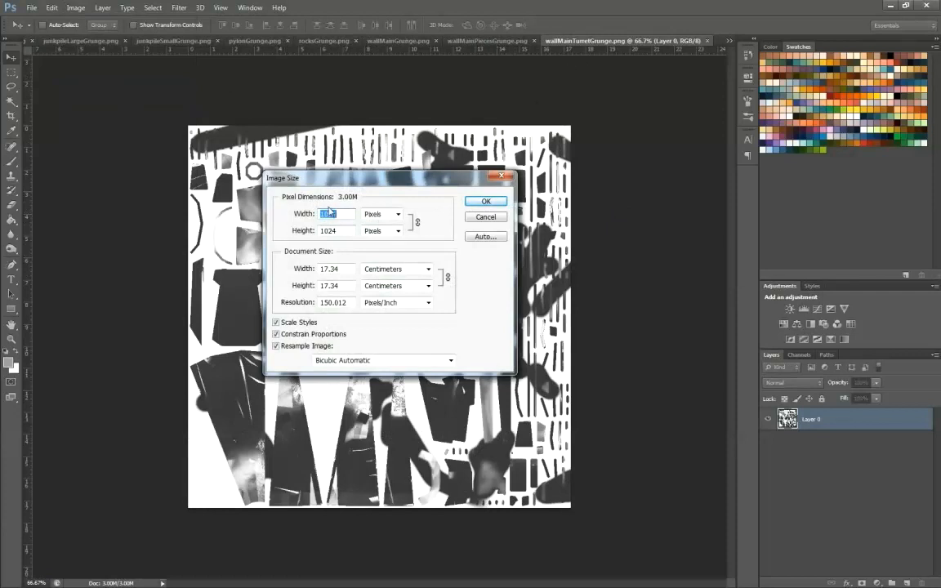
pyautogui.write('512')
pyautogui.moveTo(339, 215); pyautogui.dragTo(305, 214)
pyautogui.write('256')
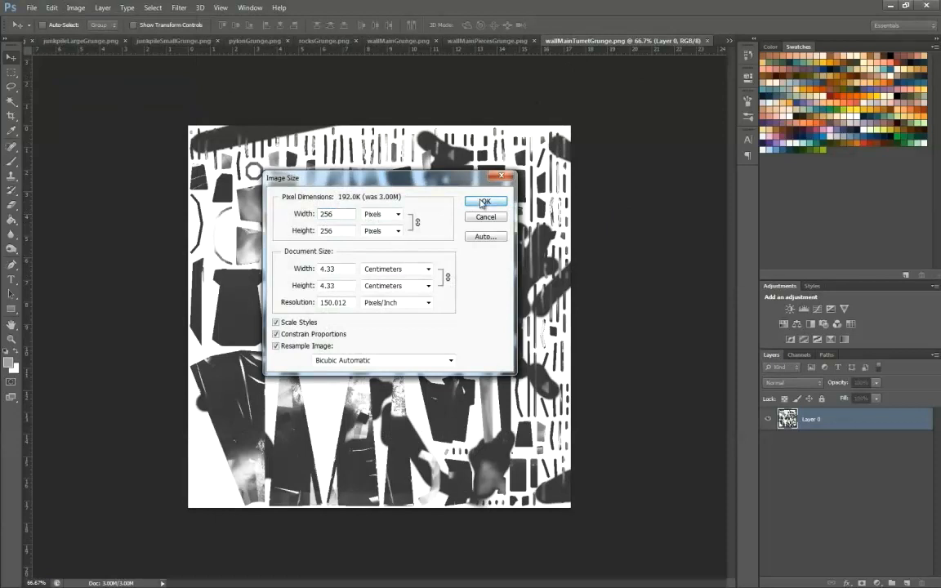
pyautogui.click(484, 202)
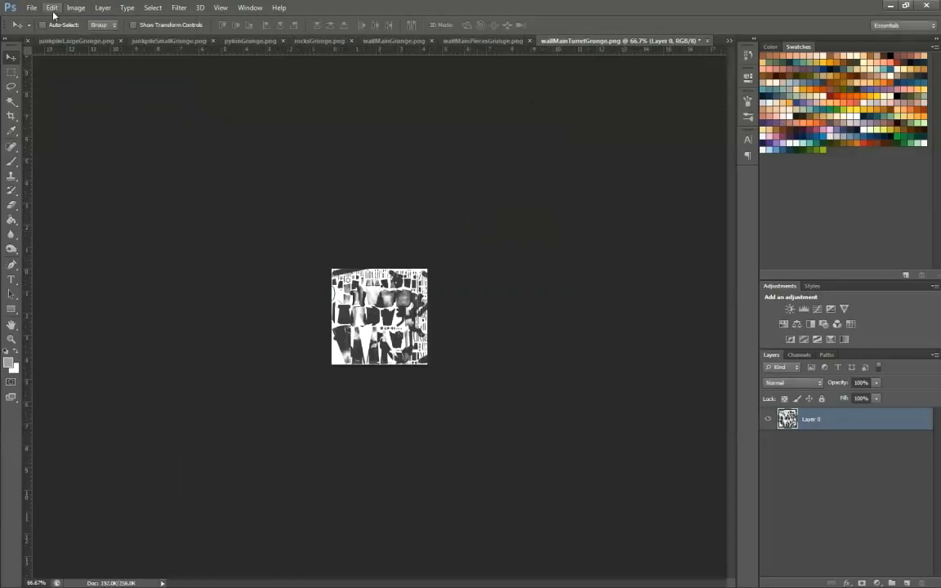
pyautogui.hotkey('ctrl', 's')
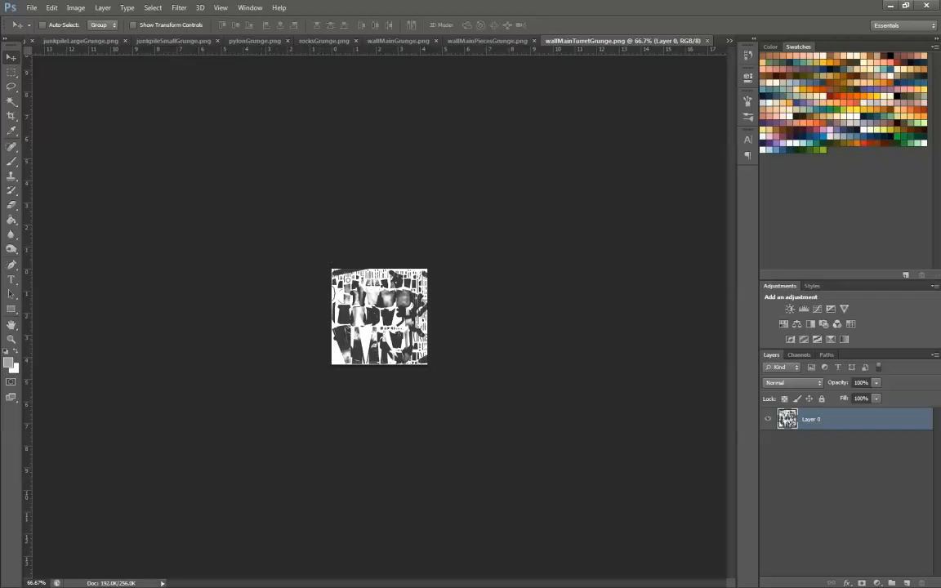
# - Switch back to Blender, select the wall_turret.002 object and reload the image of its wallTurretGrunge texture
pyautogui.hotkey('alt', 'Tab')
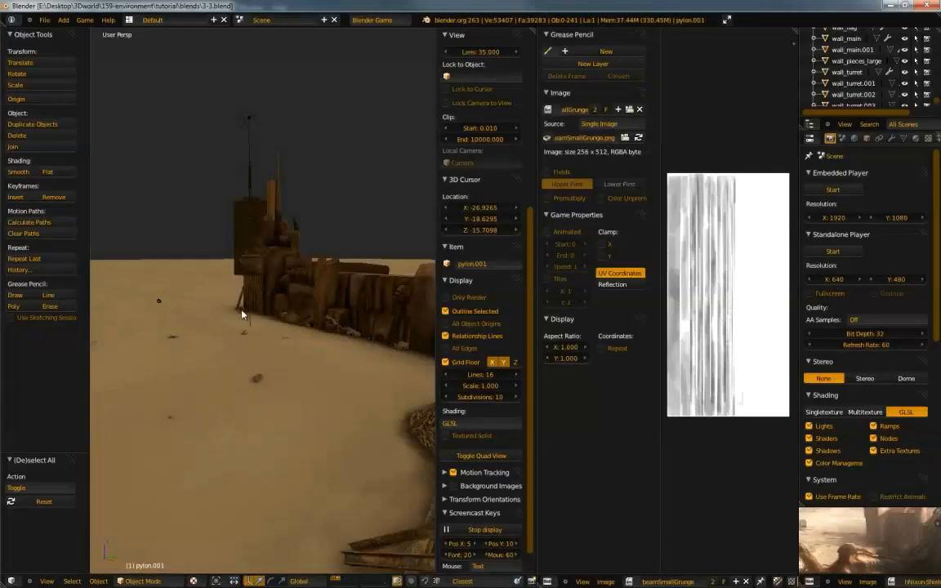
pyautogui.moveTo(244, 311); pyautogui.dragTo(331, 303, button='middle')
pyautogui.rightClick(395, 290)
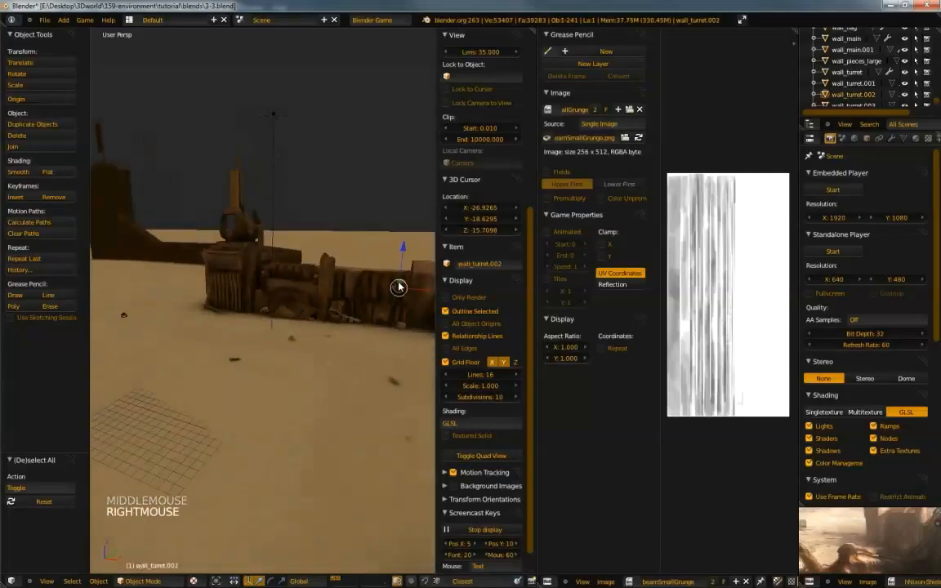
pyautogui.press('KP_Decimal')
pyautogui.moveTo(398, 287); pyautogui.dragTo(295, 276, button='middle')
pyautogui.scroll(-3, 311, 316)
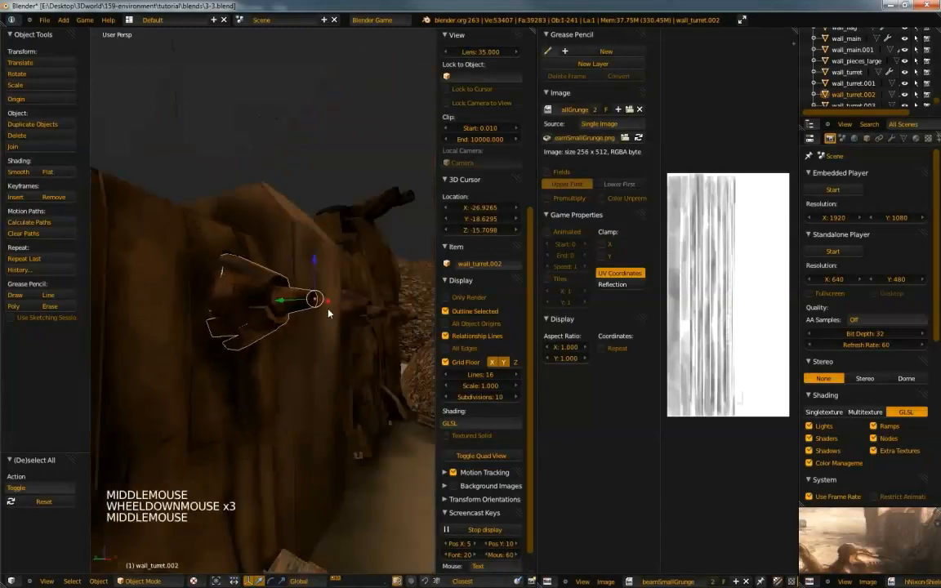
pyautogui.click(927, 139)
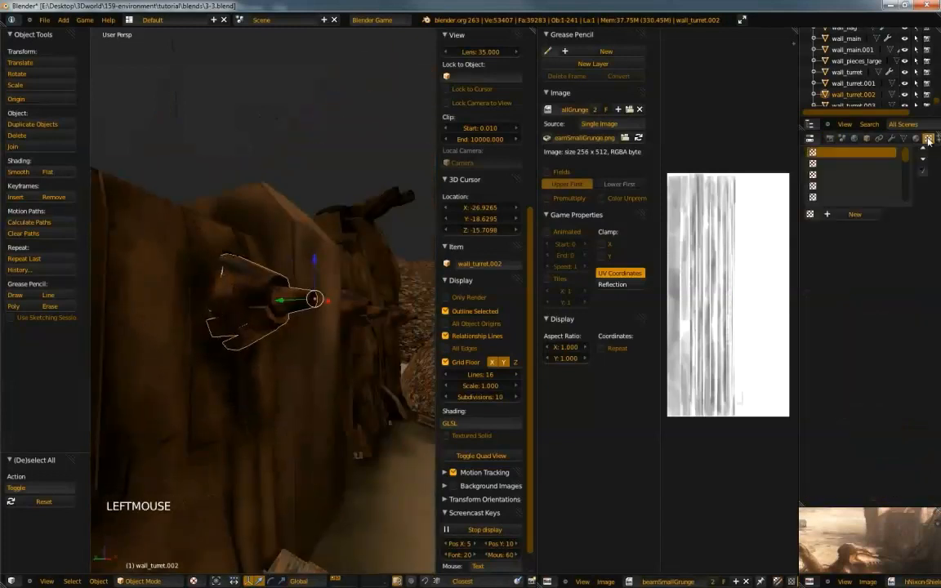
pyautogui.click(916, 139)
pyautogui.click(929, 139)
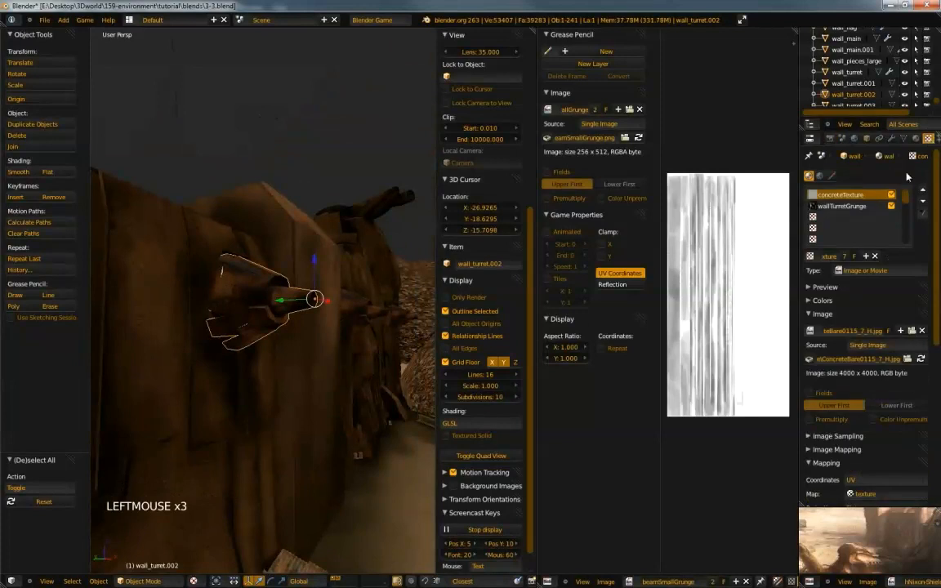
pyautogui.click(857, 206)
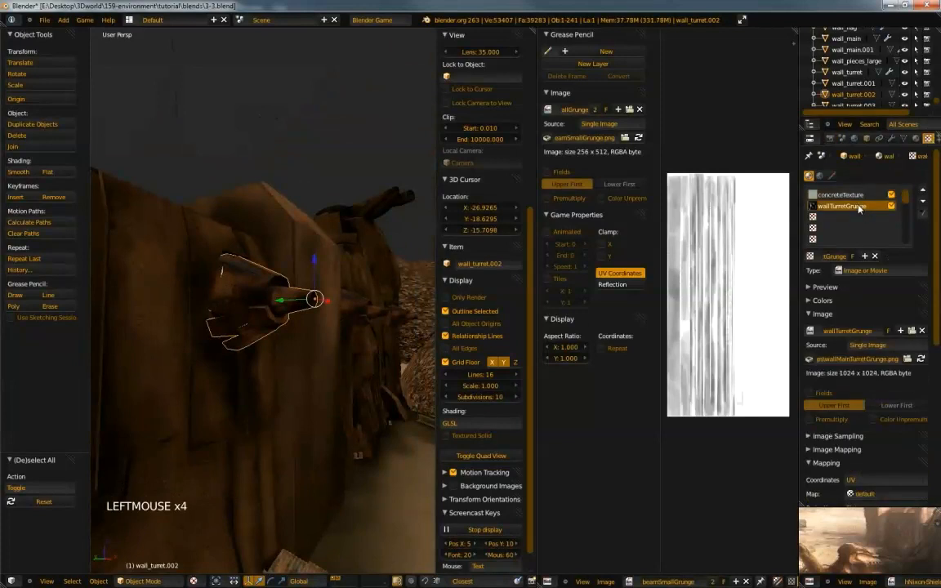
pyautogui.click(921, 362)
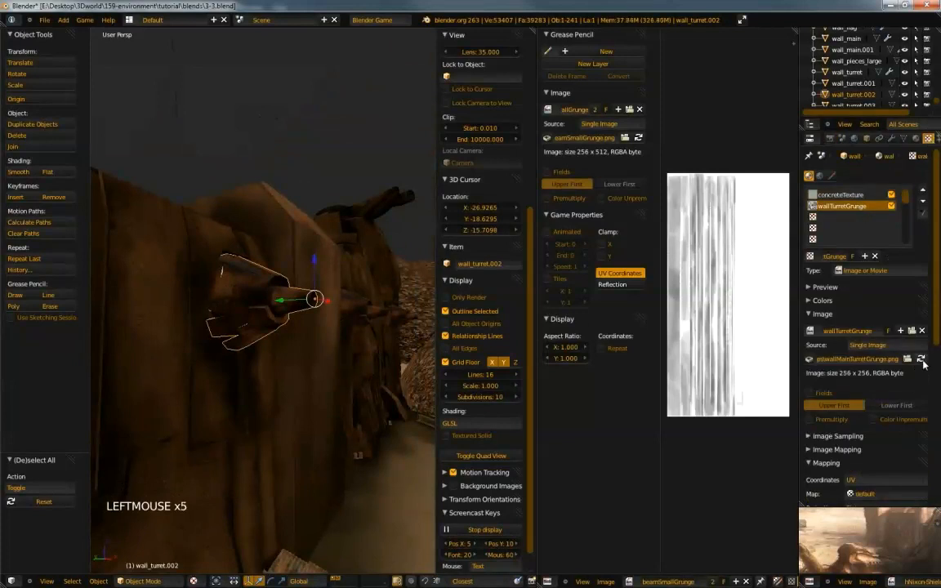
# - Examine the turret's surface up close and reload the wallTurretGrunge image once more
pyautogui.moveTo(242, 240); pyautogui.dragTo(245, 259, button='middle')
pyautogui.scroll(3, 270, 291)
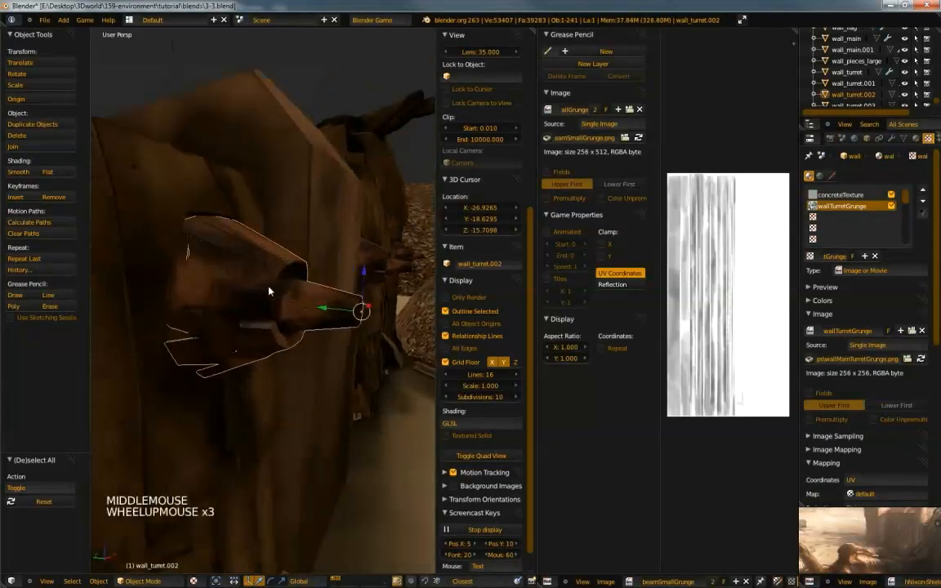
pyautogui.scroll(1, 270, 291)
pyautogui.click(921, 361)
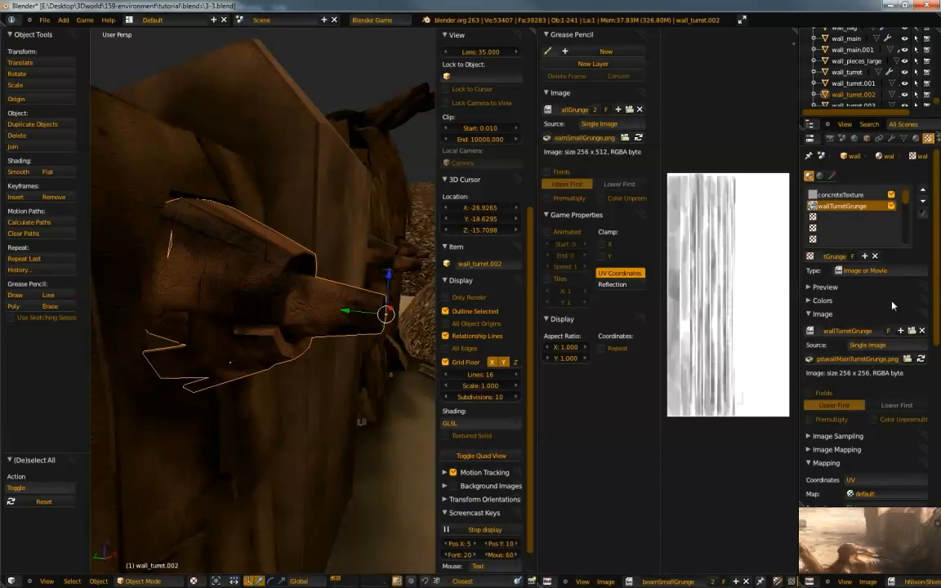
# - Show the wallTurretGrunge image in the image editor and examine the turret from another angle and from farther away
pyautogui.click(629, 581)
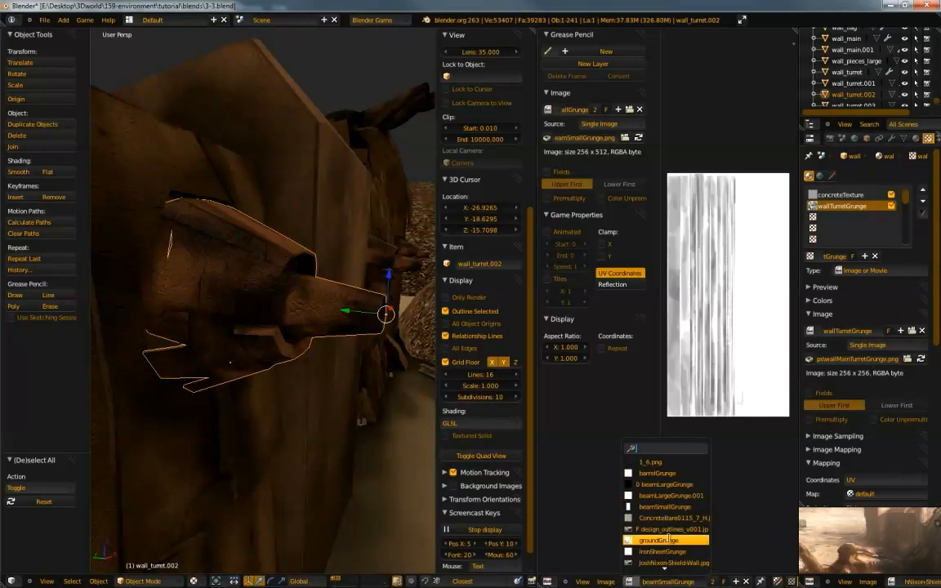
pyautogui.scroll(-10, 669, 583)
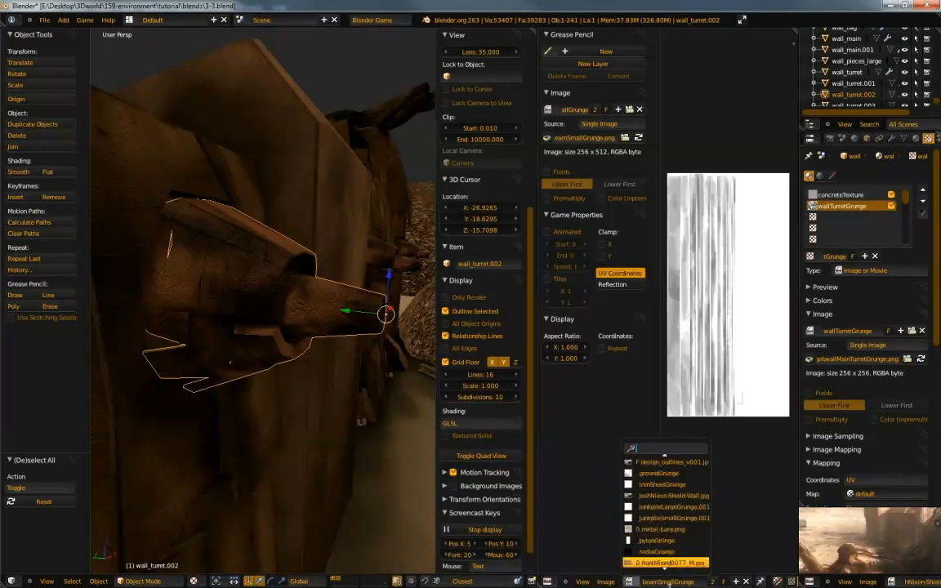
pyautogui.scroll(-6, 669, 581)
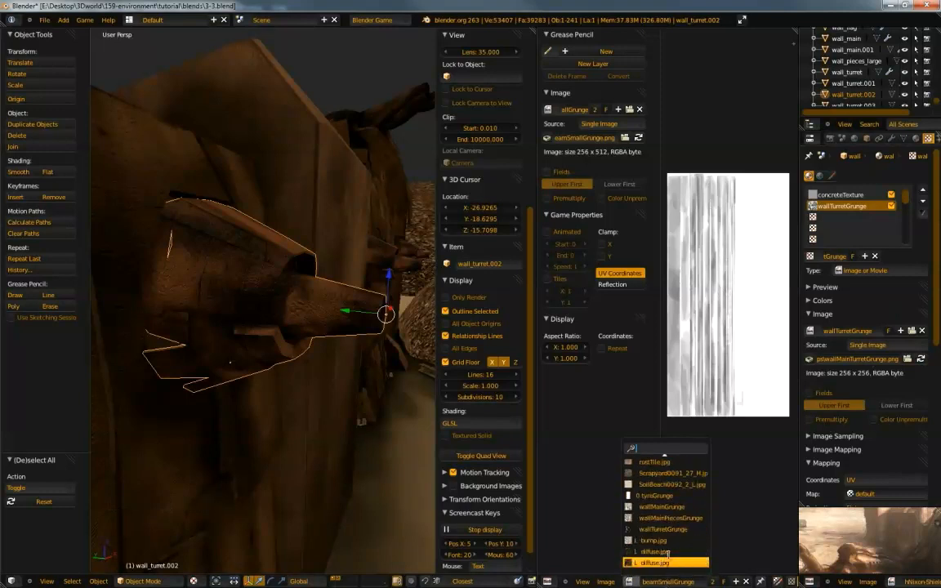
pyautogui.click(674, 532)
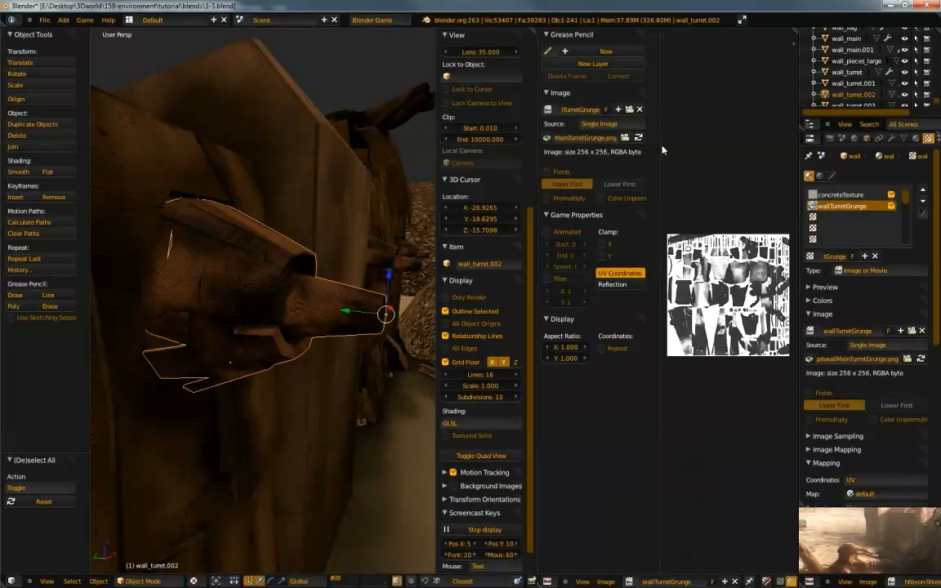
pyautogui.moveTo(233, 218); pyautogui.dragTo(332, 288, button='middle')
pyautogui.scroll(1, 237, 266)
pyautogui.scroll(-6, 310, 294)
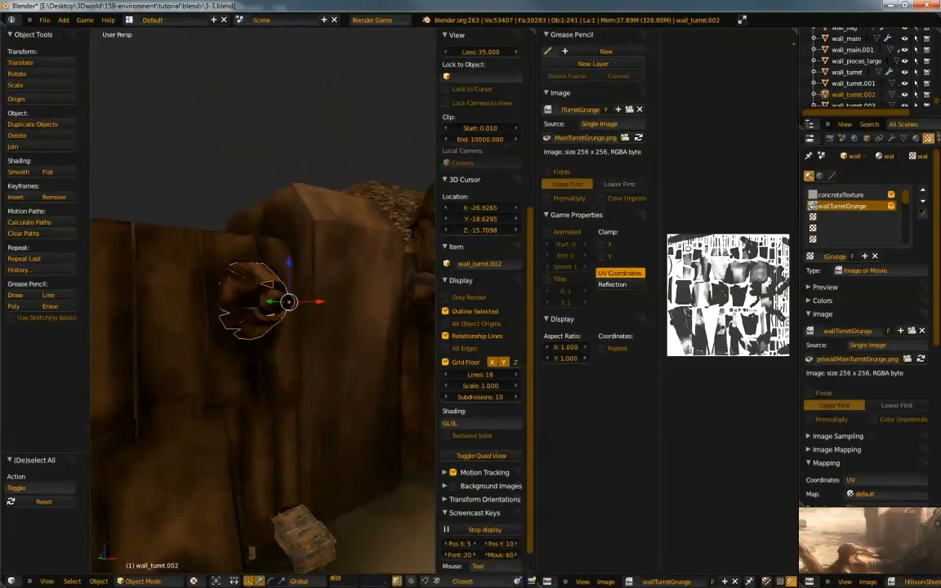
# - Switch to Photoshop, close wallMainTurretGrunge.png, and resize and save wallMainPiecesGrunge.png at 512 × 512 pixels
pyautogui.hotkey('alt', 'Tab')
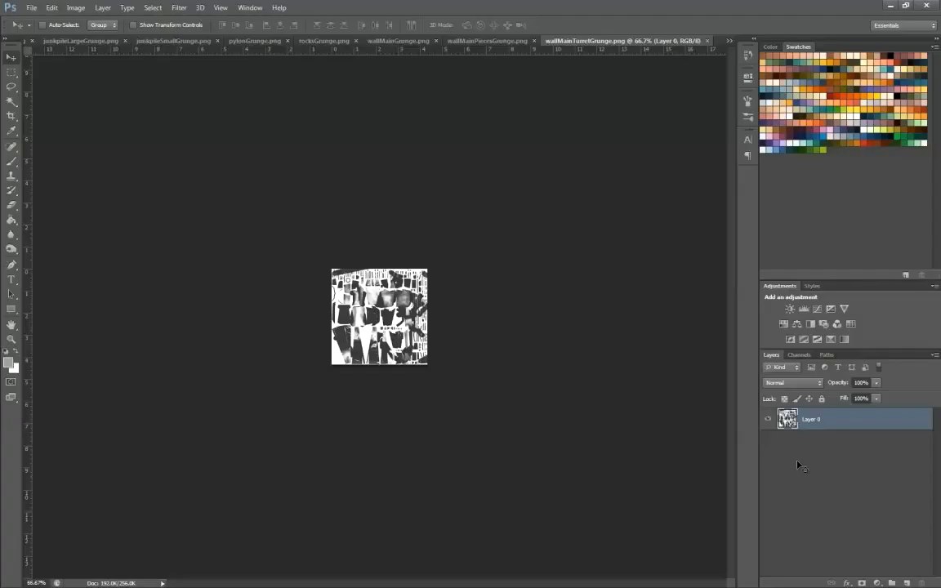
pyautogui.click(710, 40)
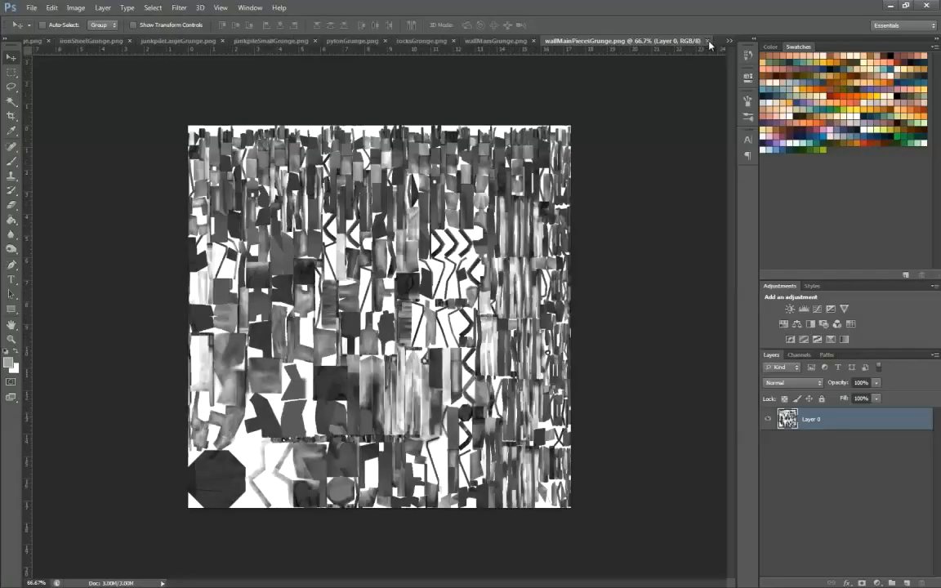
pyautogui.click(76, 8)
pyautogui.click(93, 89)
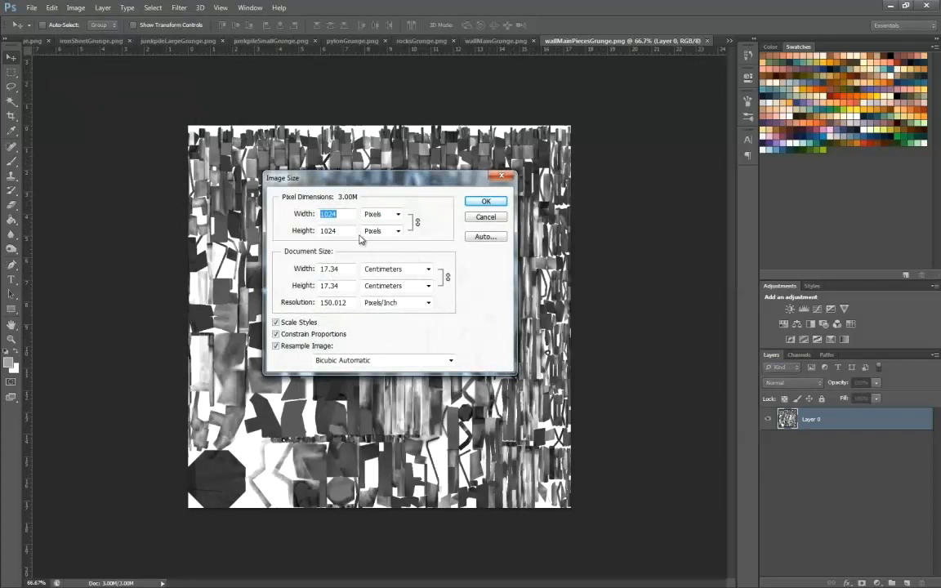
pyautogui.write('512')
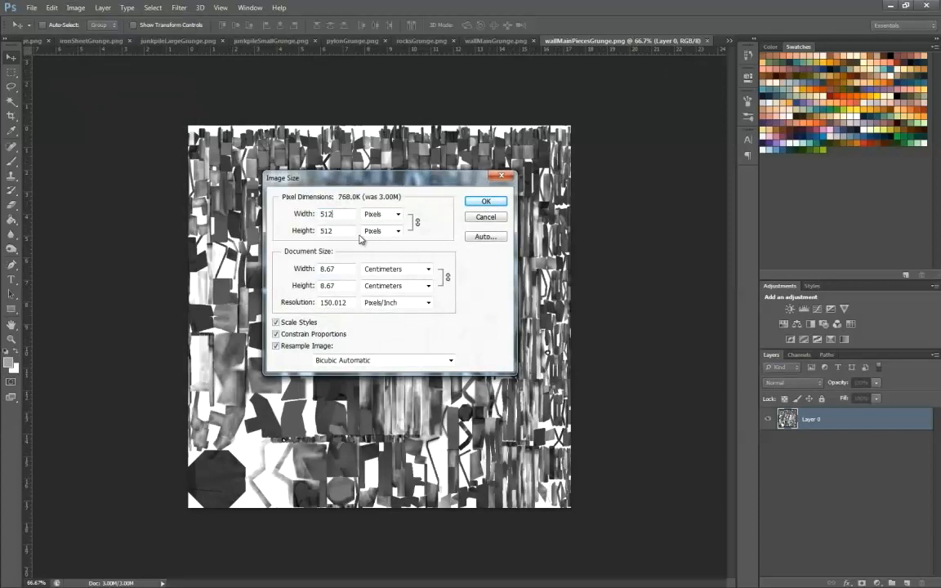
pyautogui.click(483, 201)
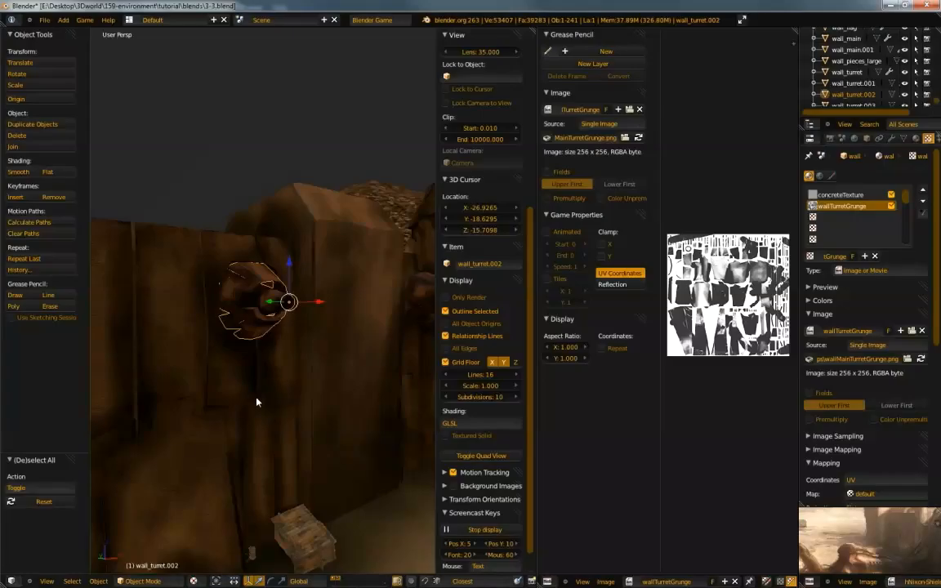
# - Back in Blender, reload the wallMainPiecesGrunge image on the wall_pieces_large object and examine the wall
pyautogui.rightClick(195, 445)
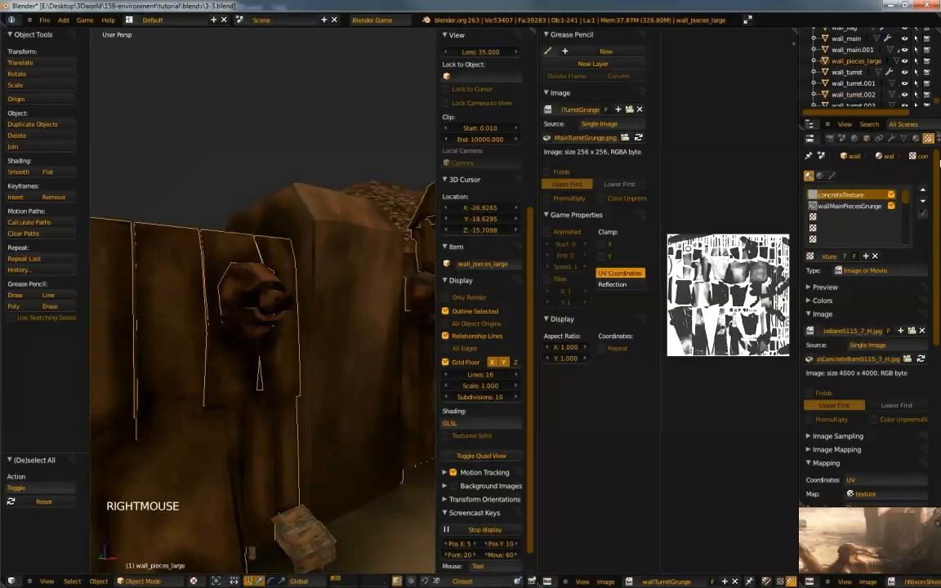
pyautogui.click(849, 206)
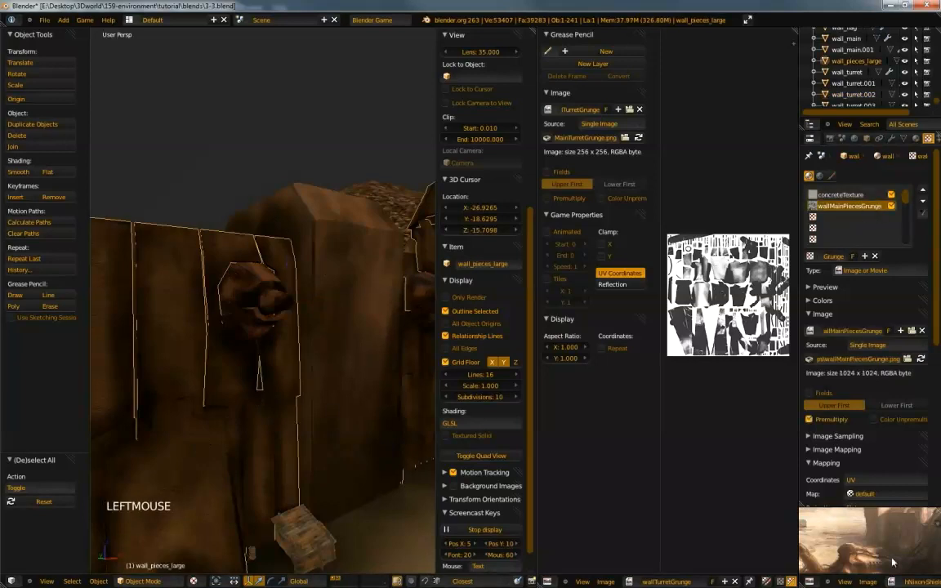
pyautogui.click(921, 360)
pyautogui.moveTo(187, 283); pyautogui.dragTo(200, 318, button='middle')
pyautogui.scroll(-3, 197, 375)
pyautogui.scroll(-1, 197, 374)
pyautogui.keyDown('shift'); pyautogui.moveTo(196, 375); pyautogui.dragTo(305, 369, button='middle'); pyautogui.keyUp('shift')
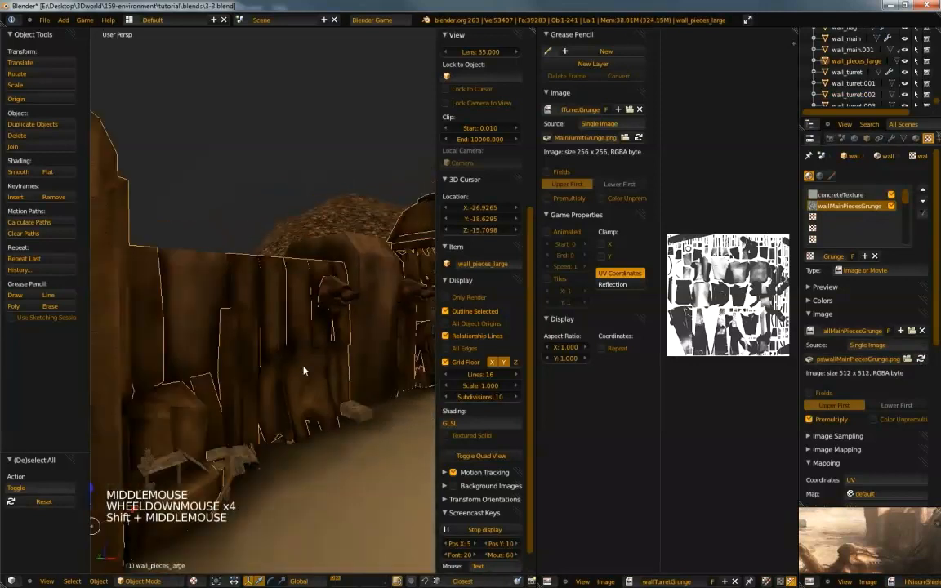
# - Examine the wall_pieces_large object's grunge texture up close and from farther away along the wall
pyautogui.keyDown('shift'); pyautogui.moveTo(196, 369); pyautogui.dragTo(327, 334, button='middle'); pyautogui.keyUp('shift')
pyautogui.scroll(-1, 270, 351)
pyautogui.keyDown('shift'); pyautogui.moveTo(270, 351); pyautogui.dragTo(260, 383, button='middle'); pyautogui.keyUp('shift')
pyautogui.scroll(-1, 282, 358)
pyautogui.scroll(1, 297, 388)
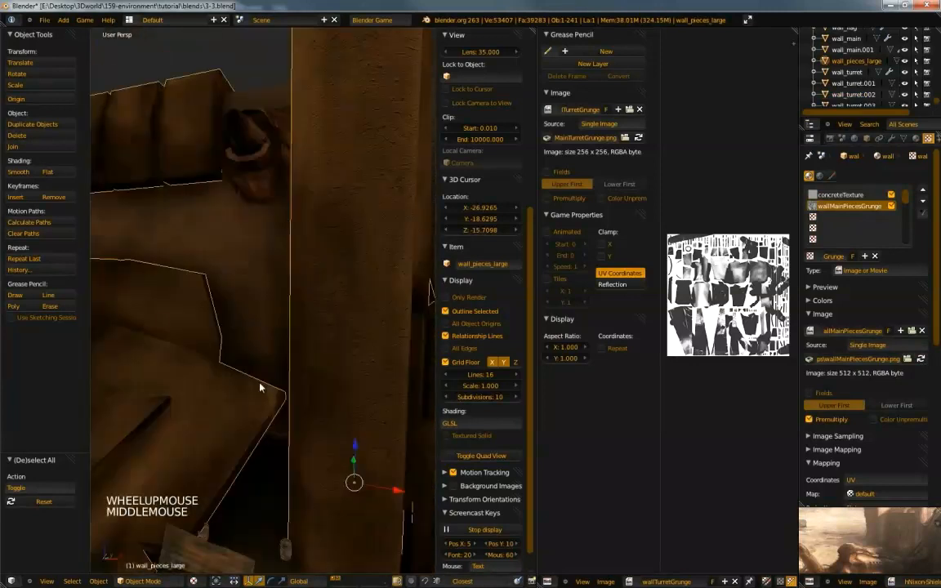
pyautogui.scroll(-3, 200, 319)
pyautogui.moveTo(205, 321); pyautogui.dragTo(191, 343, button='middle')
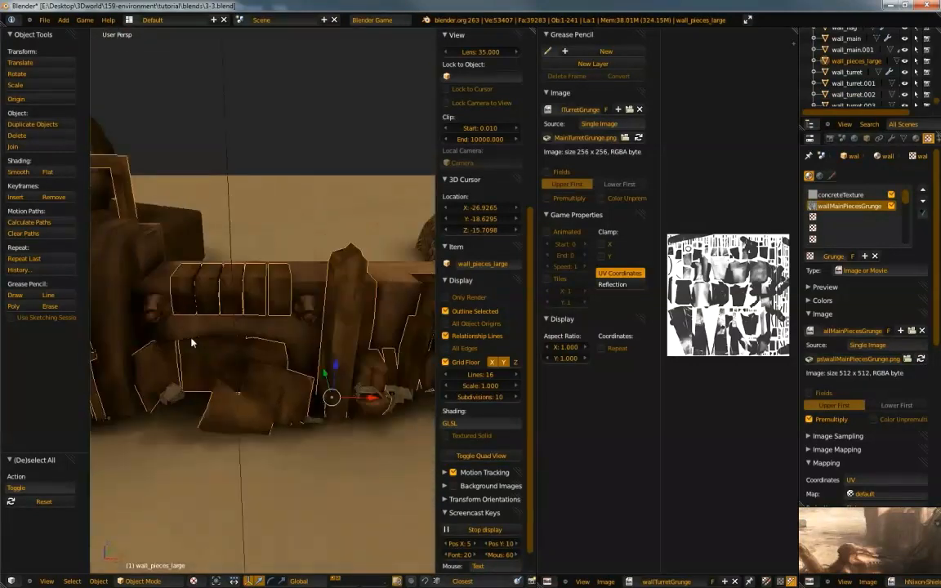
pyautogui.scroll(1, 218, 346)
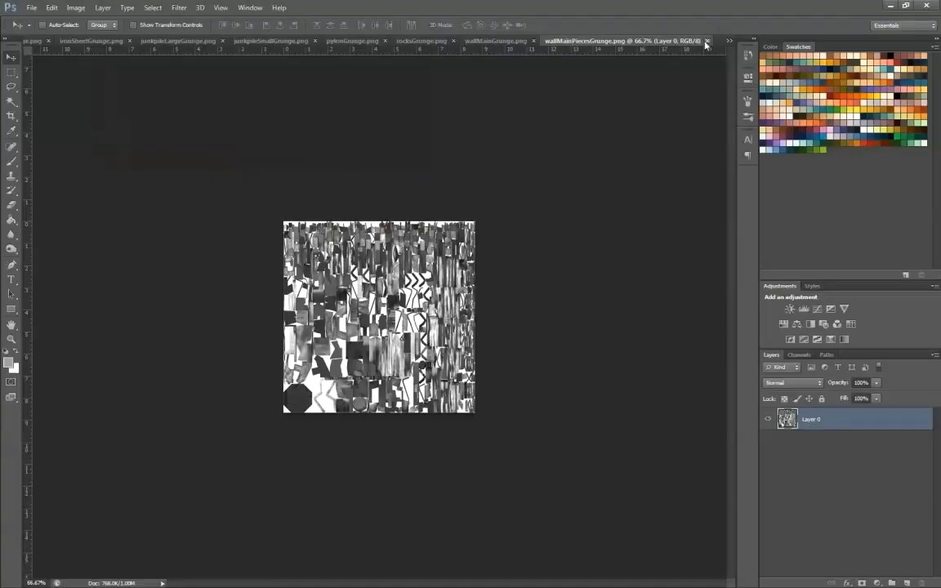
# - Switch to Photoshop and close wallMainPiecesGrunge.png
pyautogui.click(706, 41)
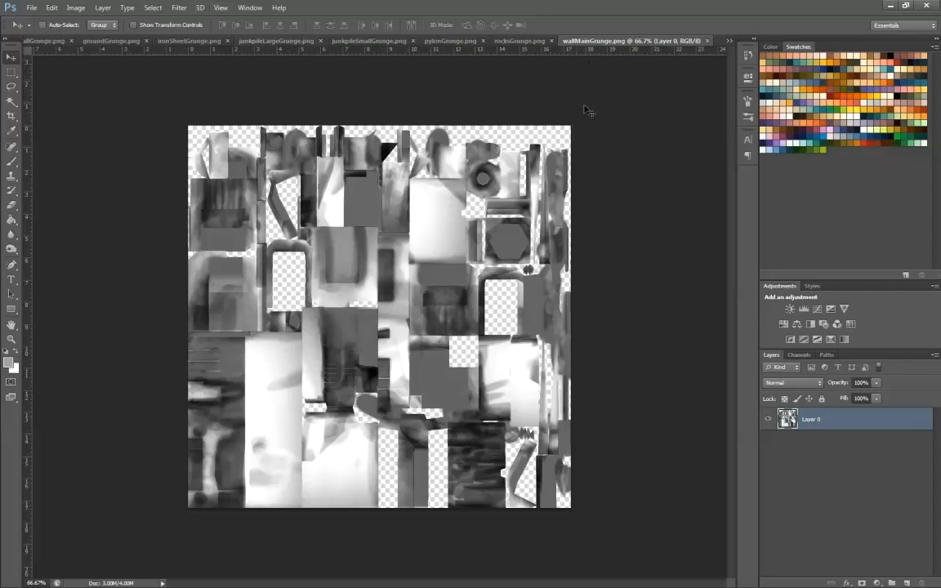
pyautogui.click(31, 8)
pyautogui.press('Escape')
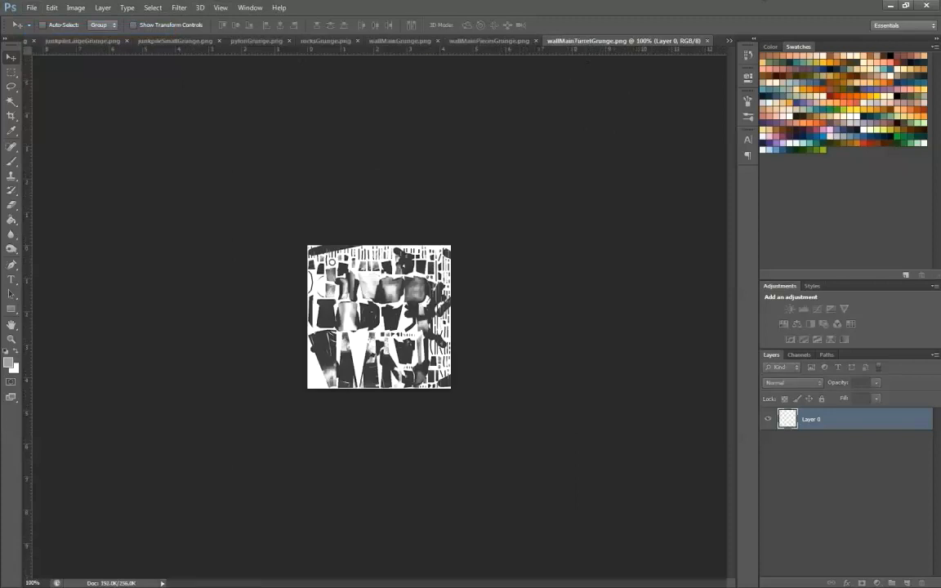
# - Start a Save for Web export of wallMainTurretGrunge.png as a medium-quality JPEG and create a folder named game inside maps
pyautogui.click(31, 8)
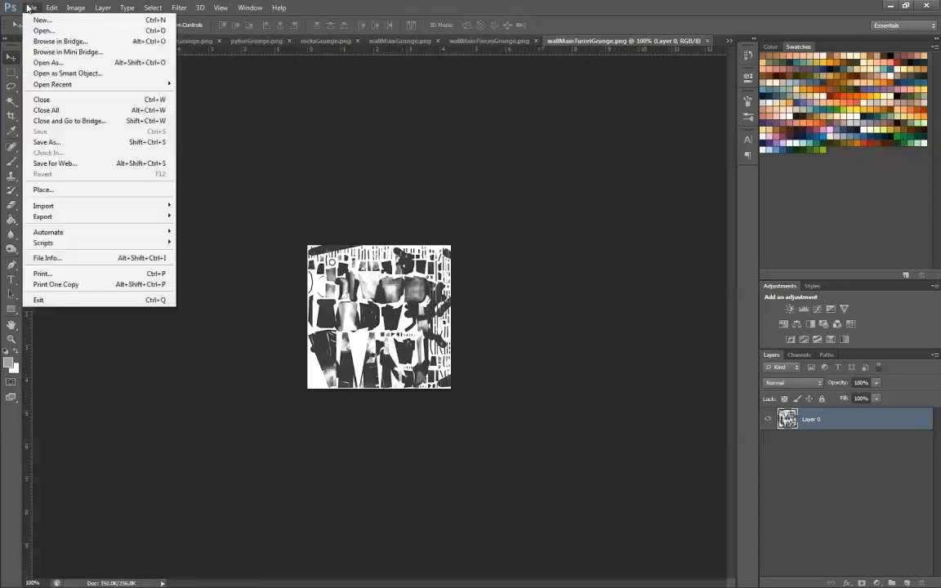
pyautogui.click(67, 164)
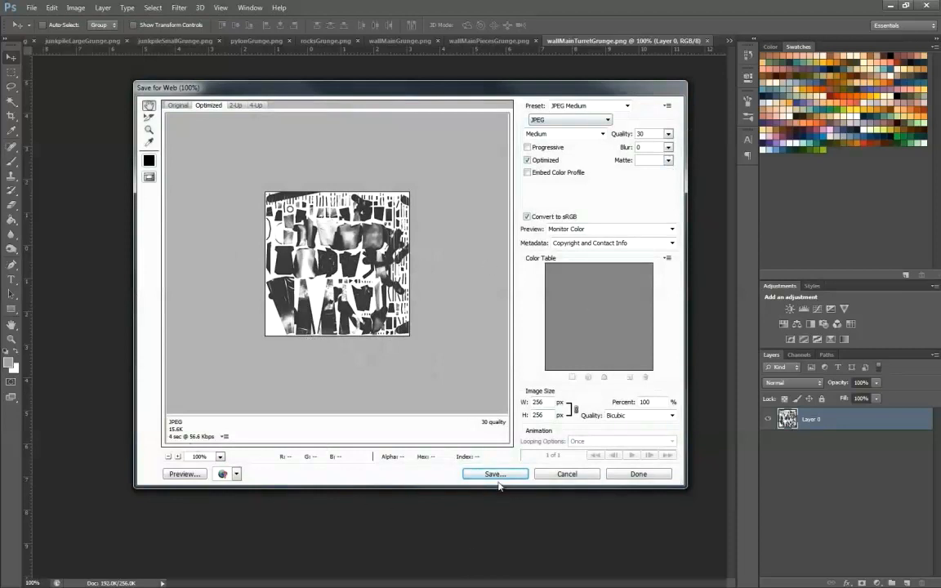
pyautogui.click(502, 475)
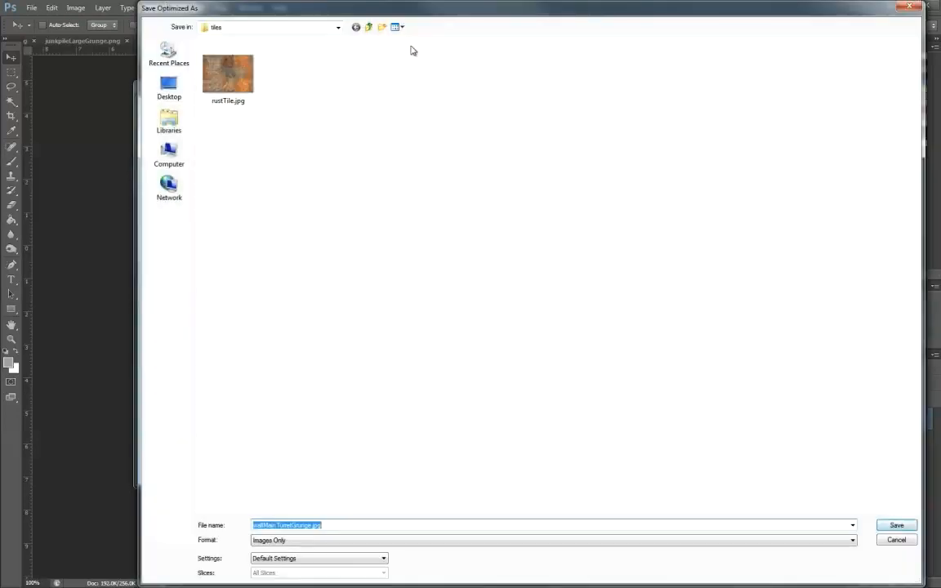
pyautogui.click(369, 27)
pyautogui.click(270, 58)
pyautogui.doubleClick(270, 59)
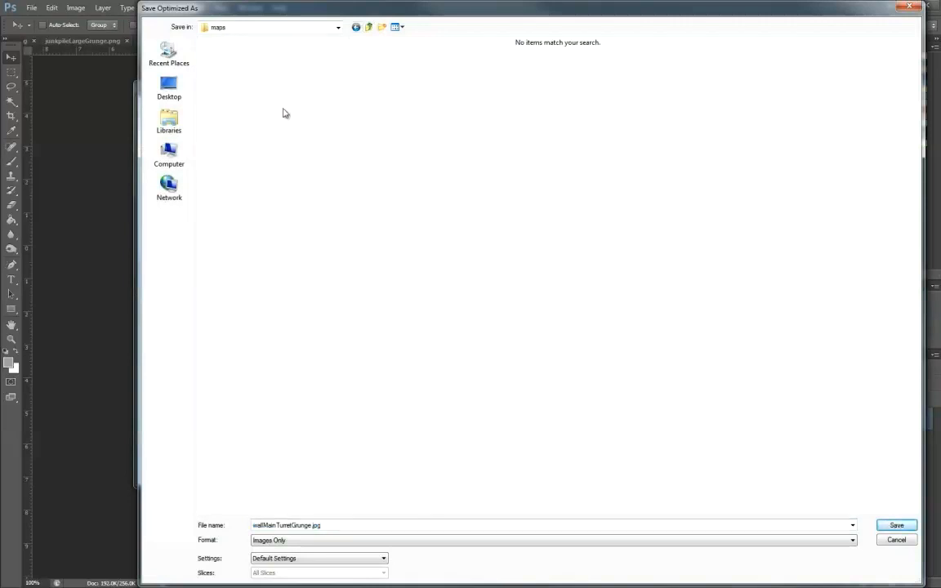
pyautogui.click(382, 28)
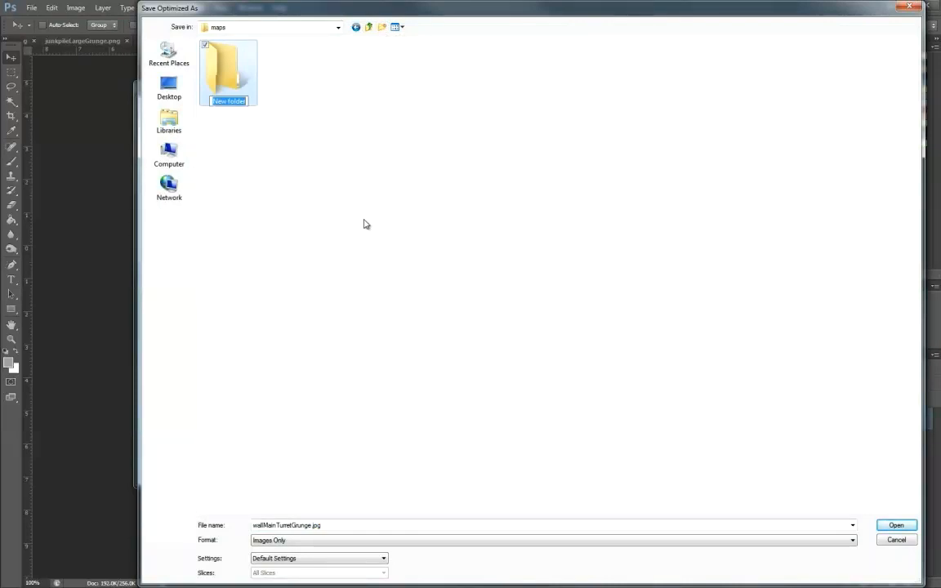
pyautogui.write('game')
pyautogui.press('Return')
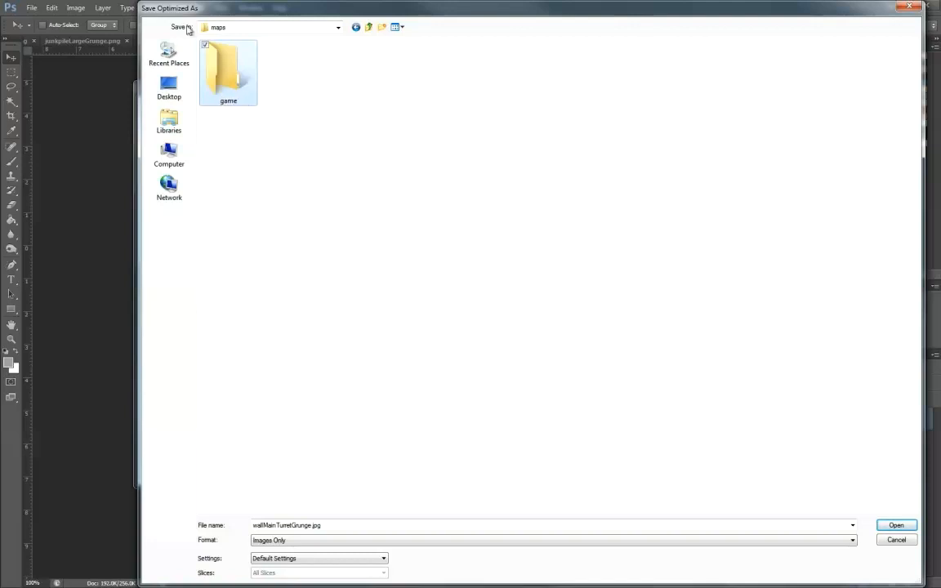
# - Save wallMainTurretGrunge.jpg in the game folder and close wallMainTurretGrunge.png without saving its changes
pyautogui.doubleClick(243, 73)
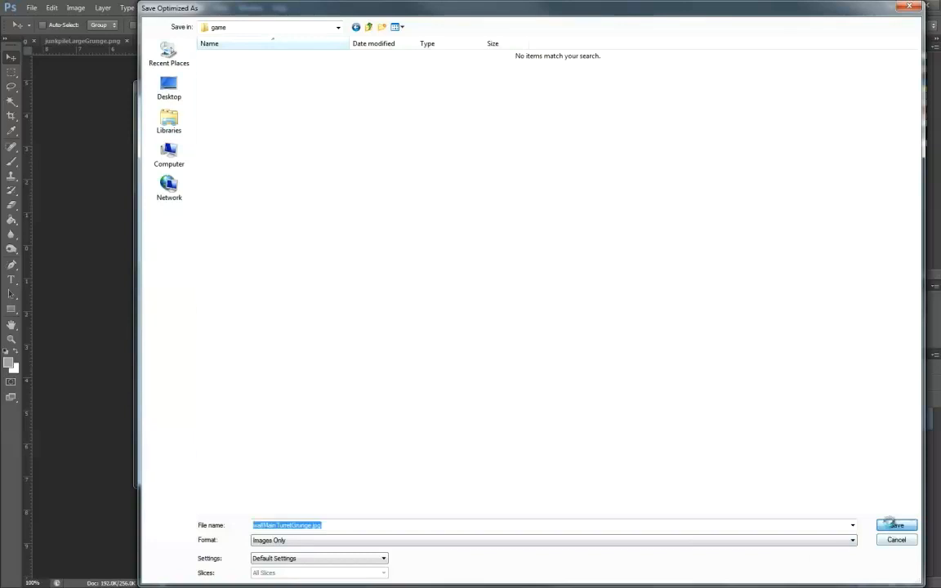
pyautogui.click(894, 526)
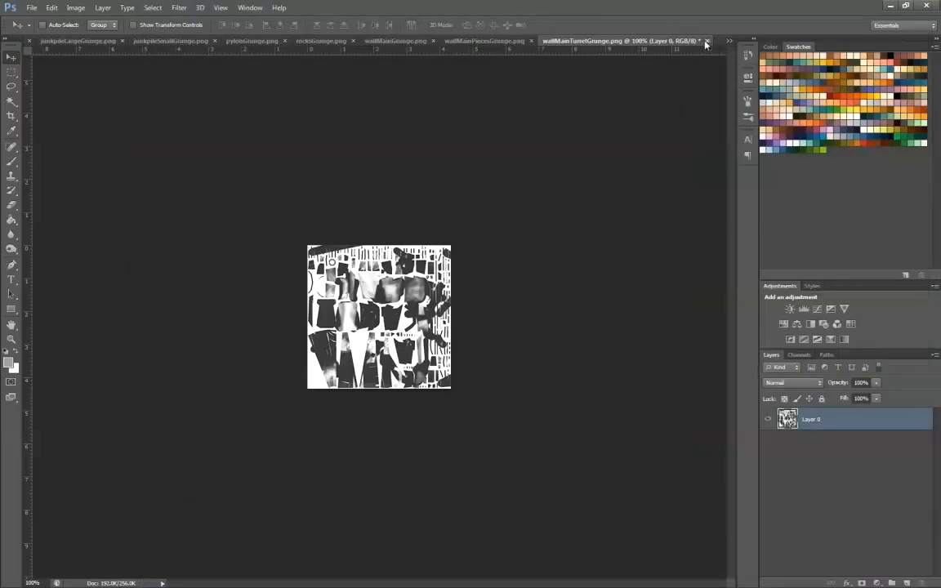
pyautogui.click(706, 42)
pyautogui.click(472, 223)
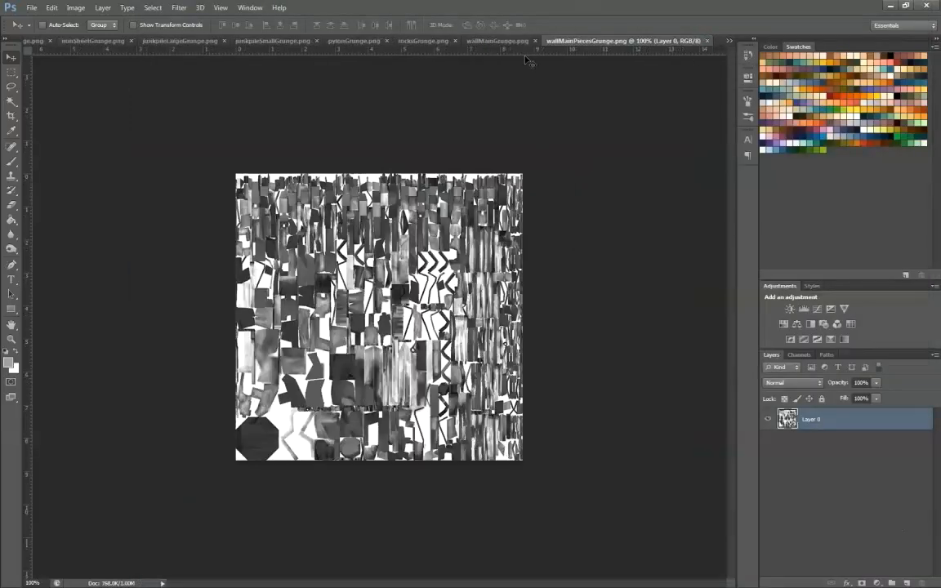
# - Export wallMainPiecesGrunge.png for the web as a medium-quality JPEG into the game folder and close the document without saving changes
pyautogui.click(31, 7)
pyautogui.click(82, 163)
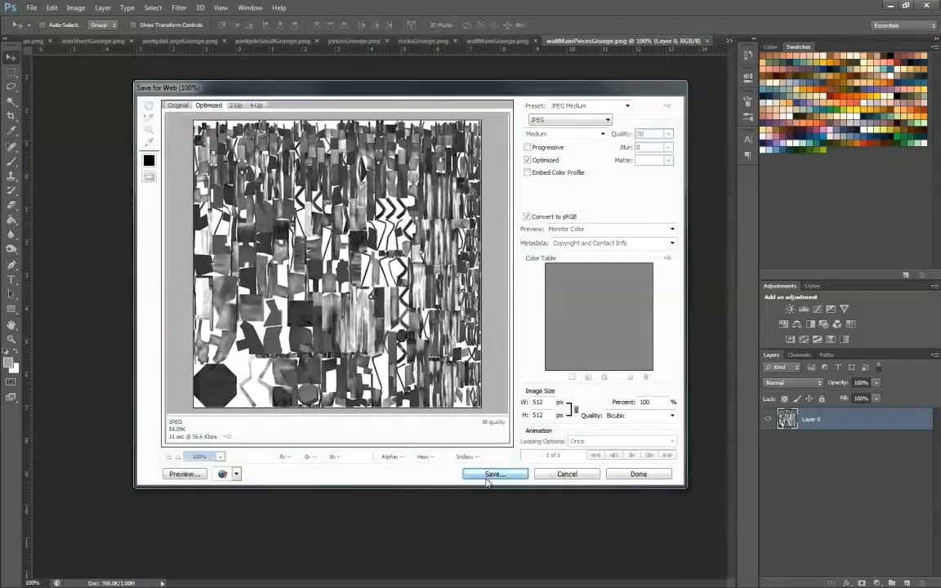
pyautogui.click(486, 479)
pyautogui.press('Return')
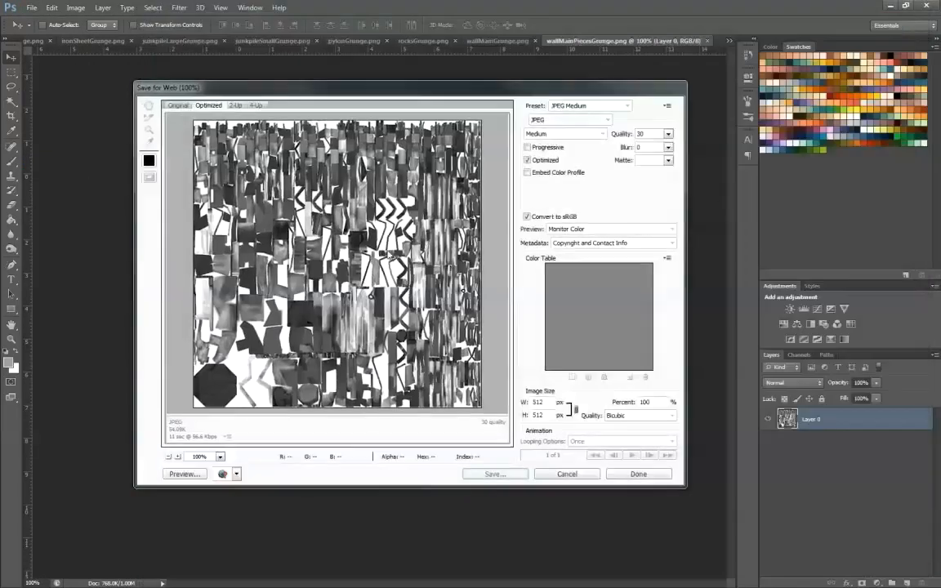
pyautogui.click(707, 41)
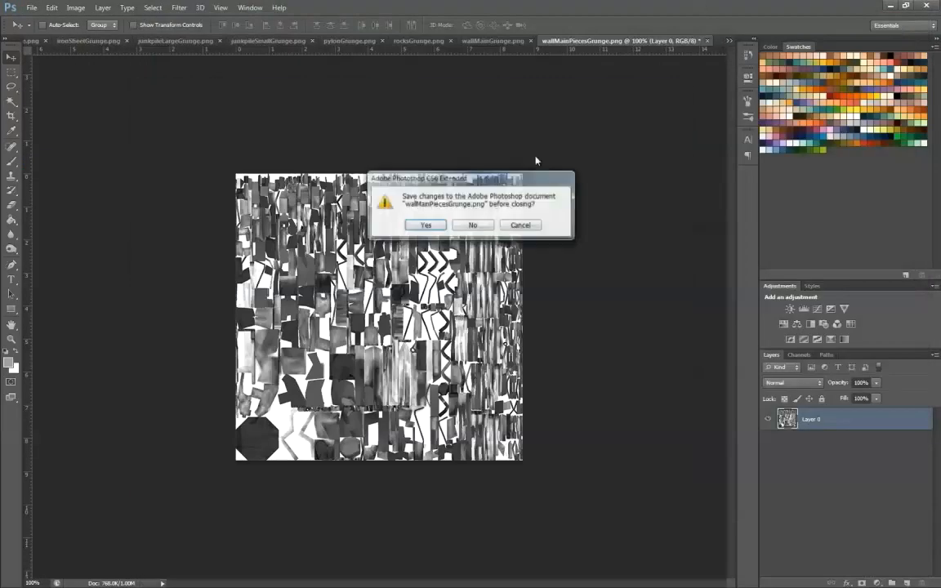
pyautogui.click(470, 223)
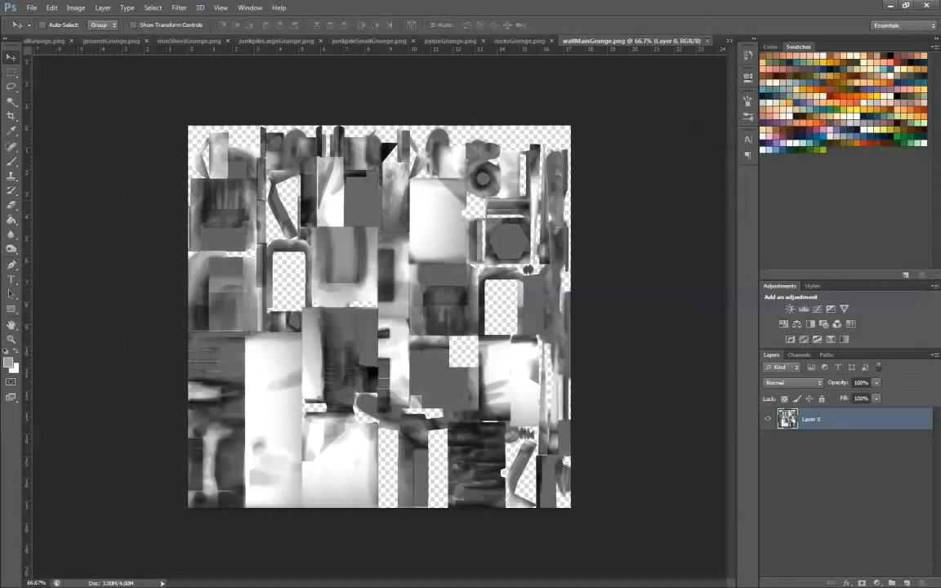
# - Export wallMainGrunge.png for the web as a medium-quality JPEG at 256 × 256 pixels into the game folder
pyautogui.click(31, 7)
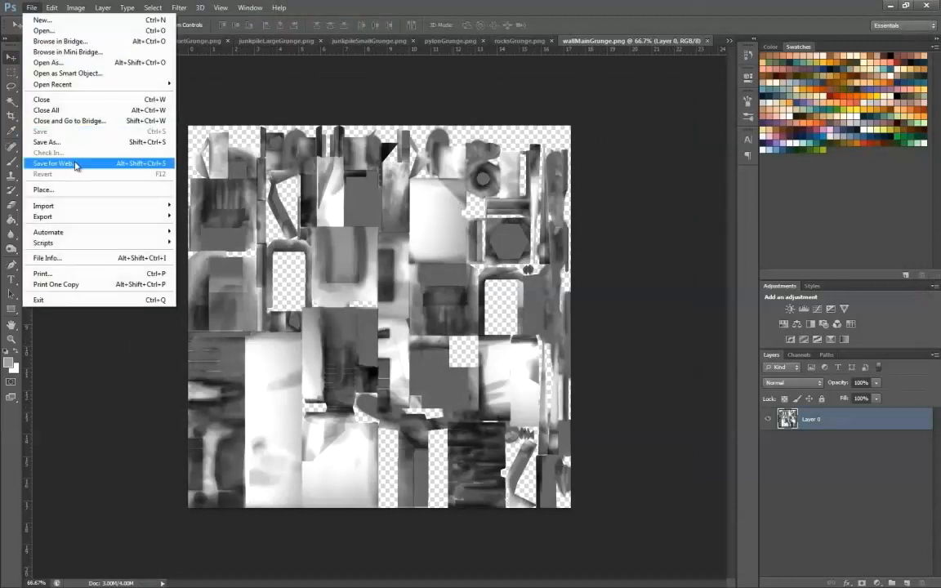
pyautogui.click(74, 162)
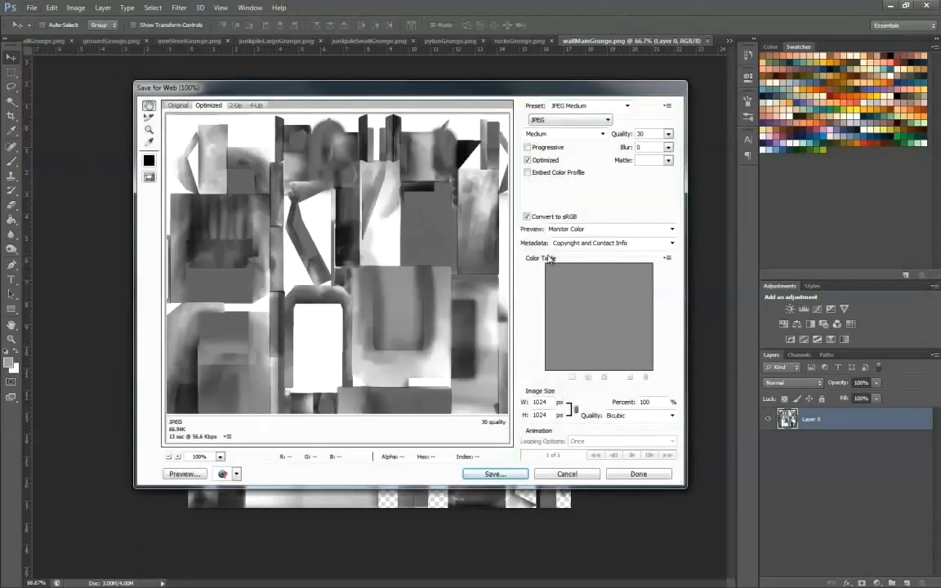
pyautogui.doubleClick(534, 401)
pyautogui.write('2')
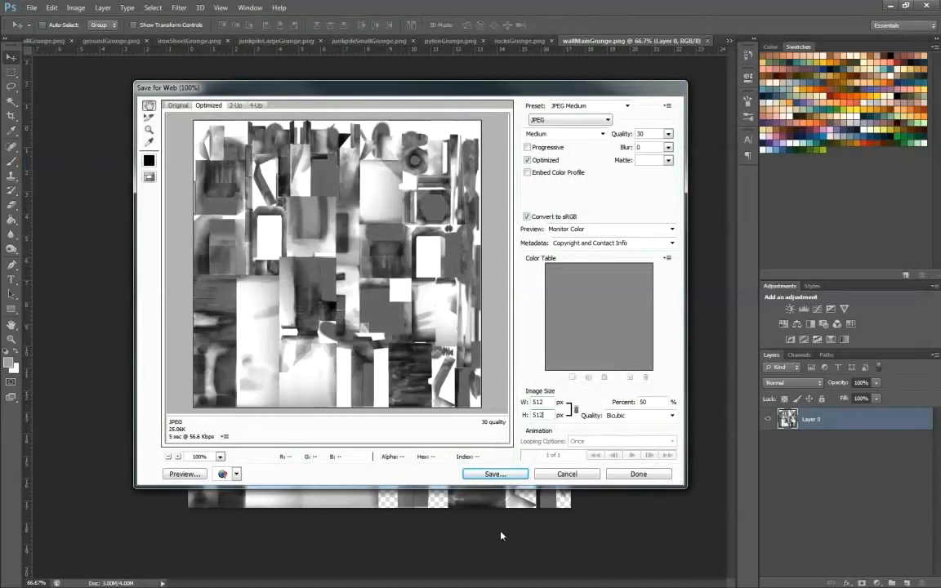
pyautogui.write('256')
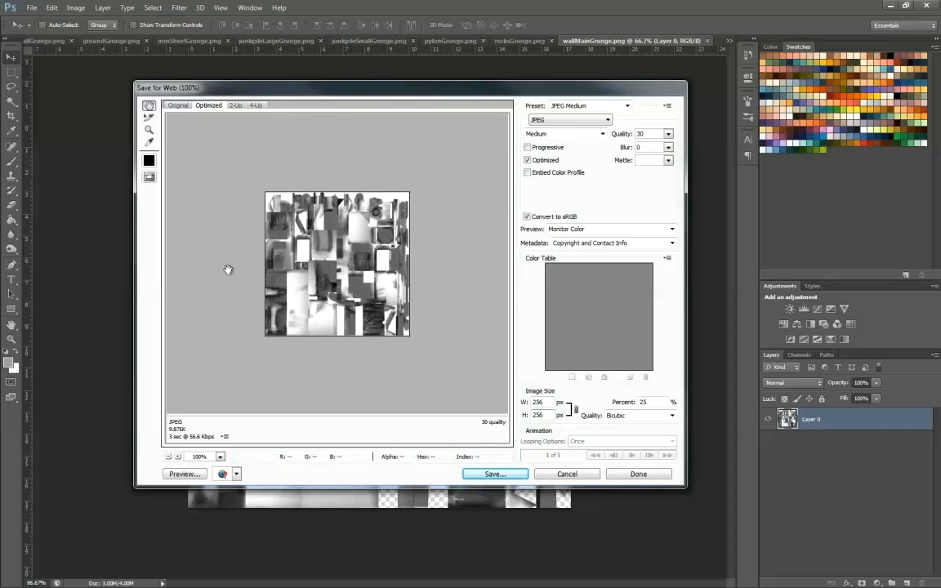
pyautogui.click(495, 473)
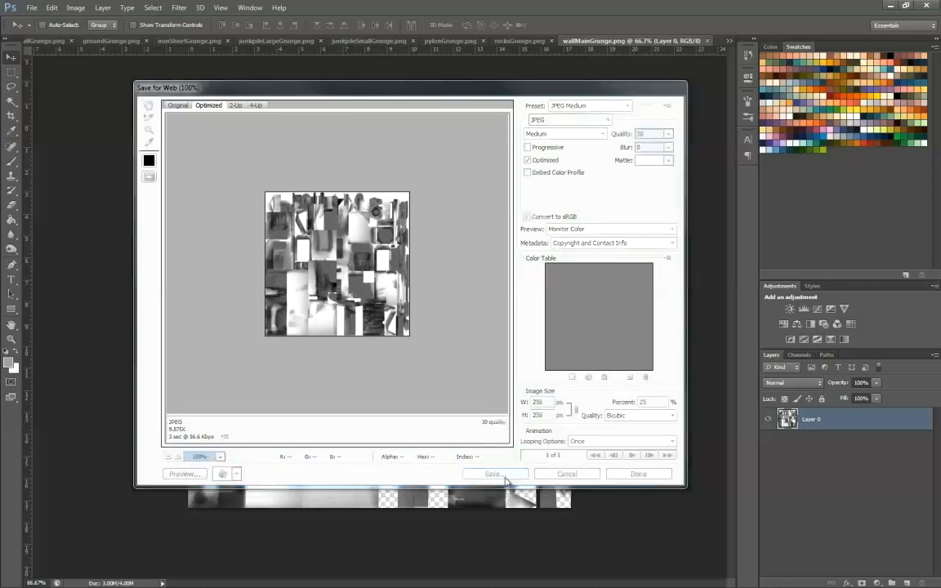
pyautogui.press('Return')
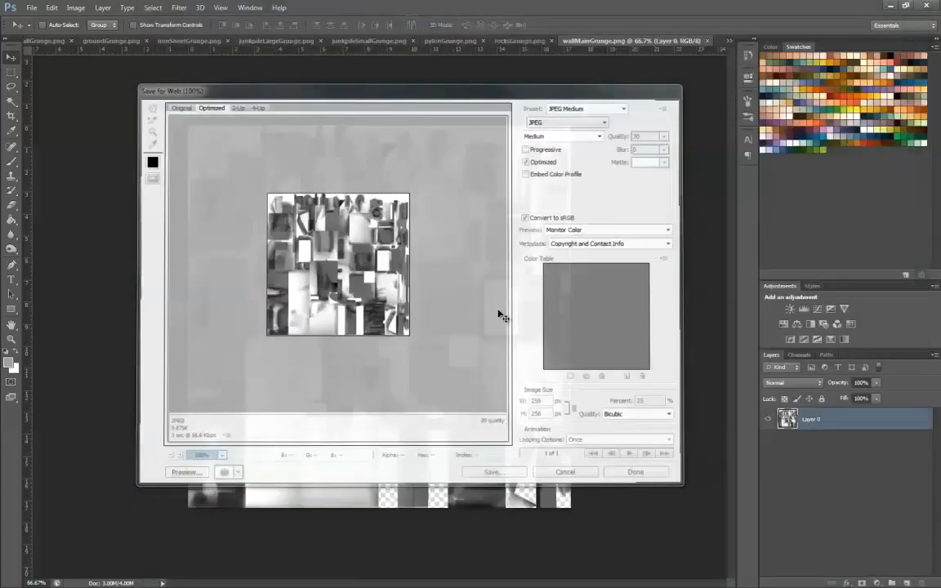
# - Close wallMainGrunge.png without saving its changes
pyautogui.click(528, 43)
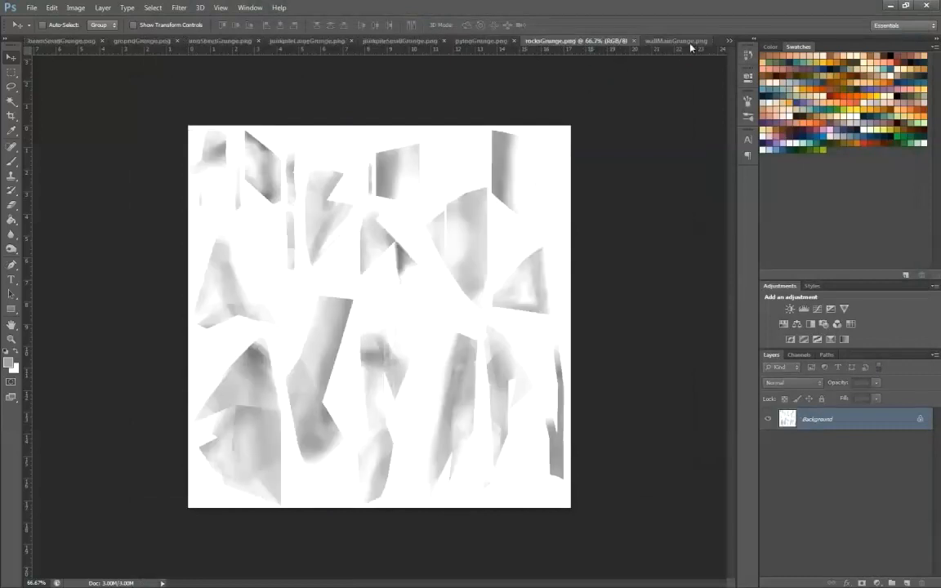
pyautogui.click(690, 43)
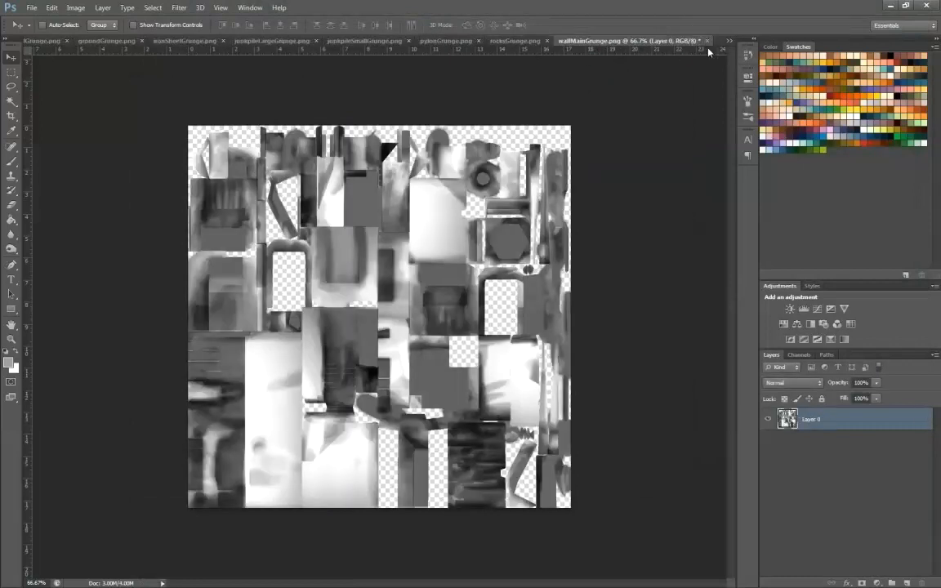
pyautogui.click(708, 41)
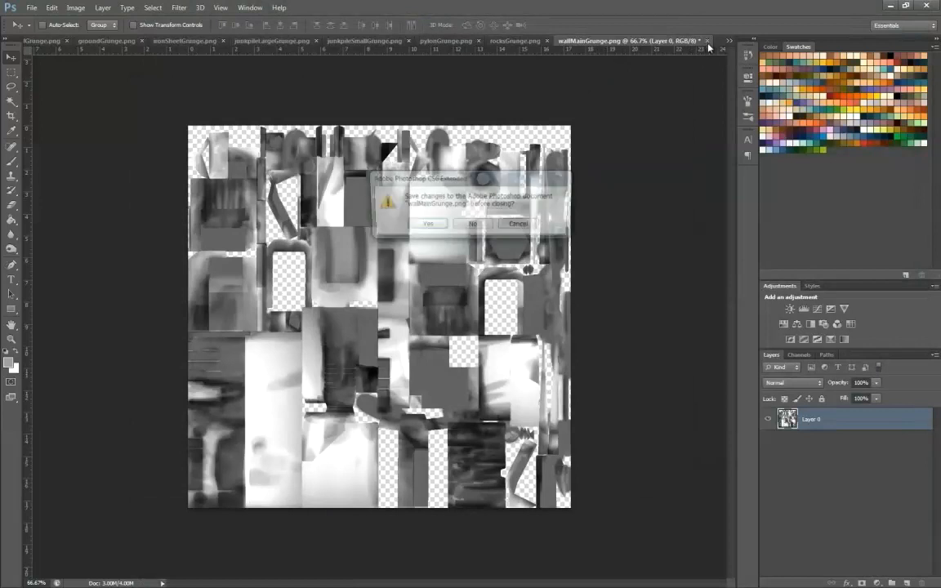
pyautogui.click(474, 225)
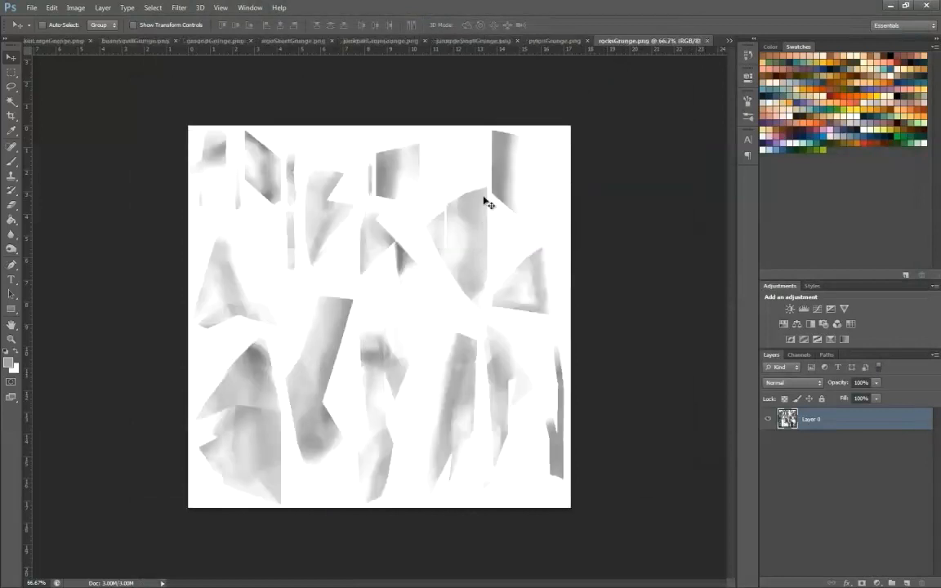
# - Export rocksGrunge.png for the web as a 128 × 128 pixel JPEG into the game folder and close the document without saving changes
pyautogui.click(32, 8)
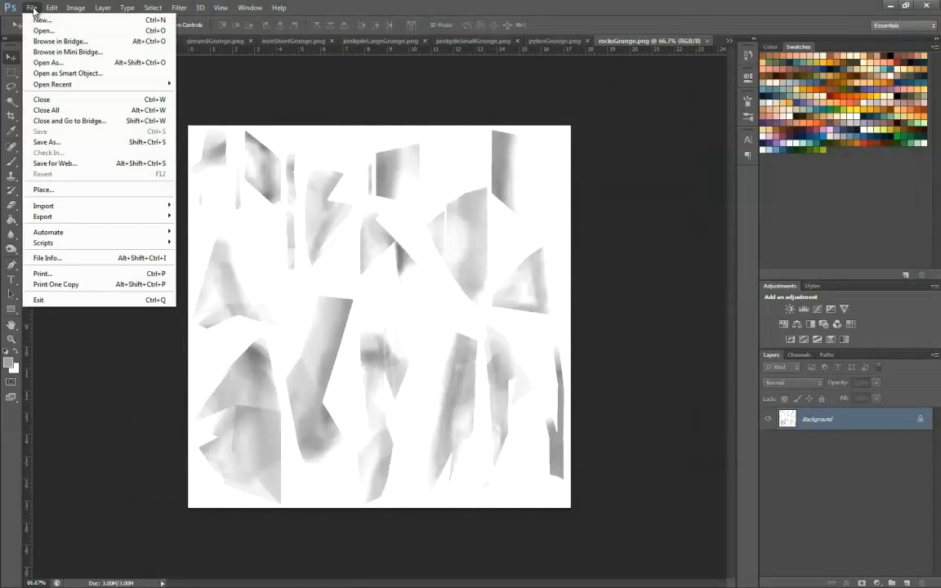
pyautogui.click(78, 163)
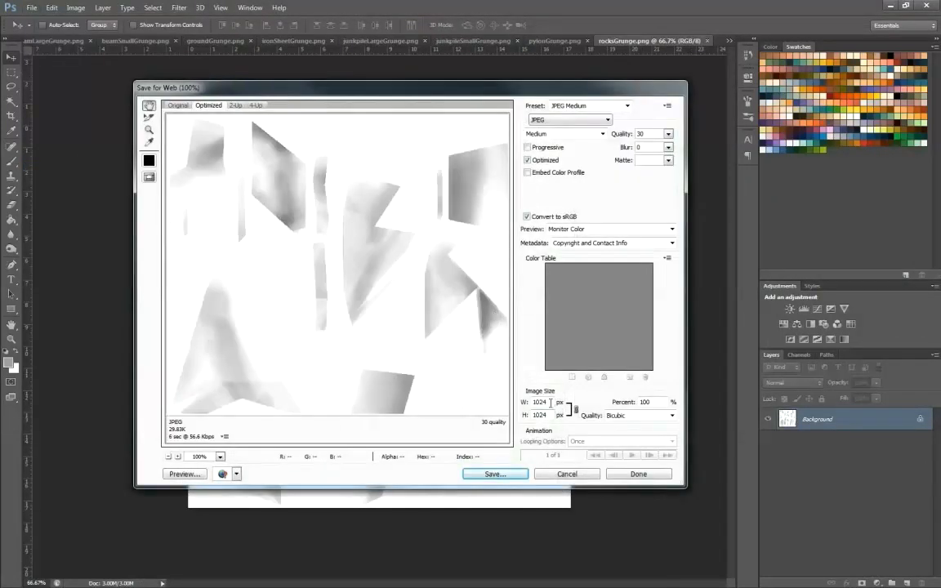
pyautogui.write('12')
pyautogui.click(545, 413)
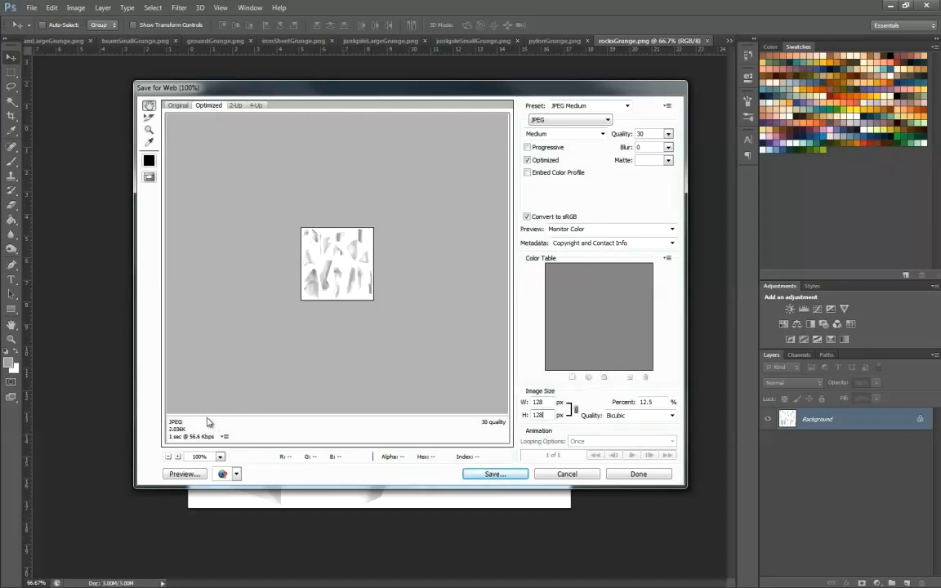
pyautogui.click(493, 474)
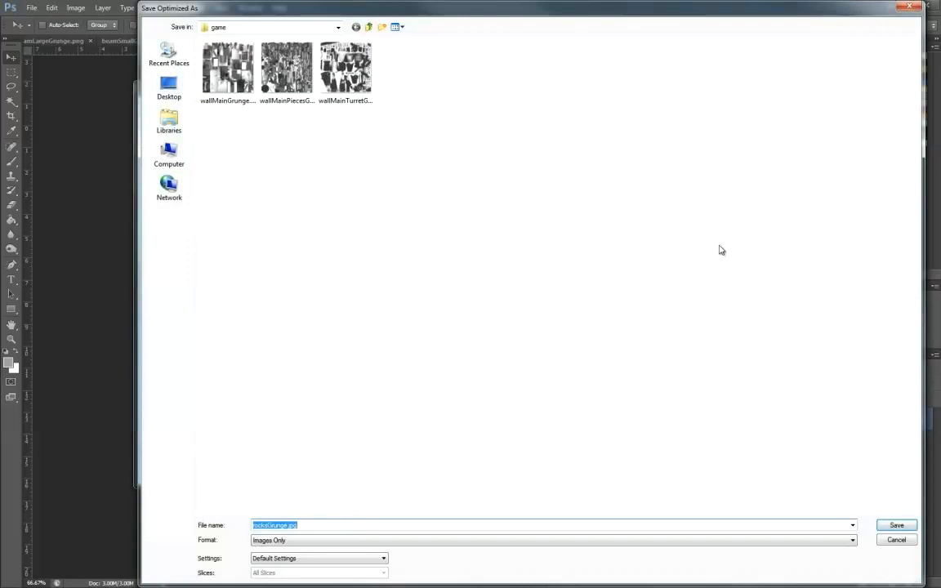
pyautogui.press('Return')
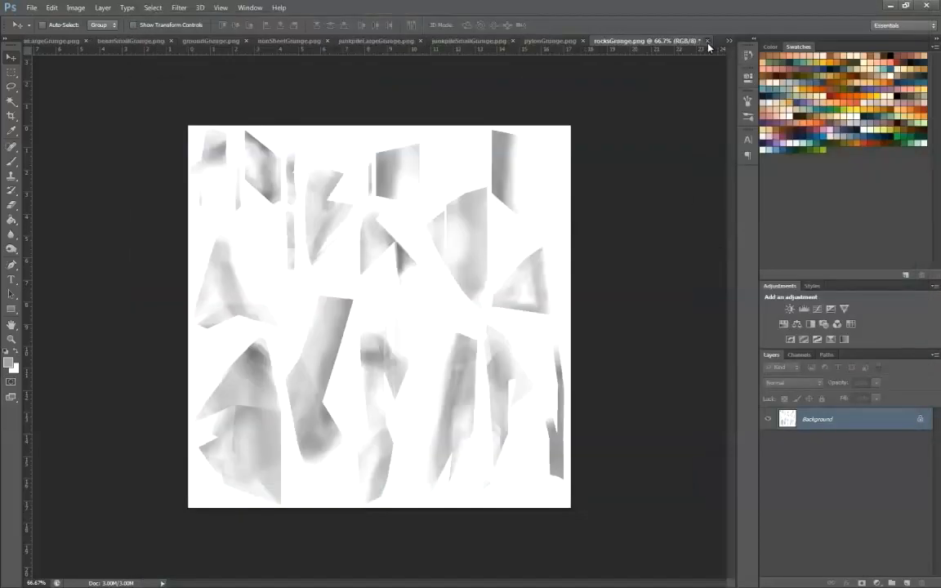
pyautogui.click(707, 41)
pyautogui.click(477, 225)
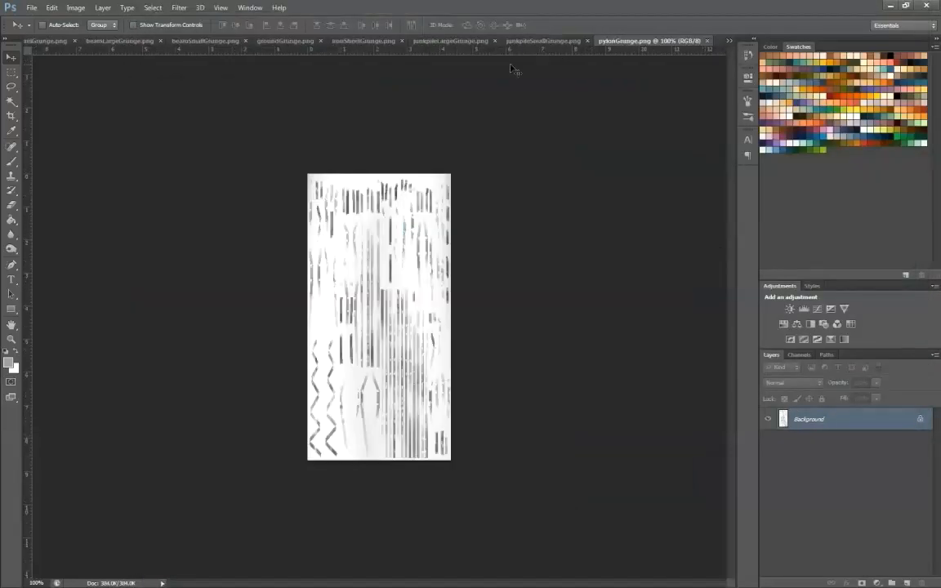
# - Export pylonGrunge.png for the web as a 128 × 256 pixel medium-quality JPEG into the game folder and close the document without saving changes
pyautogui.click(31, 7)
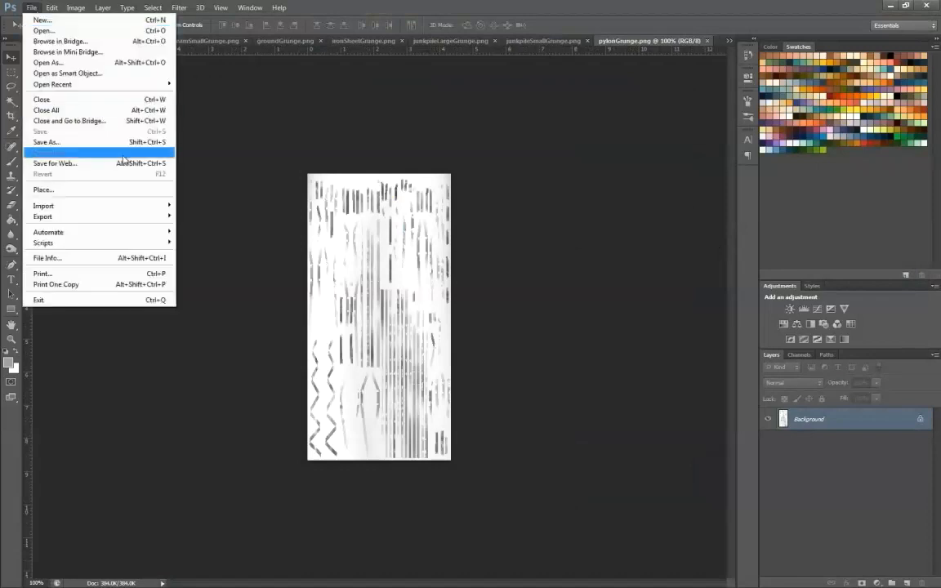
pyautogui.click(113, 163)
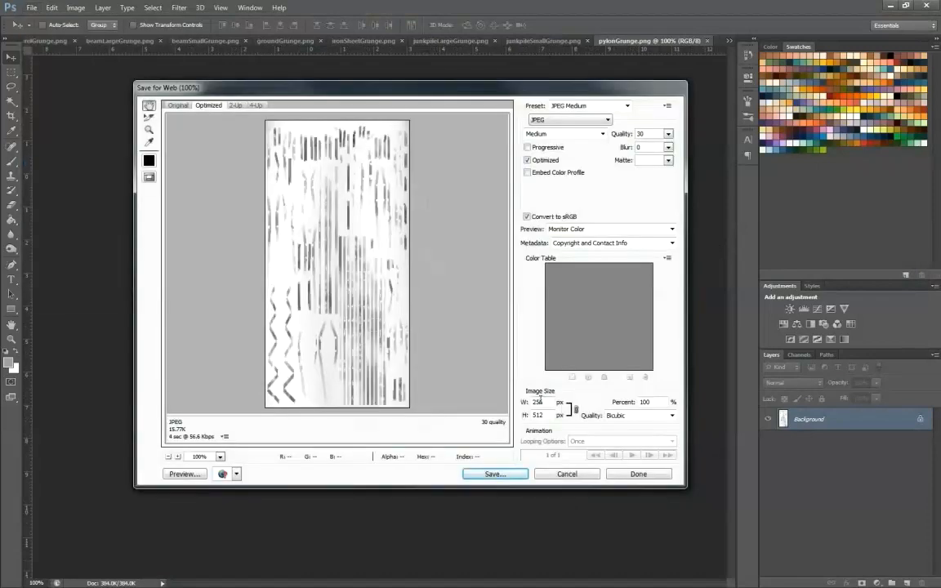
pyautogui.doubleClick(540, 402)
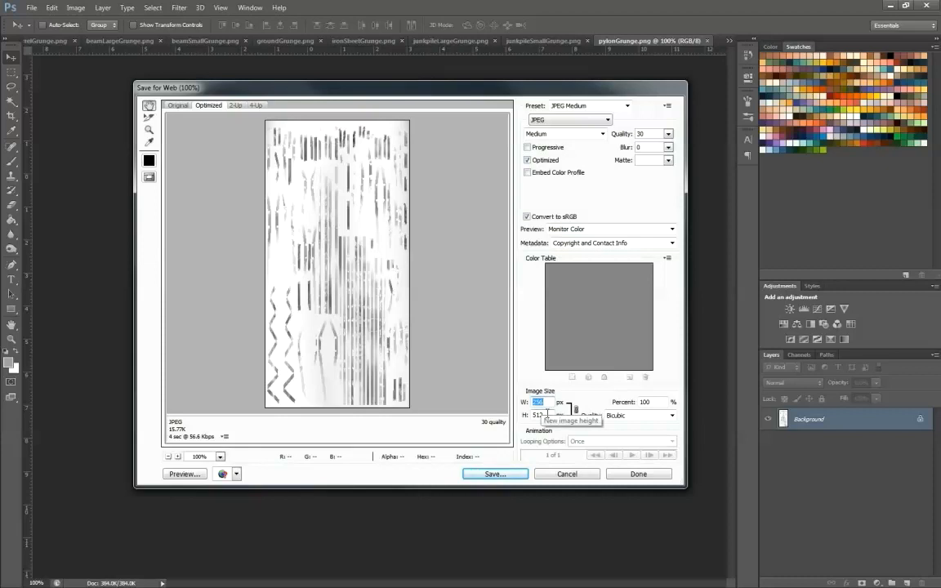
pyautogui.write('128')
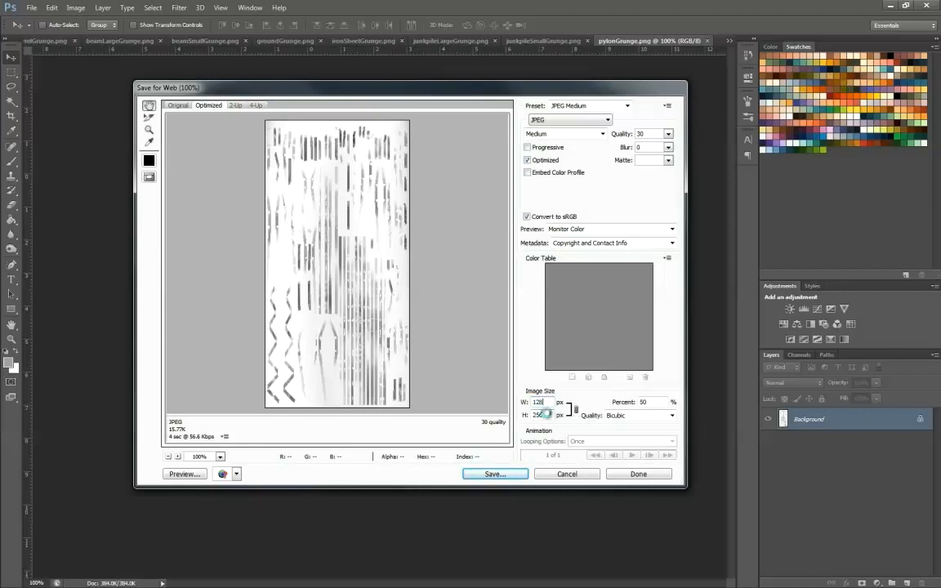
pyautogui.click(493, 473)
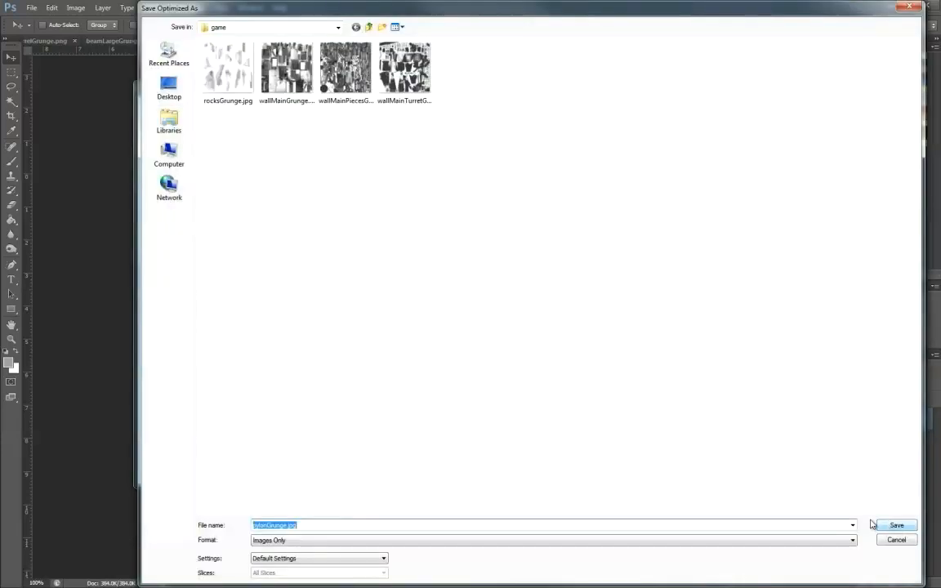
pyautogui.press('Return')
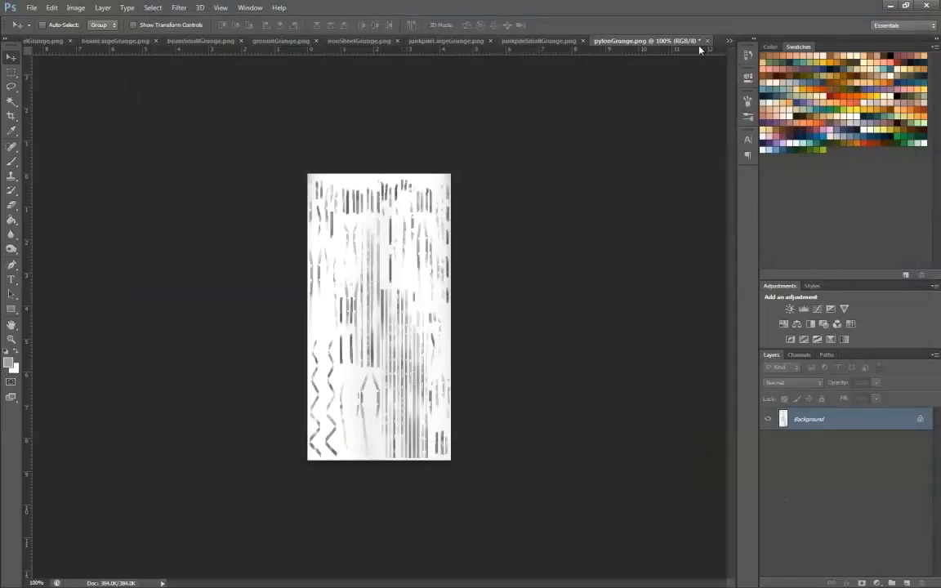
pyautogui.click(707, 41)
pyautogui.click(482, 226)
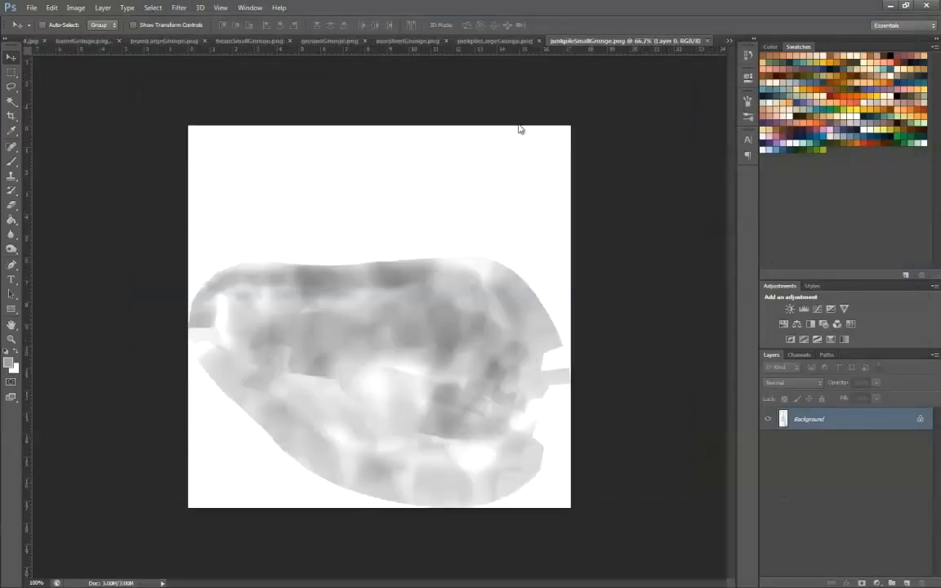
# - Export junkpileSmallGrunge.png for the web as a medium-quality JPEG at 256 × 256 pixels into the game folder
pyautogui.click(75, 7)
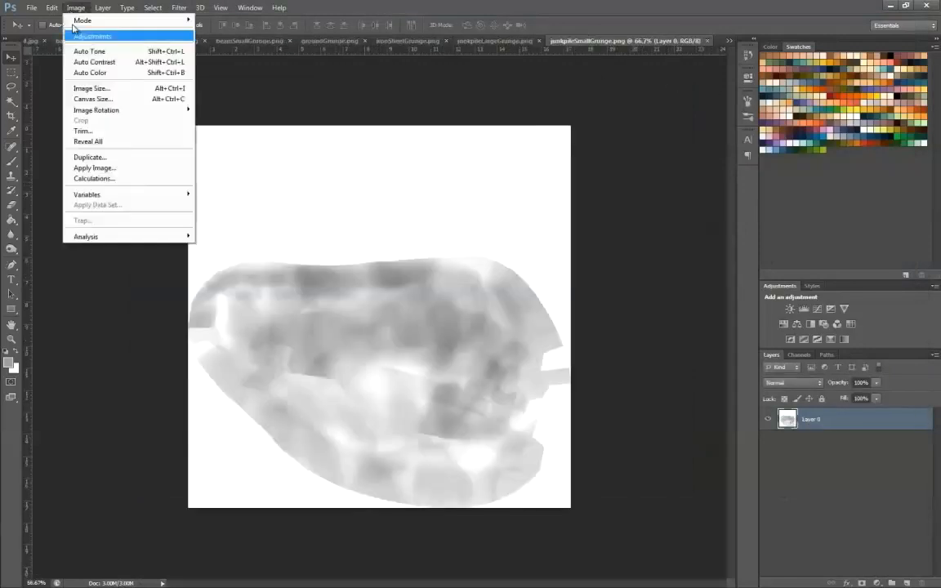
pyautogui.moveTo(31, 7)
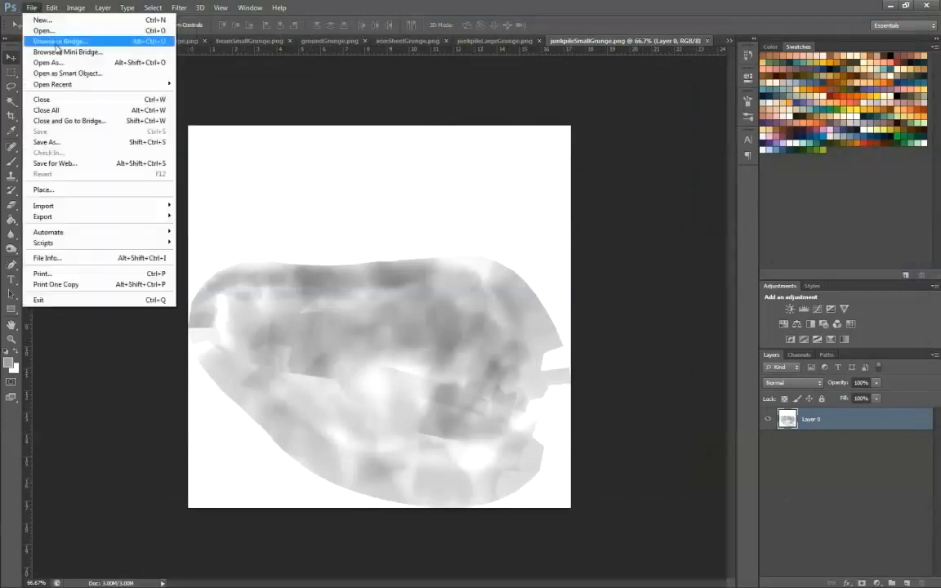
pyautogui.click(92, 159)
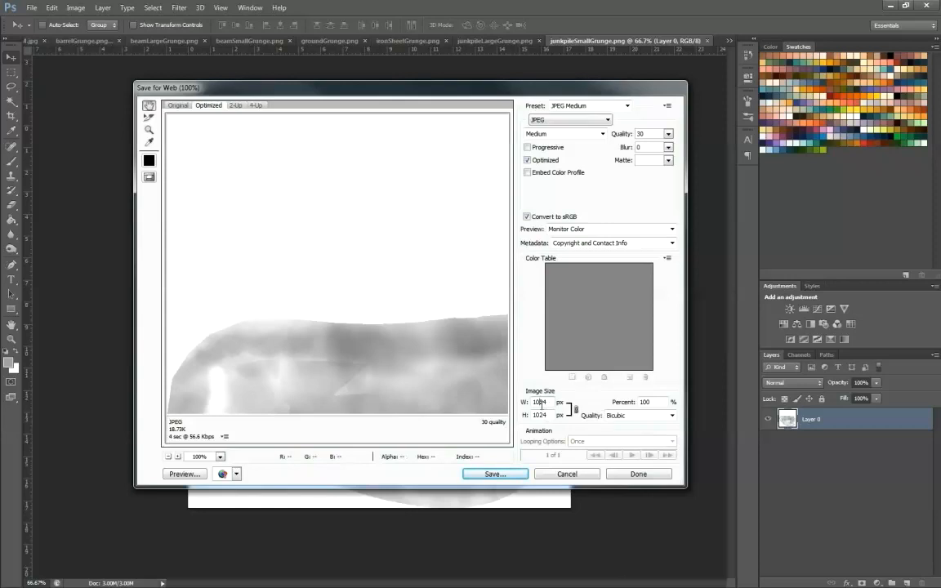
pyautogui.write('256')
pyautogui.press('Tab')
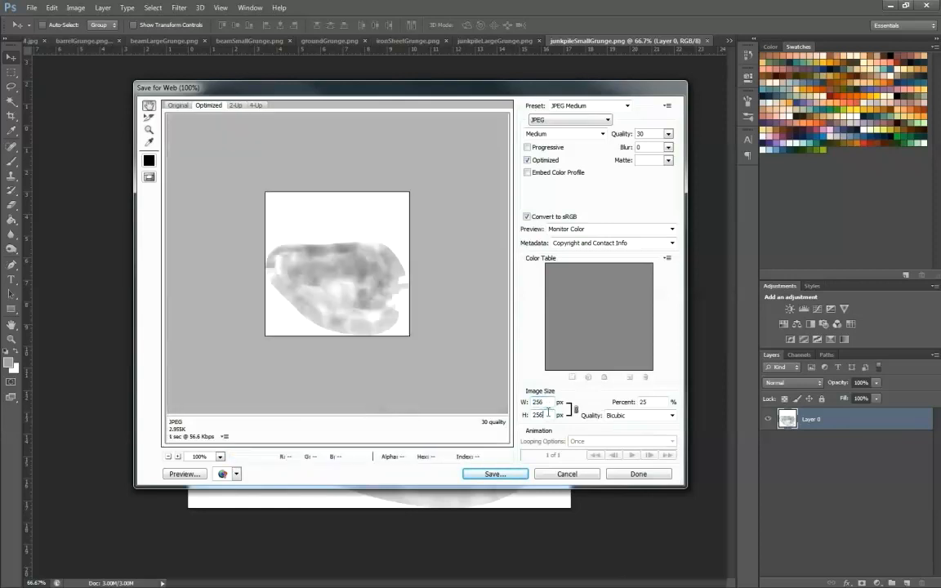
pyautogui.click(493, 473)
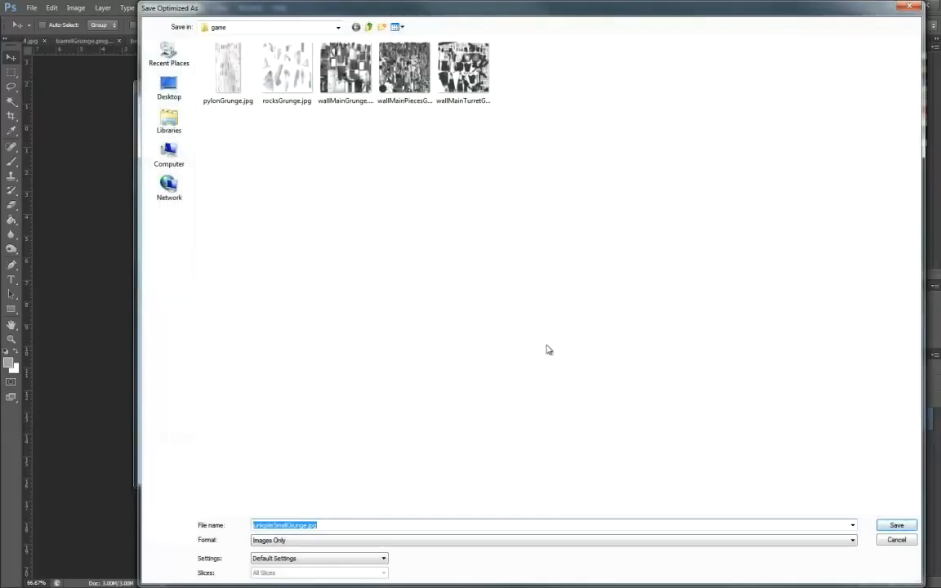
pyautogui.press('Return')
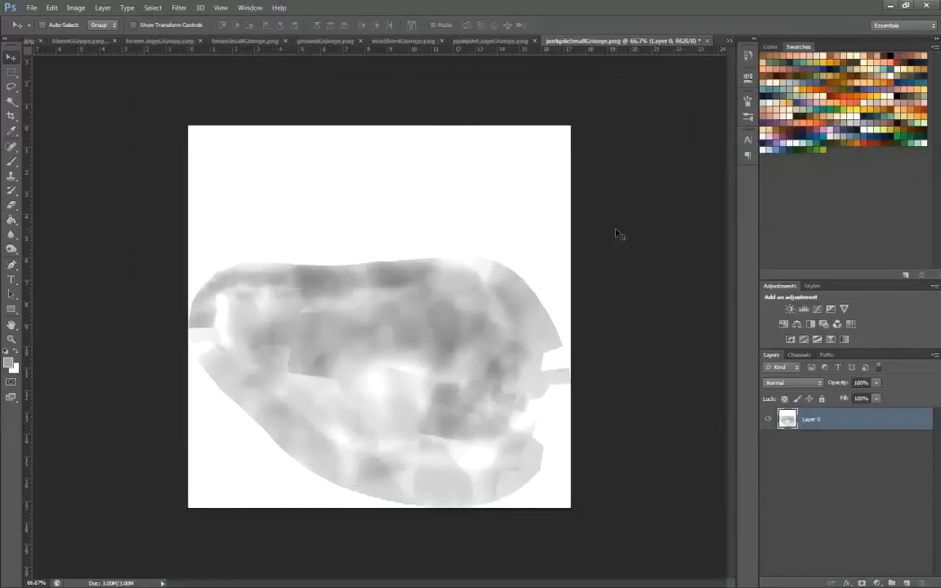
# - Close junkpileSmallGrunge.png without saving its changes, and close the blank junkpileLargeGrunge.png without exporting it
pyautogui.click(708, 41)
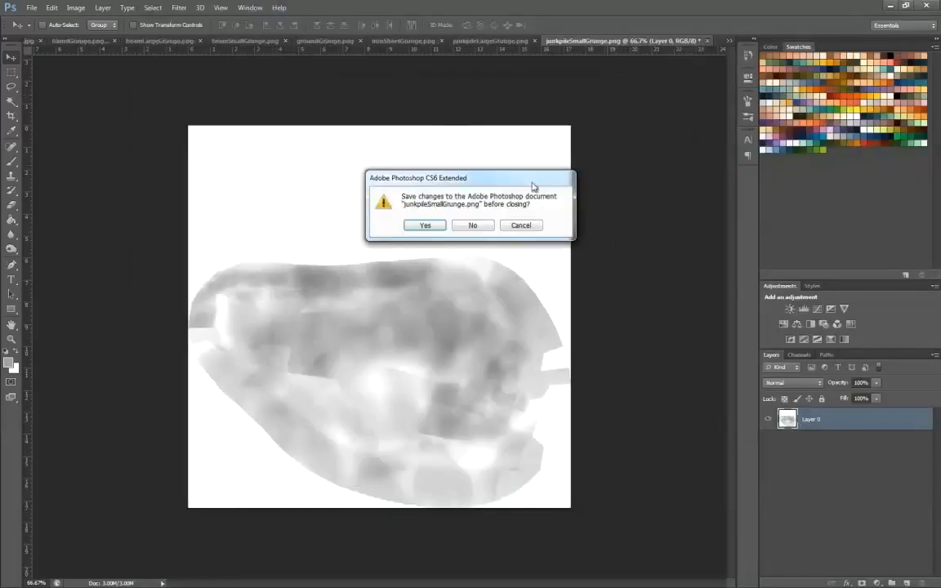
pyautogui.click(480, 222)
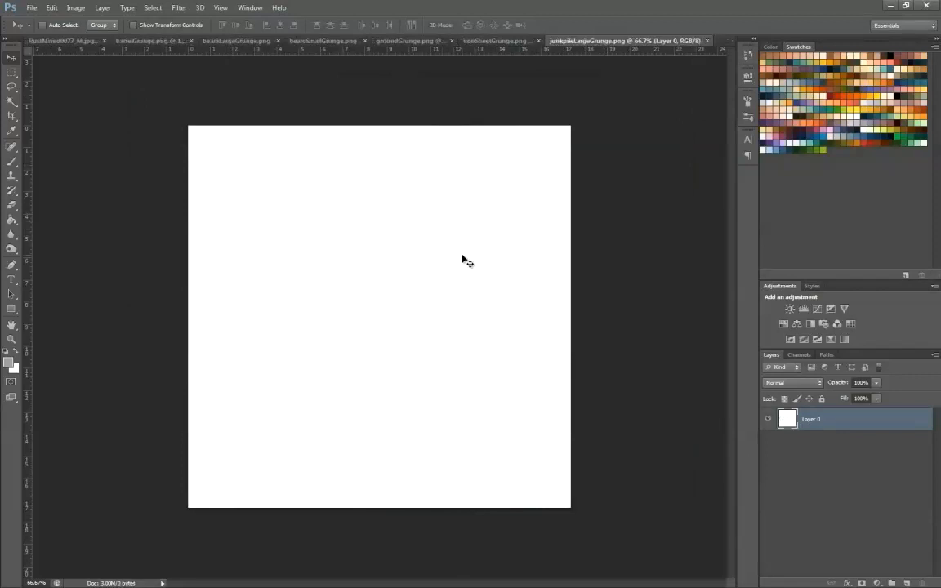
pyautogui.click(709, 41)
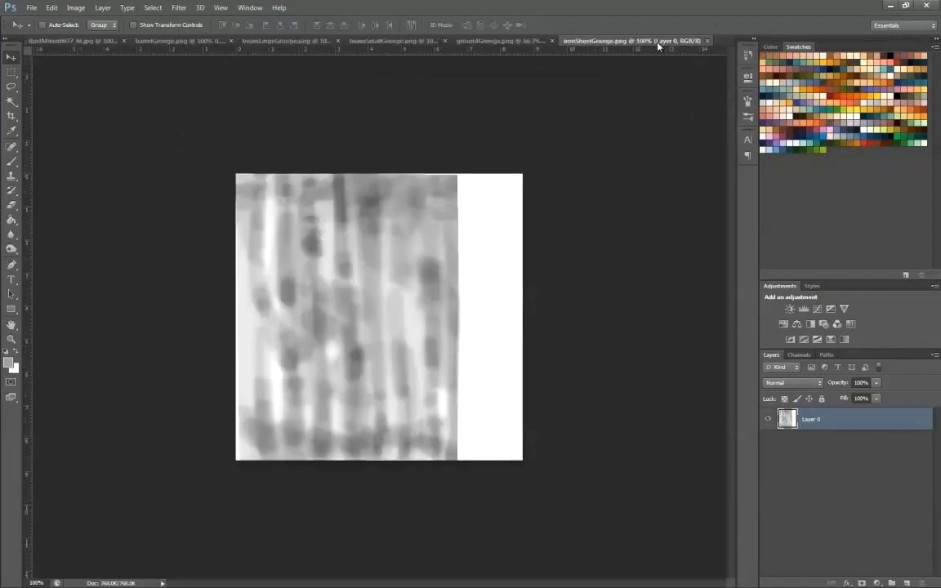
# - Export ironSheetGrunge.png for the web as a 128 × 128 pixel medium-quality JPEG into the game folder and close the document without saving changes
pyautogui.click(76, 7)
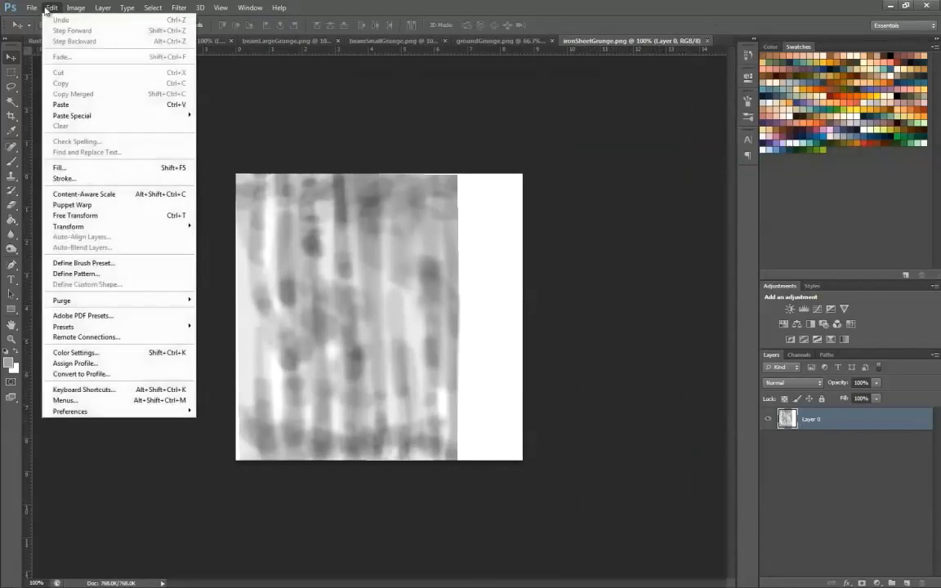
pyautogui.click(82, 162)
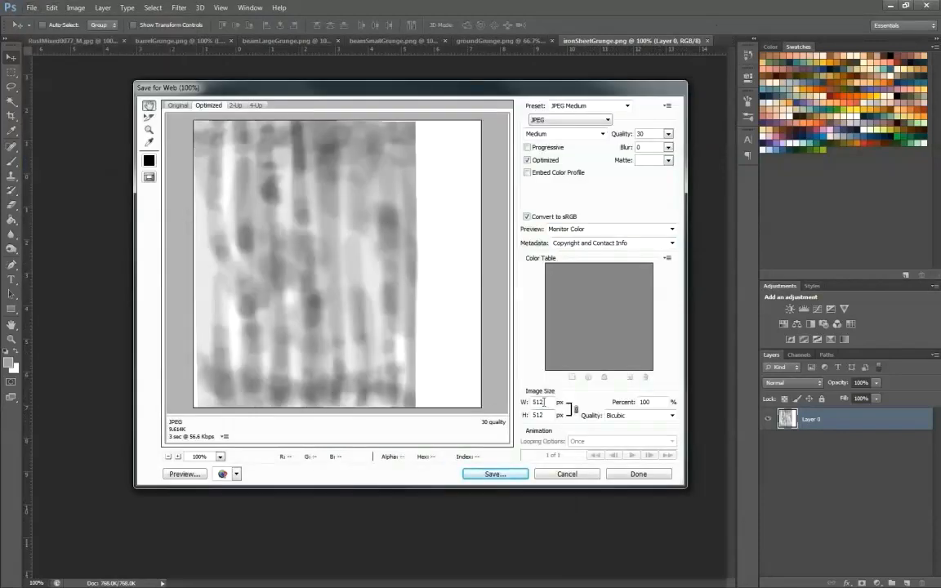
pyautogui.write('12')
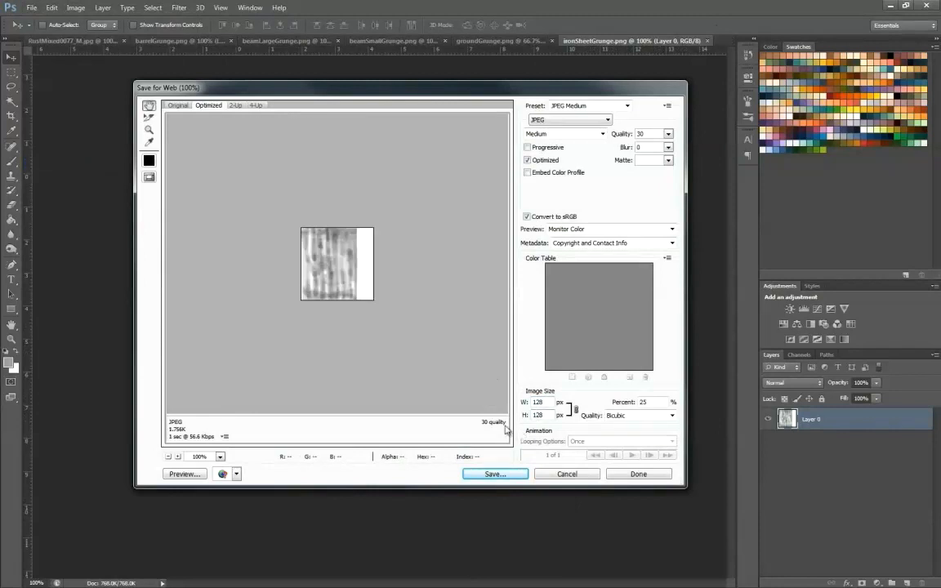
pyautogui.click(491, 473)
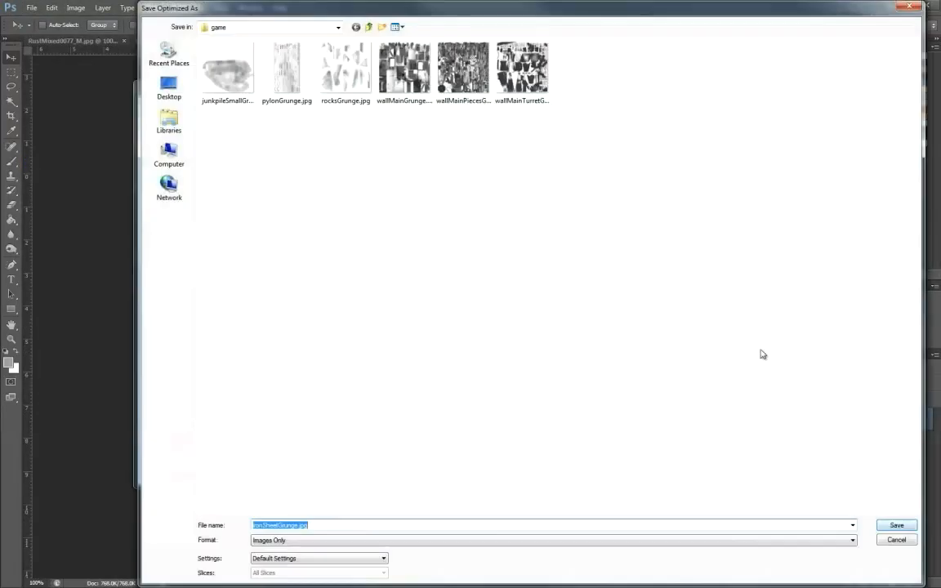
pyautogui.press('Return')
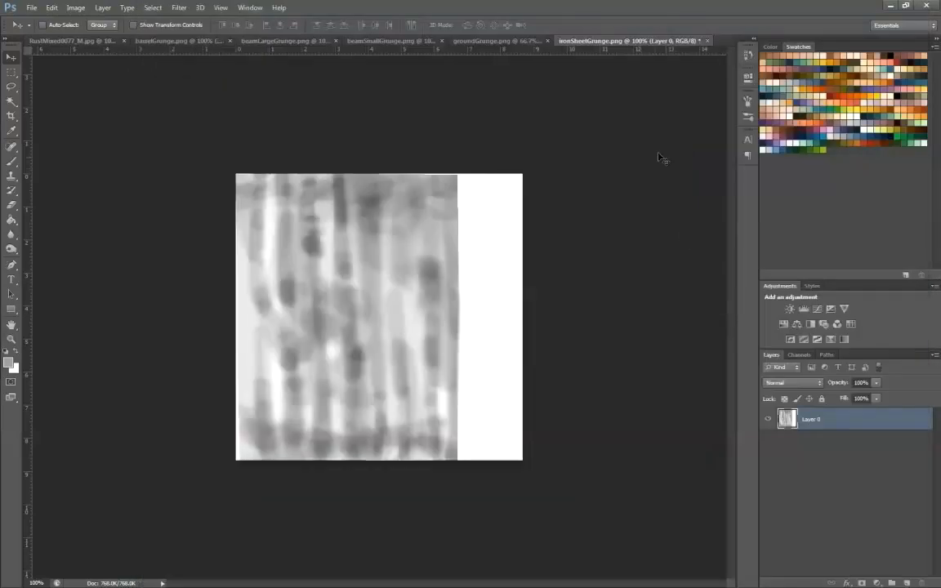
pyautogui.click(706, 40)
pyautogui.click(477, 225)
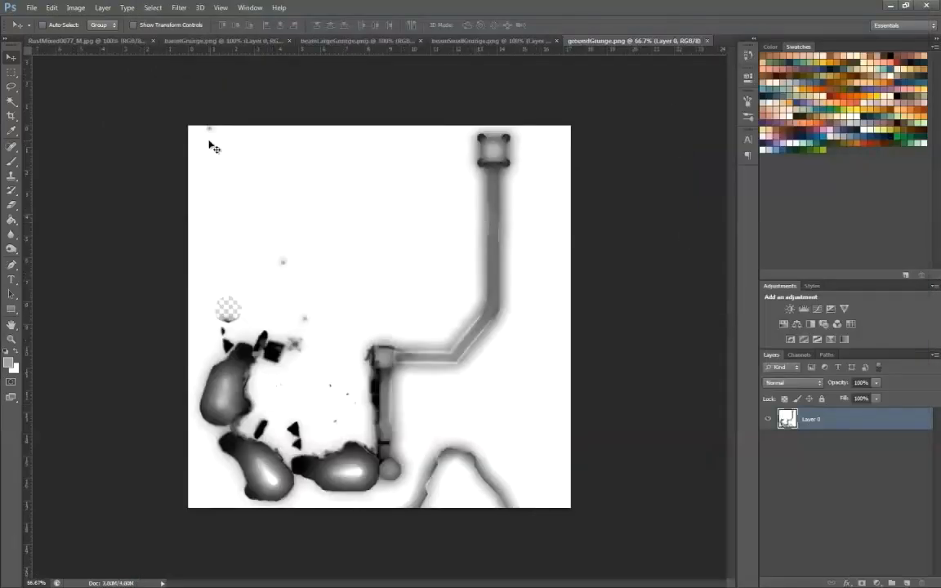
# - Export groundGrunge.png for the web as a 512 × 512 pixel medium-quality JPEG into the game folder and close the document without saving changes
pyautogui.click(33, 8)
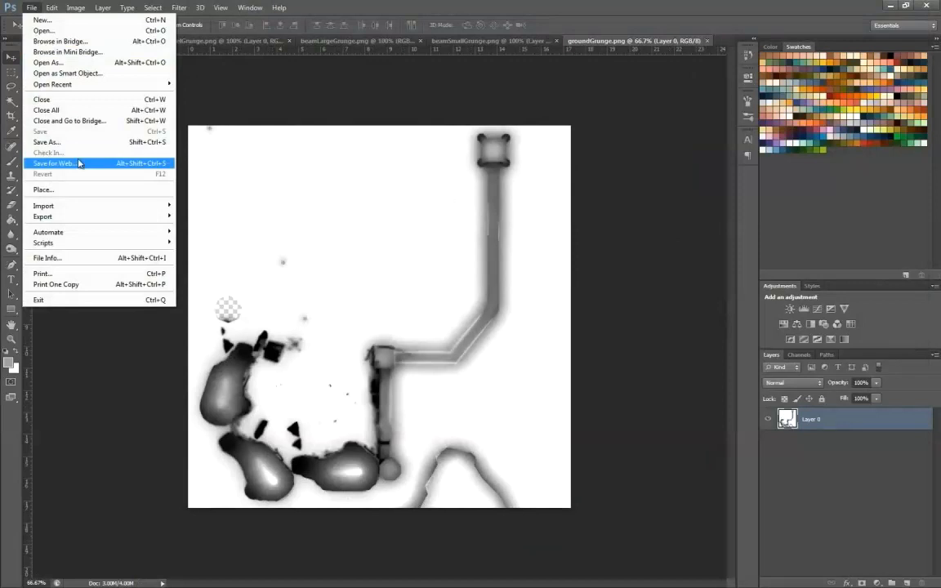
pyautogui.click(80, 164)
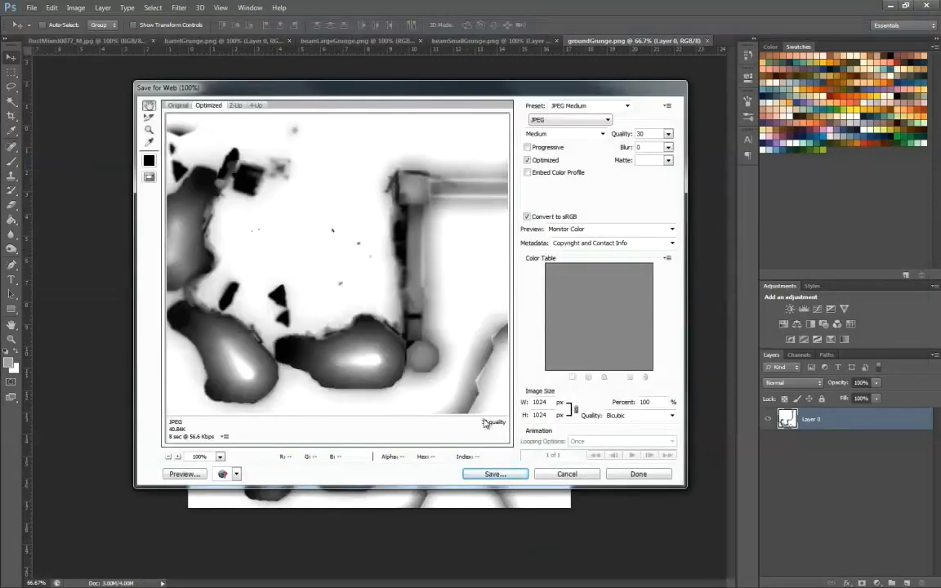
pyautogui.doubleClick(541, 403)
pyautogui.write('512')
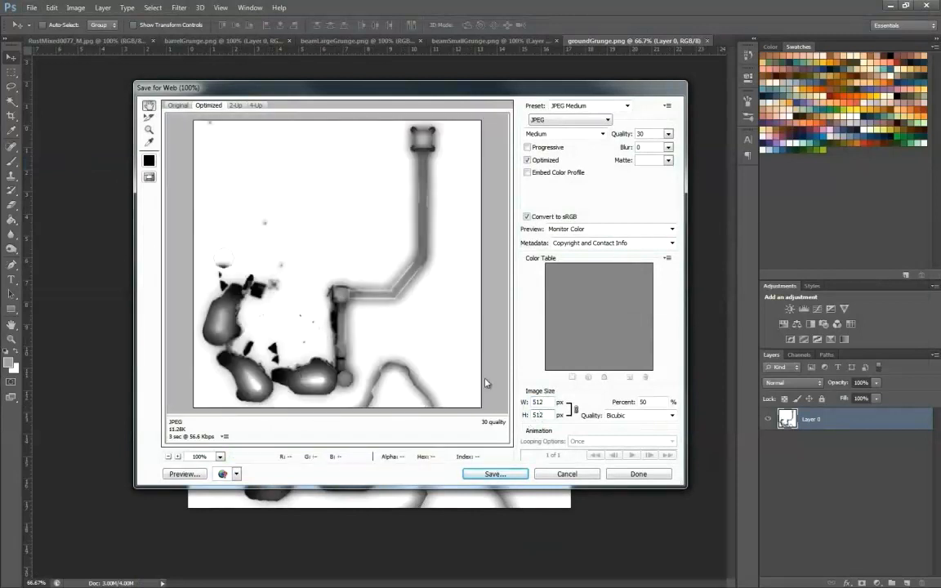
pyautogui.click(494, 474)
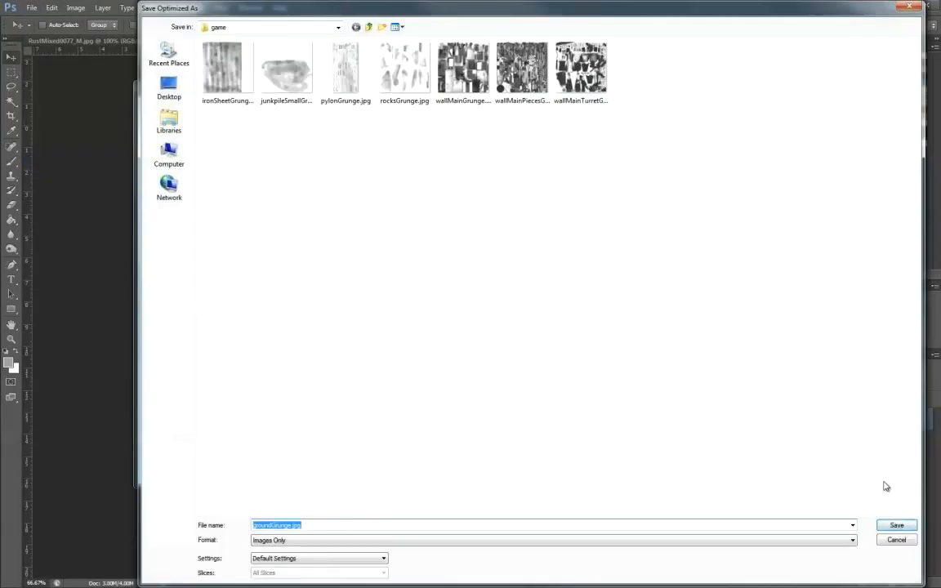
pyautogui.press('Return')
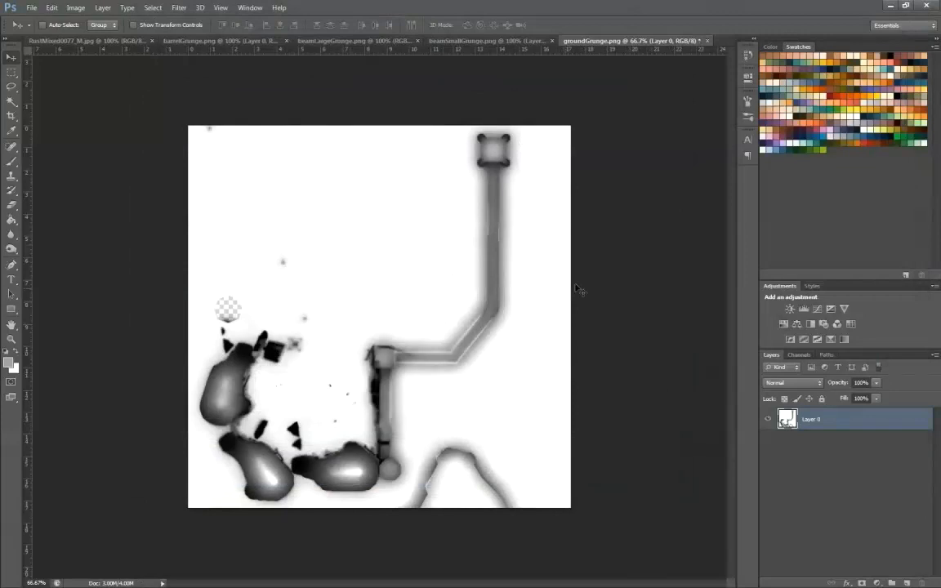
pyautogui.click(707, 41)
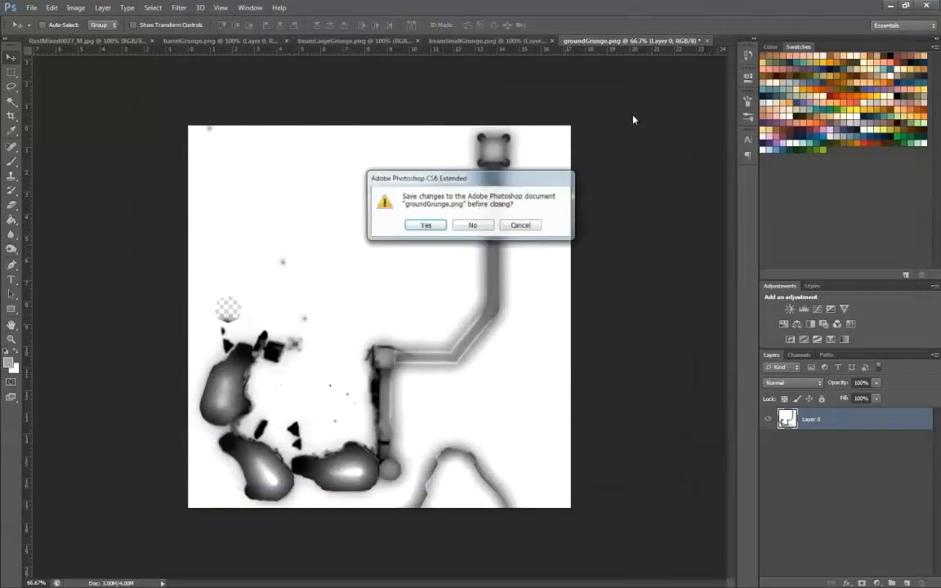
pyautogui.click(445, 214)
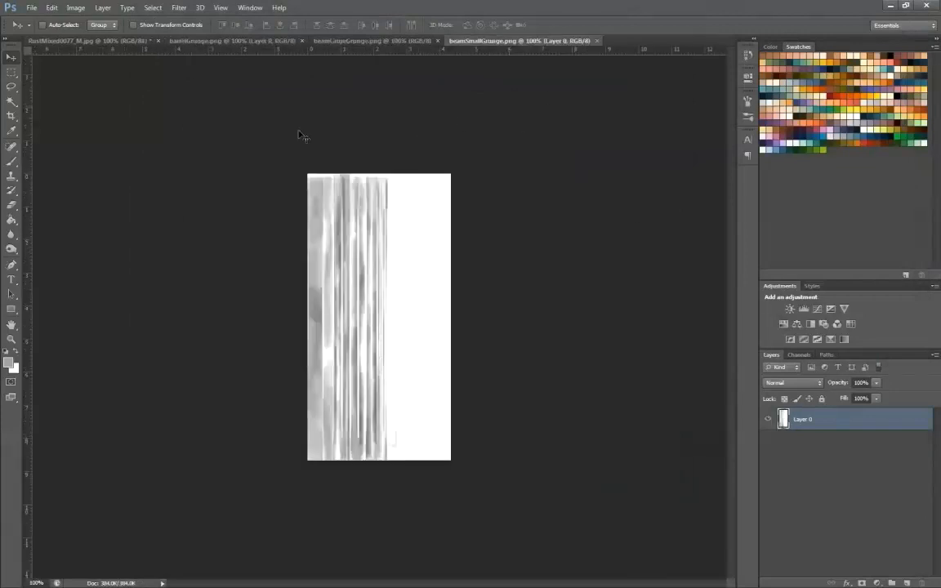
# - Export beamSmallGrunge.png for the web as a 128 × 256 pixel medium-quality JPEG into the game folder and close the document without saving changes
pyautogui.click(31, 7)
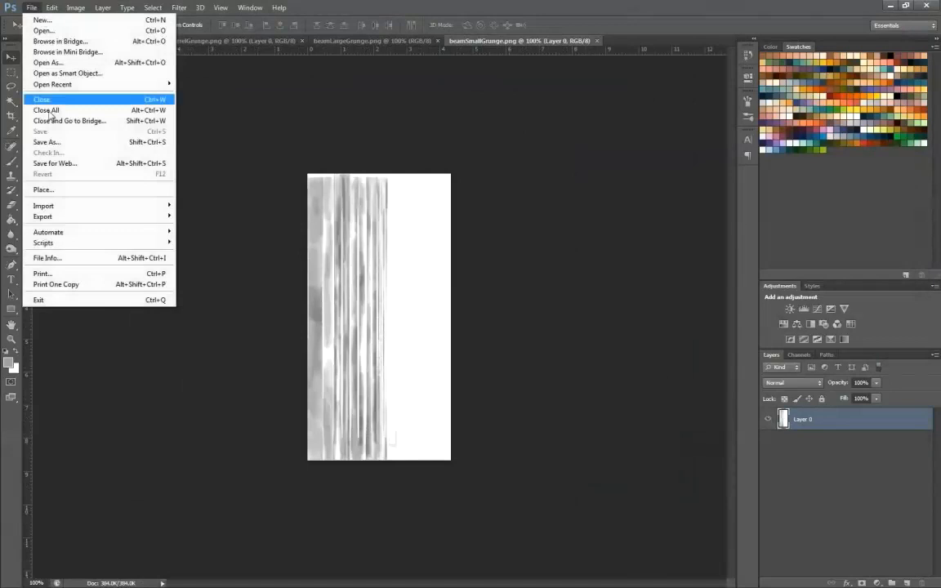
pyautogui.click(69, 163)
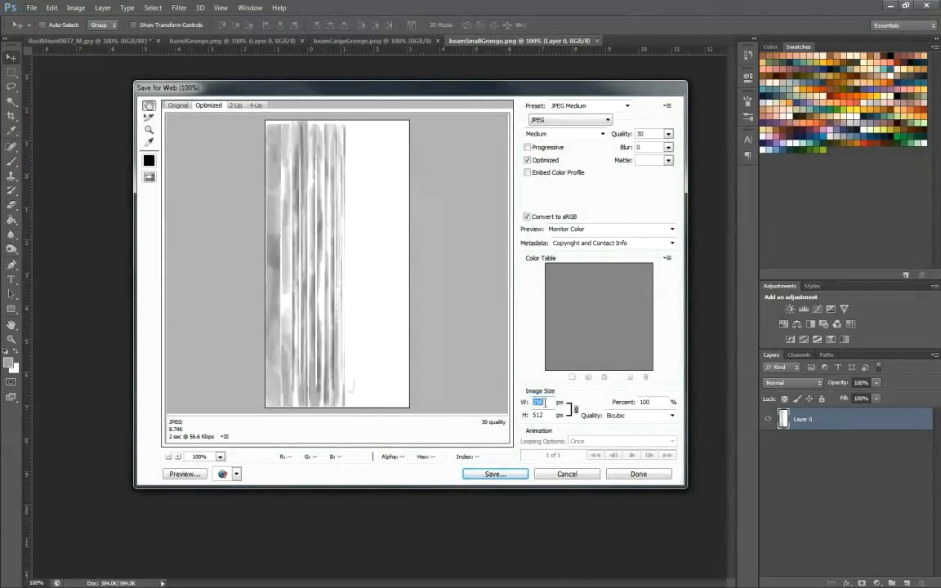
pyautogui.write('128')
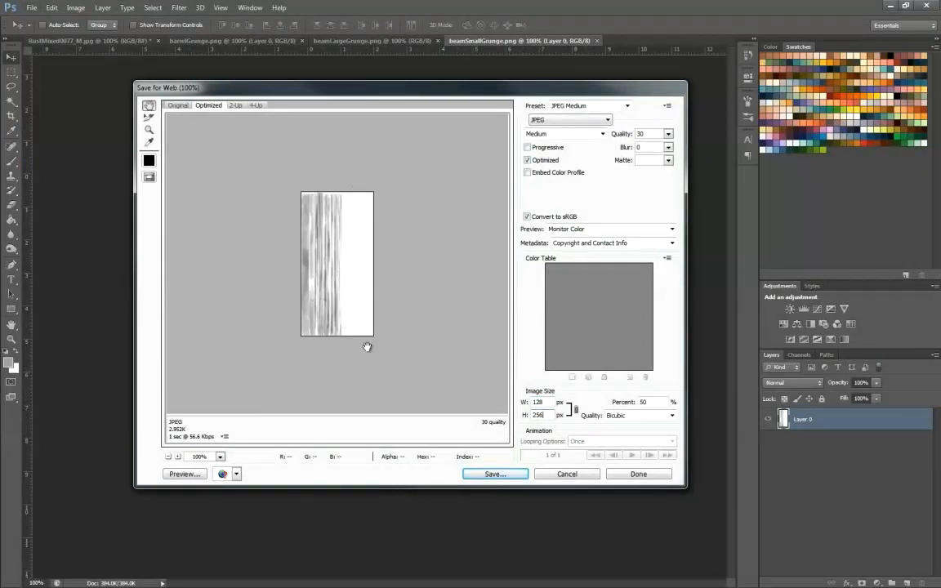
pyautogui.click(493, 474)
pyautogui.click(898, 523)
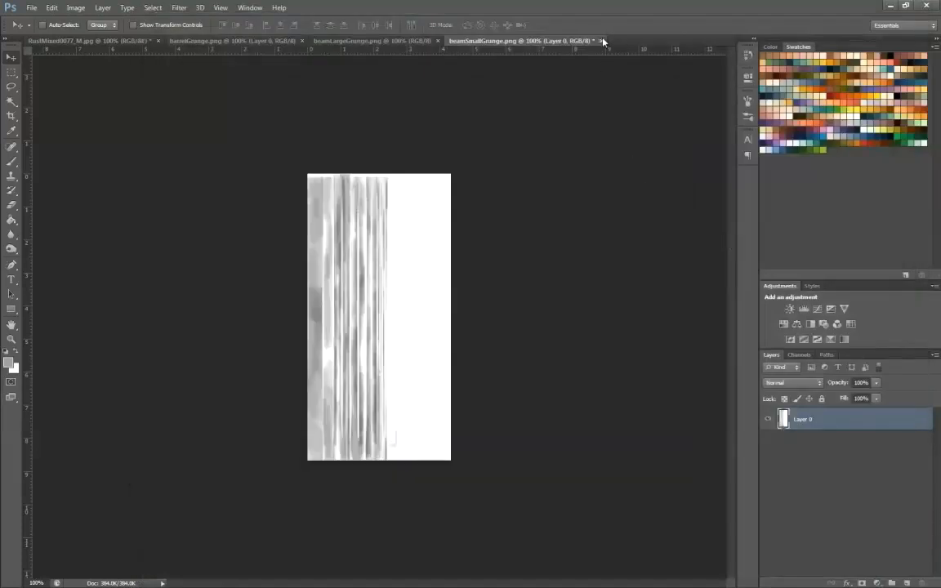
pyautogui.click(602, 41)
pyautogui.click(472, 225)
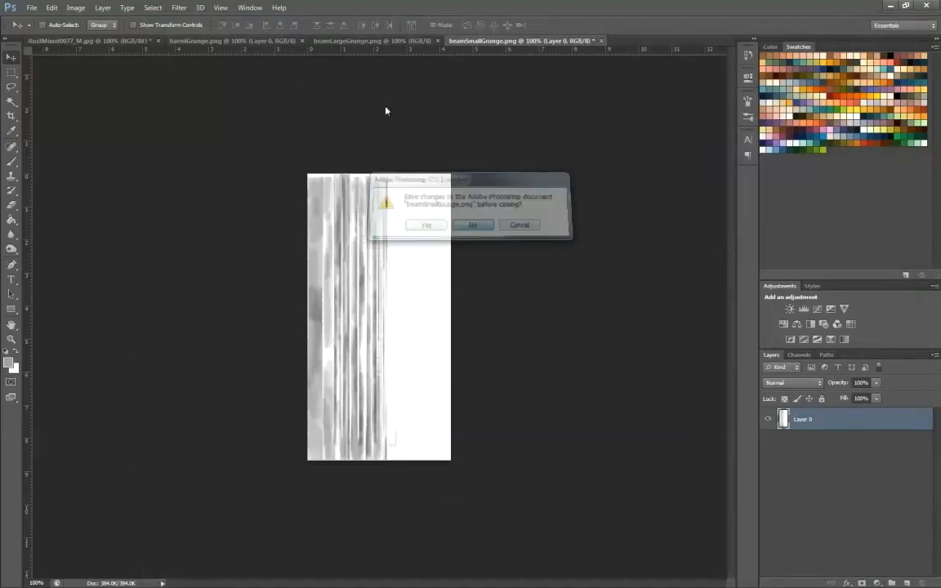
# - Export beamLargeGrunge.png for the web as a 128-pixel-wide medium-quality JPEG into the game folder and close the document
pyautogui.click(29, 7)
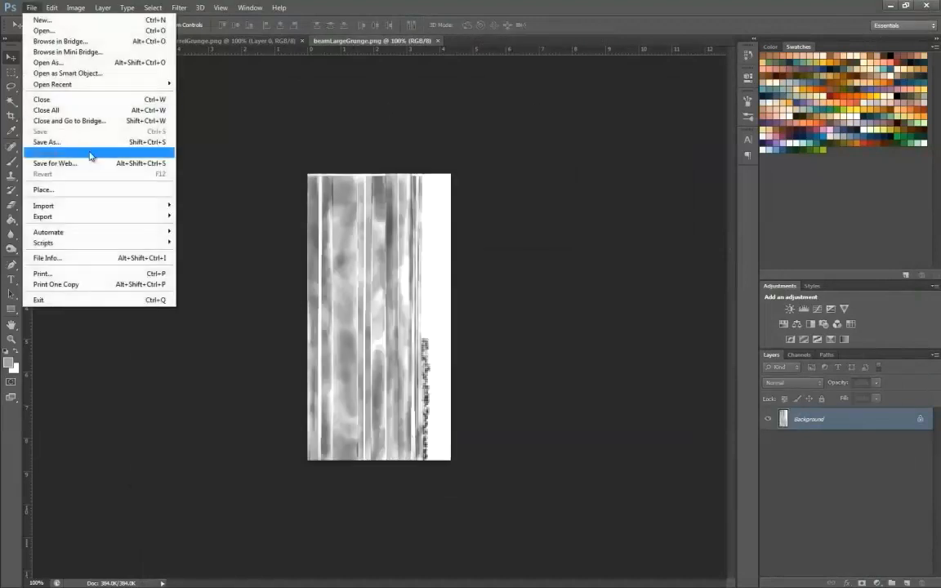
pyautogui.click(87, 162)
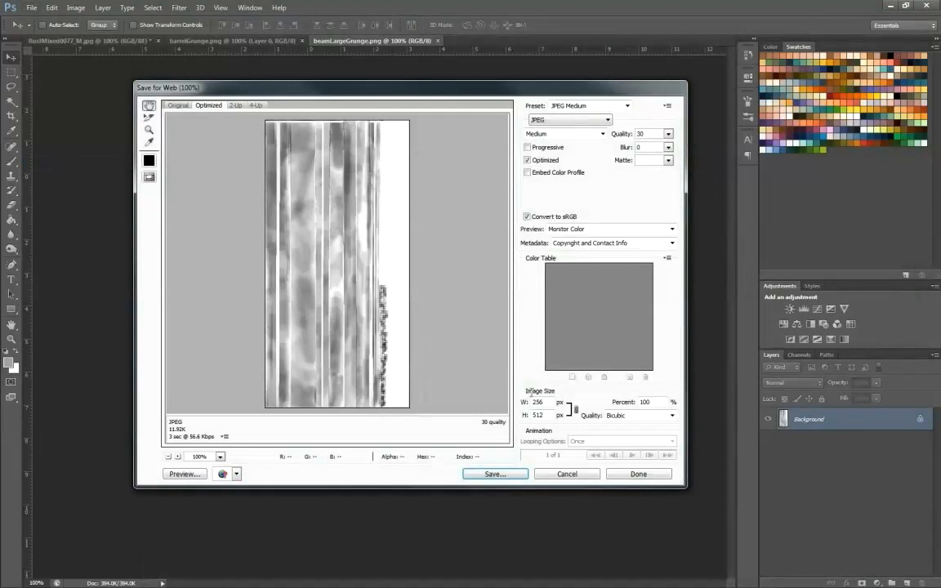
pyautogui.write('128')
pyautogui.click(494, 474)
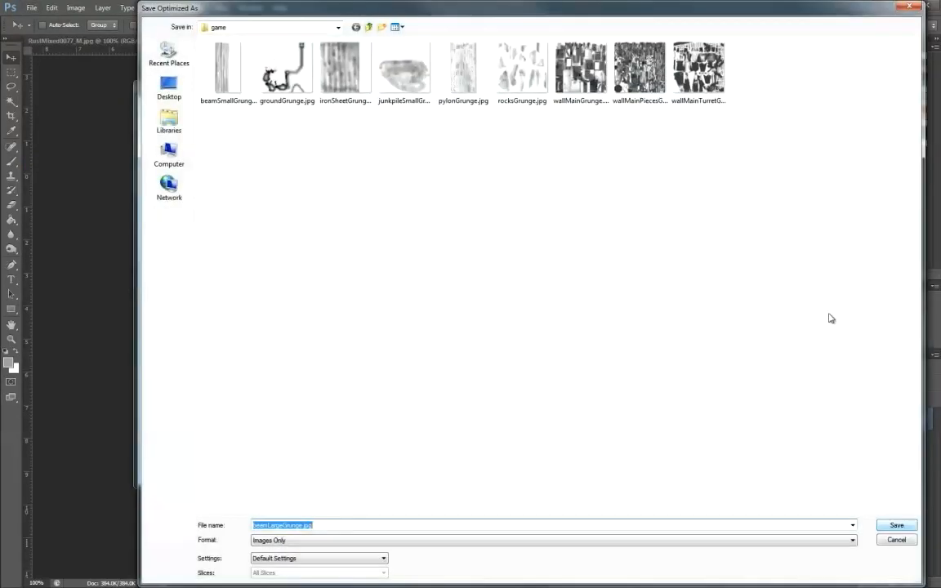
pyautogui.press('Return')
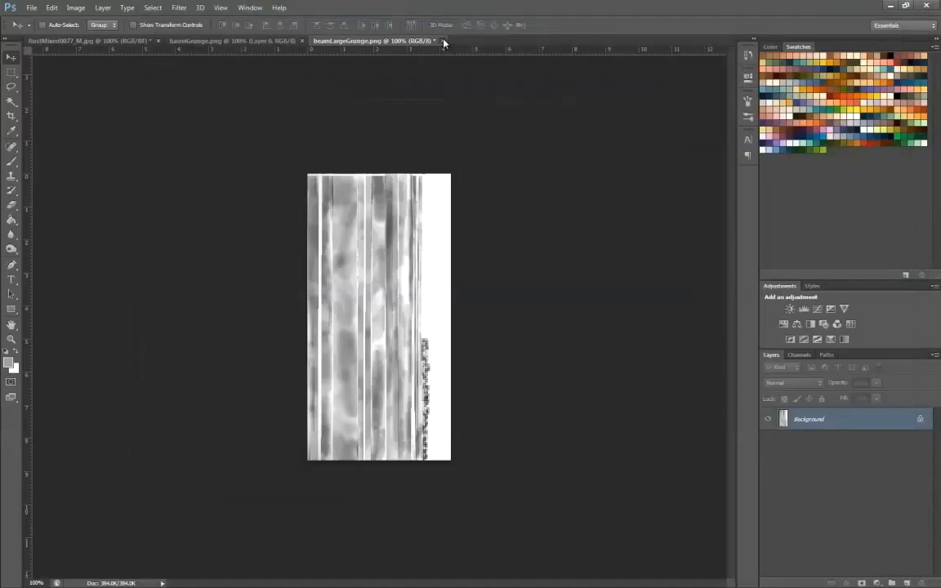
pyautogui.click(442, 41)
pyautogui.click(421, 224)
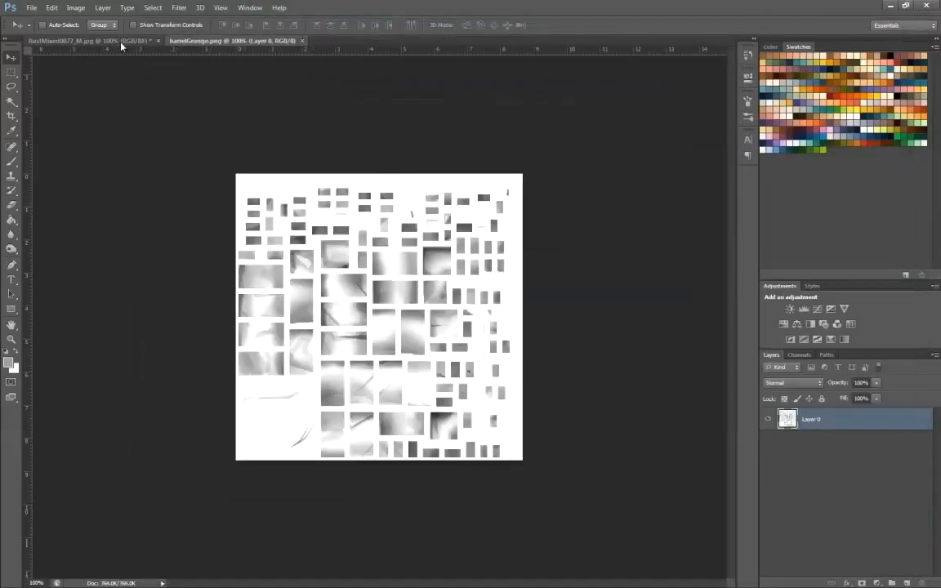
# - Export barrelGrunge.png for the web as a 256 × 256 pixel medium-quality JPEG into the game folder and close the document without saving changes
pyautogui.click(31, 7)
pyautogui.click(81, 163)
pyautogui.write('125')
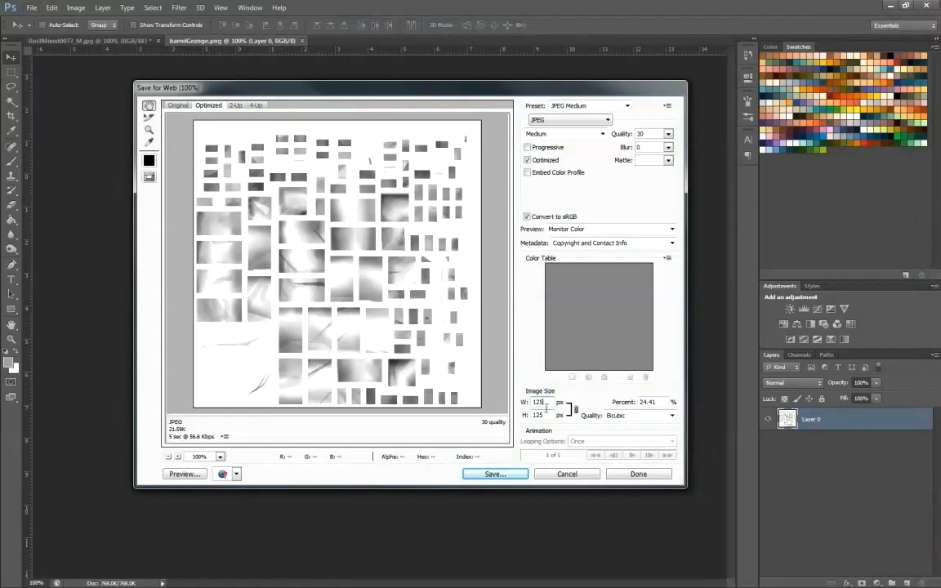
pyautogui.write('8')
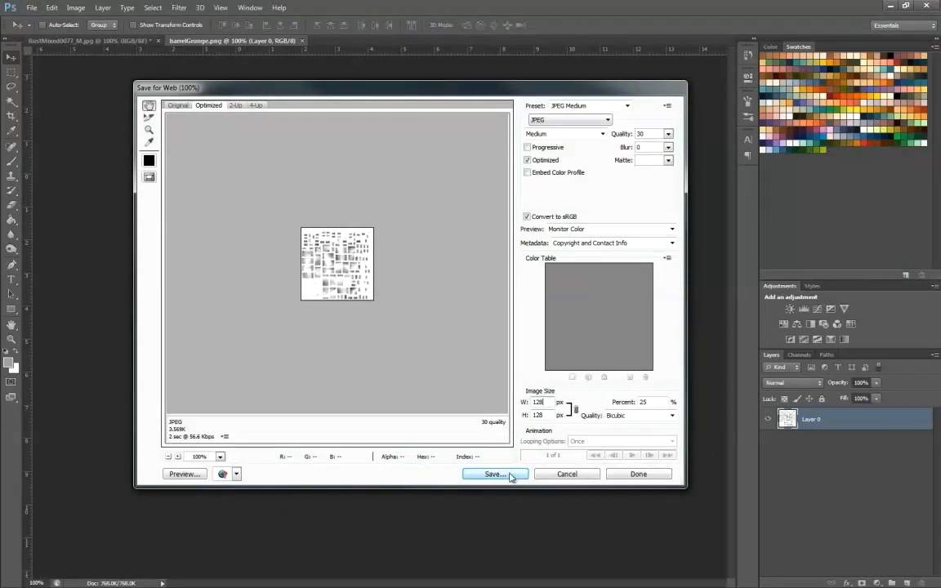
pyautogui.doubleClick(550, 403)
pyautogui.write('256')
pyautogui.click(538, 415)
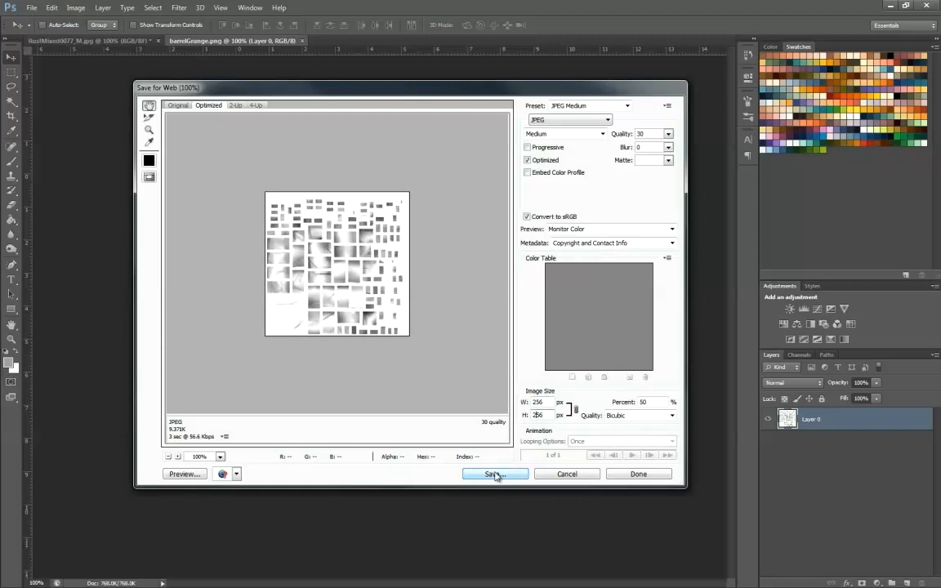
pyautogui.click(494, 473)
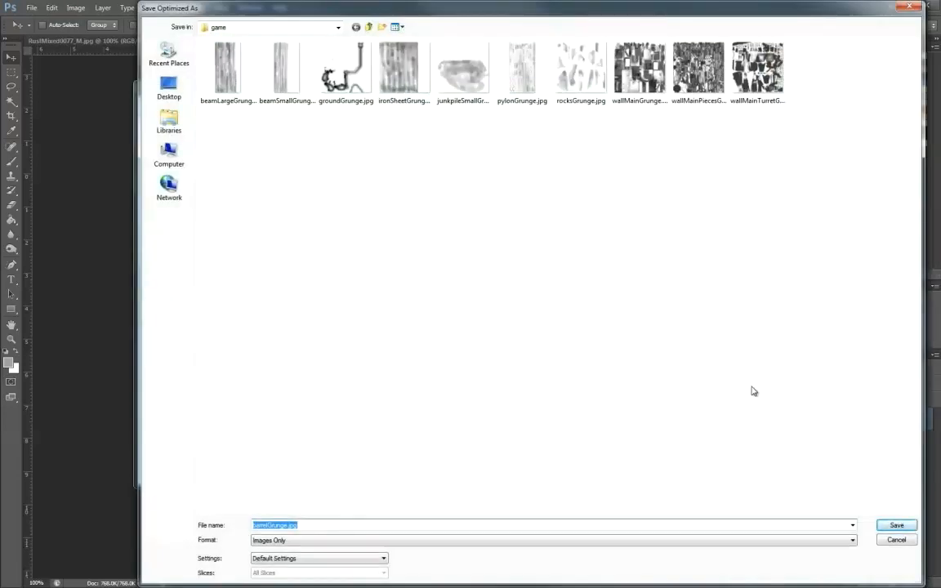
pyautogui.press('Return')
pyautogui.click(306, 41)
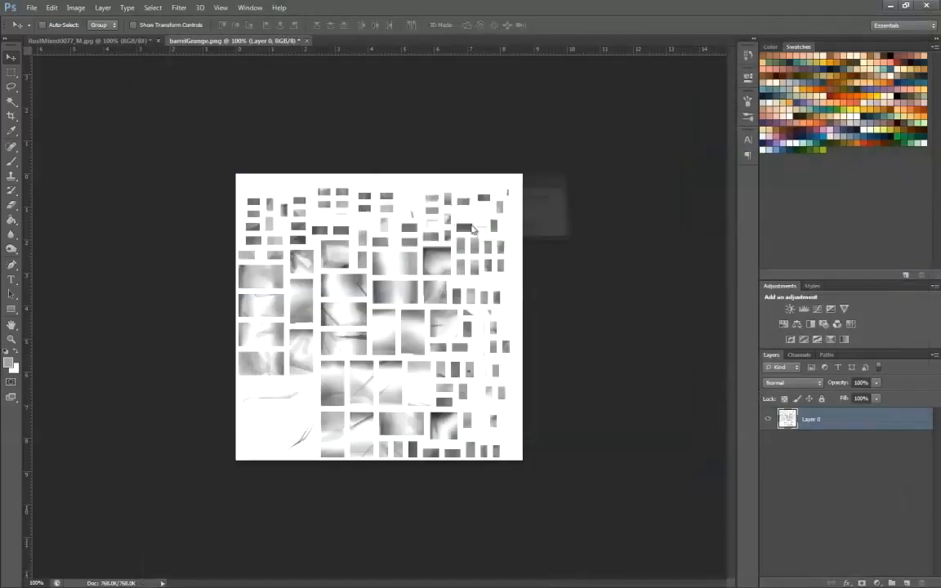
pyautogui.click(472, 226)
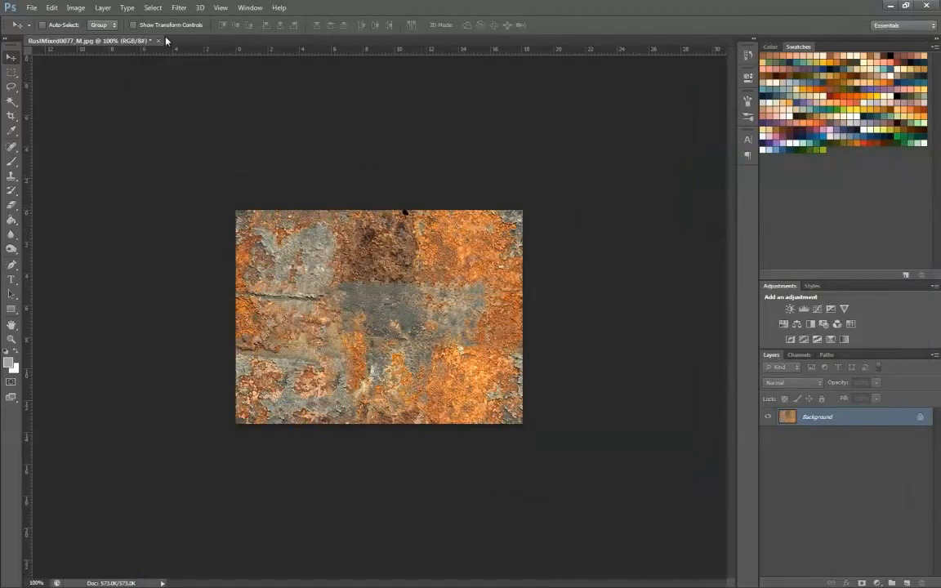
# - Start opening a file and browse the textures library to the static/inorganic/ground/concrete/bare folder to look through its images
pyautogui.click(33, 8)
pyautogui.click(34, 10)
pyautogui.click(31, 7)
pyautogui.click(37, 28)
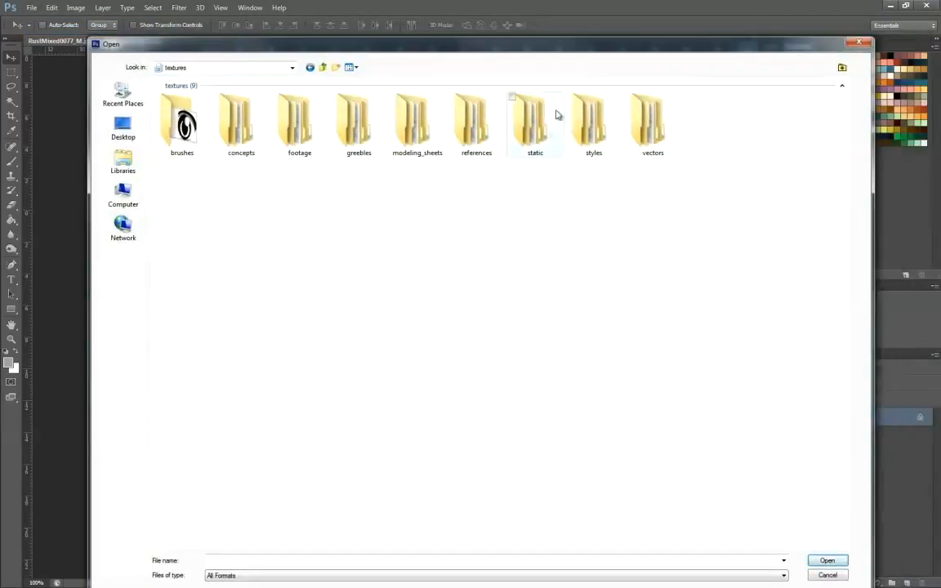
pyautogui.doubleClick(529, 115)
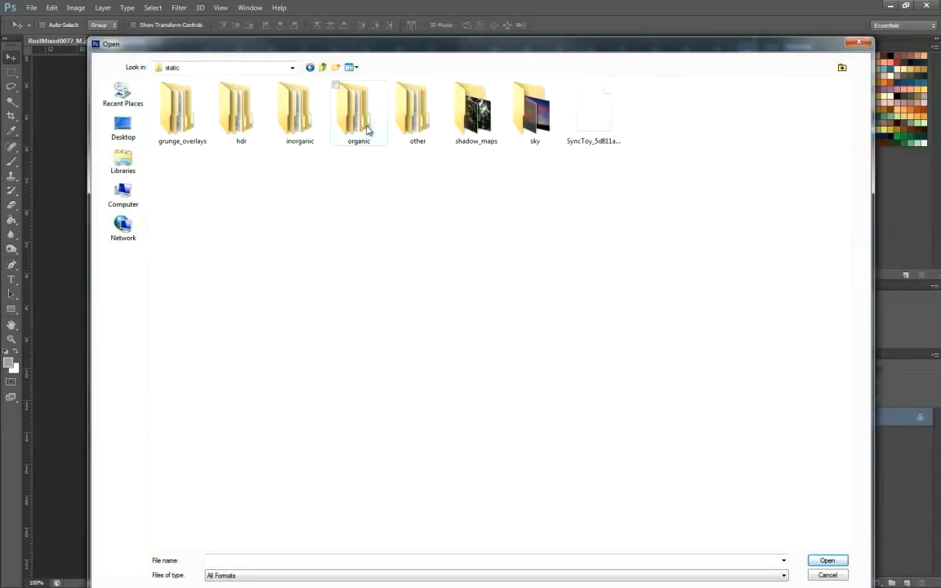
pyautogui.doubleClick(287, 123)
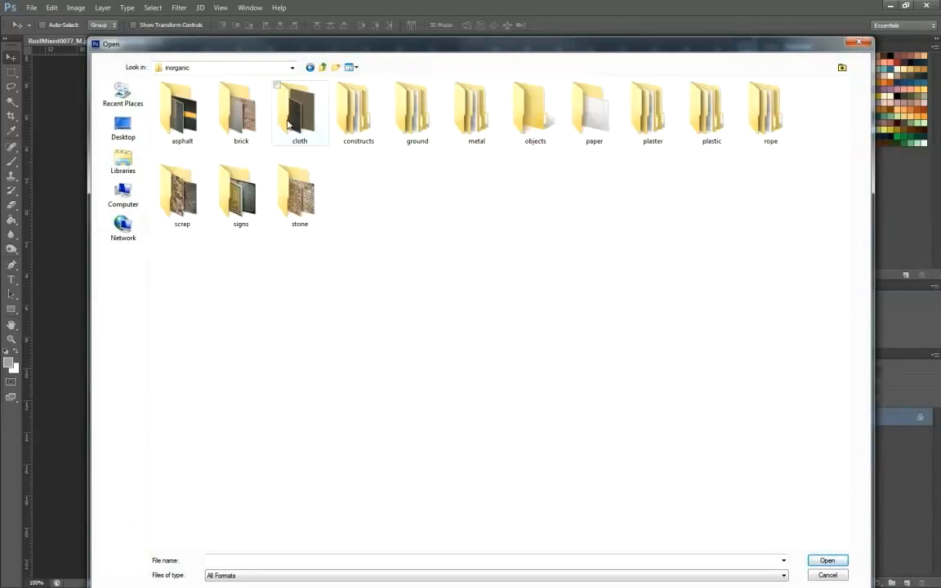
pyautogui.doubleClick(424, 111)
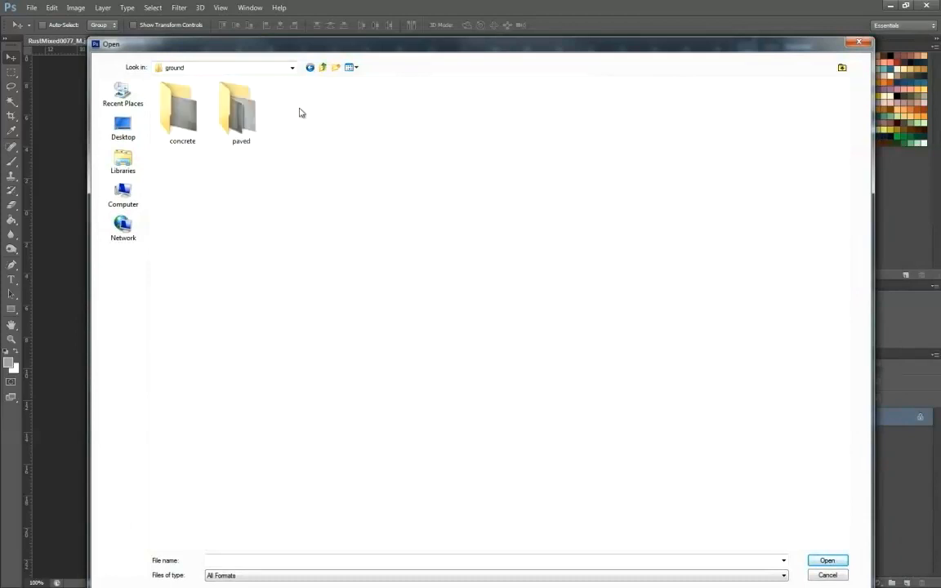
pyautogui.doubleClick(181, 116)
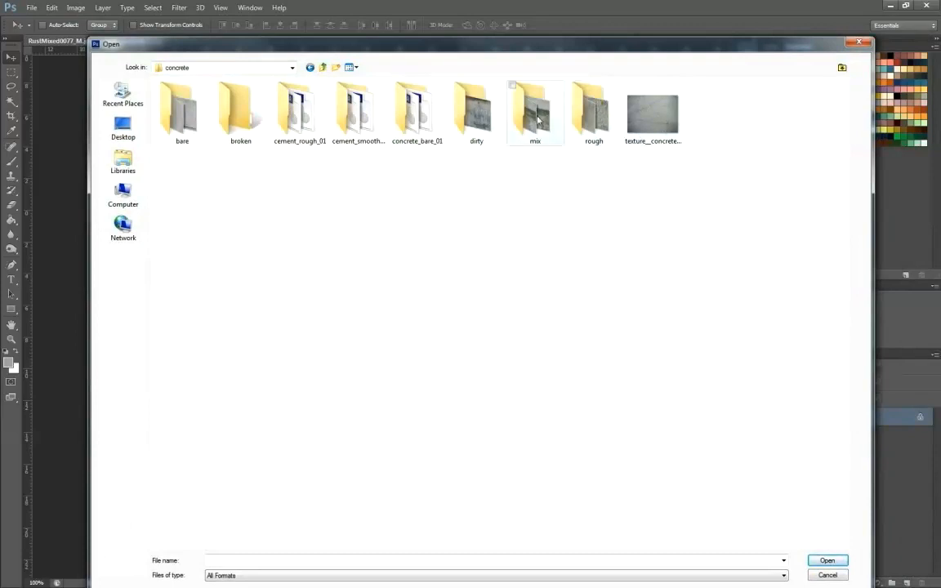
pyautogui.doubleClick(174, 121)
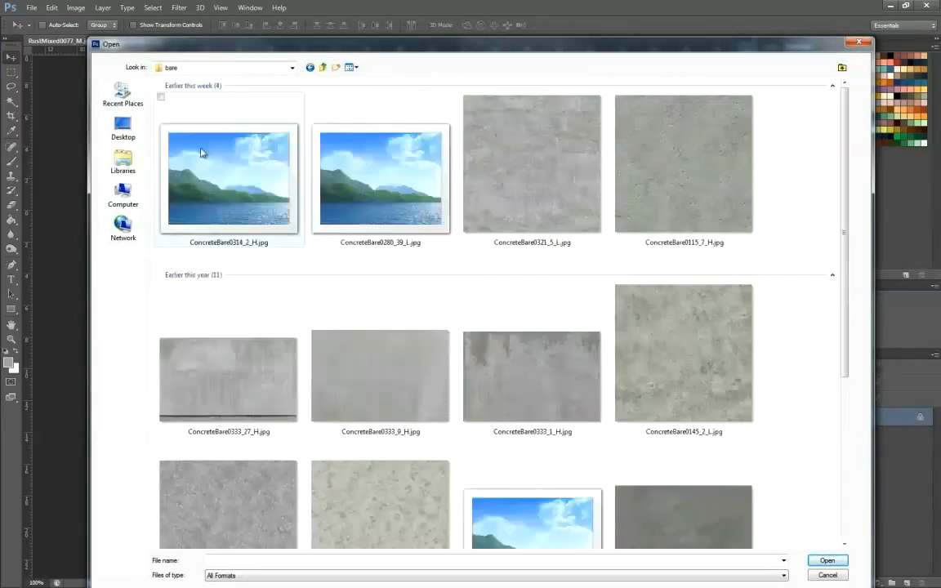
pyautogui.scroll(-5, 802, 405)
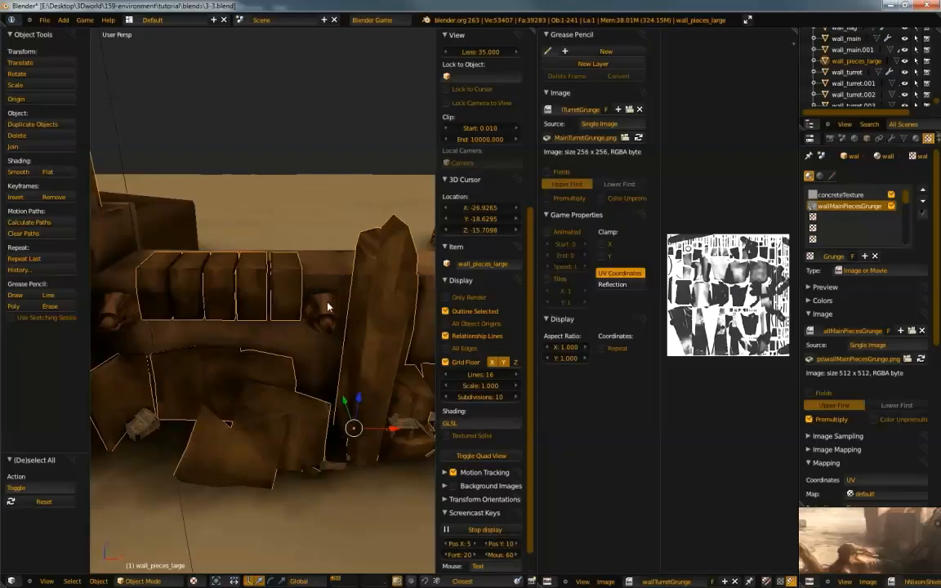
# - Switch to Blender and inspect the large wall pieces up close along with their concreteTexture slot
pyautogui.moveTo(327, 307); pyautogui.dragTo(264, 271, button='middle')
pyautogui.scroll(2, 264, 269)
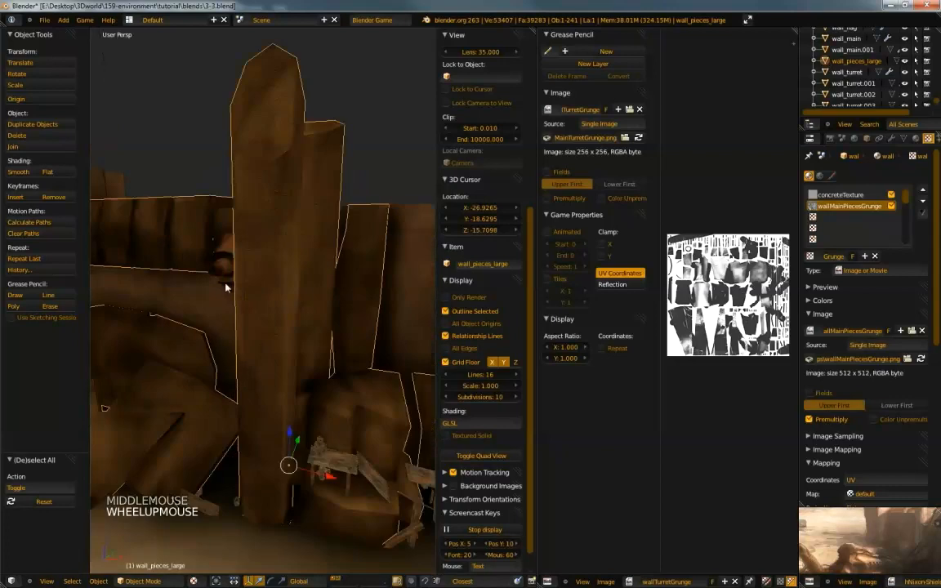
pyautogui.click(841, 194)
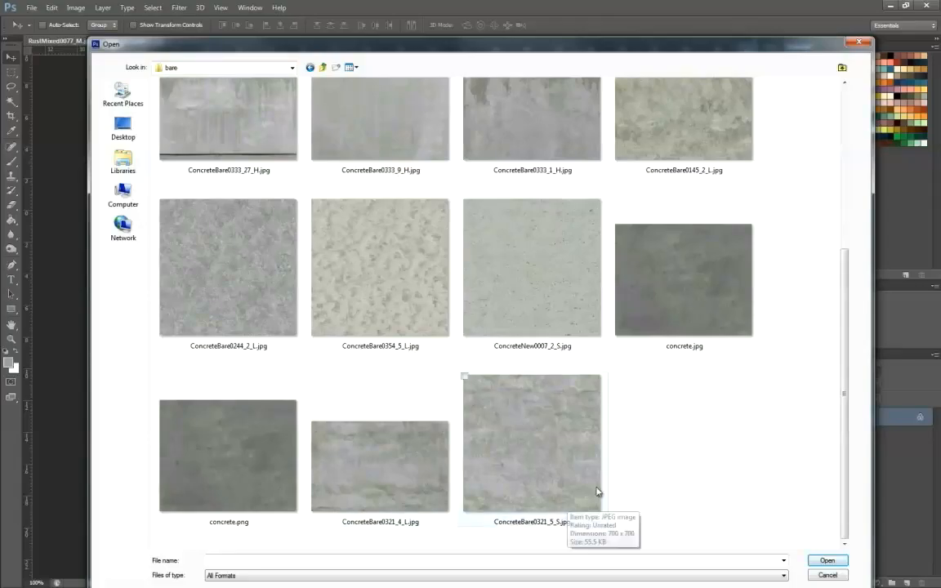
# - Switch back to Photoshop and open ConcreteBare0115_7_H.jpg from the bare concrete folder
pyautogui.scroll(3, 686, 478)
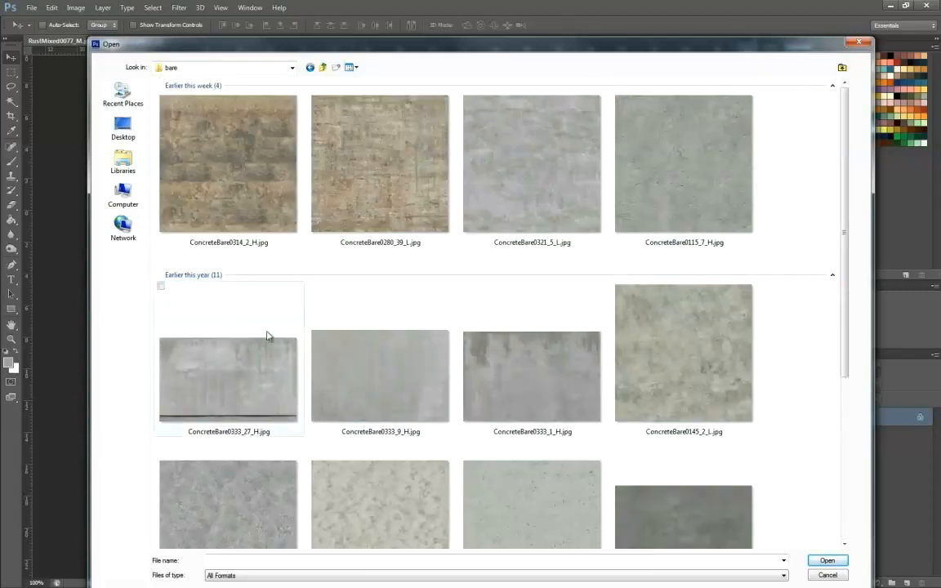
pyautogui.click(675, 204)
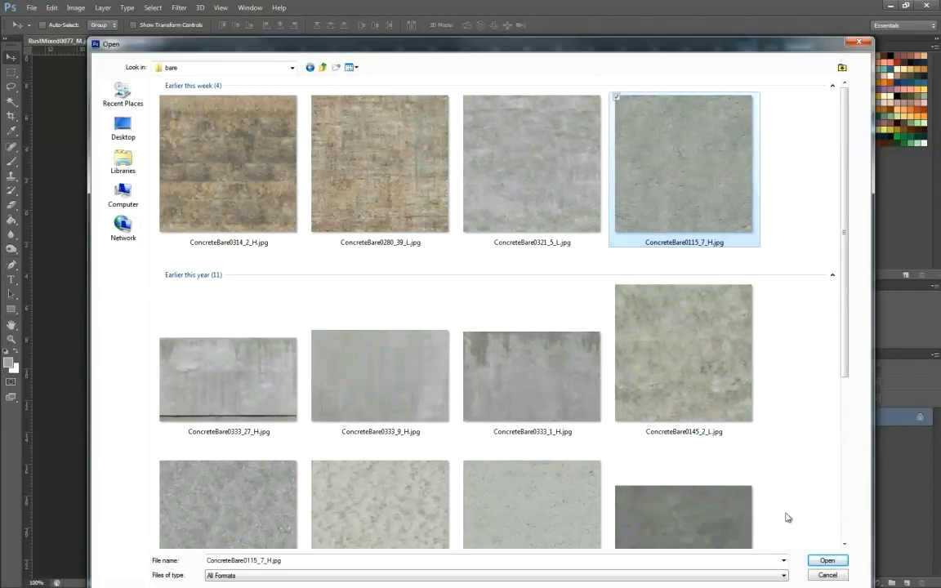
pyautogui.click(827, 560)
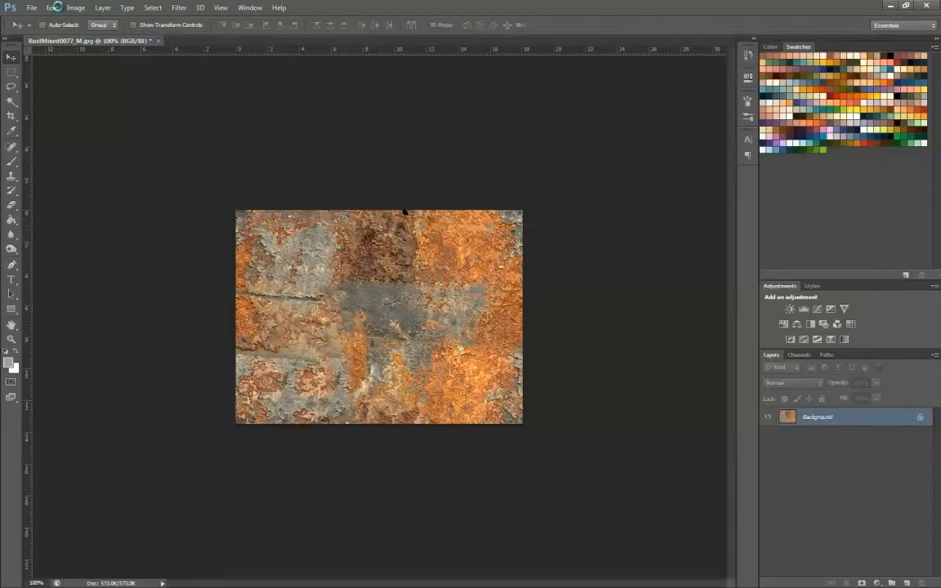
# - Set up a web export of the concrete texture as a medium-quality JPEG at 512 × 512 pixels
pyautogui.click(31, 7)
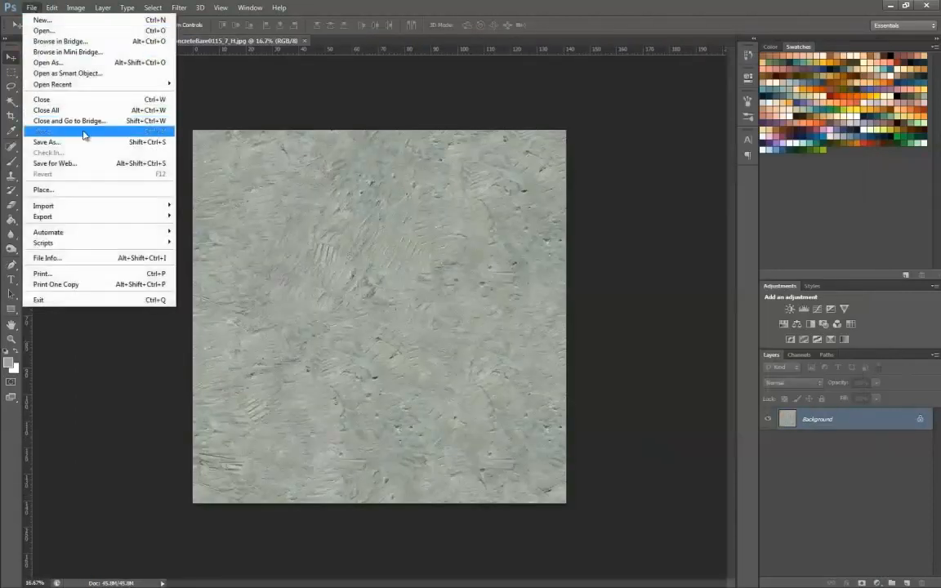
pyautogui.click(86, 163)
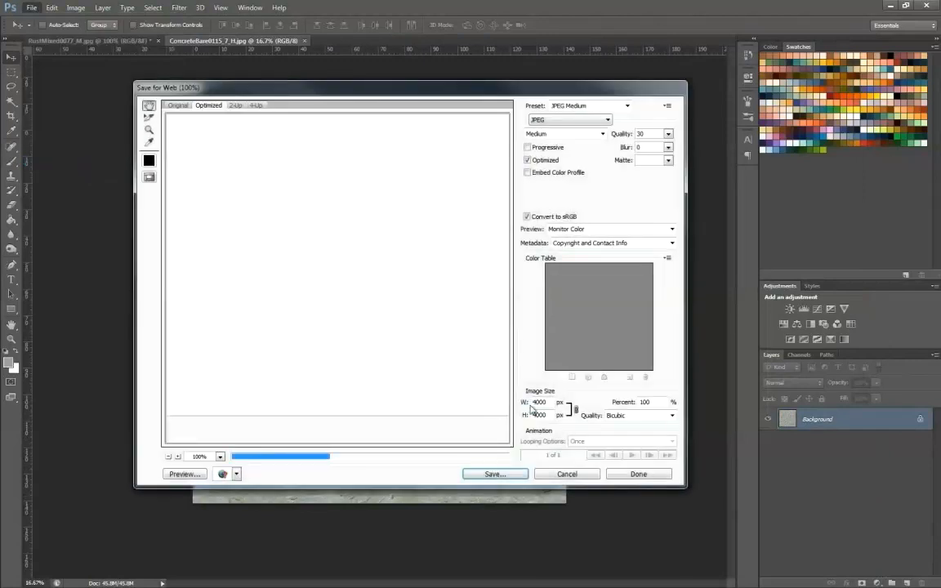
pyautogui.write('1024')
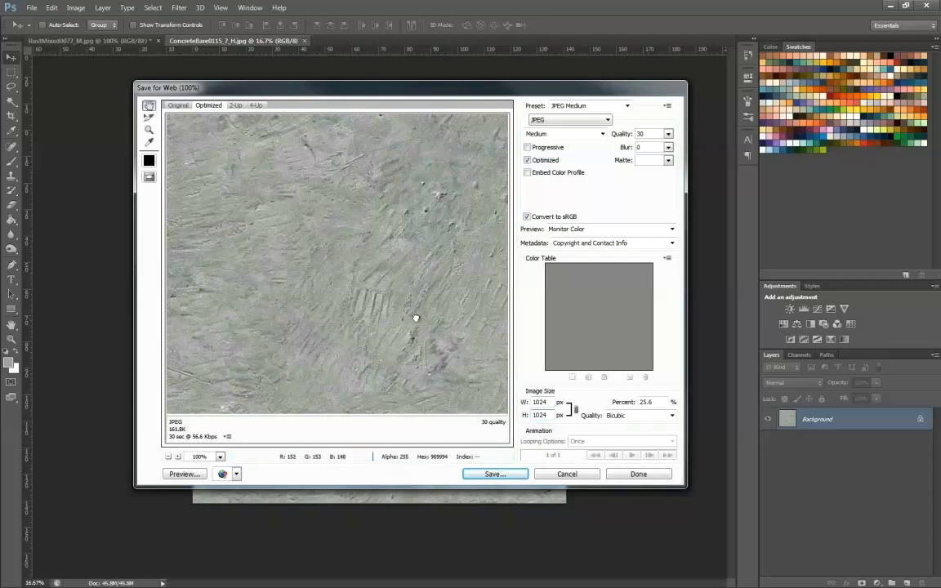
pyautogui.moveTo(261, 224); pyautogui.dragTo(308, 289)
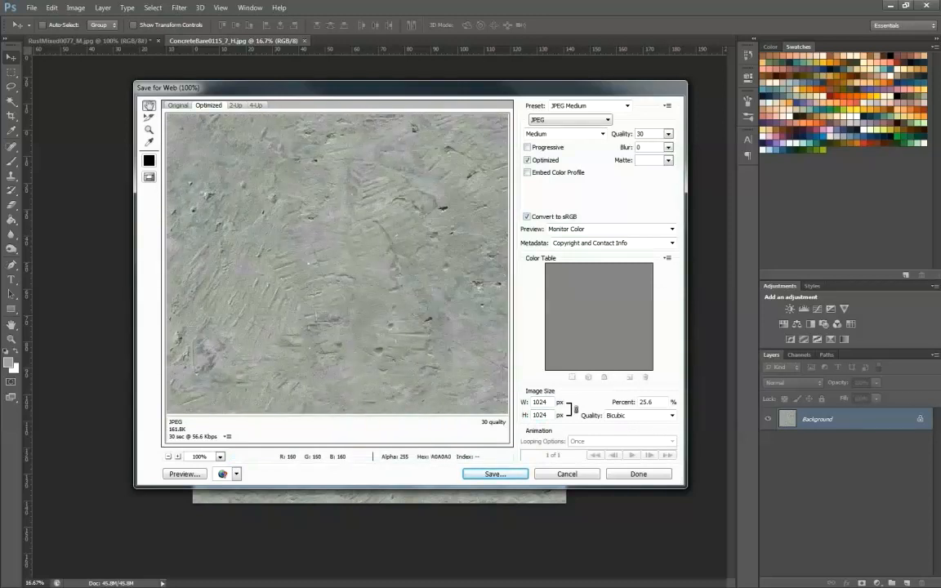
pyautogui.write('51')
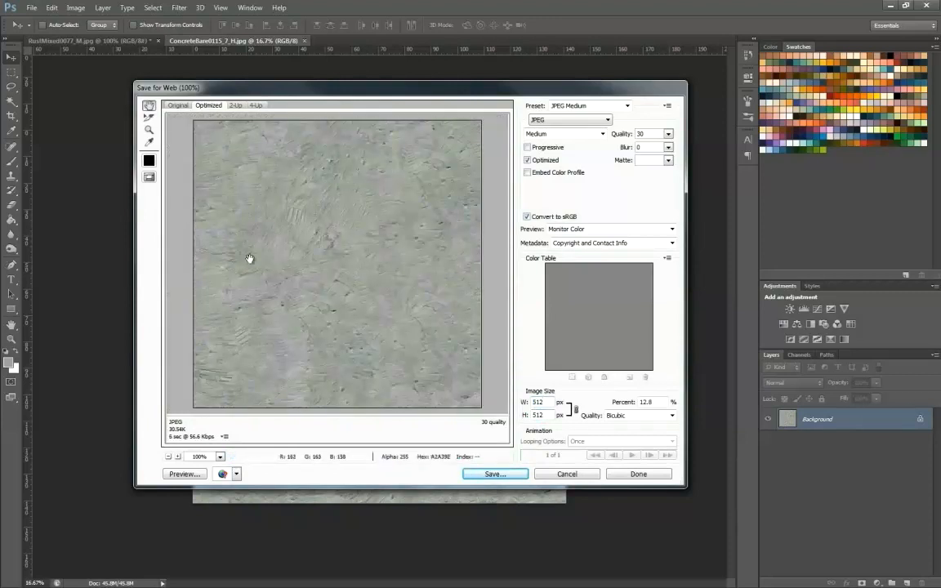
# - Save the optimized concrete image as concreteTile in the tiles folder inside the project's textures folder
pyautogui.click(494, 474)
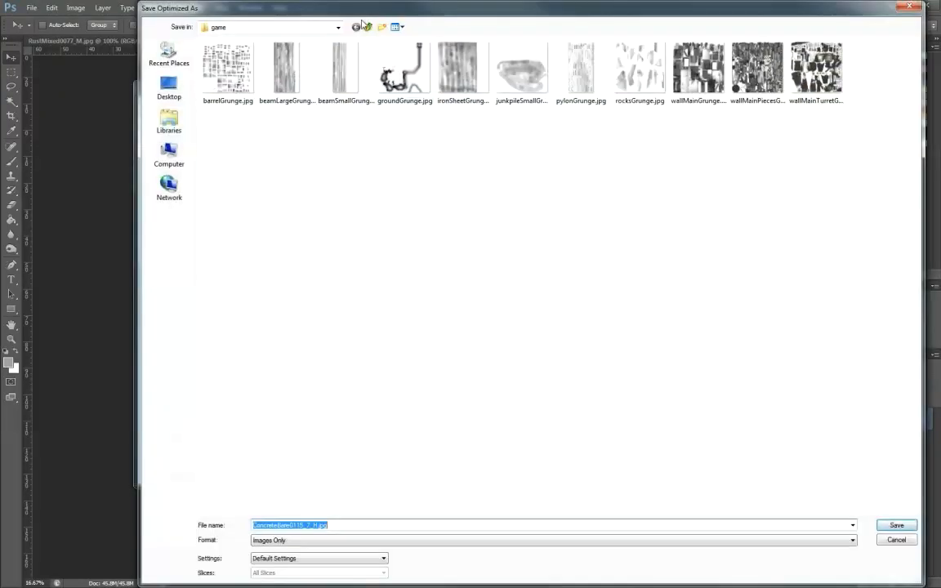
pyautogui.click(367, 27)
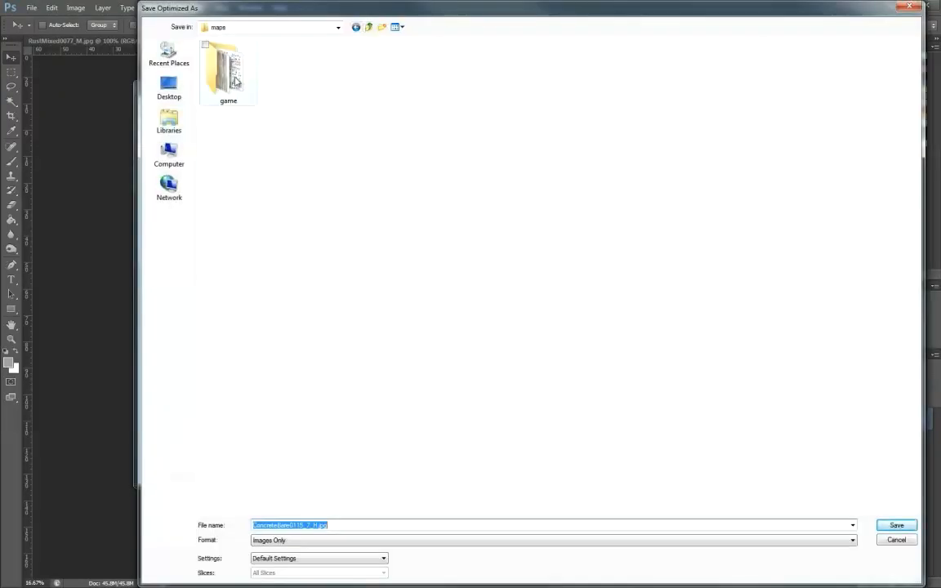
pyautogui.click(369, 27)
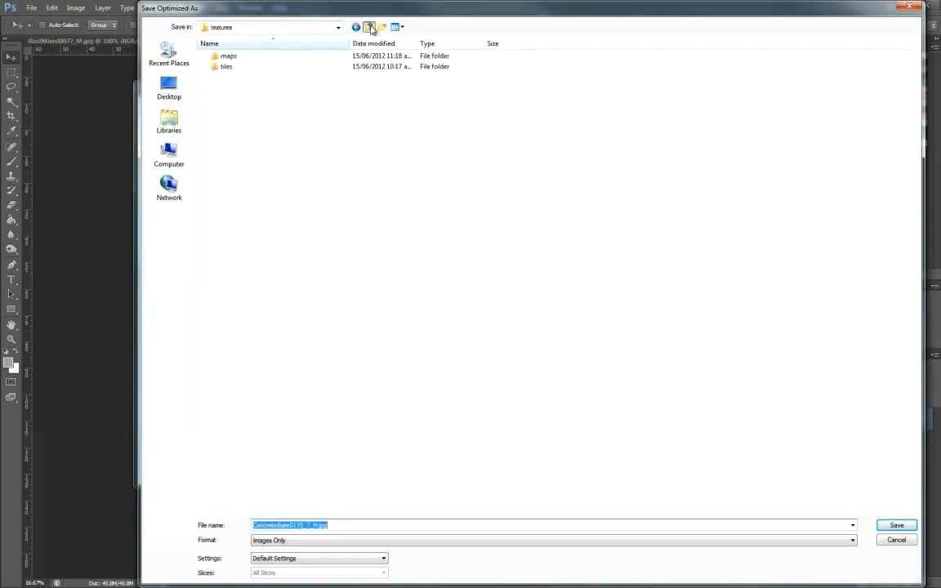
pyautogui.doubleClick(263, 68)
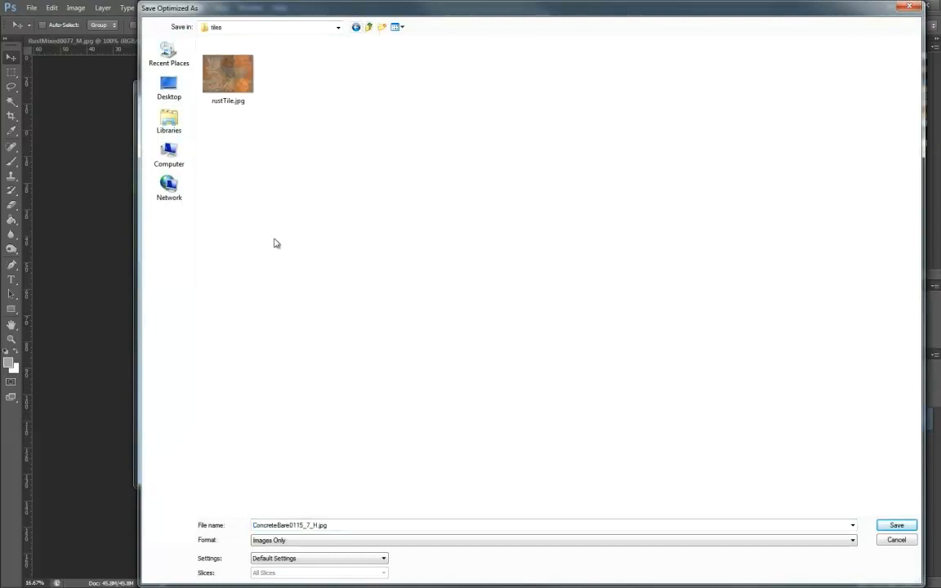
pyautogui.doubleClick(345, 523)
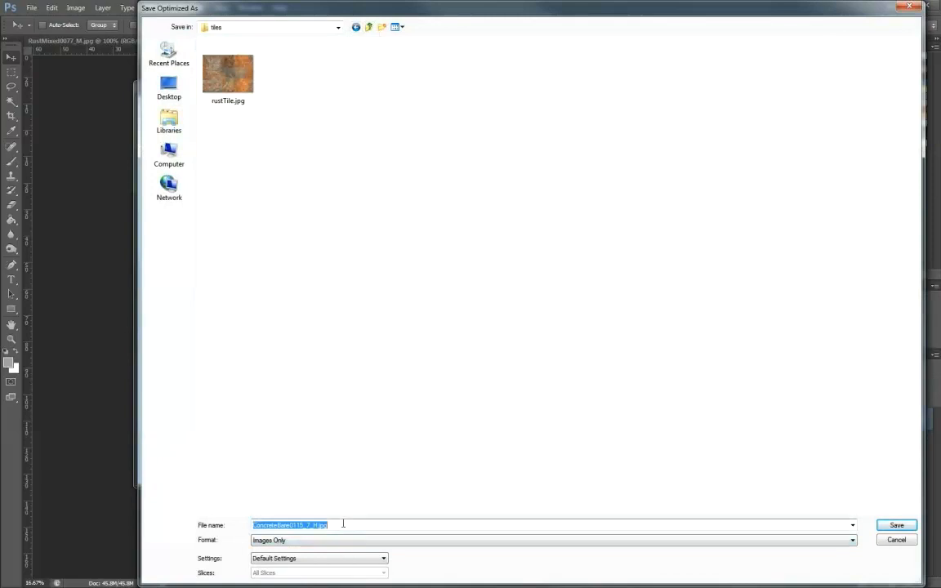
pyautogui.write('concreteTile')
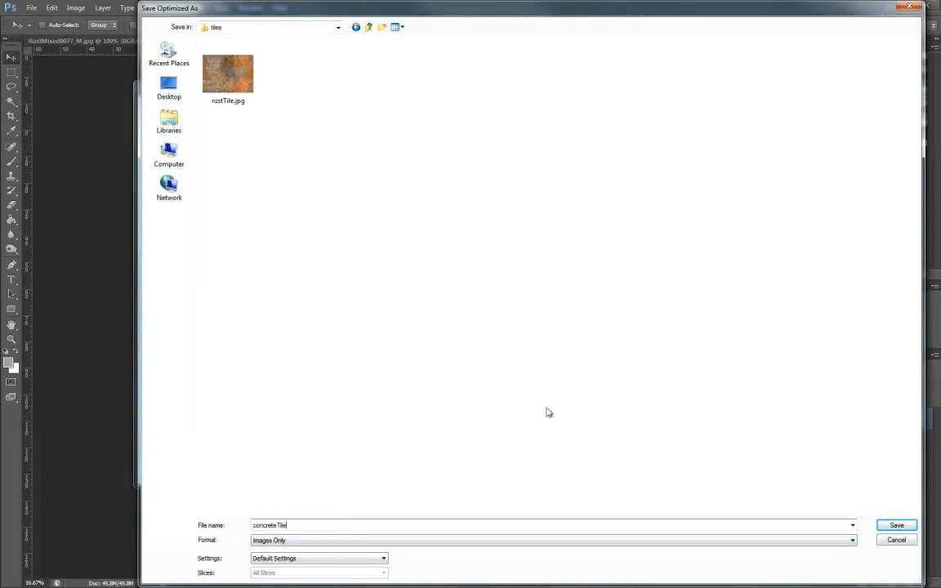
pyautogui.click(896, 525)
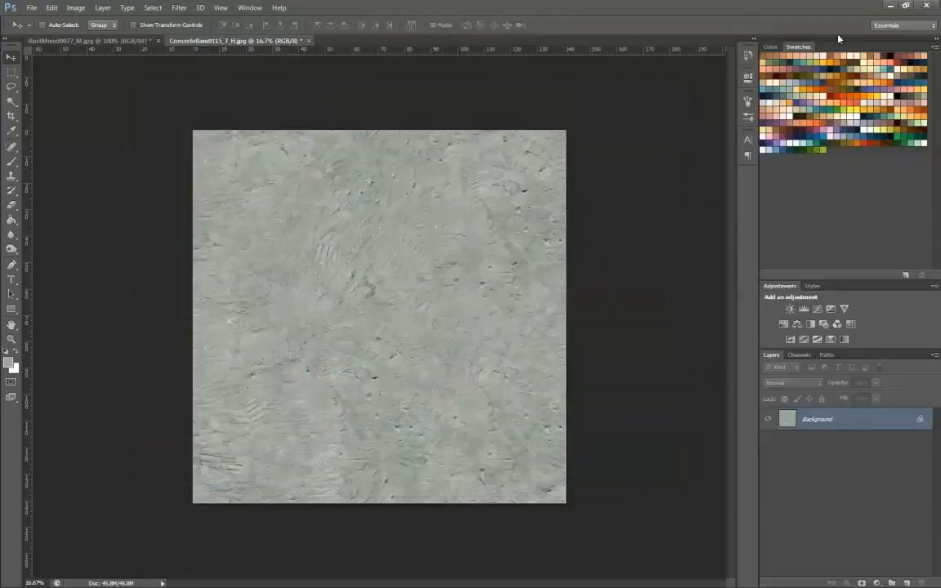
# - Switch to the textures maps folder in the file explorer and check the combined size of the original grunge PNGs and the game folder's size
pyautogui.click(889, 7)
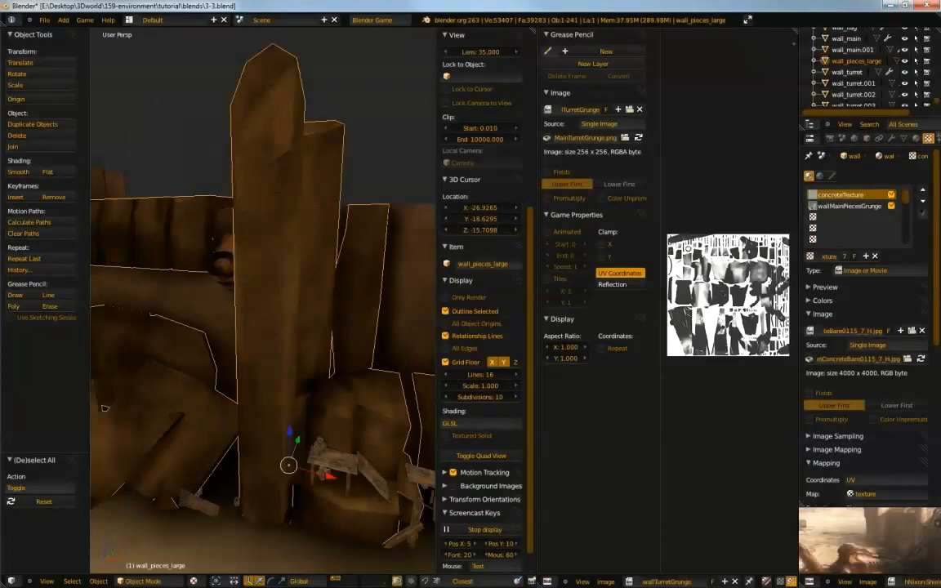
pyautogui.hotkey('alt', 'Tab')
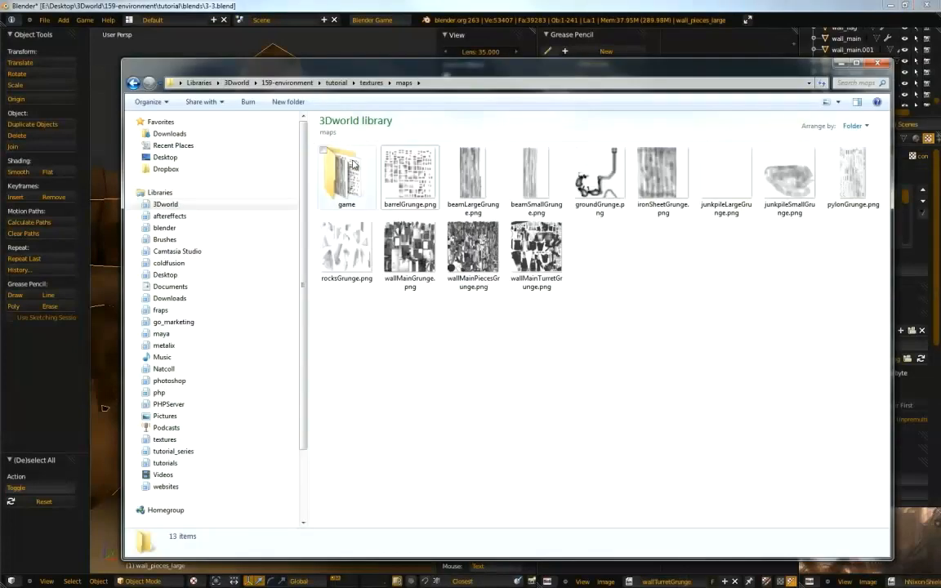
pyautogui.click(392, 178)
pyautogui.keyDown('shift'); pyautogui.click(536, 249); pyautogui.keyUp('shift')
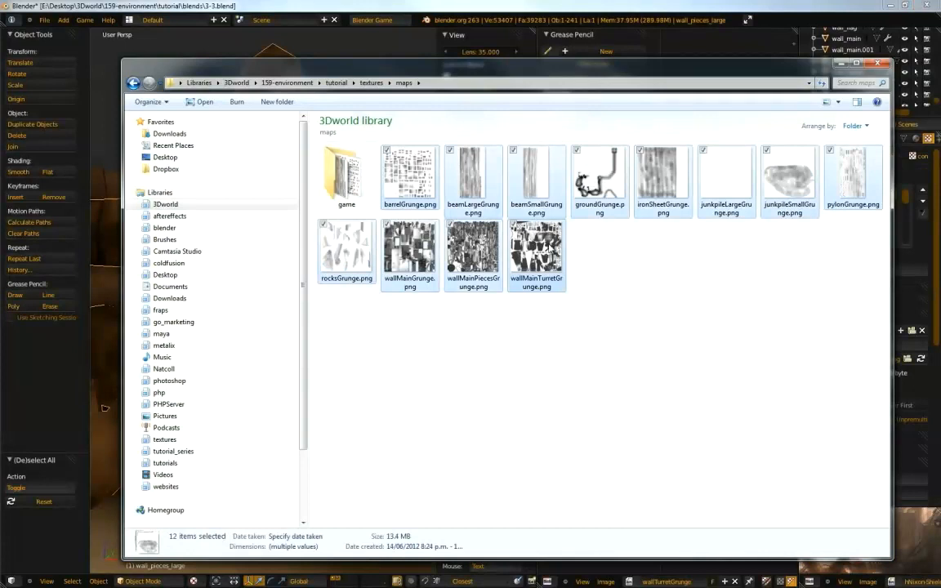
pyautogui.rightClick(549, 247)
pyautogui.click(447, 311)
pyautogui.click(349, 182)
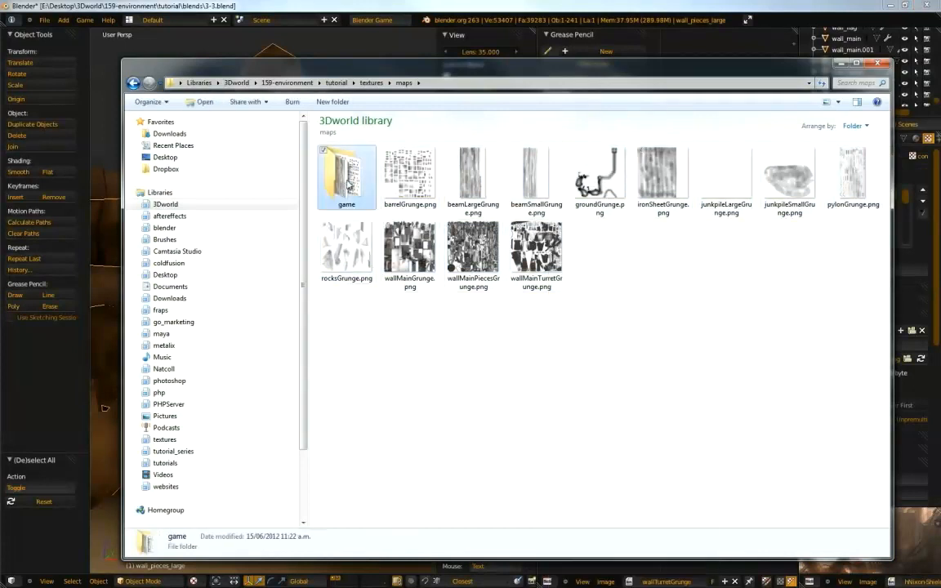
pyautogui.rightClick(350, 181)
pyautogui.click(425, 477)
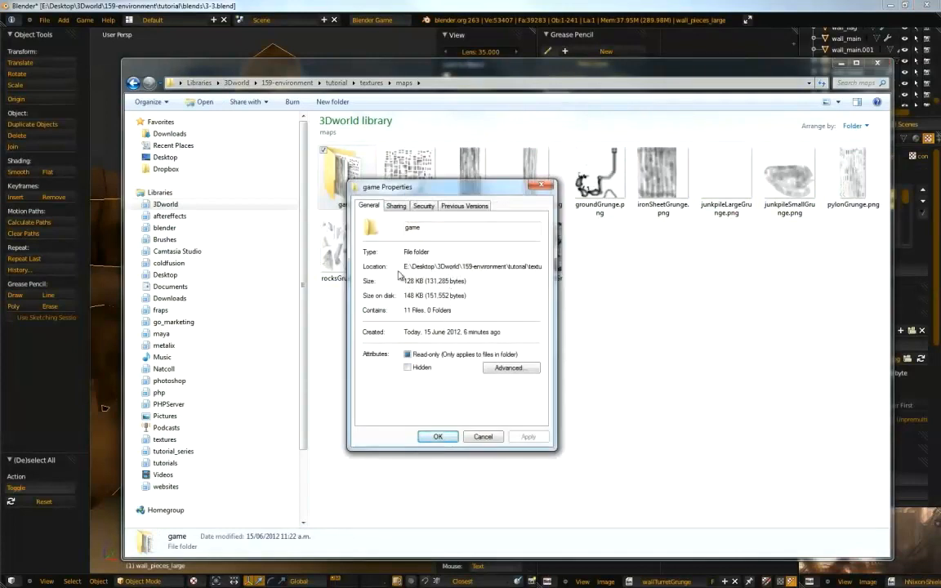
pyautogui.click(542, 188)
# - Open the tiles folder inside textures and check the combined size of concreteTile.jpg and rustTile.jpg
pyautogui.click(372, 82)
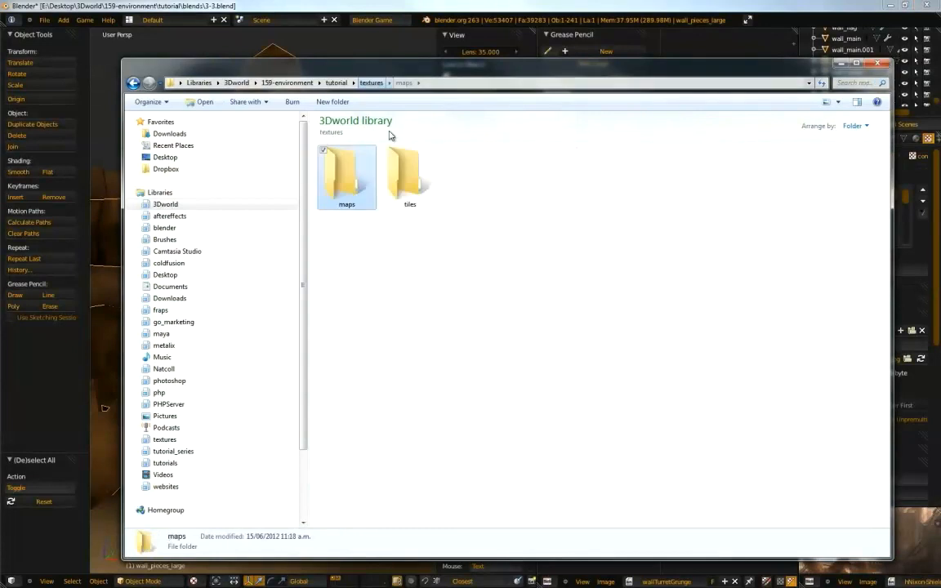
pyautogui.doubleClick(410, 179)
pyautogui.moveTo(456, 255); pyautogui.dragTo(337, 157)
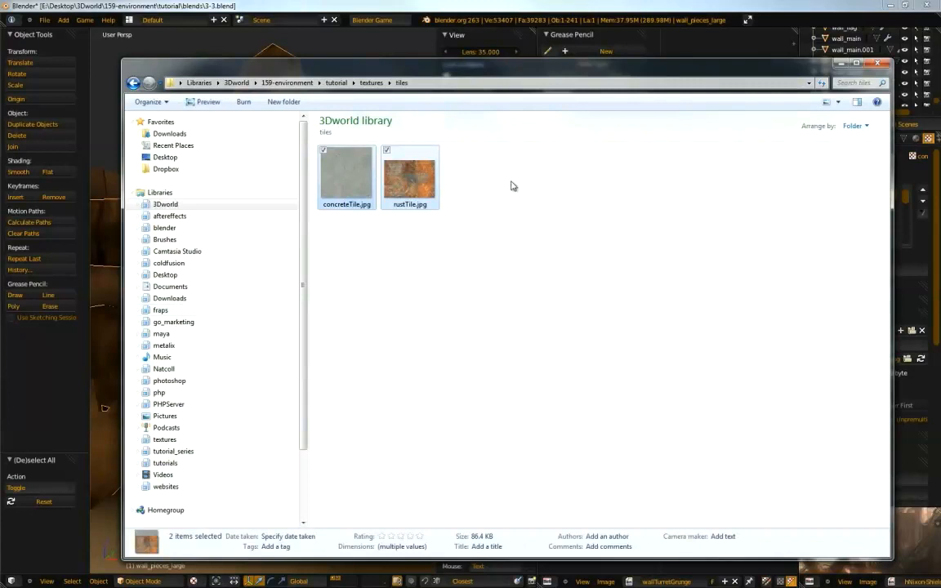
pyautogui.click(495, 262)
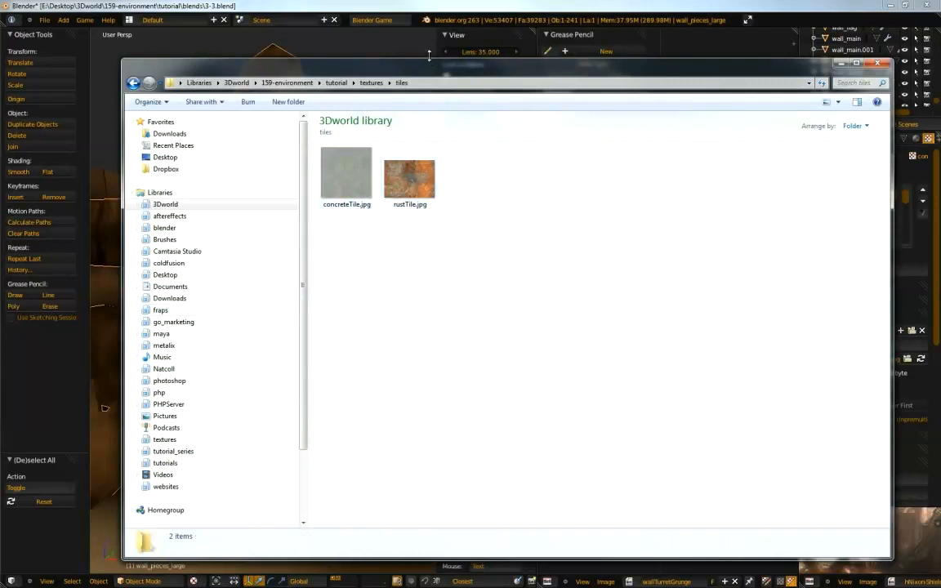
# - Switch back to Blender, replace the concreteTexture image with concreteTile.jpg from the tiles folder, and inspect the wall surface up close
pyautogui.click(447, 8)
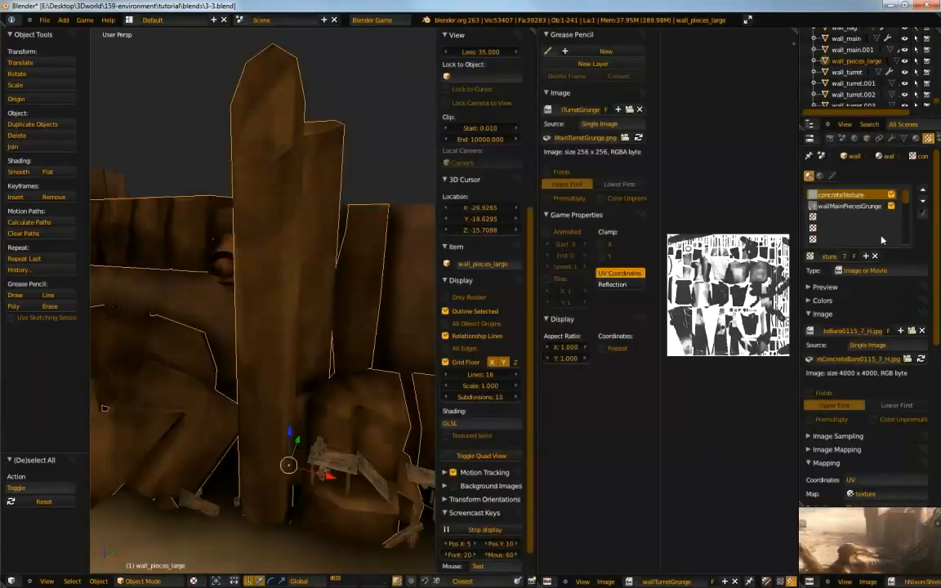
pyautogui.click(911, 330)
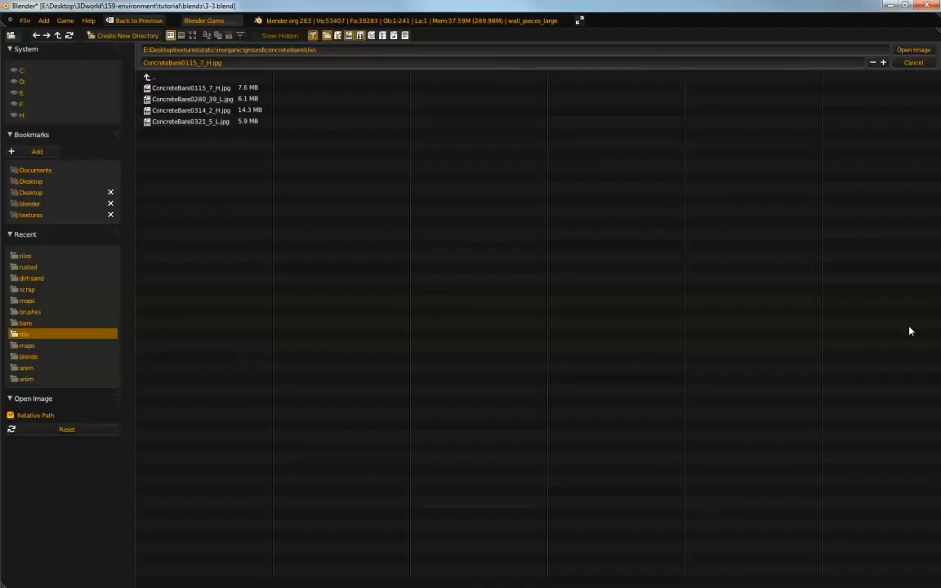
pyautogui.click(71, 254)
pyautogui.click(171, 88)
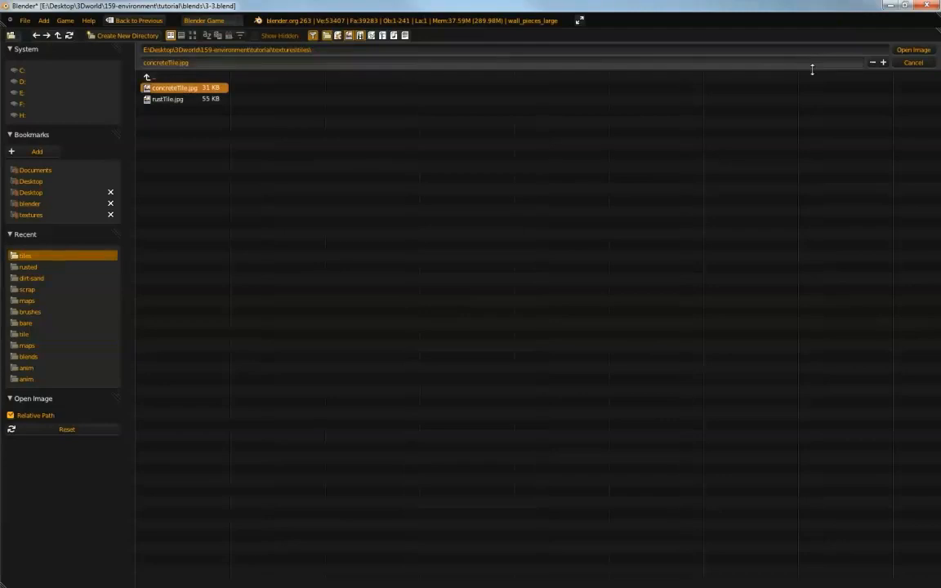
pyautogui.click(913, 49)
pyautogui.moveTo(232, 255); pyautogui.dragTo(252, 248, button='middle')
pyautogui.scroll(2, 252, 247)
pyautogui.scroll(1, 246, 250)
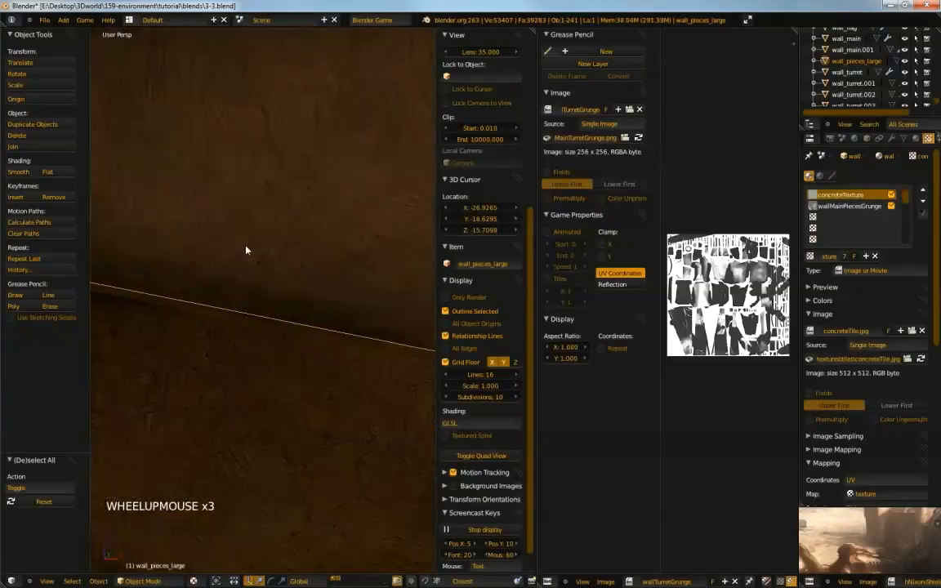
pyautogui.scroll(-2, 245, 250)
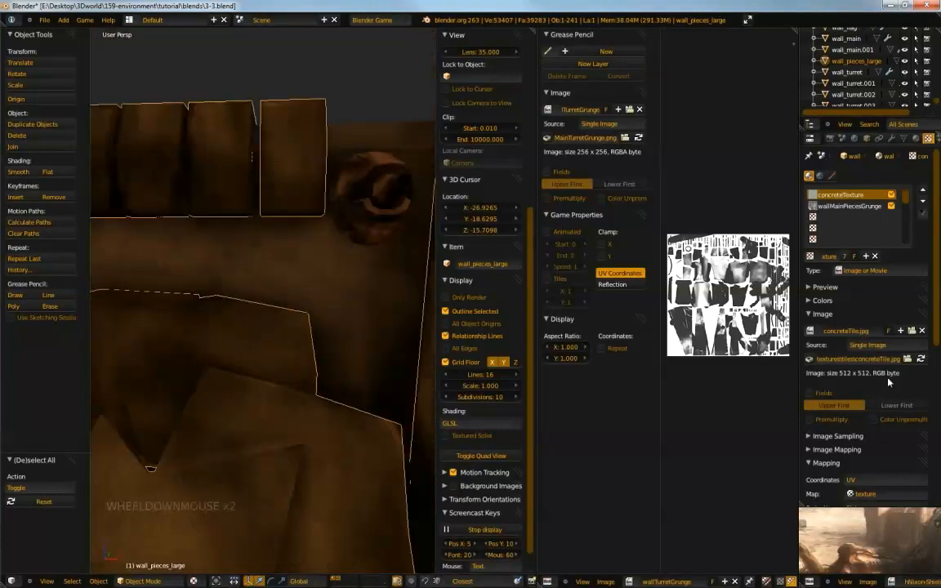
# - Replace the wallMainPiecesGrunge texture's image on the large wall pieces with wallMainPiecesGrunge.jpg from the game folder
pyautogui.click(850, 206)
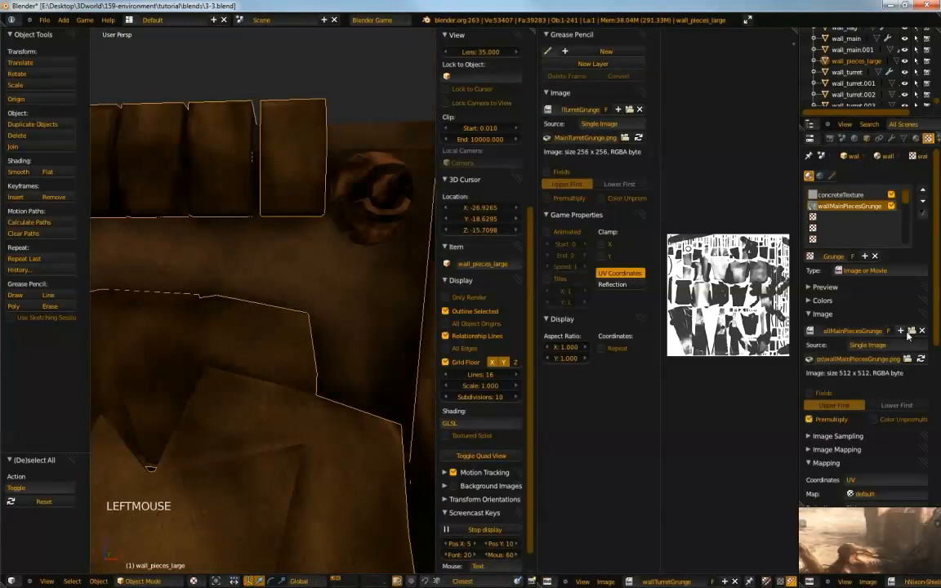
pyautogui.click(911, 330)
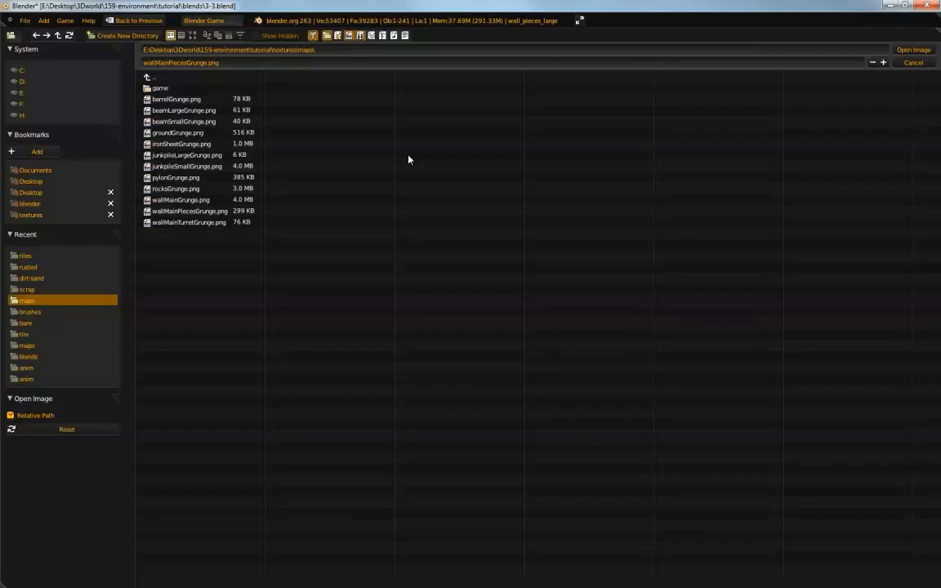
pyautogui.click(157, 87)
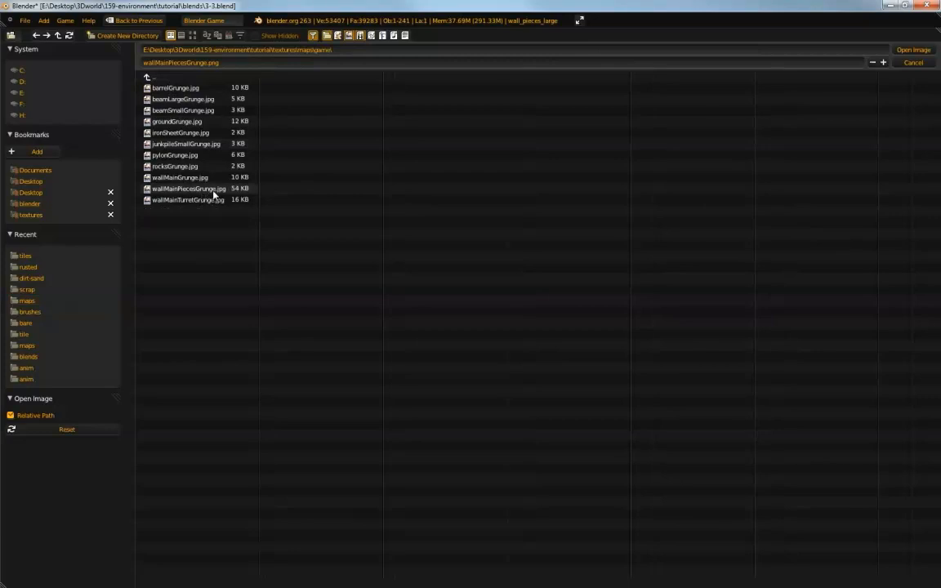
pyautogui.click(196, 189)
pyautogui.click(913, 50)
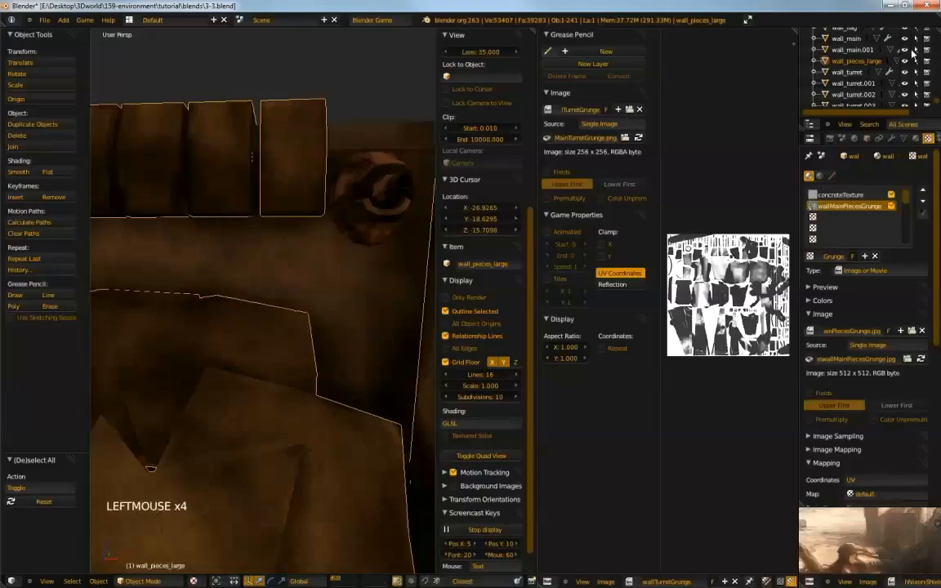
# - Select the main wall and replace its wallMainGrunge texture image with wallMainGrunge.jpg from the game folder
pyautogui.rightClick(334, 262)
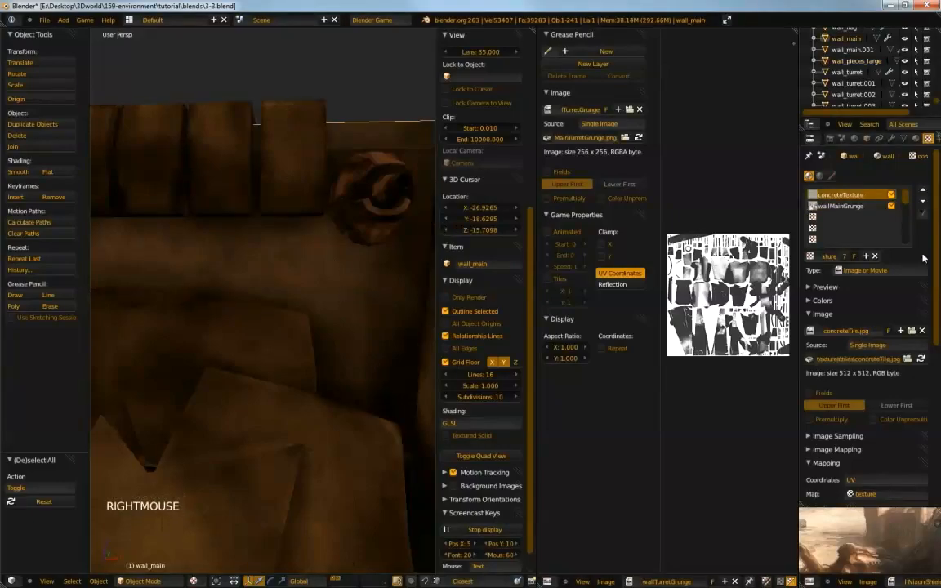
pyautogui.click(858, 206)
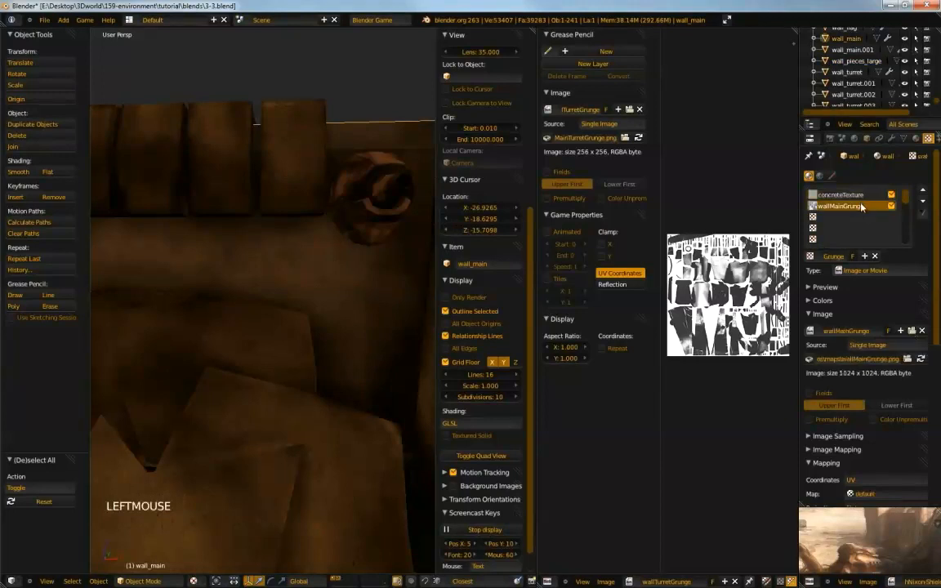
pyautogui.click(911, 332)
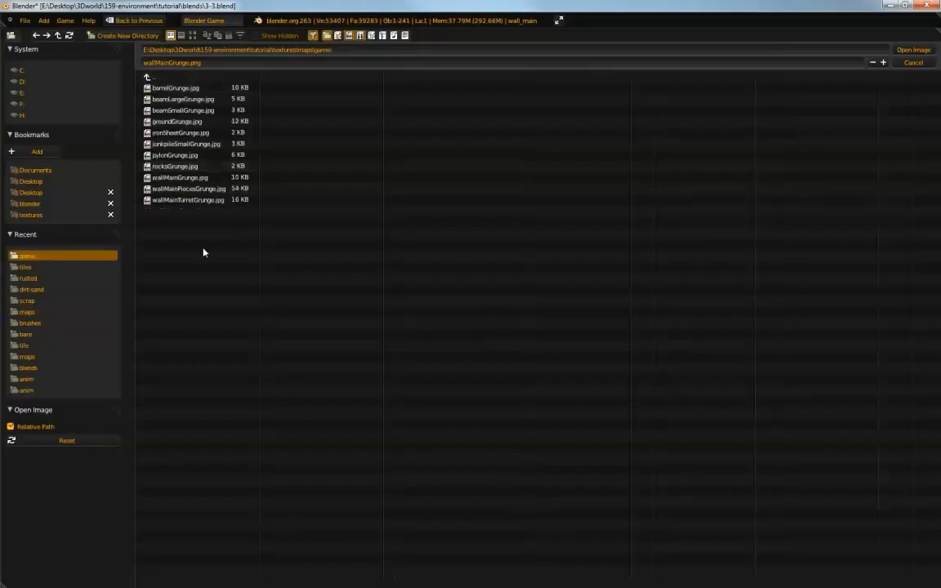
pyautogui.click(195, 177)
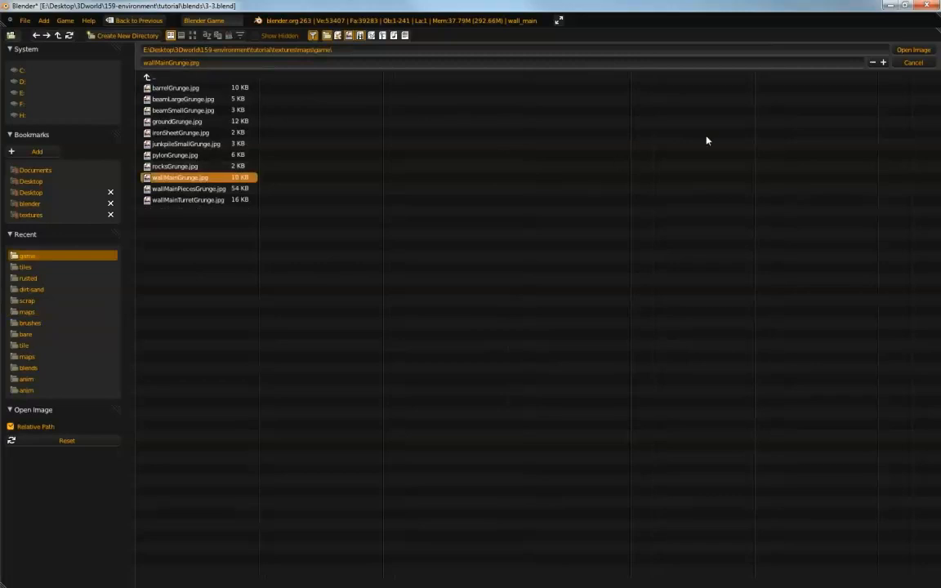
pyautogui.click(913, 51)
# - Select the wall turret and load wallMainTurretGrunge.jpg from the game folder as its wallTurretGrunge texture image
pyautogui.scroll(-2, 292, 261)
pyautogui.rightClick(289, 215)
pyautogui.click(911, 330)
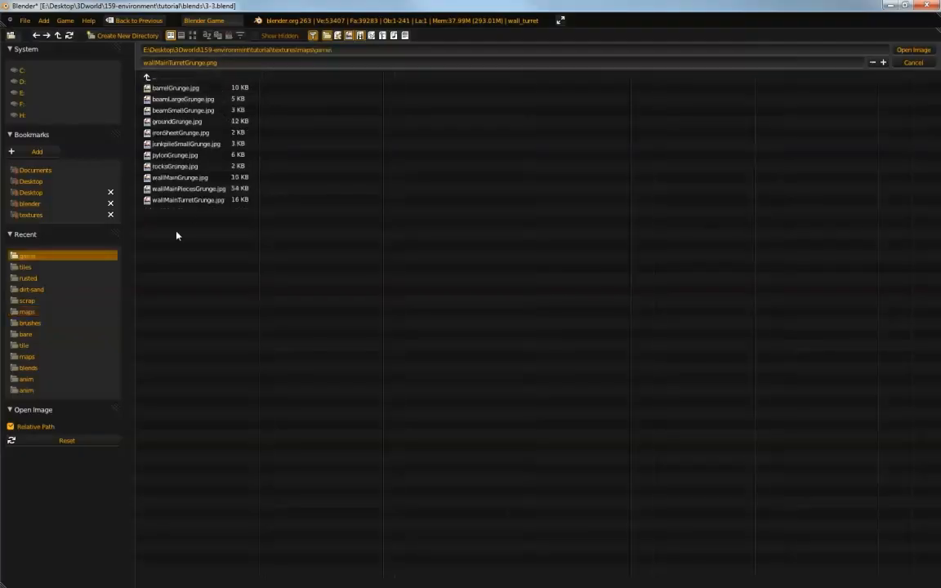
pyautogui.click(211, 200)
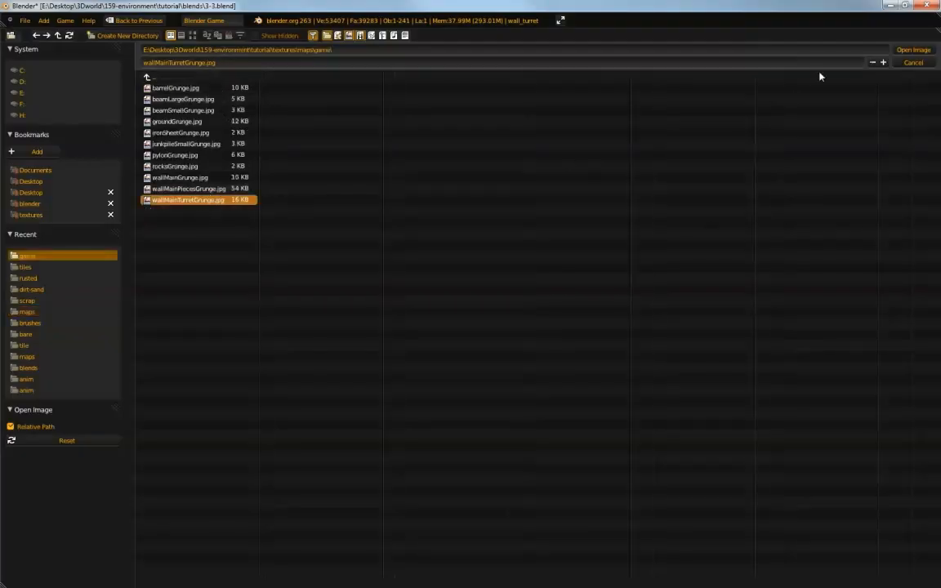
pyautogui.click(912, 49)
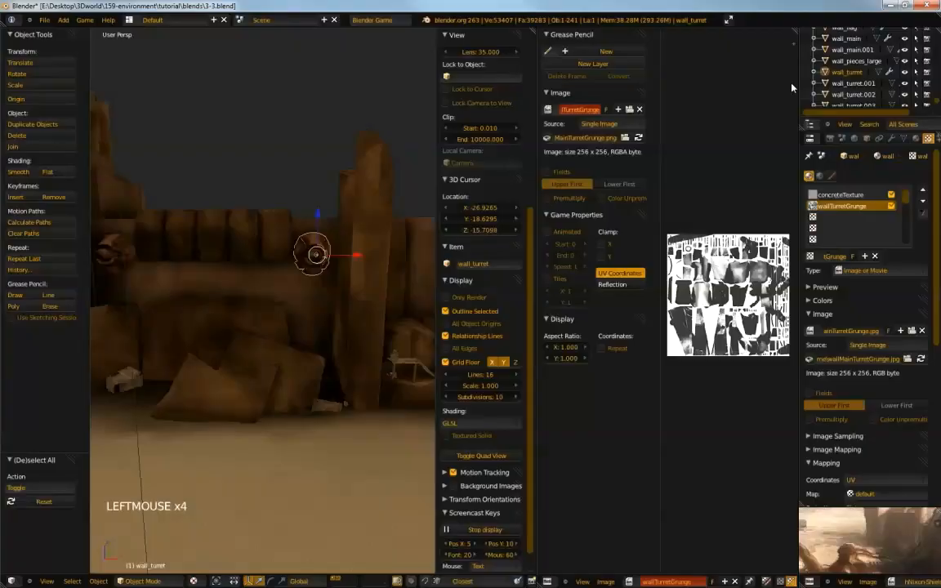
# - Select a roofing sheet beside the wall and replace its ironSheetGrunge texture image with ironSheetGrunge.jpg from the game folder
pyautogui.rightClick(127, 381)
pyautogui.click(882, 194)
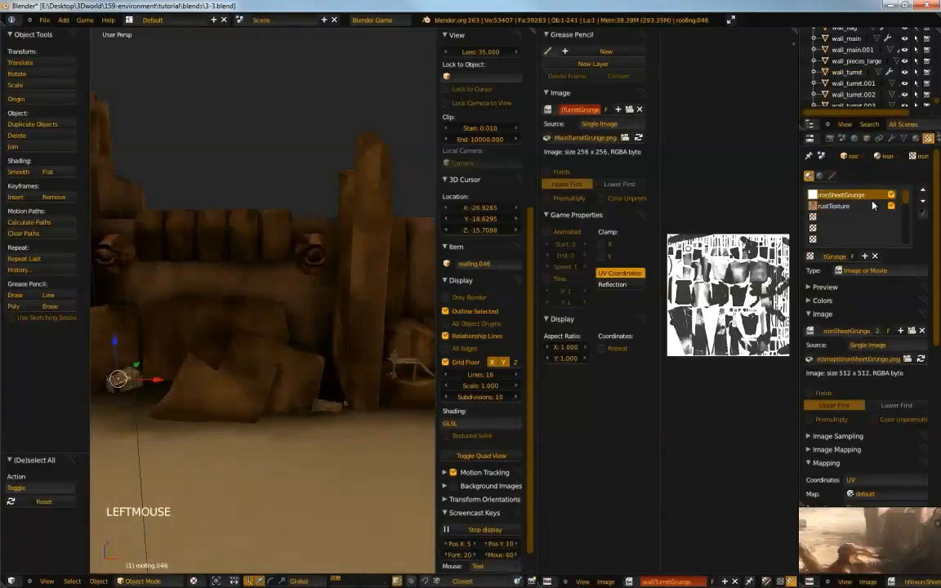
pyautogui.click(910, 331)
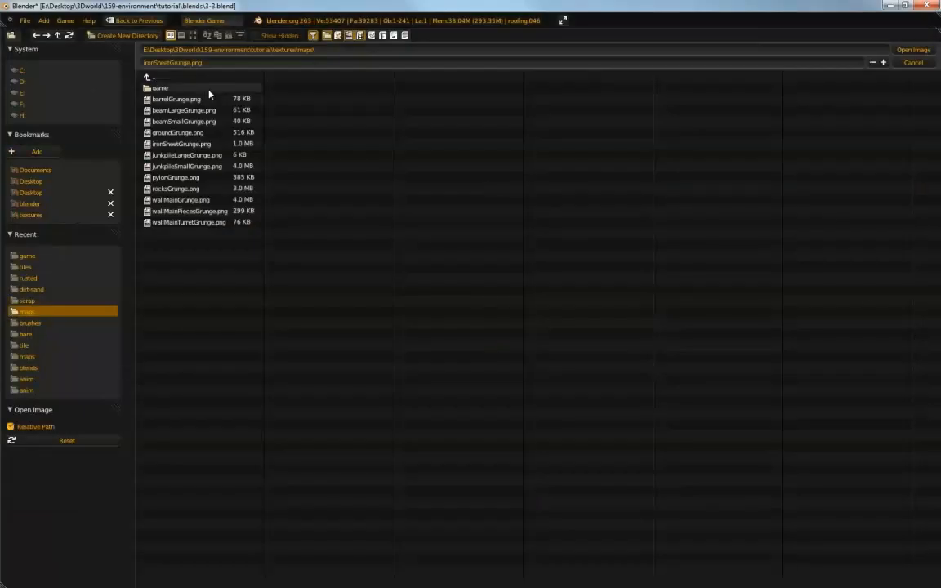
pyautogui.click(188, 87)
pyautogui.click(188, 133)
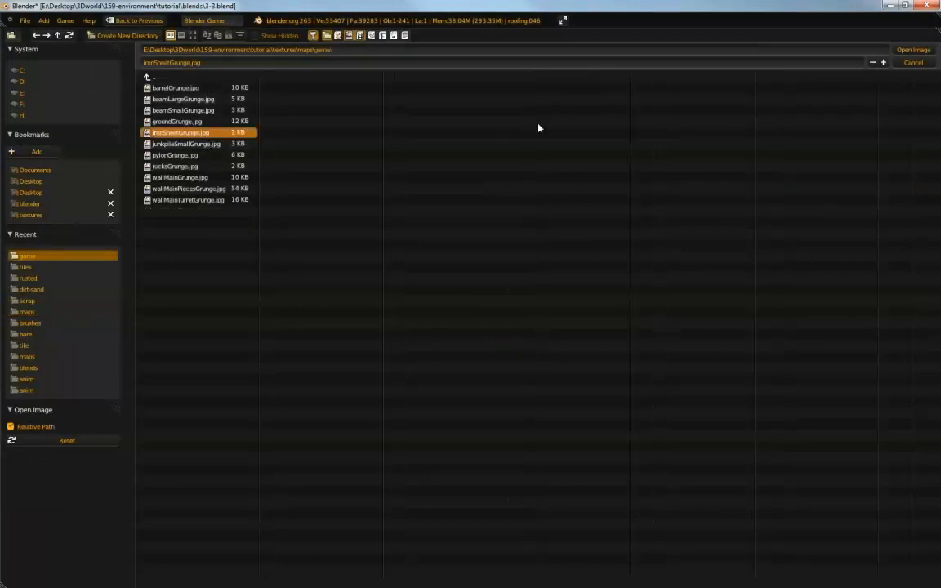
pyautogui.click(913, 50)
# - Select the barrel at the base of the wooden beams and replace its barrelGrunge texture image with barrelGrunge.jpg from the game folder
pyautogui.scroll(1, 355, 262)
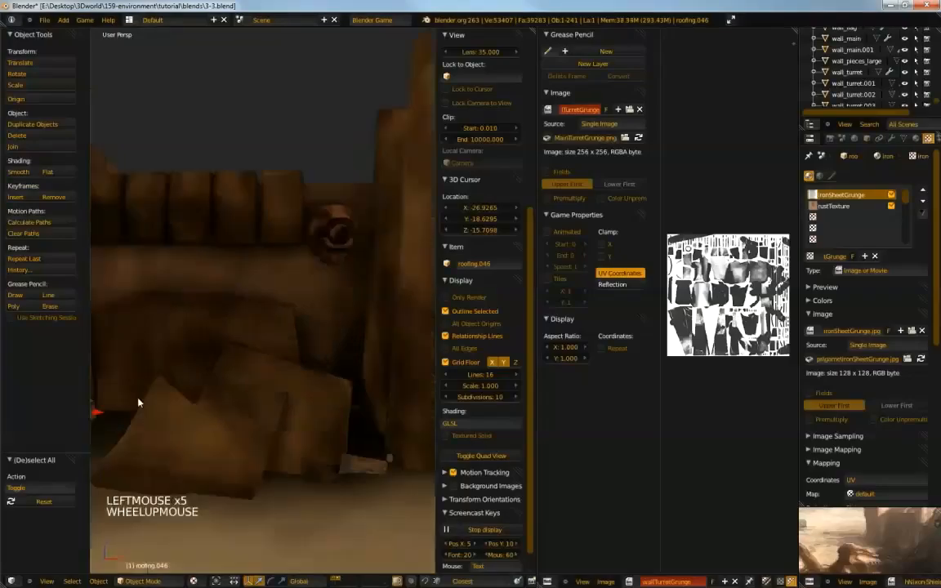
pyautogui.keyDown('shift'); pyautogui.moveTo(355, 263); pyautogui.dragTo(336, 330, button='middle'); pyautogui.keyUp('shift')
pyautogui.scroll(1, 340, 330)
pyautogui.rightClick(340, 332)
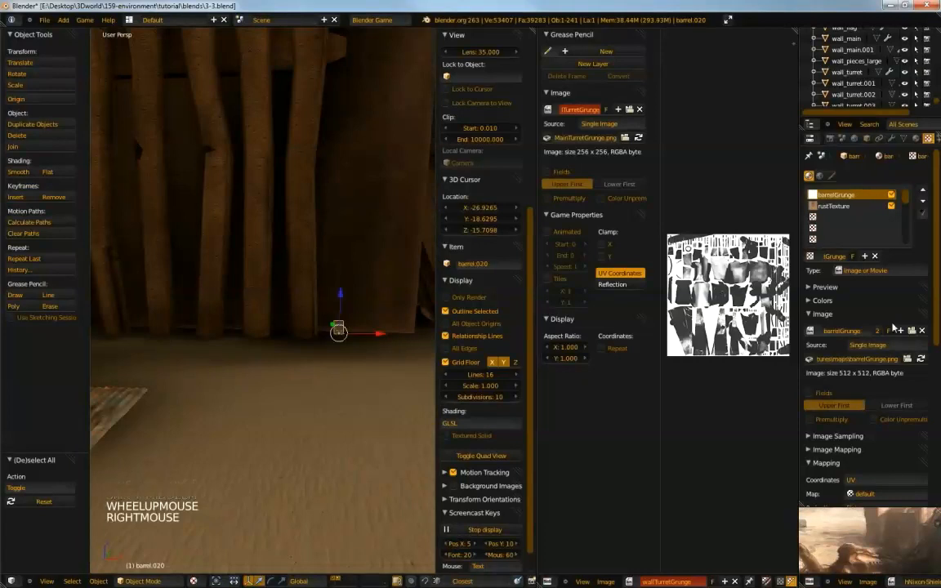
pyautogui.click(907, 331)
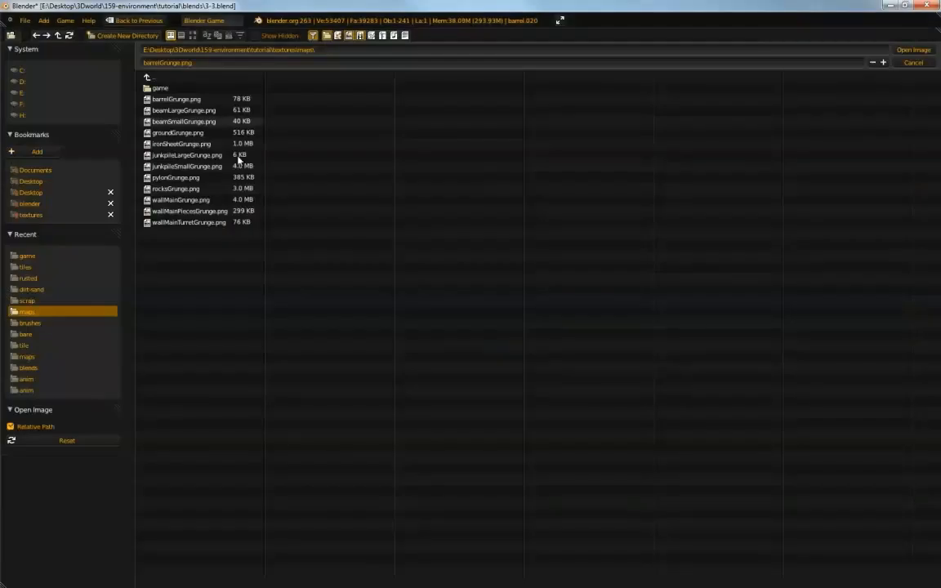
pyautogui.click(157, 87)
pyautogui.click(173, 87)
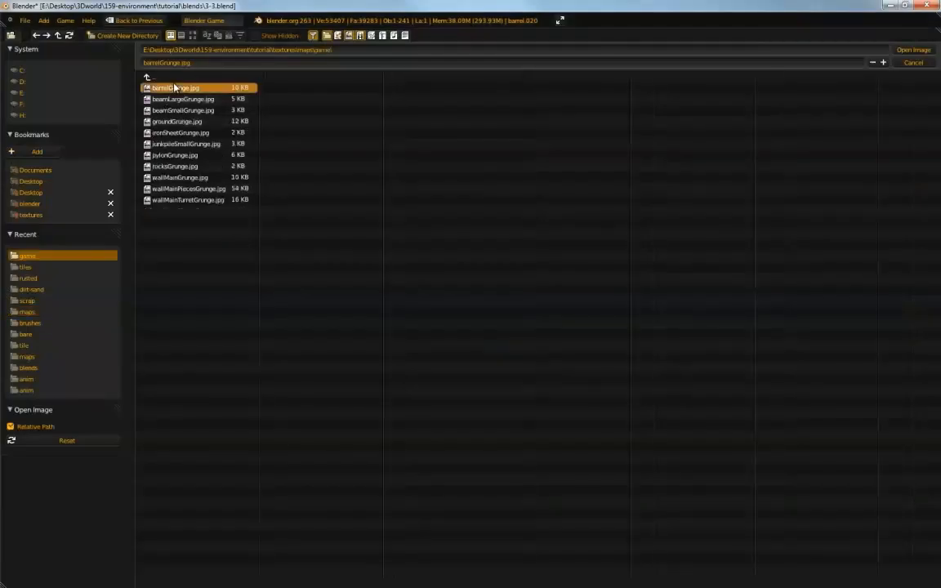
pyautogui.click(913, 50)
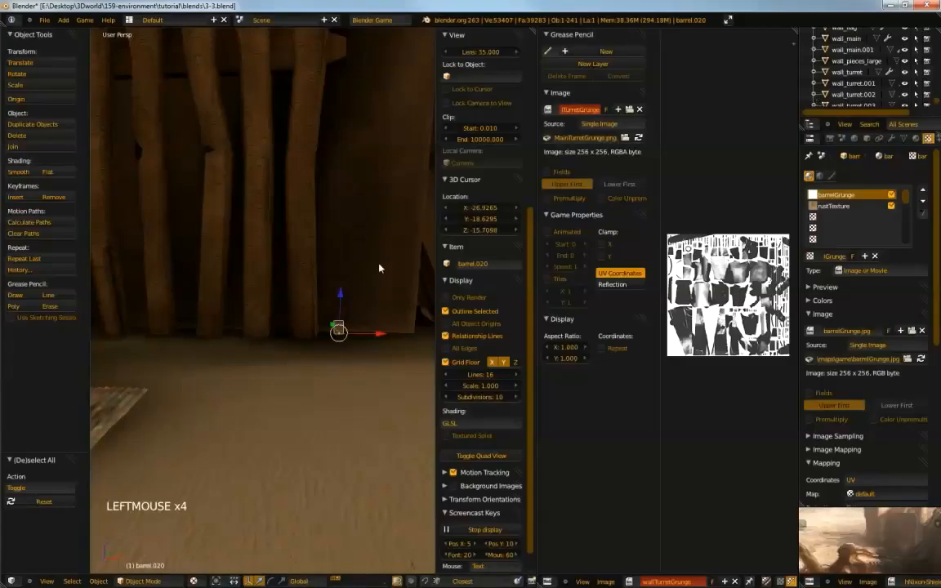
# - Select a small rail in the scrap stack and replace its beamSmallGrunge texture image with beamSmallGrunge.jpg from the game folder
pyautogui.moveTo(249, 326)
pyautogui.keyDown('shift'); pyautogui.mouseDown(button='middle')
pyautogui.moveTo(206, 319)
pyautogui.moveTo(138, 328)
pyautogui.moveTo(254, 326)
pyautogui.mouseUp(button='middle'); pyautogui.keyUp('shift')
pyautogui.scroll(5, 254, 326)
pyautogui.rightClick(210, 335)
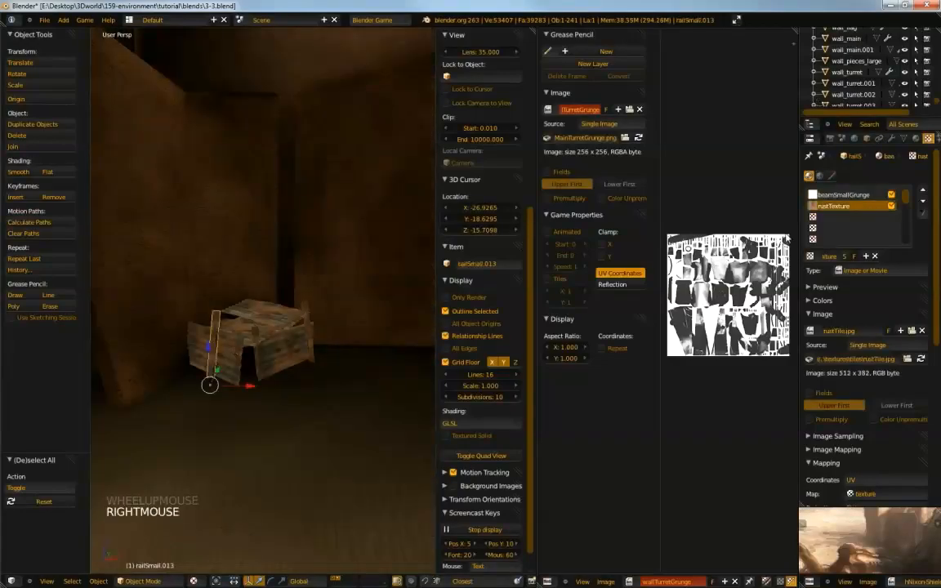
pyautogui.click(868, 196)
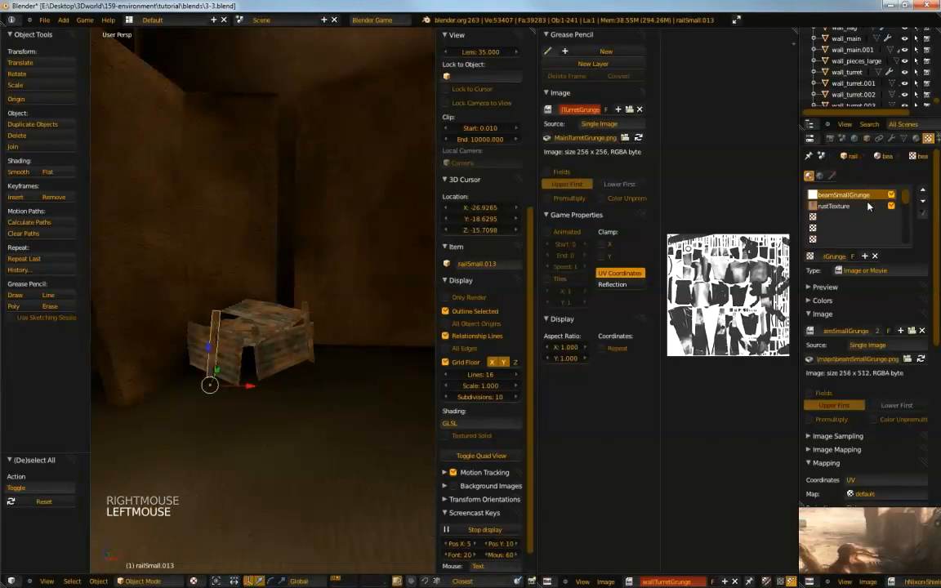
pyautogui.click(911, 331)
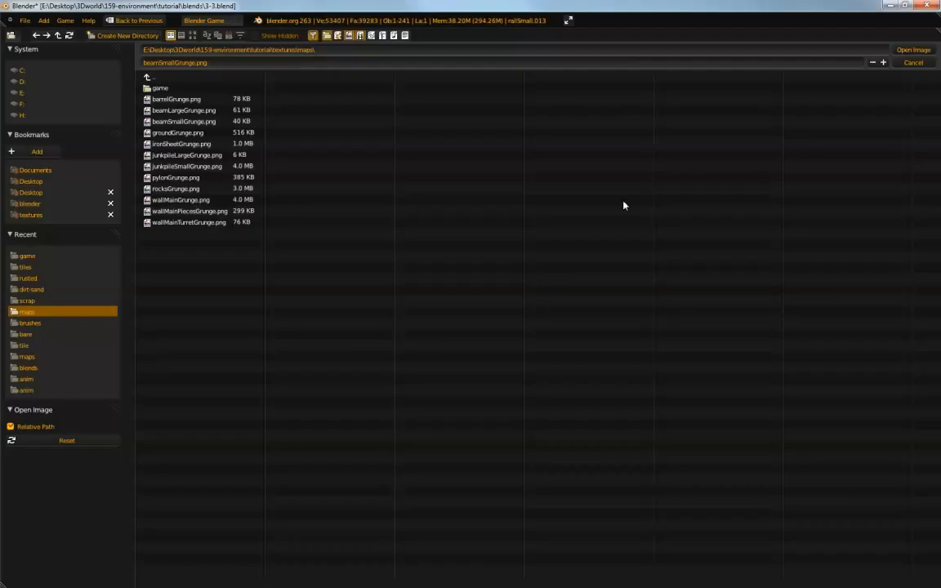
pyautogui.click(155, 88)
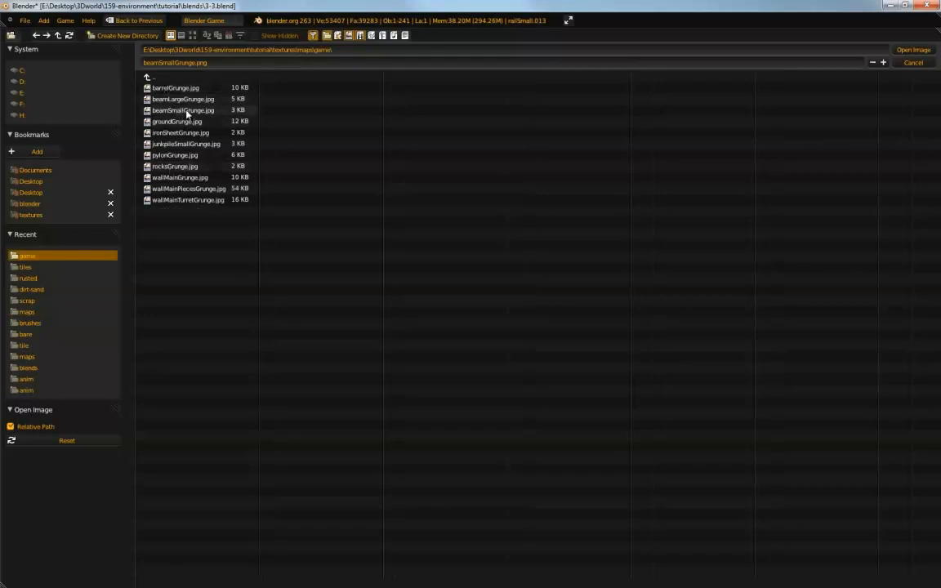
pyautogui.click(184, 110)
pyautogui.click(908, 51)
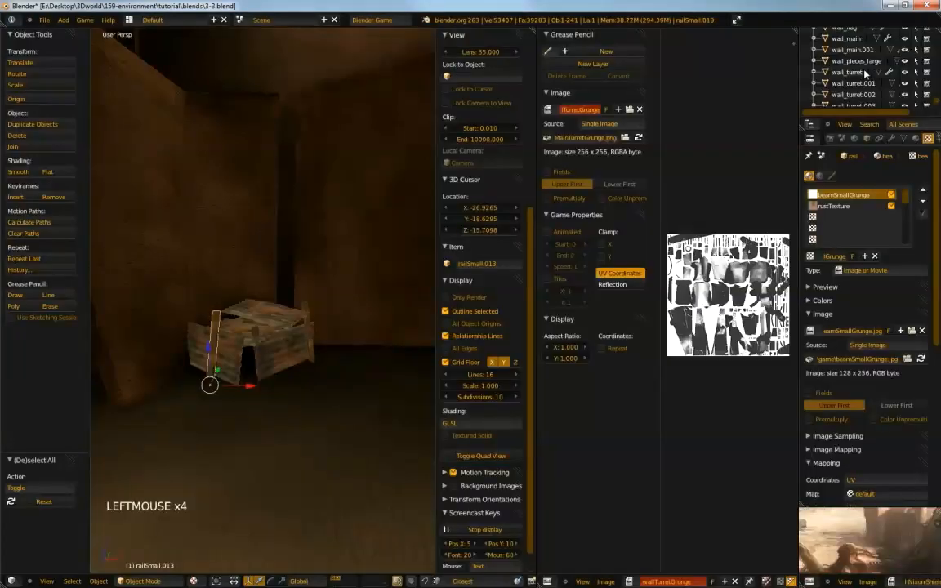
# - Select the large upright rail leaning by the turret building and replace its beamLargeGrunge image with beamLargeGrunge.jpg from the game folder
pyautogui.scroll(-7, 294, 251)
pyautogui.keyDown('shift'); pyautogui.moveTo(326, 279); pyautogui.dragTo(283, 272, button='middle'); pyautogui.keyUp('shift')
pyautogui.scroll(4, 207, 315)
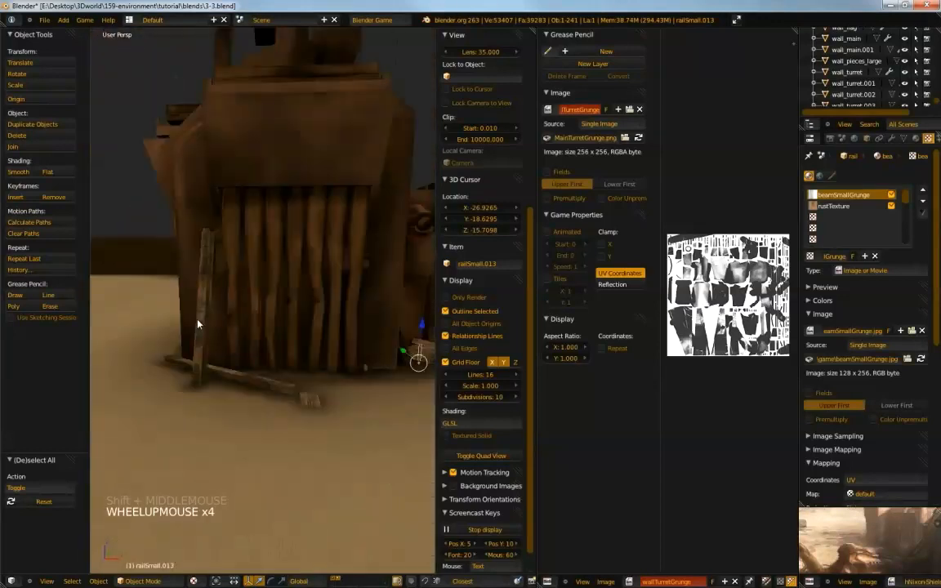
pyautogui.rightClick(202, 324)
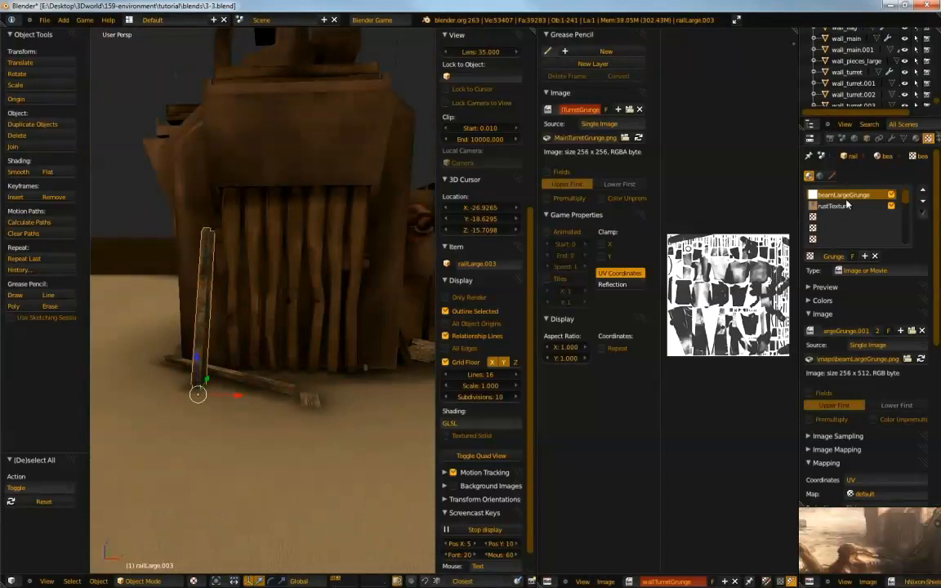
pyautogui.click(921, 359)
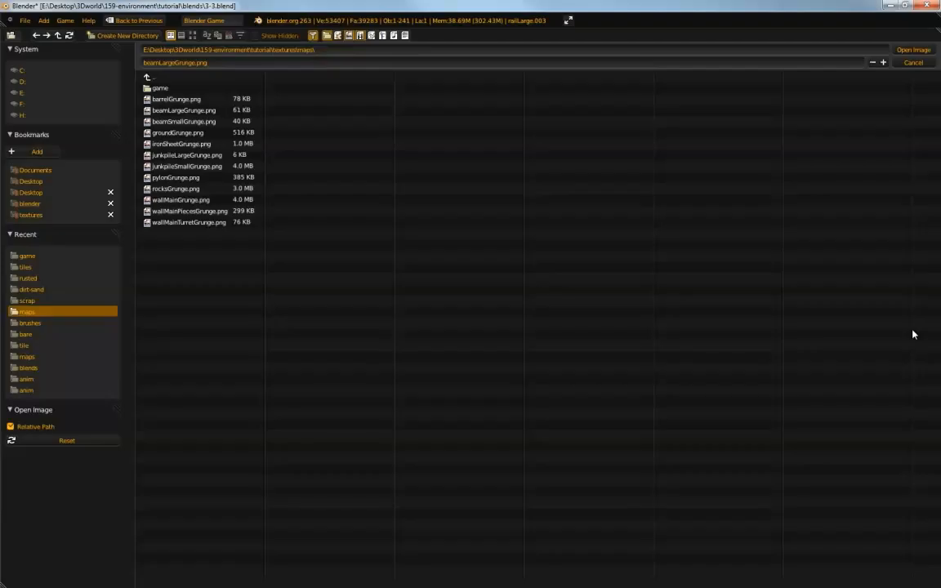
pyautogui.click(196, 88)
pyautogui.click(204, 99)
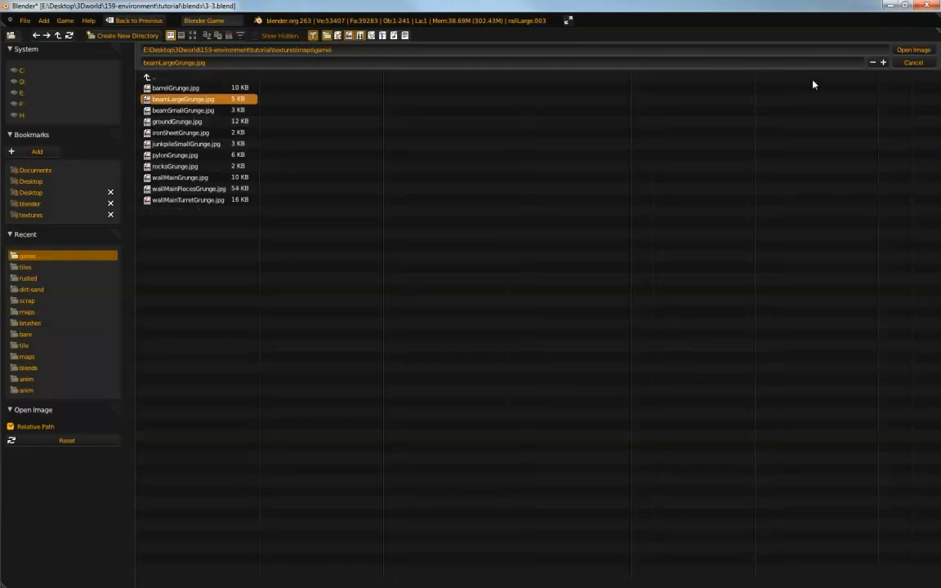
pyautogui.click(913, 50)
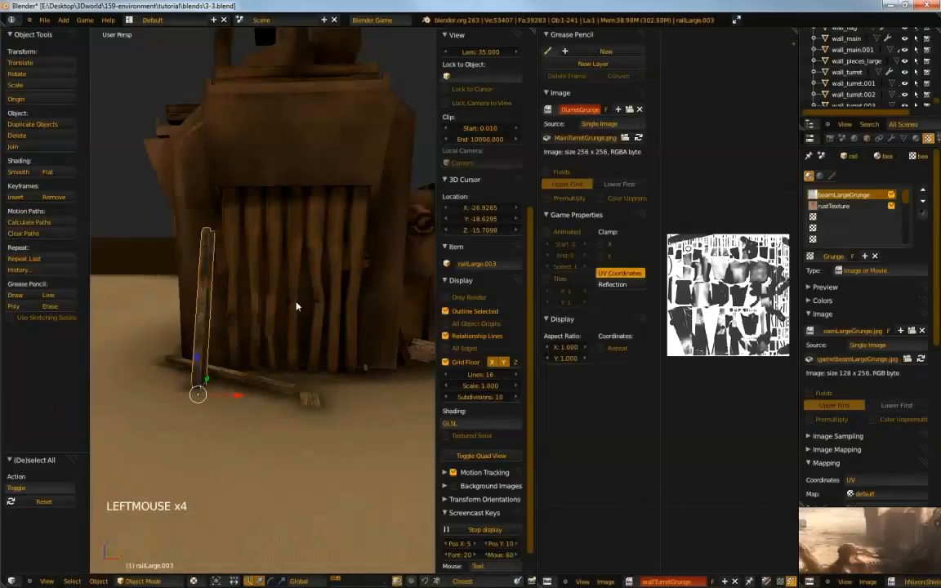
# - Select the pylon standing on the open sand and replace its pylonGrunge texture image with pylonGrunge.jpg from the game folder
pyautogui.keyDown('shift'); pyautogui.moveTo(320, 313); pyautogui.dragTo(166, 257, button='middle'); pyautogui.keyUp('shift')
pyautogui.keyDown('shift'); pyautogui.moveTo(259, 300); pyautogui.dragTo(304, 332, button='middle'); pyautogui.keyUp('shift')
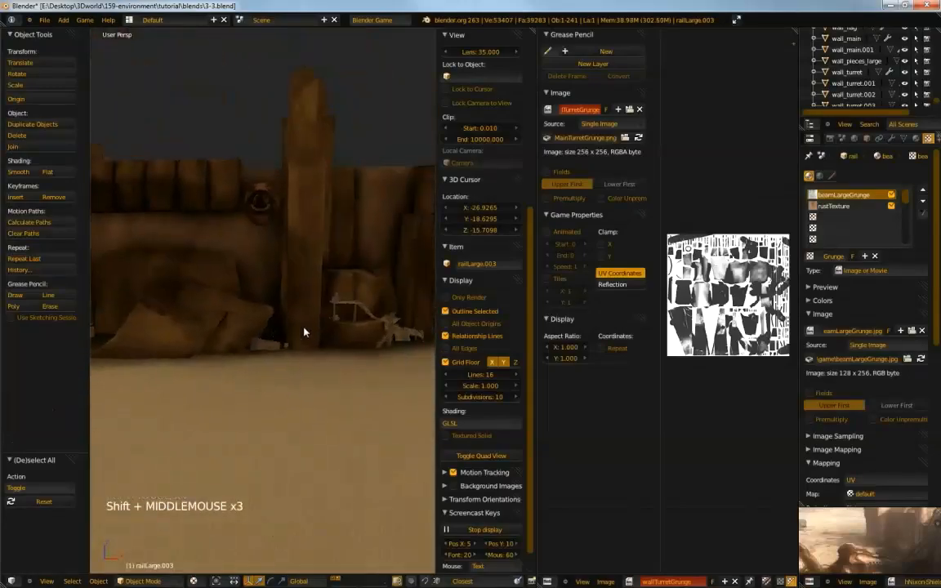
pyautogui.scroll(3, 303, 332)
pyautogui.scroll(-4, 331, 370)
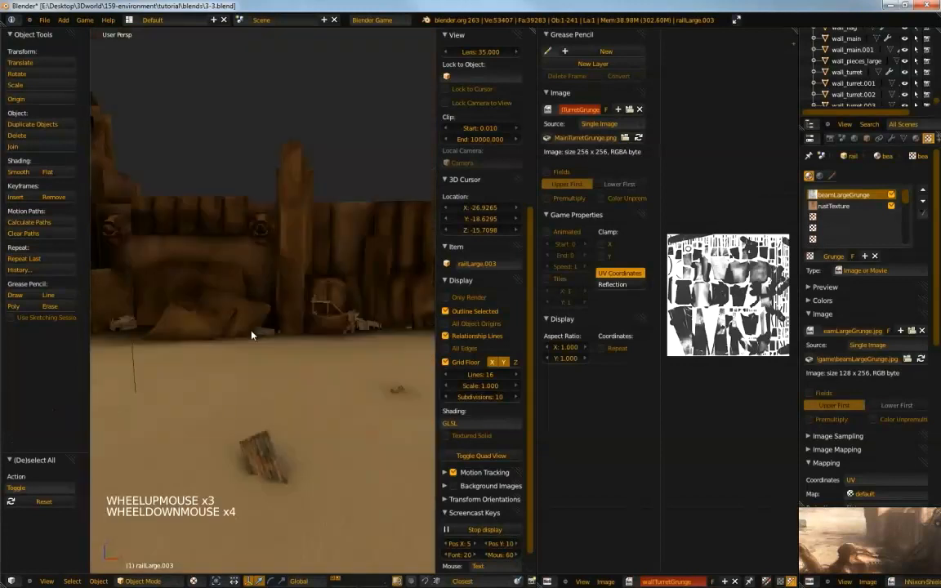
pyautogui.scroll(-1, 227, 294)
pyautogui.keyDown('shift'); pyautogui.moveTo(227, 293); pyautogui.dragTo(370, 258, button='middle'); pyautogui.keyUp('shift')
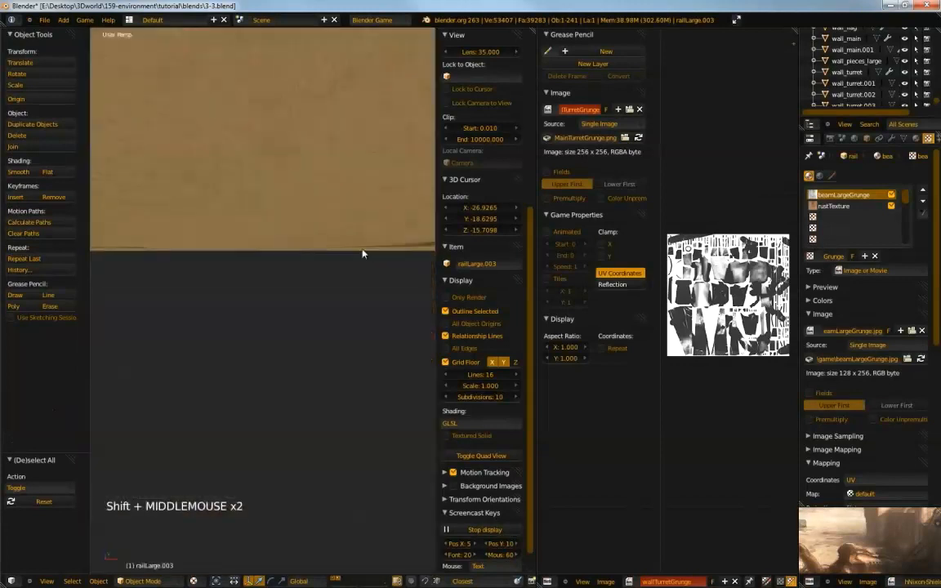
pyautogui.scroll(-3, 215, 246)
pyautogui.rightClick(327, 267)
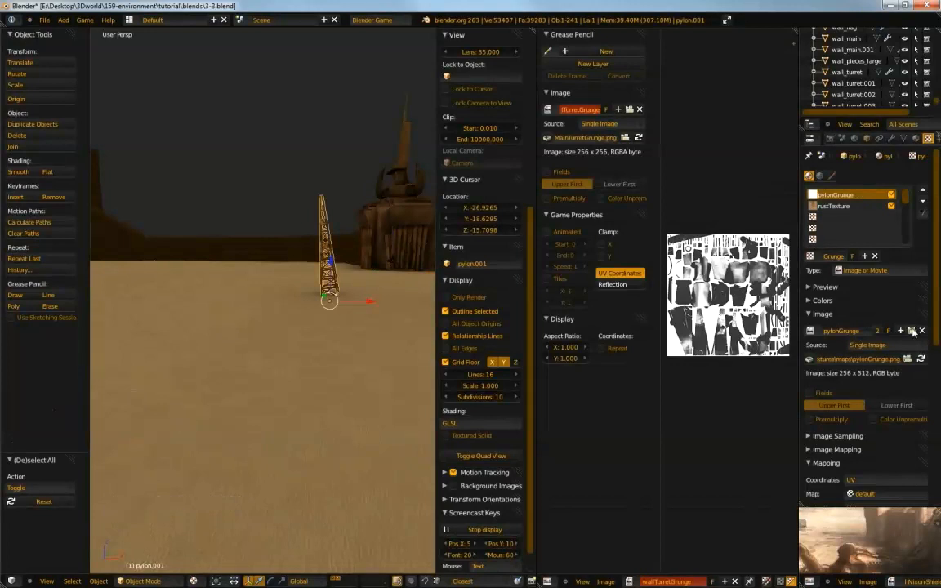
pyautogui.click(913, 330)
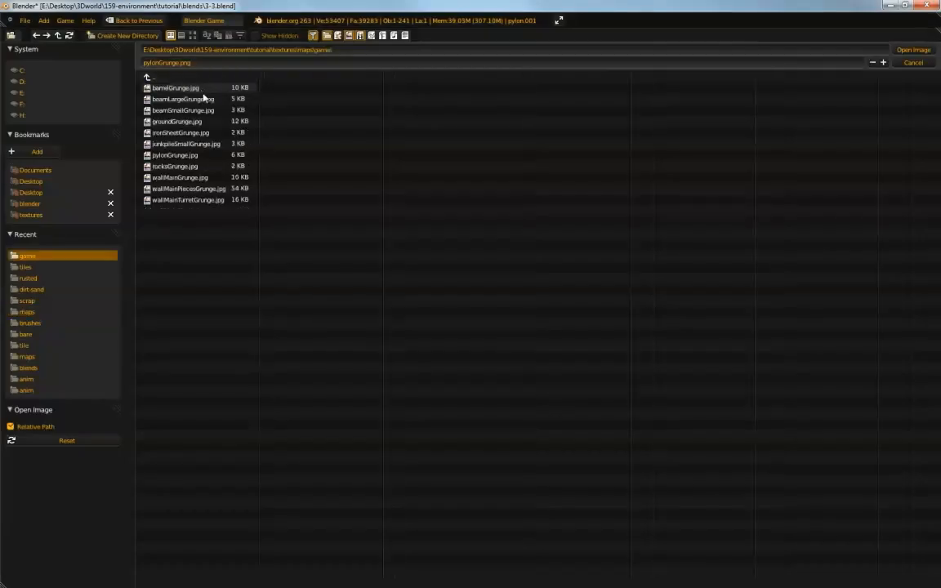
pyautogui.click(187, 155)
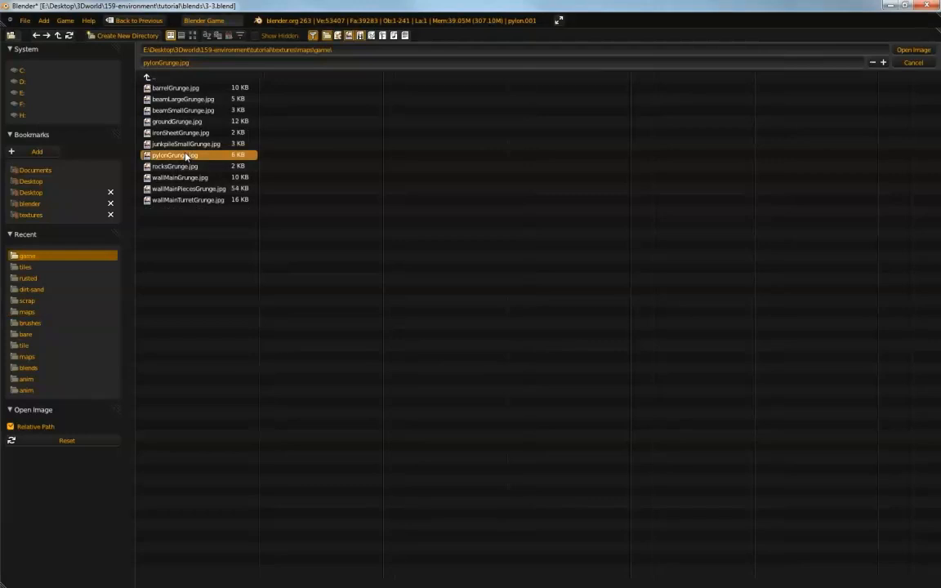
pyautogui.click(912, 50)
# - Select the small junk pile beside the wall and replace its junkpileSmallGrunge texture image with junkpileSmallGrunge.jpg from the game folder
pyautogui.moveTo(267, 246); pyautogui.dragTo(246, 272, button='middle')
pyautogui.keyDown('shift'); pyautogui.moveTo(303, 276); pyautogui.dragTo(232, 246, button='middle'); pyautogui.keyUp('shift')
pyautogui.rightClick(371, 212)
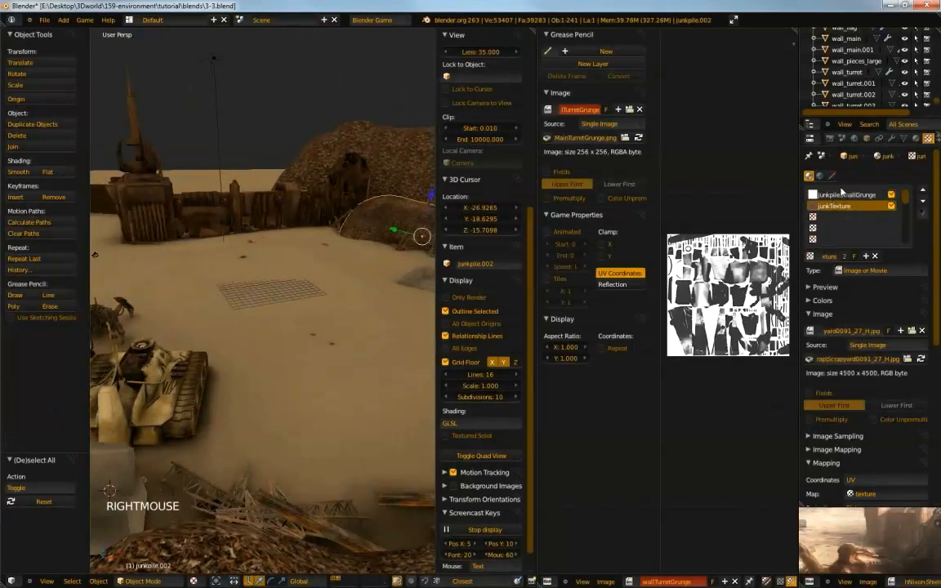
pyautogui.click(853, 195)
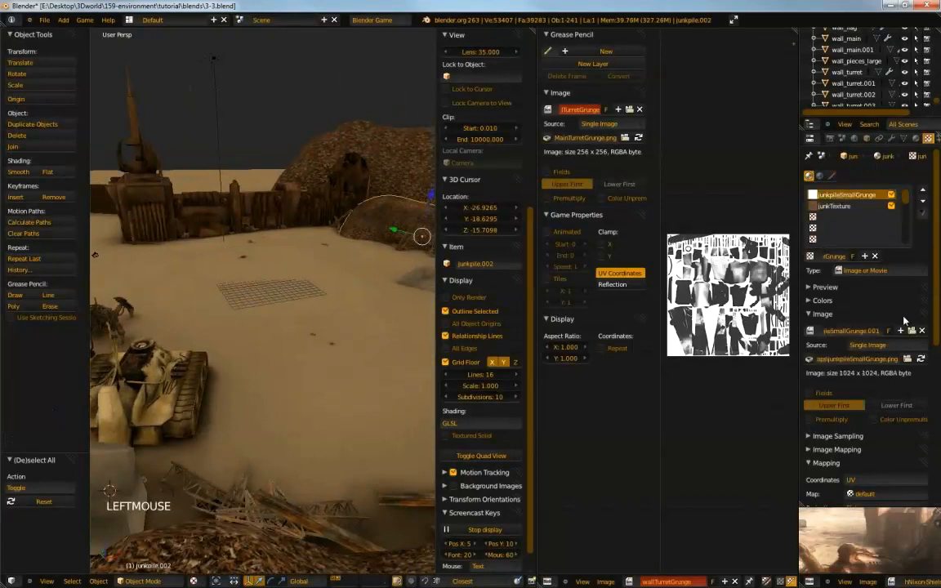
pyautogui.click(917, 330)
pyautogui.click(163, 87)
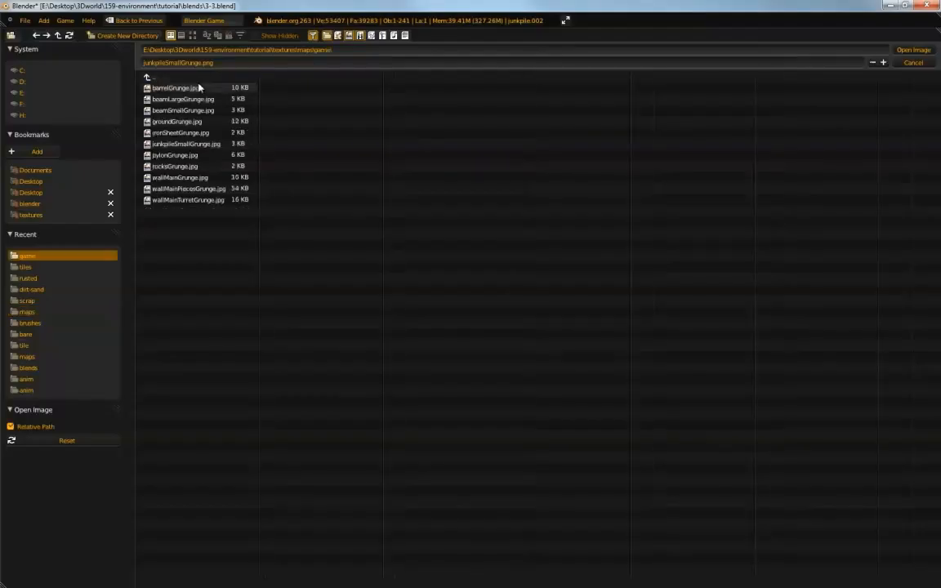
pyautogui.click(214, 144)
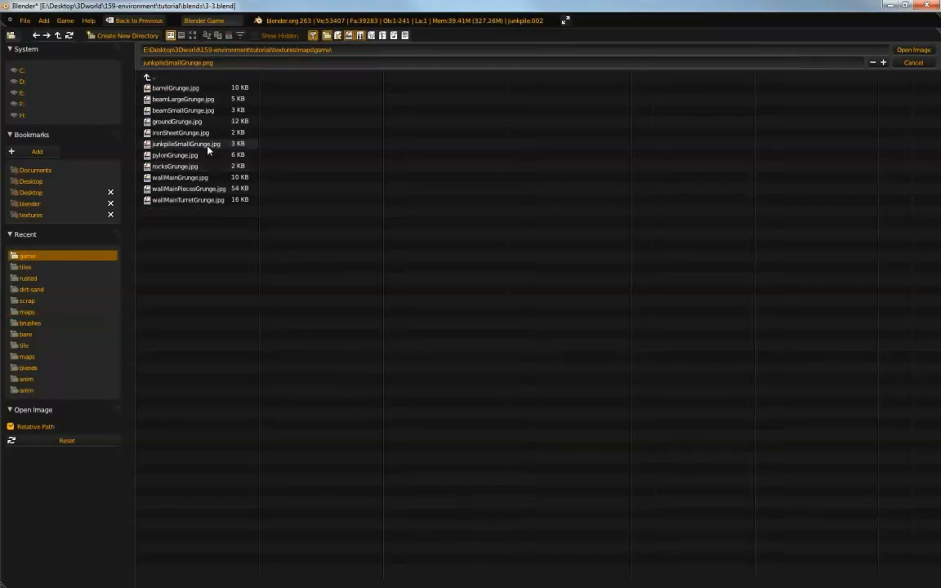
pyautogui.click(913, 50)
# - Select the rocks in front of the junk piles and replace their rocksGrunge texture image with rocksGrunge.jpg from the game folder
pyautogui.press('KP_Decimal')
pyautogui.moveTo(351, 241); pyautogui.dragTo(341, 315, button='middle')
pyautogui.press('a')
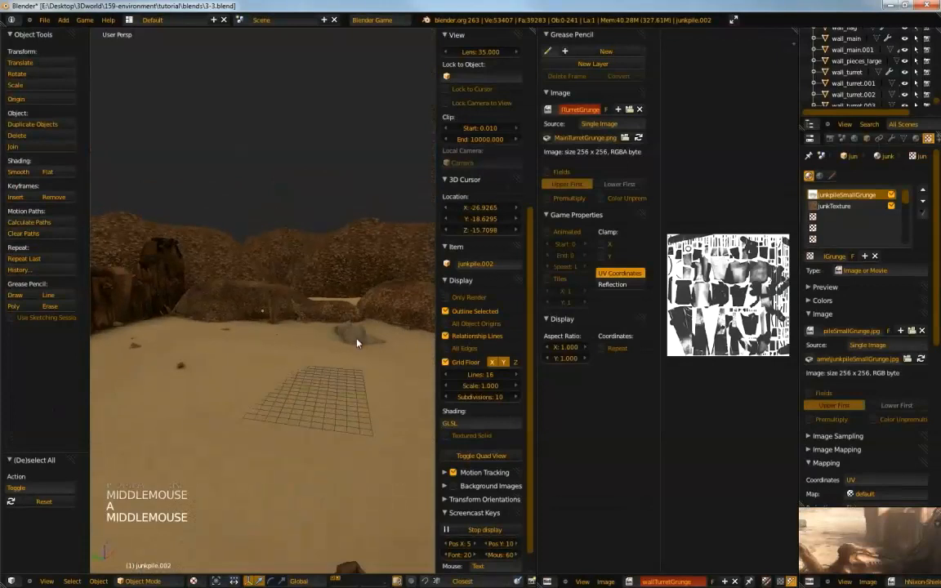
pyautogui.rightClick(340, 315)
pyautogui.click(910, 331)
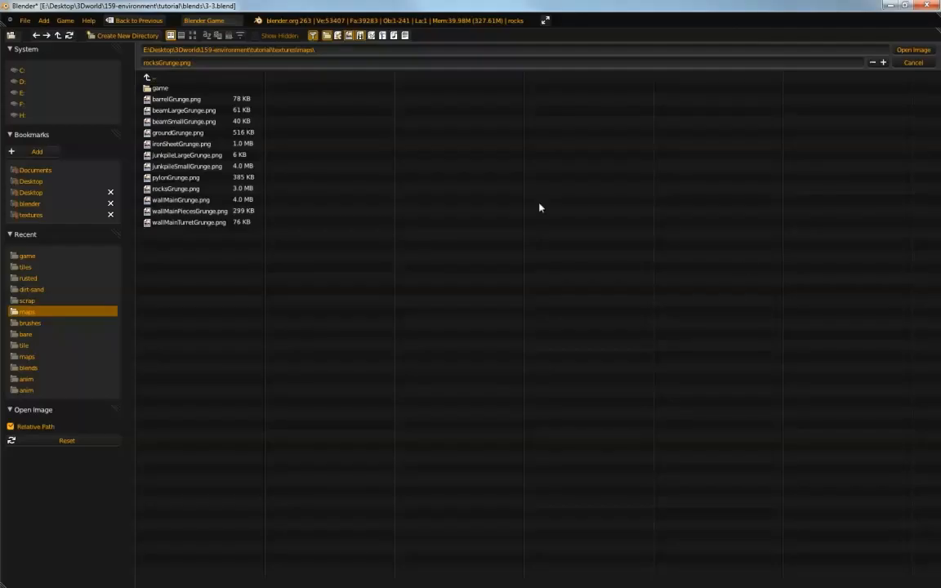
pyautogui.click(179, 88)
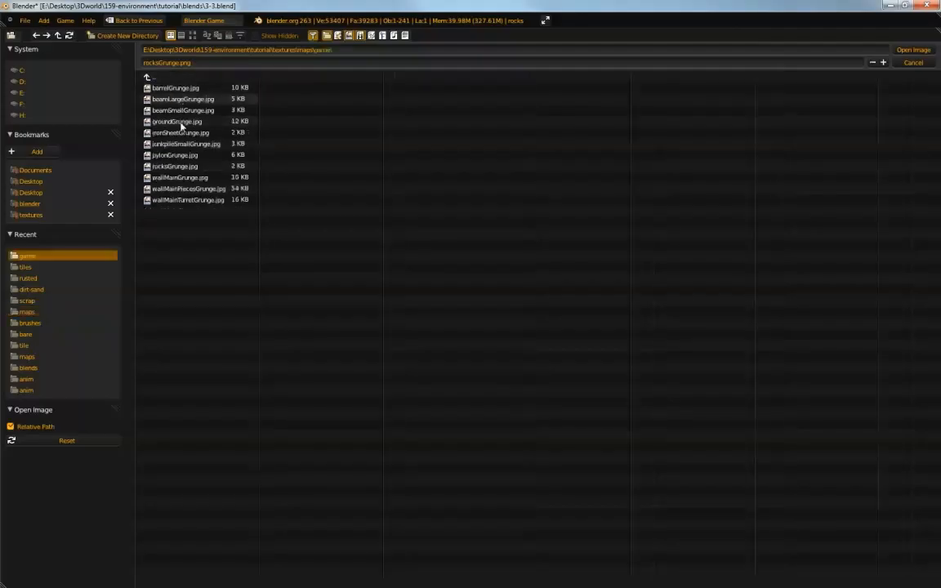
pyautogui.click(194, 166)
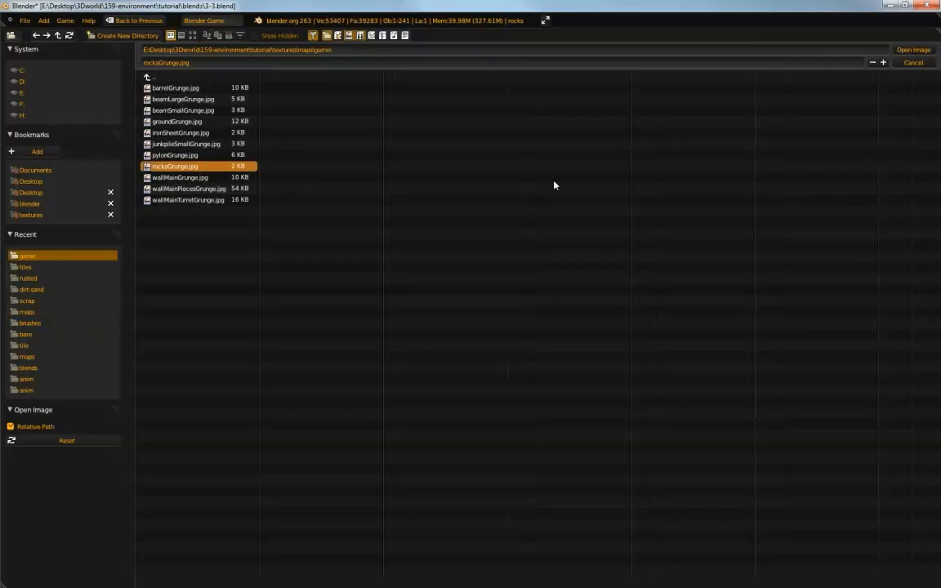
pyautogui.click(902, 49)
# - Deselect the rocks, look through the scene camera with the camera selected, and maximize the 3D view
pyautogui.moveTo(380, 325); pyautogui.dragTo(318, 315, button='middle')
pyautogui.keyDown('shift'); pyautogui.moveTo(318, 315); pyautogui.dragTo(225, 319, button='middle'); pyautogui.keyUp('shift')
pyautogui.press('a')
pyautogui.scroll(1, 211, 316)
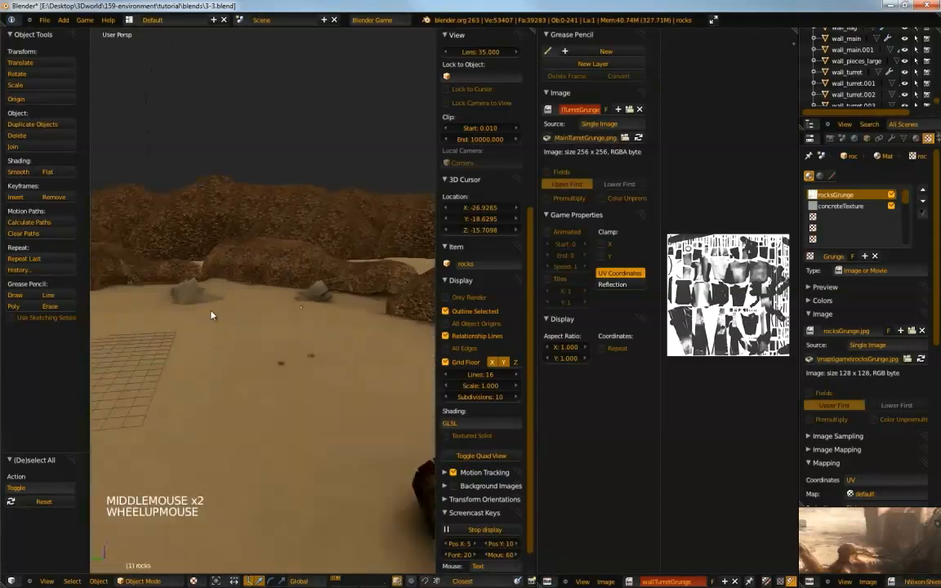
pyautogui.scroll(-3, 210, 315)
pyautogui.press('KP_0')
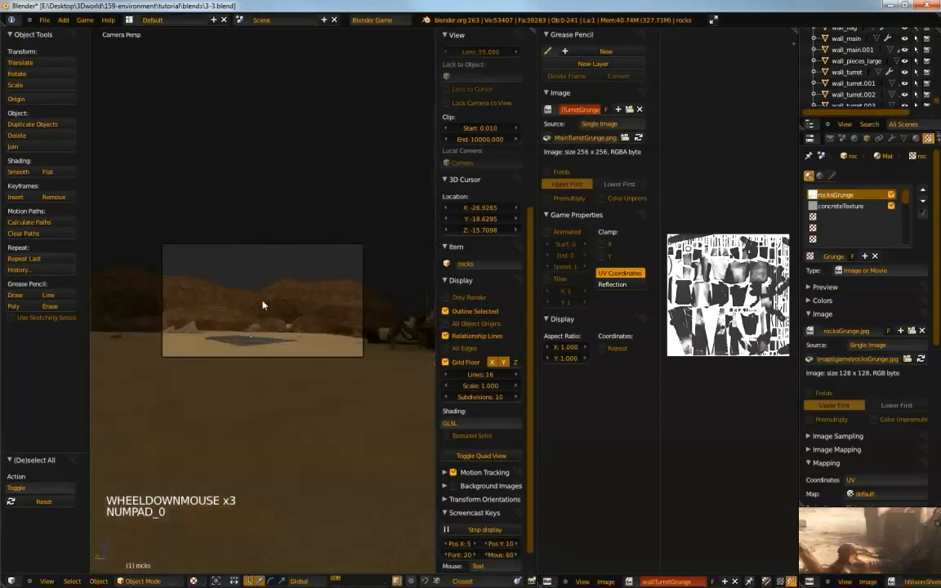
pyautogui.rightClick(341, 245)
pyautogui.scroll(2, 342, 246)
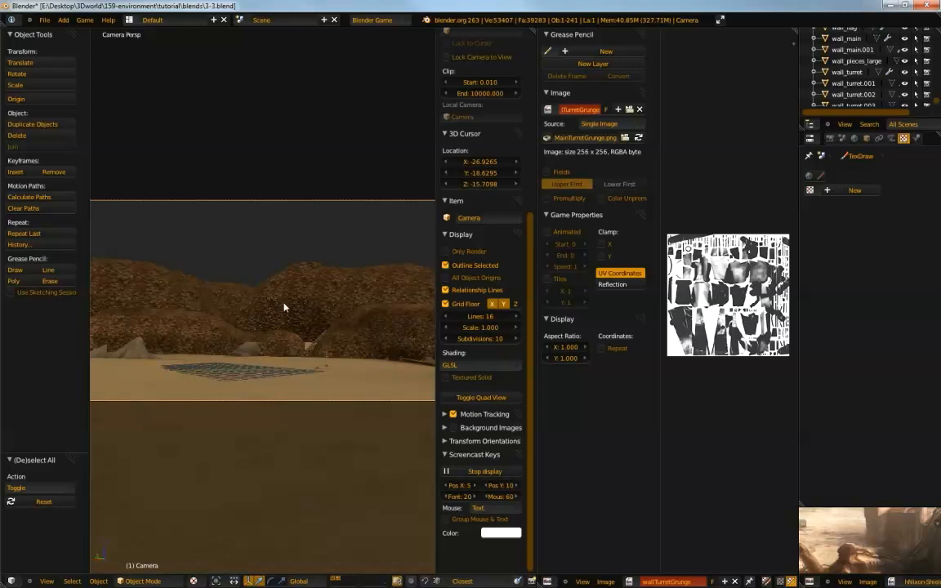
pyautogui.hotkey('ctrl', 'Up')
pyautogui.scroll(1, 506, 340)
pyautogui.keyDown('shift'); pyautogui.moveTo(506, 341); pyautogui.dragTo(488, 332, button='middle'); pyautogui.keyUp('shift')
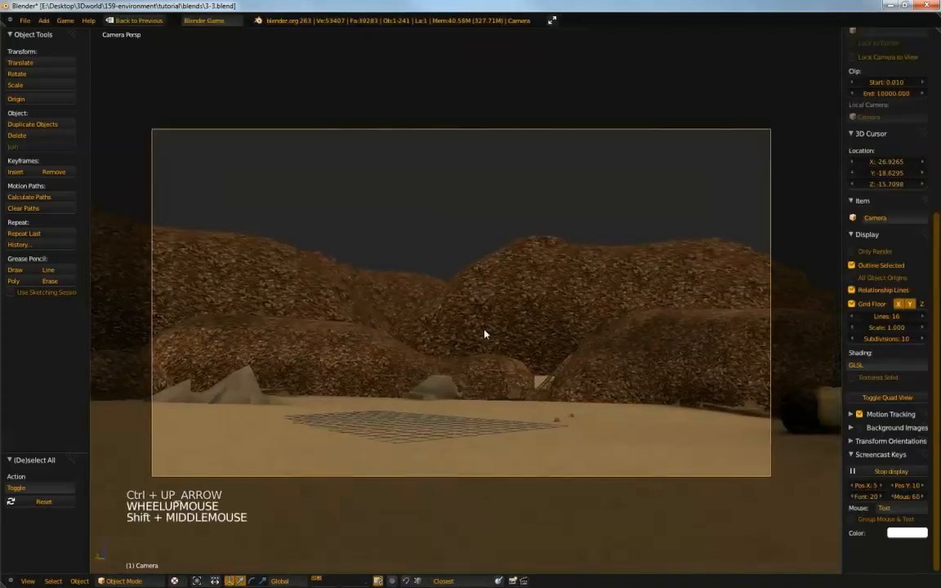
# - Examine the environment from the camera view using fly navigation
pyautogui.hotkey('shift', 'f')
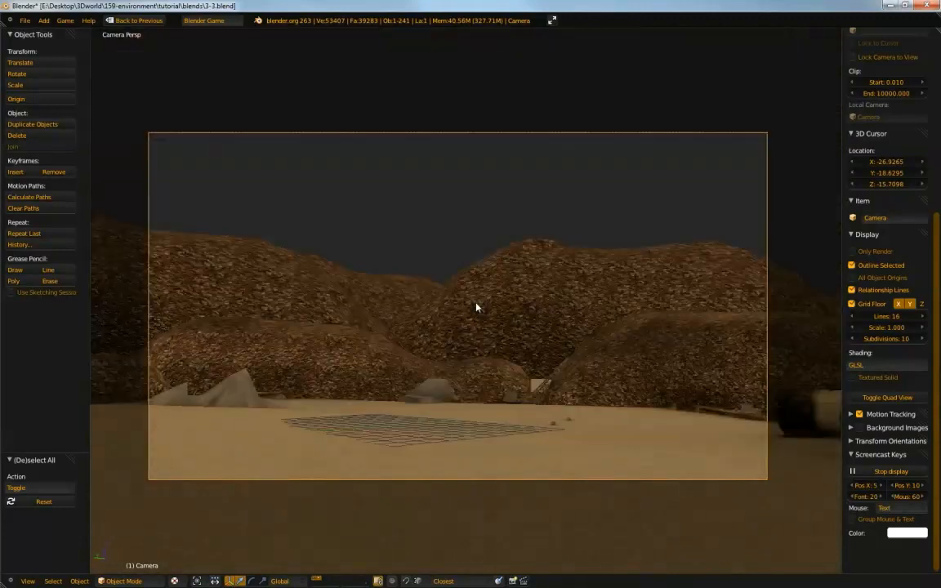
pyautogui.moveTo(455, 320); pyautogui.dragTo(547, 402, button='middle')
pyautogui.rightClick(379, 416)
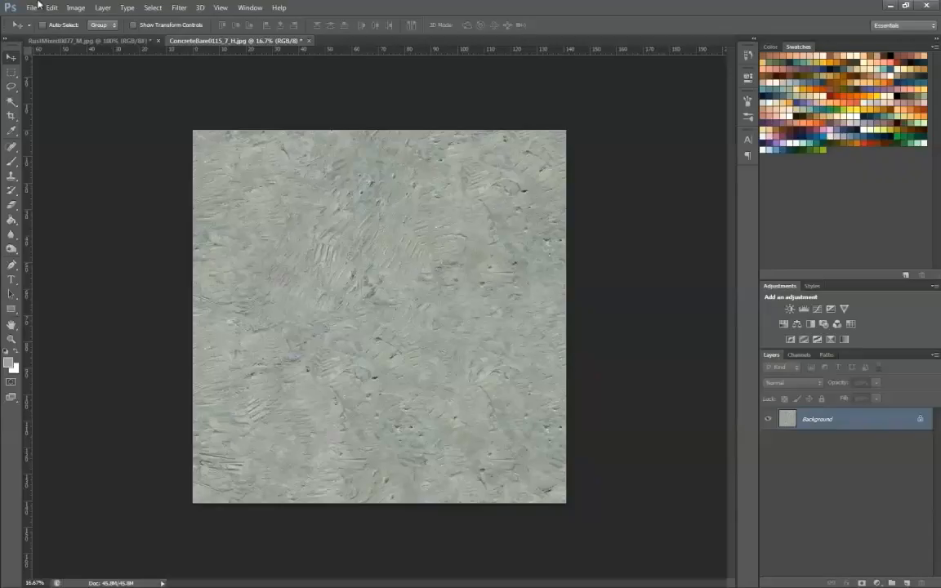
# - In Photoshop, open the seamless sand image SoilBeach0092_2_L.jpg from the textures library folder static/organic/ground/dirt-sand
pyautogui.click(34, 7)
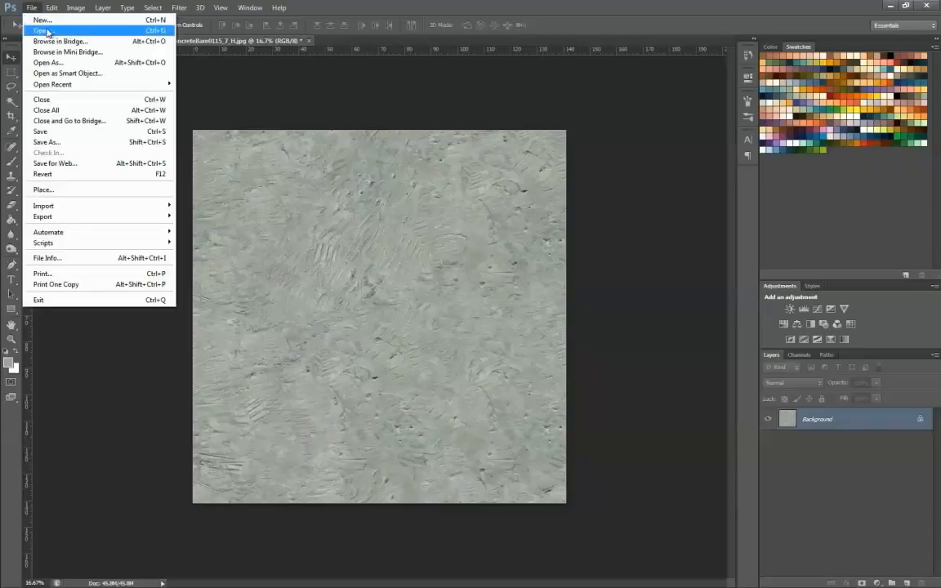
pyautogui.click(42, 28)
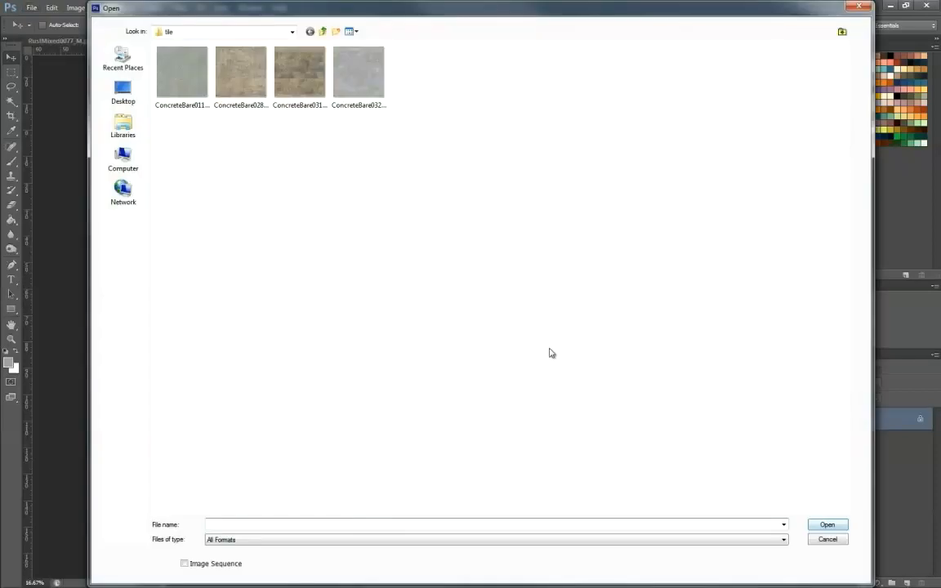
pyautogui.click(121, 126)
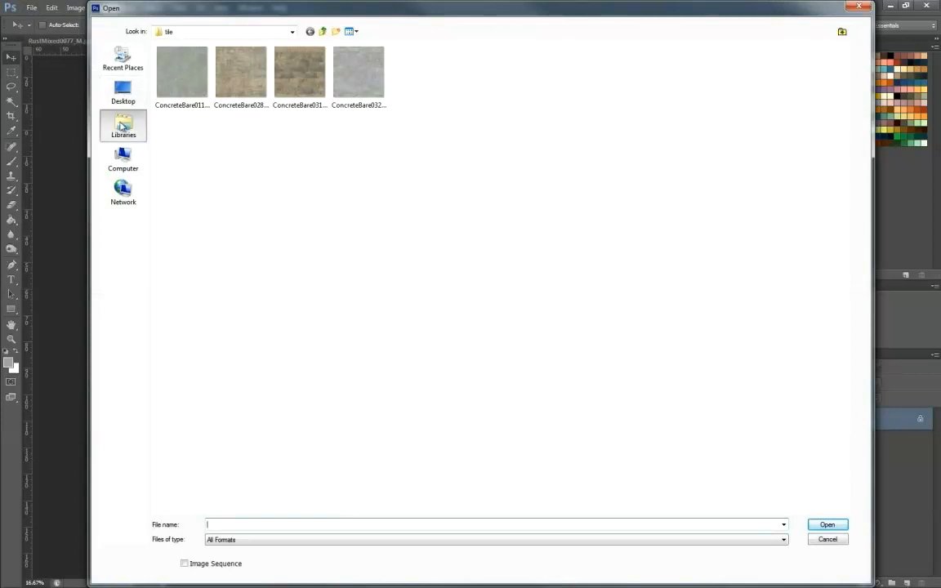
pyautogui.doubleClick(217, 176)
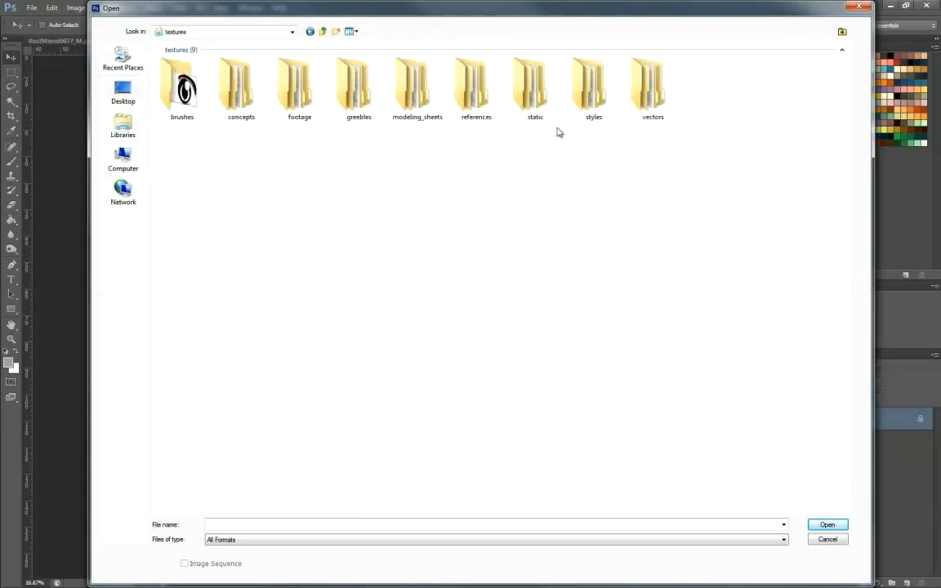
pyautogui.doubleClick(536, 91)
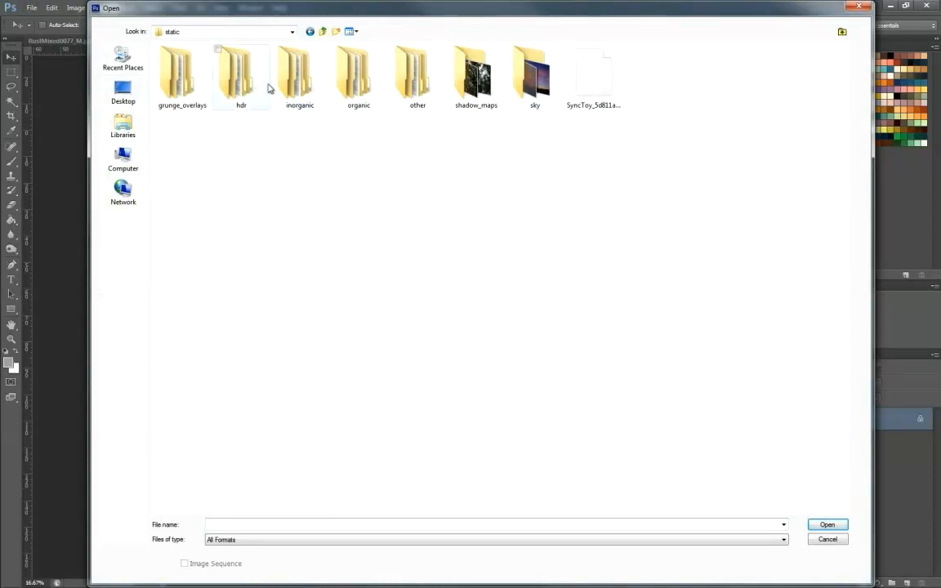
pyautogui.doubleClick(357, 78)
pyautogui.doubleClick(471, 79)
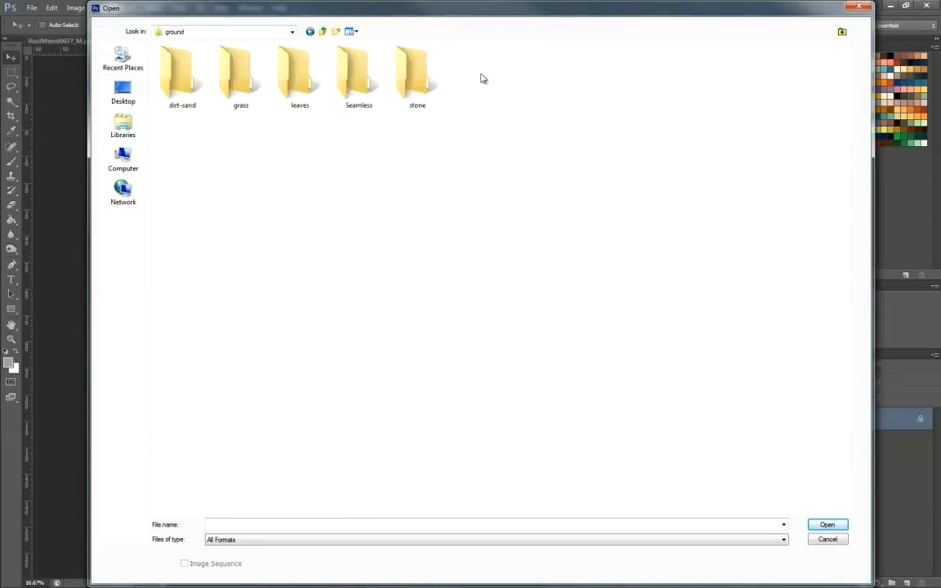
pyautogui.doubleClick(201, 78)
pyautogui.scroll(-10, 560, 340)
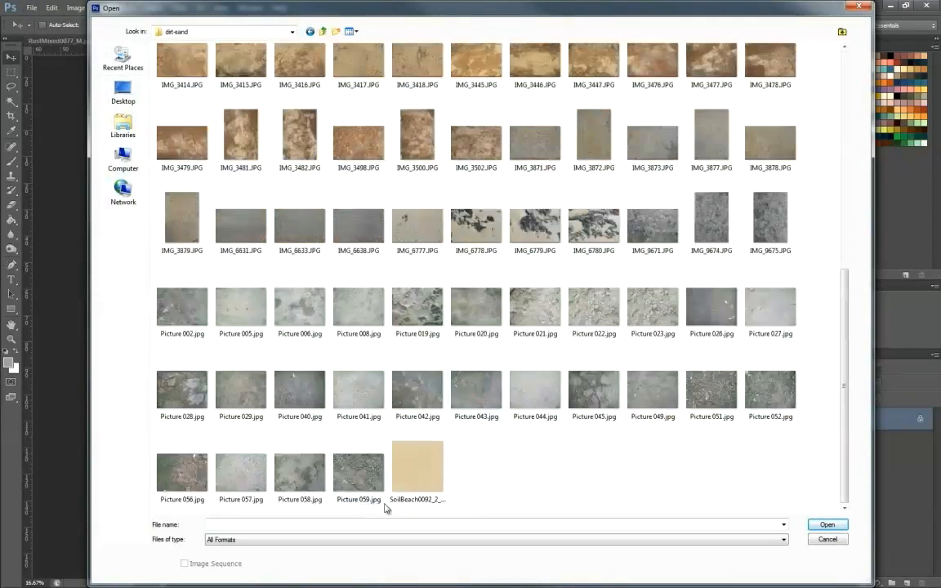
pyautogui.click(404, 445)
pyautogui.click(826, 525)
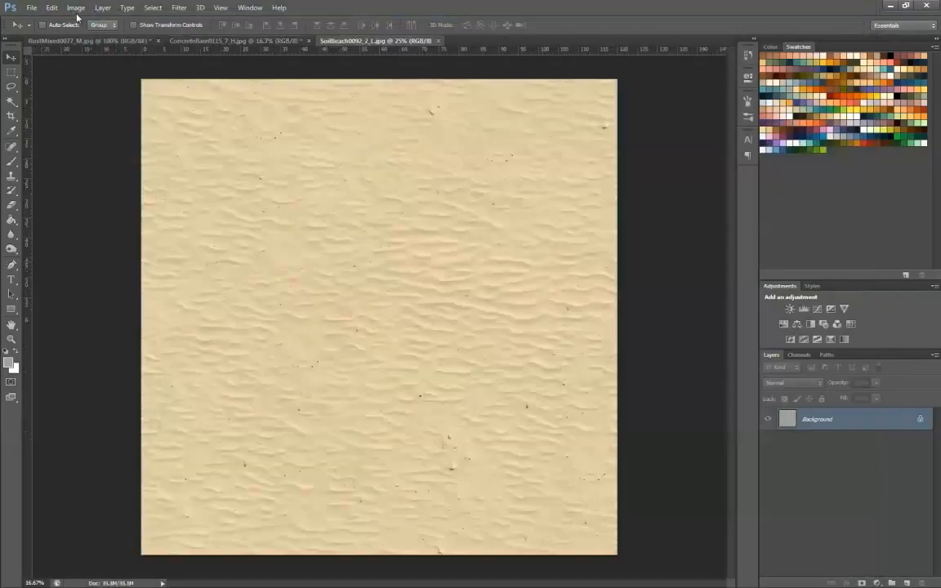
# - Resize the sand image to 512 pixels wide with constrained proportions and display it at 100%
pyautogui.click(75, 8)
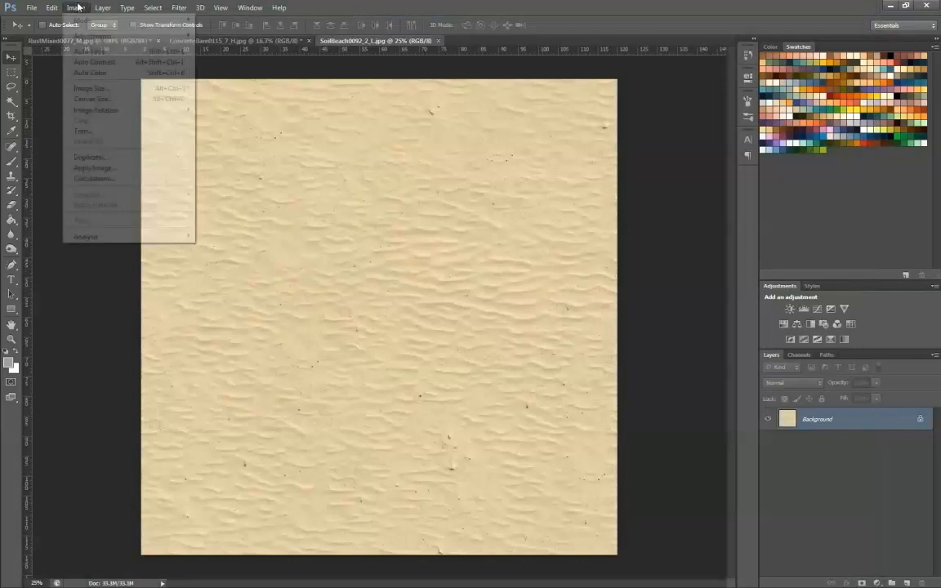
pyautogui.click(94, 87)
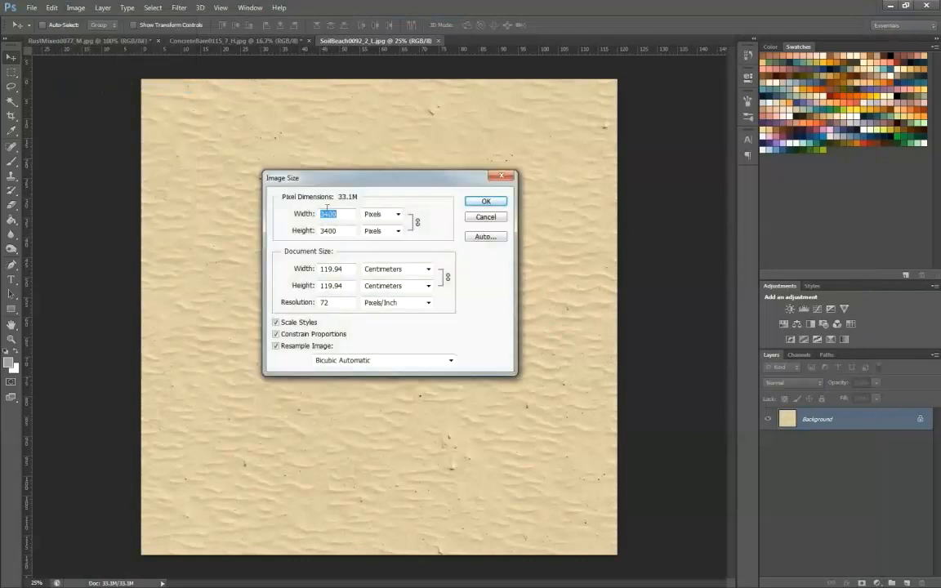
pyautogui.write('512')
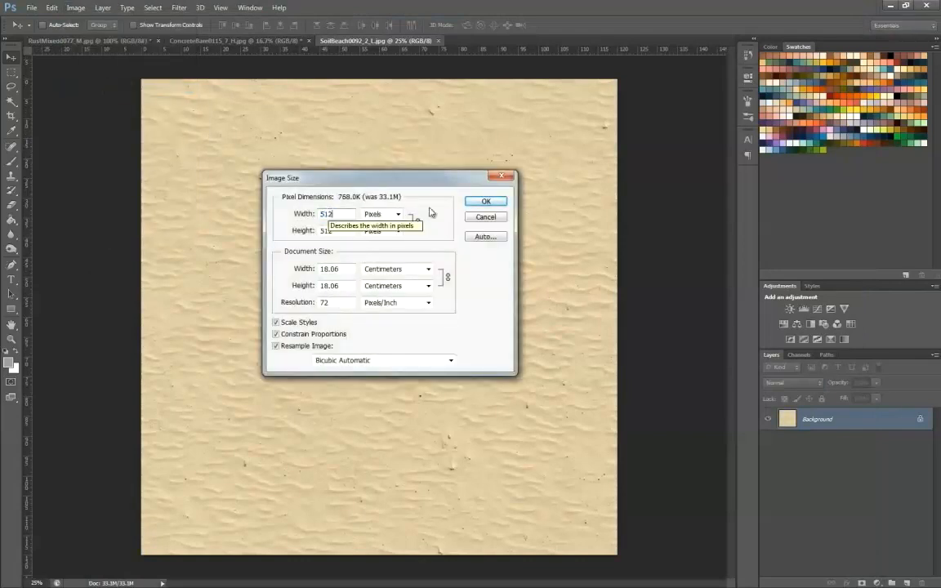
pyautogui.click(486, 202)
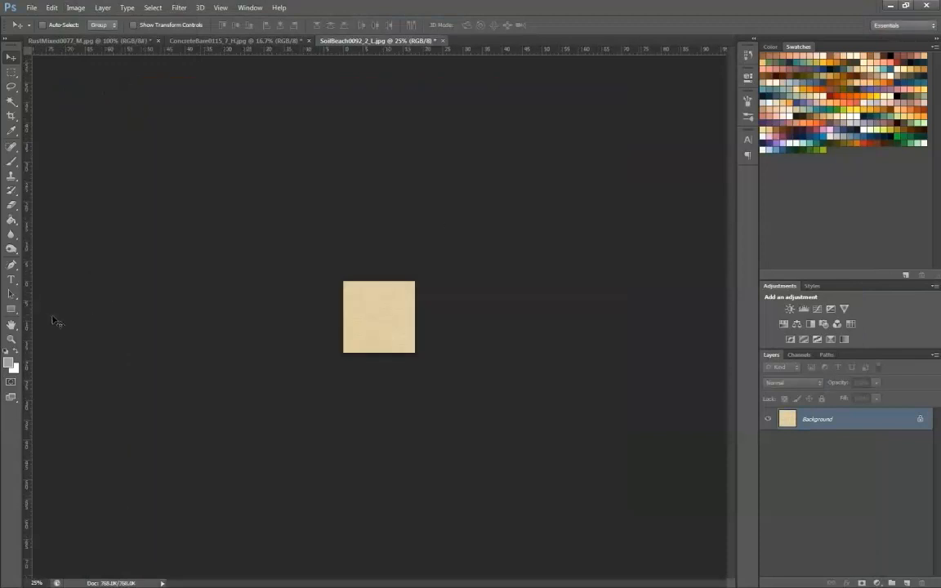
pyautogui.click(12, 340)
pyautogui.doubleClick(12, 339)
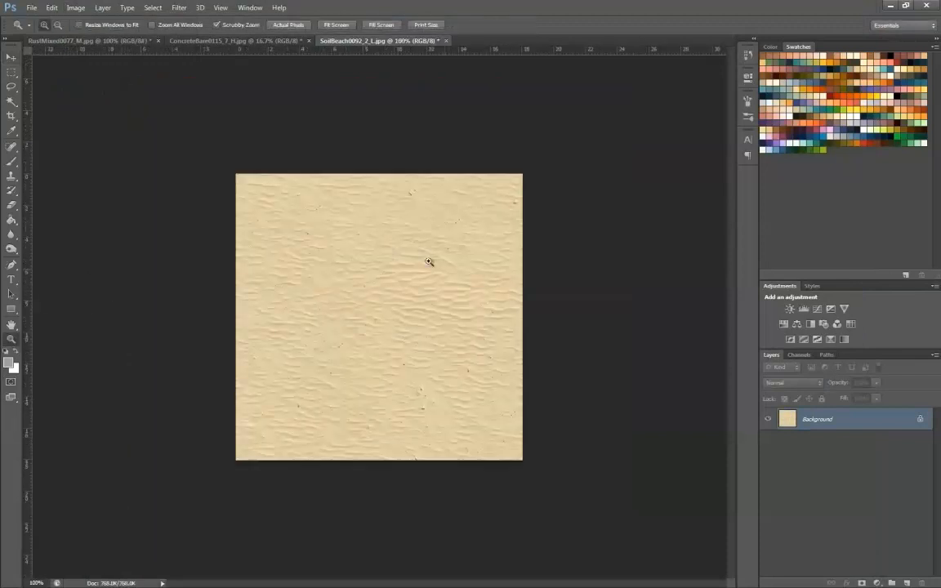
# - Export the sand image for web as a medium-quality JPEG named sandTexture in the tiles folder
pyautogui.click(30, 8)
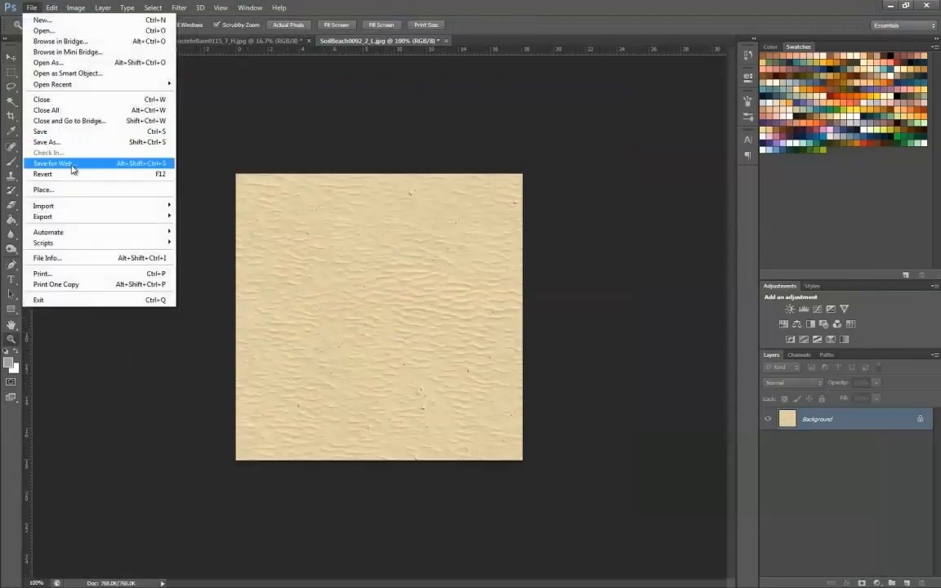
pyautogui.click(72, 168)
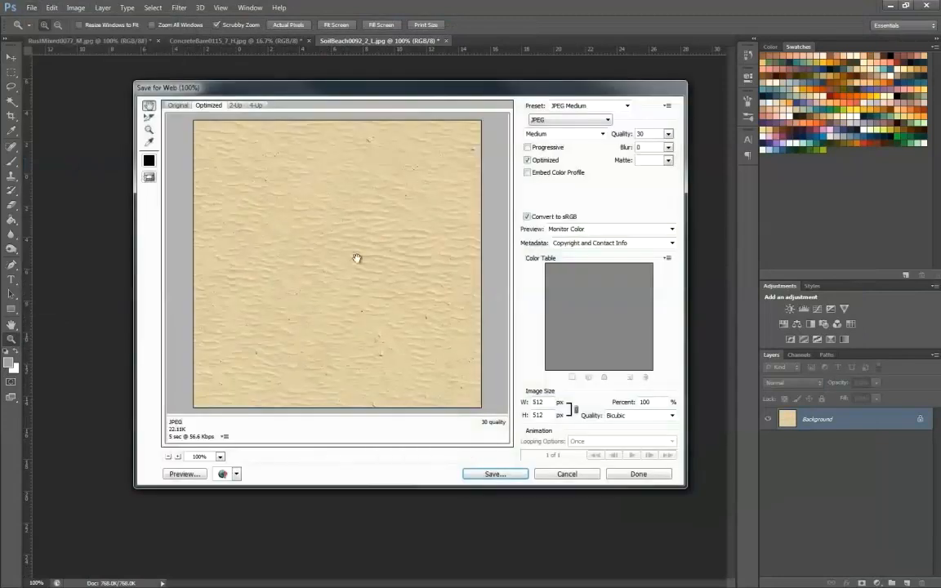
pyautogui.click(507, 475)
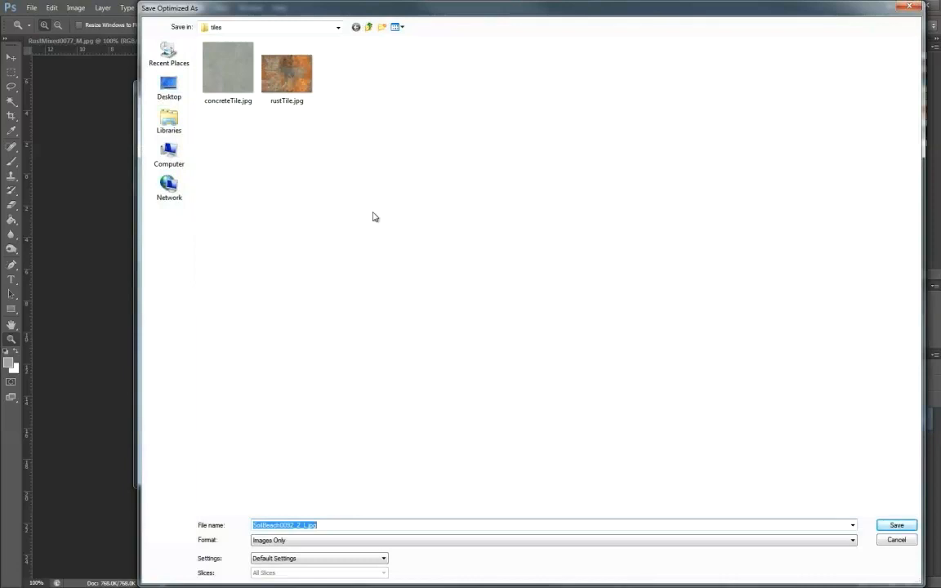
pyautogui.write('sandTextur')
pyautogui.press('Return')
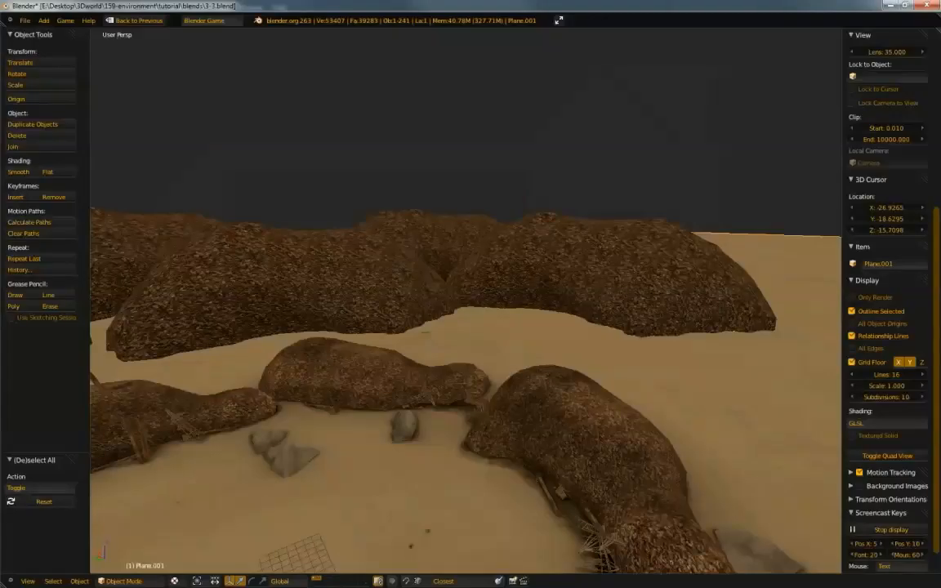
# - In Blender, select the ground plane, restore the multi-panel layout with a wider 3D view, and make its sandTexture slot active
pyautogui.rightClick(391, 480)
pyautogui.moveTo(369, 466); pyautogui.dragTo(368, 467, button='middle')
pyautogui.hotkey('ctrl', 'Up')
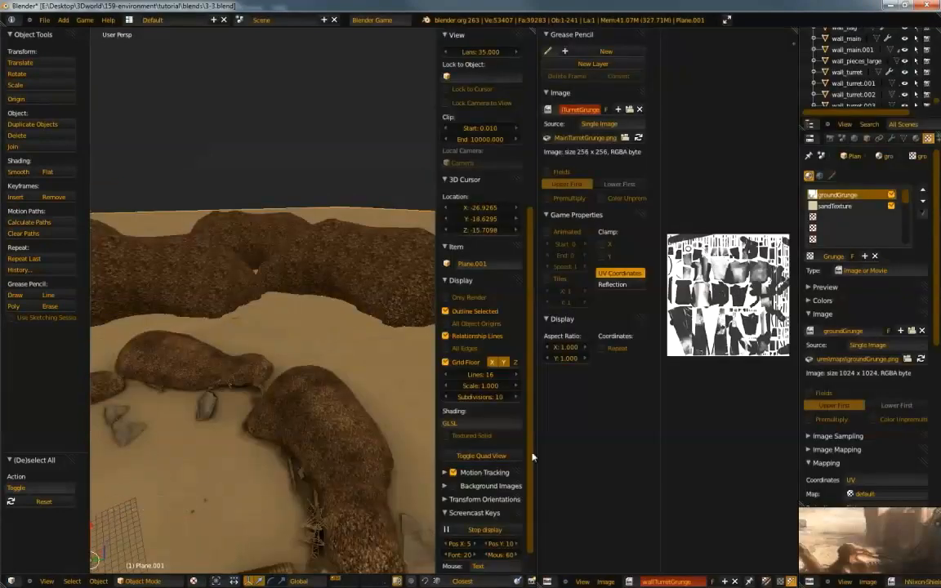
pyautogui.moveTo(533, 31); pyautogui.dragTo(604, 49)
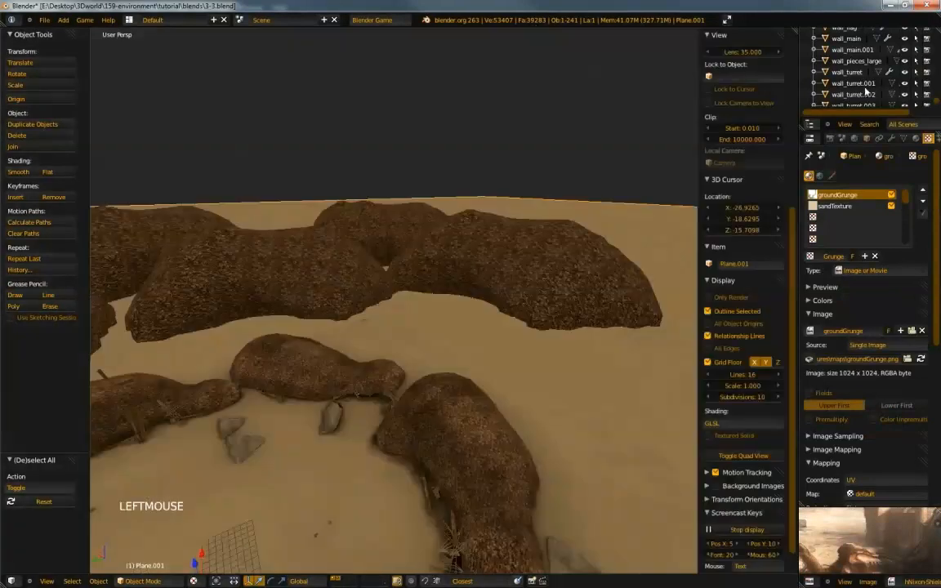
pyautogui.click(837, 206)
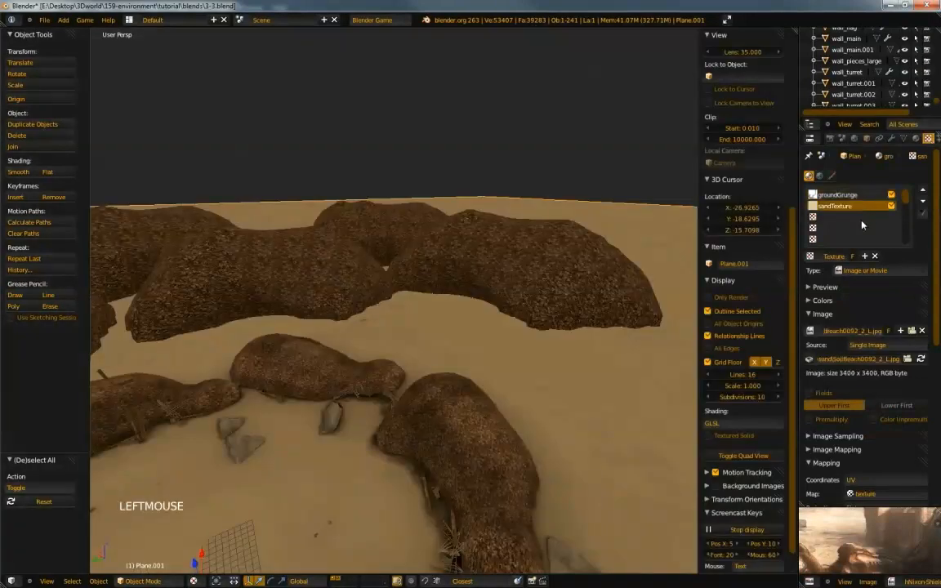
# - Replace the ground's sand texture image with sandTexture.jpg from the tiles folder
pyautogui.click(913, 331)
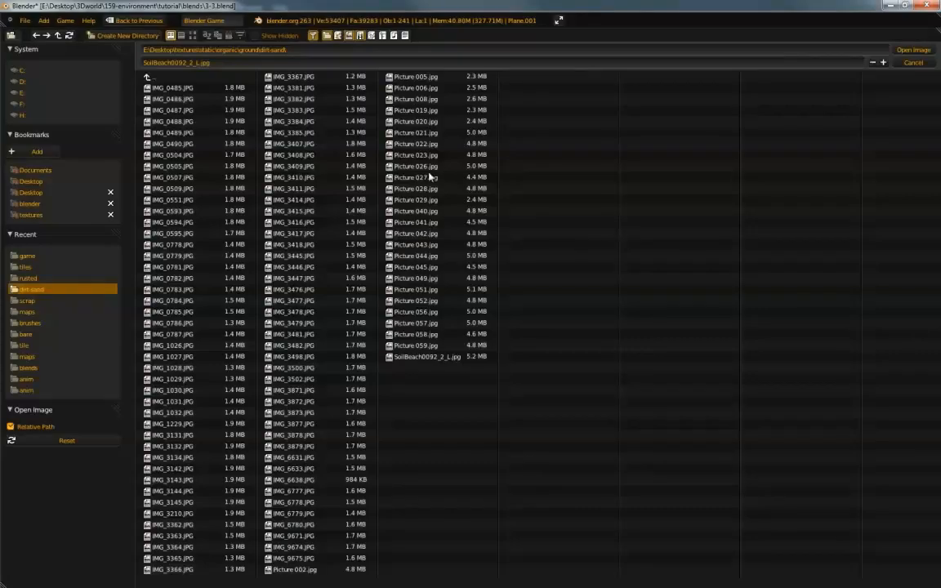
pyautogui.click(31, 256)
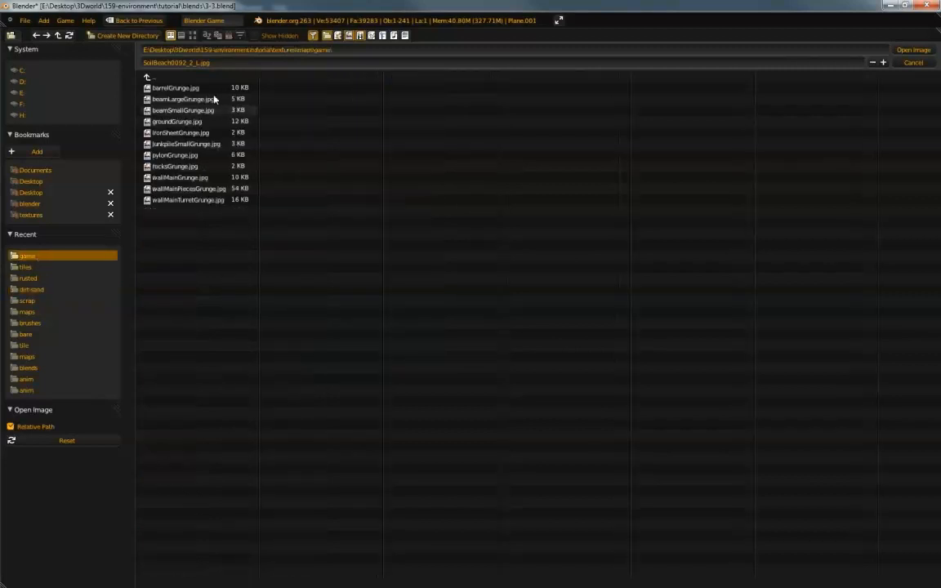
pyautogui.click(218, 74)
pyautogui.click(218, 74)
pyautogui.click(191, 97)
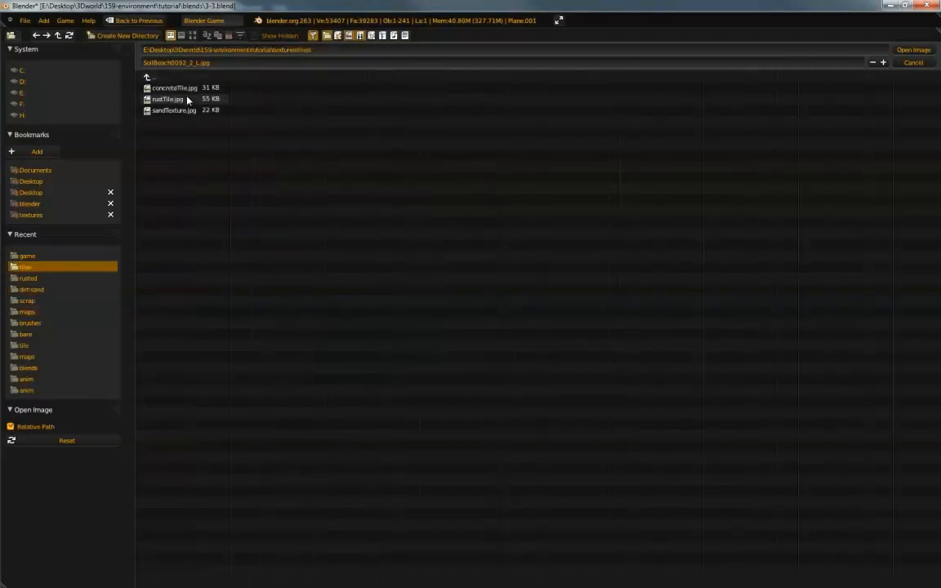
pyautogui.click(187, 109)
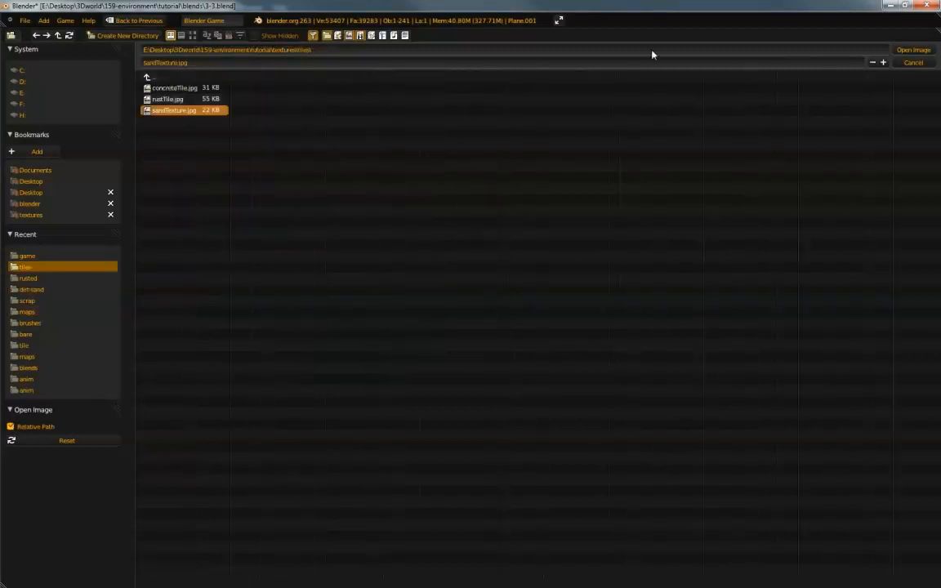
pyautogui.click(909, 51)
# - Check the new sand texture across the ground and save the scene over 3-3.blend
pyautogui.moveTo(332, 386); pyautogui.dragTo(330, 298, button='middle')
pyautogui.keyDown('shift'); pyautogui.scroll(2, 366, 377); pyautogui.keyUp('shift')
pyautogui.scroll(1, 326, 290)
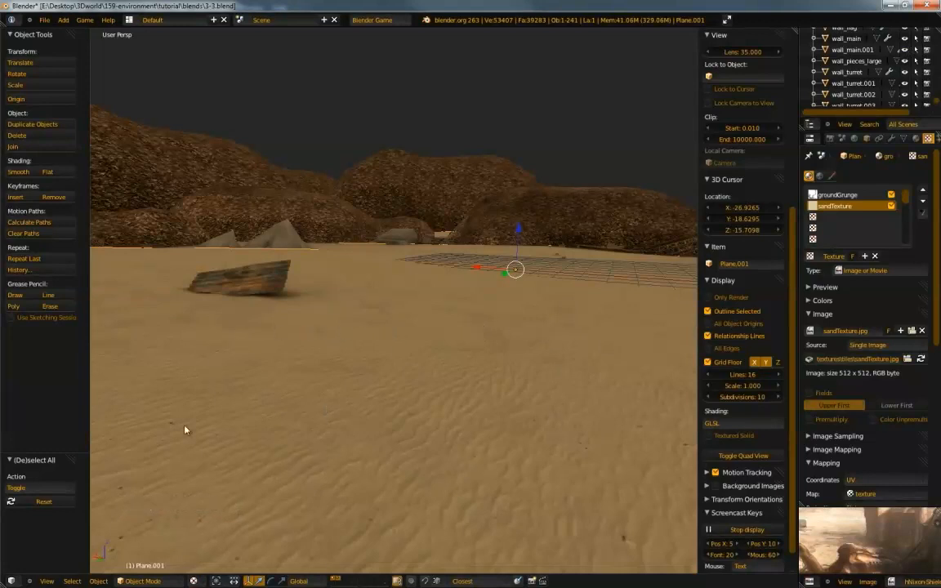
pyautogui.moveTo(603, 342); pyautogui.dragTo(430, 357, button='middle')
pyautogui.scroll(8, 429, 357)
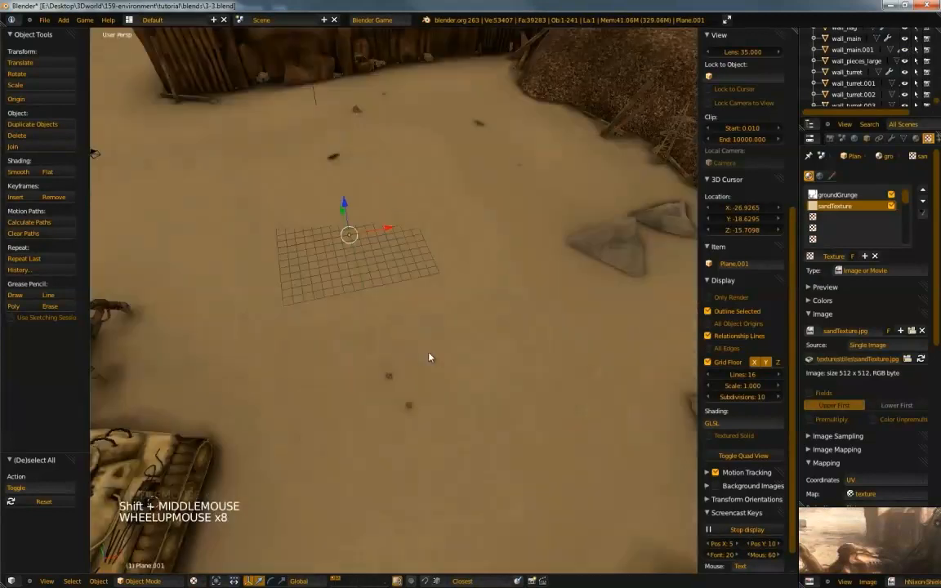
pyautogui.moveTo(376, 326); pyautogui.dragTo(396, 302, button='middle')
pyautogui.keyDown('shift'); pyautogui.moveTo(396, 302); pyautogui.dragTo(416, 279, button='middle'); pyautogui.keyUp('shift')
pyautogui.hotkey('ctrl', 's')
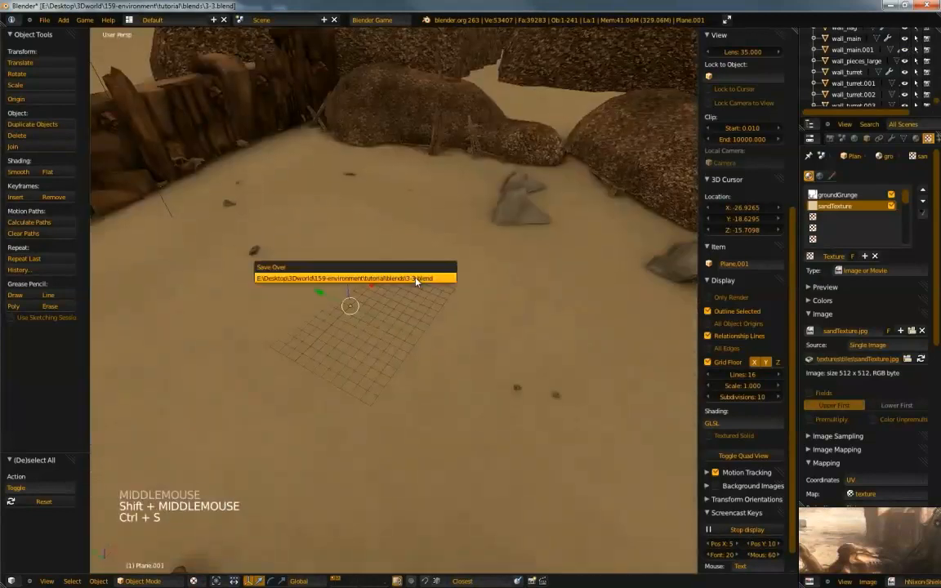
pyautogui.click(416, 279)
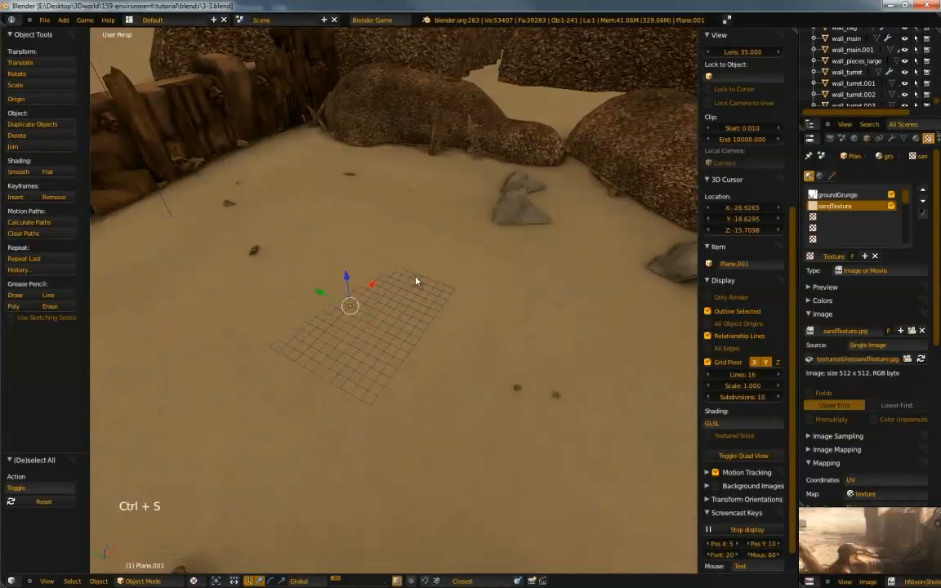